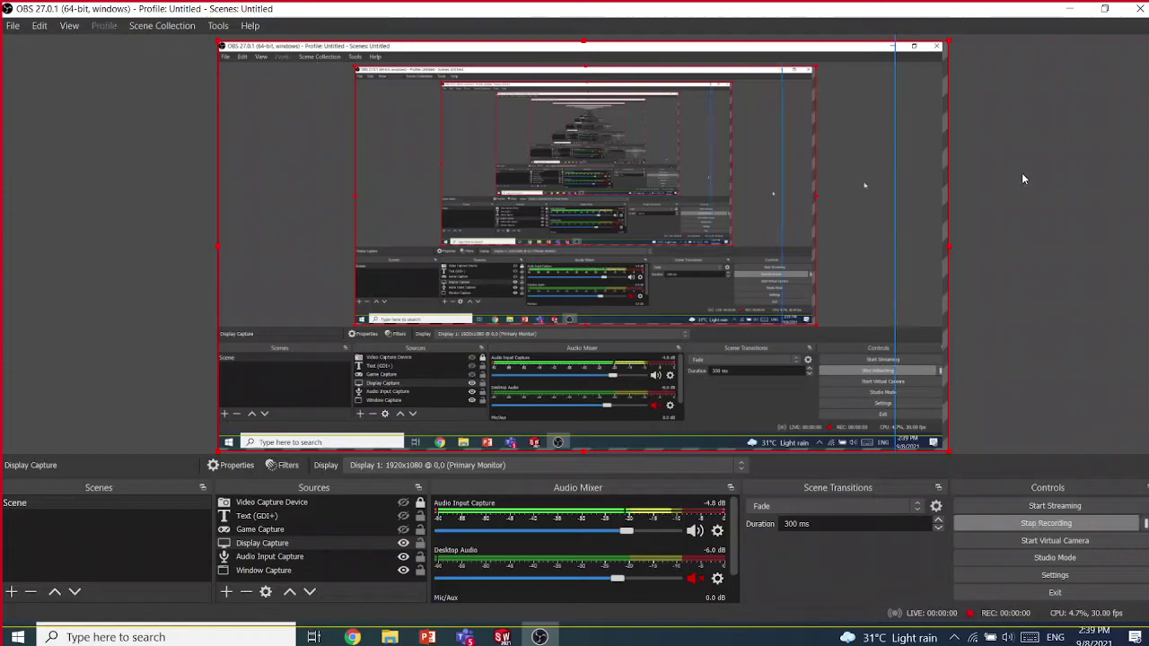
Minimize OBS Studio so the SOLIDWORKS c08_tut02 drawing sheet is in front
click(1068, 8)
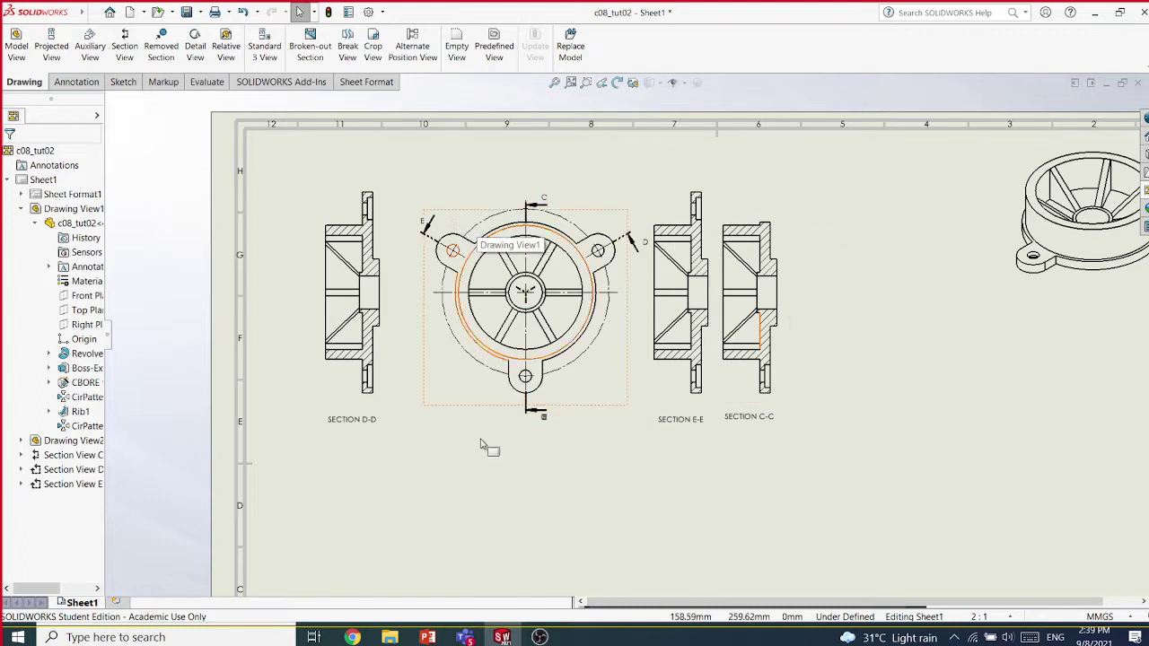
click(540, 637)
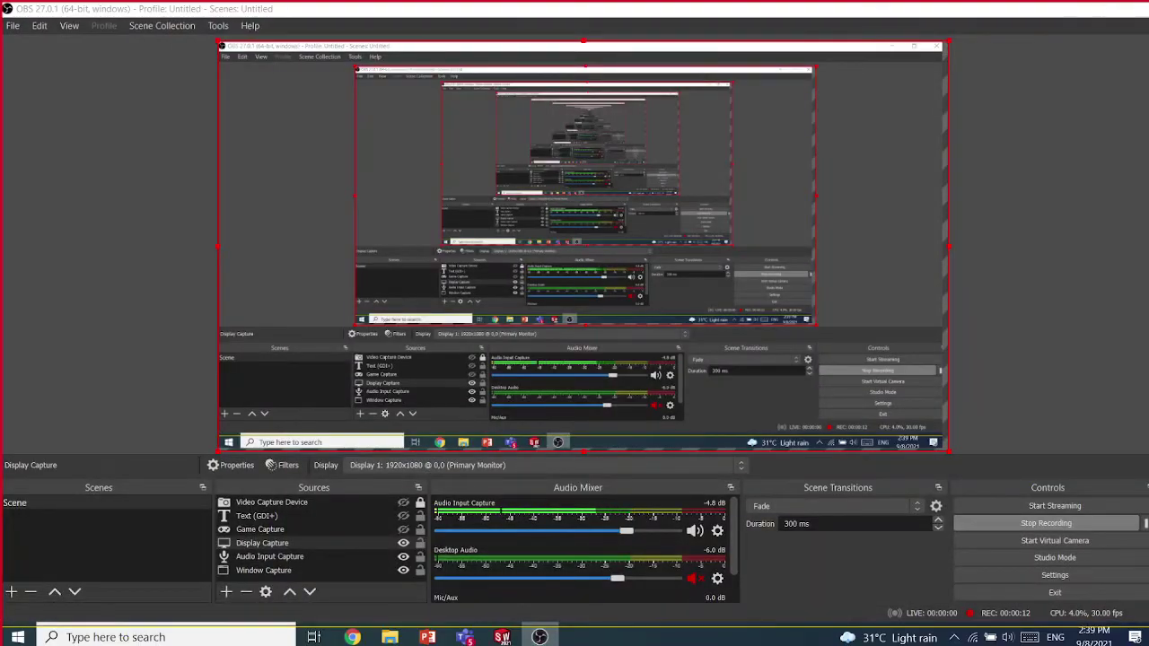
click(539, 636)
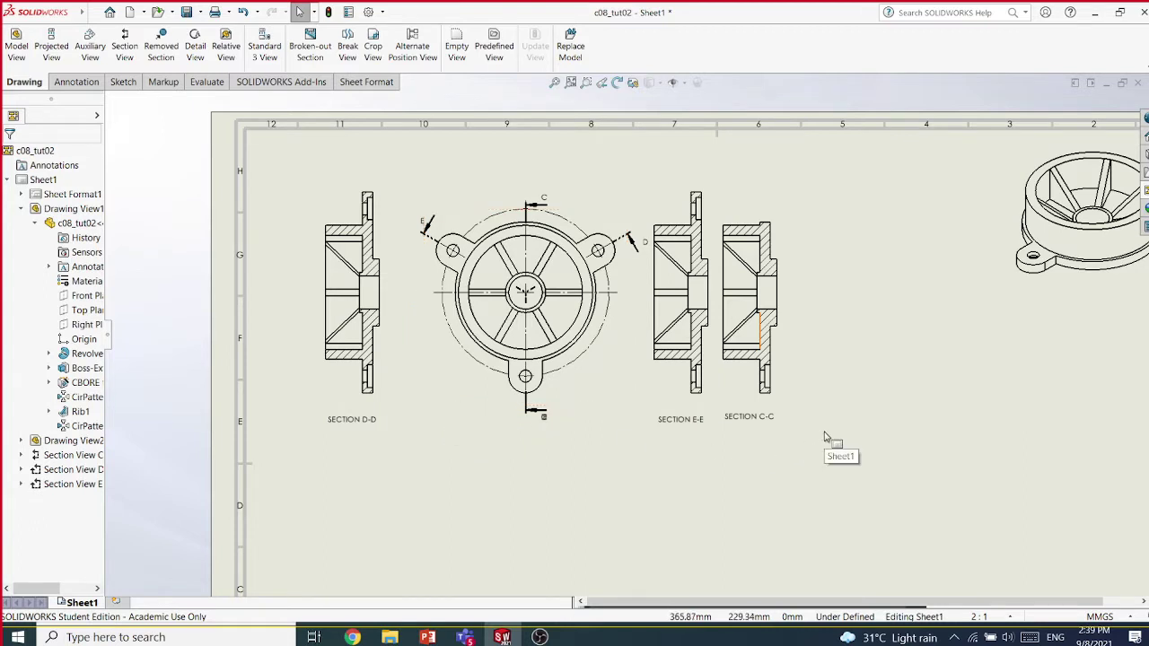
Delete section views C-C, E-E and D-D, confirming removal of their cutting lines
click(789, 384)
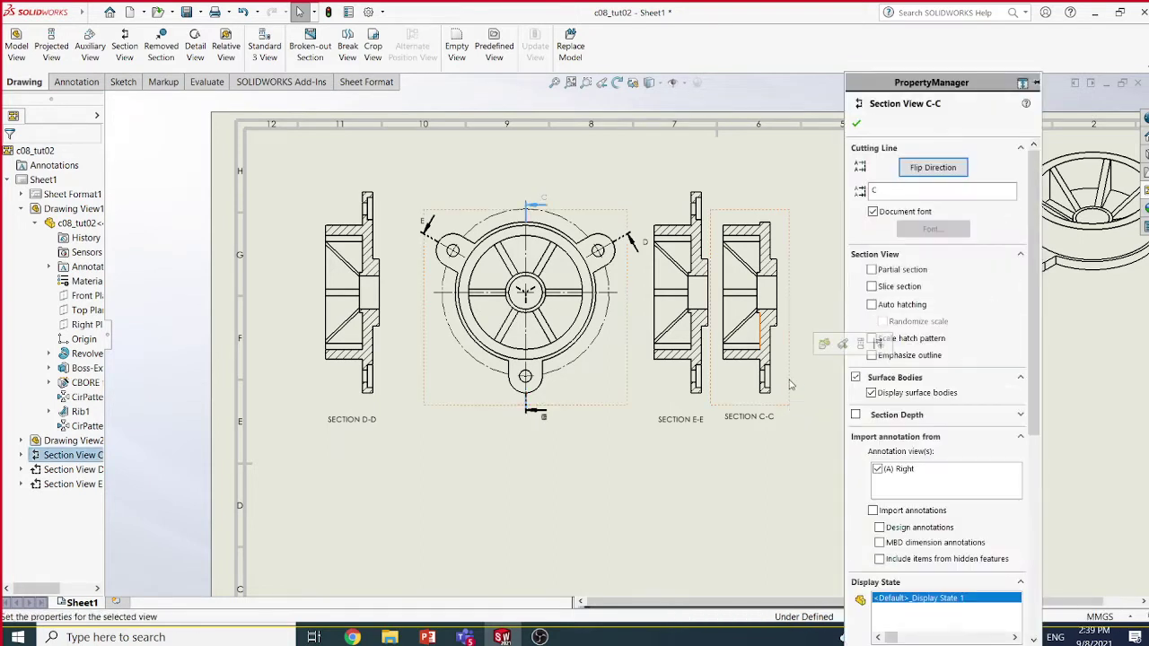
key(Delete)
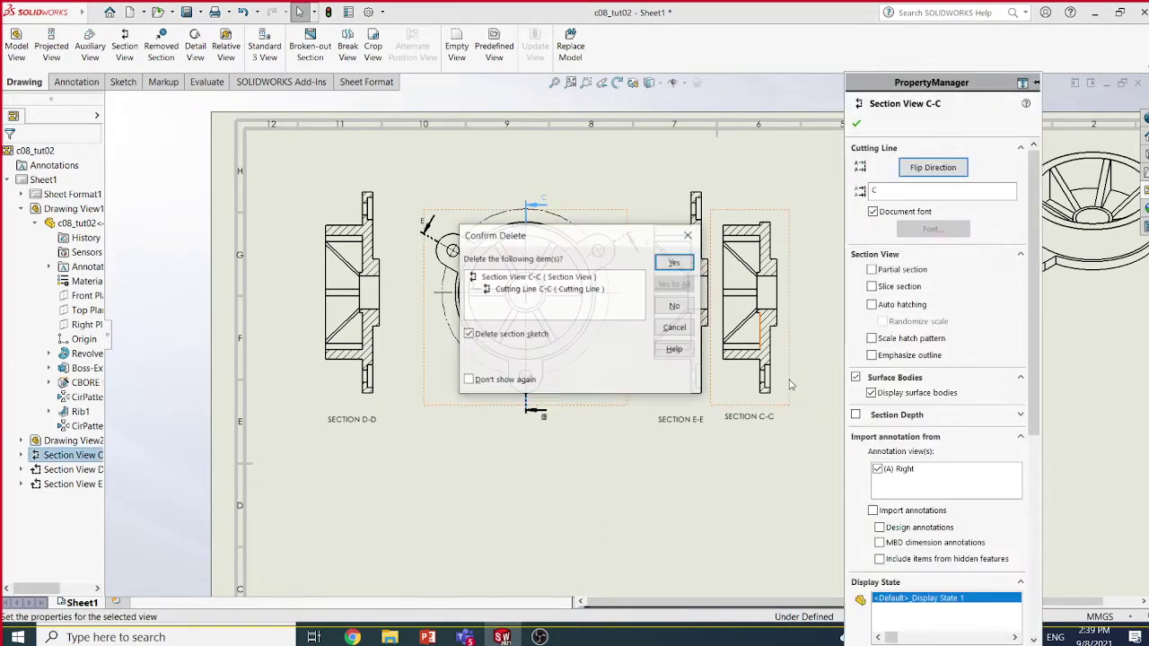
key(Return)
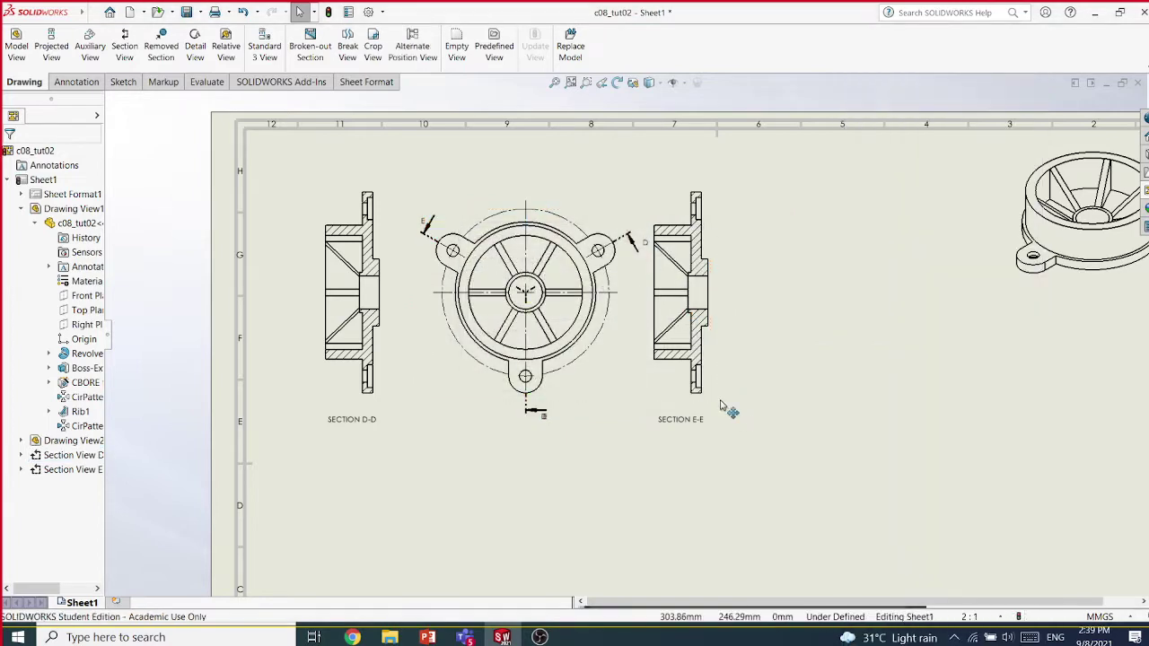
click(705, 388)
key(Delete)
click(674, 263)
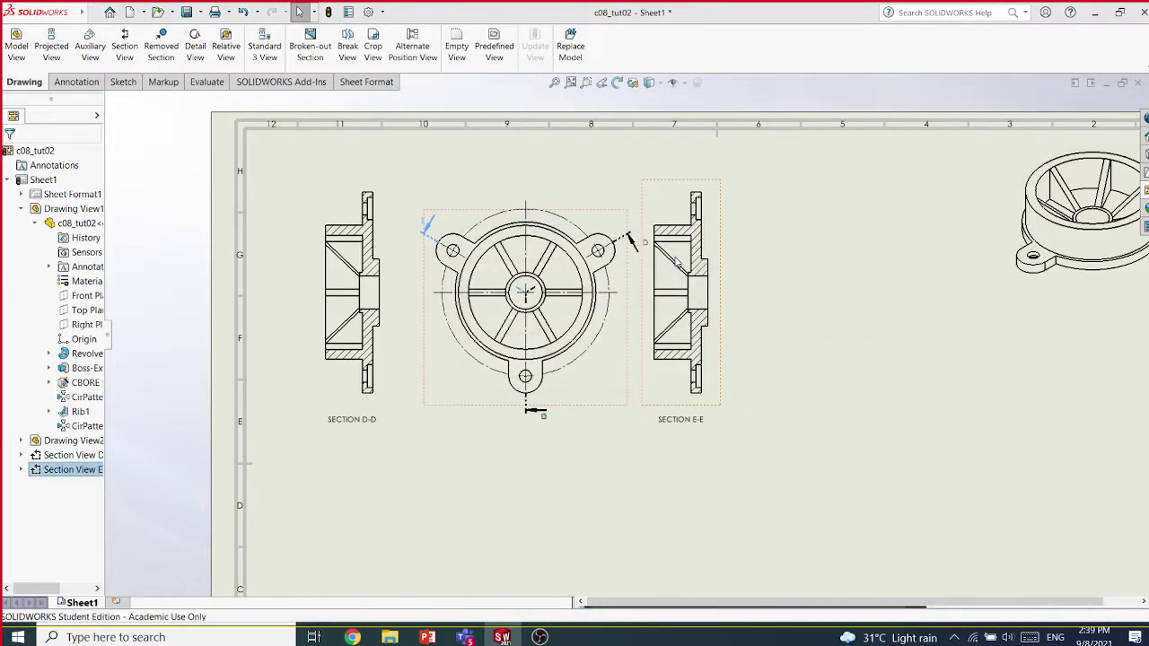
click(391, 395)
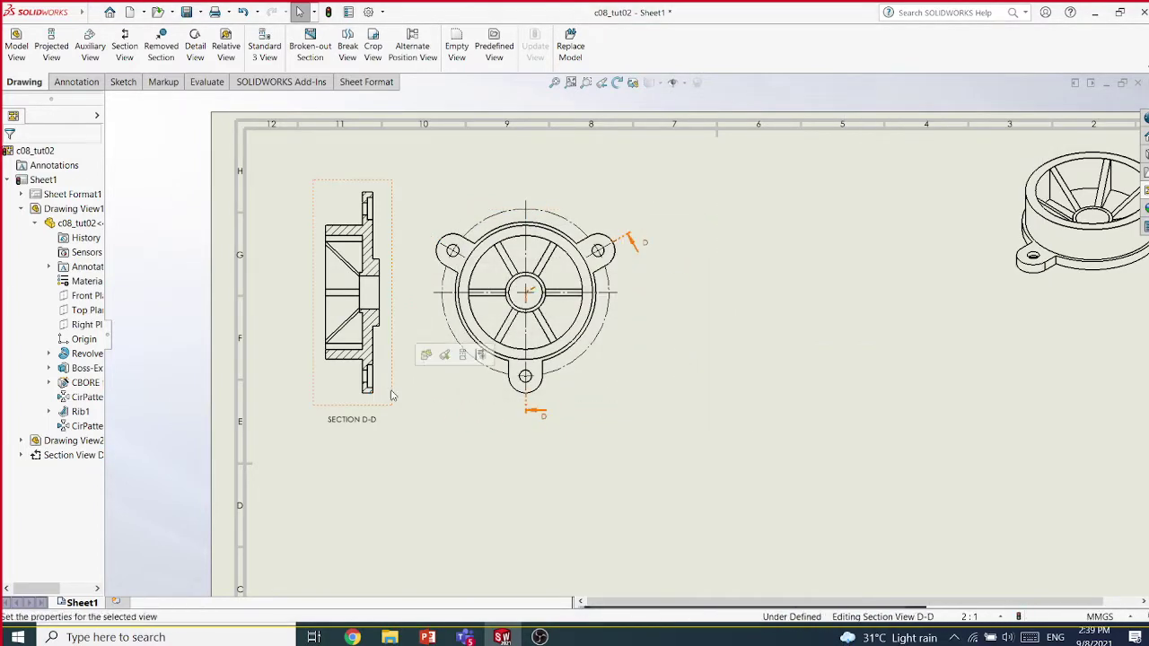
key(Delete)
click(673, 263)
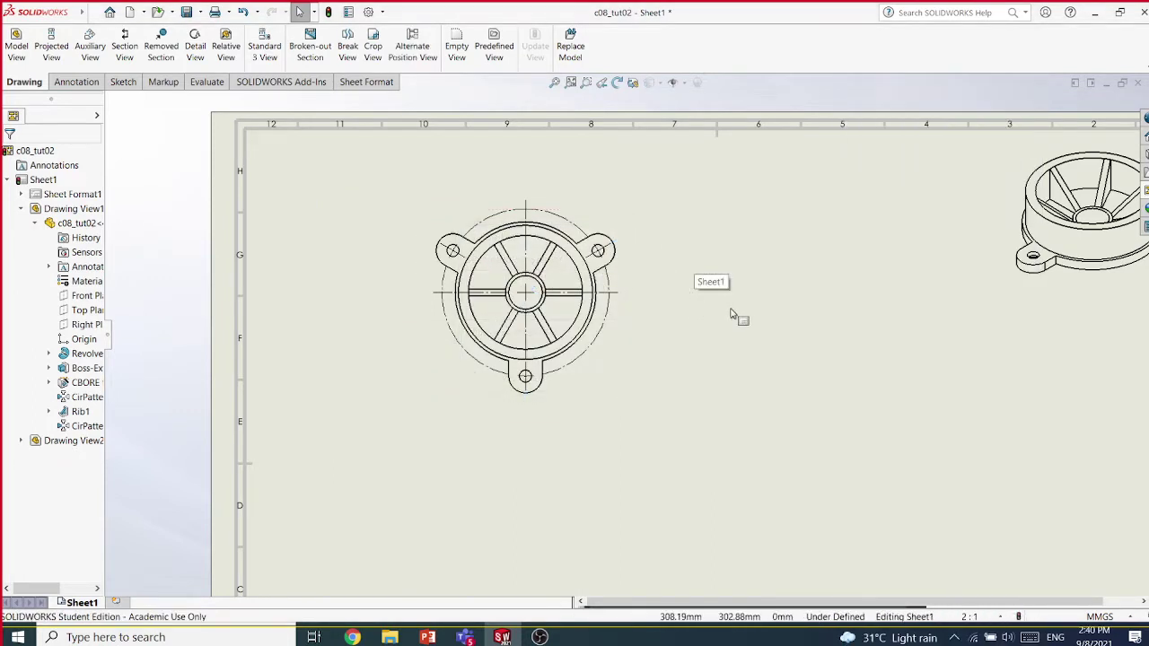
Draw an aligned cutting line from the centre to the upper-left hole and the lower hole
scroll(742, 306, down, 1)
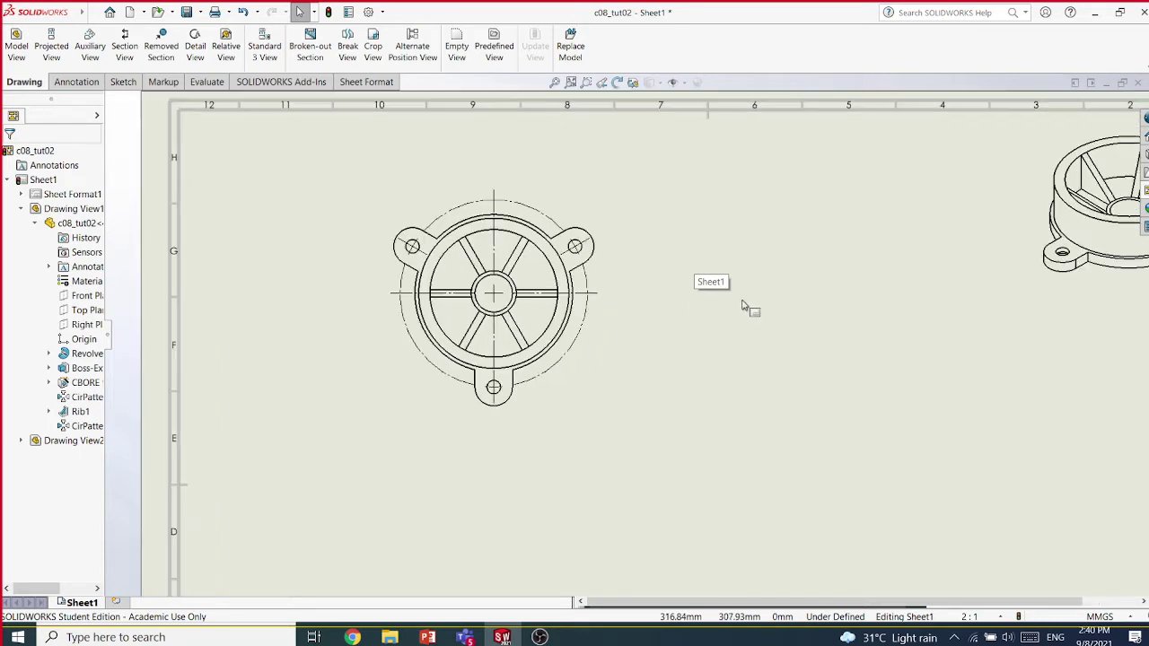
click(124, 51)
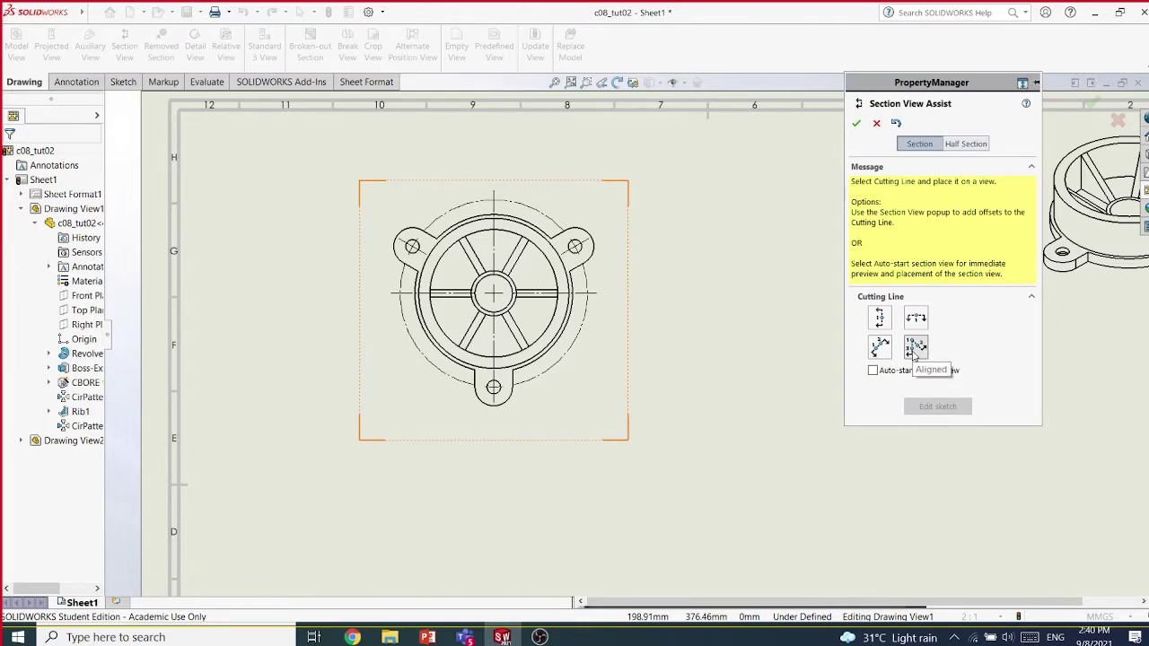
click(914, 350)
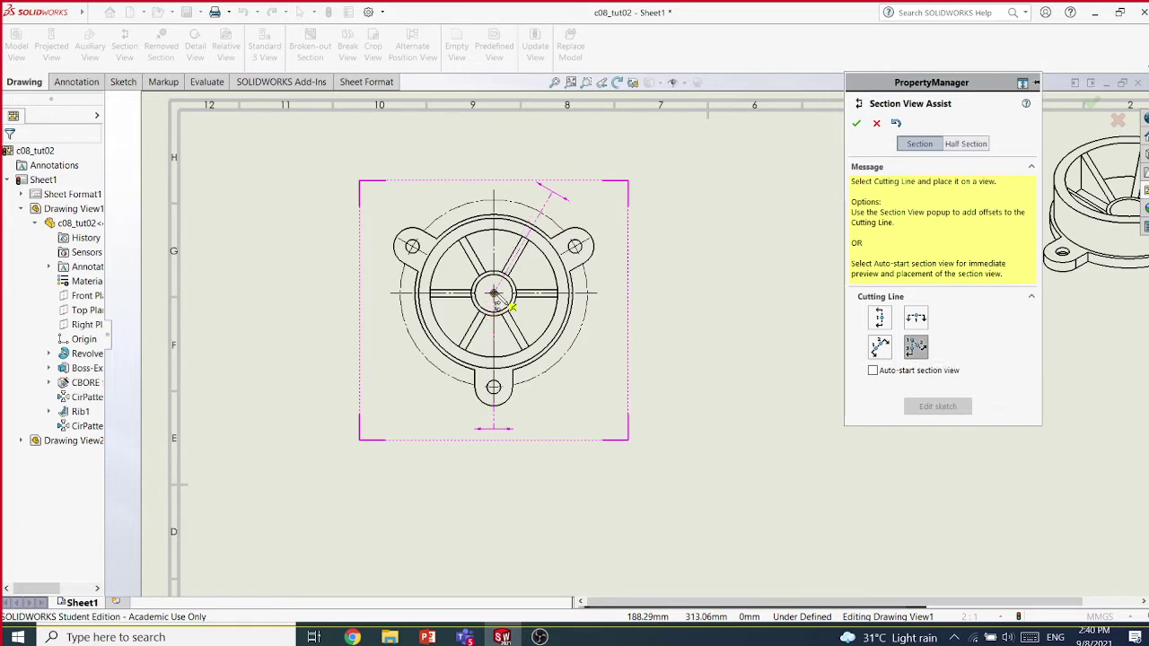
click(495, 294)
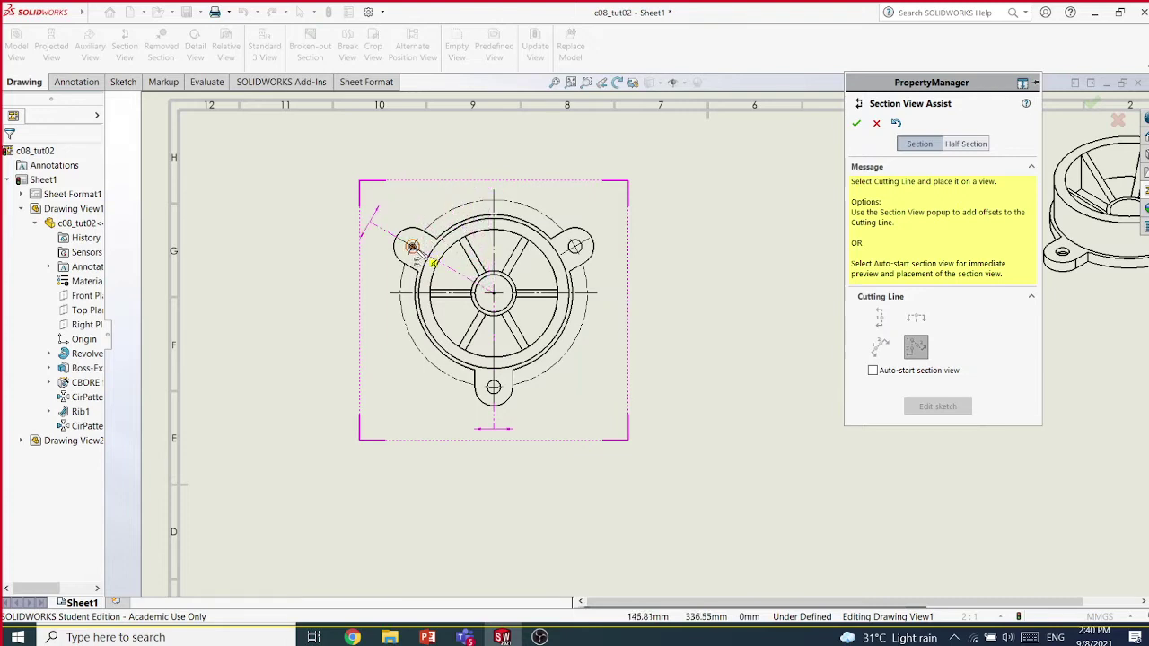
click(412, 246)
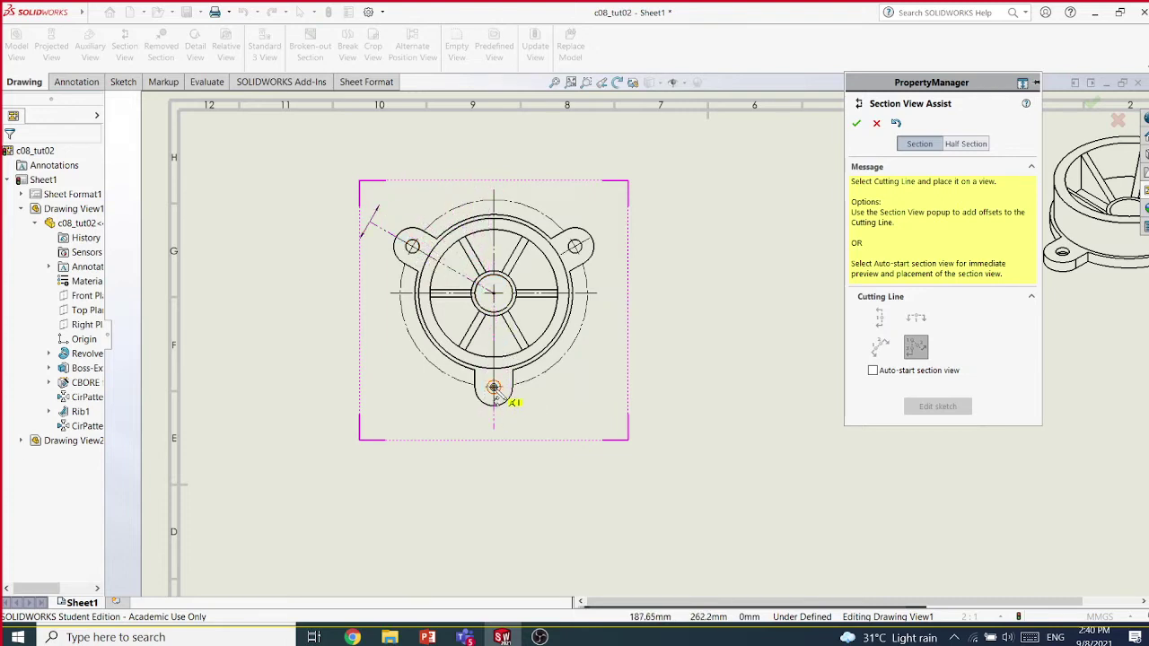
click(510, 398)
click(464, 407)
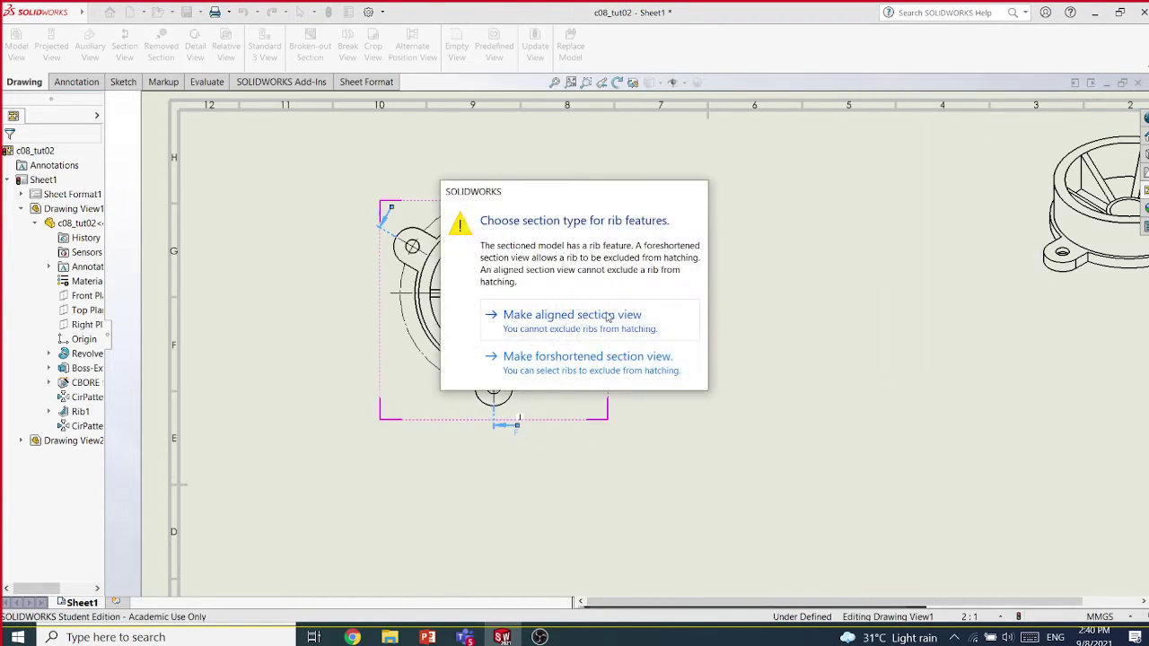
Place aligned section F-F right of the top view and fit the sheet
click(568, 323)
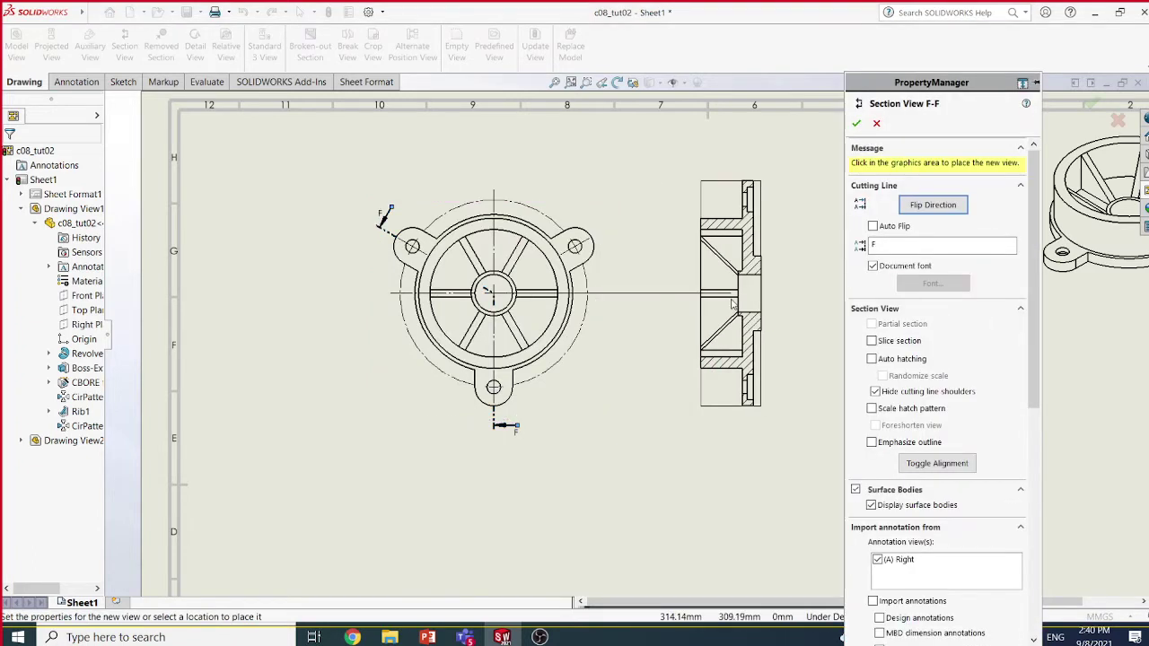
click(734, 303)
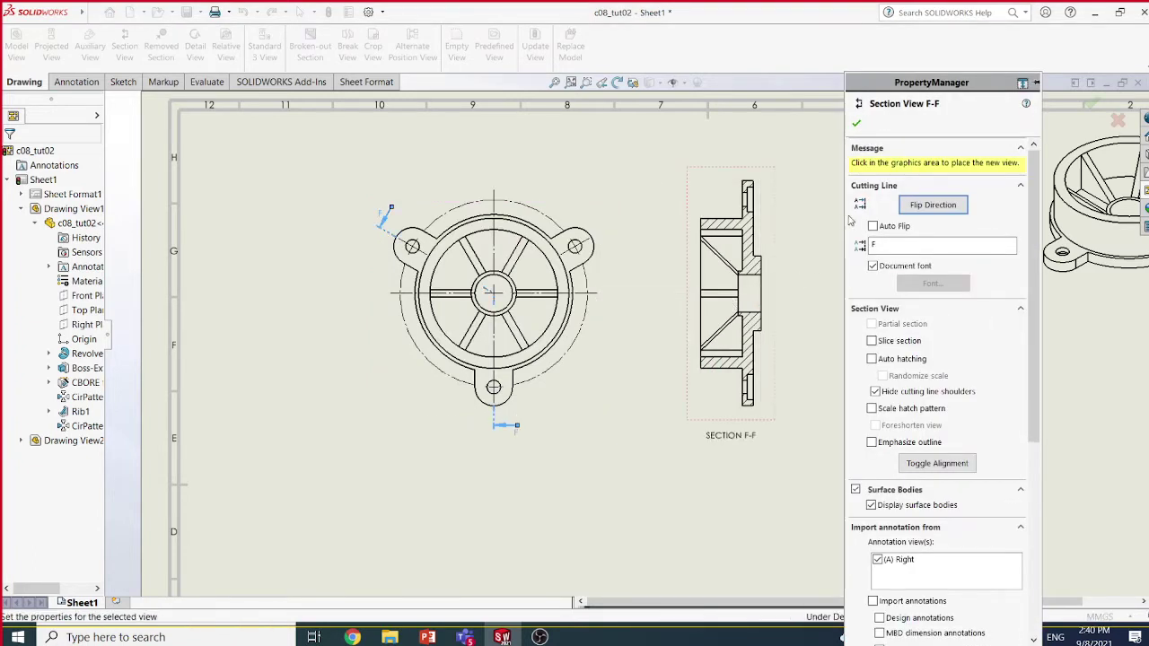
click(859, 122)
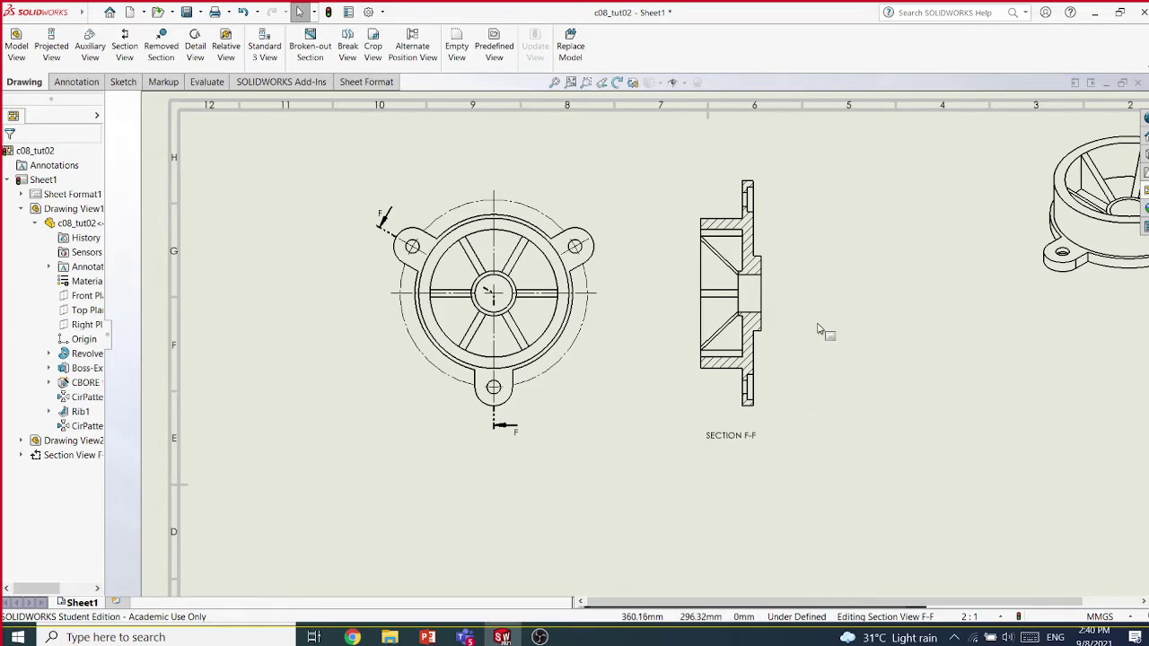
key(f)
scroll(816, 329, down, 2)
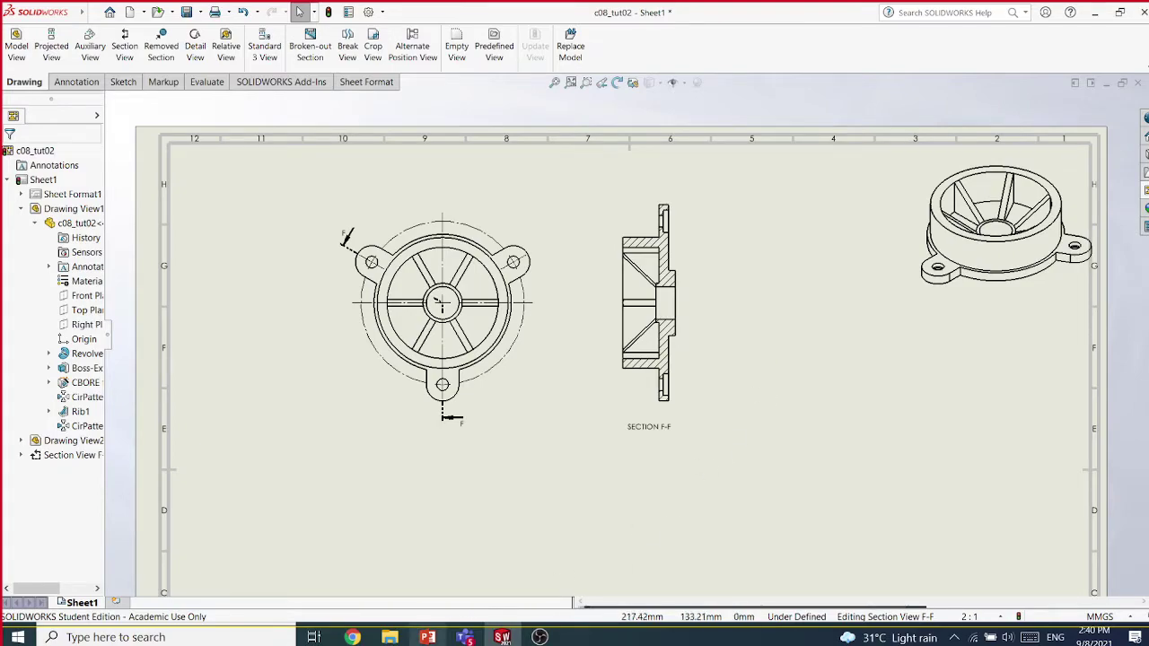
click(427, 637)
Set the slide zoom to 100% and scroll forward to slide 36 on generating the detail view
click(1069, 377)
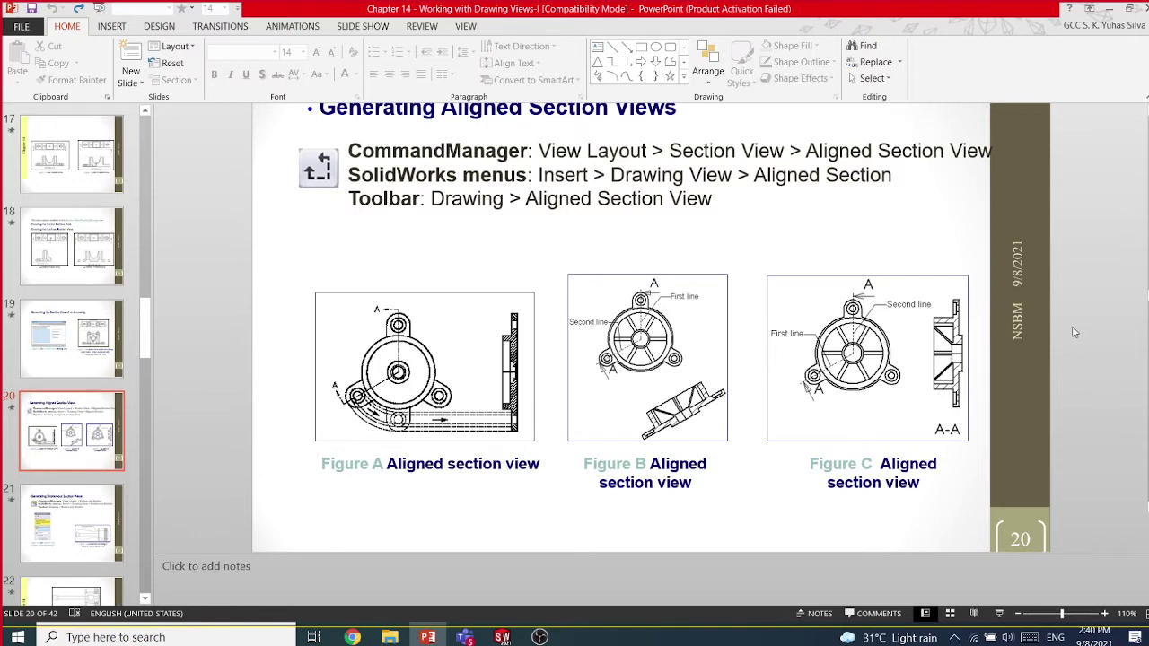
click(1017, 613)
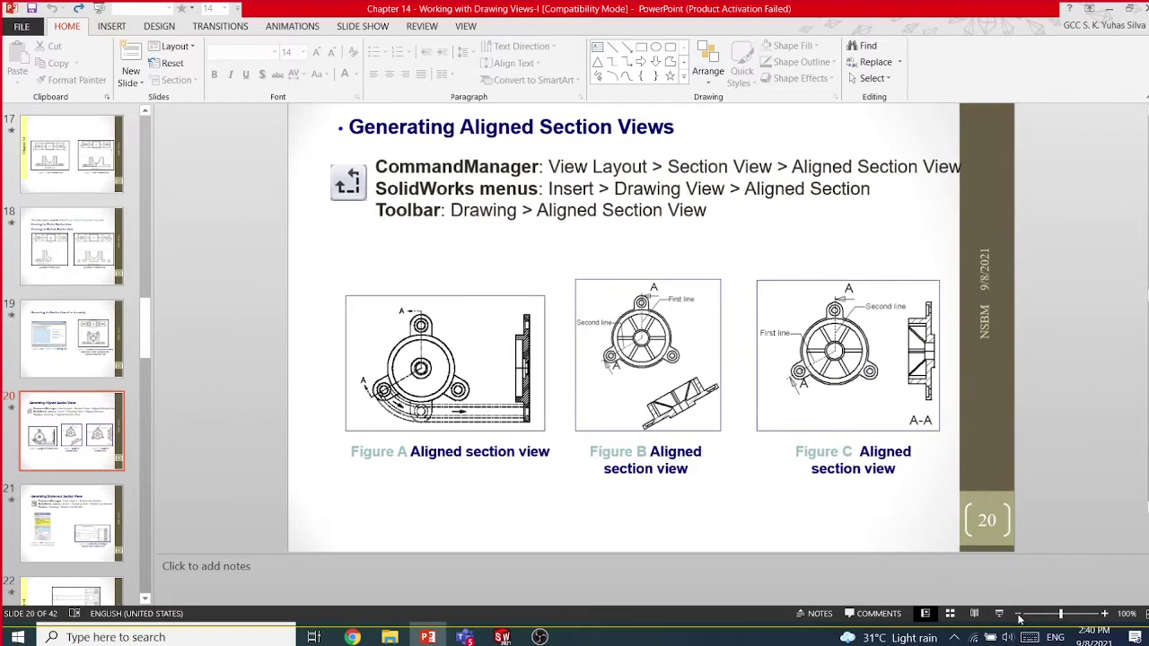
scroll(1068, 446, down, 1)
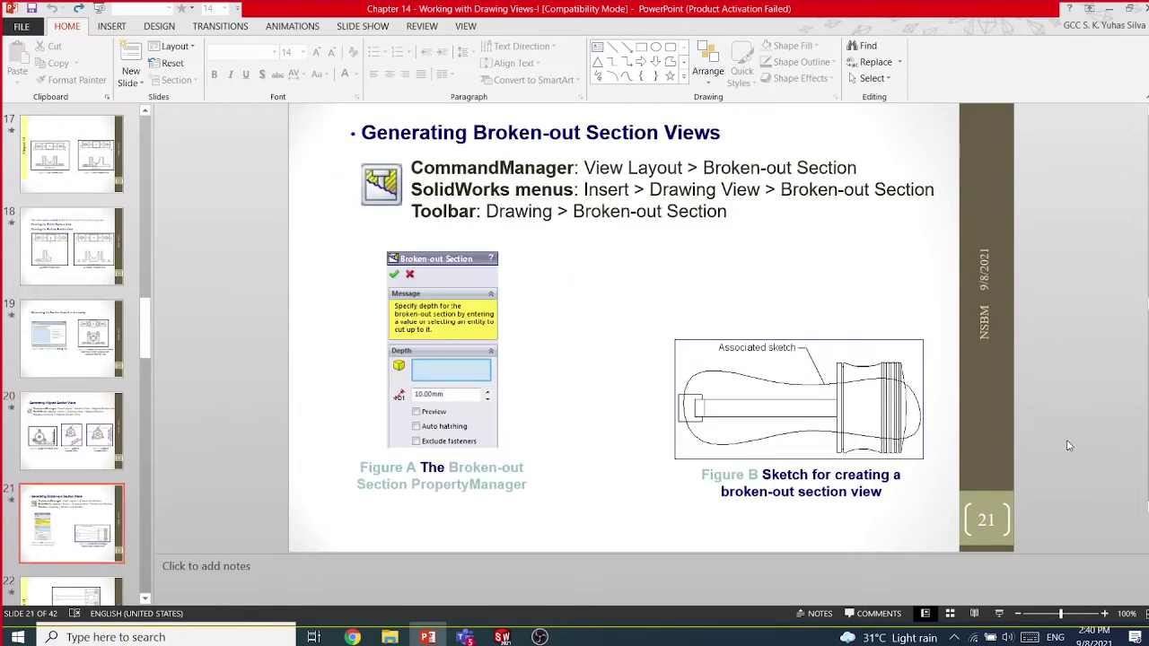
scroll(1067, 446, down, 1)
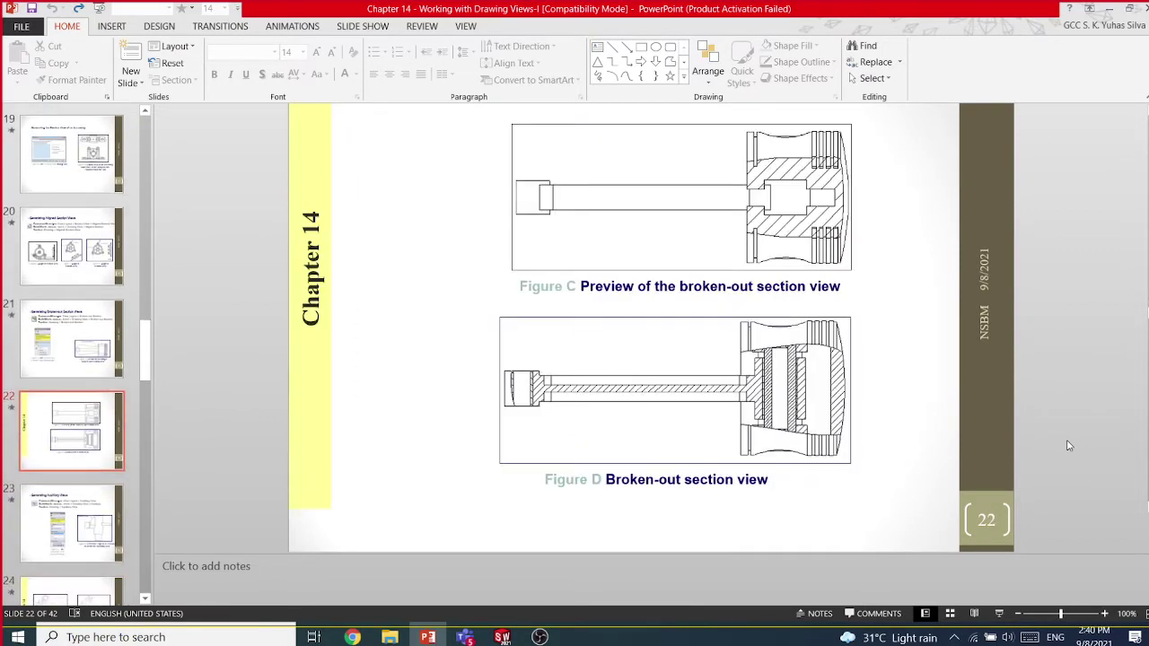
scroll(1067, 446, down, 1)
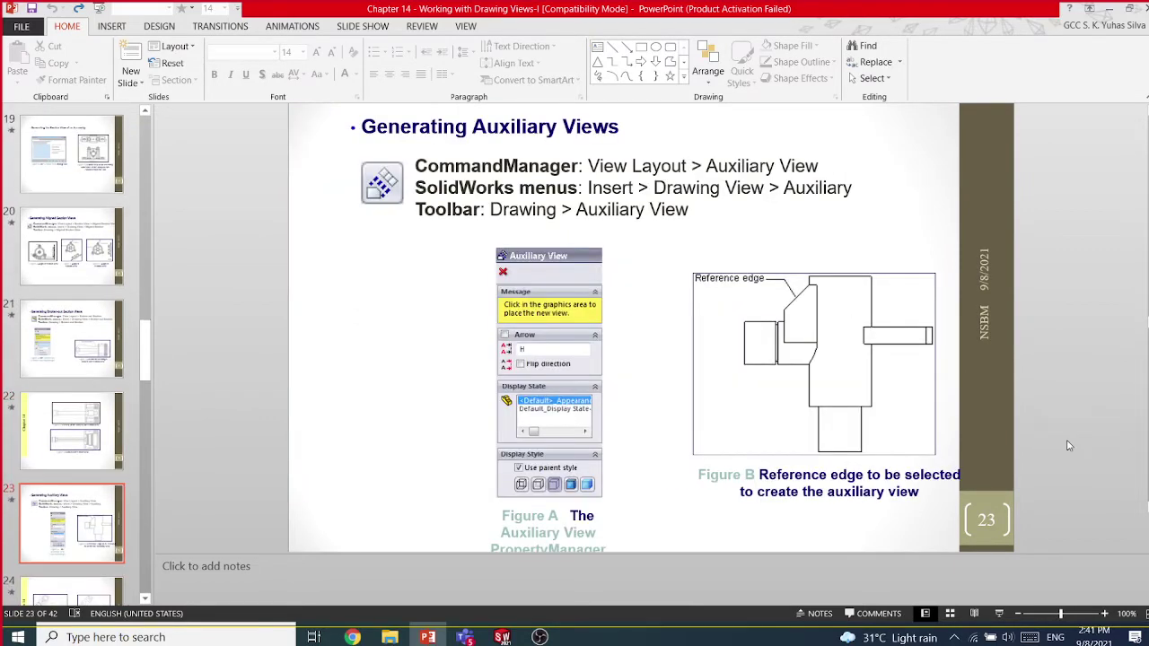
scroll(1068, 446, down, 1)
scroll(1068, 446, down, 1)
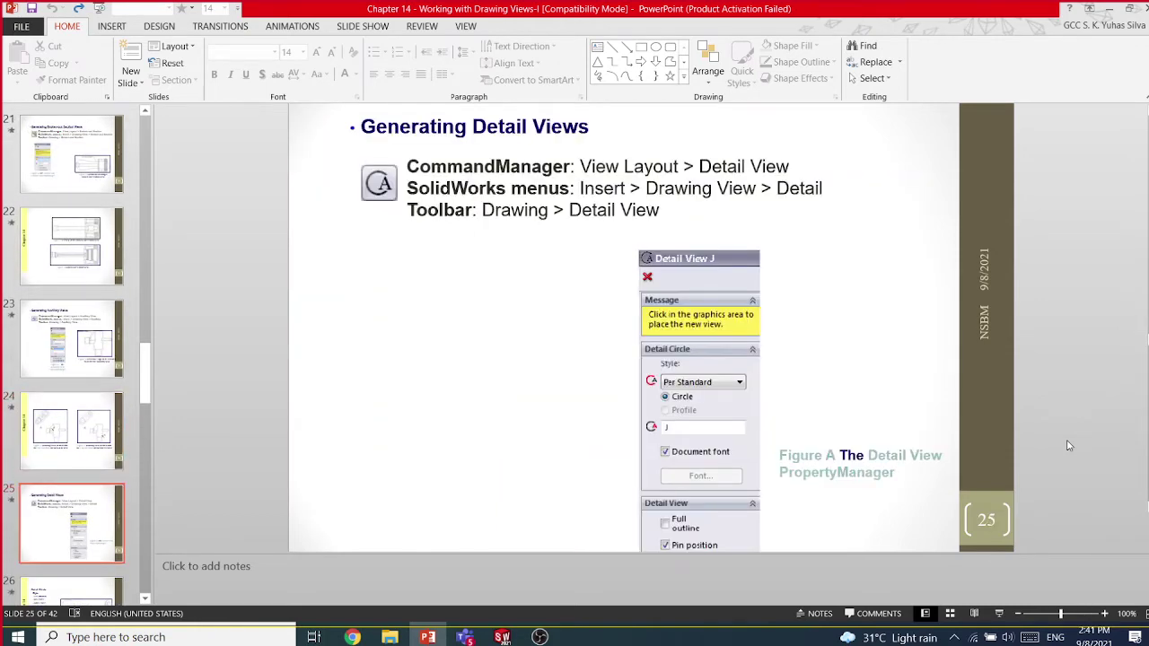
scroll(1068, 446, down, 2)
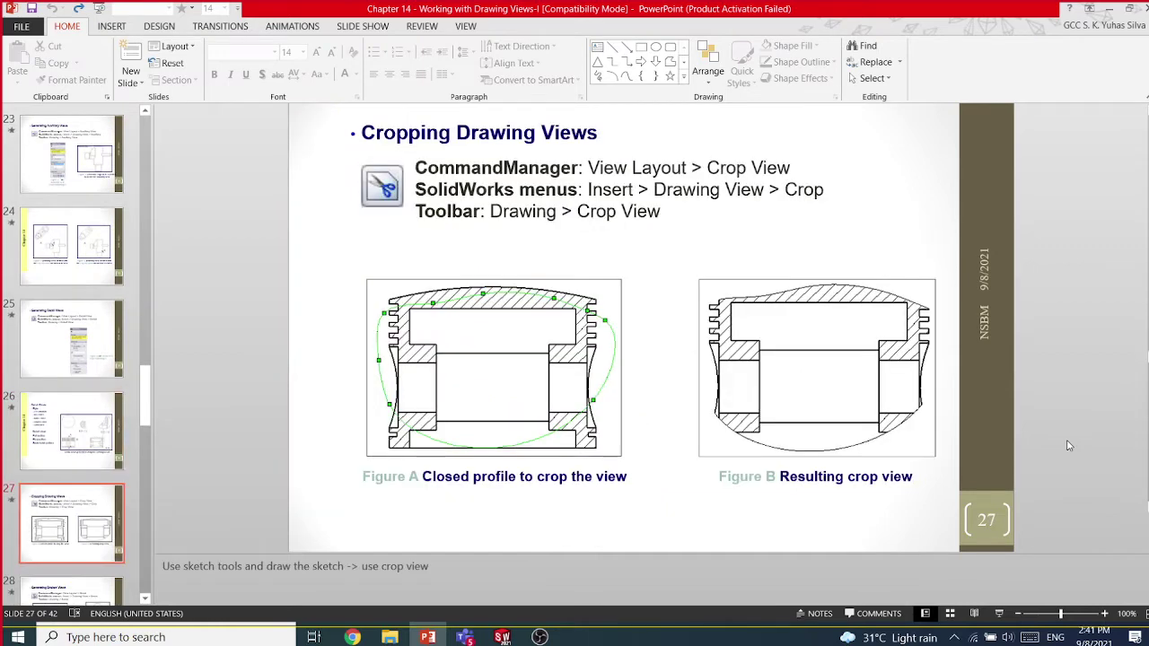
scroll(1068, 446, down, 3)
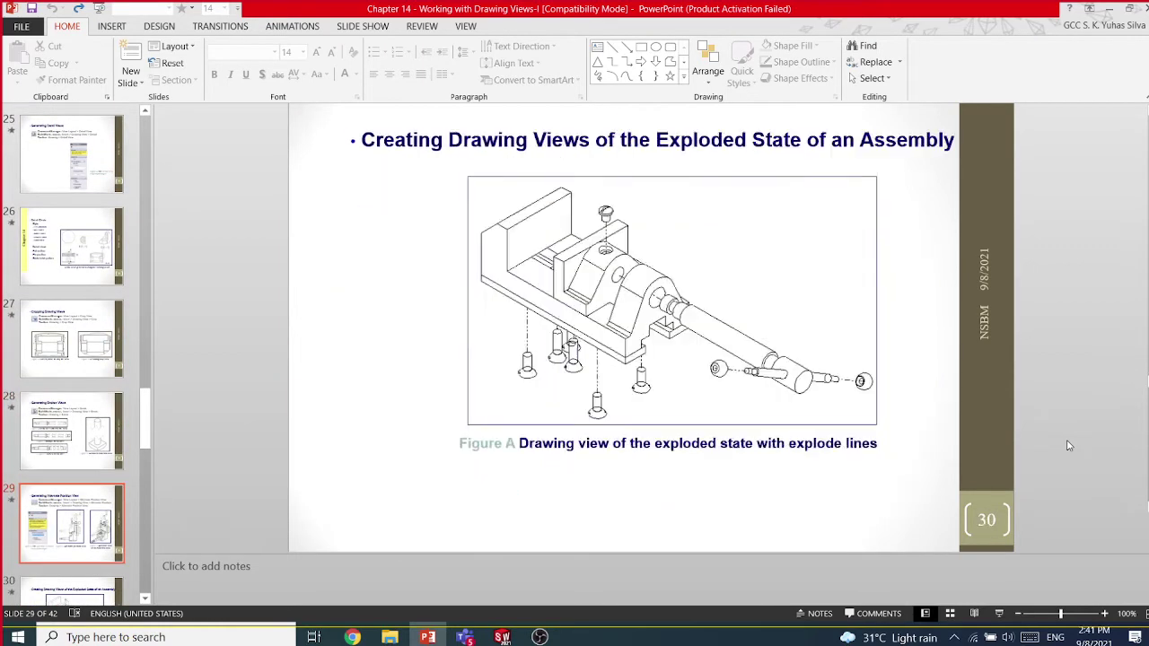
scroll(1068, 446, down, 2)
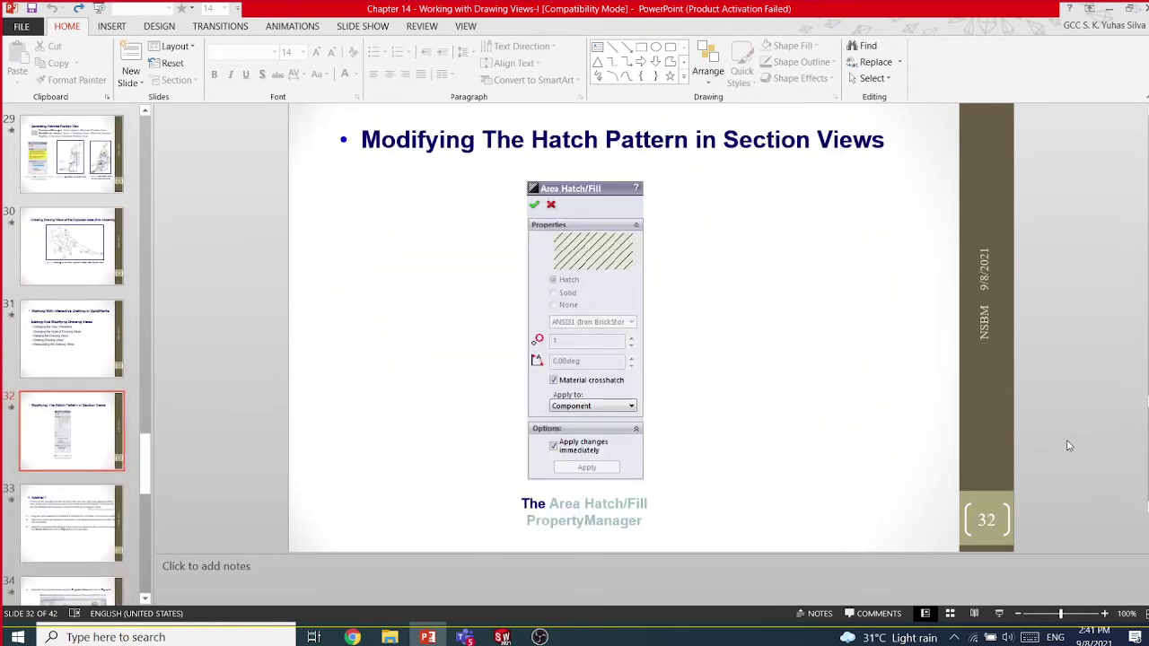
scroll(1068, 445, down, 2)
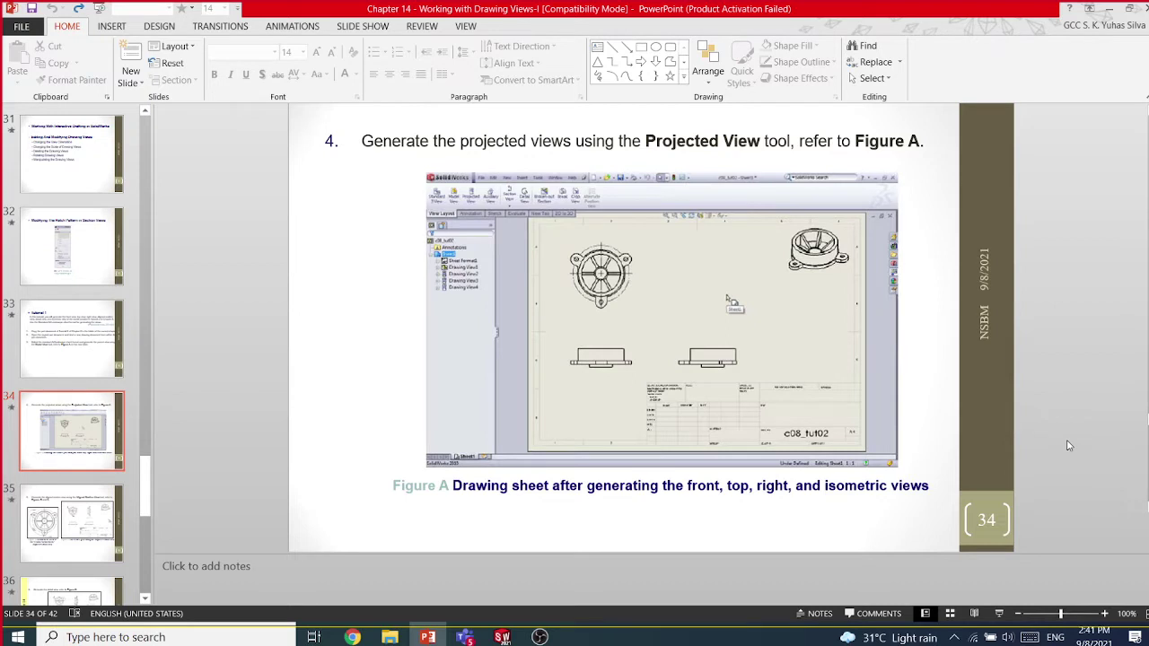
scroll(1068, 446, down, 1)
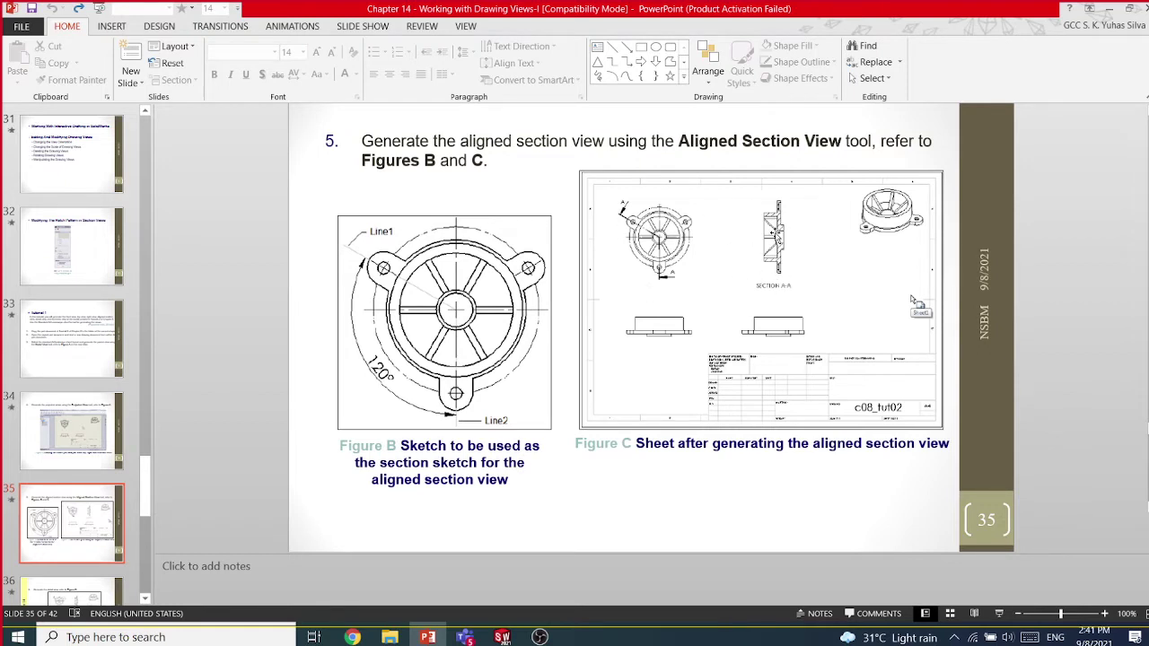
scroll(771, 233, down, 1)
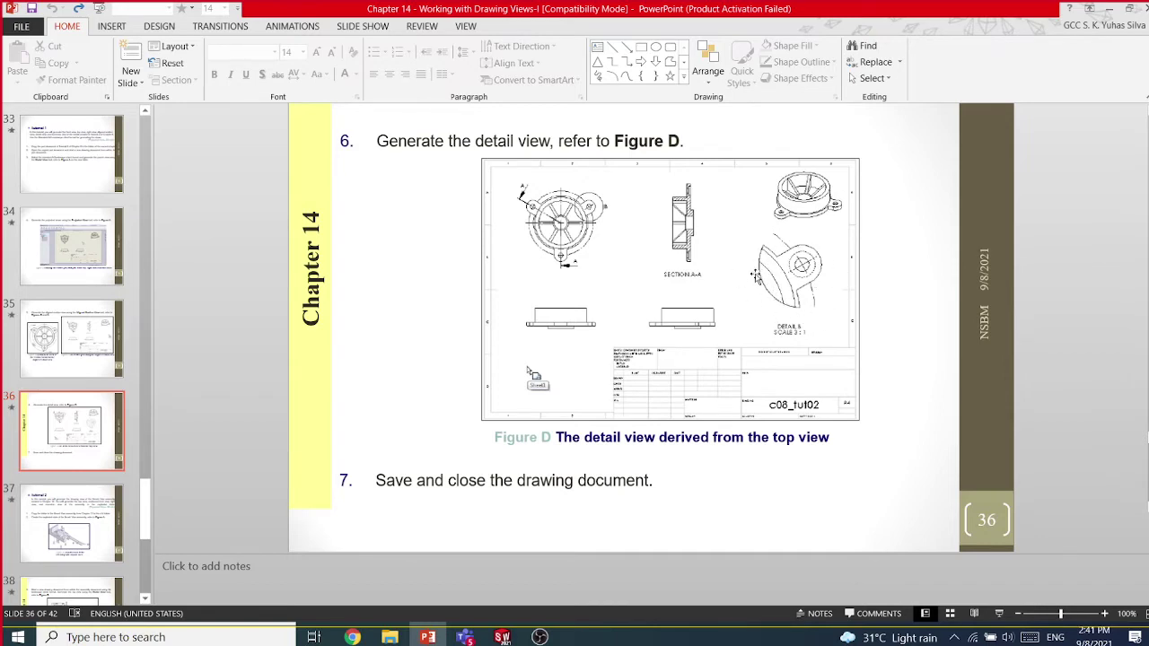
Zoom the slide to 130% to inspect the Figure D drawing sheet, then go to File Explorer
click(1105, 613)
click(1105, 613)
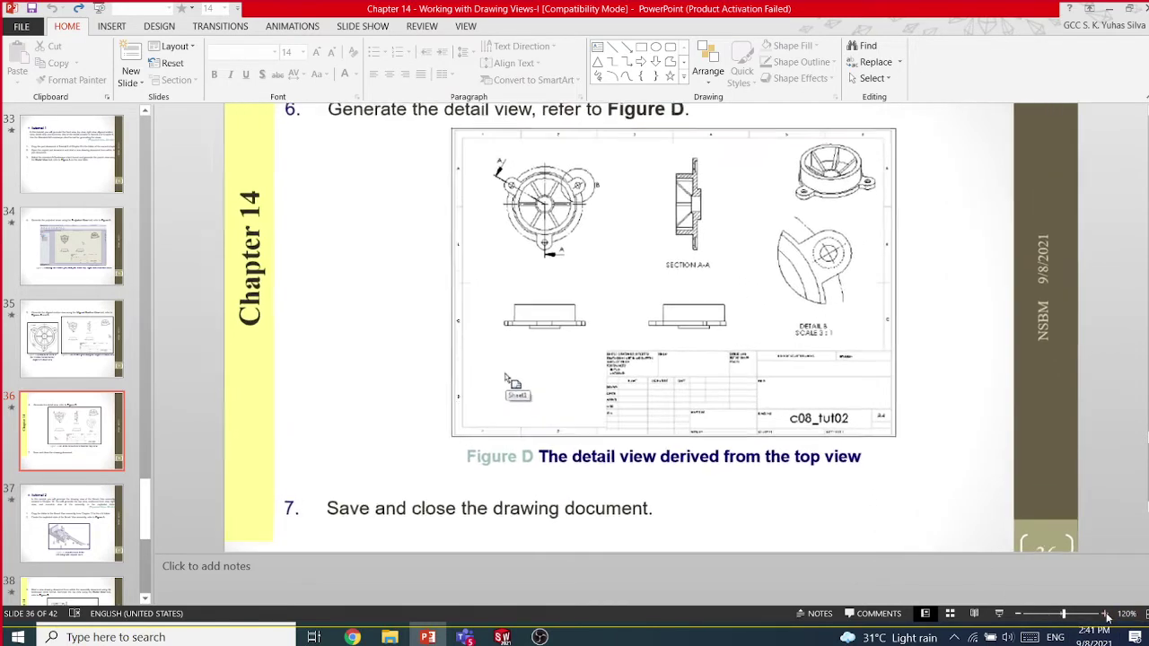
click(1105, 613)
scroll(871, 349, up, 1)
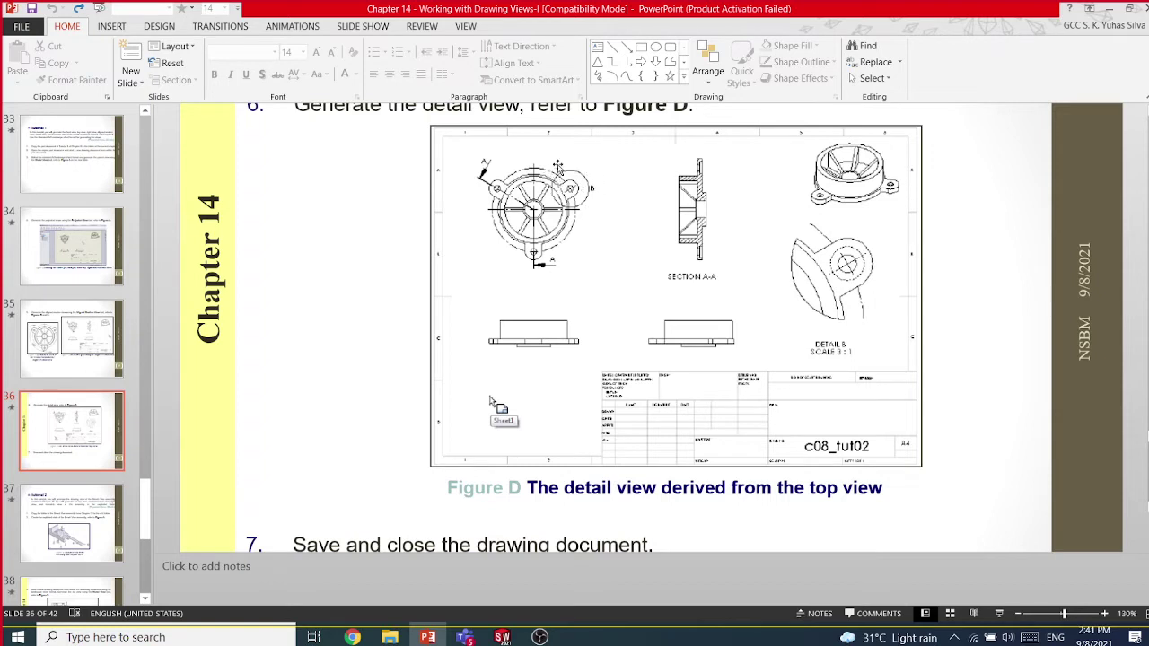
click(924, 191)
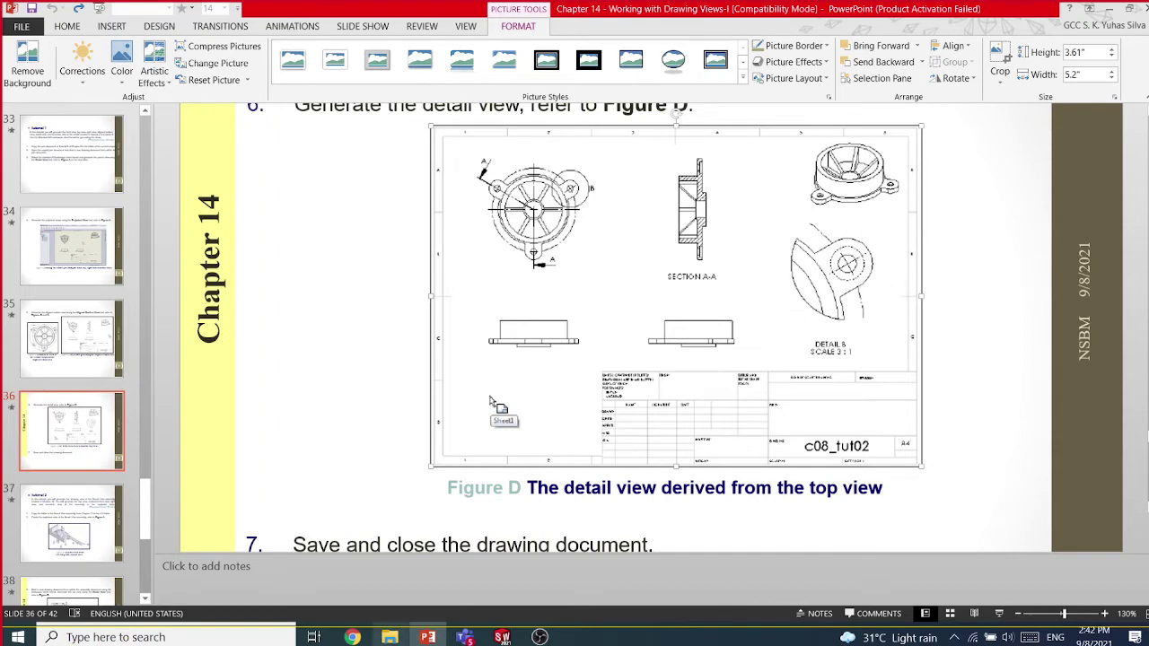
click(390, 637)
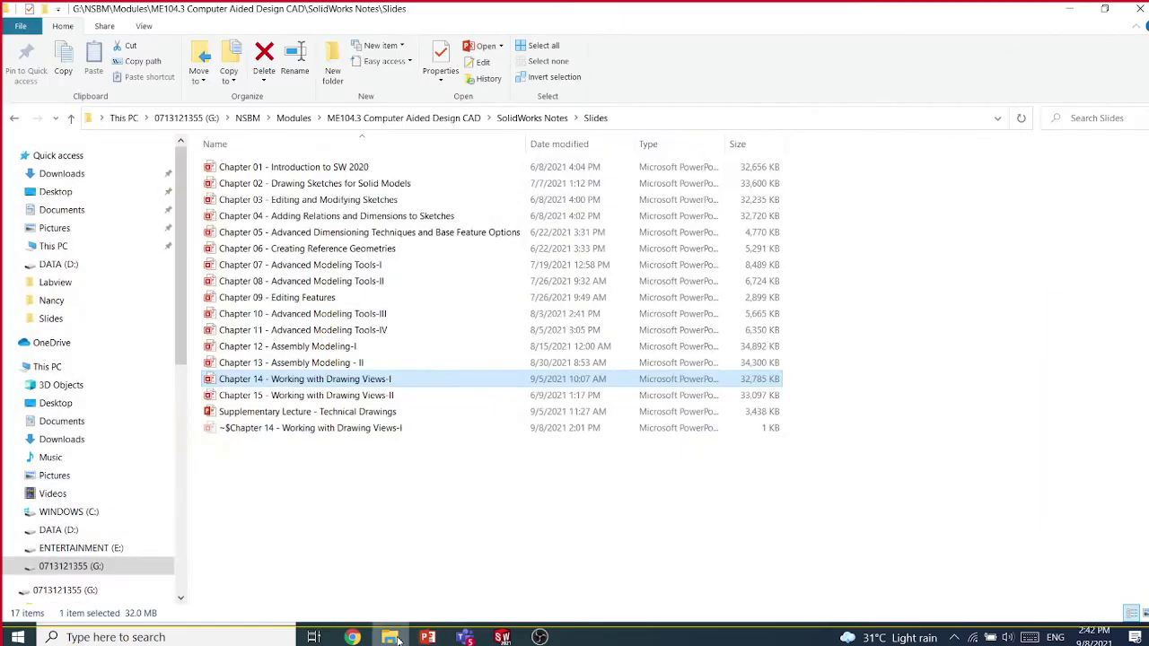
Open SW-Mock Assignment from ME104.3 > SW assignments > NSBM > Mock exams in Word
click(522, 120)
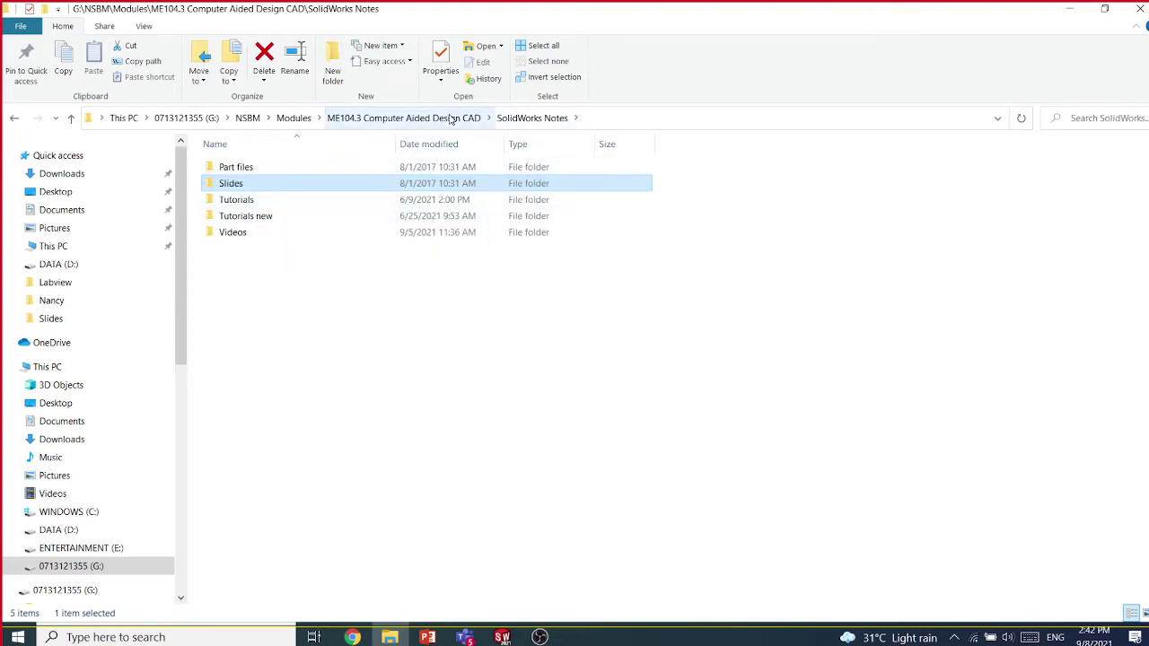
click(451, 119)
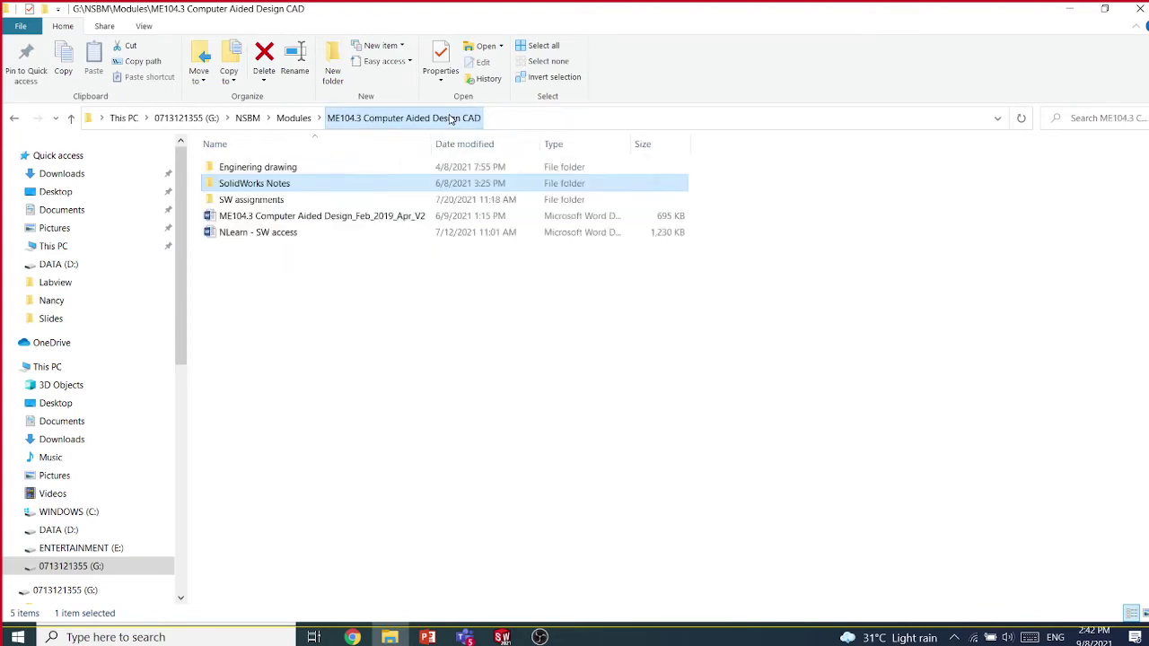
double_click(299, 201)
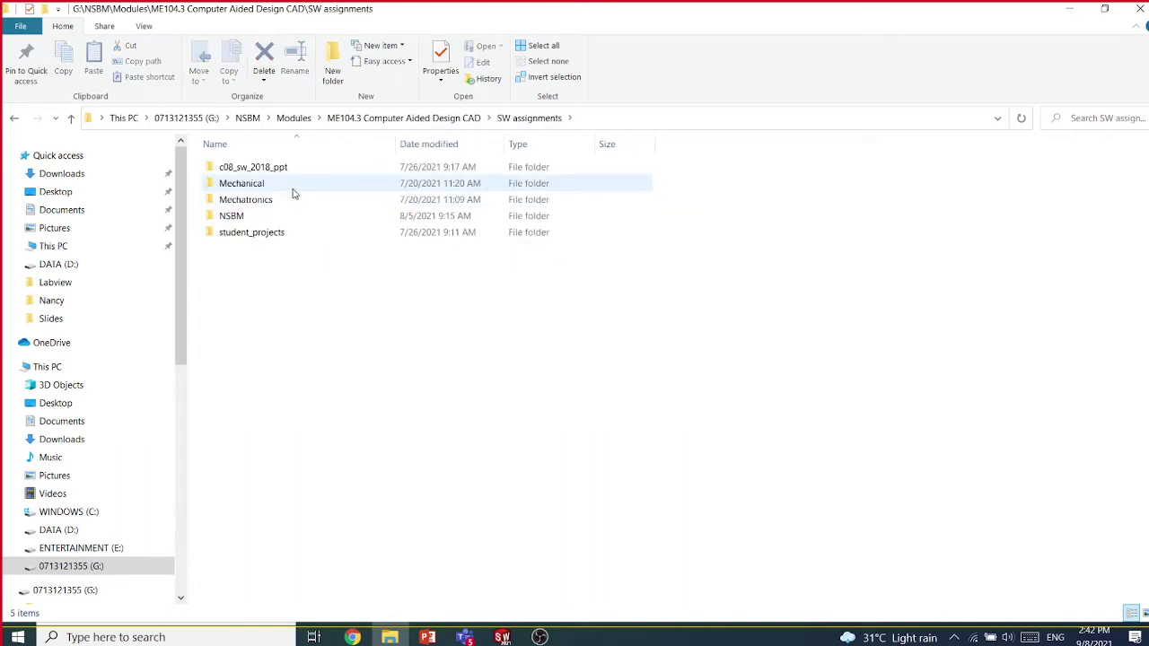
double_click(267, 215)
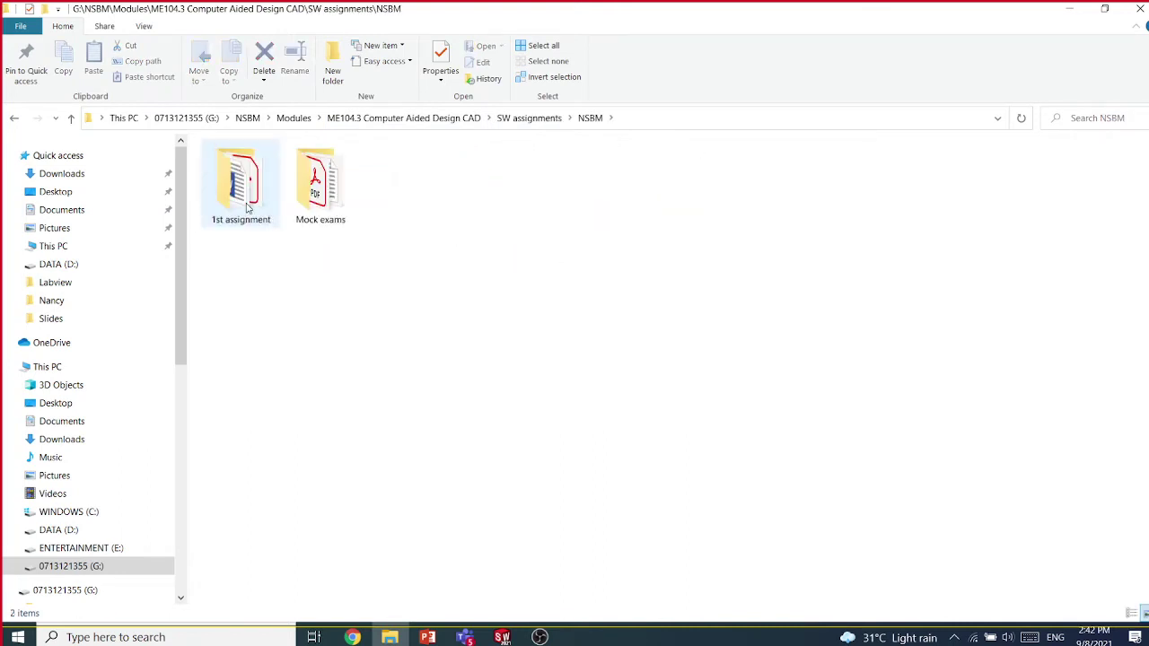
double_click(318, 188)
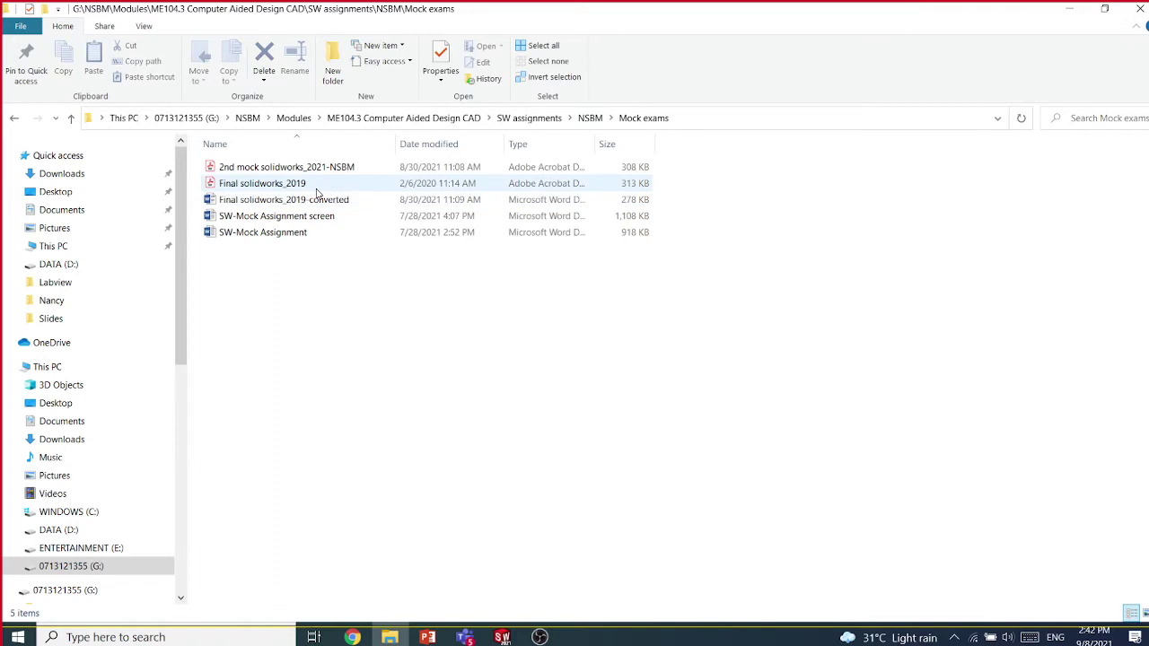
click(279, 235)
double_click(279, 235)
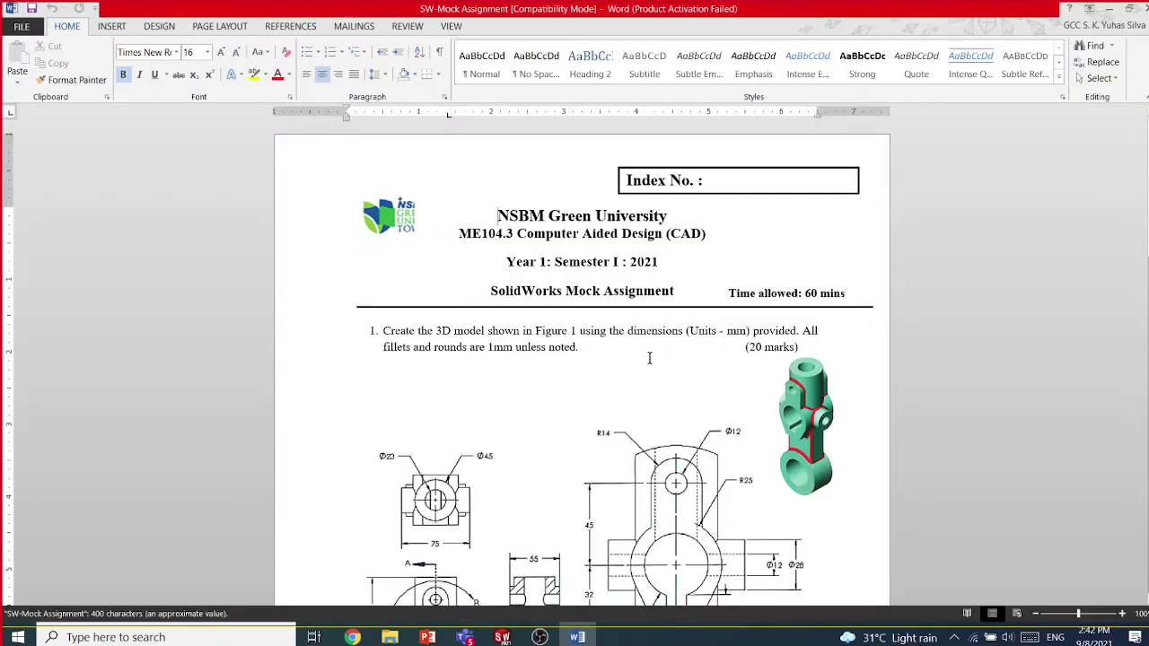
Dismiss the Activation Wizard and scroll down to the Fig. 1 drawing for question 1
click(730, 465)
scroll(709, 403, down, 3)
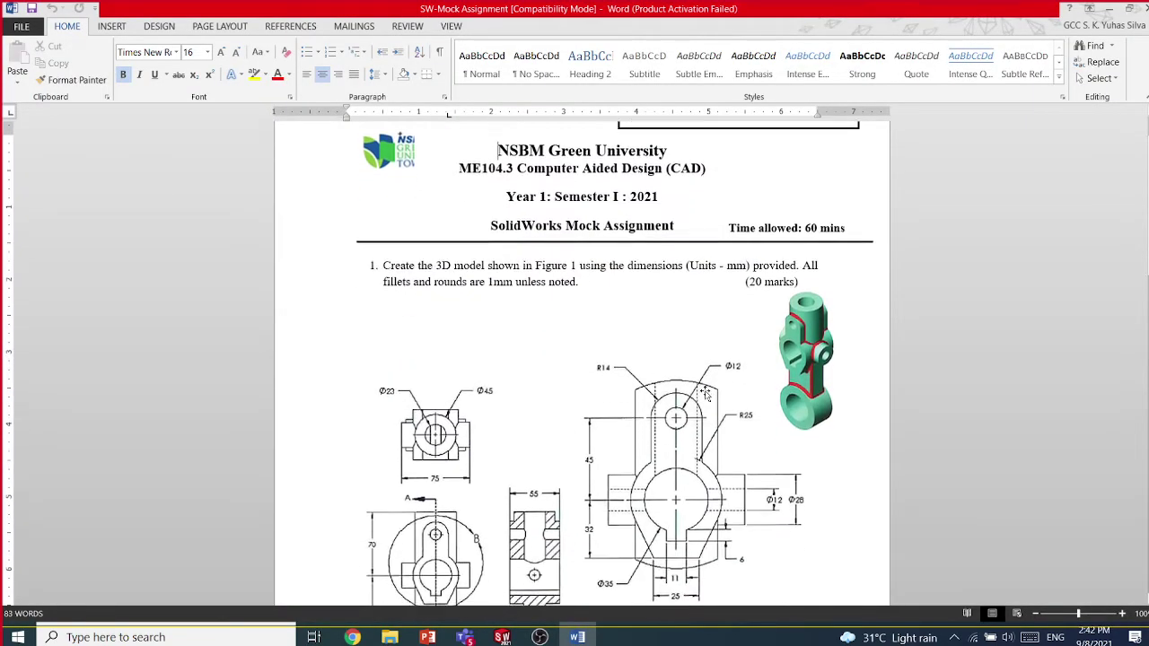
scroll(705, 392, down, 2)
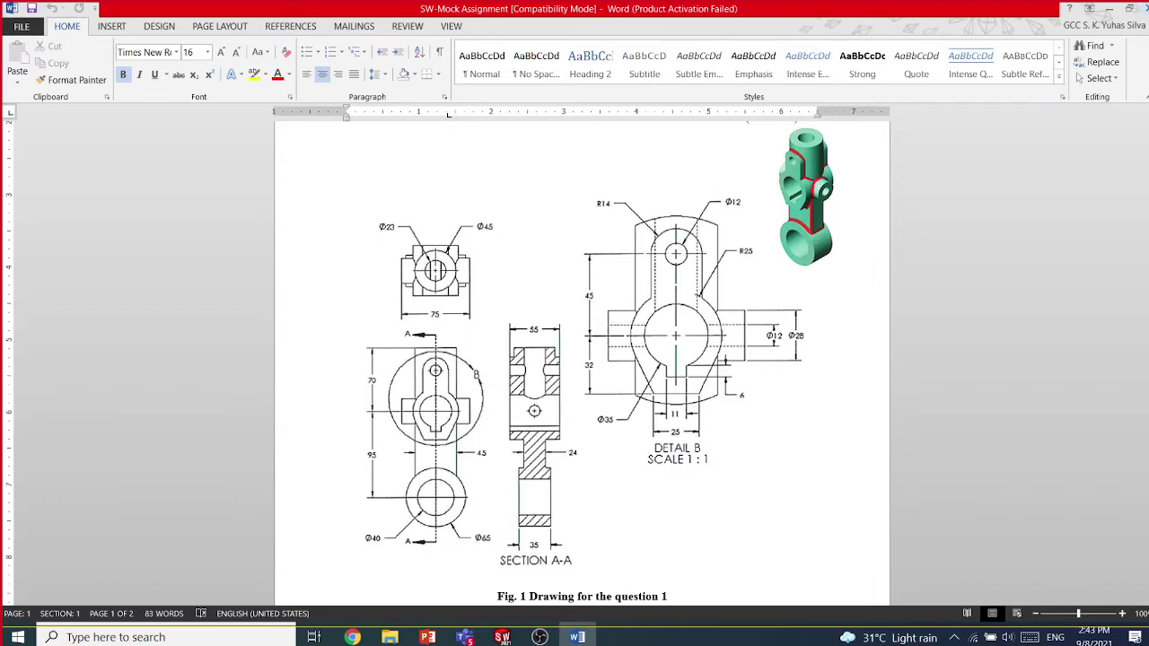
Close the Word assignment and return to the PowerPoint slides zoomed out to 80%
click(1136, 11)
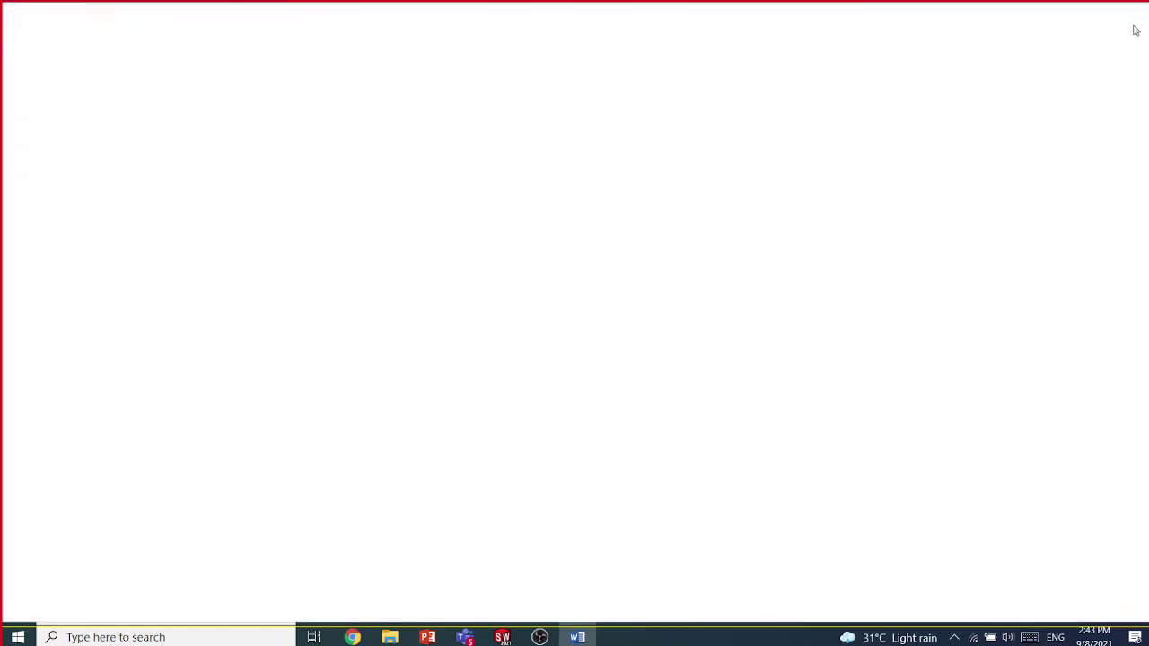
click(427, 637)
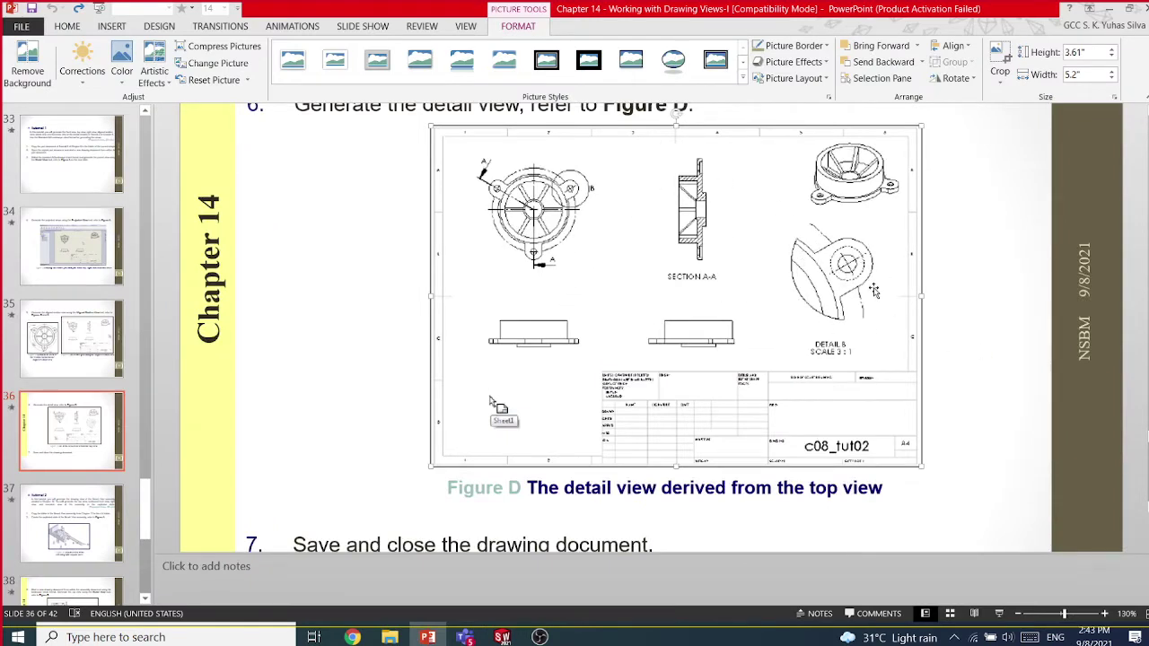
click(1004, 366)
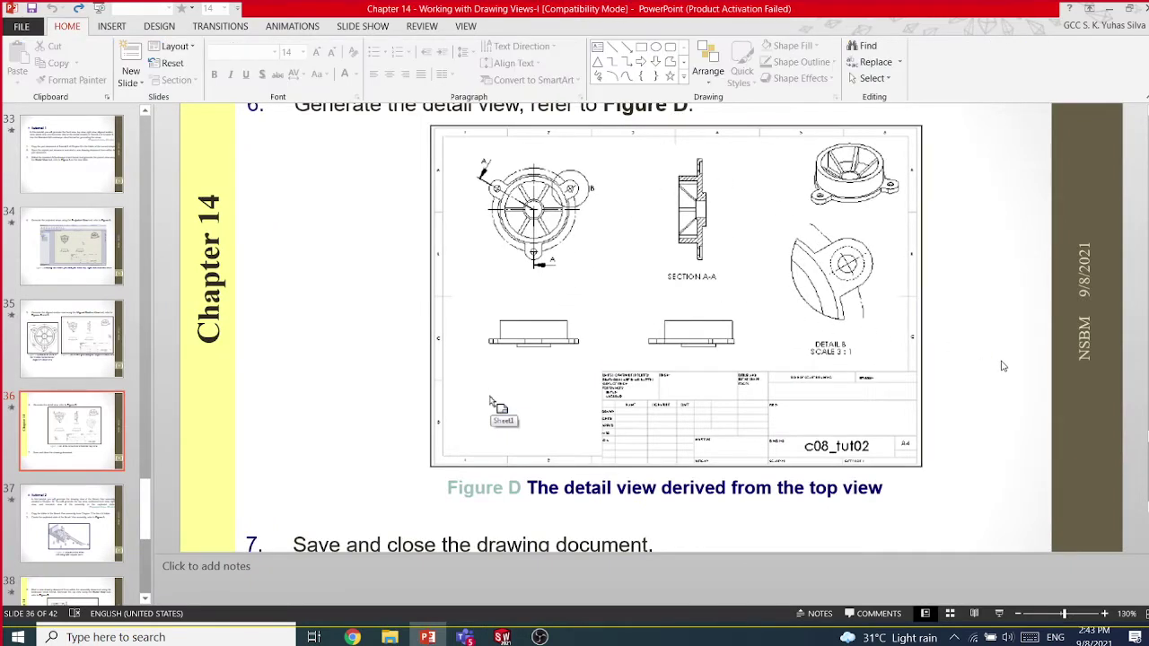
scroll(1003, 366, up, 8)
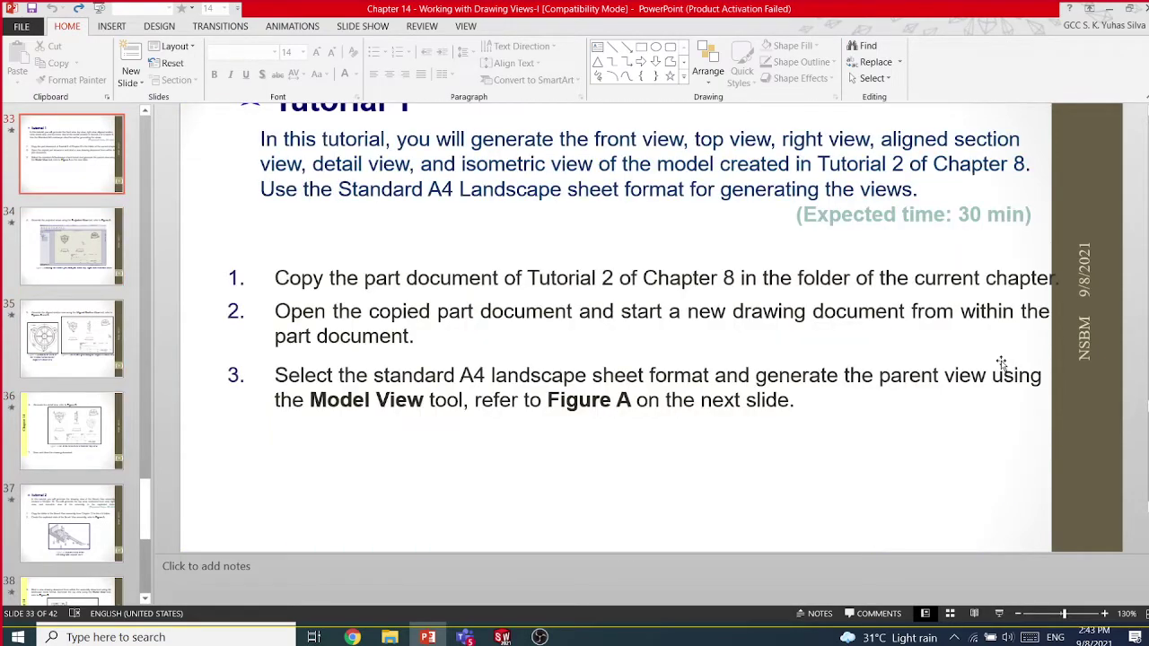
scroll(1003, 366, up, 1)
click(1017, 613)
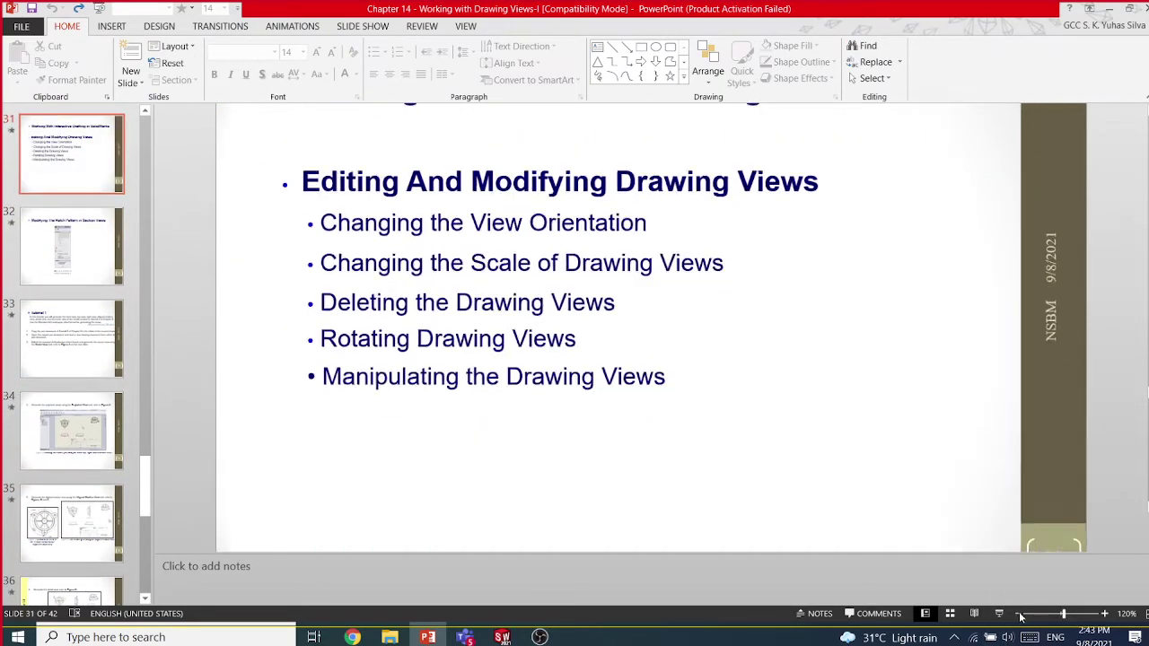
click(1018, 614)
click(1018, 613)
Scroll back to slide 25 on detail views, then bring up the SOLIDWORKS drawing
scroll(1023, 462, up, 2)
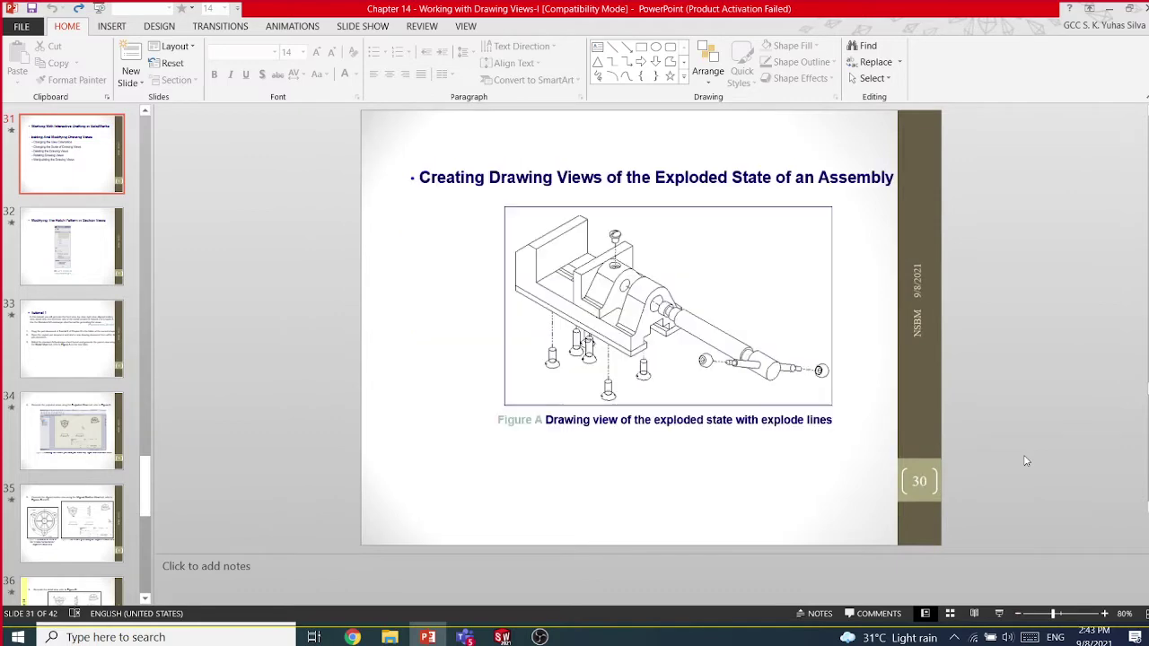
scroll(1025, 461, up, 4)
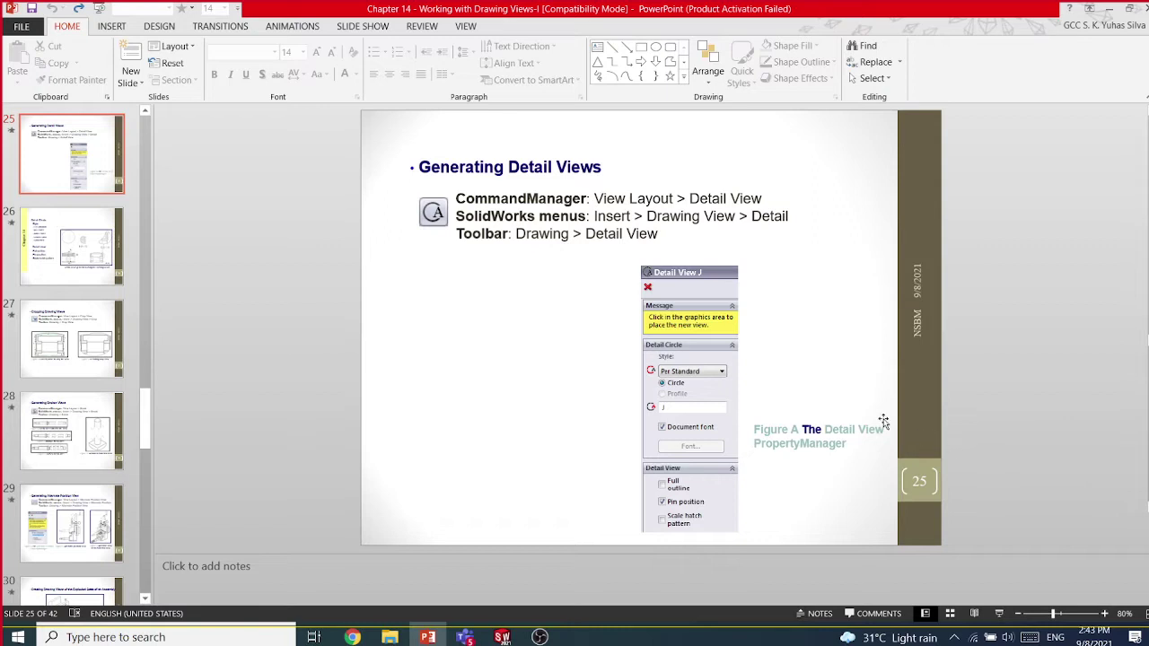
scroll(883, 422, down, 1)
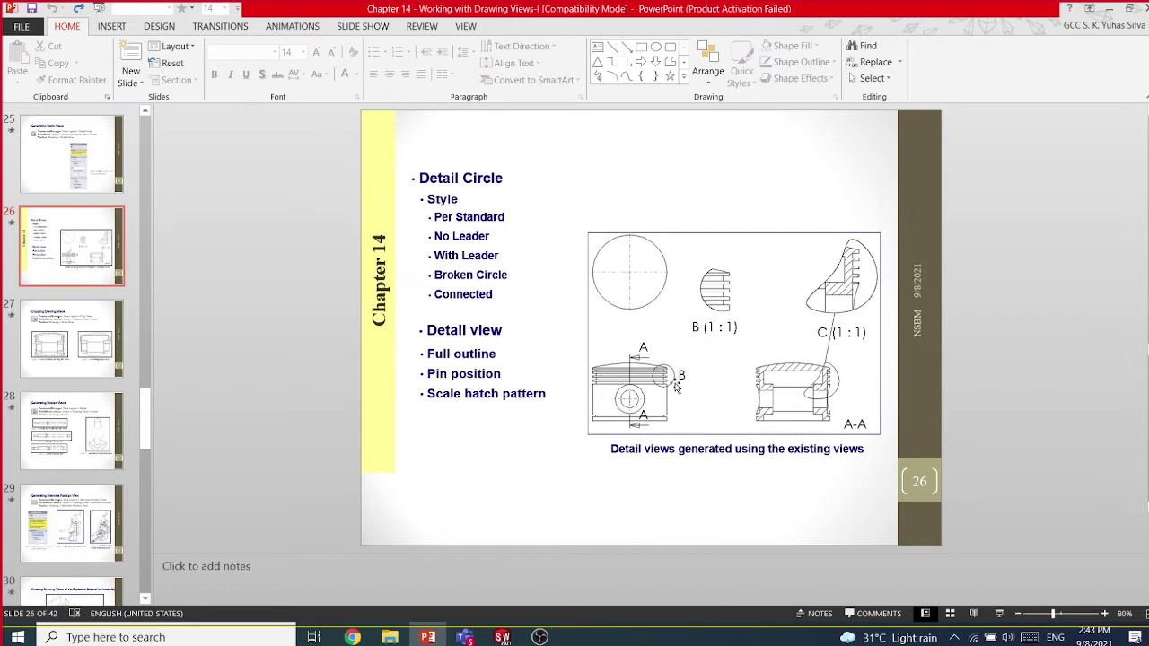
scroll(677, 386, up, 1)
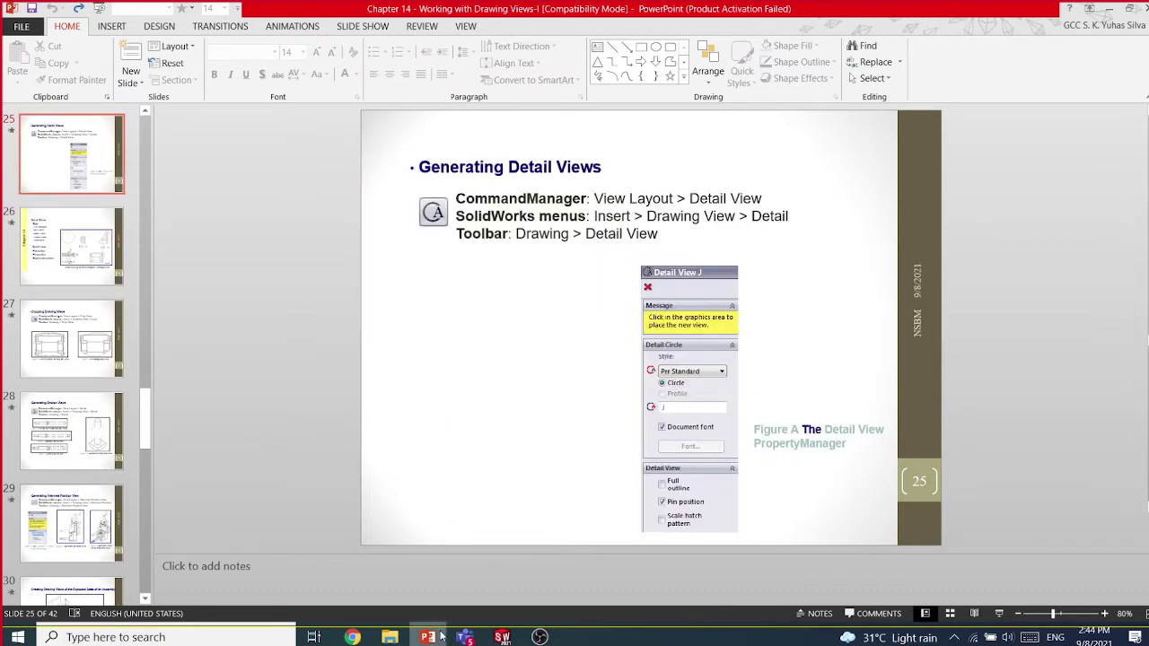
click(504, 637)
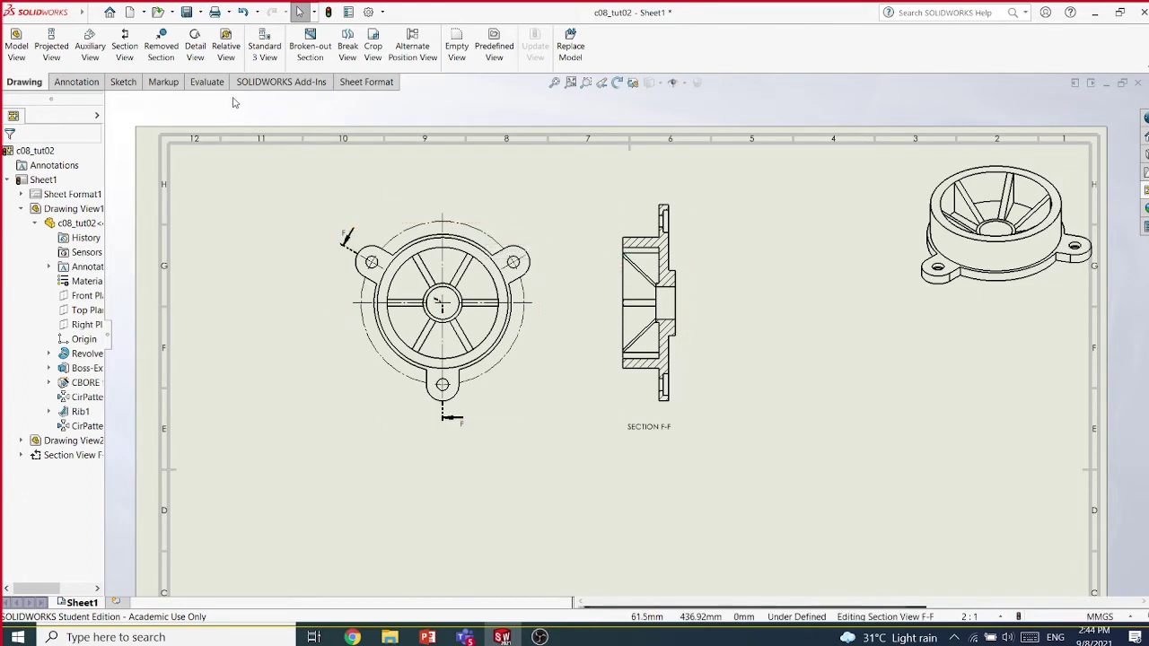
Create detail view G around the right bolt hole, showing hidden lines
click(197, 52)
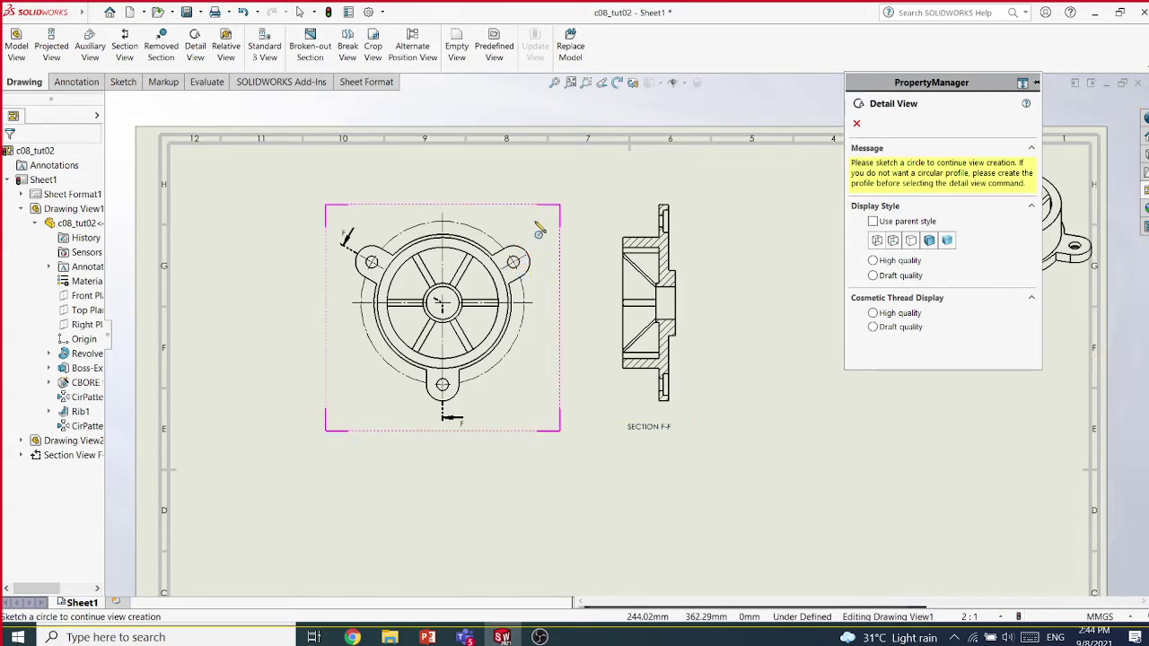
click(512, 261)
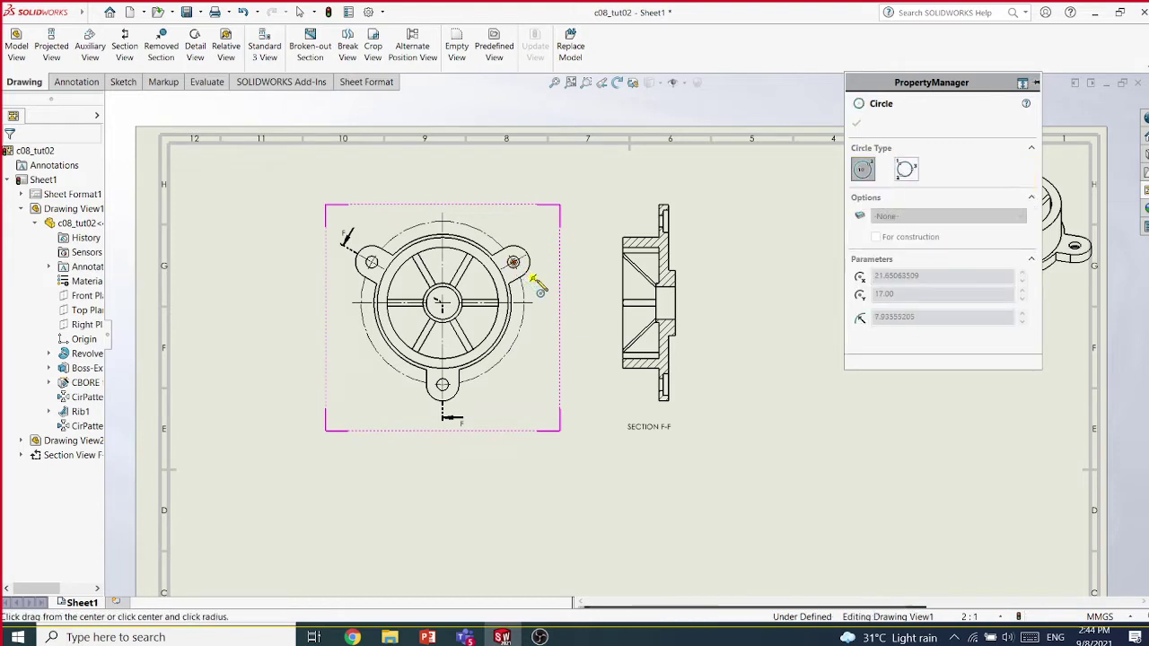
click(547, 300)
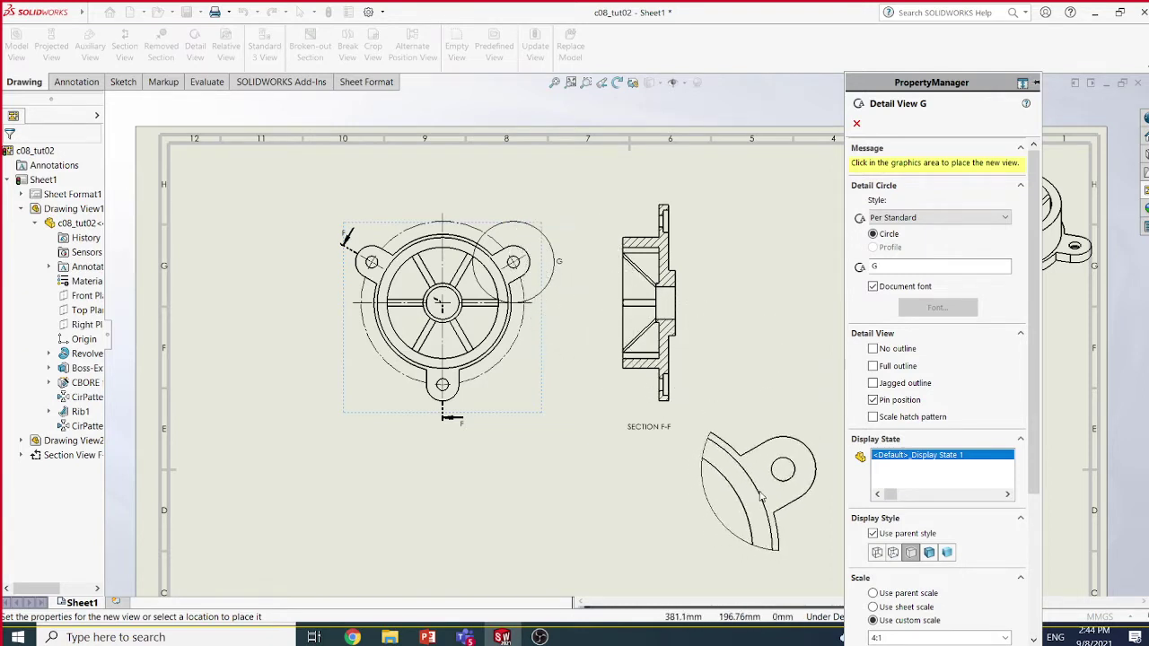
click(762, 494)
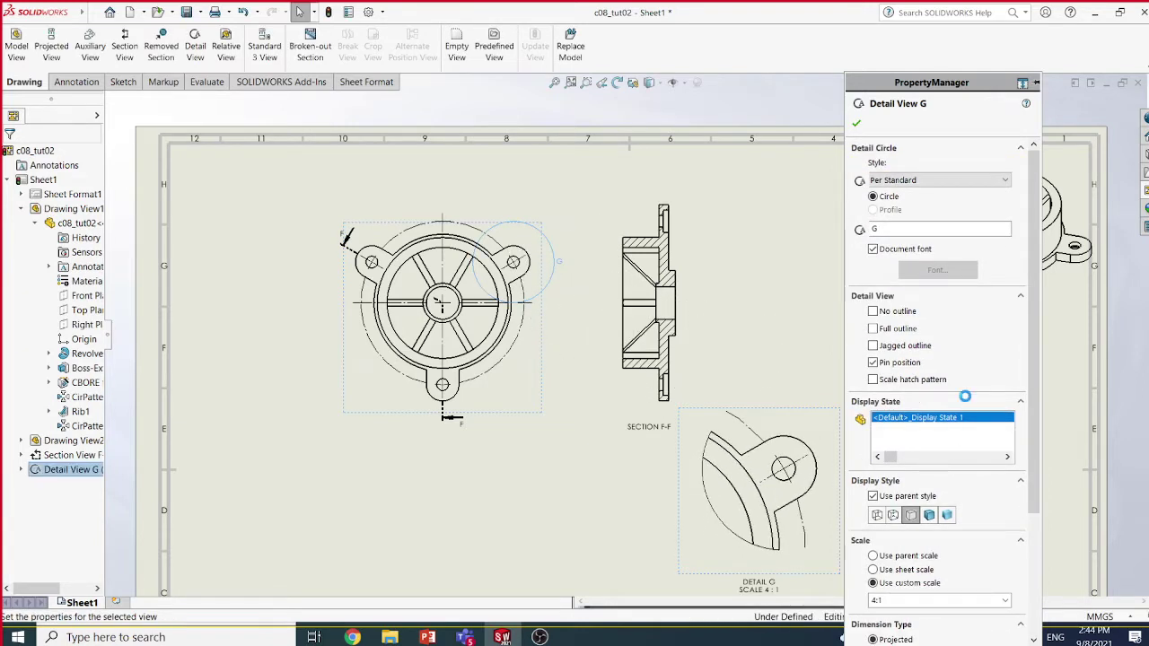
click(893, 515)
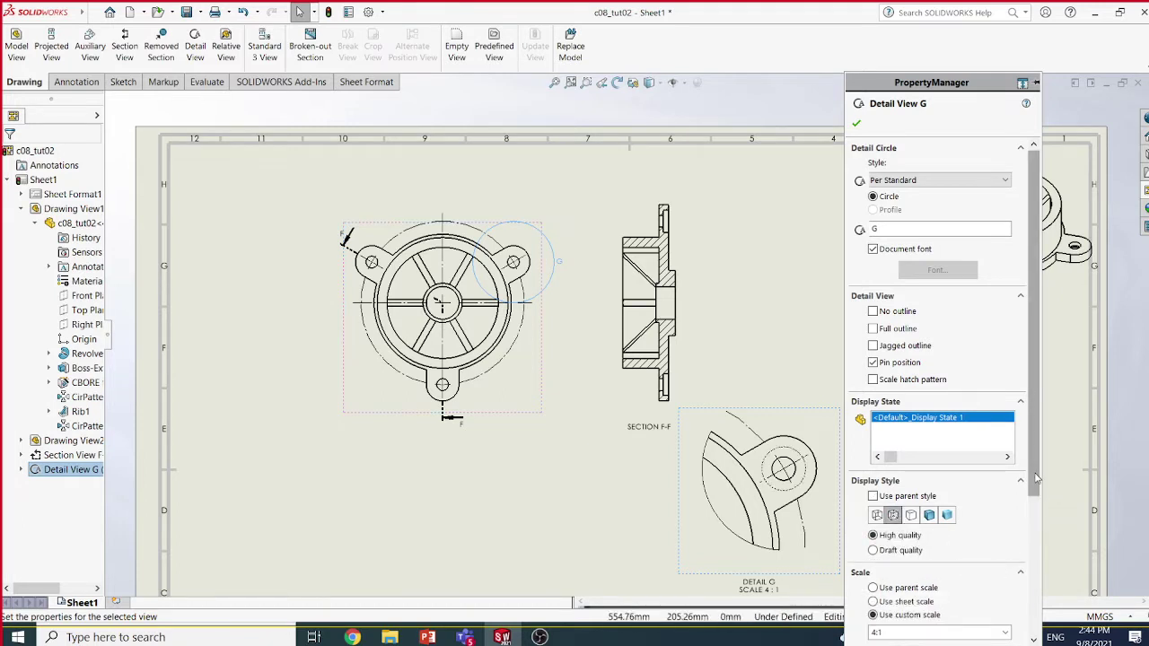
Set detail G's scale to 5:1 and move it right, below the isometric view
scroll(947, 506, down, 5)
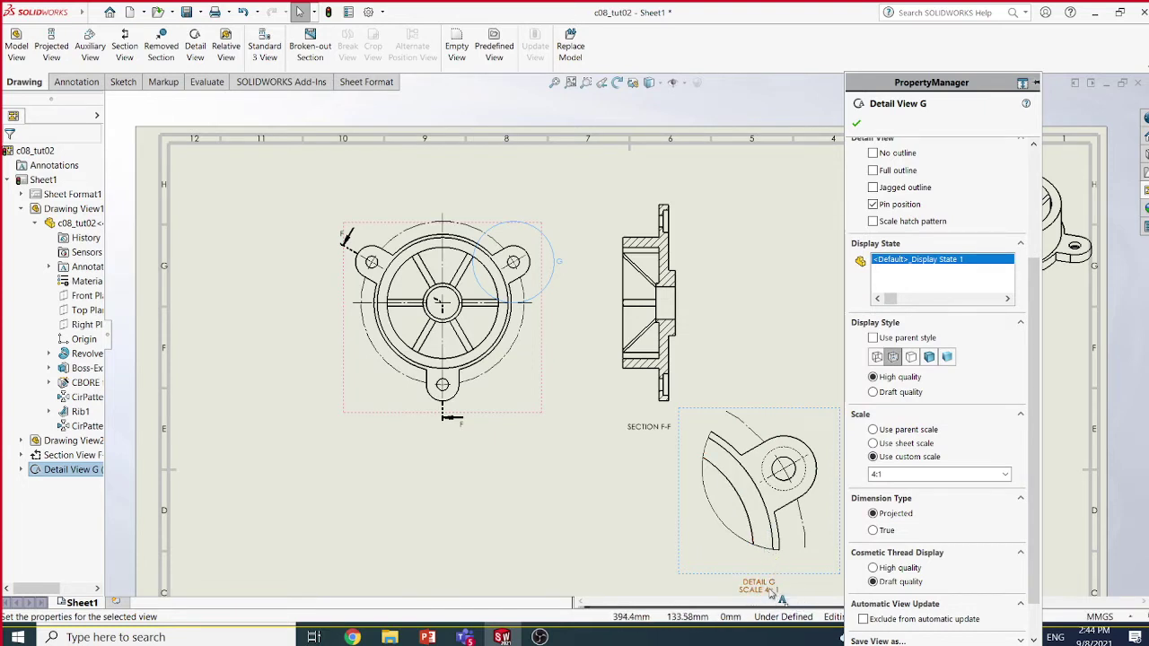
click(1004, 476)
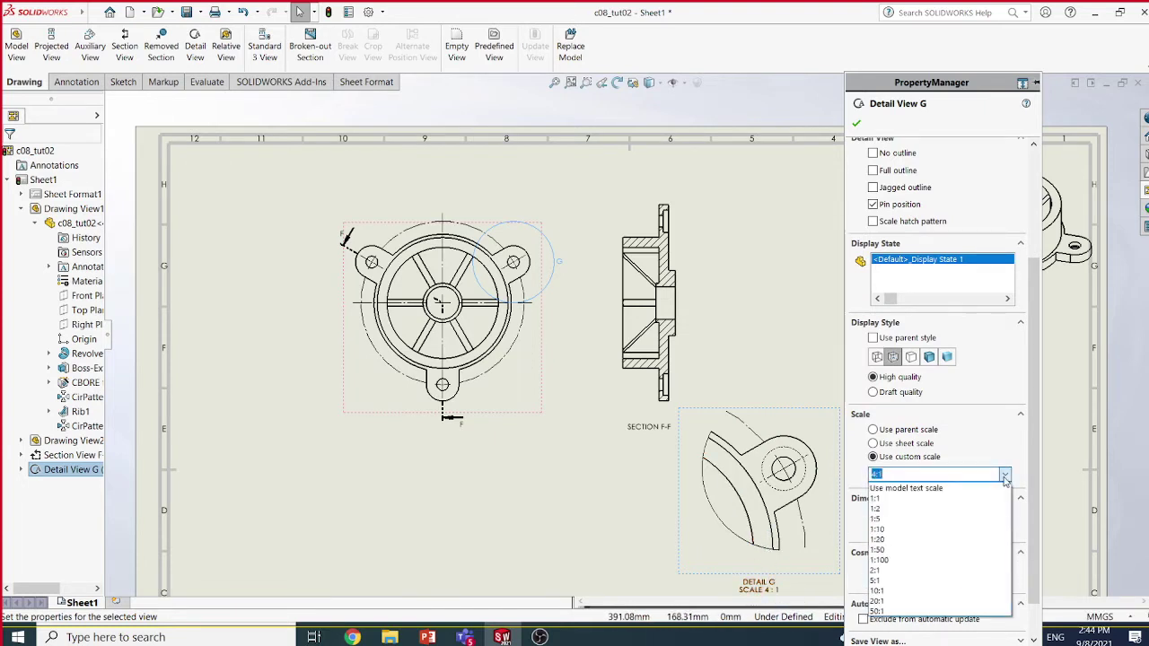
click(915, 581)
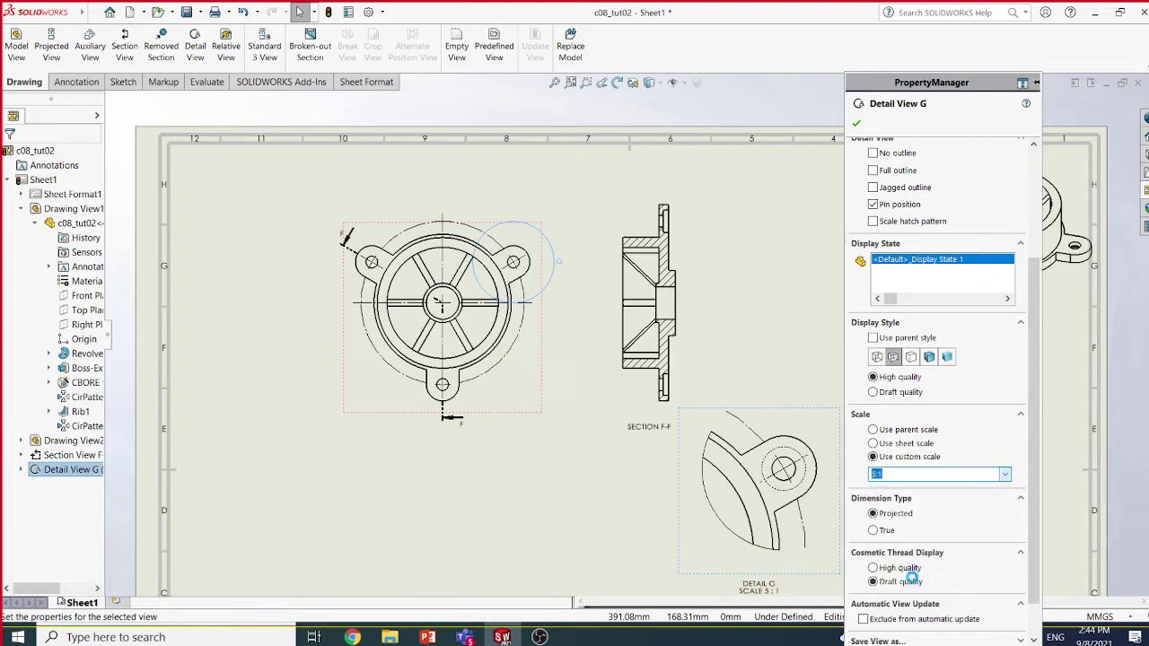
click(856, 123)
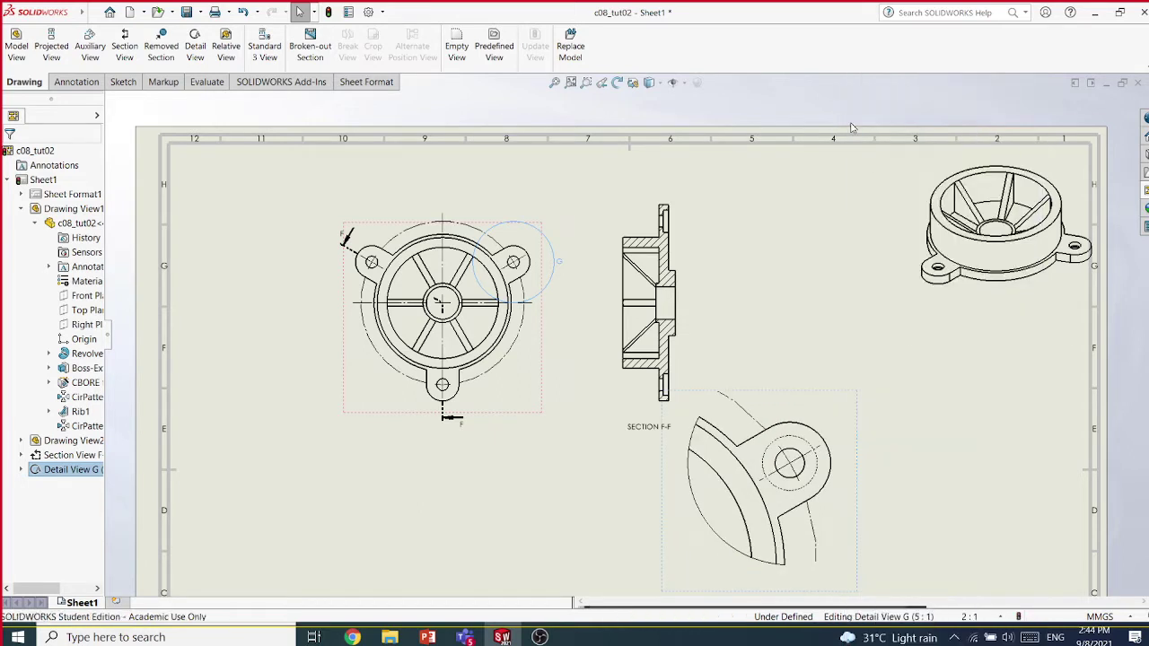
drag(820, 397, 934, 326)
click(940, 329)
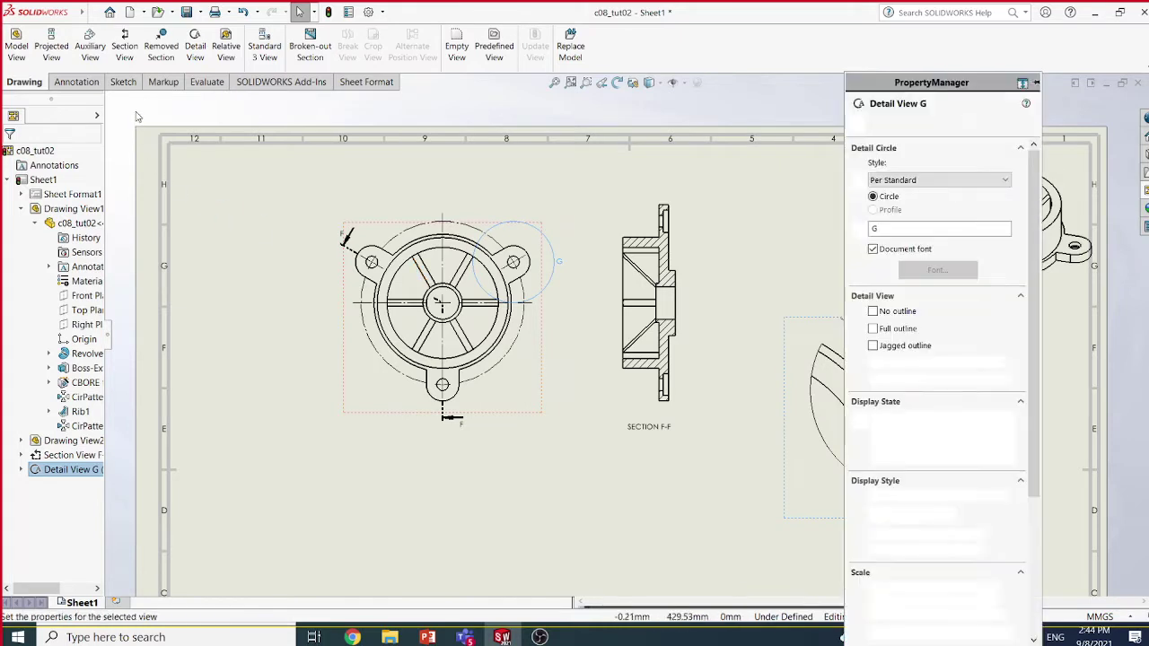
click(138, 117)
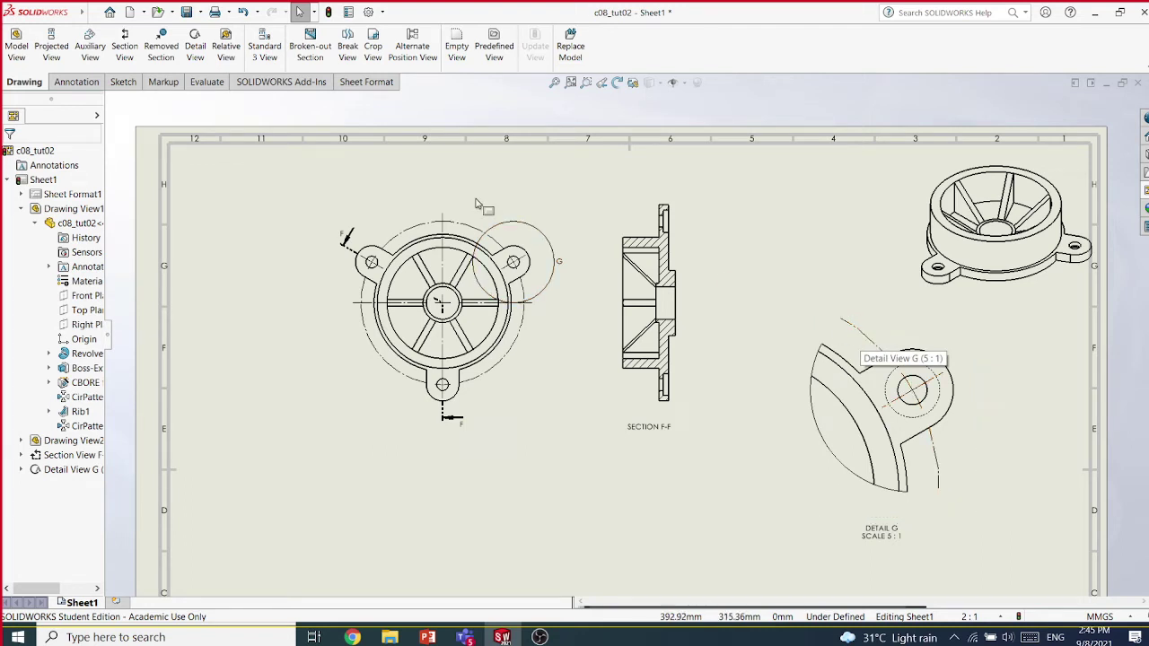
Look over the Annotation tab's dimension types, then start a new Detail View from the Drawing tab
click(77, 84)
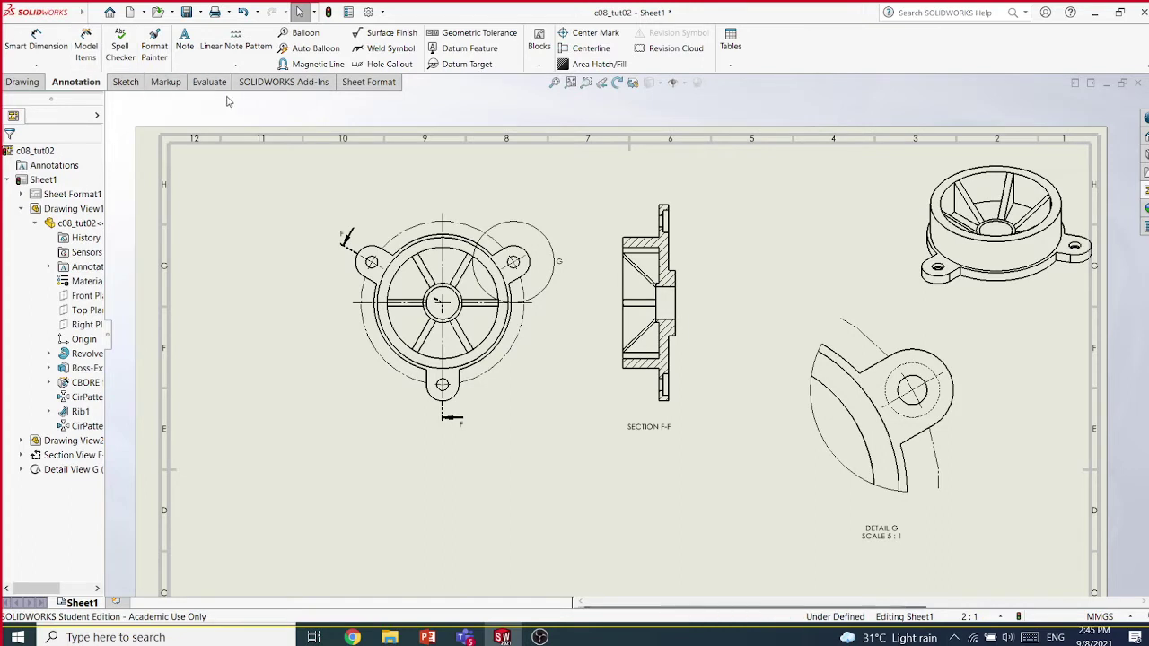
click(32, 66)
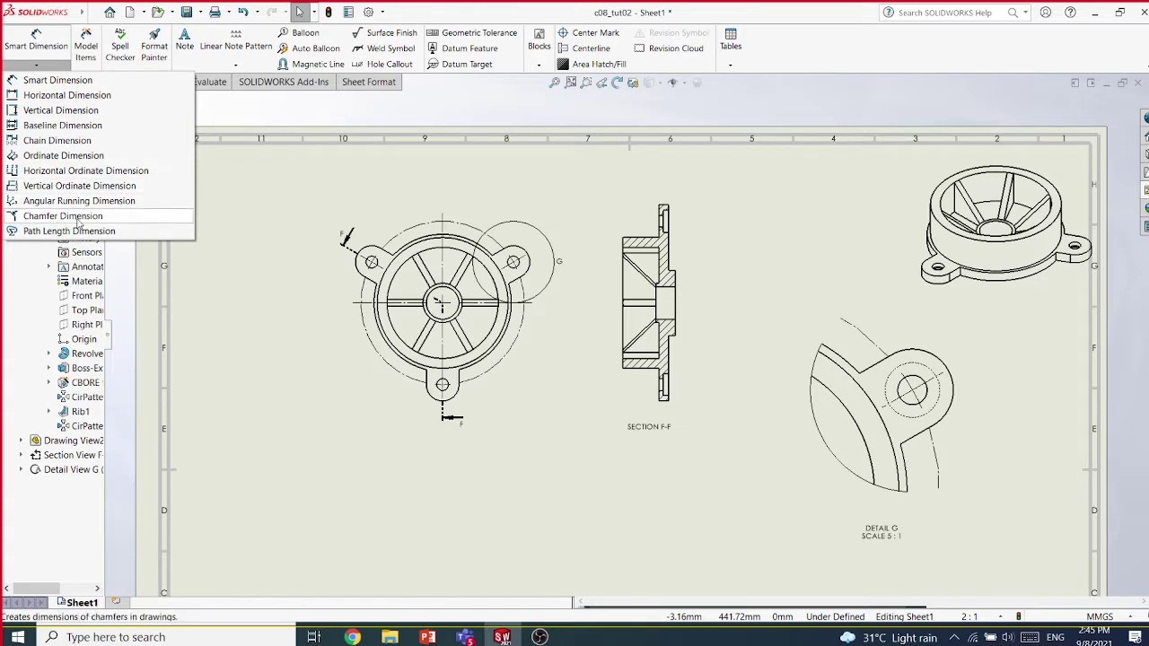
click(141, 117)
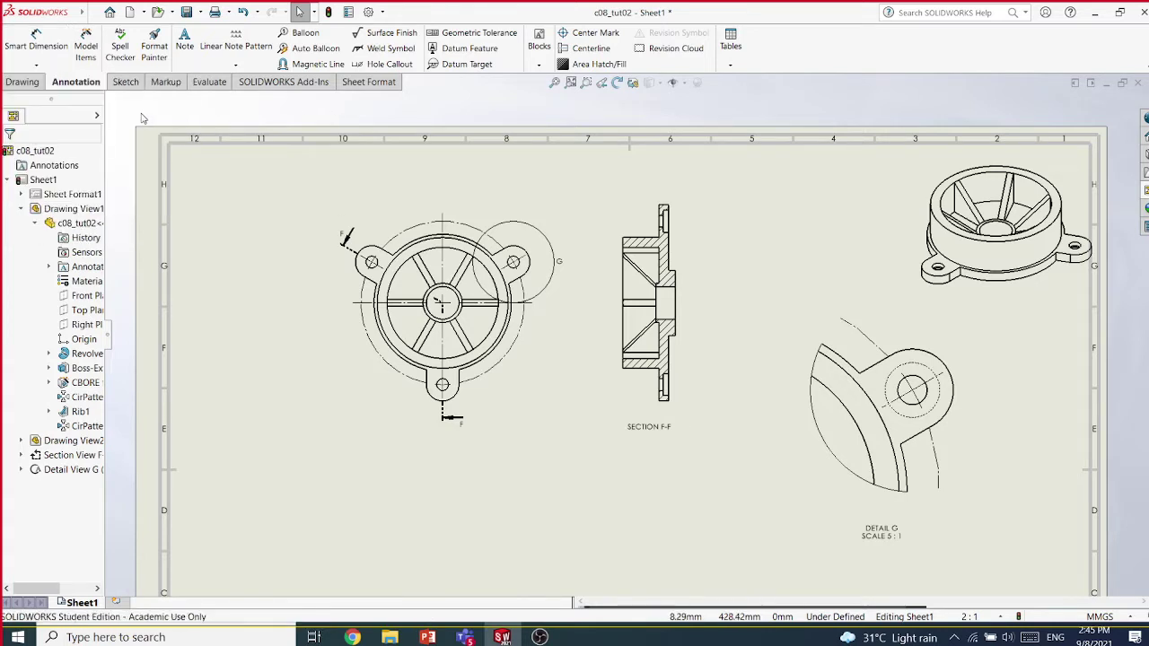
click(21, 82)
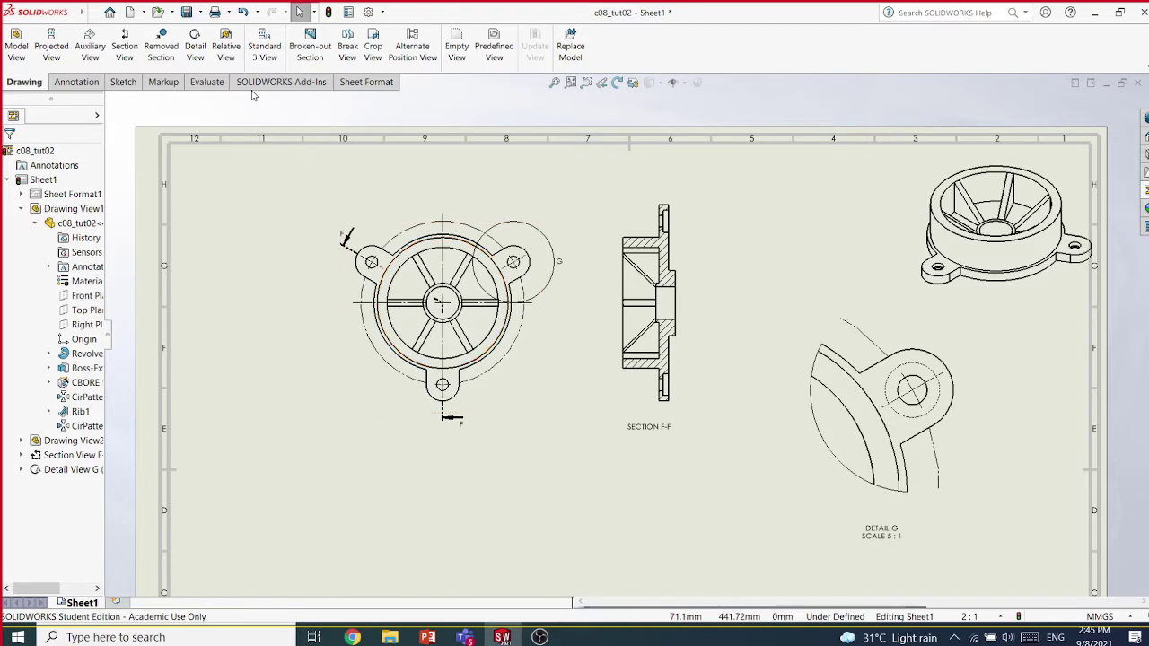
click(195, 45)
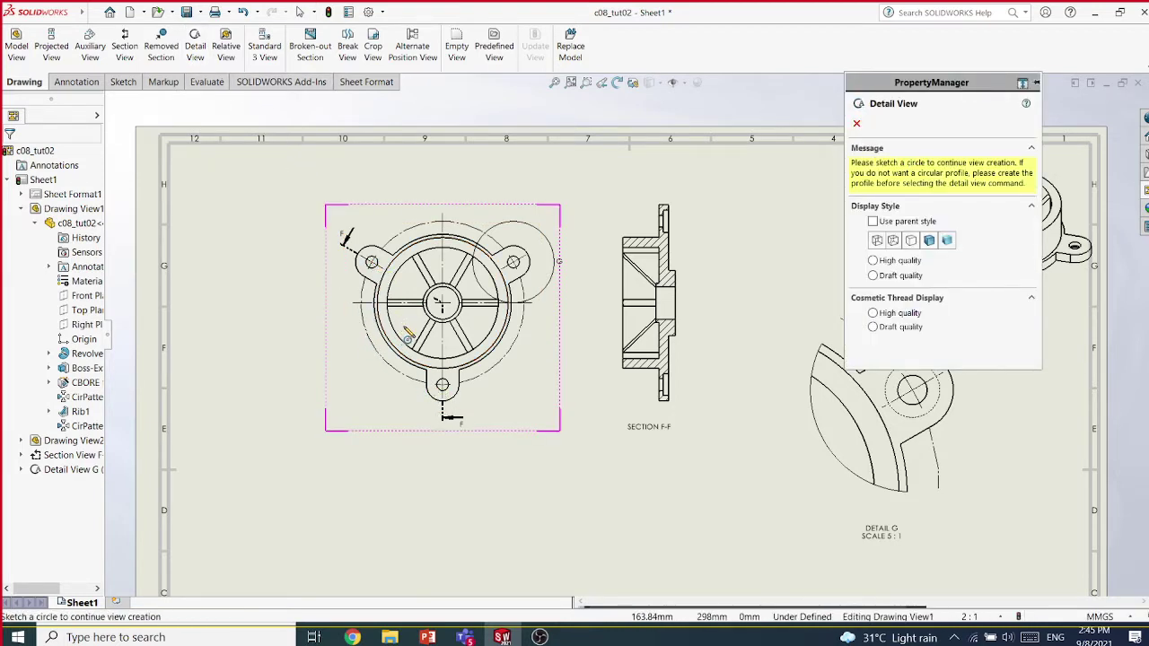
Circle the top view's lower-left region and place 4:1 detail view H at the sheet's lower left
click(441, 303)
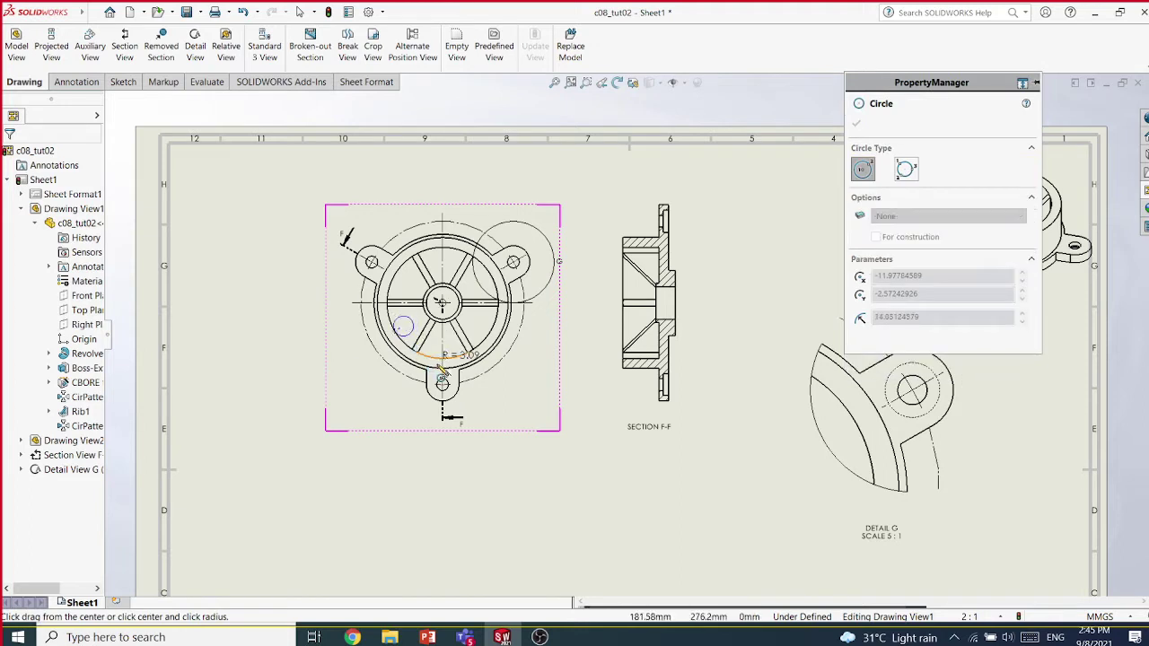
click(439, 362)
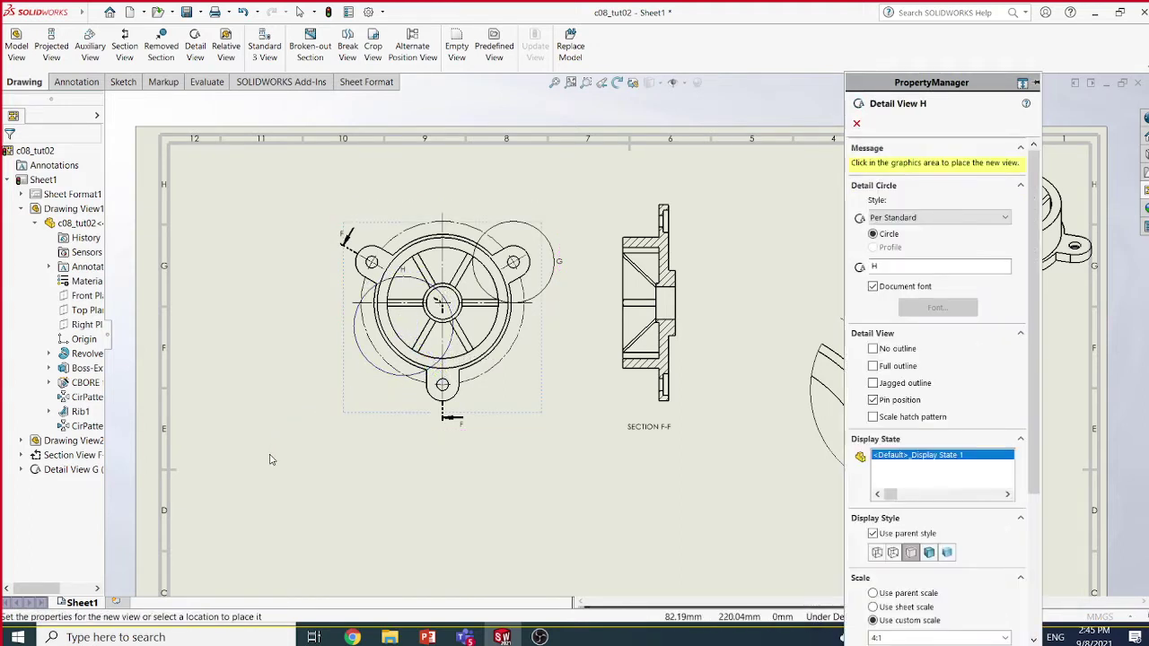
click(283, 478)
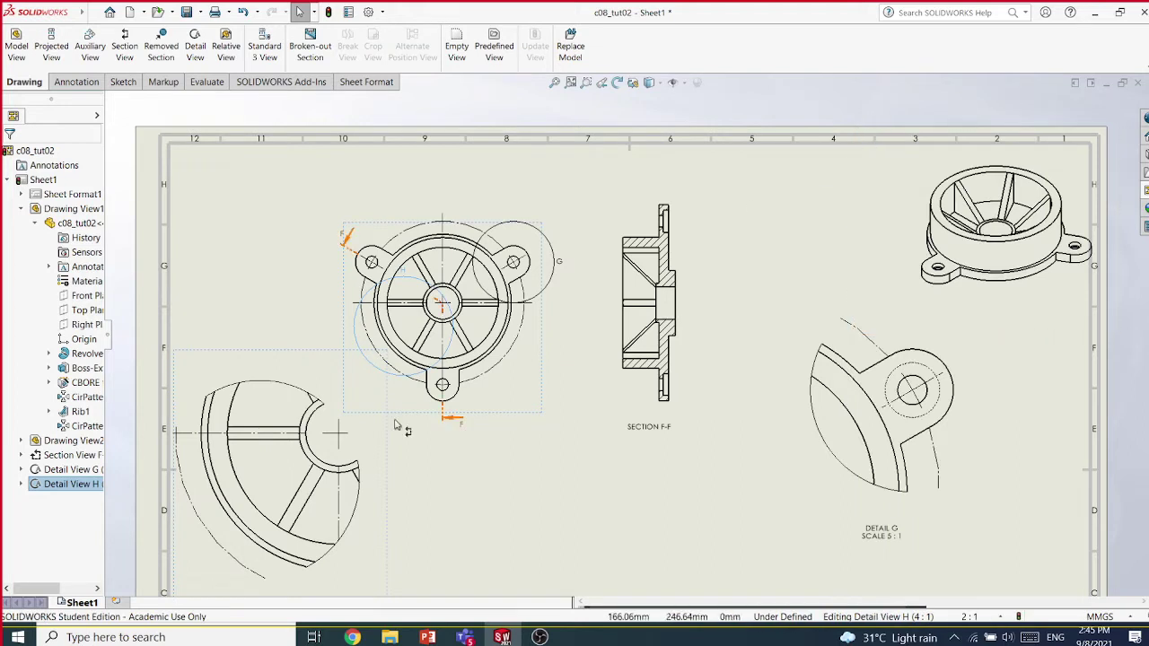
key(z)
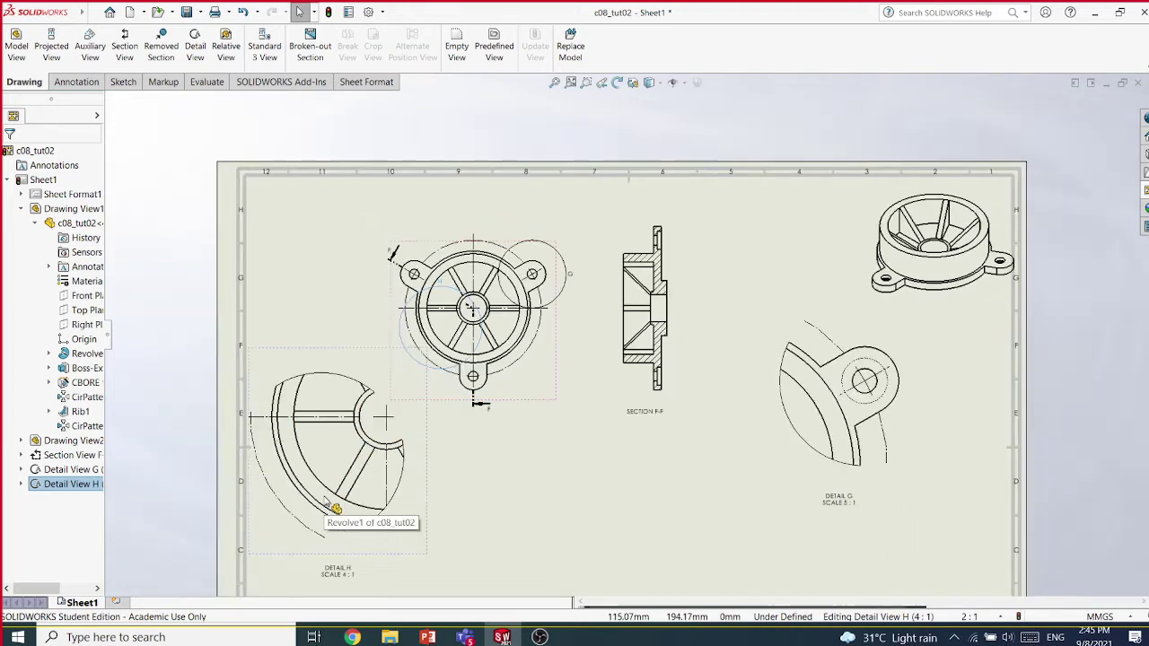
click(600, 589)
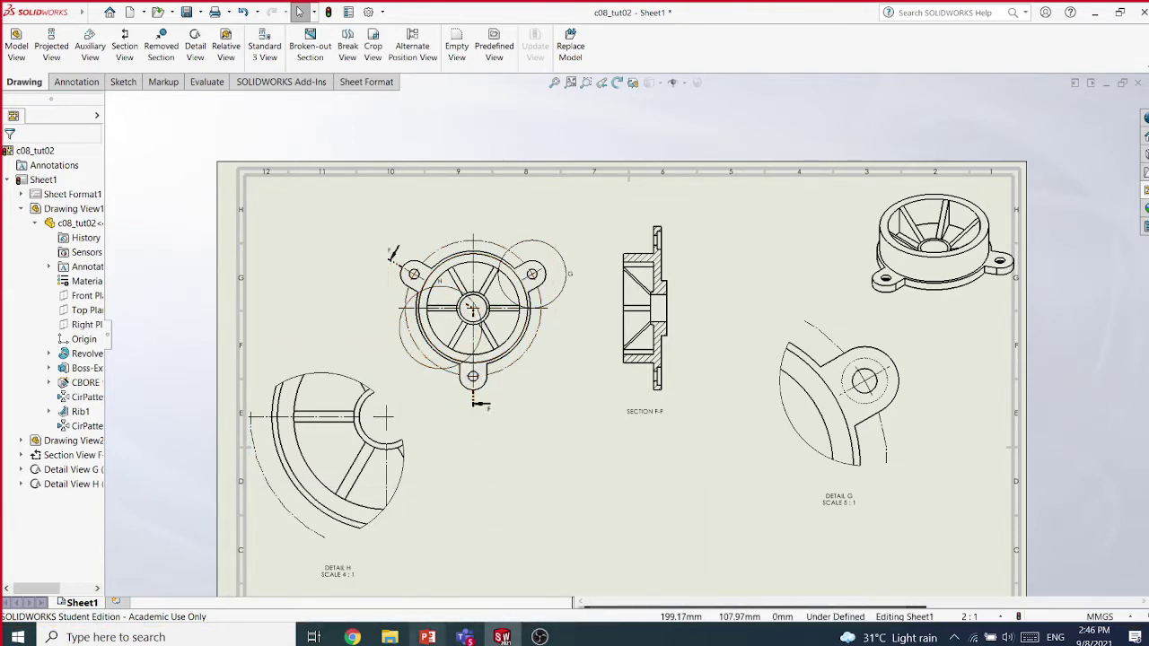
Check the PowerPoint slides on detail views, then return to the SOLIDWORKS drawing
click(428, 636)
scroll(1089, 293, down, 1)
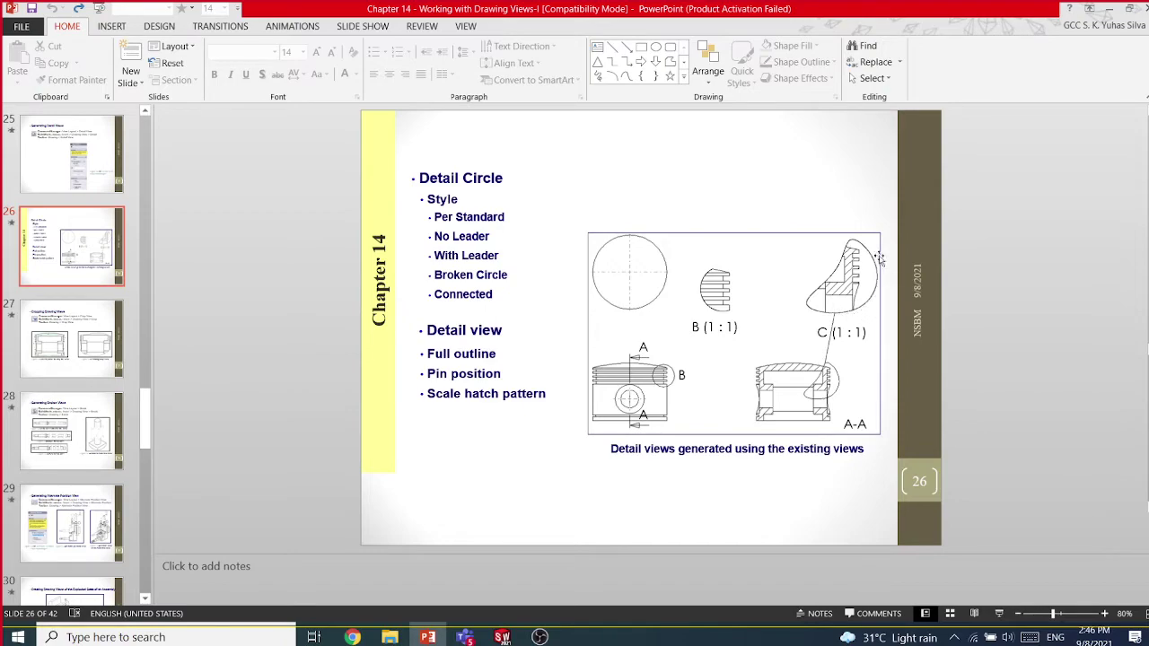
click(501, 636)
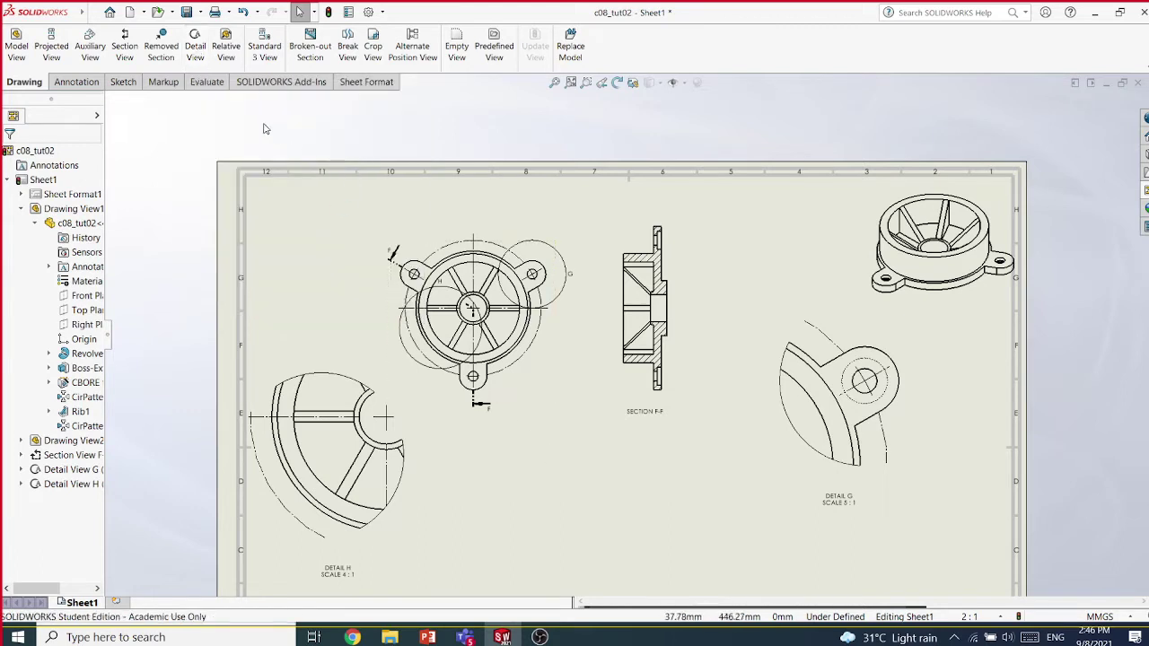
Cancel a started detail view and bring up the Sketch tools instead
click(194, 51)
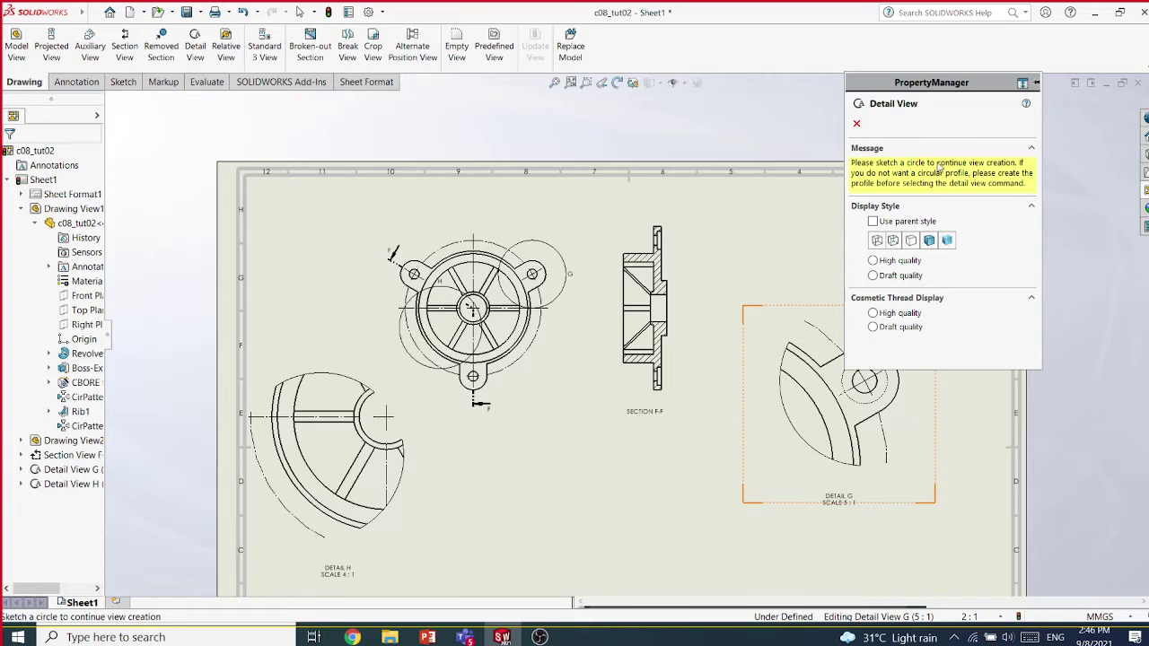
click(857, 125)
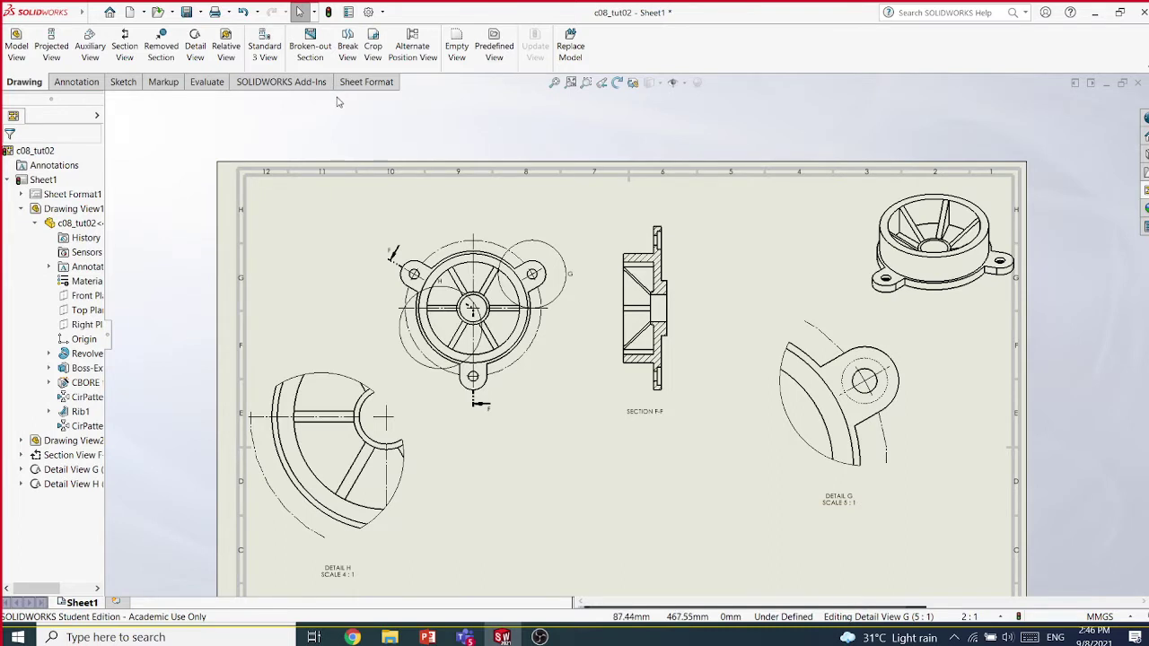
click(122, 83)
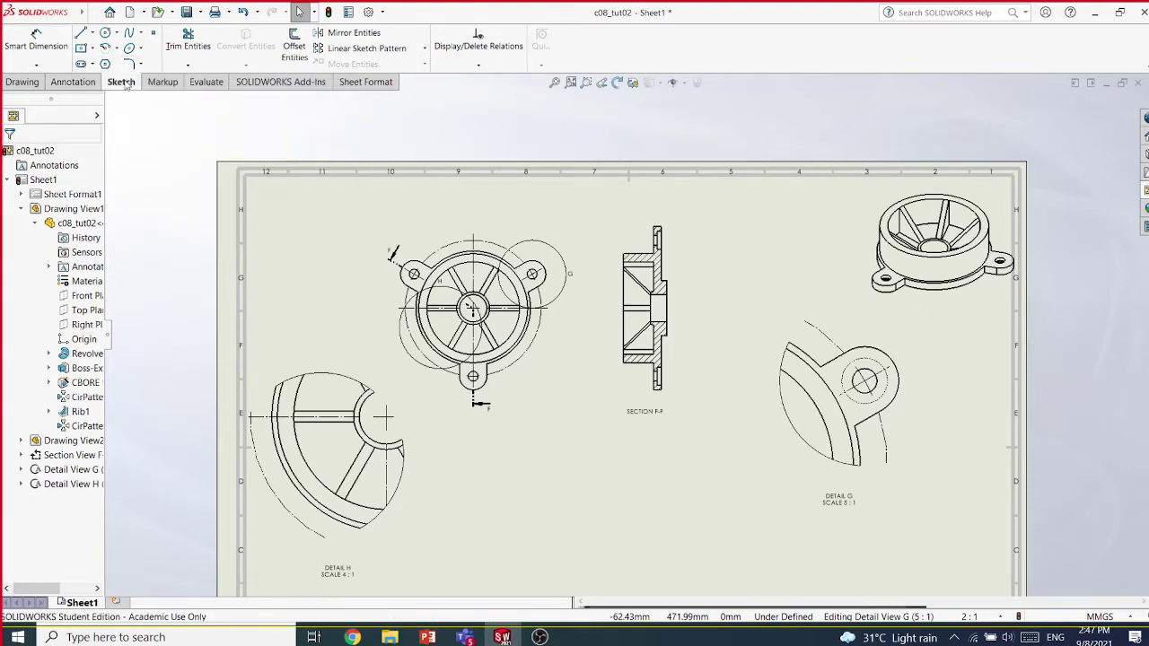
Sketch a full ellipse around section F-F's top flange
click(141, 50)
click(154, 64)
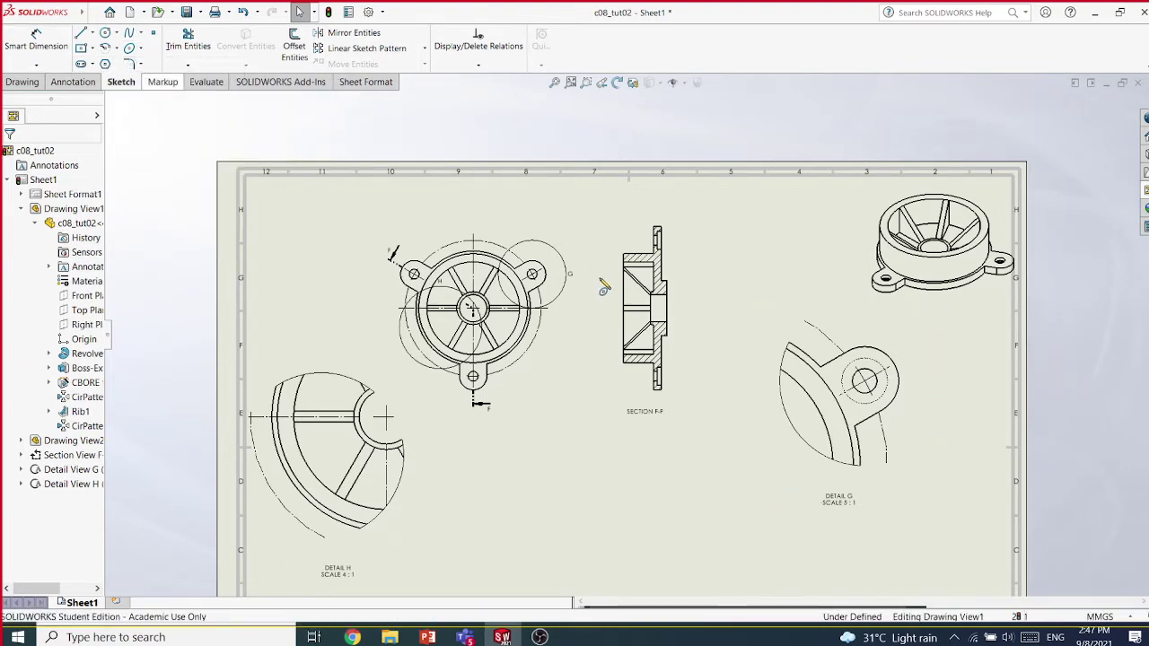
click(634, 243)
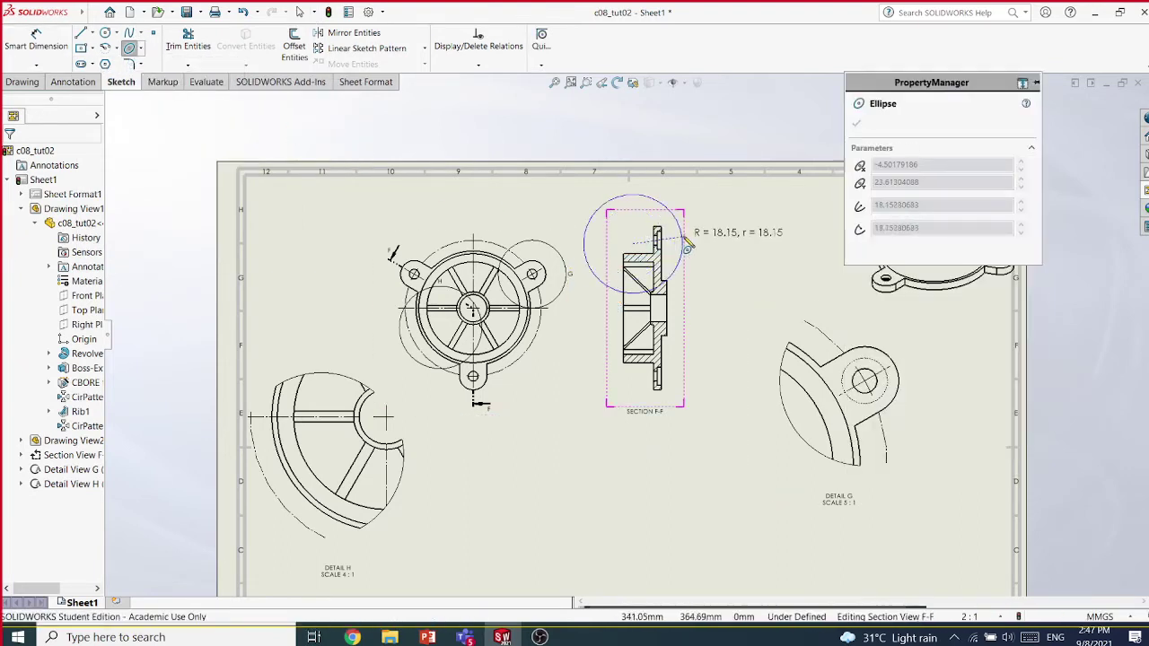
click(688, 242)
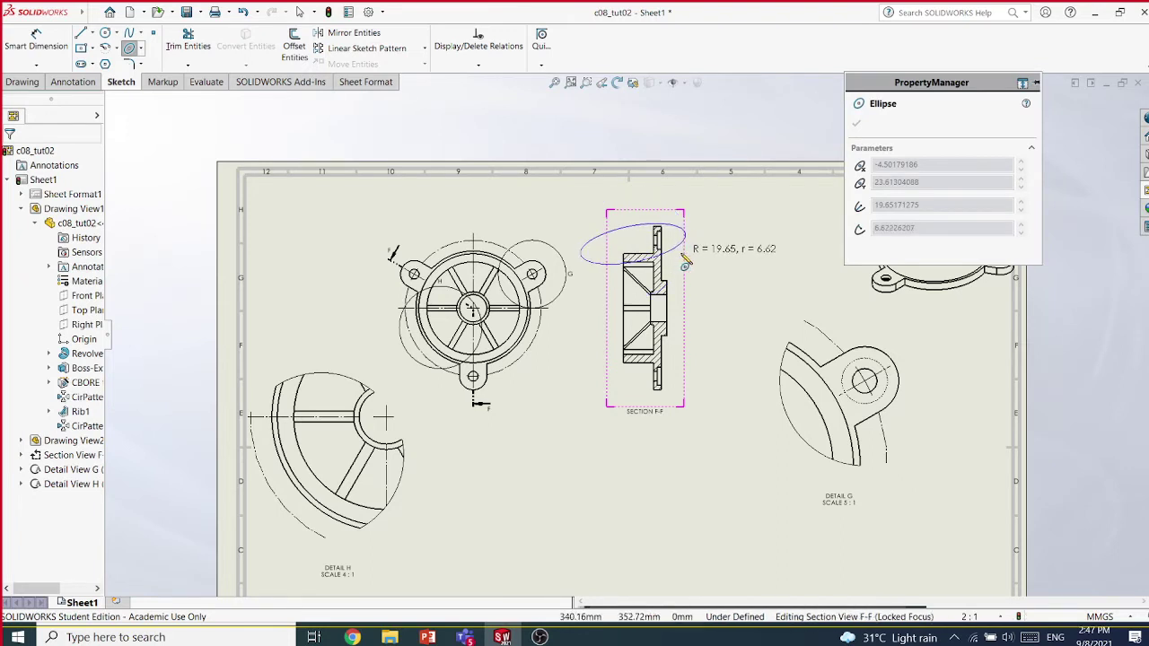
click(685, 262)
key(Escape)
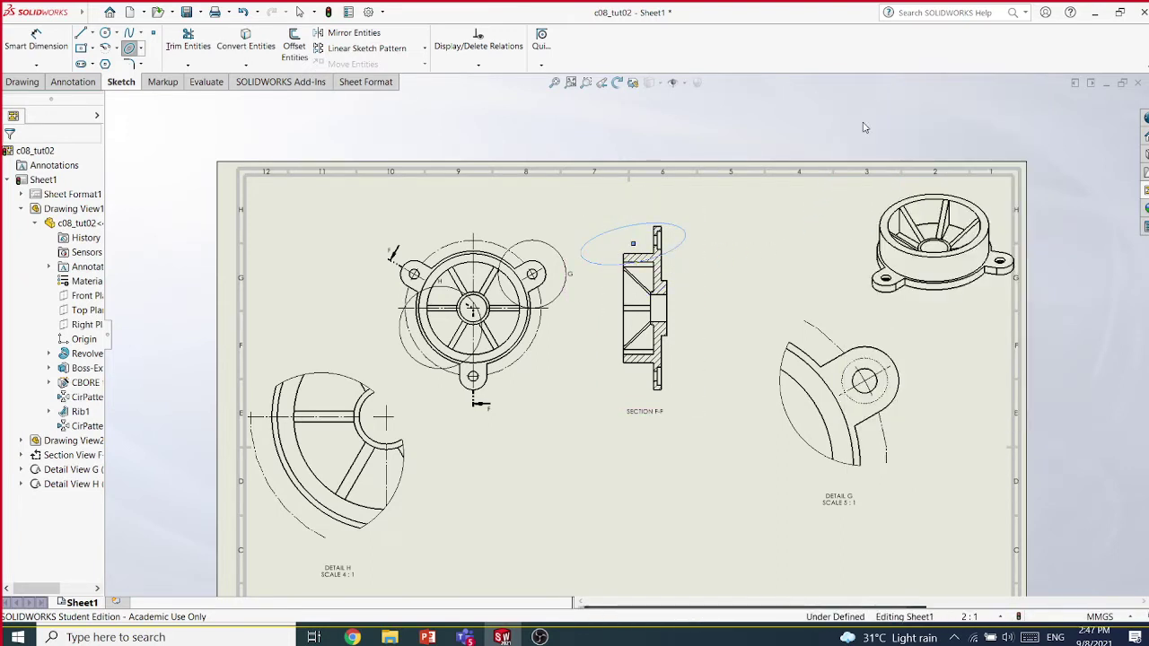
key(Escape)
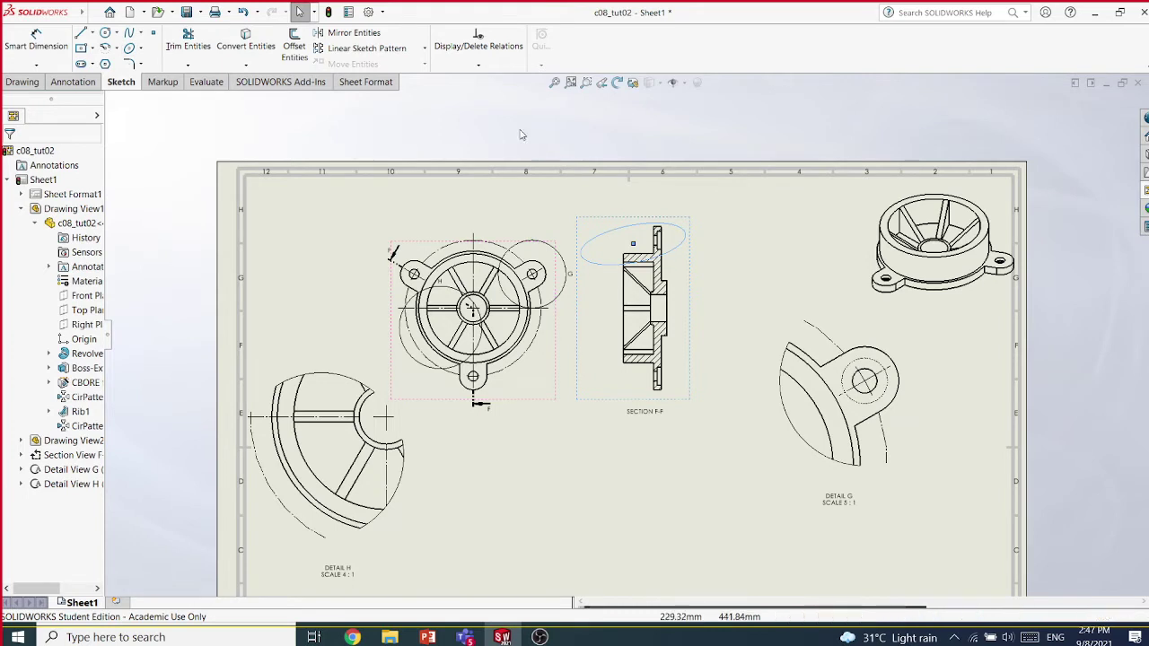
Turn the ellipse into 4:1 Detail I, placed beside the isometric view
click(23, 83)
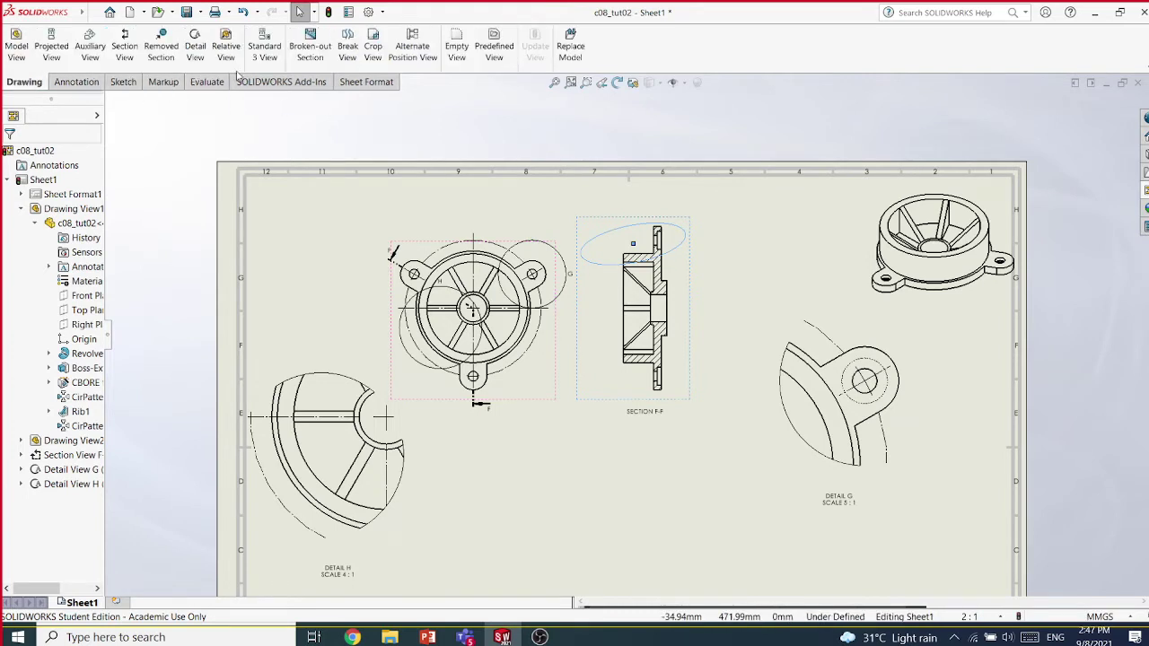
click(203, 58)
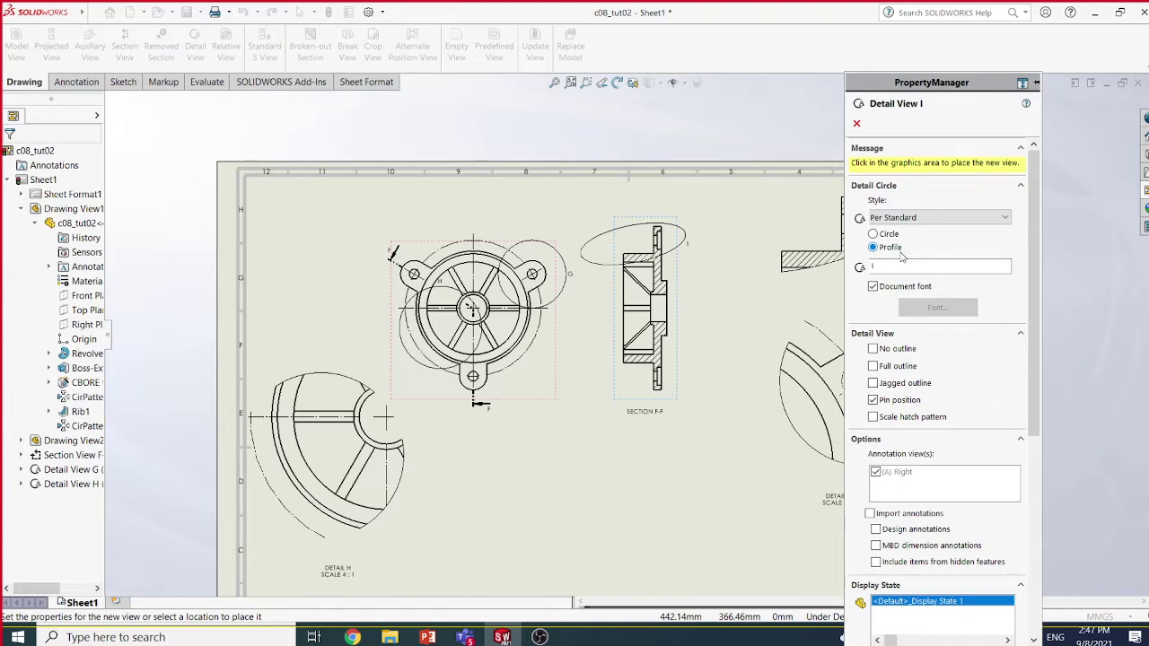
click(763, 263)
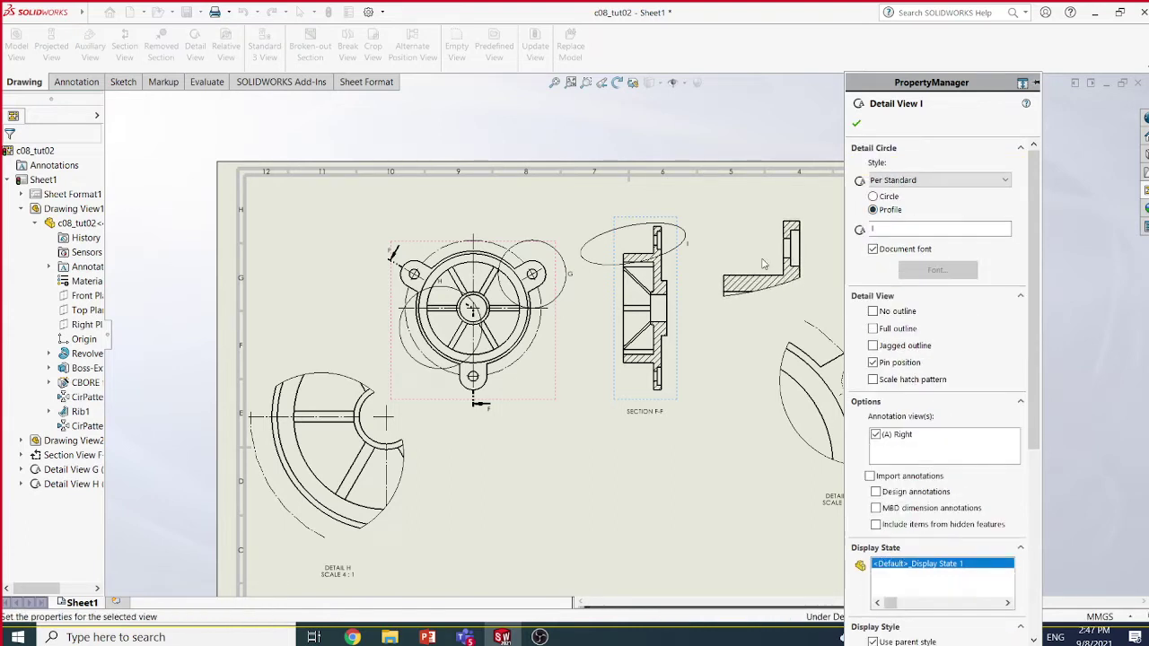
click(859, 124)
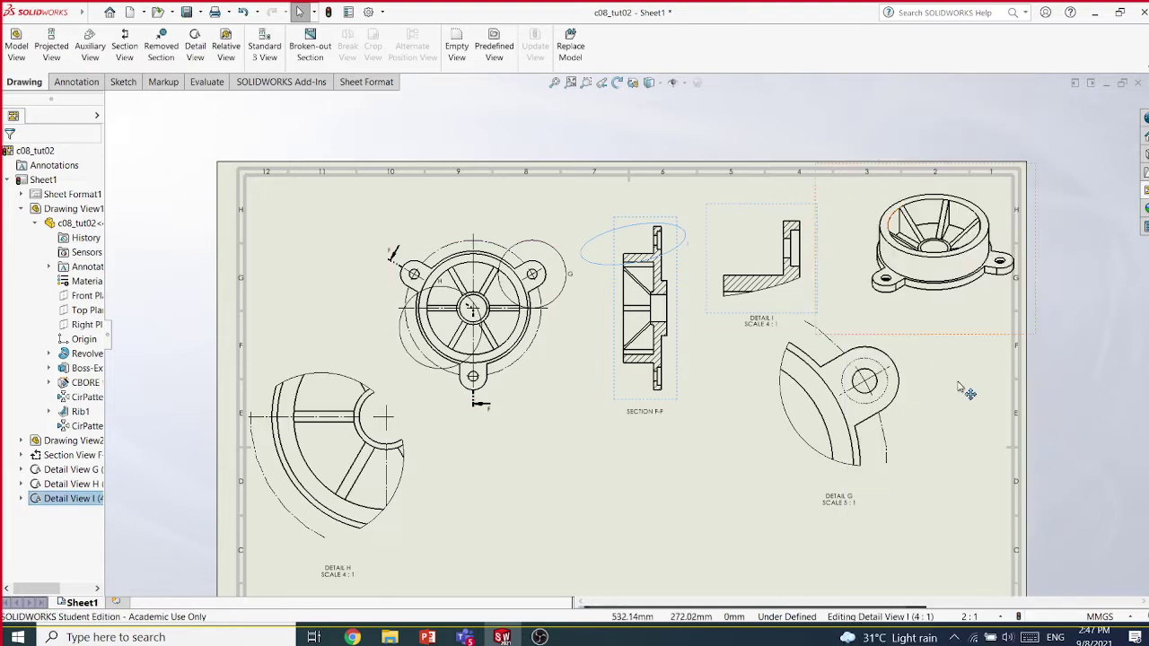
click(601, 144)
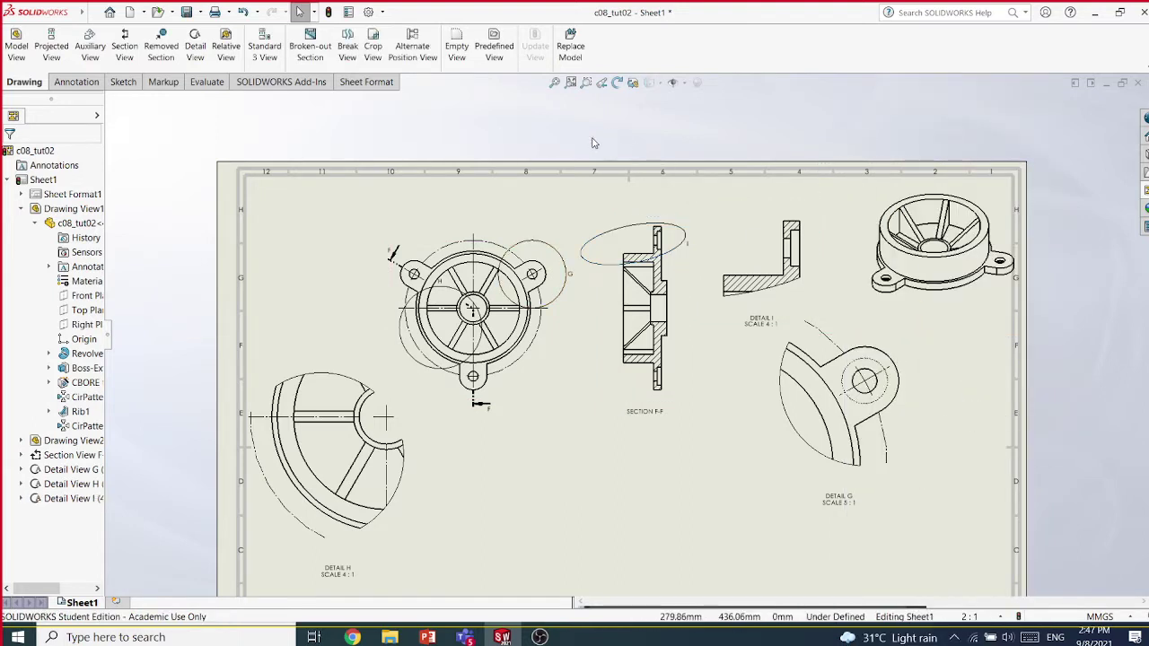
Sketch a six-sided polygon on the top view
click(123, 83)
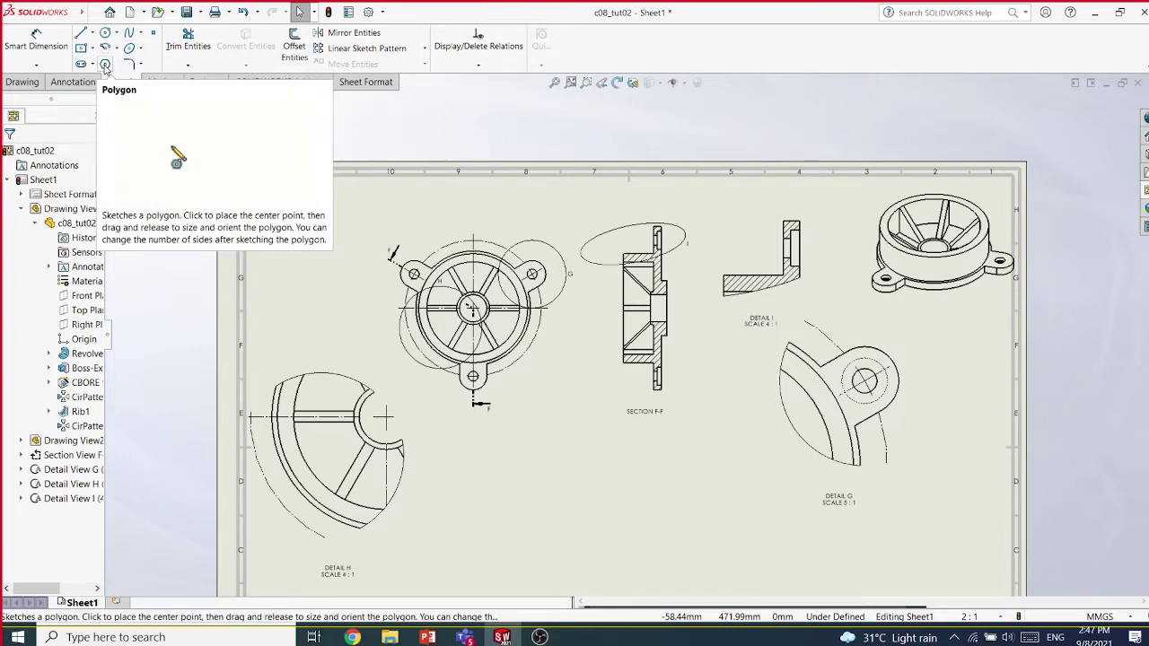
click(105, 65)
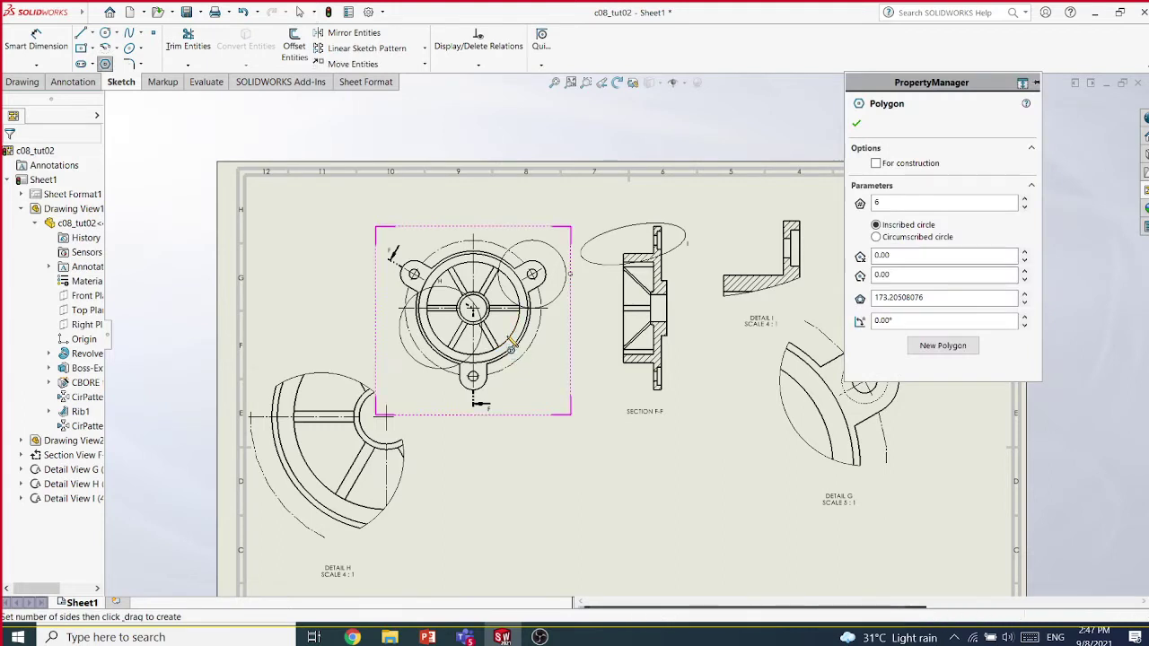
click(473, 308)
click(525, 358)
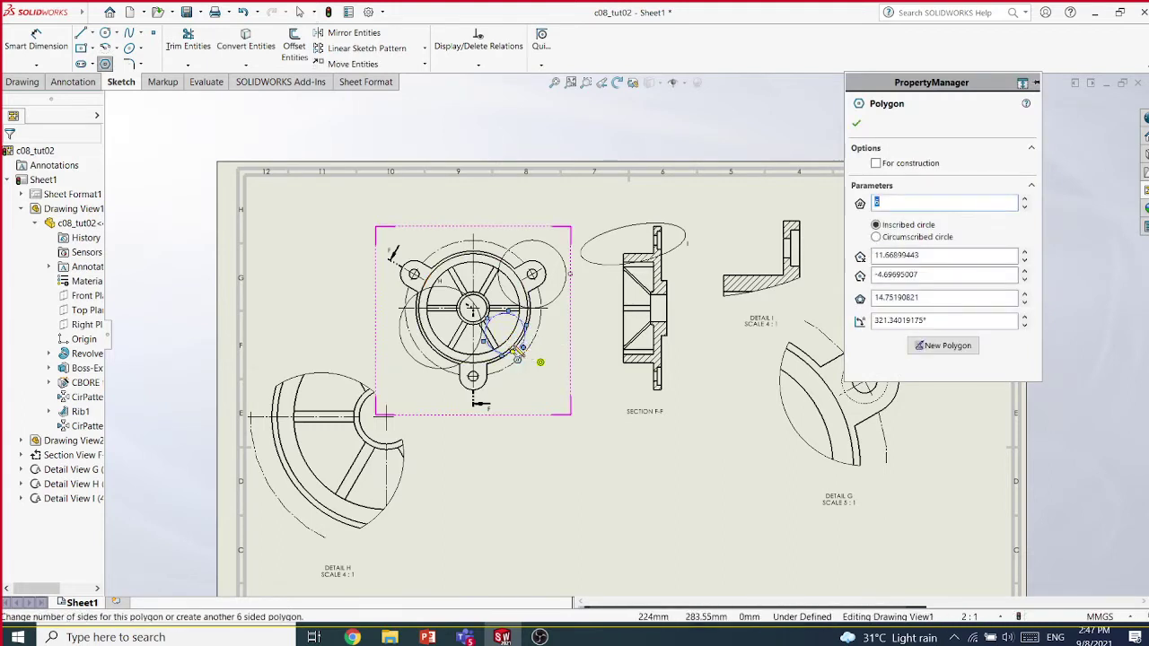
click(857, 124)
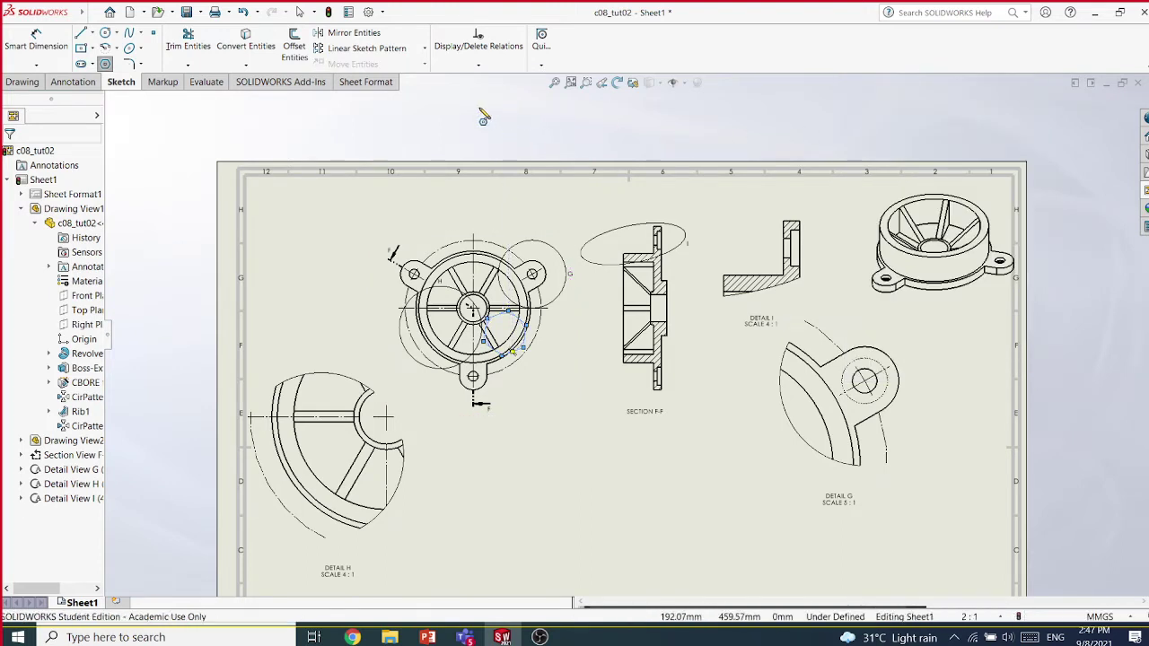
Create 4:1 Detail J from the hexagon and place it below the top view
click(22, 83)
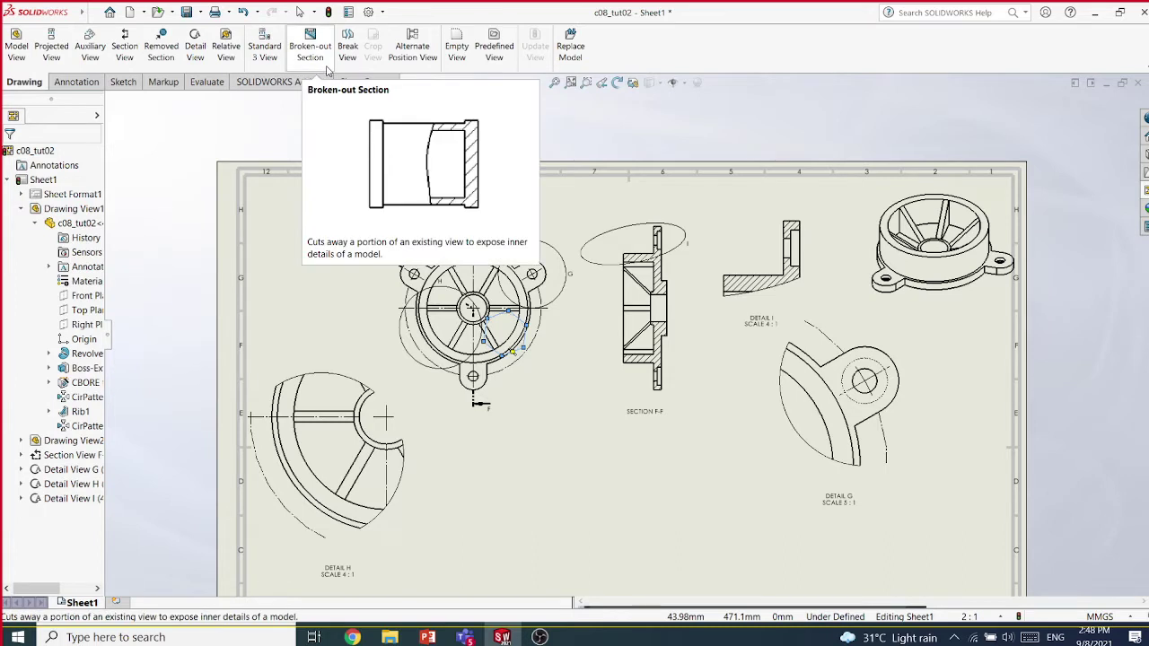
click(194, 50)
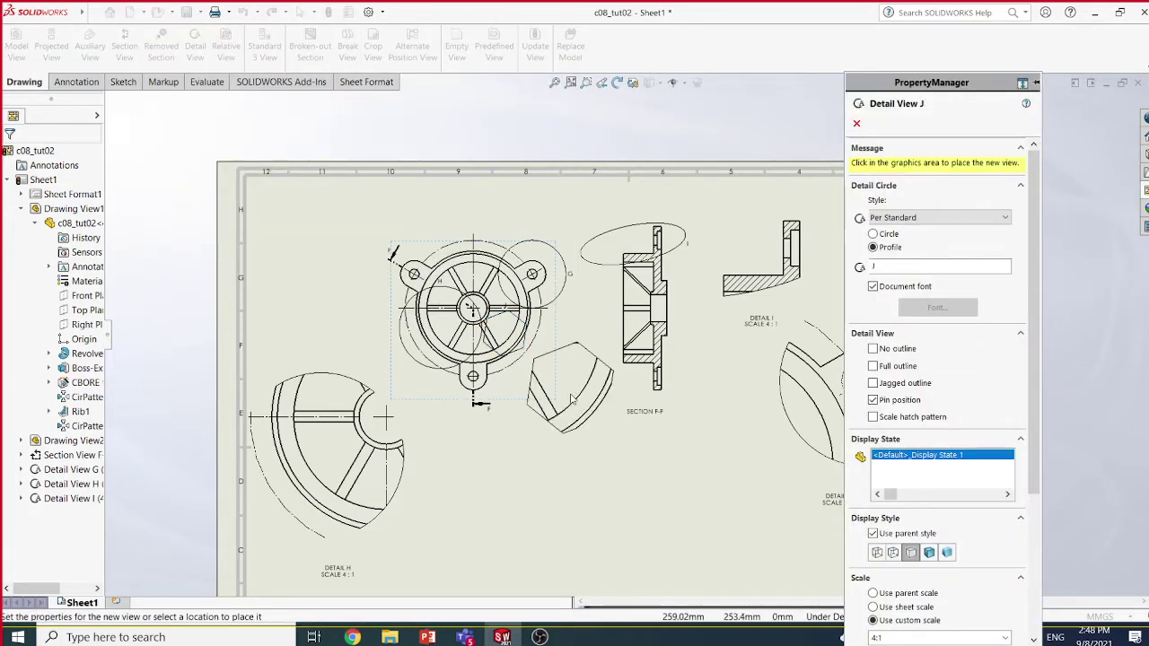
click(574, 454)
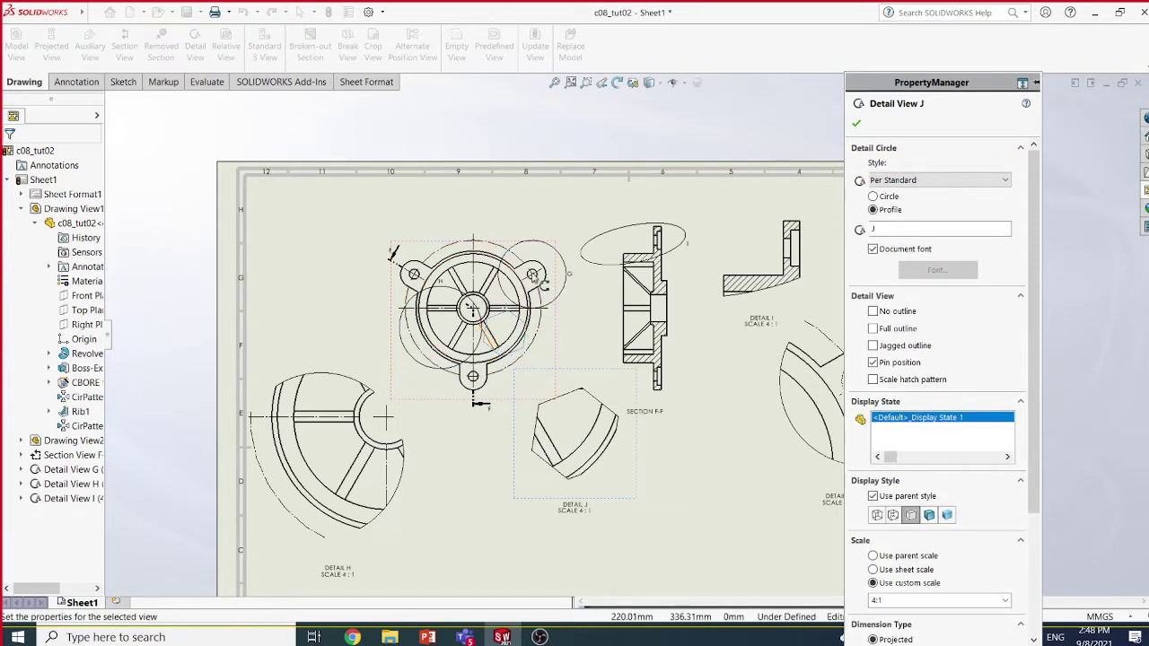
click(856, 123)
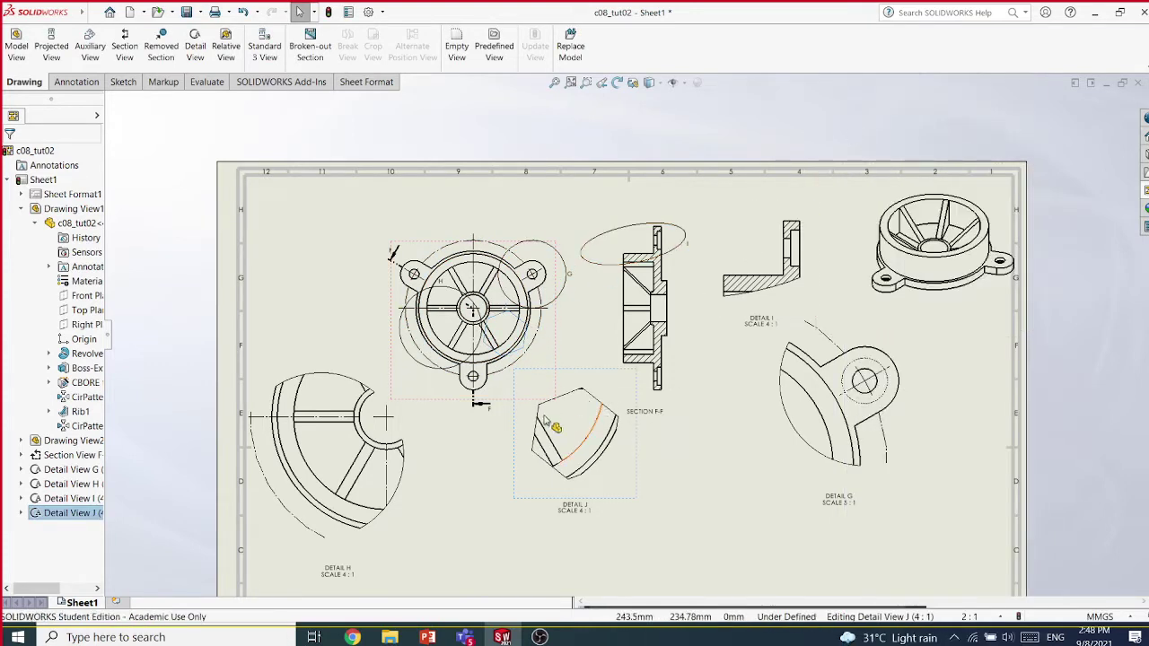
click(432, 120)
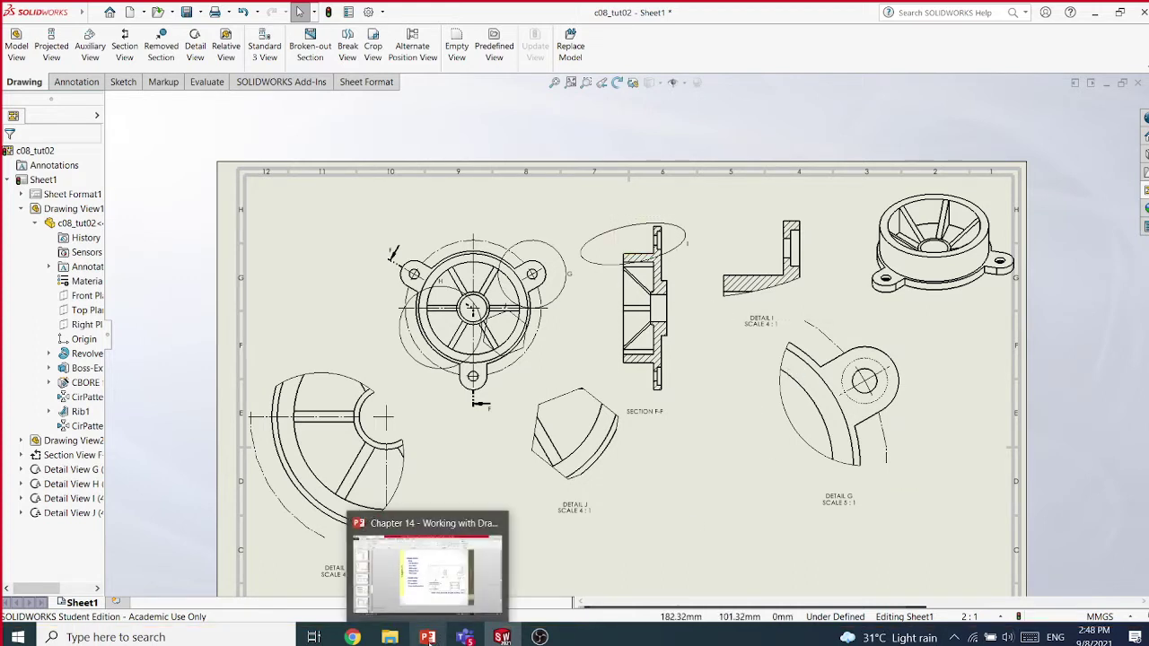
Scroll the Chapter 14 slides to slide 36 on generating the detail view
click(415, 597)
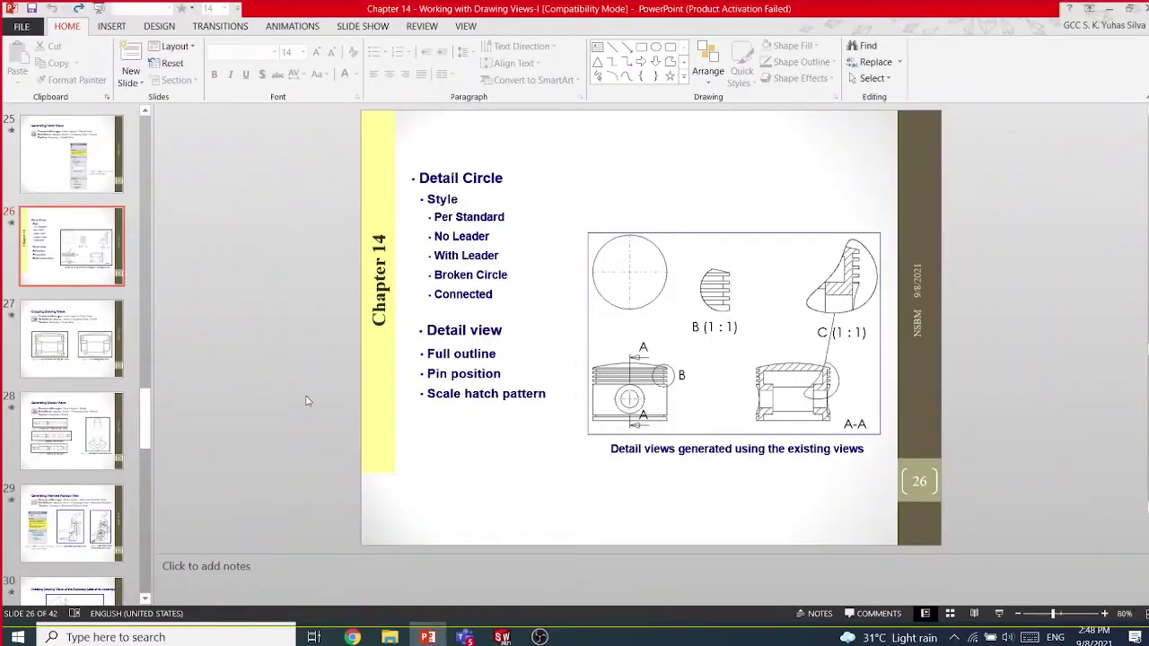
scroll(305, 400, down, 6)
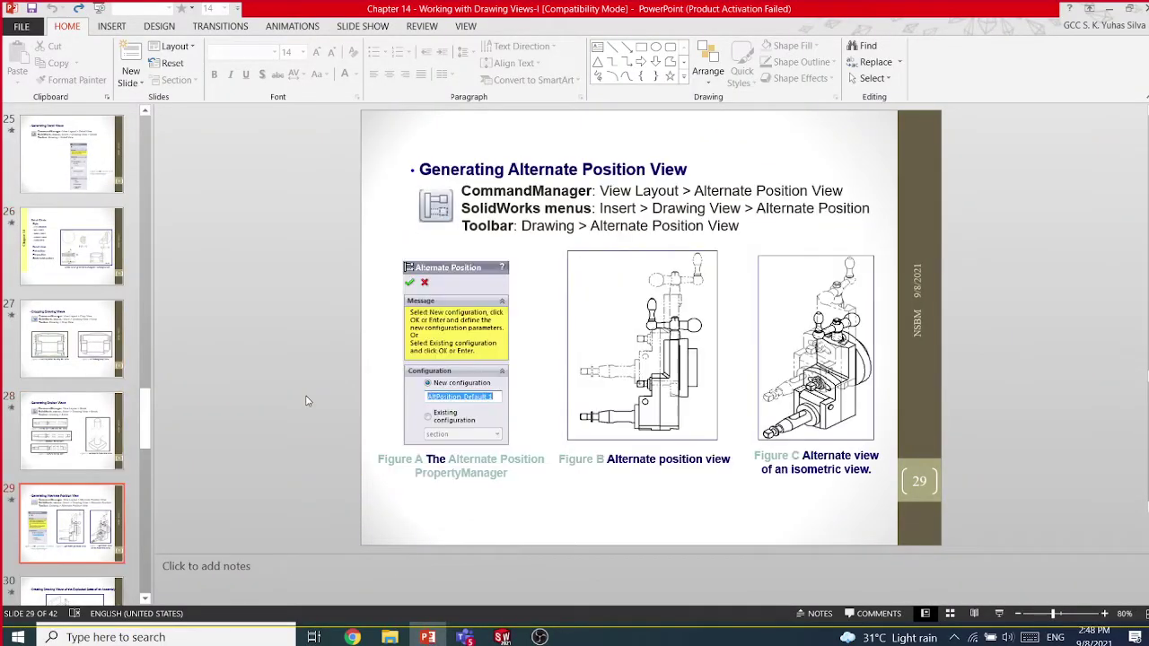
scroll(305, 400, down, 3)
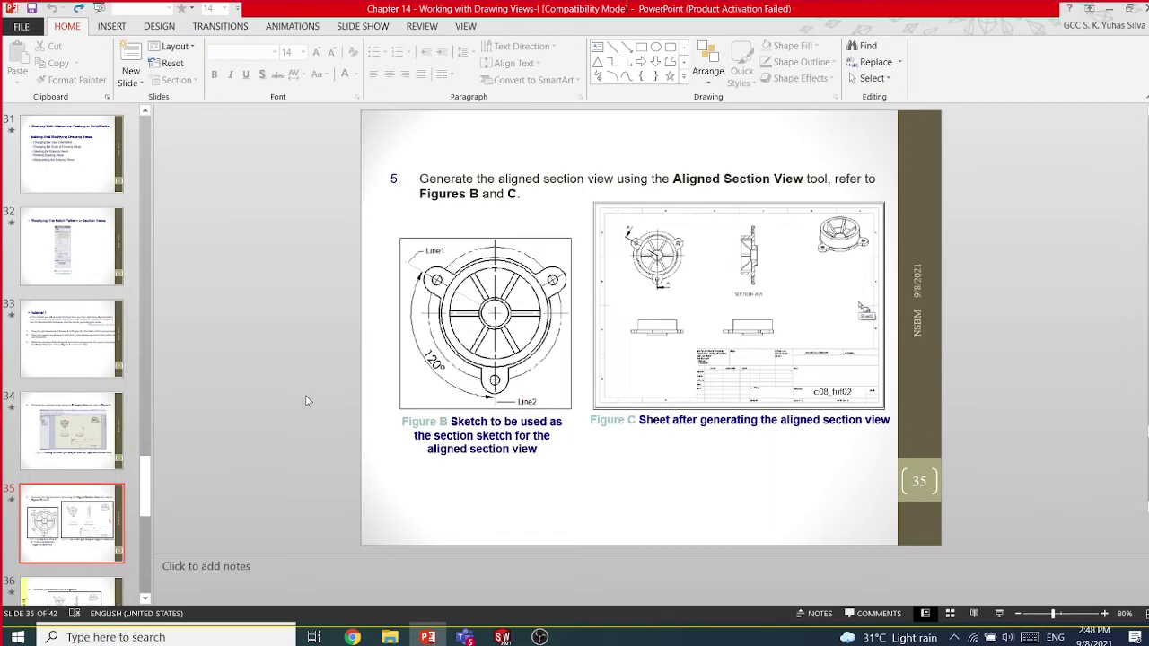
scroll(305, 400, down, 2)
scroll(305, 400, up, 1)
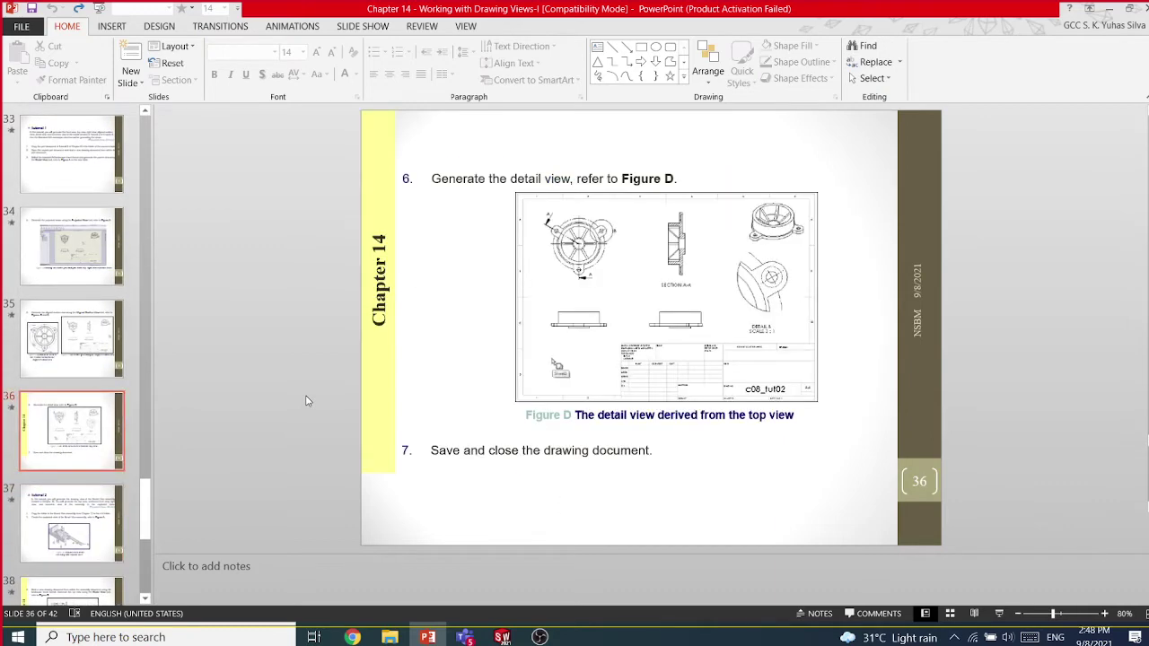
Zoom in on slide 36, then switch to the Mock exams folder in File Explorer
click(1104, 613)
click(1105, 612)
click(1104, 613)
click(1105, 613)
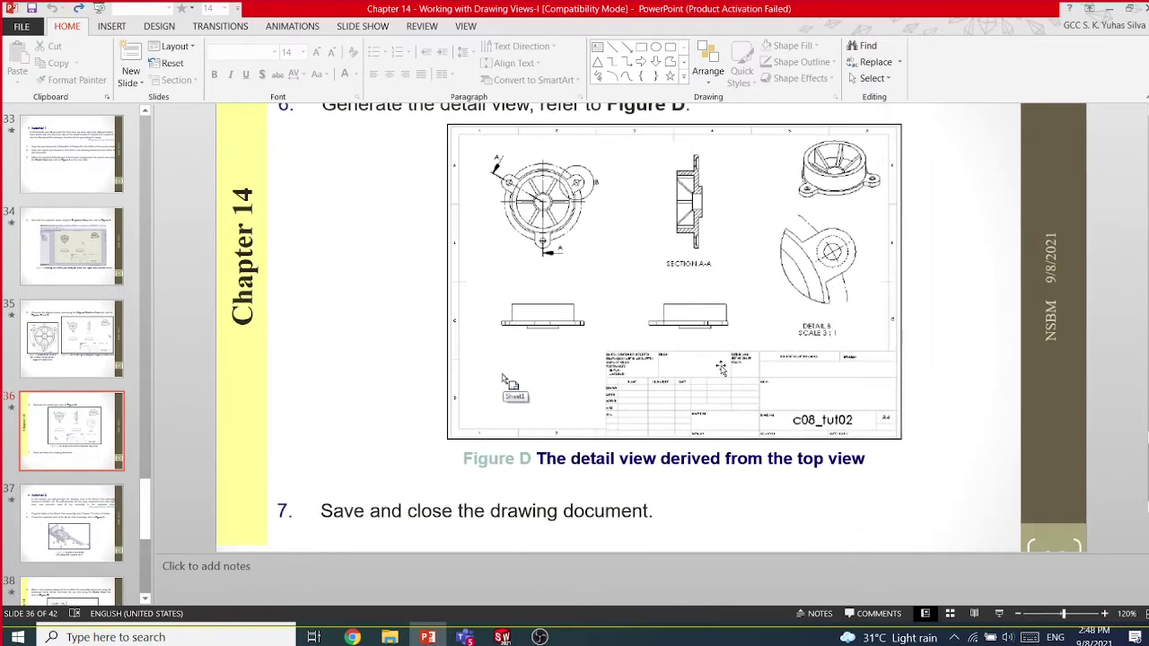
scroll(721, 368, up, 1)
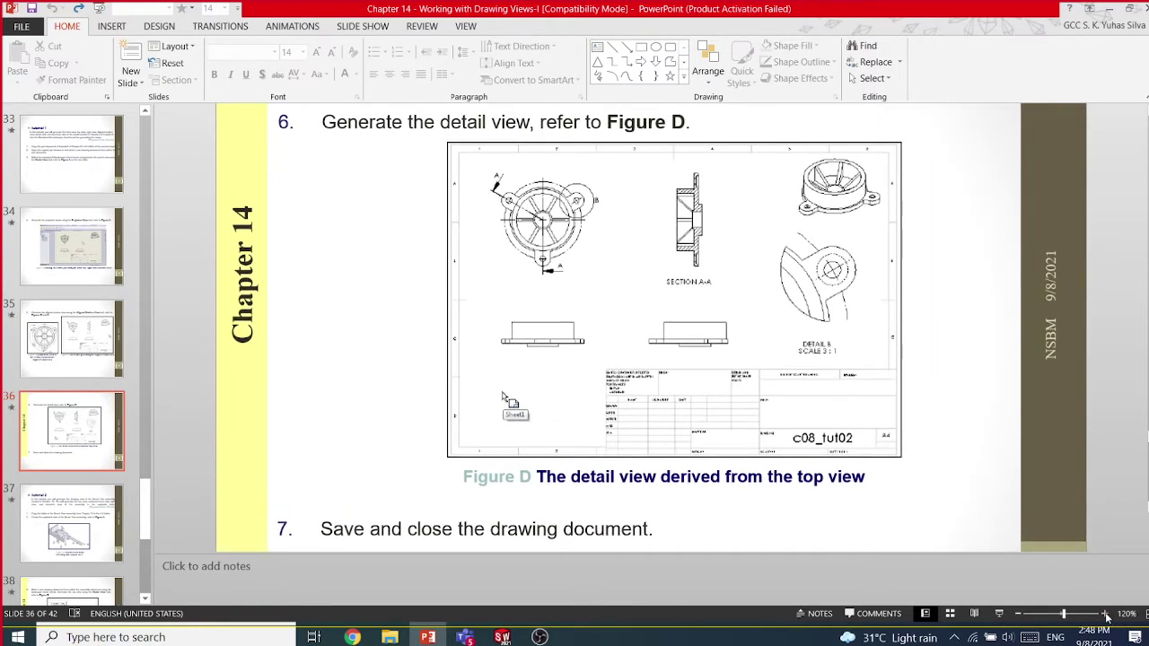
scroll(898, 539, down, 1)
click(390, 637)
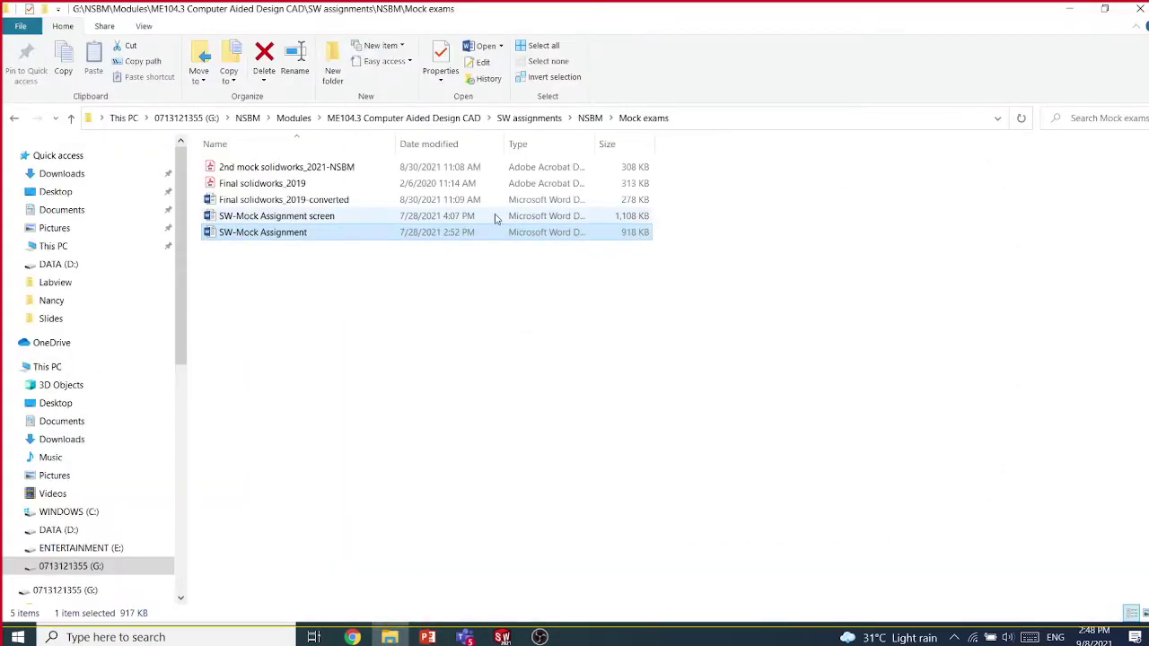
Navigate via SolidWorks Notes, Part files and Chap 14 to the c14_tut01 folder
click(594, 119)
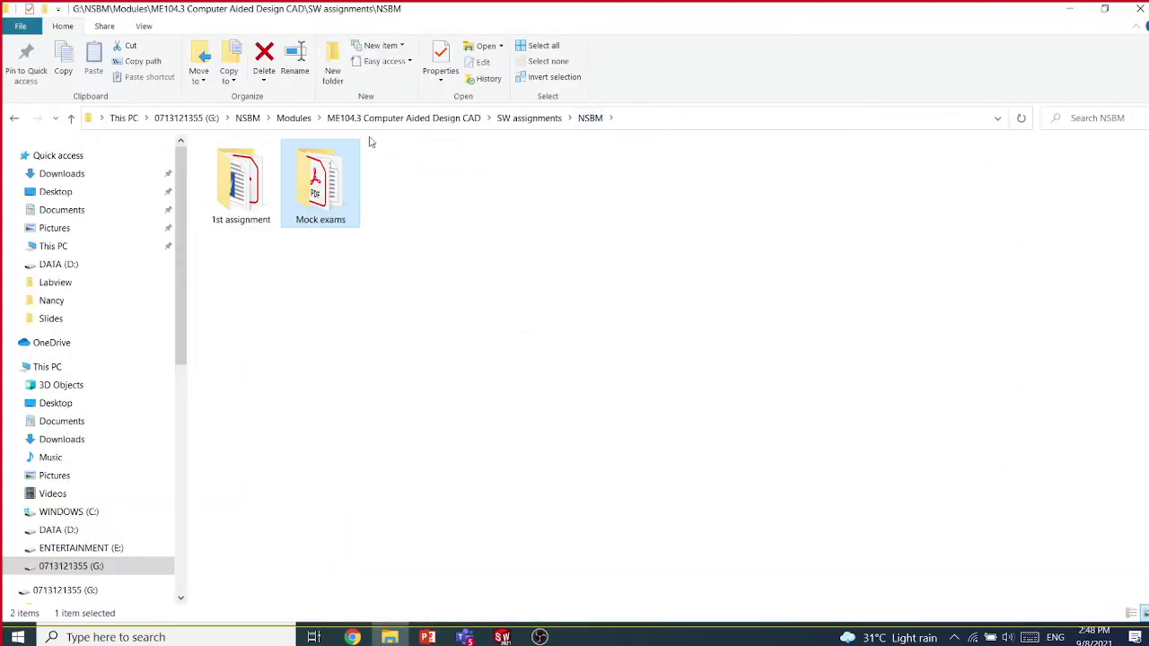
click(532, 119)
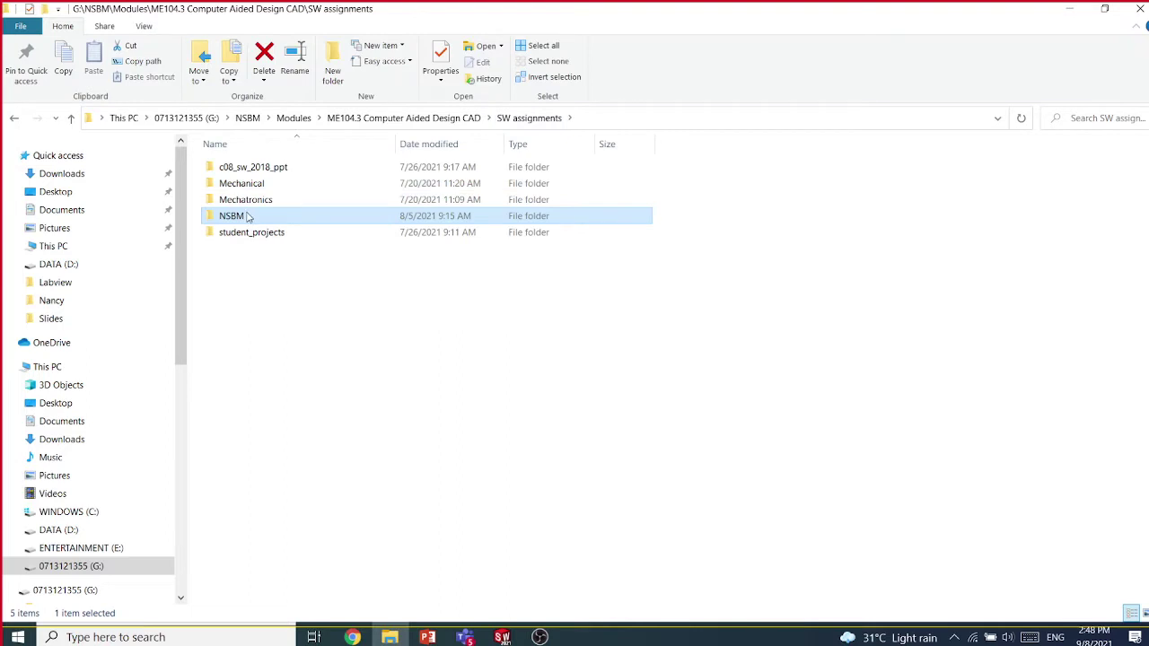
click(465, 118)
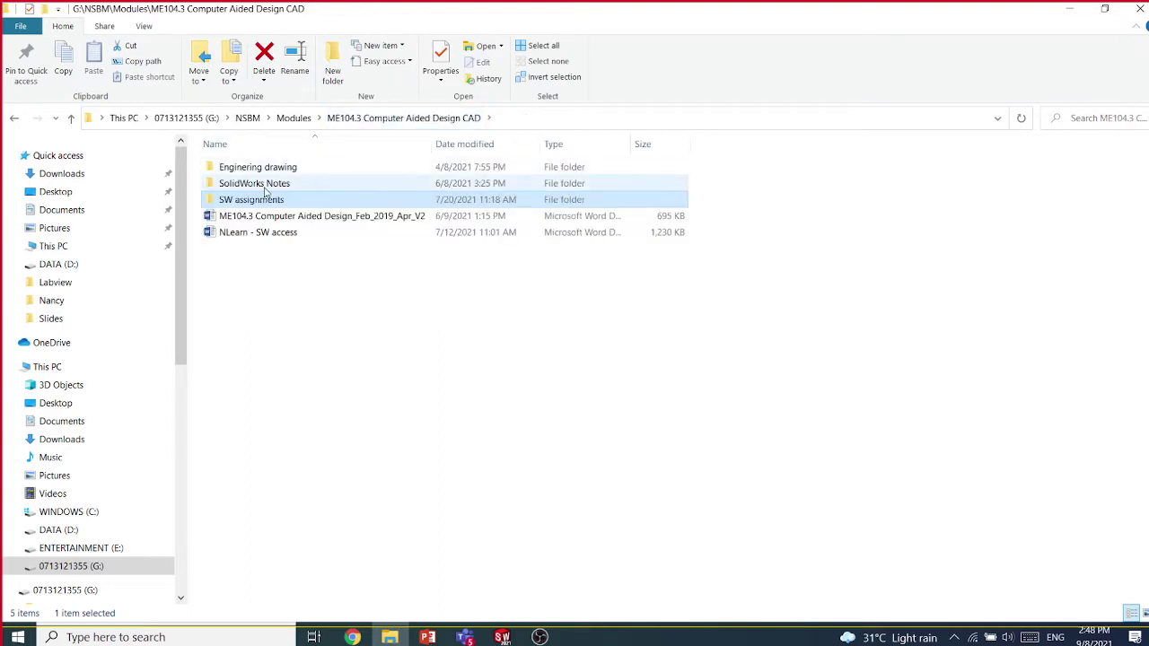
double_click(265, 186)
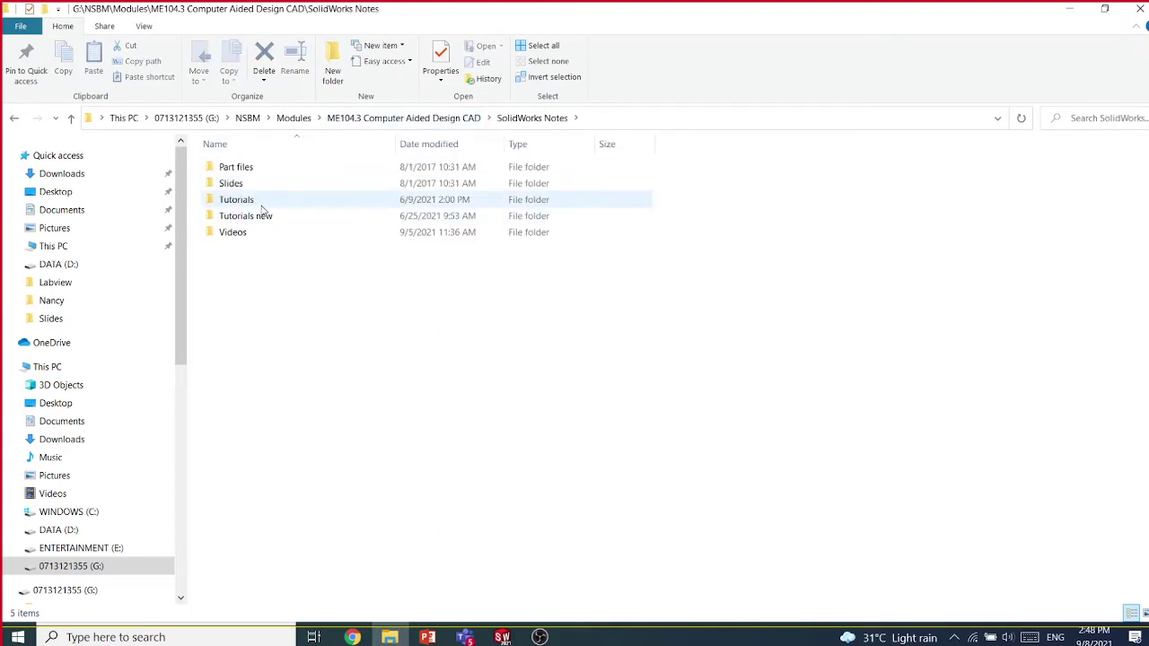
double_click(250, 187)
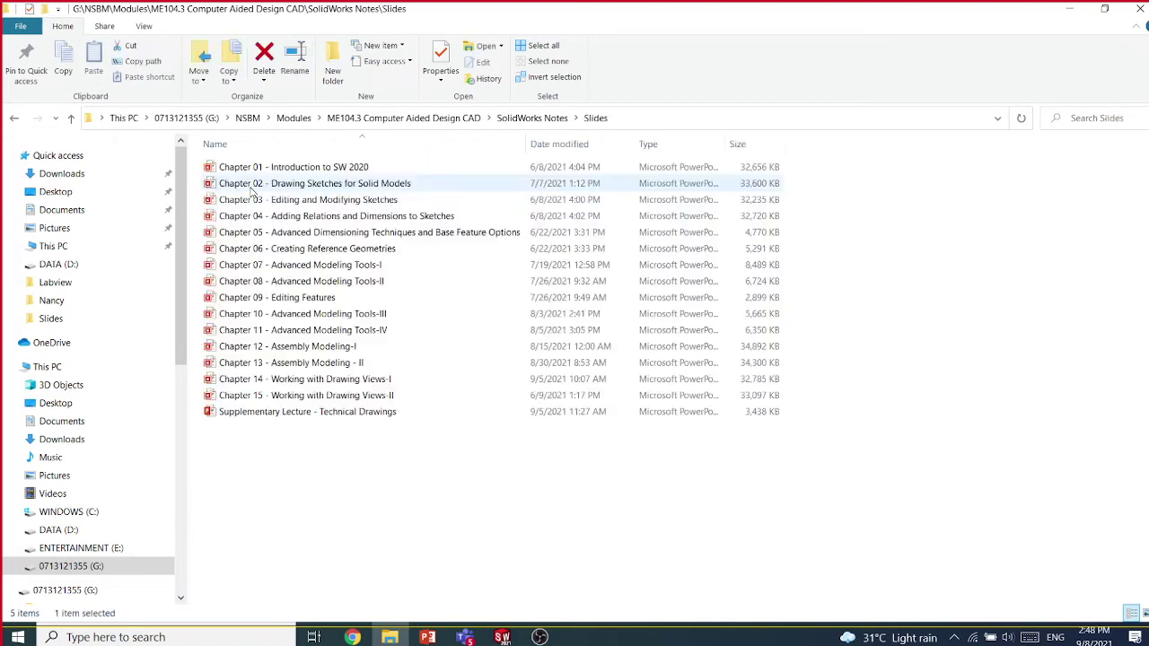
click(532, 118)
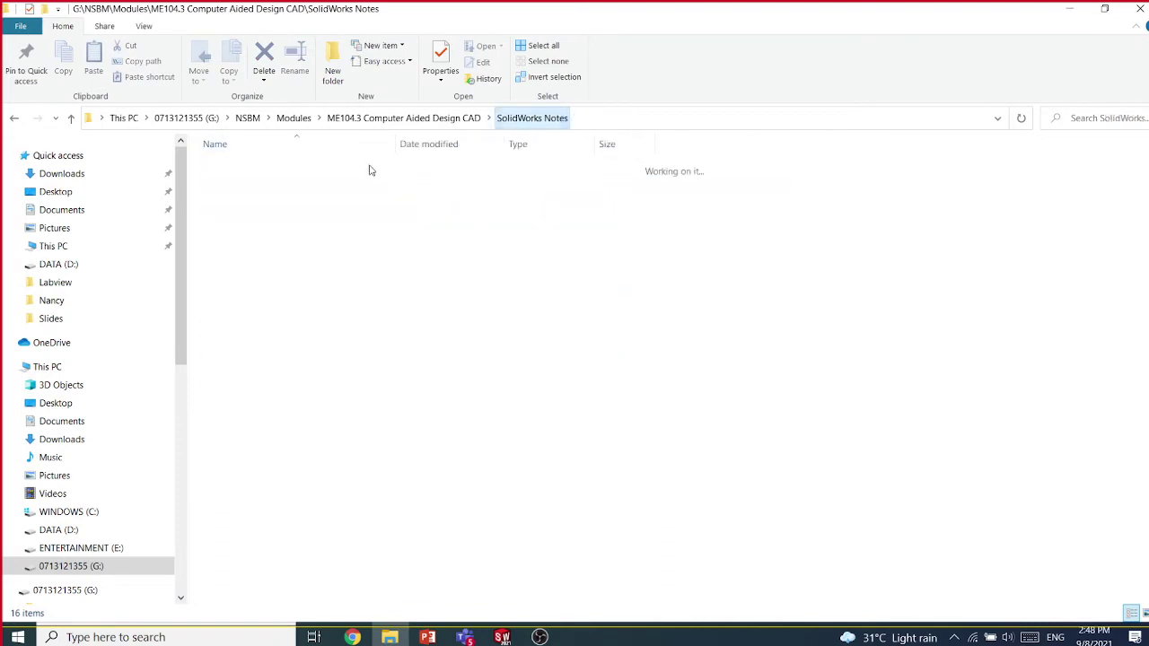
double_click(258, 170)
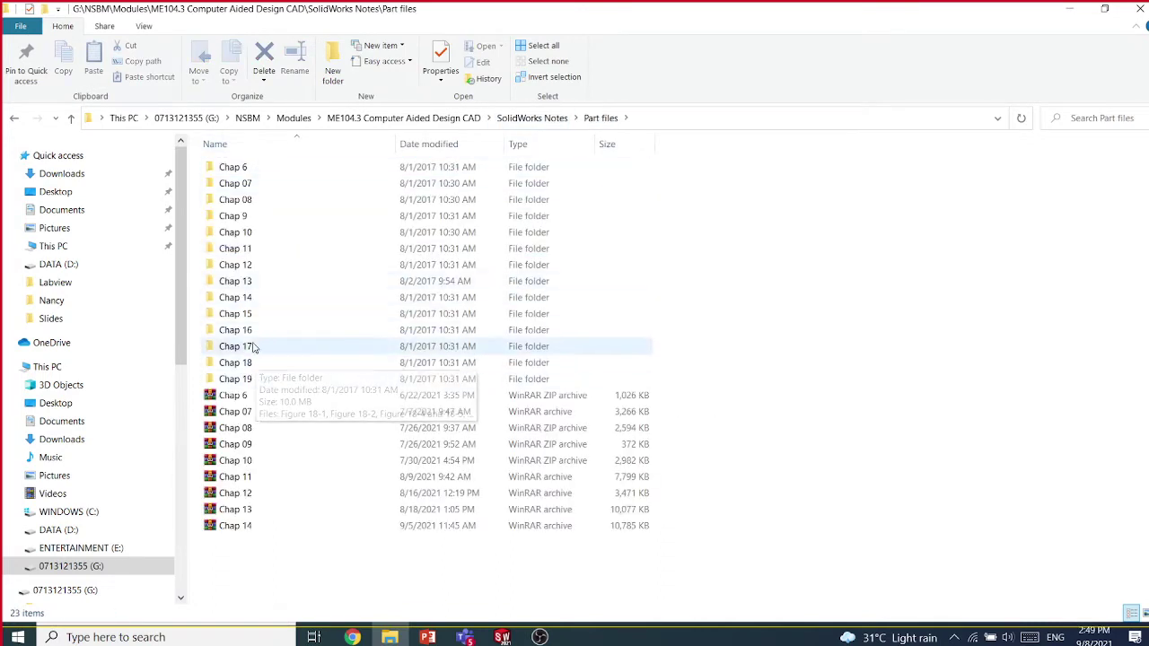
double_click(247, 303)
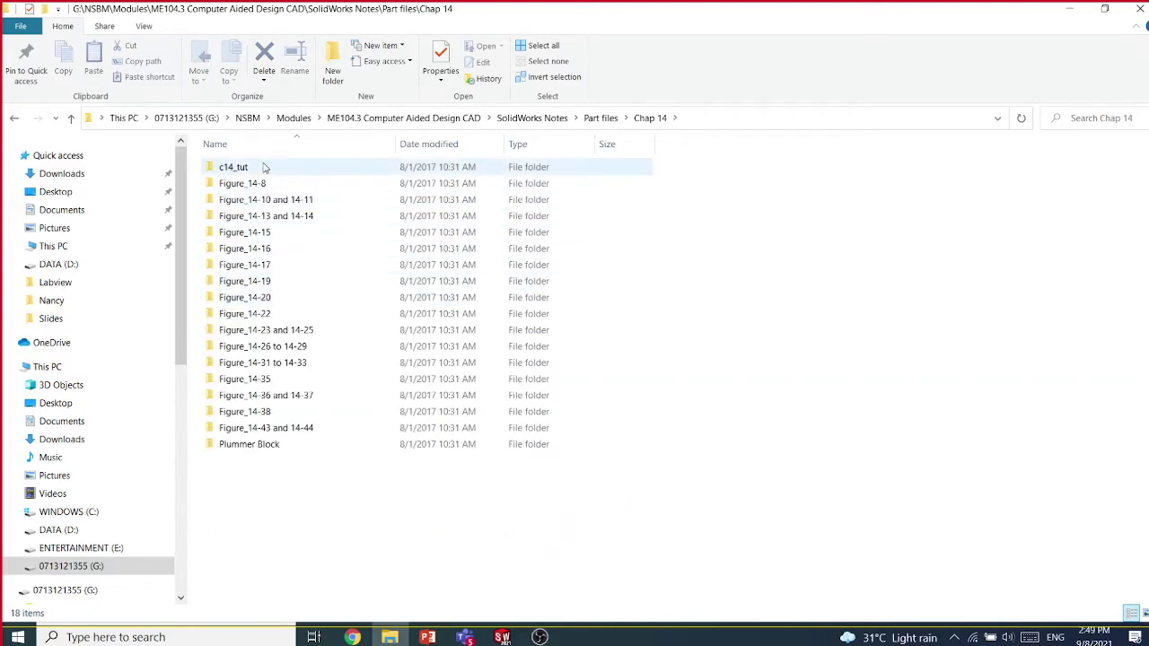
double_click(263, 167)
double_click(259, 171)
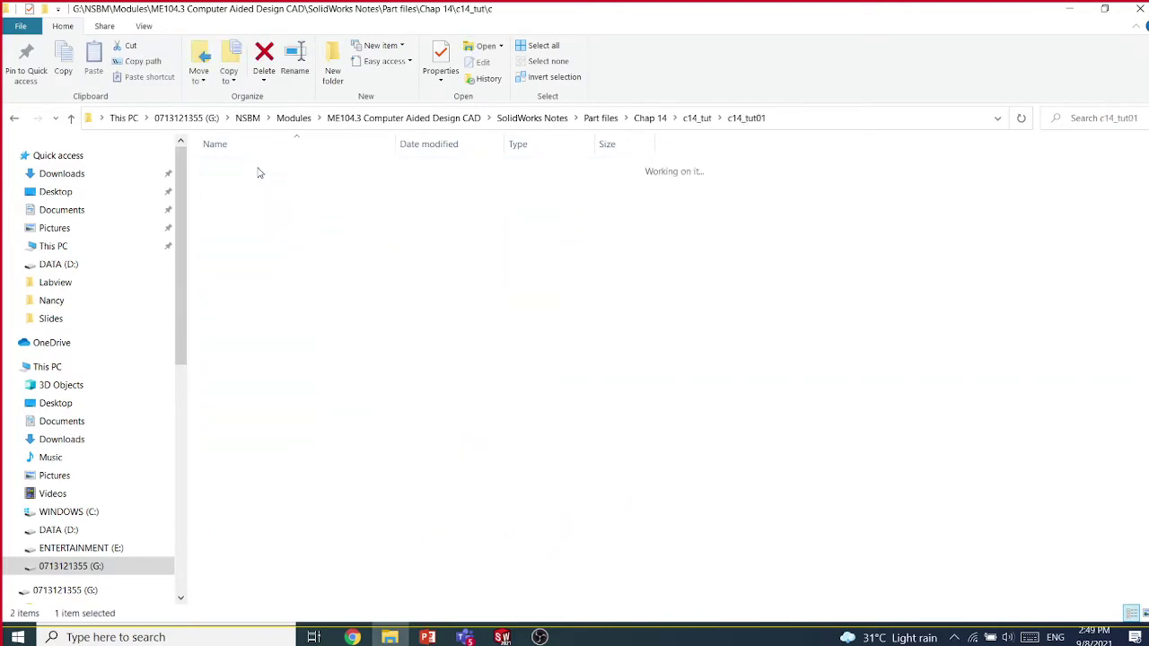
Display the folder as Extra large icons, then return to the Chapter 14 slide
right_click(453, 271)
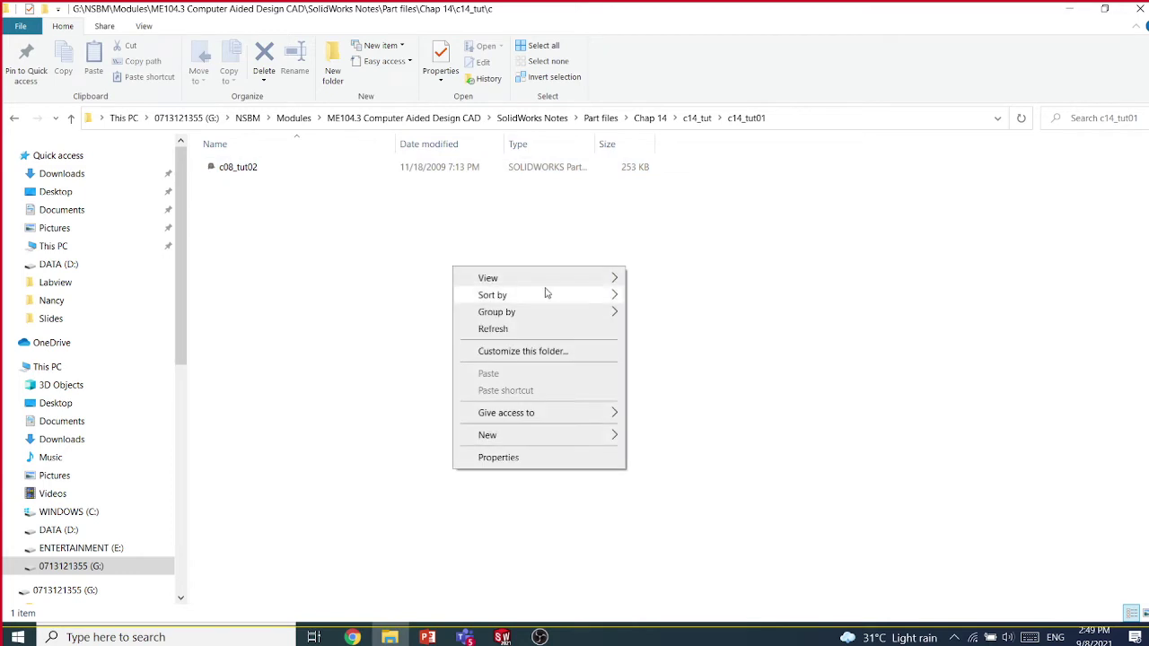
mouse_move(563, 280)
click(660, 281)
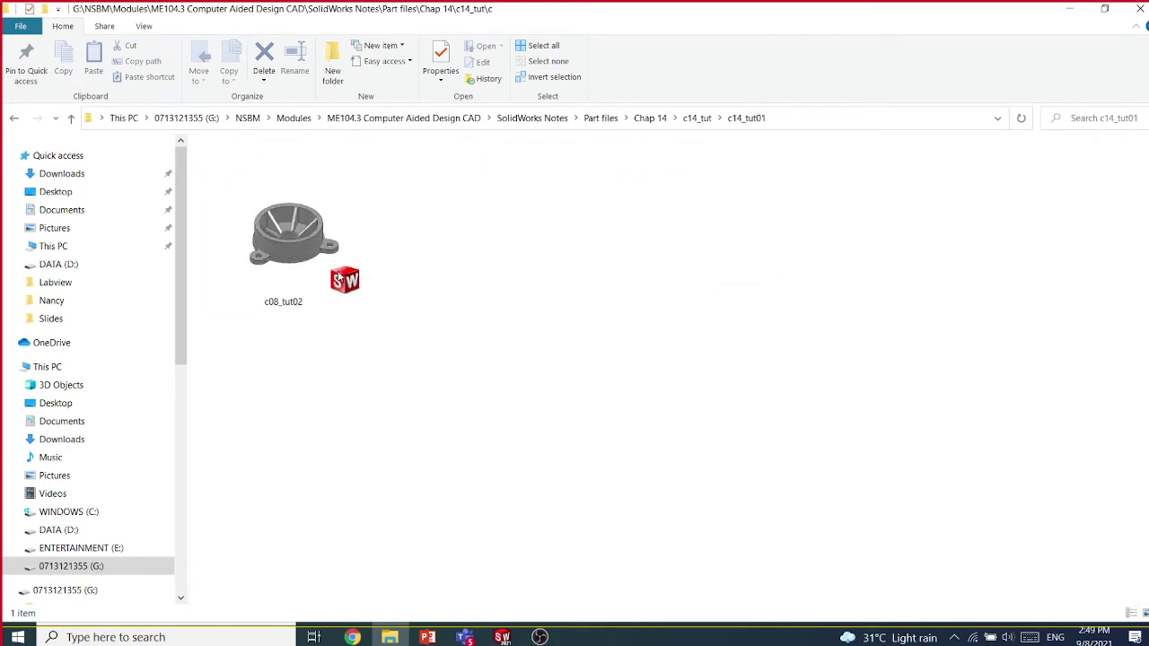
mouse_move(333, 248)
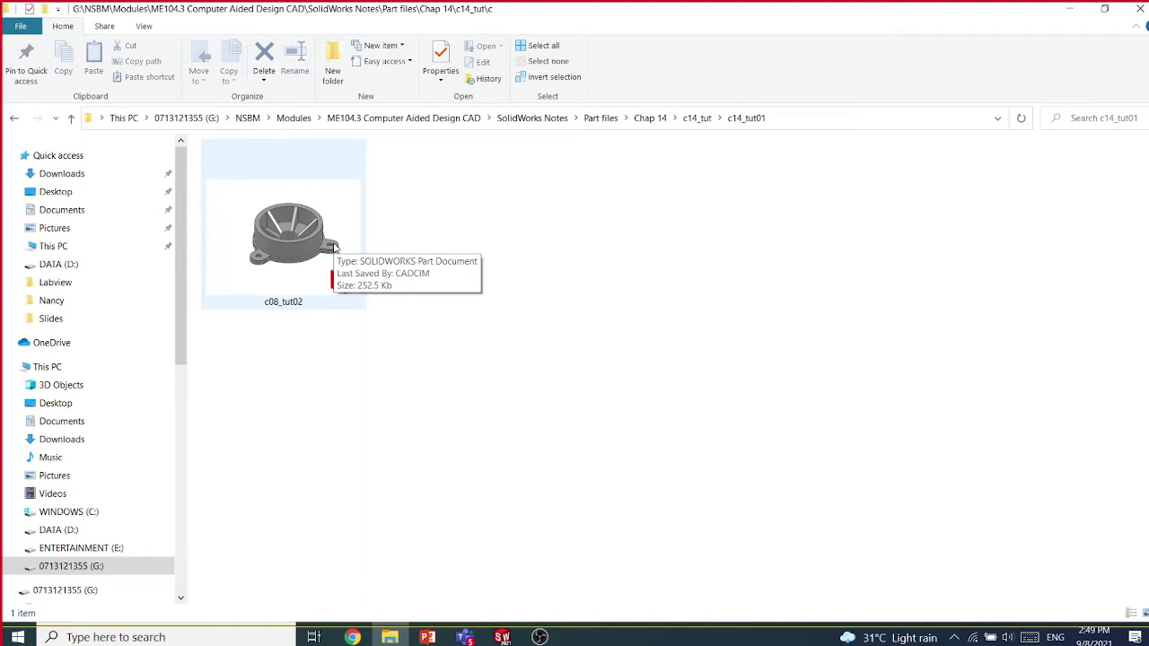
click(428, 637)
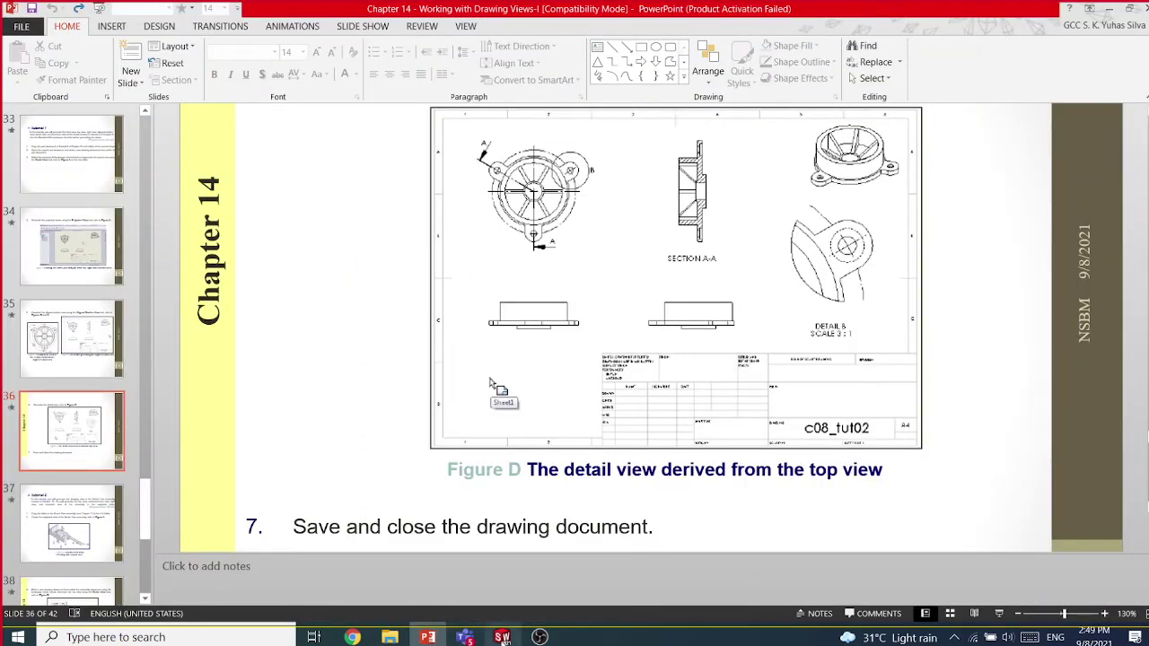
Compare the drawing with the slide scrolled up to step 6, then bring OBS forward
click(503, 637)
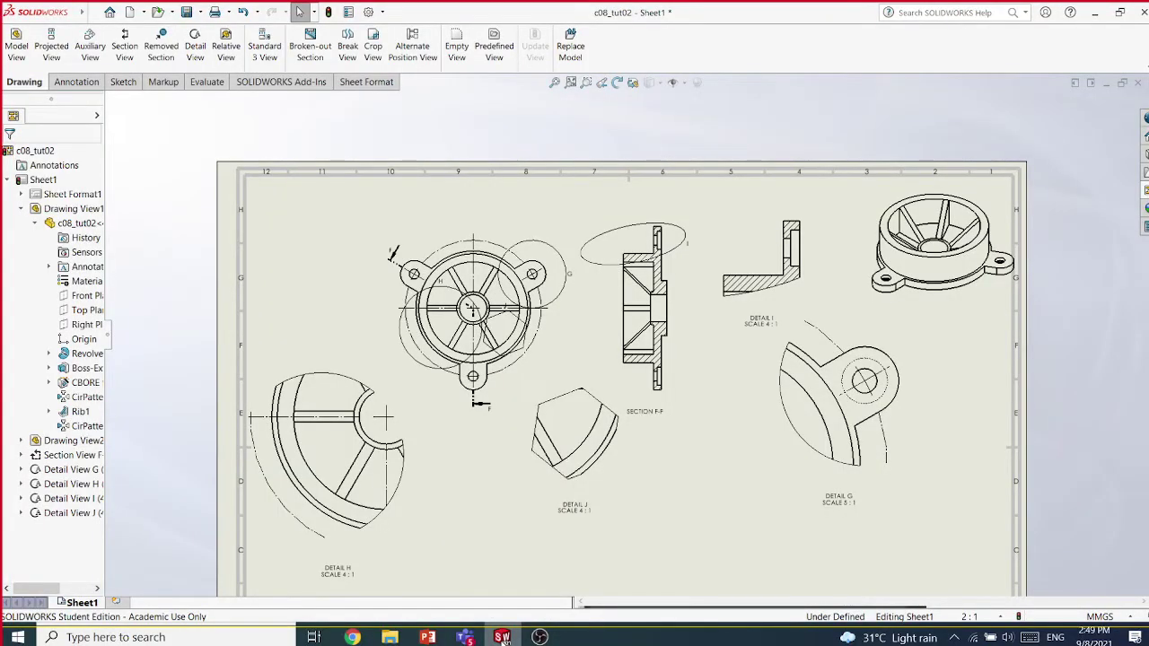
click(503, 637)
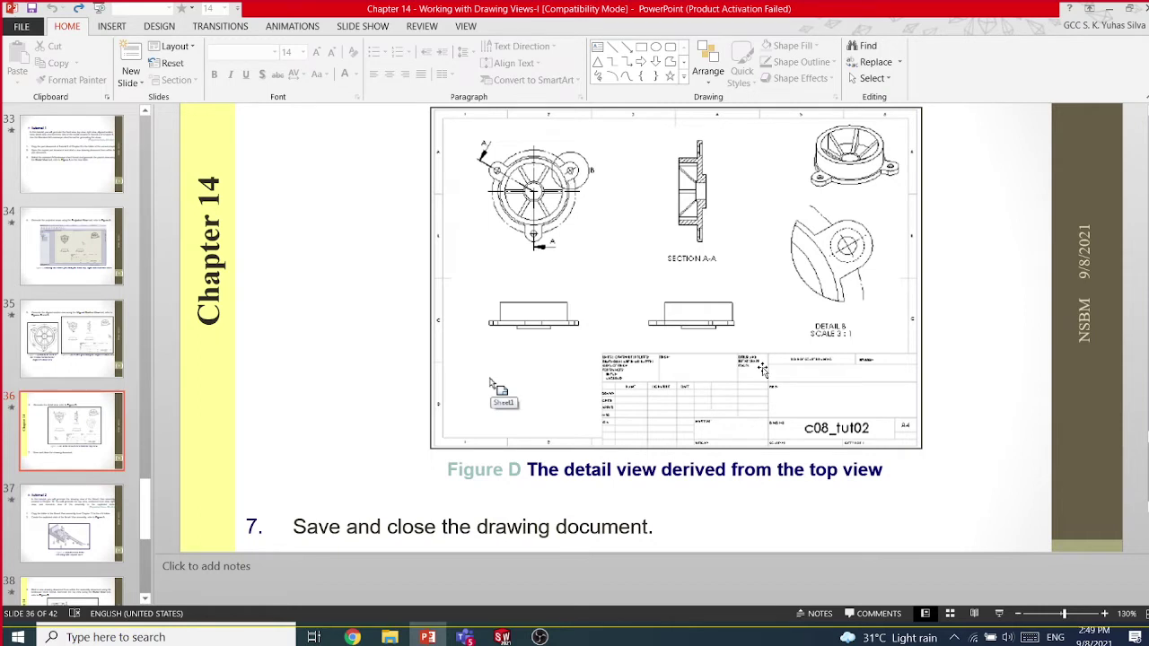
scroll(762, 368, up, 1)
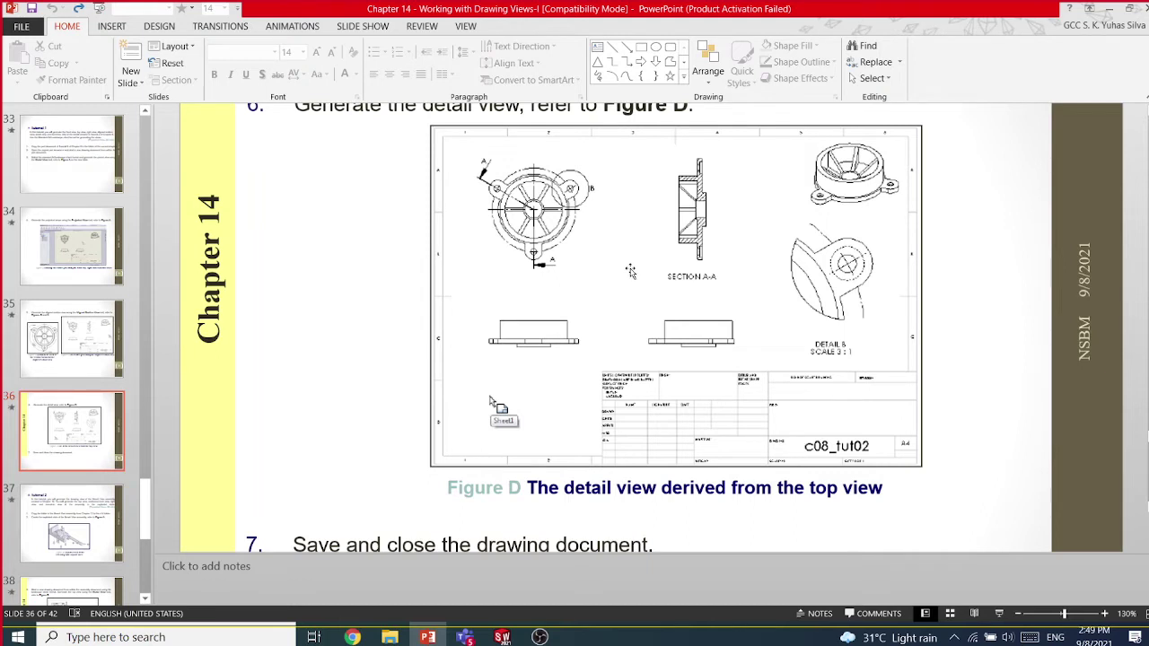
click(538, 637)
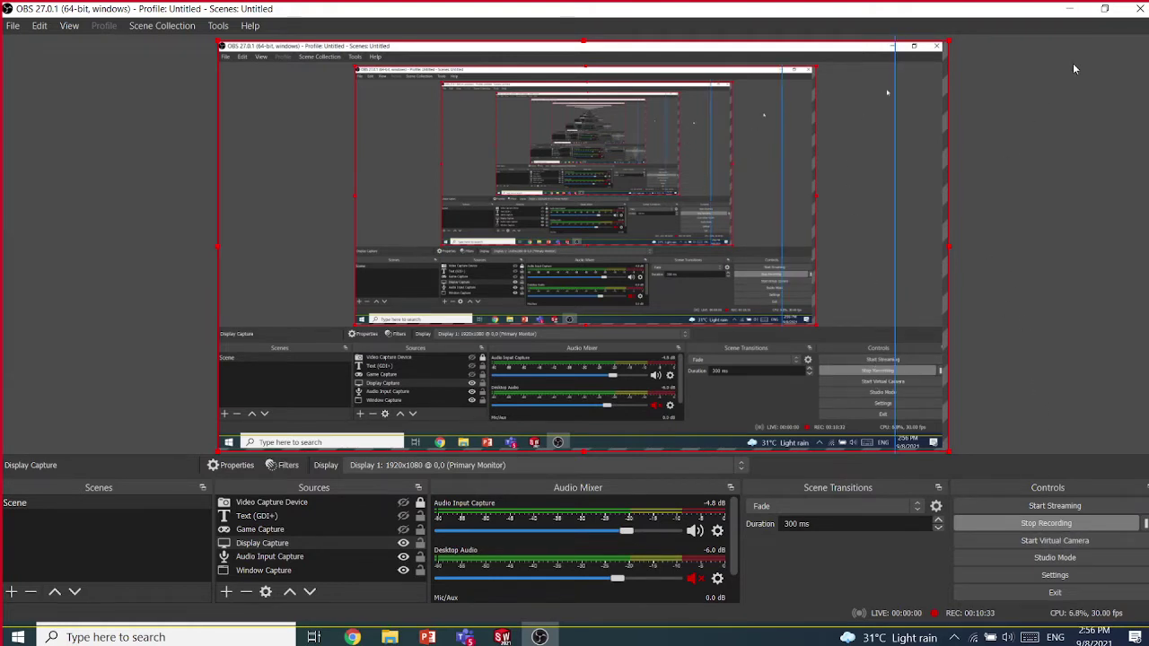
Minimize OBS Studio to reveal slide 36's Figure D again
click(1068, 8)
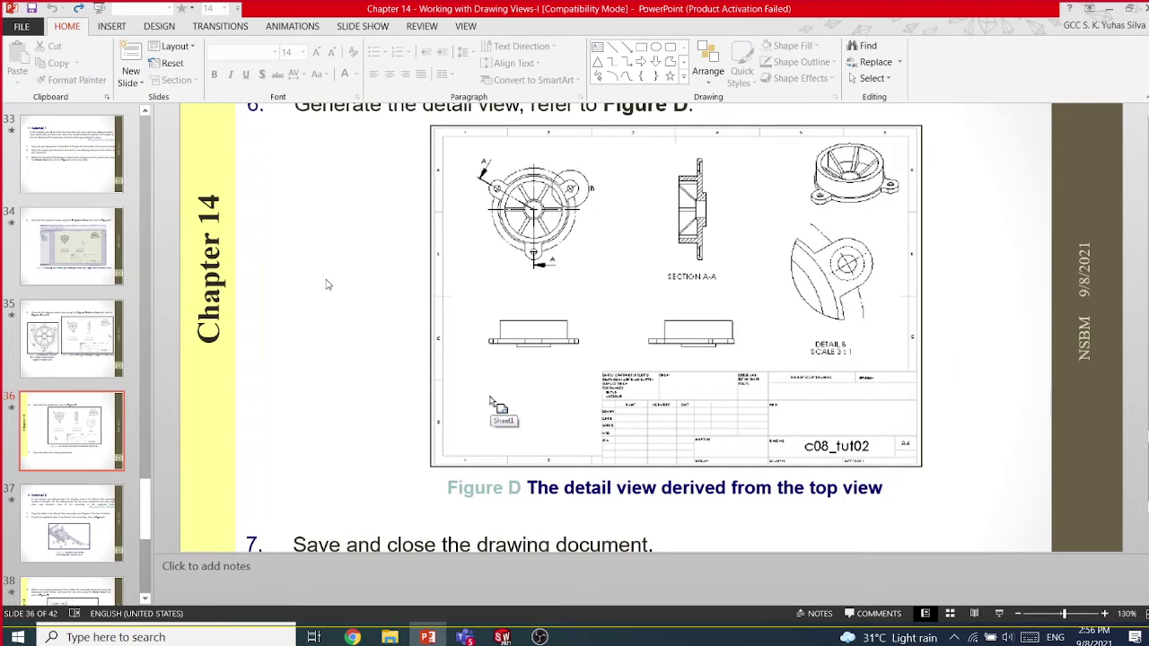
Zoom the slide out to 120%, then switch to the c08_tut02 drawing
click(1018, 613)
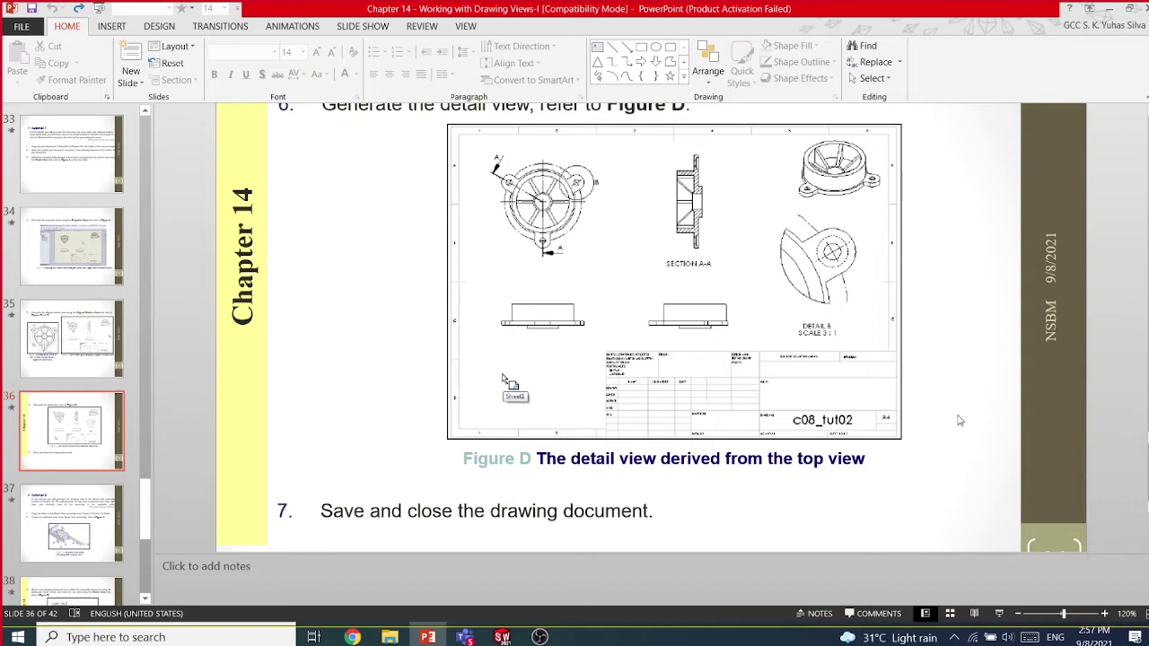
click(518, 630)
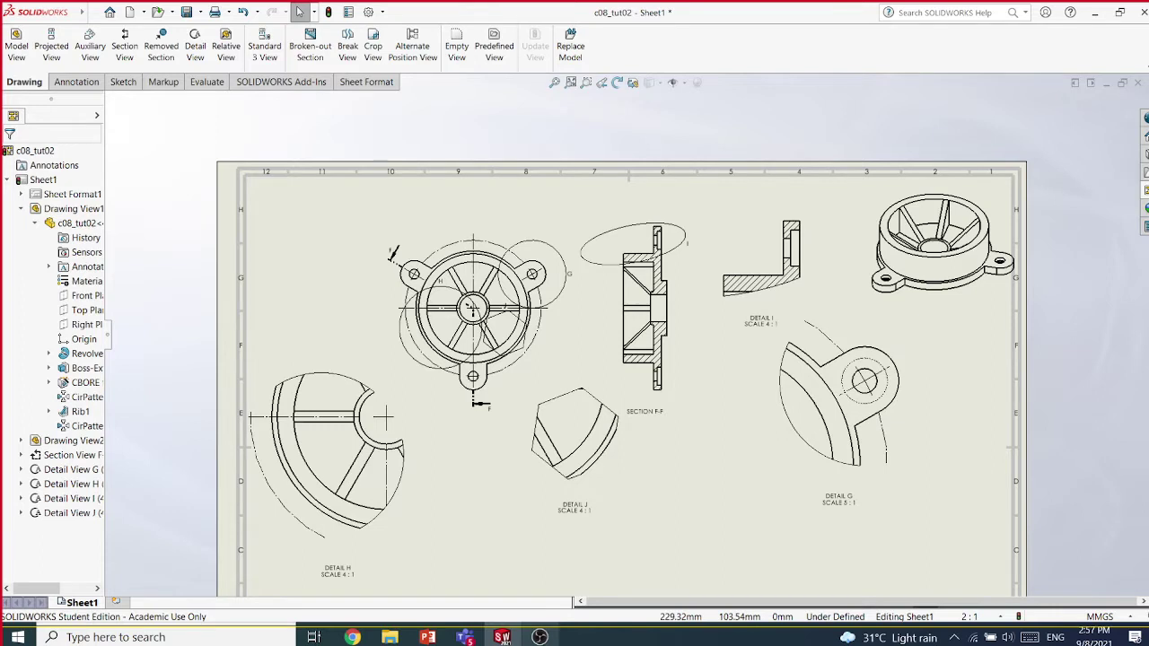
mouse_move(539, 637)
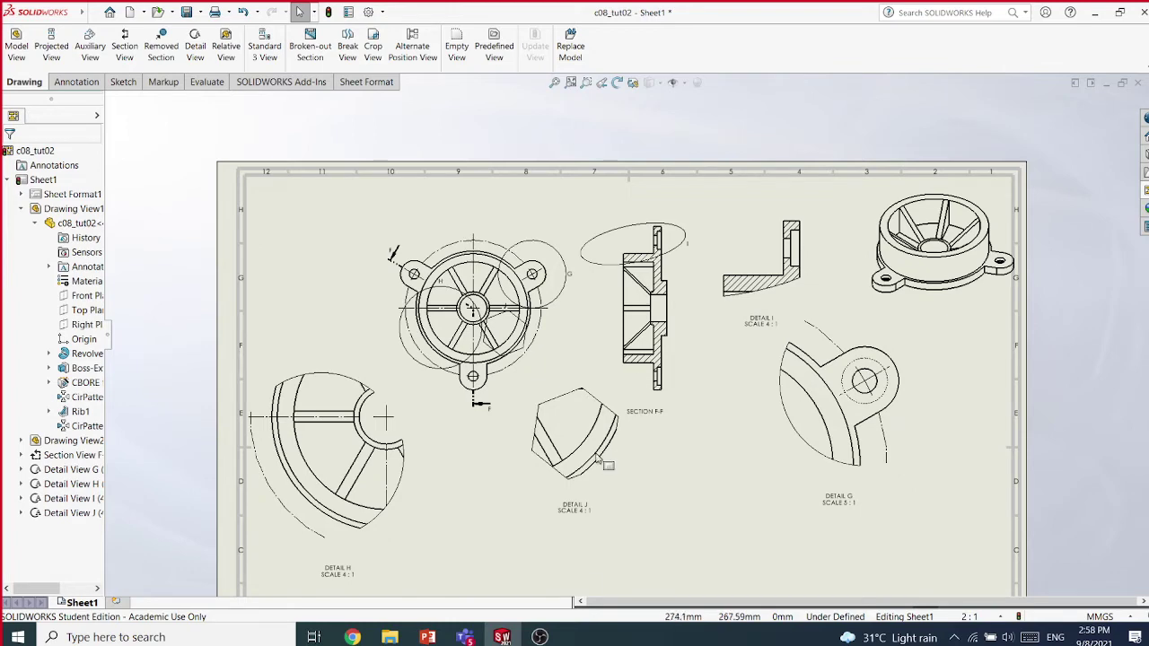
click(540, 636)
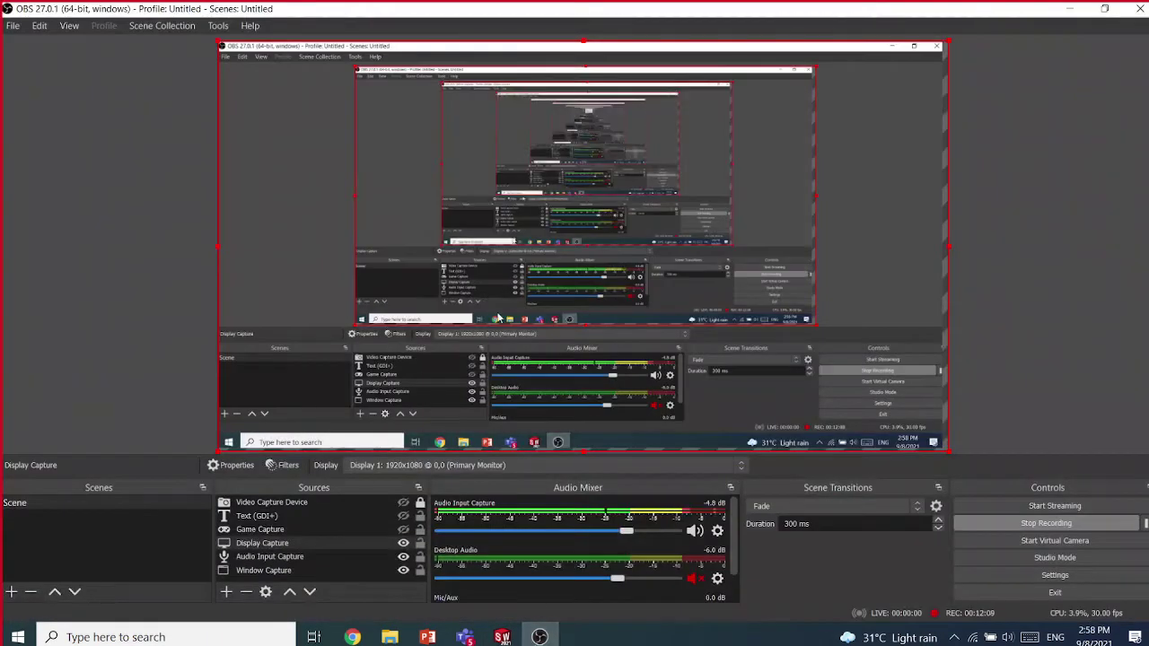
Minimize OBS and pan the c08_tut02 sheet until it fits, title block included
click(1068, 8)
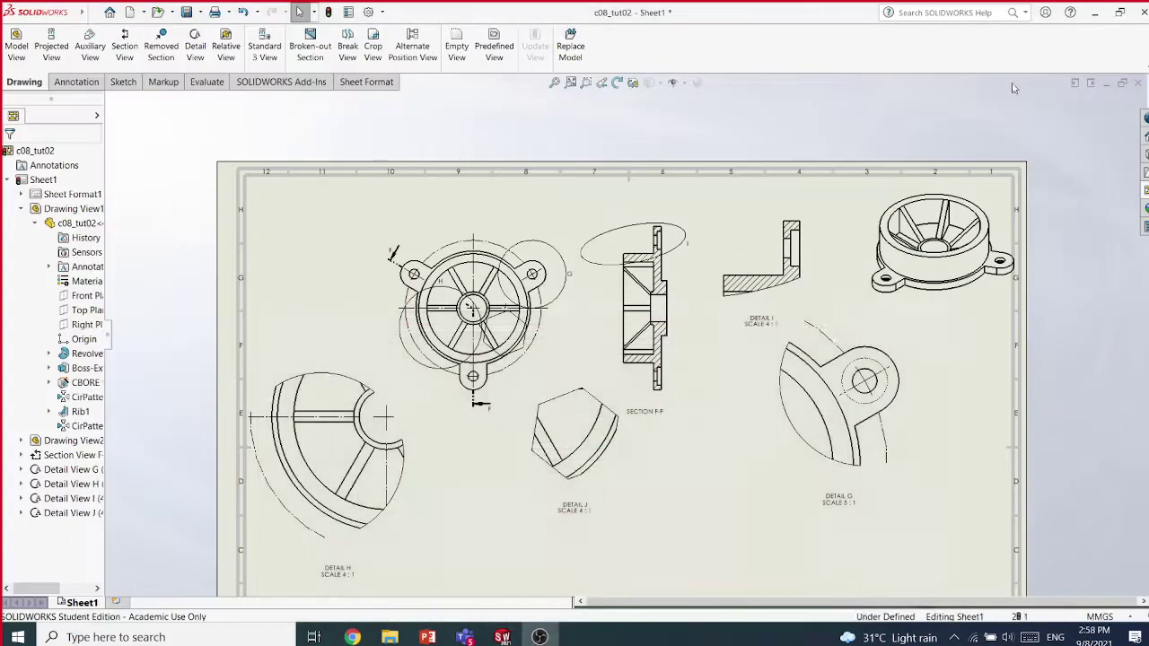
middle_drag(697, 214, 687, 141)
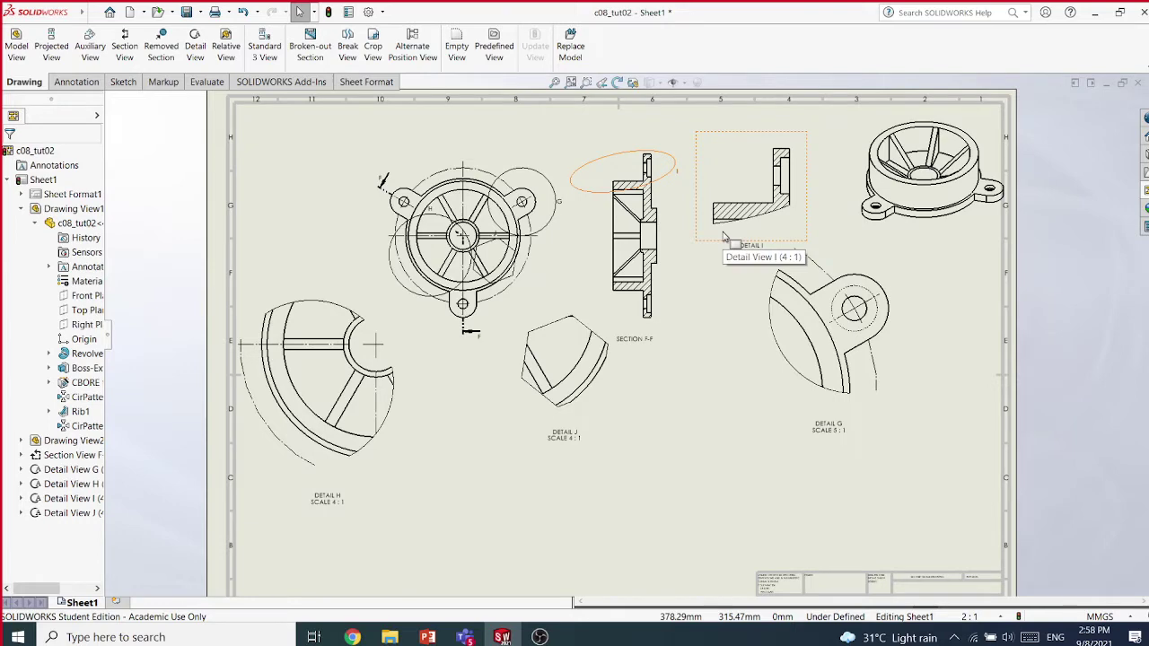
scroll(655, 229, up, 4)
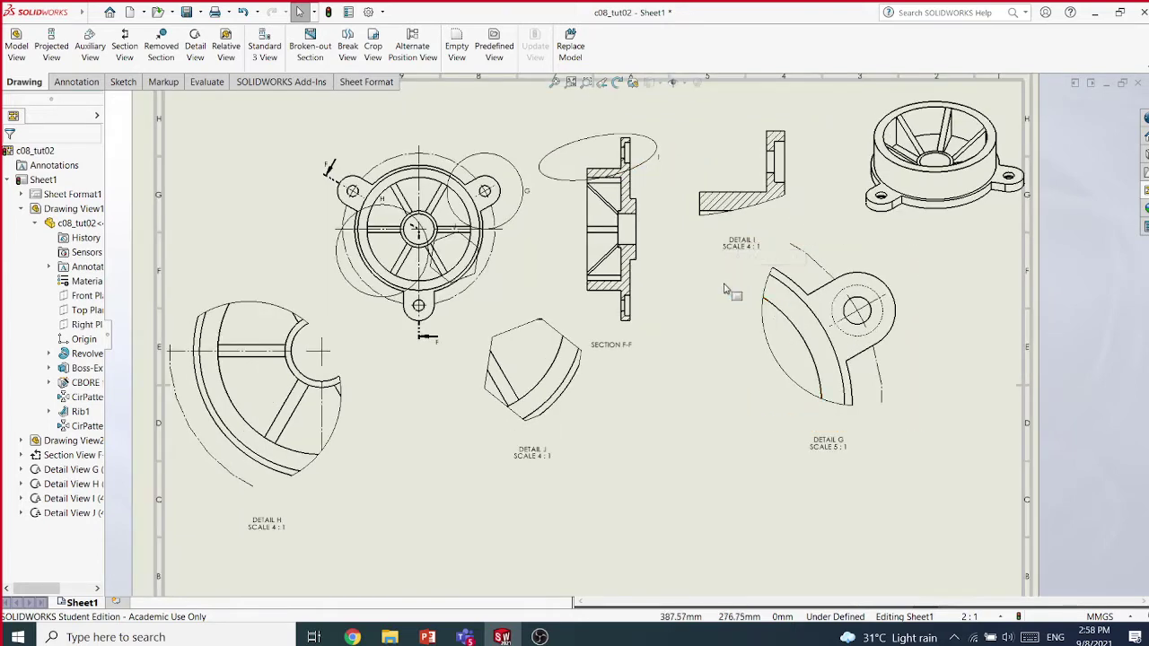
scroll(588, 213, down, 2)
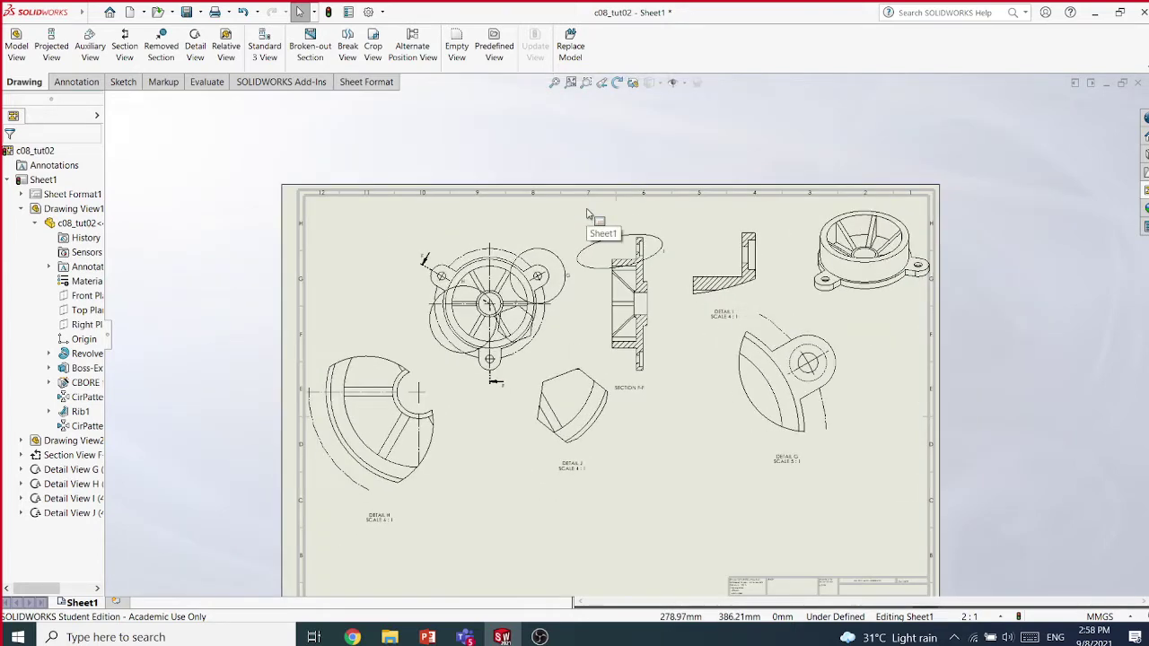
middle_drag(575, 215, 555, 146)
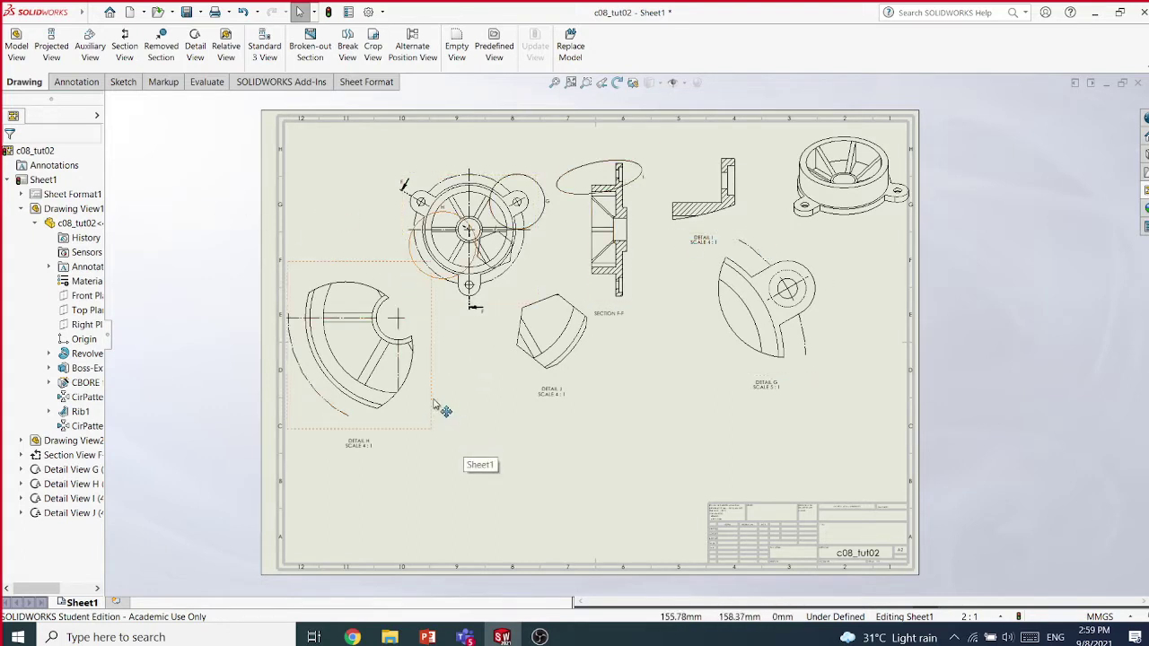
Delete detail views H, J, G and I, confirming each deletion
click(476, 262)
key(Delete)
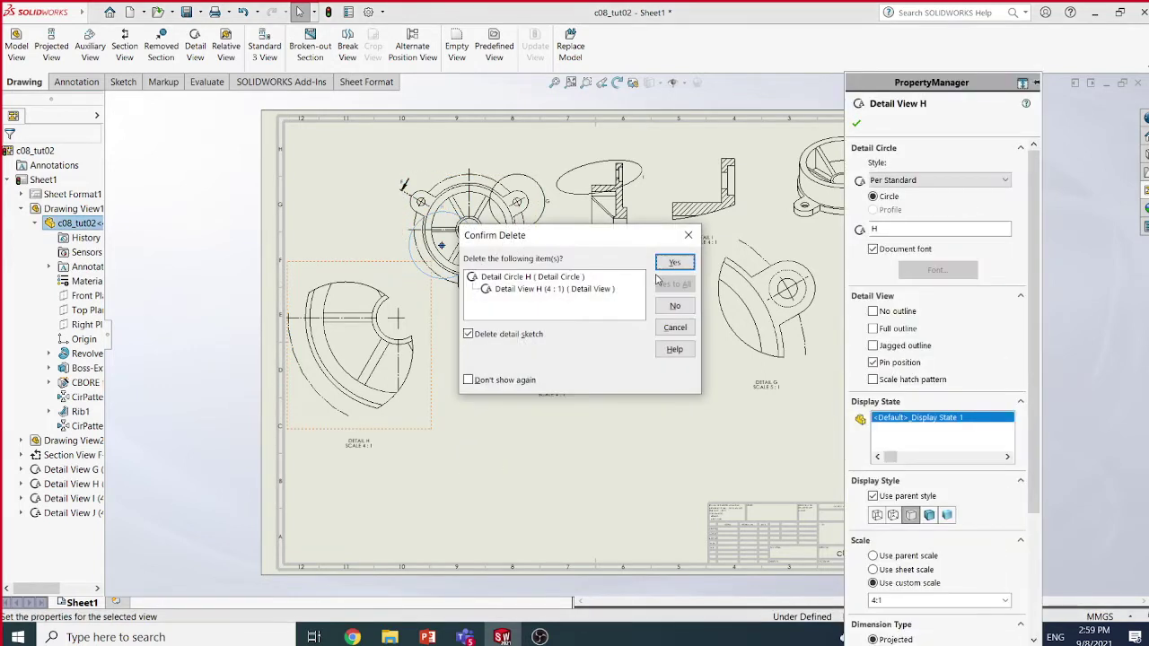
click(673, 263)
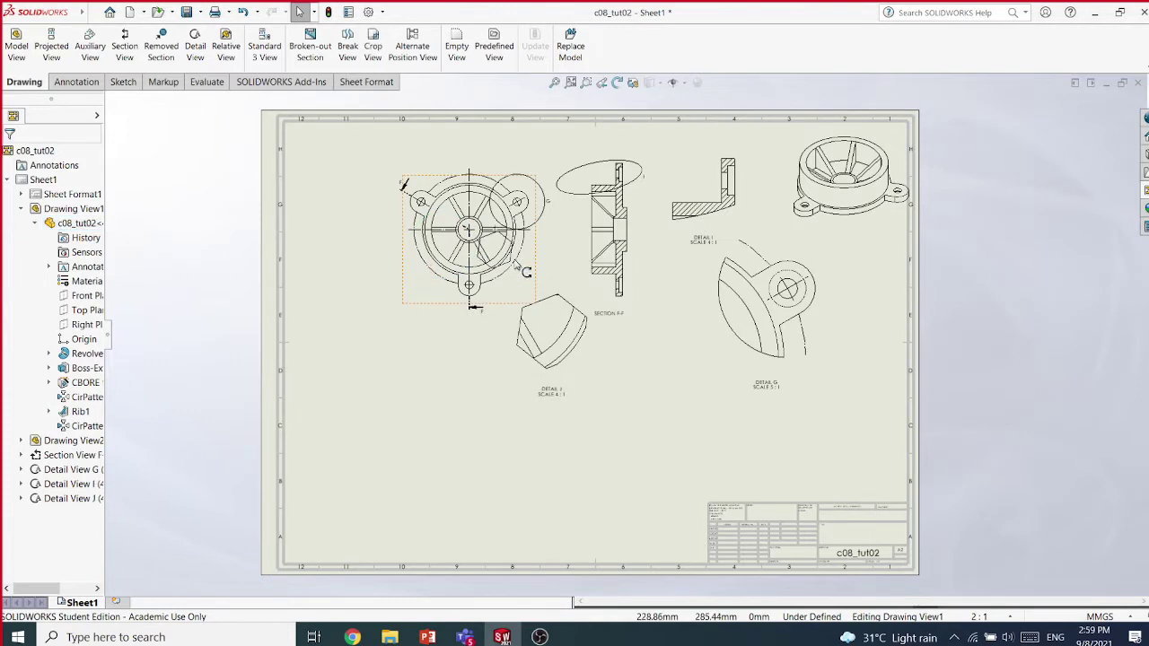
click(517, 262)
key(Delete)
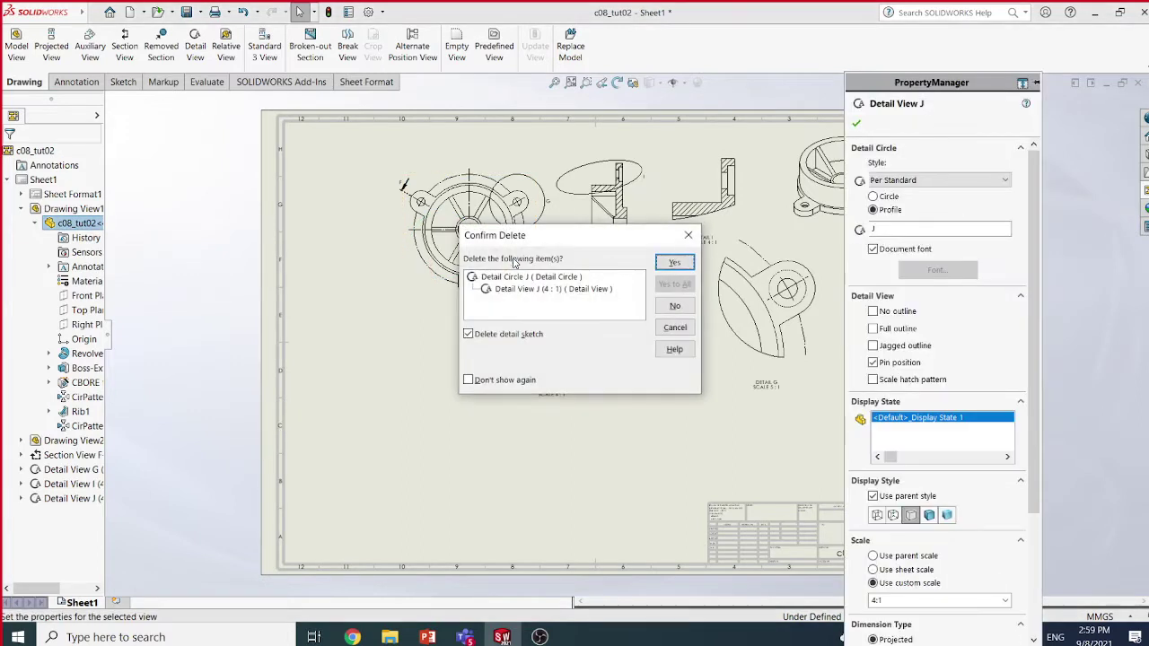
click(675, 262)
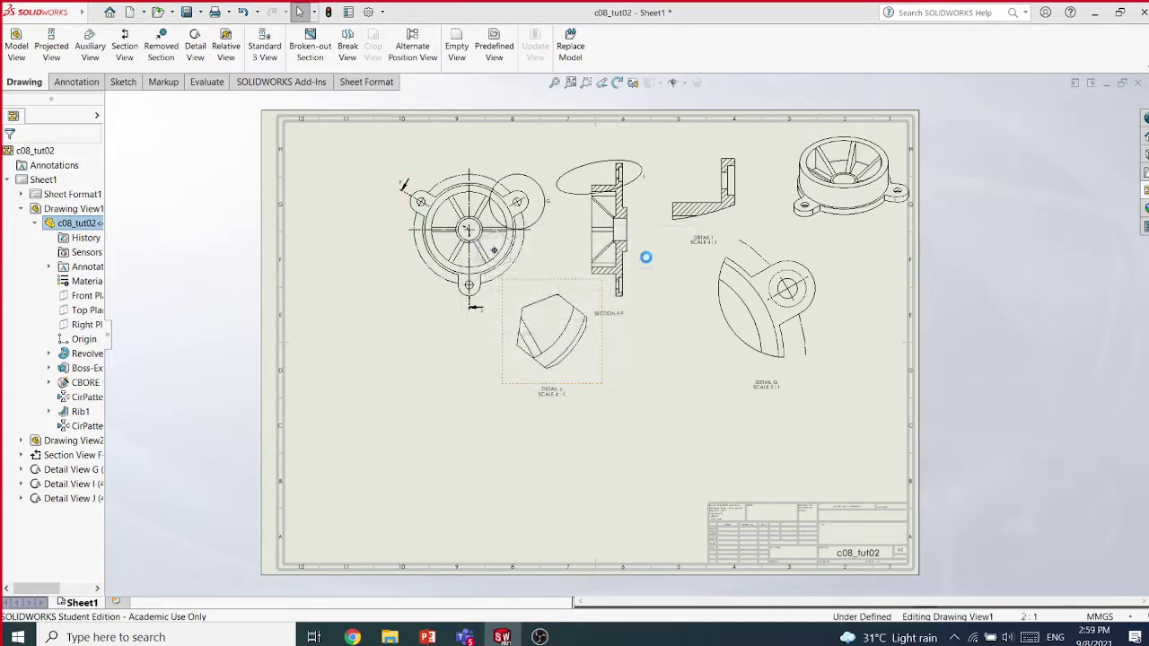
click(542, 220)
key(Delete)
click(677, 265)
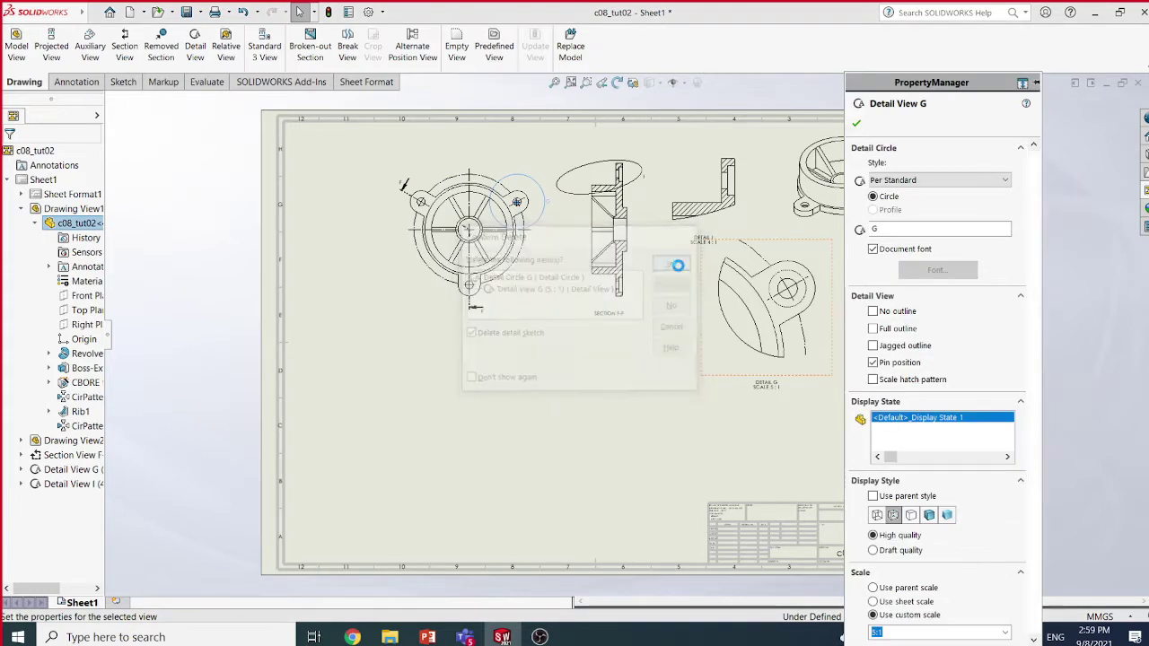
click(597, 177)
key(Delete)
click(674, 264)
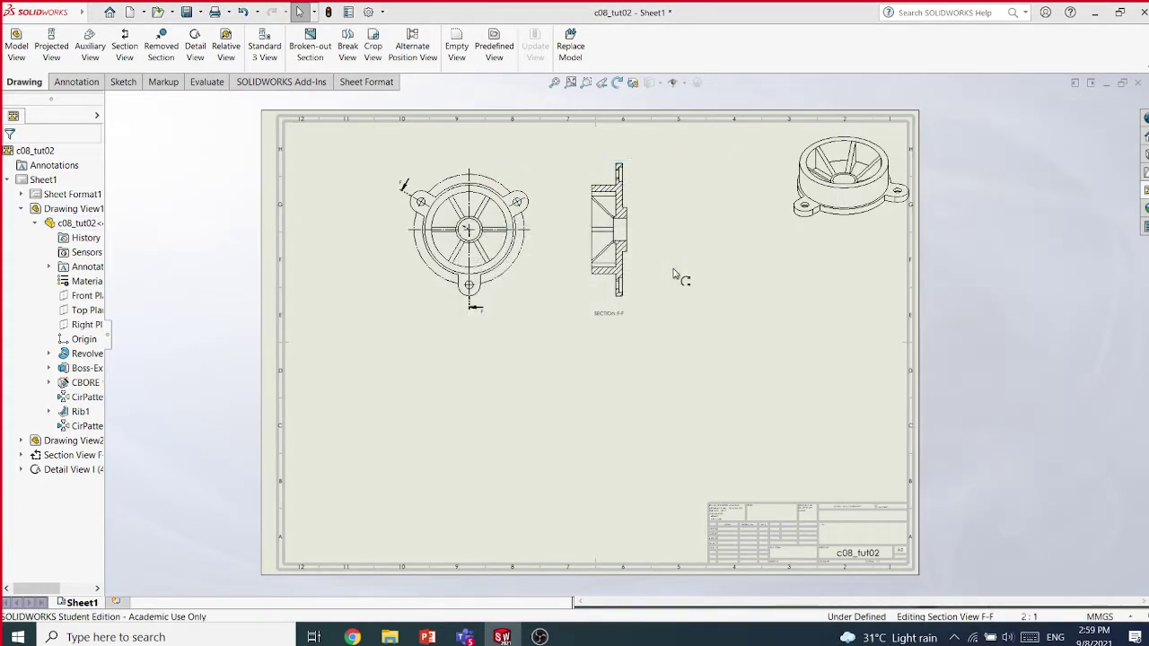
Delete the F-F cutting line on the top view together with Section View F-F
click(405, 184)
key(Delete)
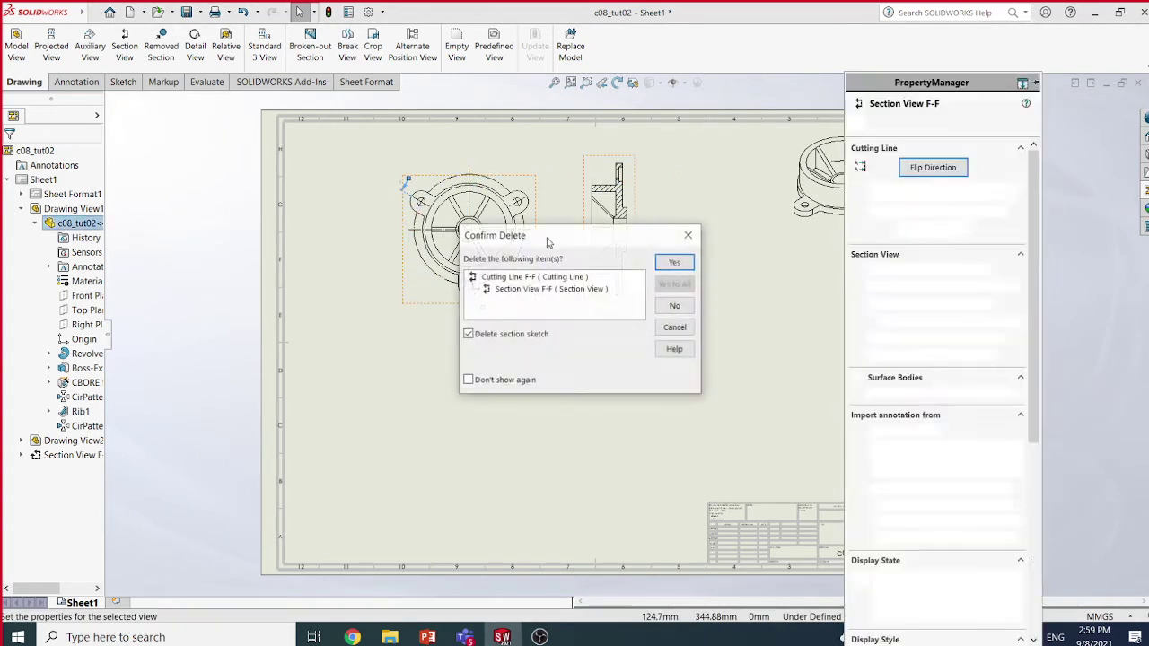
click(677, 263)
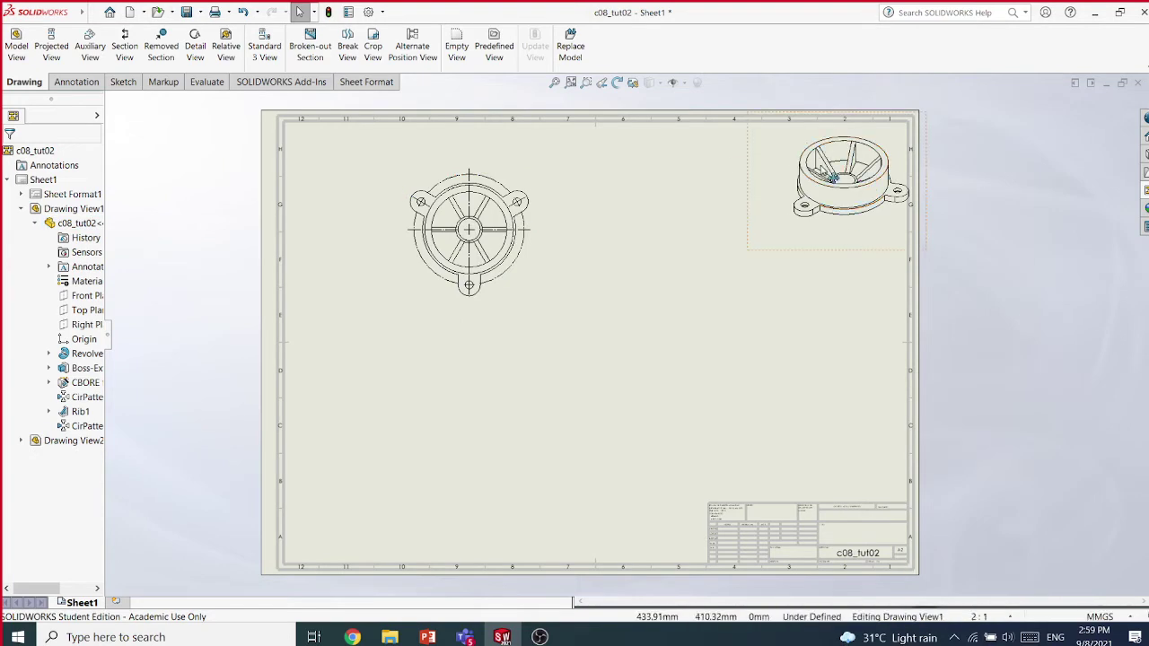
click(1094, 11)
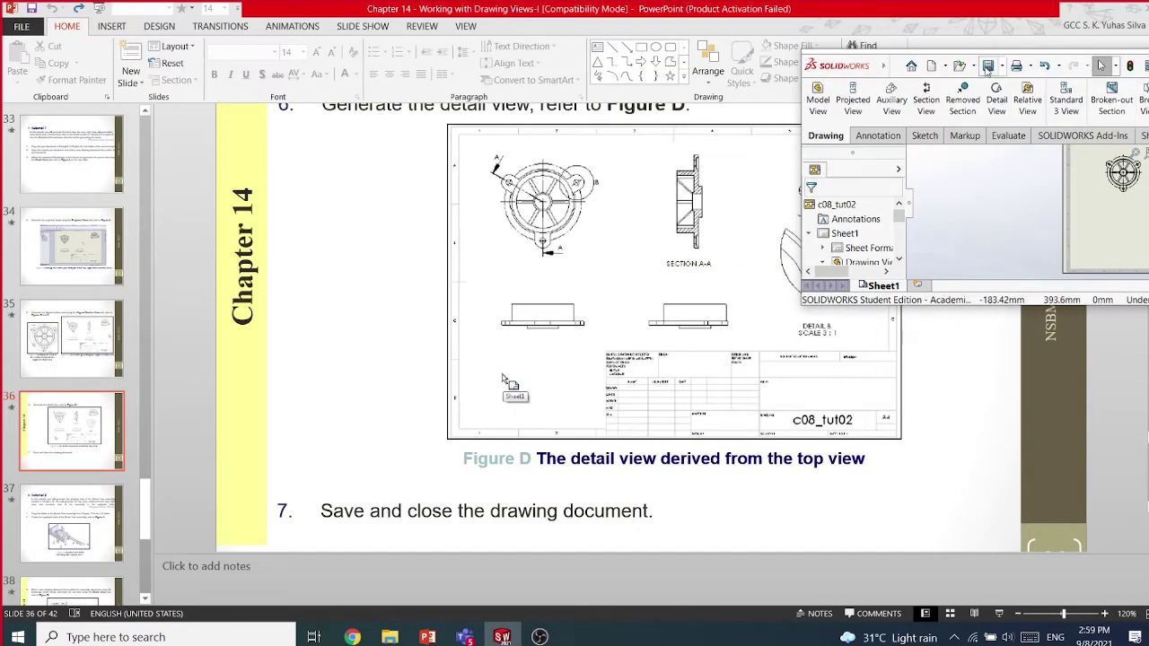
Place the slides and drawing side by side, with Figure D and the whole sheet fitted in view
double_click(900, 67)
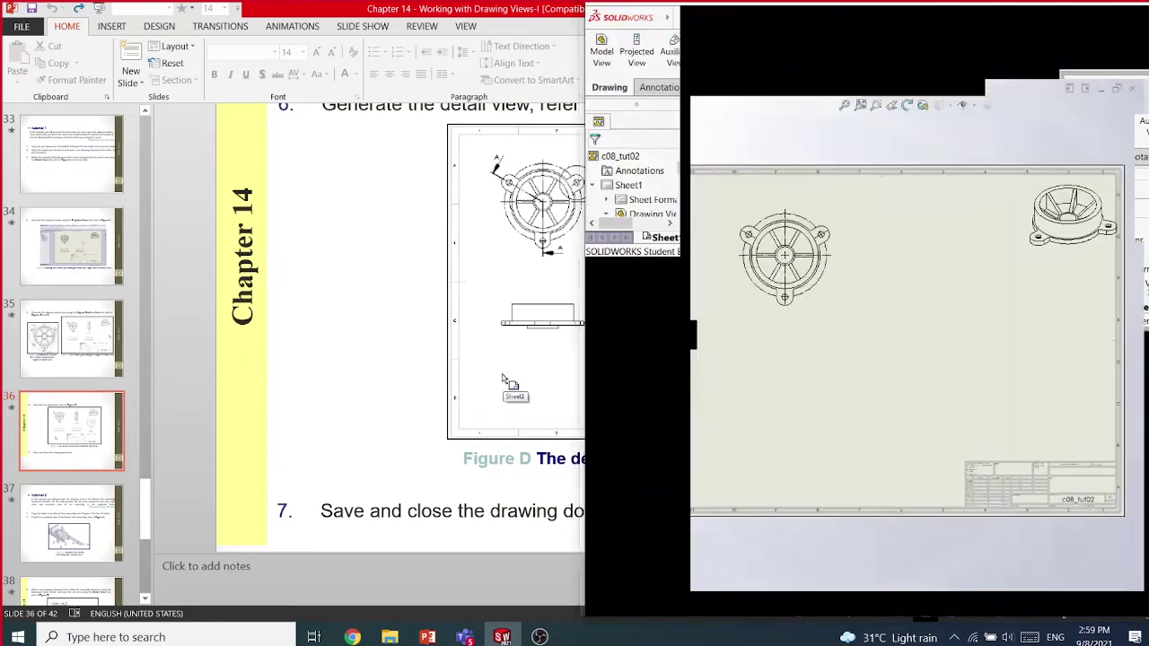
click(391, 343)
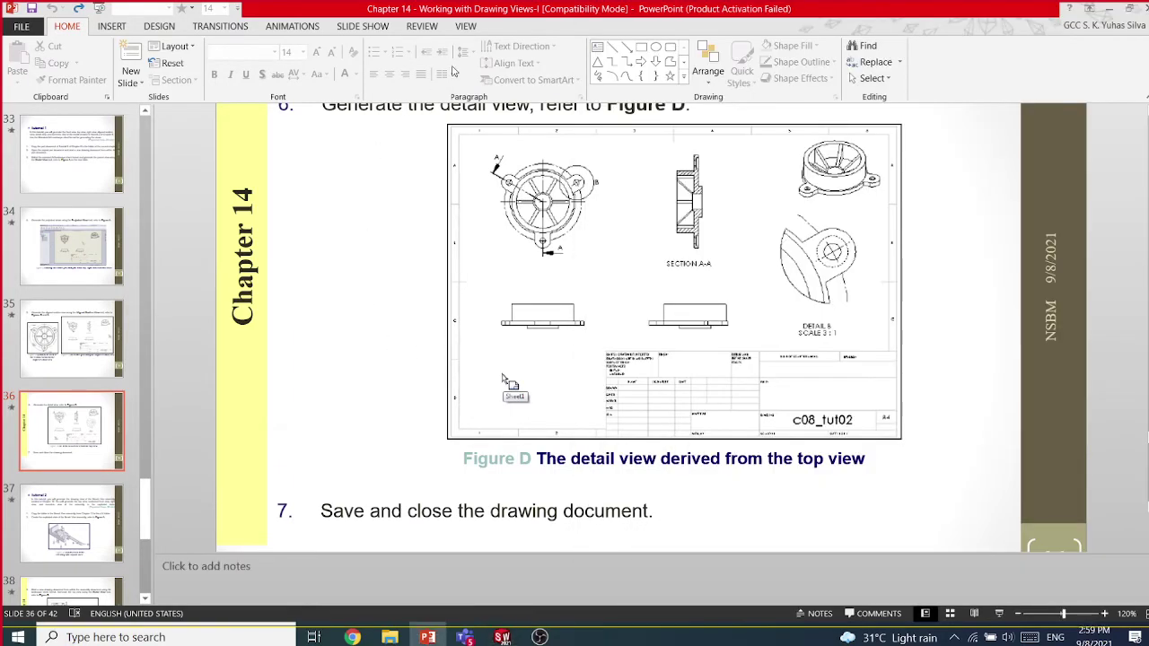
drag(516, 8, 4, 81)
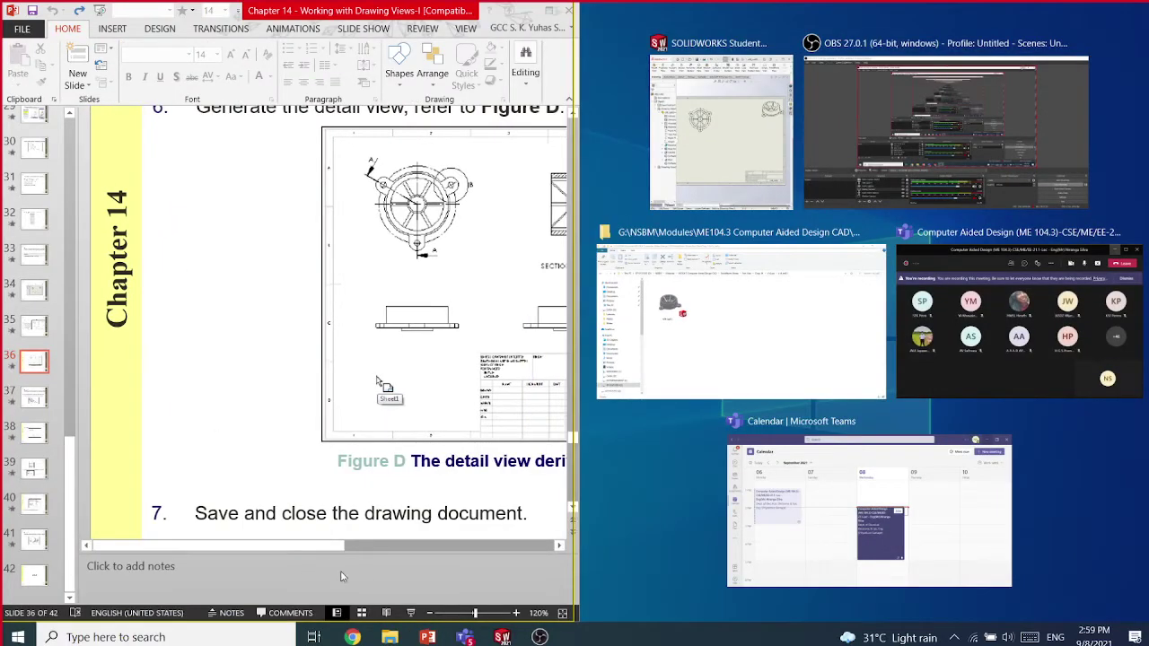
key(Return)
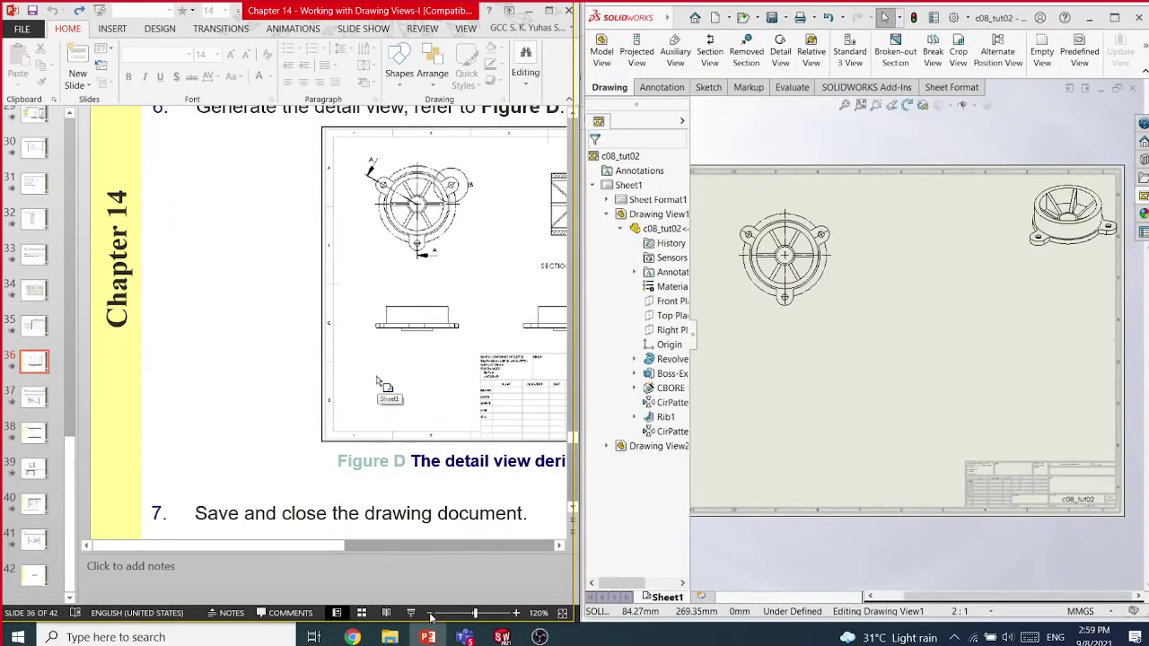
click(429, 613)
click(429, 613)
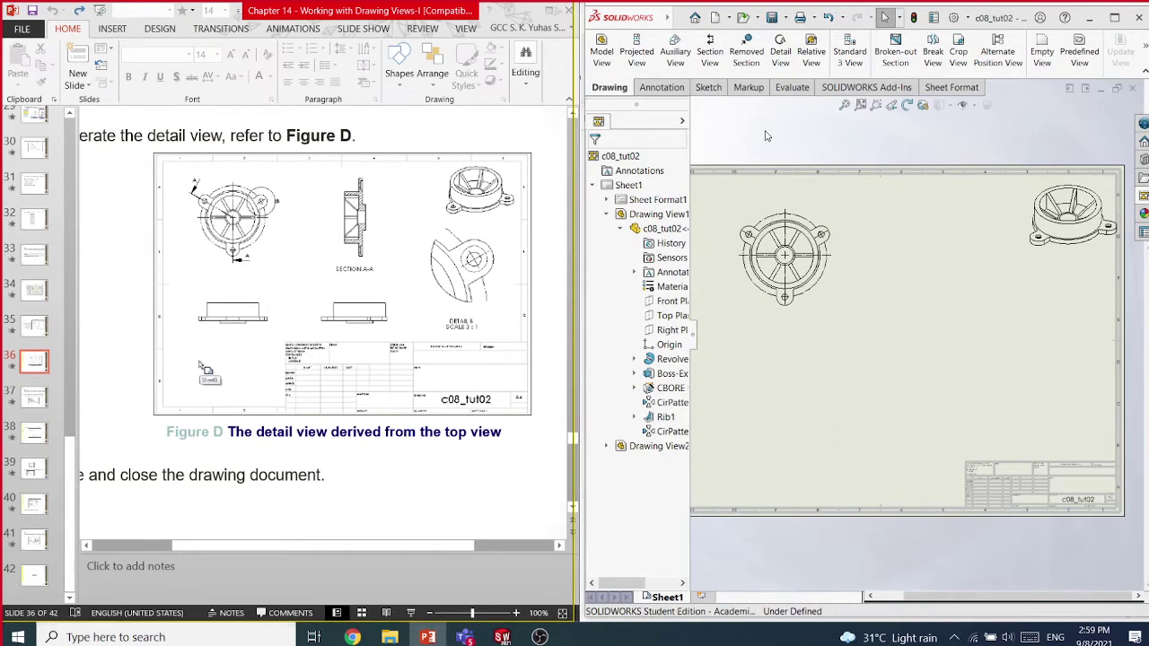
click(802, 341)
key(f)
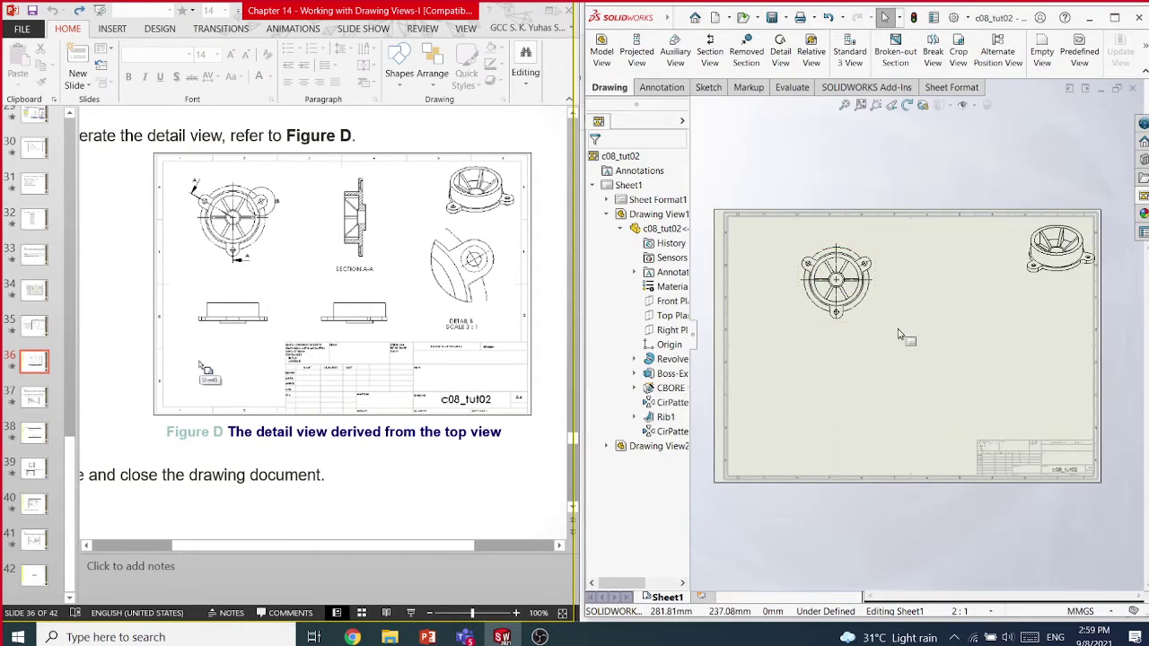
scroll(897, 335, down, 2)
scroll(897, 339, up, 4)
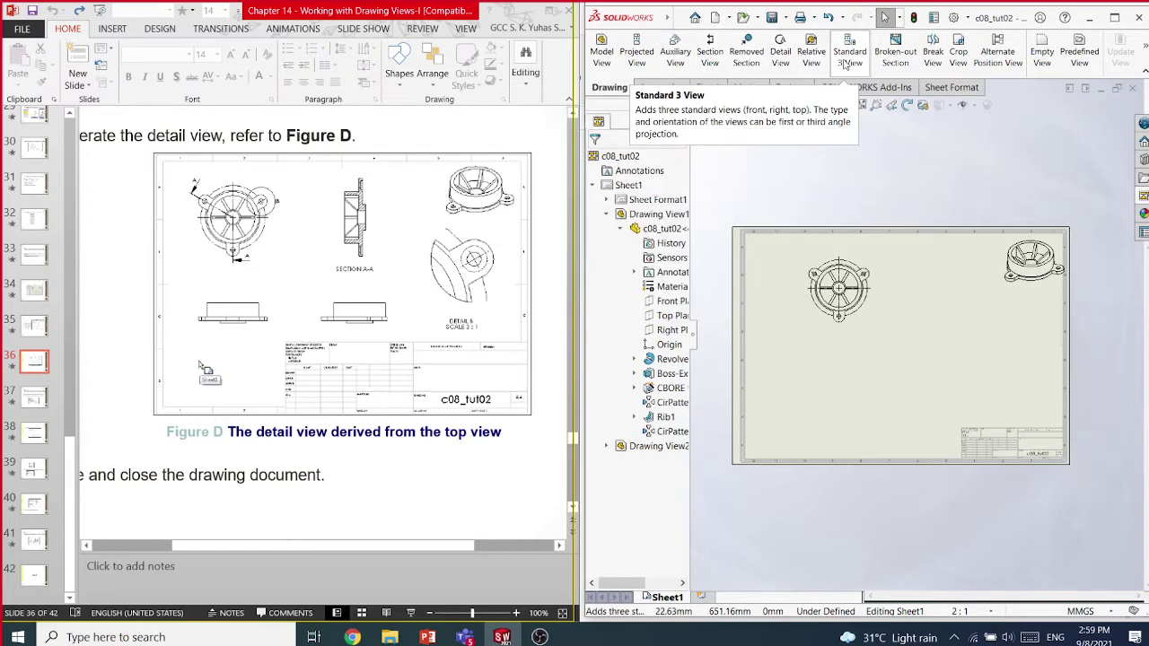
Draw an aligned cutting line from the top view's centre to the upper-left lug and lower hole
click(709, 55)
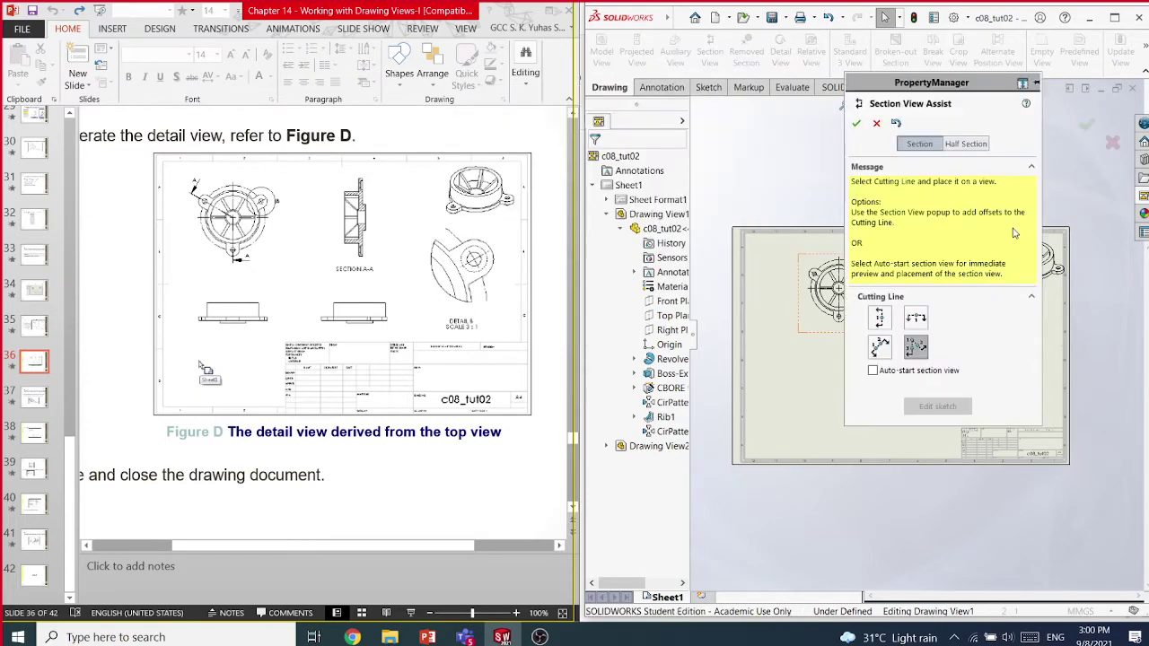
click(916, 350)
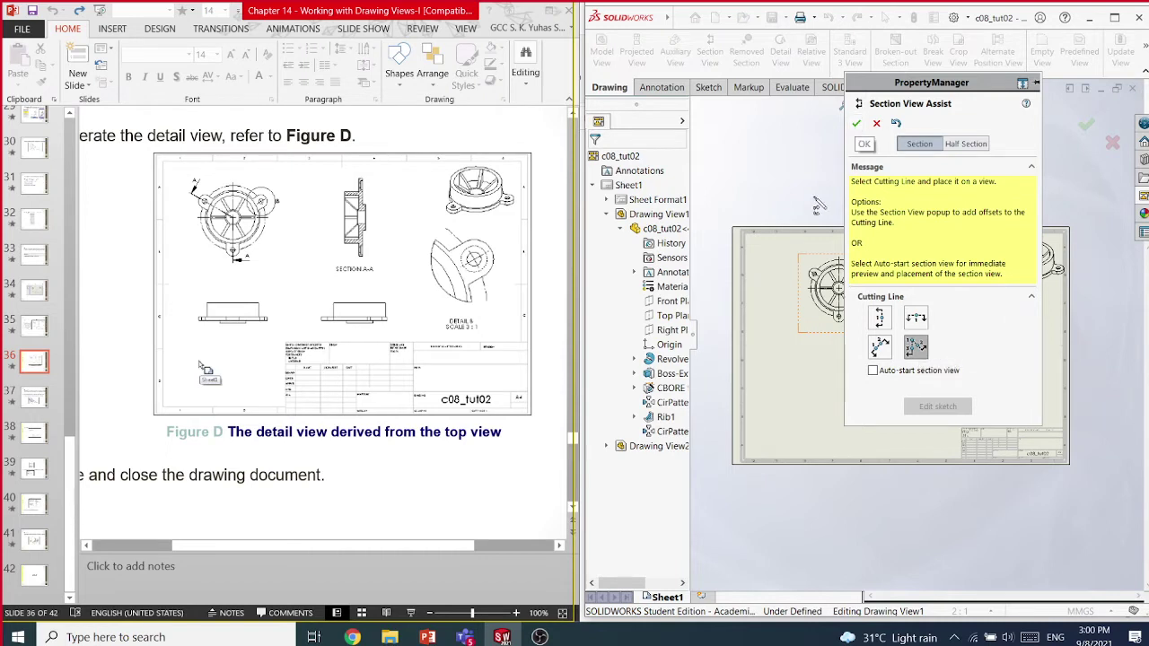
drag(916, 93, 1079, 101)
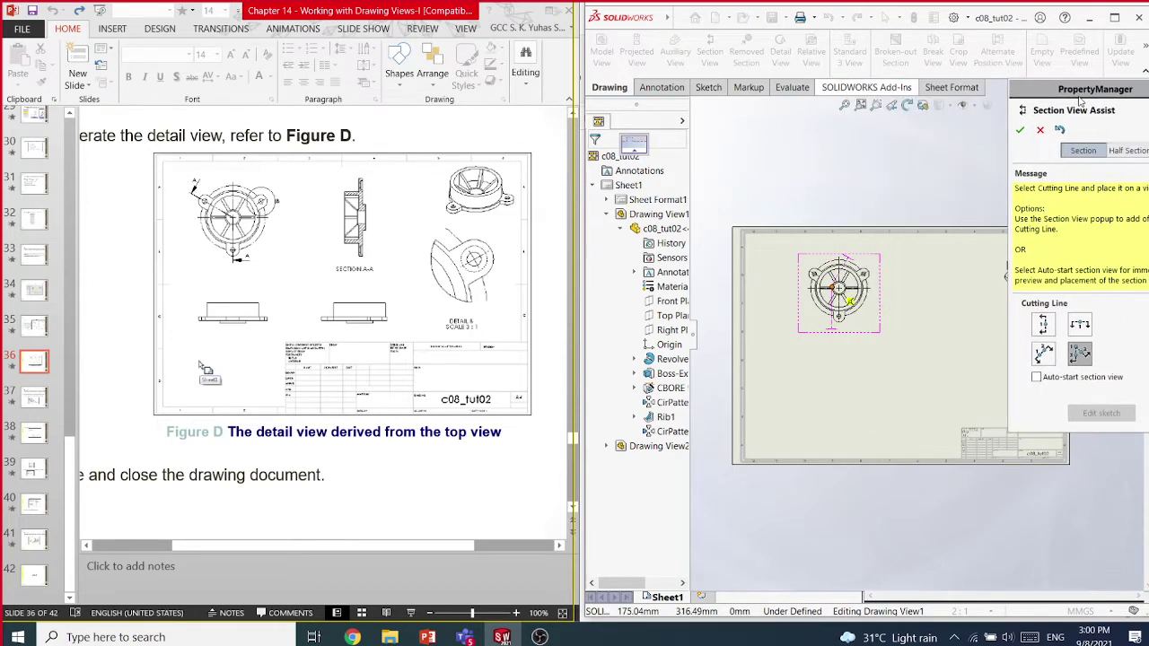
scroll(838, 289, up, 3)
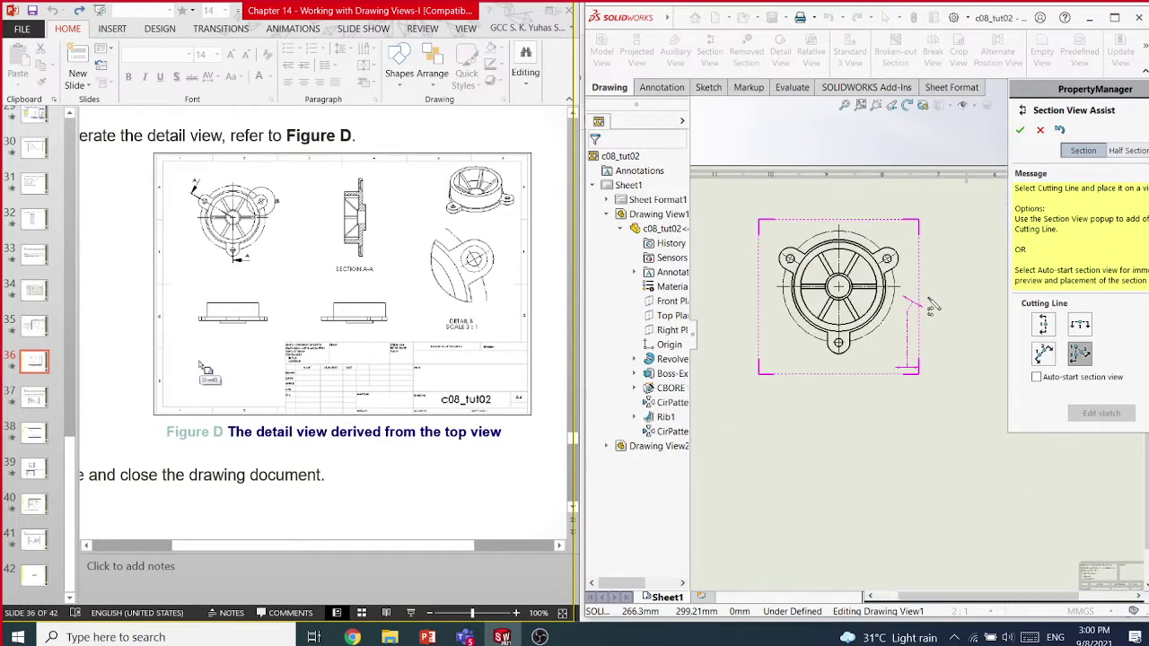
click(855, 300)
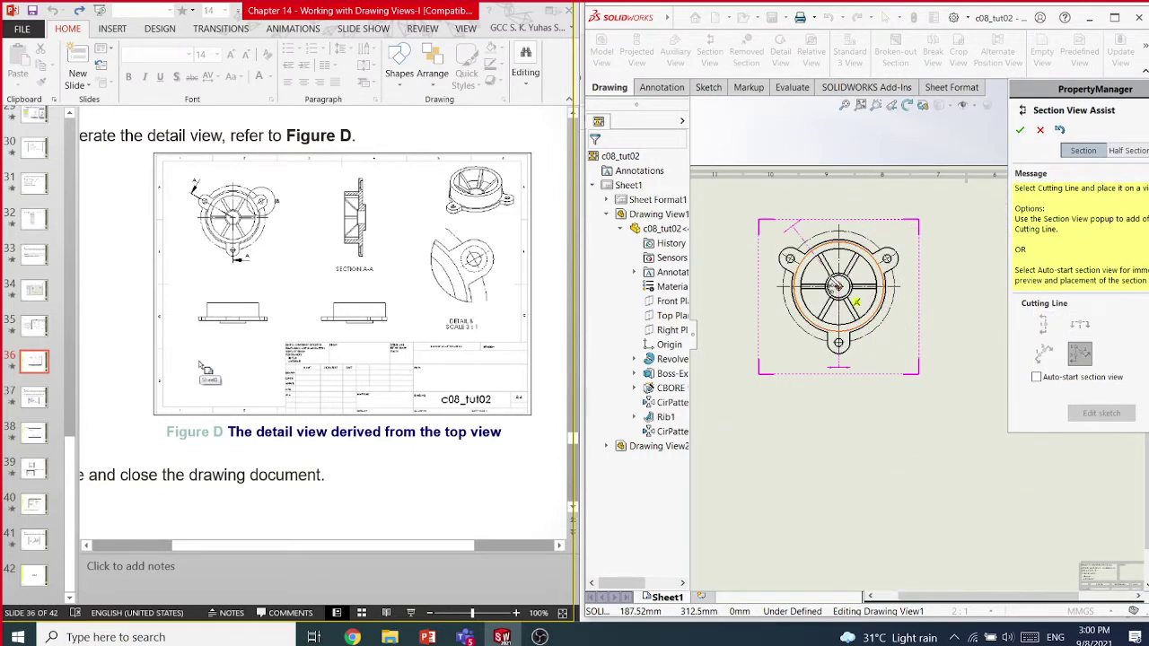
click(782, 253)
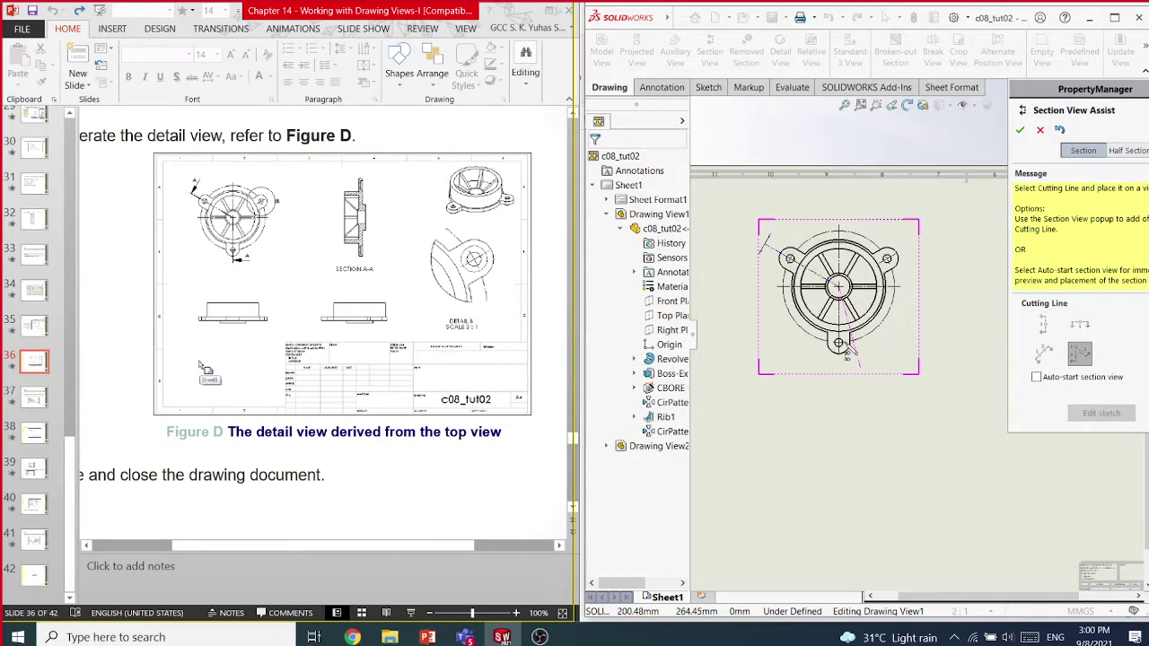
click(839, 345)
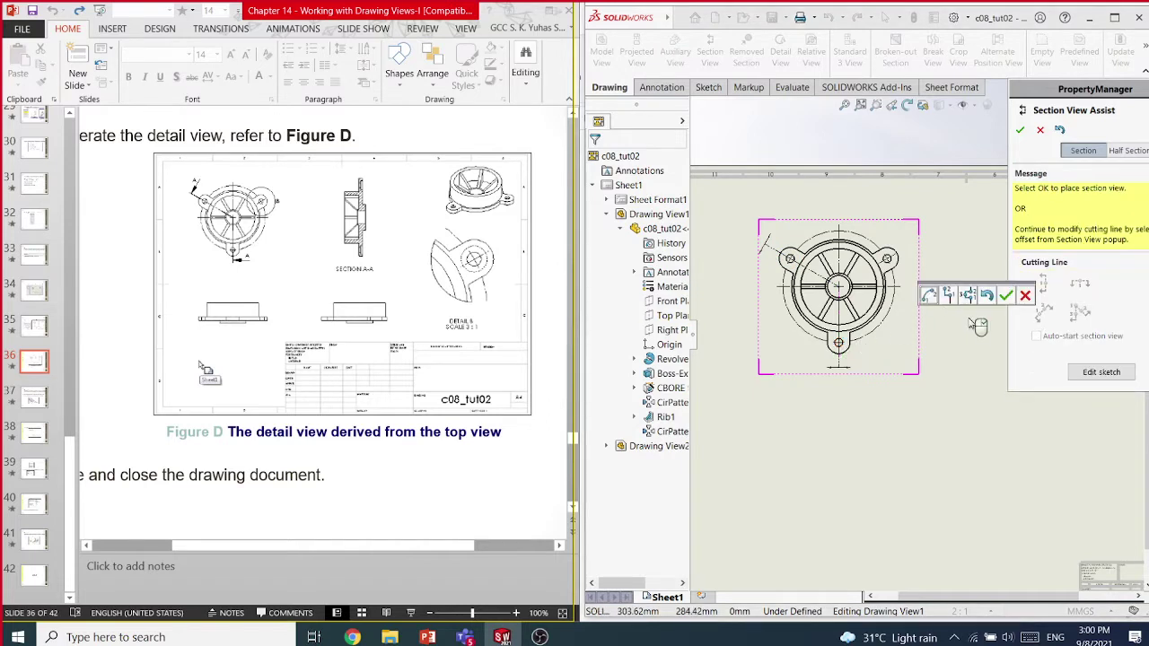
click(1005, 296)
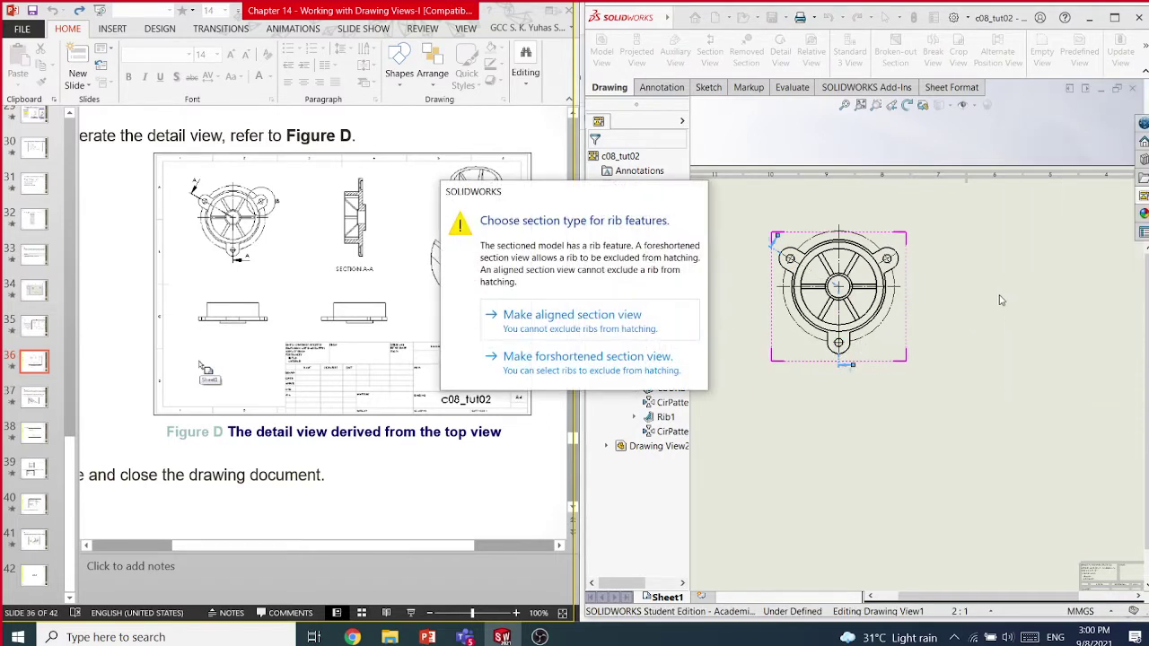
Place the aligned section view K-K to the right of the top view
click(590, 323)
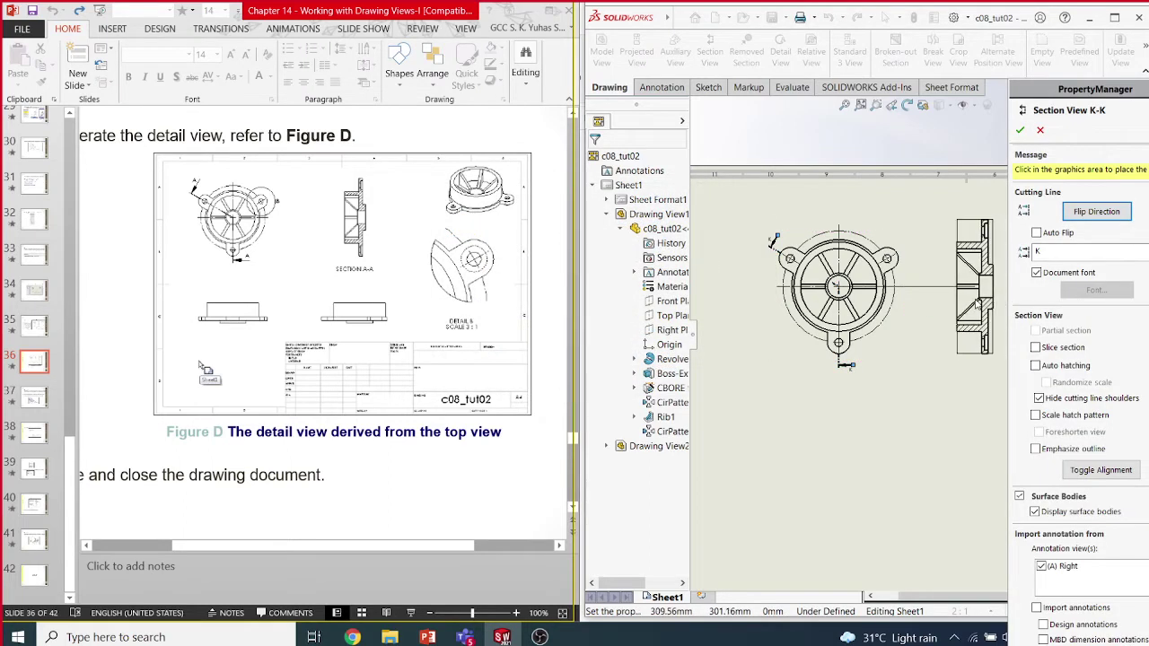
click(976, 303)
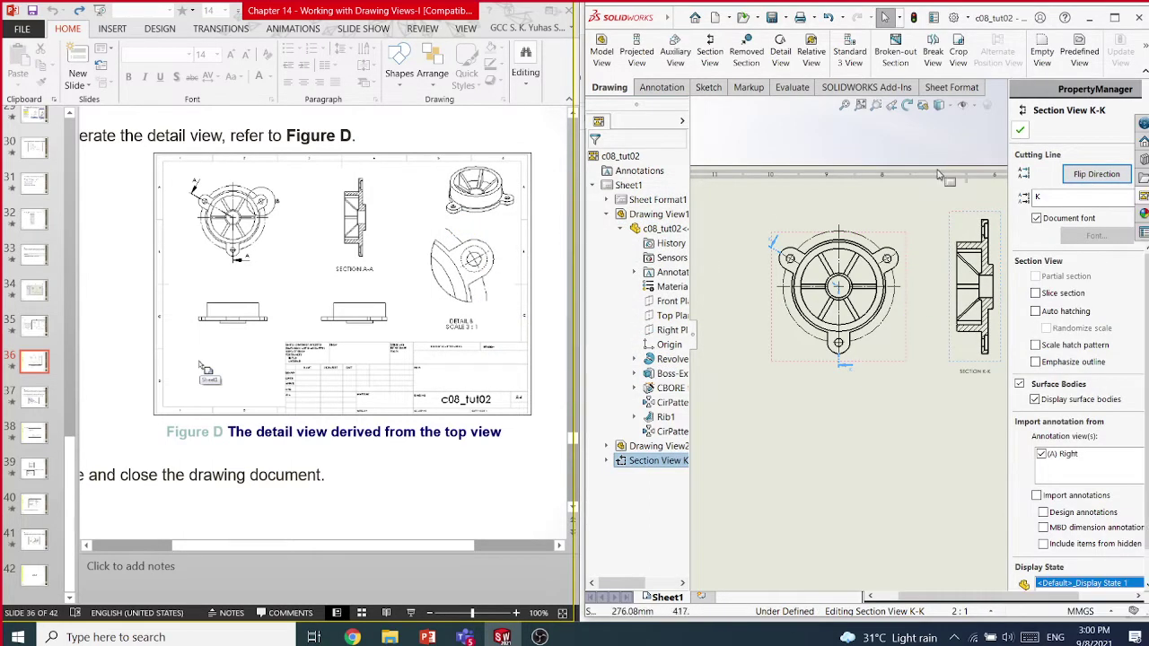
key(Return)
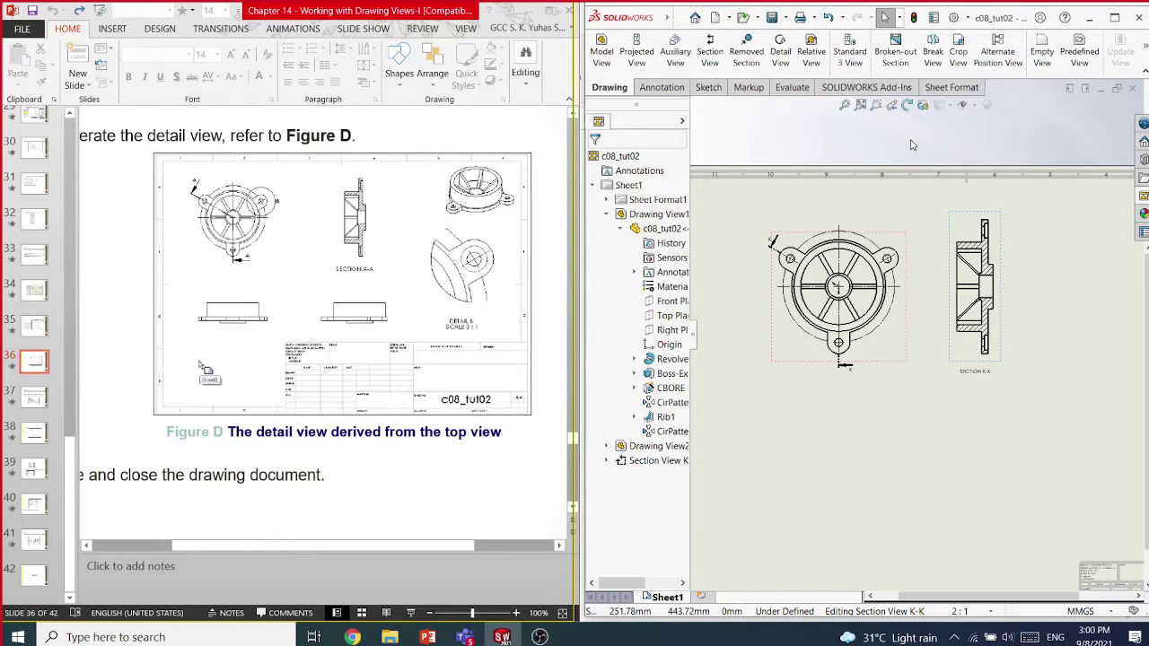
click(912, 144)
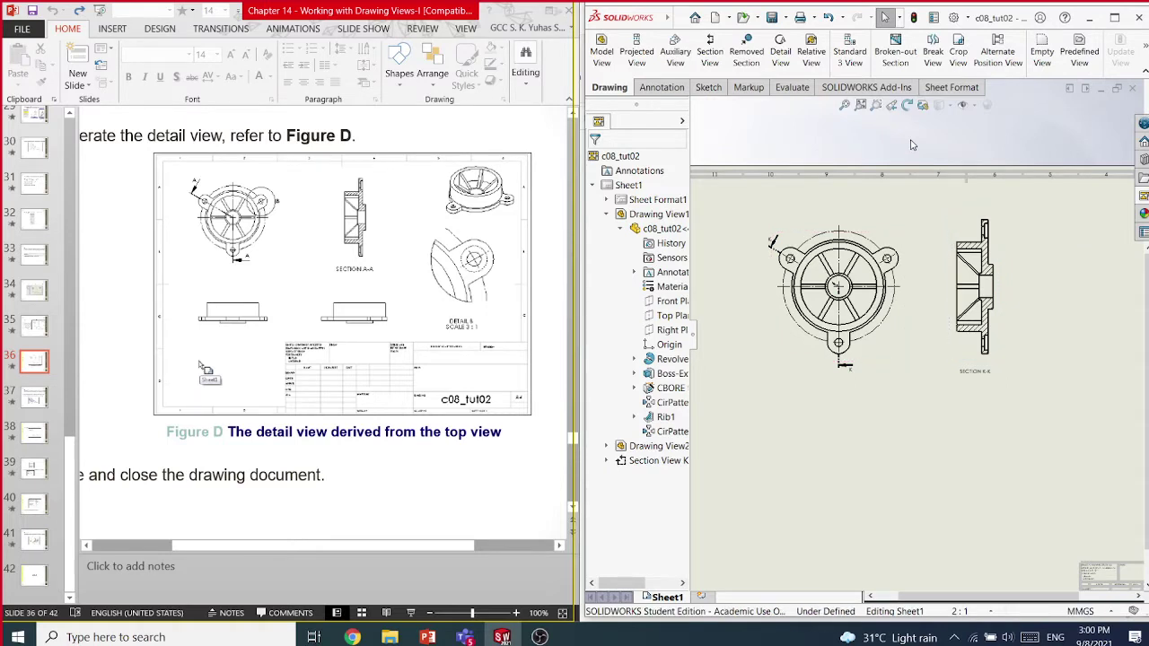
Change the section cutting-line label from K to A, making the view SECTION A-A
scroll(844, 368, down, 5)
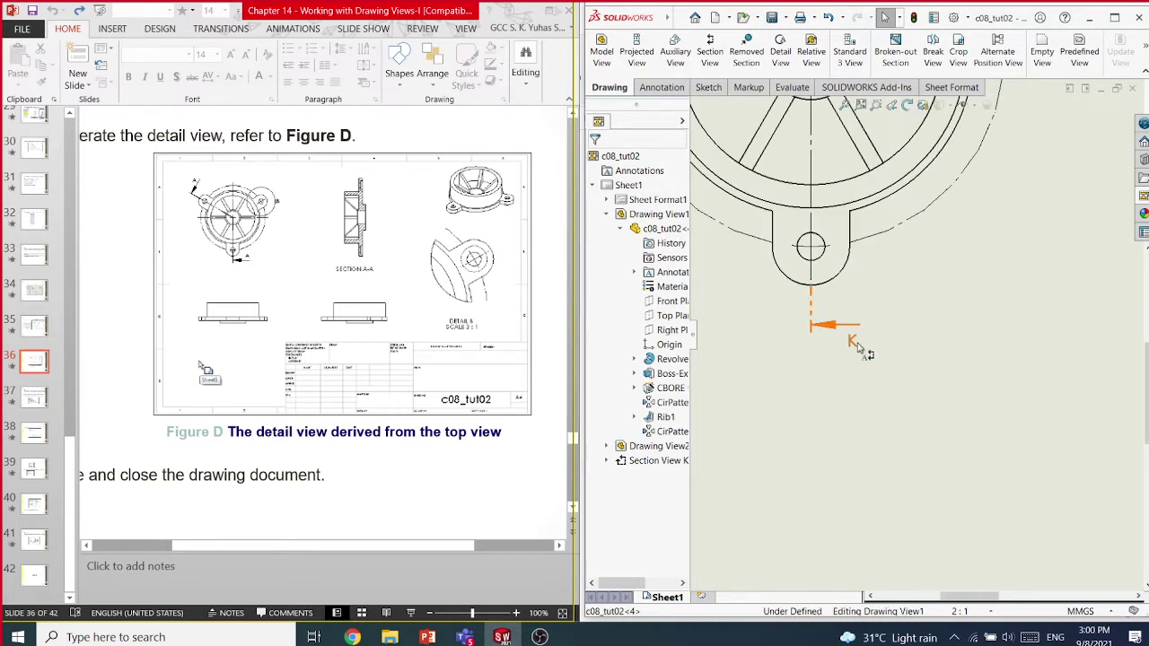
double_click(852, 342)
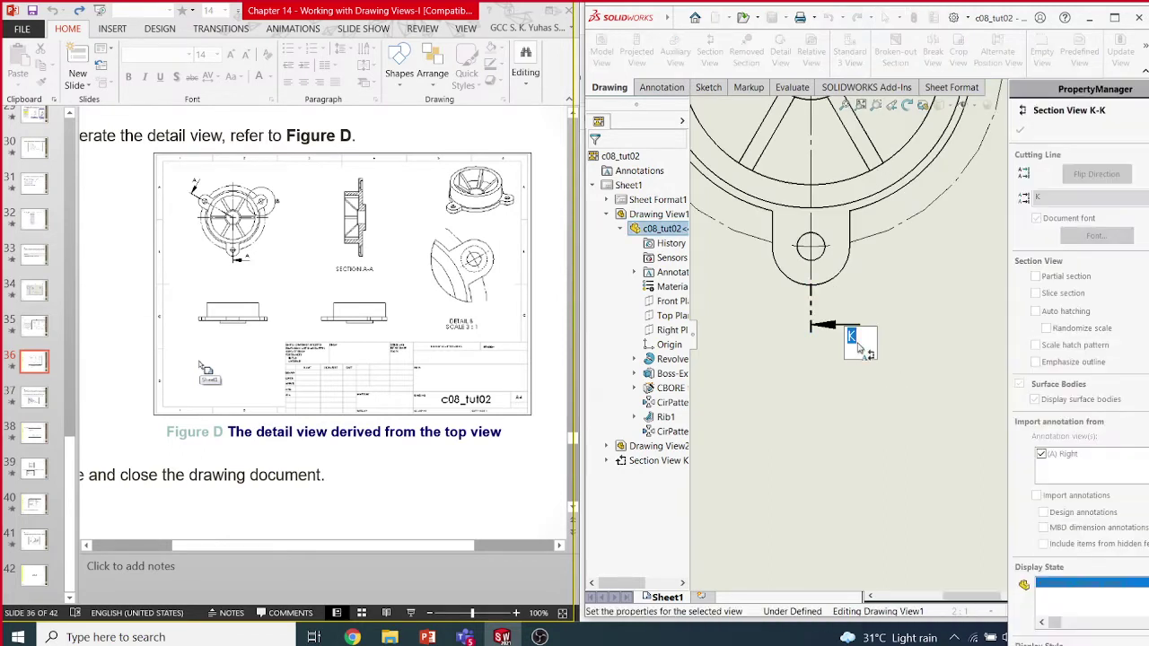
text(A)
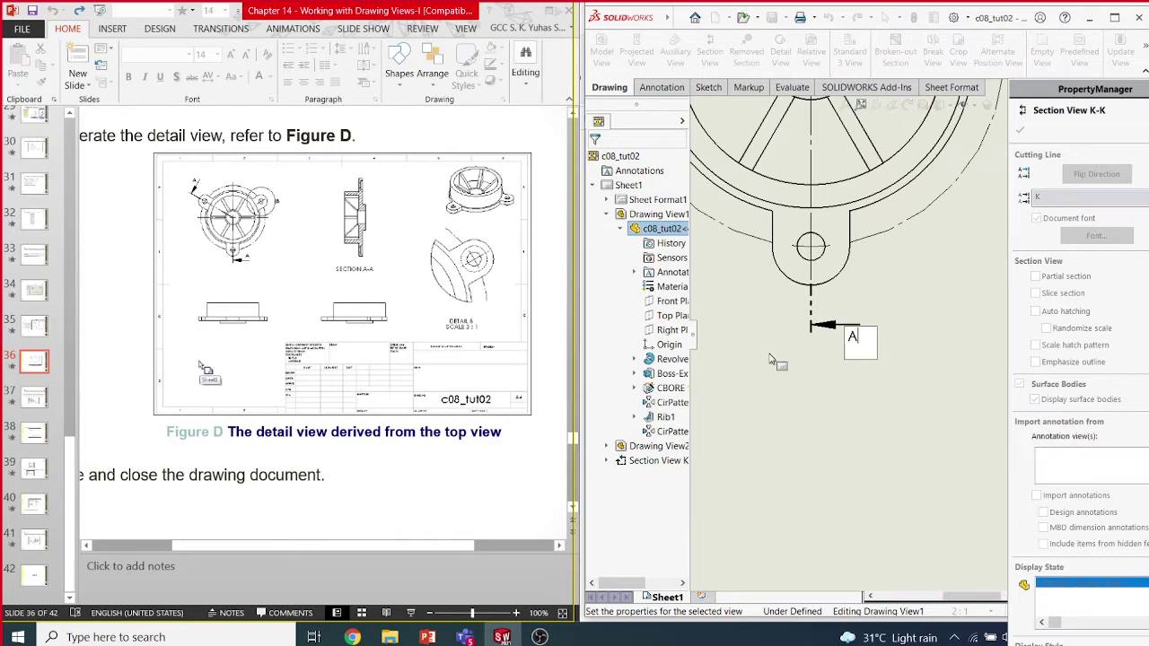
click(770, 359)
scroll(774, 356, up, 5)
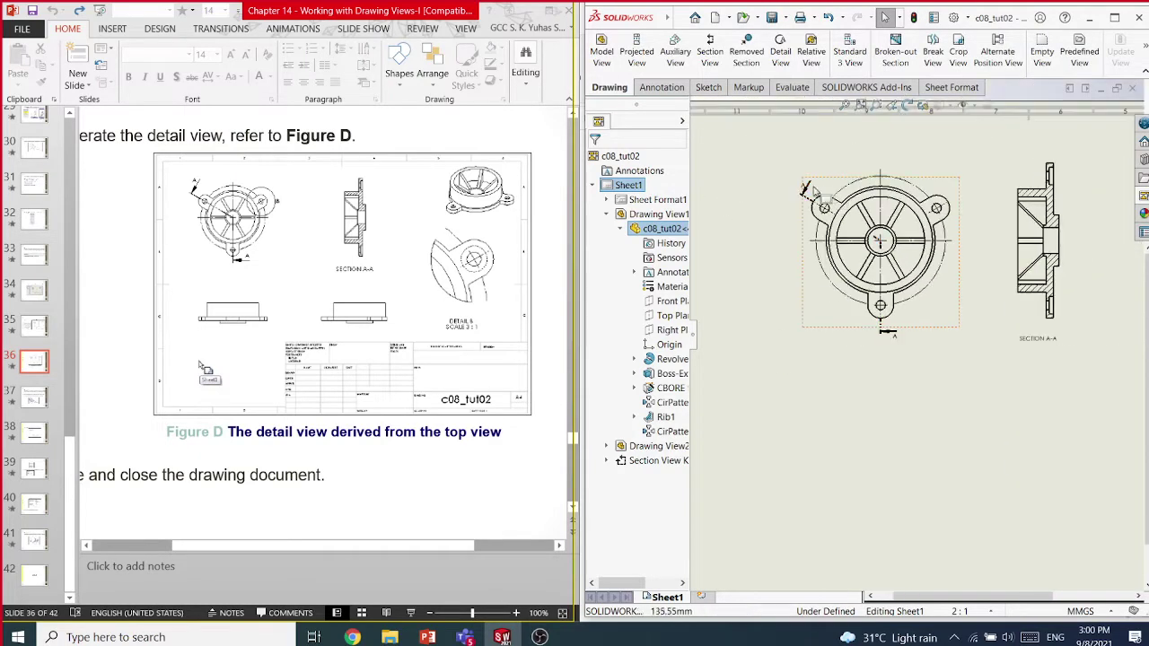
scroll(864, 402, down, 2)
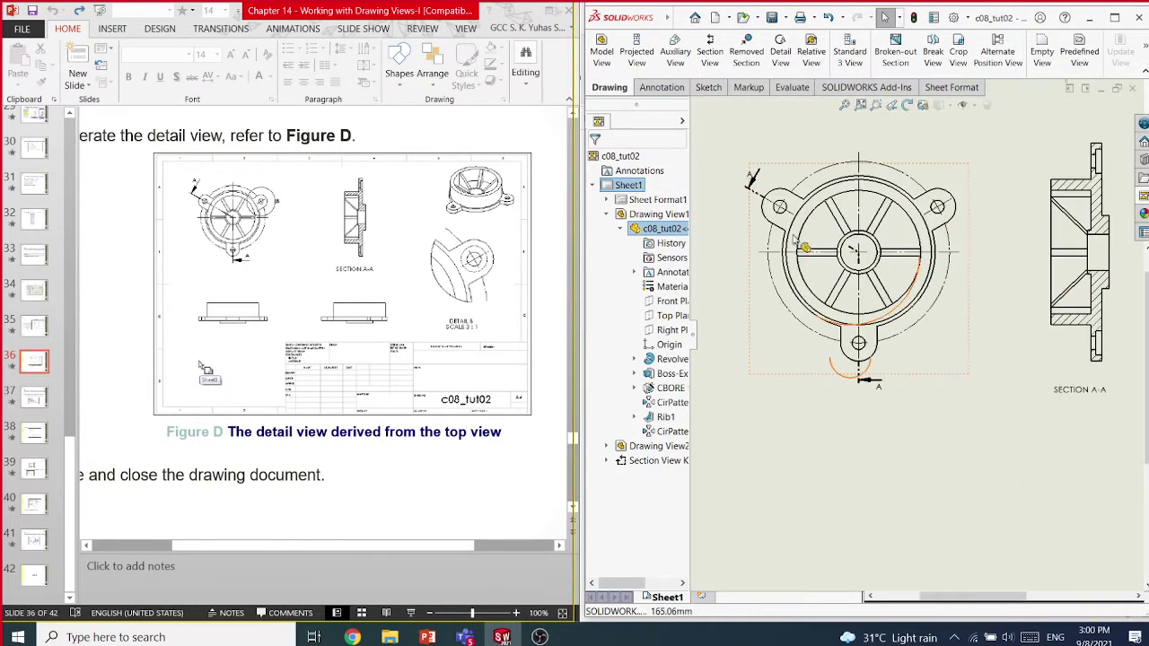
scroll(862, 332, down, 1)
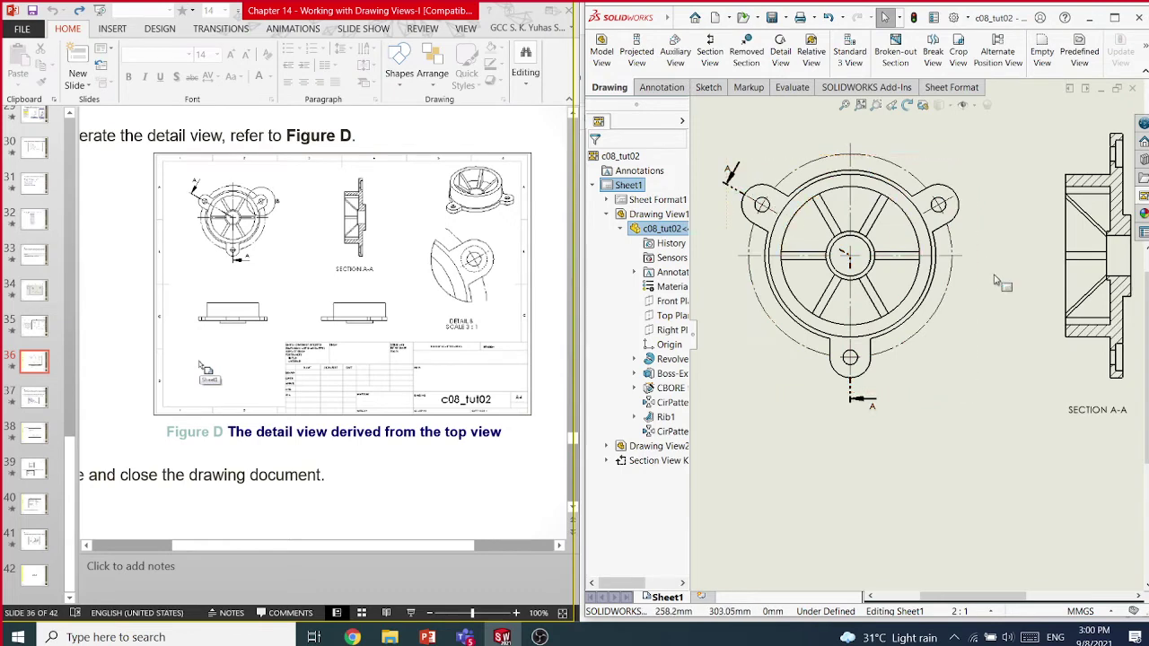
scroll(1081, 319, up, 3)
scroll(1083, 323, up, 1)
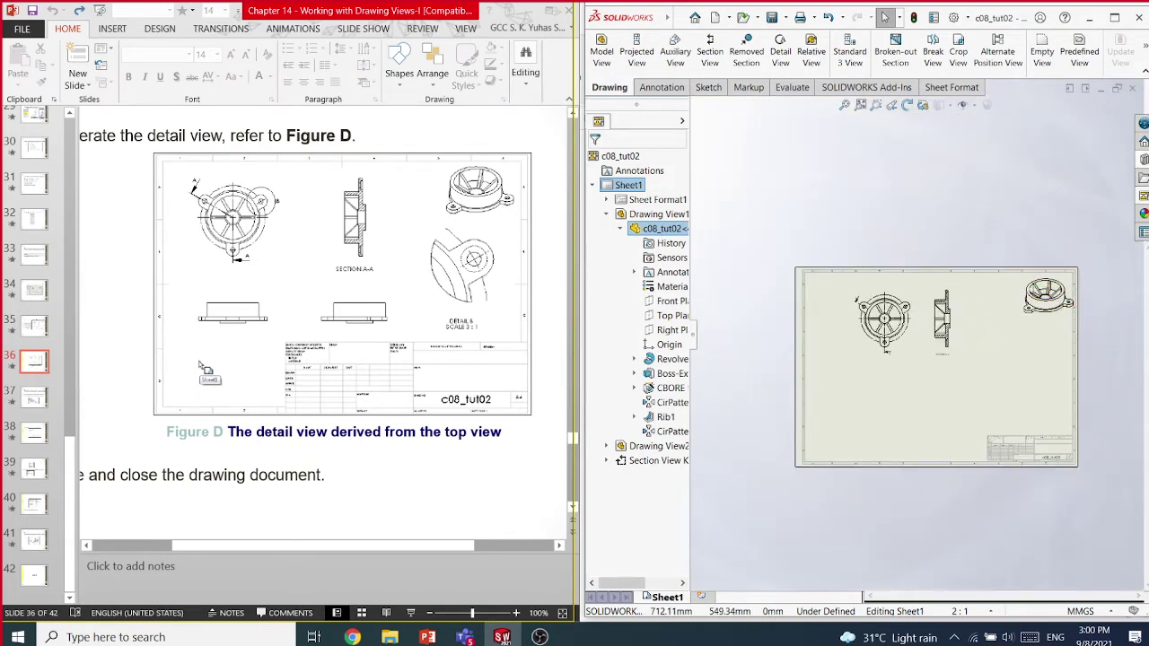
Refresh the out-of-date View Palette in the Design Library pane for c08_tut02
click(1142, 159)
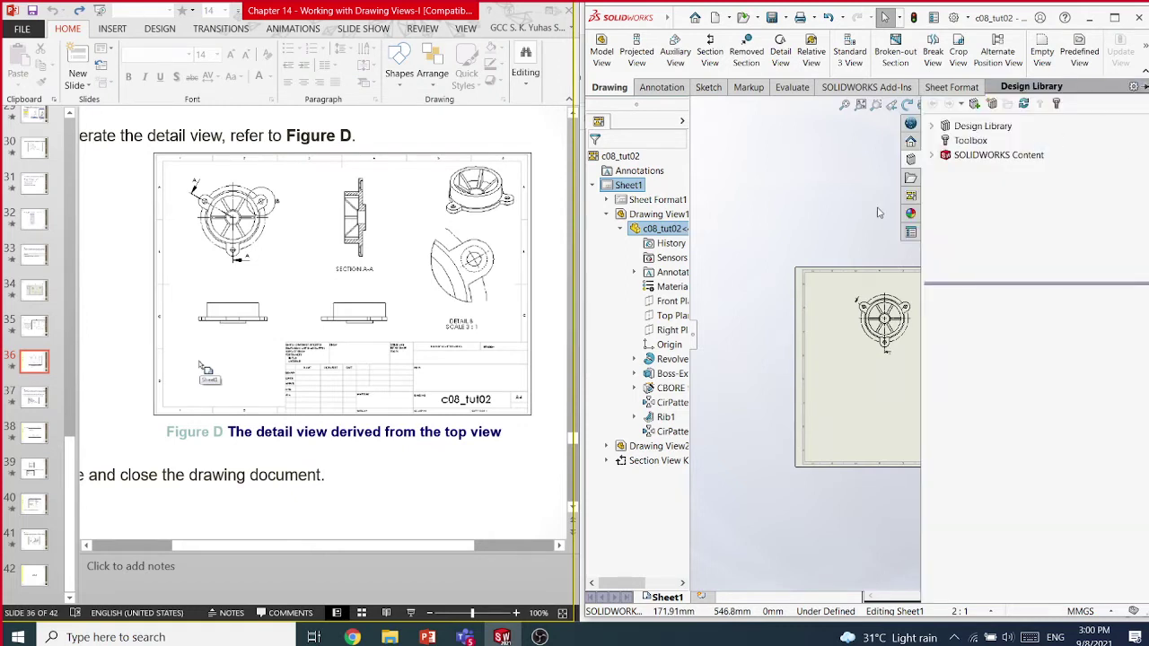
click(911, 196)
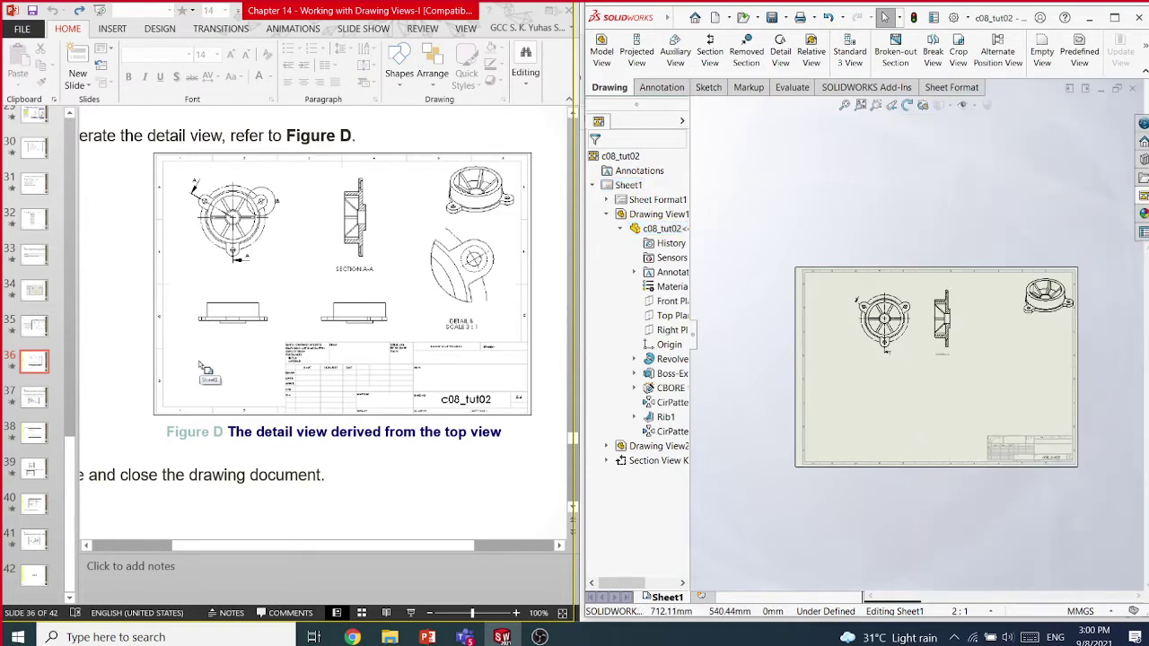
click(1143, 196)
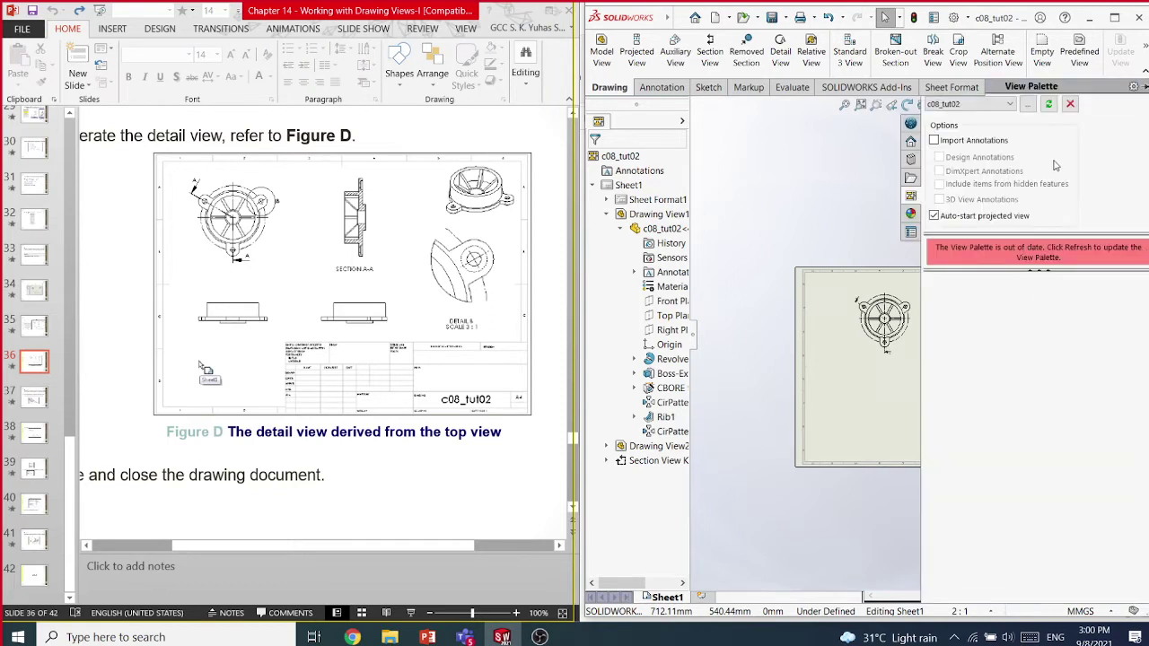
click(1047, 105)
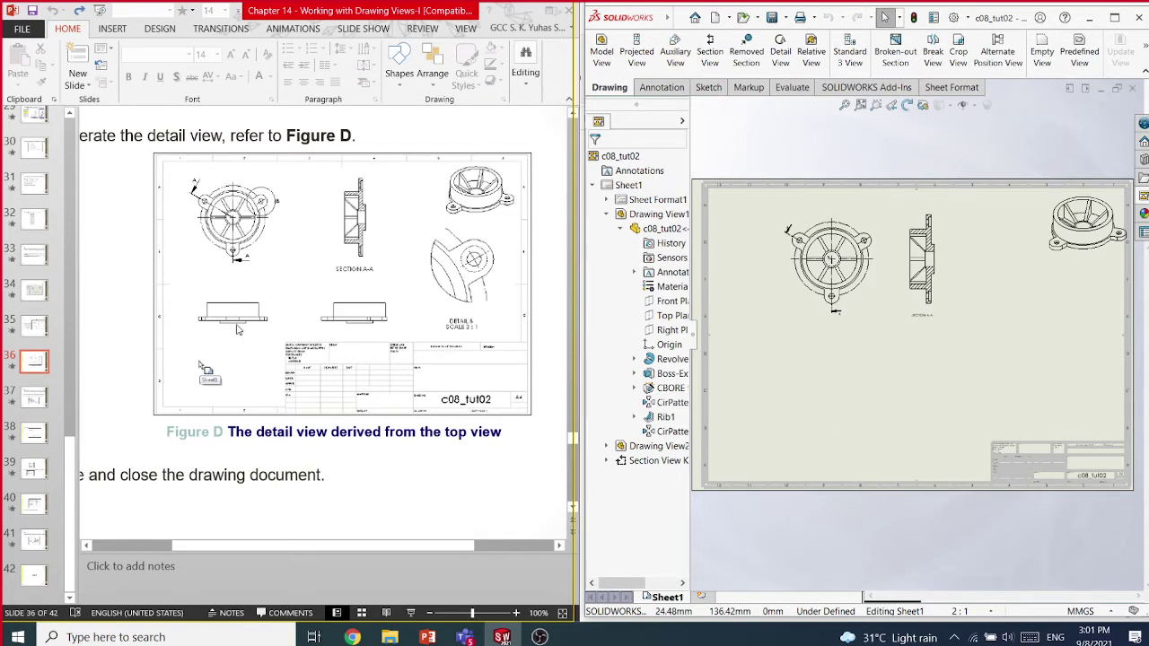
Project a view from the top view and place it at the lower right of the sheet
click(637, 55)
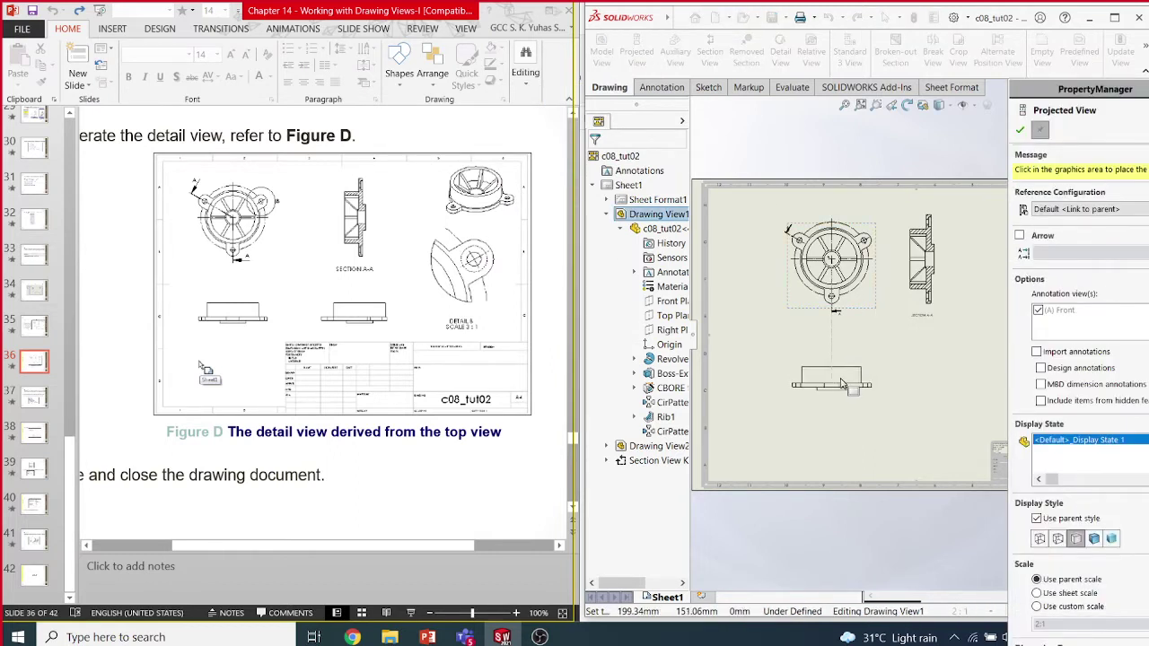
click(940, 381)
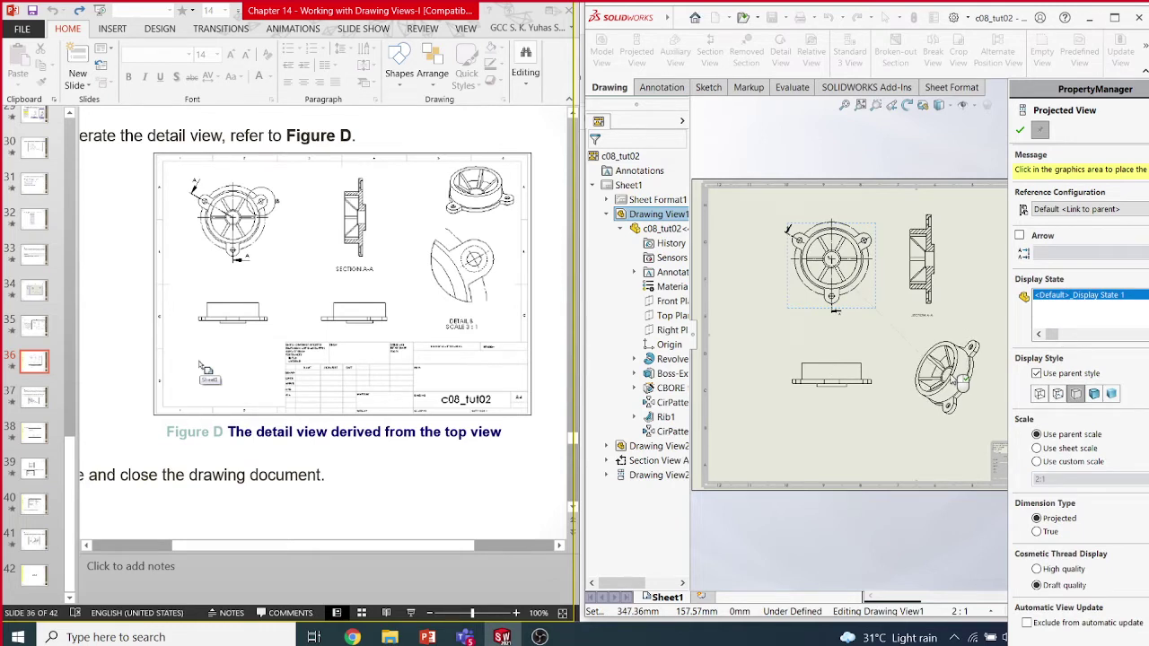
key(Escape)
click(950, 380)
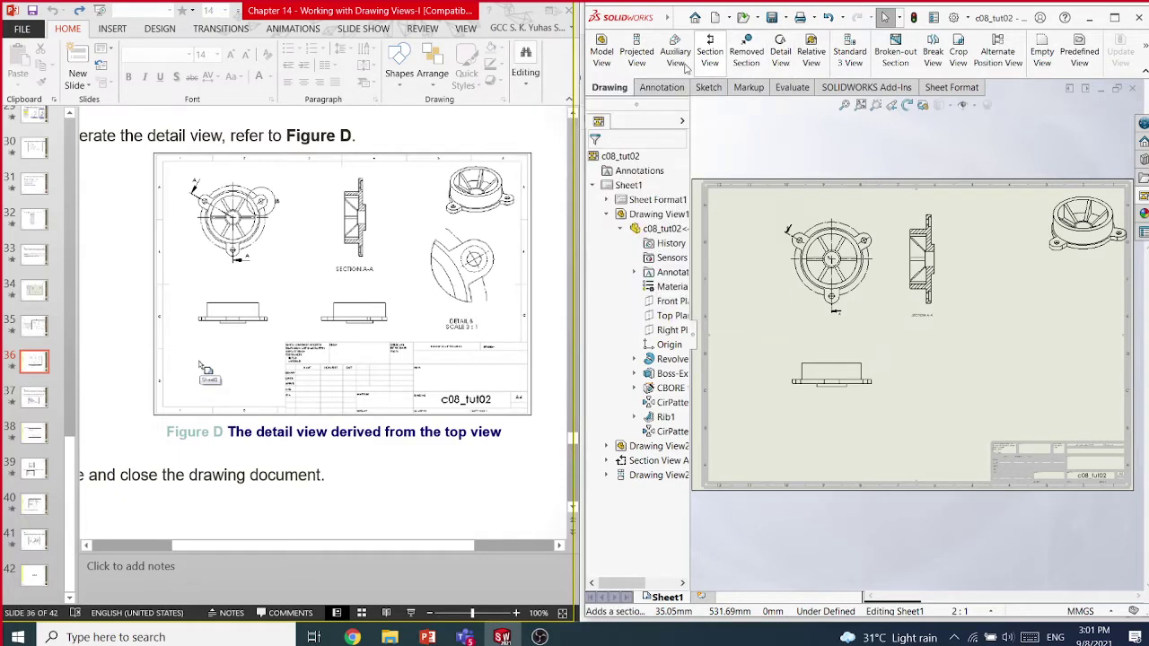
Project a view to the right of the lower front view and shift Section A-A slightly right
click(642, 61)
click(866, 382)
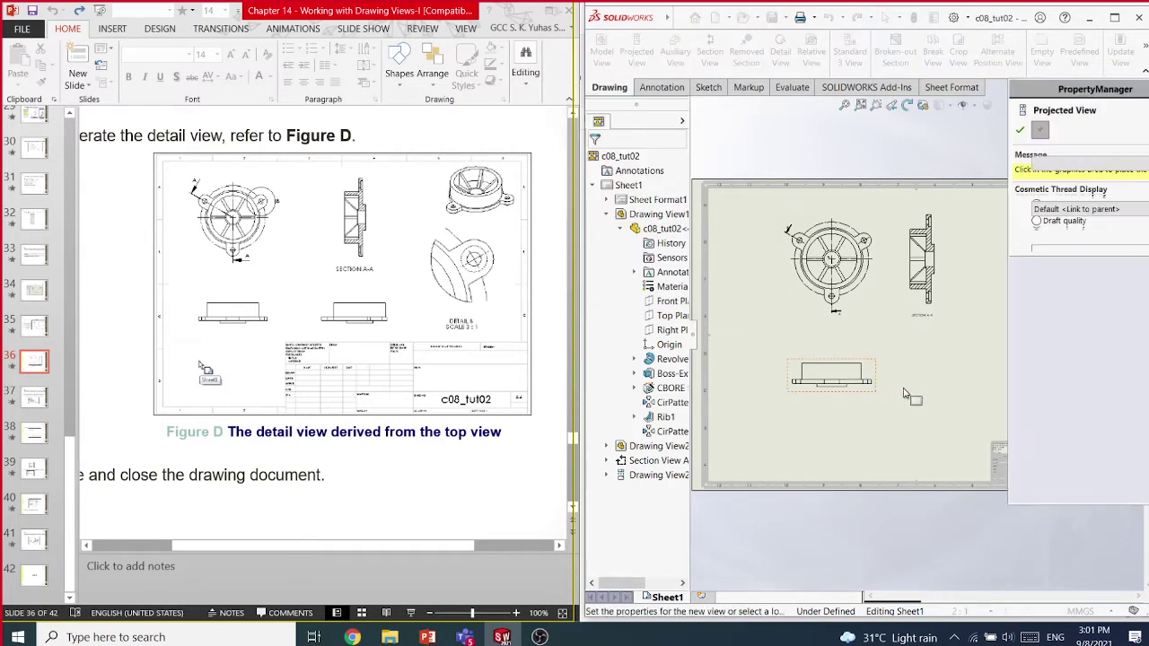
click(949, 391)
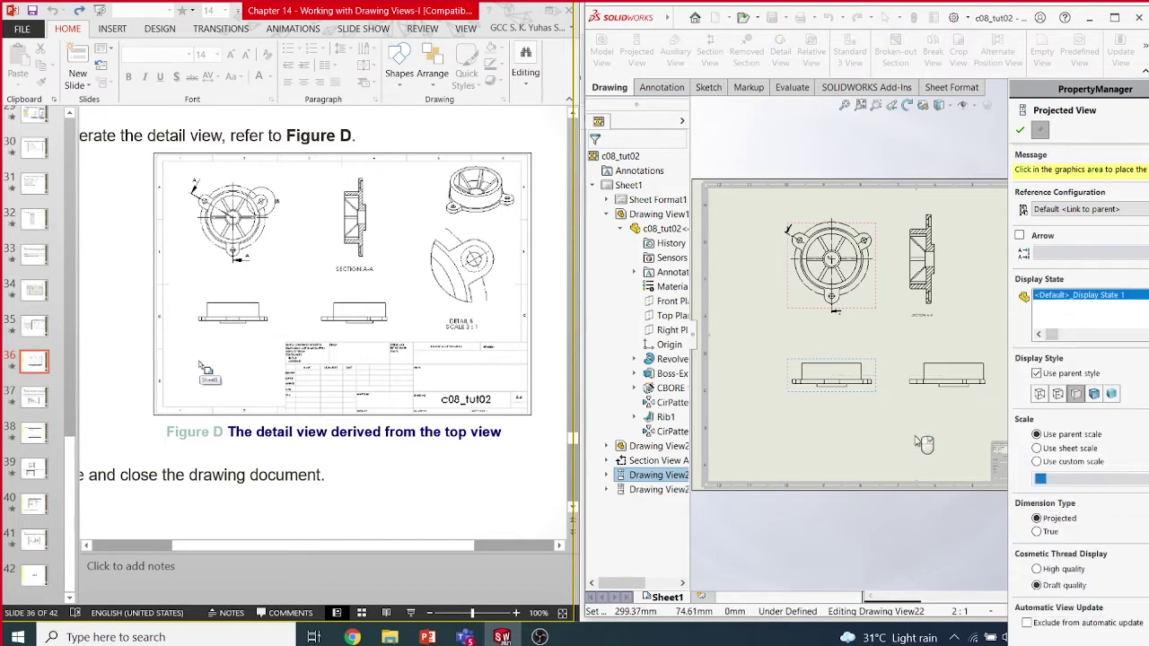
key(Escape)
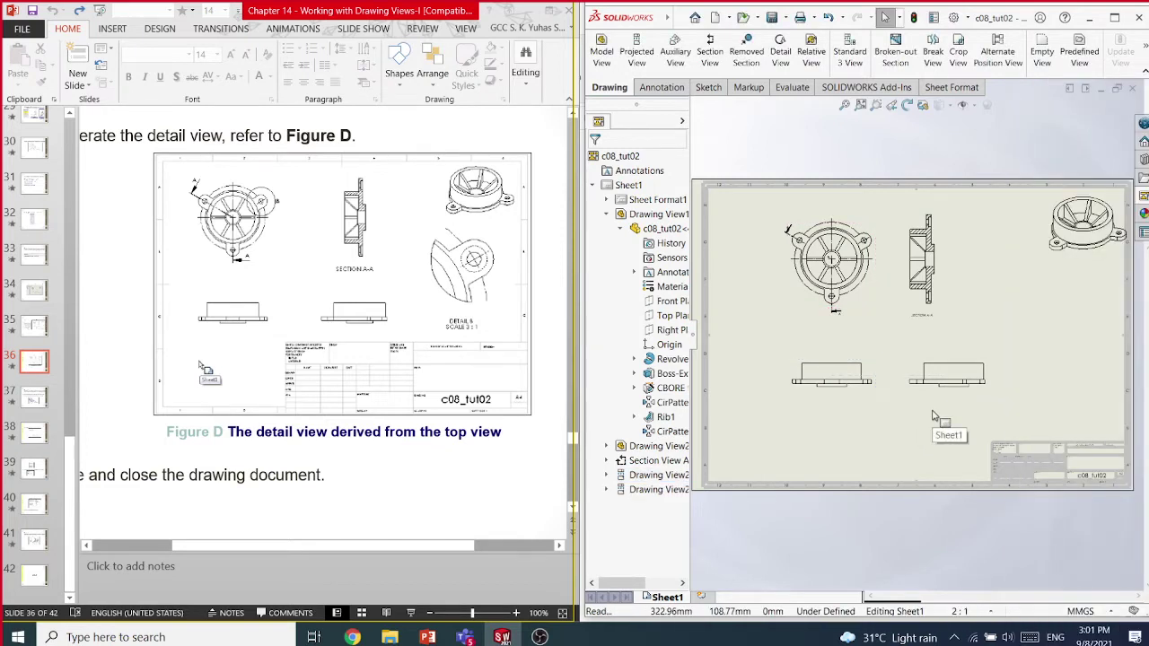
drag(948, 303, 973, 305)
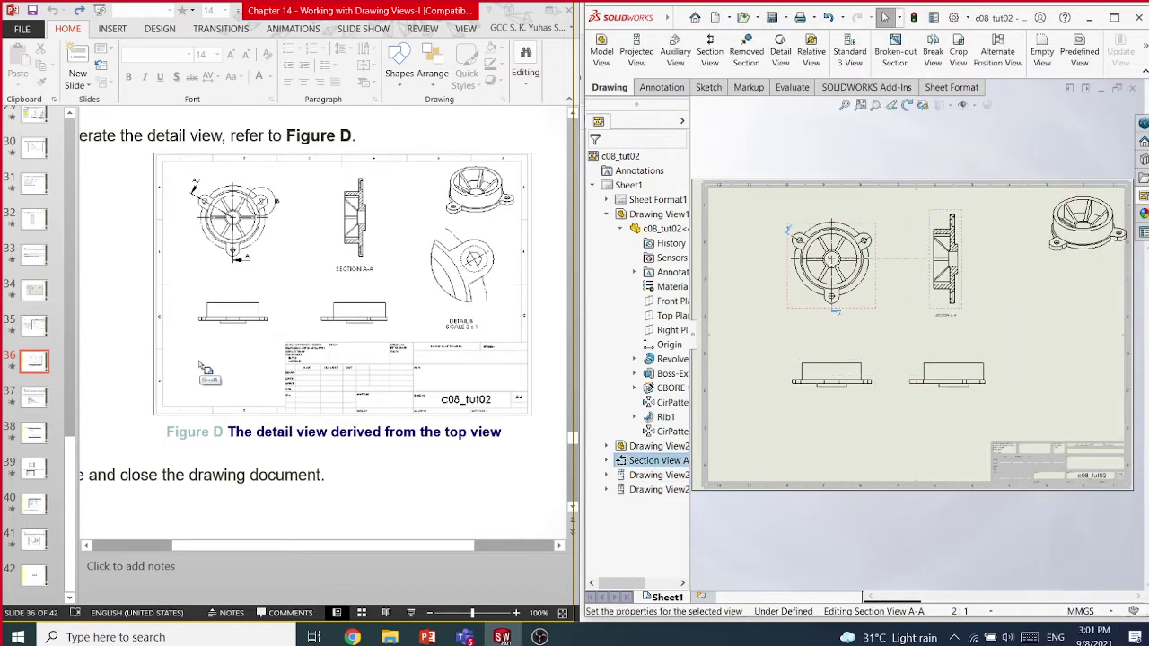
key(Escape)
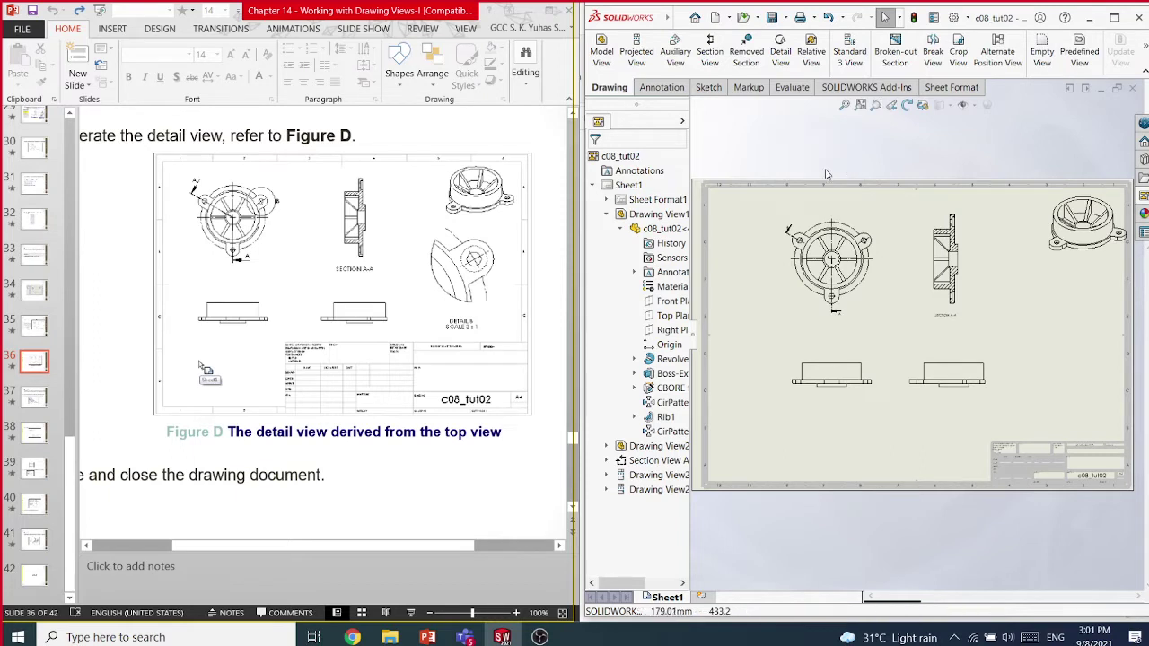
Draw a detail circle around the top view's side boss and label it B
click(781, 61)
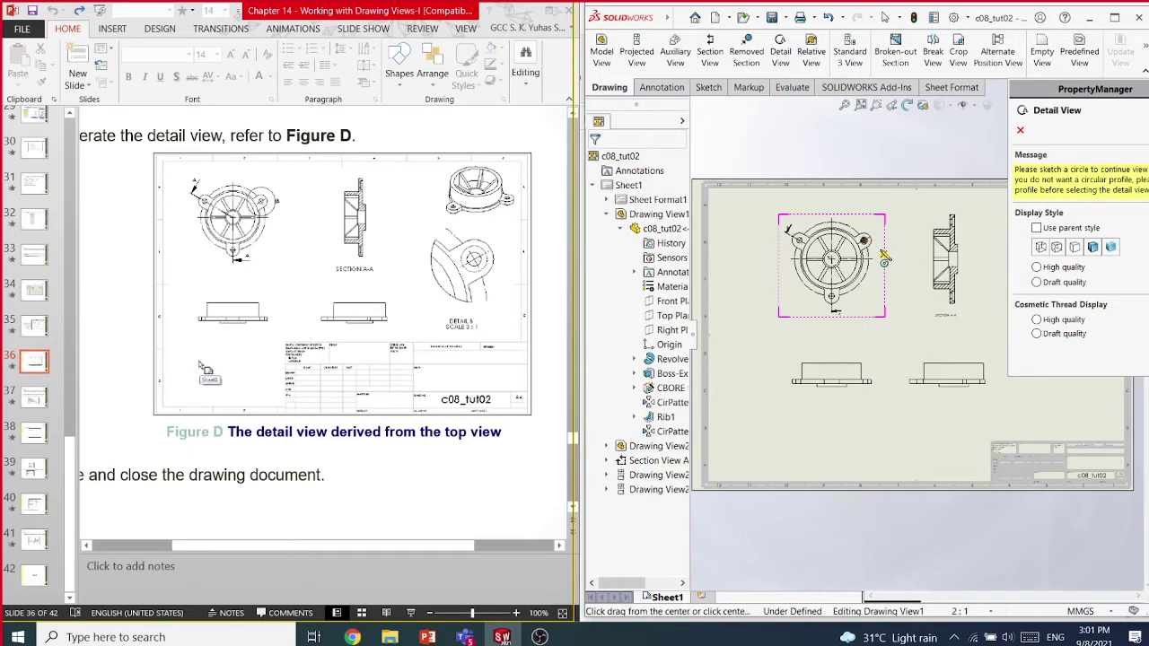
click(861, 240)
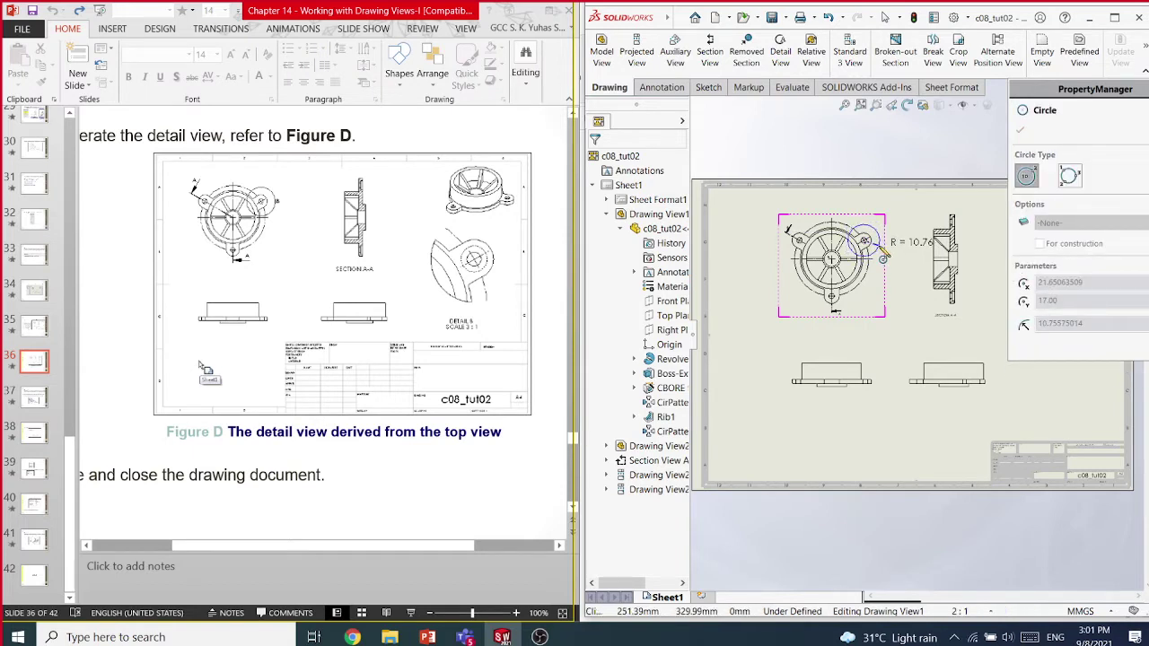
click(882, 255)
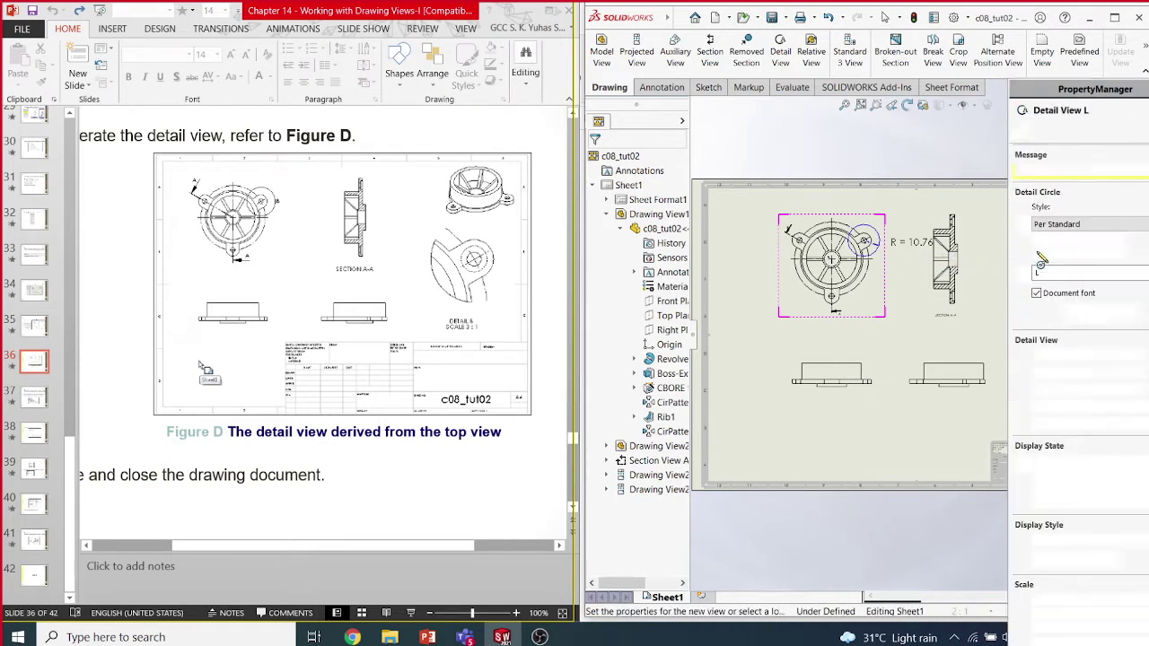
double_click(1035, 273)
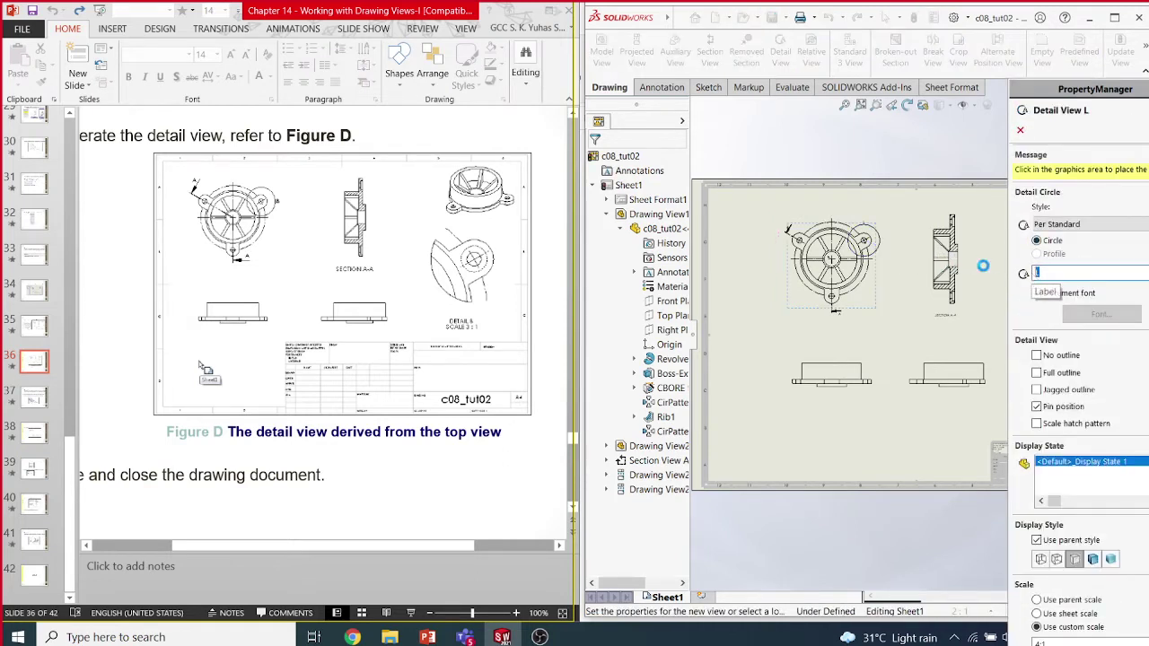
text(B)
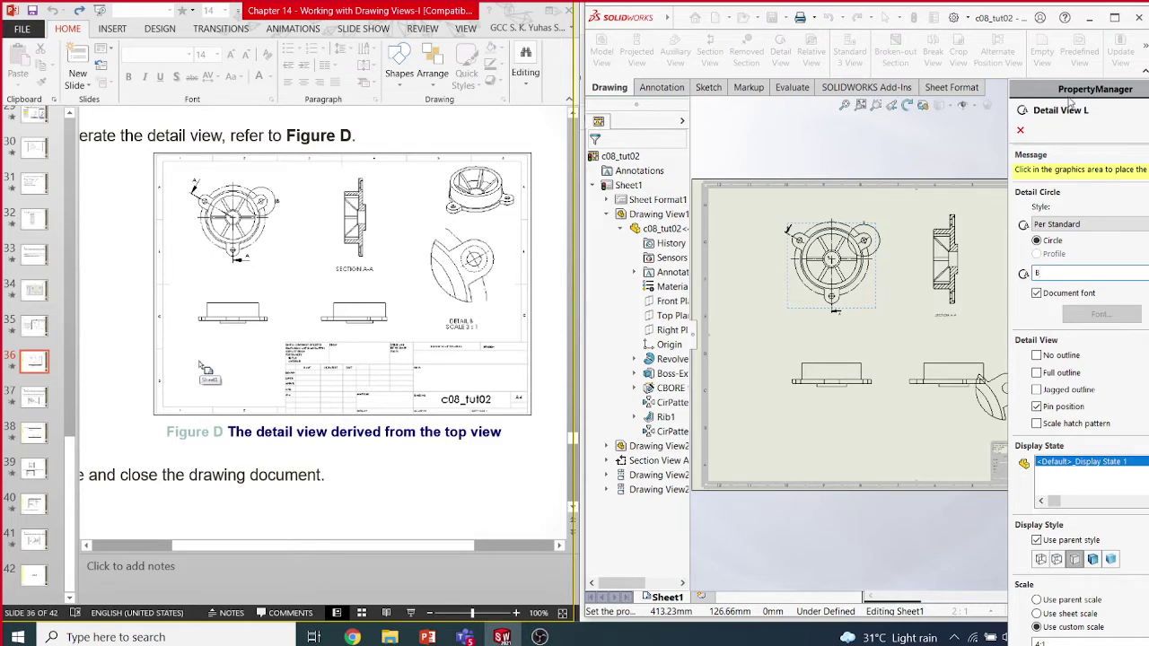
Give detail view B a custom 6:1 scale and place it on the sheet's right
drag(1070, 101, 548, 83)
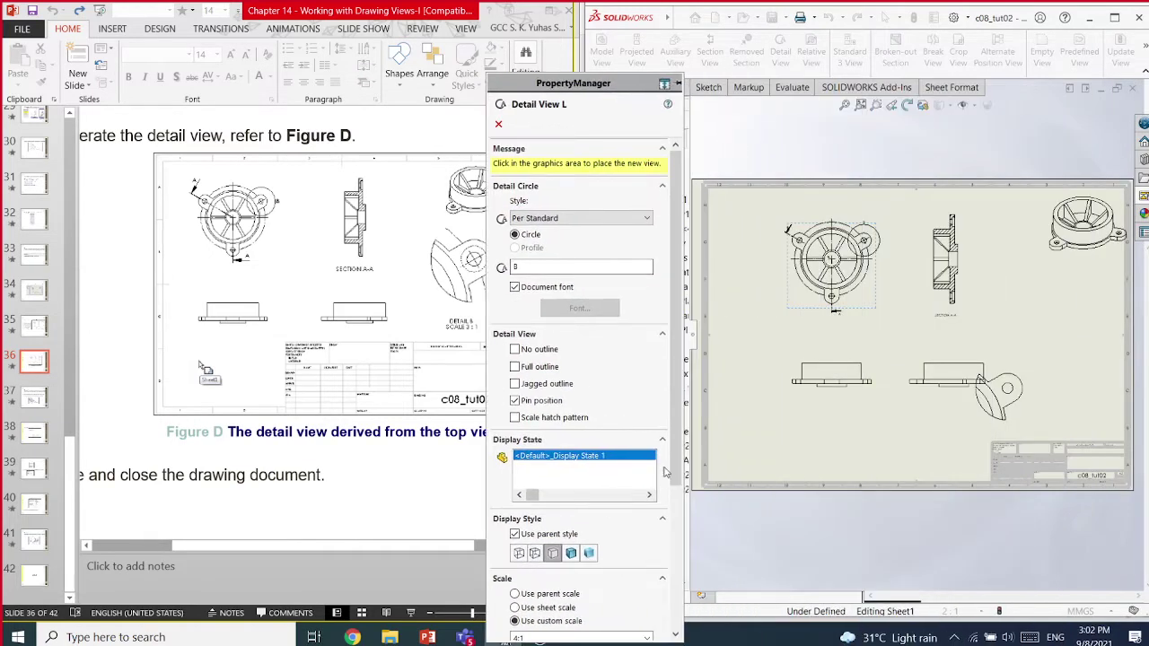
scroll(666, 473, down, 5)
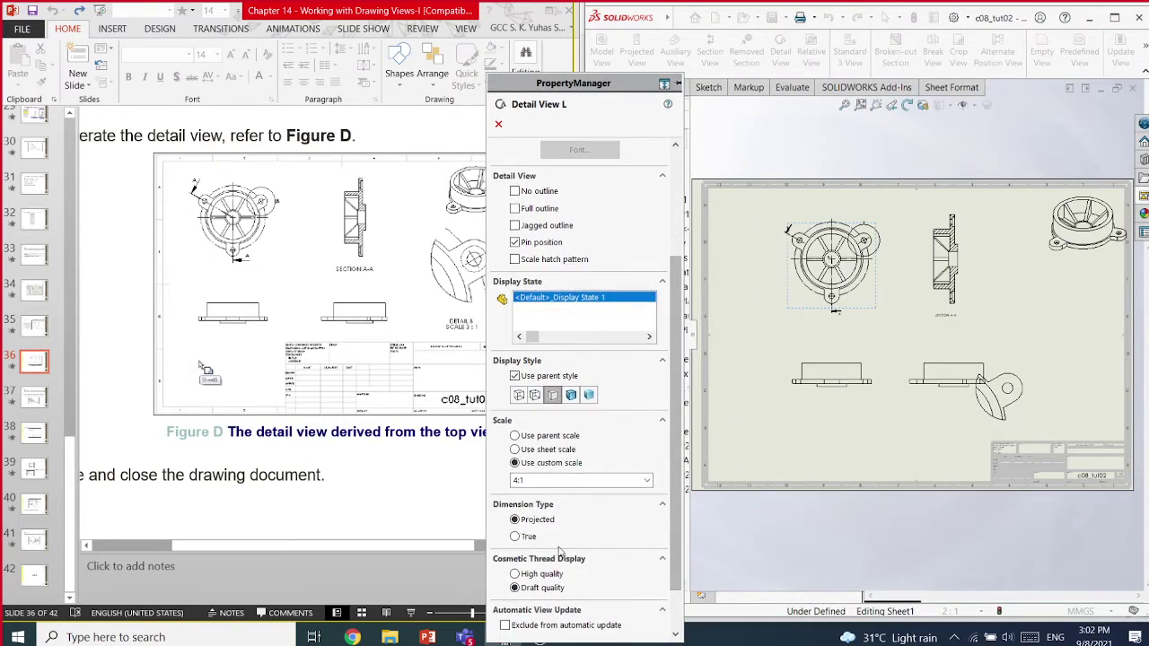
click(647, 481)
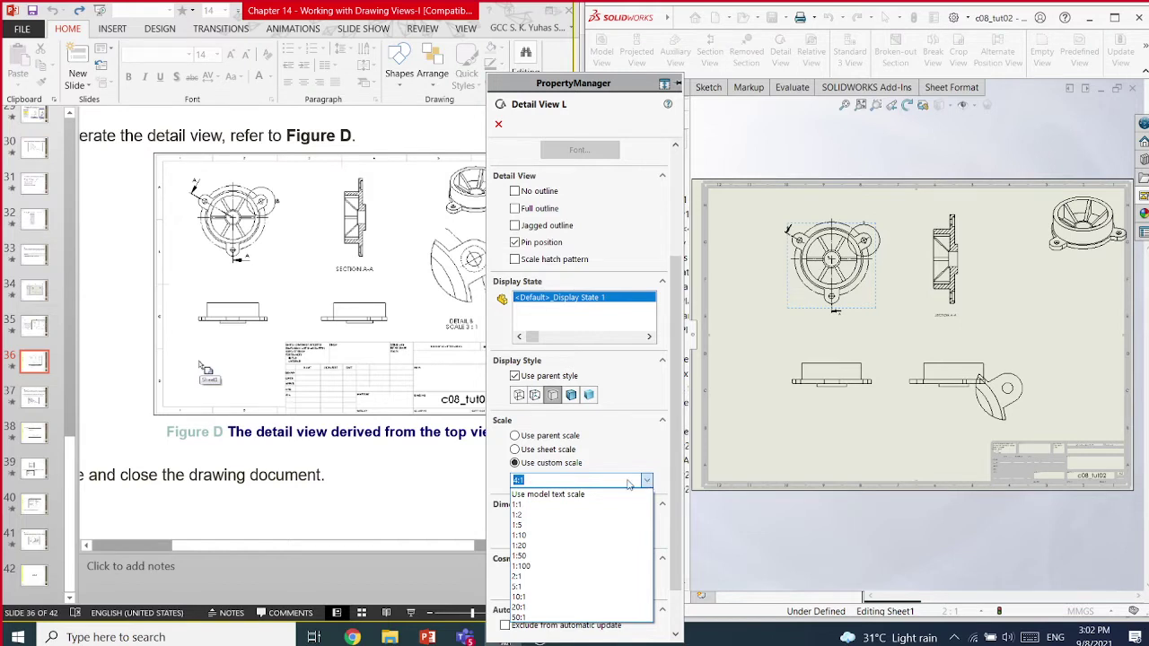
click(512, 483)
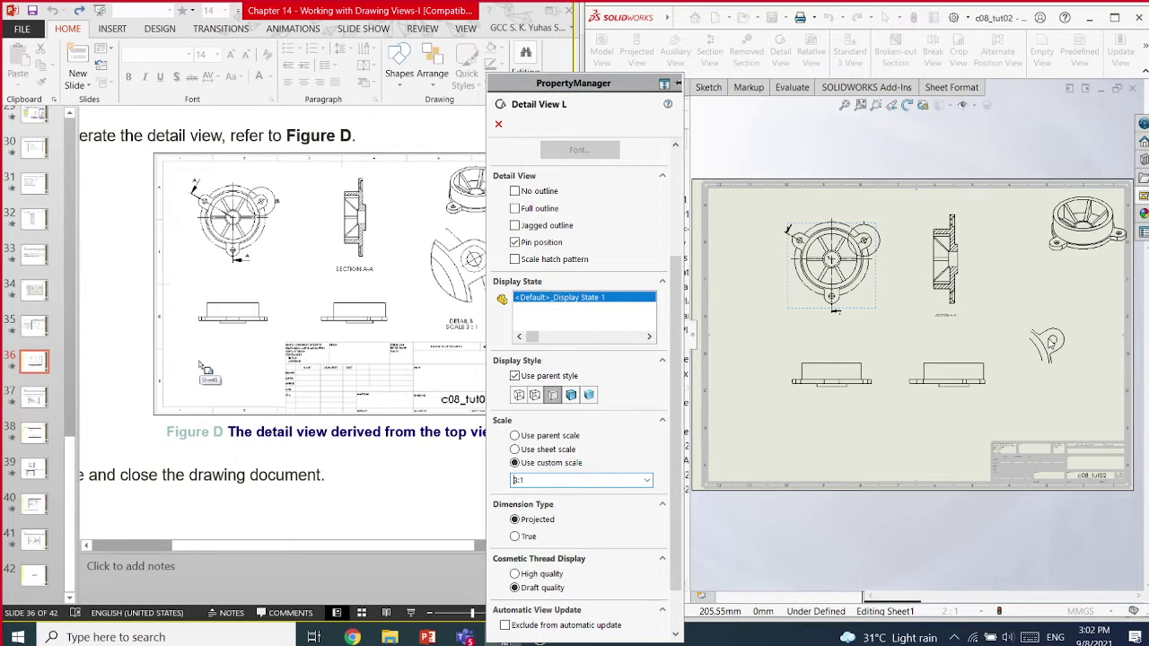
click(648, 481)
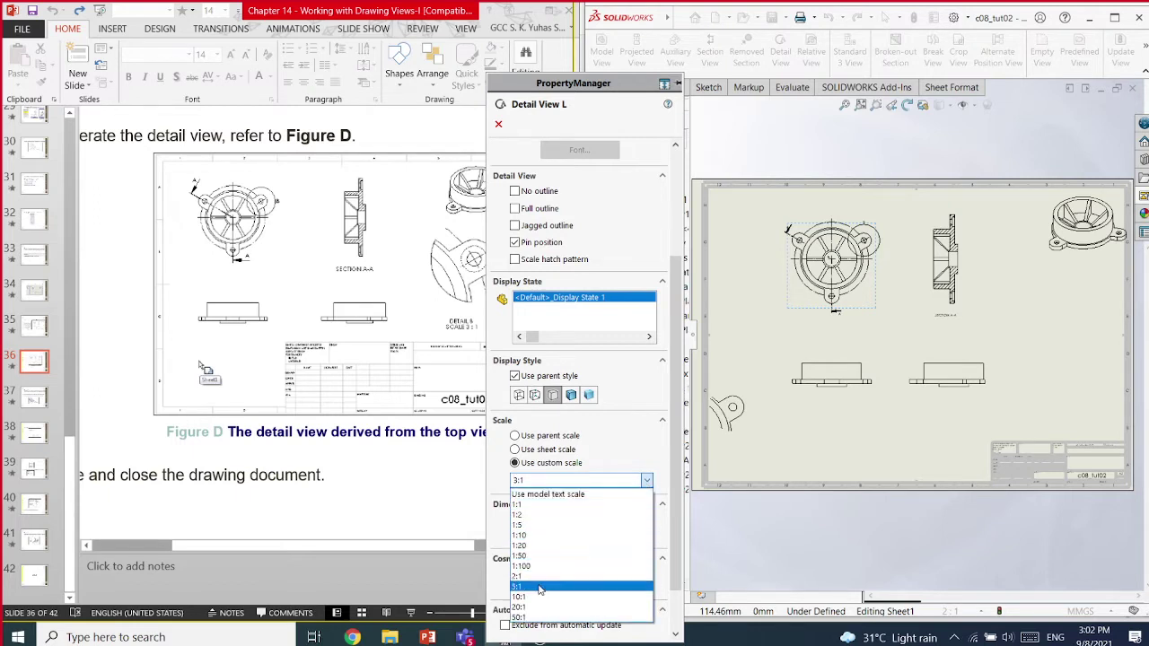
click(538, 587)
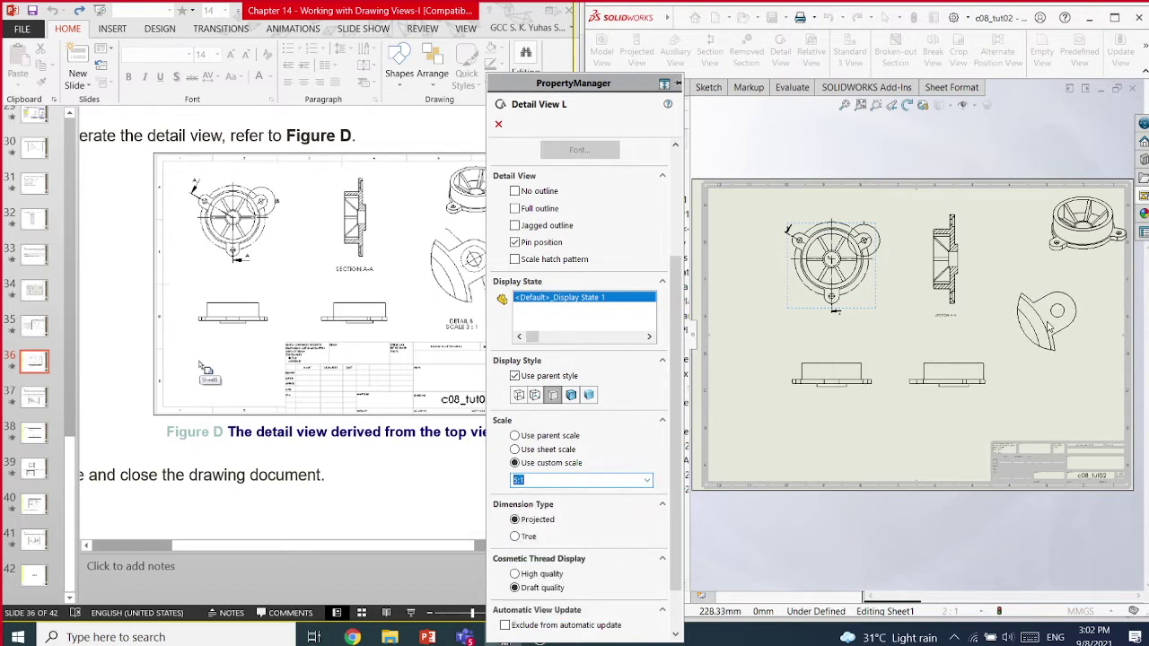
click(647, 482)
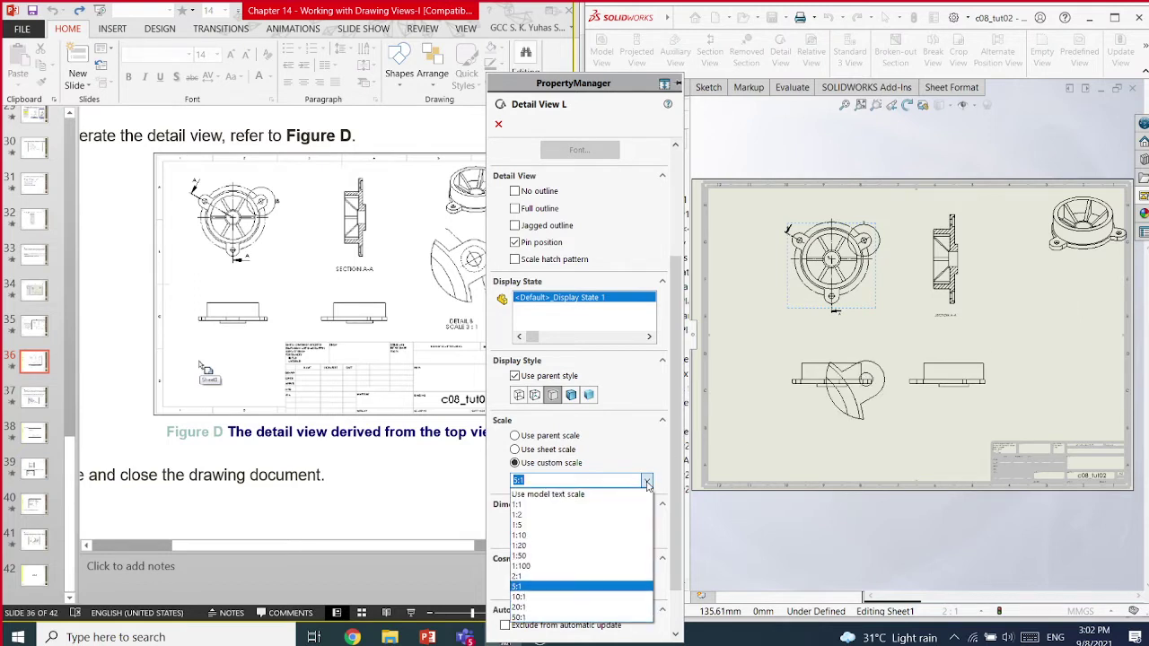
click(517, 482)
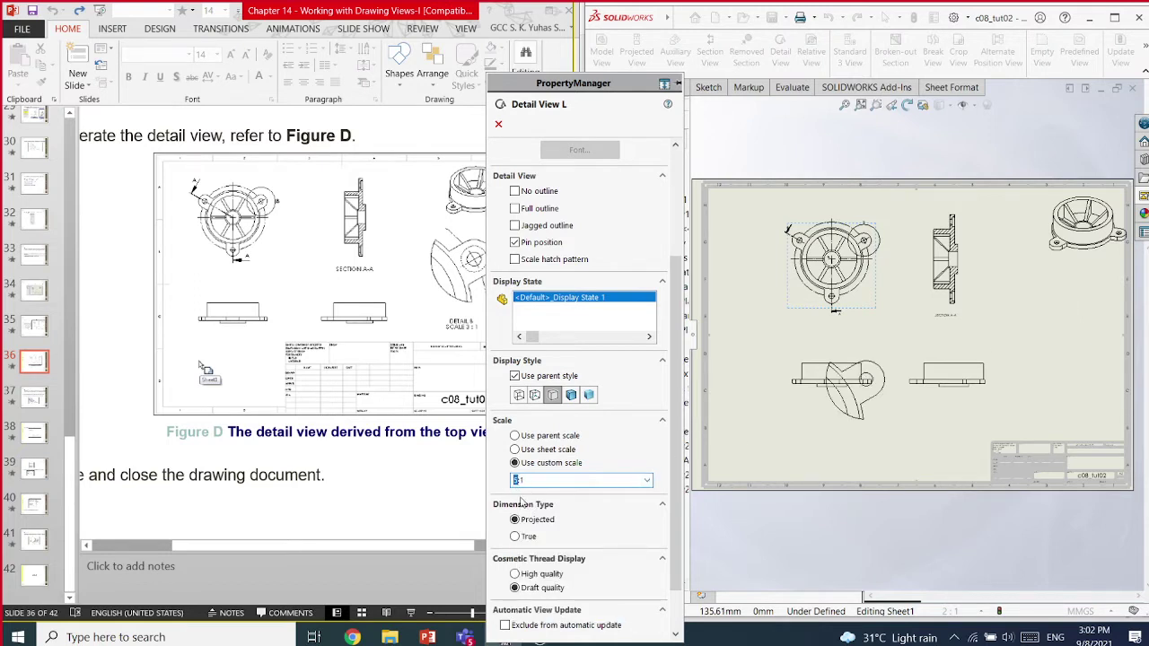
text(6)
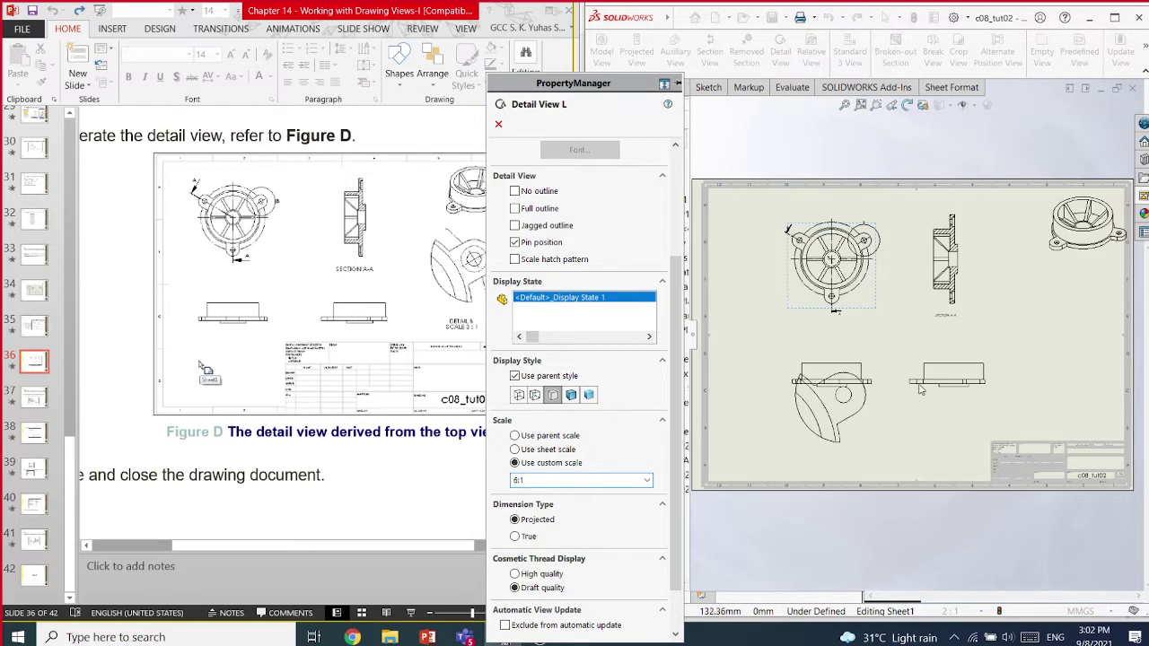
click(1055, 331)
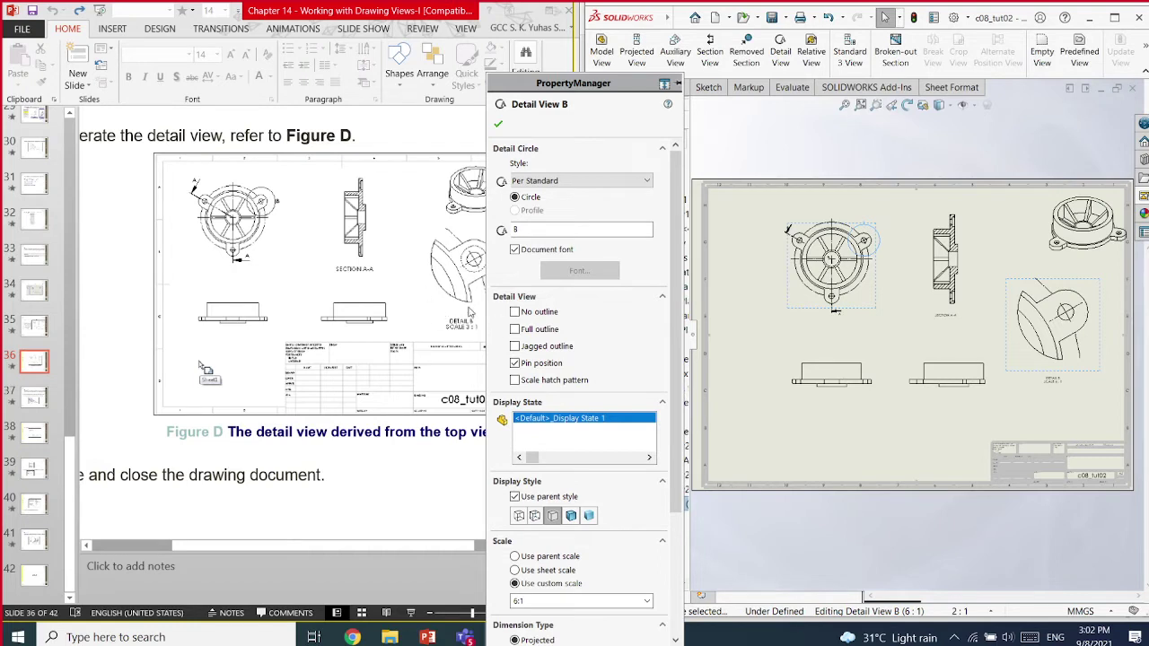
click(498, 125)
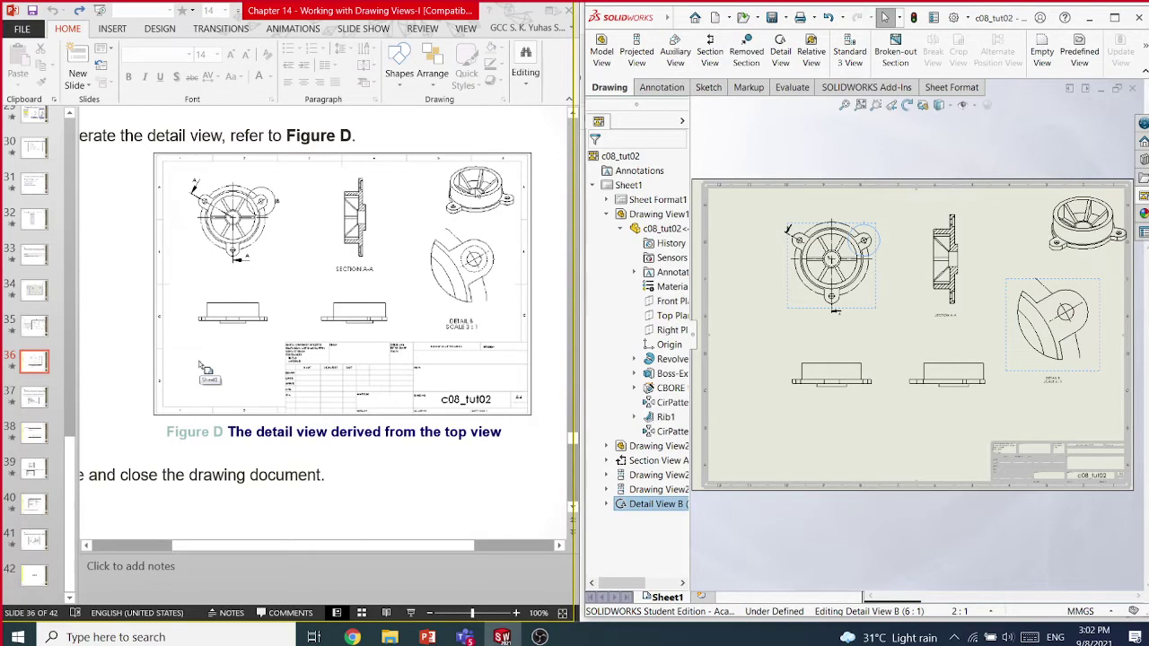
click(405, 126)
scroll(406, 126, up, 3)
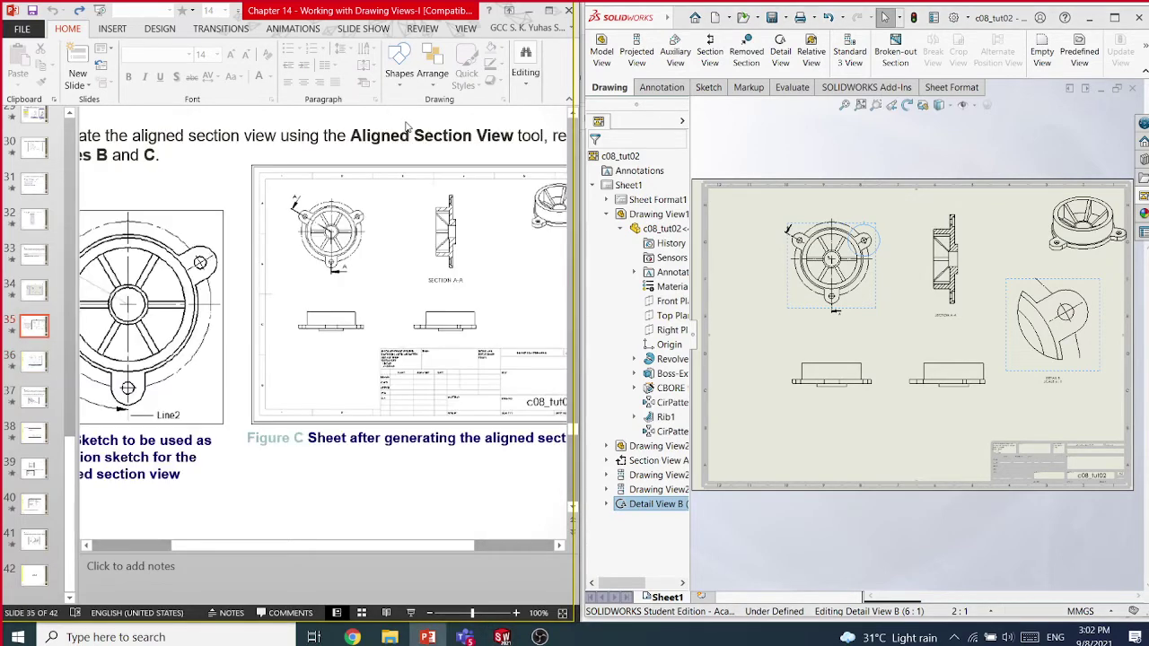
click(431, 613)
click(431, 613)
click(432, 613)
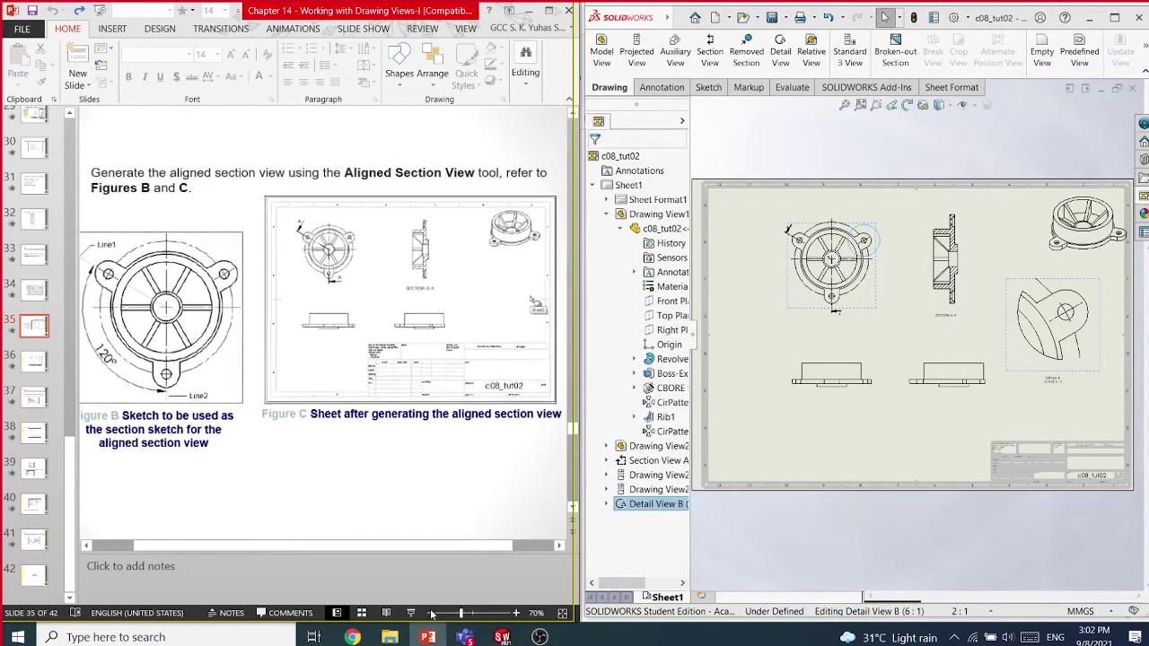
scroll(352, 123, up, 2)
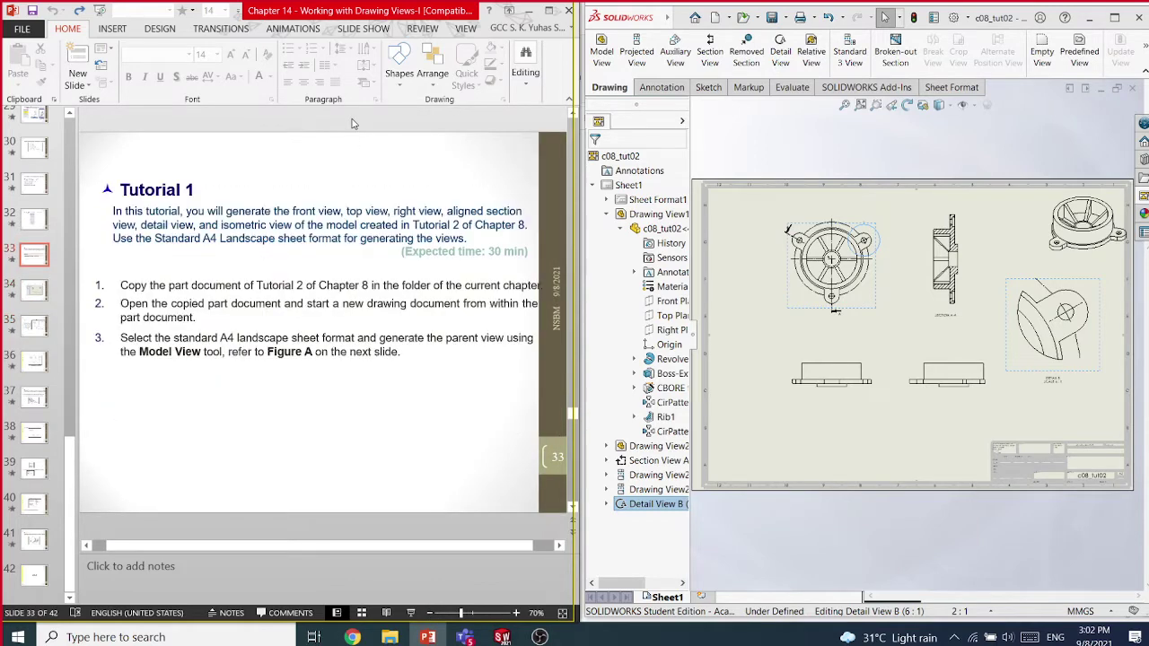
double_click(209, 238)
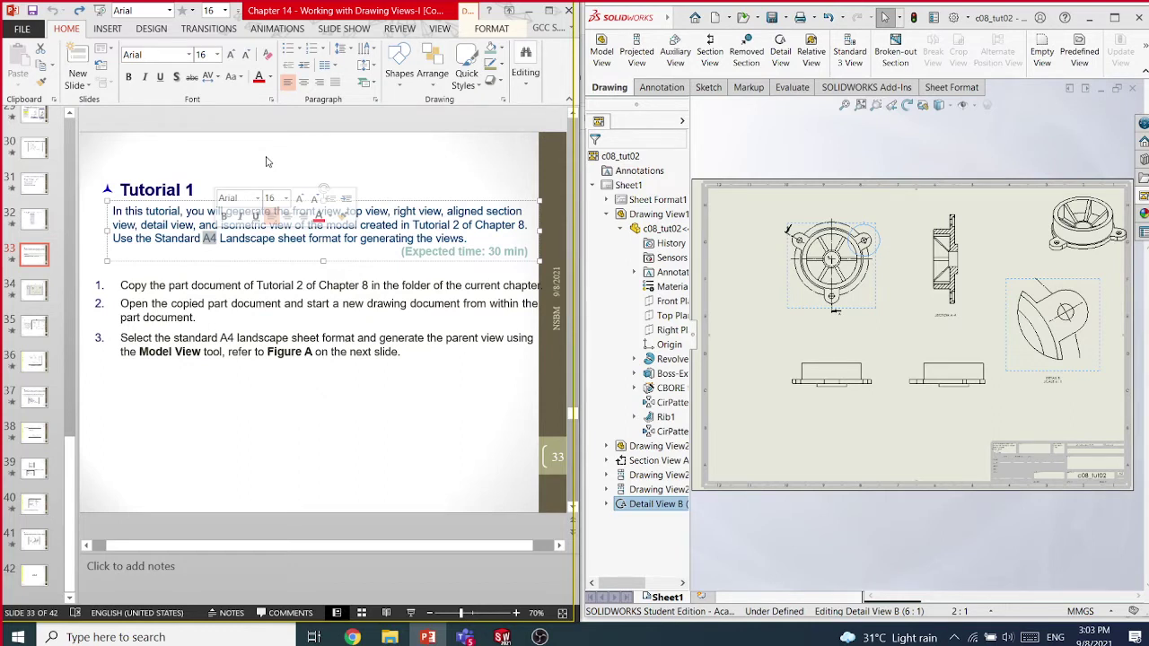
click(446, 137)
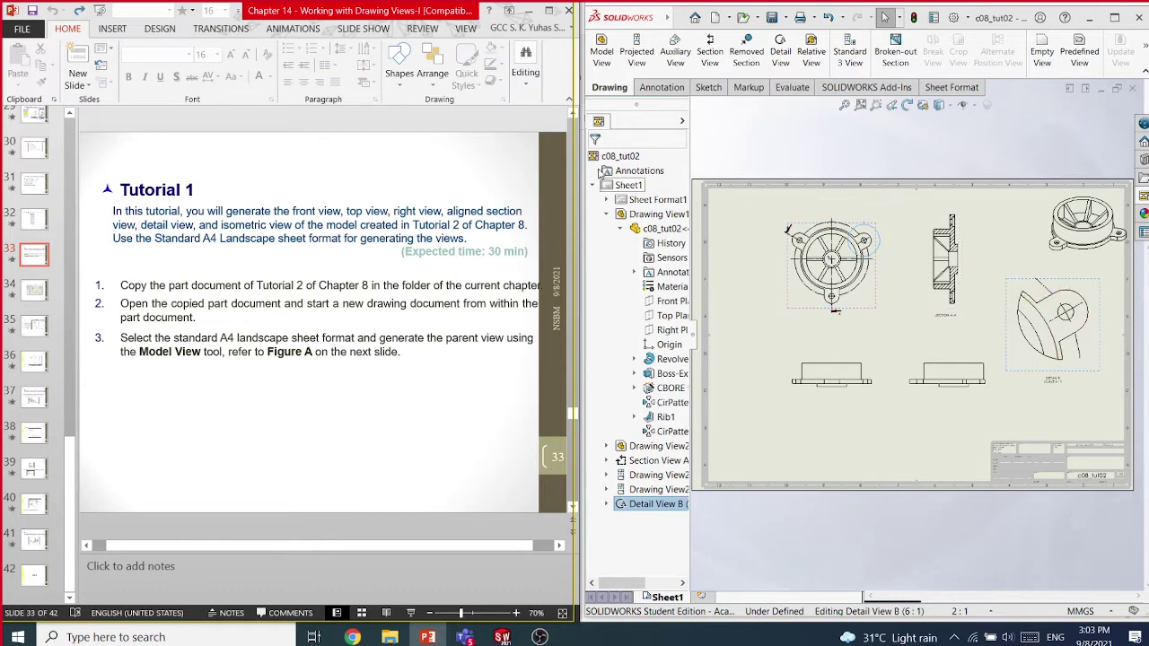
scroll(478, 118, down, 2)
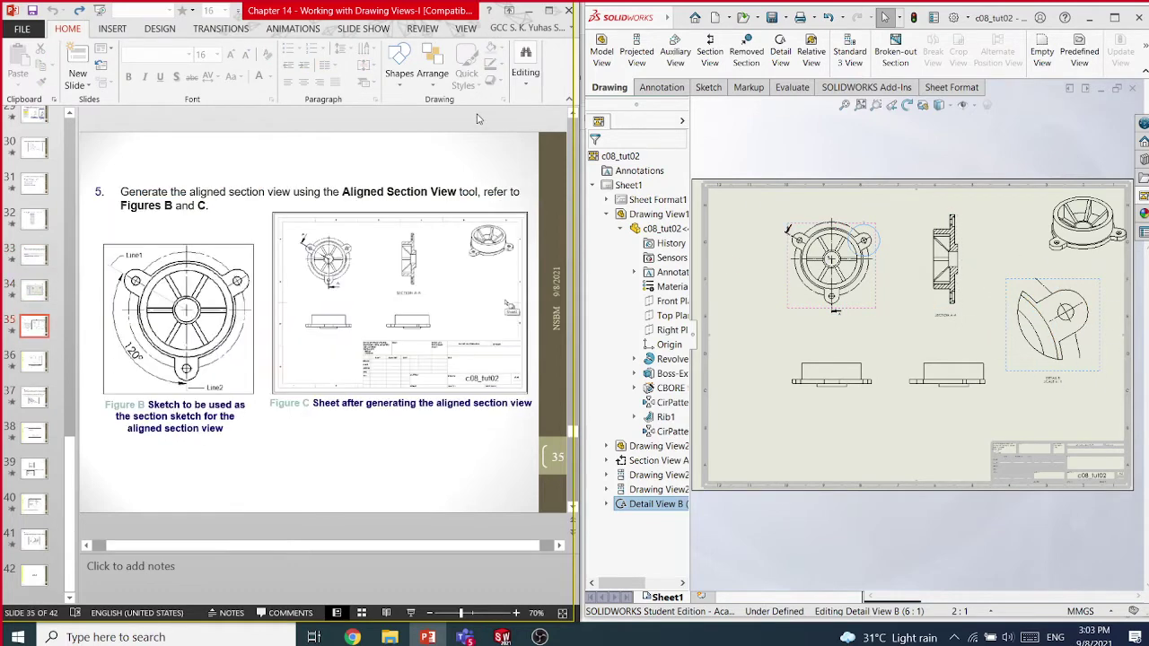
scroll(477, 119, down, 1)
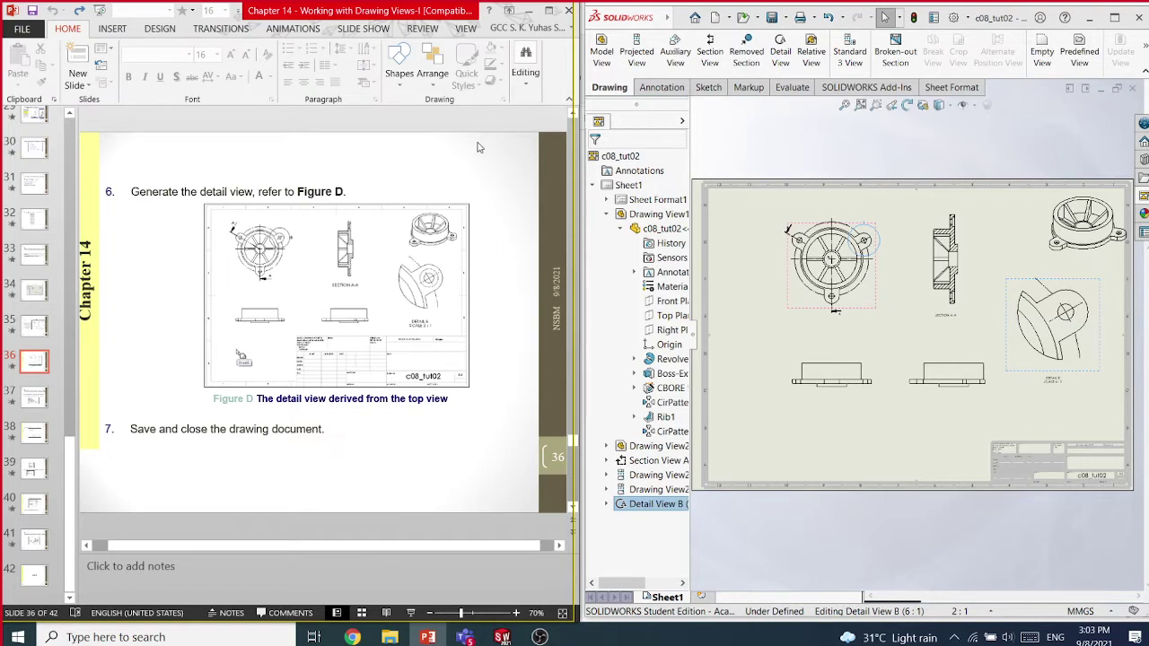
Save the drawing with its modified components as 08.09.2021 in the c14_tut01 folder
click(772, 18)
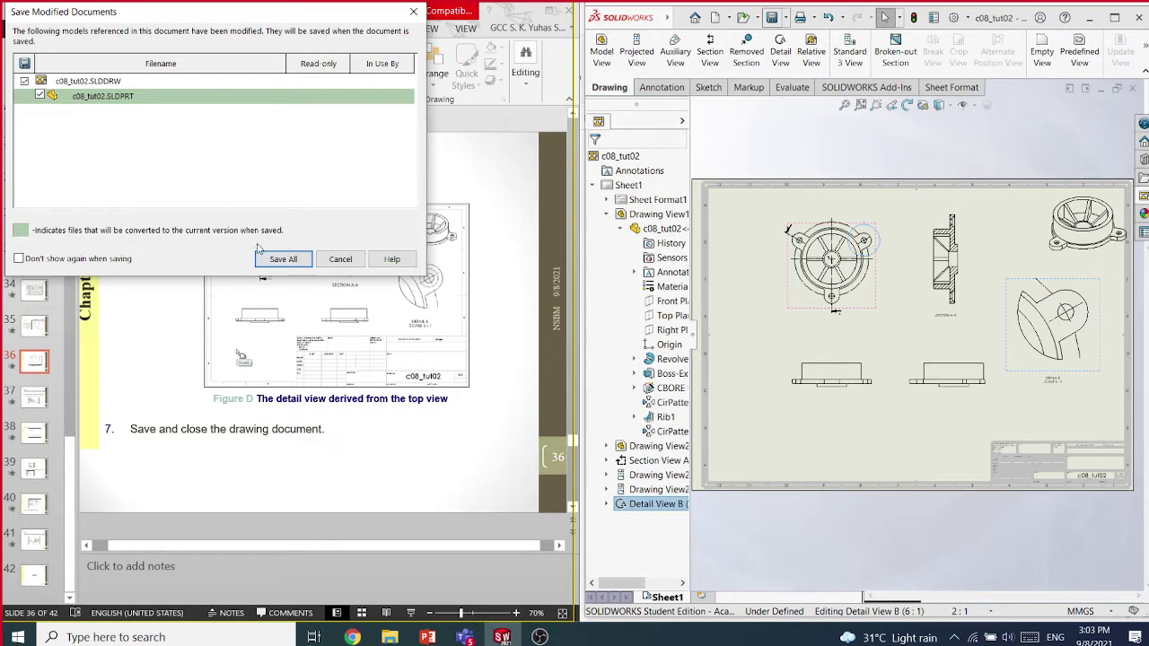
click(283, 259)
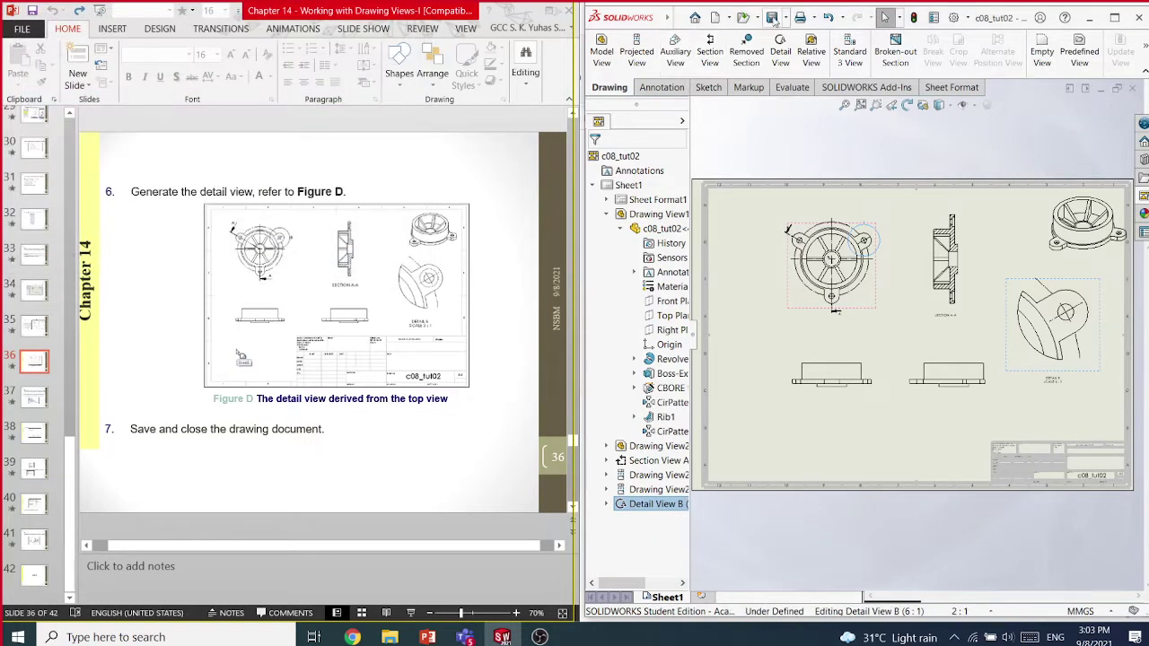
click(787, 20)
click(796, 54)
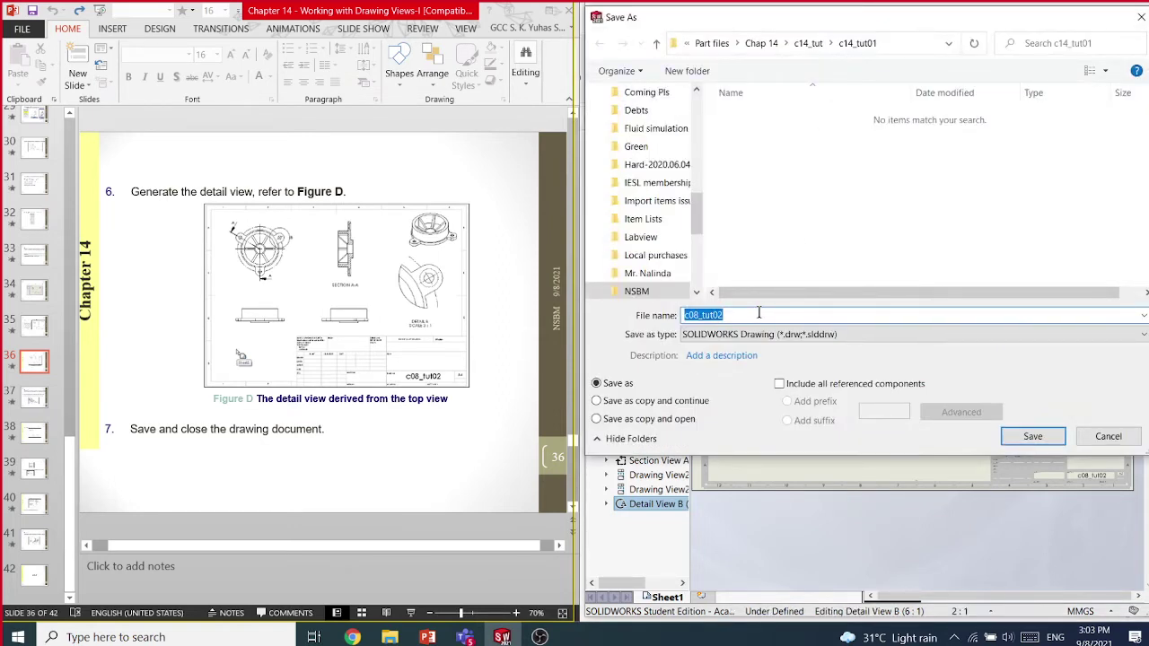
text(08.09.2021)
key(Return)
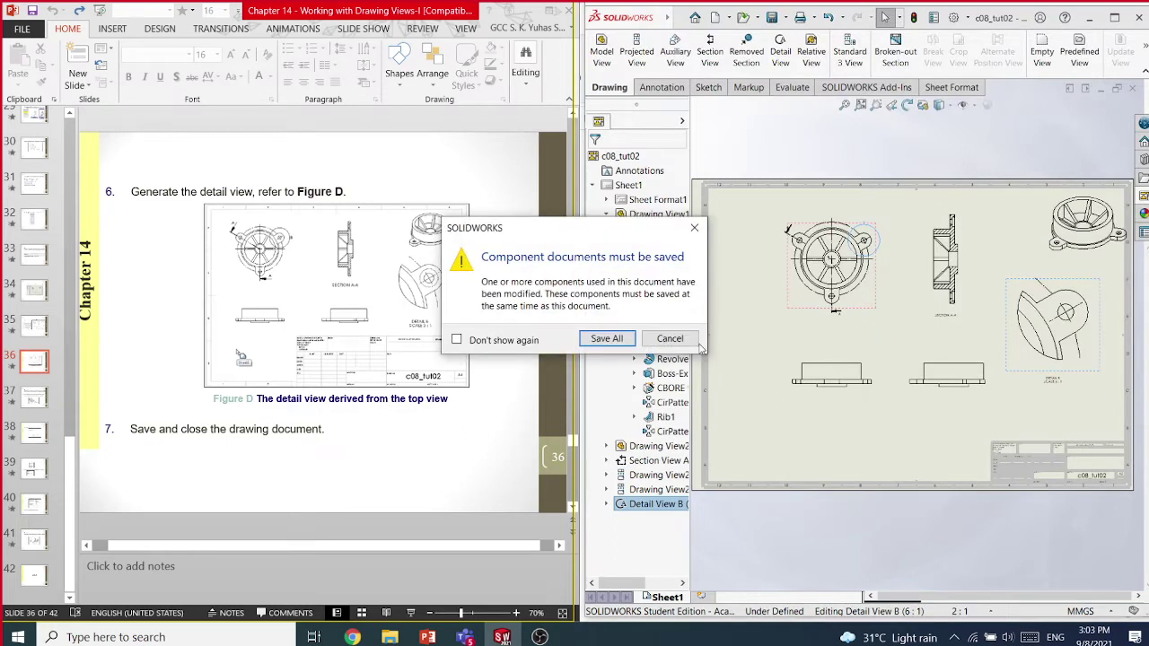
click(606, 338)
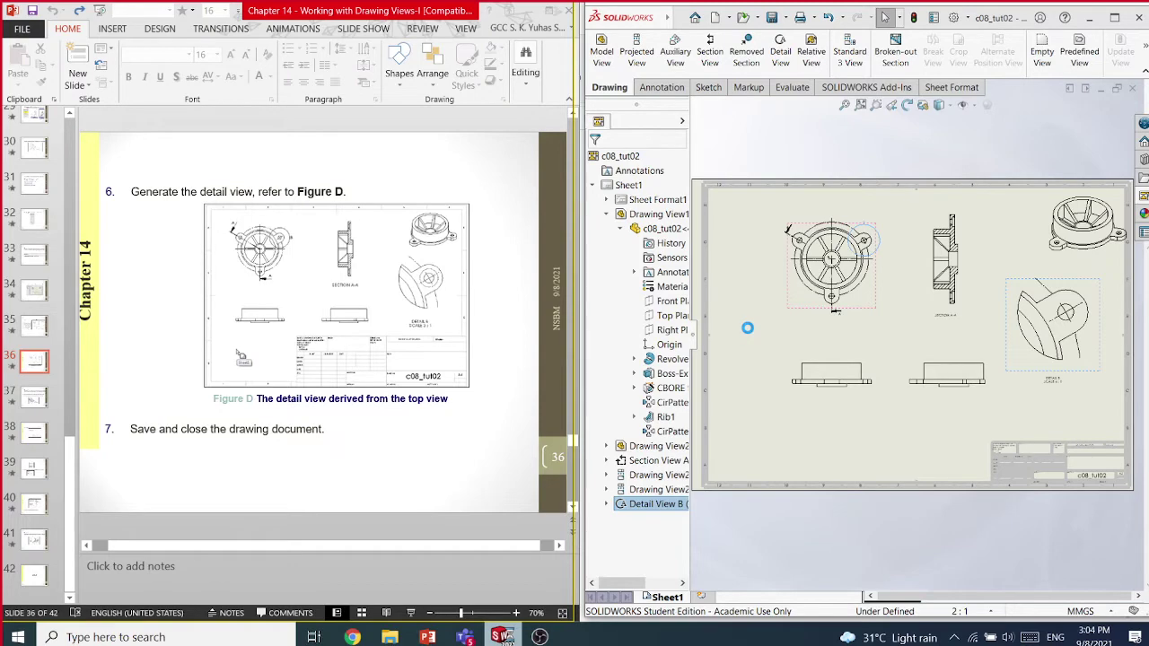
mouse_move(464, 634)
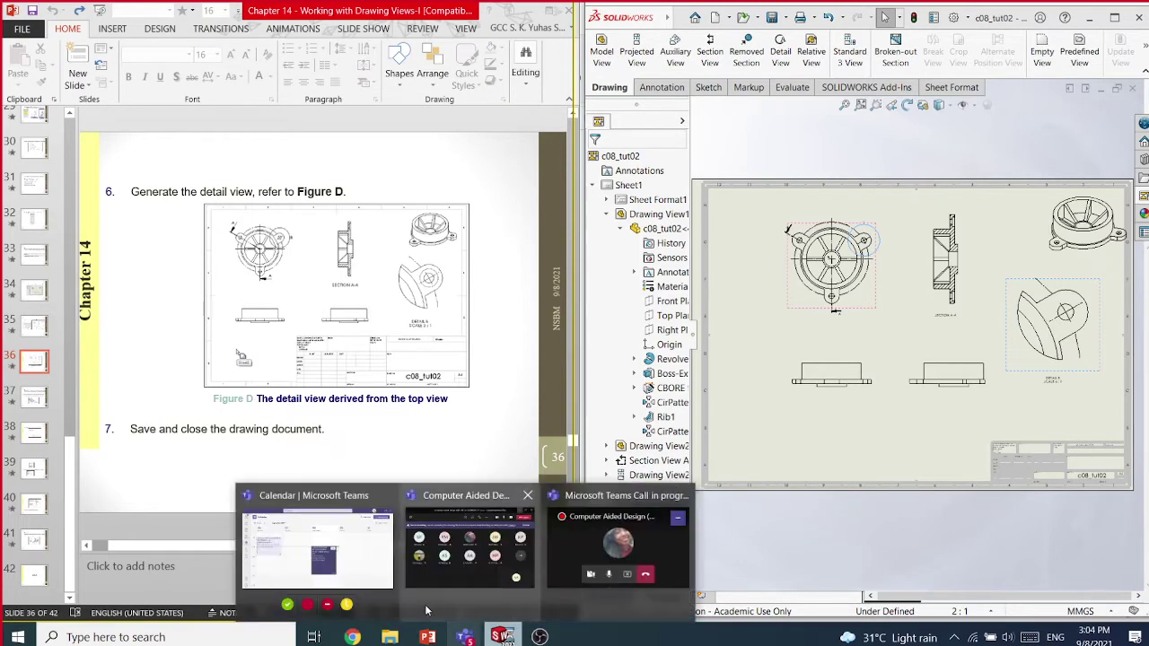
click(351, 554)
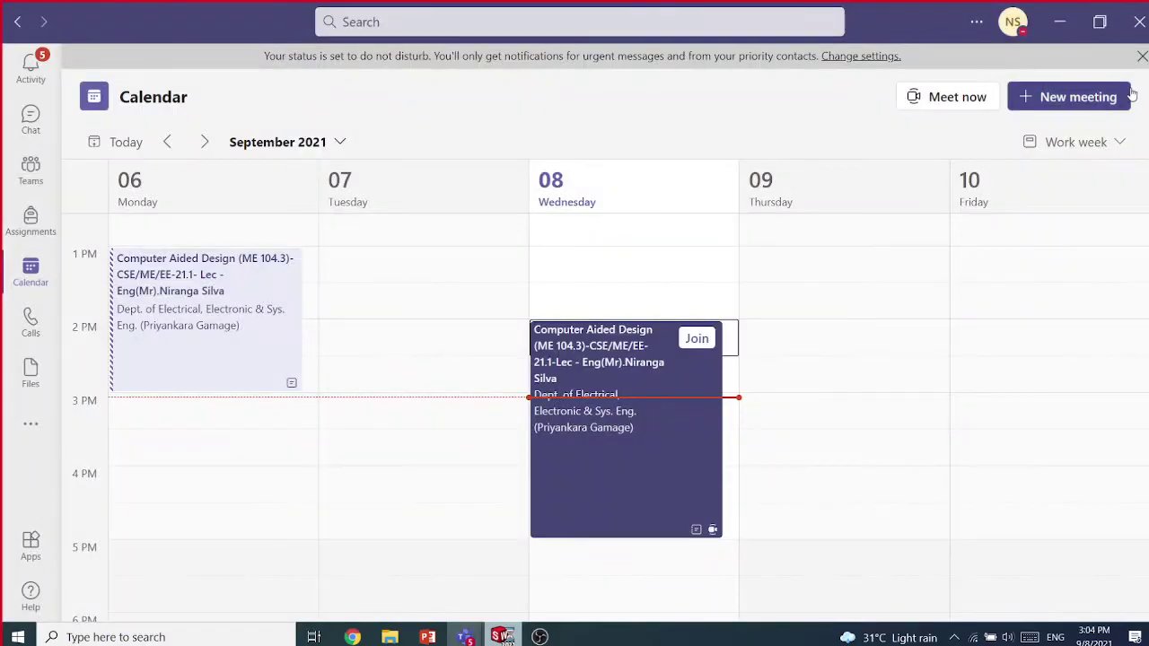
click(1138, 22)
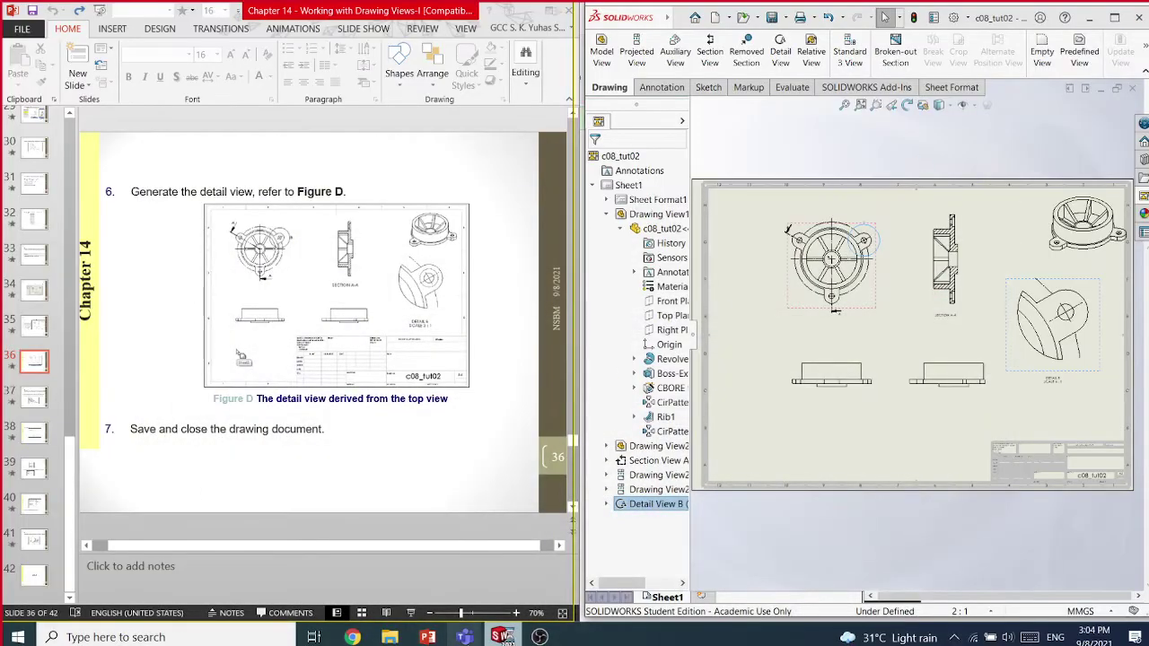
mouse_move(464, 637)
click(398, 571)
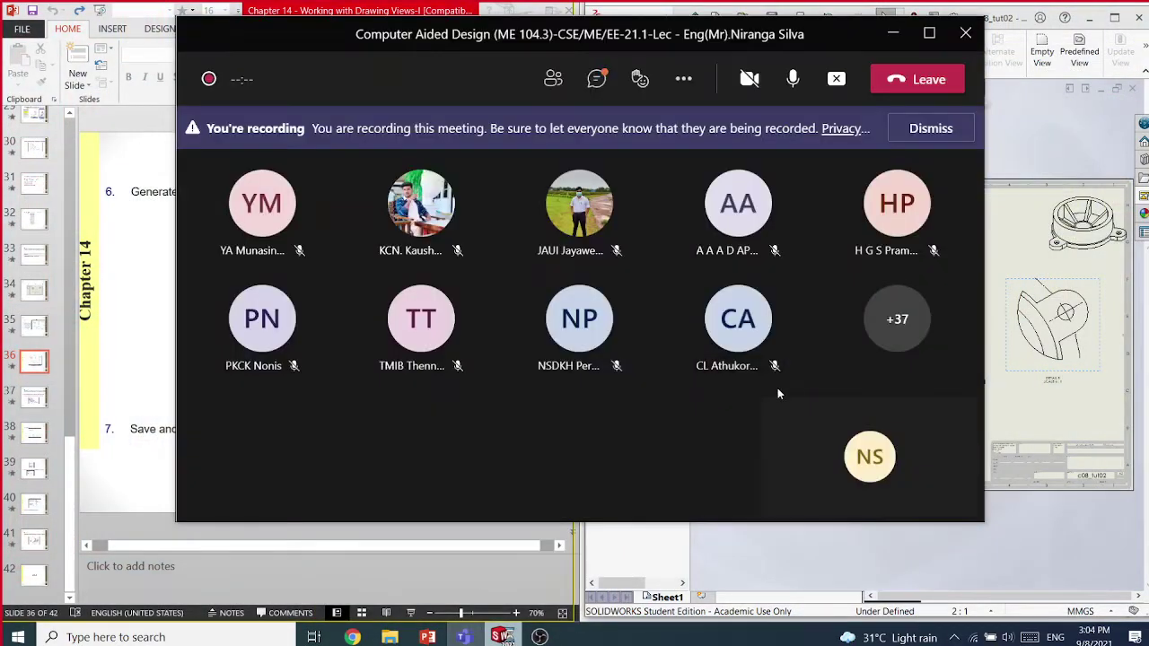
click(553, 79)
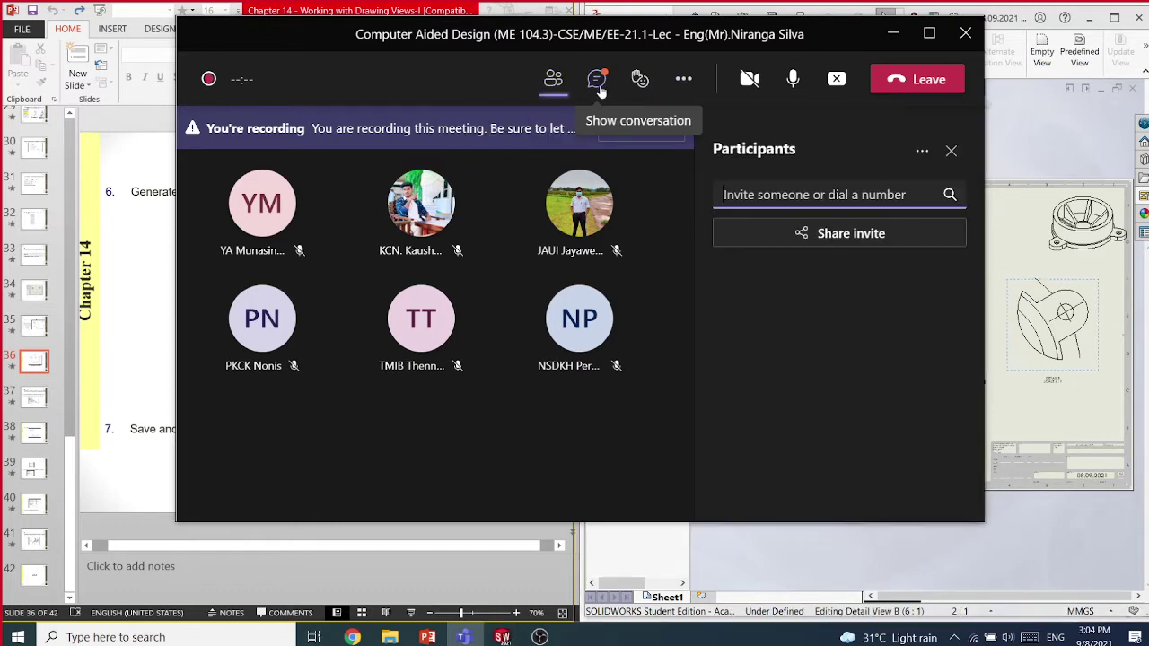
click(598, 82)
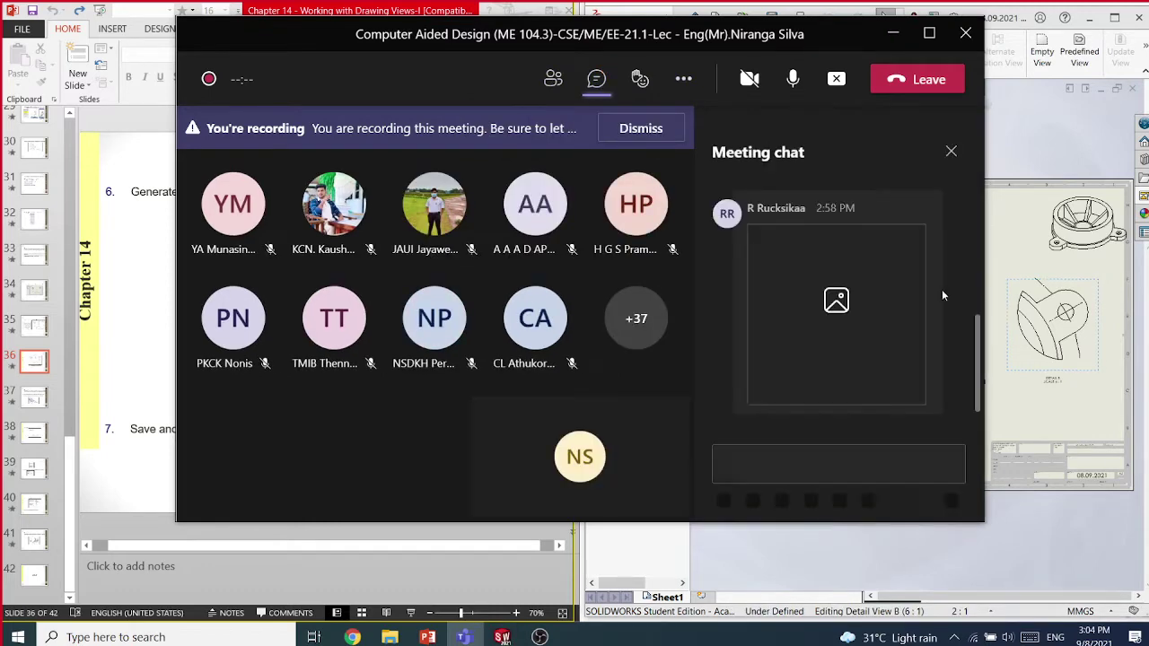
click(928, 33)
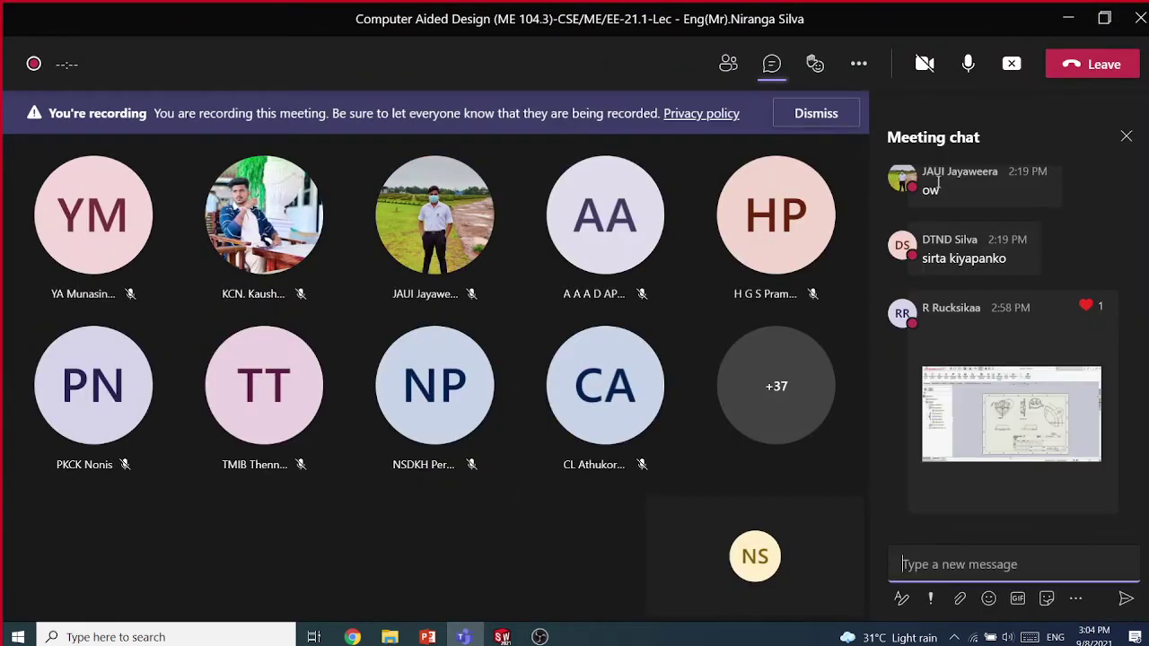
scroll(1060, 307, up, 2)
scroll(1060, 313, up, 2)
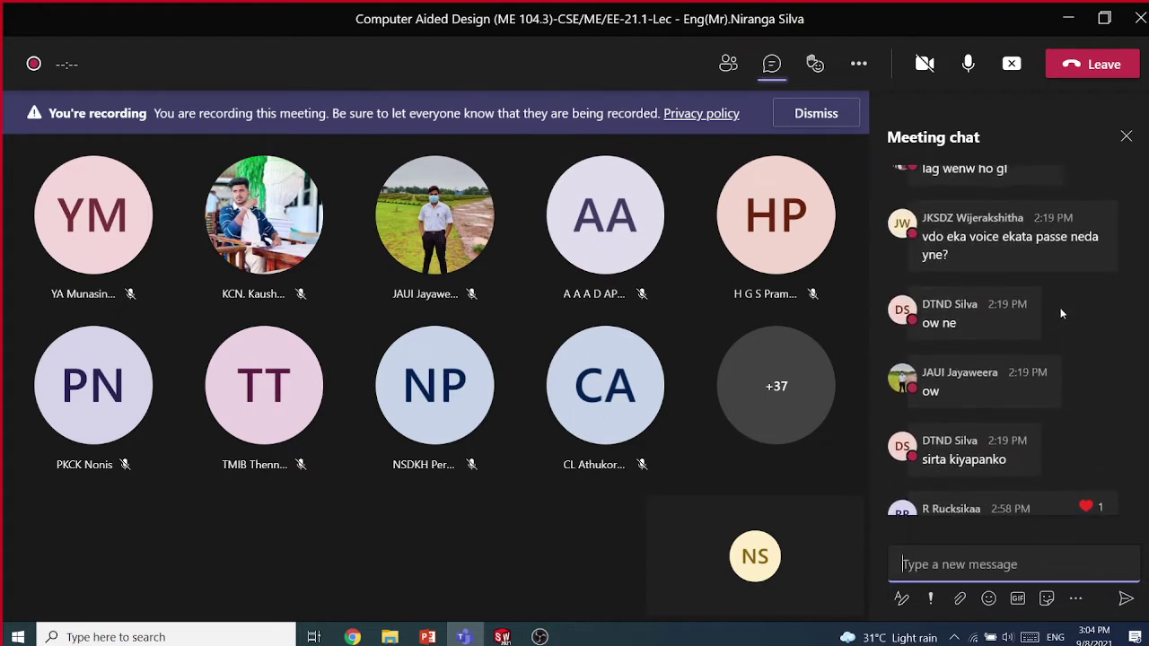
scroll(1060, 314, up, 4)
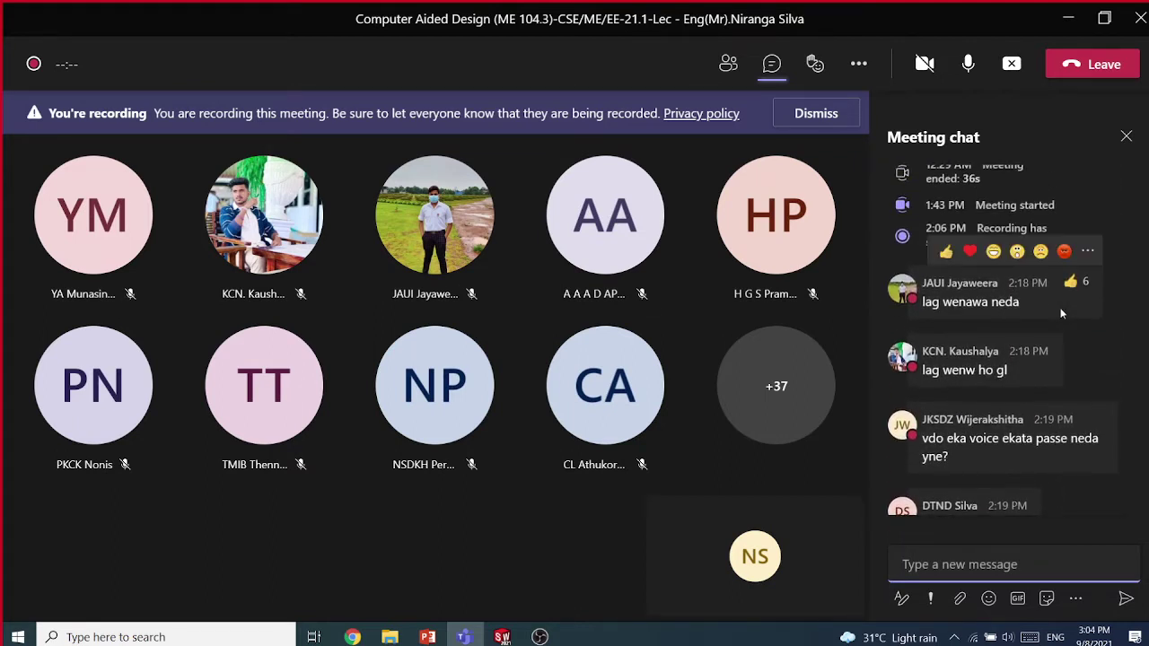
scroll(1067, 345, up, 2)
scroll(1068, 351, up, 2)
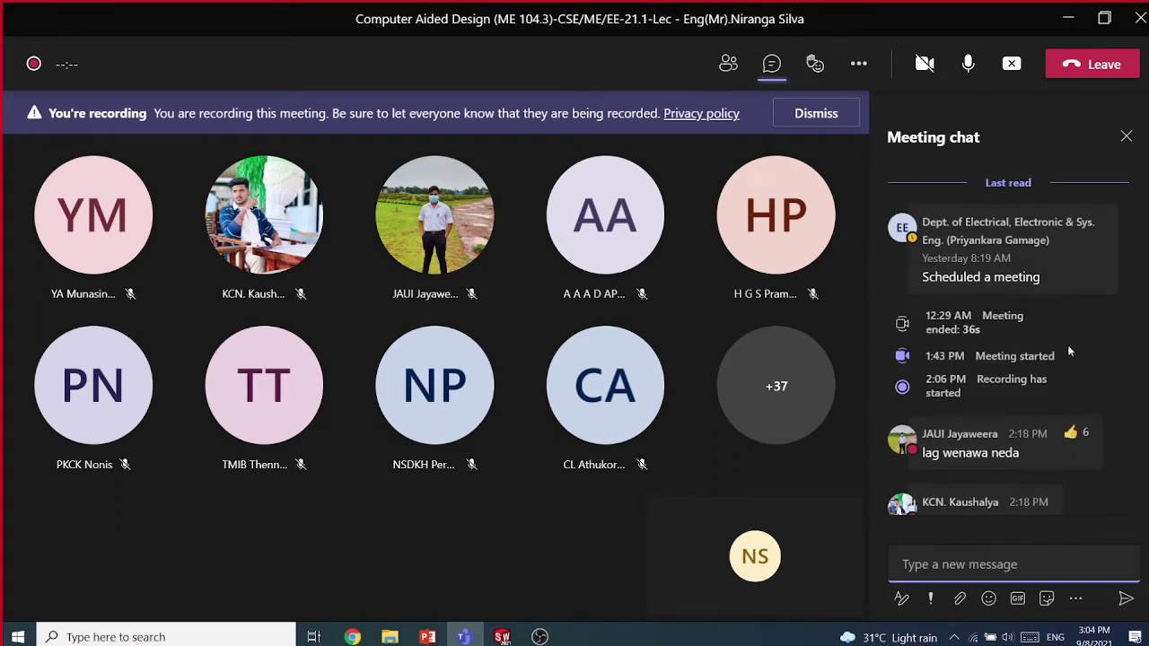
scroll(1068, 351, down, 6)
scroll(1068, 351, down, 4)
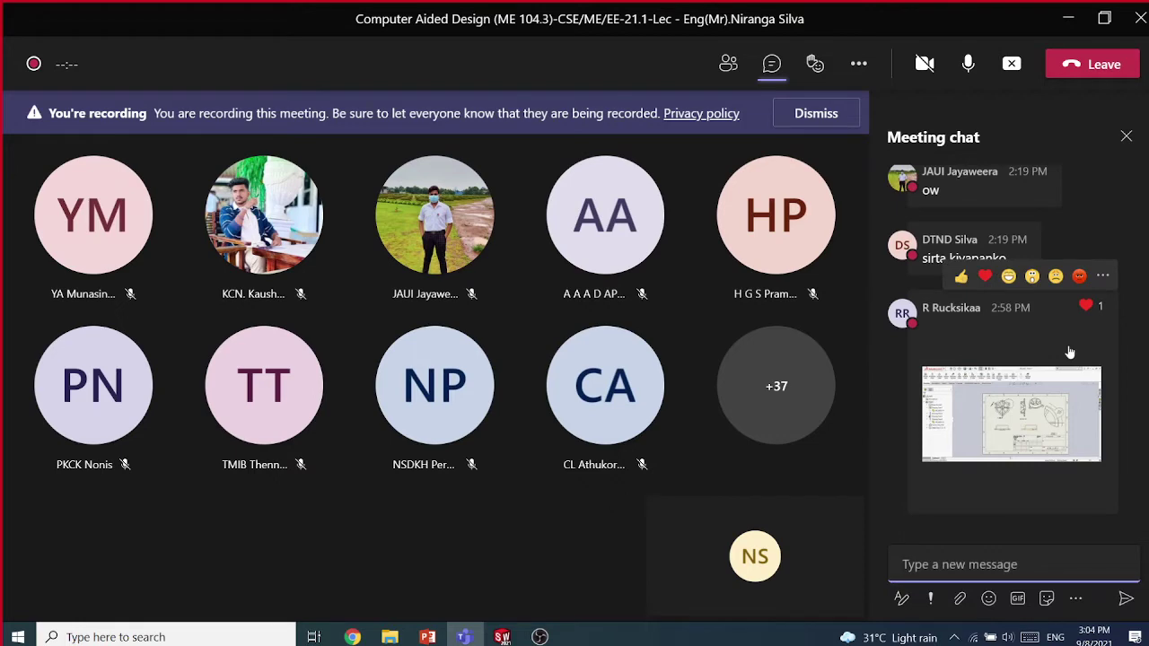
click(1032, 429)
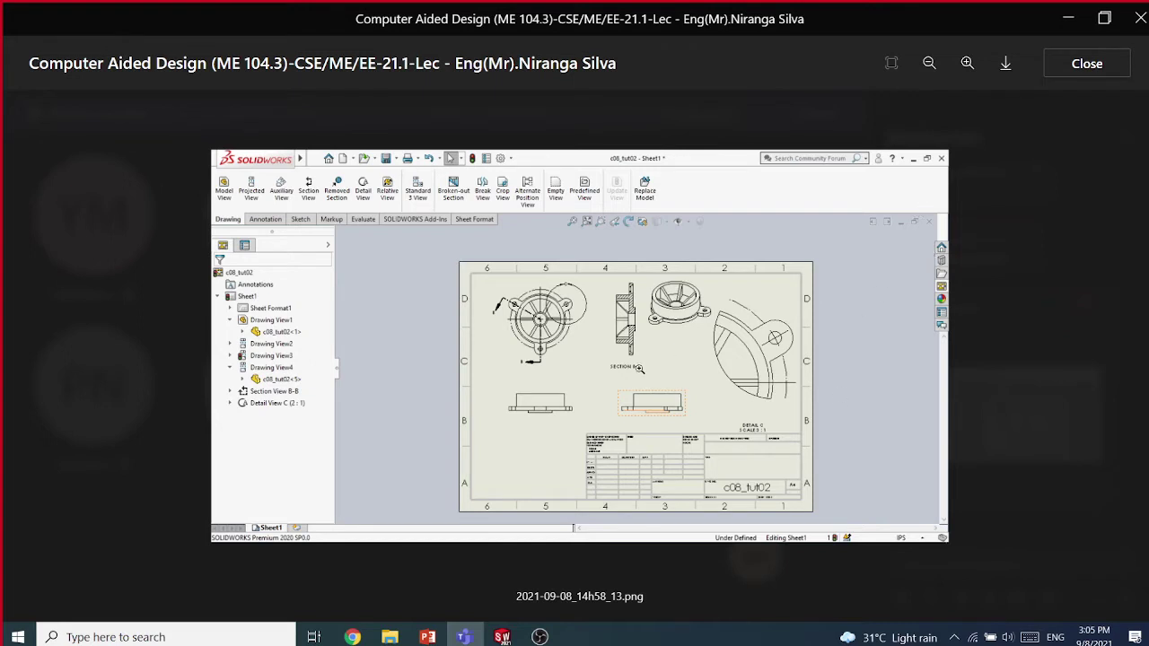
click(1071, 155)
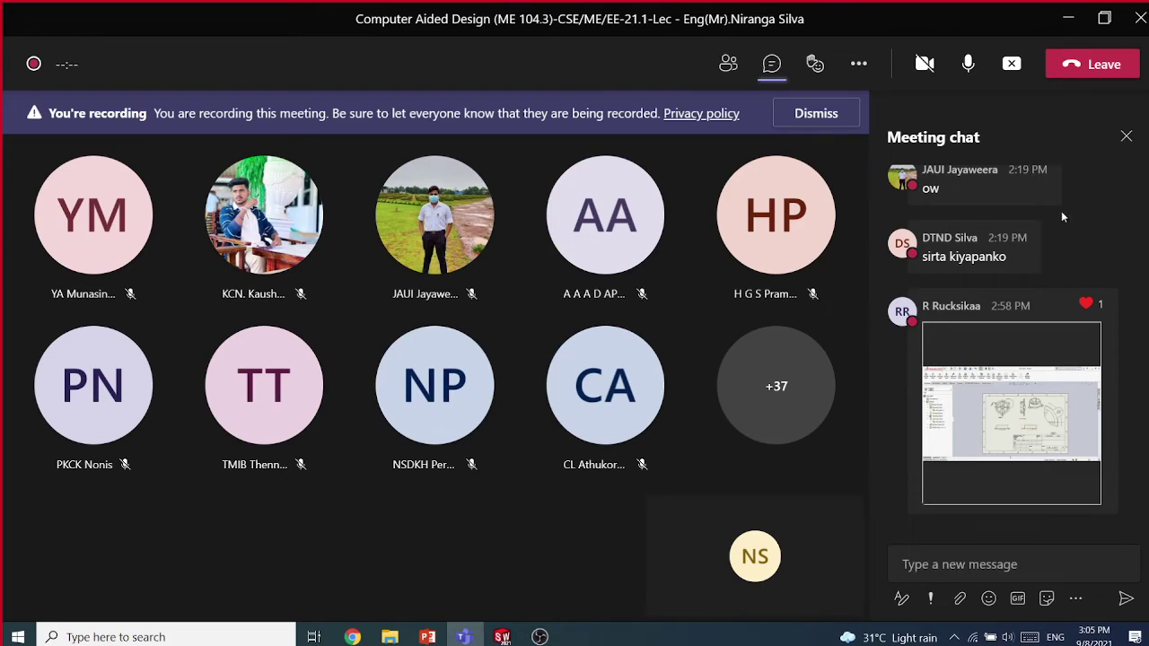
click(1067, 18)
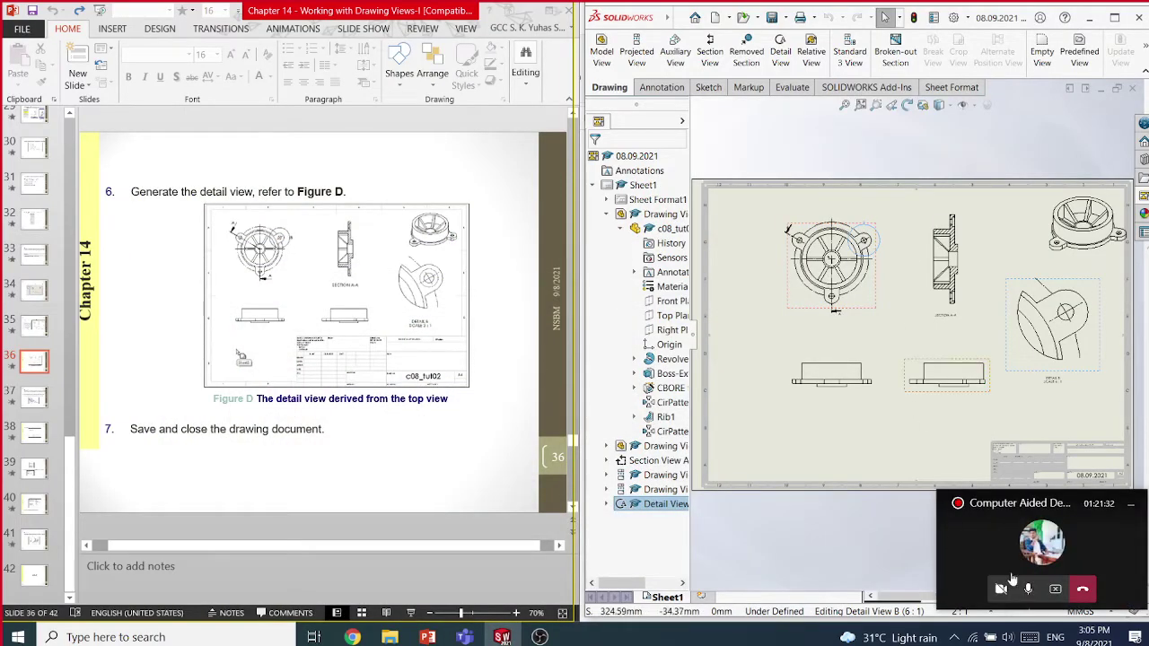
Dismiss the taskbar calendar flyout and close the floating Teams call window
click(1096, 639)
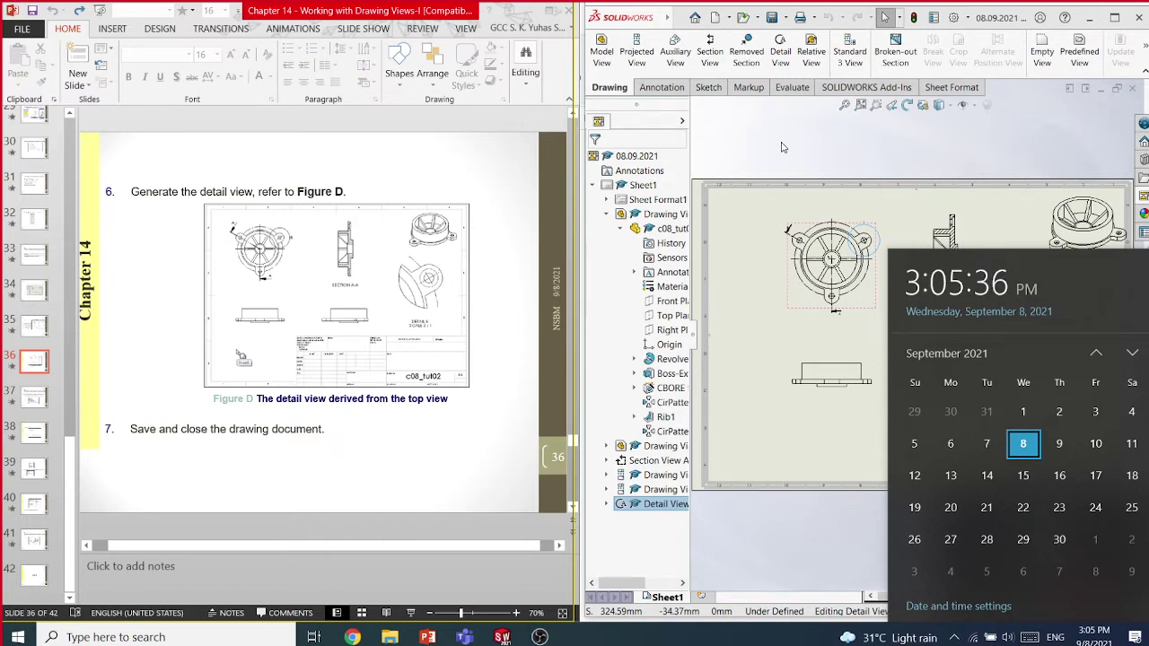
click(1063, 310)
click(1130, 504)
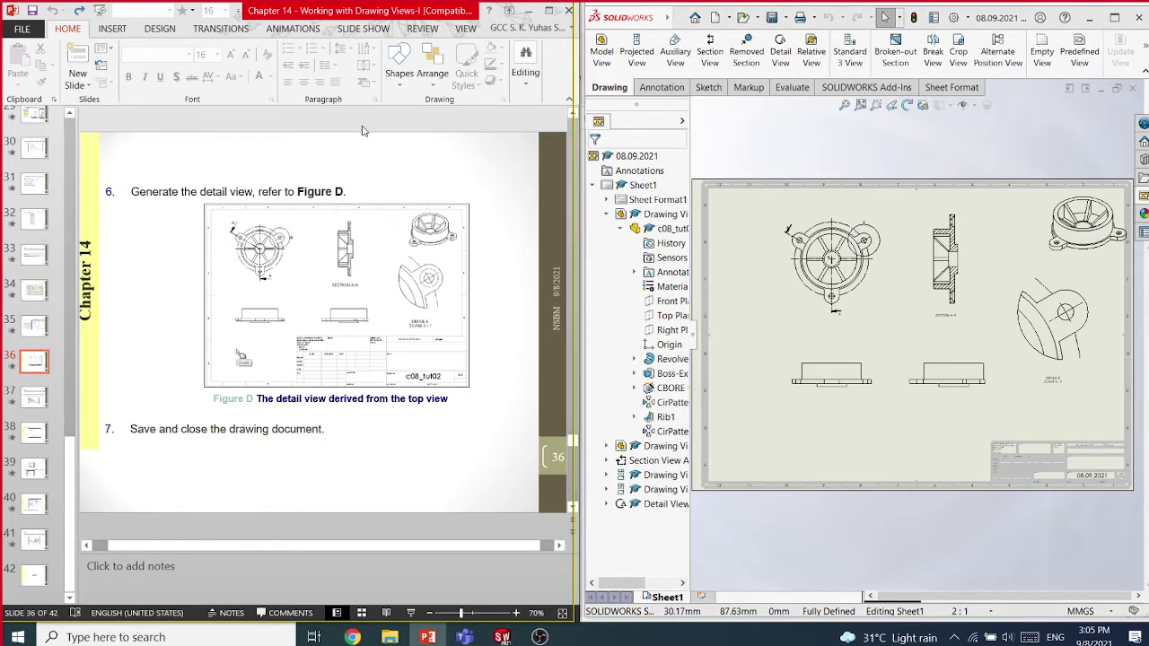
Scroll the tutorial from slide 36 to slide 40 on the exploded isometric view
scroll(363, 131, down, 2)
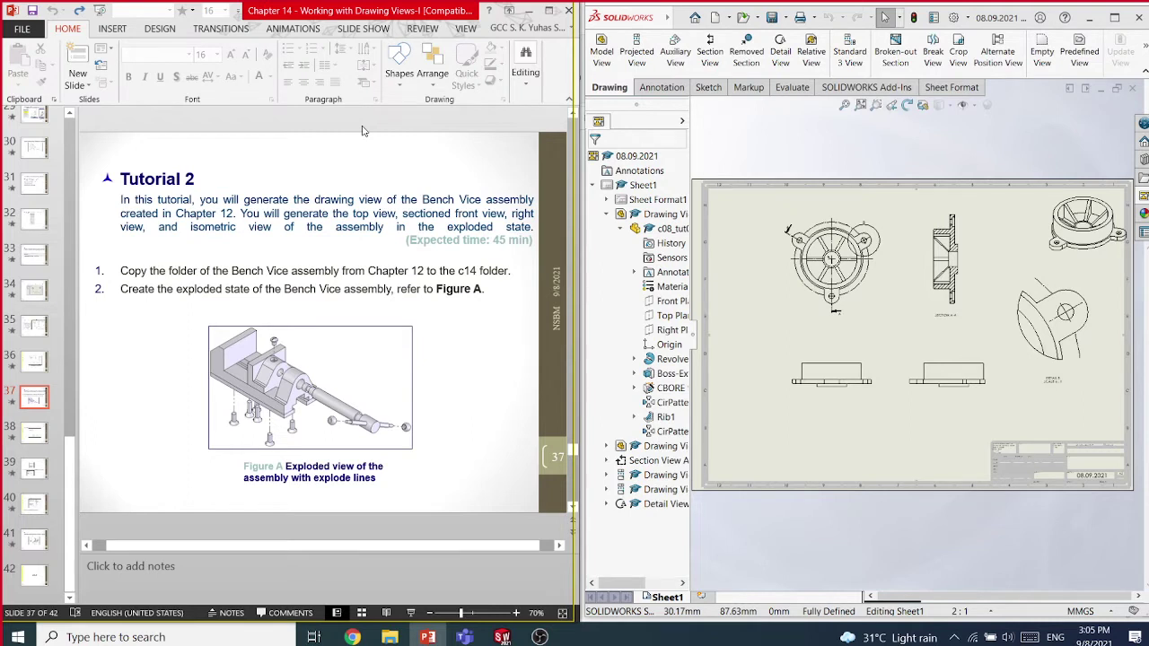
scroll(363, 131, down, 1)
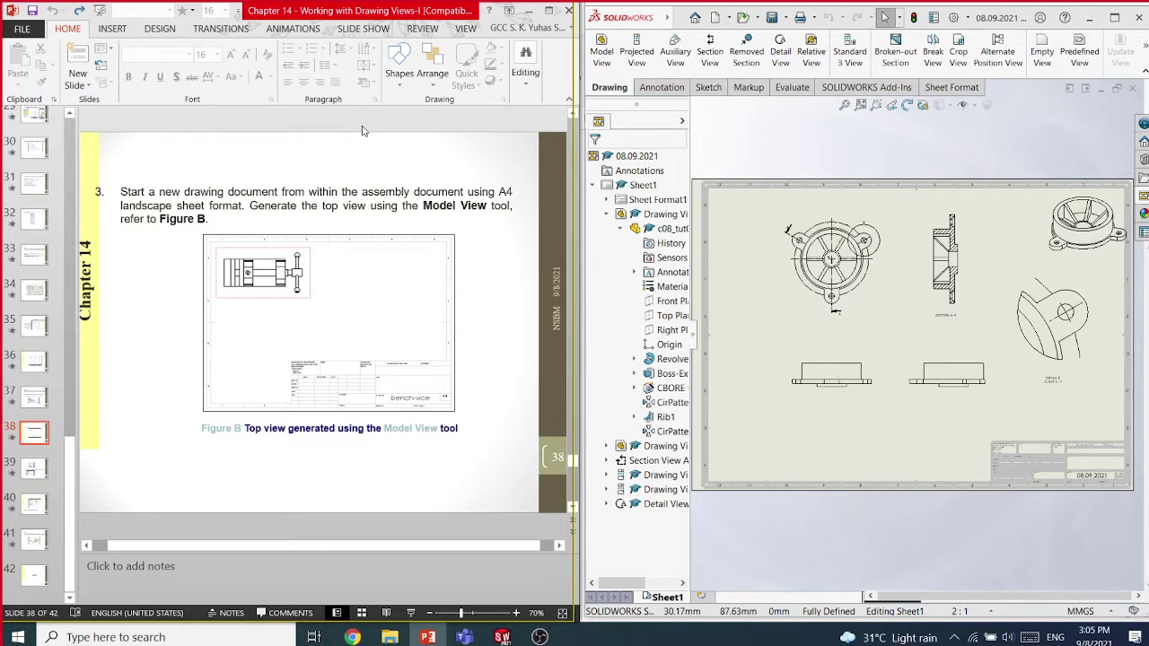
scroll(363, 131, down, 1)
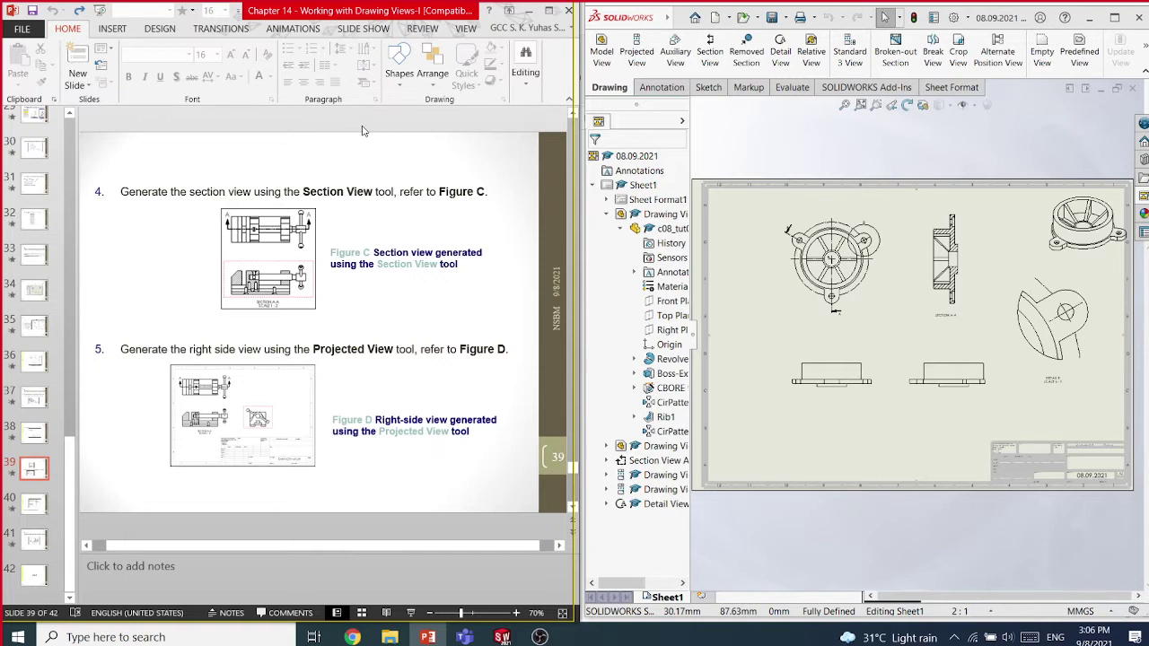
scroll(362, 131, down, 1)
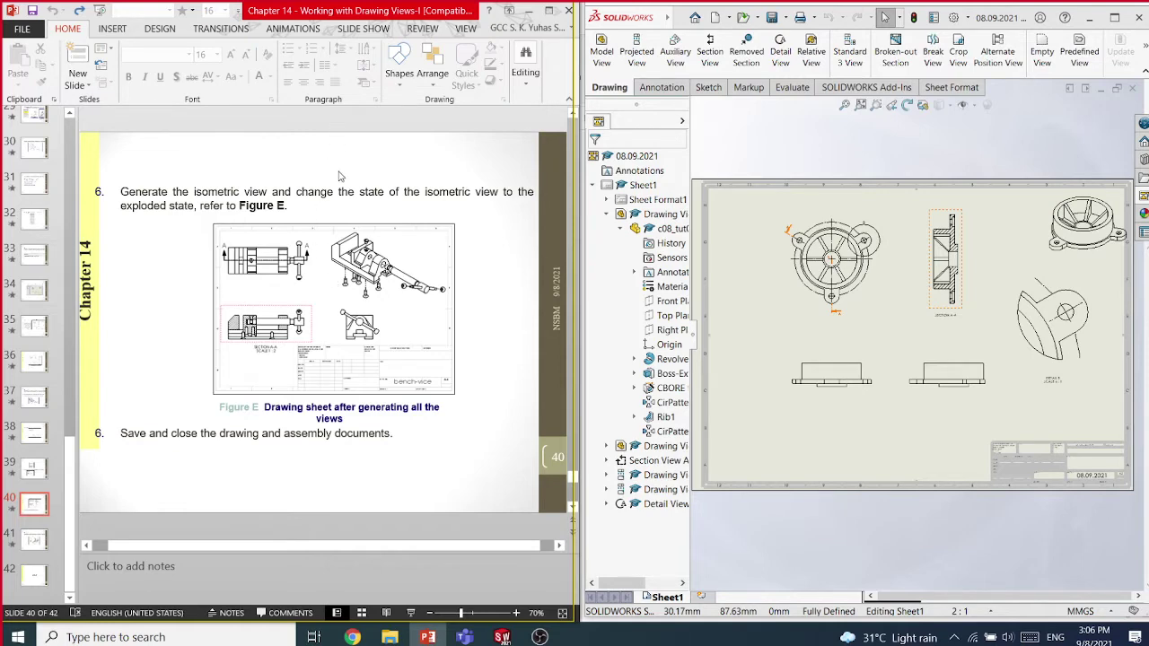
In File Explorer, go from Chap 14 through c14_tut and c14_tut02 into the Bench Vice folder
click(388, 633)
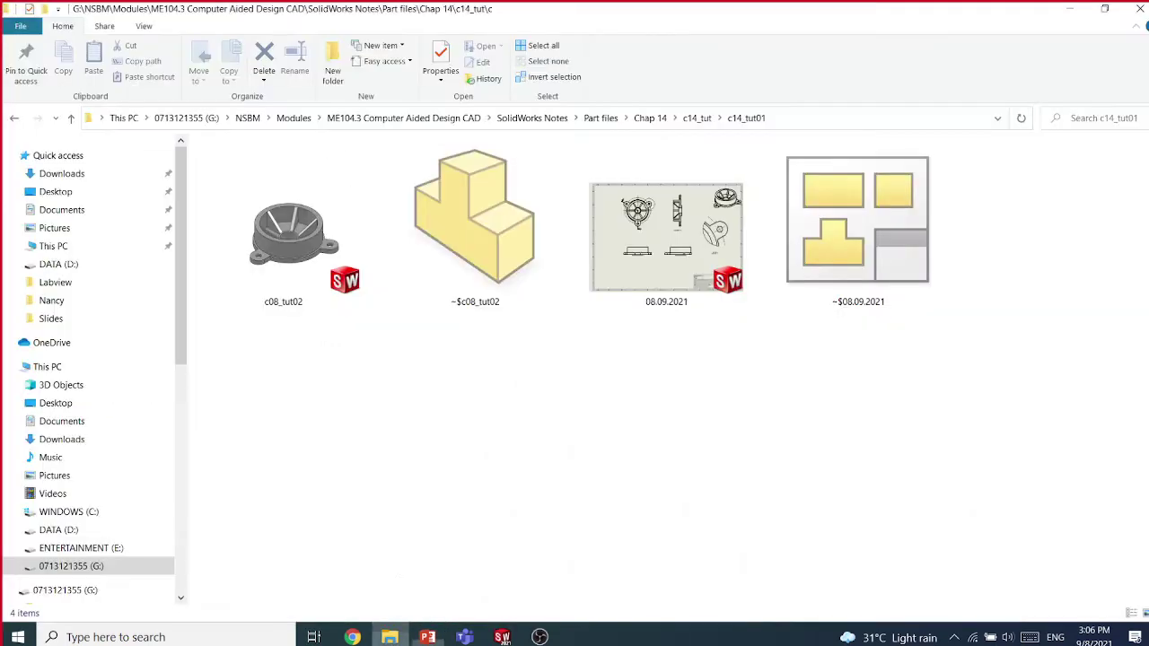
click(652, 120)
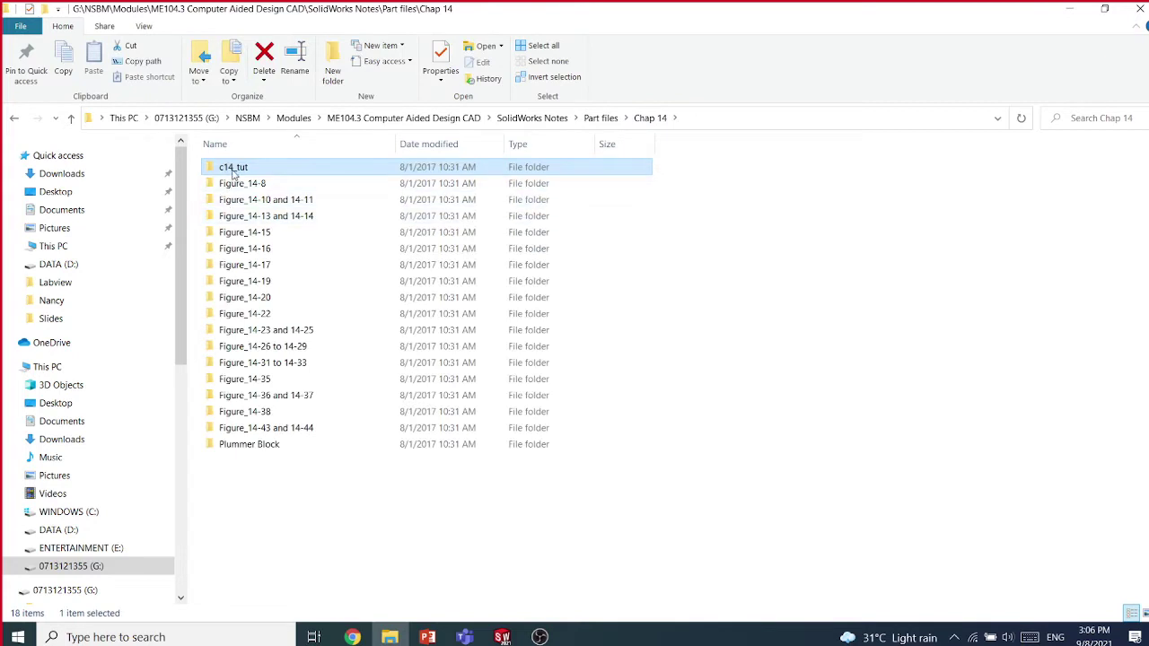
double_click(236, 170)
double_click(238, 183)
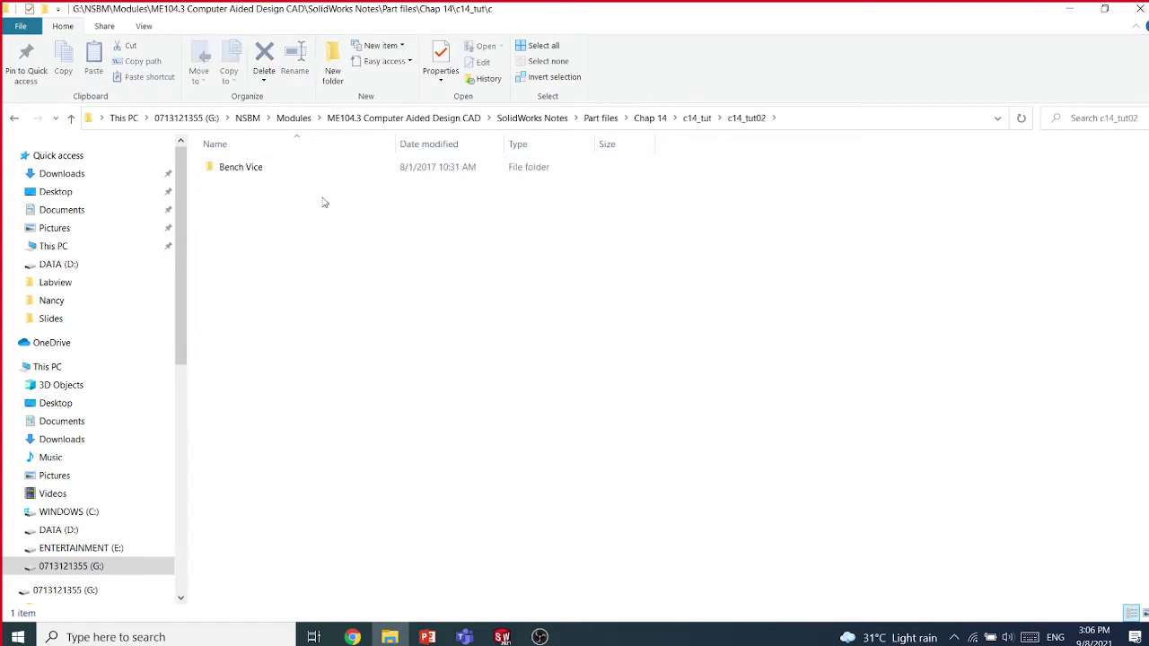
click(270, 169)
double_click(270, 170)
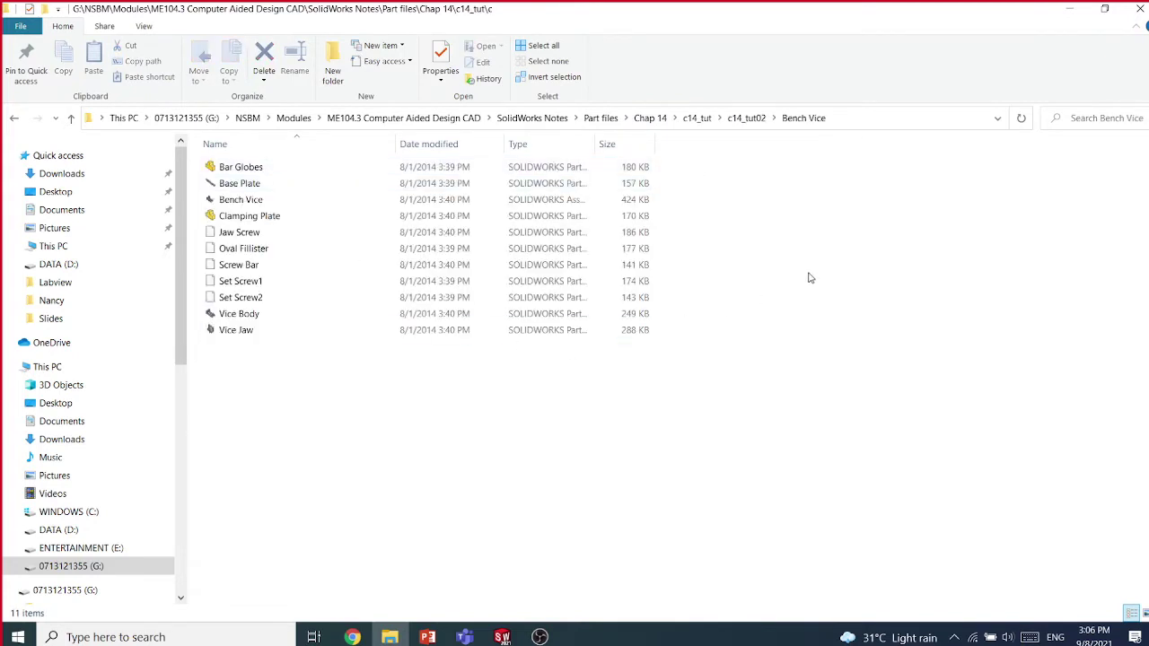
Sort the files by type, show them as extra large icons, and select the Bench Vice assembly
click(531, 144)
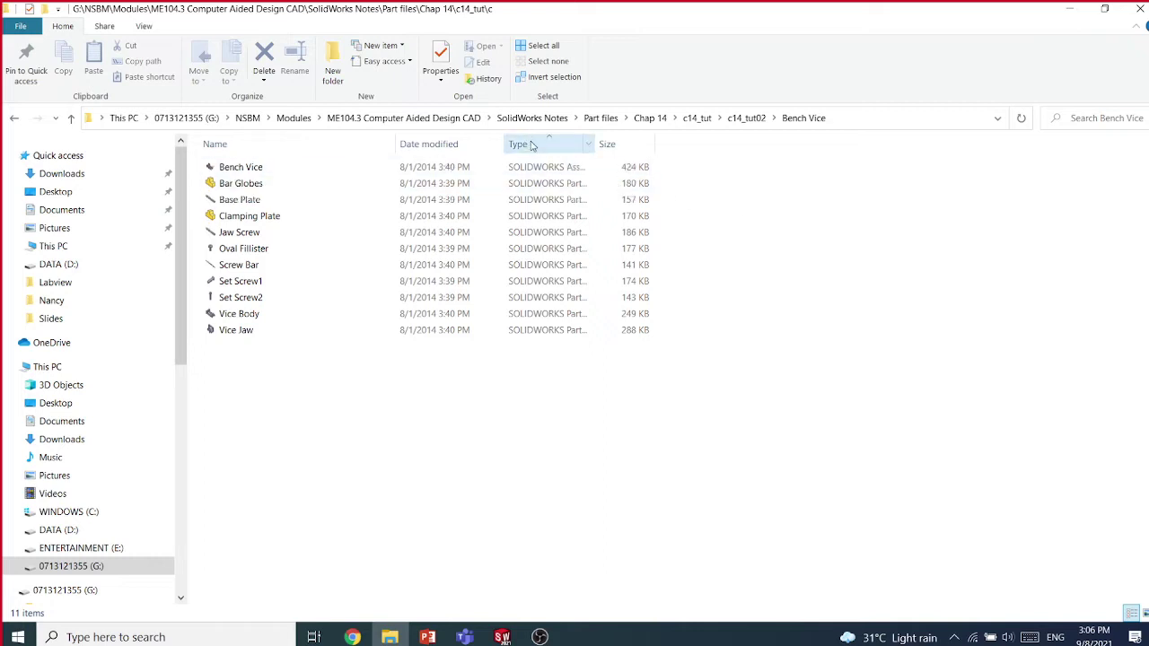
right_click(832, 212)
mouse_move(875, 224)
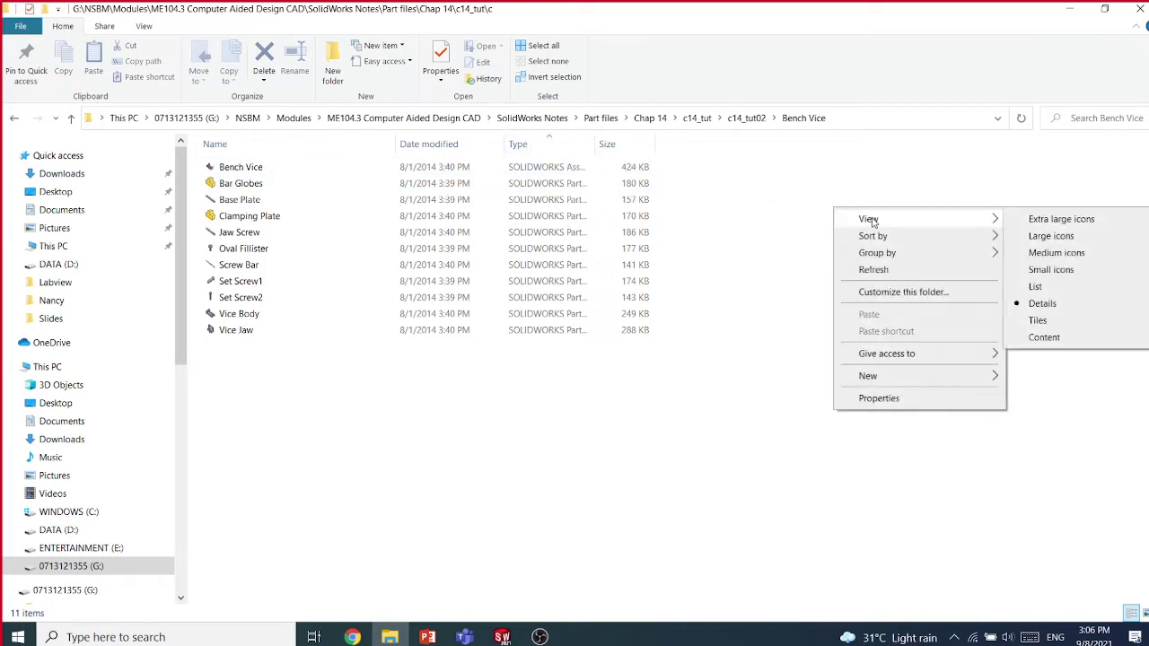
click(1041, 220)
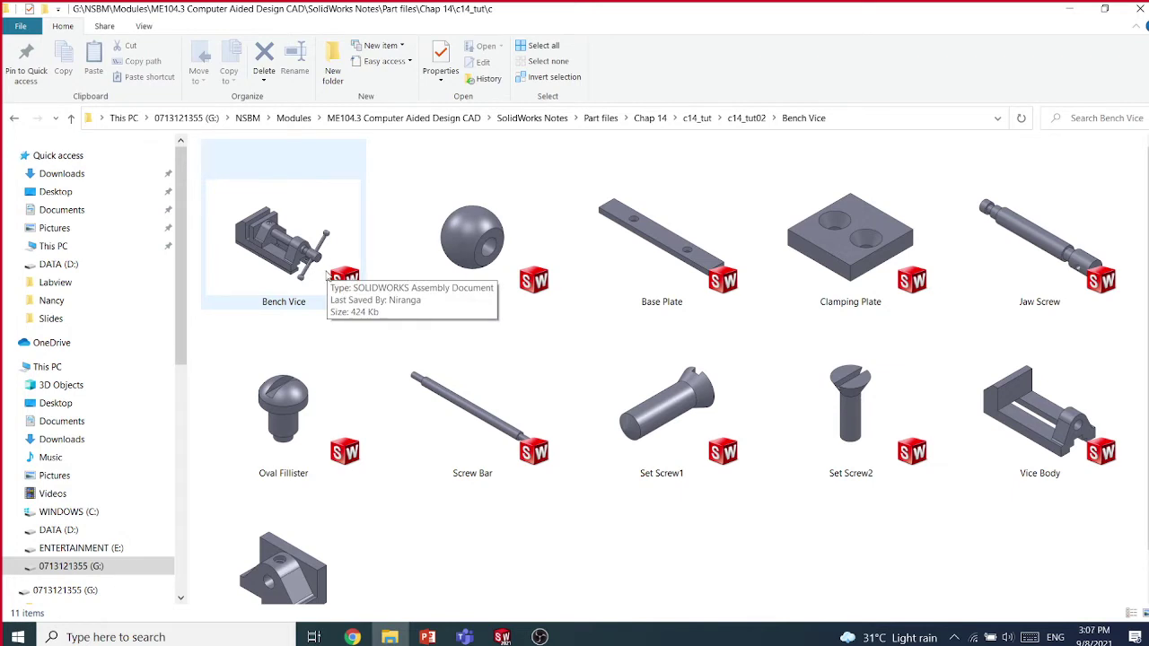
click(261, 220)
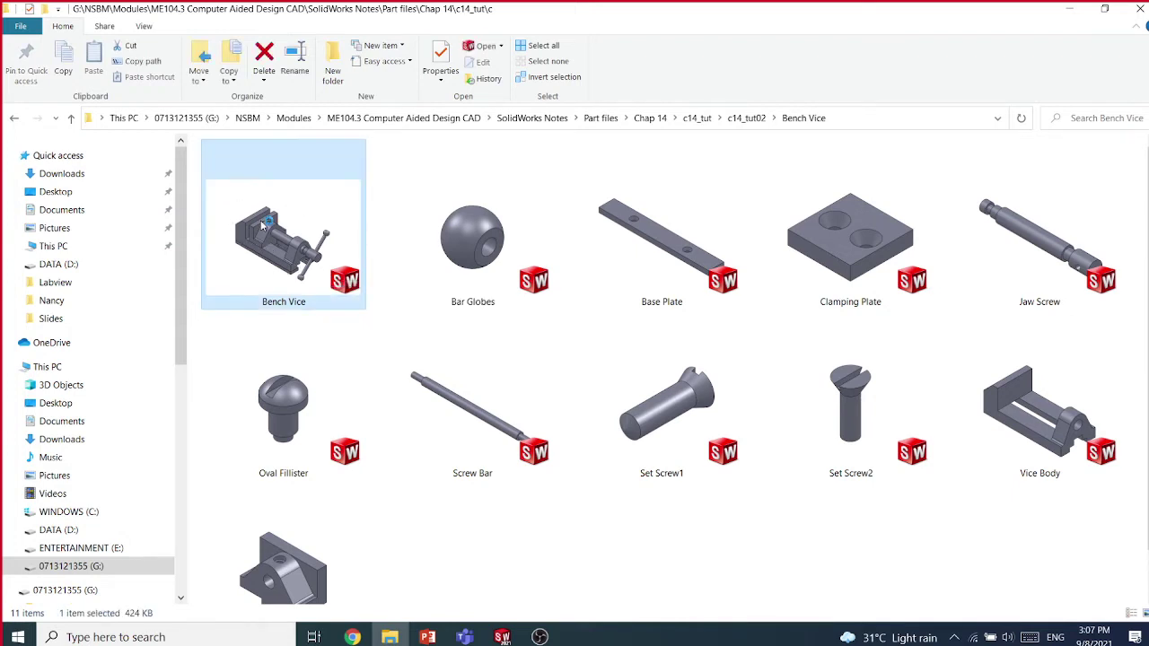
key(super+Left)
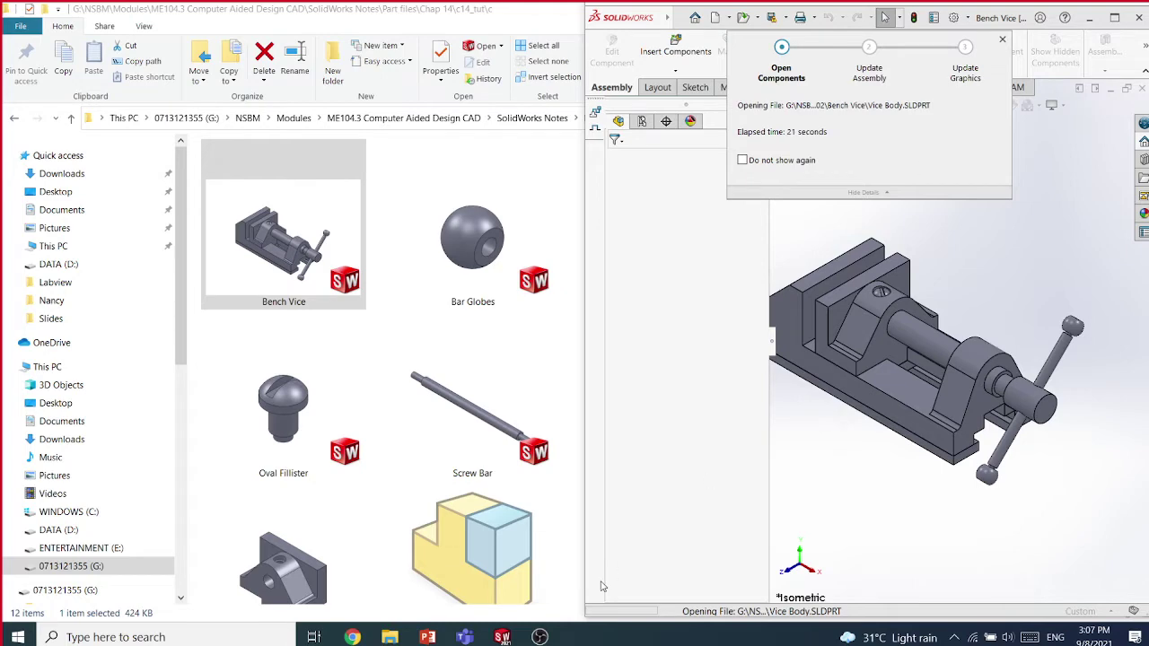
Show the Bench Vice configurations, check the Exploded View options, and fit the whole vice in view
click(427, 637)
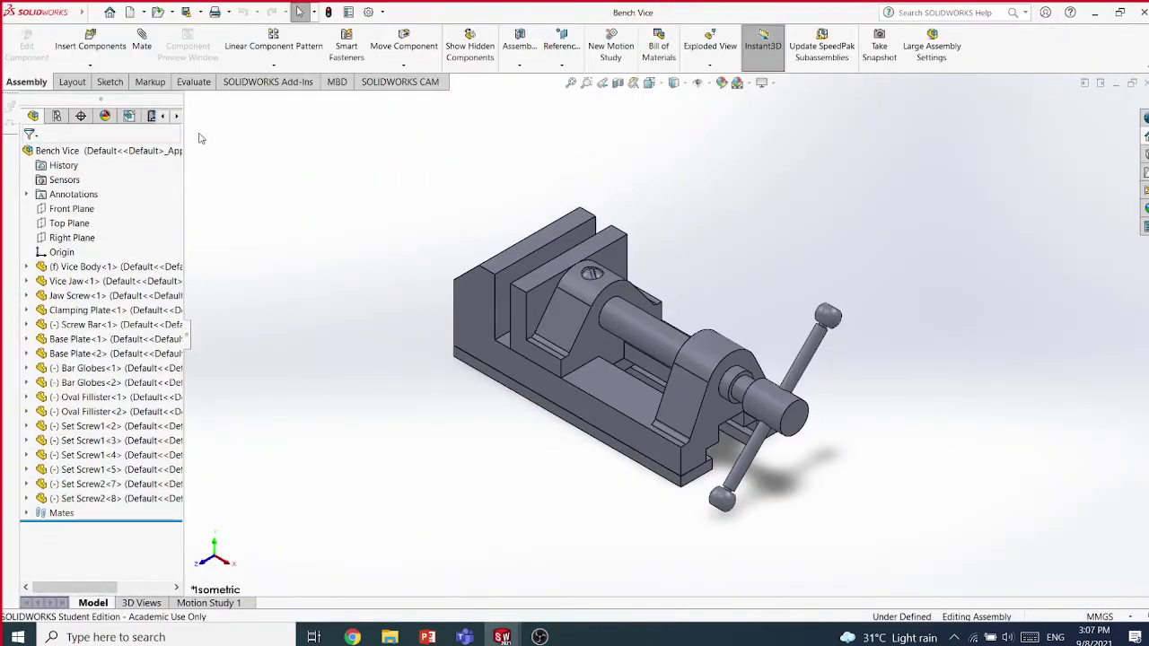
click(56, 115)
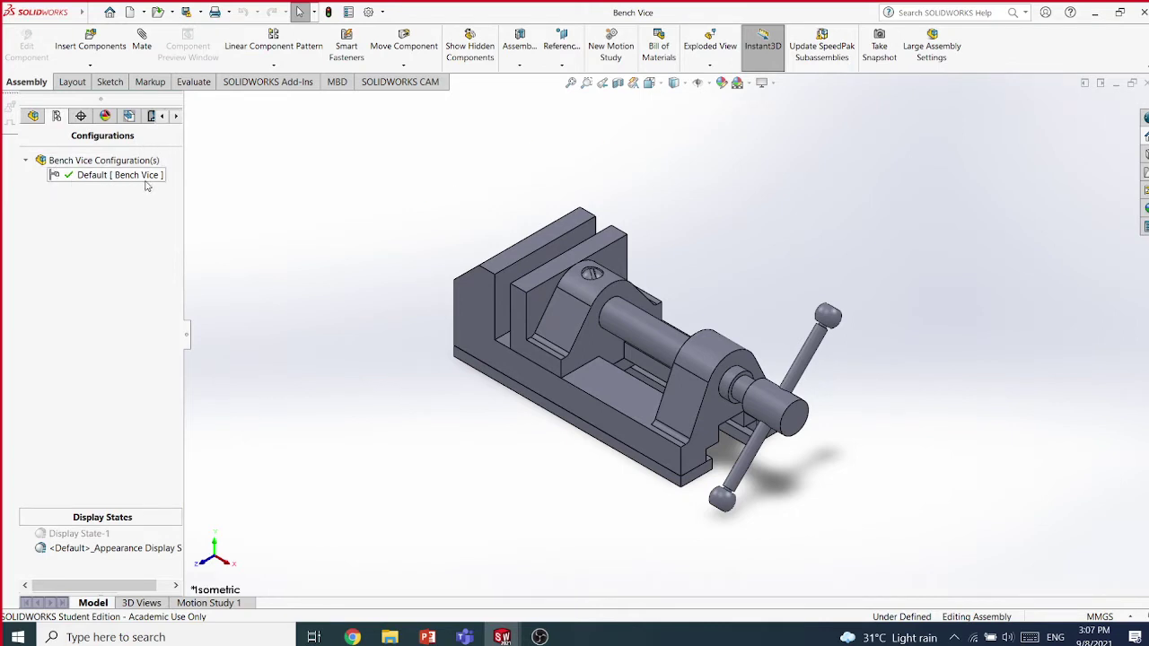
click(710, 64)
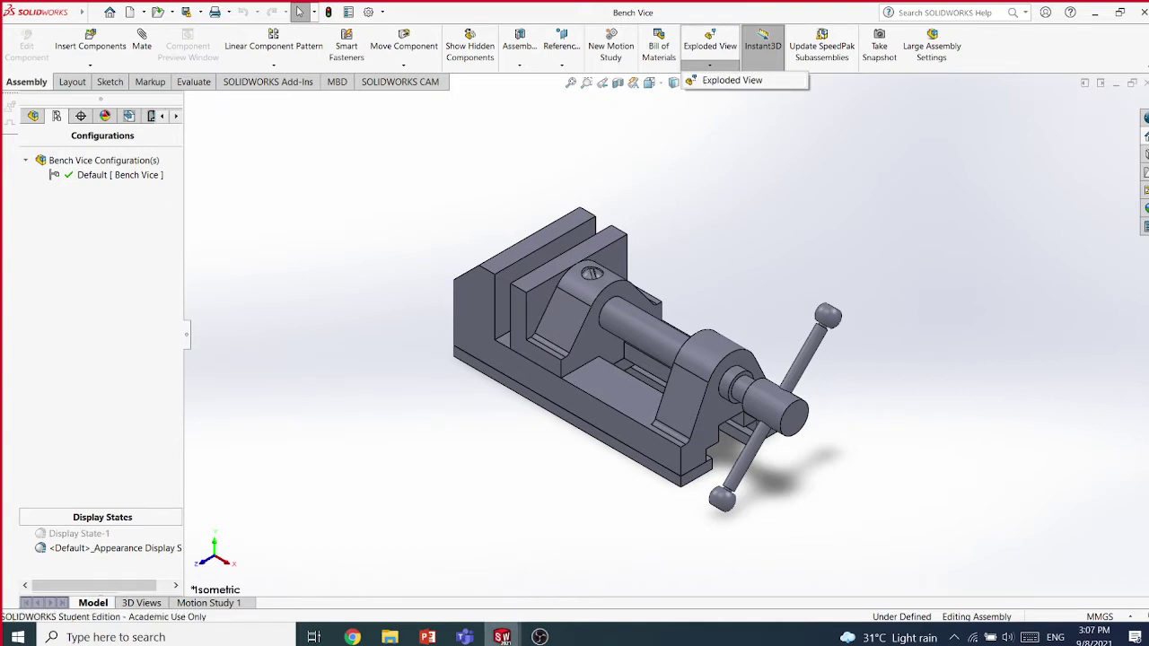
click(427, 637)
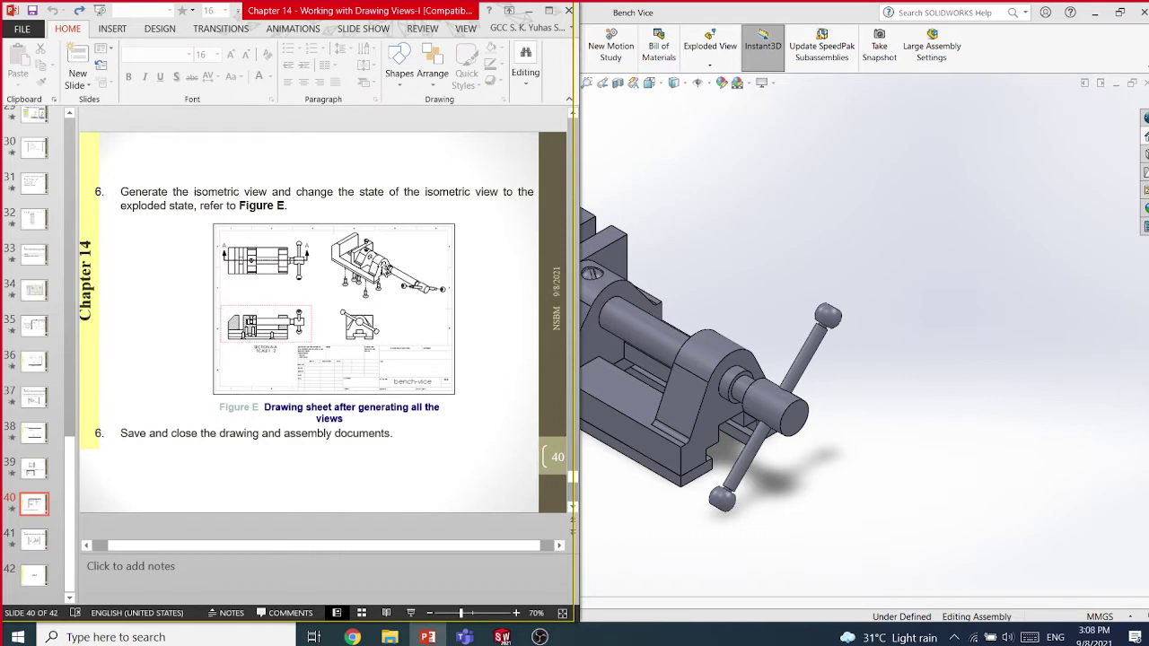
click(673, 334)
key(ctrl+7)
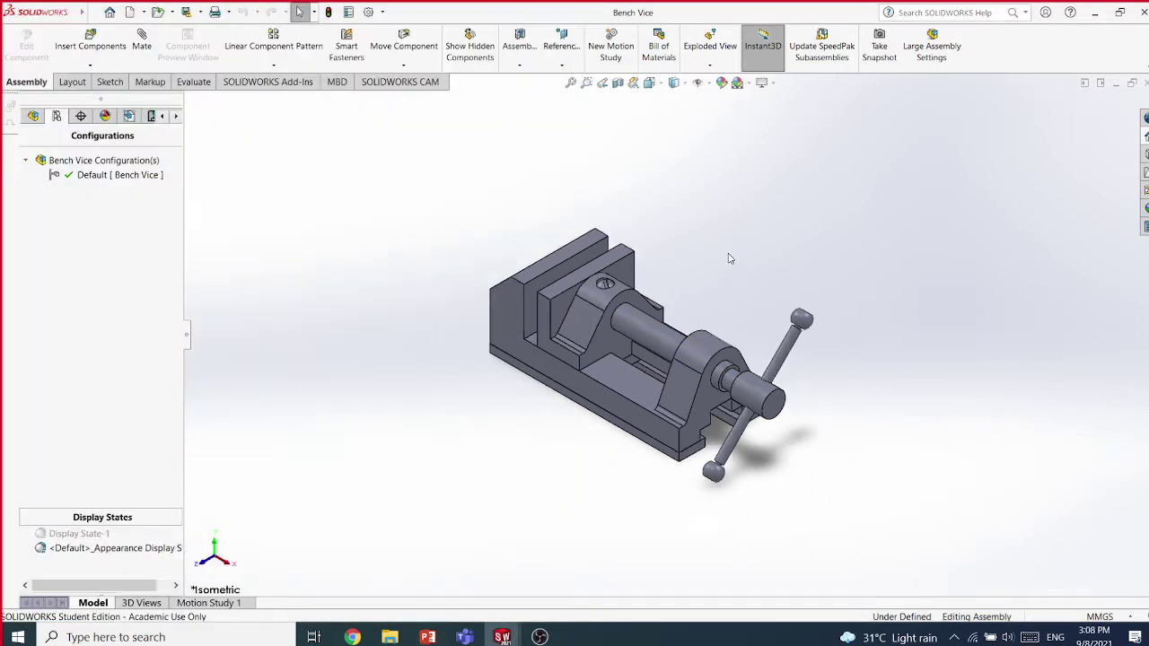
click(709, 65)
Create a regular explode step that pulls the jaw screw out along its axis
click(729, 80)
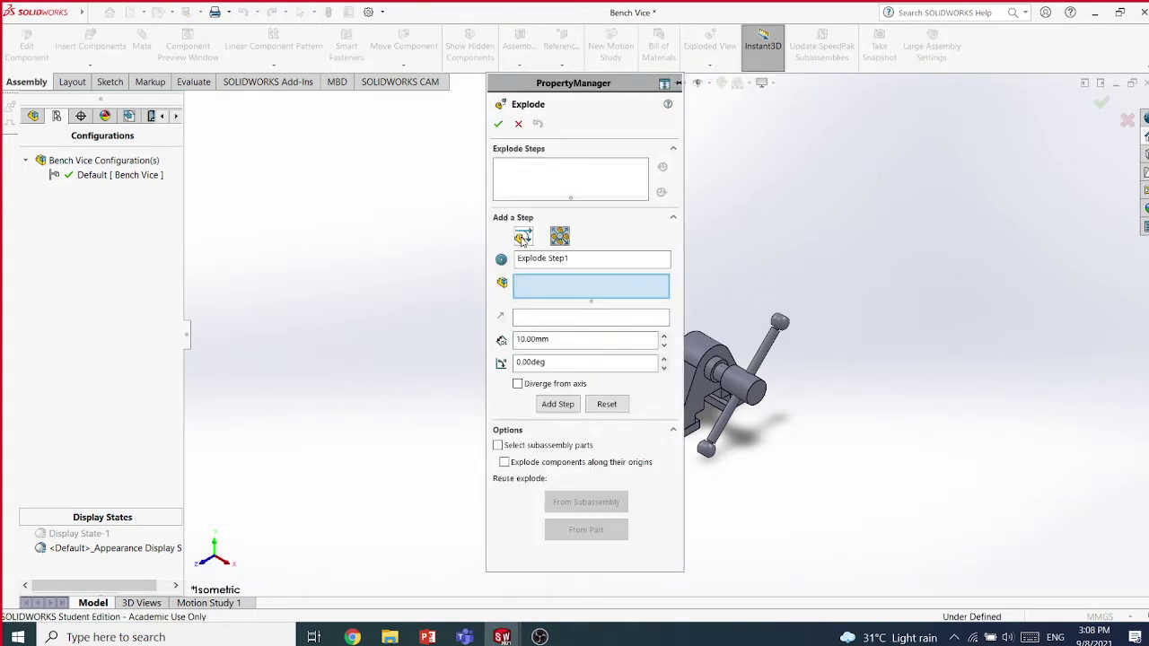
click(522, 238)
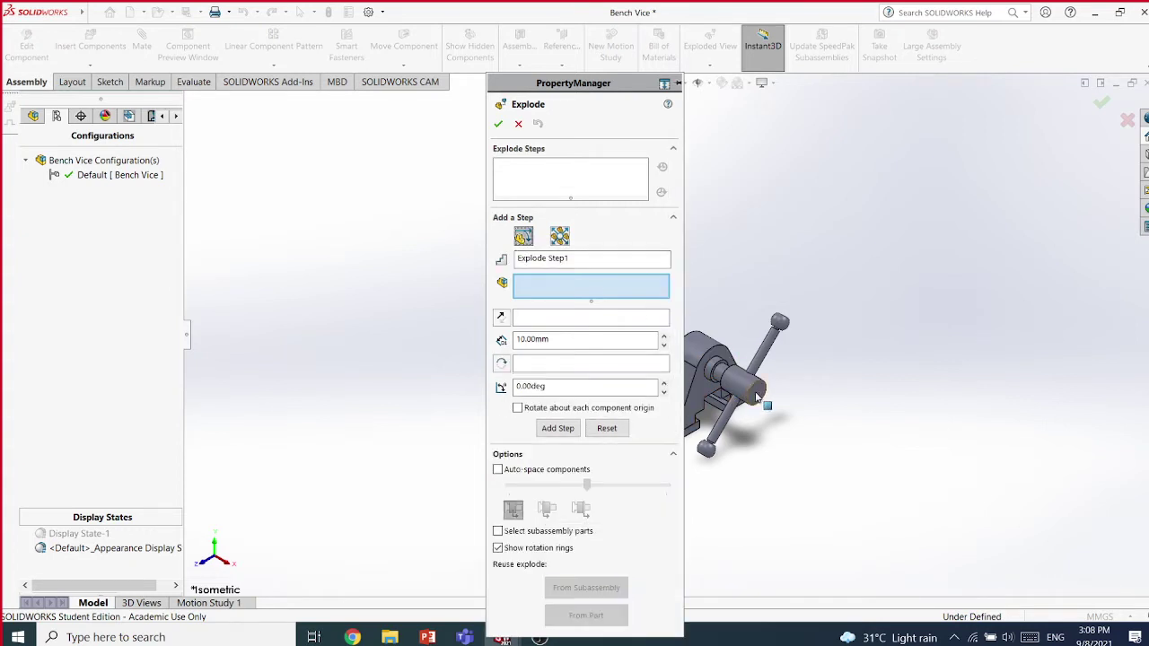
scroll(694, 361, up, 2)
scroll(694, 361, down, 2)
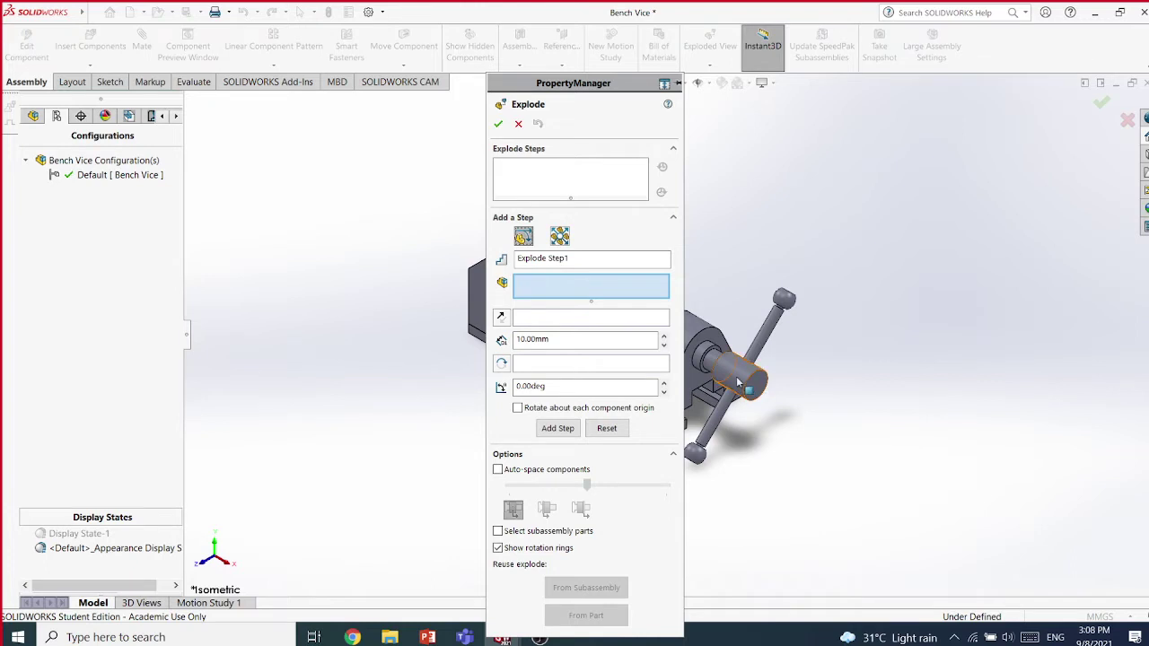
click(753, 393)
drag(747, 378, 1023, 489)
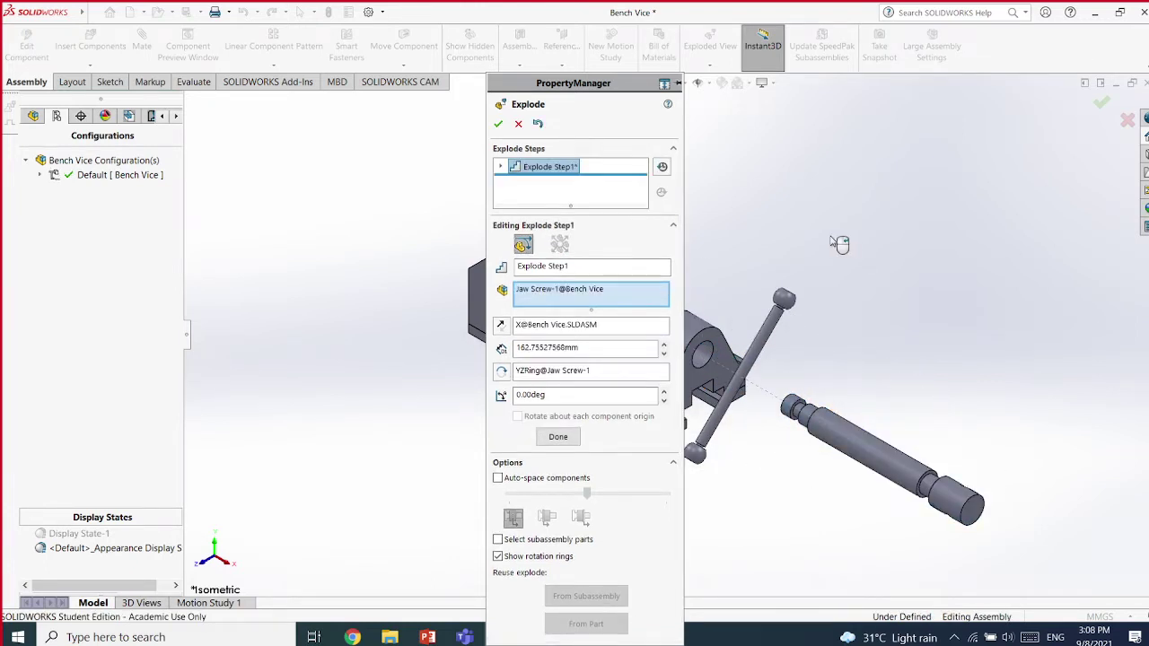
click(498, 124)
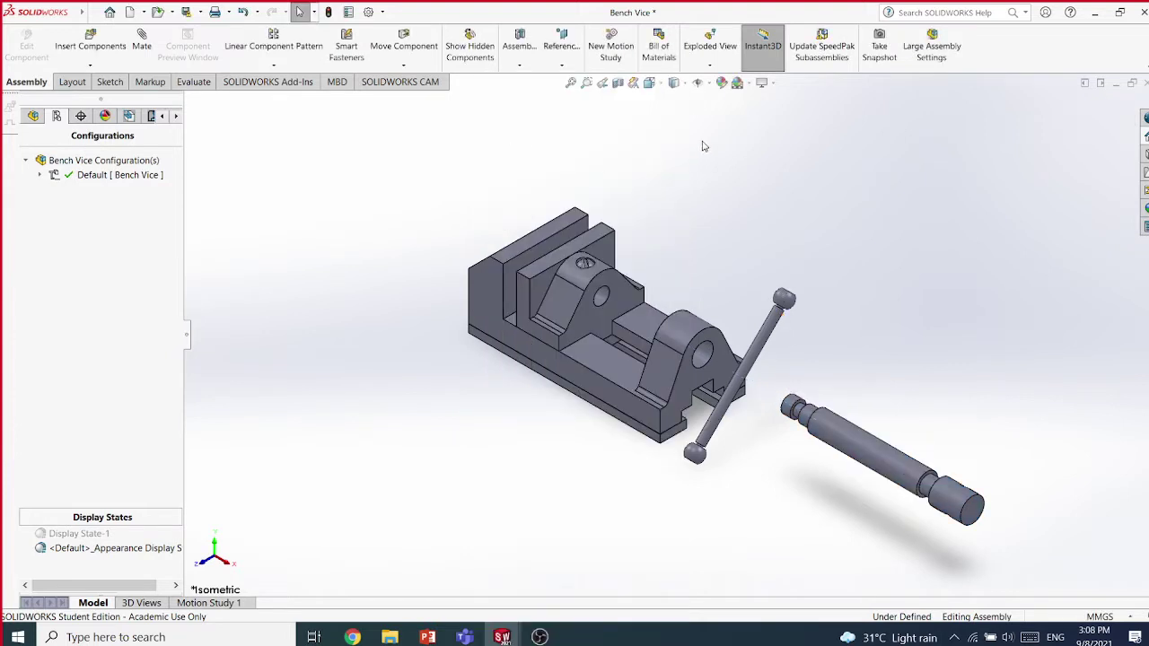
Add smart explode lines tracing the jaw screw's path
click(709, 64)
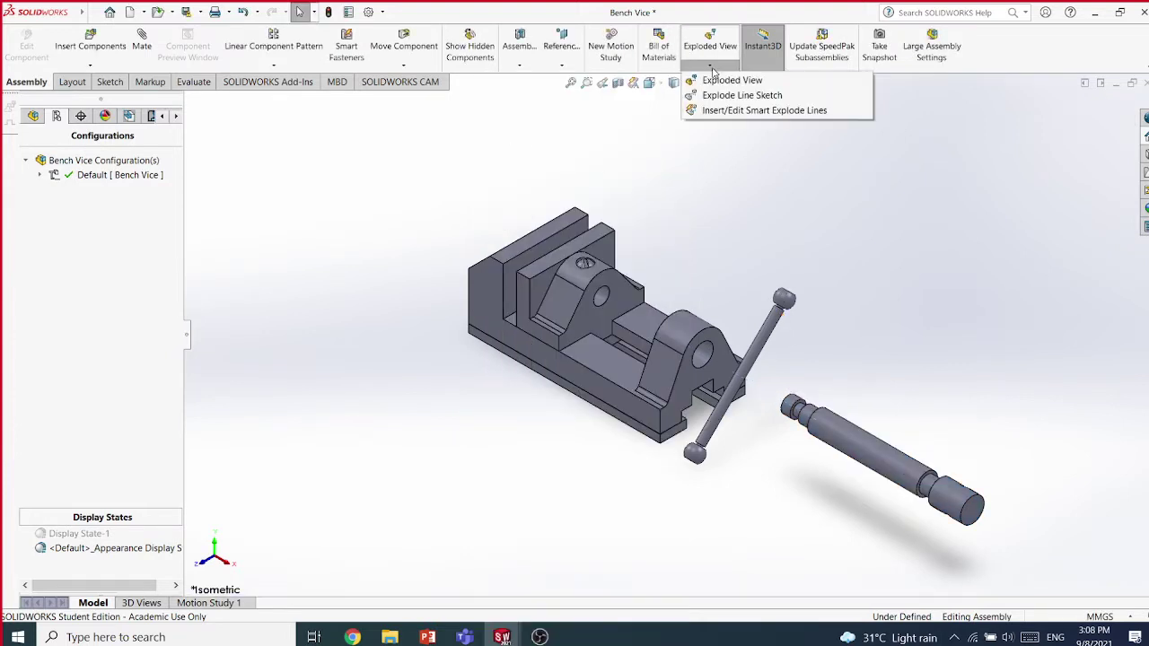
click(726, 111)
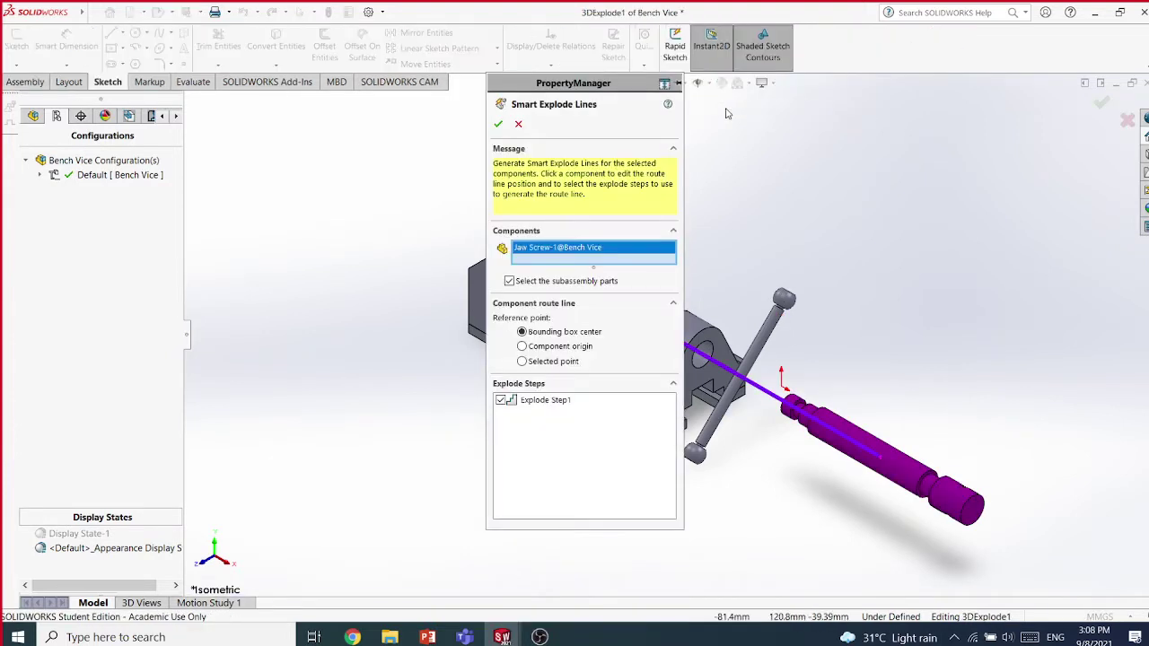
click(498, 124)
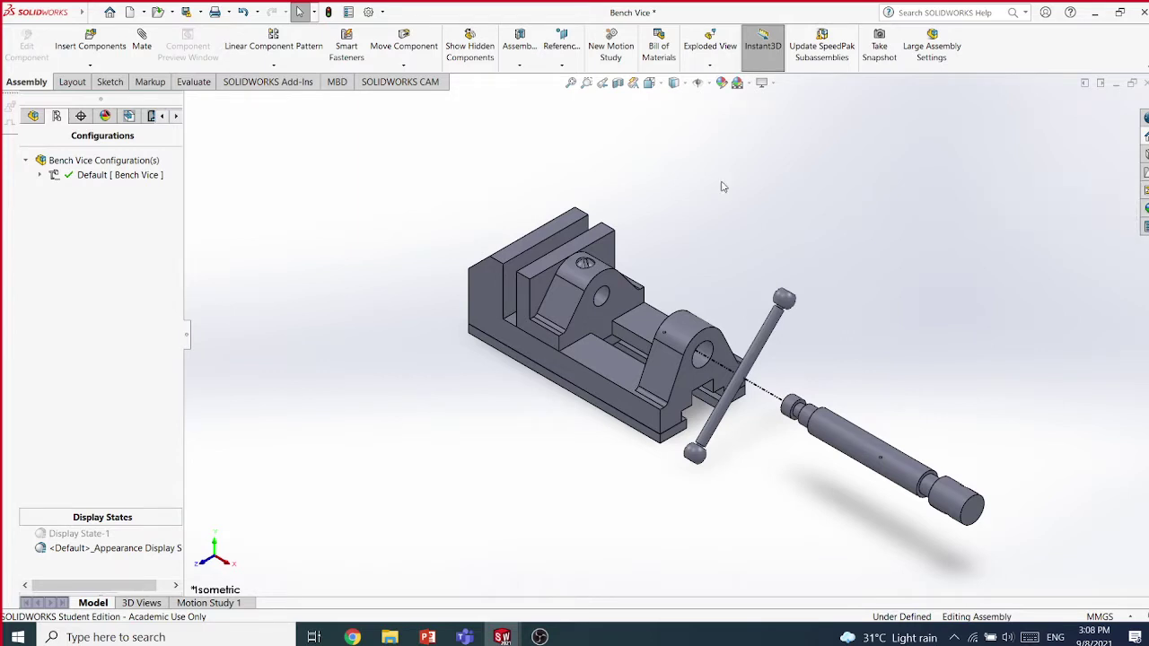
Save the assembly as Bench Vice-08.09.2021, converting the older version and saving all components
click(201, 11)
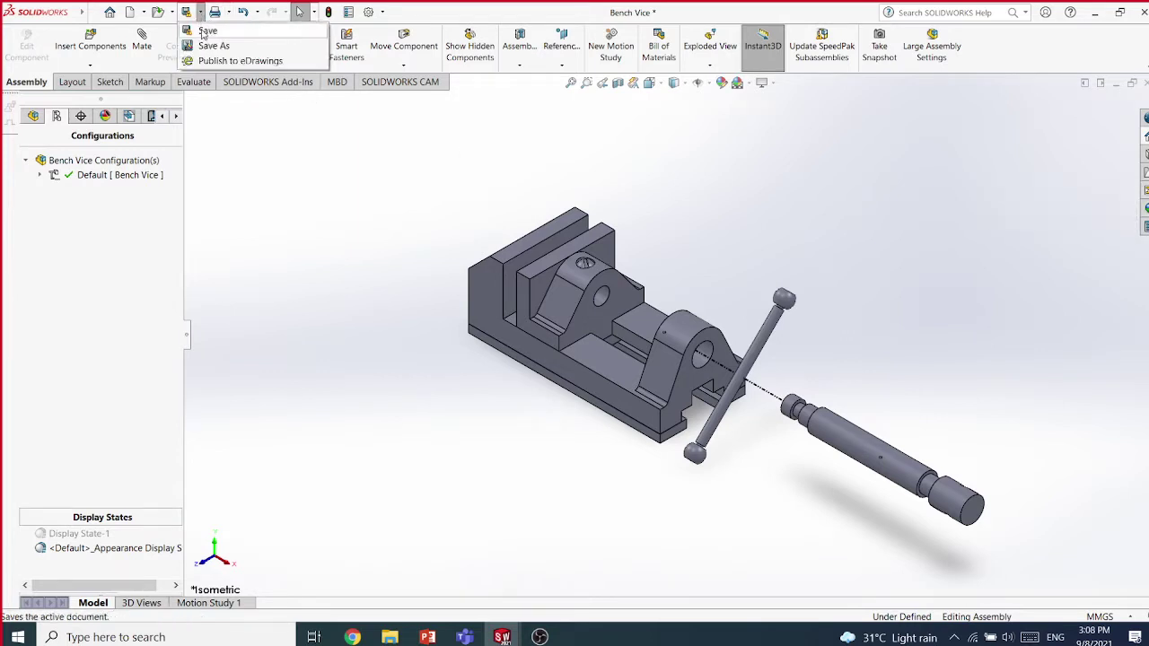
click(220, 46)
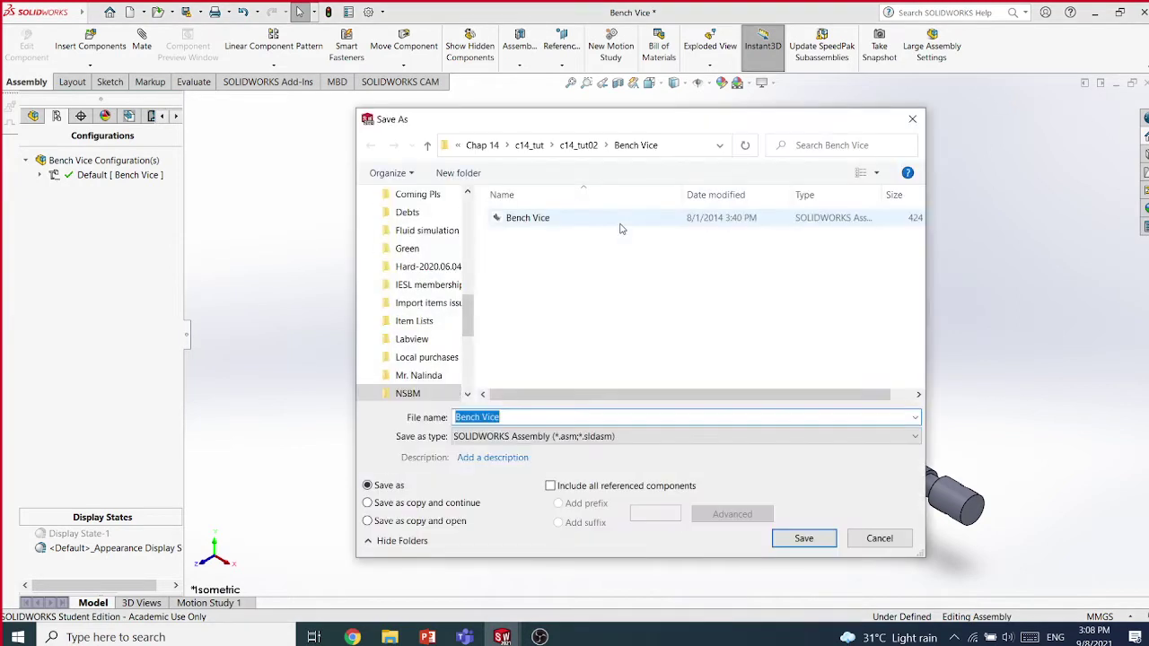
click(517, 417)
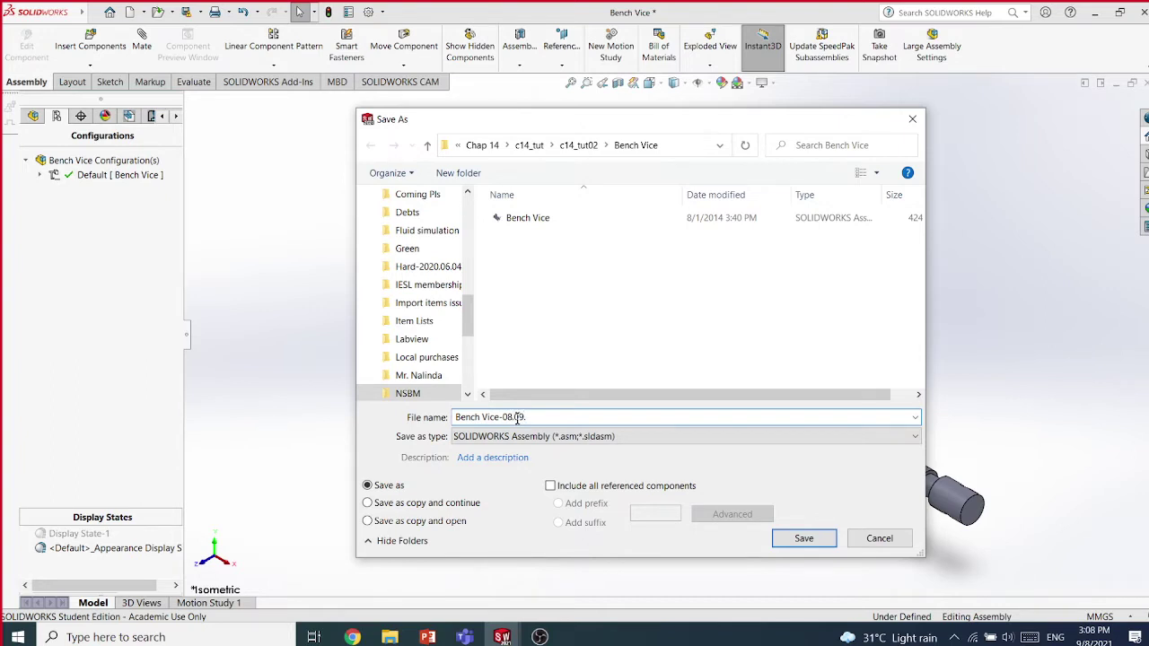
key(Return)
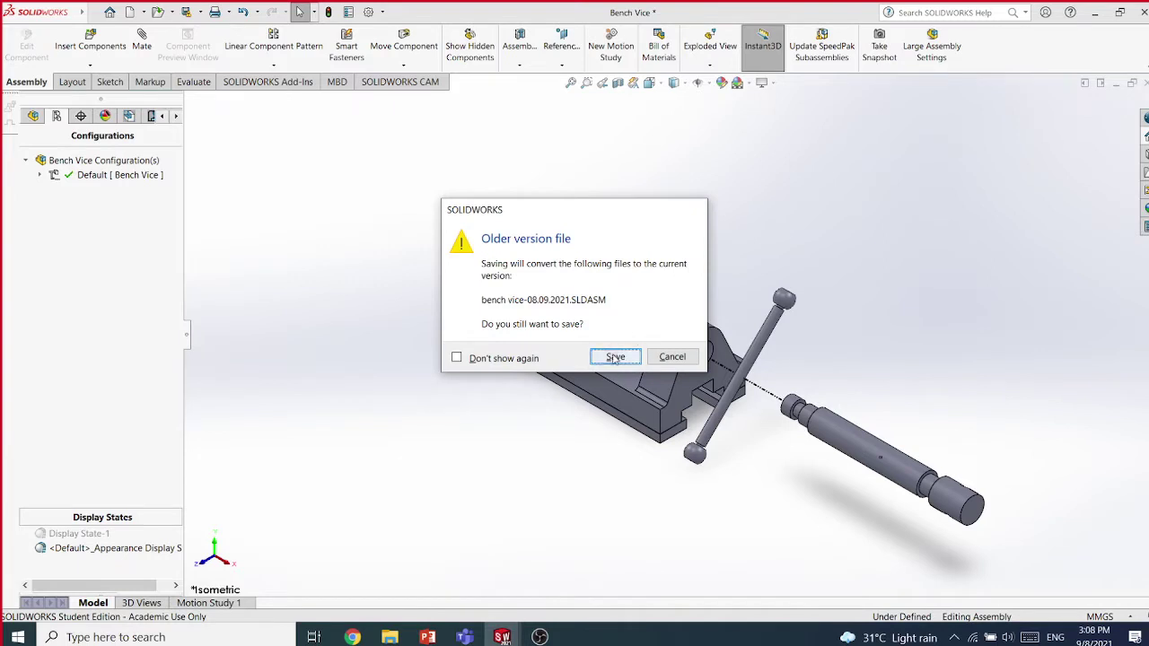
click(614, 357)
click(606, 339)
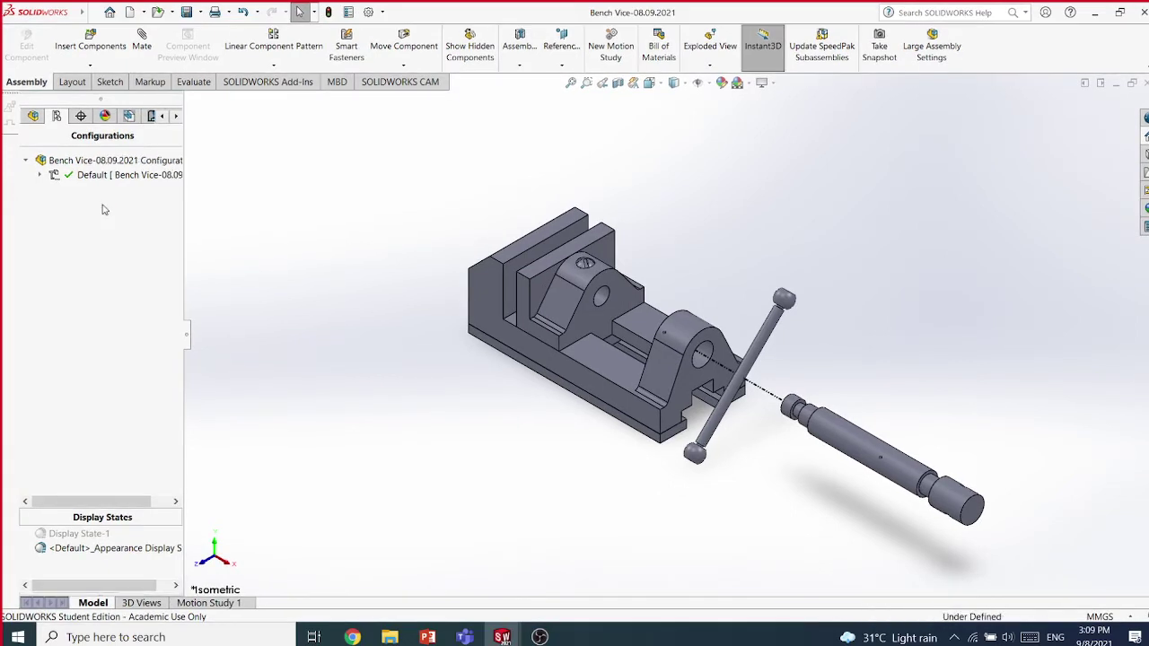
Play the collapse animation of Exploded View1, then close its animation controls
click(40, 175)
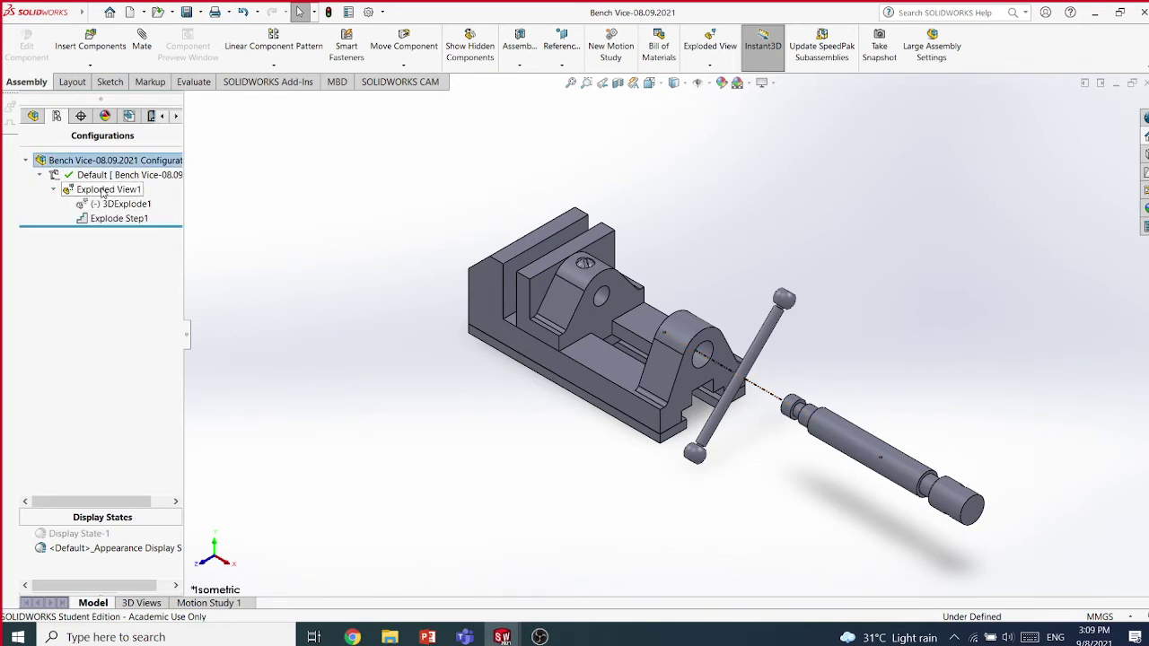
right_click(101, 189)
click(149, 216)
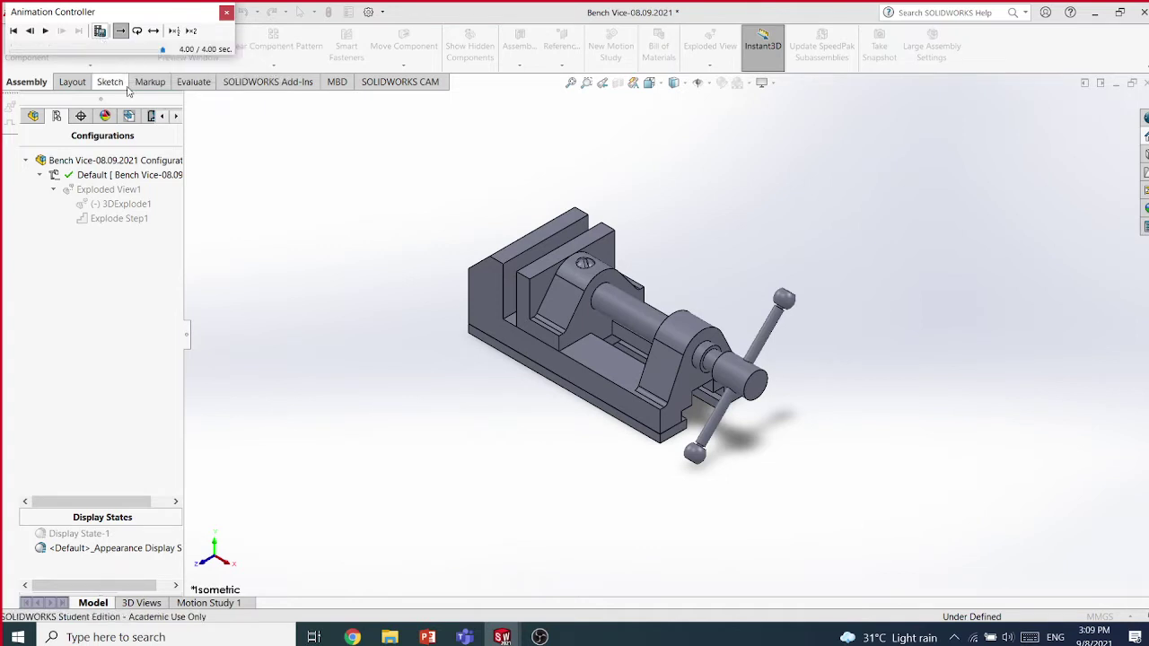
right_click(125, 194)
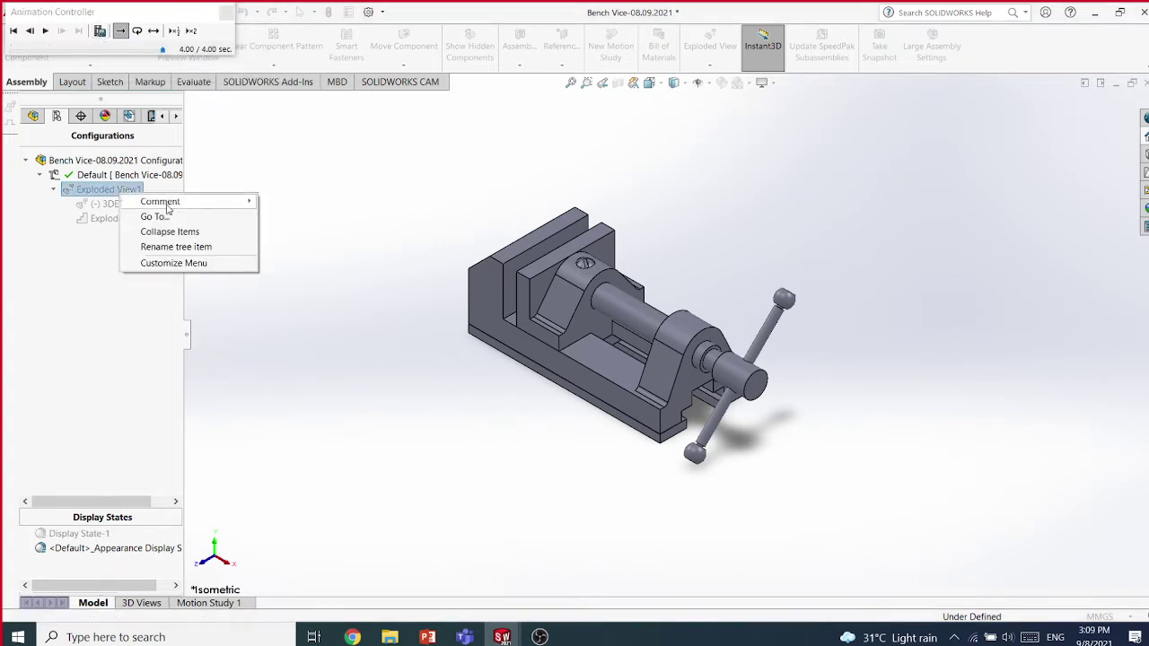
click(224, 12)
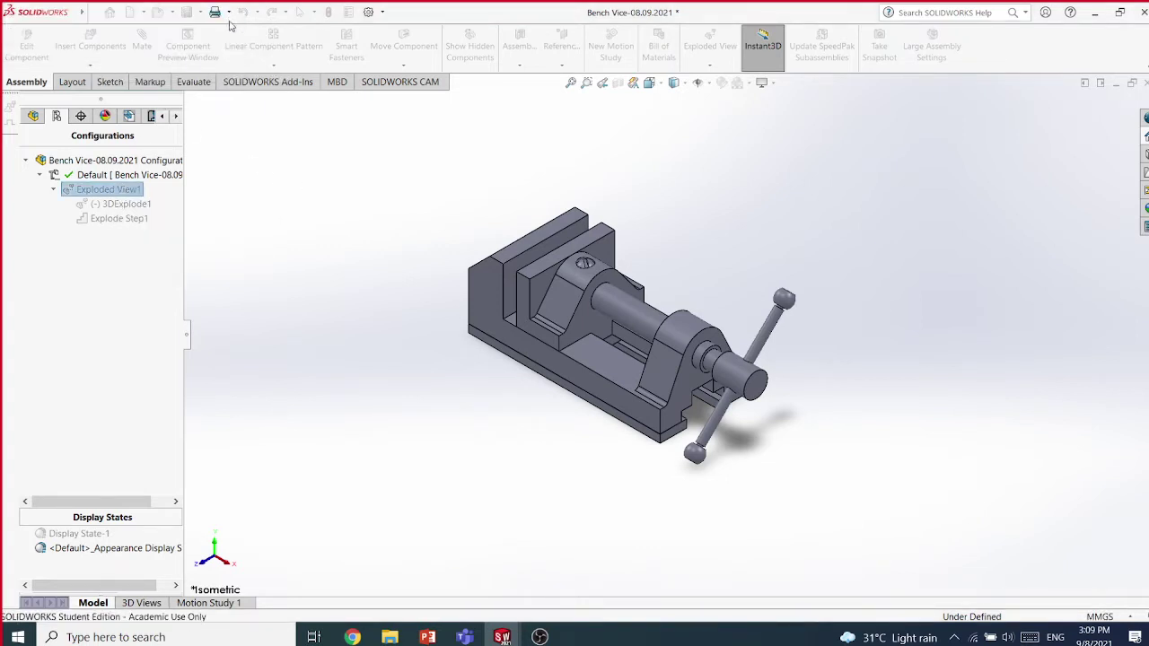
Play Exploded View1's explode animation, leaving the vice shown exploded
right_click(109, 191)
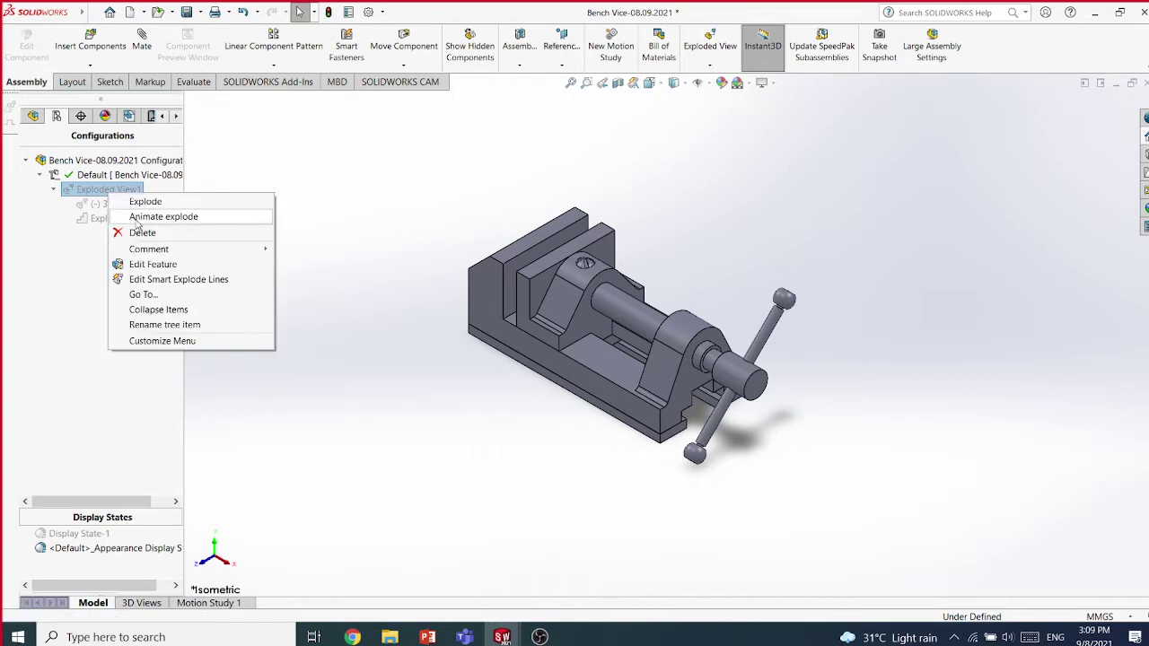
click(137, 218)
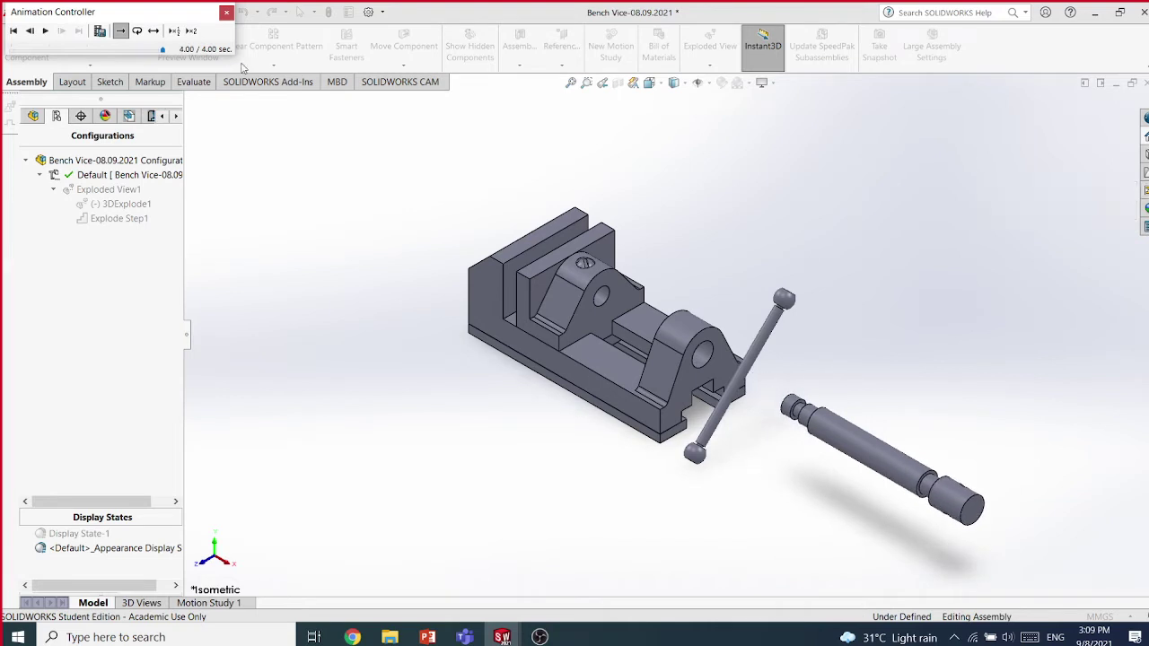
click(226, 13)
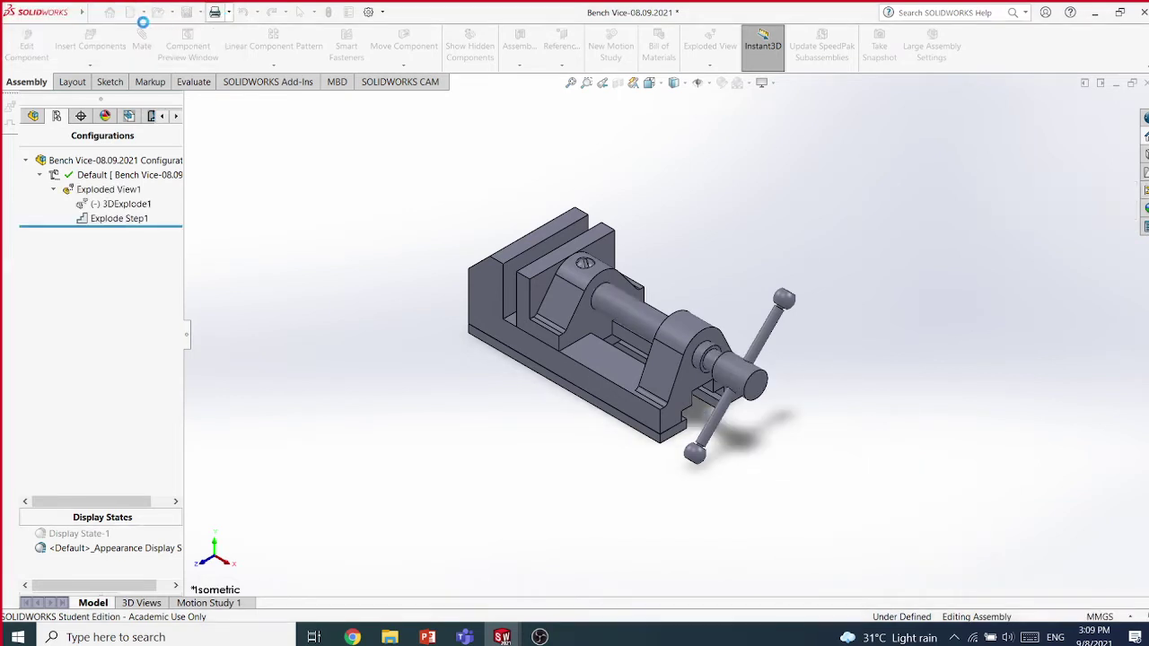
click(95, 12)
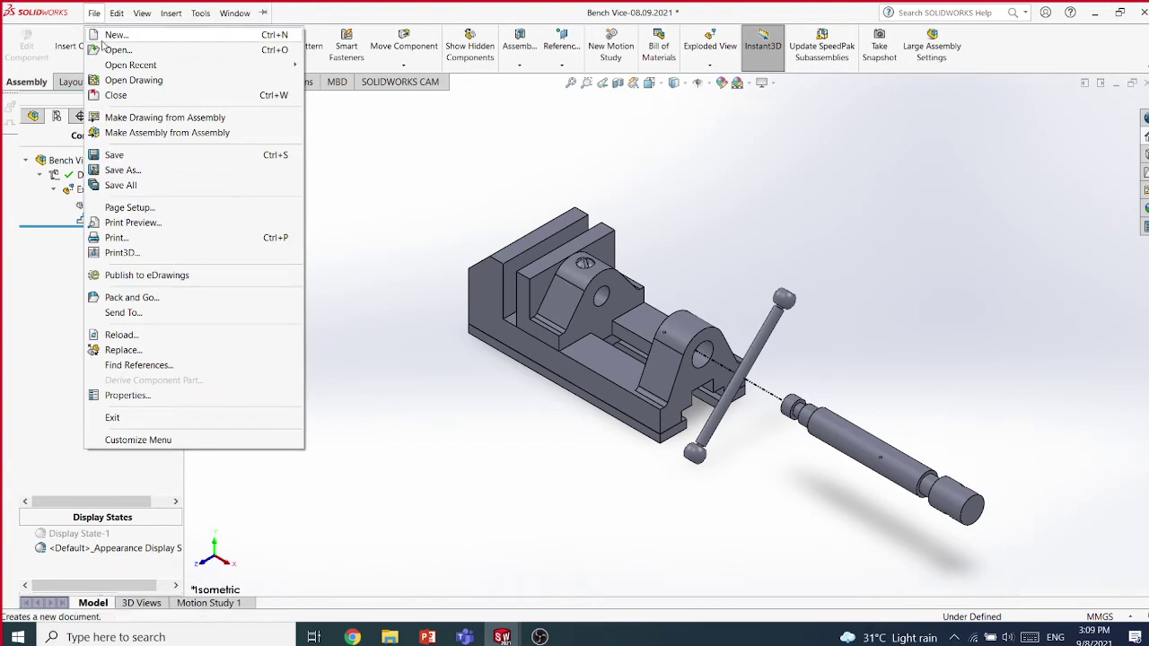
Create a new A2 (ISO) drawing without inserting a model view yet
click(109, 30)
double_click(665, 184)
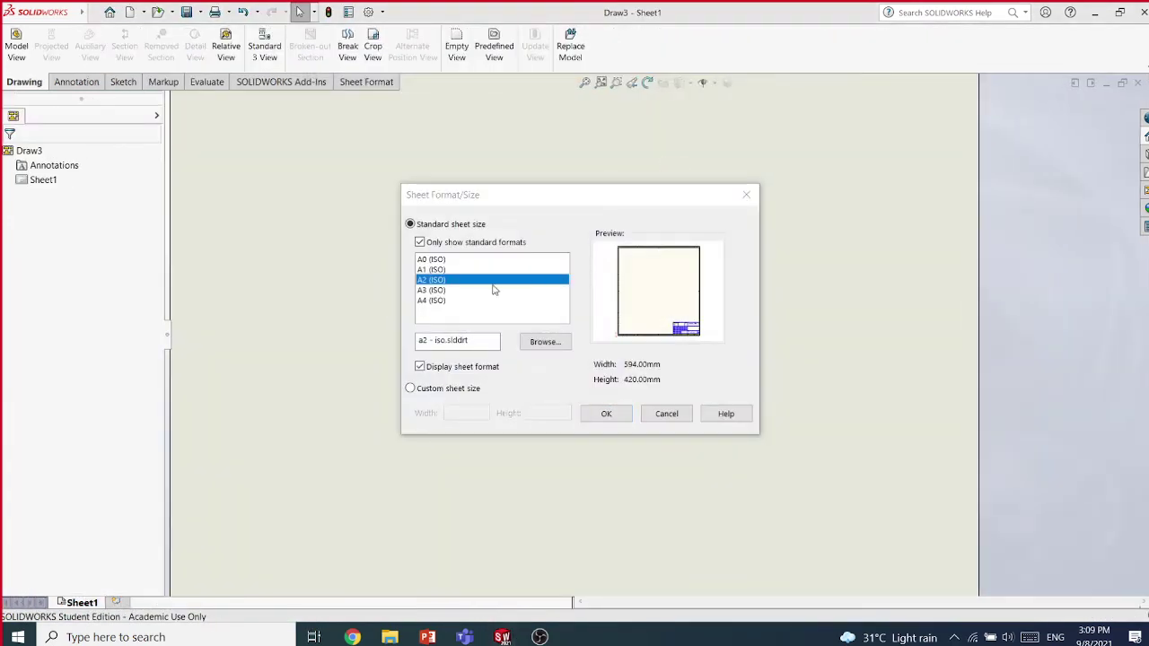
click(606, 413)
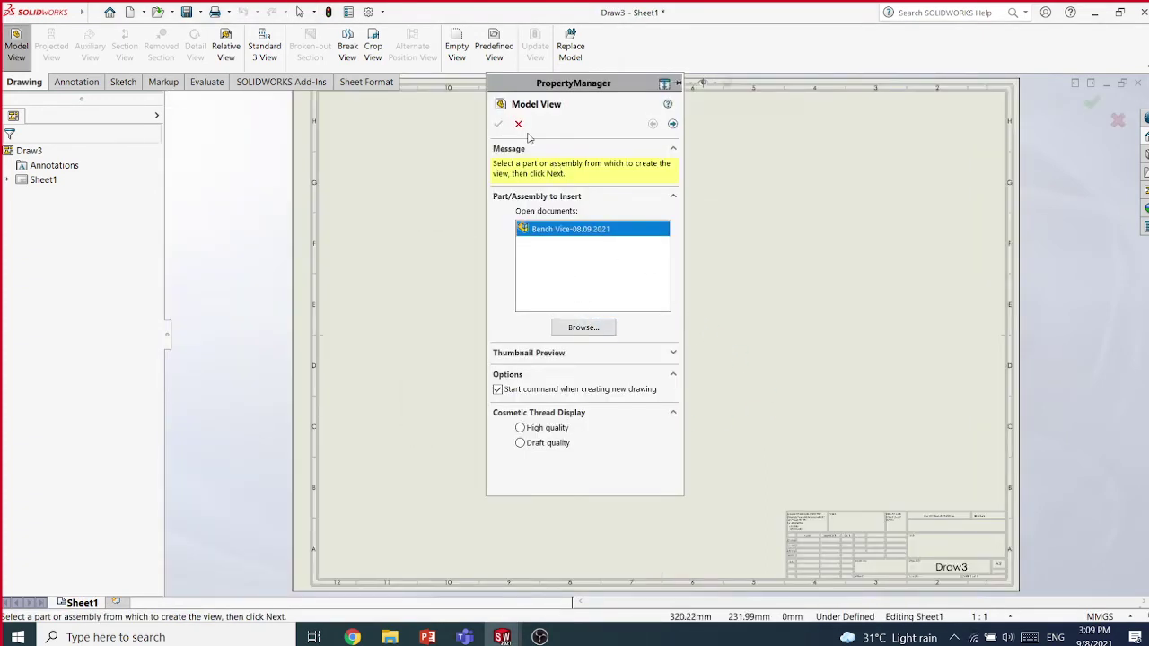
click(518, 124)
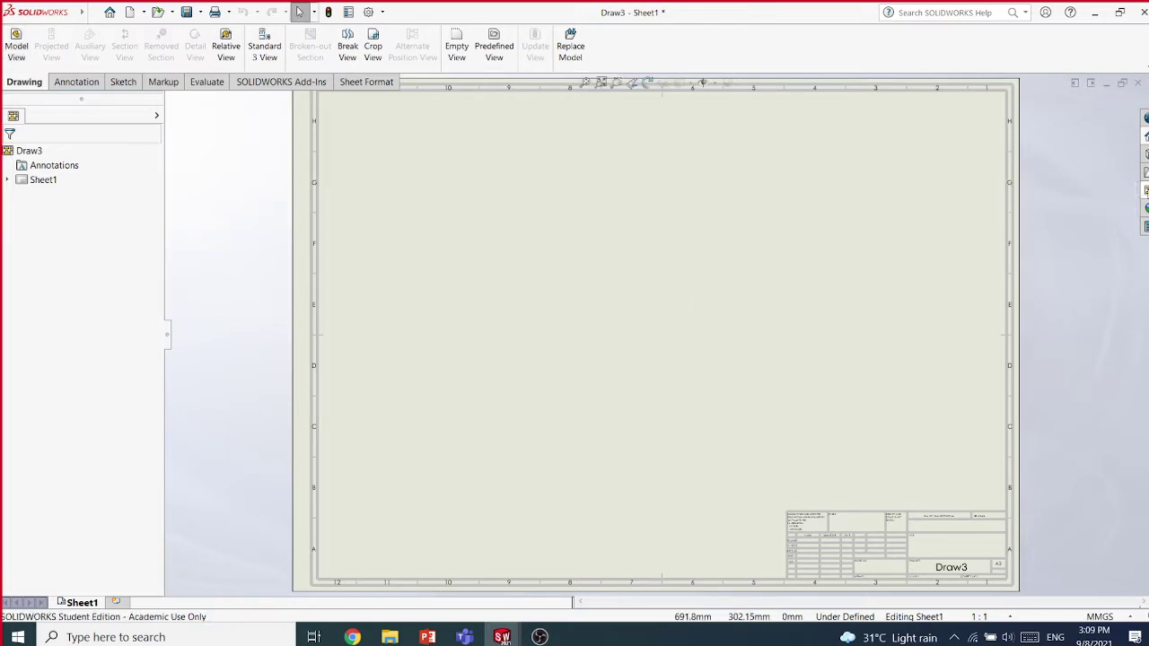
Load the Bench Vice-08.09.2021 assembly's views into the View Palette
click(1145, 191)
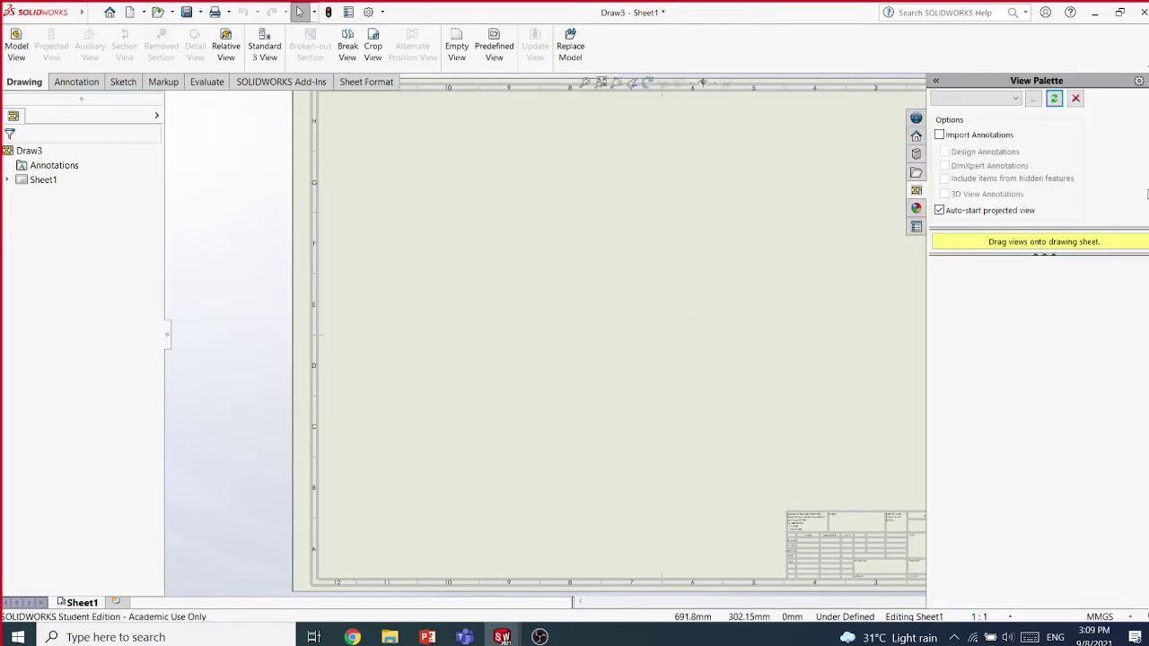
click(1034, 99)
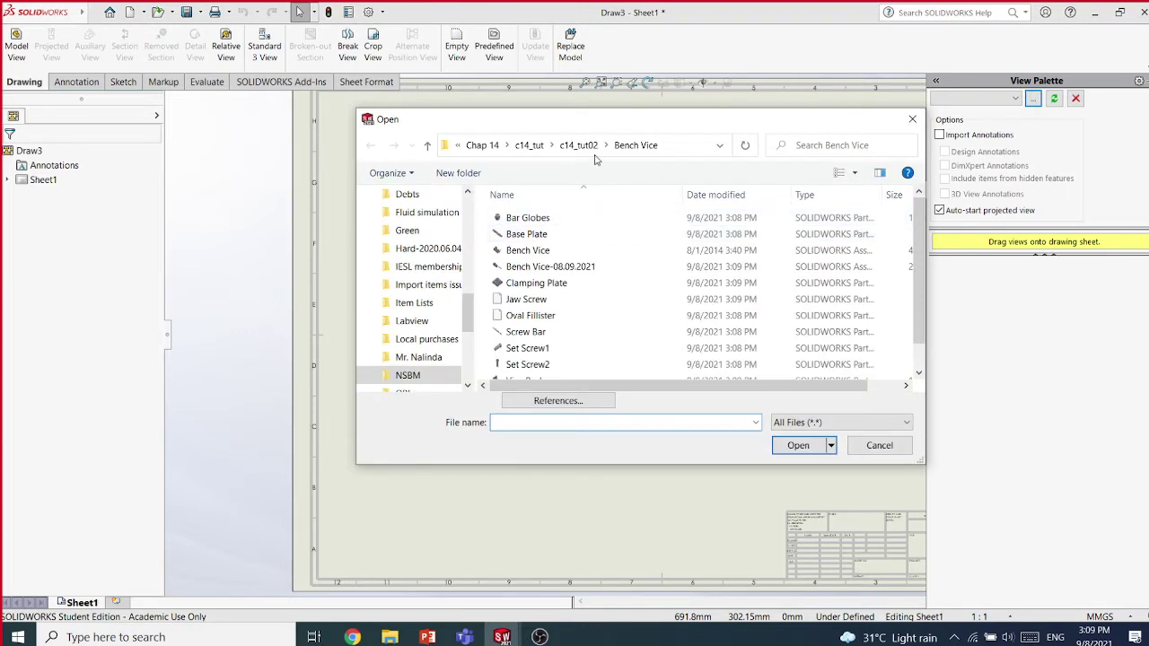
click(584, 146)
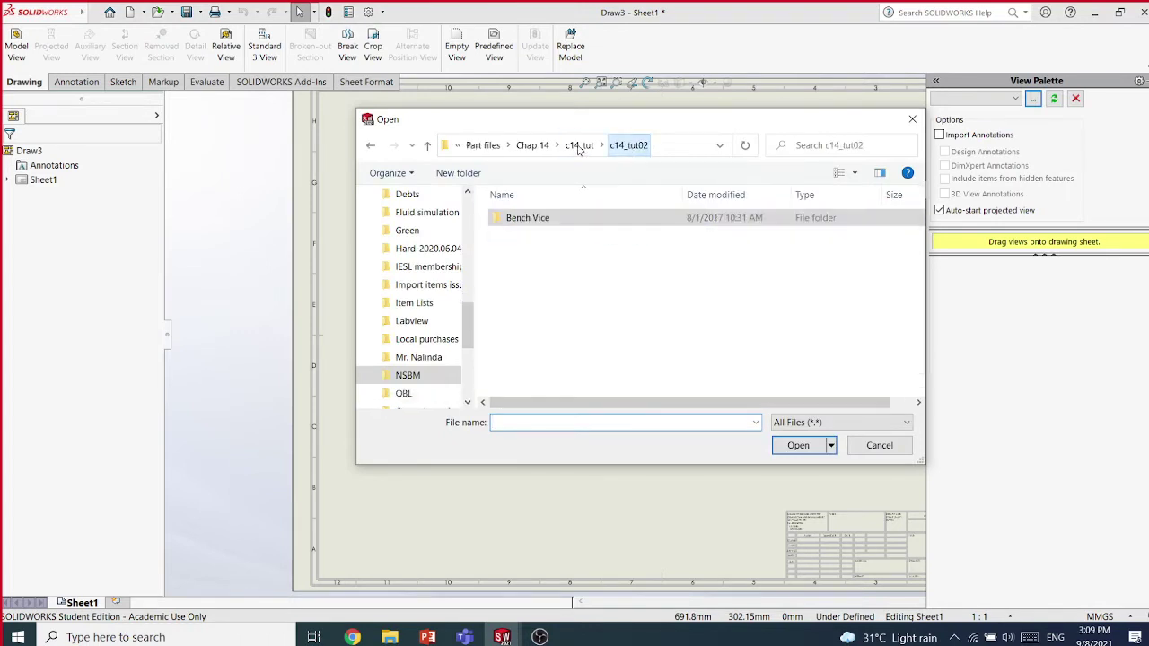
double_click(538, 220)
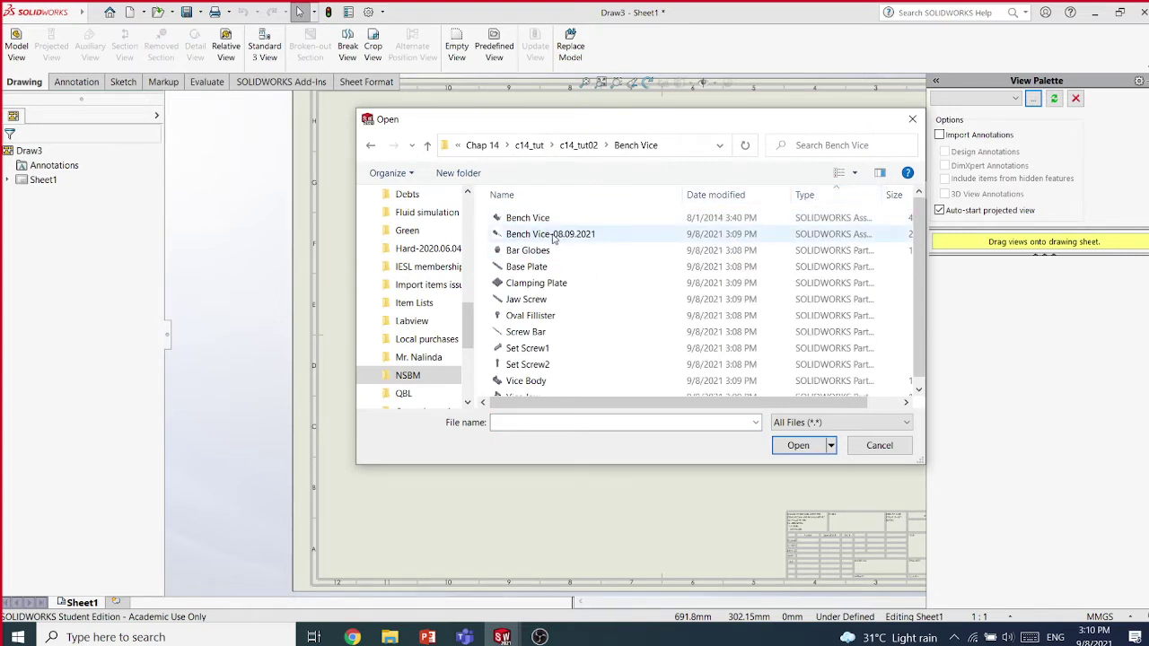
click(550, 234)
click(796, 445)
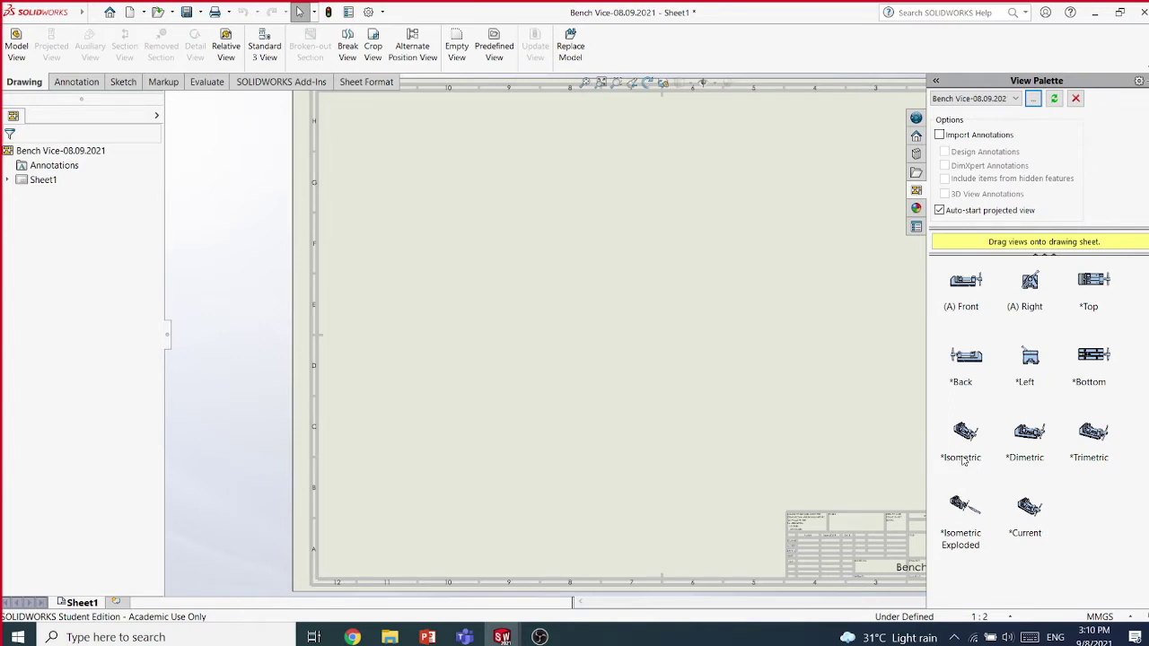
Place the isometric view at the sheet's upper left and the exploded isometric view to its right
drag(964, 433, 462, 251)
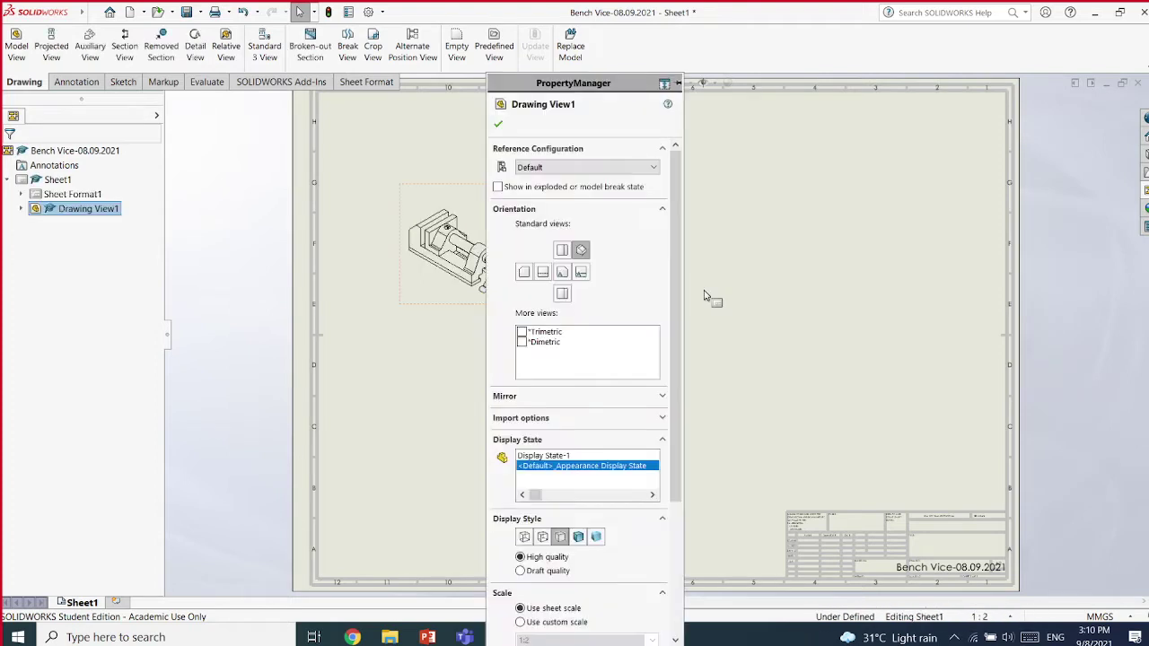
click(499, 126)
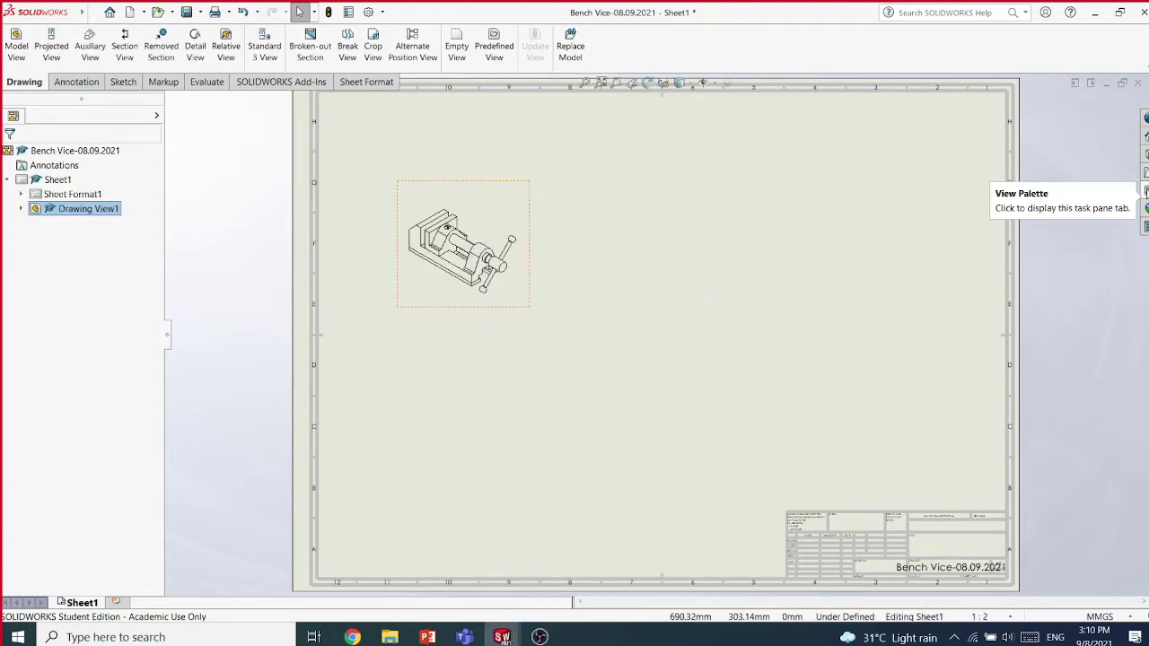
click(1145, 189)
mouse_move(962, 512)
mouse_down()
mouse_move(300, 377)
mouse_move(558, 289)
mouse_move(702, 290)
mouse_up()
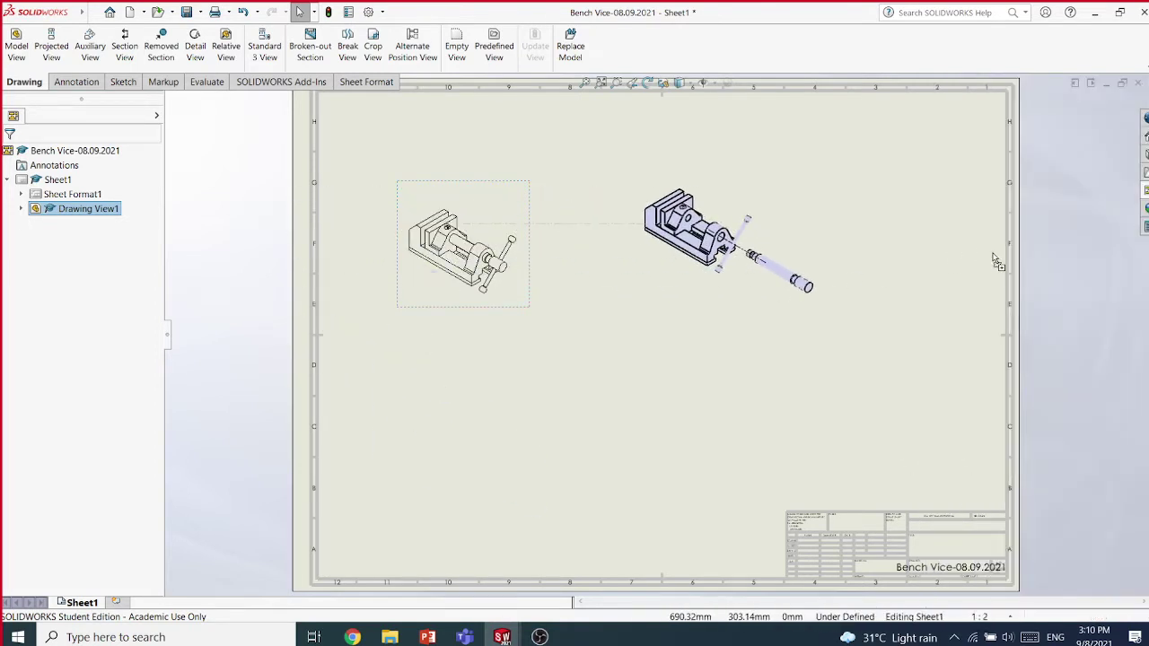
click(1073, 264)
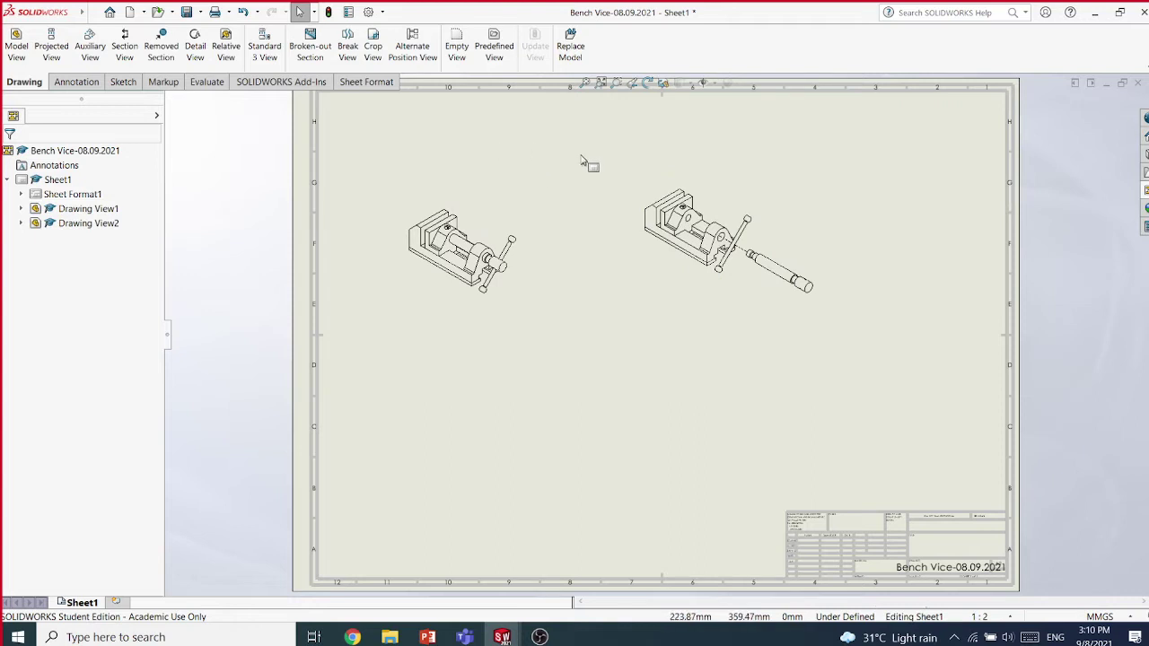
Give the exploded isometric view a custom 1:1 scale, then switch to the tutorial slides
click(776, 229)
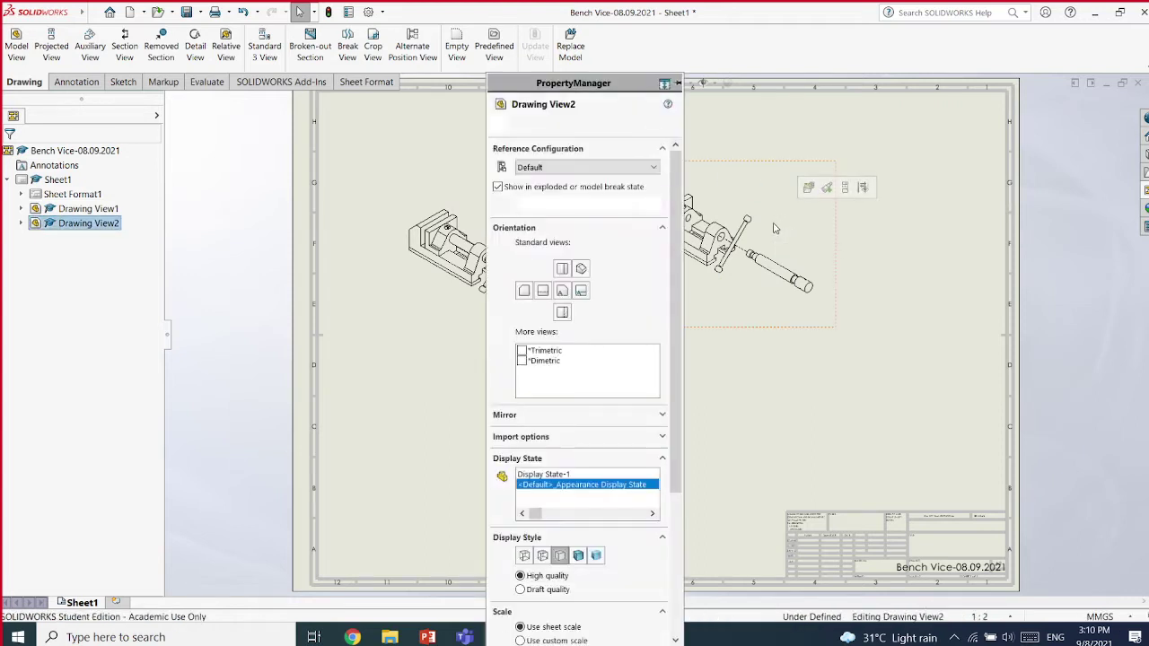
drag(675, 460, 682, 588)
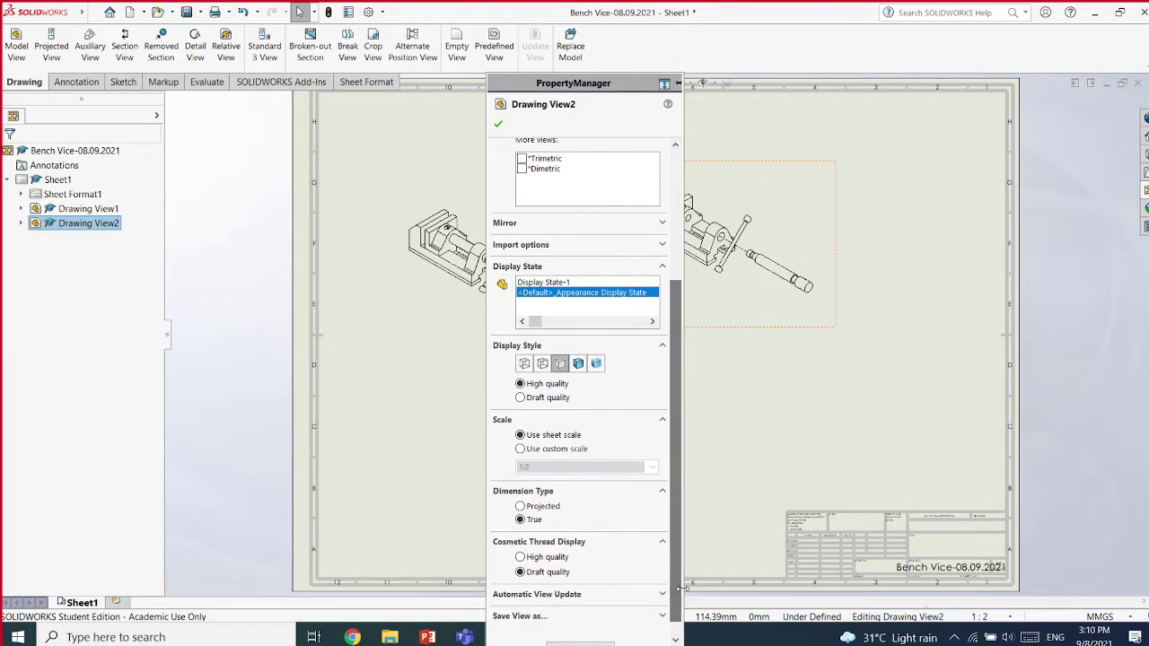
click(539, 449)
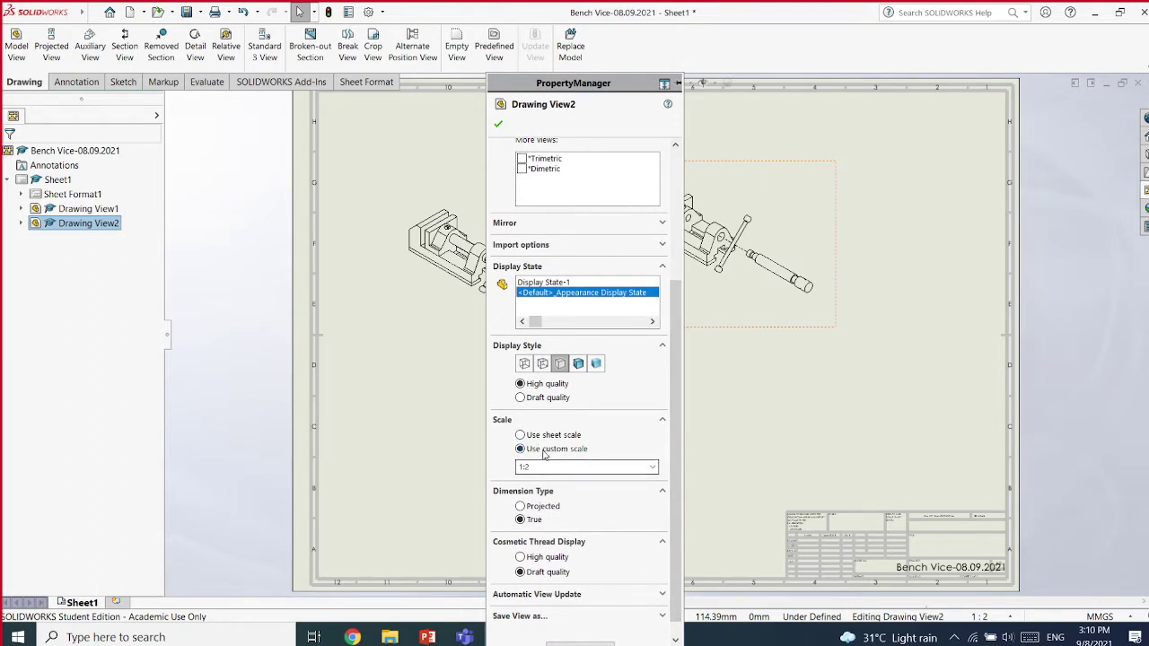
click(652, 466)
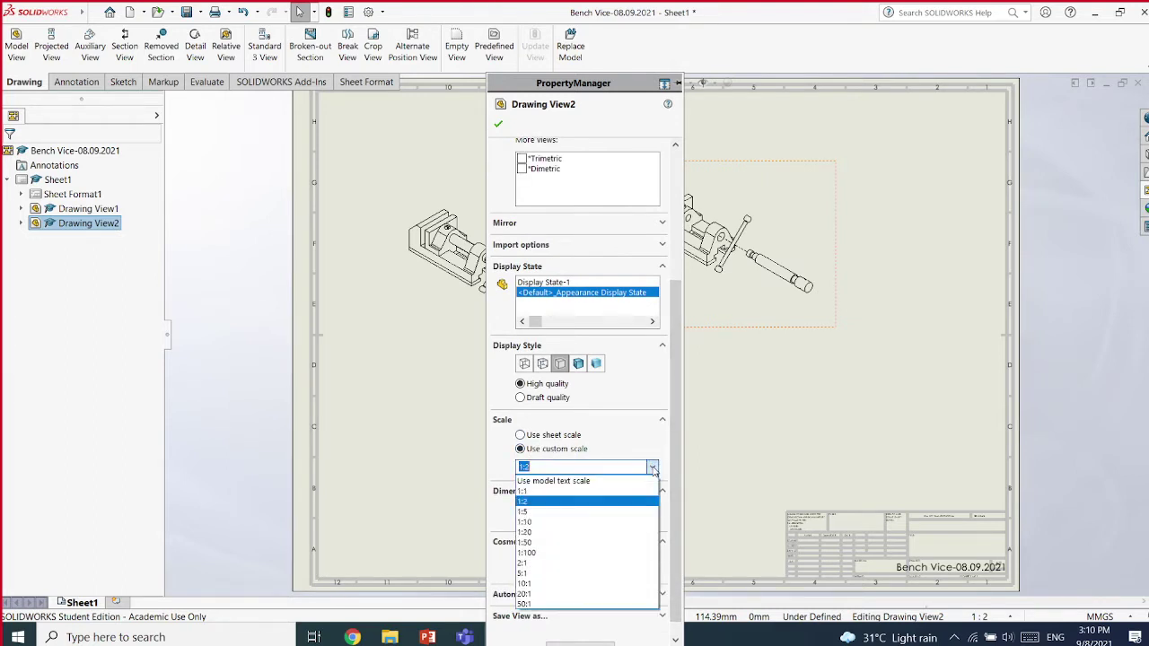
click(539, 489)
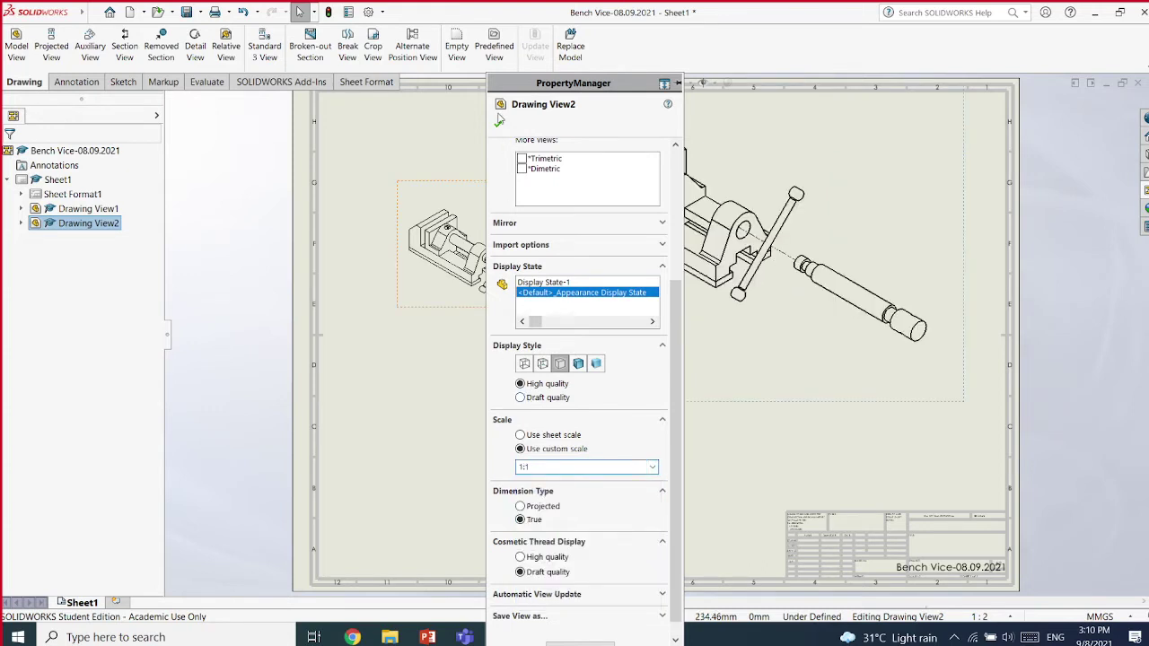
click(499, 120)
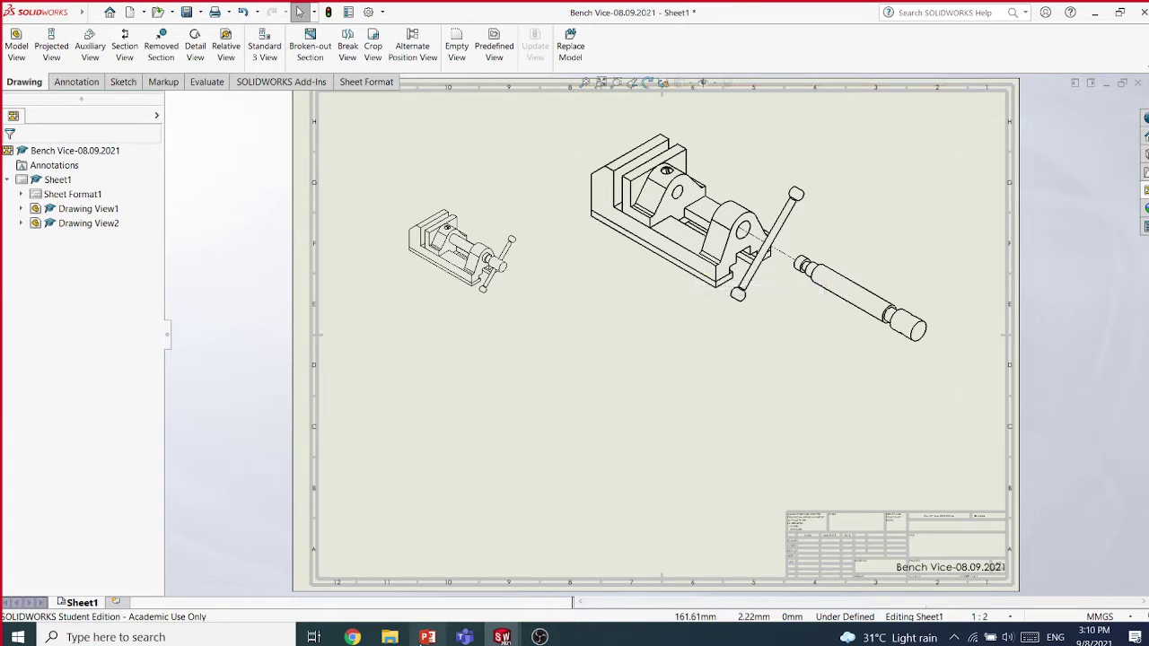
key(alt+Tab)
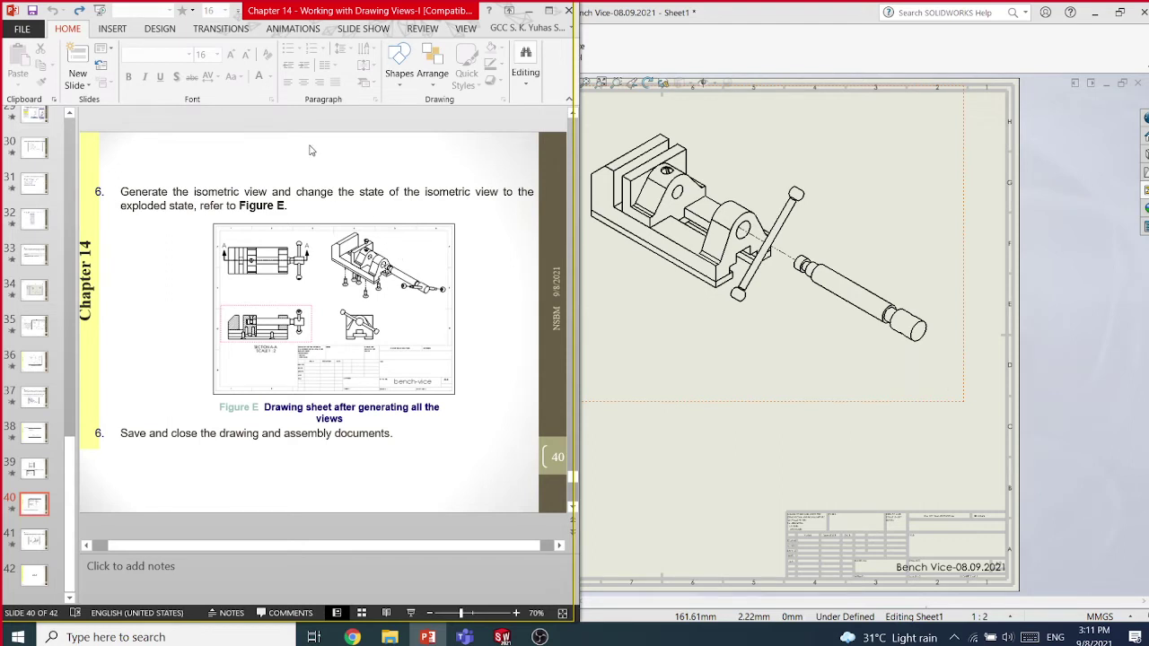
Maximize PowerPoint and zoom slide 40 to 100%, then switch to OBS Studio
click(548, 10)
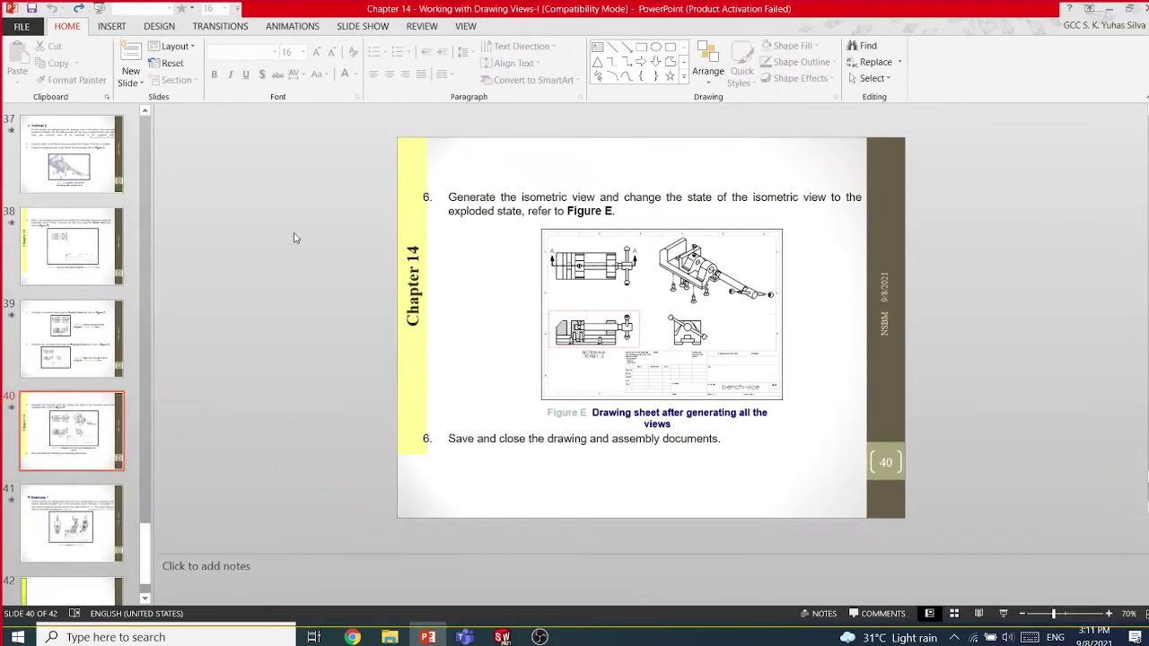
ctrl+scroll(846, 412, up, 3)
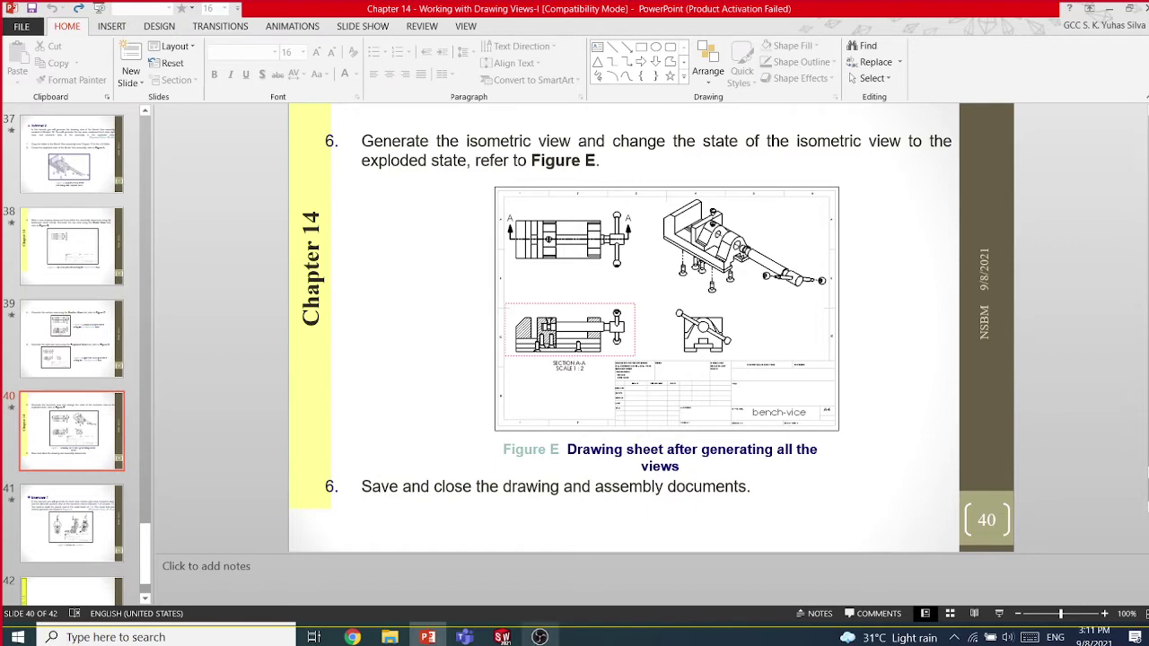
click(539, 636)
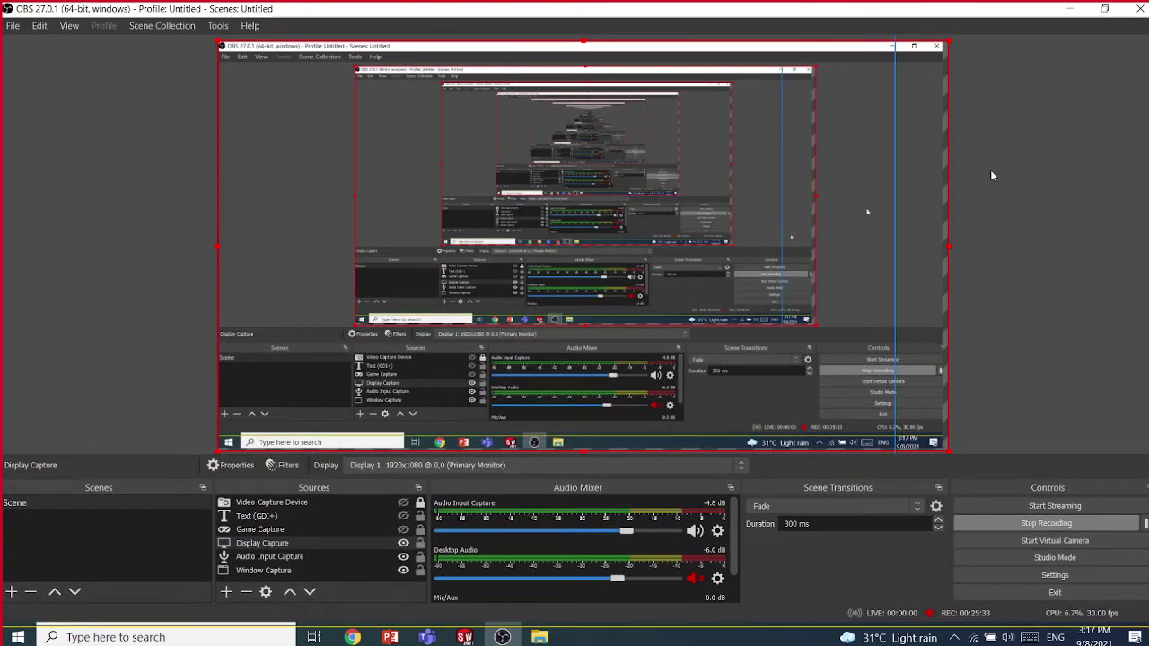
Minimize the OBS Studio window to reveal the PowerPoint presentation
click(1068, 9)
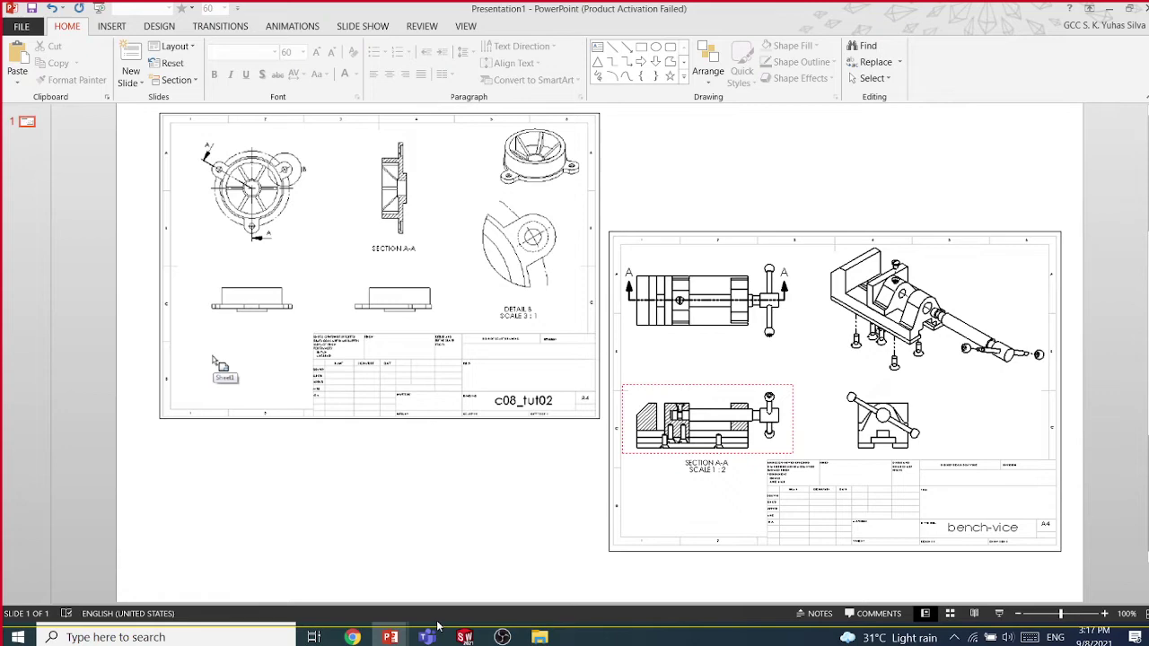
Bring the Chapter 14 PowerPoint deck forward and page back to slide 32, 'Modifying The Hatch Pattern in Section Views'
mouse_move(390, 634)
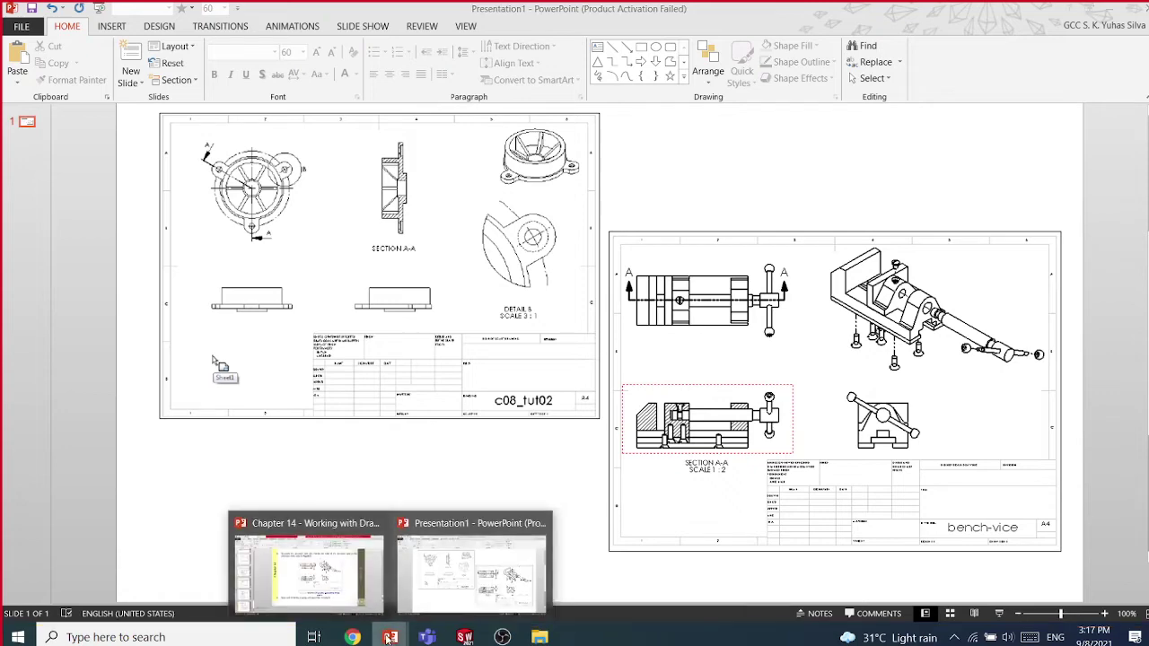
click(305, 575)
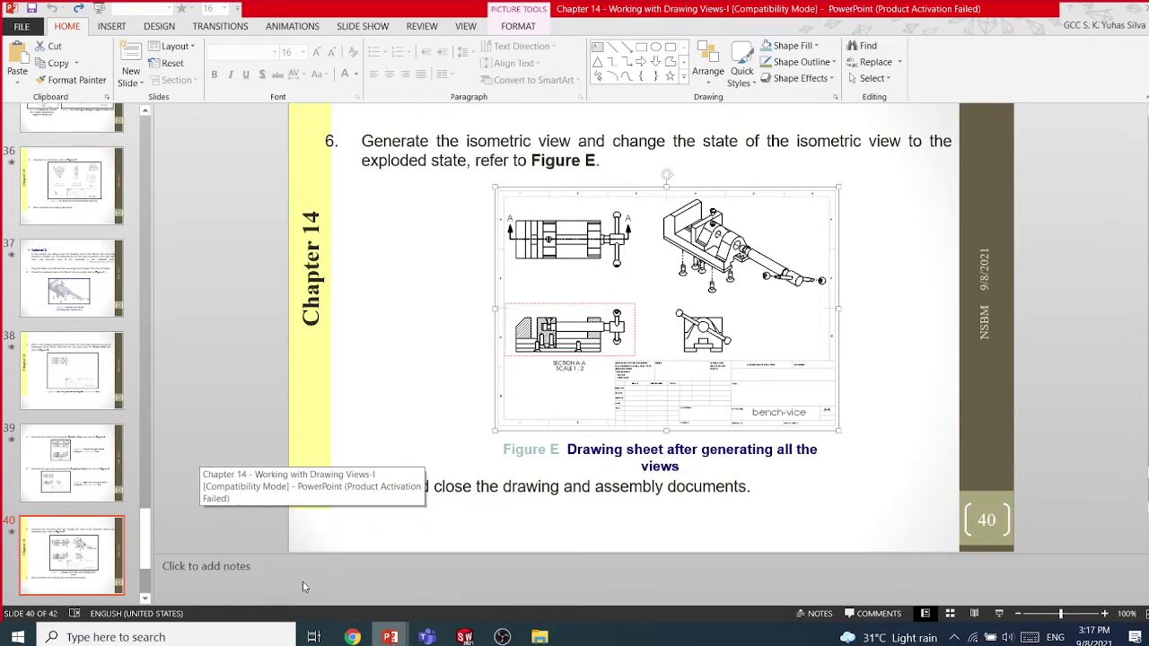
click(238, 434)
scroll(238, 434, up, 4)
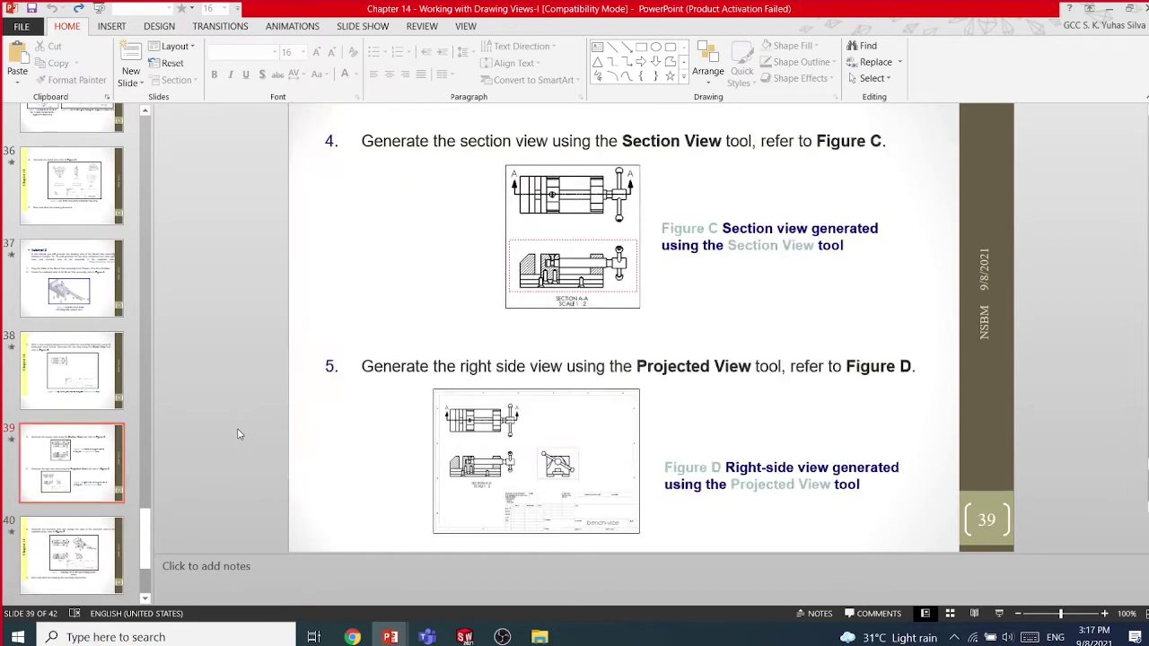
scroll(238, 435, up, 4)
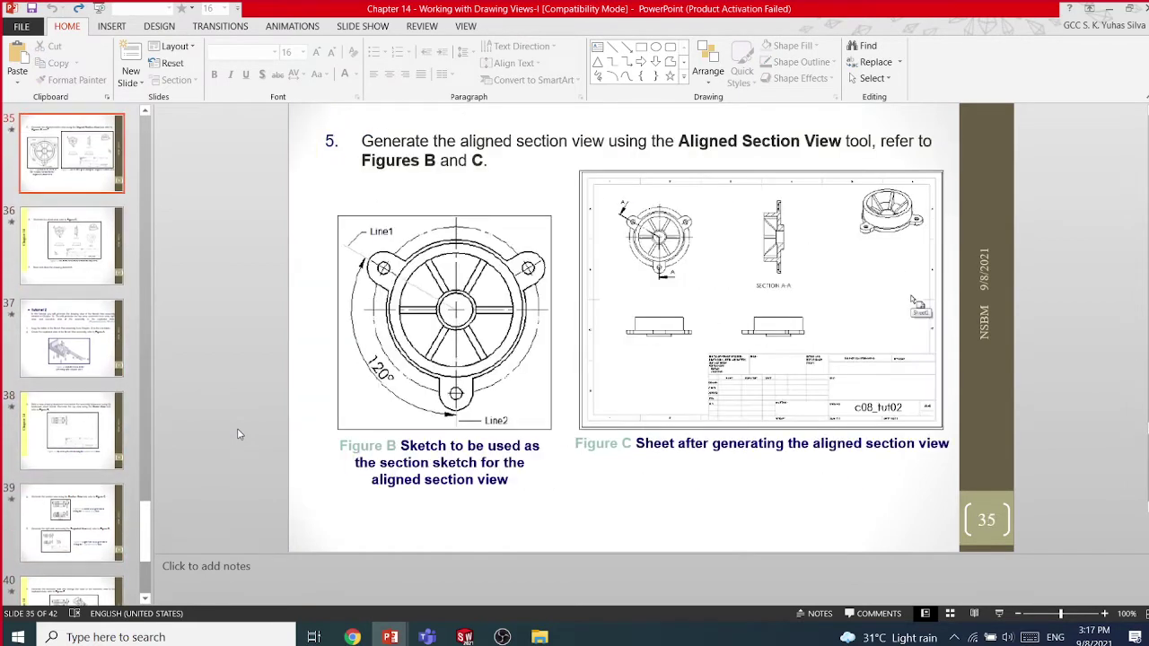
scroll(237, 434, up, 1)
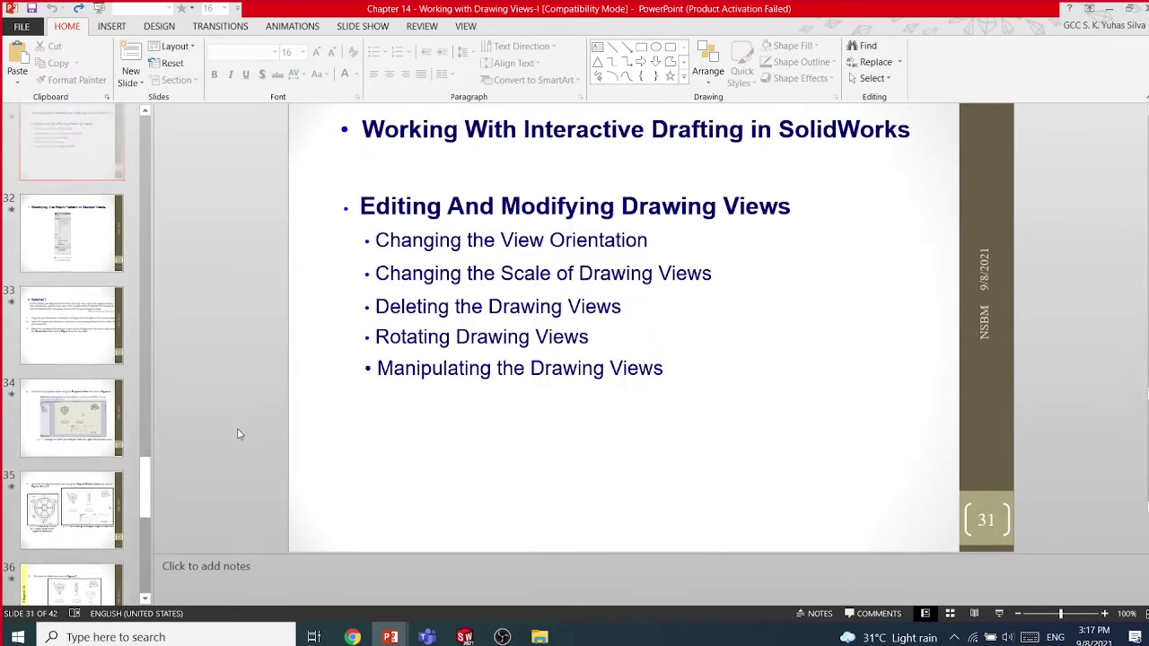
scroll(238, 434, down, 1)
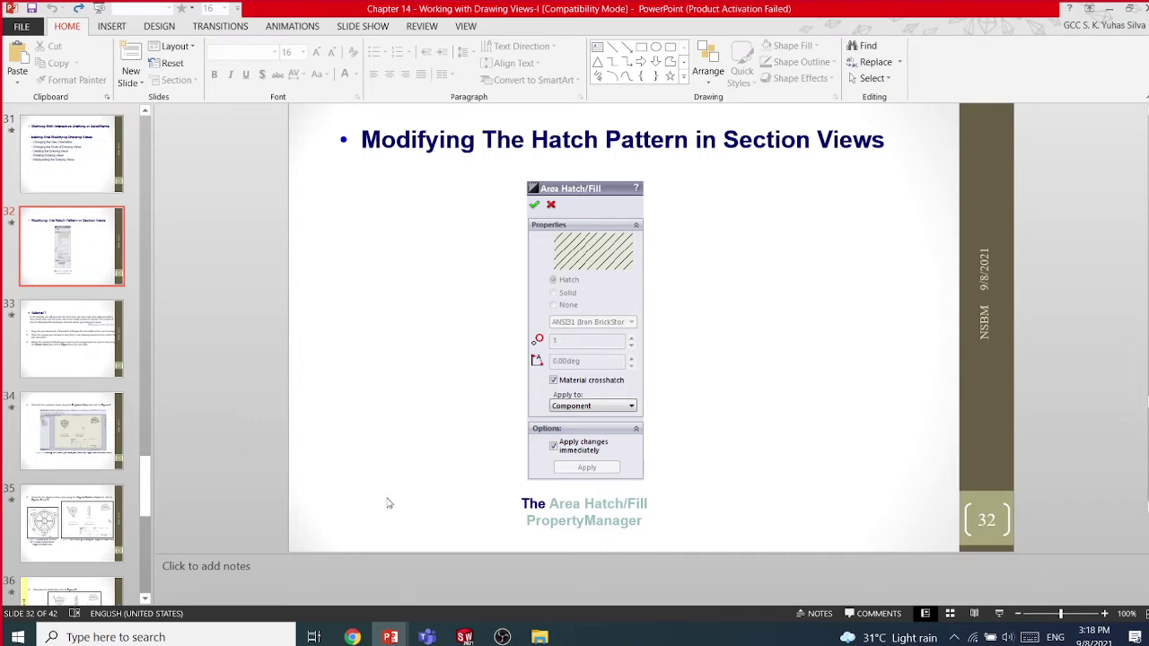
Return to the SOLIDWORKS drawing and open Area Hatch/Fill for Section A-A's ANSI31 hatching
mouse_move(464, 636)
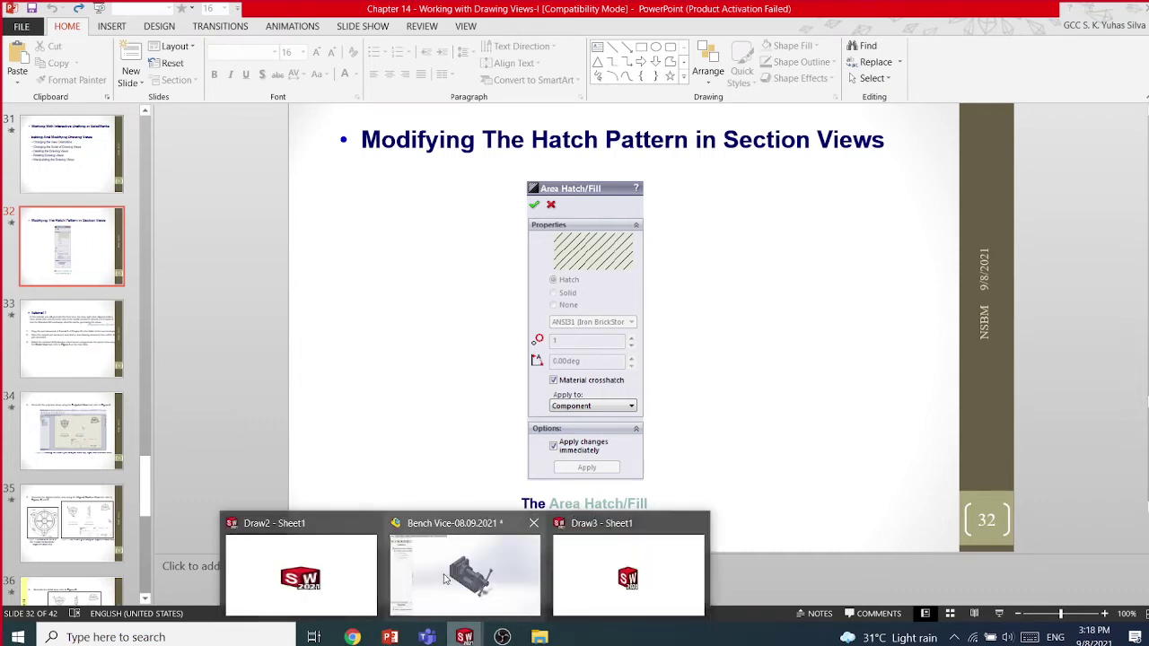
mouse_move(446, 579)
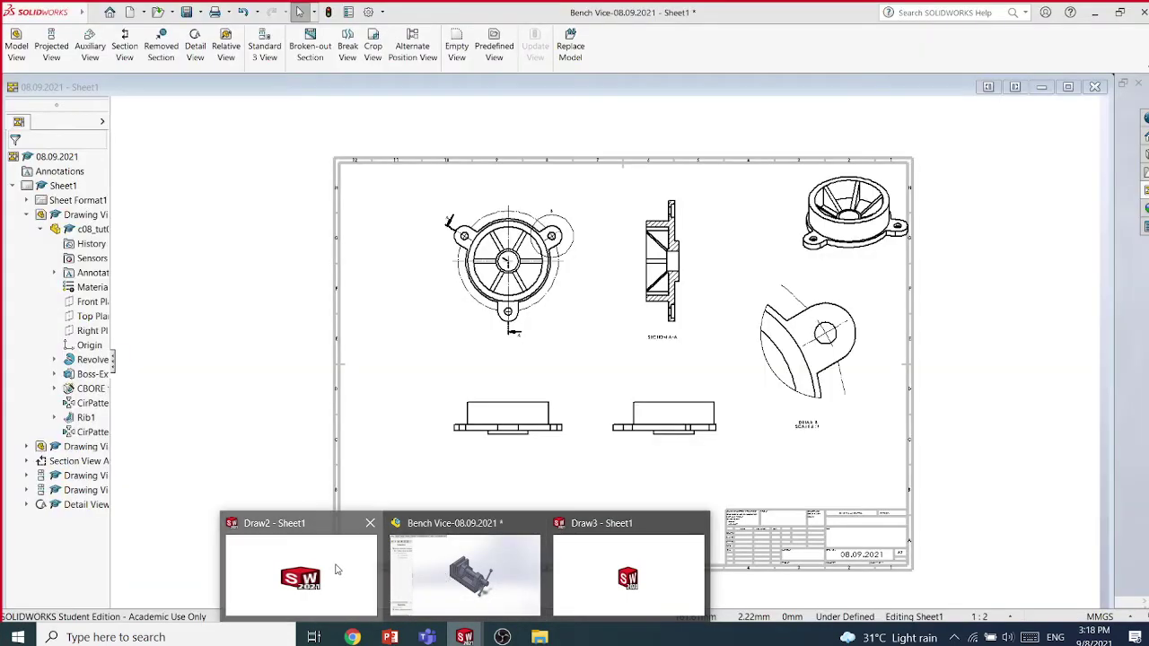
click(541, 549)
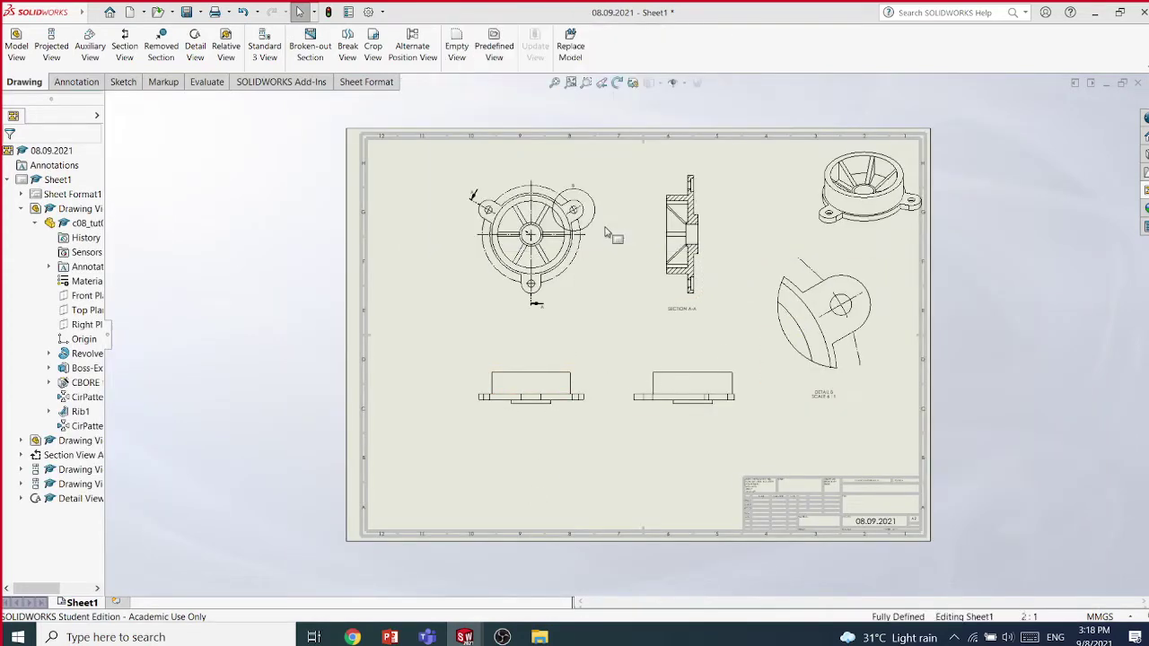
scroll(686, 237, down, 6)
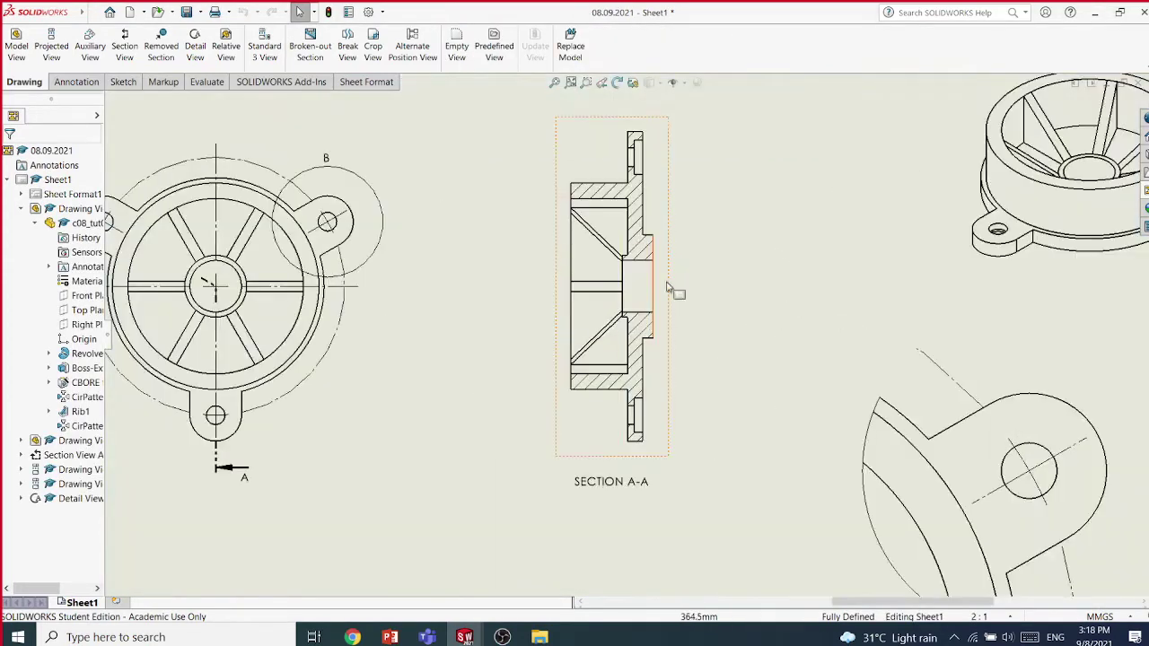
scroll(599, 416, up, 3)
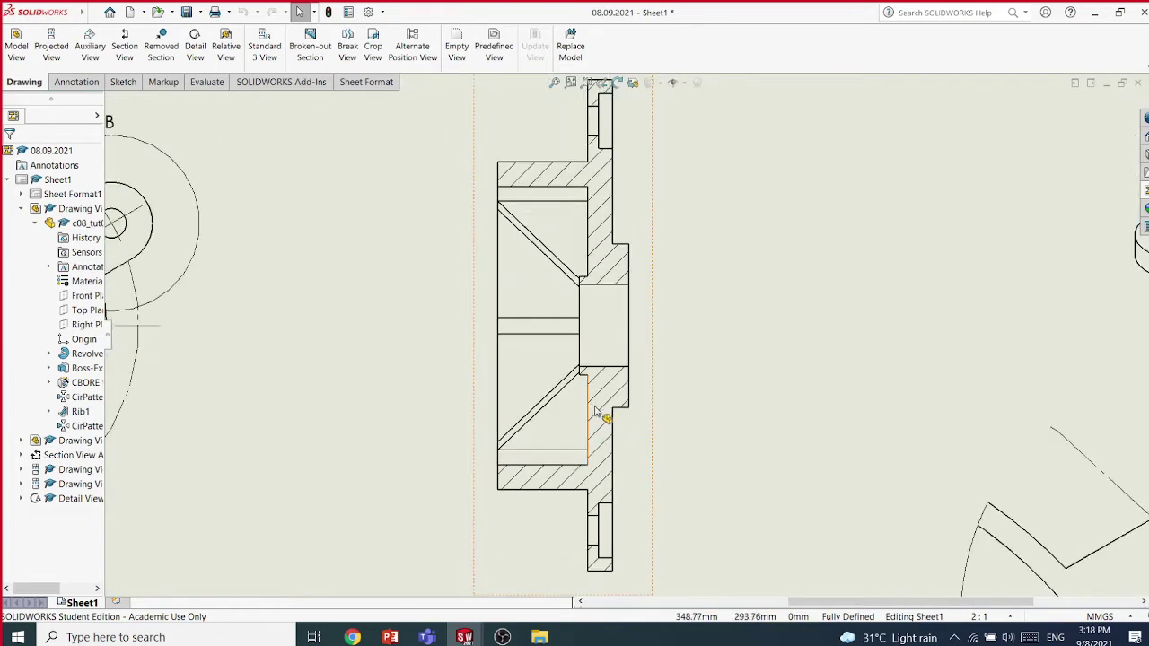
click(605, 405)
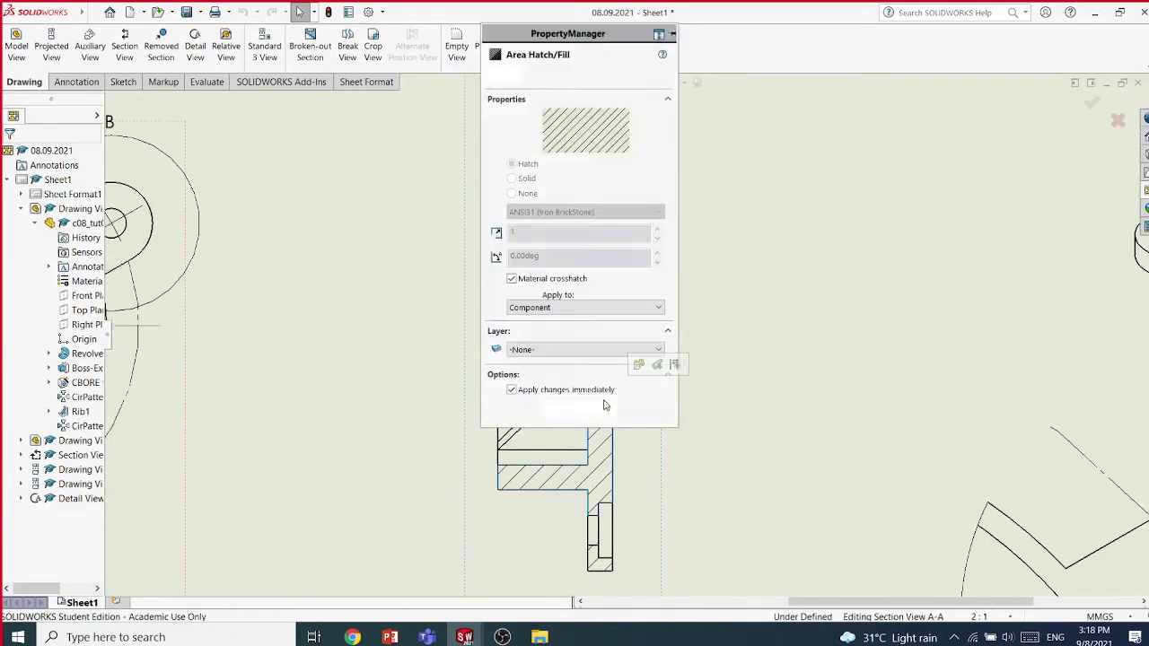
drag(587, 36, 885, 97)
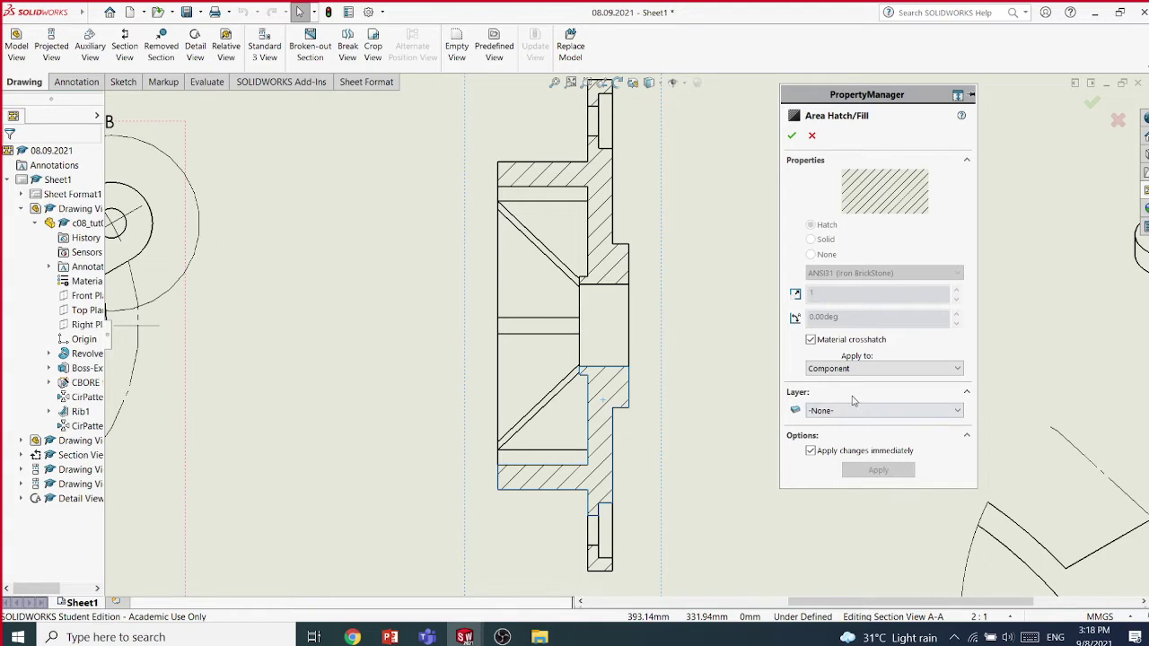
click(810, 340)
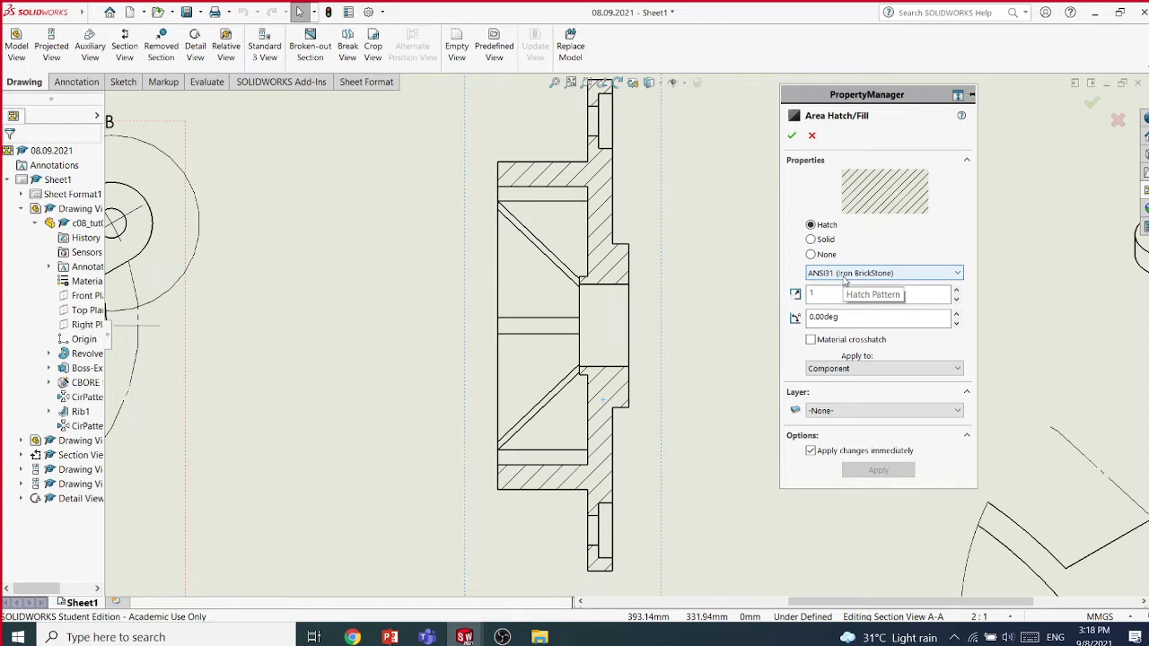
click(844, 276)
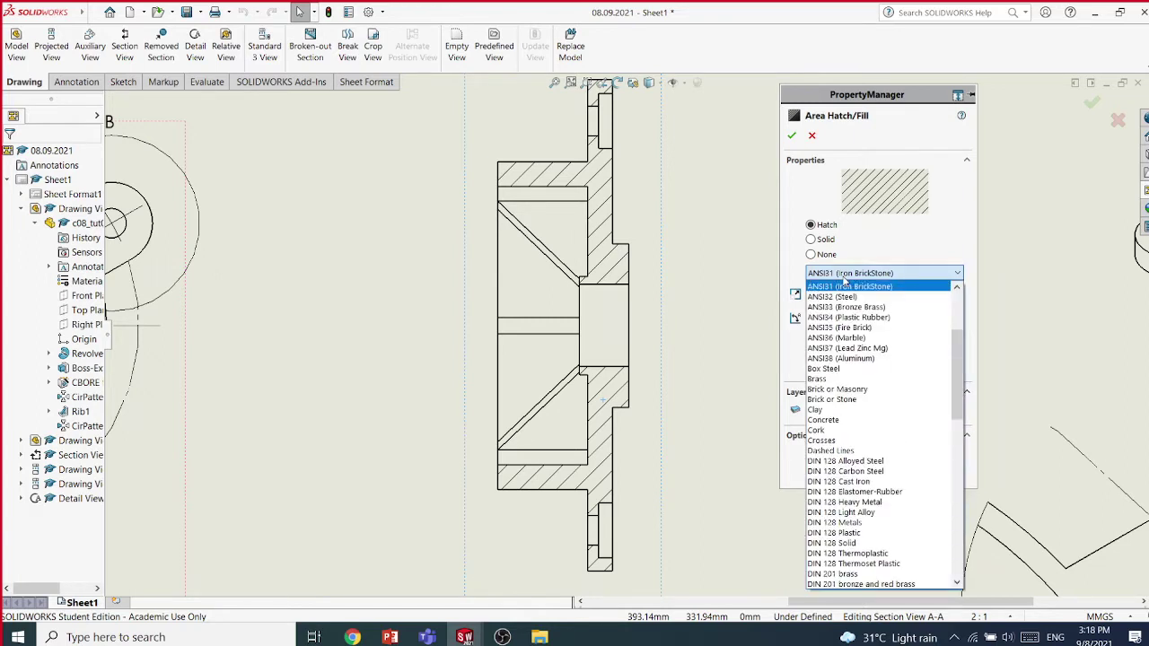
click(834, 420)
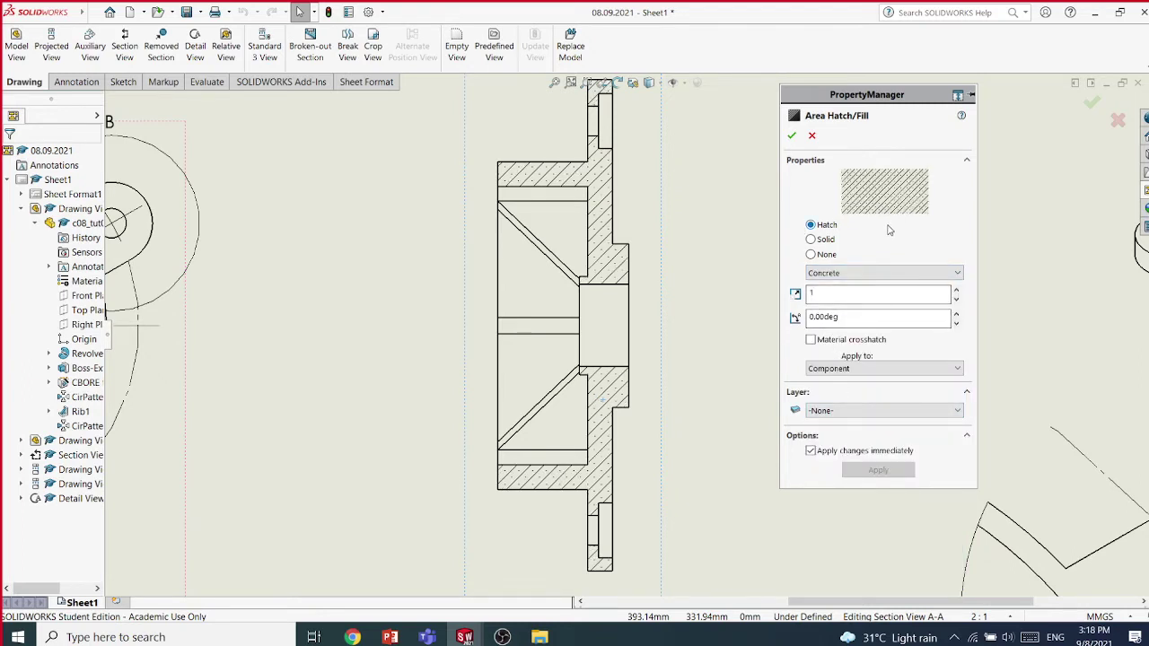
click(825, 255)
click(822, 244)
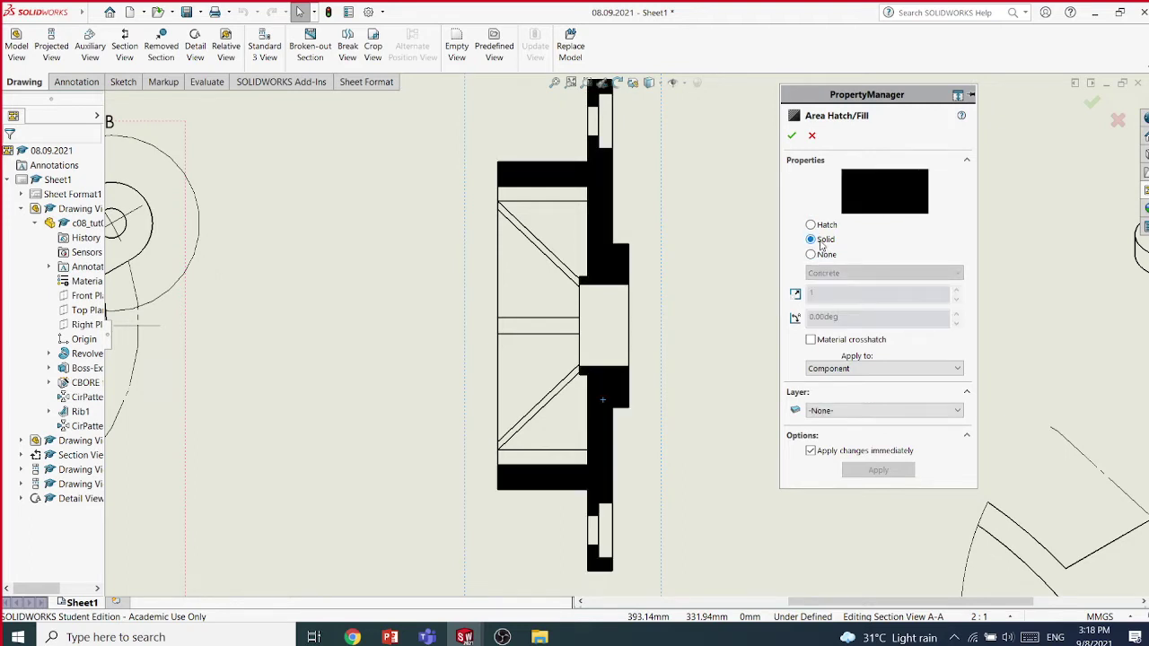
click(820, 226)
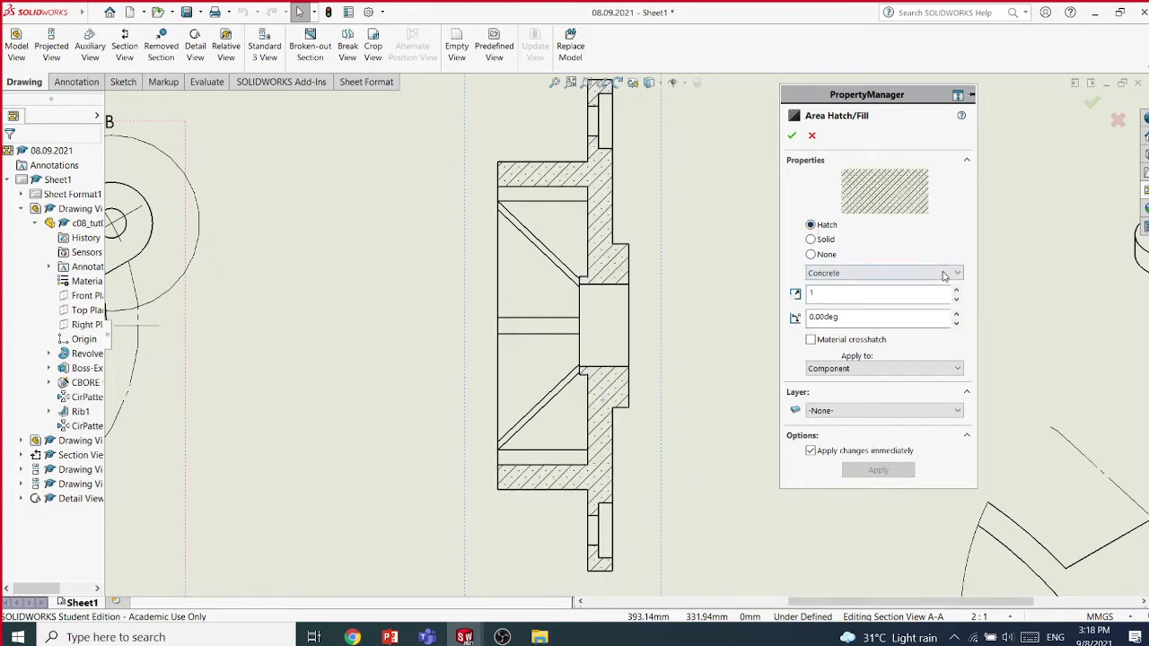
click(905, 368)
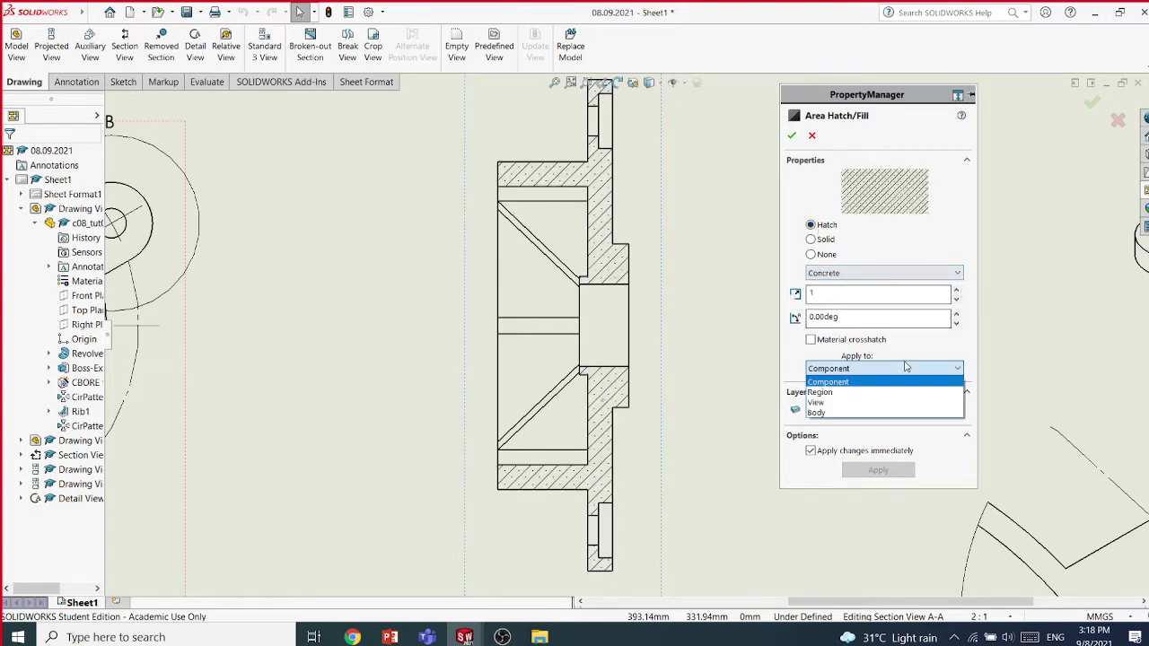
click(843, 402)
click(849, 369)
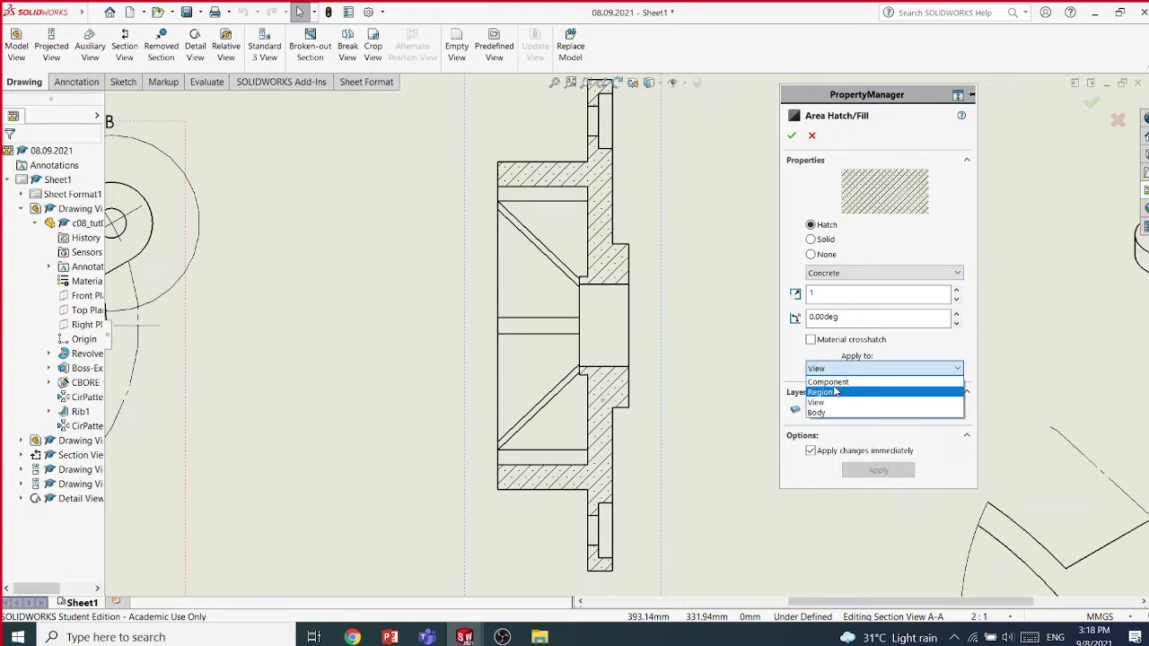
click(842, 382)
click(831, 369)
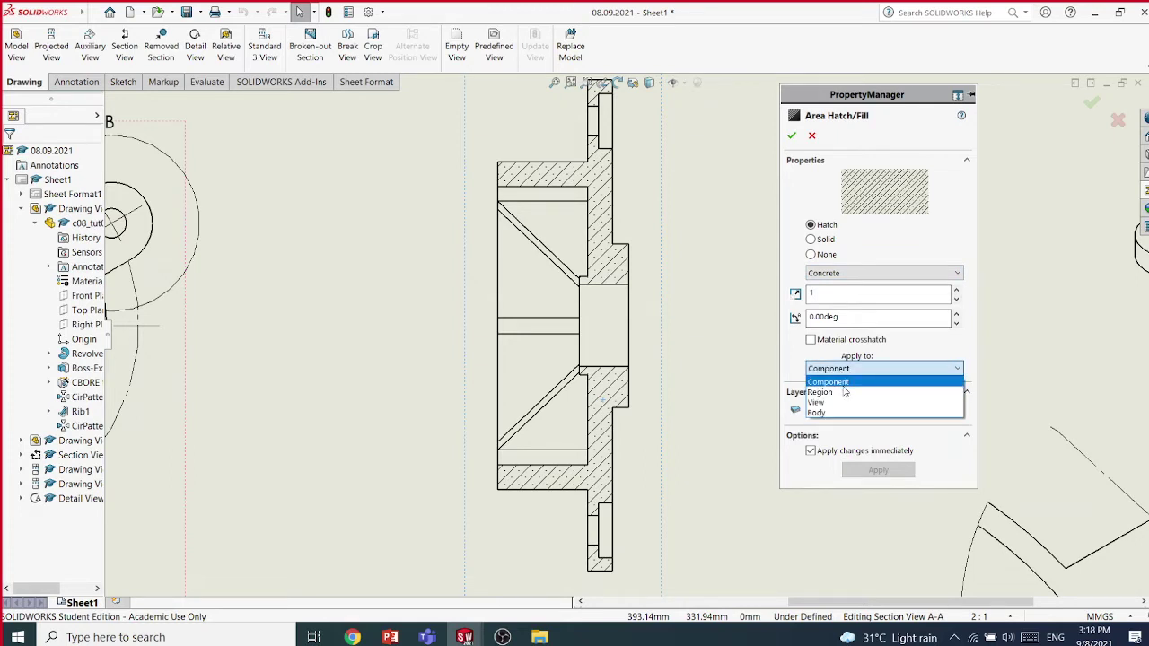
click(811, 342)
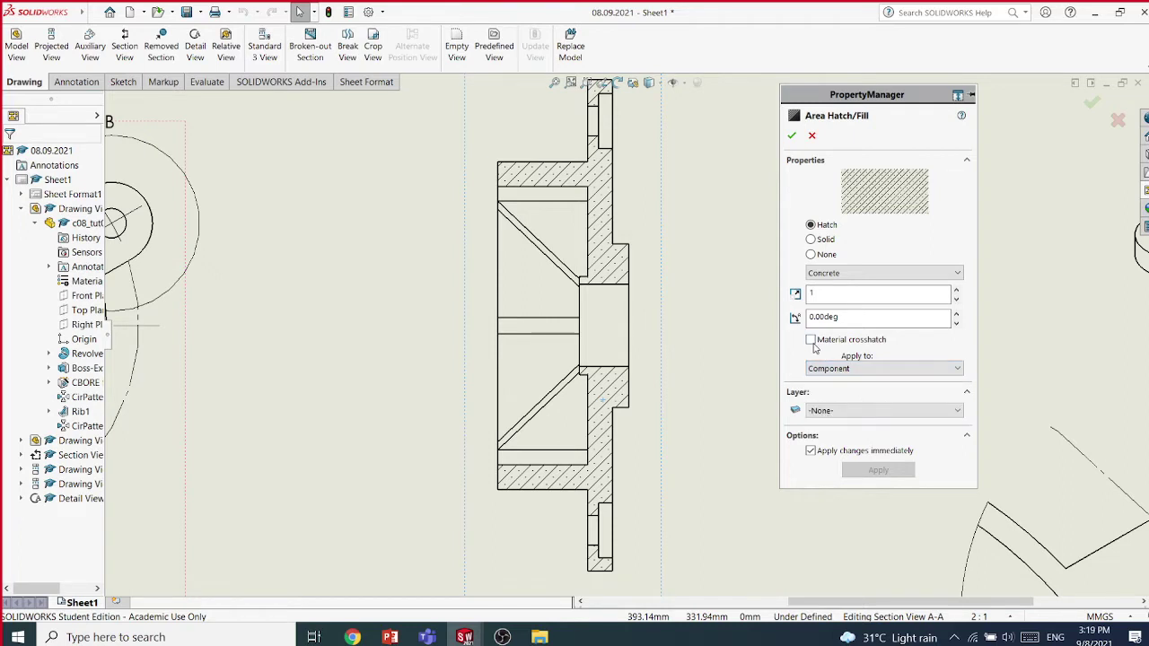
click(810, 342)
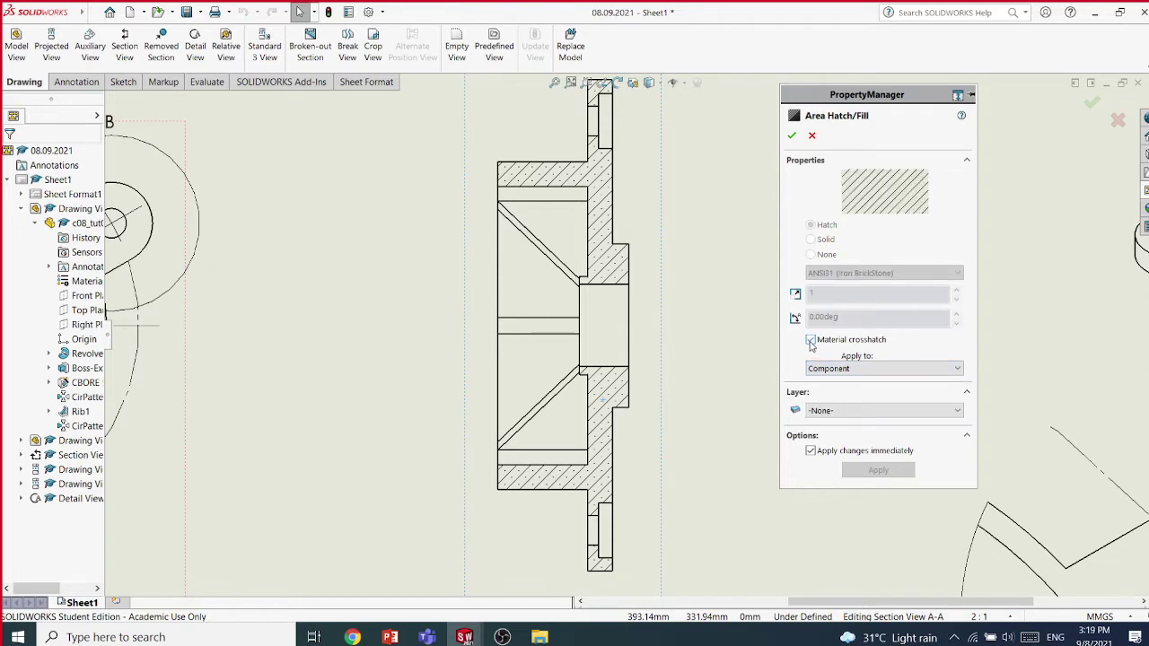
Turn off the material crosshatch, raise the hatch scale to 4 and choose the Steel pattern
click(810, 340)
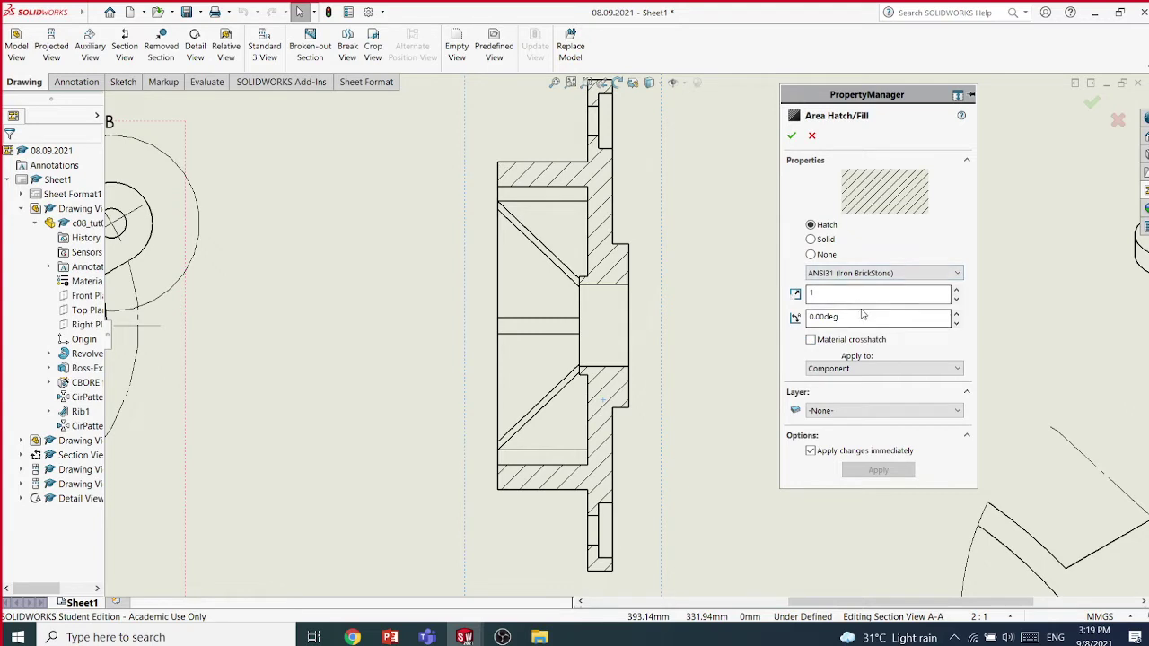
click(956, 290)
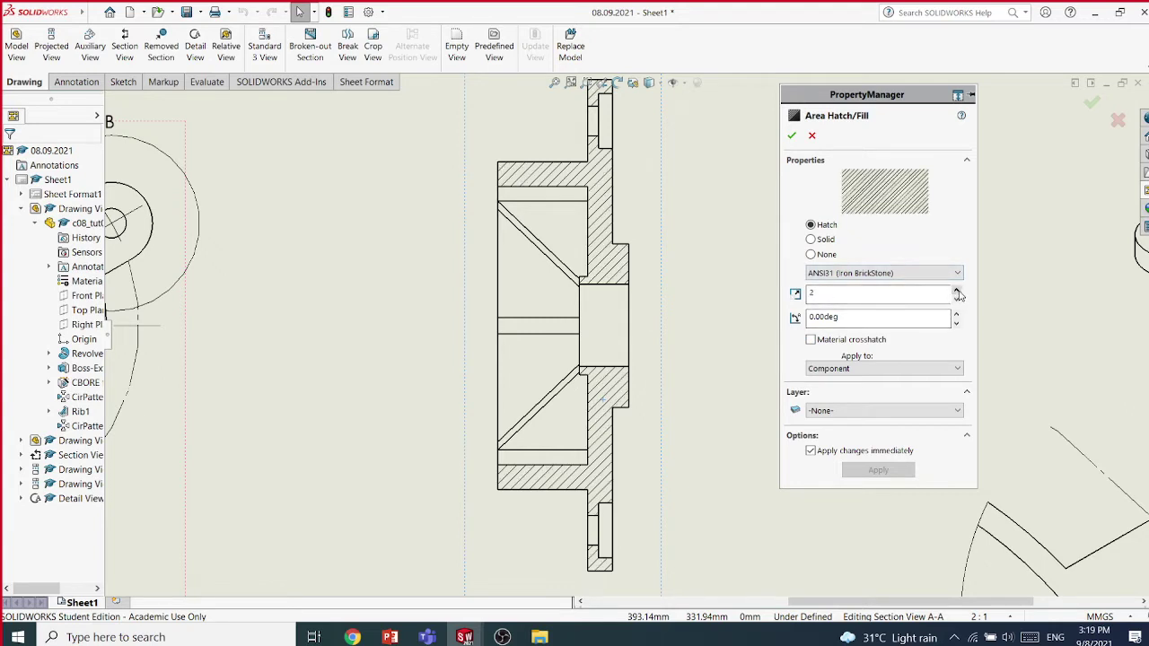
double_click(957, 292)
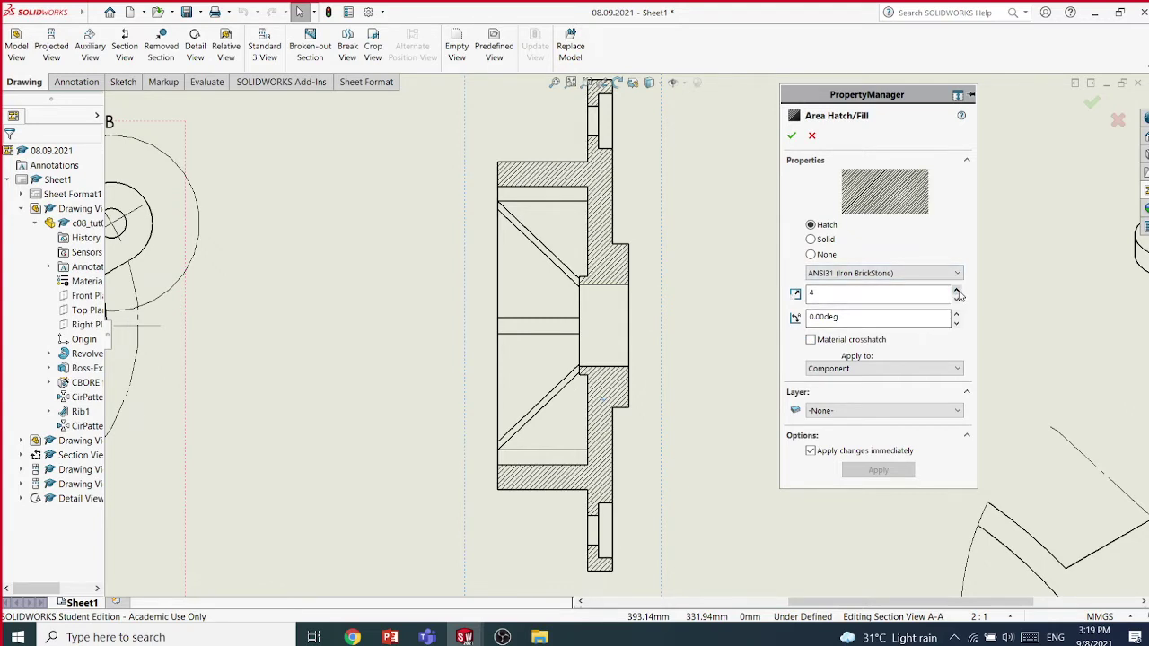
click(902, 273)
drag(954, 404, 958, 583)
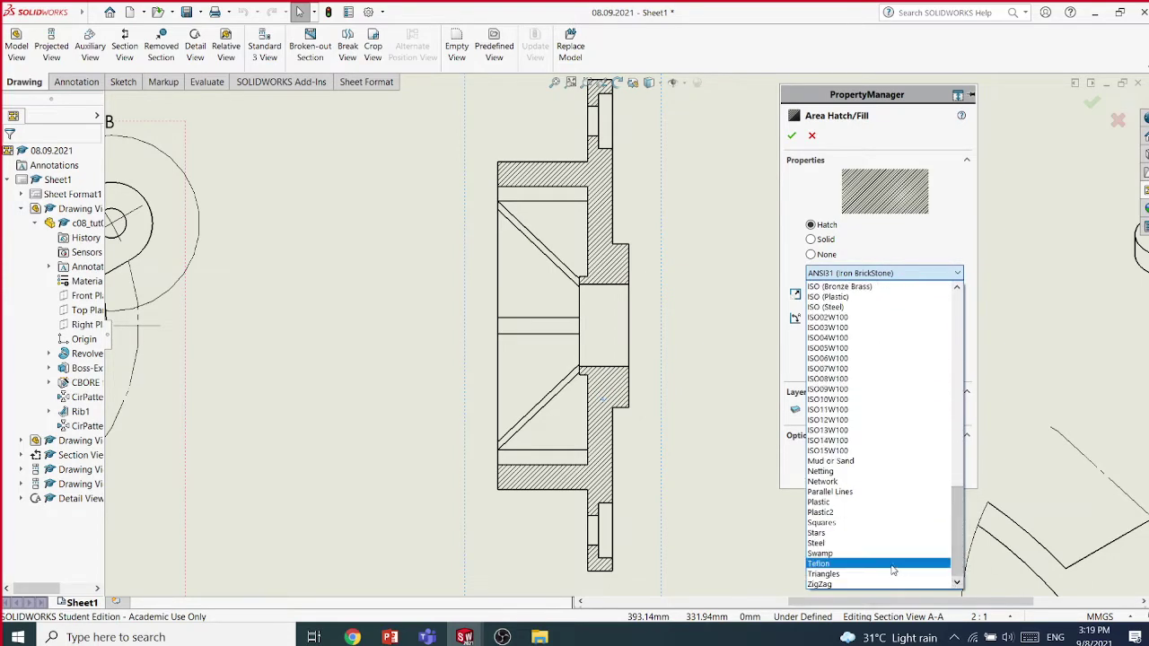
click(839, 543)
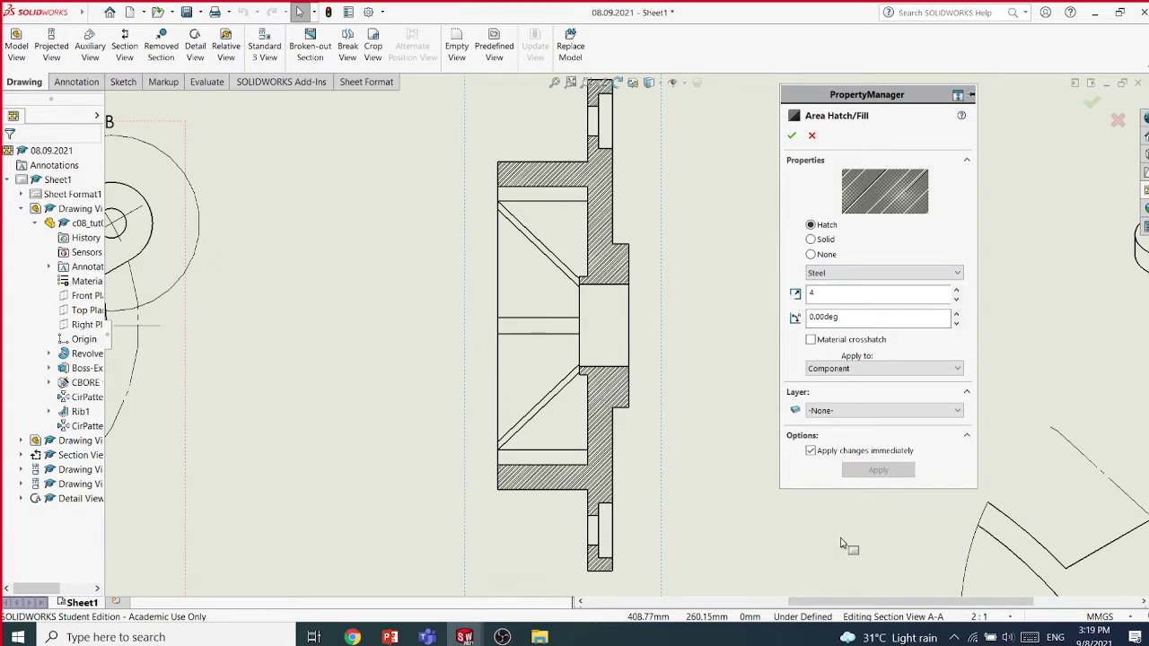
Try Steel hatch scales from 16 down to 0.125, settling back on 2
click(956, 301)
click(956, 301)
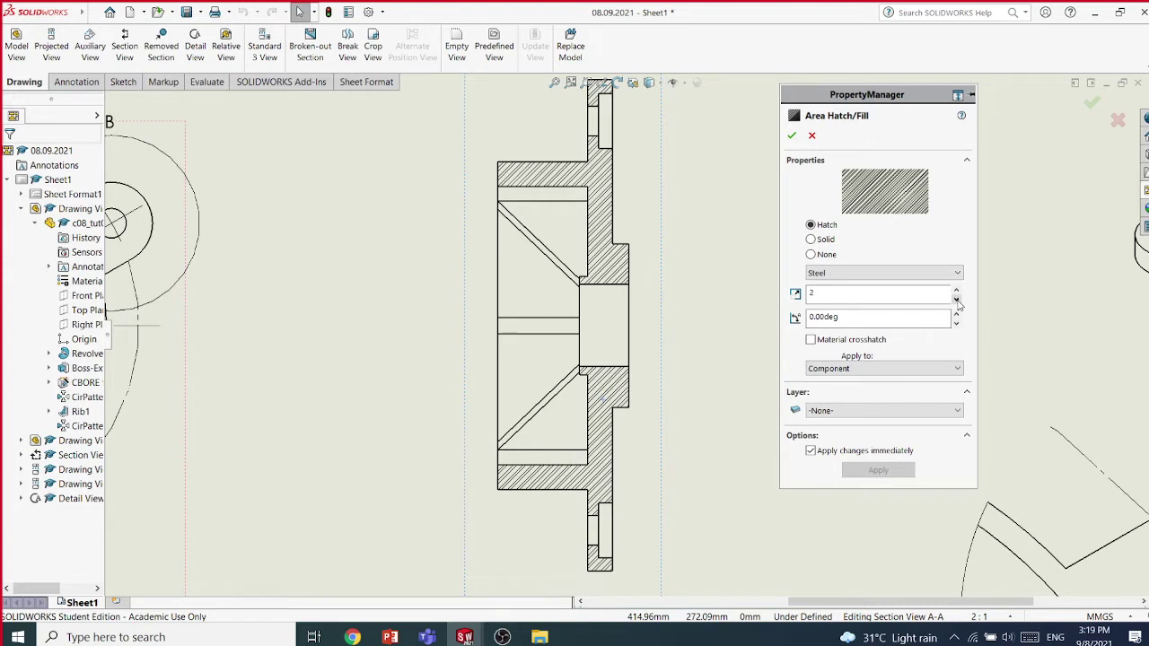
click(956, 289)
click(957, 290)
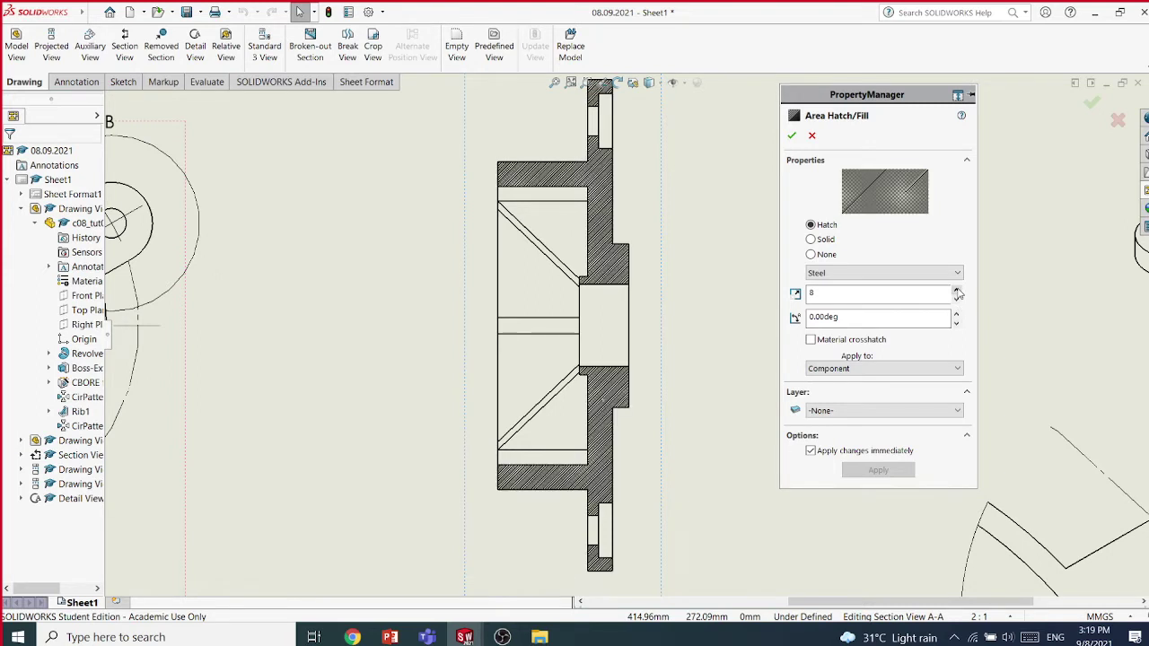
click(958, 290)
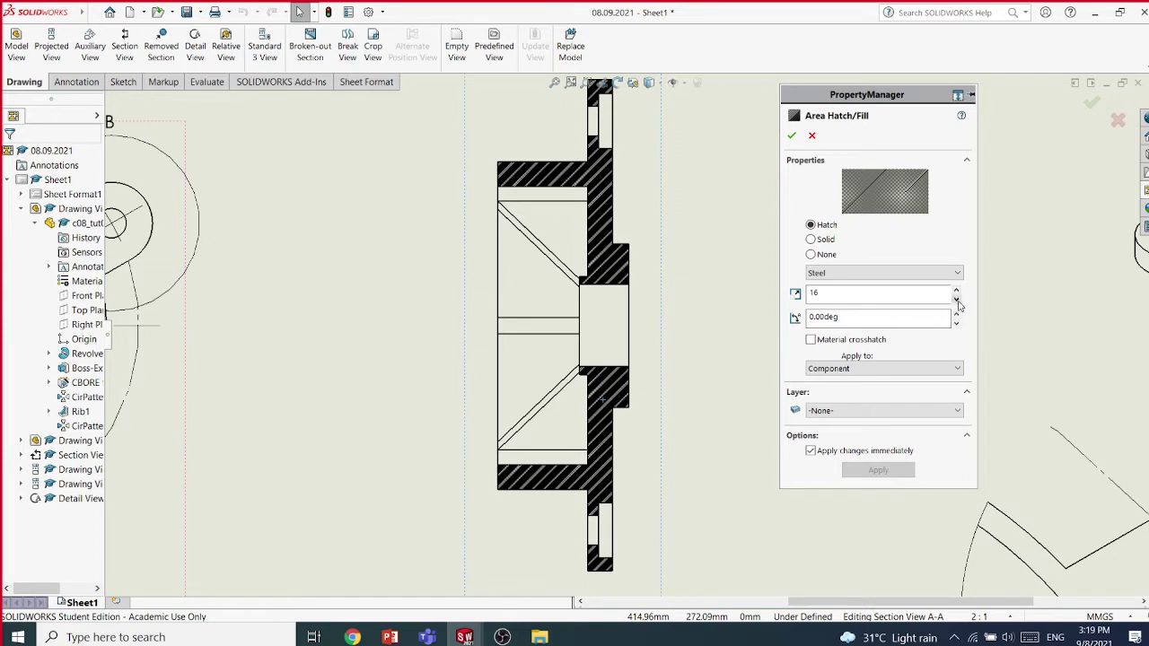
click(956, 301)
click(956, 302)
click(957, 302)
click(956, 301)
click(957, 302)
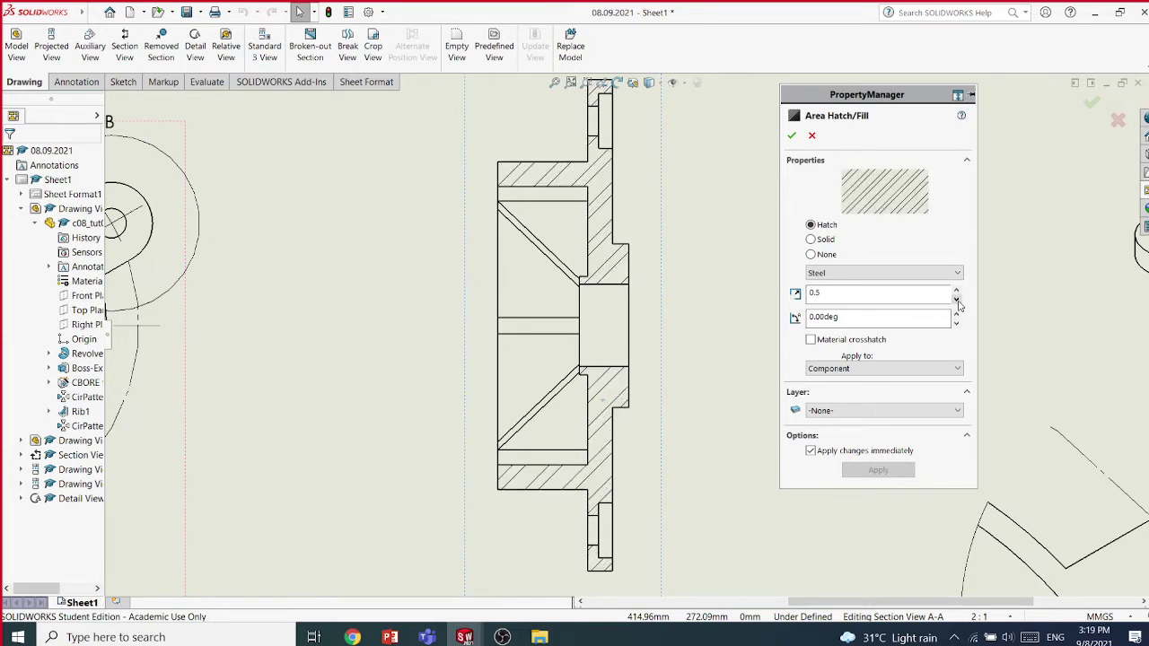
click(957, 301)
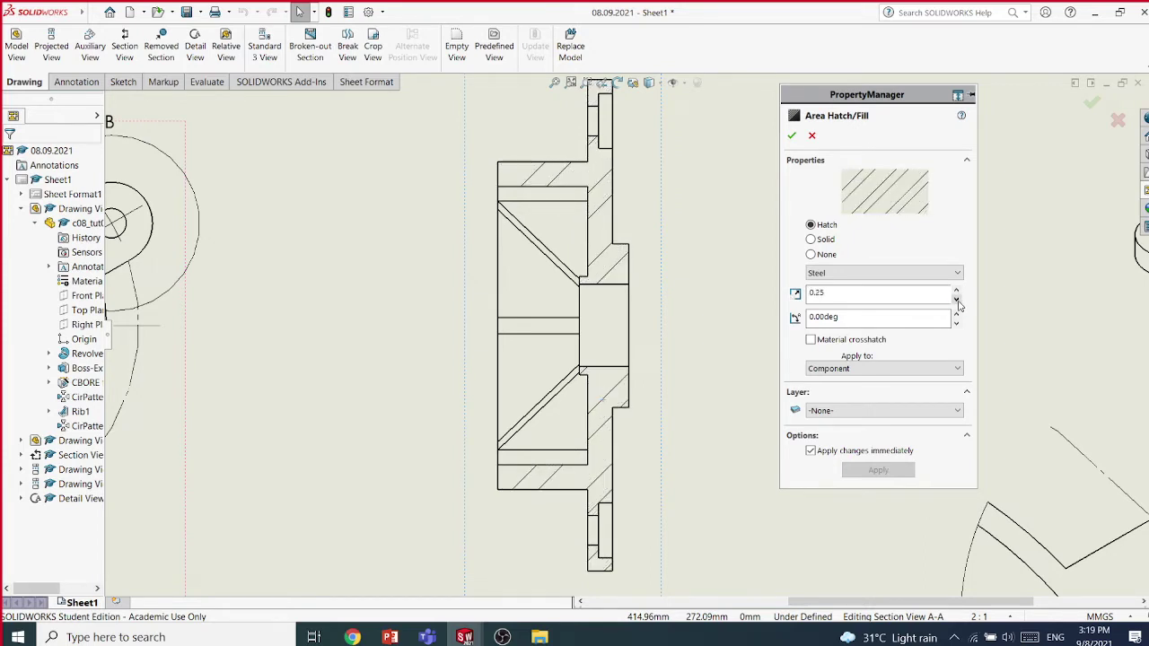
click(956, 301)
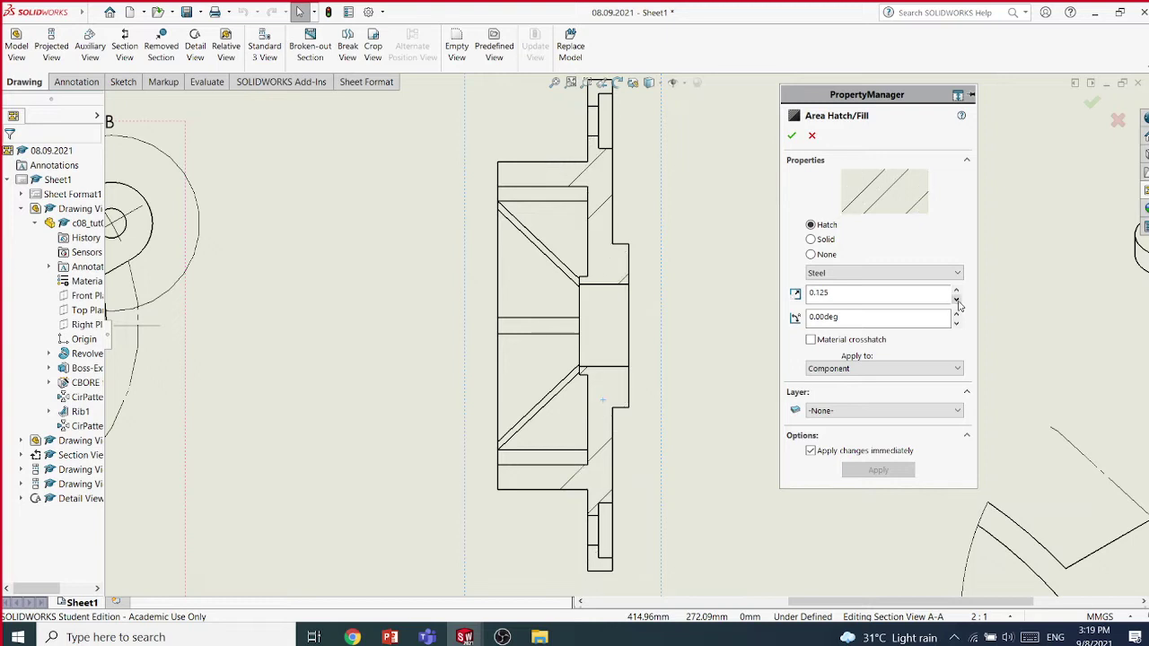
click(957, 292)
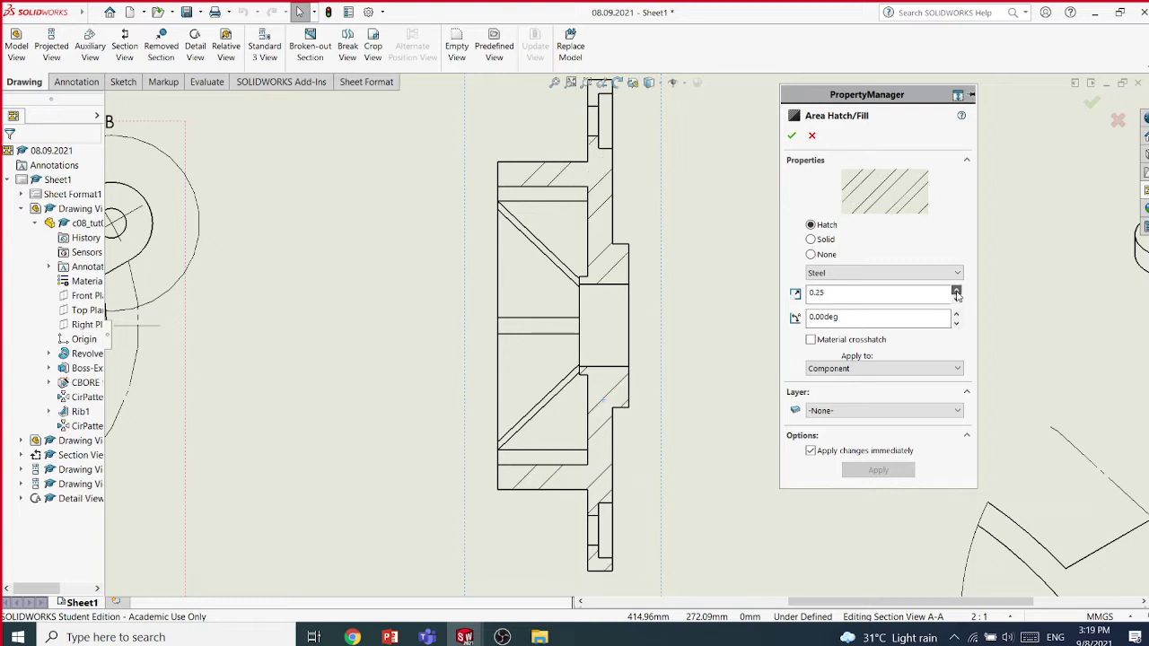
click(957, 293)
click(956, 292)
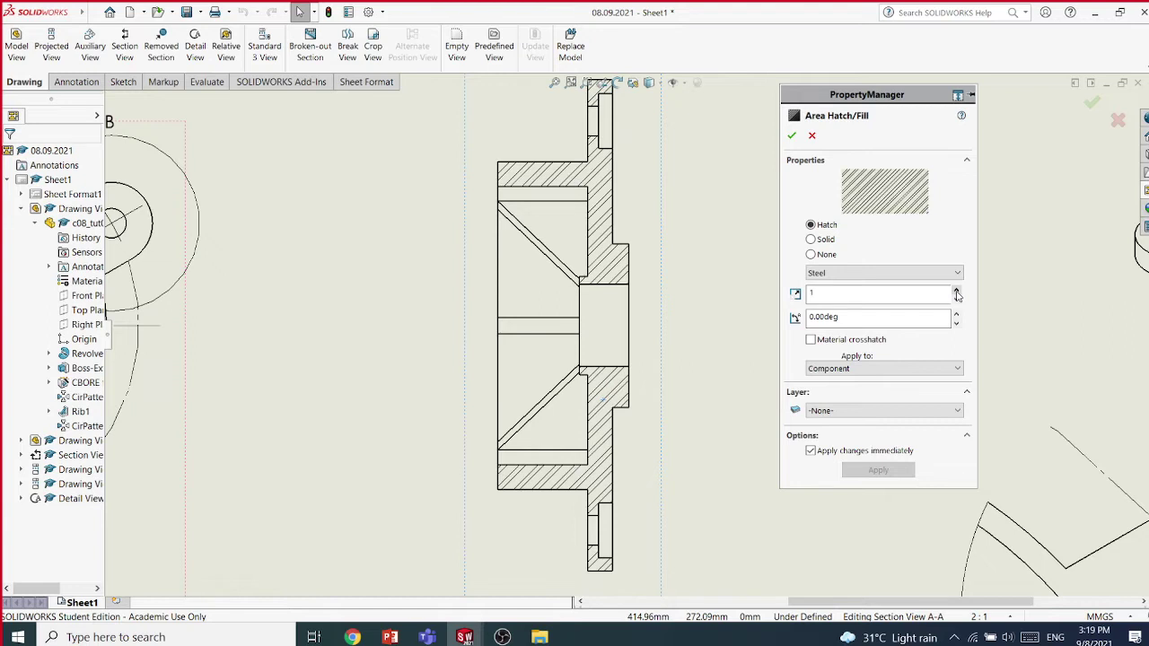
click(956, 293)
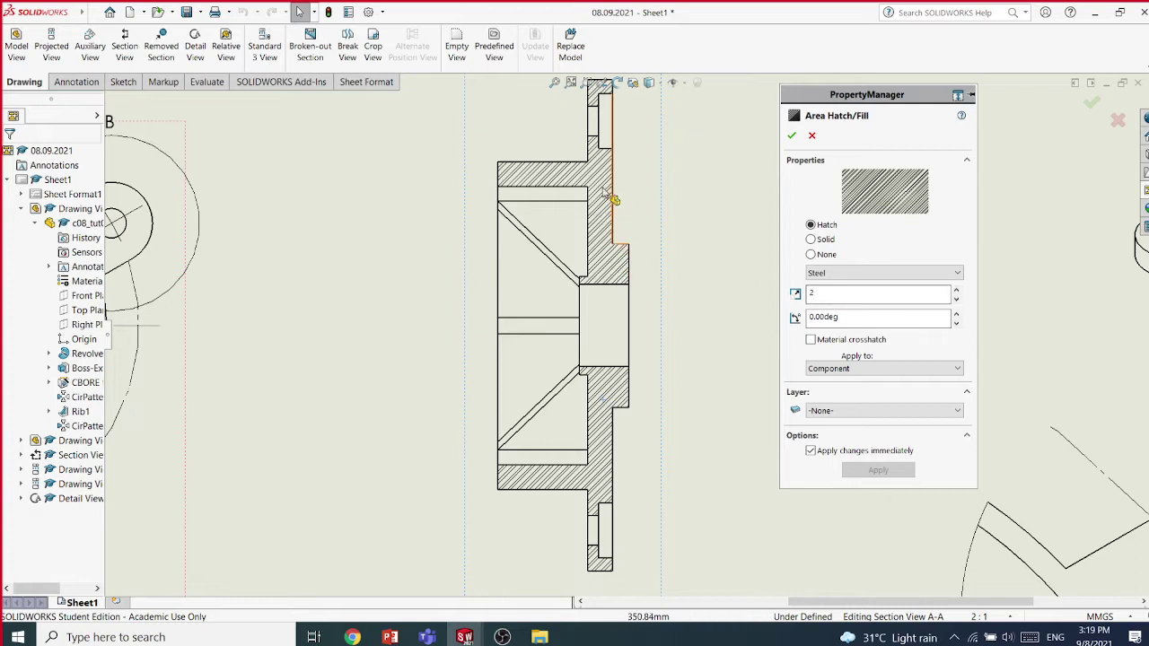
Try the Brick or Masonry and Earth or Ground hatch patterns on the section
click(860, 273)
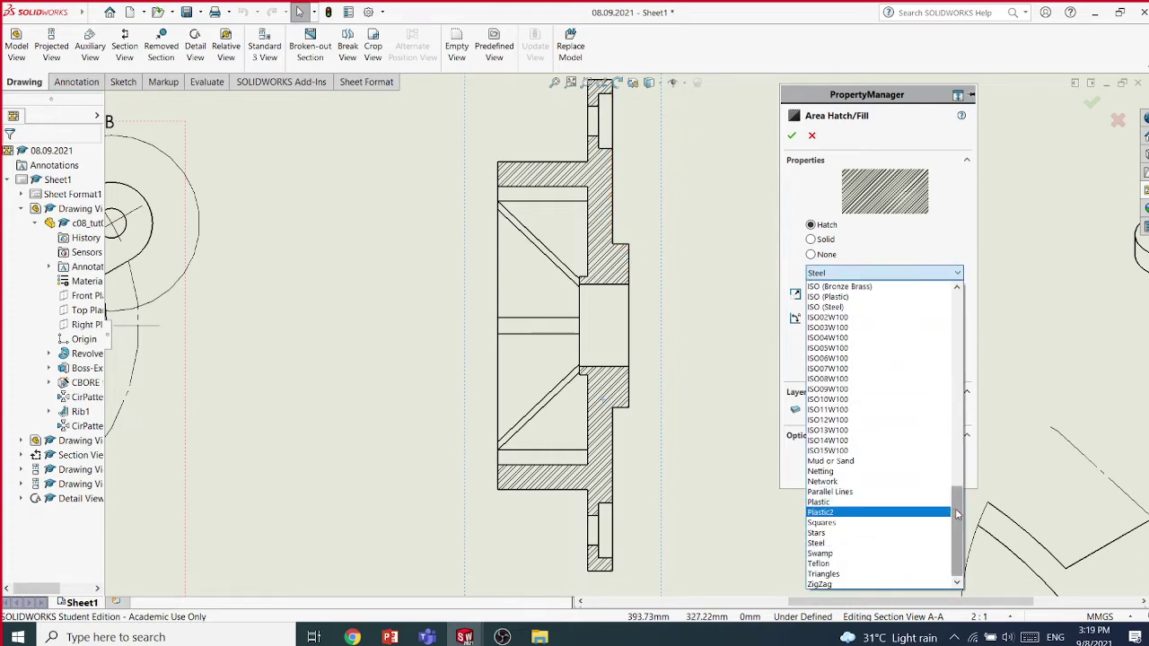
drag(958, 513, 960, 327)
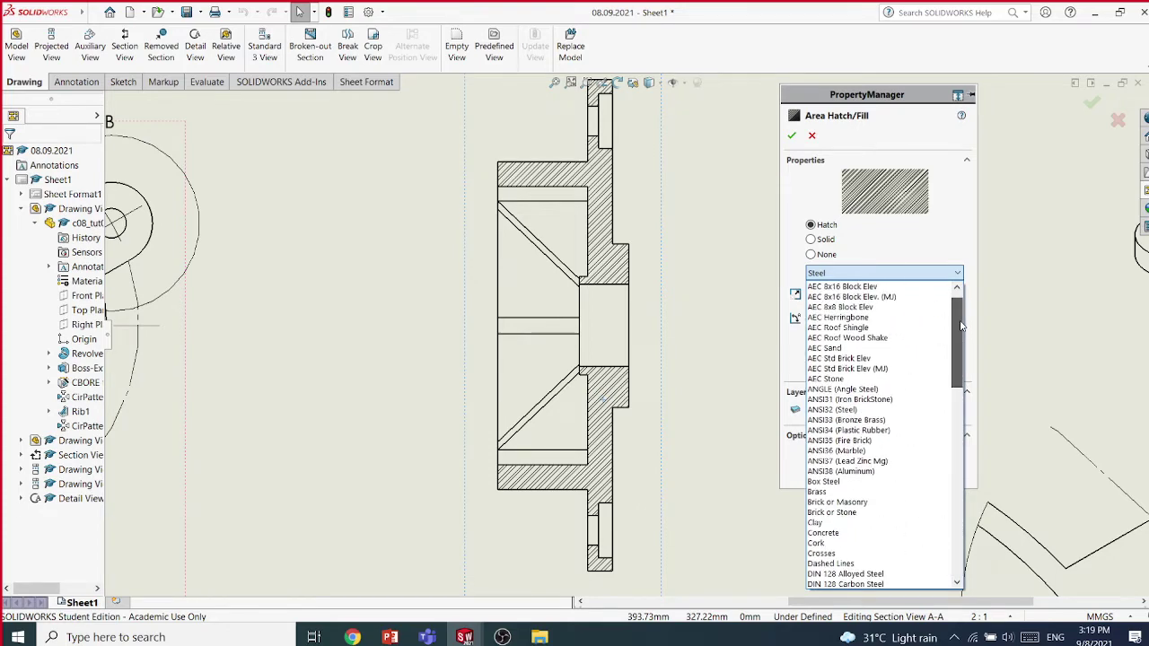
click(842, 501)
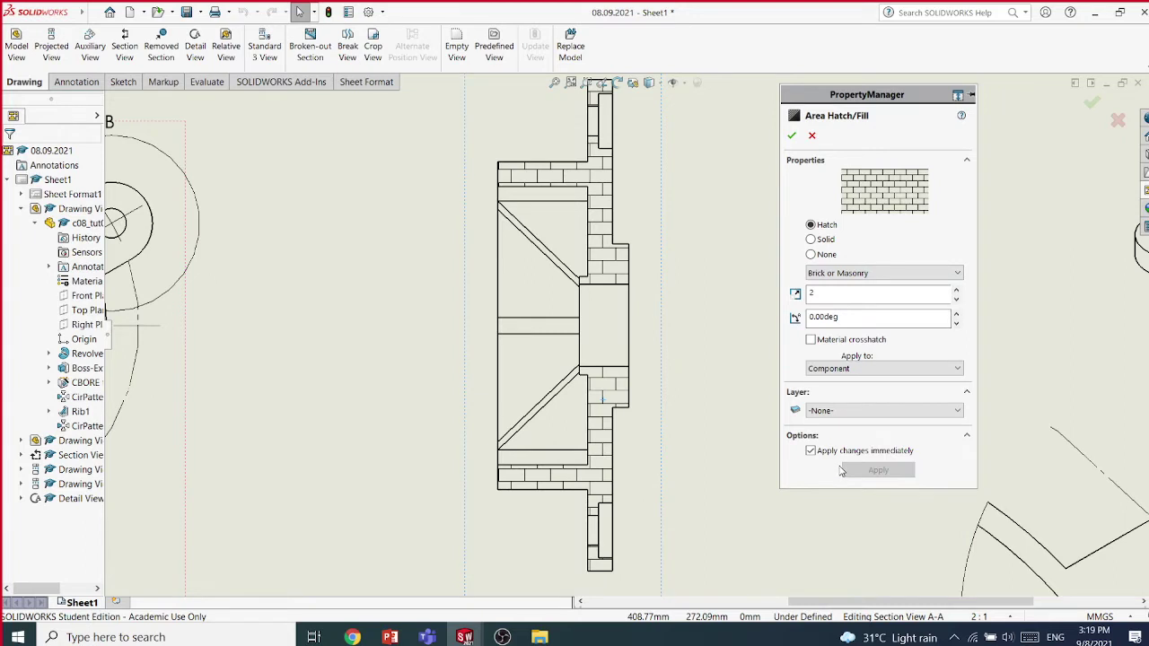
click(957, 273)
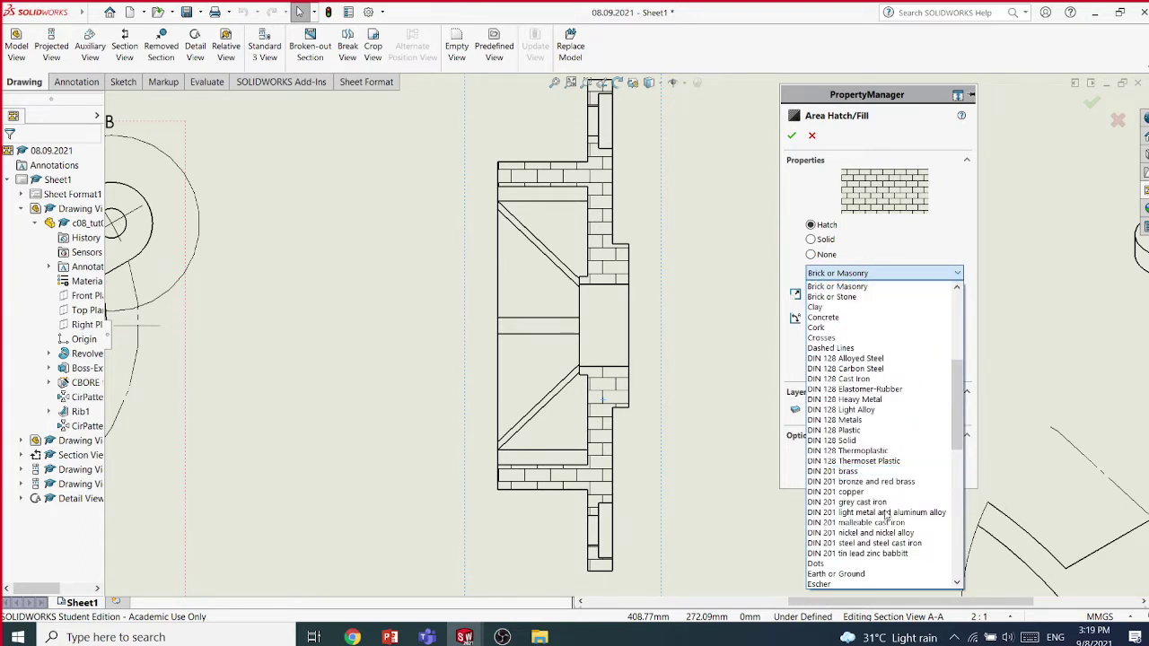
click(842, 575)
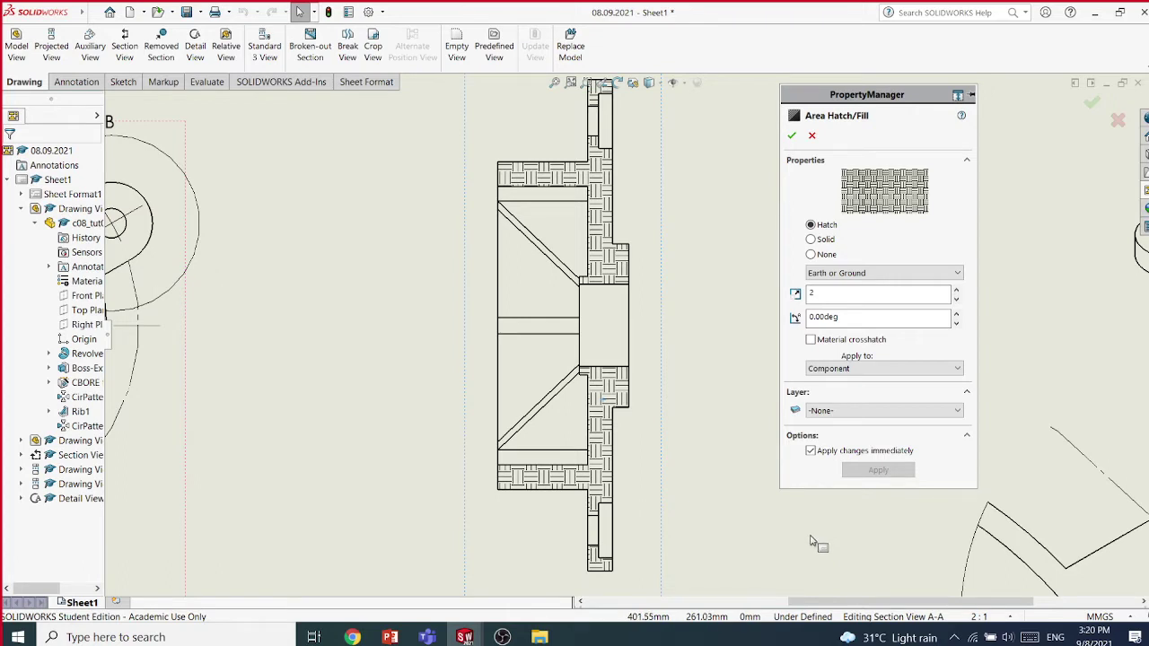
Switch the hatch to Concrete and try scales 4 and 1 before returning to 2
click(905, 273)
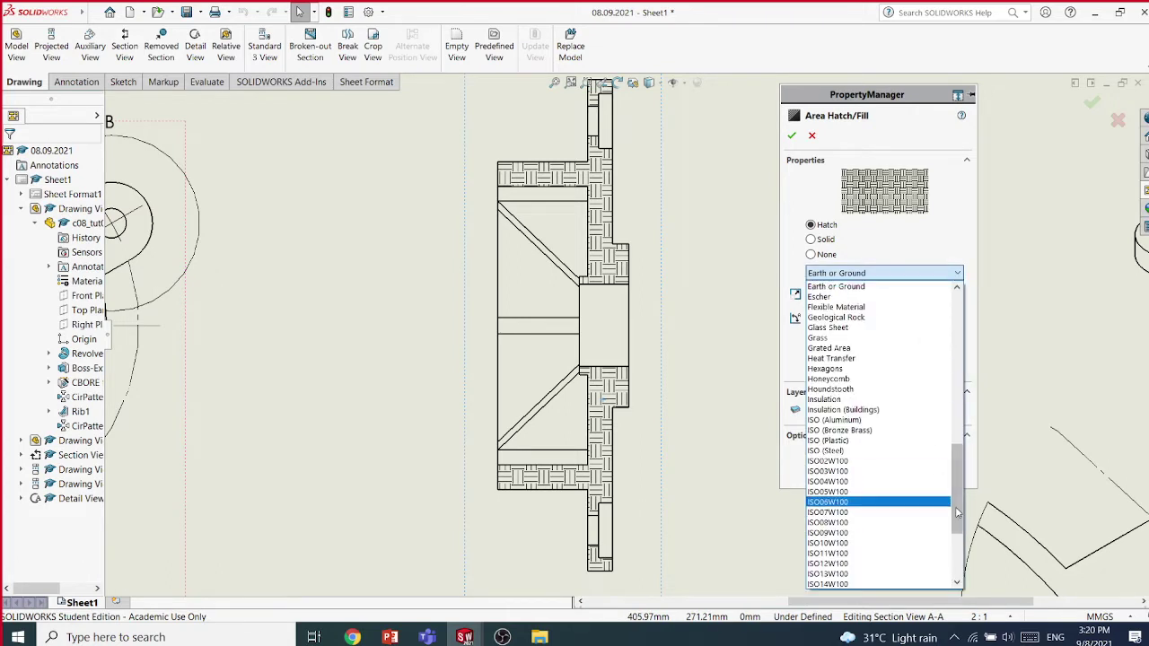
scroll(955, 506, up, 3)
scroll(957, 508, down, 2)
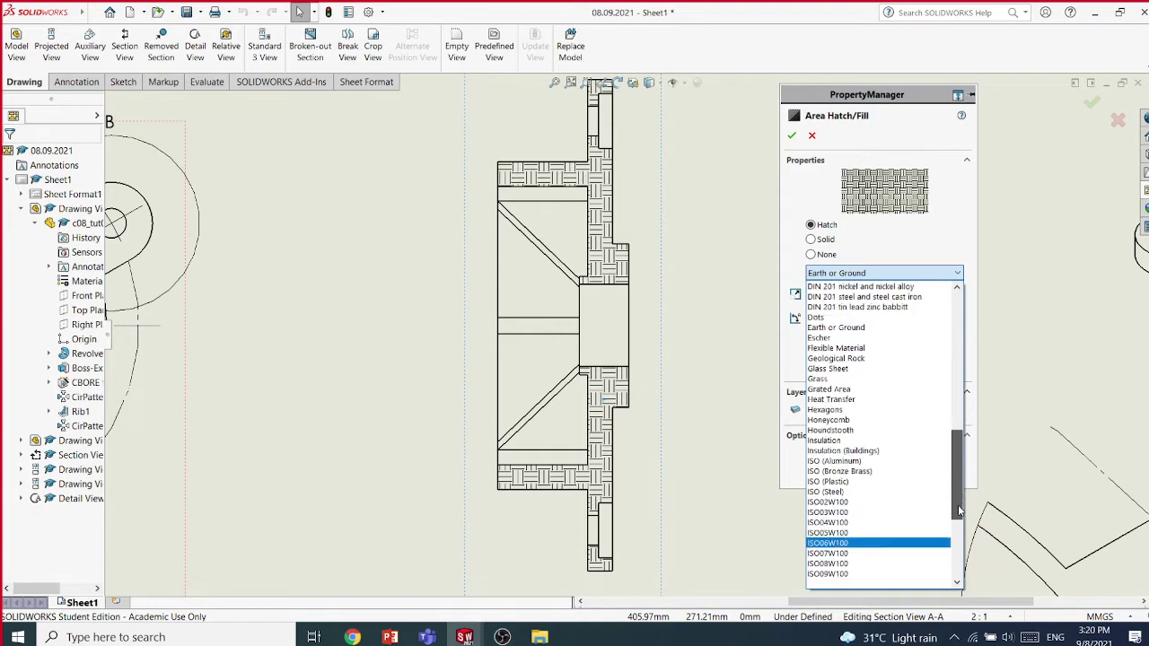
mouse_move(957, 509)
mouse_down()
mouse_move(958, 559)
mouse_move(954, 384)
mouse_up()
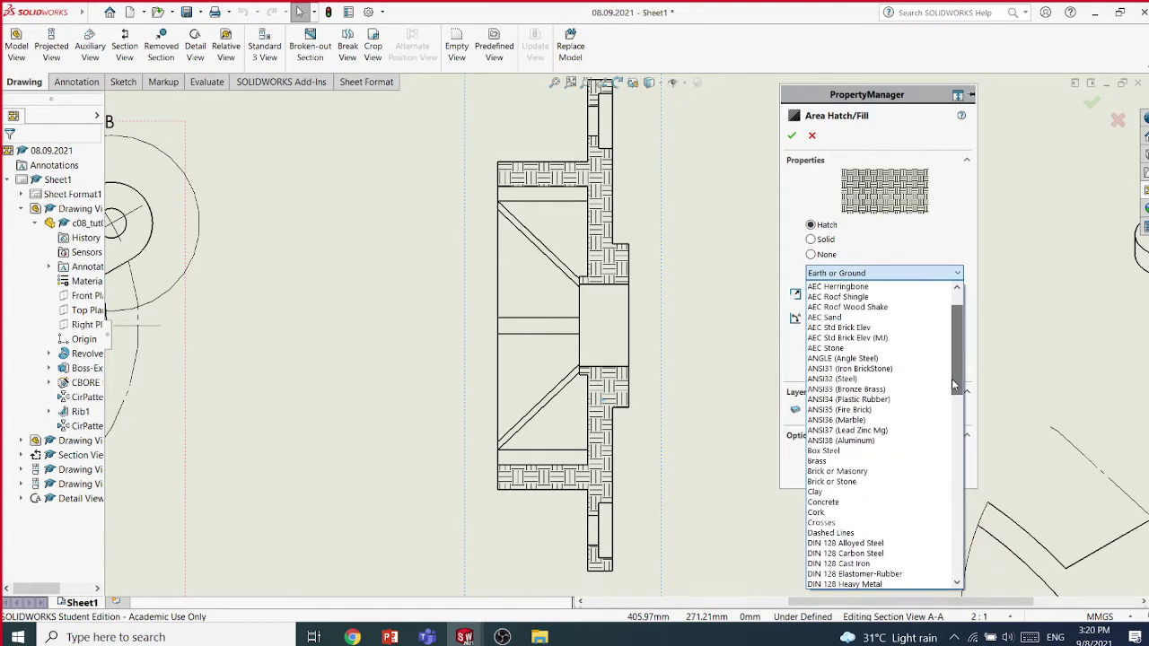
click(857, 502)
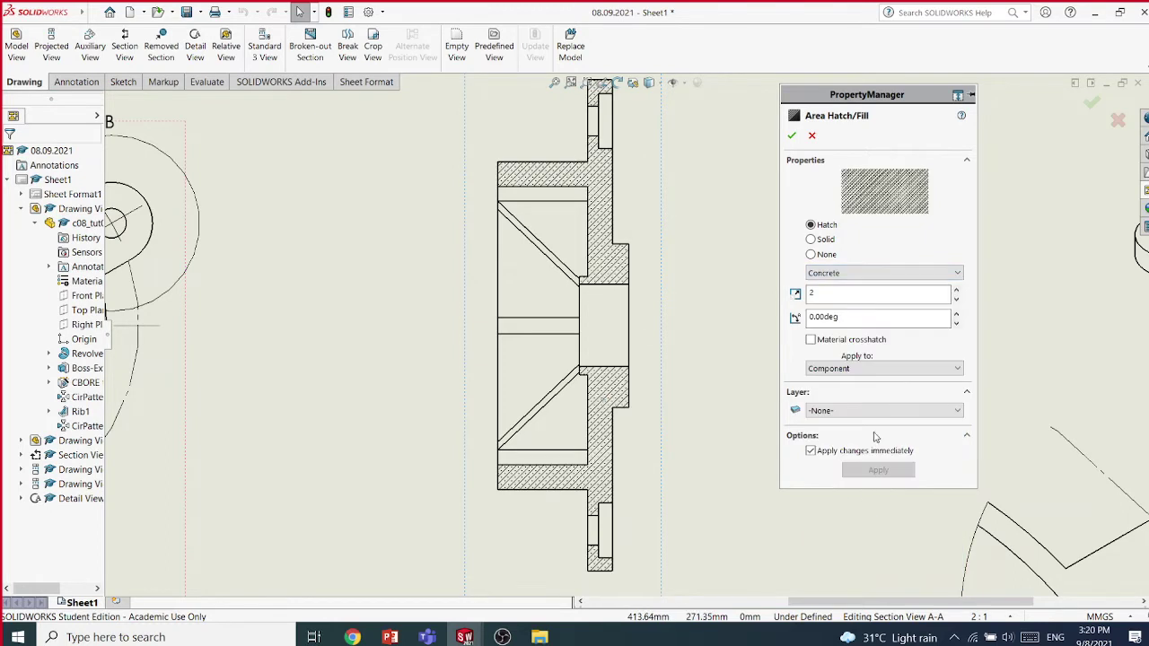
click(955, 290)
click(955, 290)
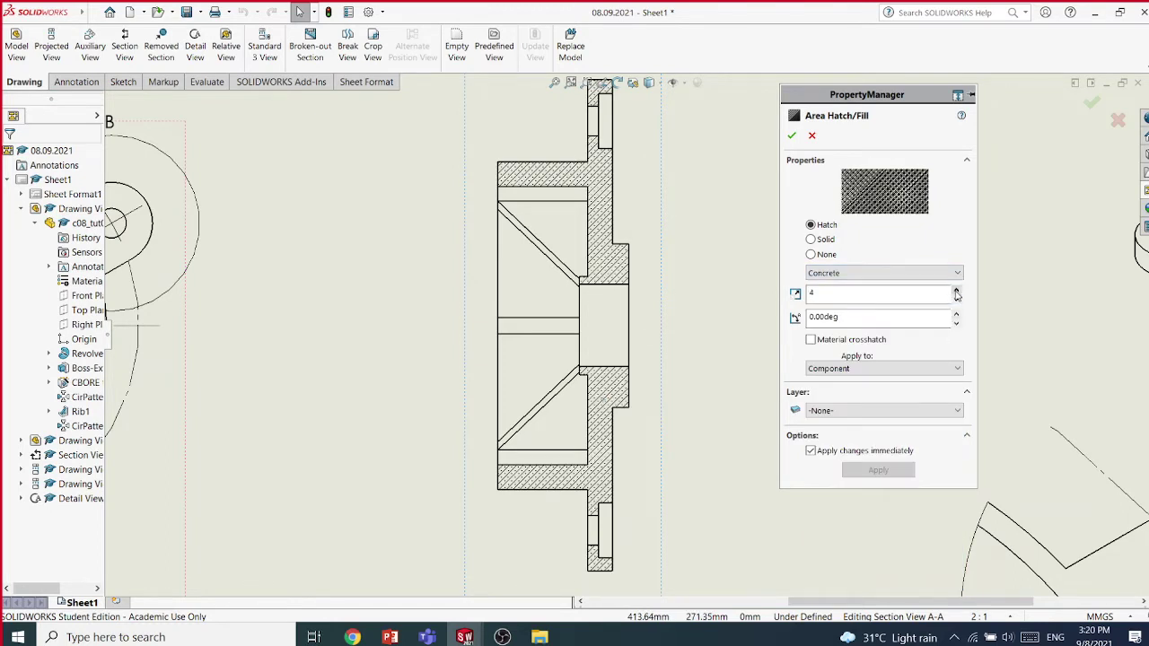
click(955, 300)
click(955, 300)
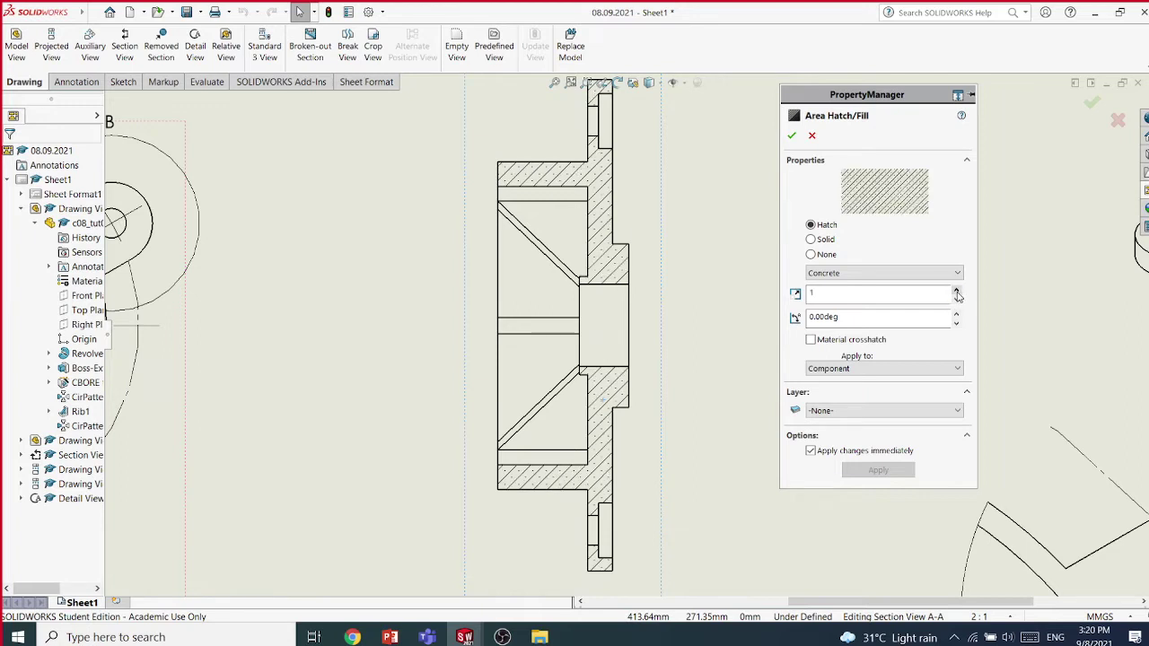
click(956, 291)
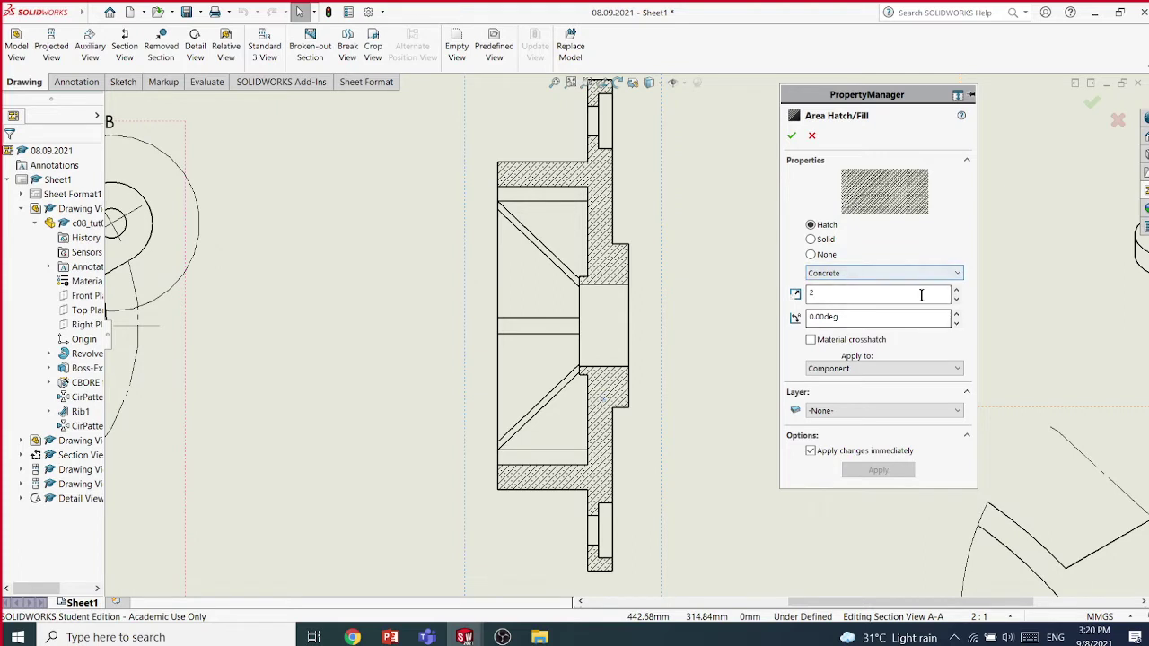
double_click(812, 295)
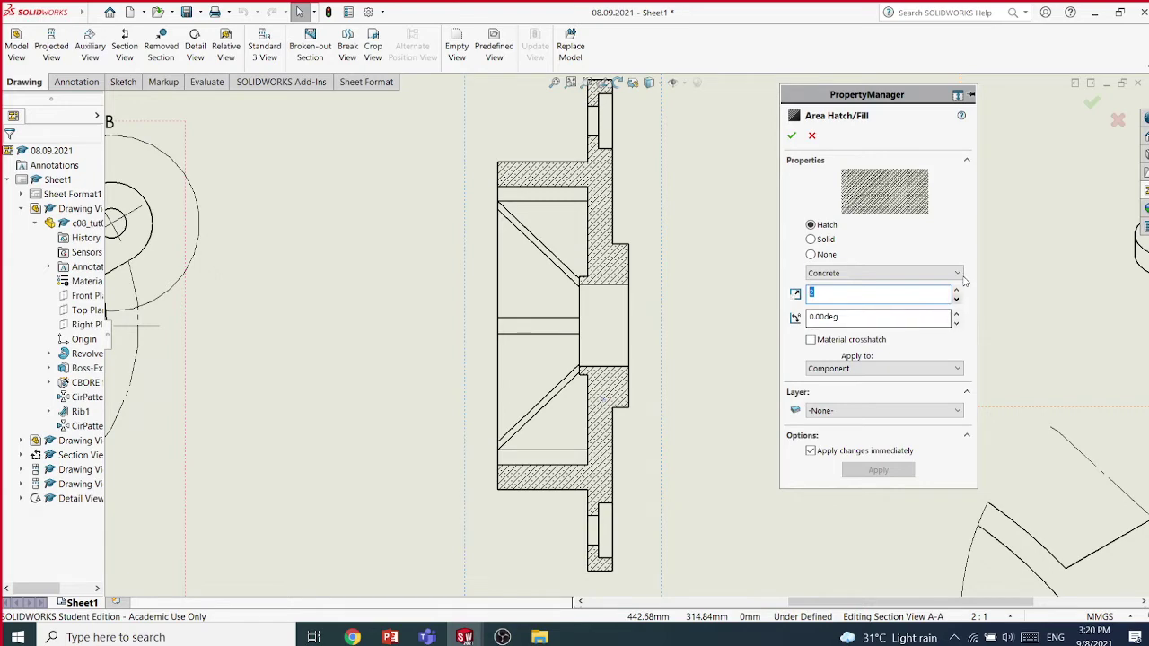
Set the section hatch back to Steel at scale 2
click(924, 273)
drag(957, 408, 955, 525)
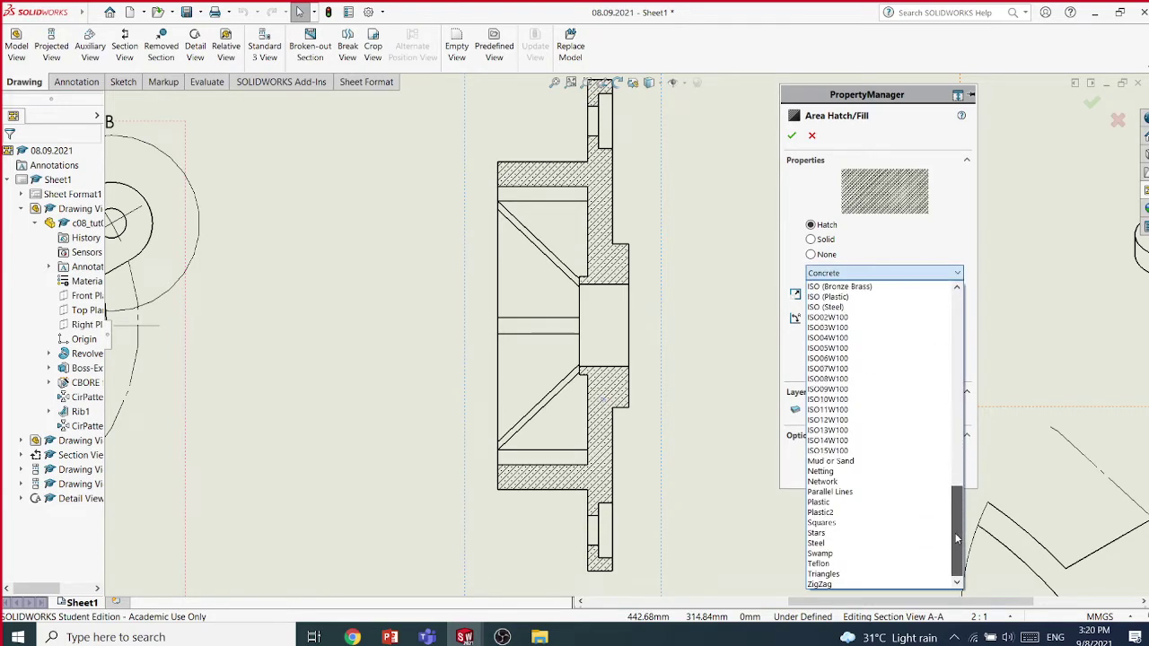
click(851, 543)
click(843, 315)
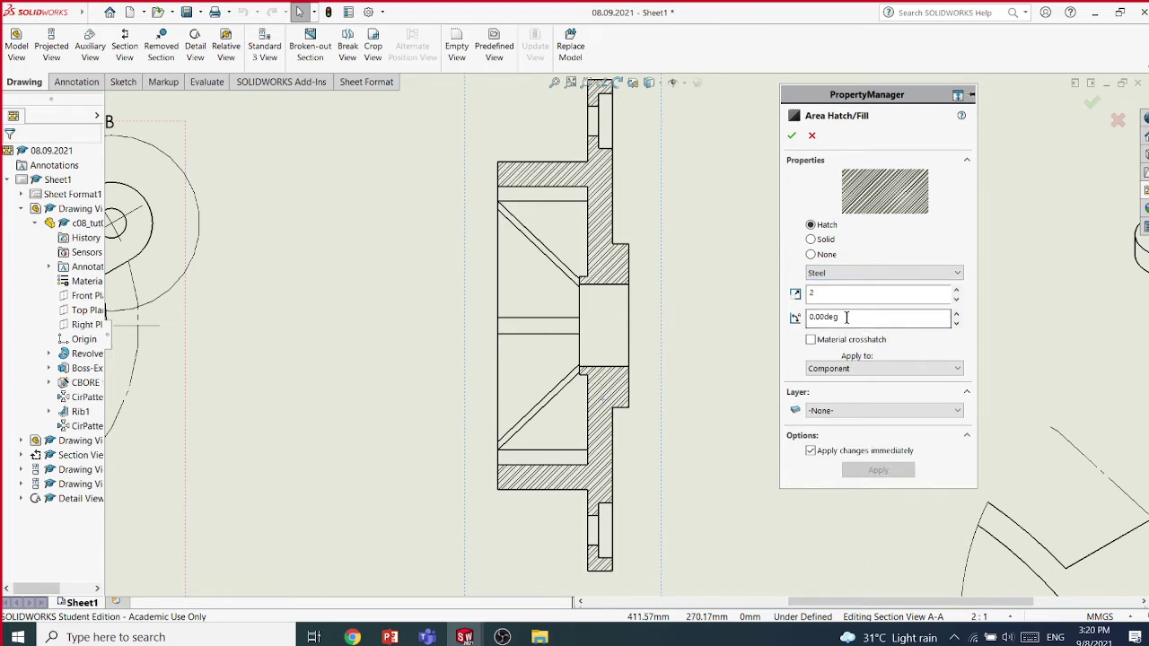
drag(844, 316, 788, 319)
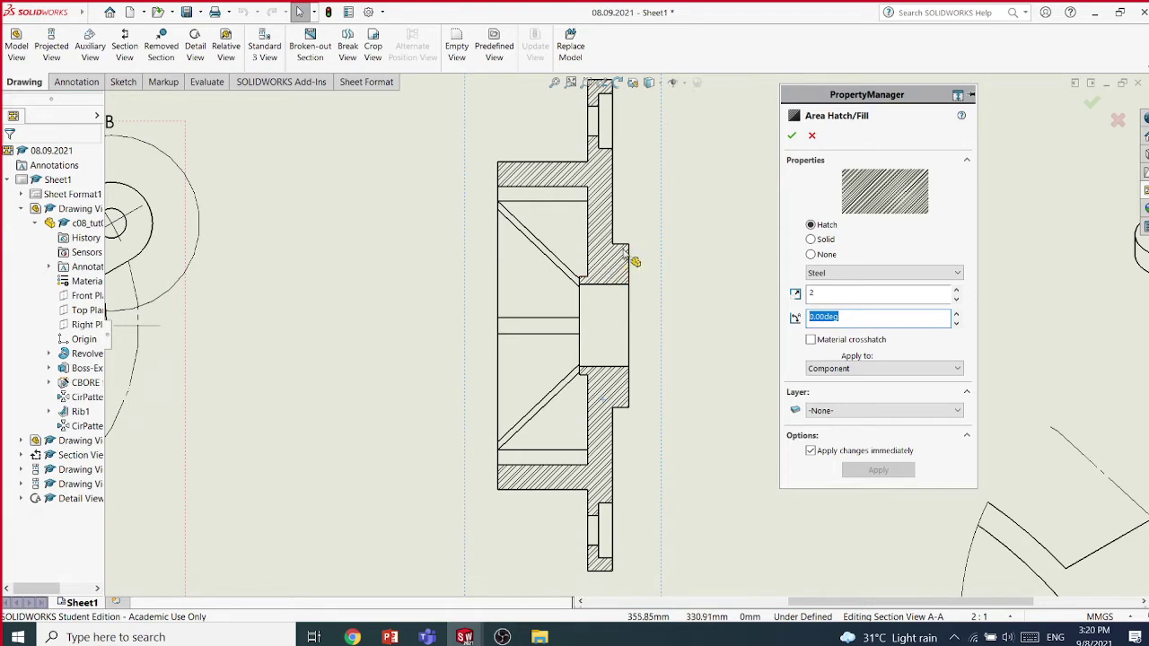
scroll(628, 269, down, 4)
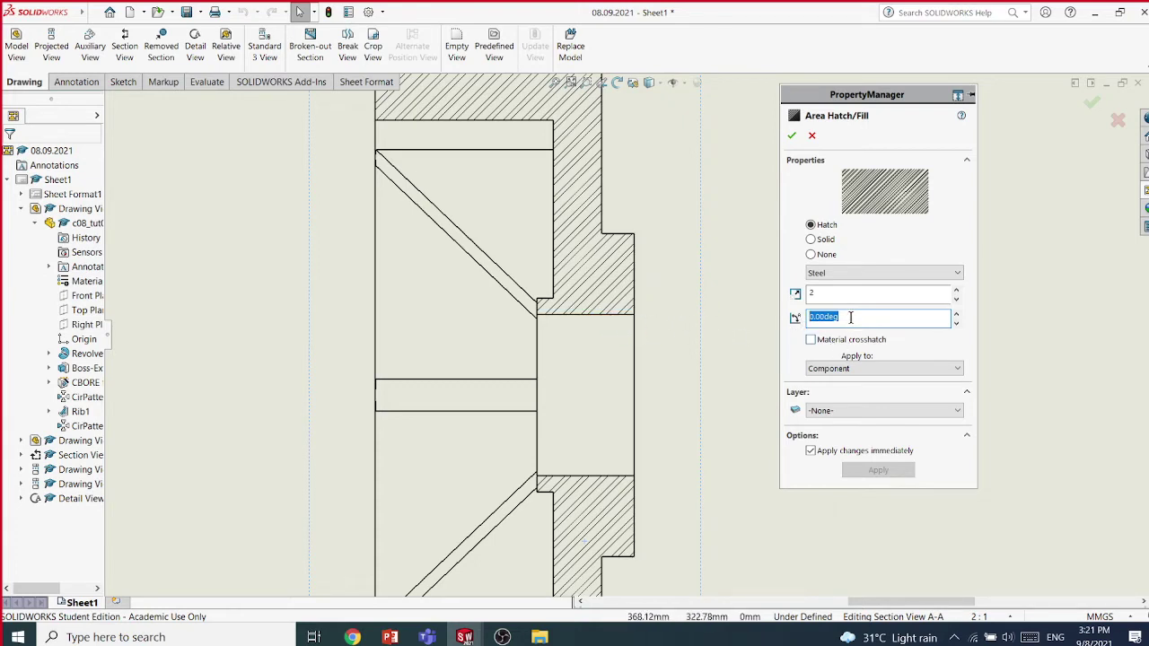
text(45)
key(Return)
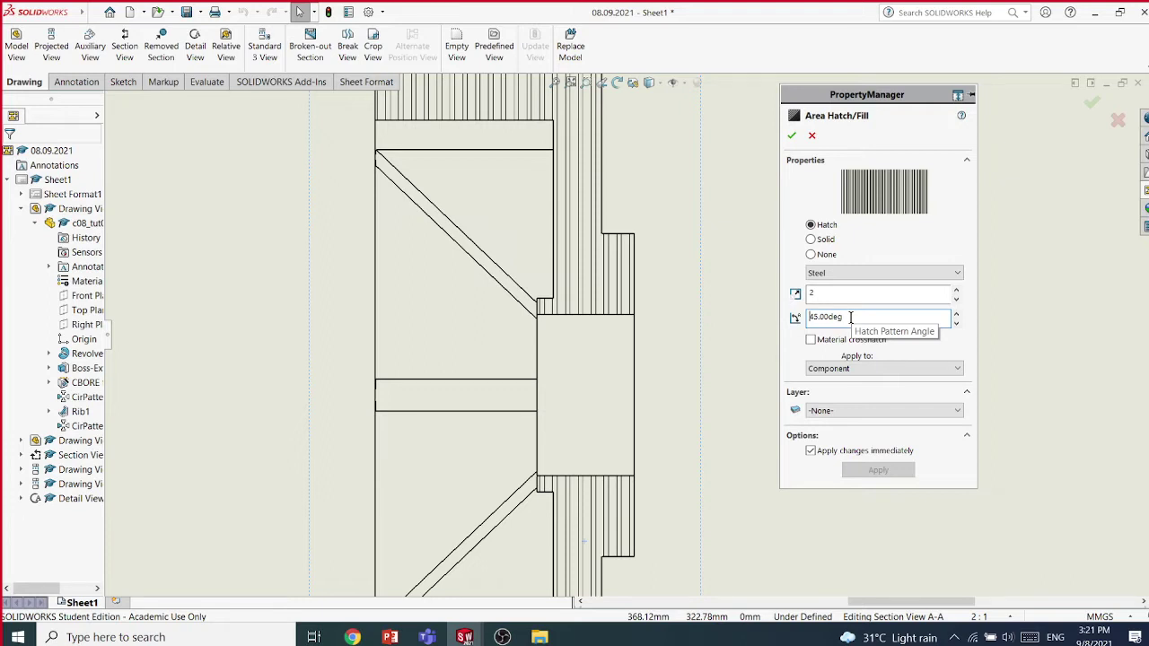
double_click(851, 316)
text(0)
key(Return)
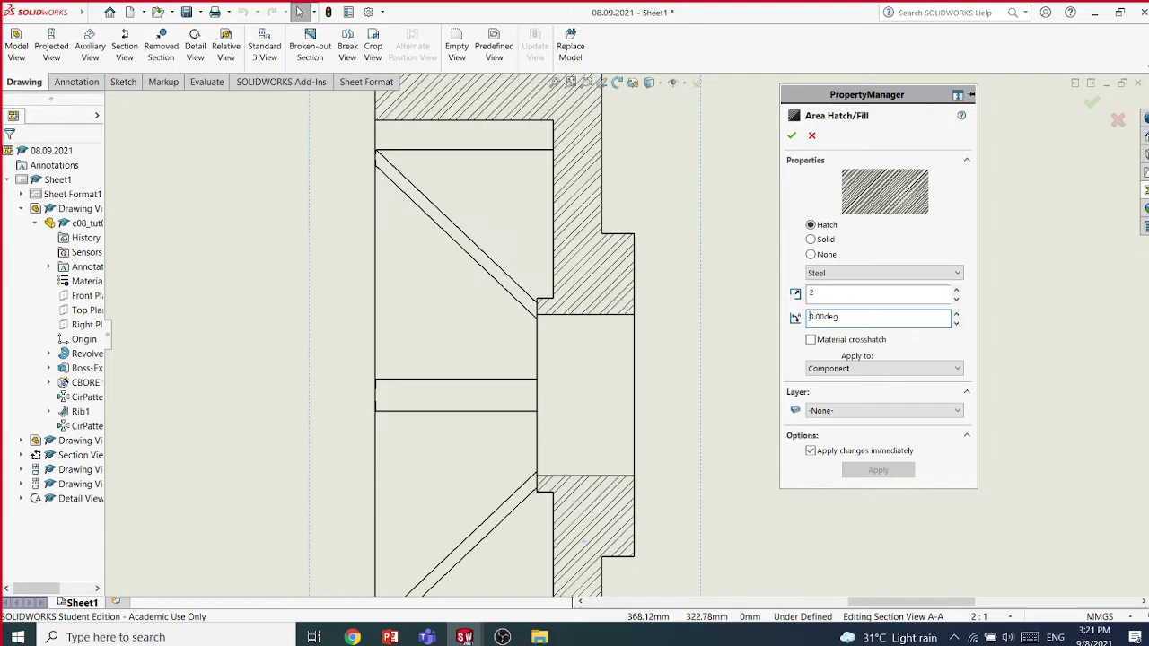
click(576, 163)
double_click(851, 319)
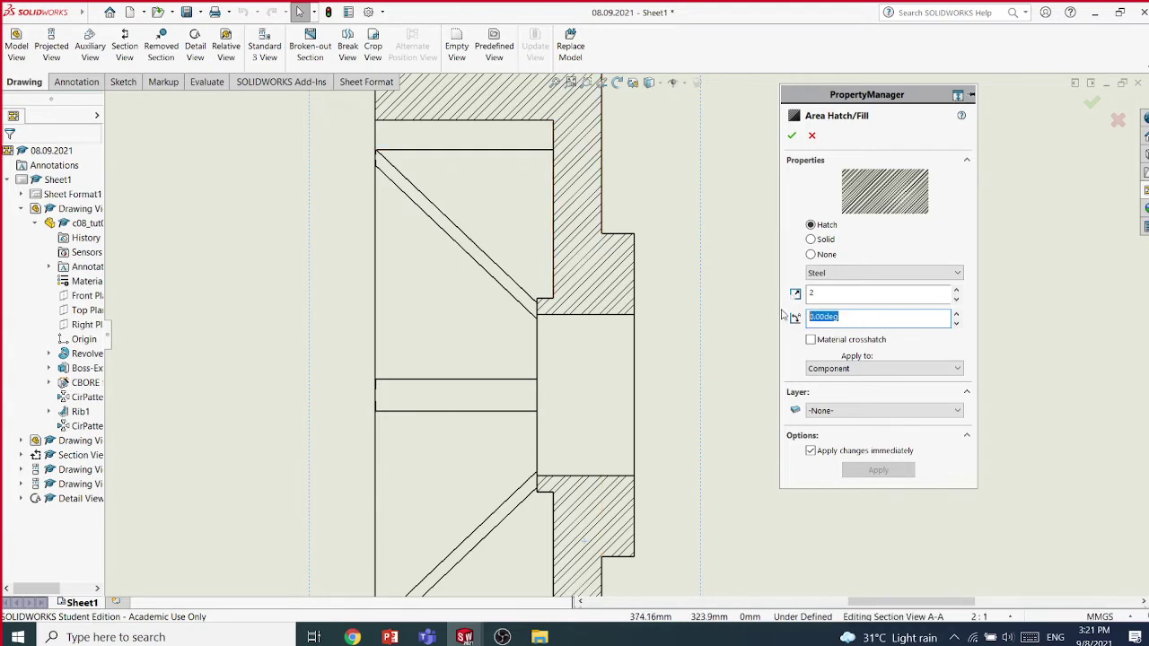
text(45)
key(Return)
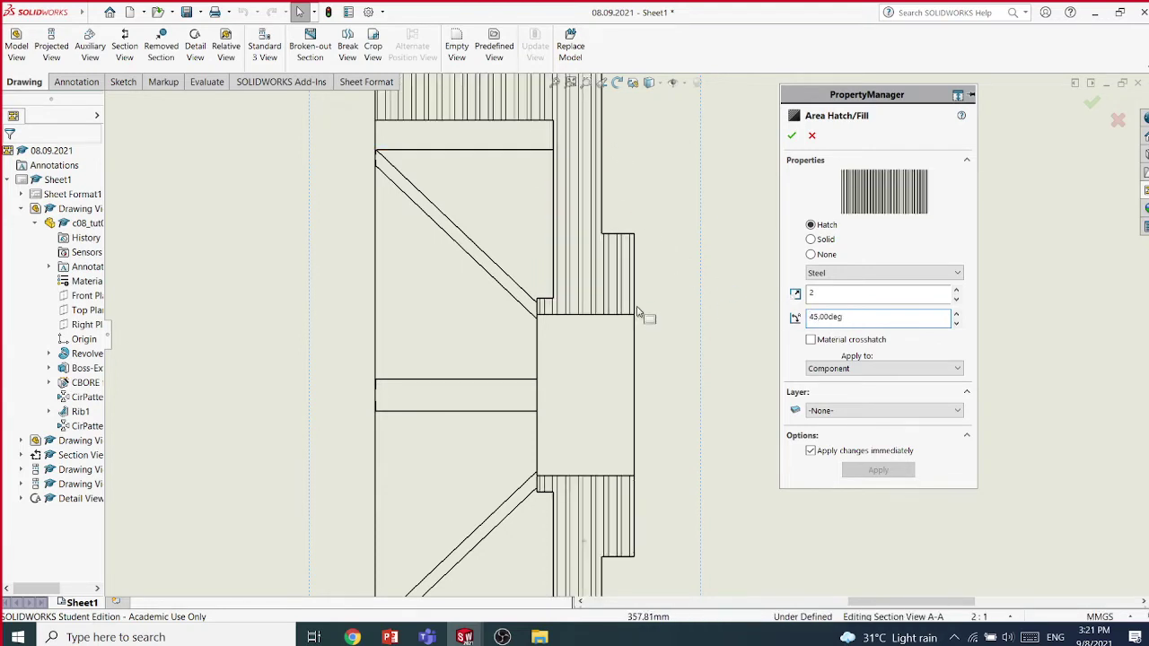
double_click(836, 319)
text(90)
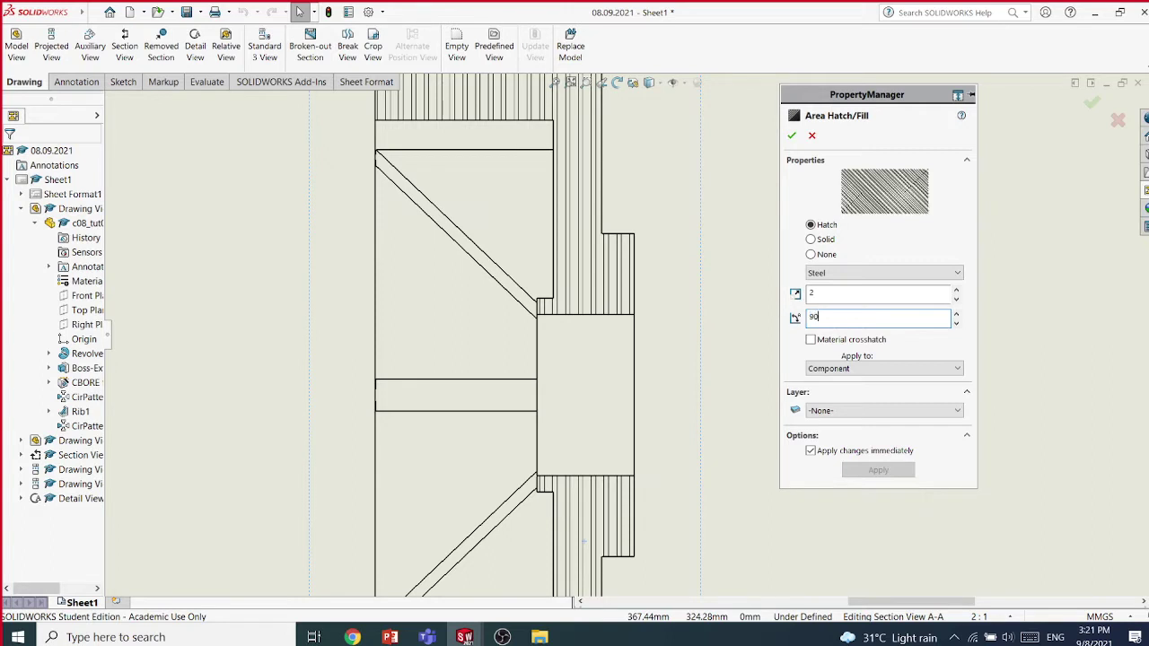
key(Return)
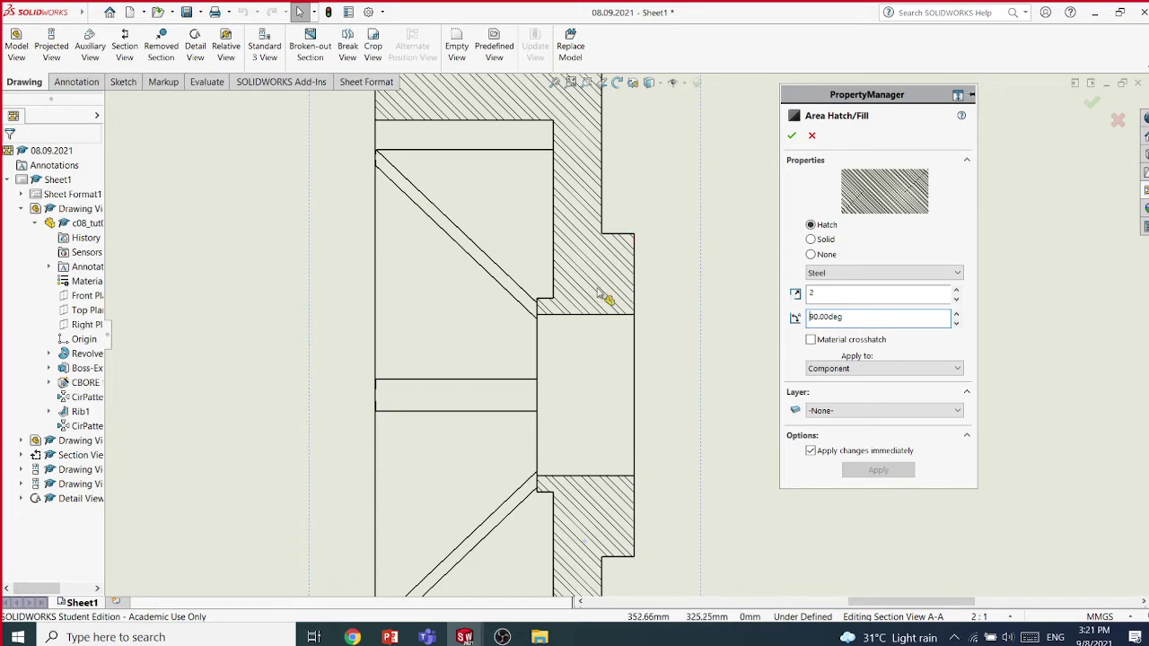
double_click(863, 318)
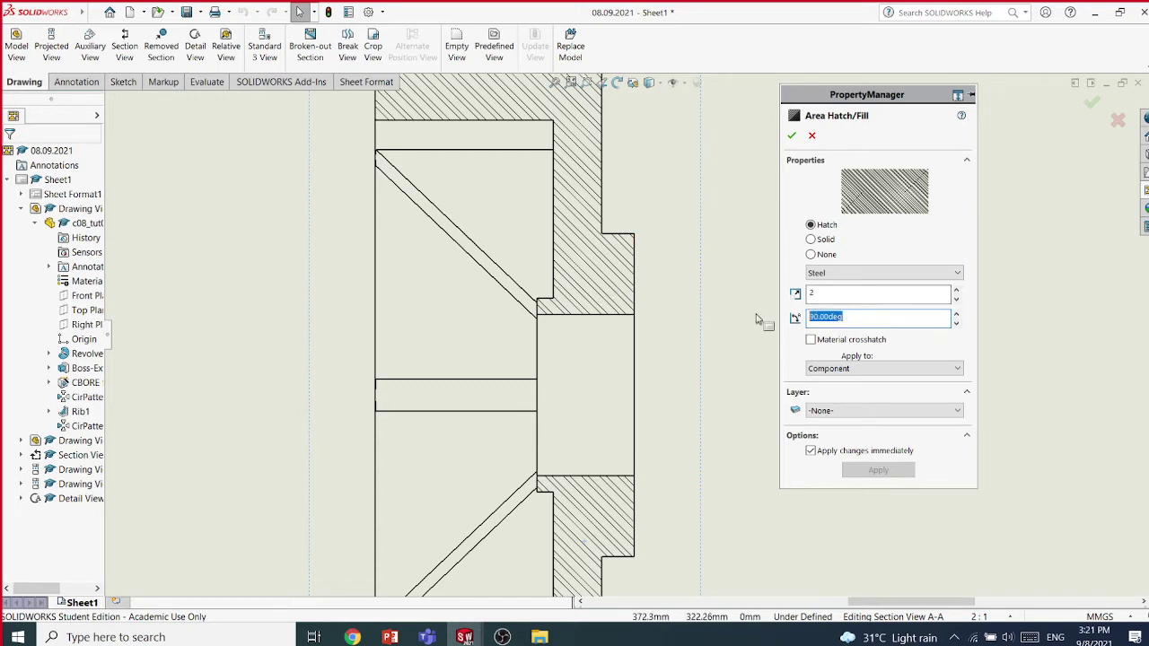
text(0)
key(Return)
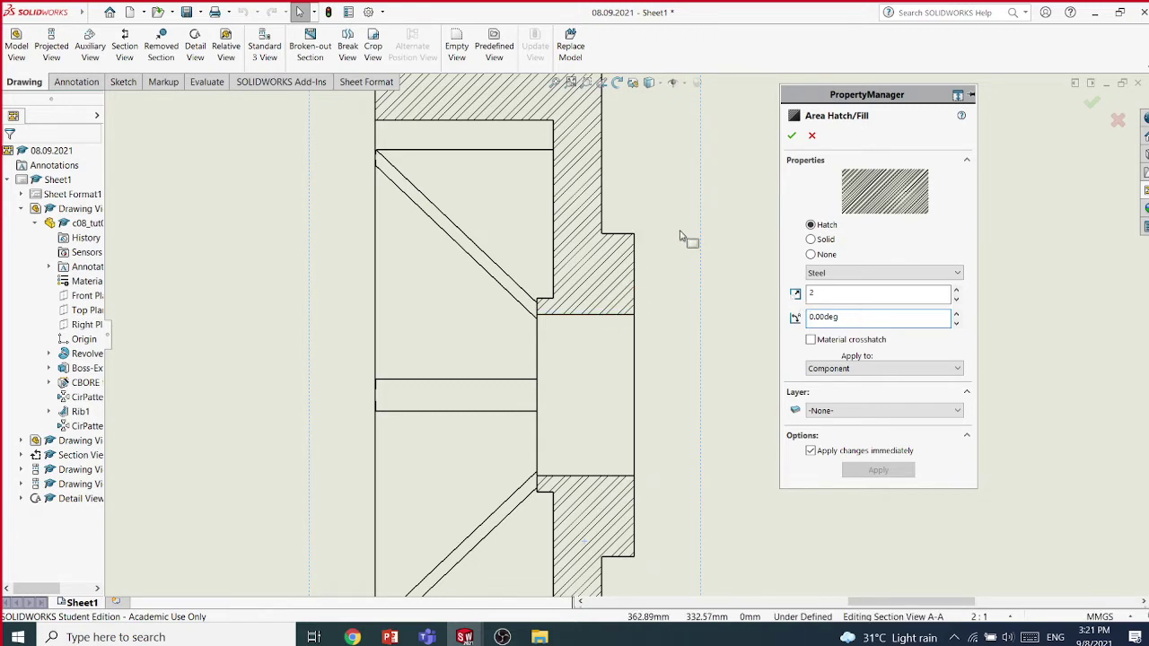
Change the hatch to Stars and set its angle to 90°, then 45°
click(891, 274)
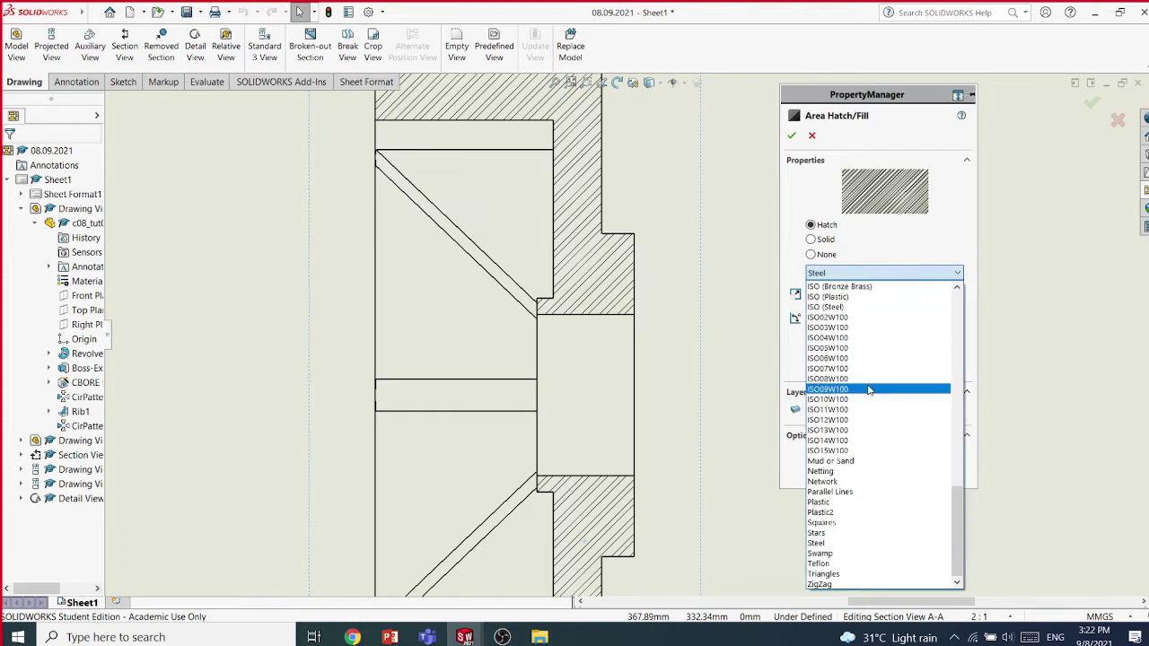
click(820, 533)
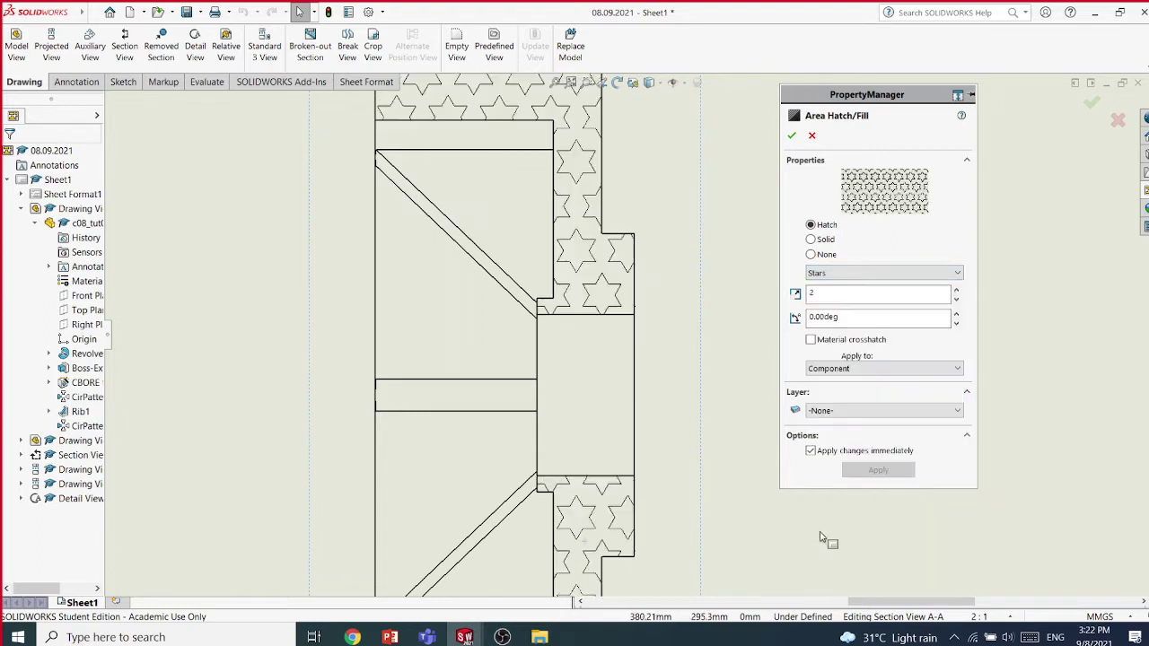
click(852, 318)
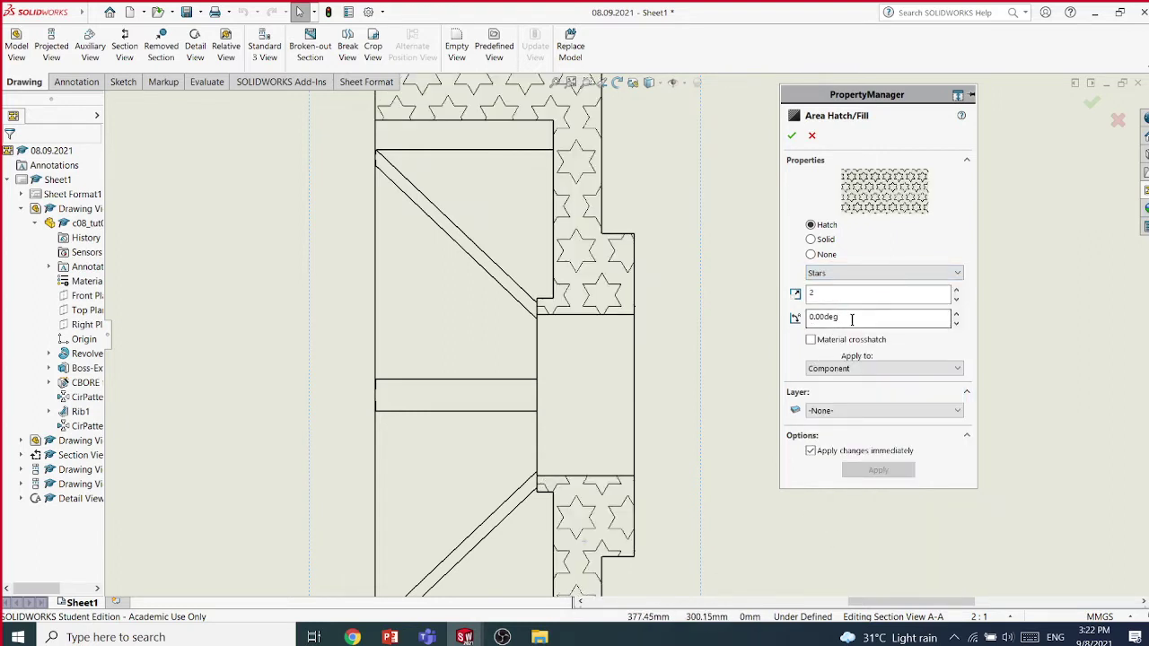
drag(852, 318, 765, 315)
text(90)
key(Return)
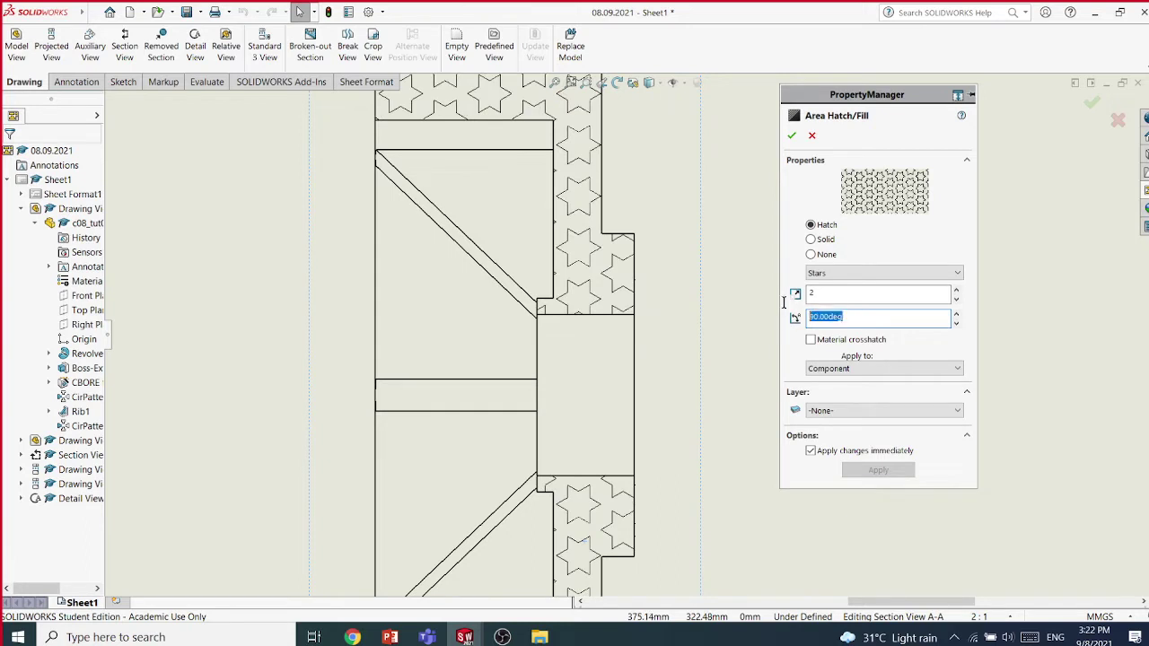
key(Return)
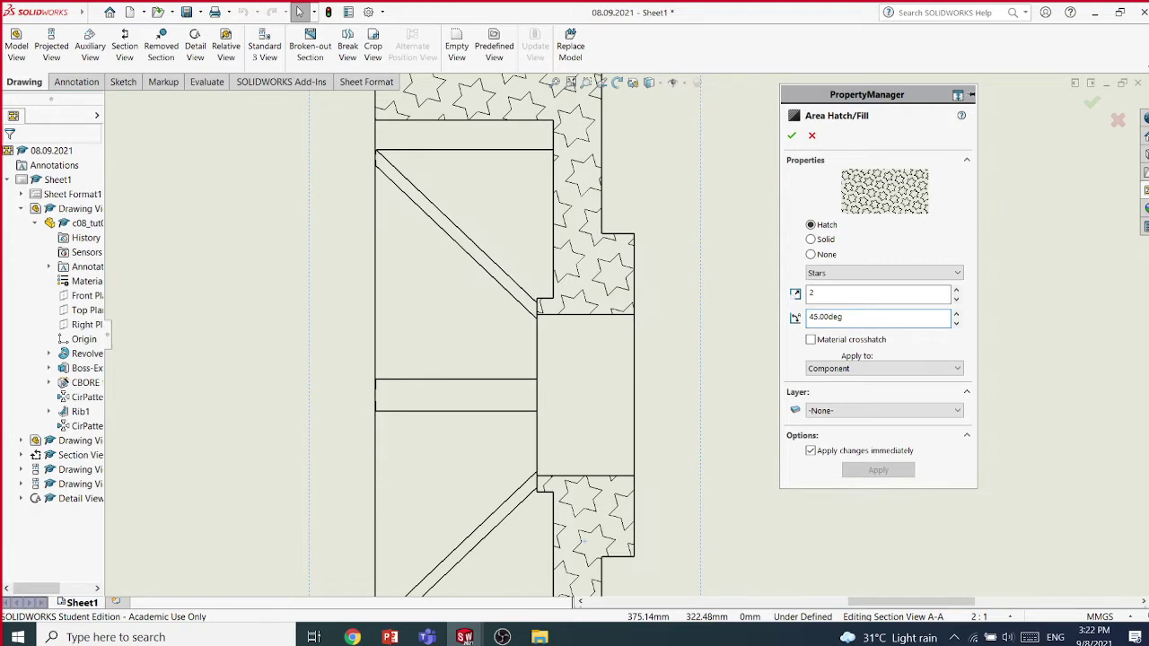
double_click(844, 321)
Switch the section hatch to the Honeycomb pattern
click(859, 273)
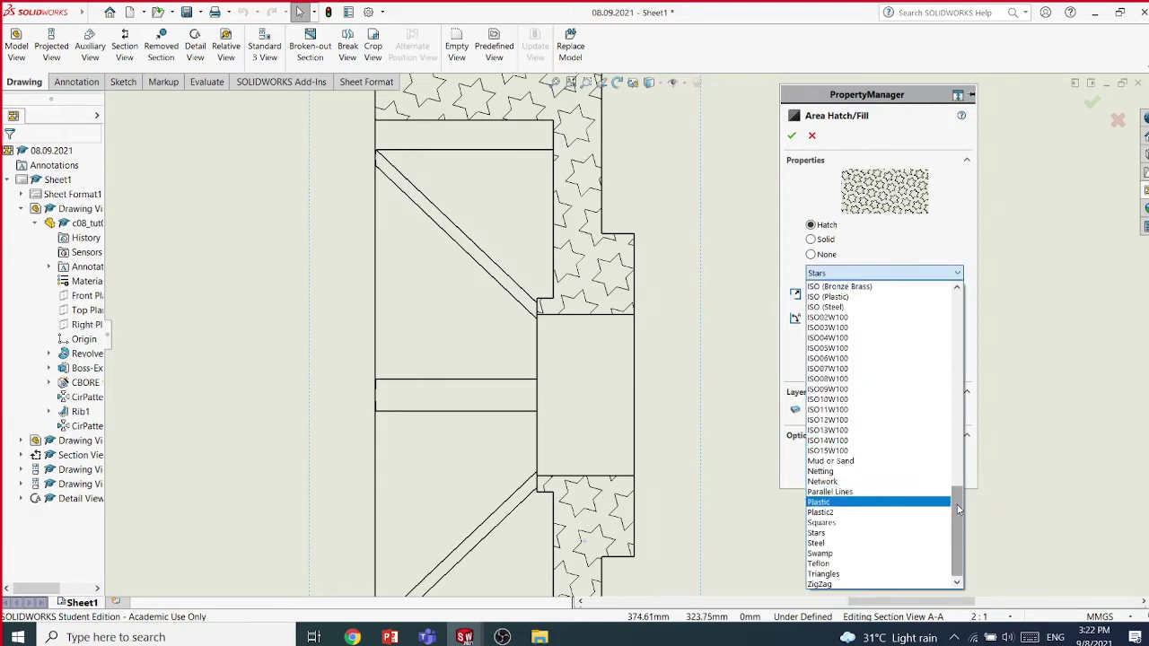
mouse_move(958, 509)
mouse_down()
mouse_move(962, 320)
mouse_move(960, 350)
mouse_up()
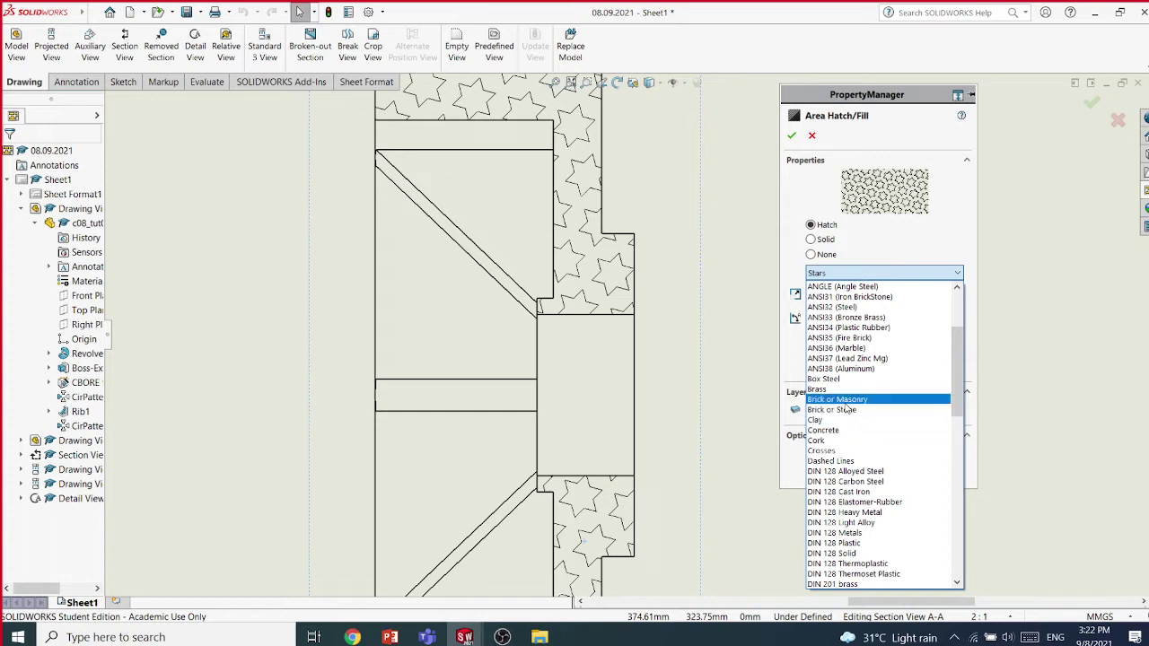
scroll(940, 460, down, 6)
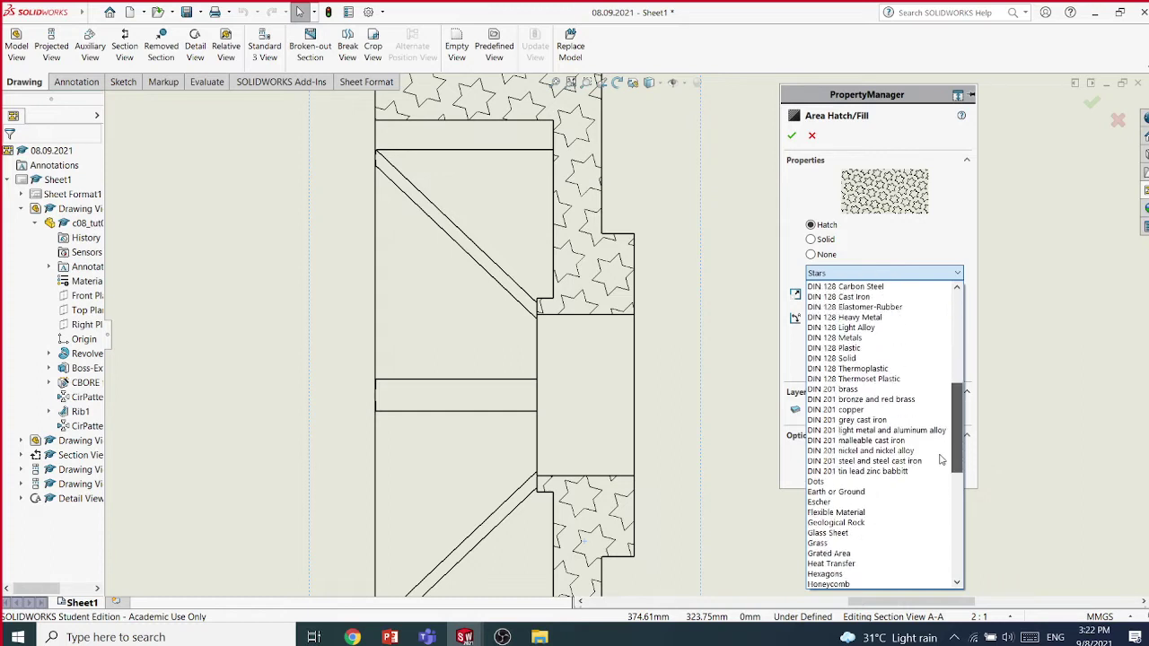
scroll(940, 467, down, 2)
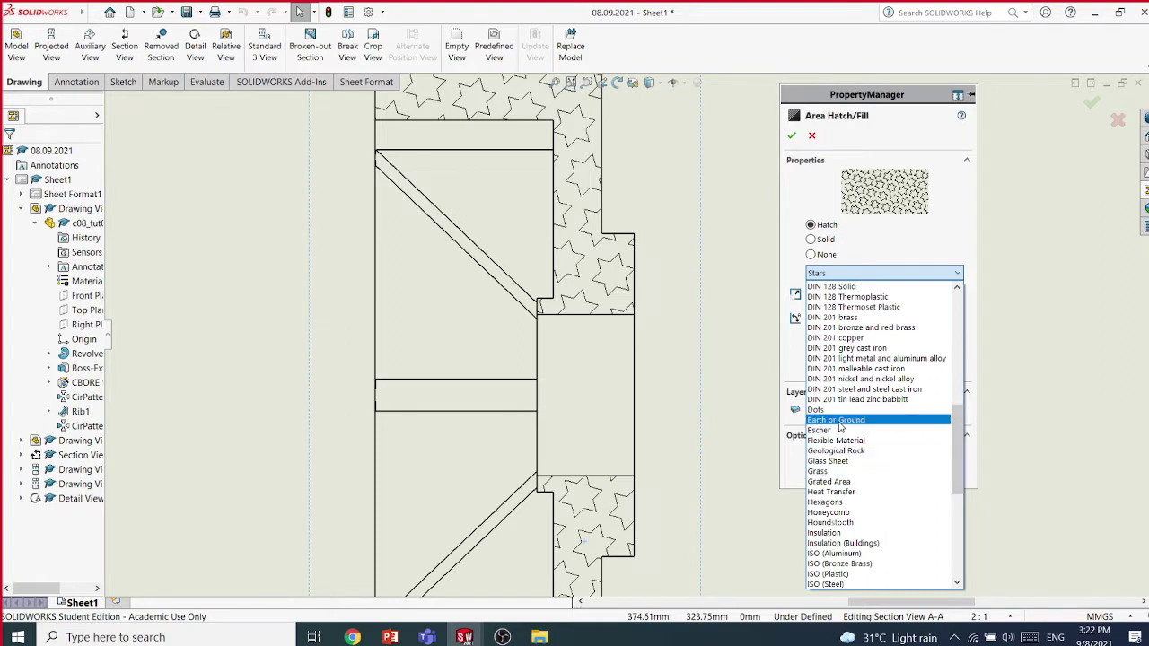
scroll(956, 497, down, 3)
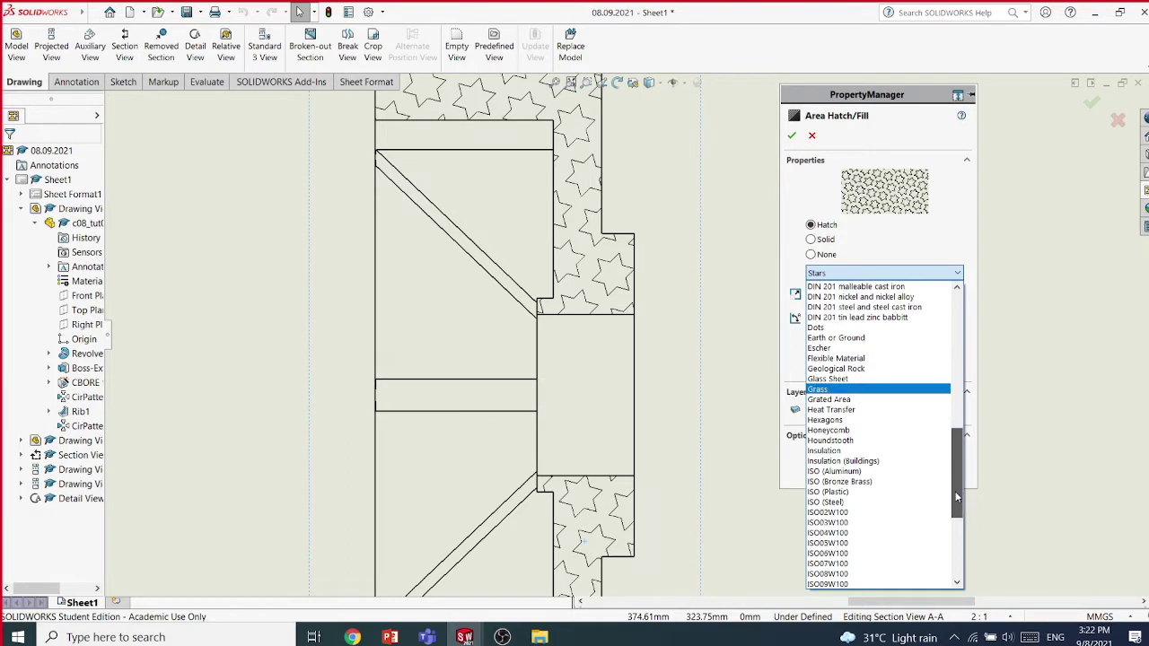
click(847, 431)
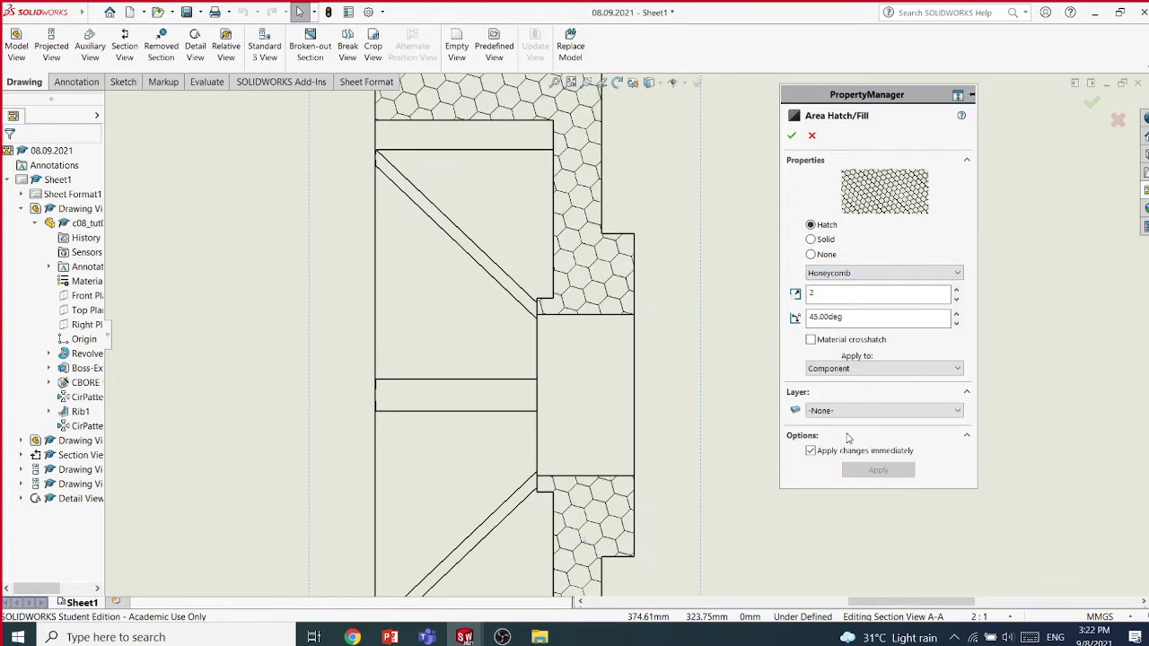
Switch the section hatch to the ZigZag pattern
click(905, 274)
drag(959, 485, 951, 514)
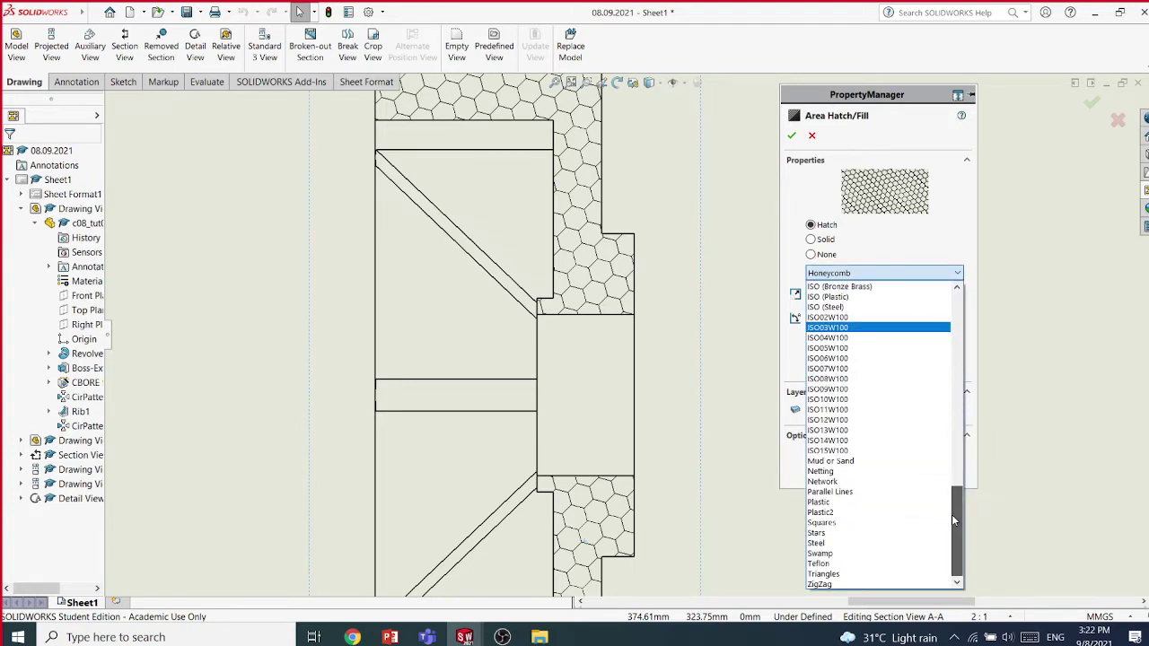
click(831, 584)
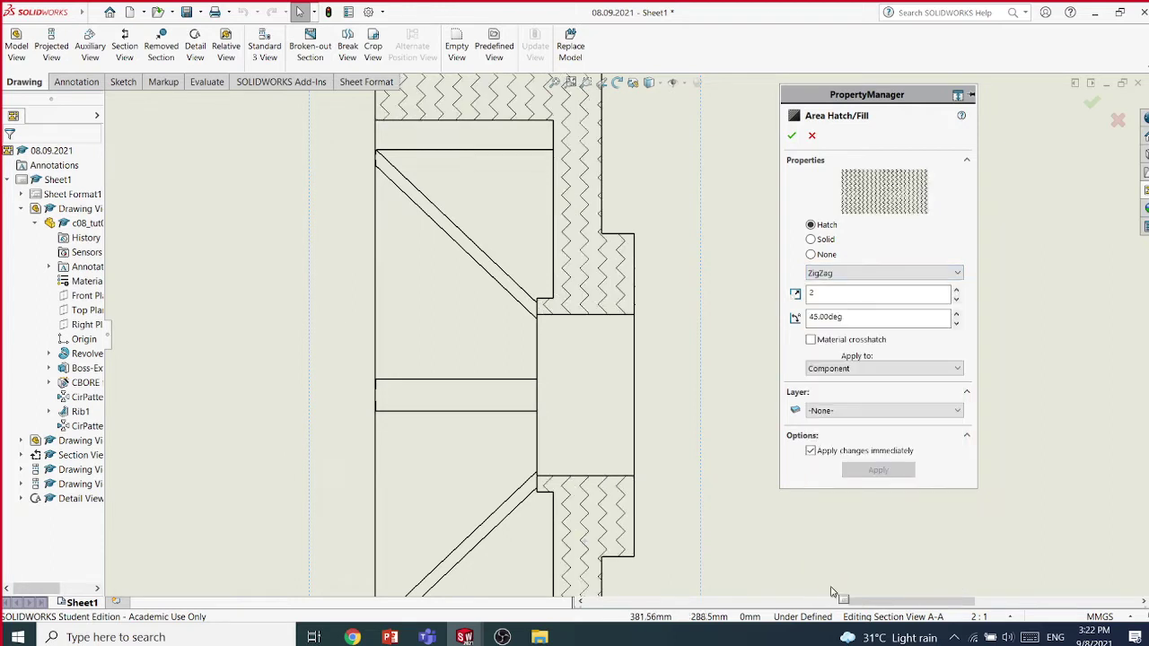
click(860, 274)
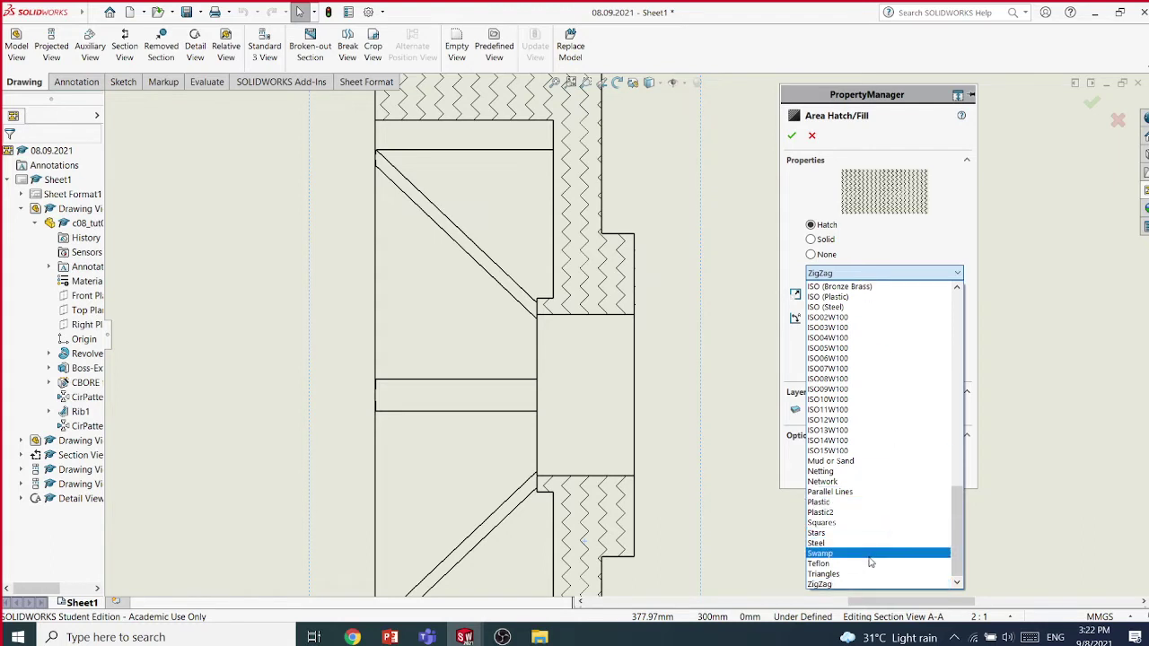
Set Section A-A's hatch to Steel at a 0° angle and accept the change
click(819, 543)
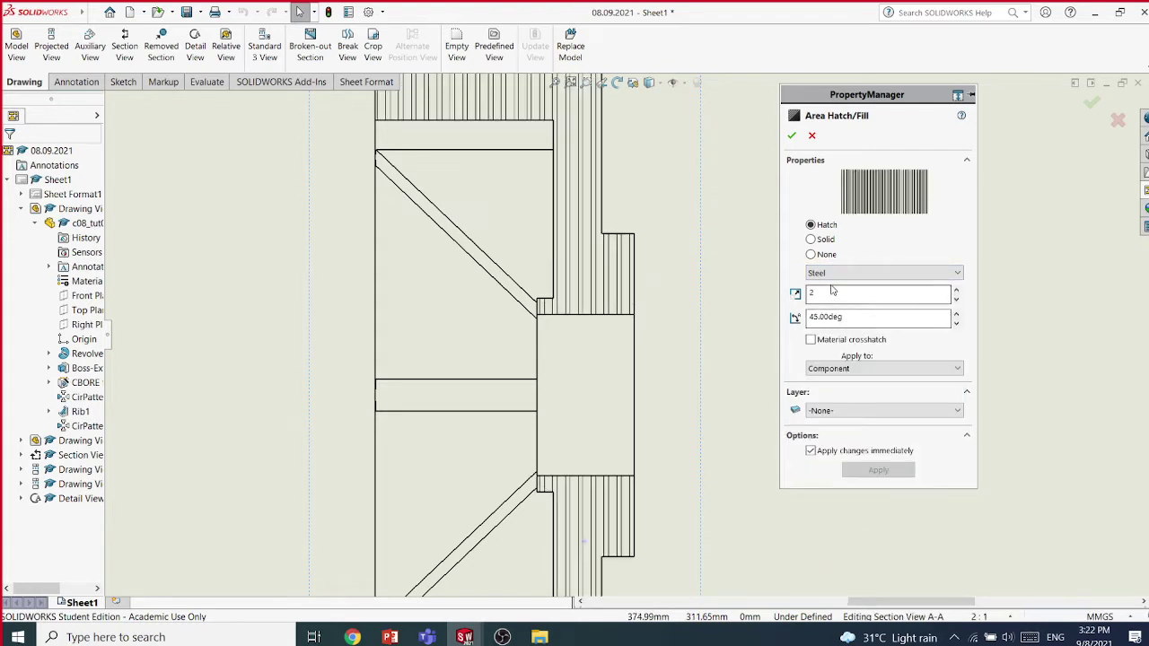
click(836, 317)
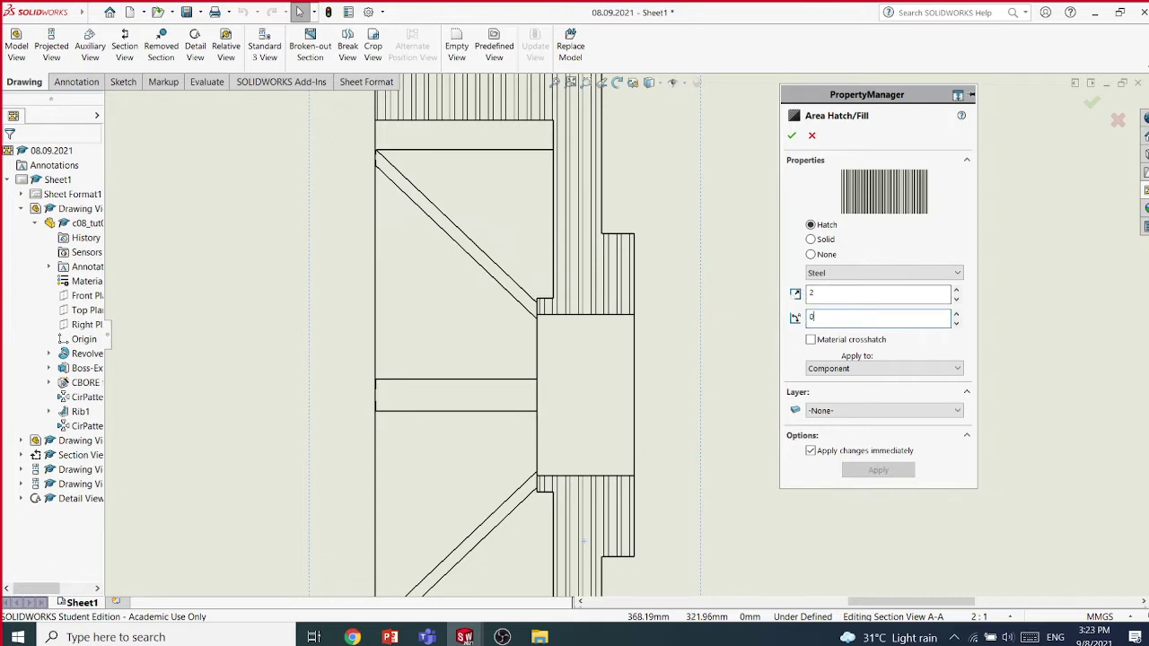
text(0)
key(Return)
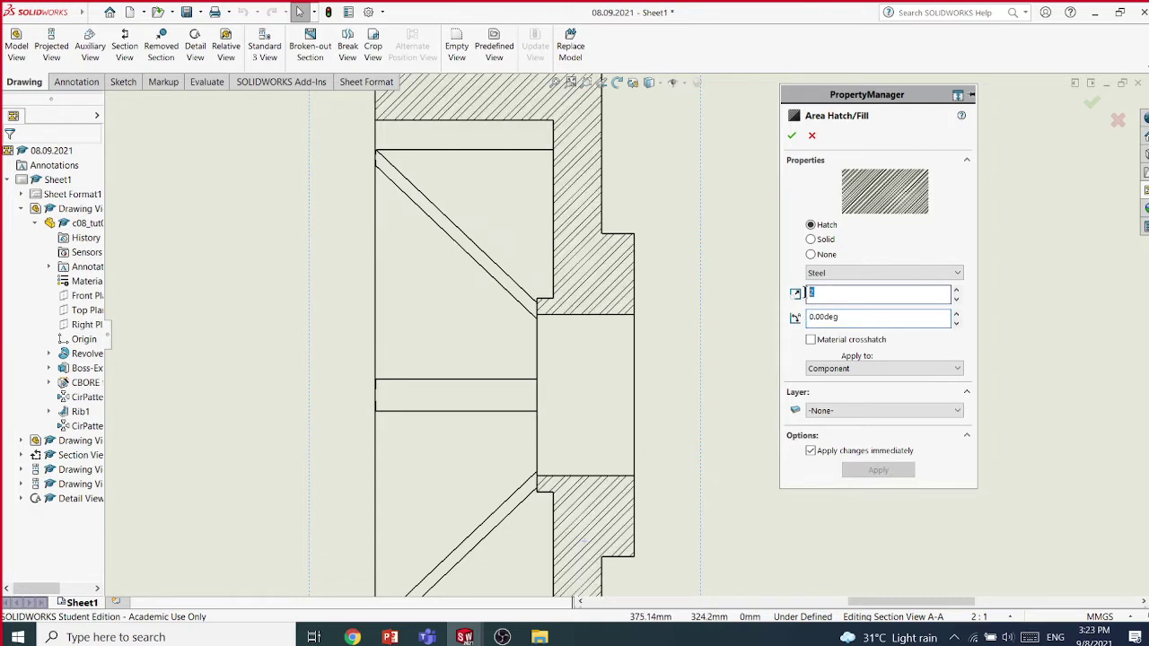
click(791, 135)
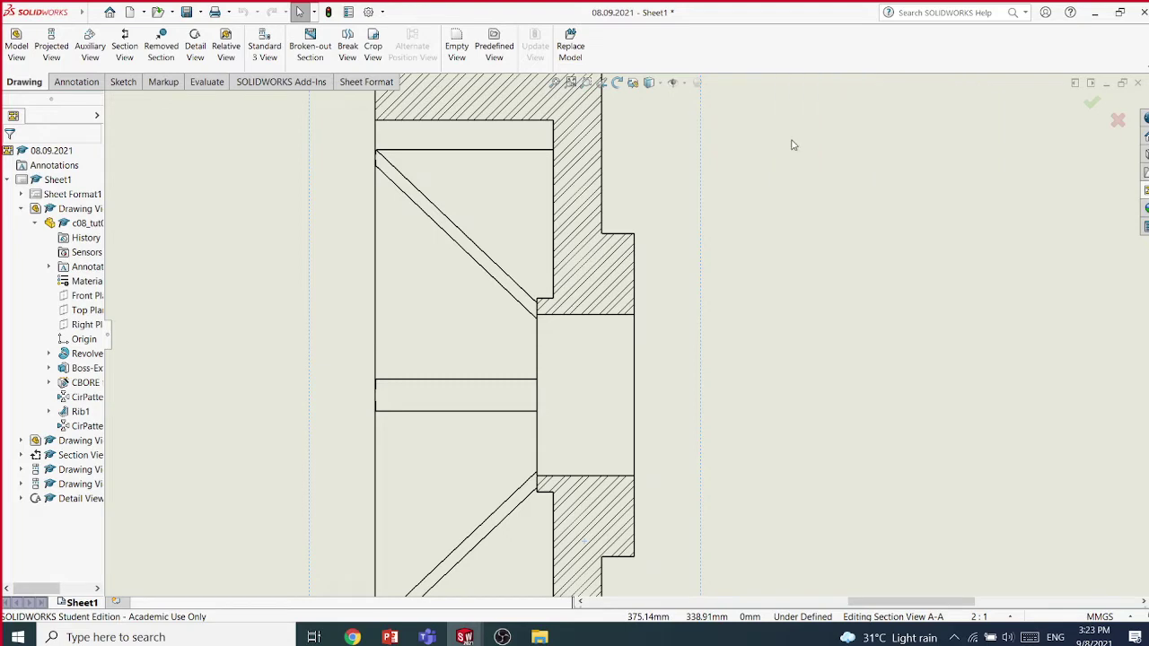
scroll(754, 297, up, 5)
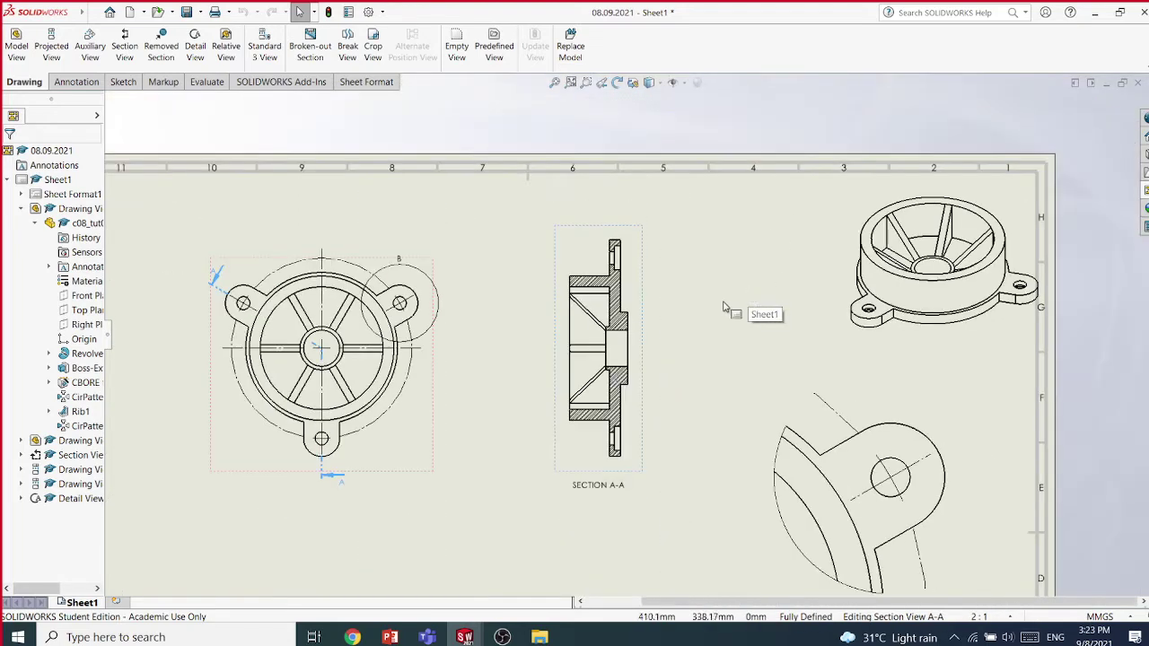
scroll(633, 328, up, 4)
mouse_move(580, 398)
middle_down()
mouse_move(544, 361)
mouse_move(543, 373)
middle_up()
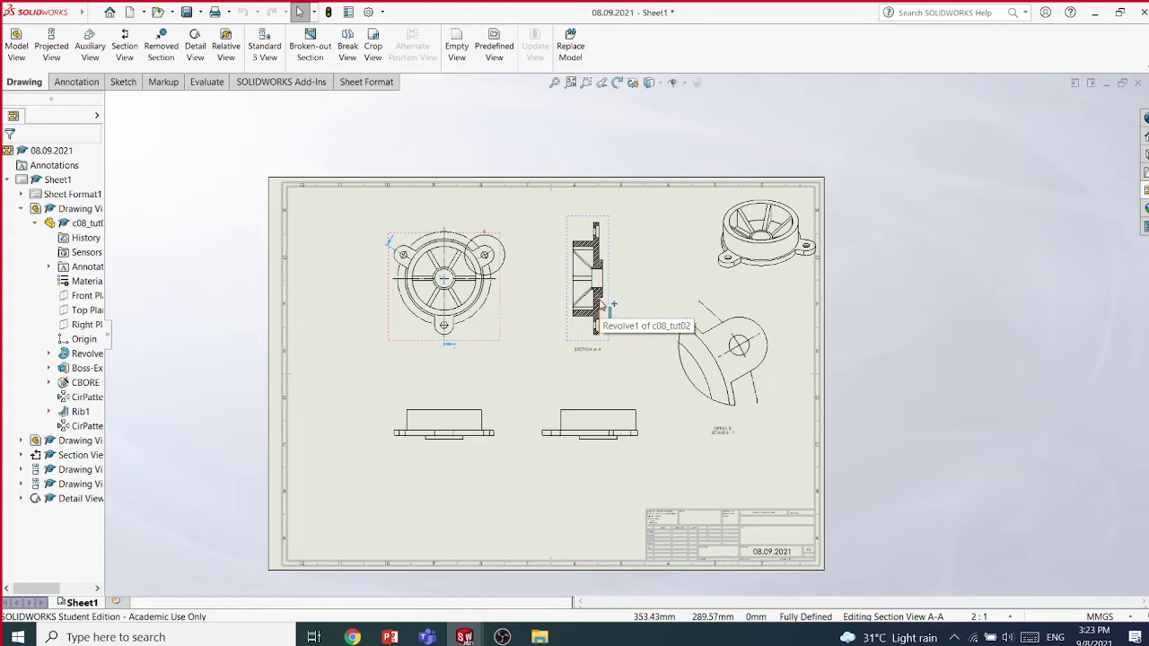
scroll(600, 304, down, 10)
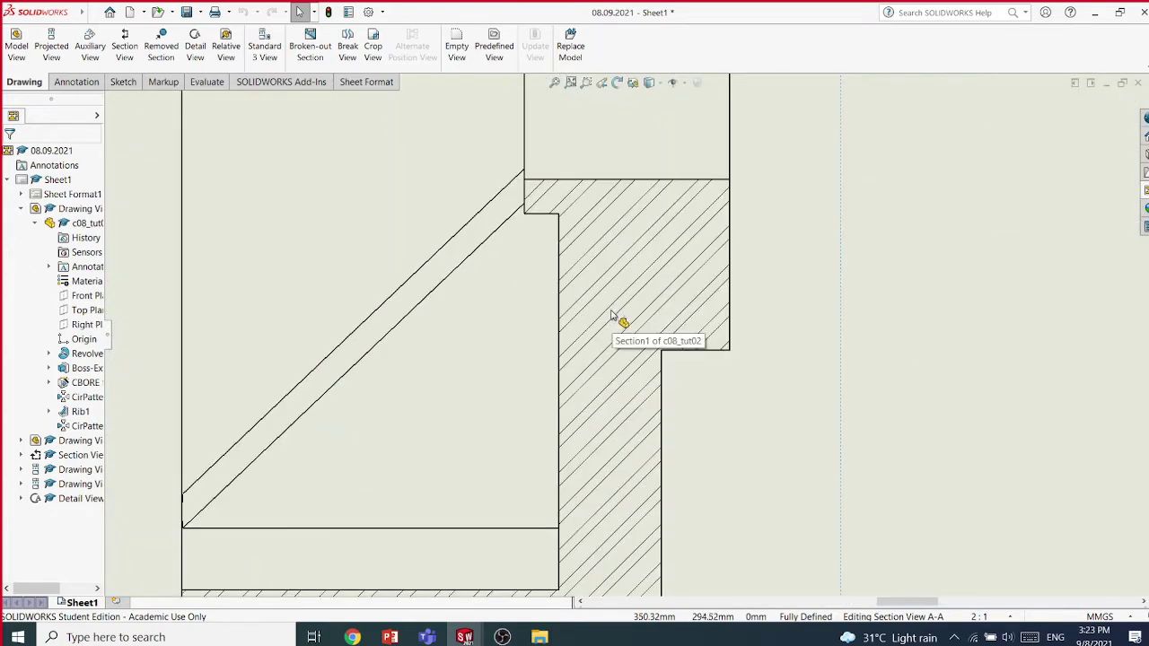
Try Section A-A hatch scales between 0.5 and 4, then apply 0.5
click(610, 314)
scroll(611, 314, up, 10)
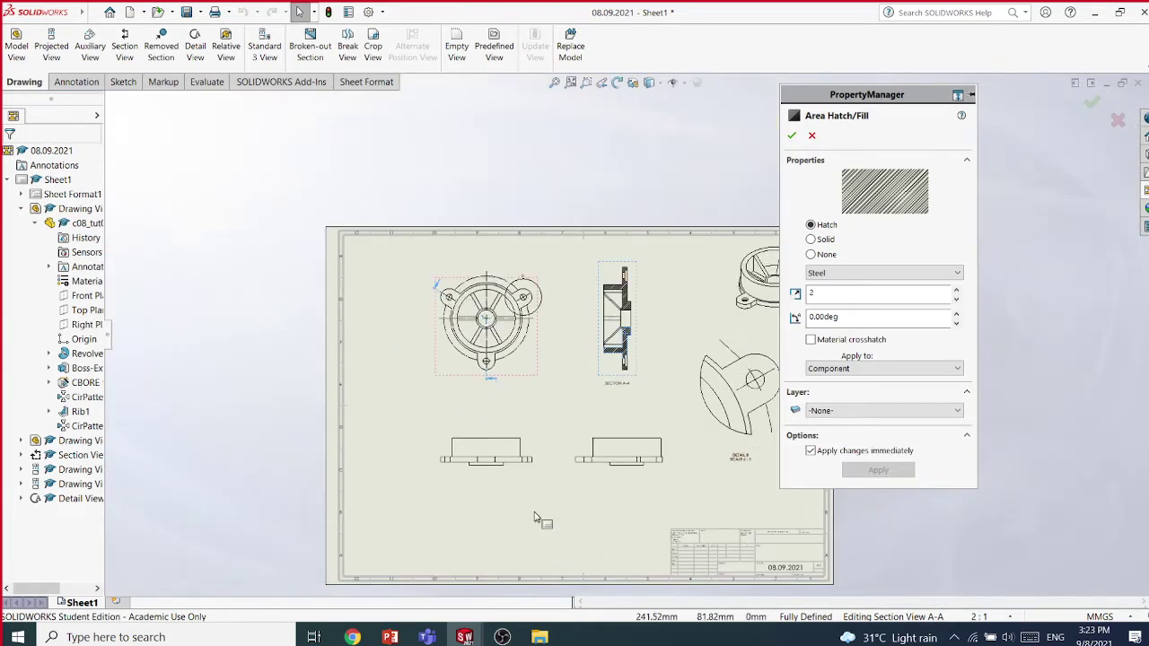
click(957, 302)
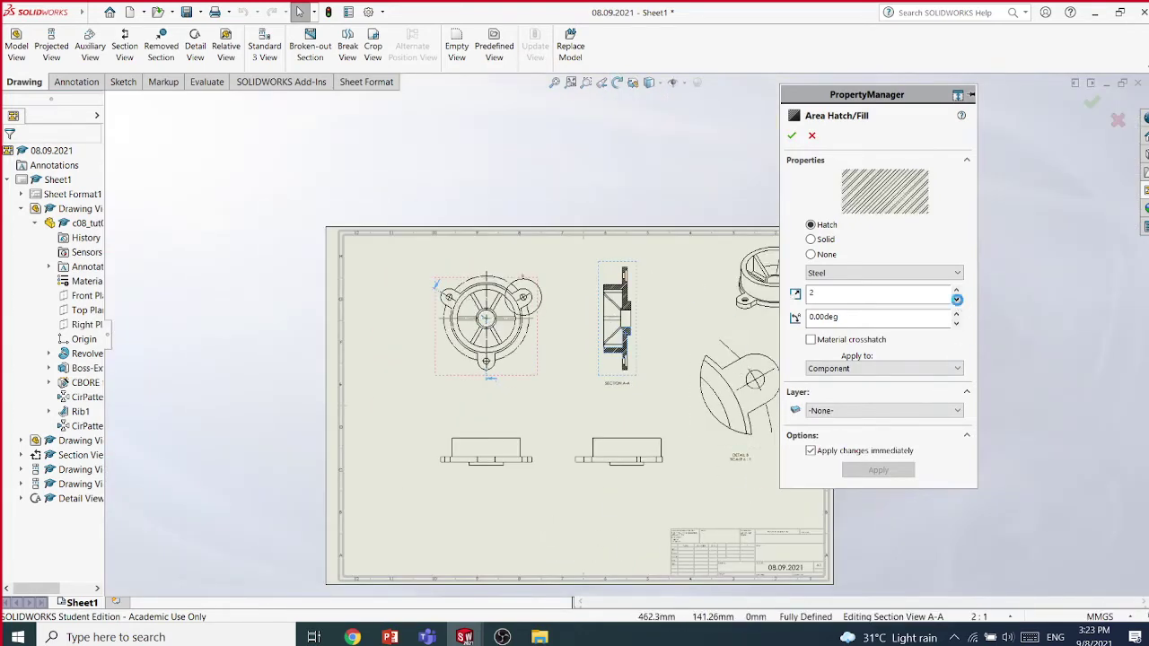
click(956, 301)
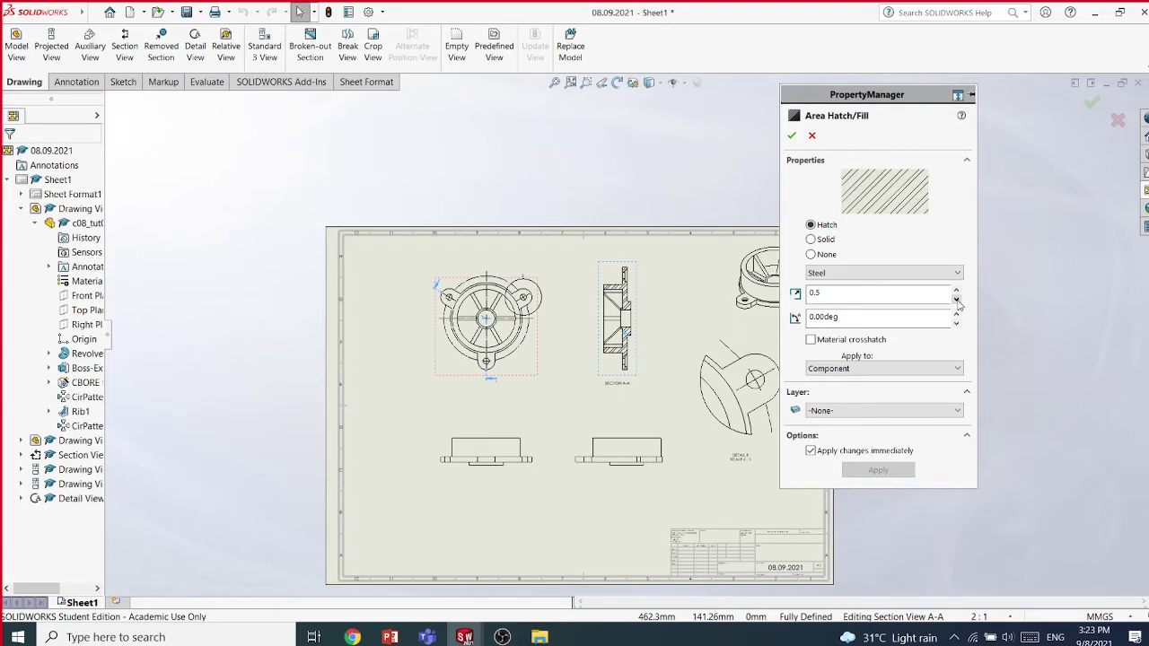
click(956, 292)
click(957, 293)
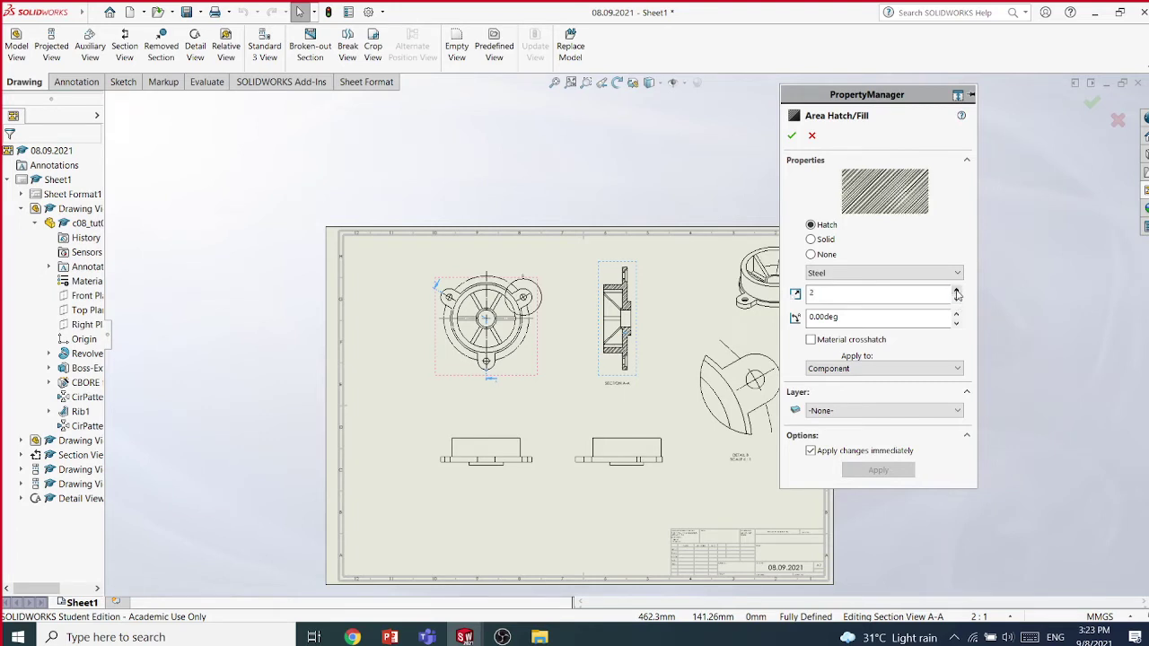
click(957, 293)
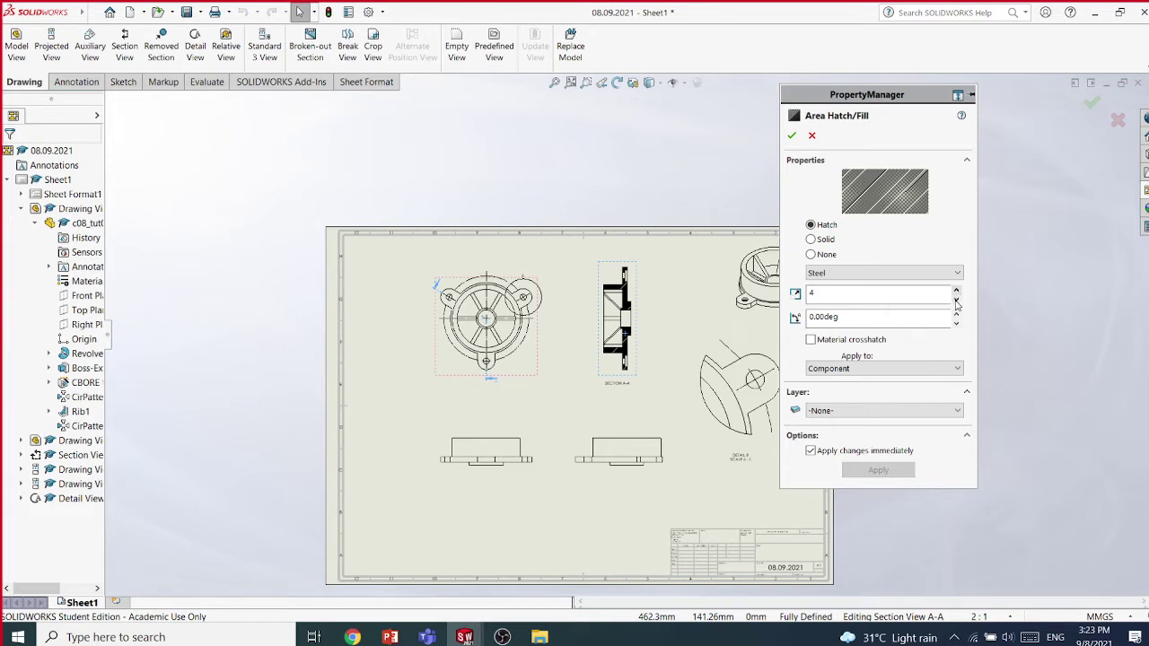
click(957, 303)
click(956, 304)
click(956, 303)
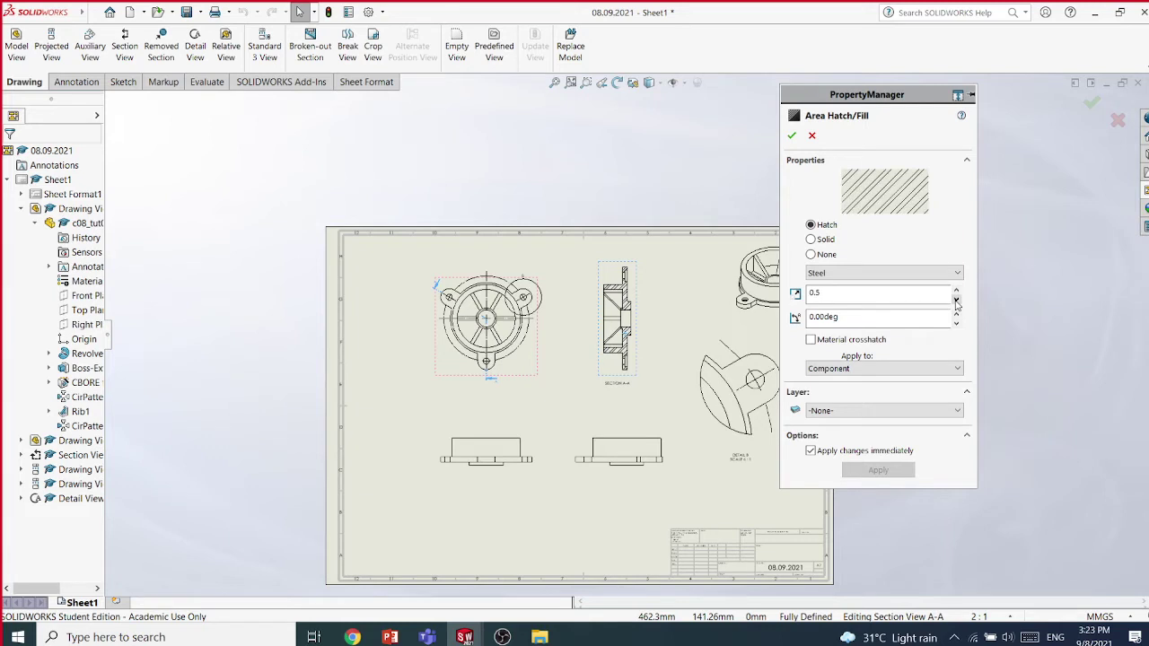
click(791, 134)
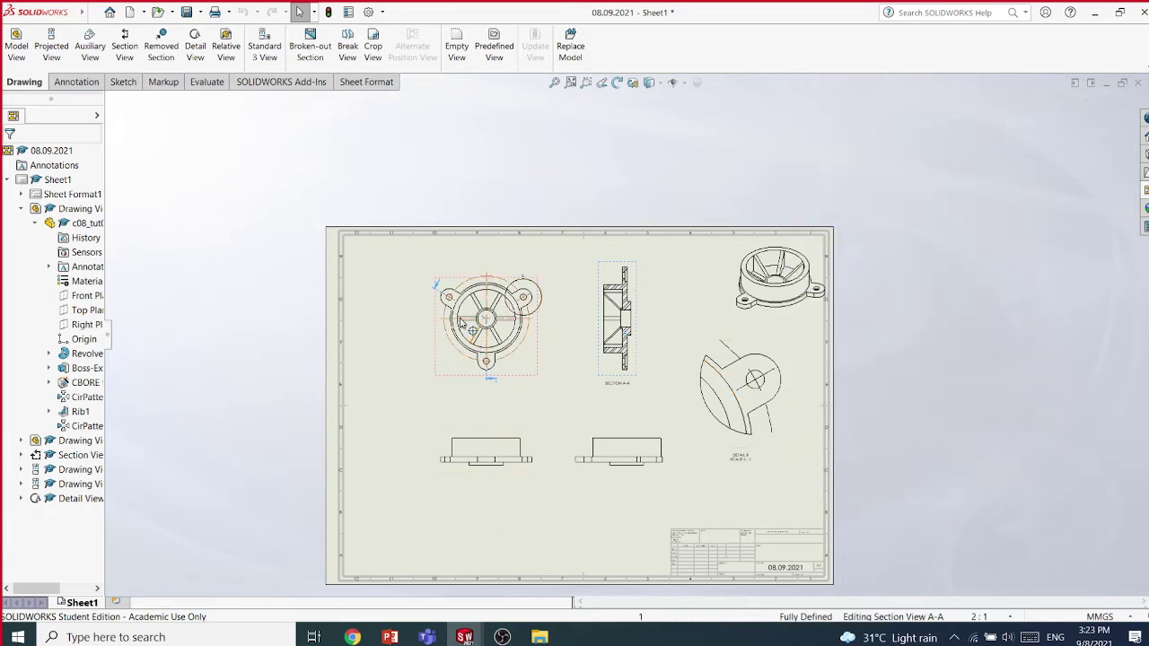
click(541, 371)
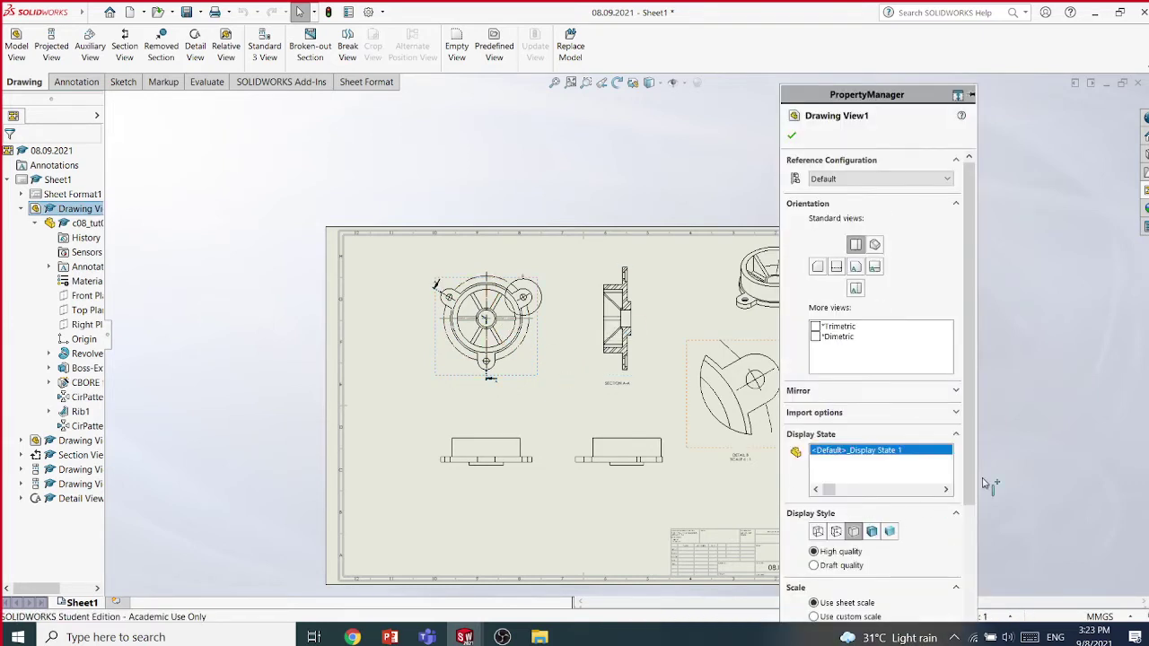
Give Drawing View1 a custom 3:1 scale, enlarging its linked views
scroll(969, 530, down, 2)
scroll(969, 529, down, 3)
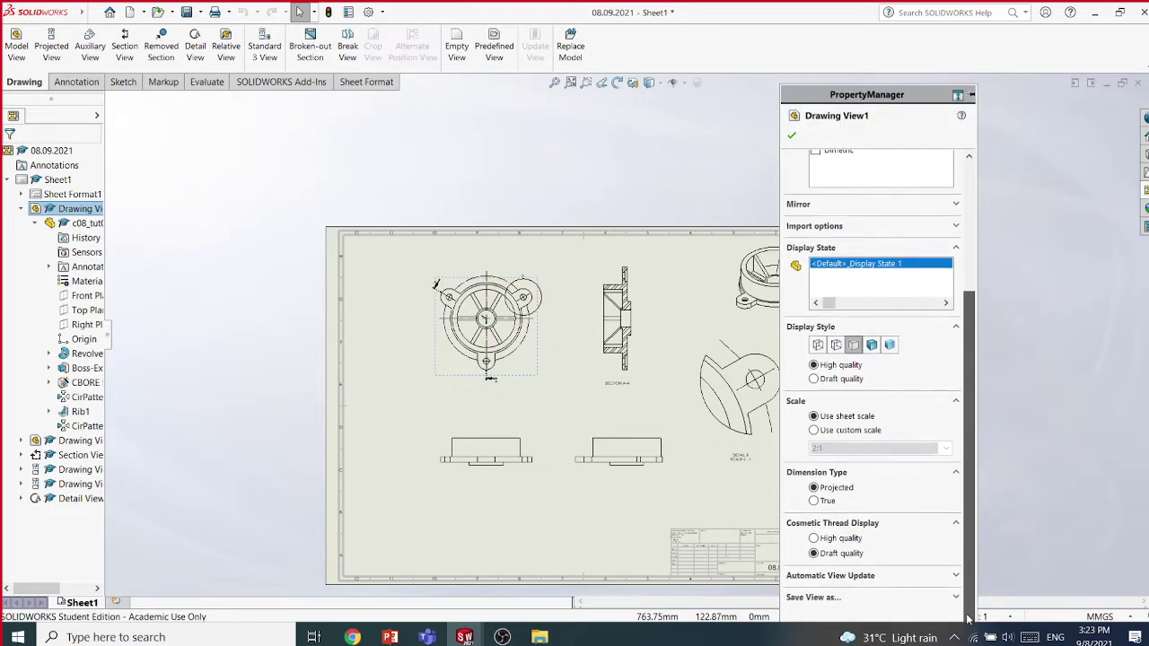
click(817, 431)
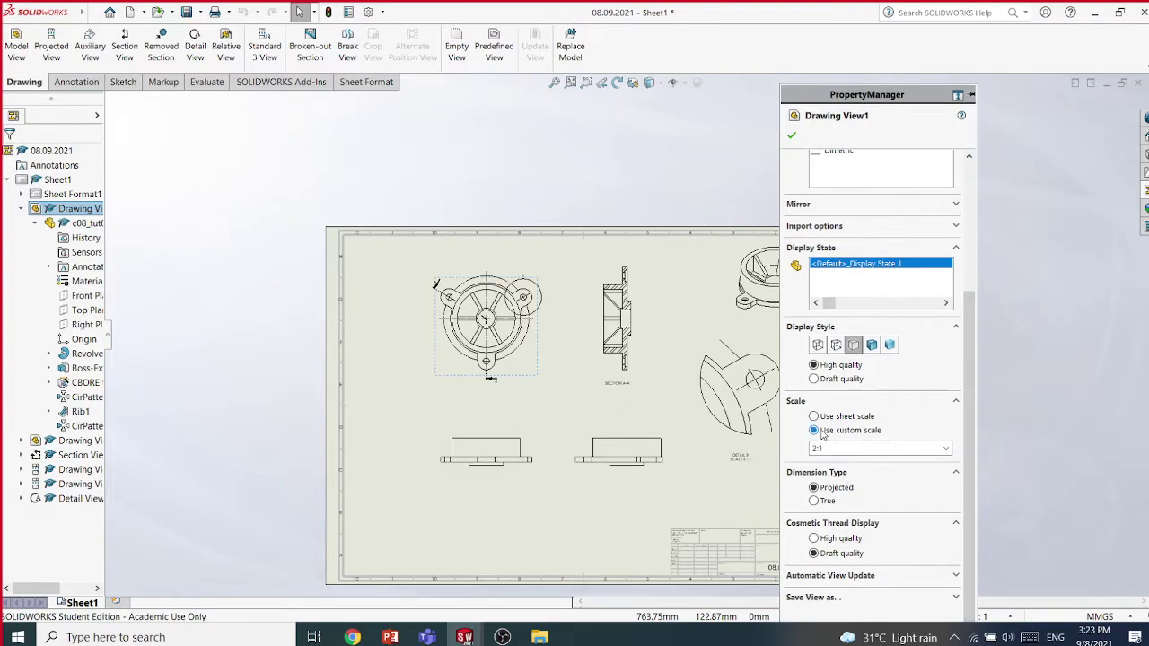
click(945, 447)
click(855, 479)
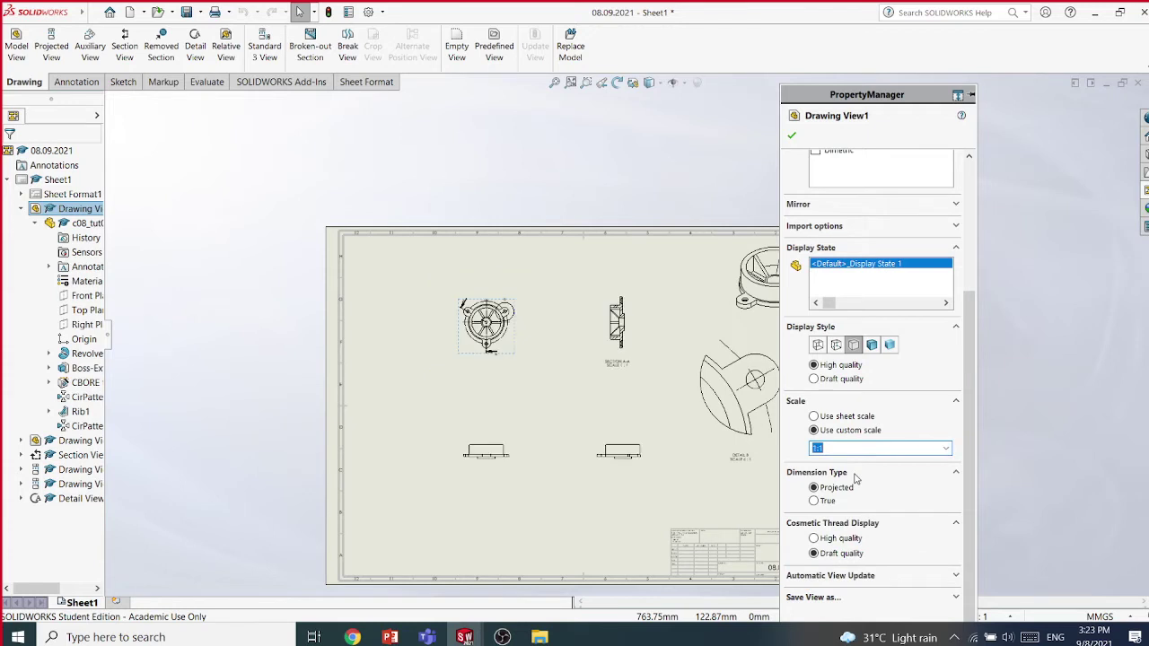
click(946, 451)
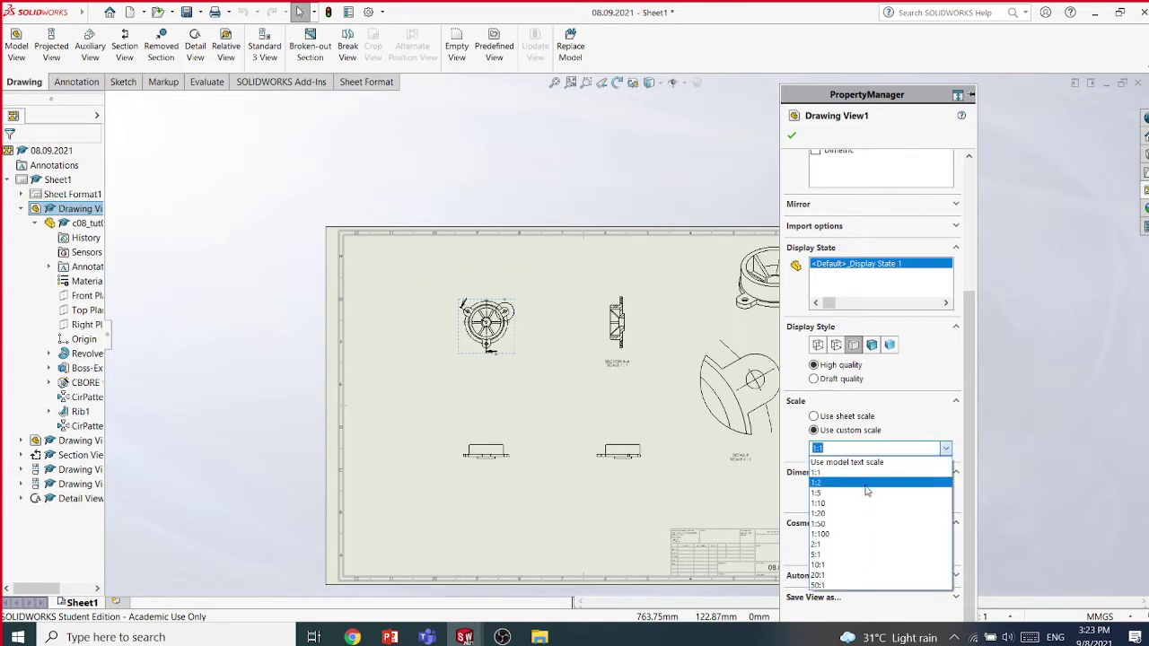
click(842, 547)
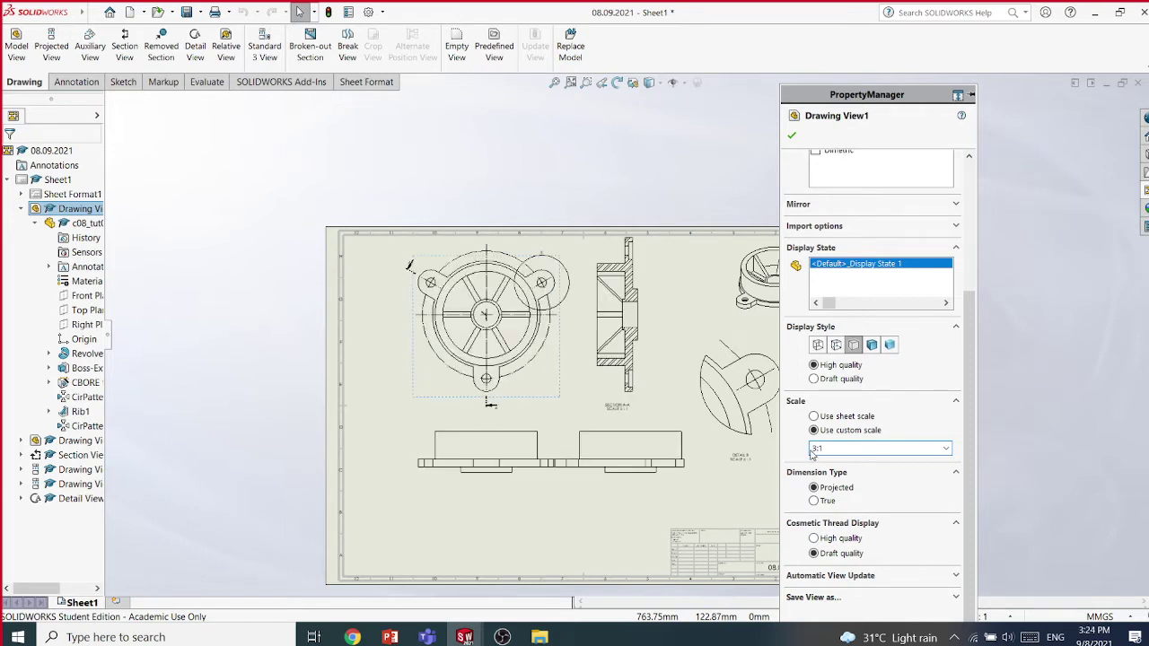
click(790, 135)
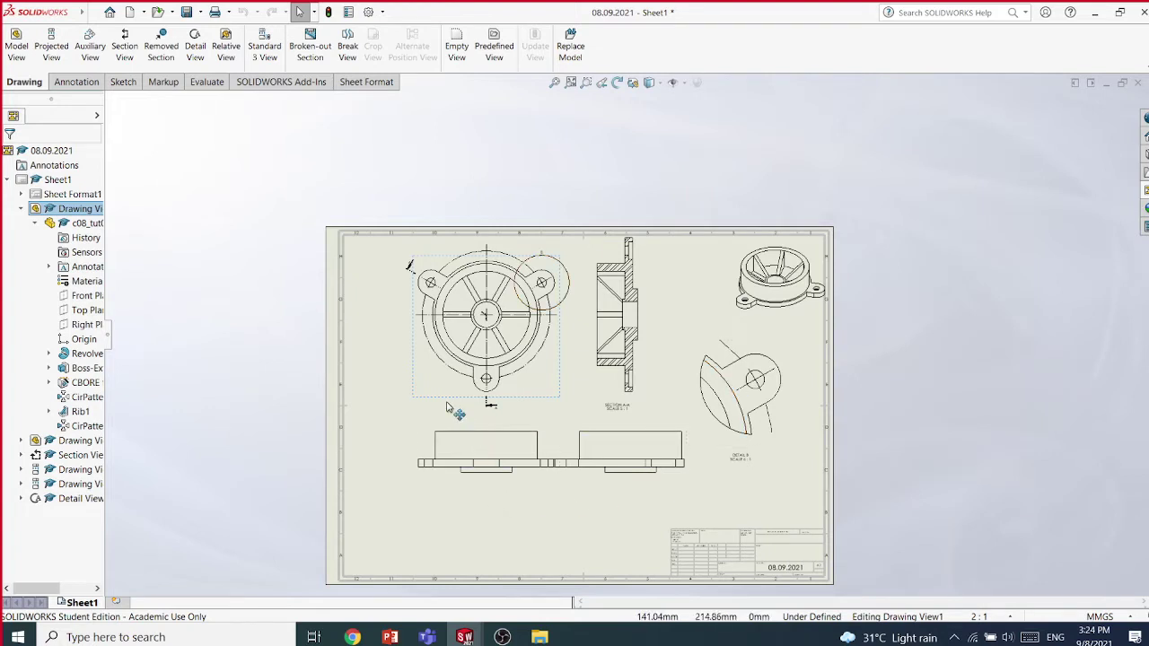
Move the front view left, nudge detail view B up-right, and lower the two bottom views
drag(447, 406, 412, 403)
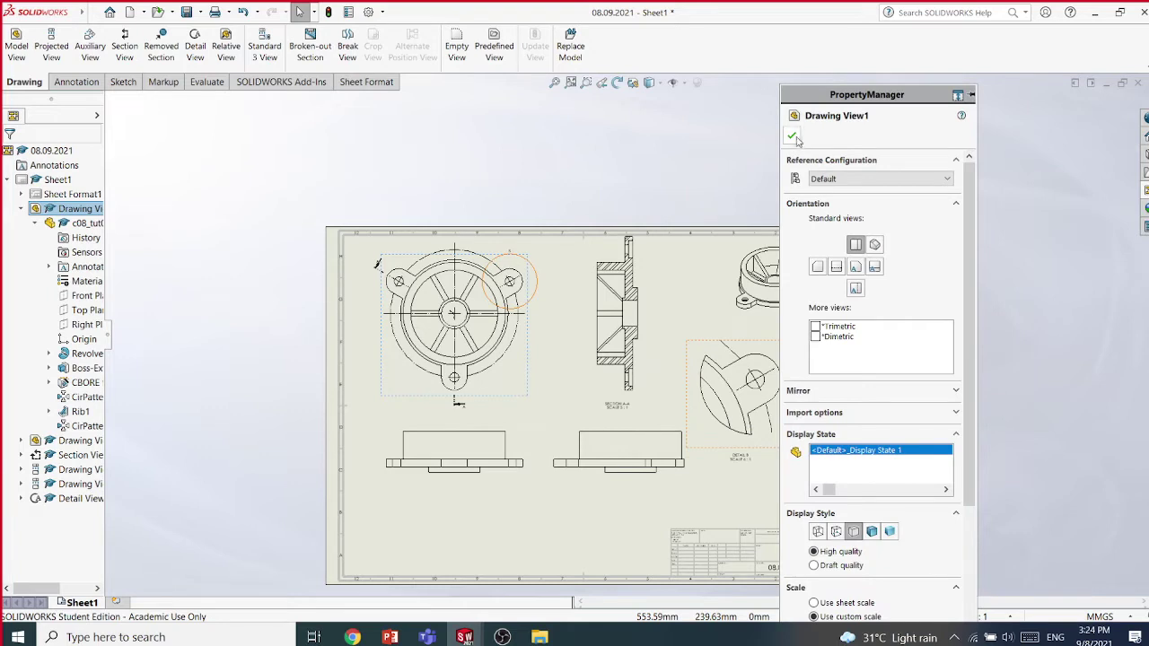
click(792, 136)
drag(802, 387, 808, 368)
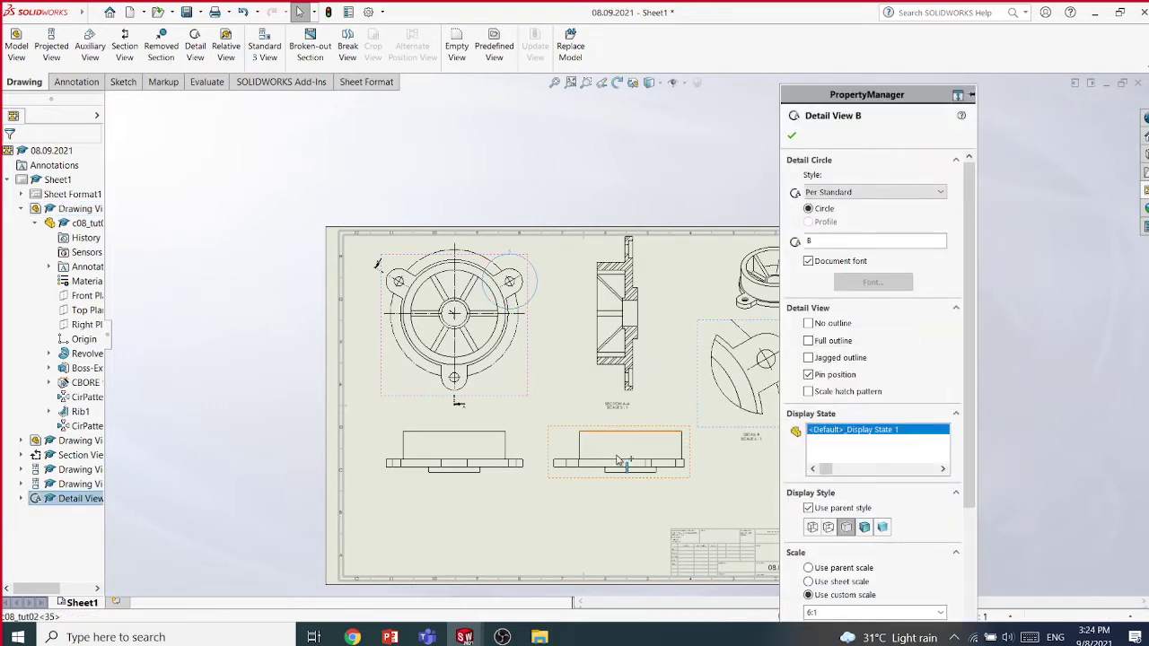
key(Escape)
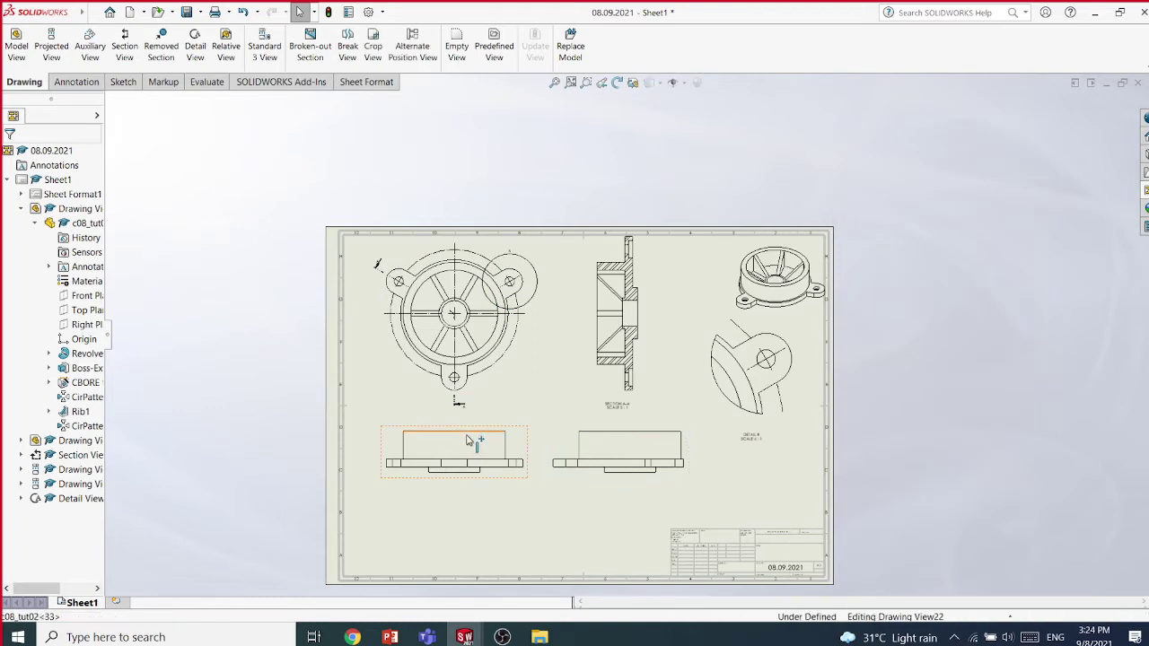
drag(465, 440, 471, 462)
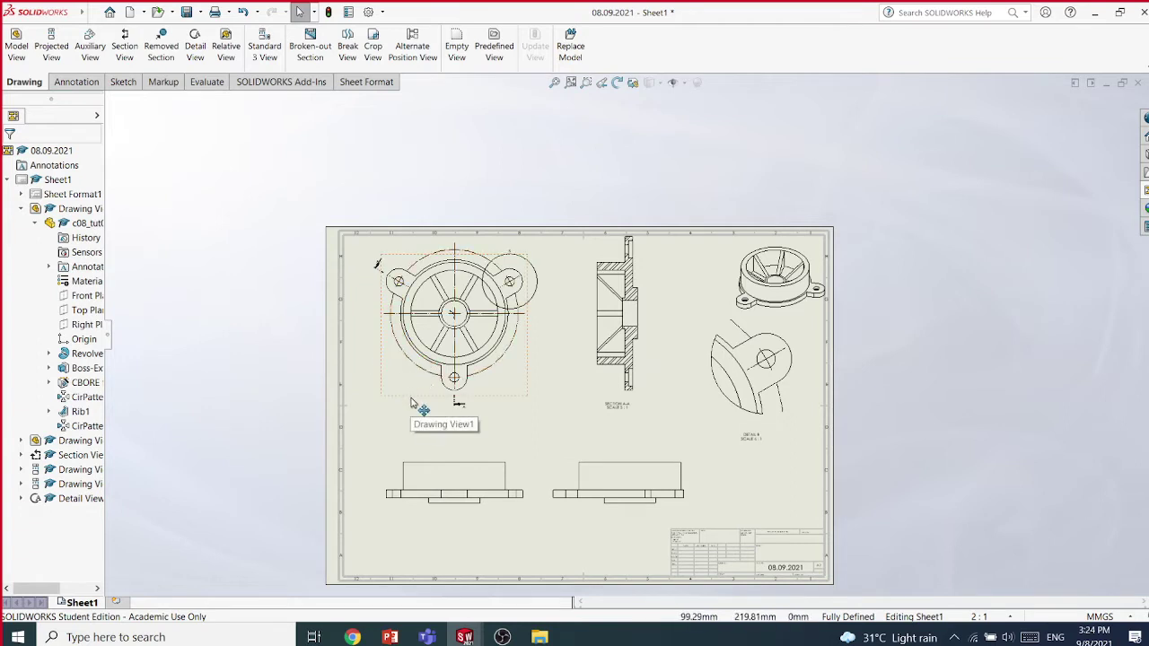
Nudge the front view, Section A-A and detail view B, then save the 08.09.2021 drawing
mouse_move(433, 404)
mouse_down()
mouse_move(459, 404)
mouse_move(398, 403)
mouse_move(444, 407)
mouse_move(409, 412)
mouse_move(415, 441)
mouse_move(410, 402)
mouse_move(454, 389)
mouse_move(405, 414)
mouse_up()
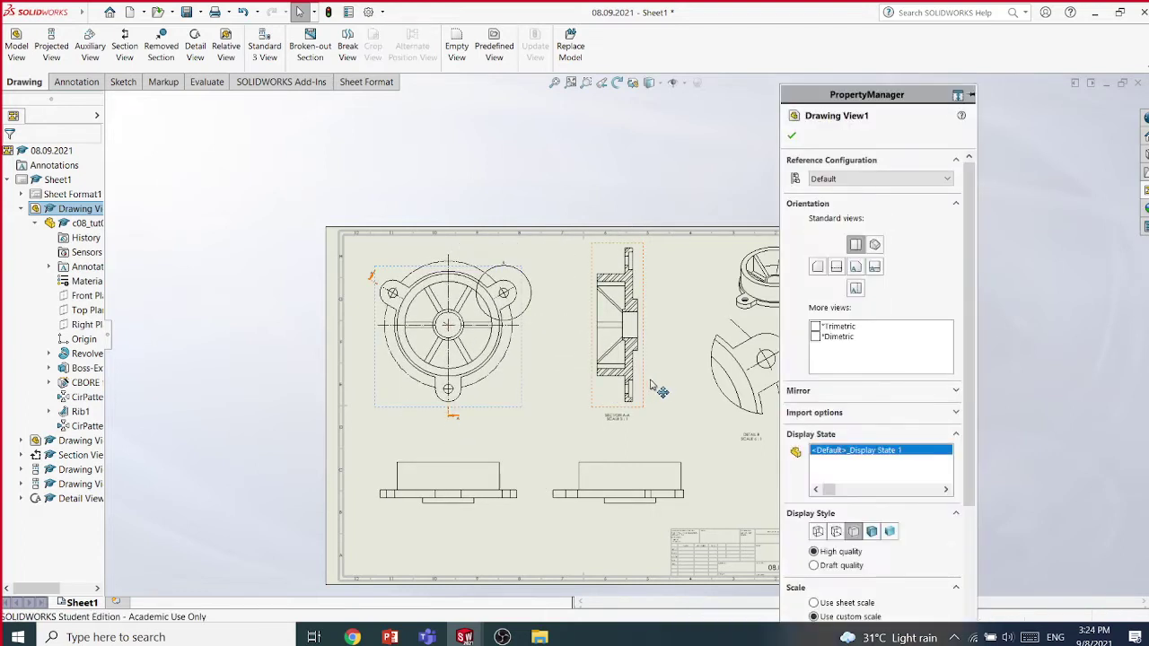
drag(672, 385, 679, 389)
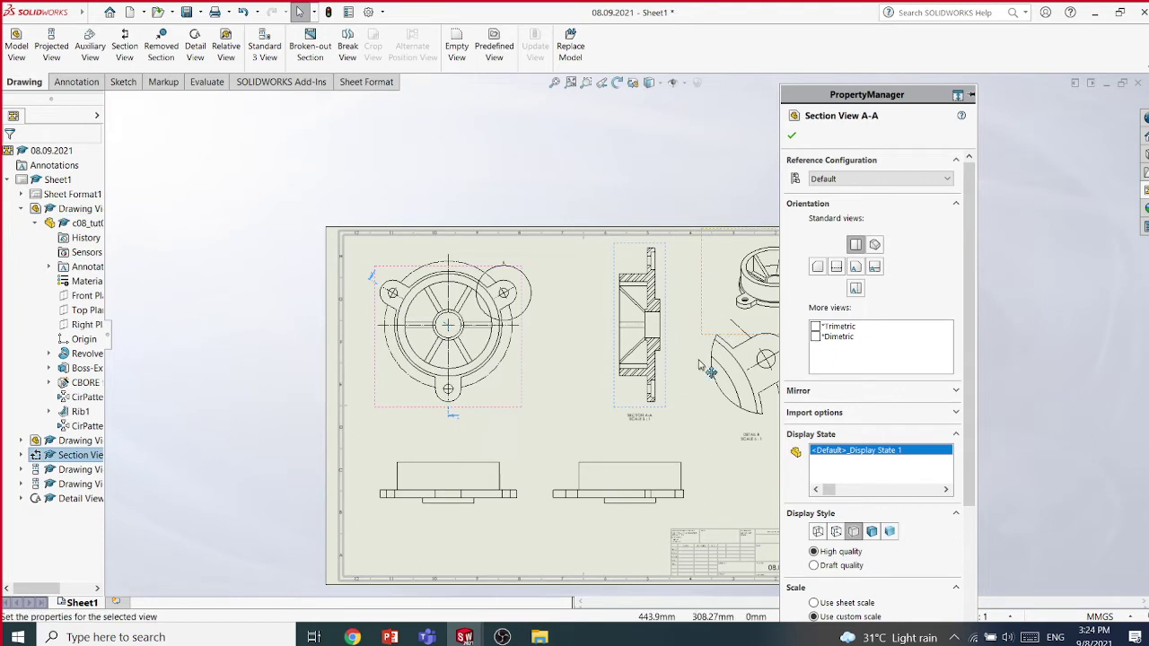
click(594, 169)
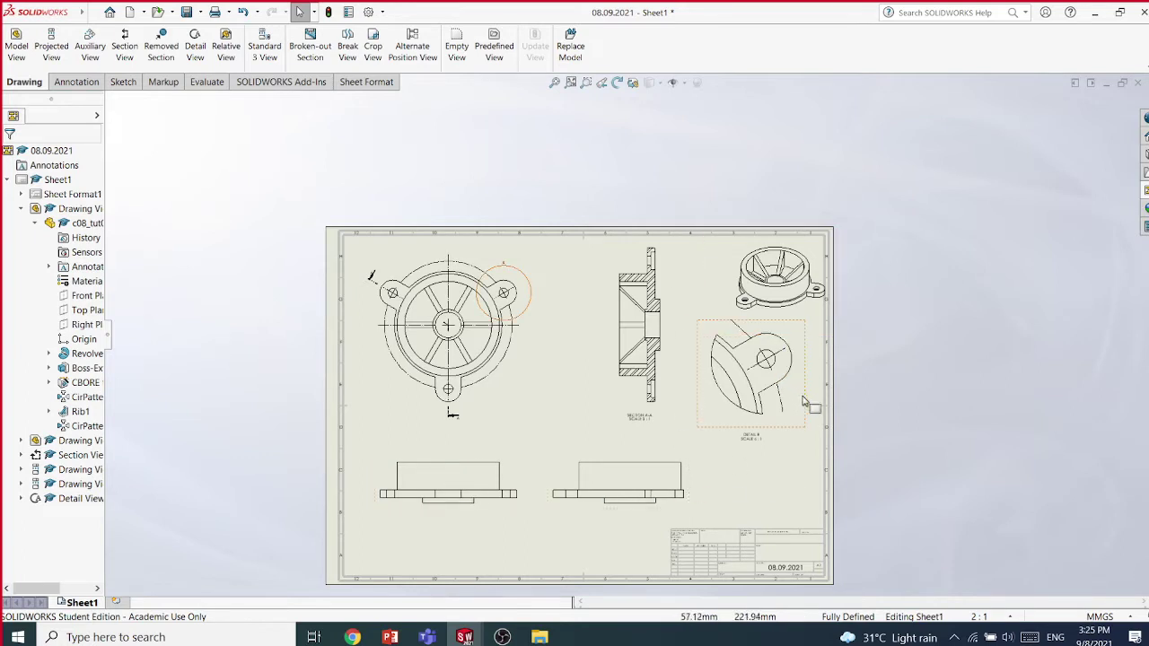
drag(808, 410, 795, 423)
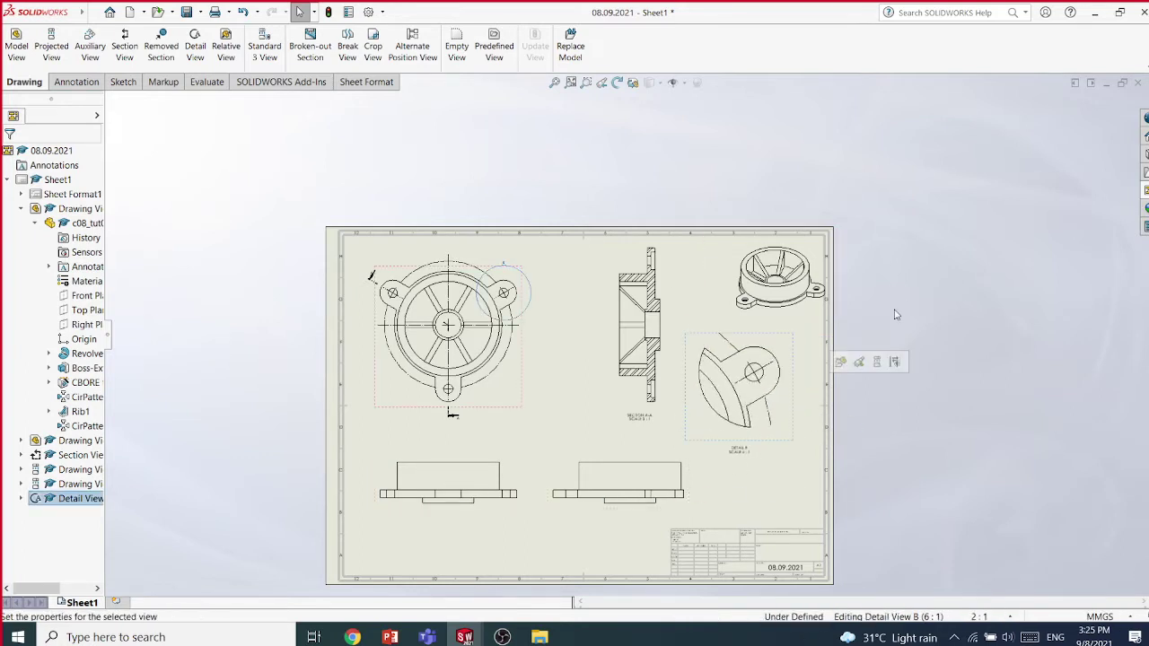
click(791, 136)
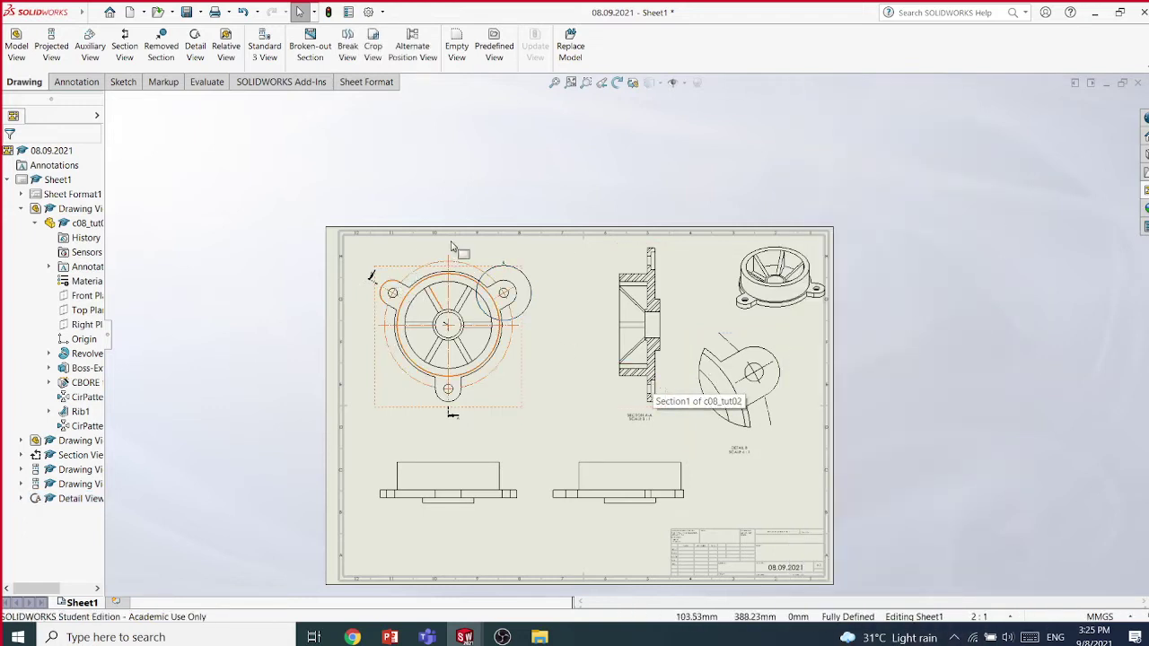
click(186, 12)
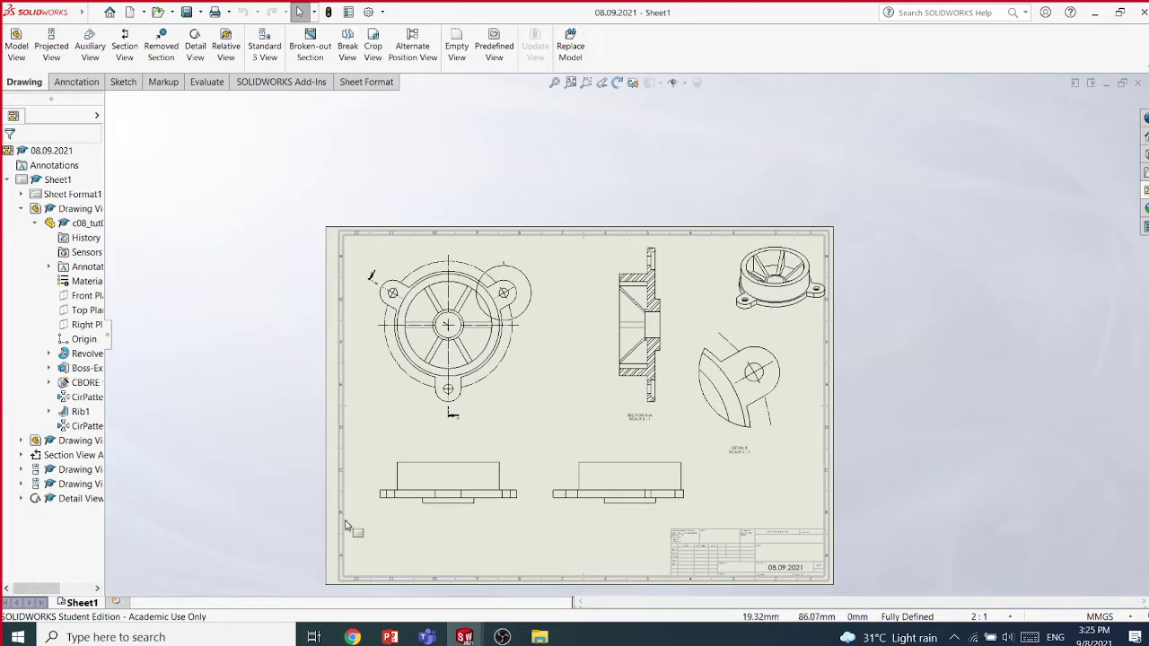
In File Explorer, open Engineering drawing > Drawing Notes > printed and select the Engineering Drawing PDF
click(539, 637)
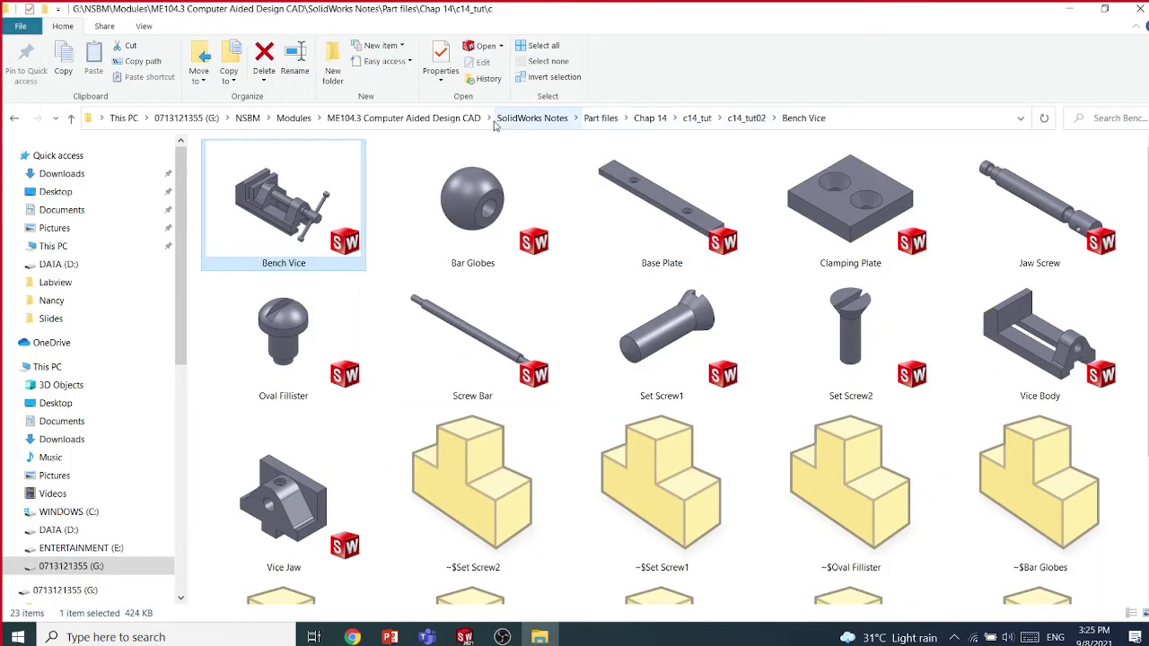
click(532, 119)
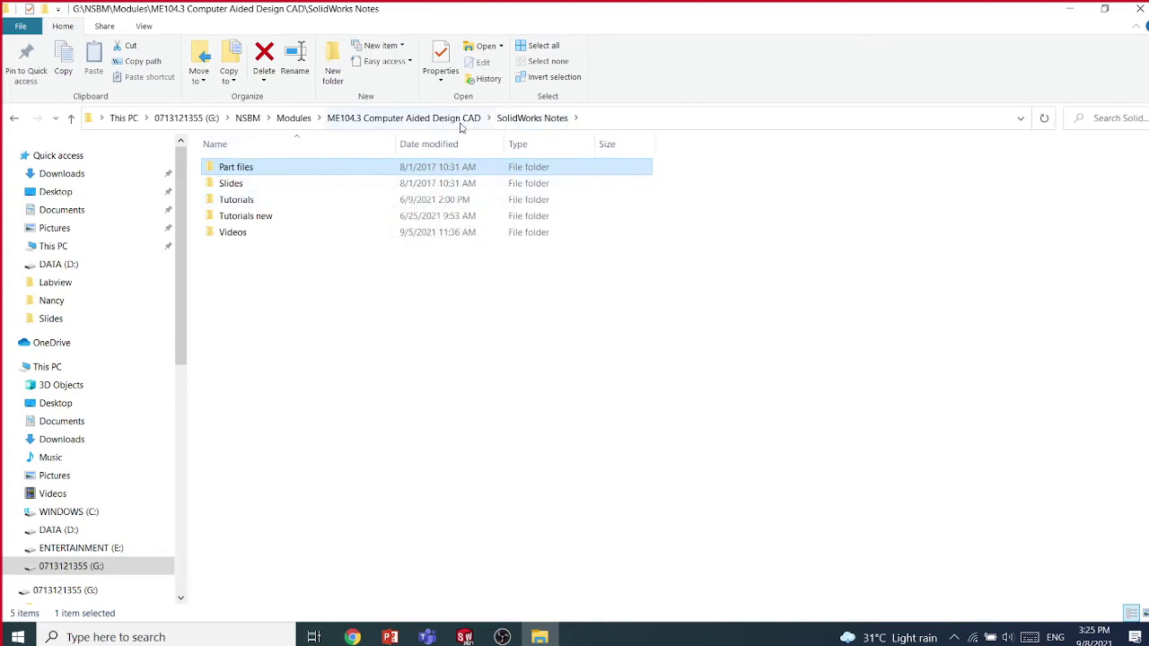
click(431, 119)
double_click(250, 169)
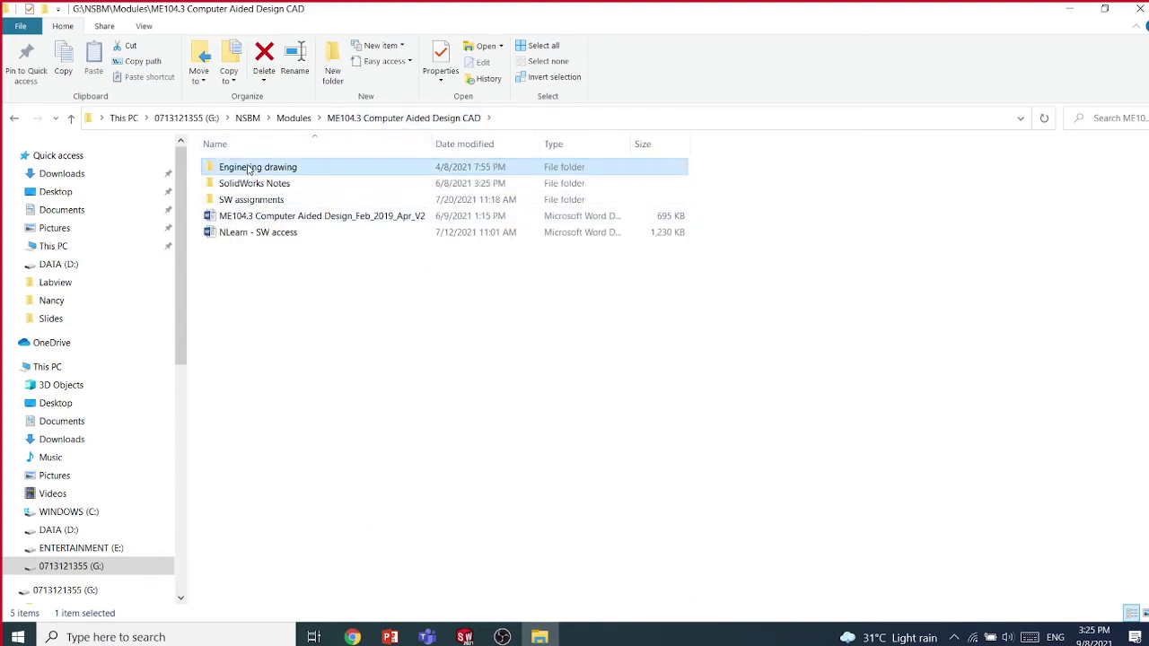
double_click(249, 168)
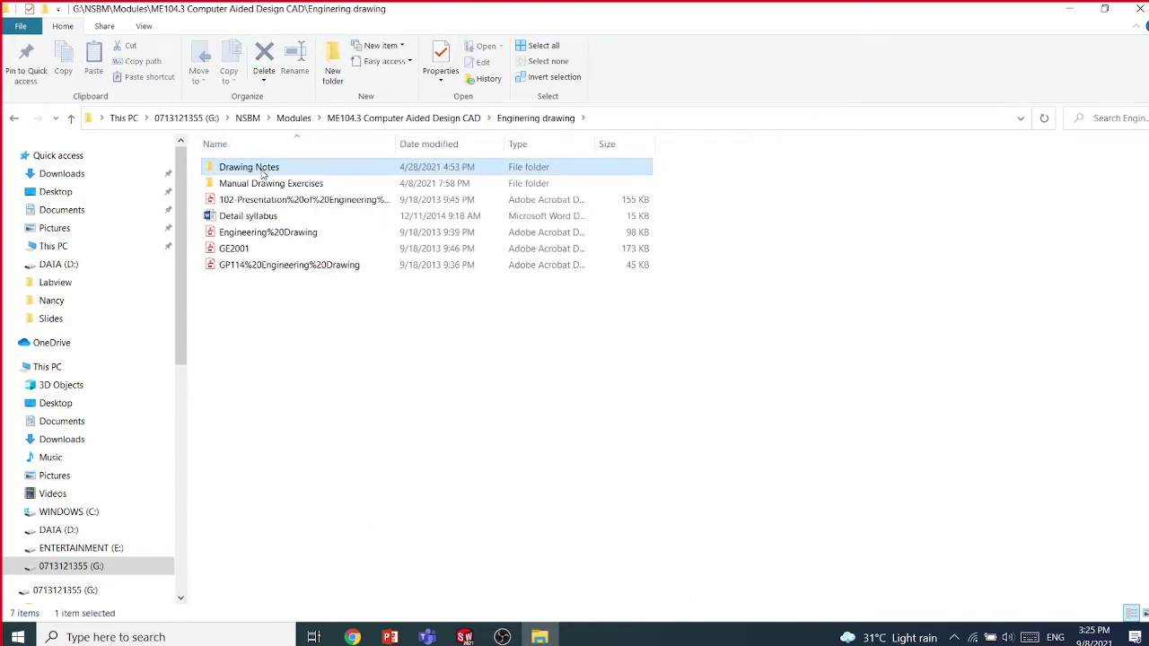
click(543, 119)
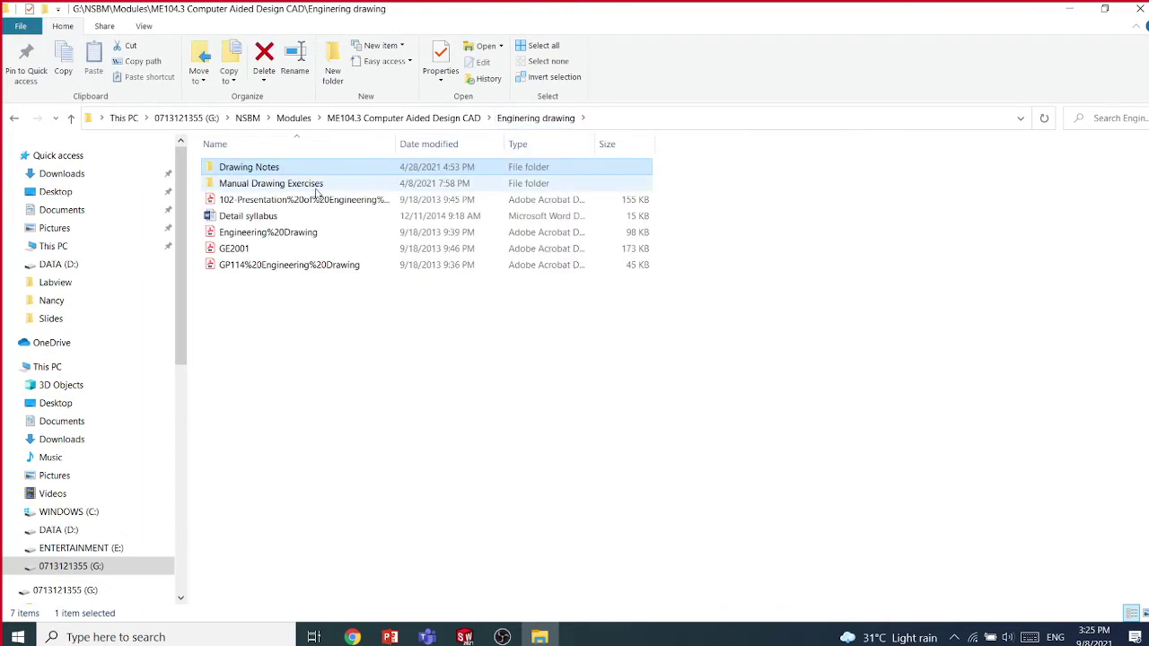
double_click(237, 183)
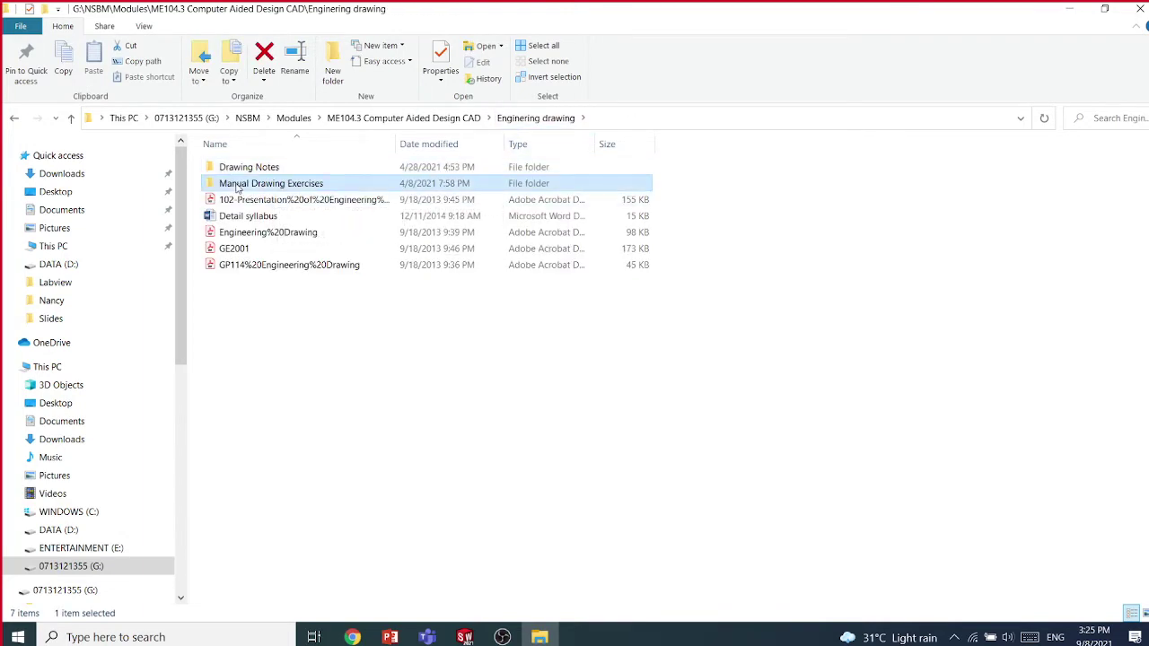
click(542, 118)
double_click(244, 169)
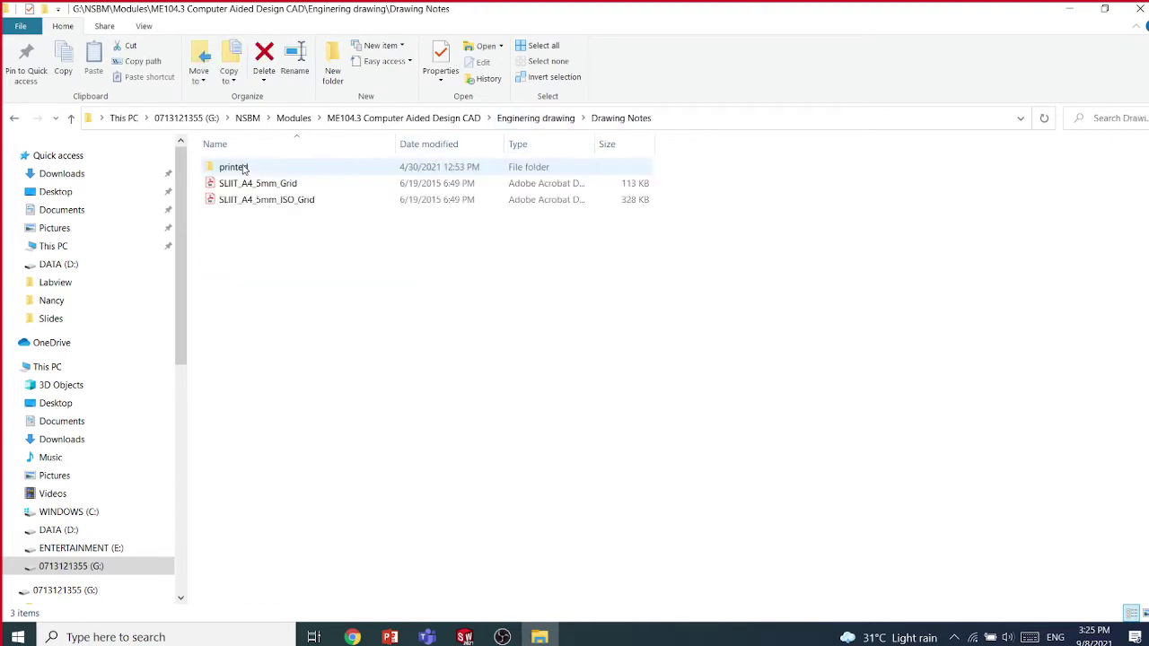
double_click(251, 171)
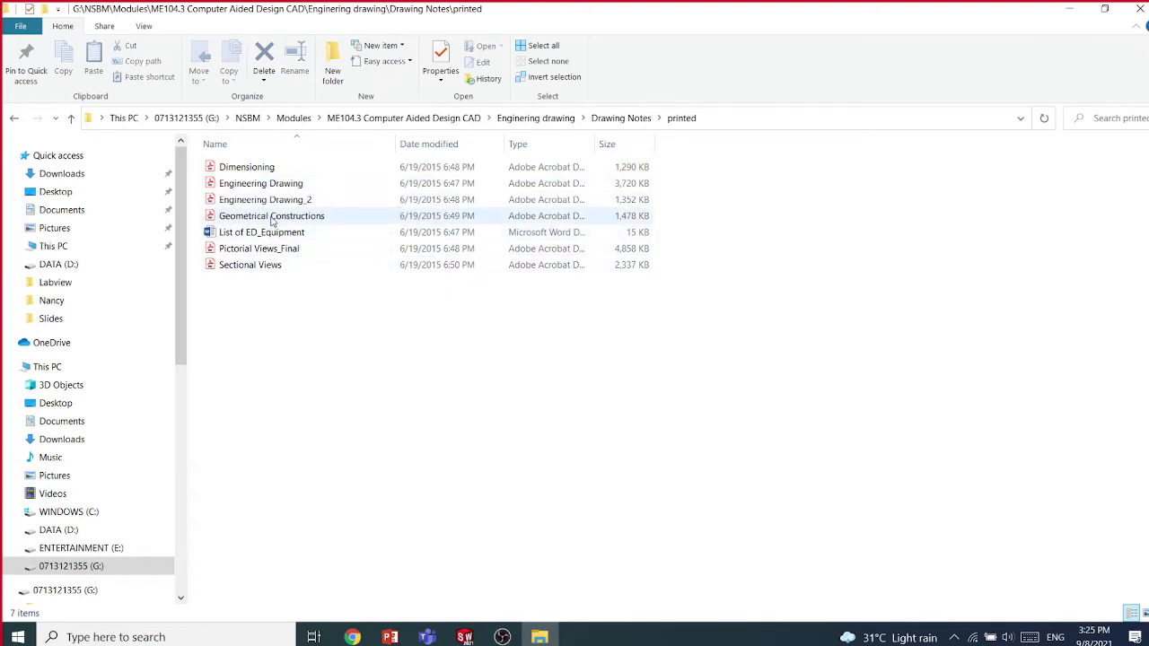
click(272, 185)
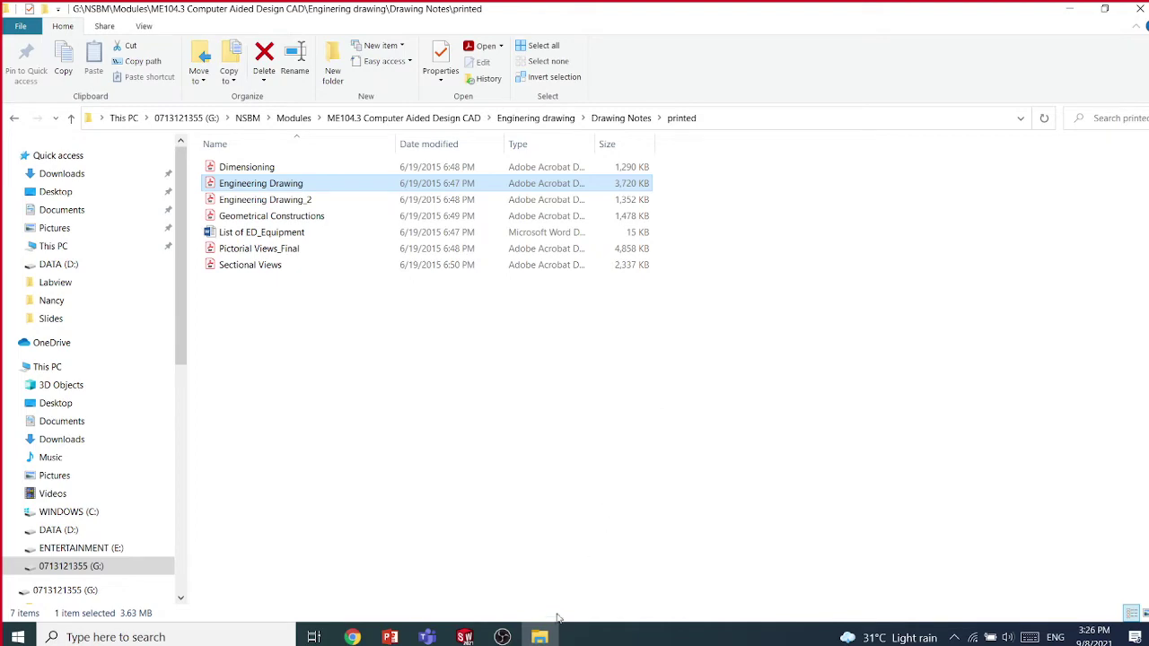
Open Engineering Drawing.pdf and scroll down to the first angle projection notes
click(540, 637)
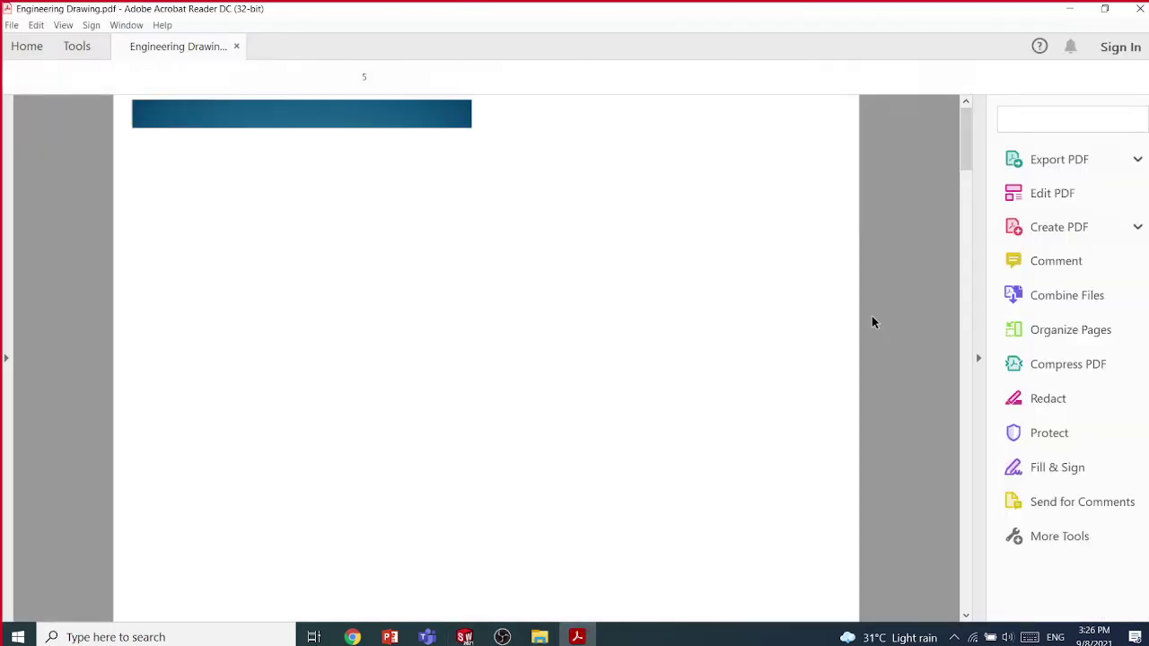
scroll(899, 349, down, 5)
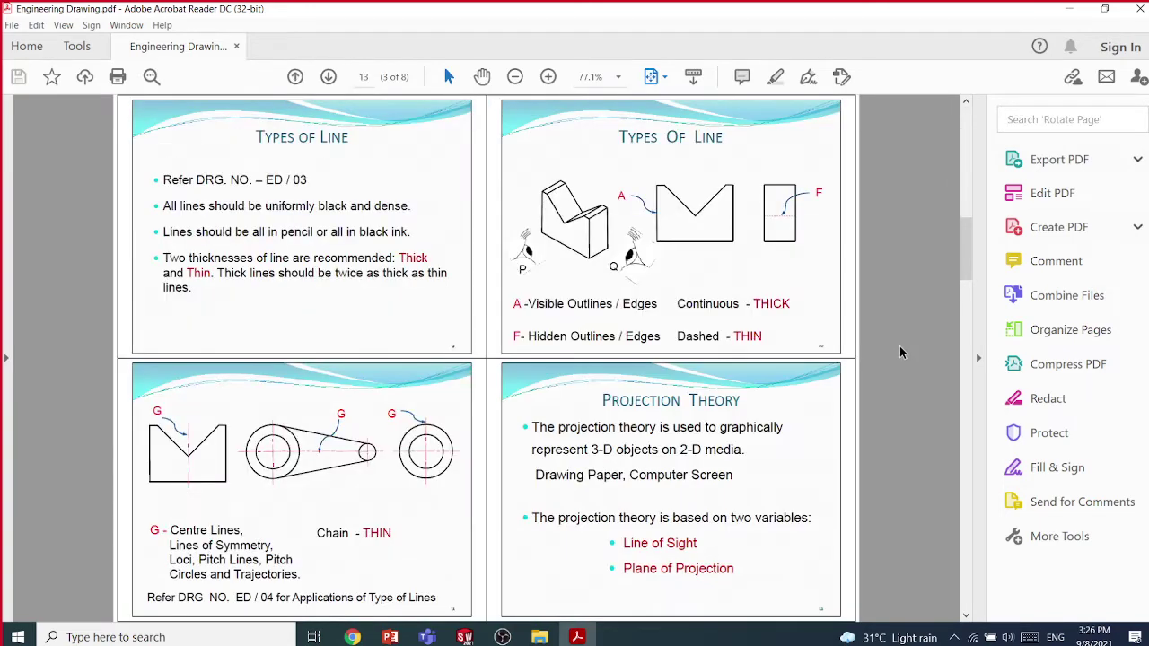
scroll(899, 350, down, 5)
scroll(901, 352, down, 3)
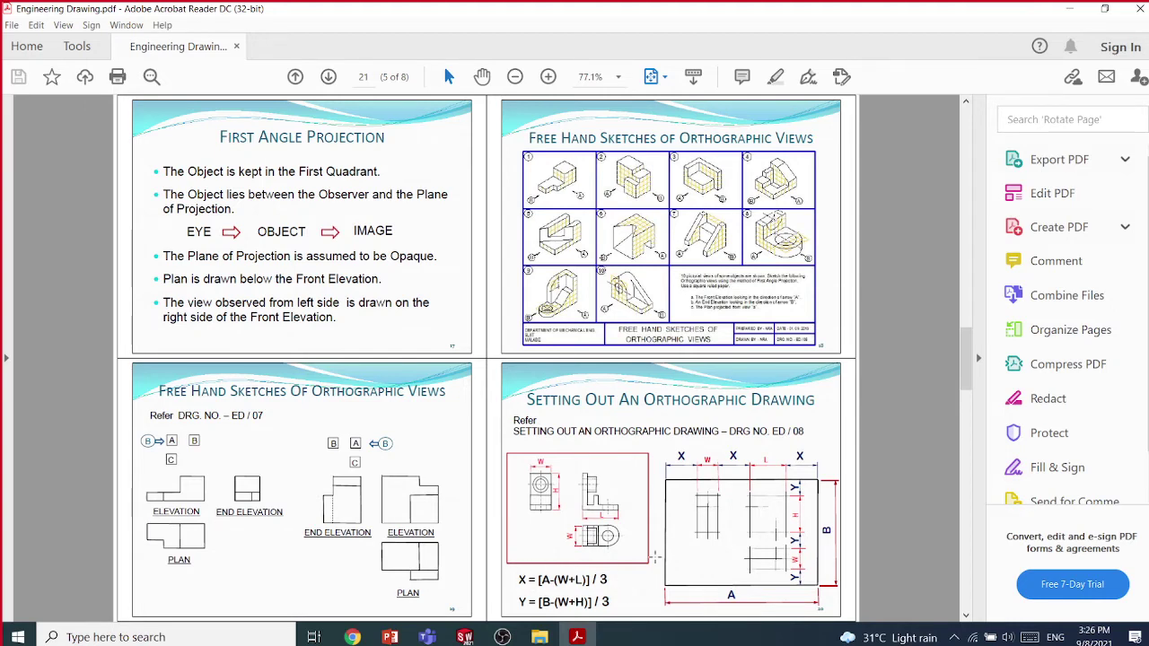
Hide the Tools pane, read the orthographic setting-out pages 21–25, and minimize Acrobat Reader
click(978, 359)
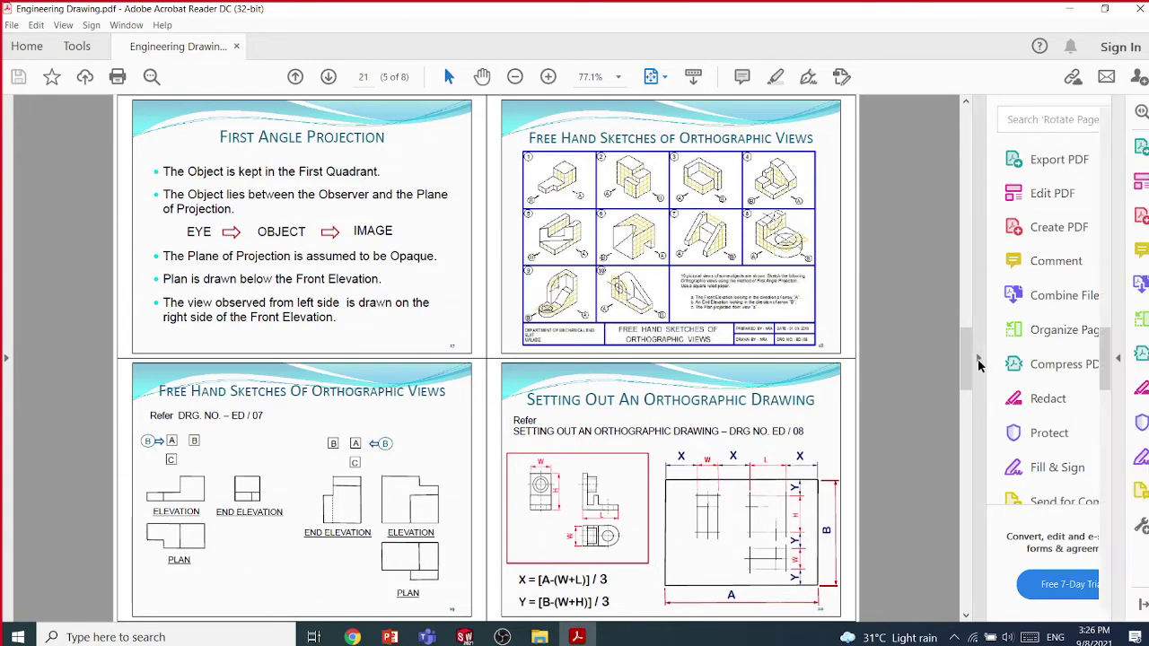
scroll(979, 389, down, 5)
scroll(980, 388, up, 3)
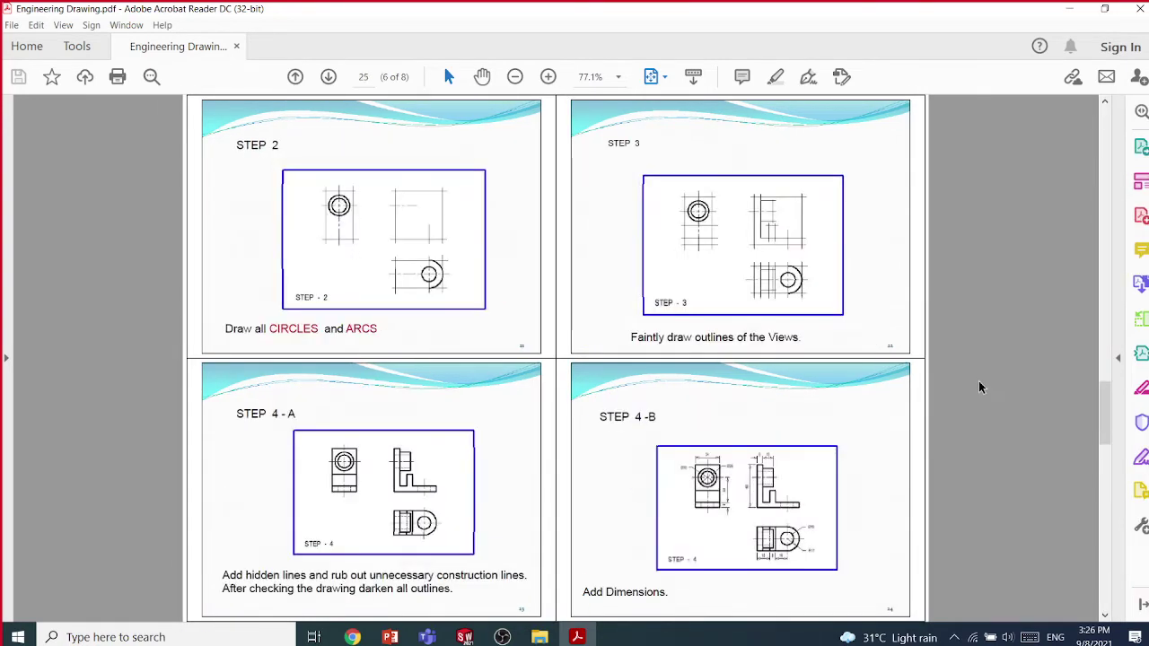
scroll(980, 387, up, 3)
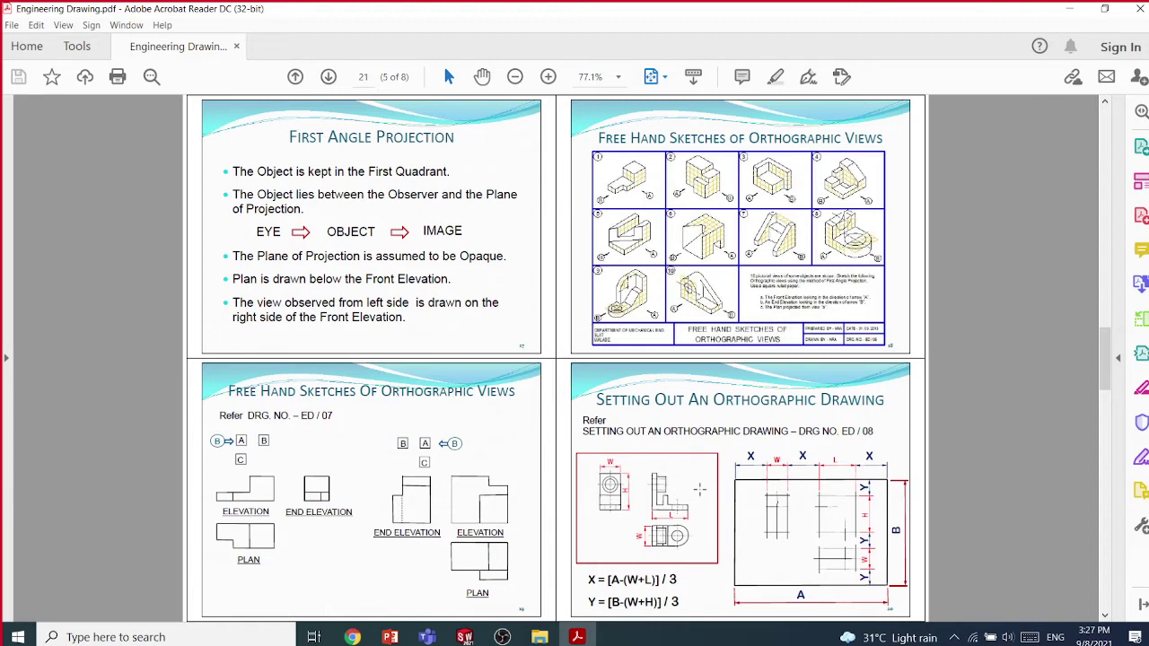
scroll(699, 489, down, 1)
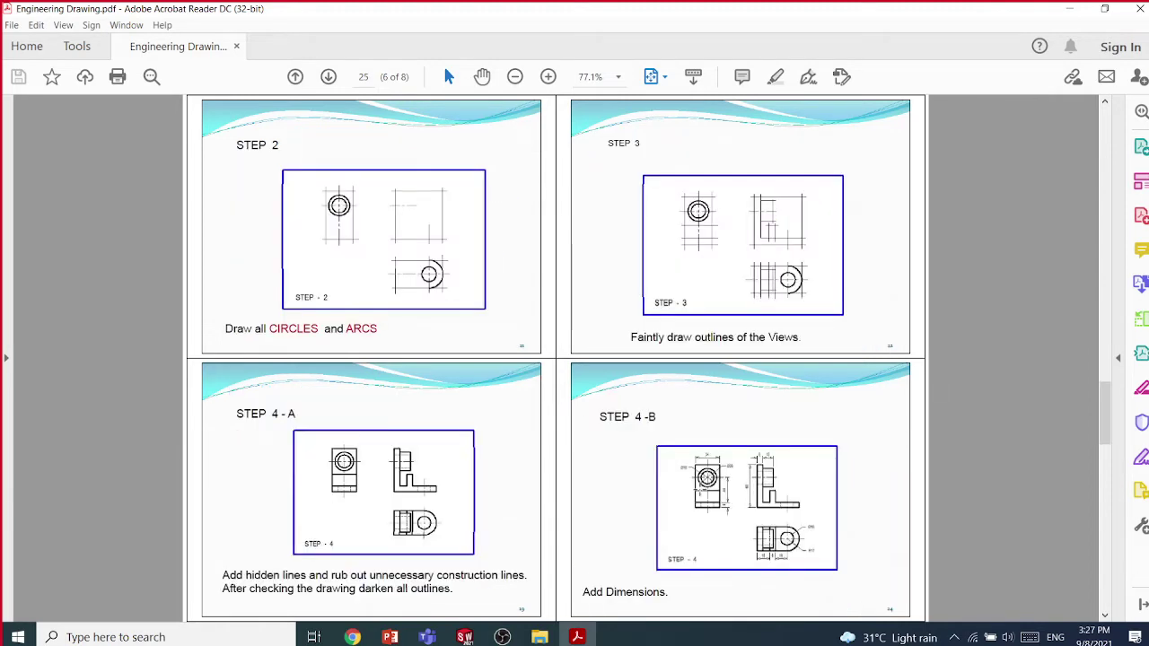
scroll(699, 489, up, 1)
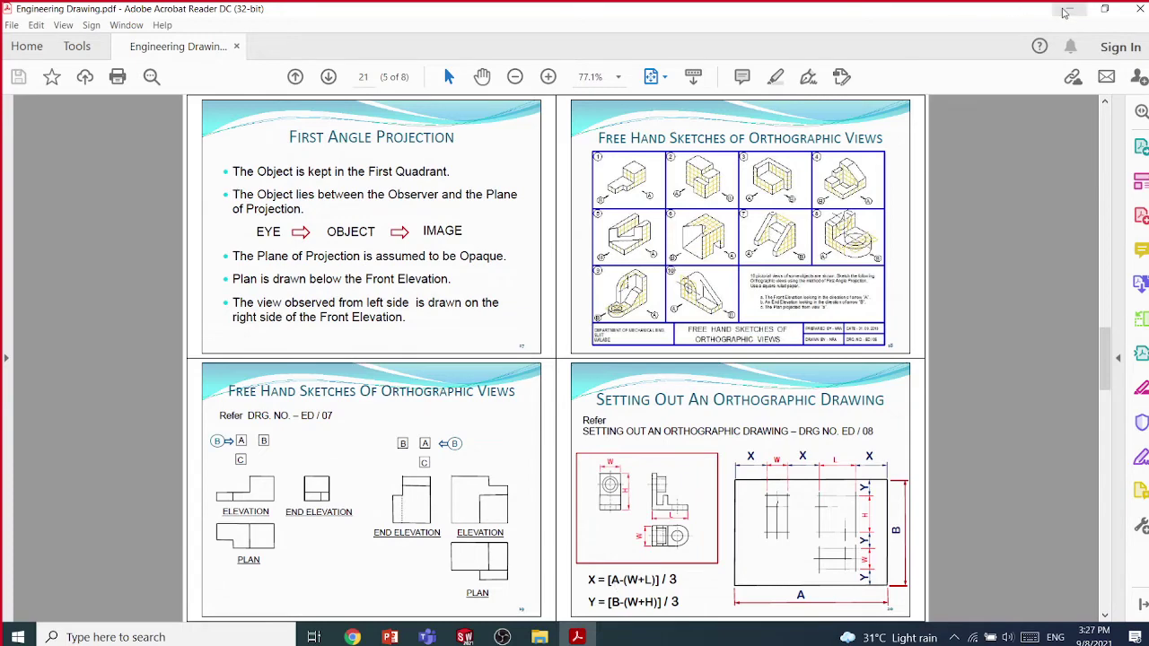
click(1065, 11)
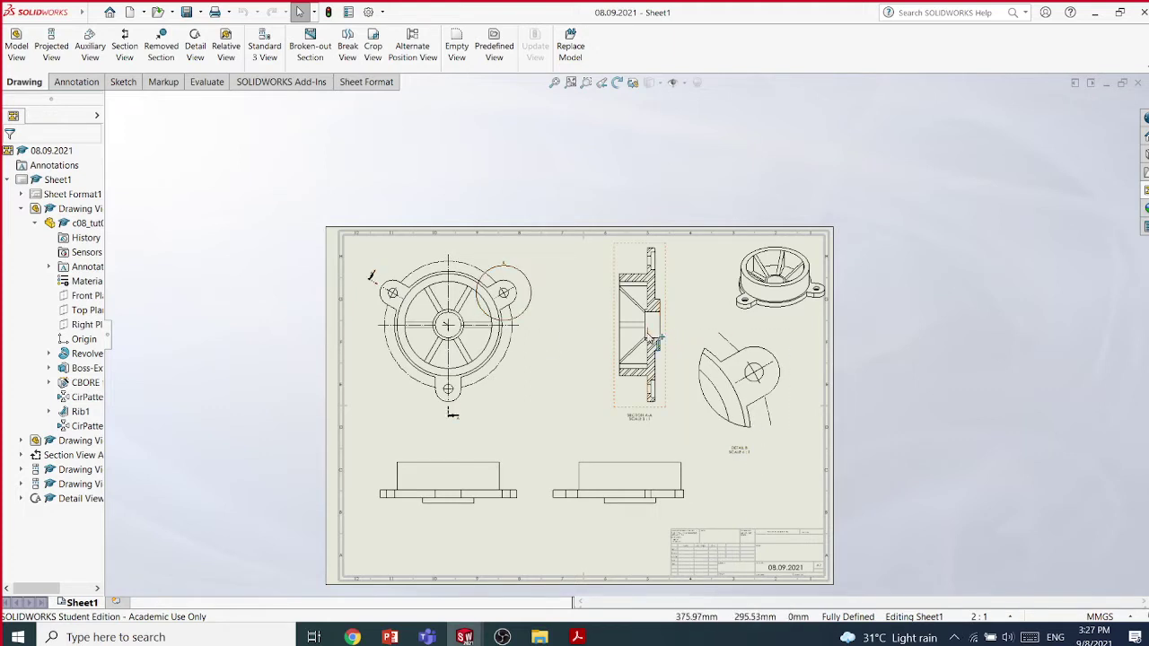
Move section view A-A left beside the front view and inspect detail view B's label
drag(632, 354, 558, 355)
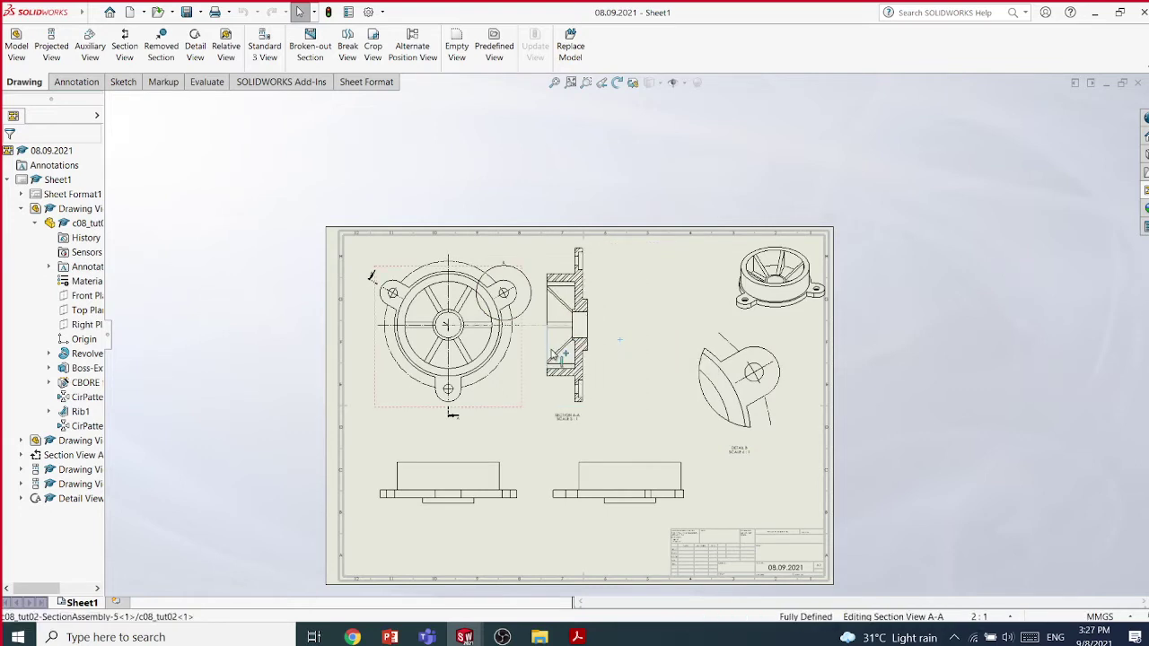
click(530, 415)
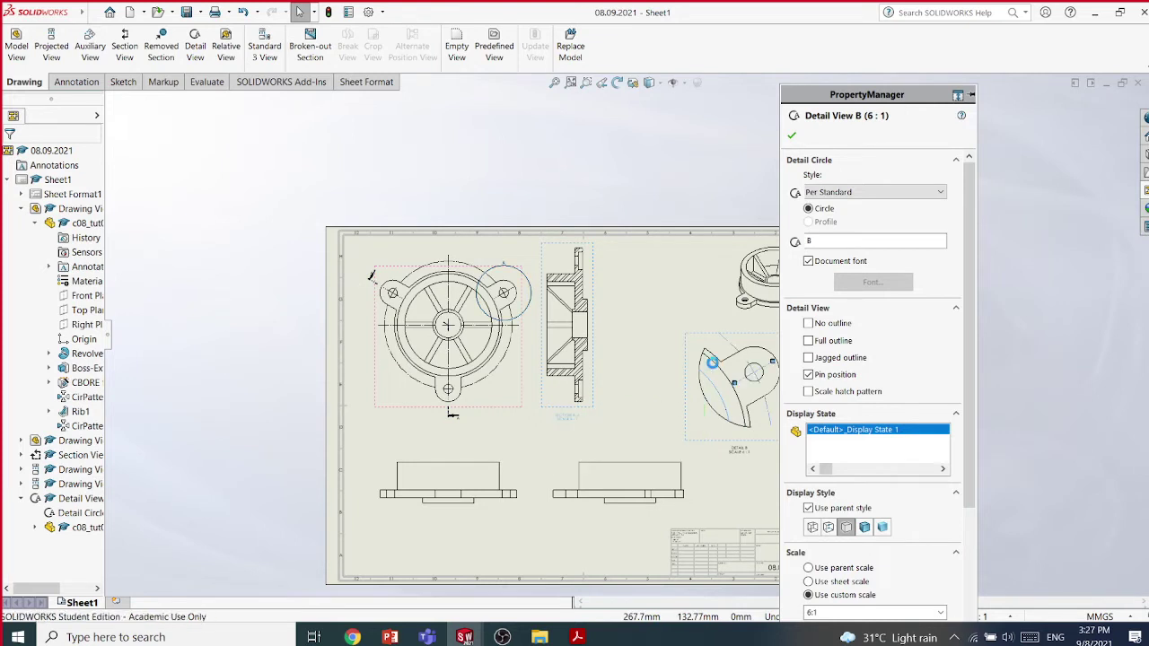
click(739, 448)
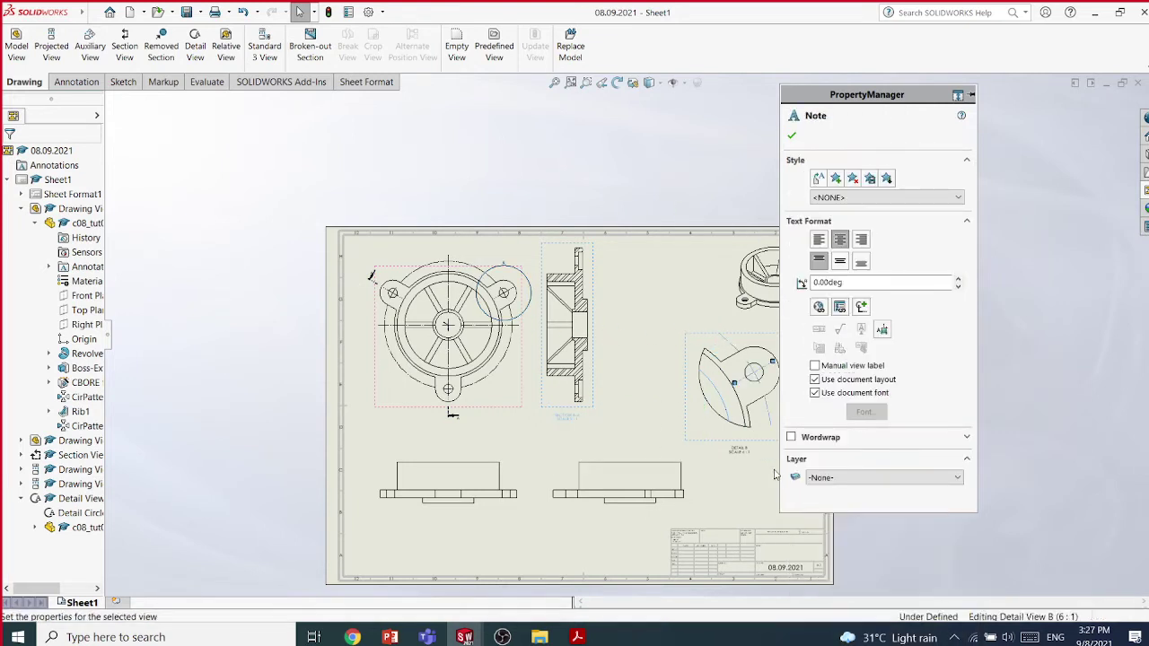
key(Escape)
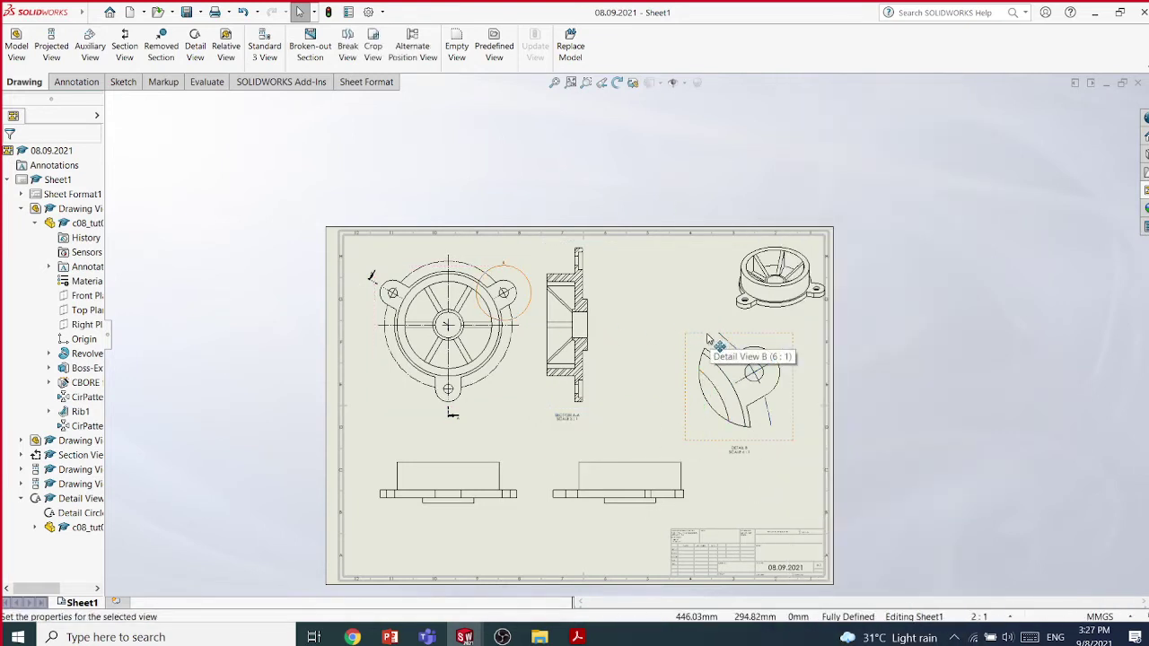
Trial-move detail view B and the isometric view, undo it, and save the drawing
drag(709, 339, 527, 494)
drag(744, 282, 494, 432)
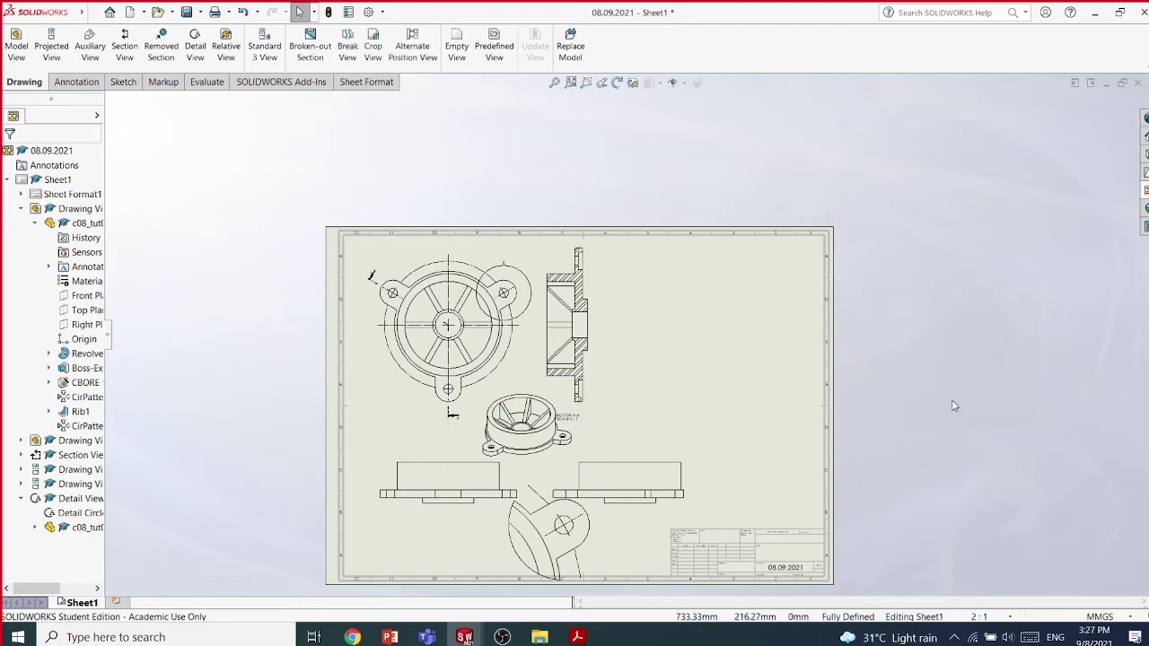
key(ctrl+z)
key(ctrl+z)
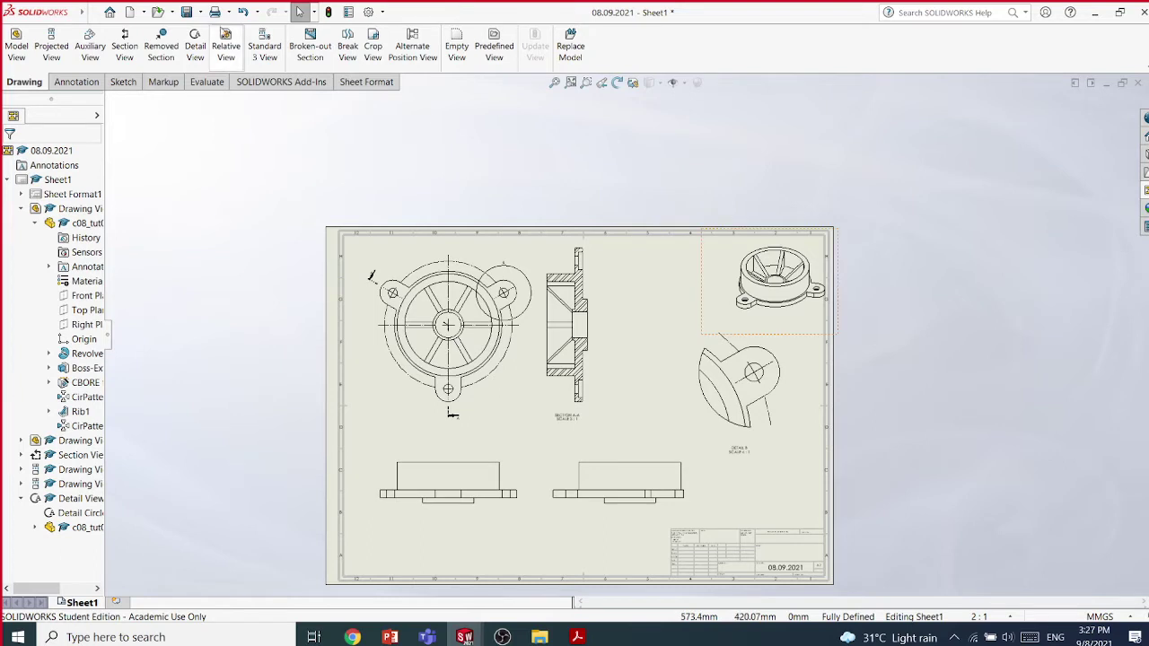
click(186, 11)
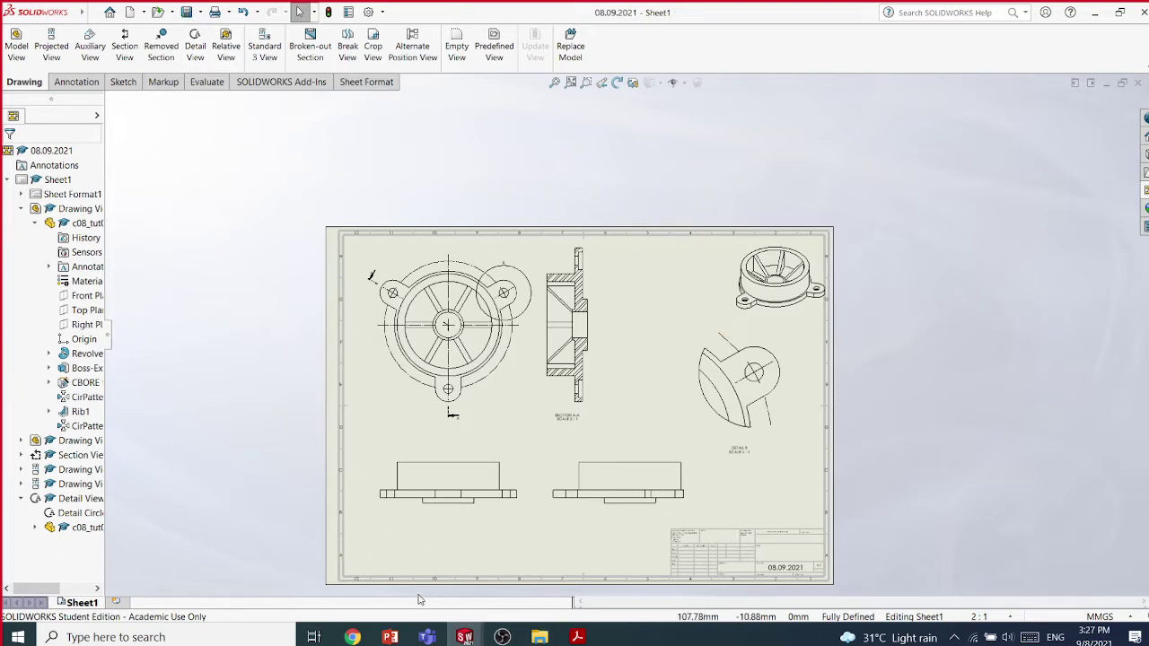
Bring the Chapter 14 PowerPoint forward and page back to slides 21–22
mouse_move(389, 636)
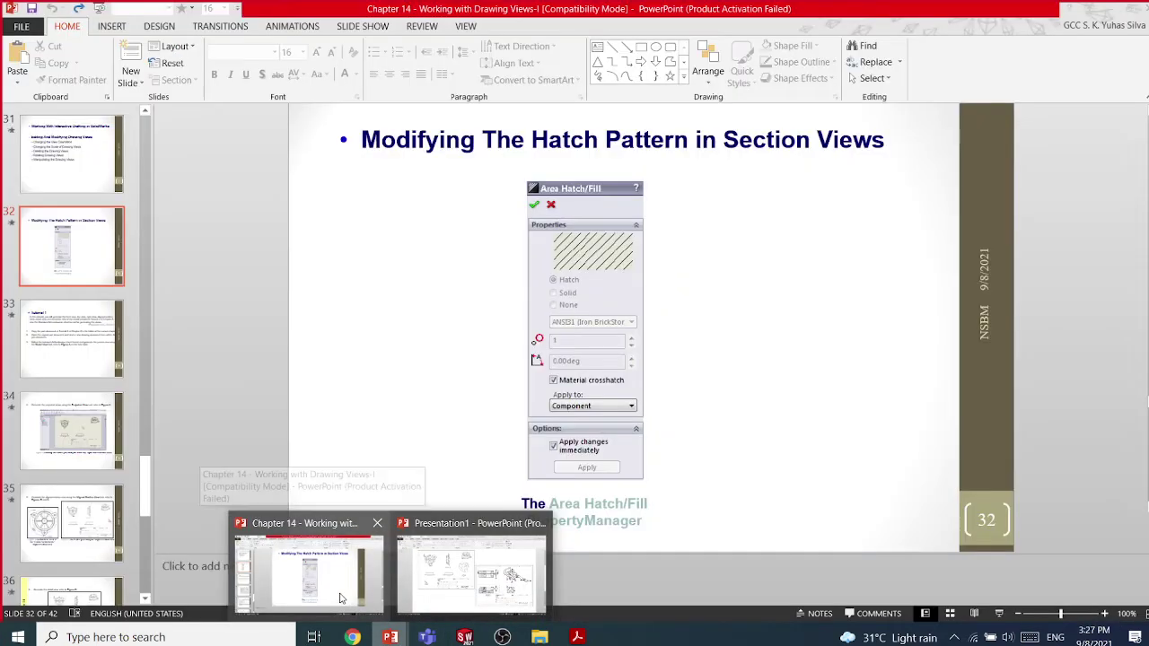
click(326, 579)
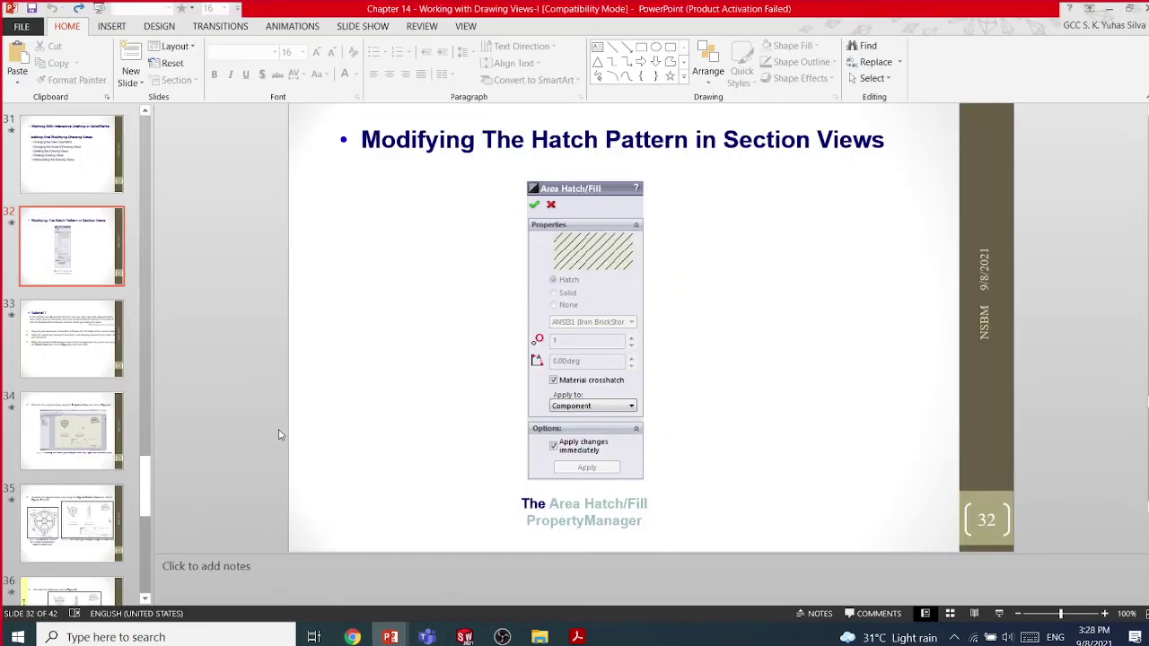
scroll(279, 435, up, 1)
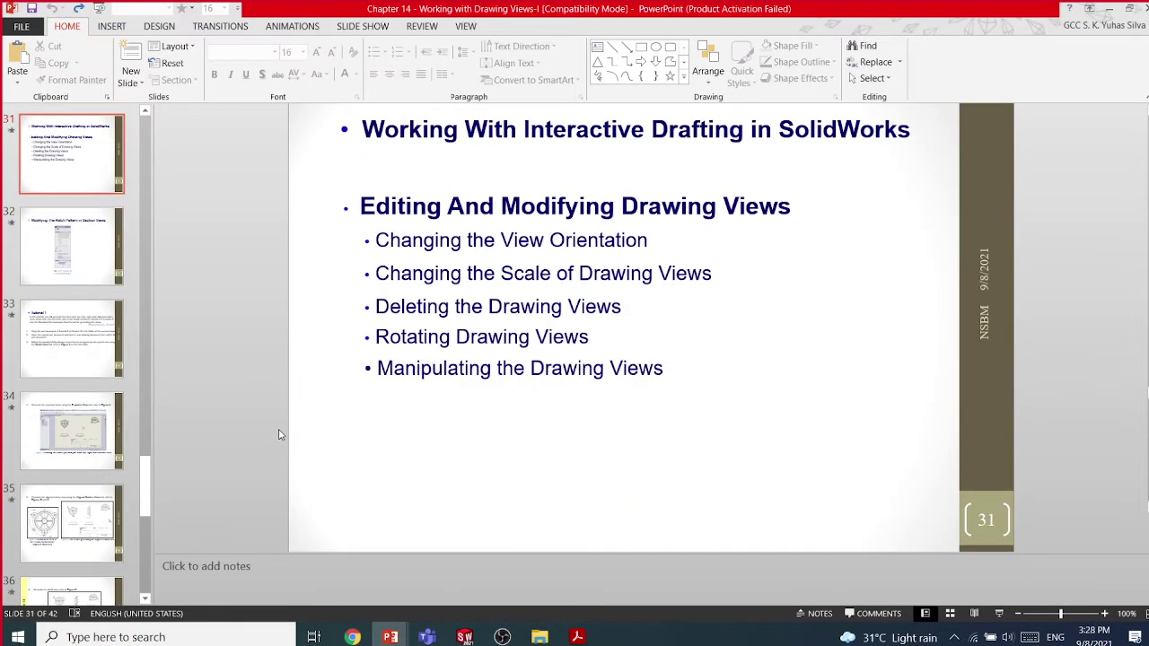
scroll(278, 434, up, 1)
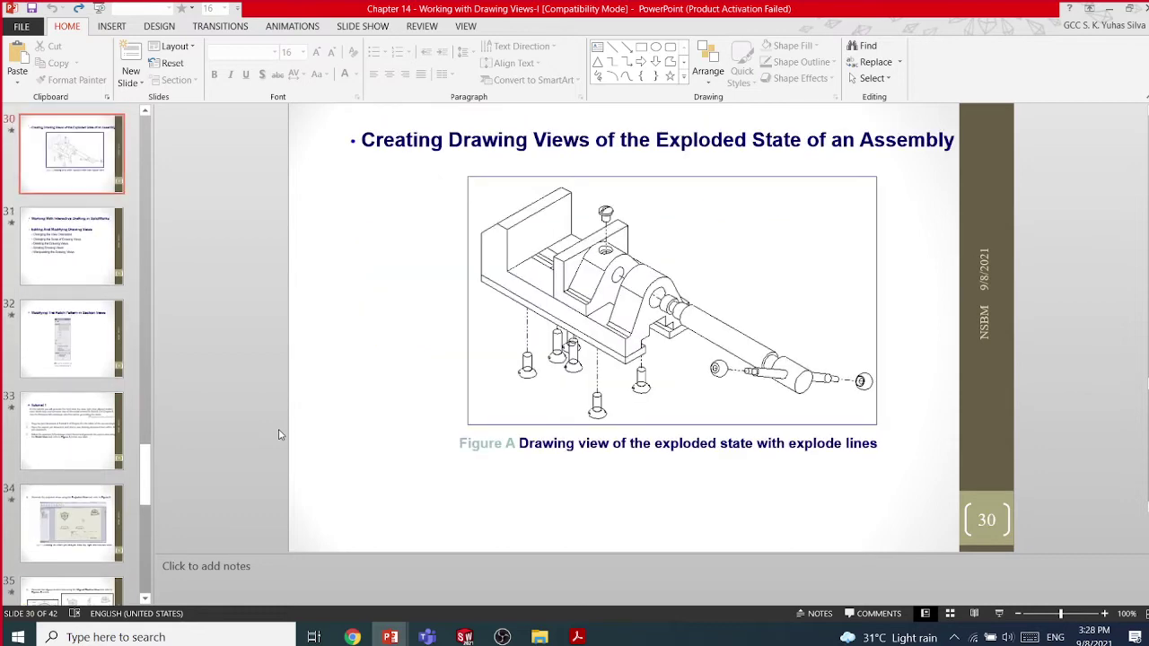
scroll(278, 435, up, 1)
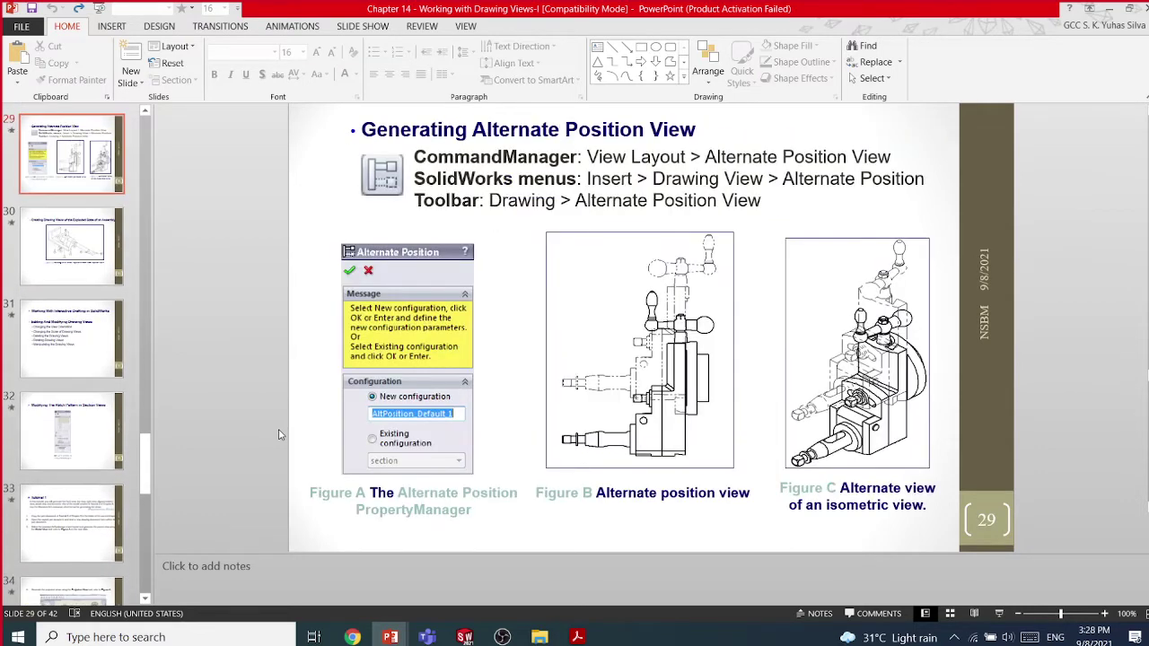
scroll(278, 434, up, 1)
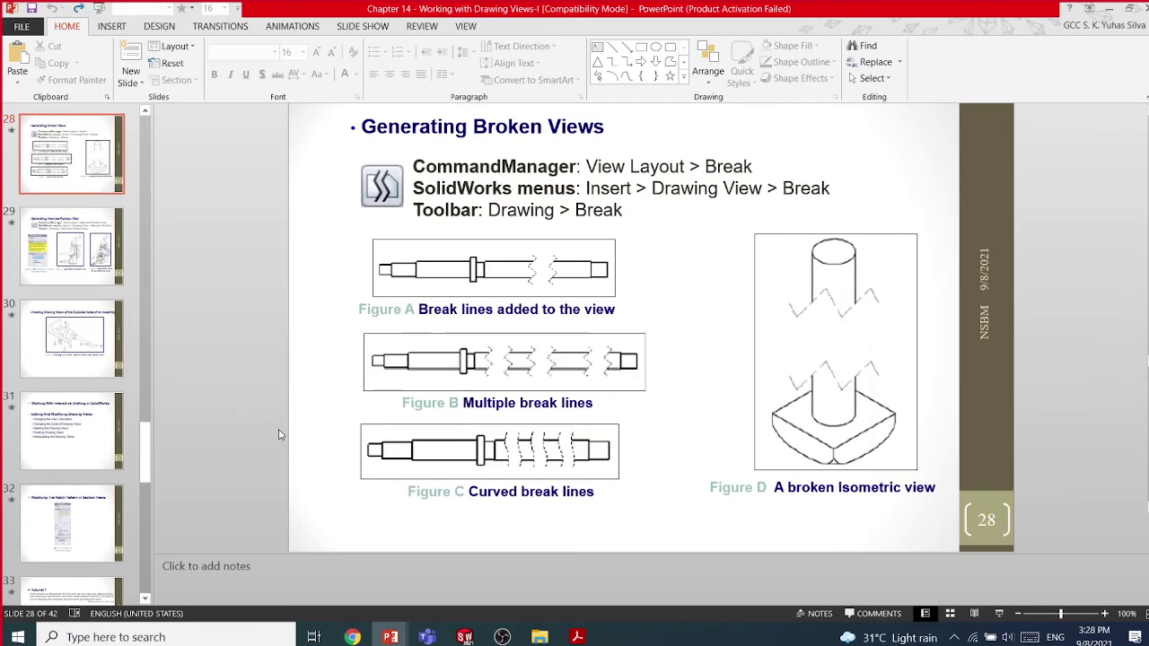
scroll(278, 434, up, 1)
scroll(279, 434, up, 1)
scroll(278, 434, up, 1)
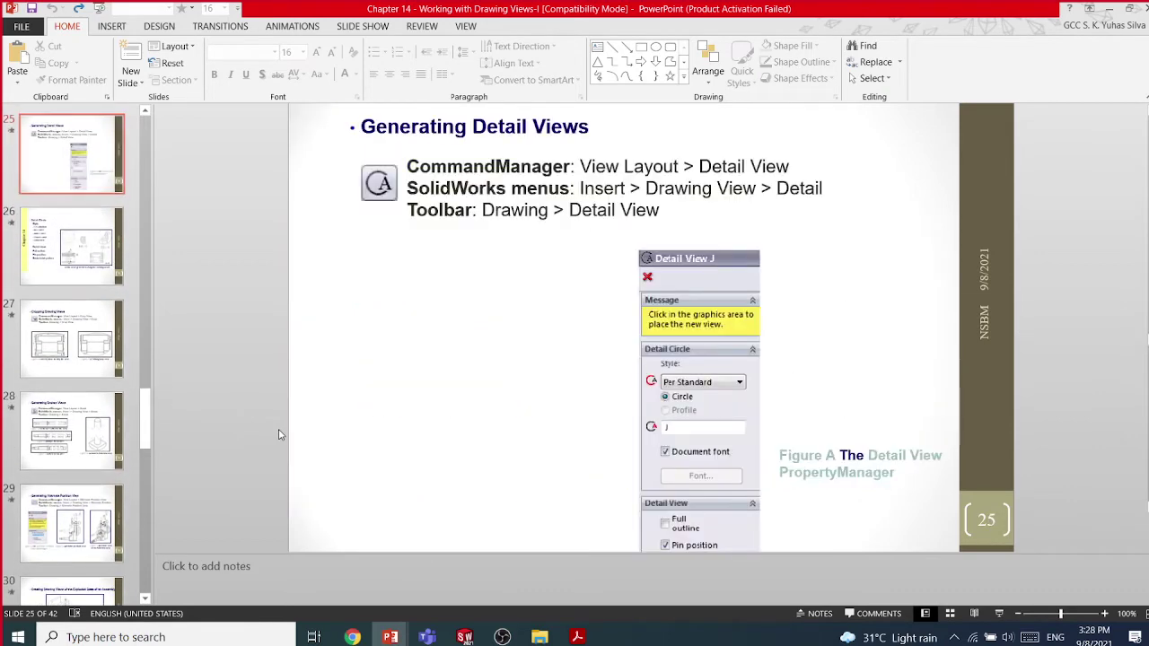
scroll(279, 434, up, 2)
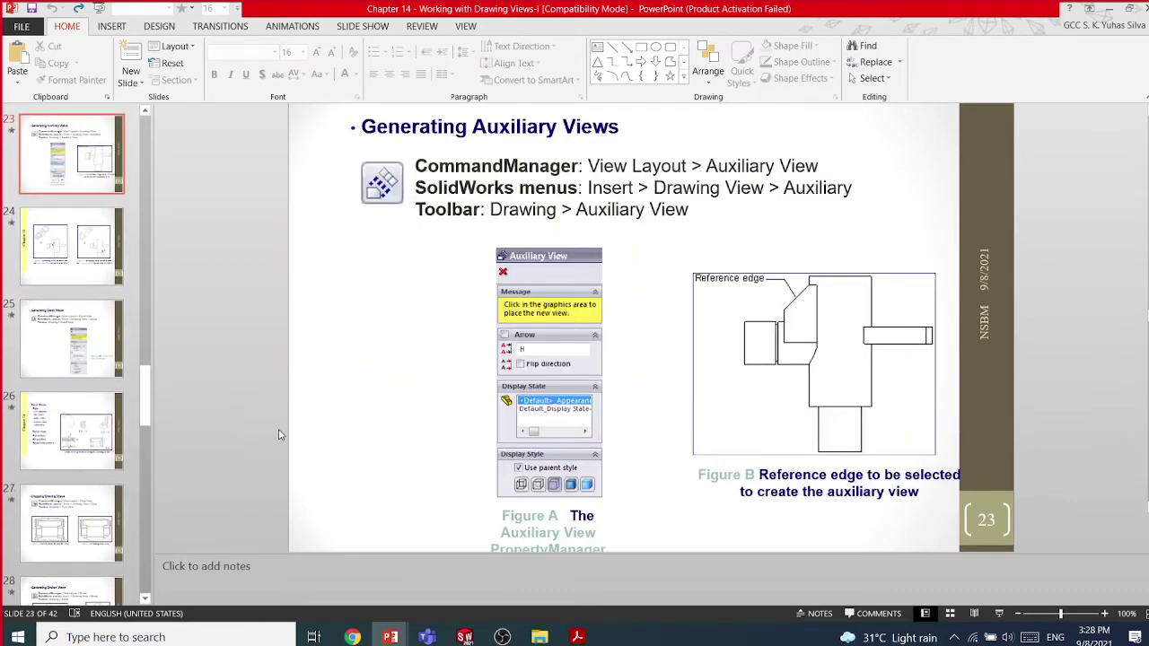
scroll(278, 435, up, 1)
scroll(278, 434, up, 1)
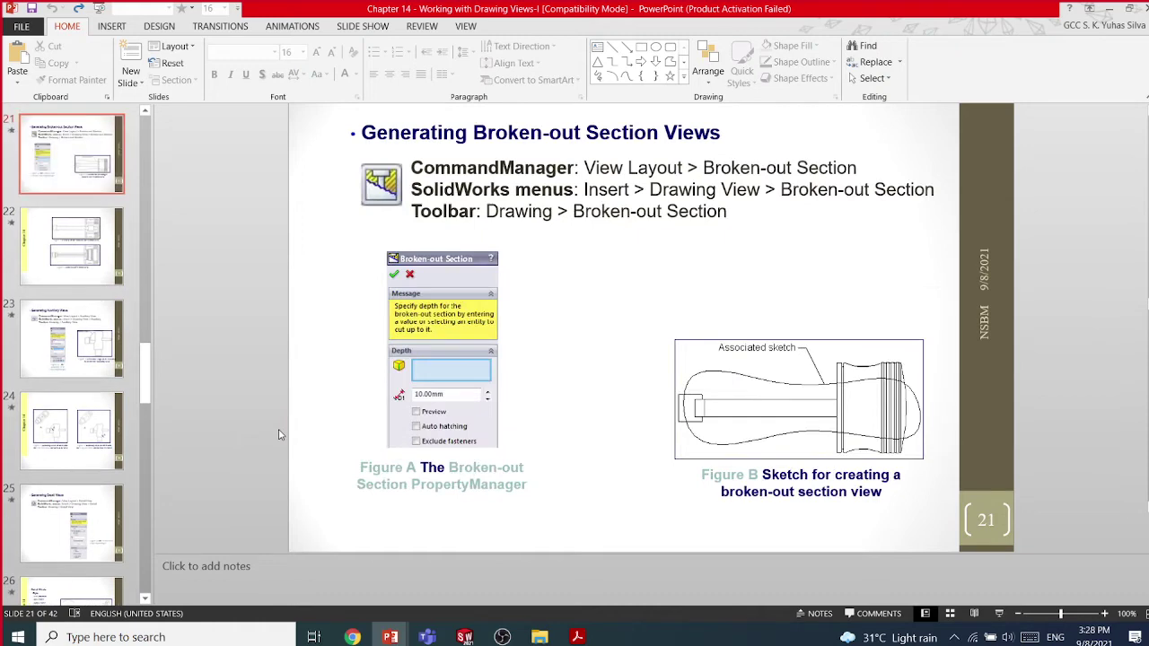
scroll(278, 435, up, 1)
Study slide 22's broken-out section view figures, then minimize PowerPoint
scroll(278, 434, down, 1)
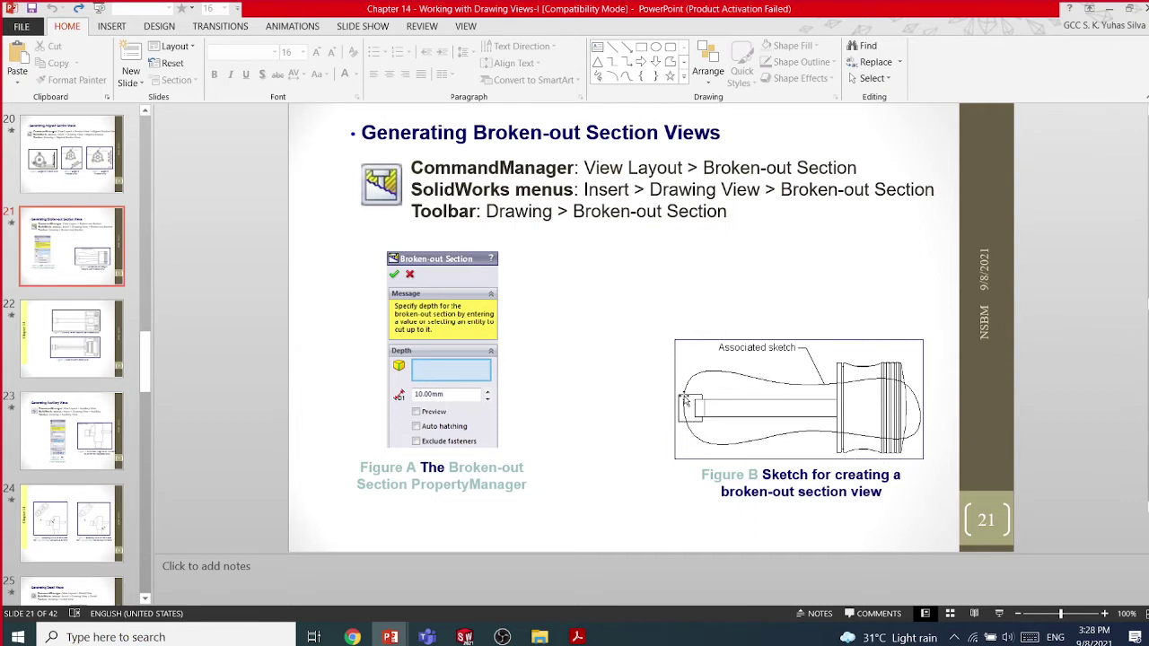
scroll(781, 434, down, 1)
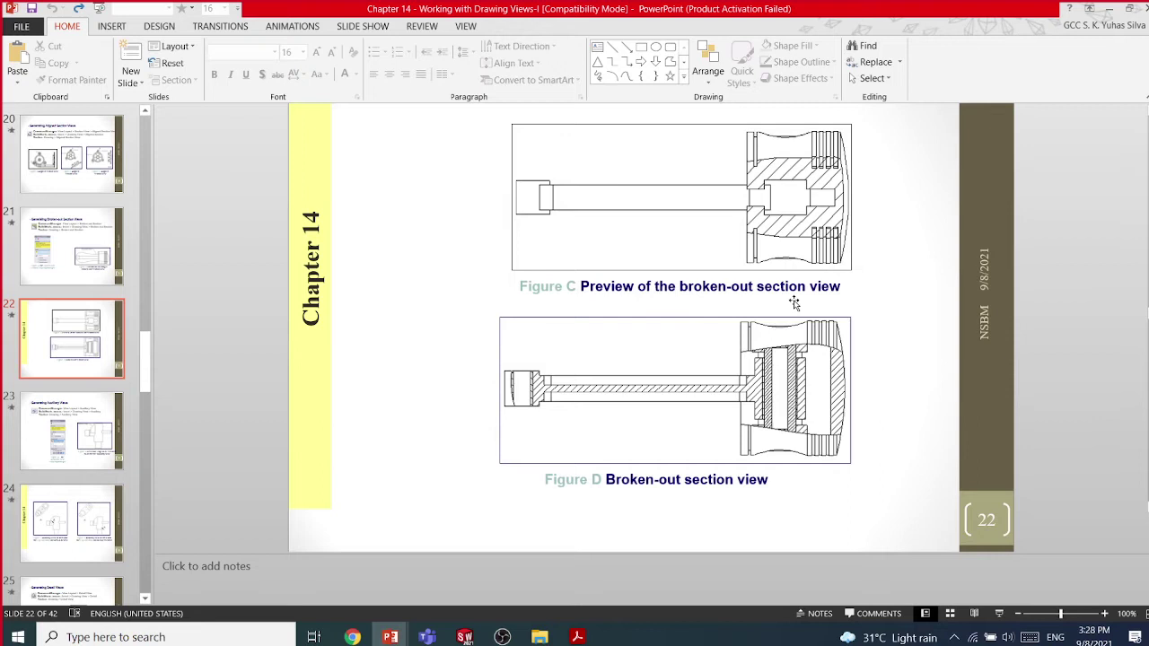
scroll(795, 304, up, 1)
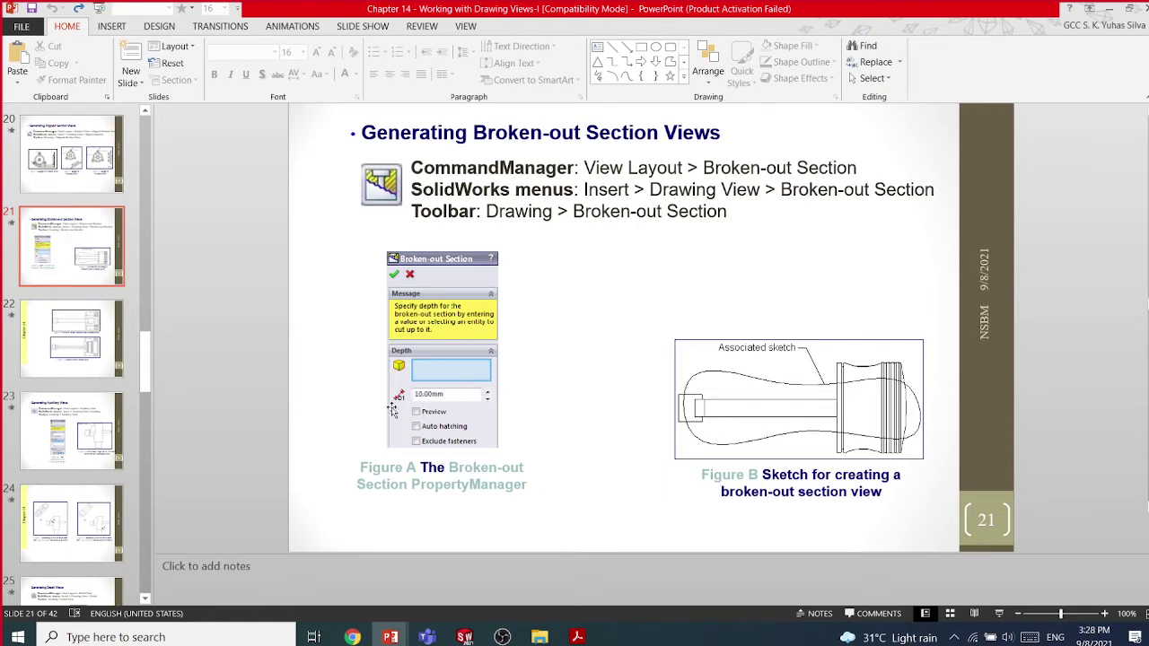
scroll(434, 401, down, 1)
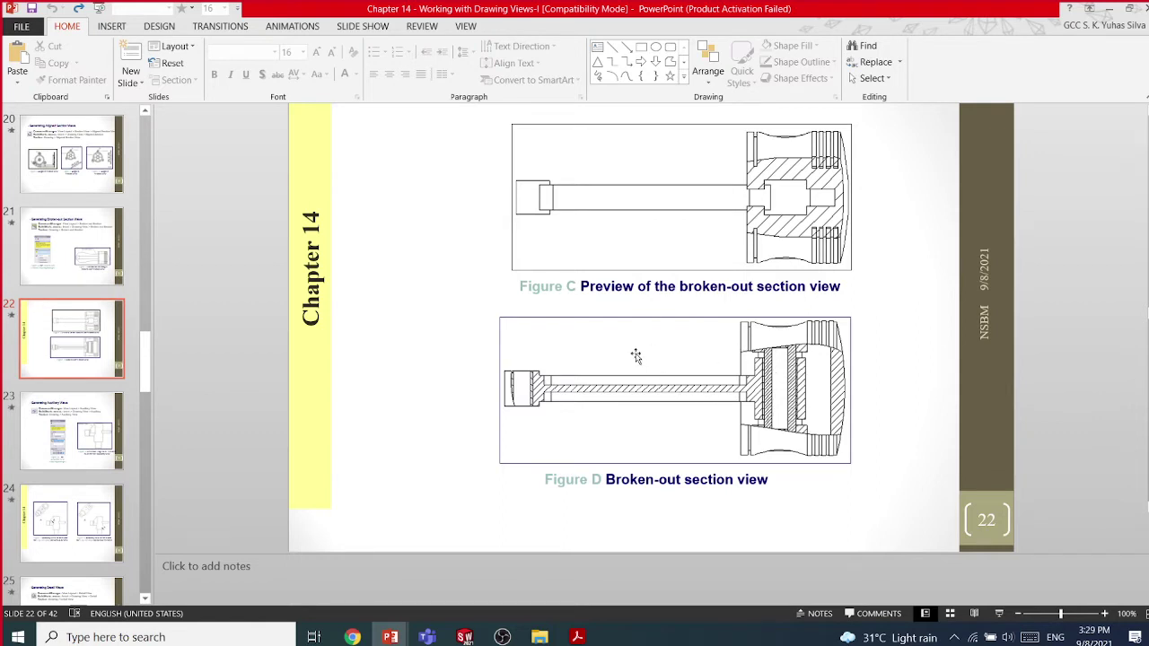
scroll(684, 260, down, 1)
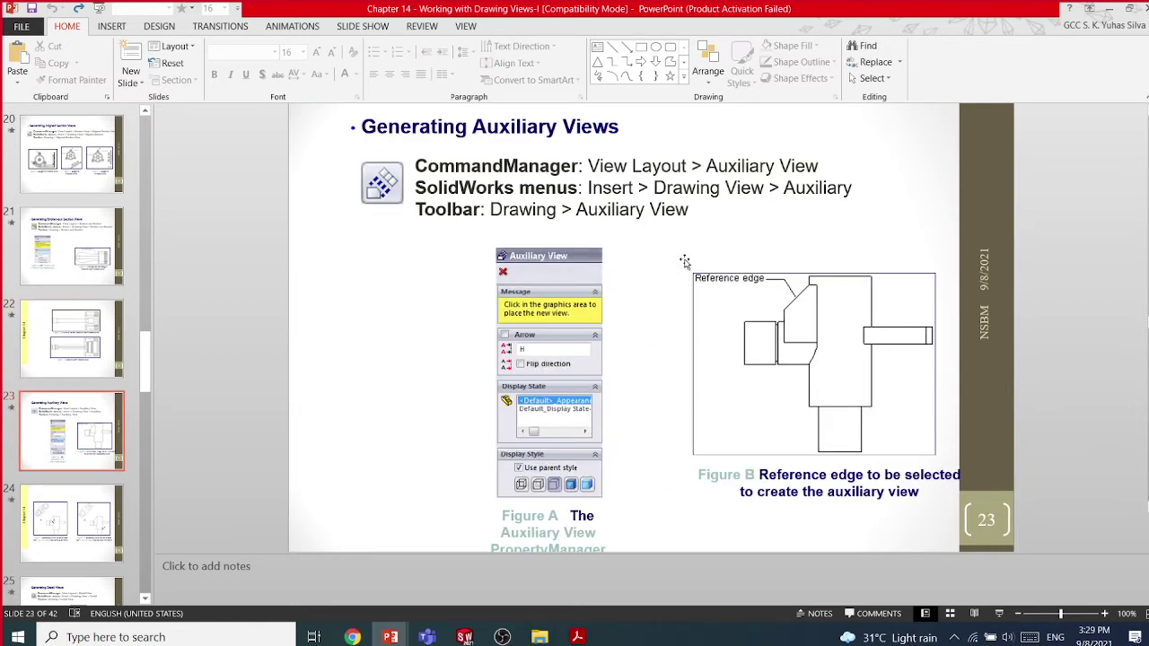
scroll(684, 260, up, 1)
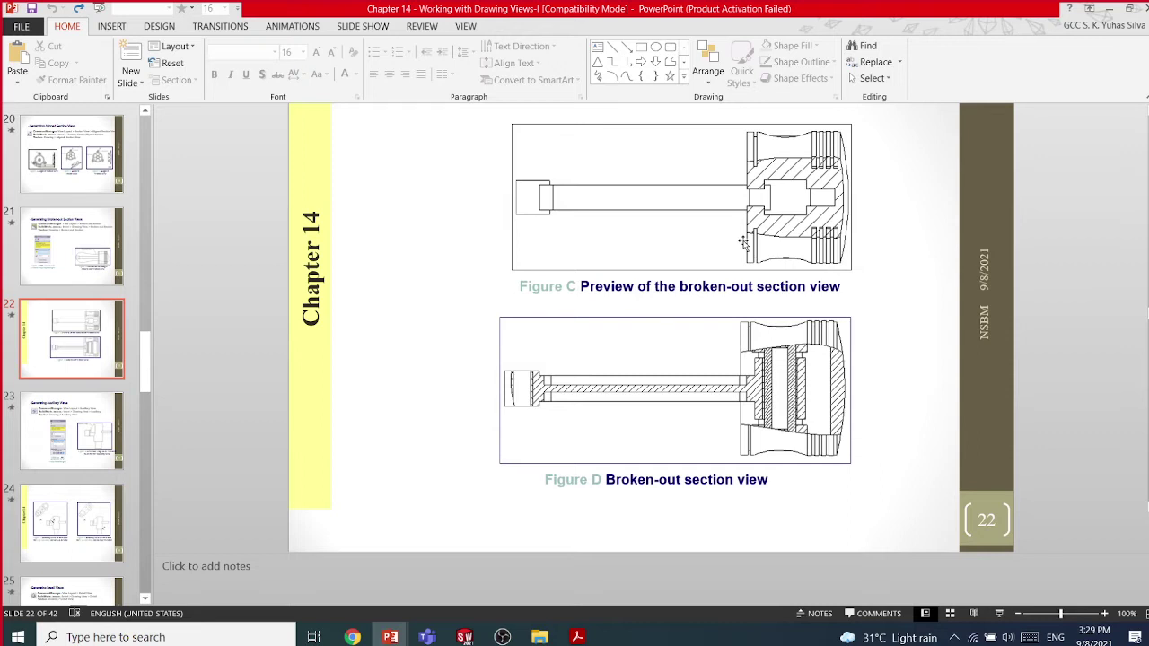
click(1109, 8)
Close the Bench Vice-08.09.2021 drawing and its assembly, choosing Don't Save for both
middle_drag(659, 377, 643, 249)
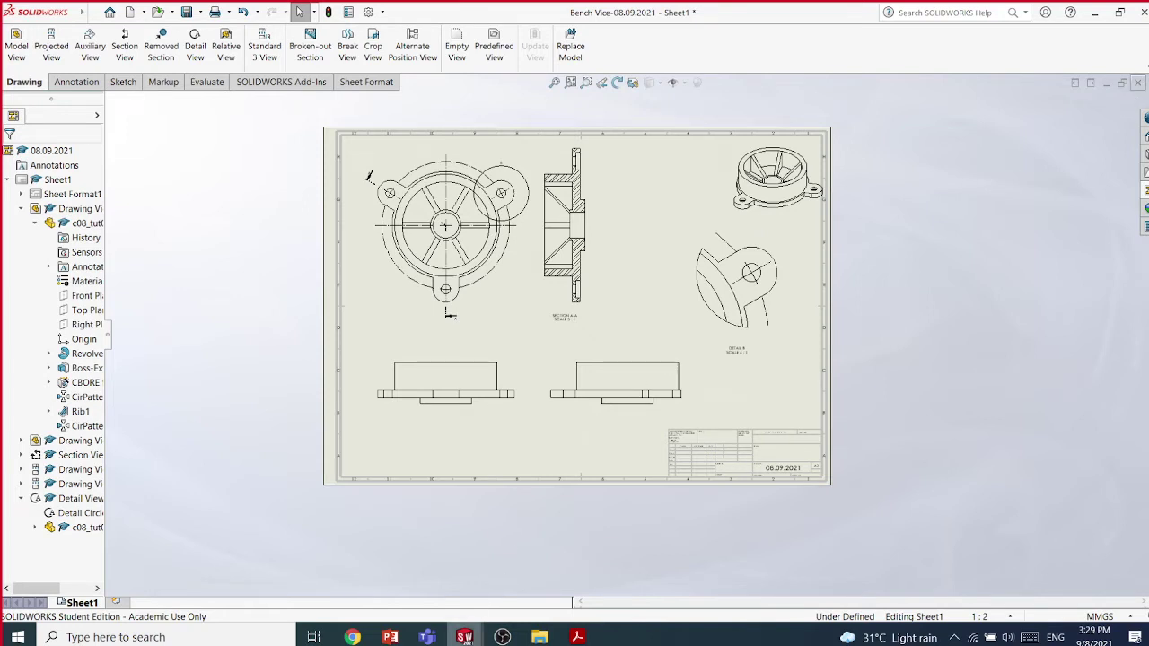
mouse_move(464, 636)
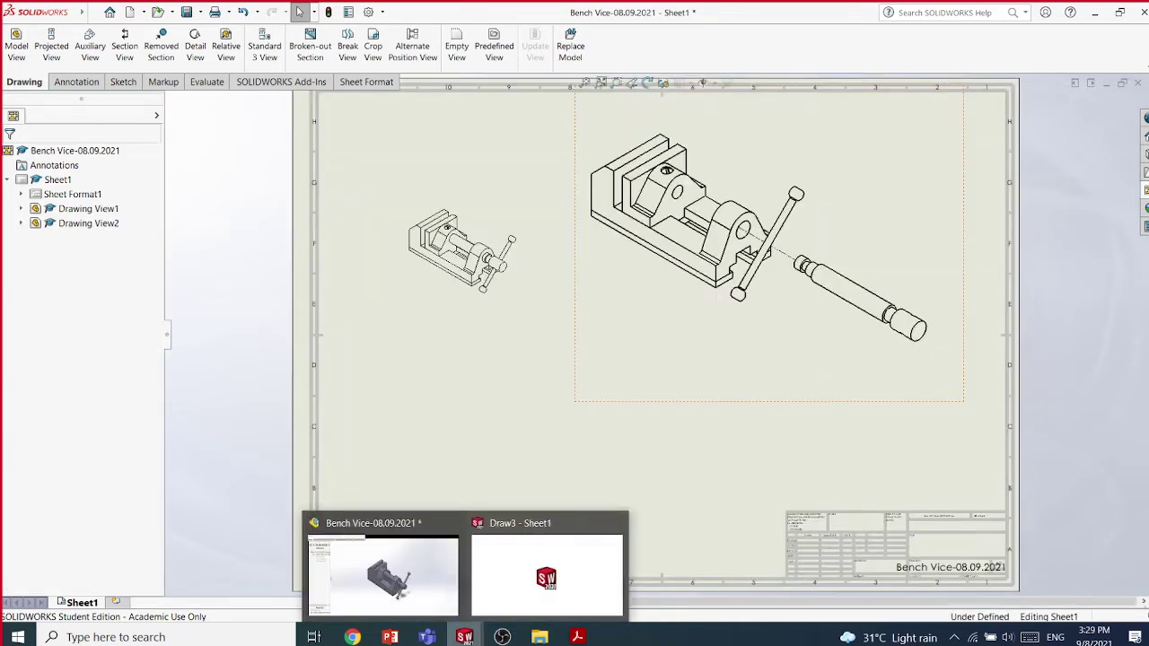
click(1137, 82)
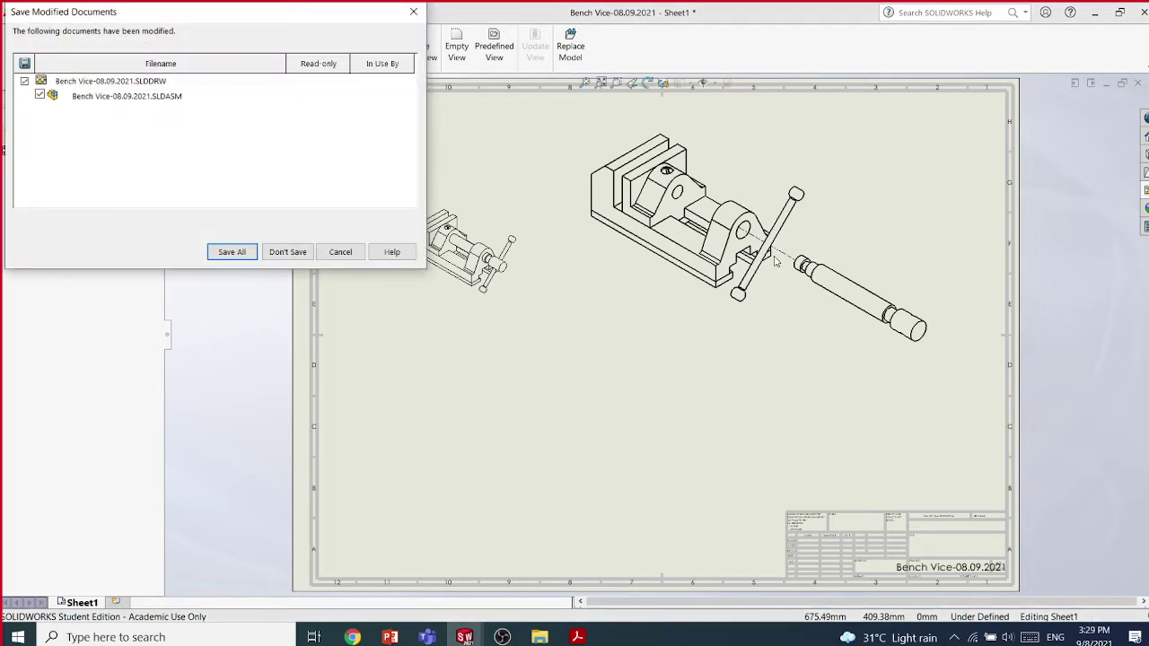
click(287, 252)
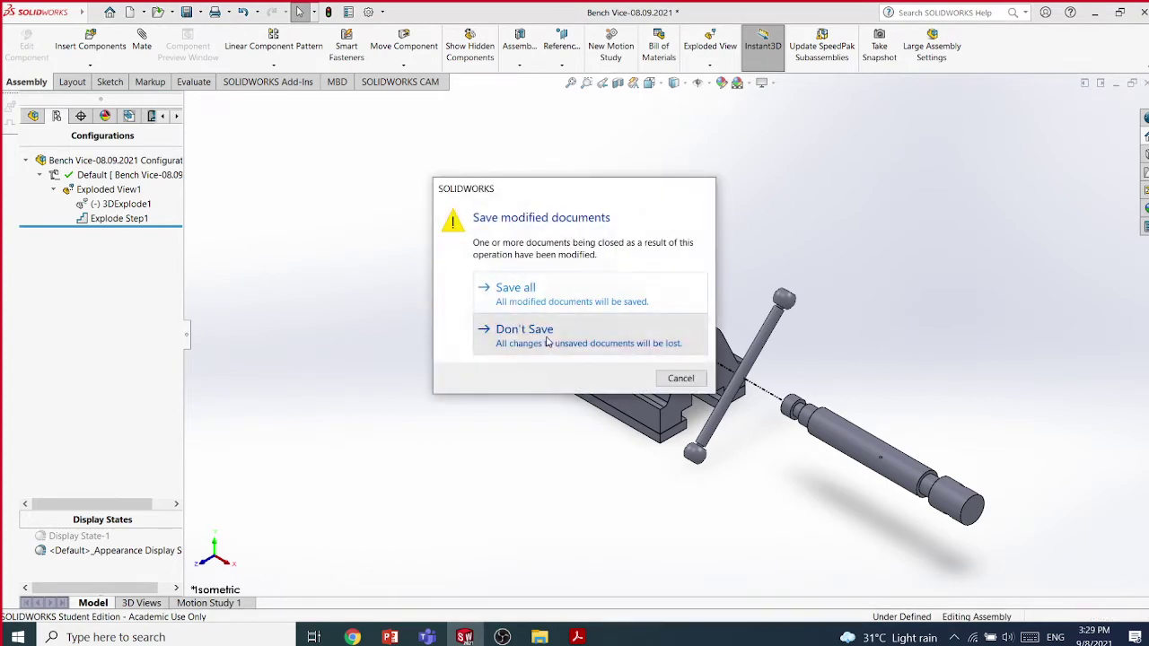
click(546, 335)
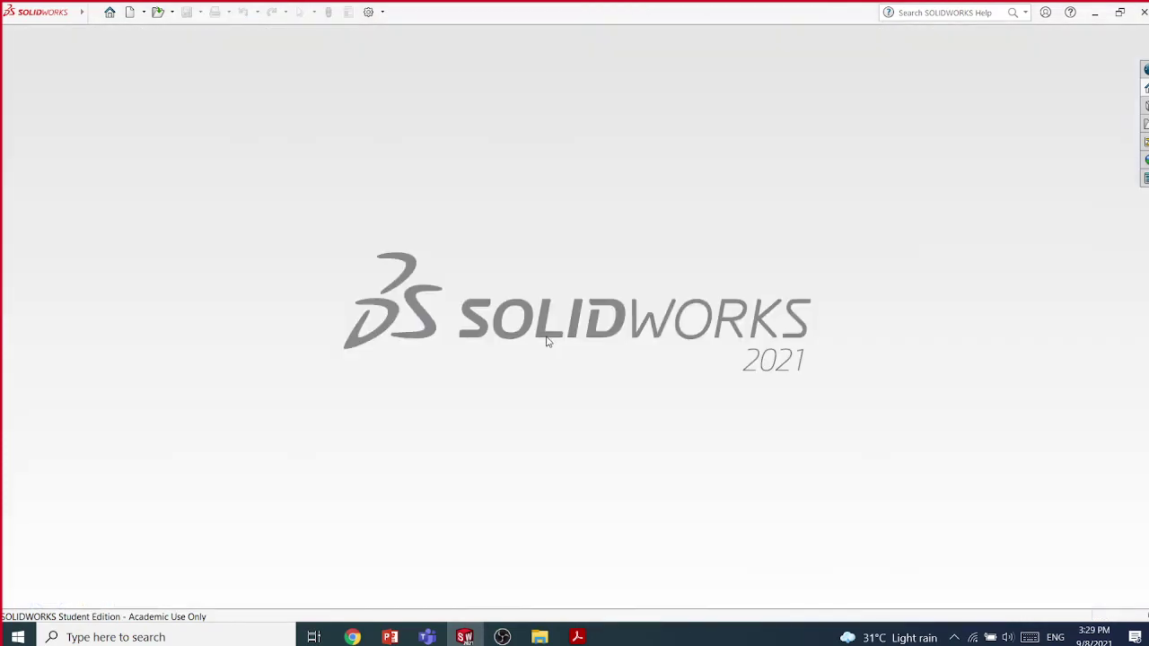
Create a new drawing on an A2 (ISO) sheet, skip the model view, and show the View Palette
click(130, 13)
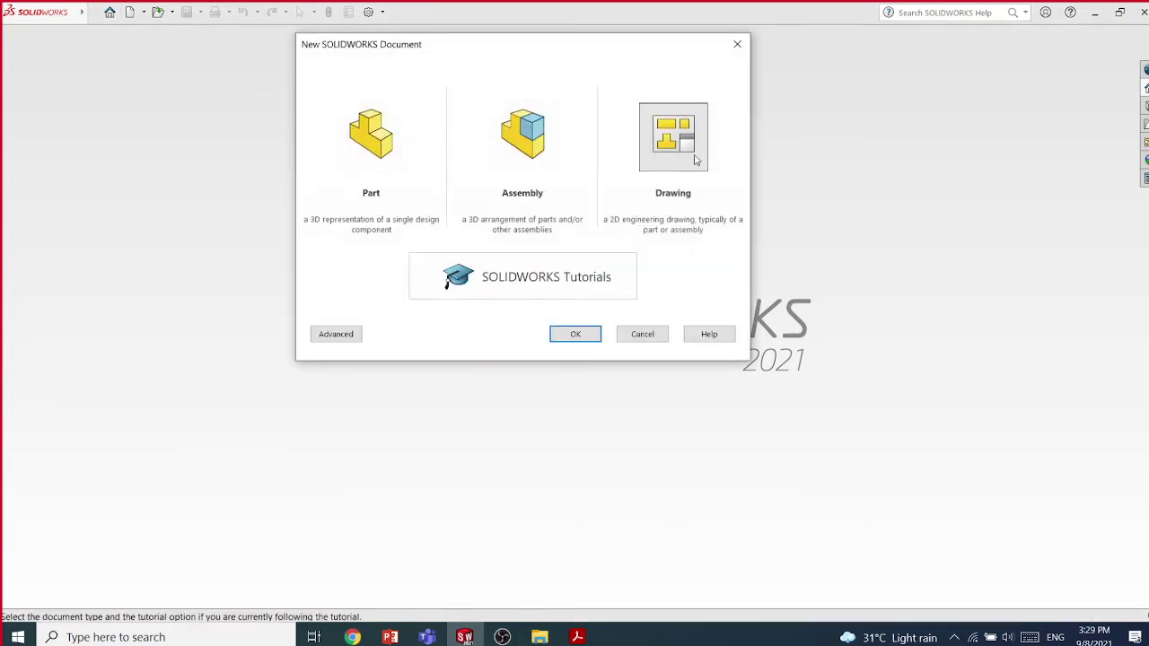
double_click(696, 160)
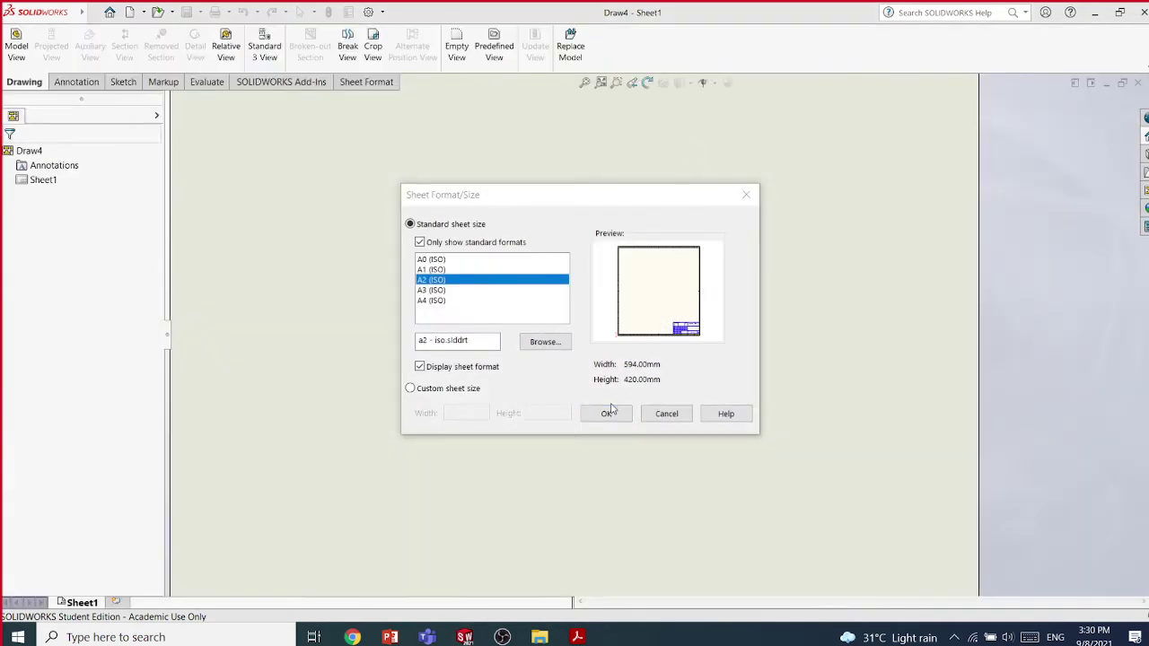
click(608, 412)
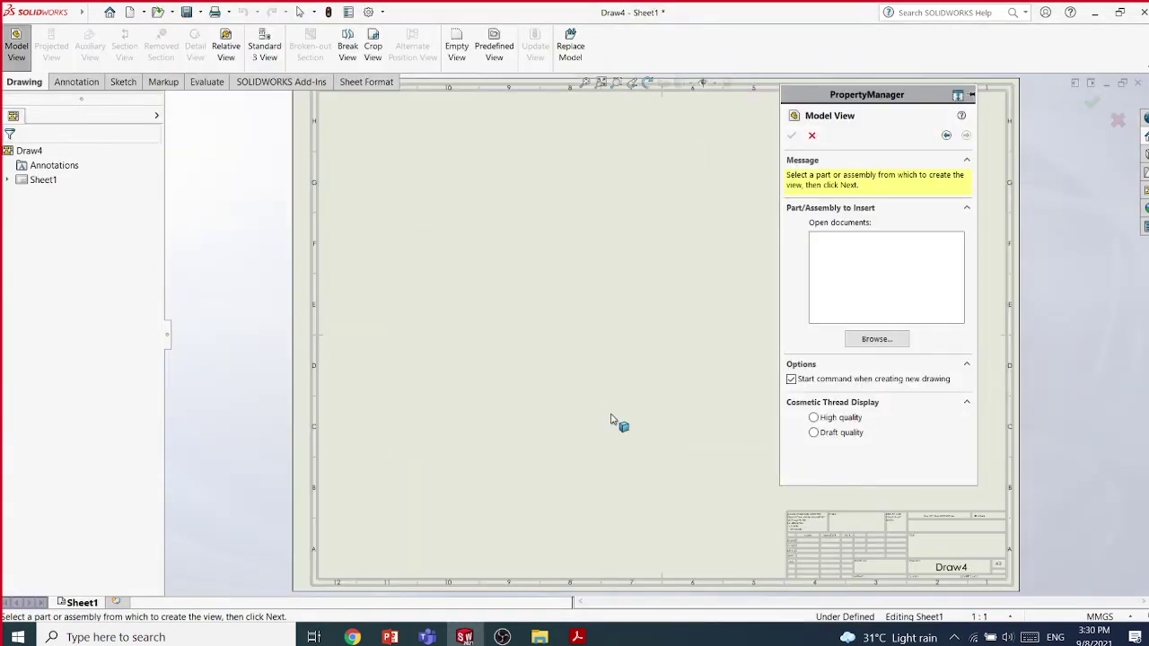
click(812, 137)
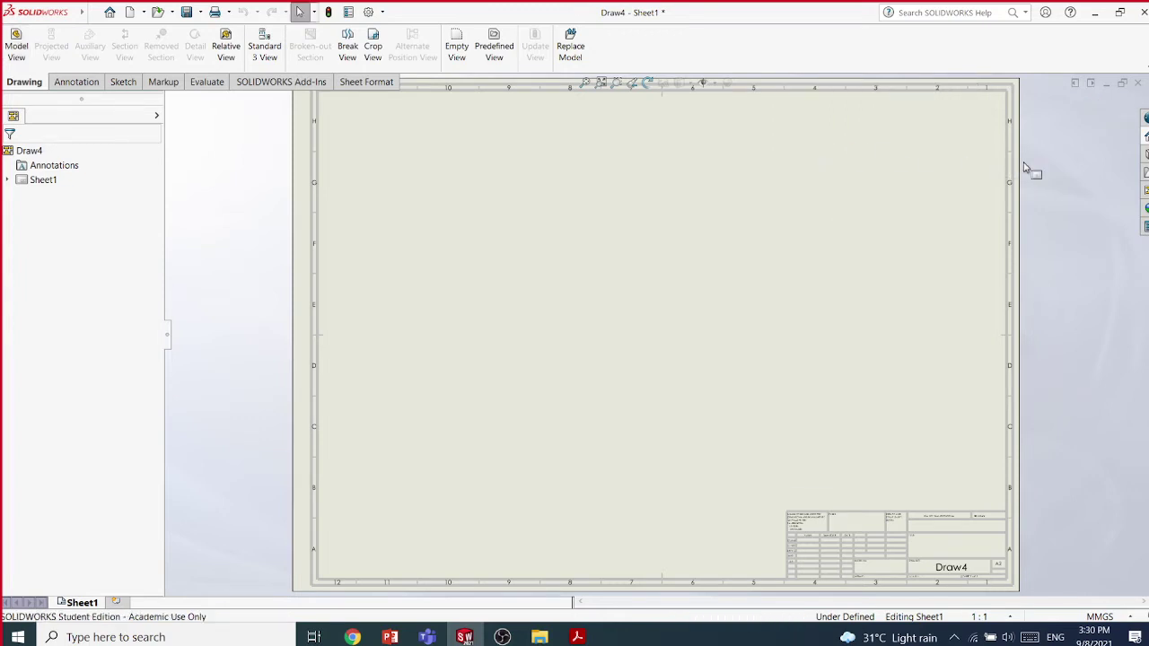
click(1145, 190)
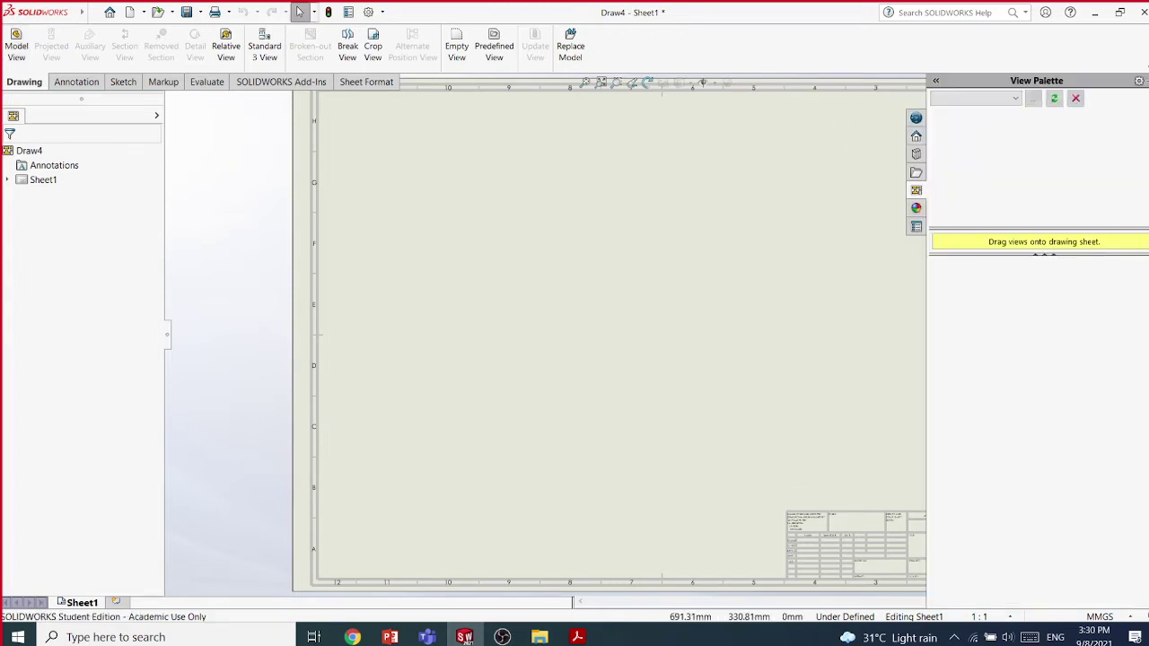
Browse from the View Palette up to Chap 14 and into the Figure_14-26 to 14-29 folder
click(1034, 100)
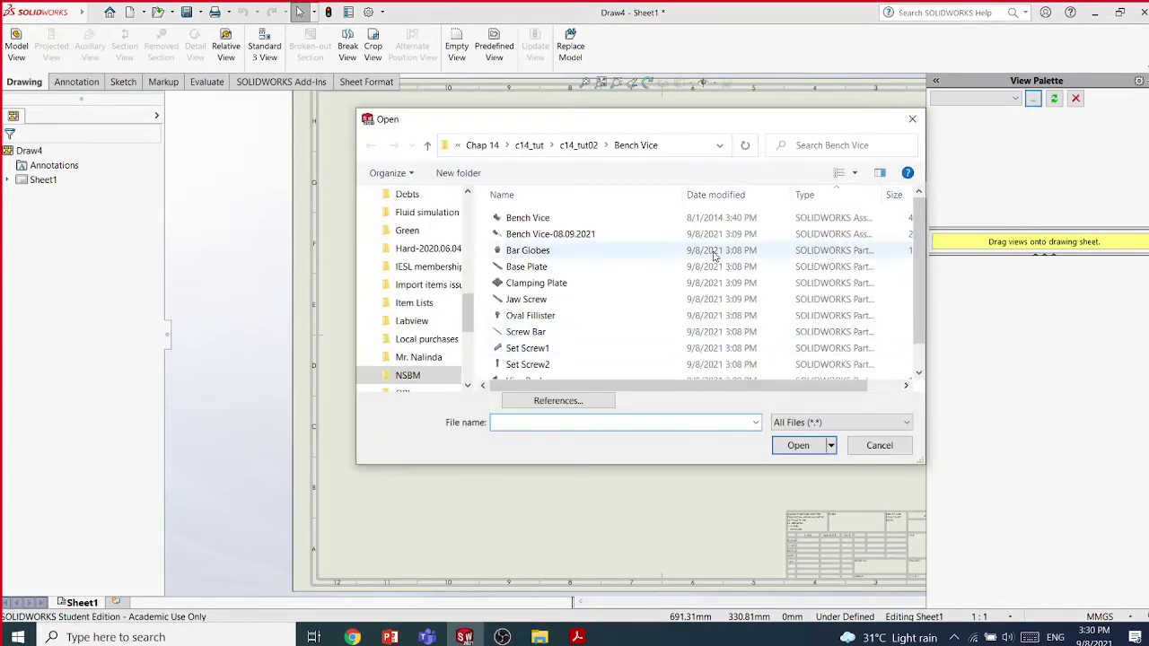
click(529, 145)
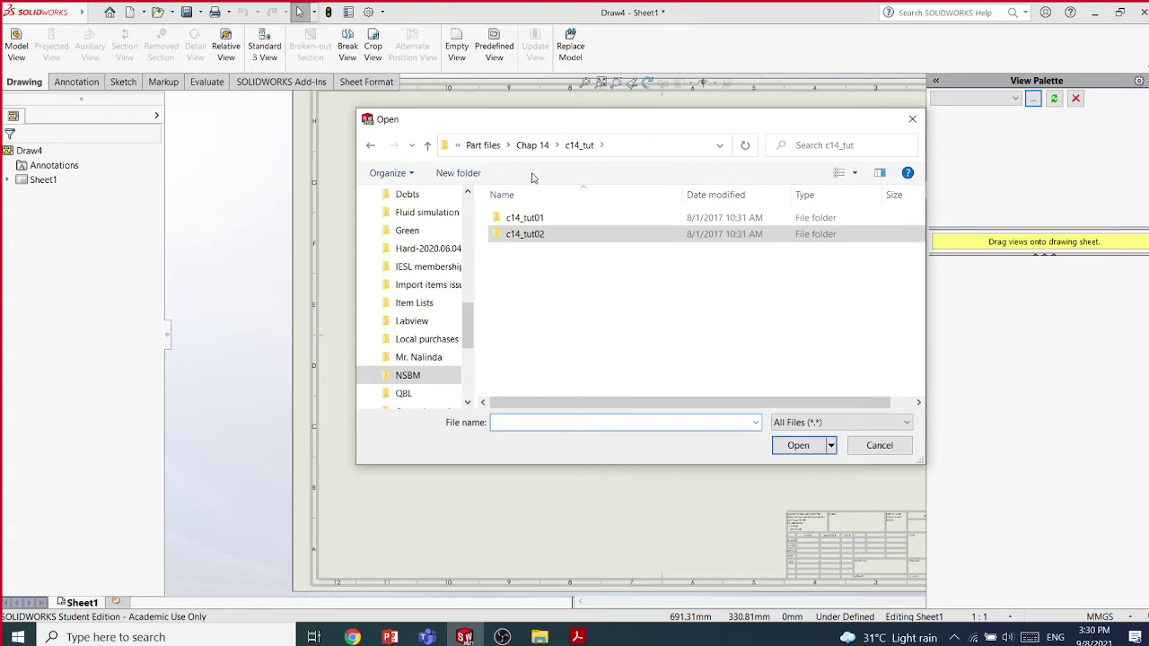
click(532, 145)
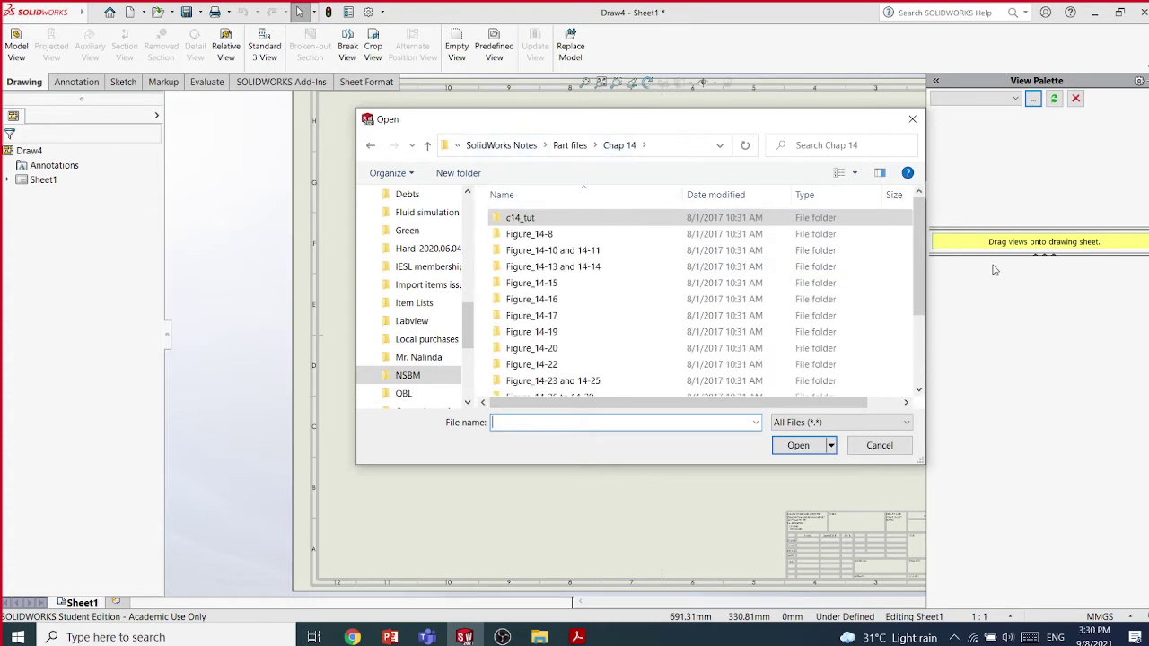
scroll(583, 314, down, 2)
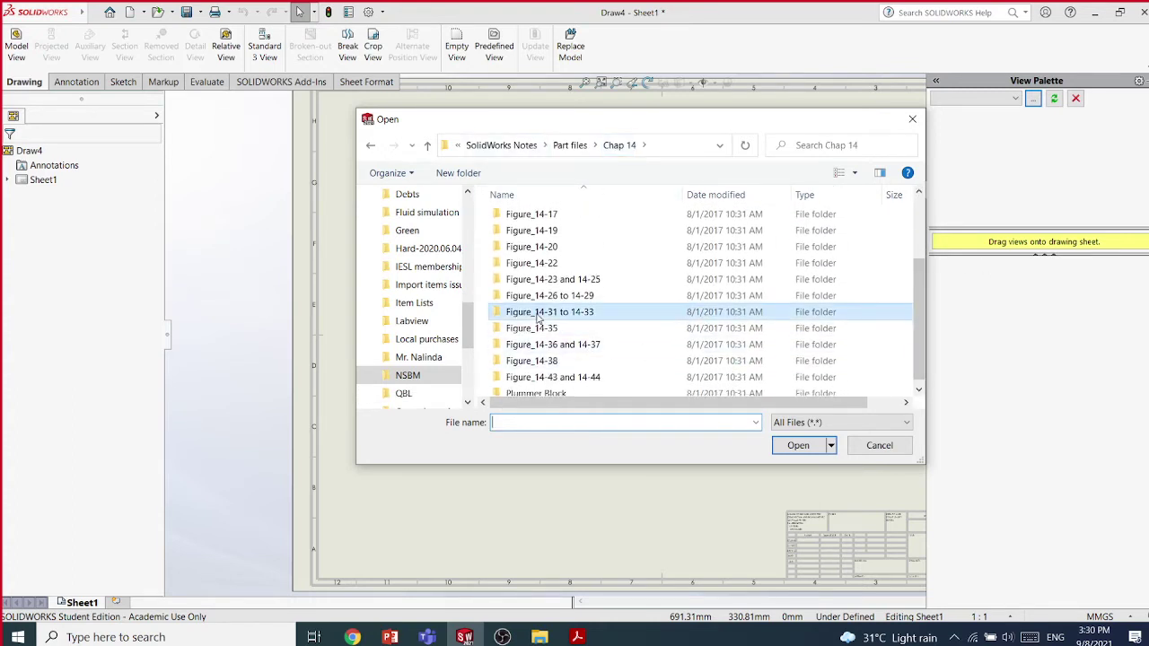
double_click(539, 316)
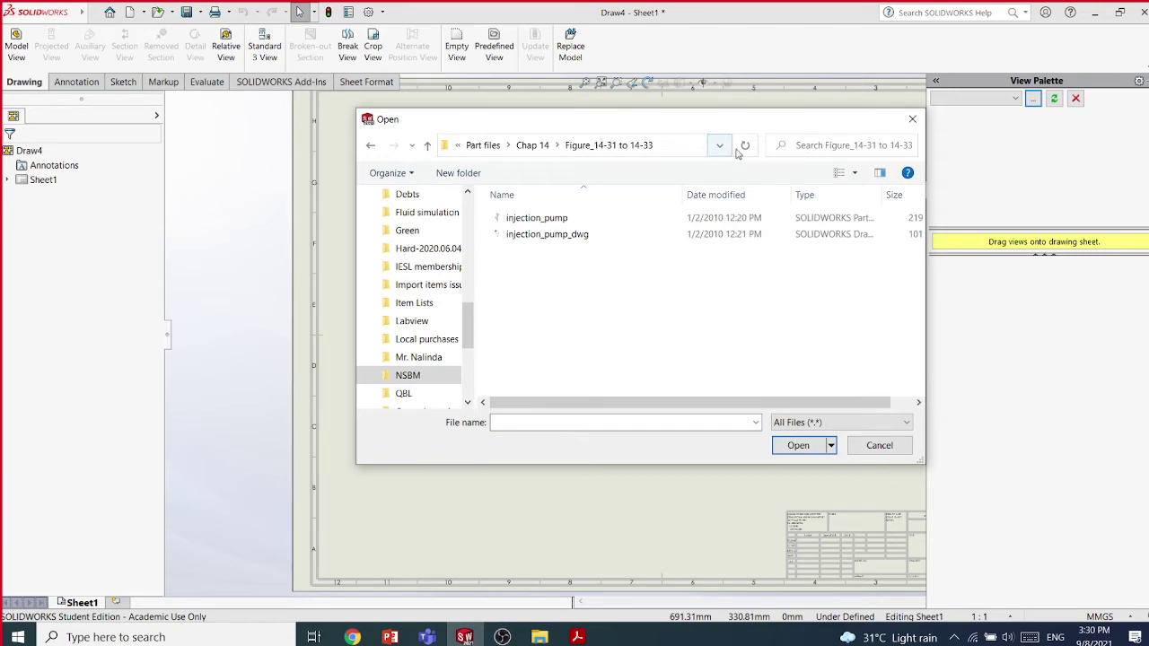
click(539, 149)
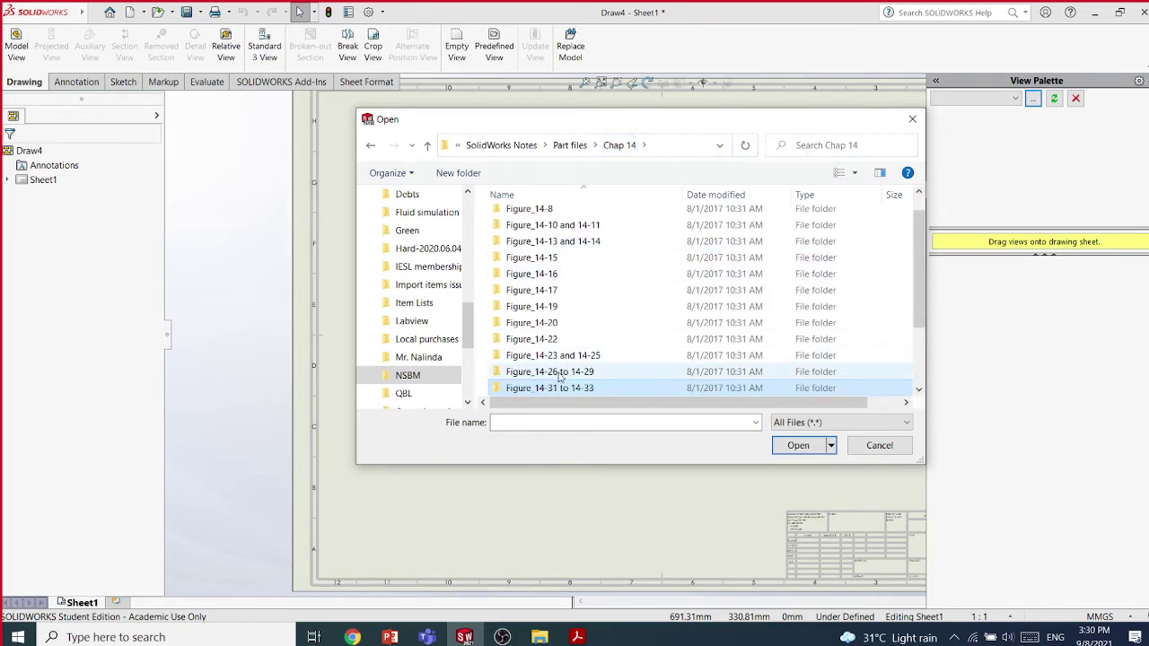
double_click(548, 371)
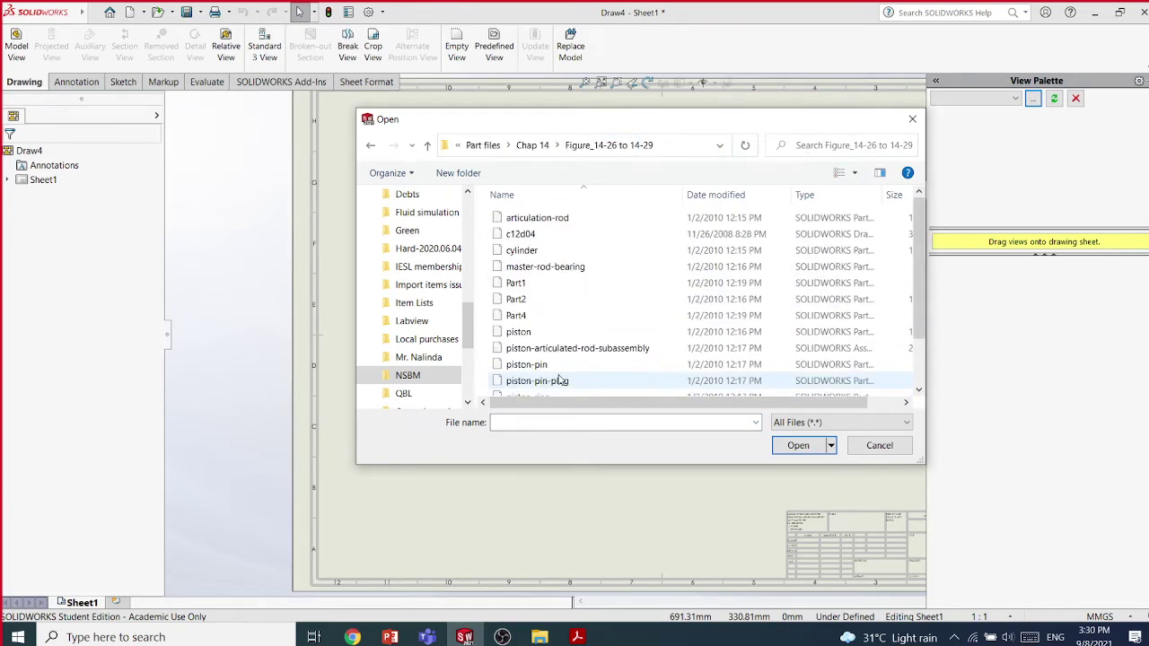
Switch to large thumbnails and open piston-articulated-rod-subassembly
click(854, 172)
click(933, 78)
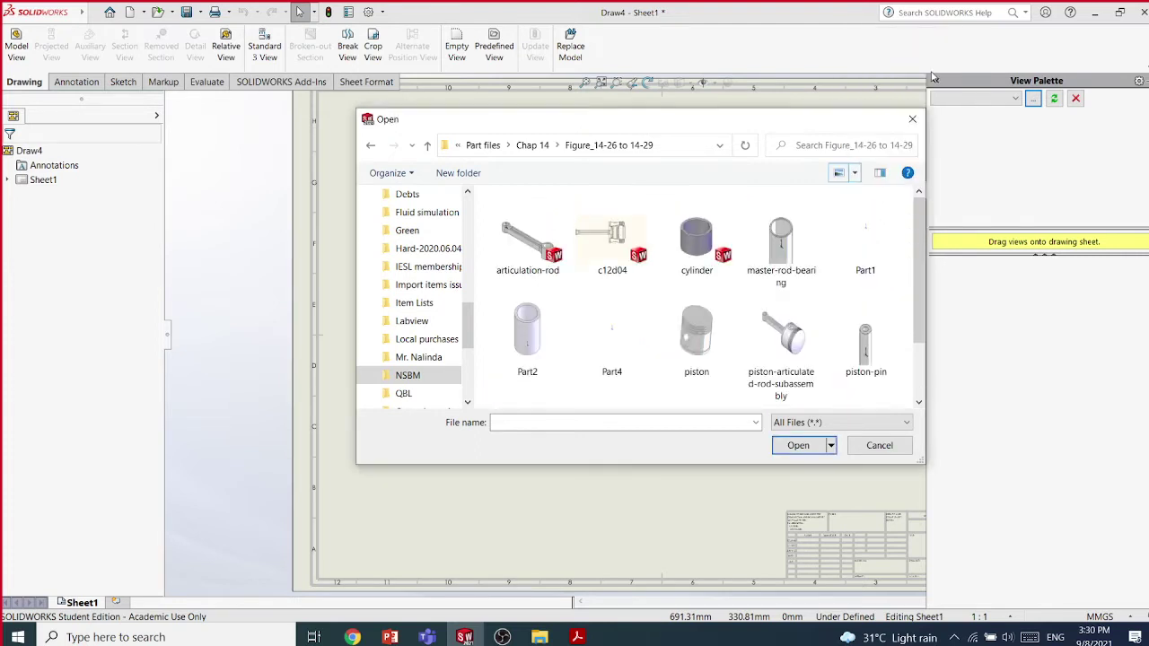
mouse_move(922, 296)
mouse_down()
mouse_move(920, 348)
mouse_move(920, 294)
mouse_up()
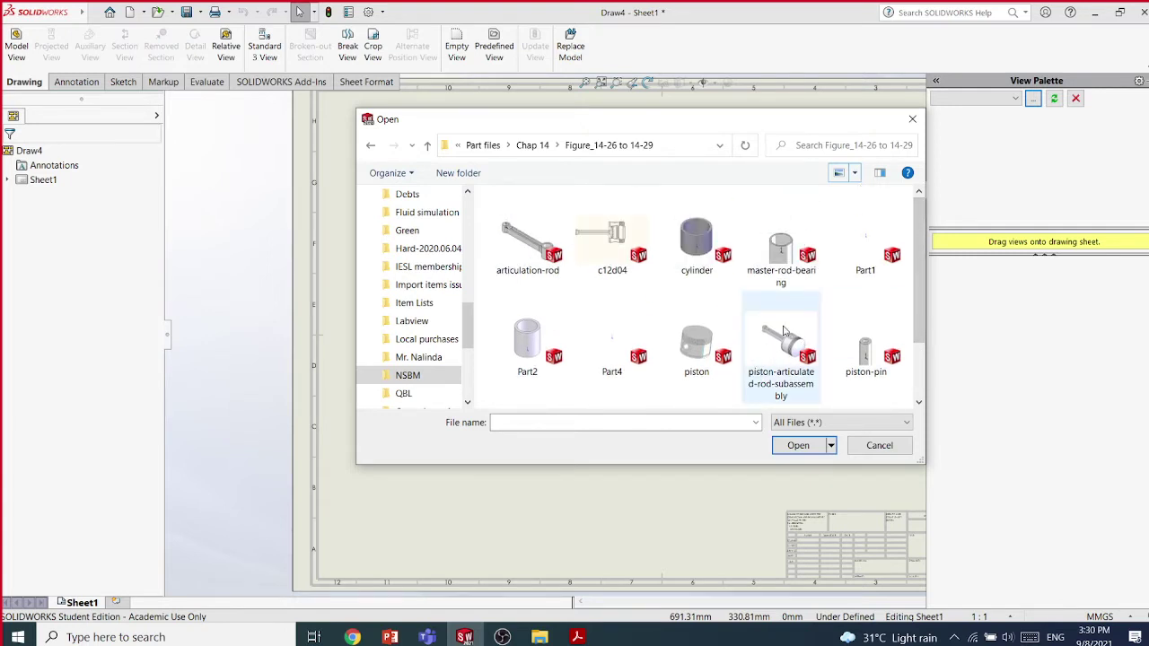
click(779, 346)
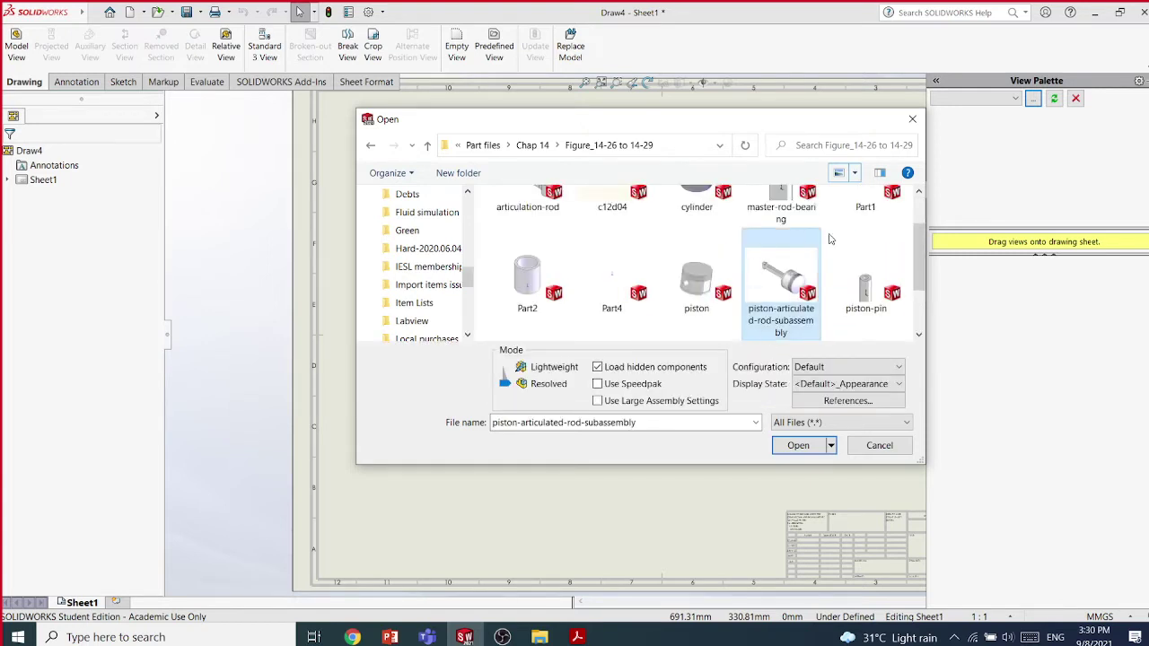
click(797, 445)
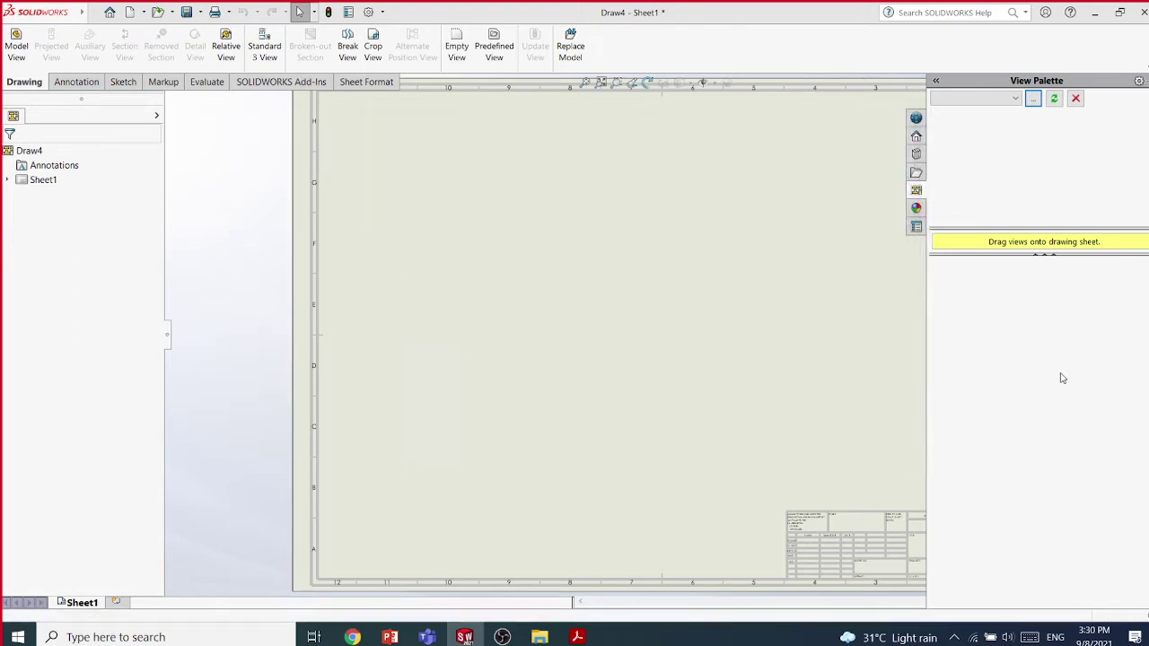
Rebuild, drag the *Front view onto the sheet as Drawing View1, and close the projected-view options
click(588, 333)
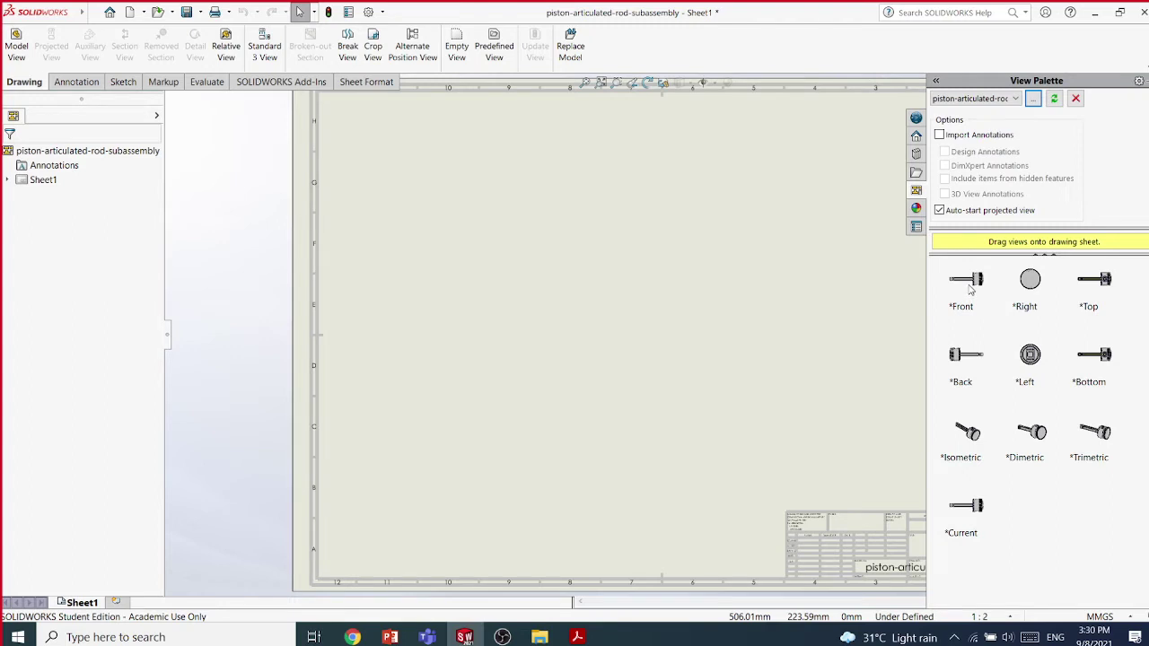
drag(969, 285, 508, 251)
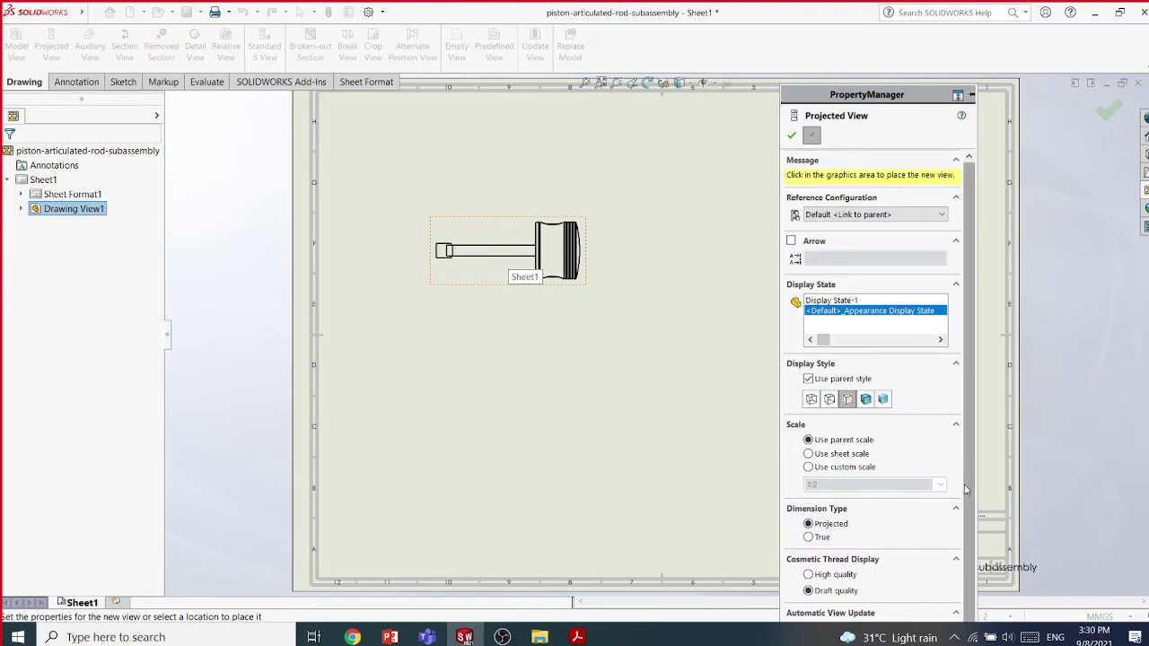
scroll(964, 484, down, 1)
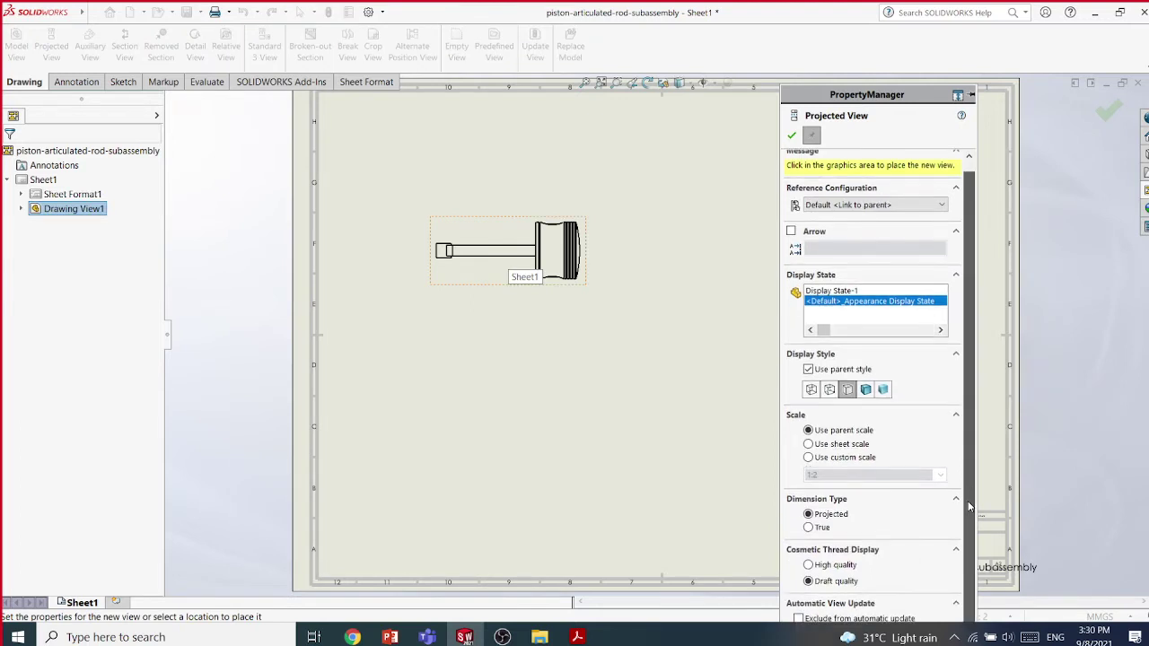
click(817, 459)
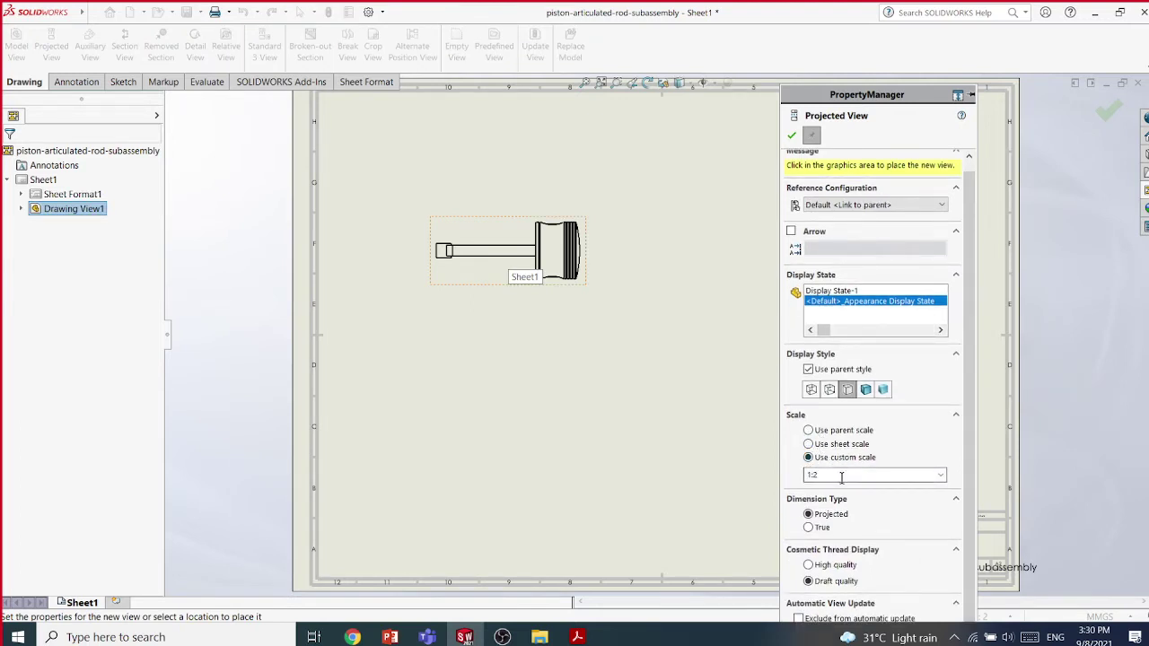
click(945, 478)
click(834, 500)
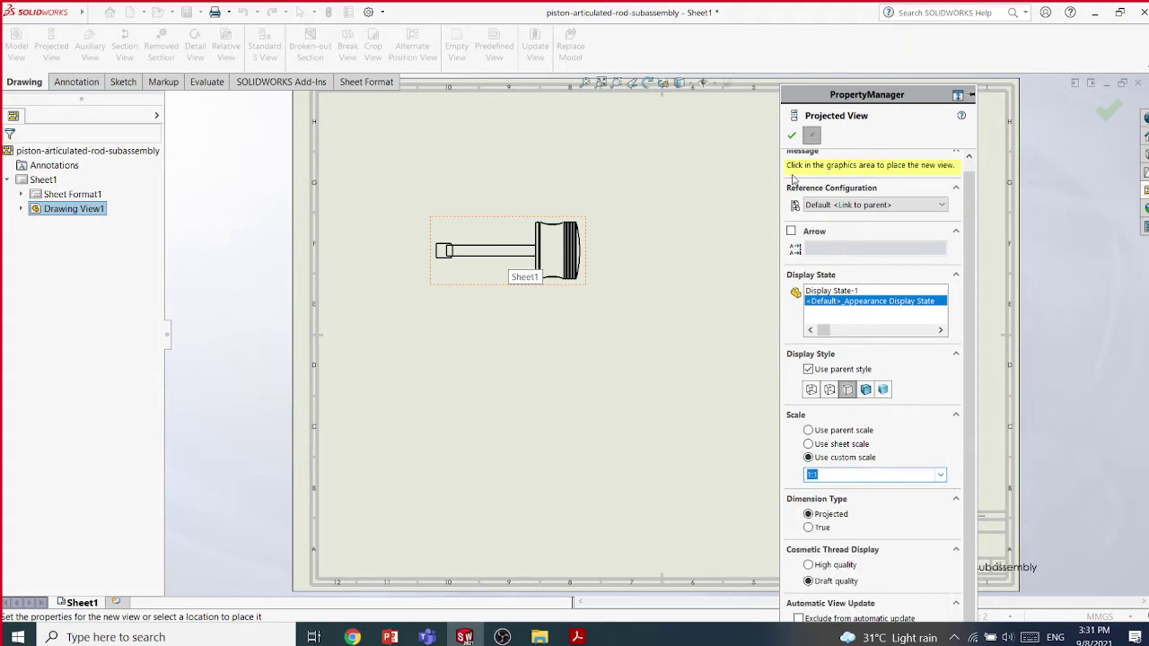
click(791, 136)
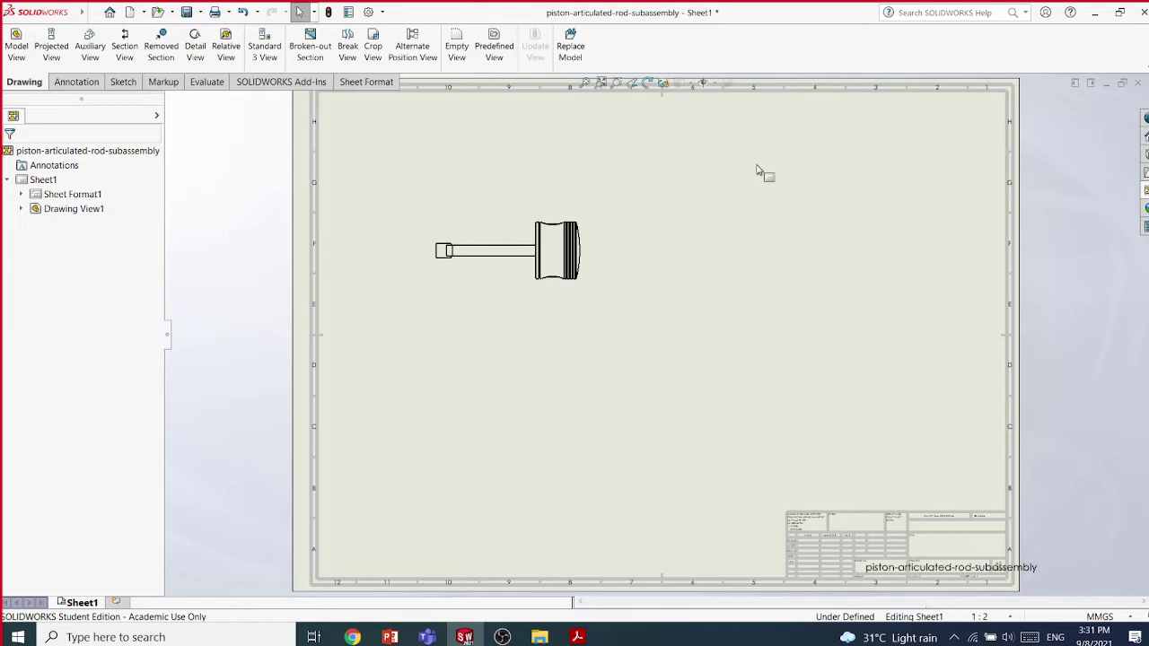
Give Drawing View1 a custom 1:1 scale so the front view is enlarged
click(582, 270)
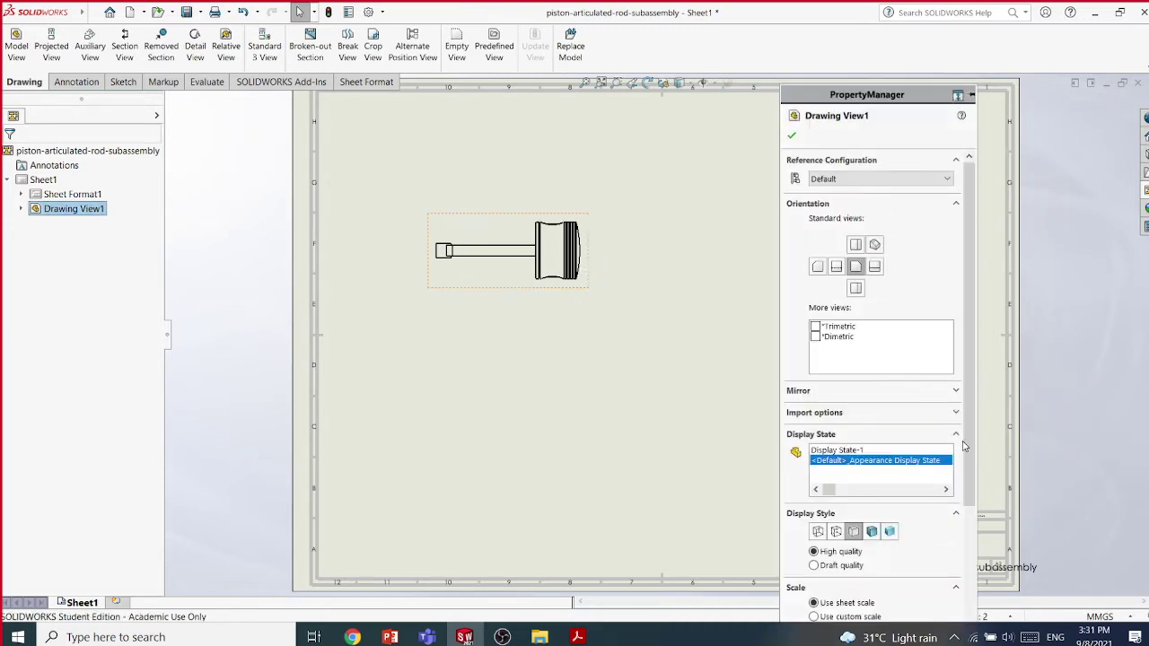
drag(967, 470, 958, 590)
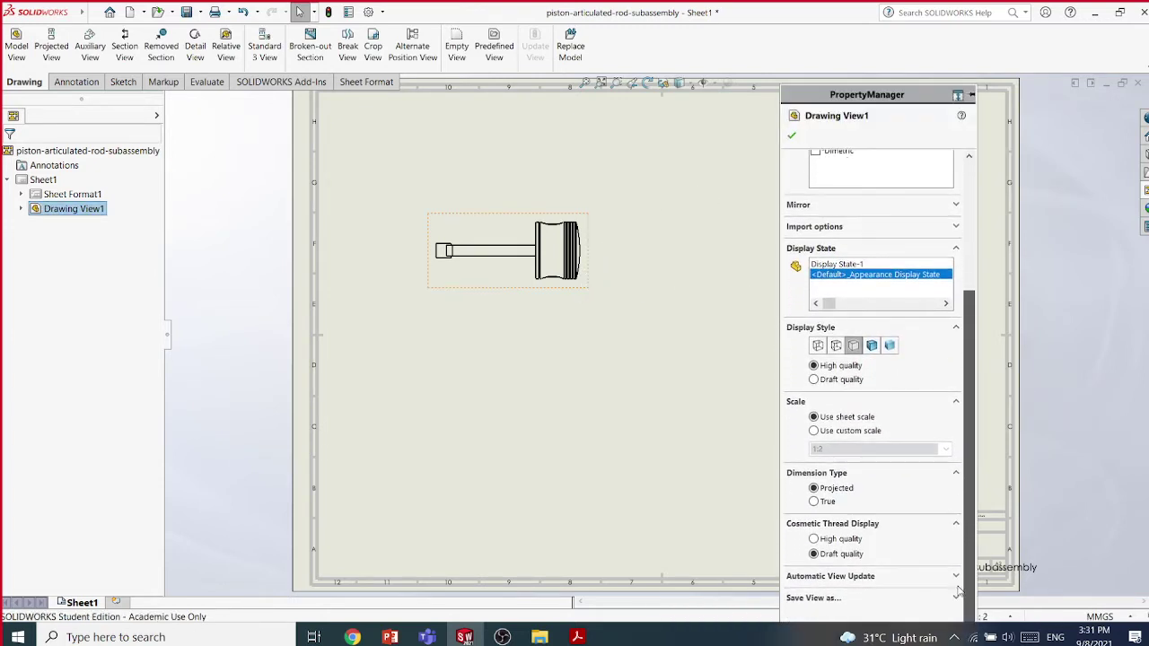
click(813, 431)
click(947, 450)
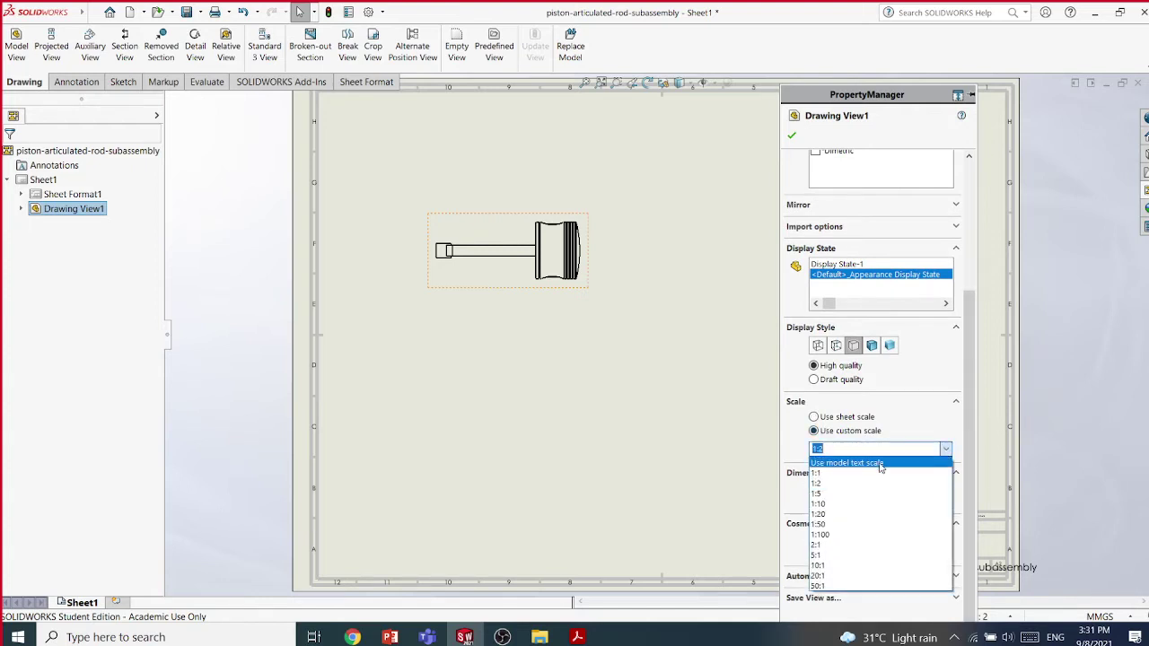
click(835, 546)
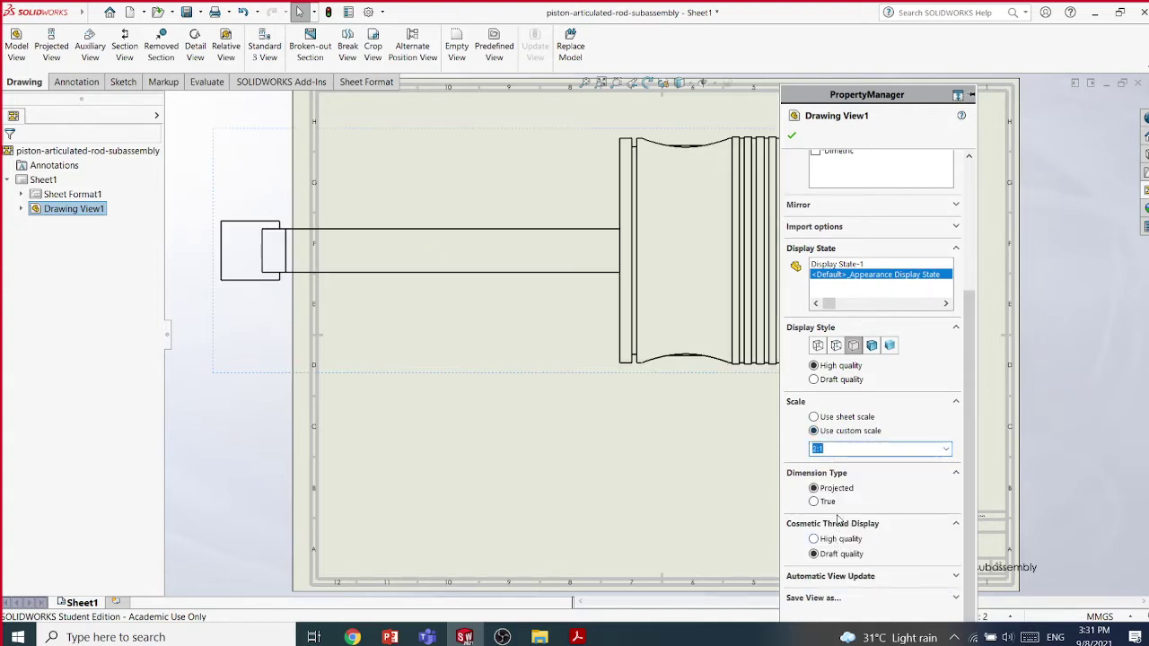
click(947, 449)
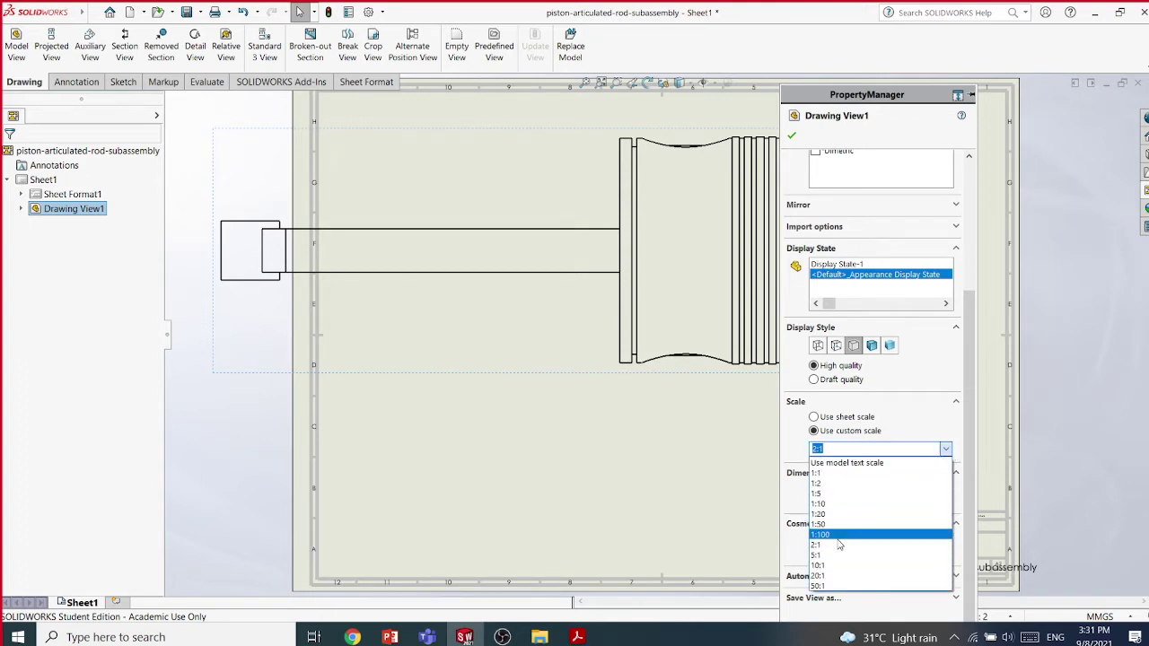
click(827, 472)
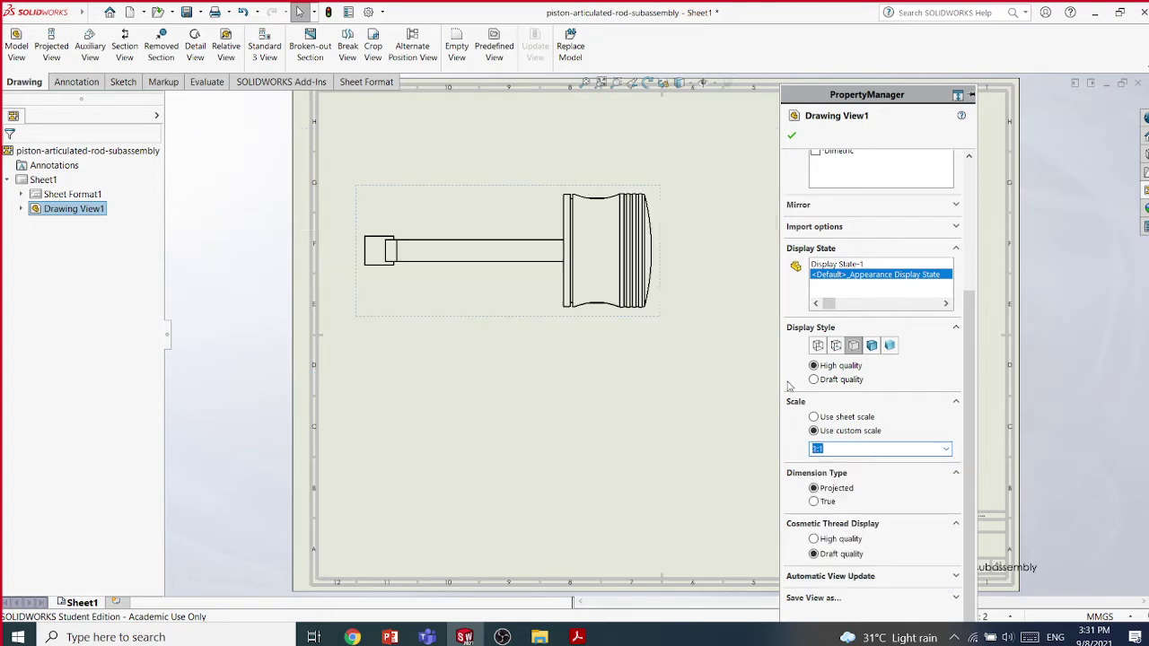
click(791, 136)
Zoom to fit the sheet and launch the Broken-out Section tool on the front view
key(f)
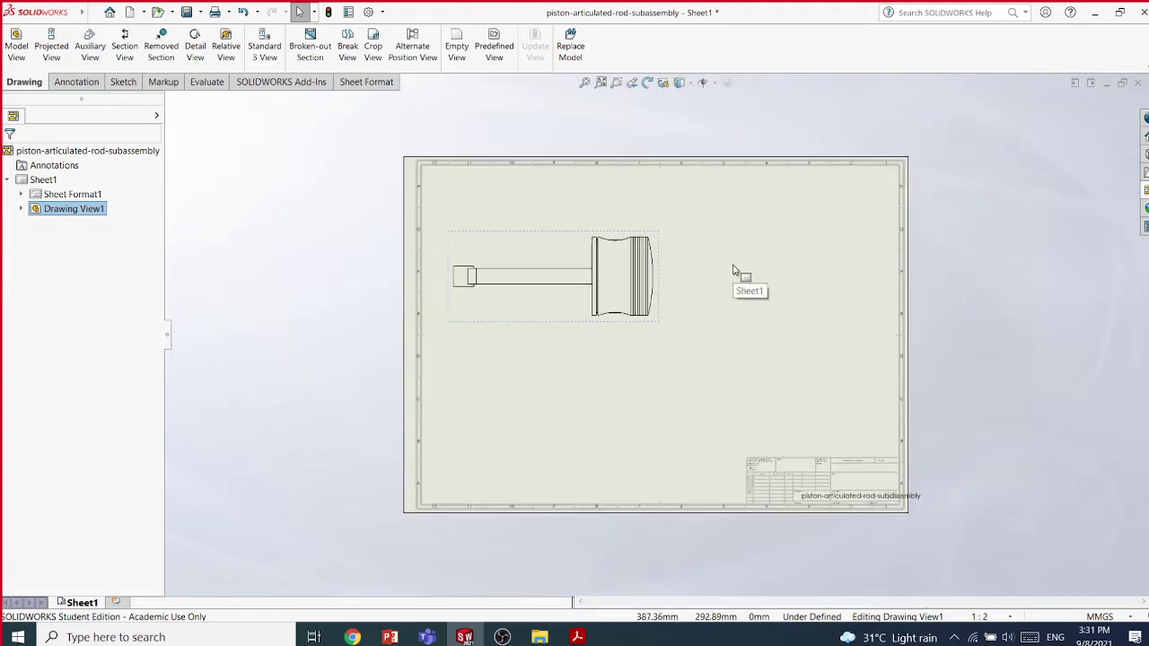
scroll(802, 270, down, 1)
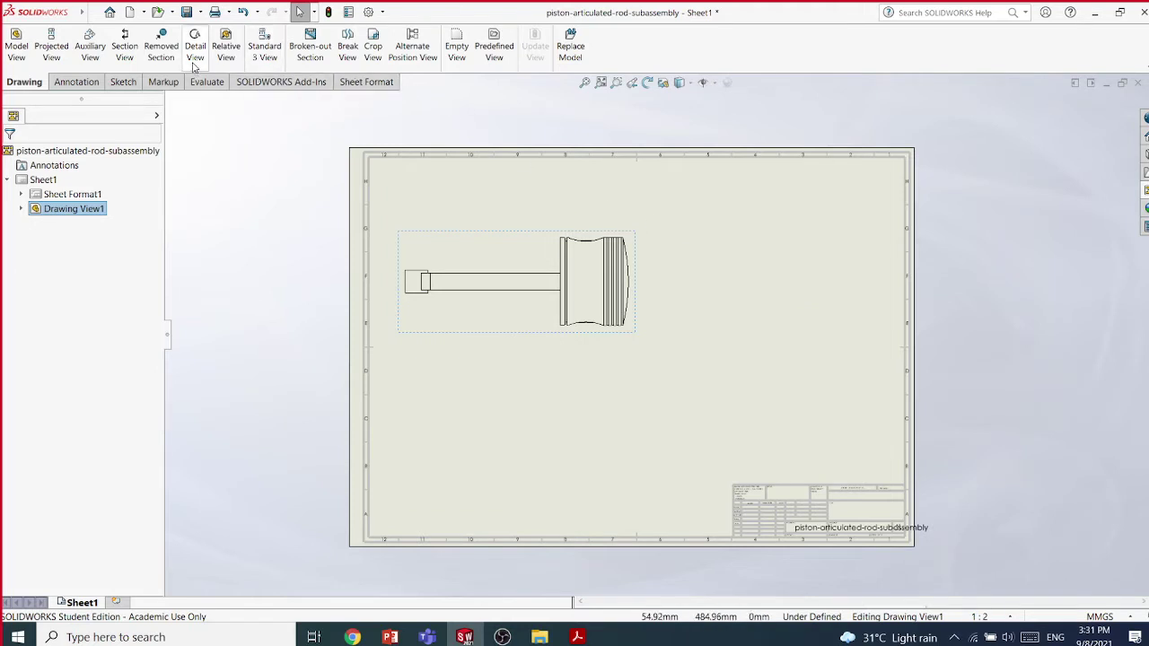
click(315, 59)
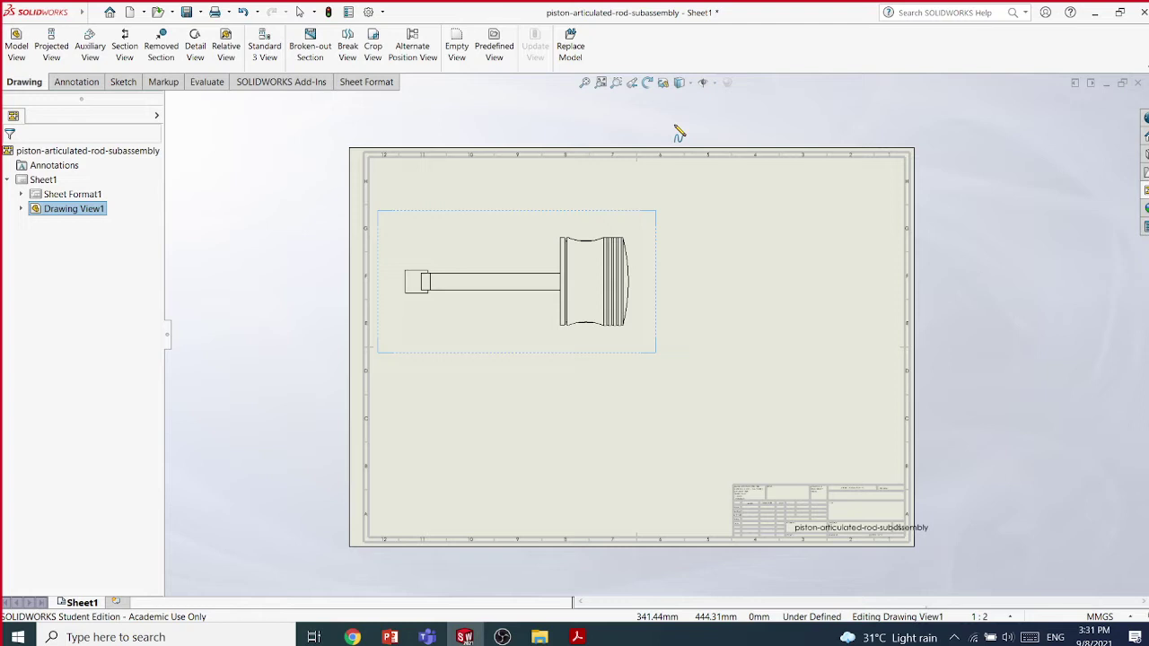
key(f)
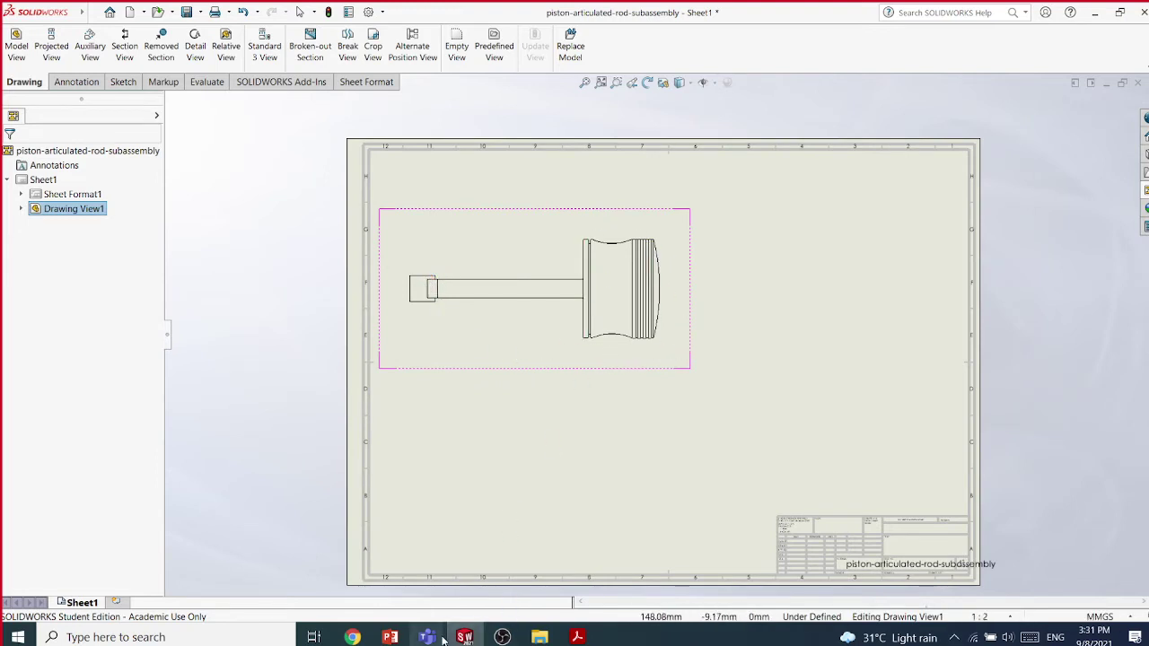
mouse_move(399, 635)
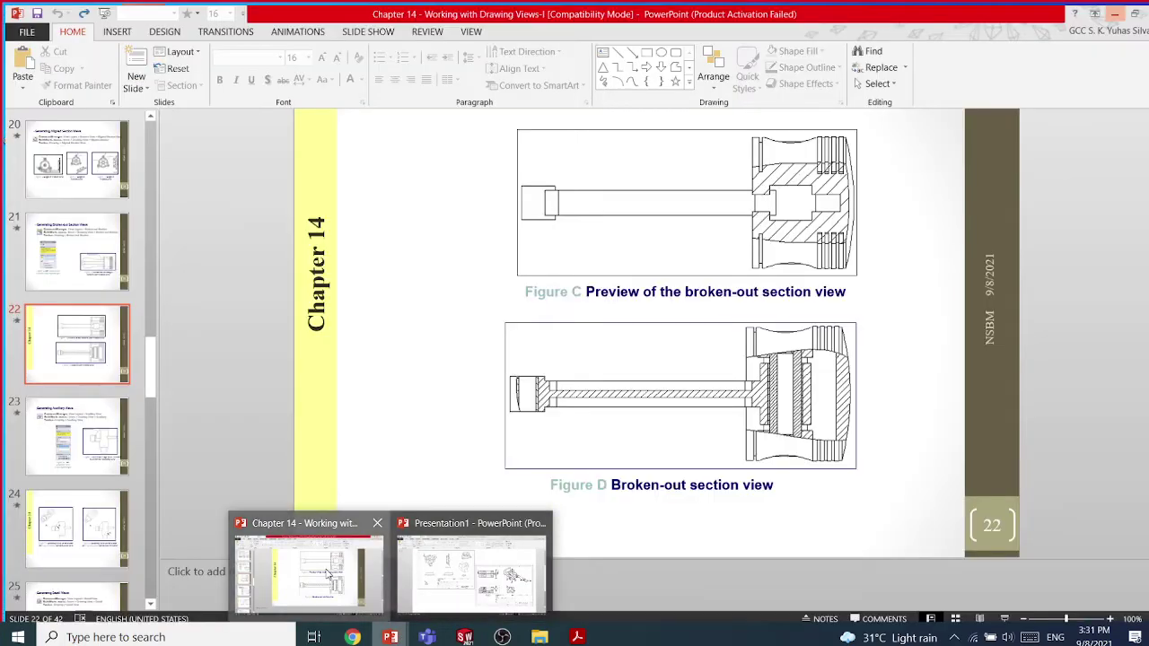
Check slide 21's broken-out section commands in the Chapter 14 deck, then return to SOLIDWORKS
click(328, 574)
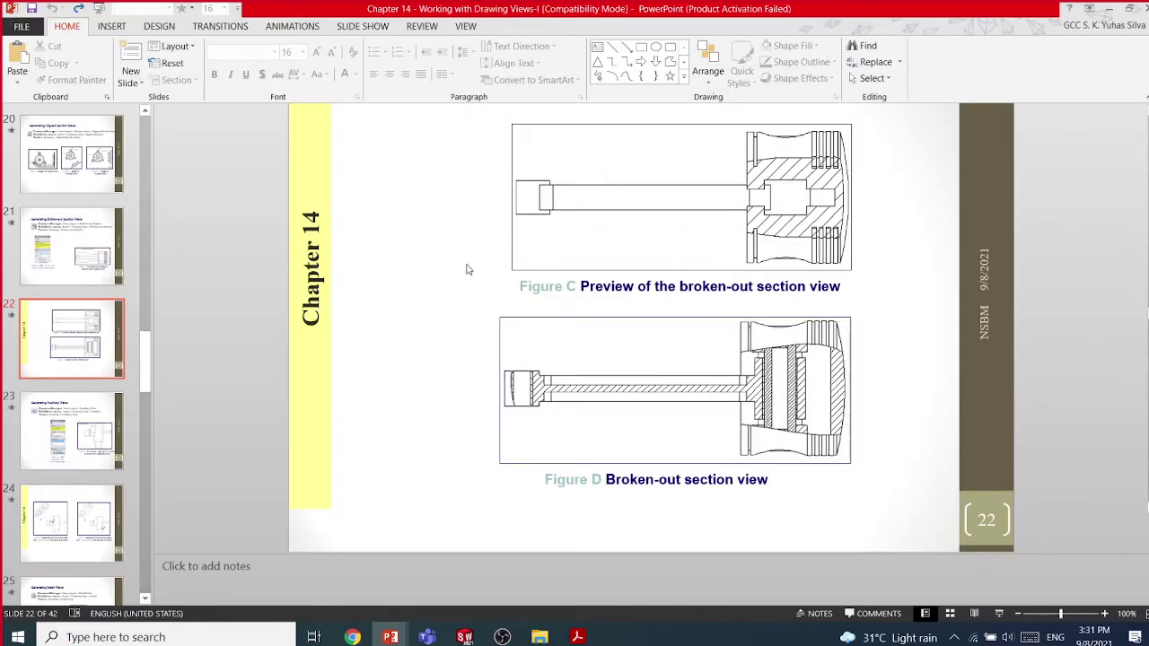
scroll(467, 269, up, 1)
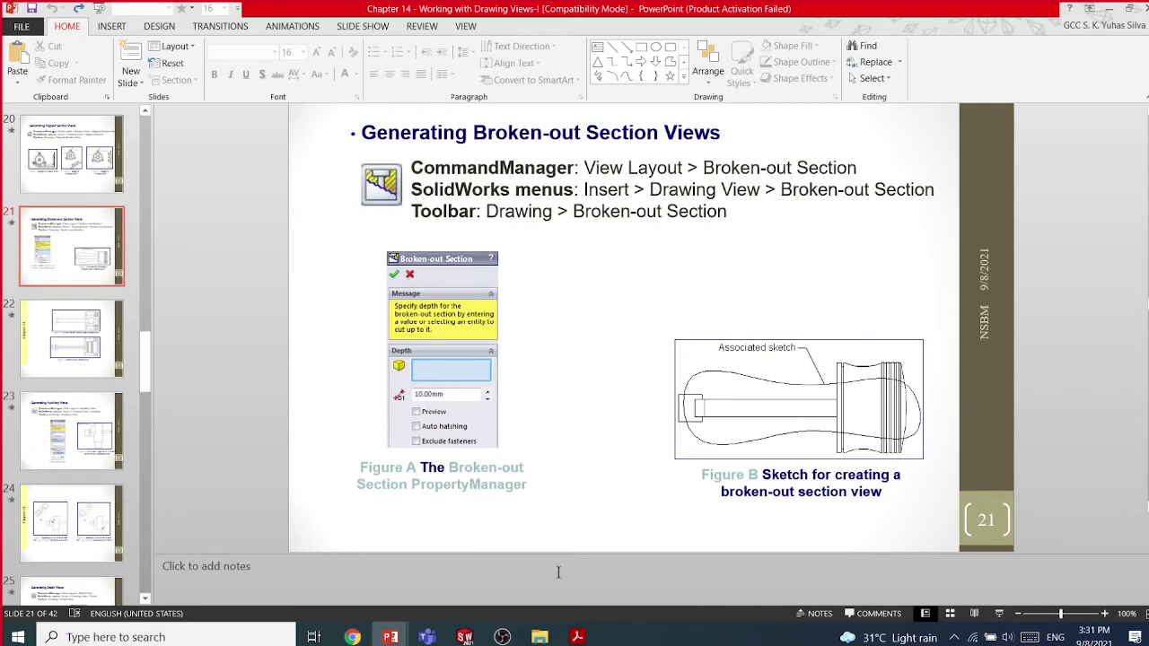
click(464, 637)
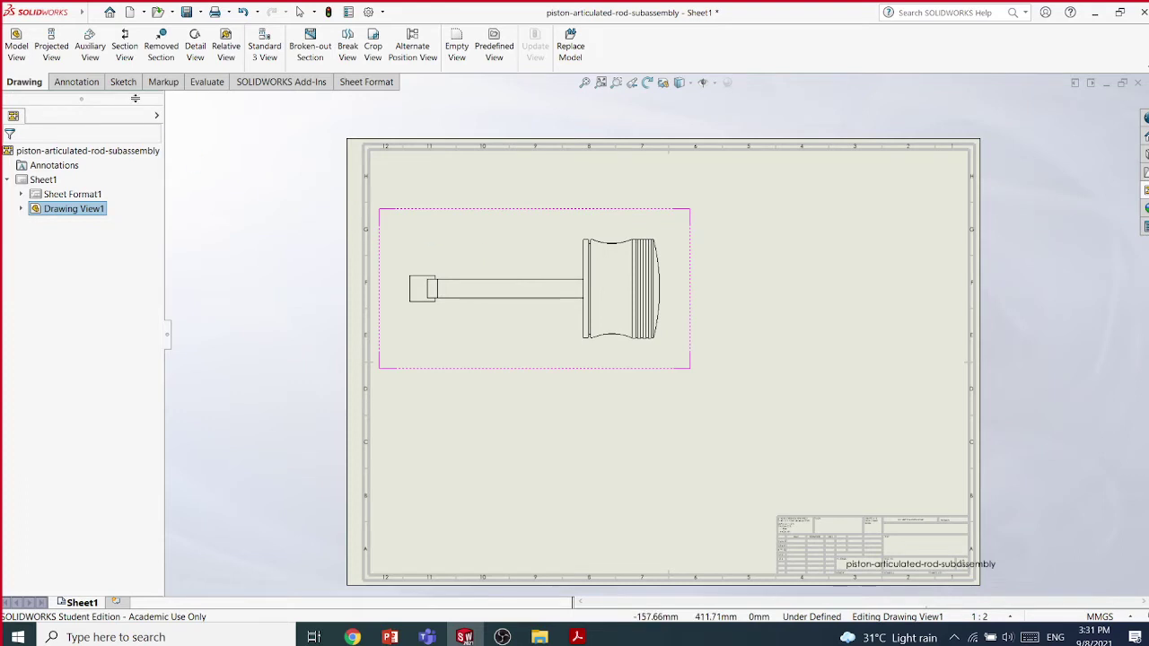
Draw a closed spline loop around the rod and piston in Drawing View1, ending on its start point
click(468, 249)
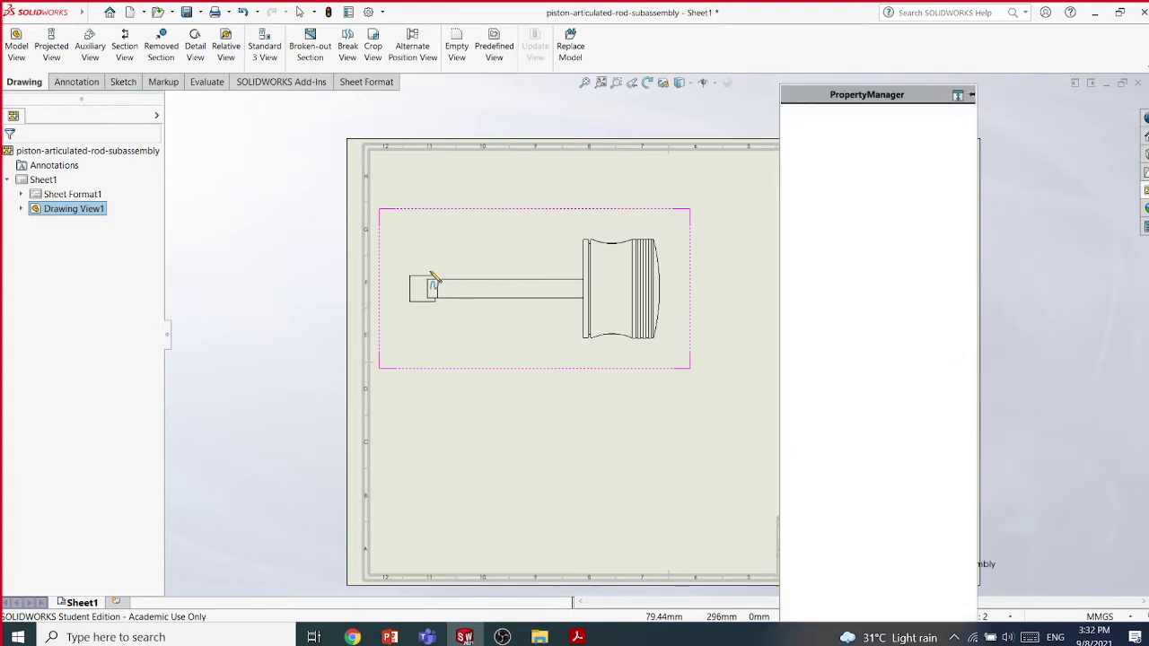
click(428, 280)
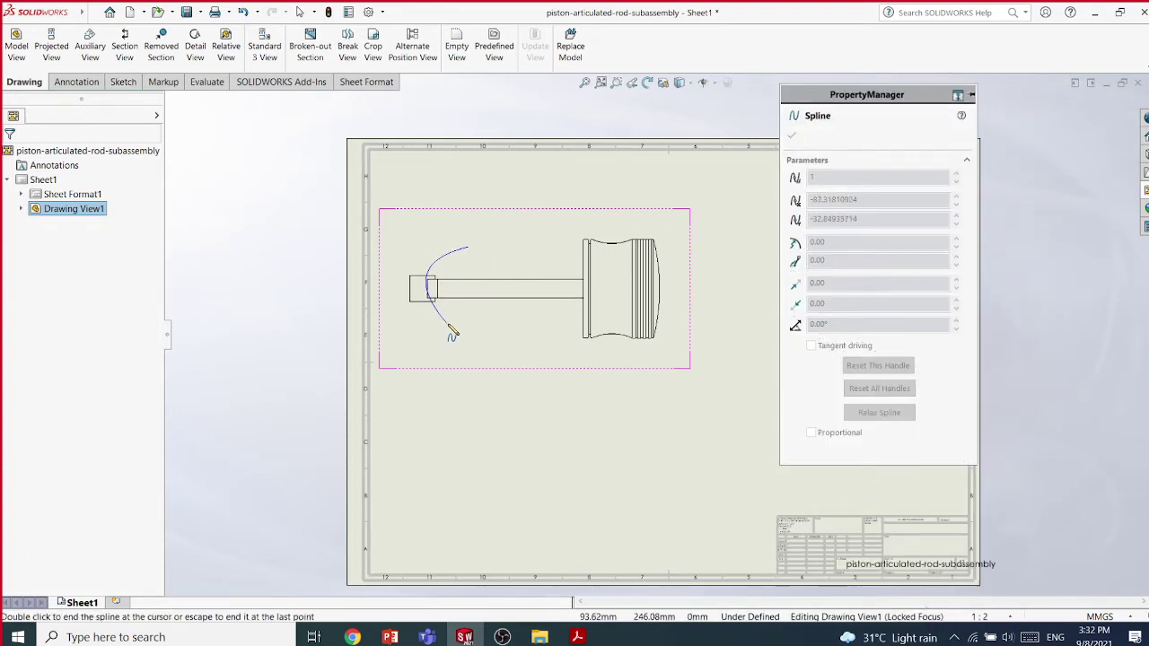
click(487, 321)
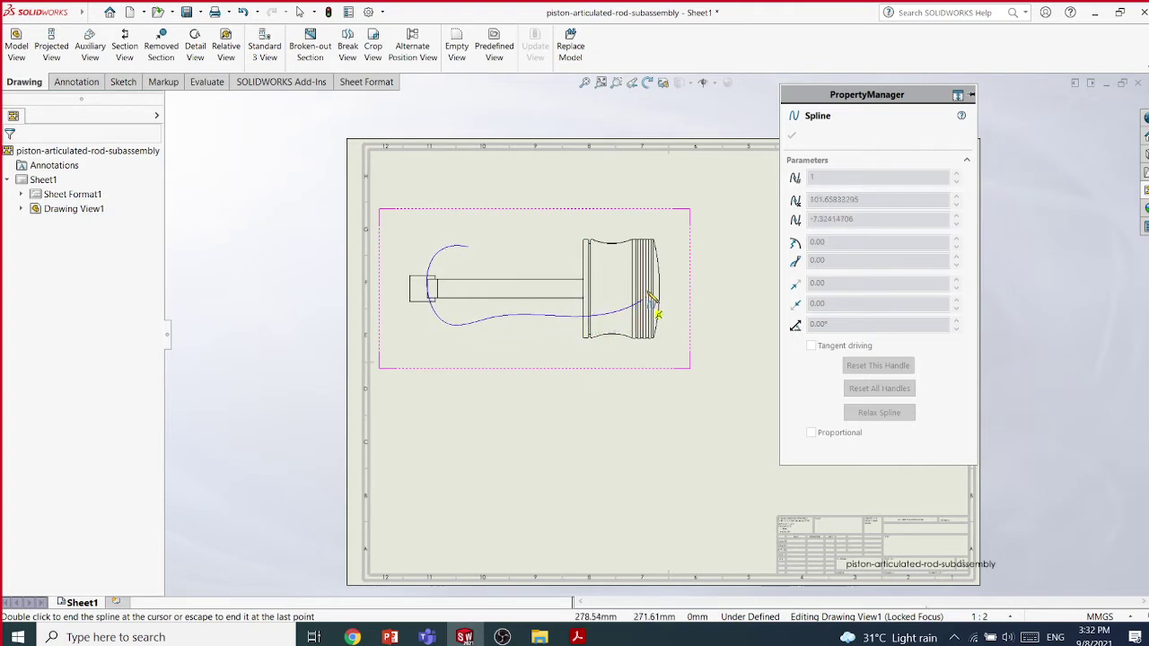
click(653, 280)
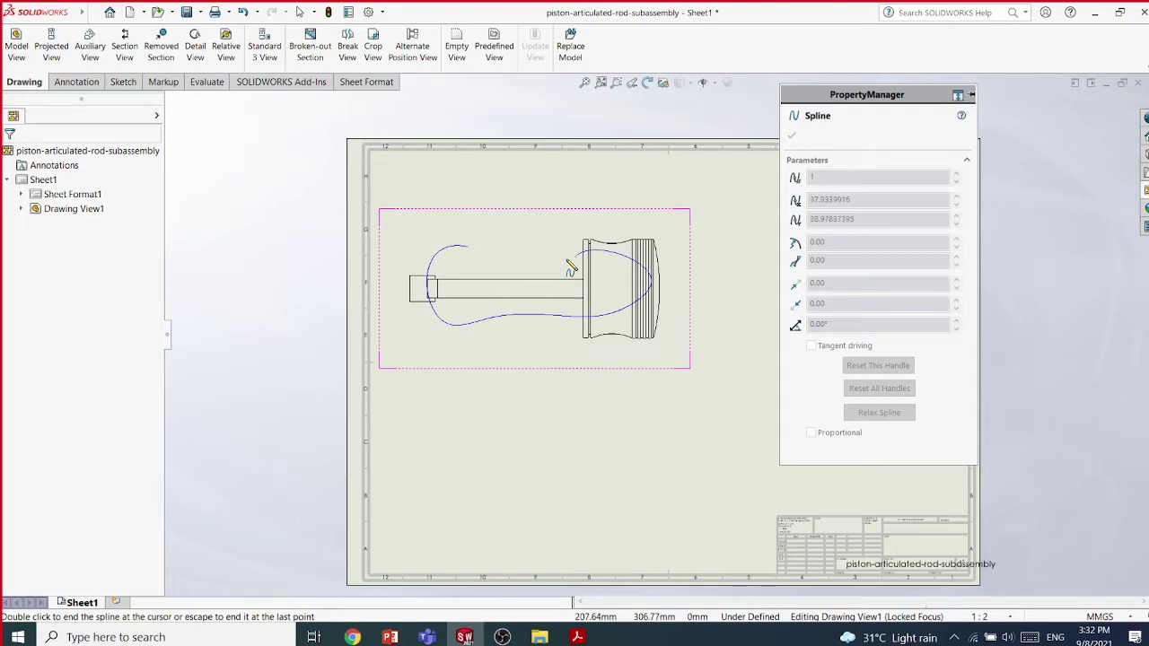
click(469, 249)
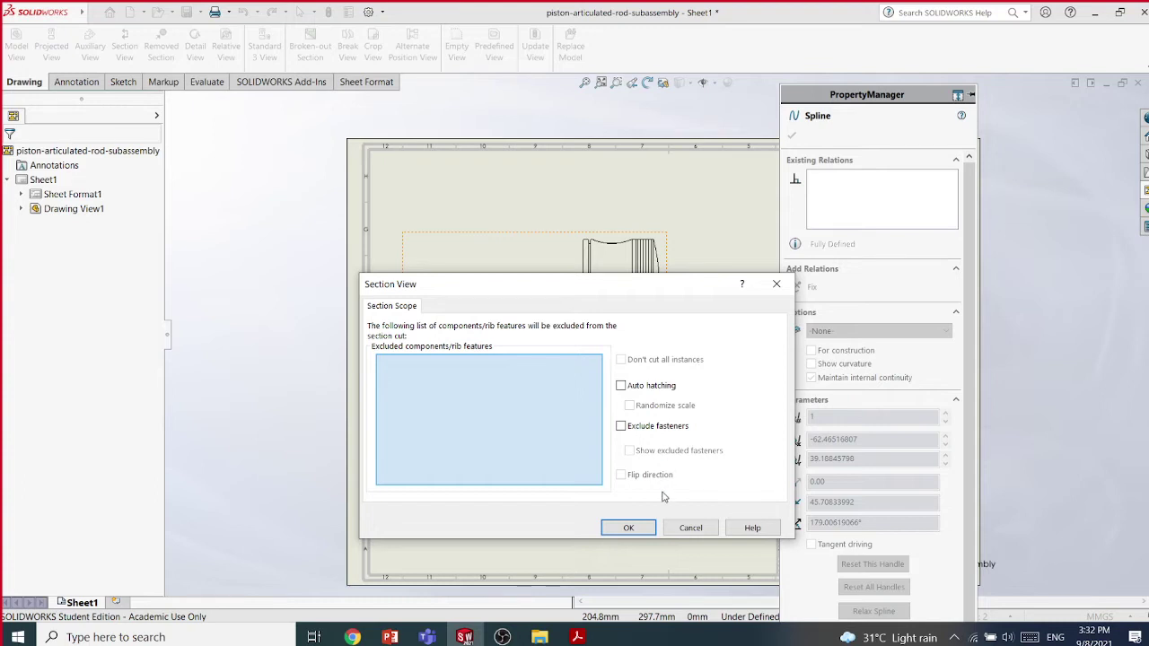
Accept the section scope with no exclusions and preview cut depths rising from 20 to 90 mm
click(629, 534)
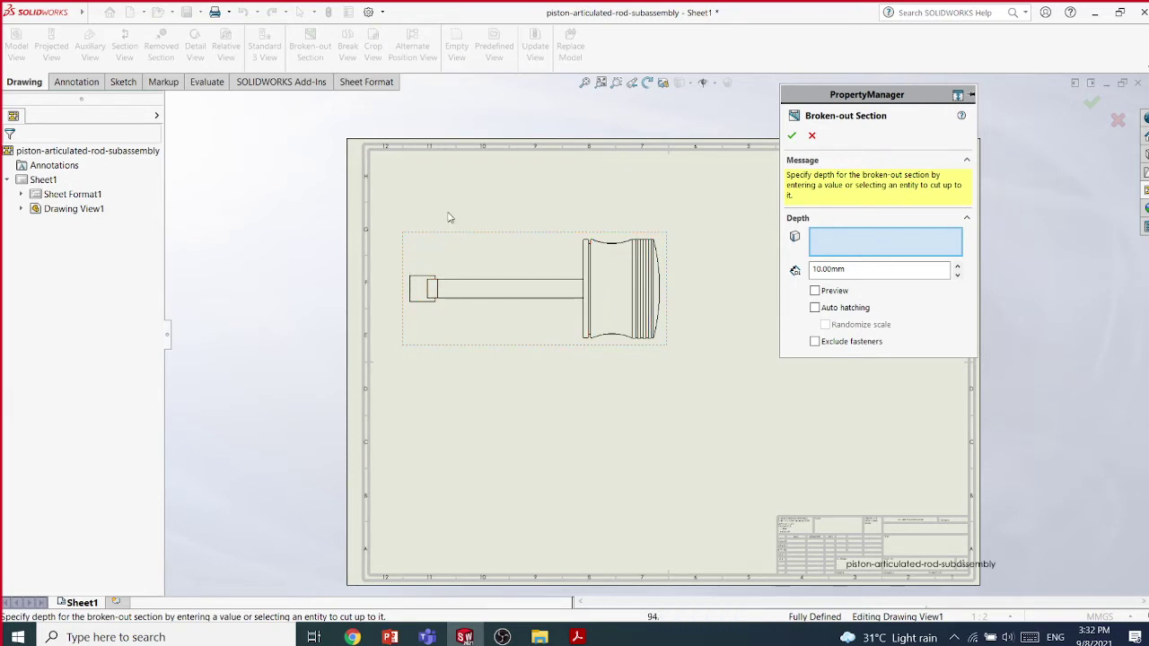
click(814, 291)
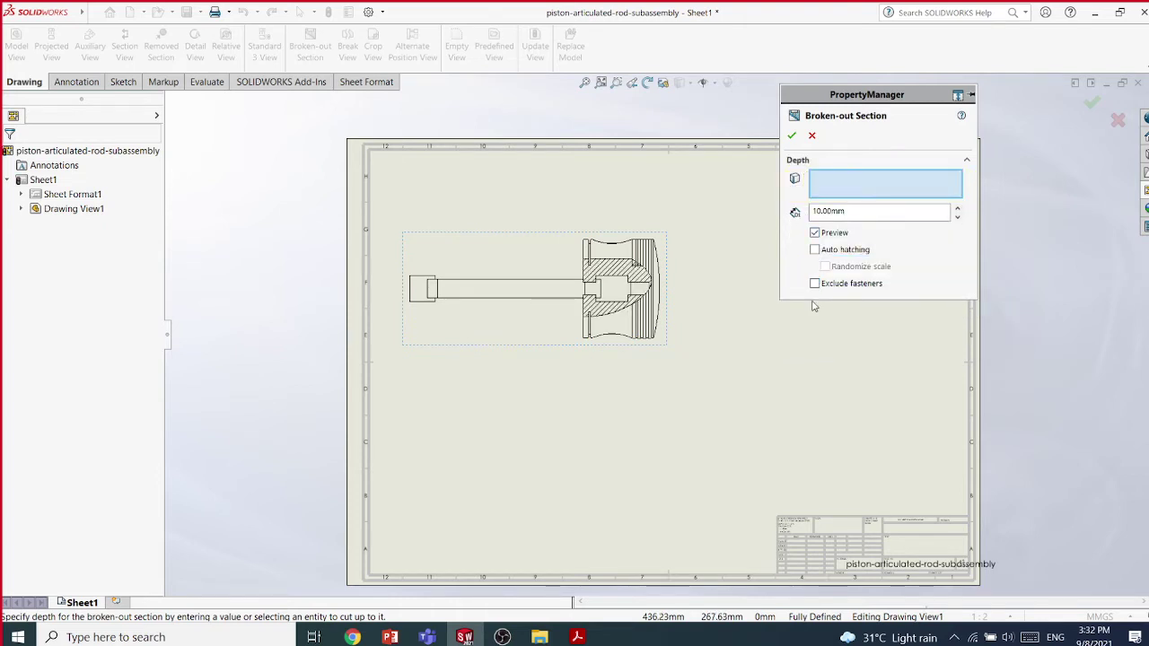
click(957, 207)
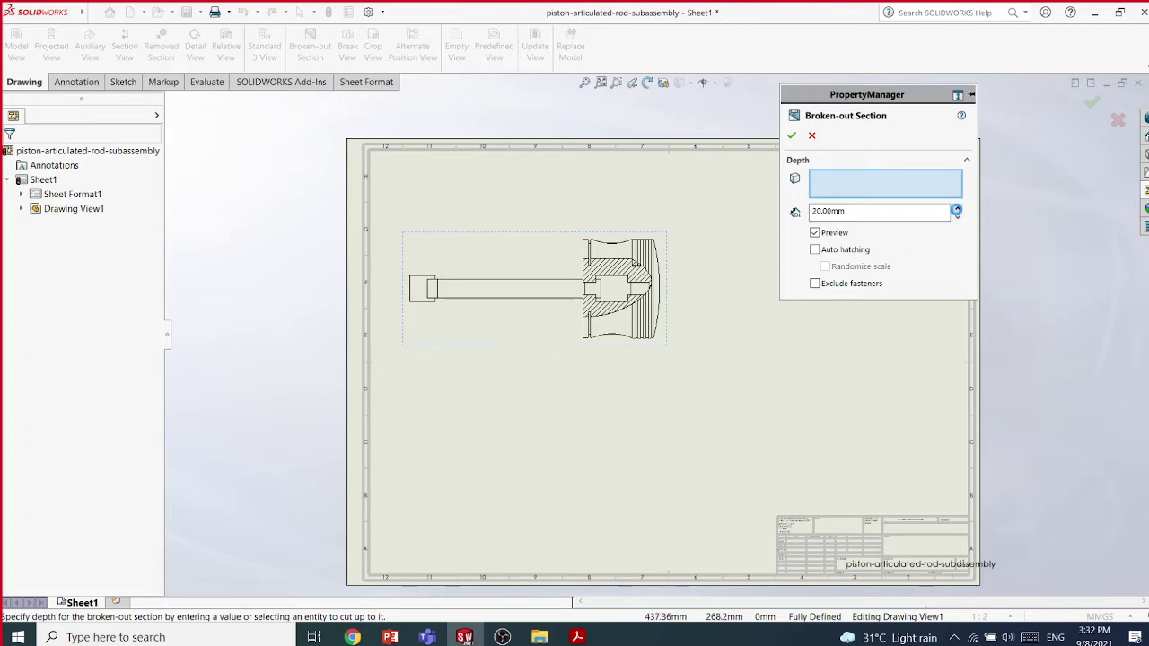
click(957, 208)
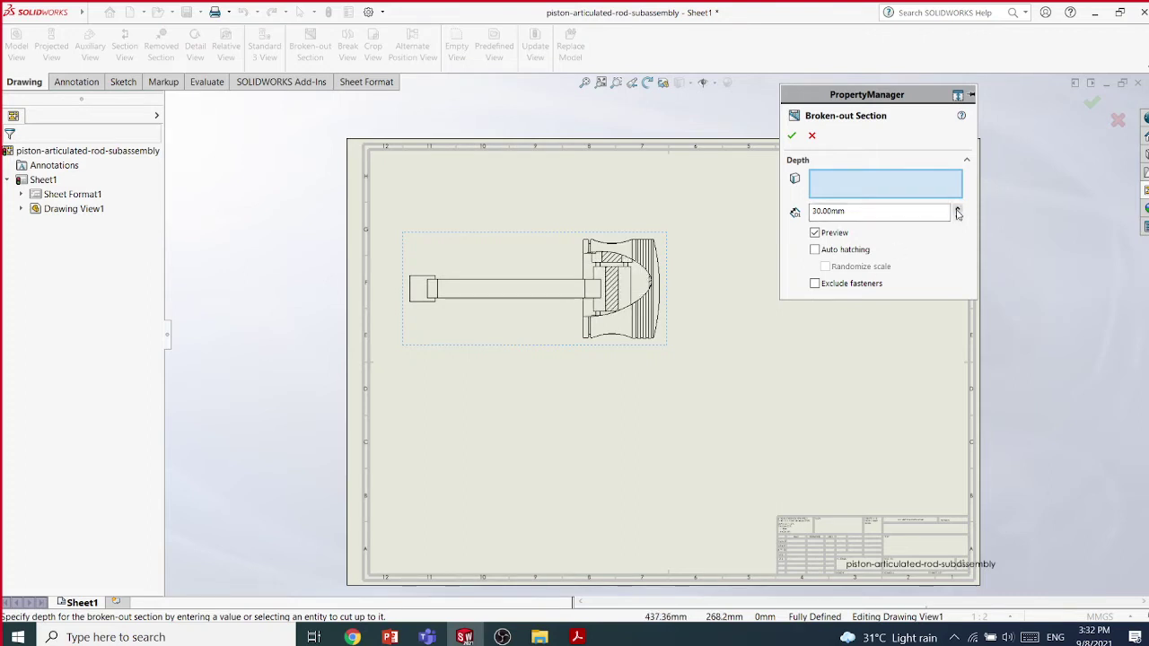
click(957, 207)
click(956, 207)
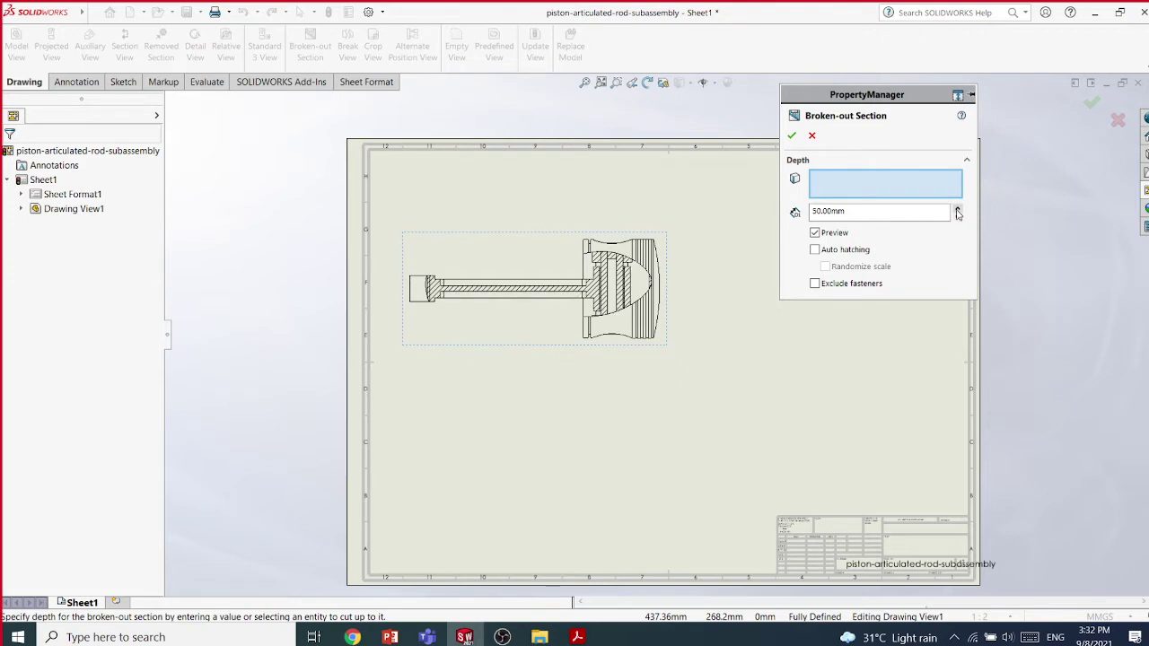
click(956, 209)
click(956, 209)
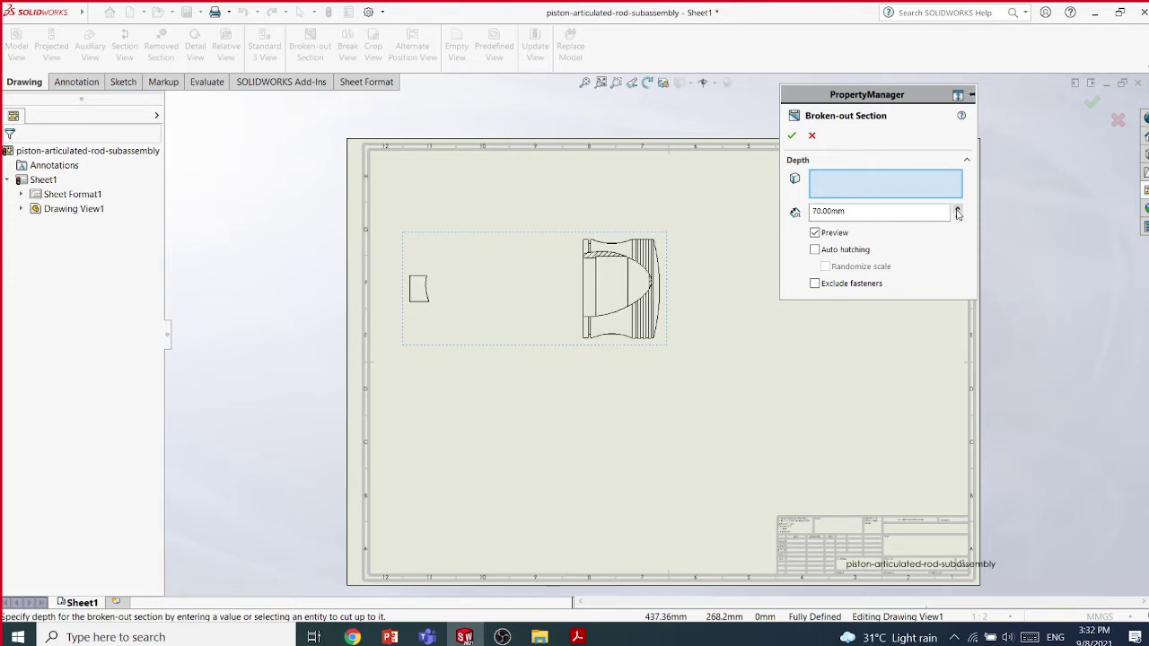
click(957, 209)
click(956, 208)
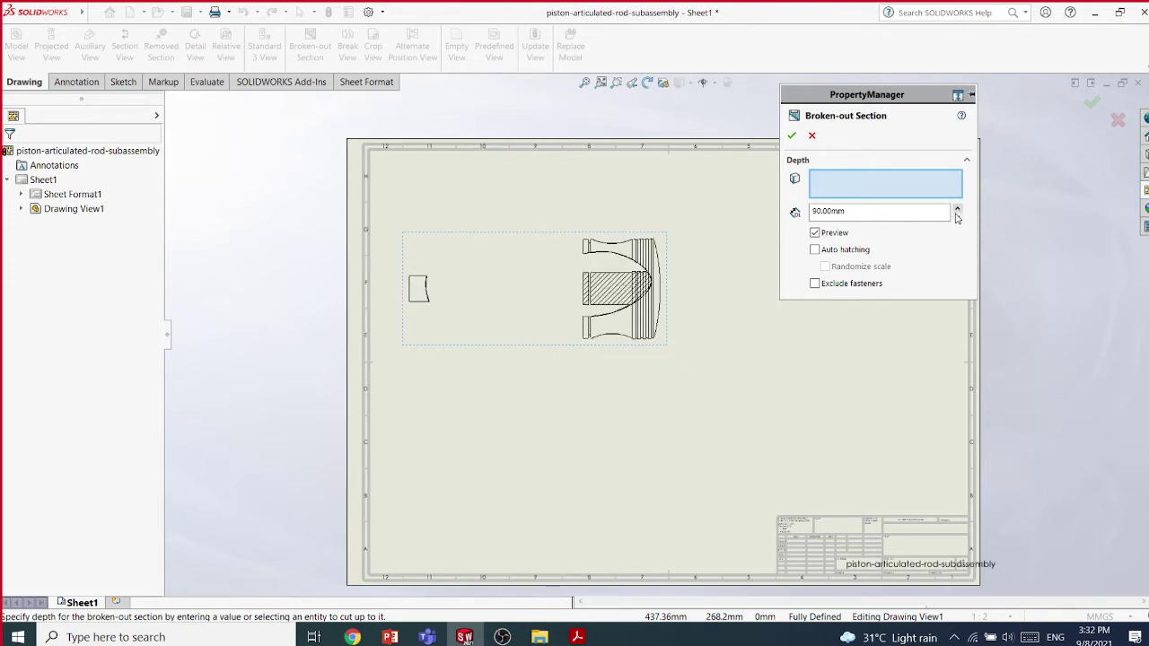
Step the section depth back down through 70, 40 and 30 mm, settling at 20 mm
click(957, 216)
click(957, 216)
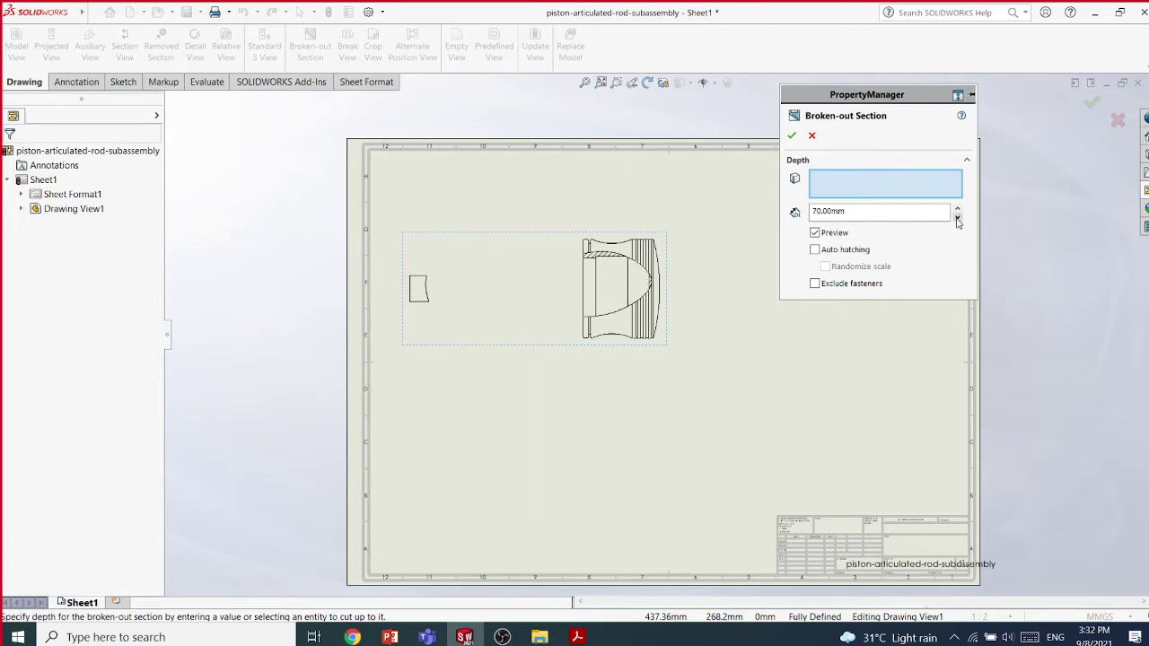
click(956, 216)
click(956, 216)
click(957, 217)
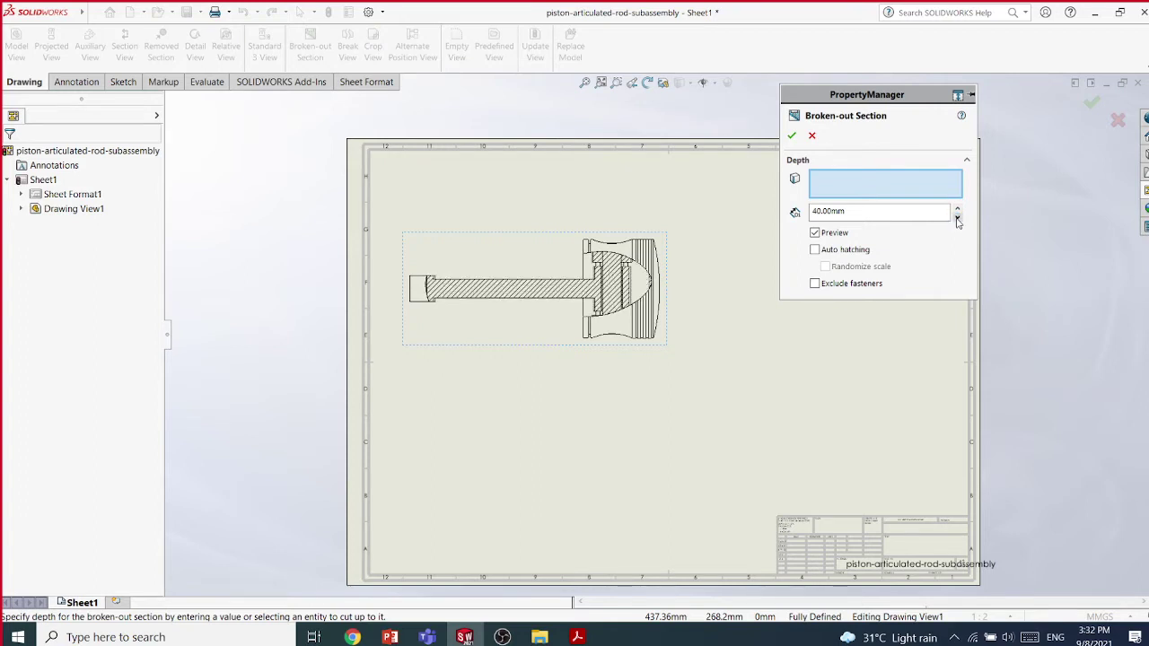
click(956, 218)
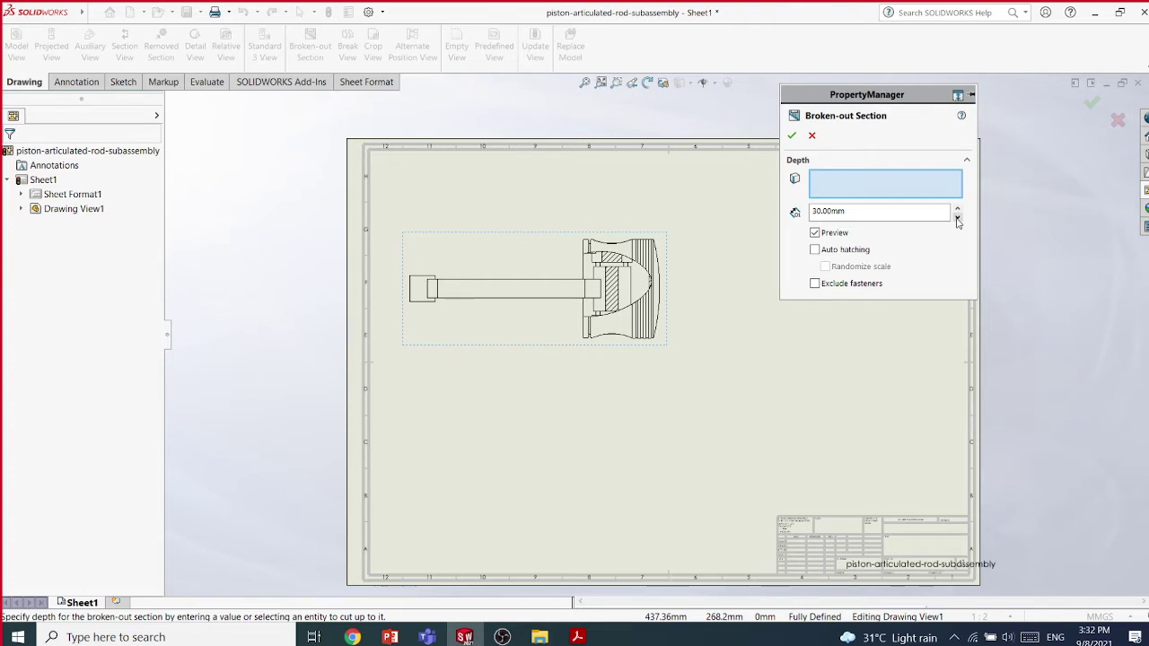
click(957, 208)
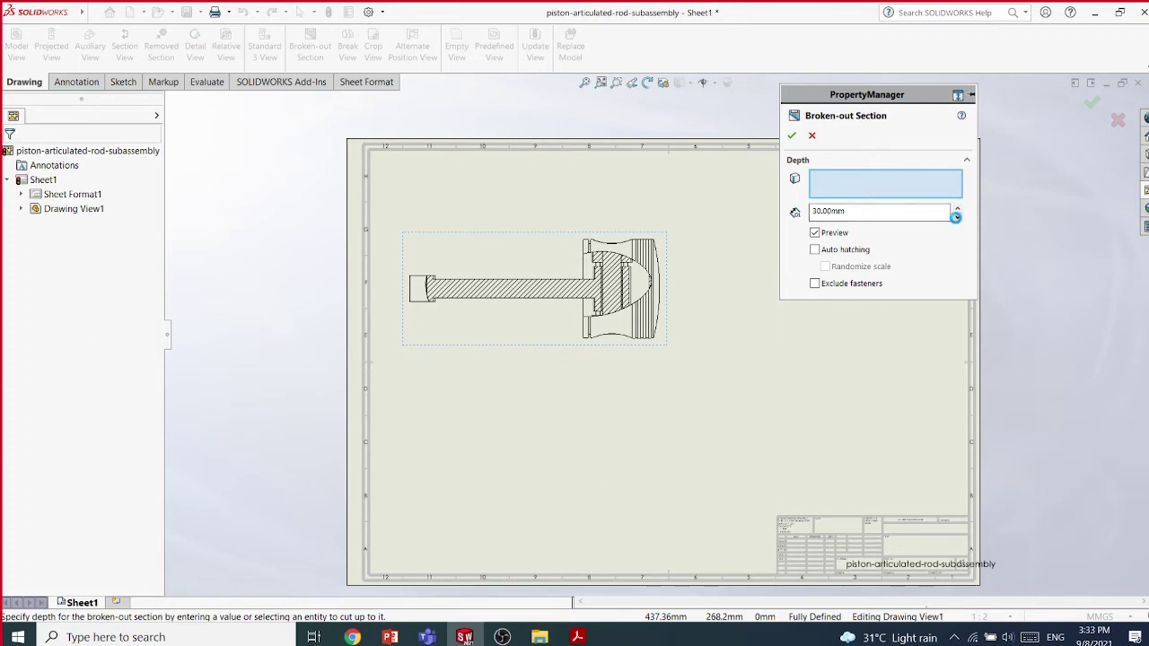
click(957, 217)
click(957, 218)
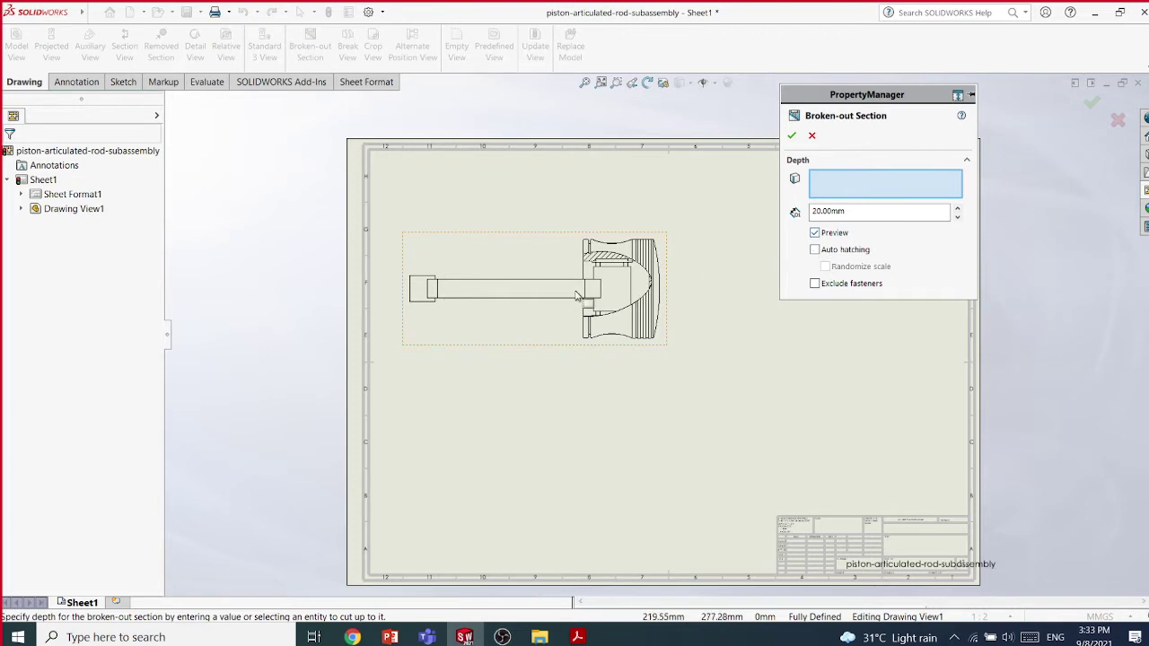
Try the rod's top edge and the shaft's left end edge as depth references, clearing each
click(496, 285)
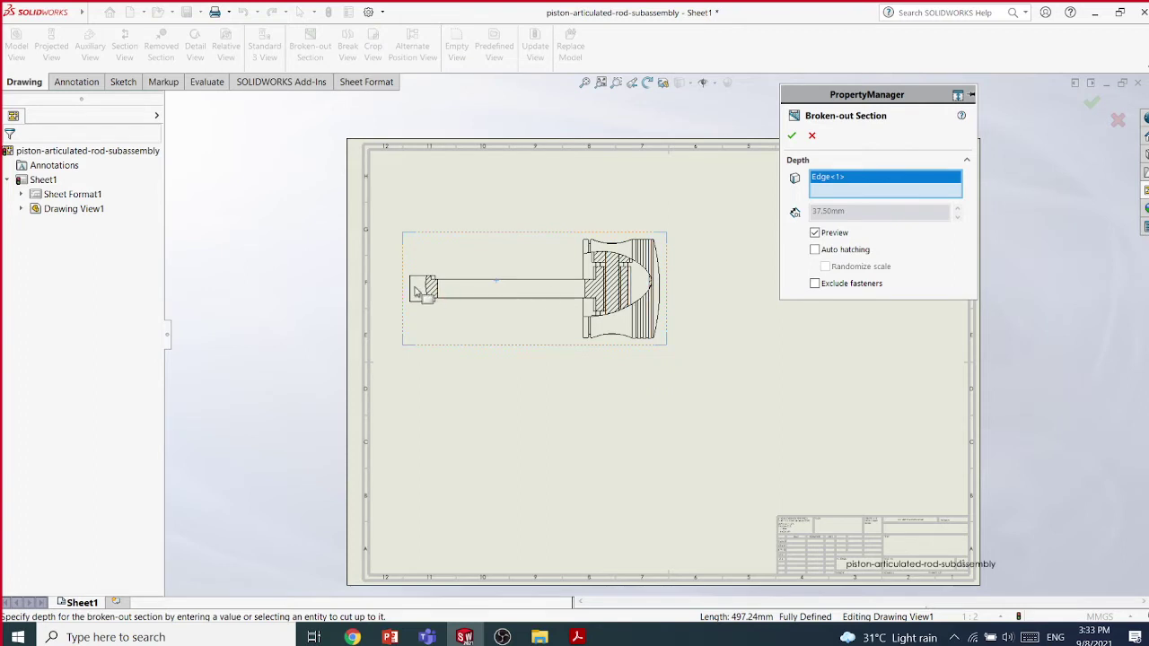
right_click(826, 192)
click(852, 189)
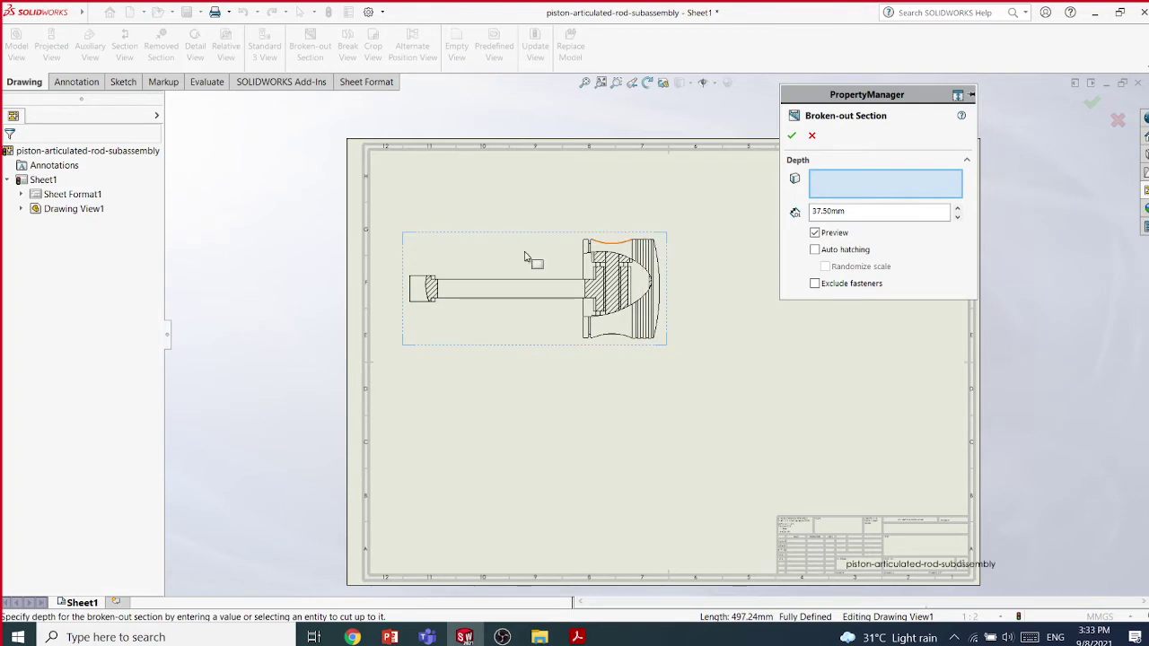
click(422, 281)
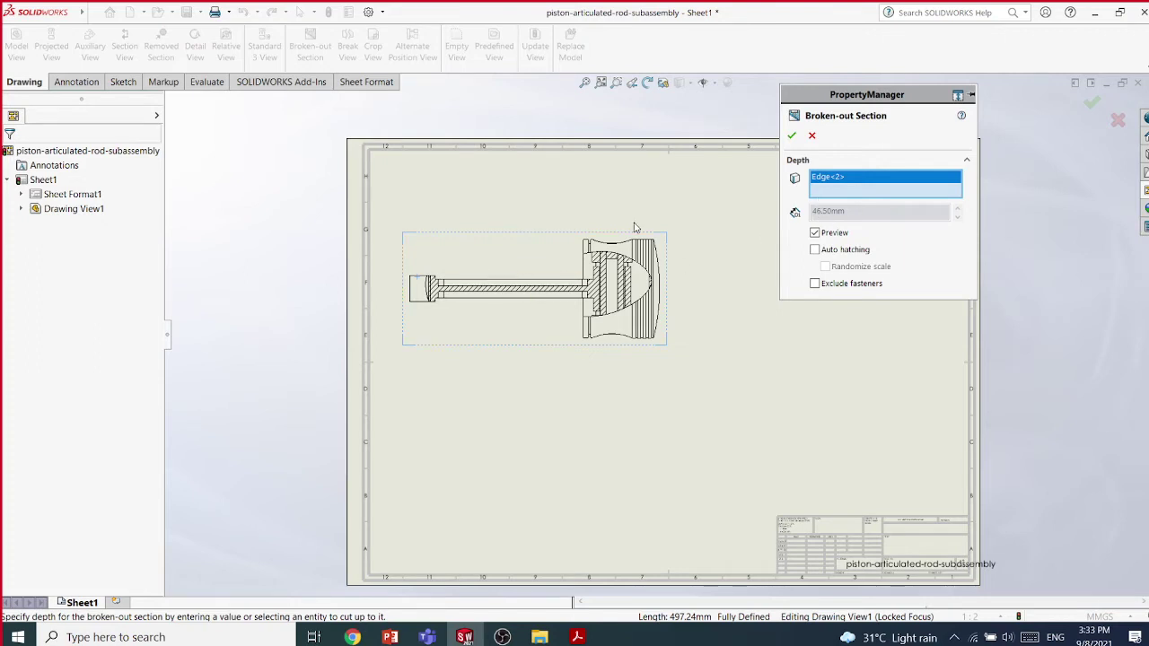
right_click(867, 190)
click(897, 193)
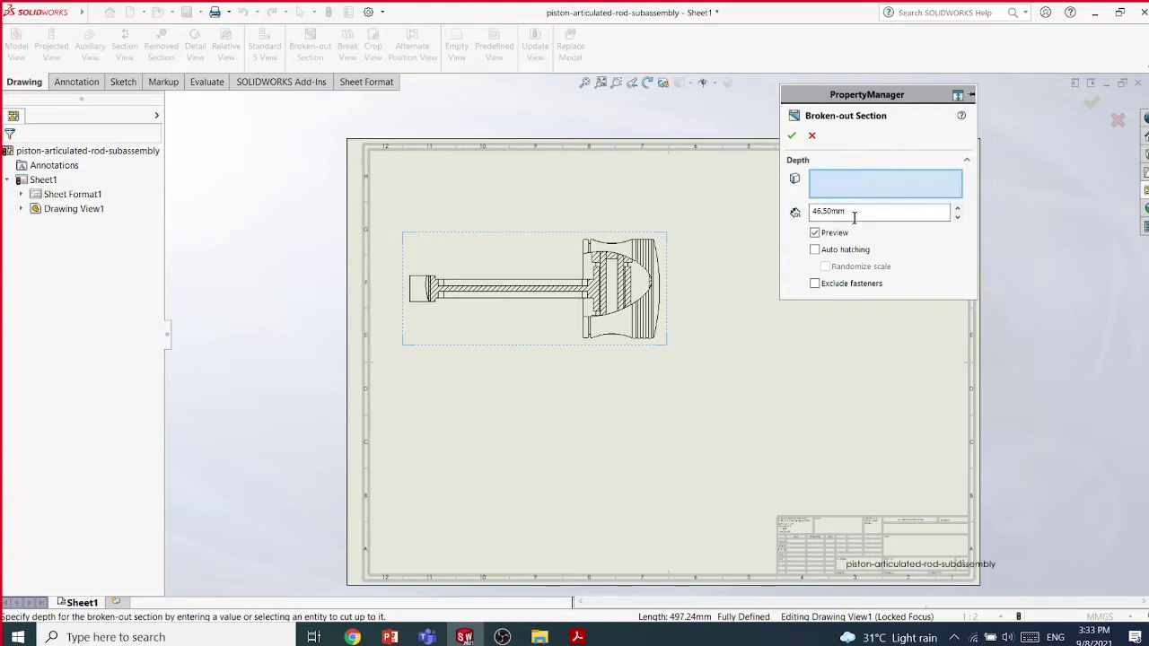
Set the section depth to 6.50 mm with the spin arrows, hatching only the piston head
click(956, 208)
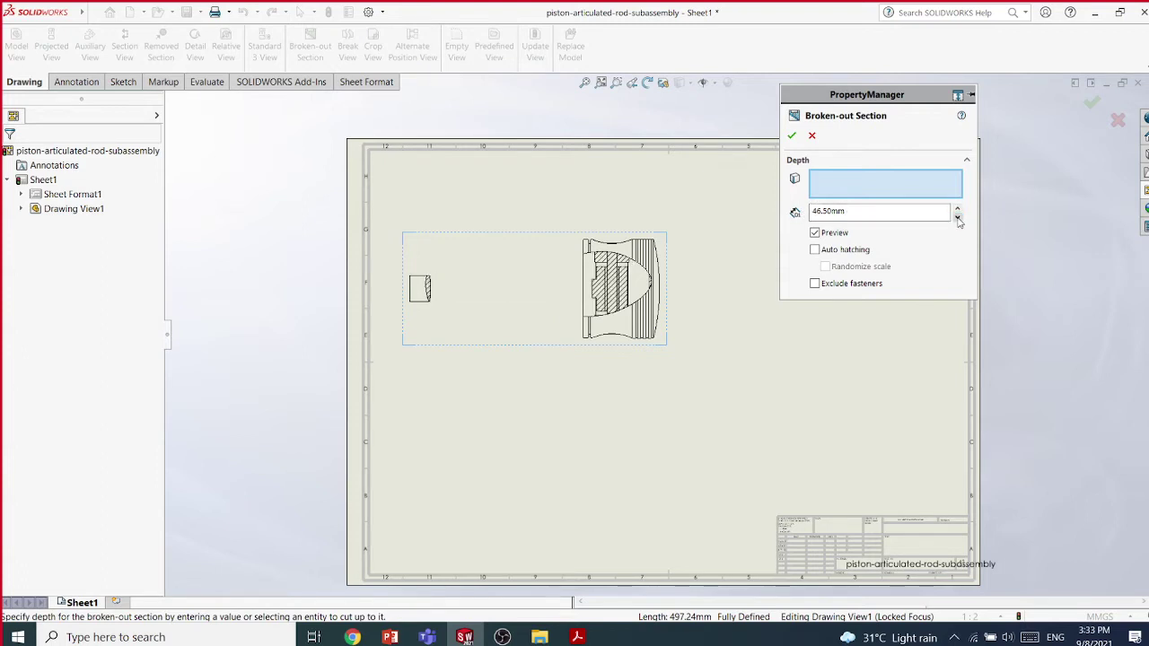
click(957, 218)
click(956, 218)
click(957, 218)
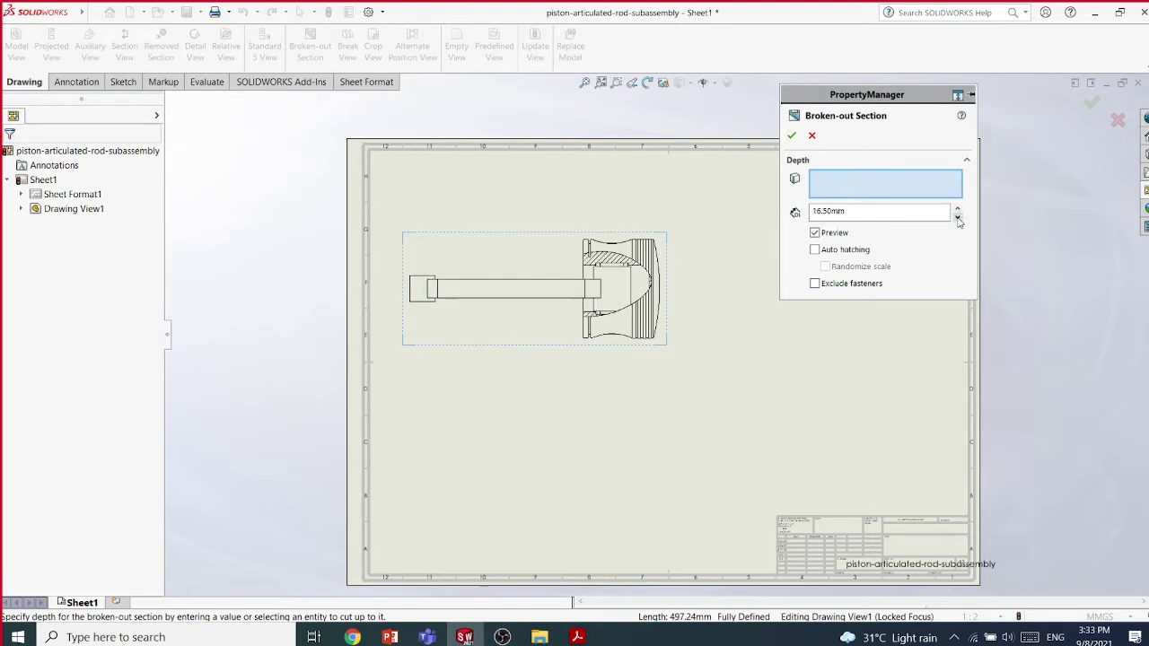
click(956, 218)
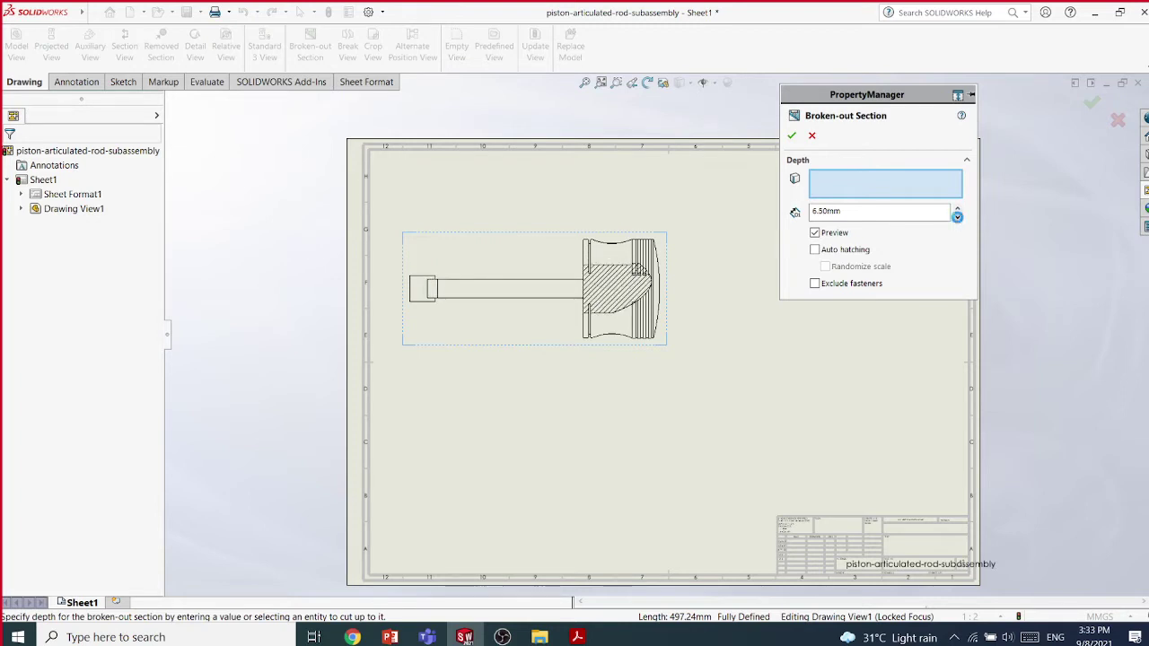
click(861, 212)
Enter depth 02, then take the depth from the connecting rod's edge, giving 37.50 mm
double_click(861, 212)
text(0)
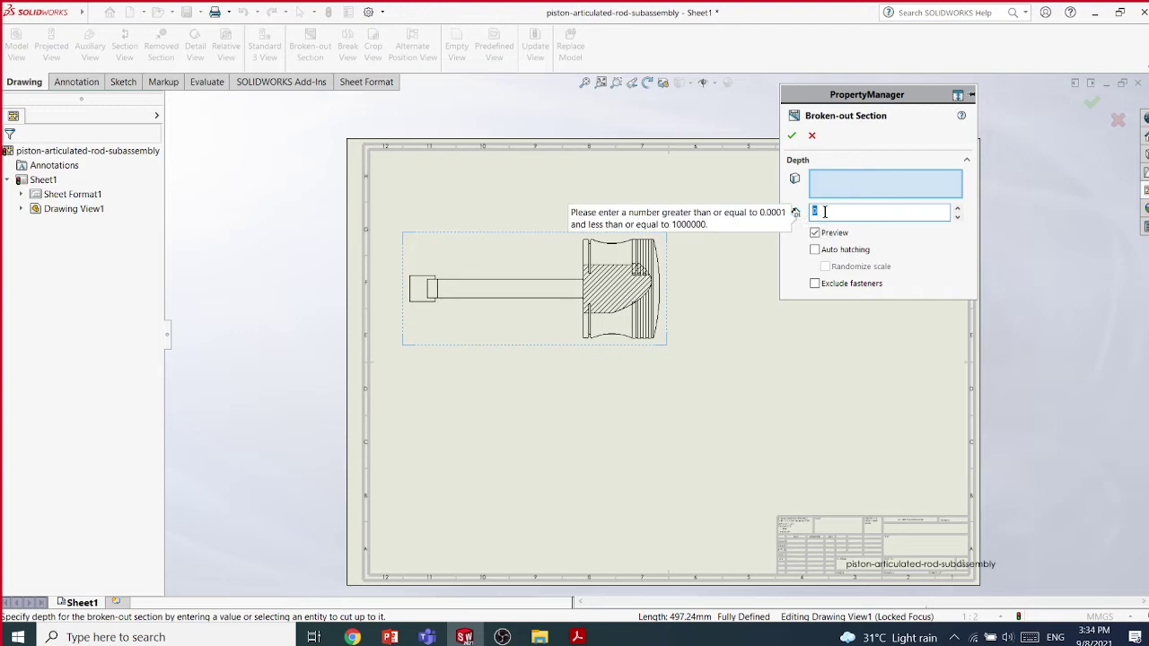
text(2)
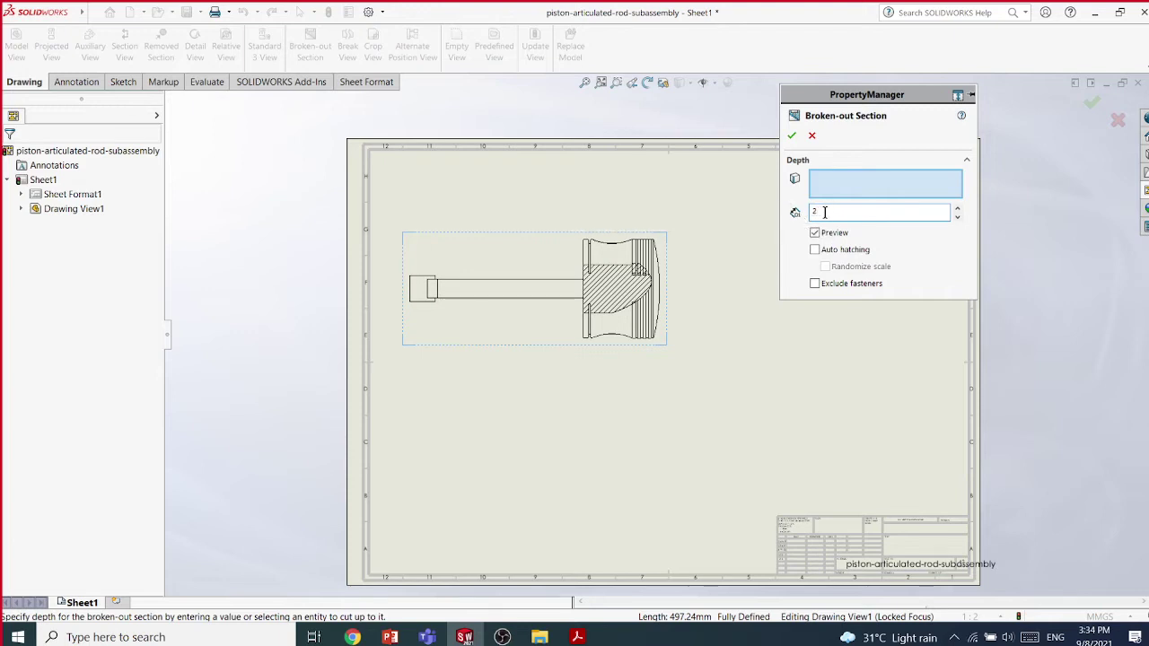
key(Return)
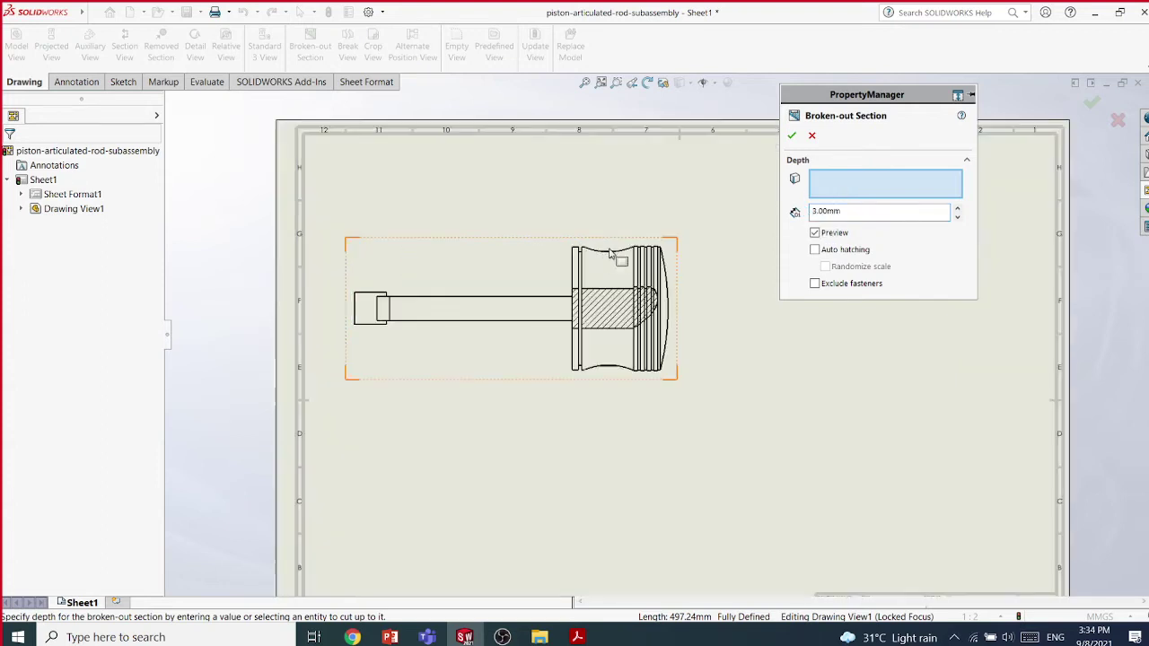
scroll(646, 234, down, 1)
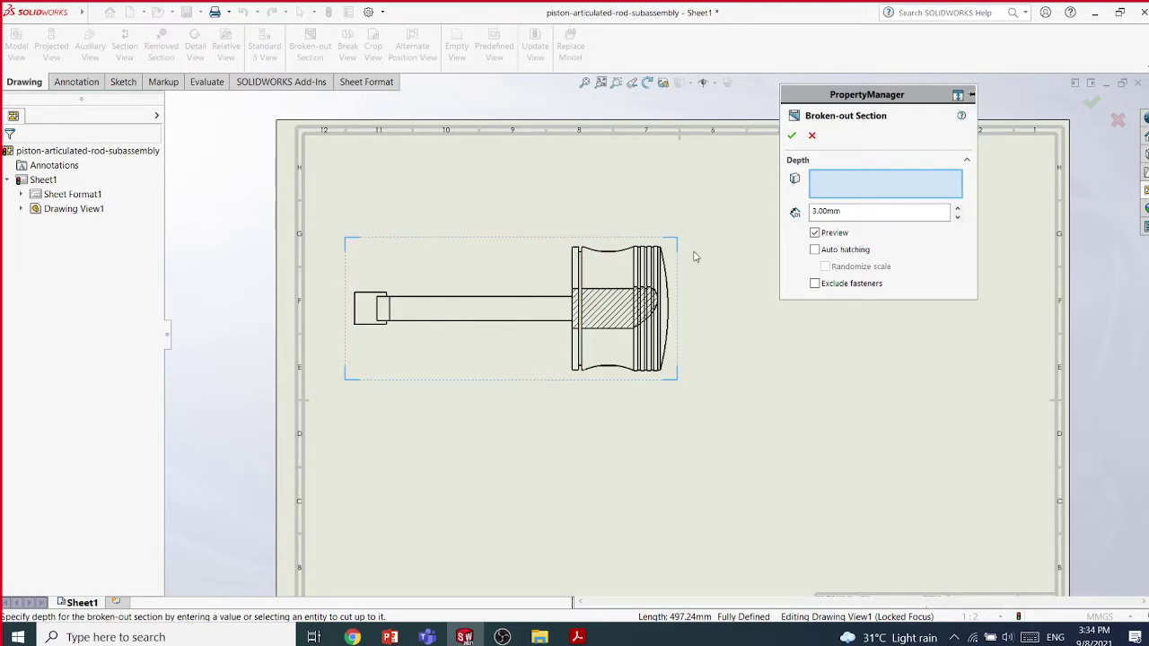
scroll(644, 259, down, 4)
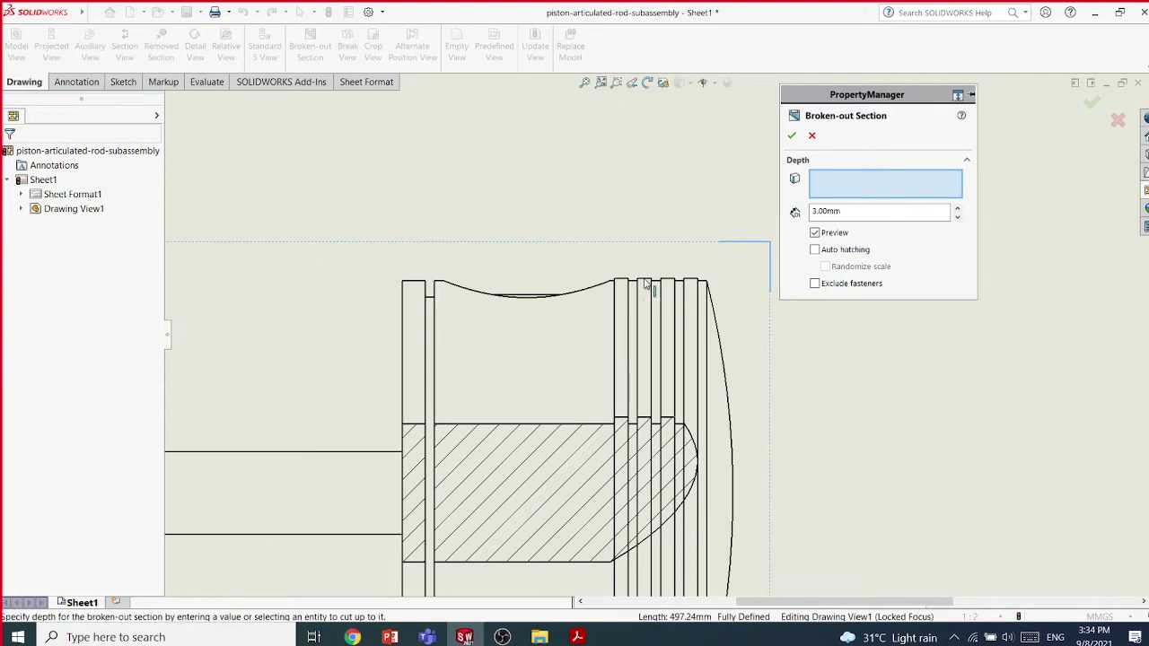
scroll(628, 296, up, 1)
scroll(592, 289, up, 5)
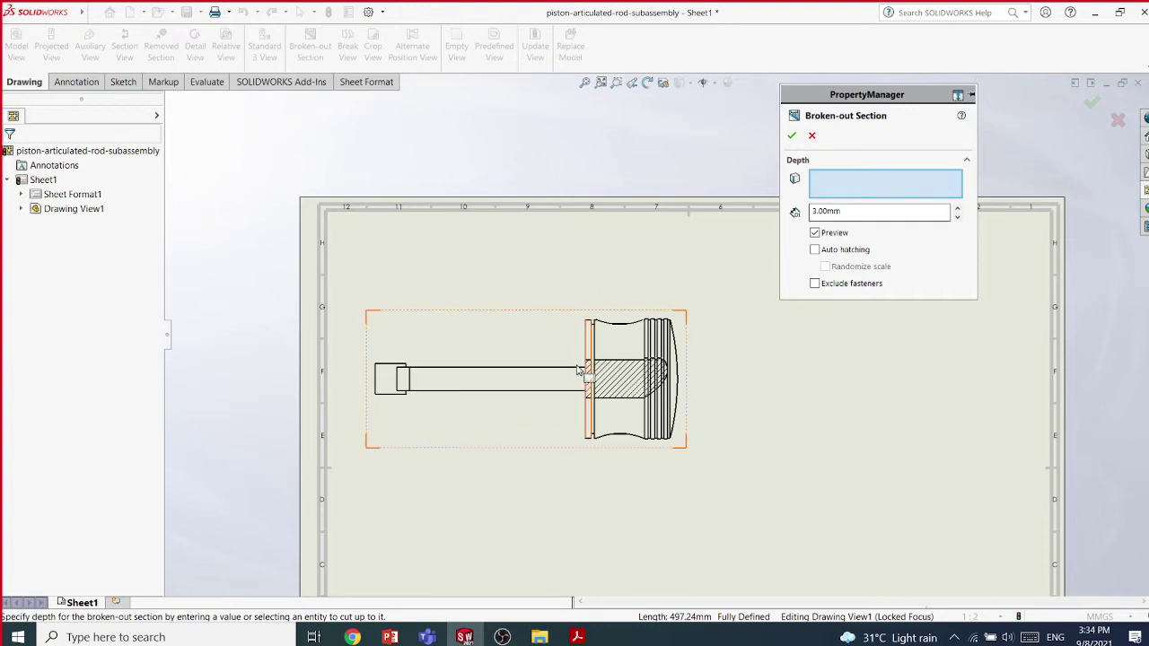
click(513, 368)
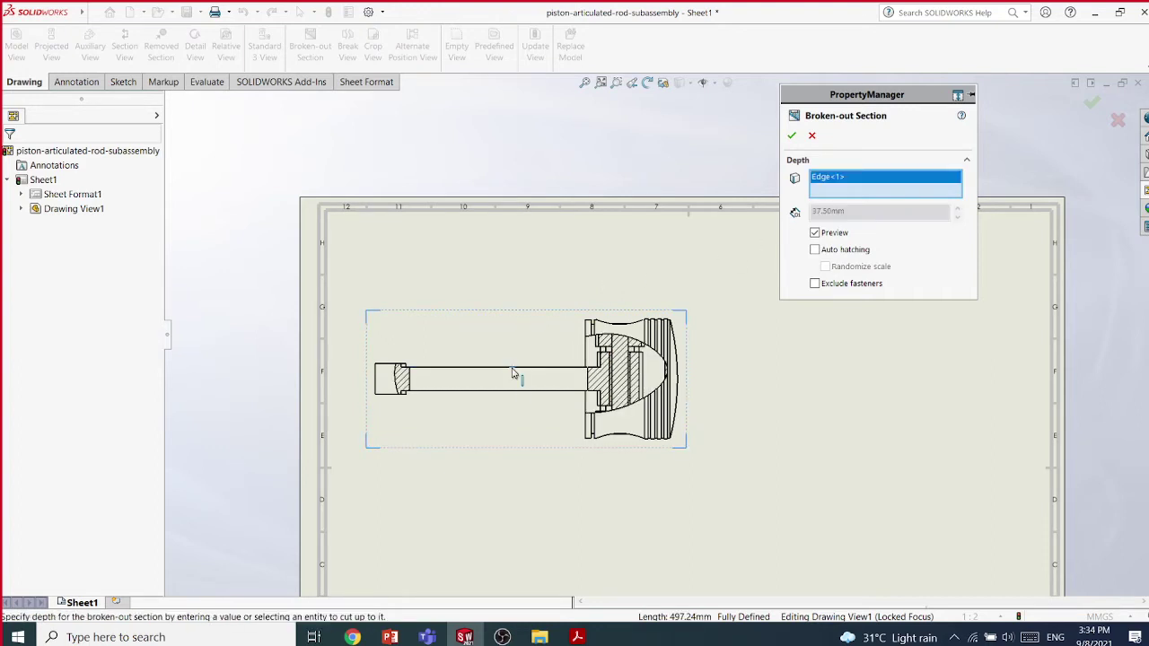
Confirm the broken-out section and recentre the sheet to show the hatched rod and piston
click(791, 137)
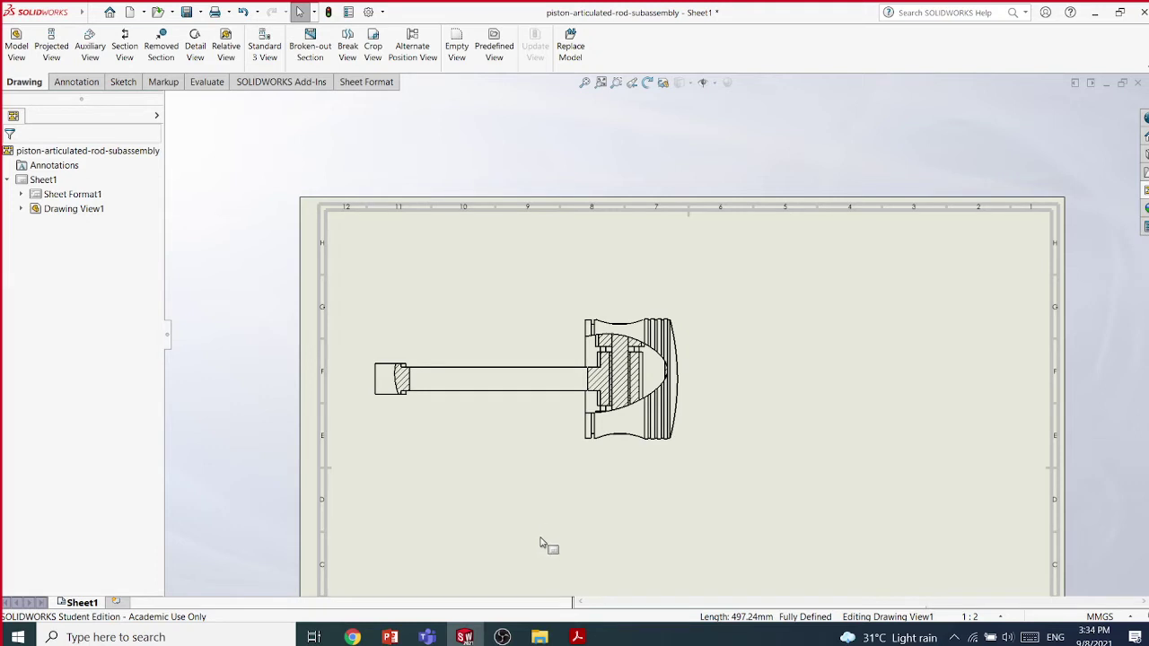
mouse_move(530, 634)
scroll(725, 494, up, 3)
scroll(711, 436, down, 3)
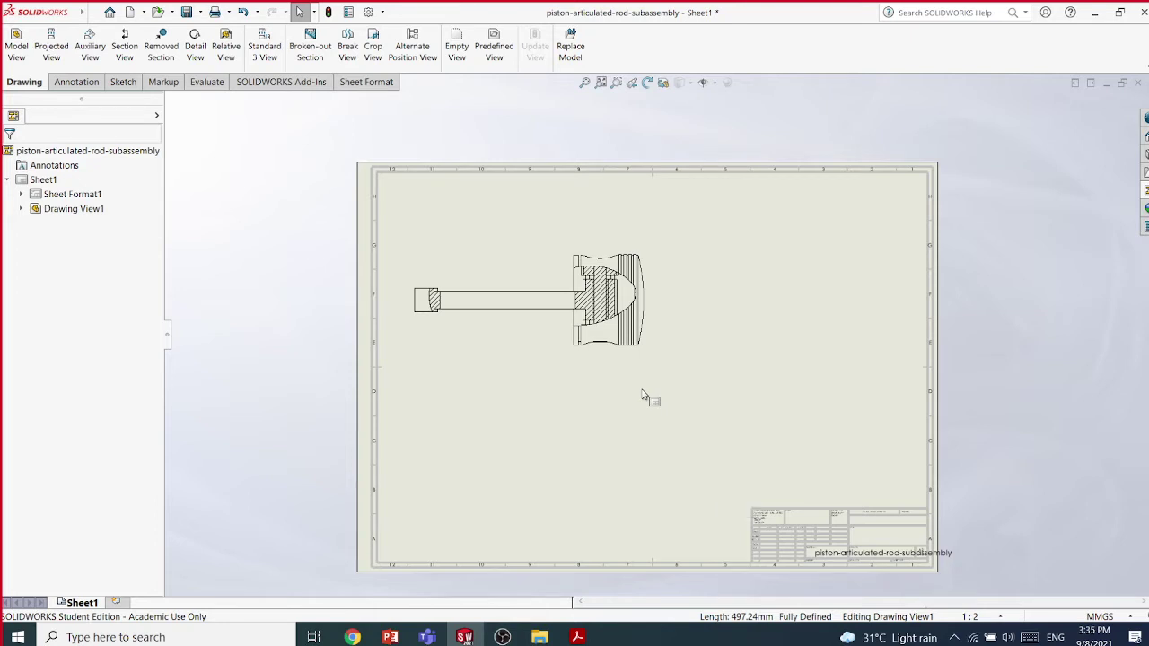
scroll(769, 377, down, 1)
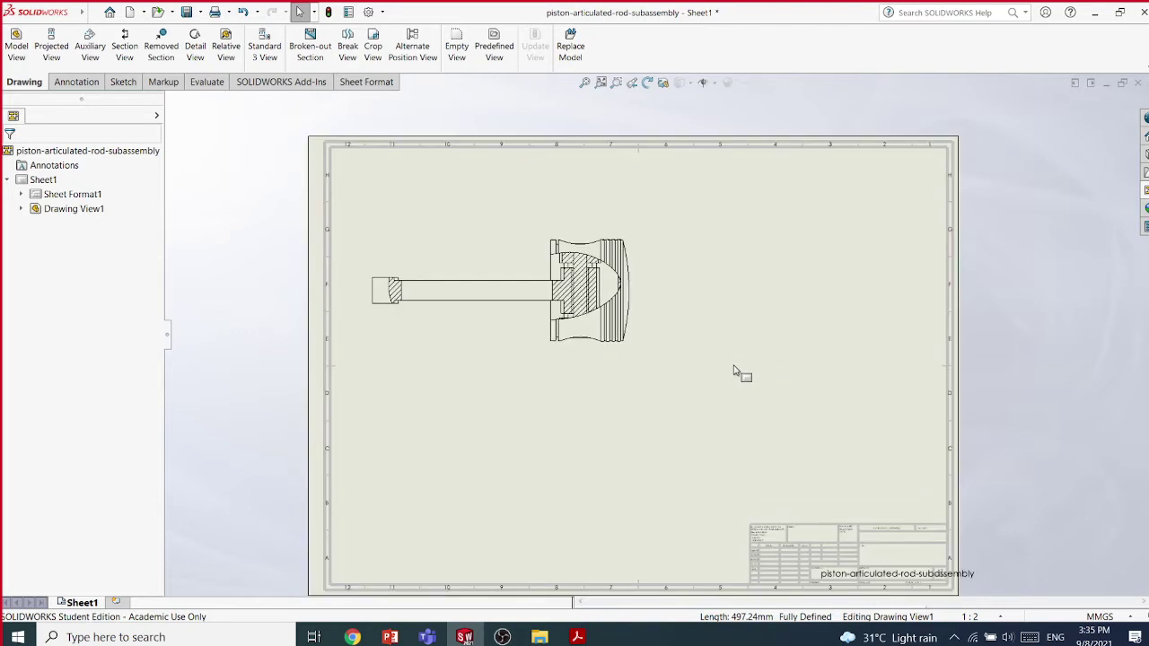
mouse_move(718, 382)
middle_down()
mouse_move(712, 356)
mouse_move(721, 364)
middle_up()
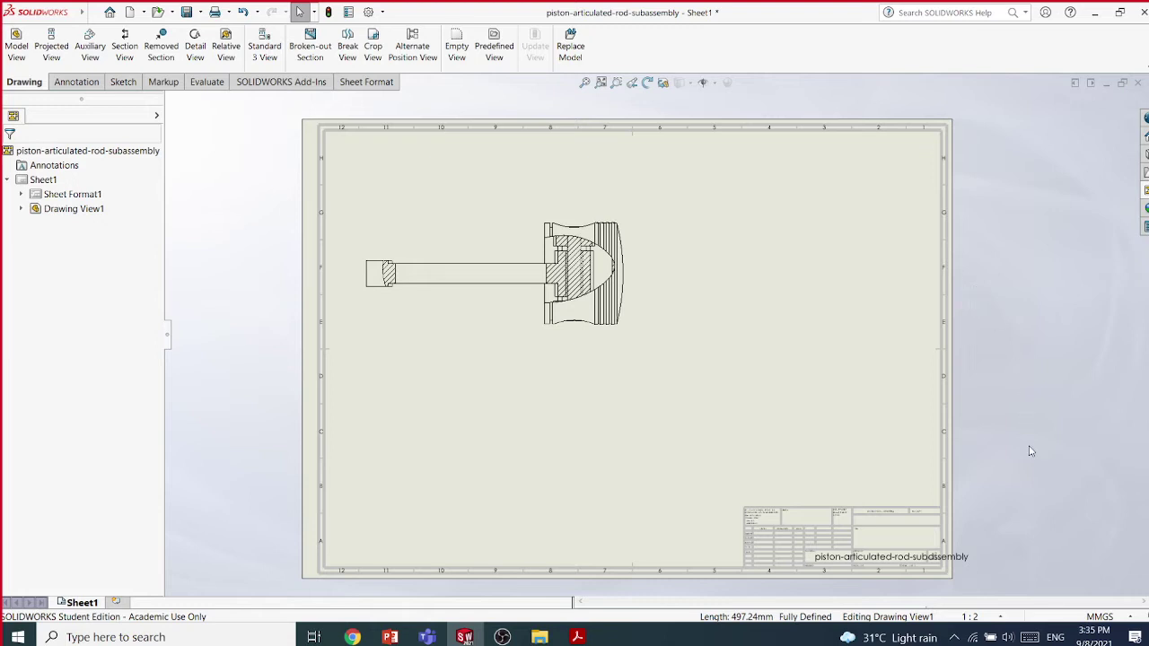
Switch to the Chapter 14 - Working with Drawing Views deck at slide 21, Generating Broken-out Section Views
mouse_move(392, 638)
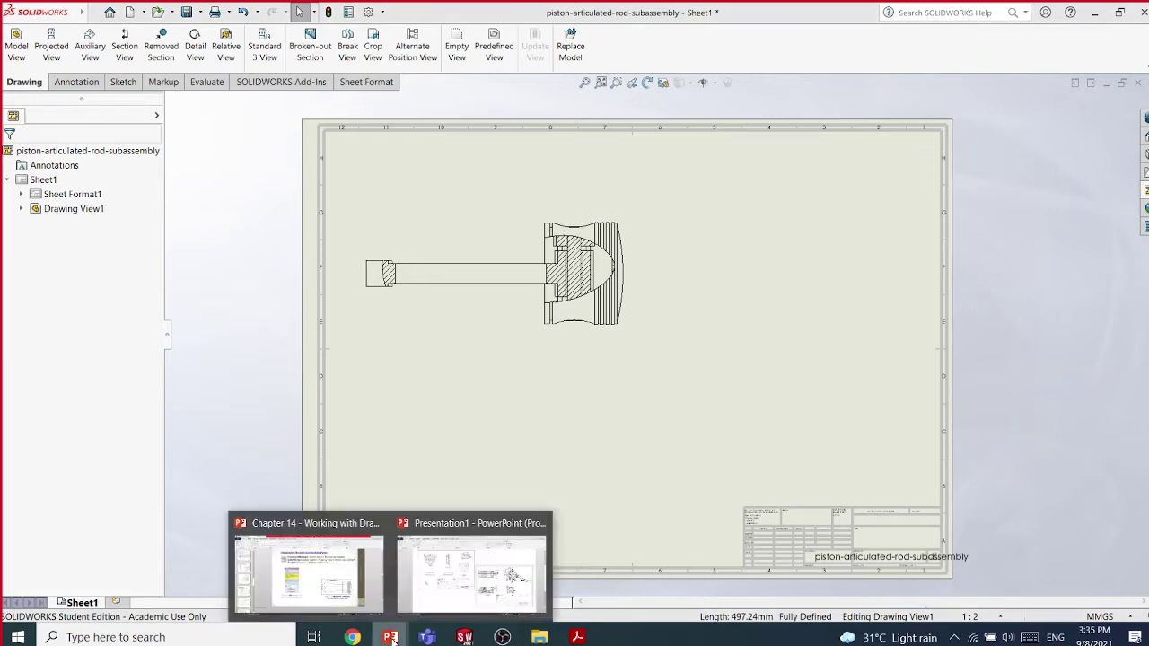
click(309, 565)
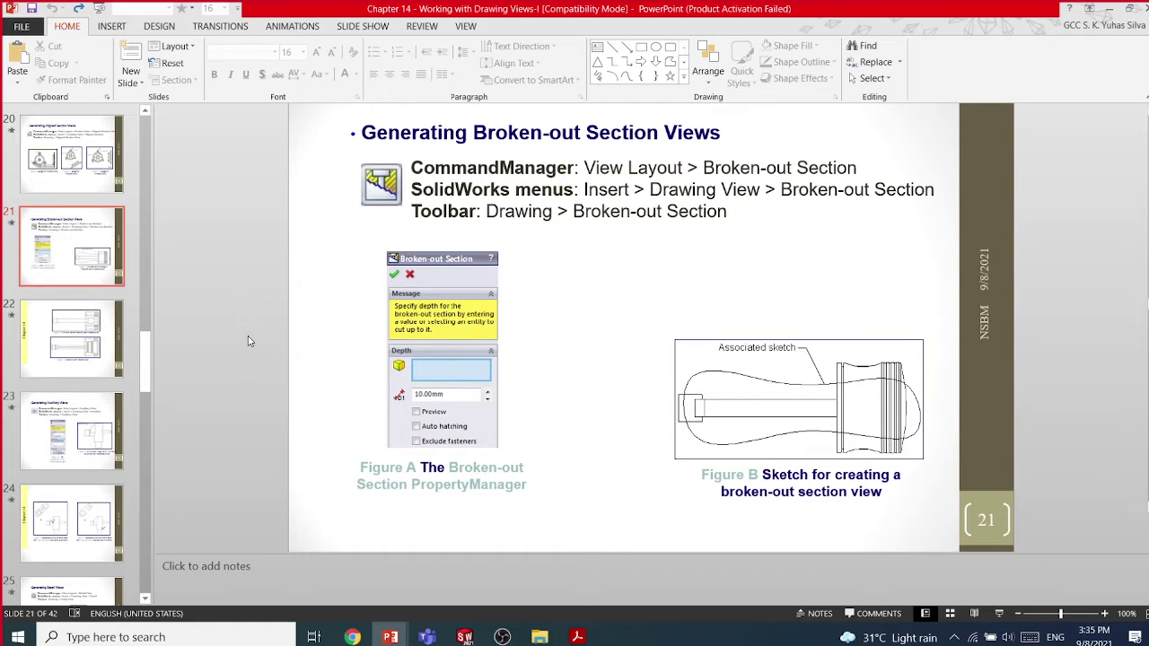
Back in SolidWorks, undo the earlier section cut and start a broken-out section on the piston view
click(465, 633)
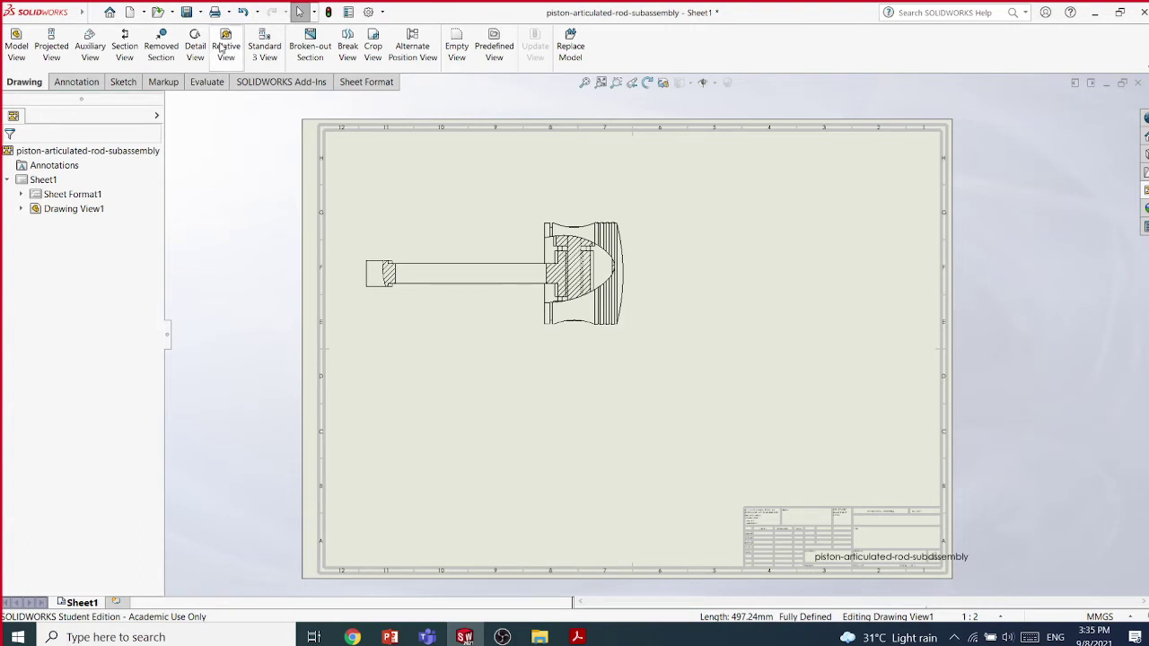
click(244, 11)
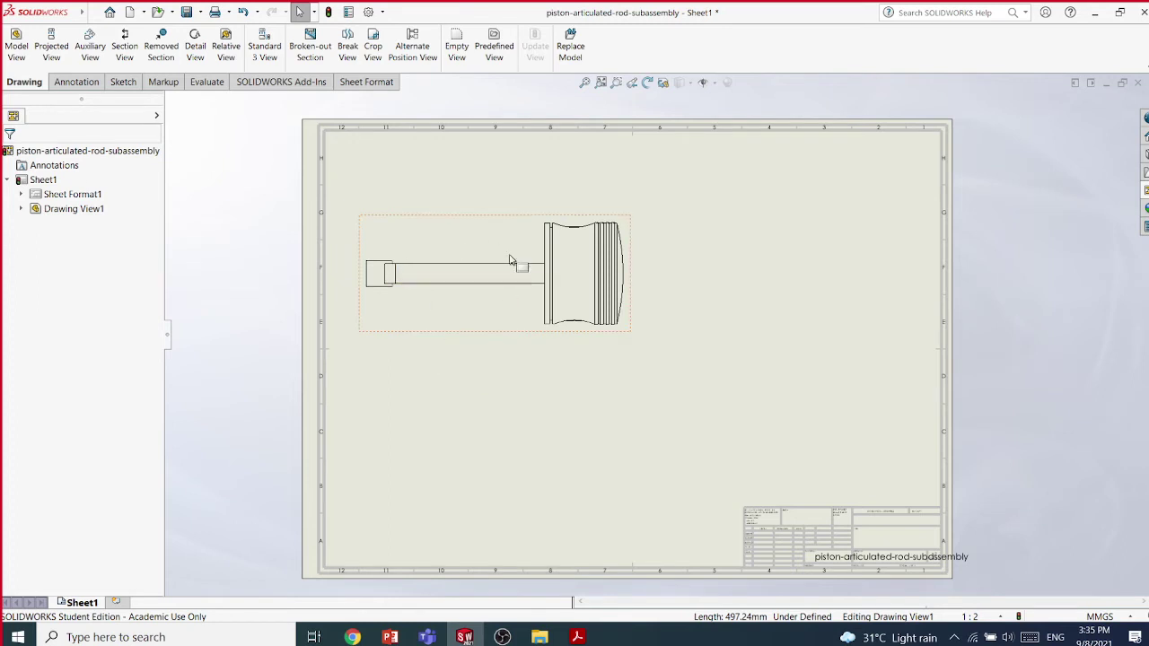
click(309, 49)
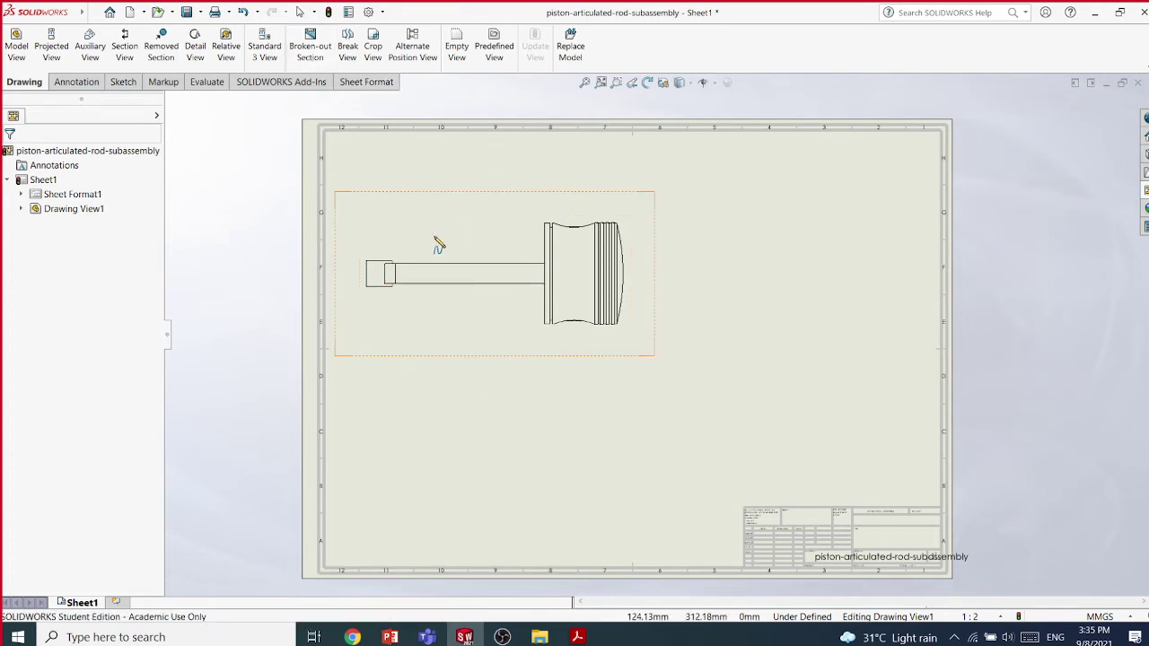
Sketch a full ellipse over the rod's left end, with its long axis along the rod, and confirm it
click(133, 82)
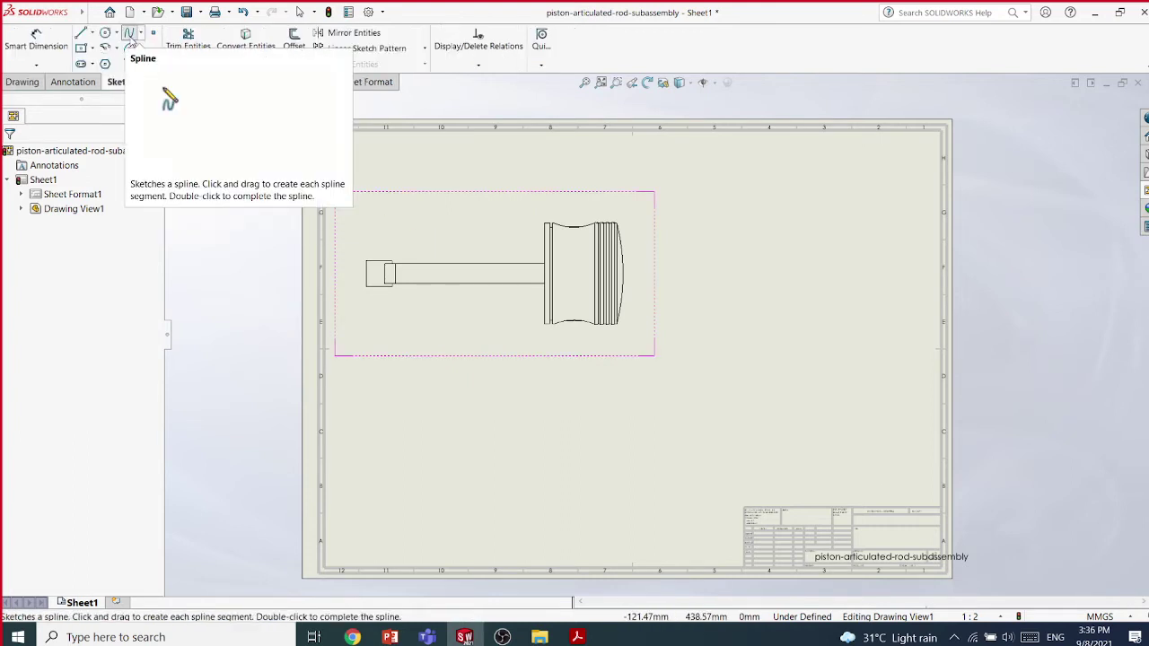
click(165, 90)
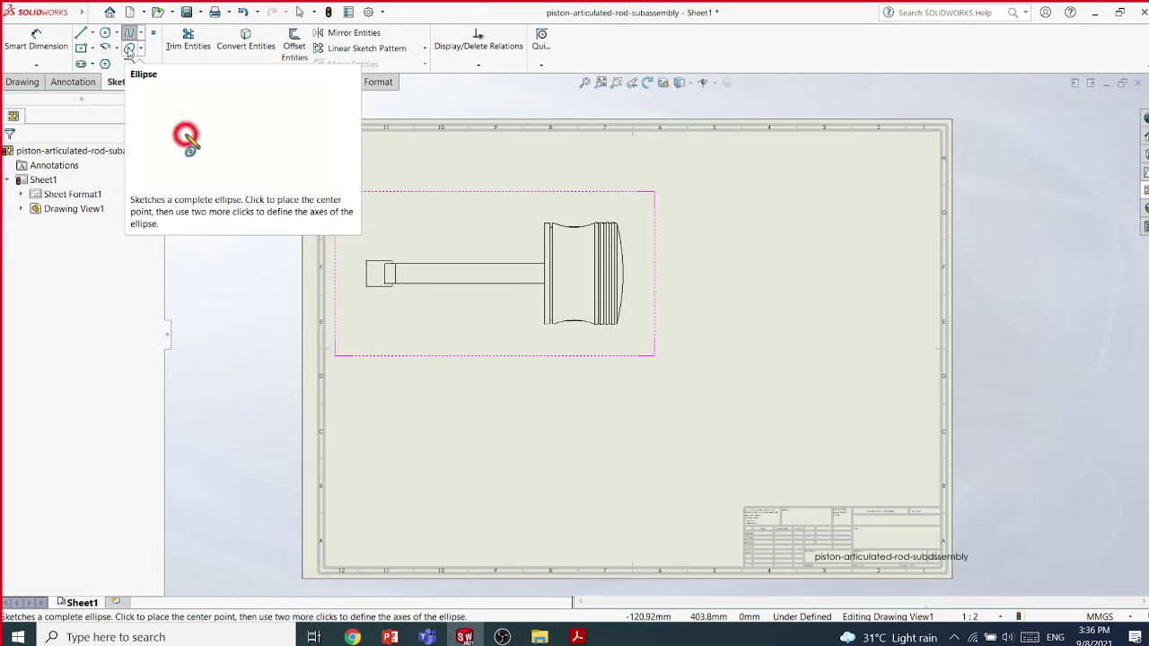
click(142, 50)
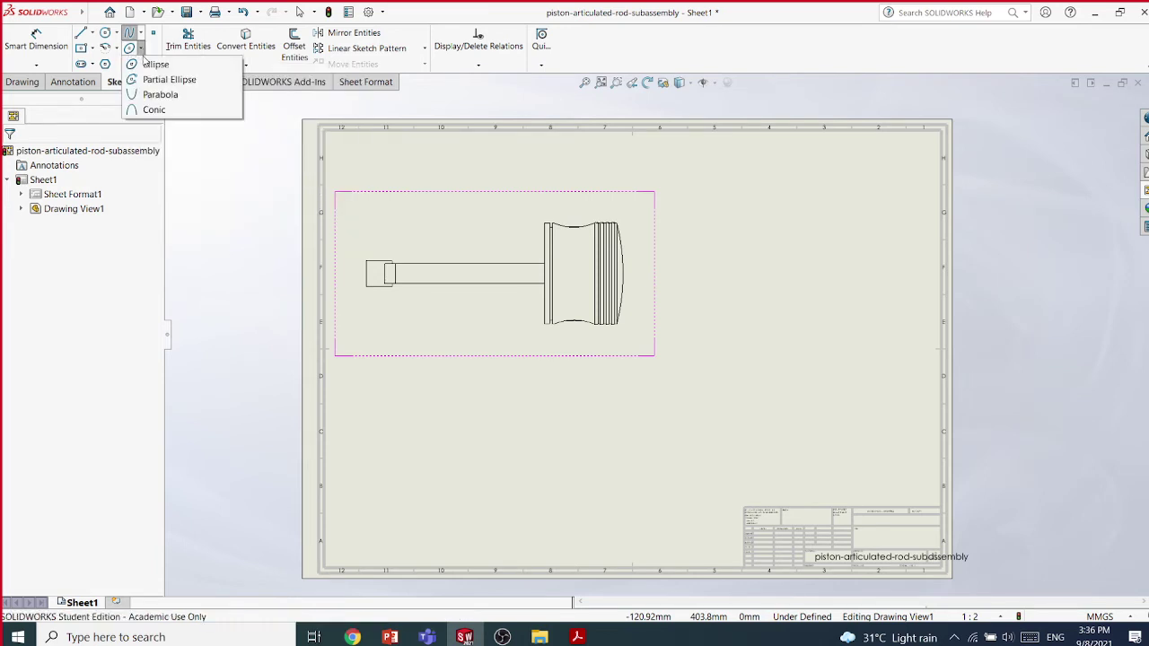
click(162, 61)
click(433, 275)
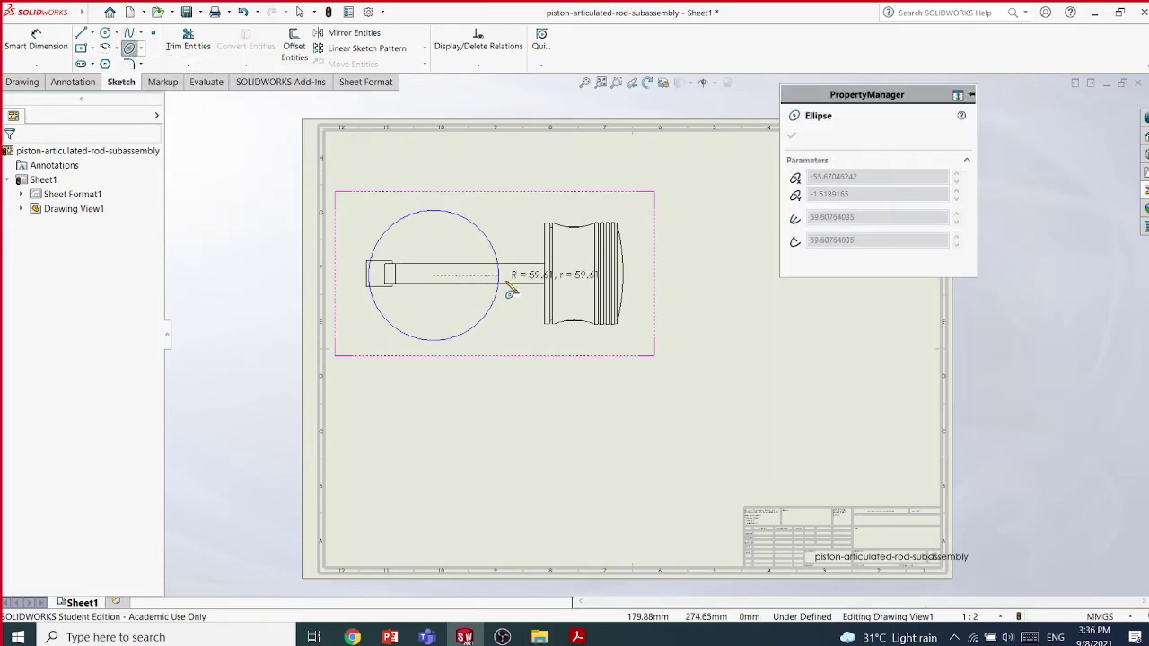
click(491, 275)
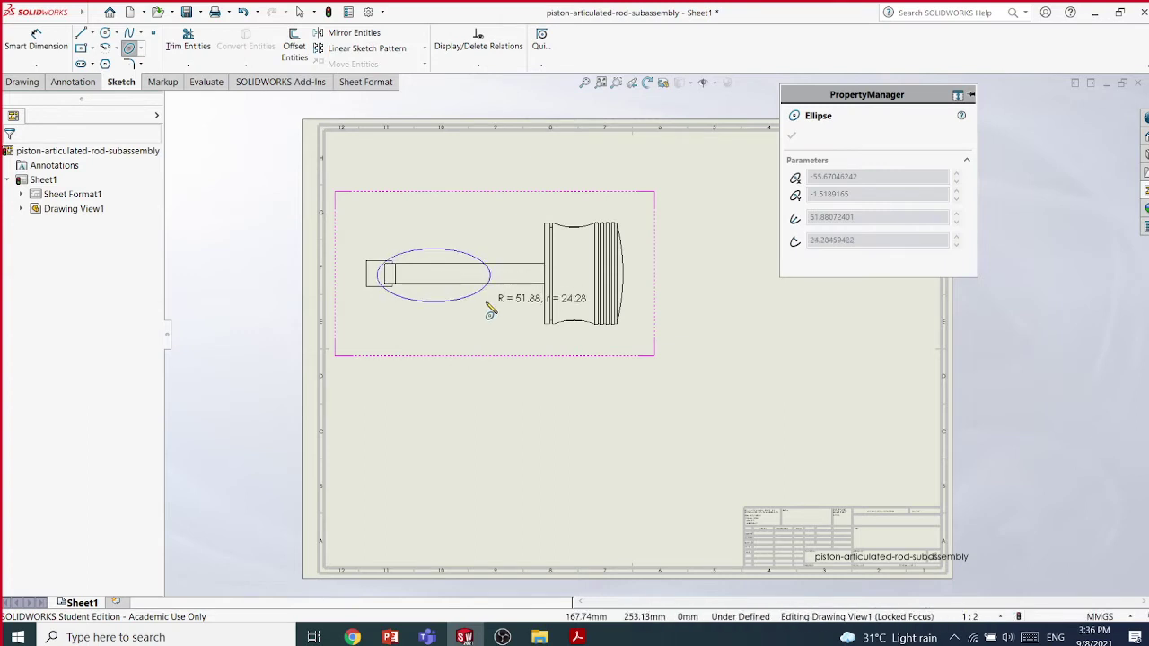
click(496, 303)
click(791, 137)
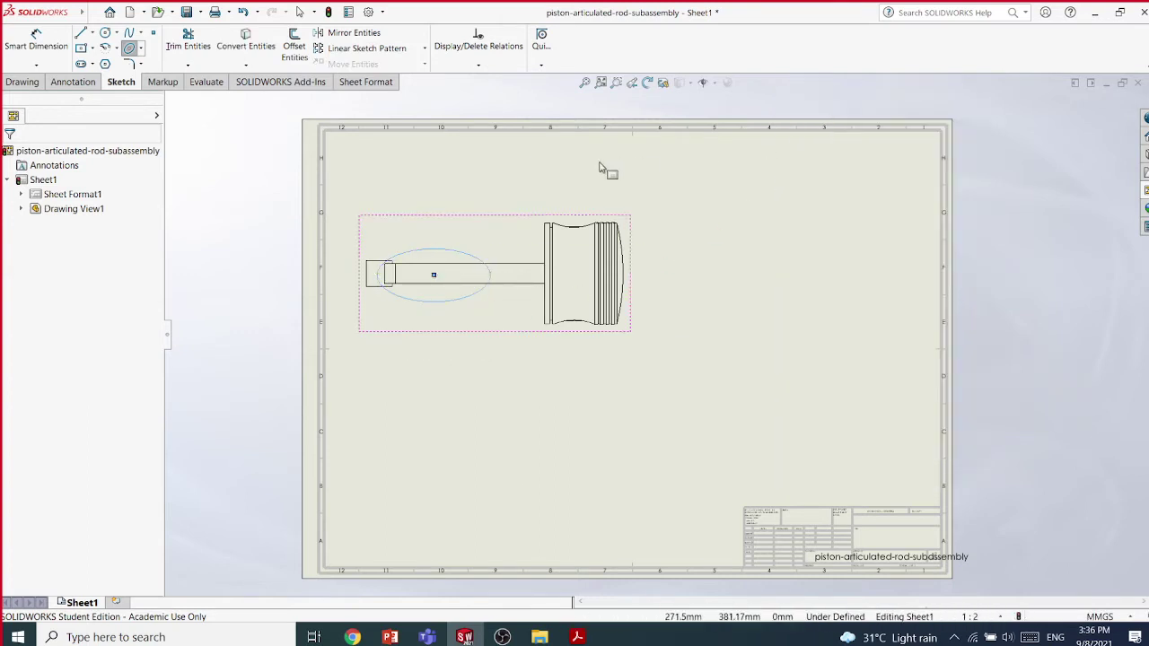
click(20, 83)
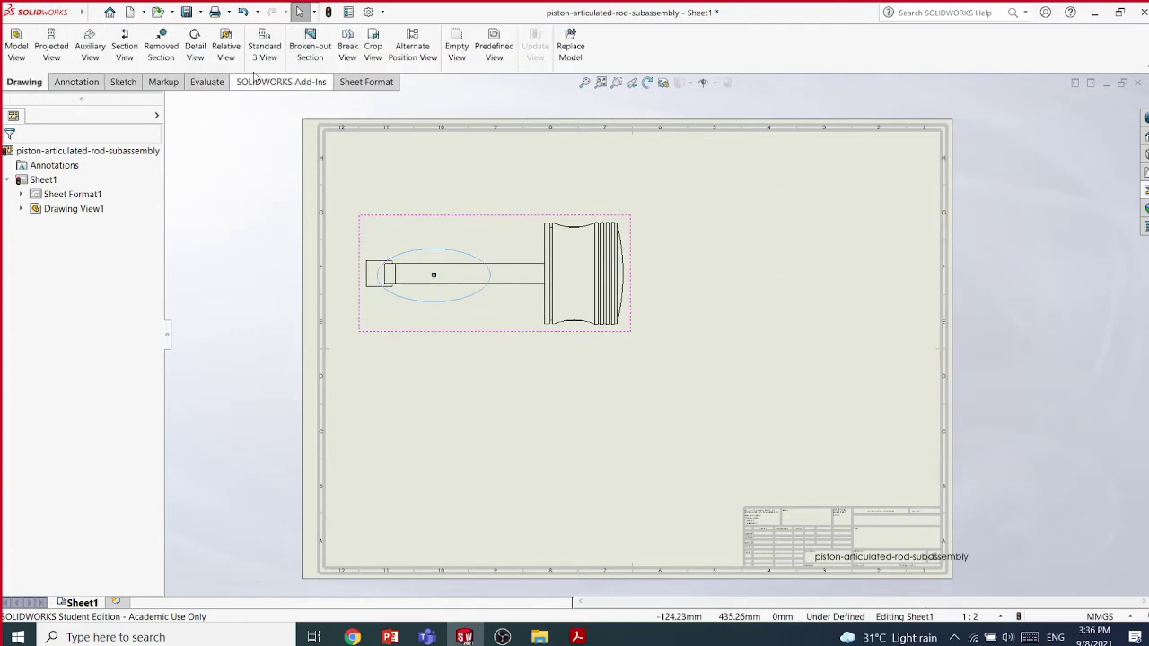
Try a broken-out section from the ellipse with preview, depth 20 then 30 mm from the rod edge, then cancel it
click(311, 52)
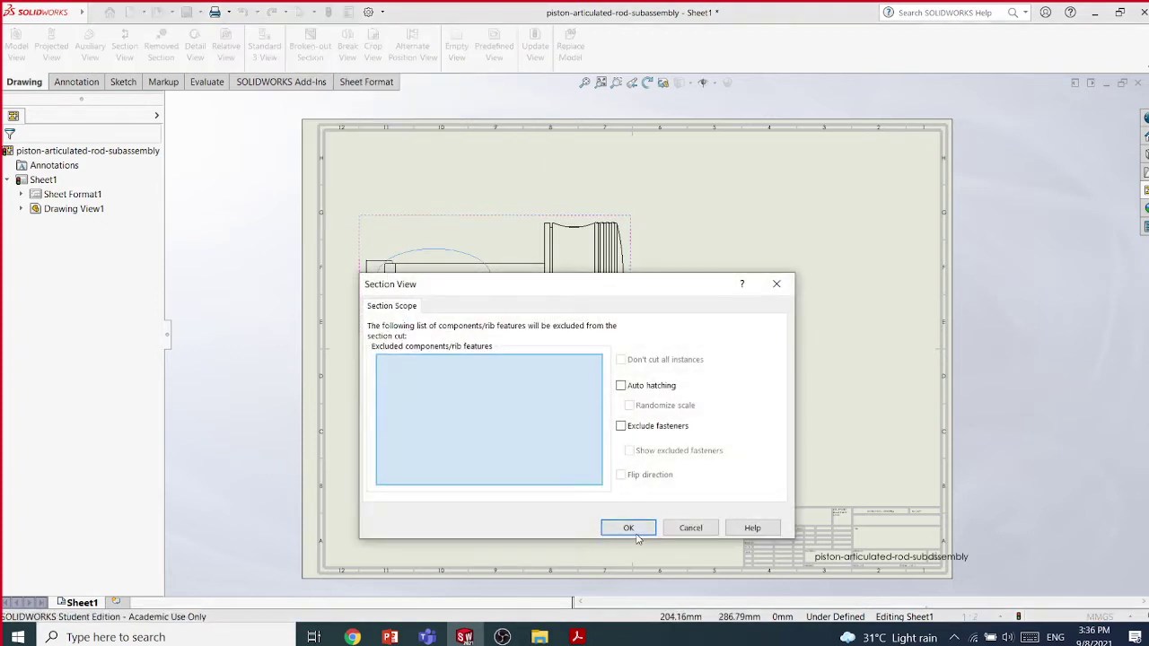
click(628, 527)
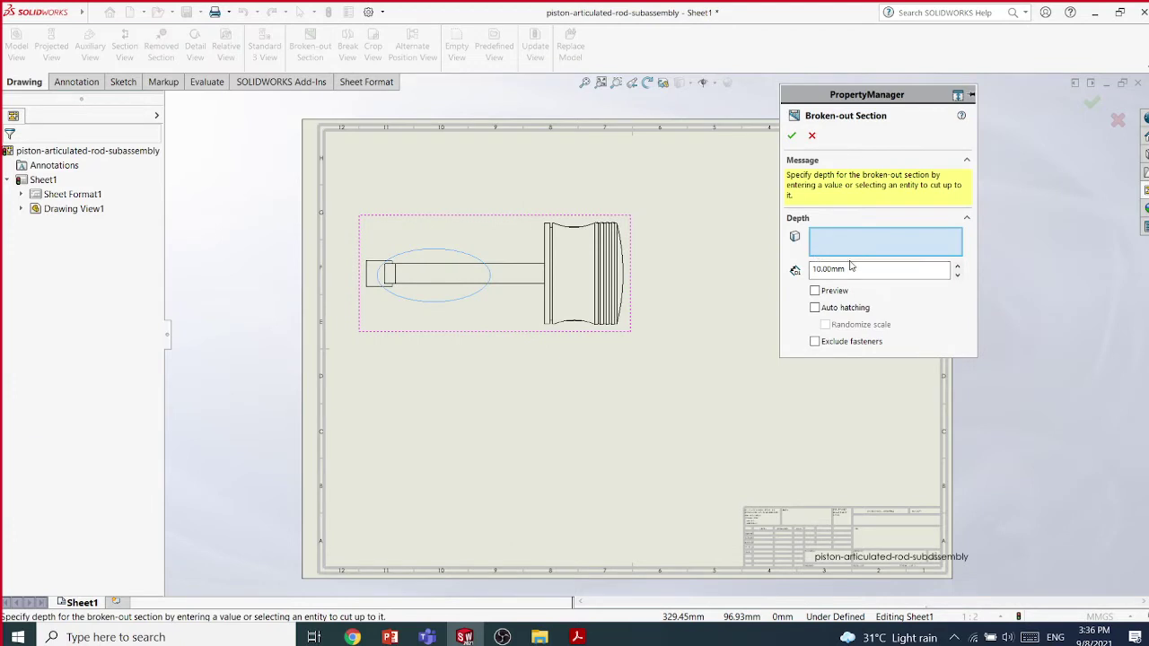
click(814, 292)
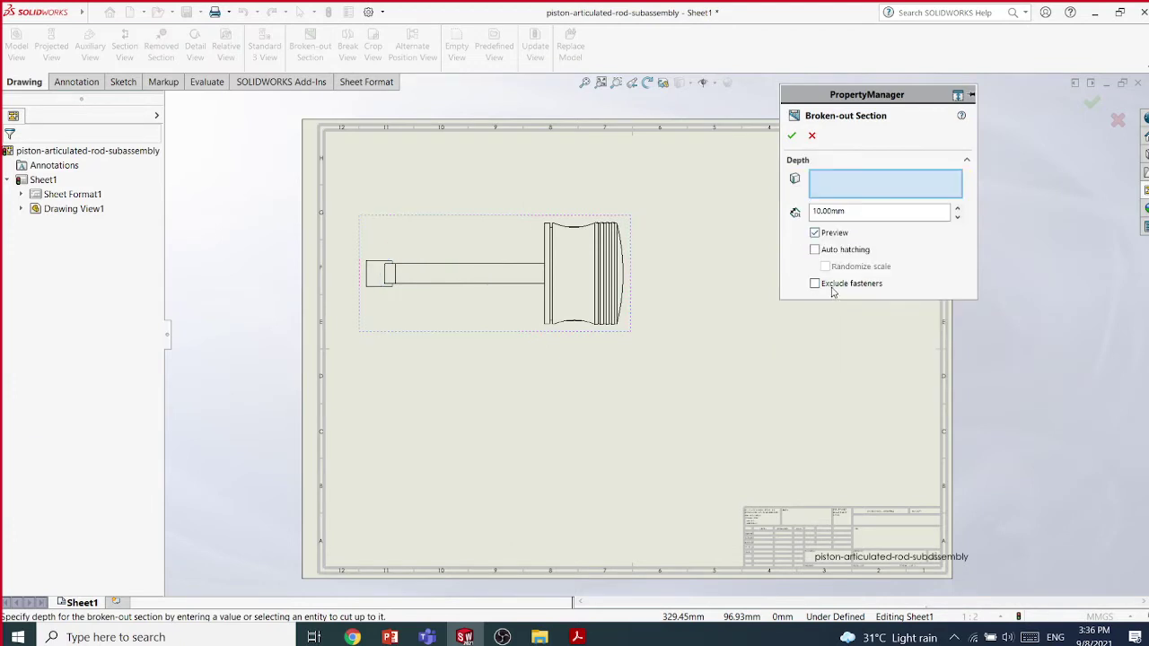
click(957, 208)
click(957, 209)
click(467, 267)
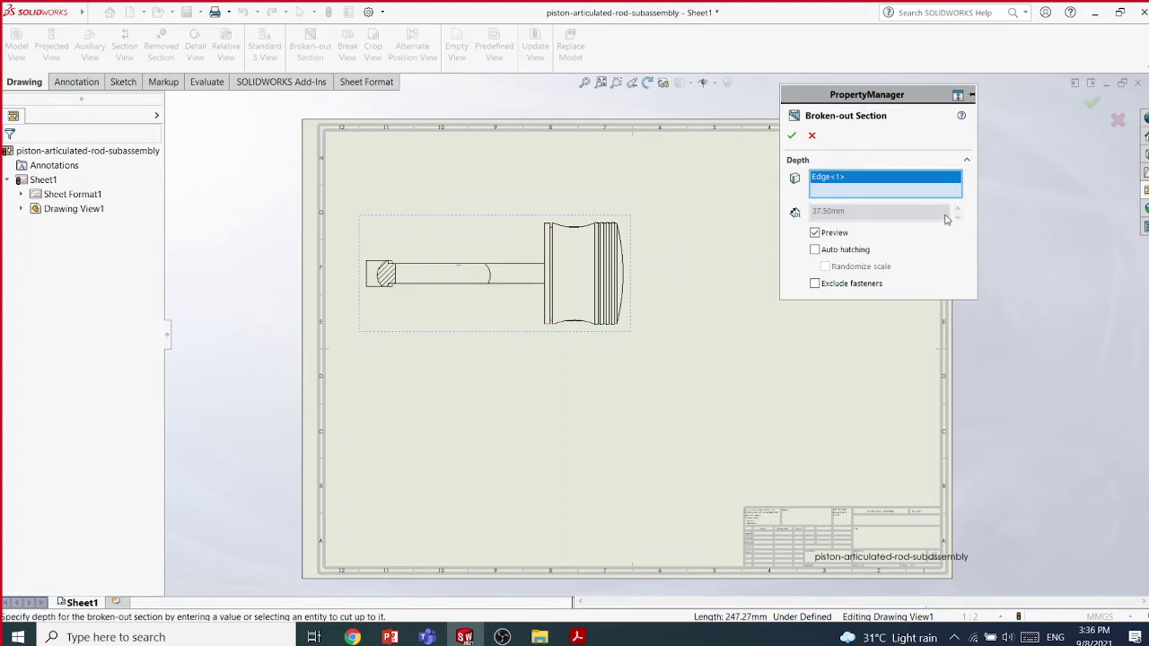
click(811, 136)
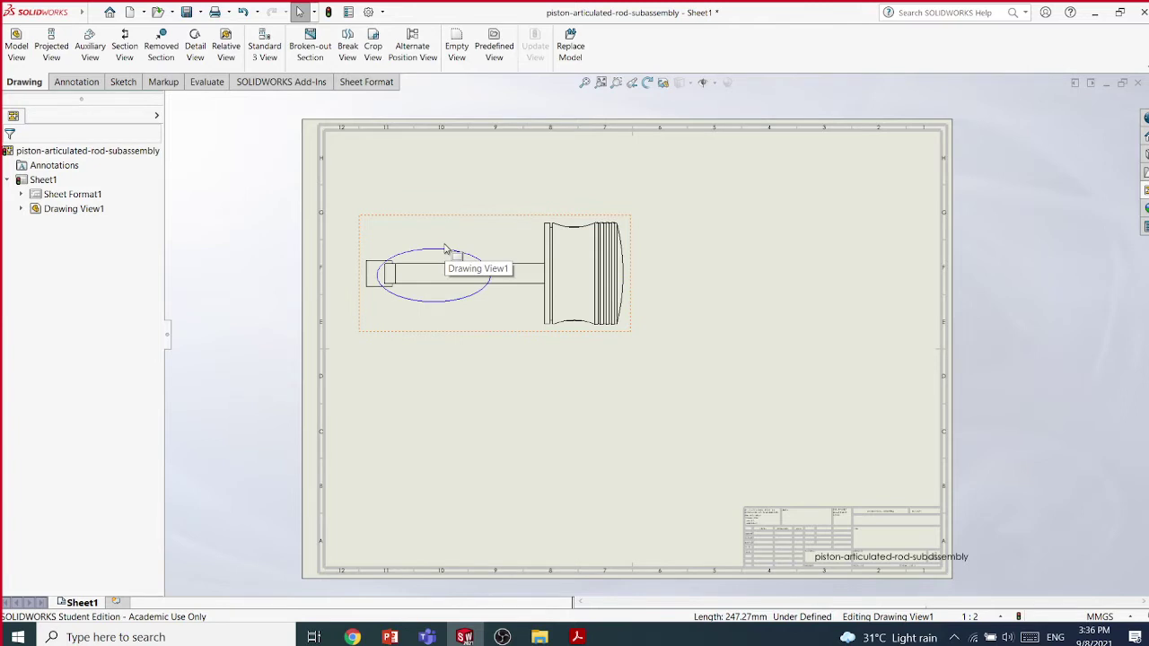
Undo the ellipse sketch and start a new broken-out section on the piston view
key(ctrl+z)
click(123, 82)
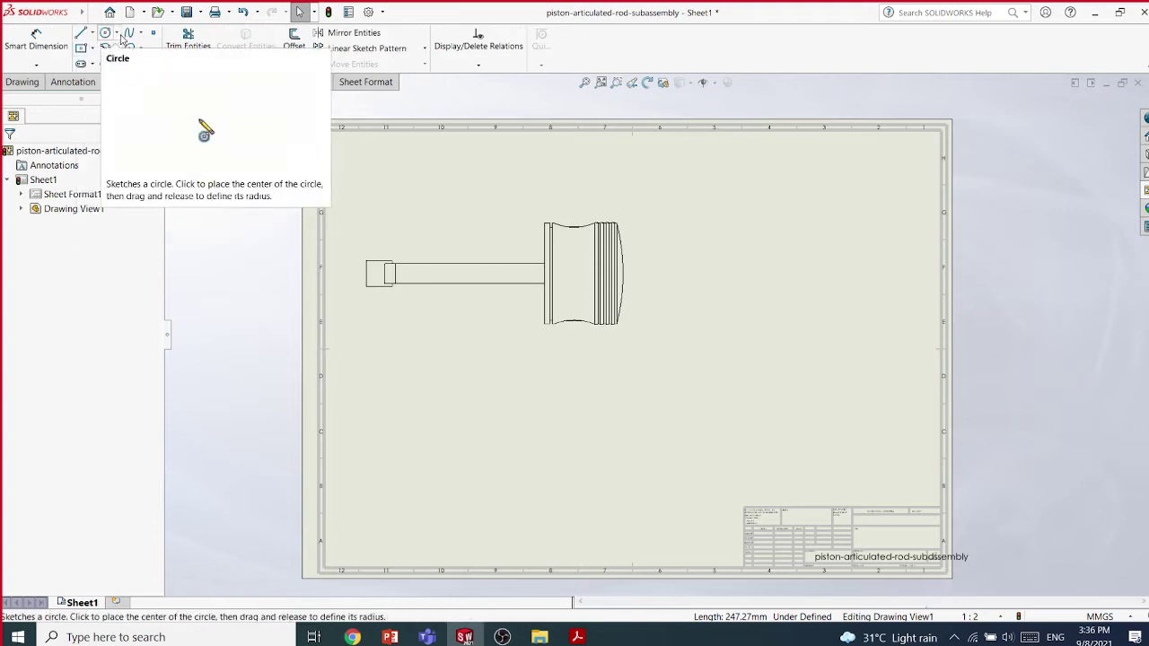
click(163, 88)
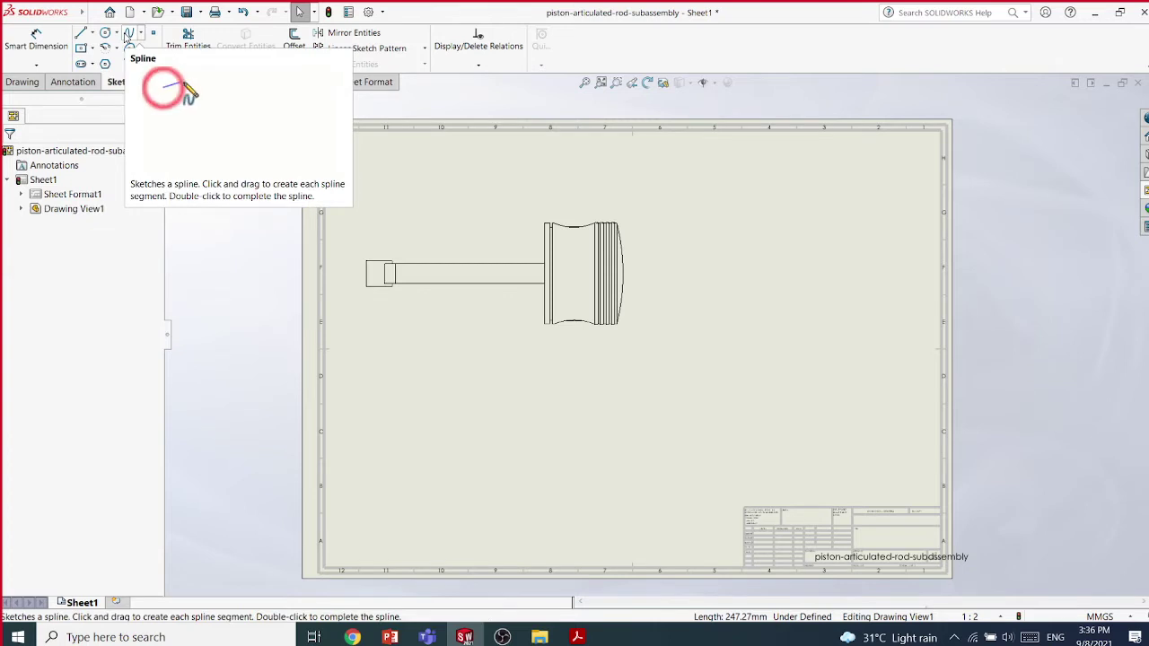
click(16, 85)
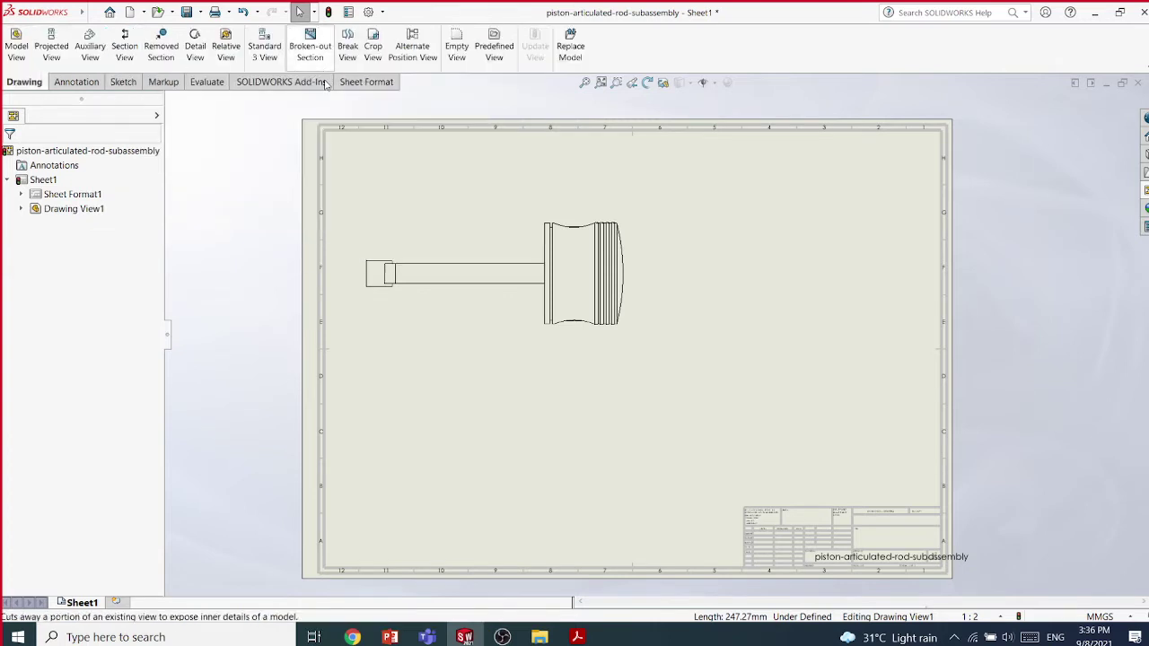
click(312, 49)
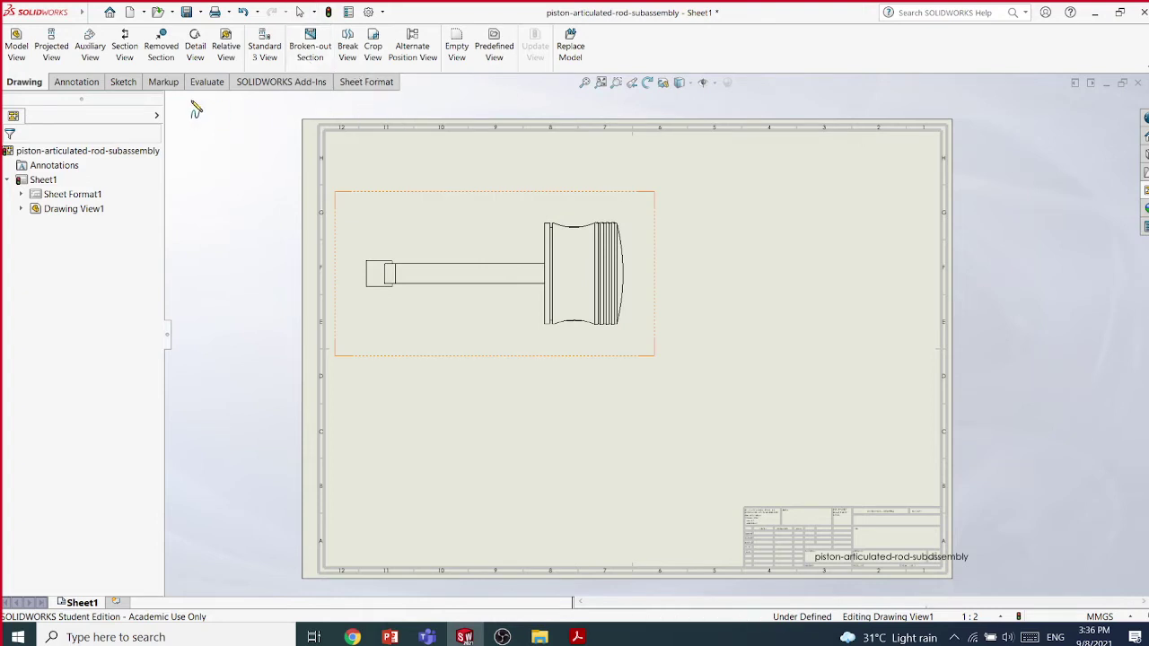
Draw a closed spline loop around the rod and piston head, ending at its start point
click(121, 82)
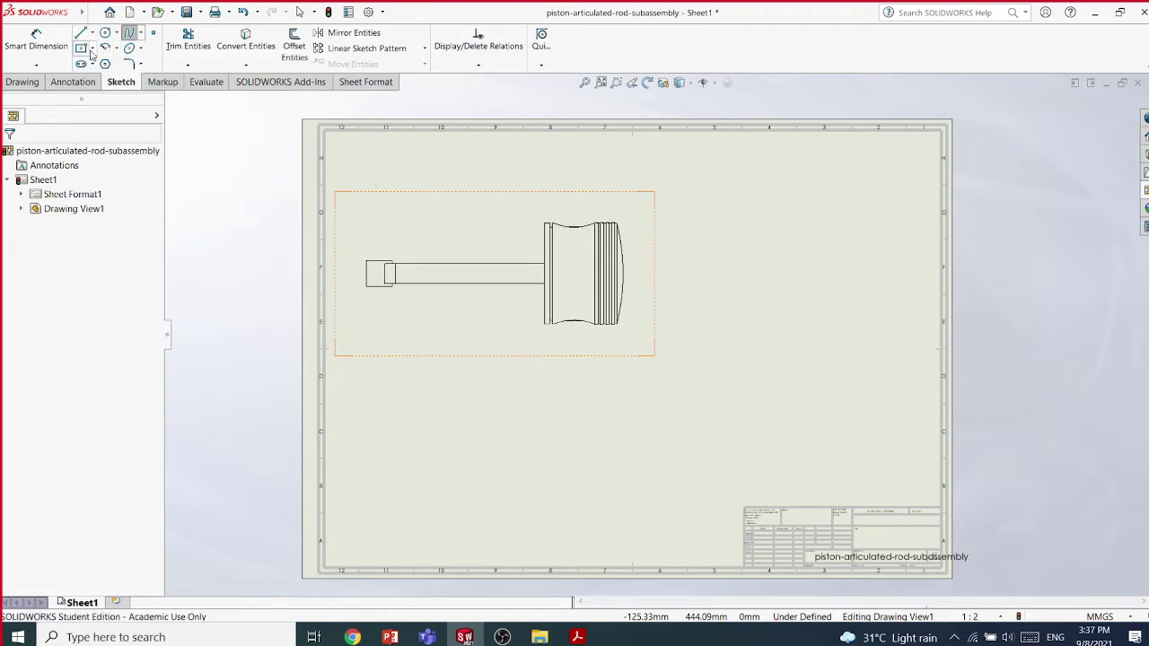
click(416, 239)
click(375, 273)
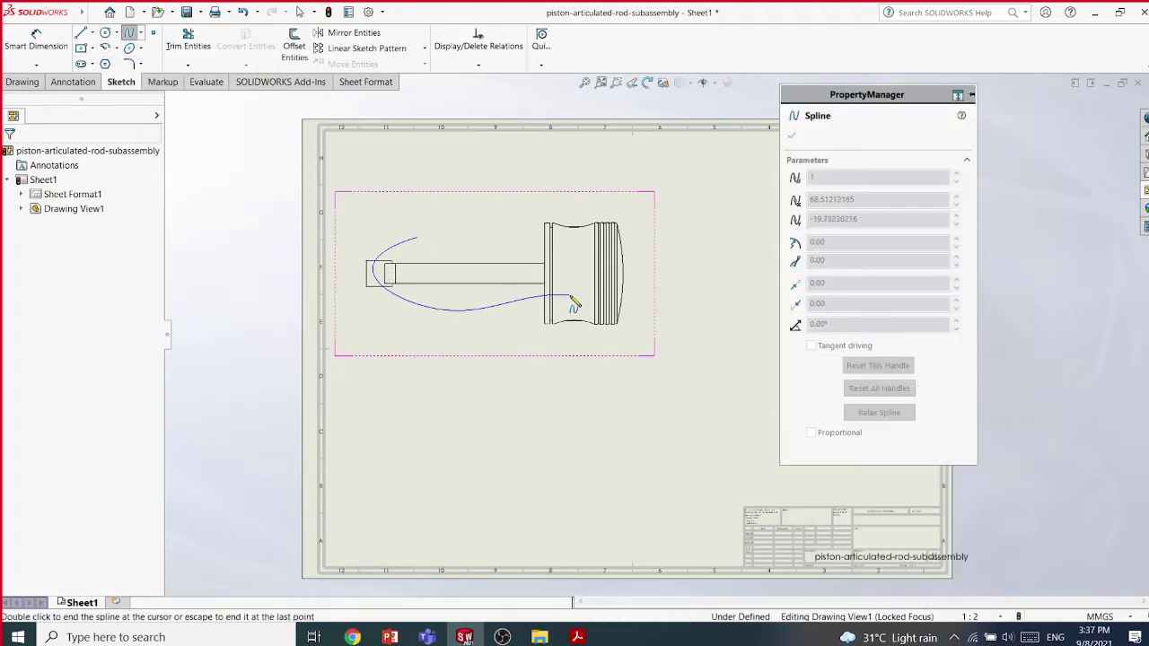
click(615, 275)
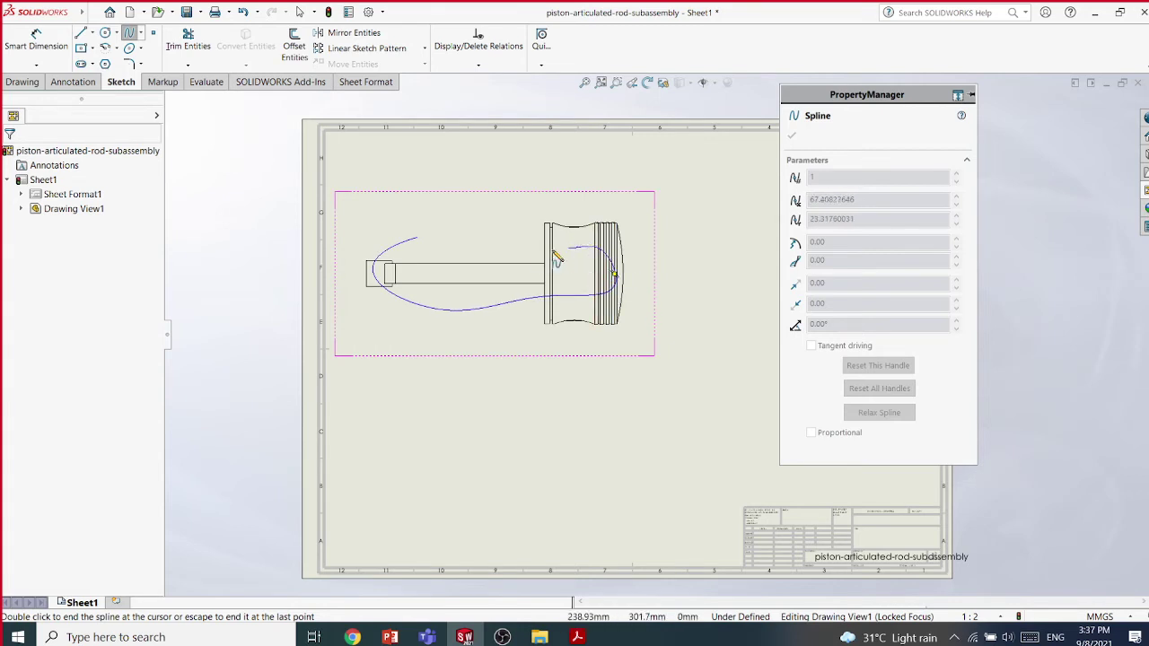
click(418, 238)
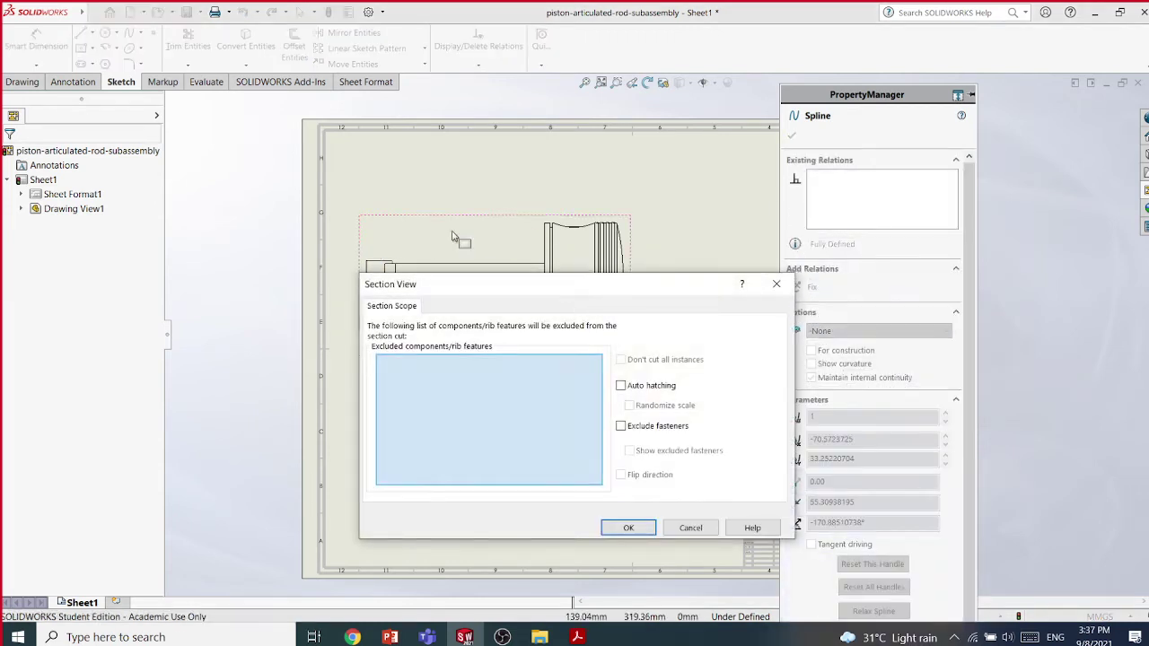
Preview the cut, try depth 20 then 10 mm, take depth from the rod's top edge, and apply it
drag(561, 298, 629, 353)
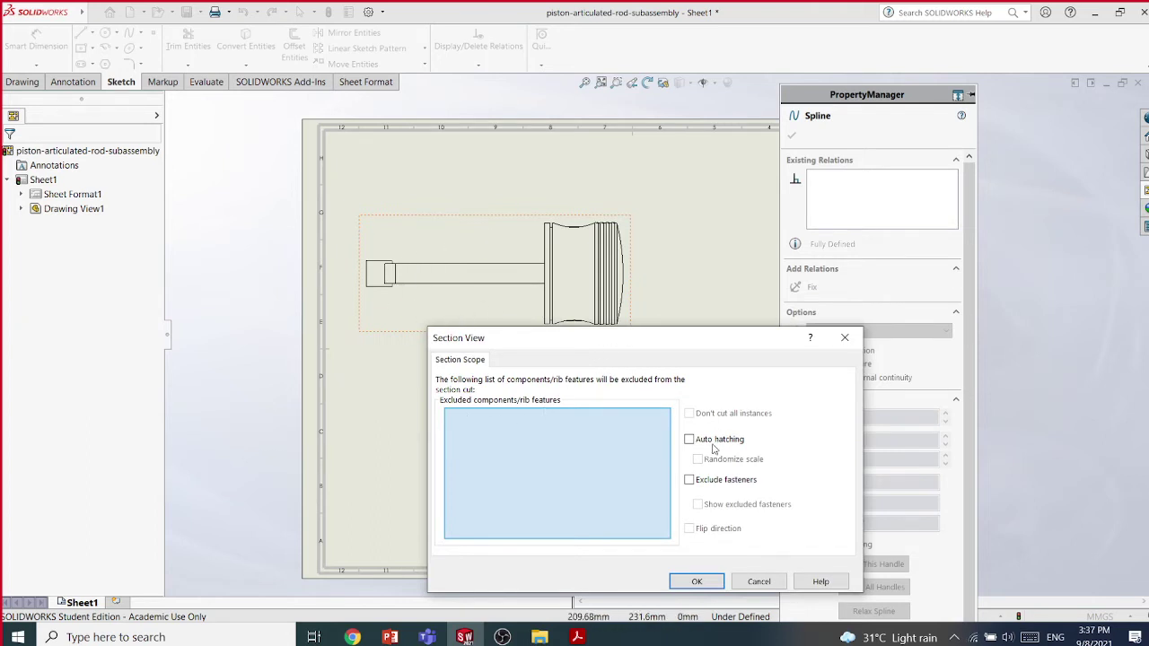
click(697, 582)
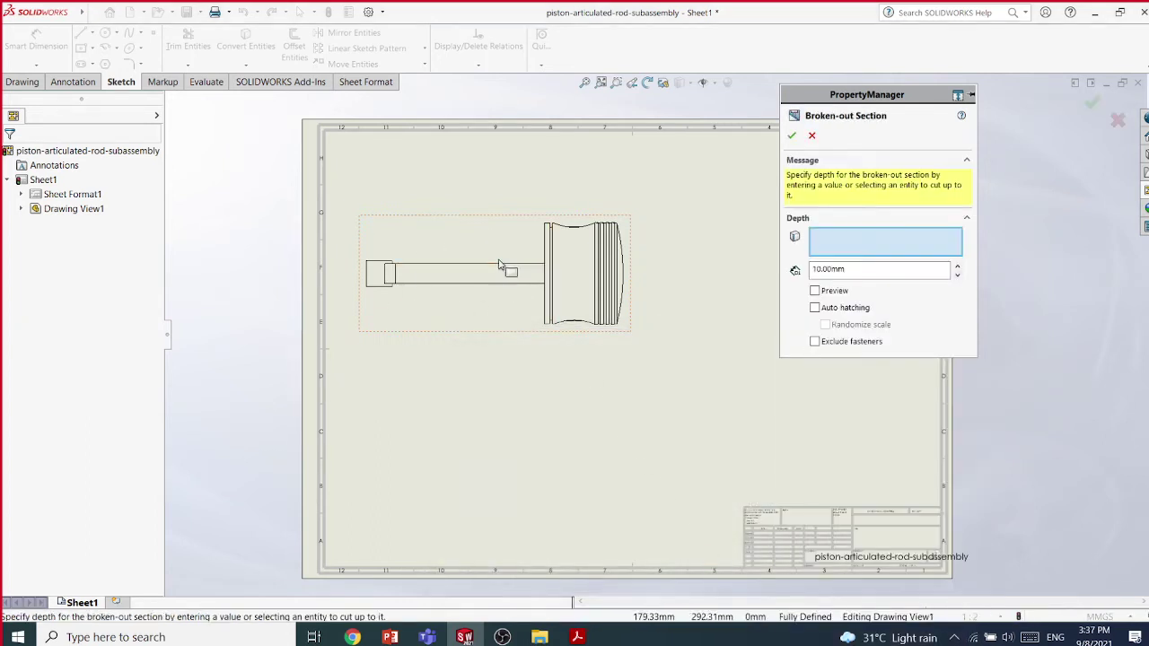
click(814, 290)
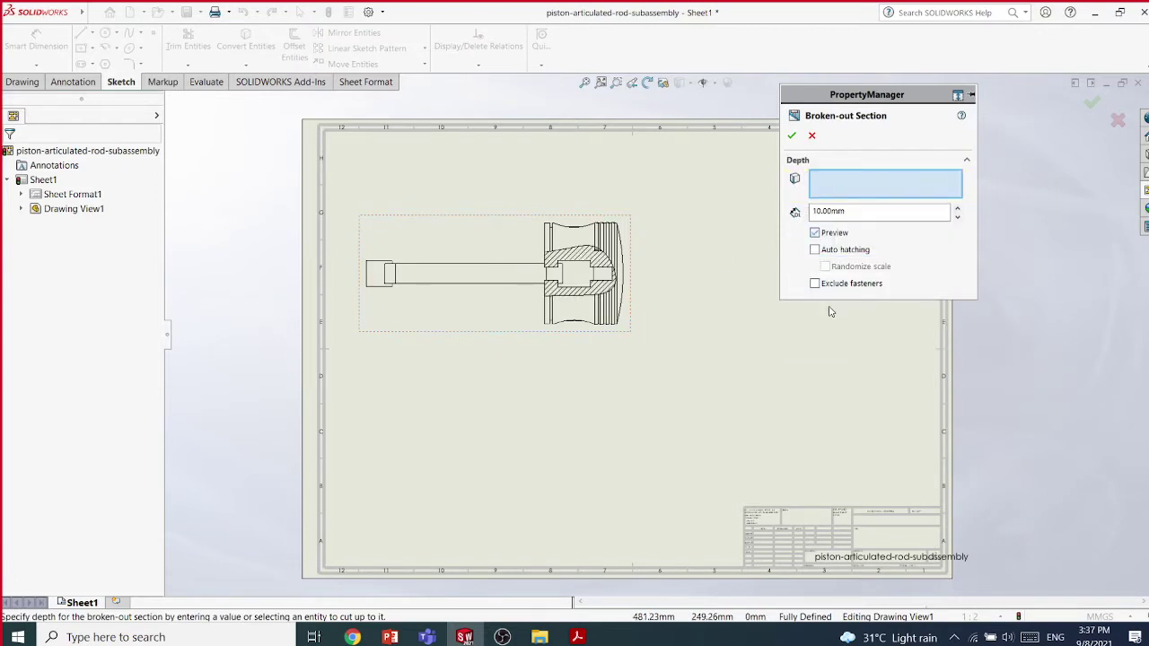
click(957, 207)
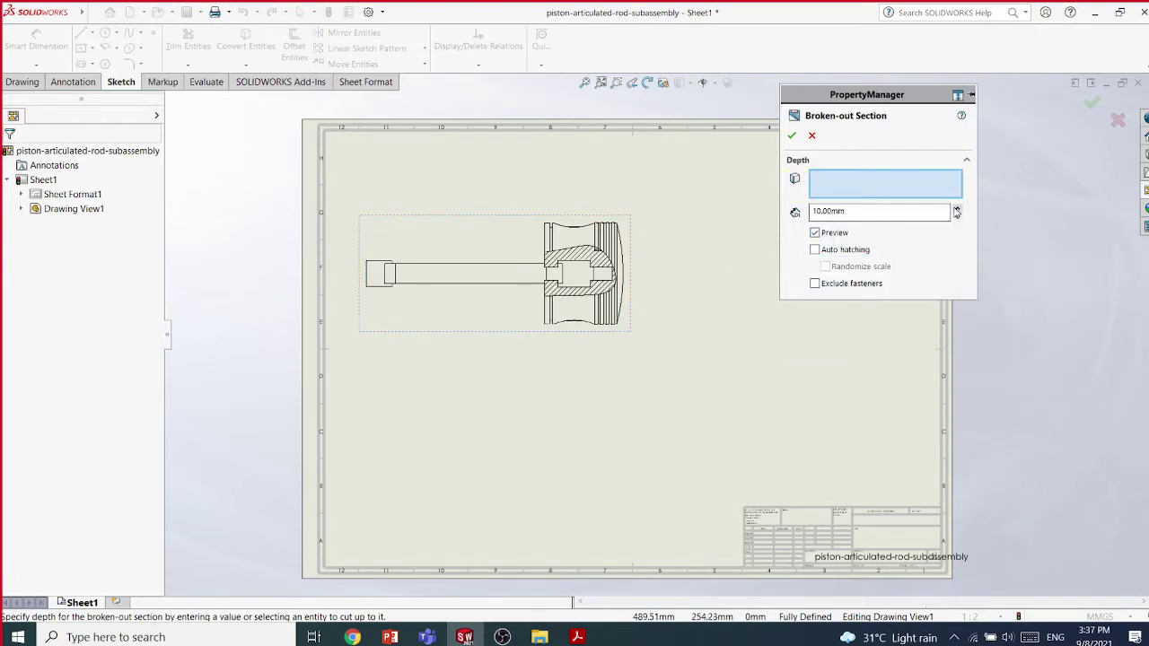
click(957, 217)
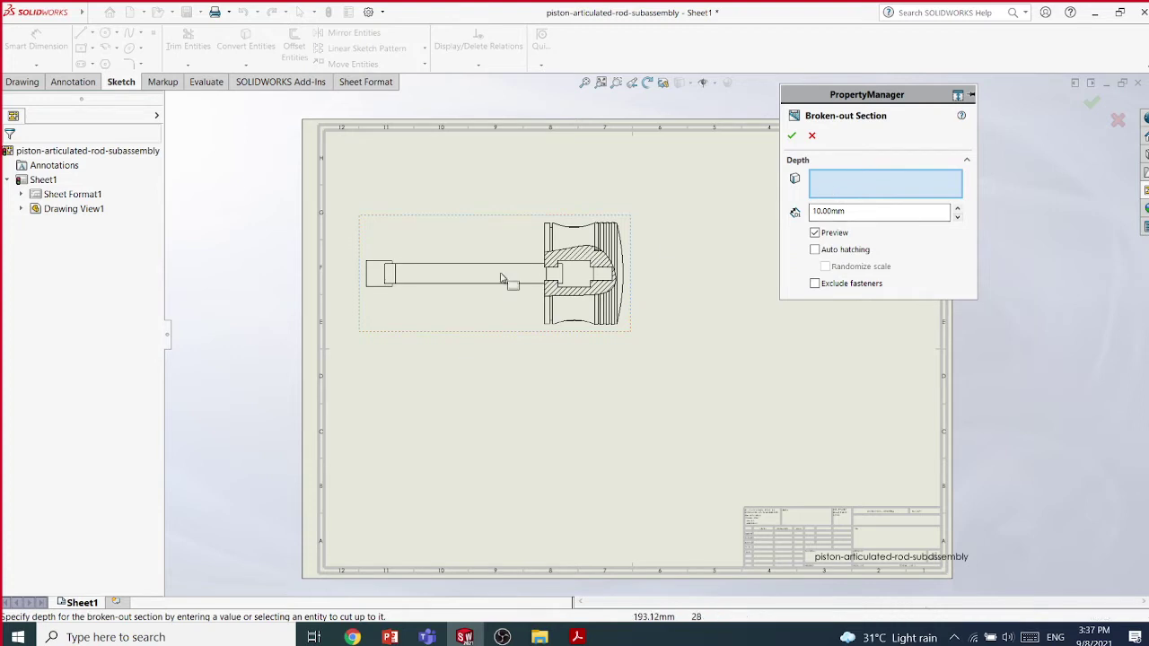
click(442, 265)
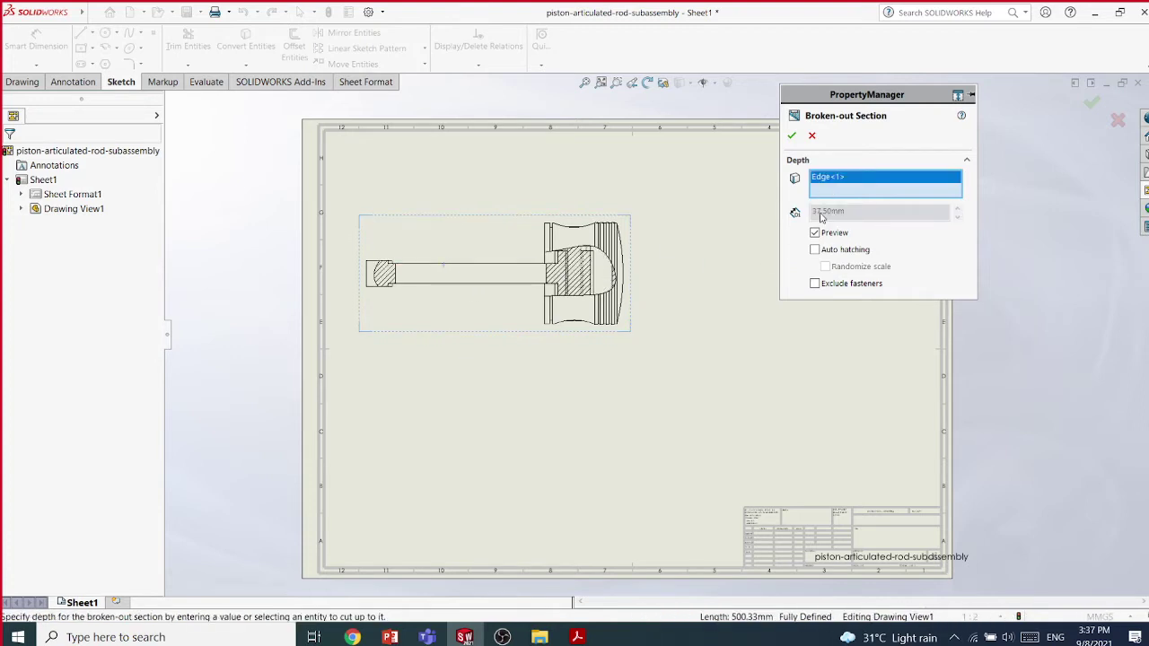
click(792, 136)
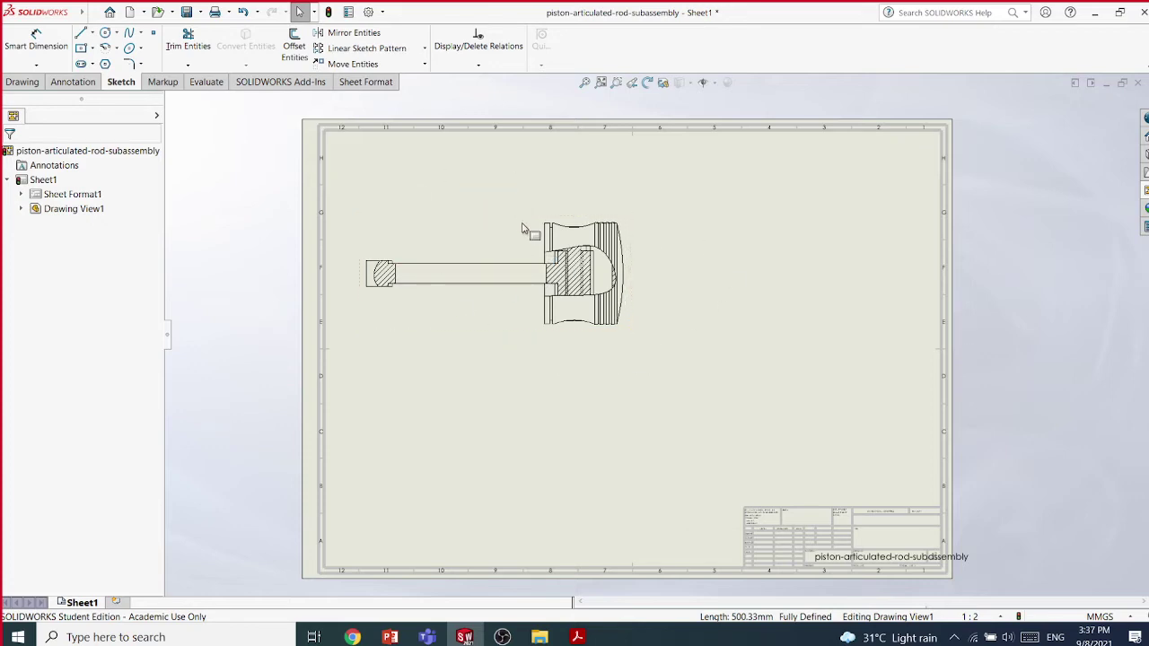
Return to the Chapter 14 deck and scroll from slide 21 to slide 36's detail view example
mouse_move(389, 636)
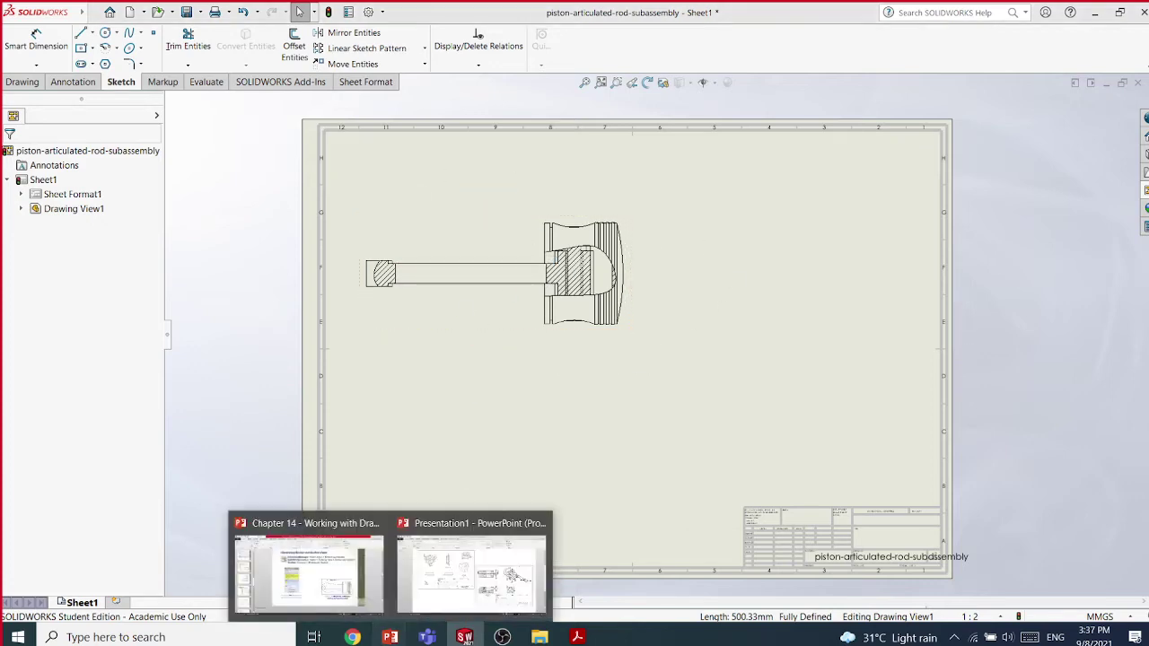
click(300, 584)
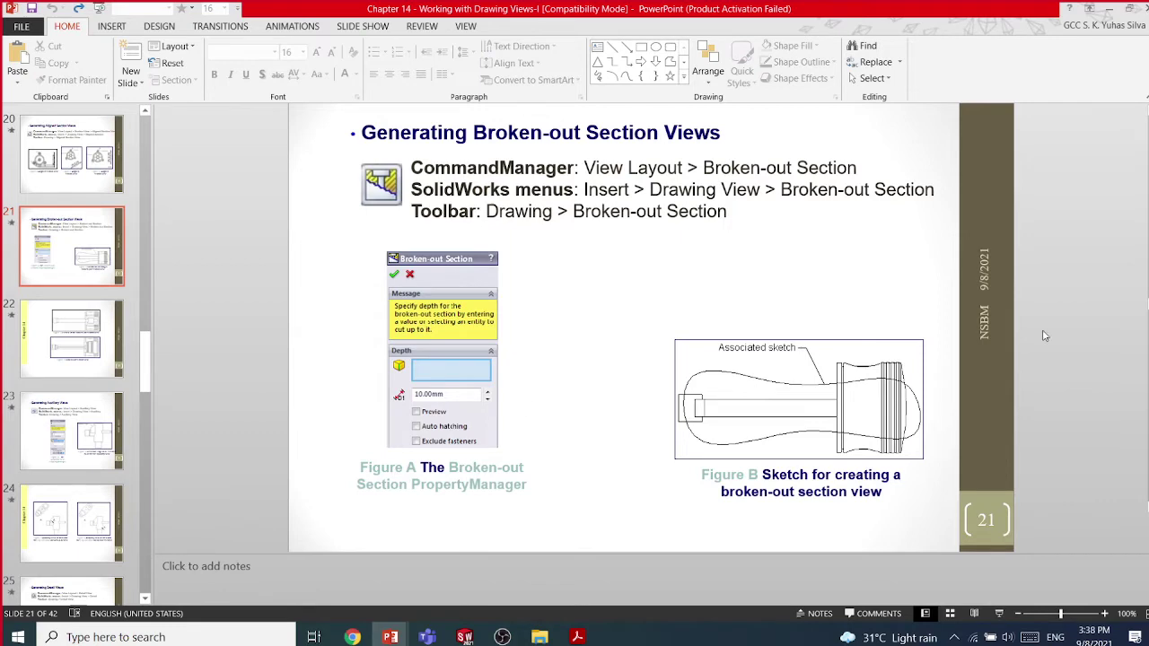
scroll(1069, 336, down, 2)
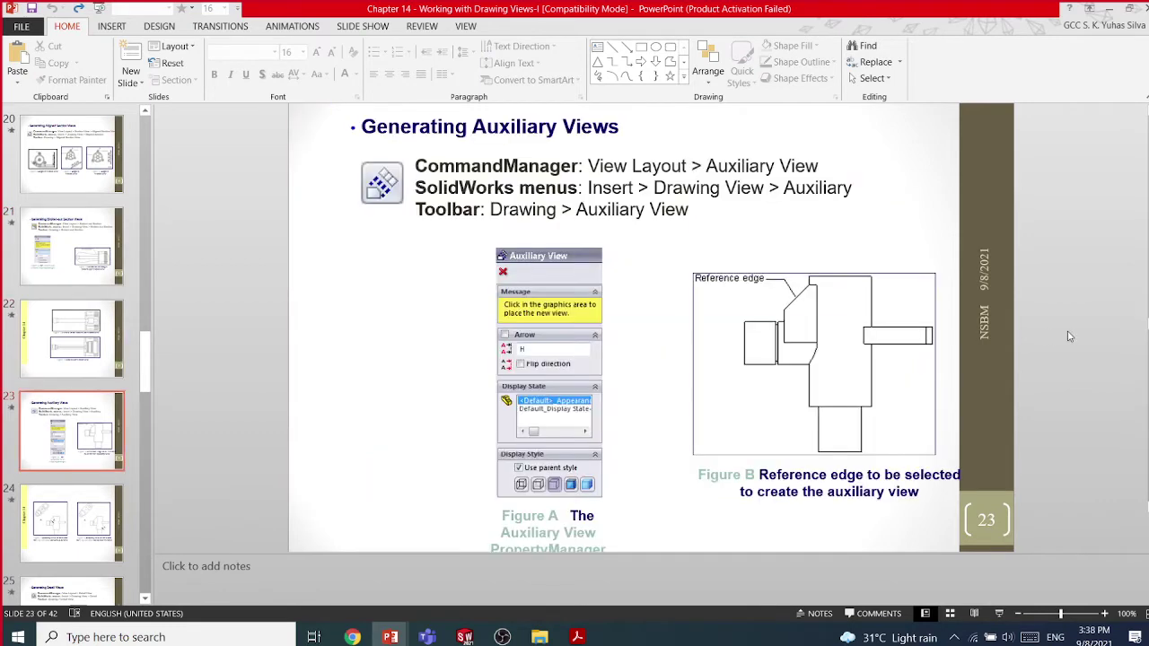
scroll(1068, 335, down, 3)
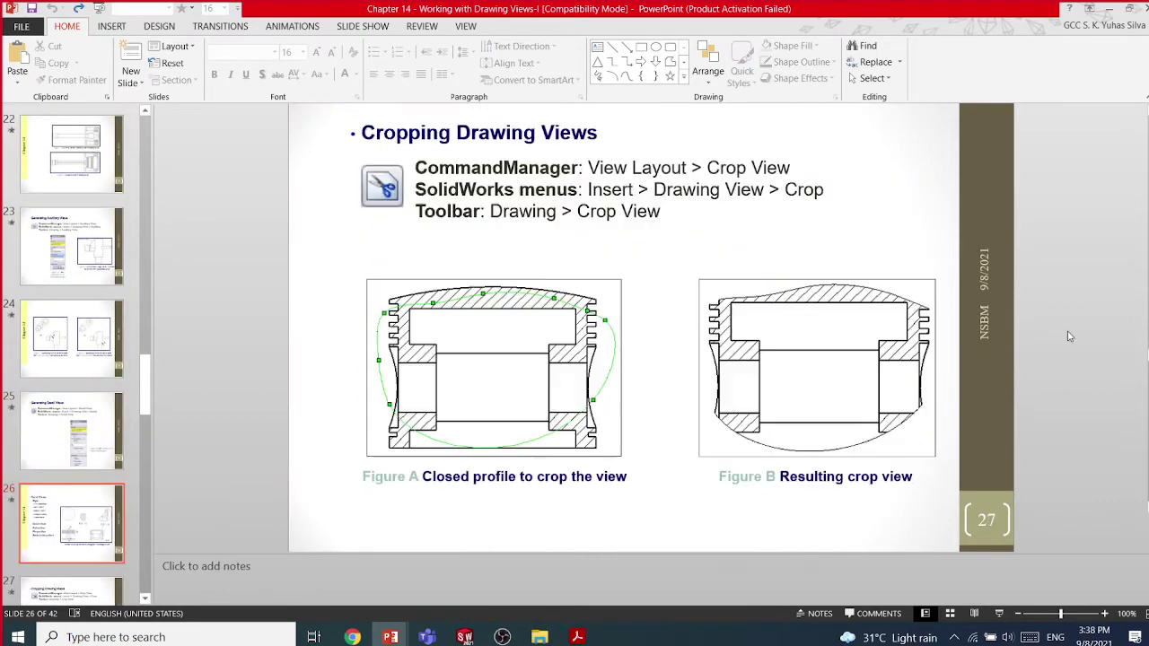
scroll(1069, 335, down, 5)
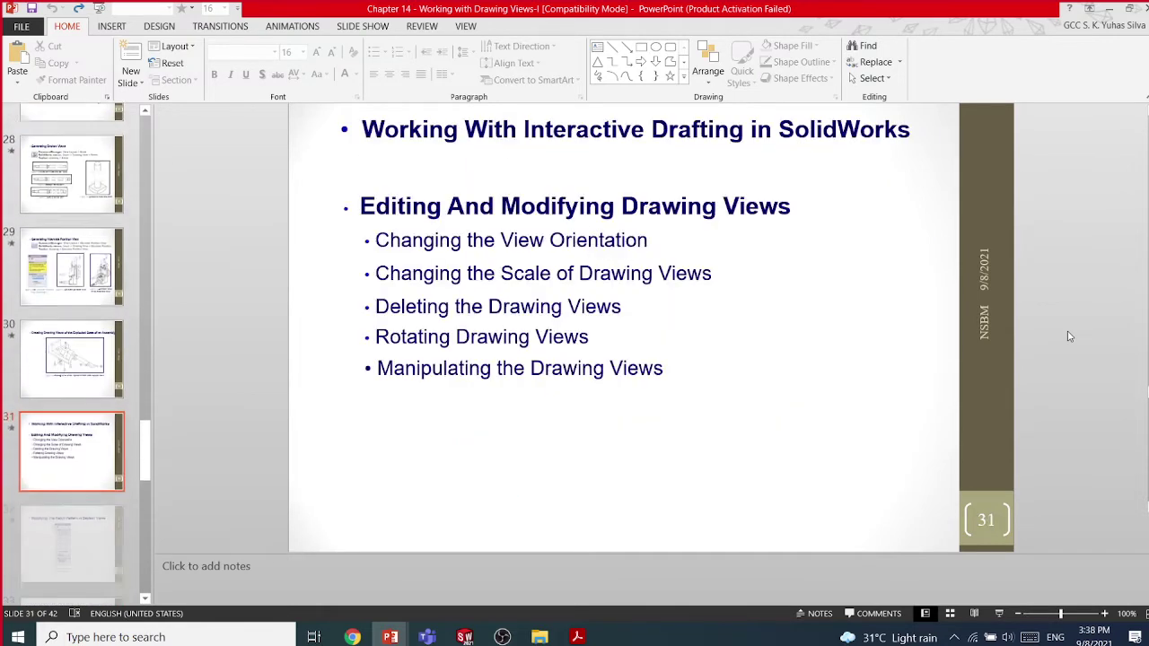
scroll(1069, 335, down, 2)
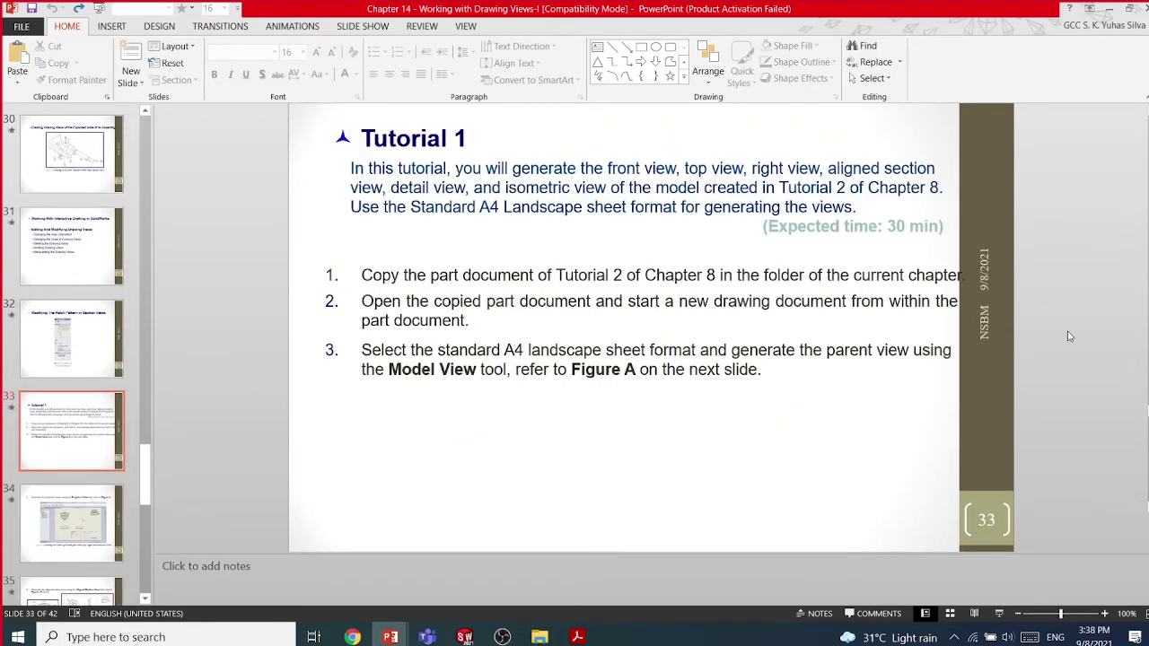
scroll(1069, 336, down, 1)
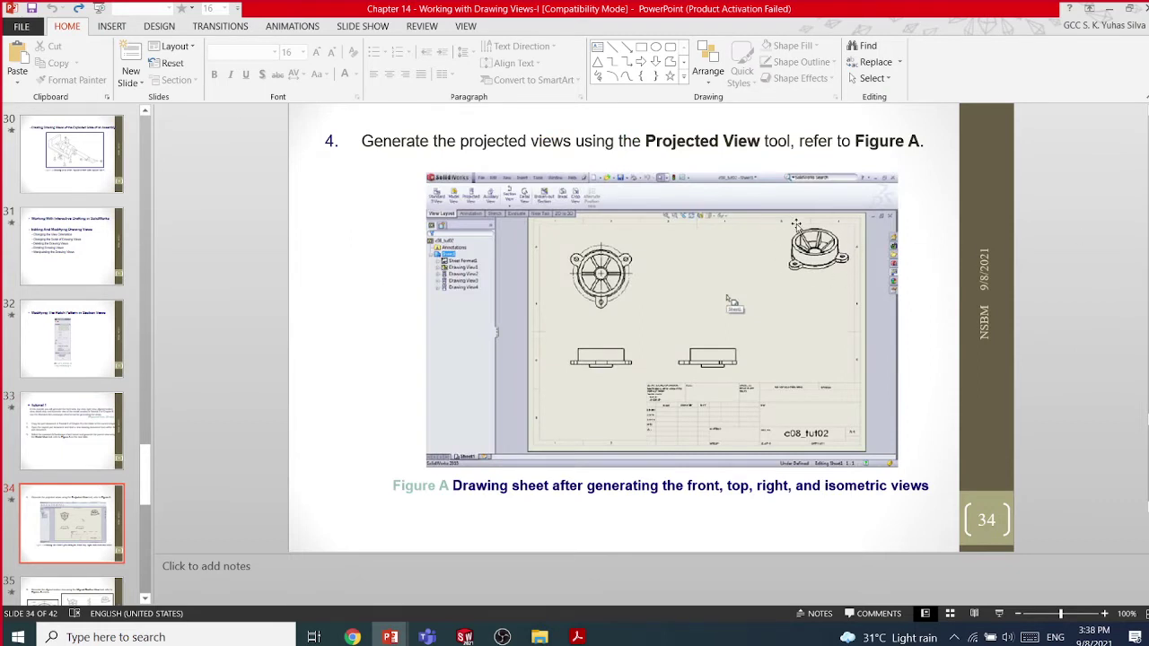
scroll(795, 224, down, 1)
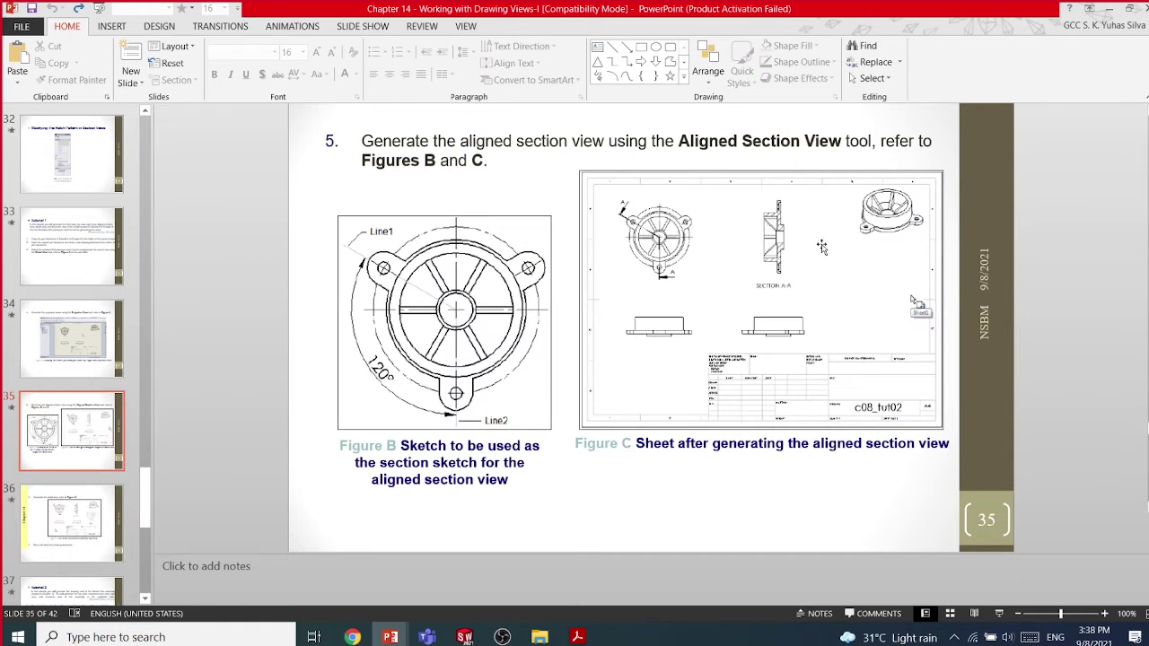
scroll(709, 250, down, 1)
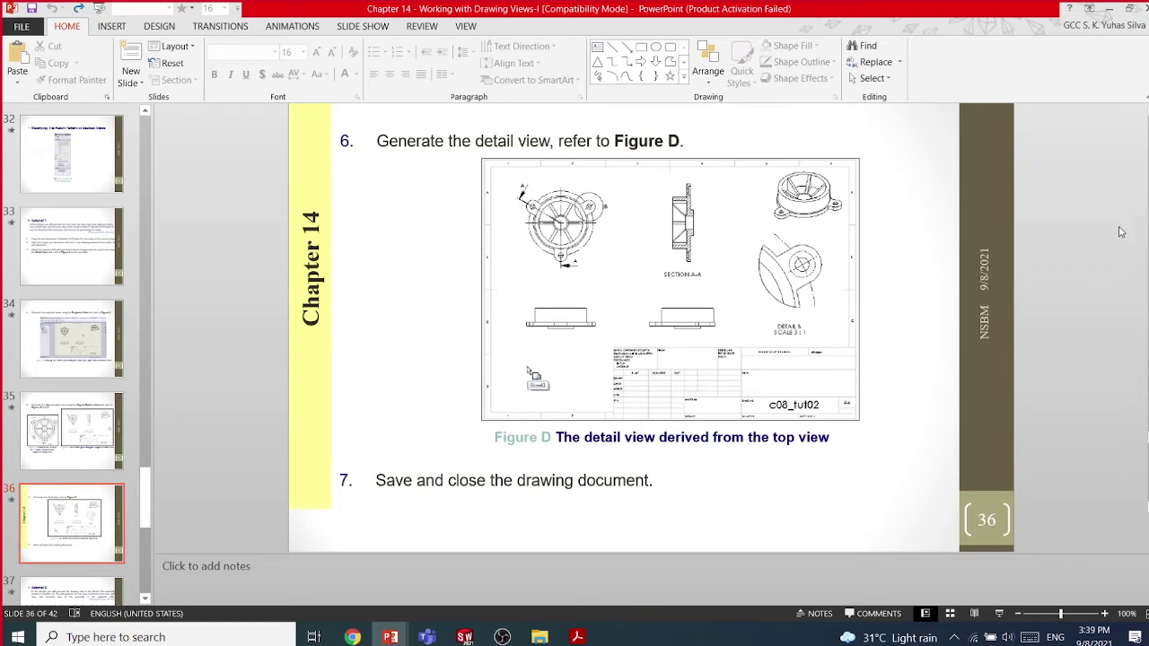
Scroll back from slide 36 to slide 23, Generating Auxiliary Views
scroll(1120, 233, down, 1)
scroll(1120, 234, up, 2)
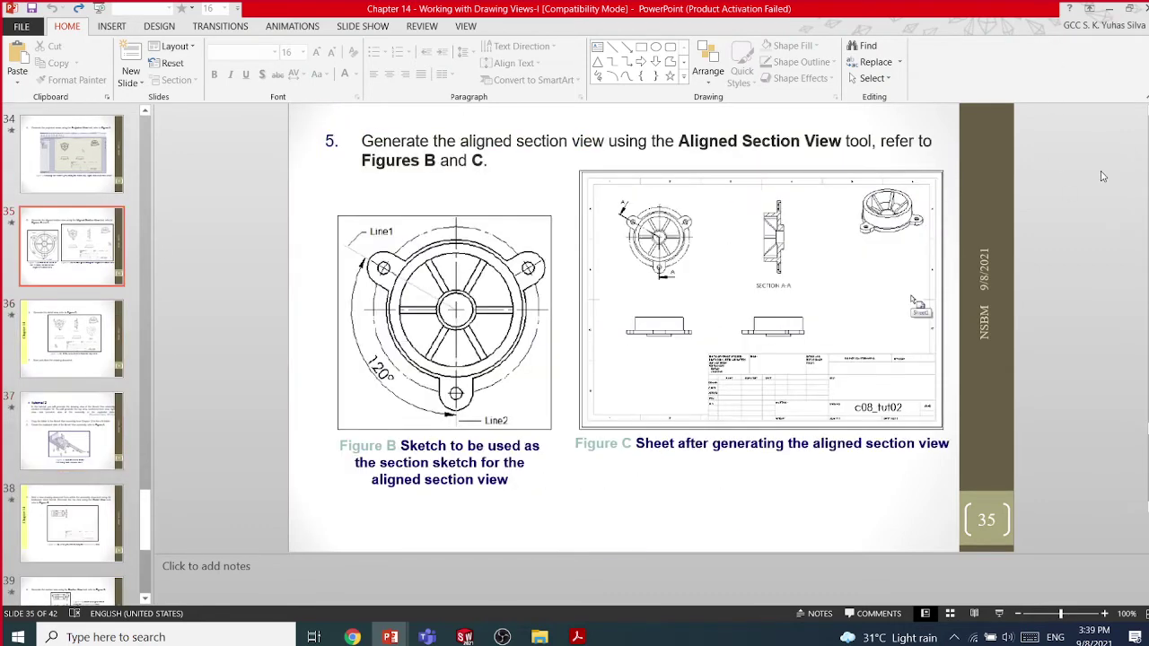
scroll(1104, 176, up, 4)
scroll(1103, 176, up, 5)
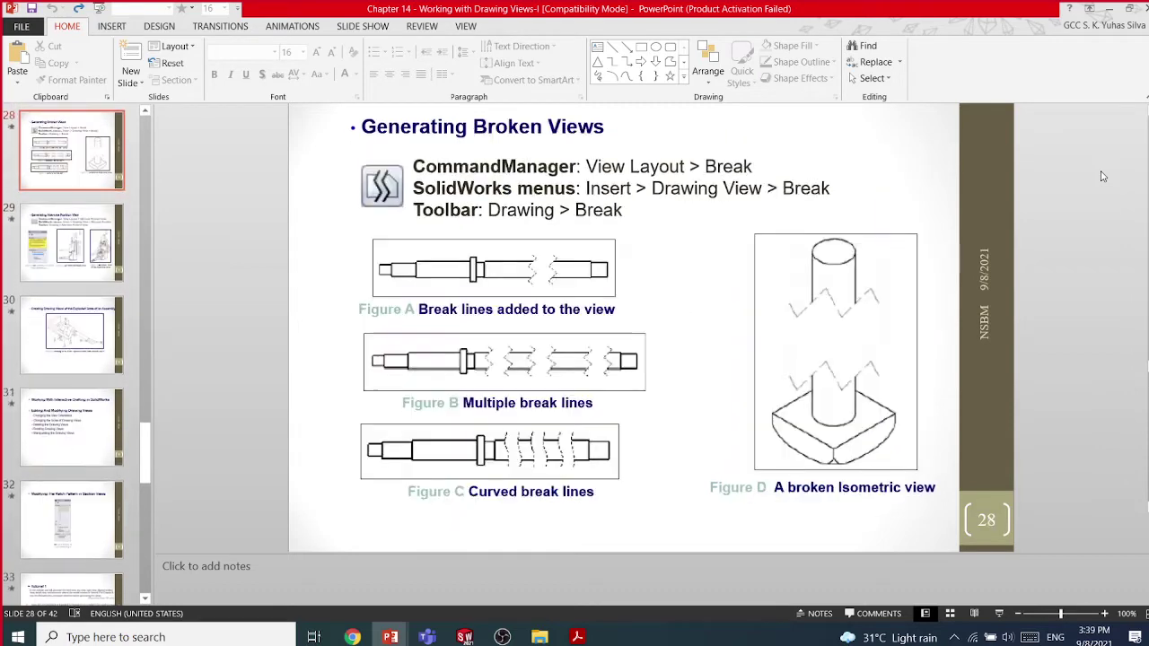
scroll(1103, 176, up, 1)
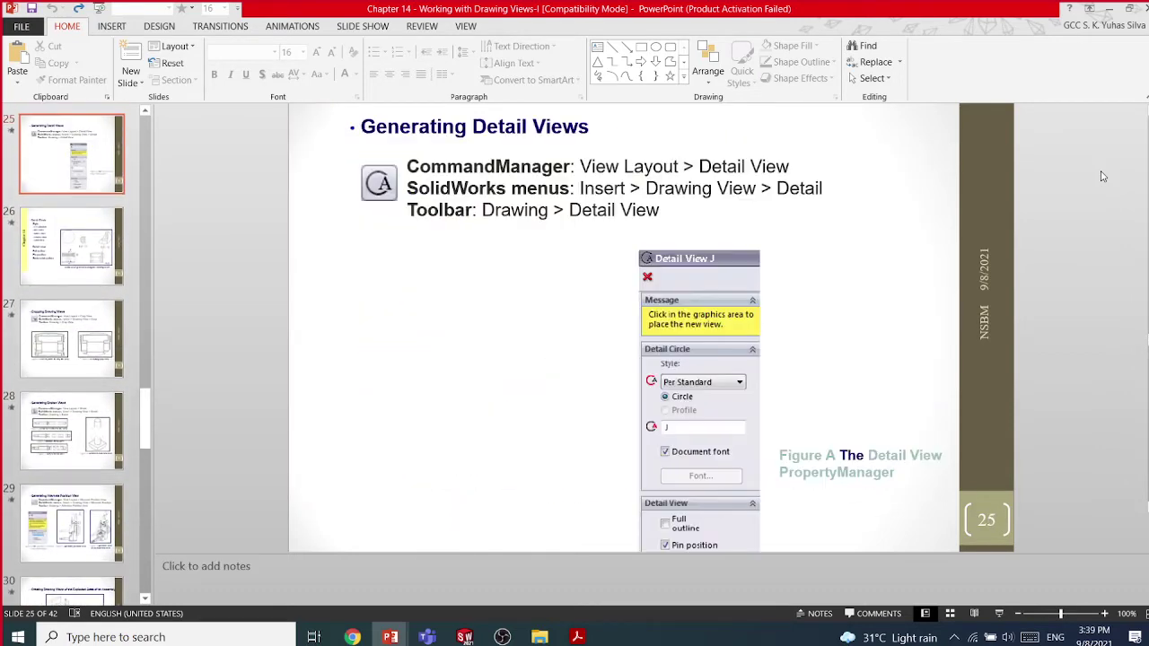
scroll(1103, 176, up, 1)
scroll(1103, 176, up, 2)
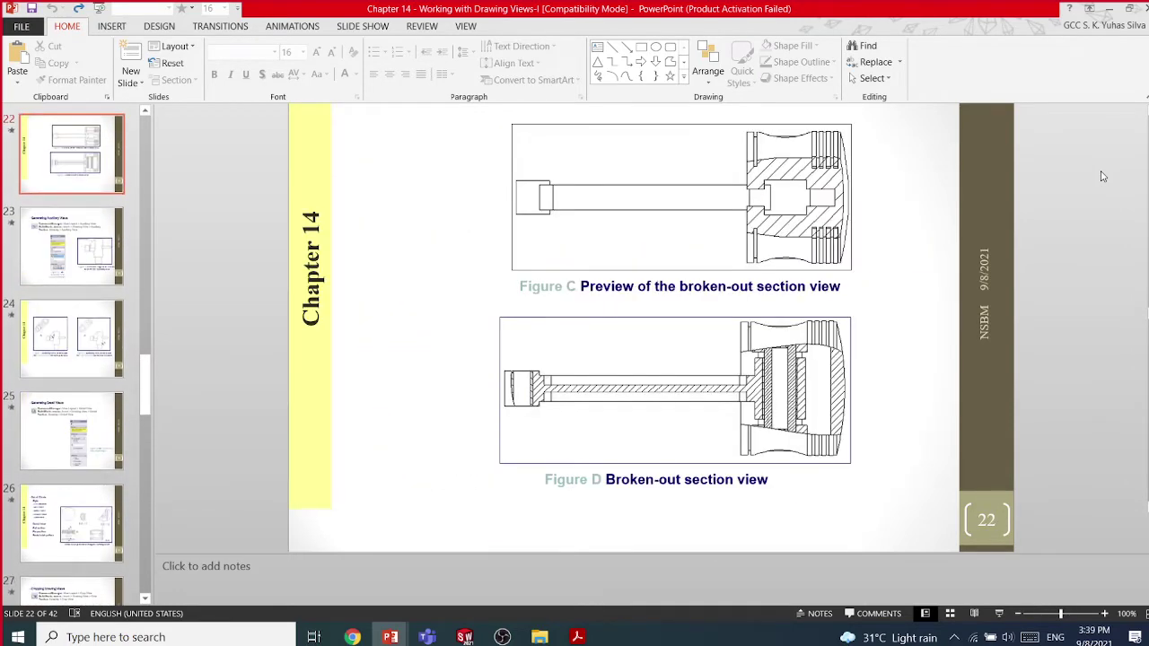
scroll(1102, 176, down, 1)
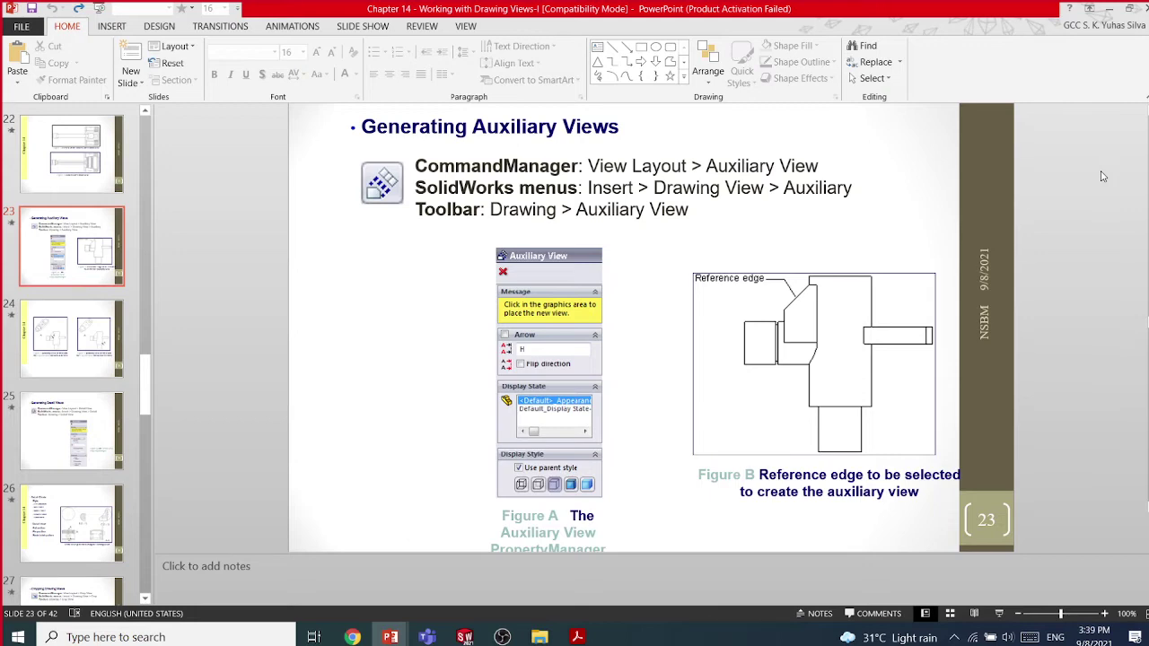
Open 'Supplementary Lecture - Technical Drawings' from ME104.3 > SolidWorks Notes > Slides
click(538, 637)
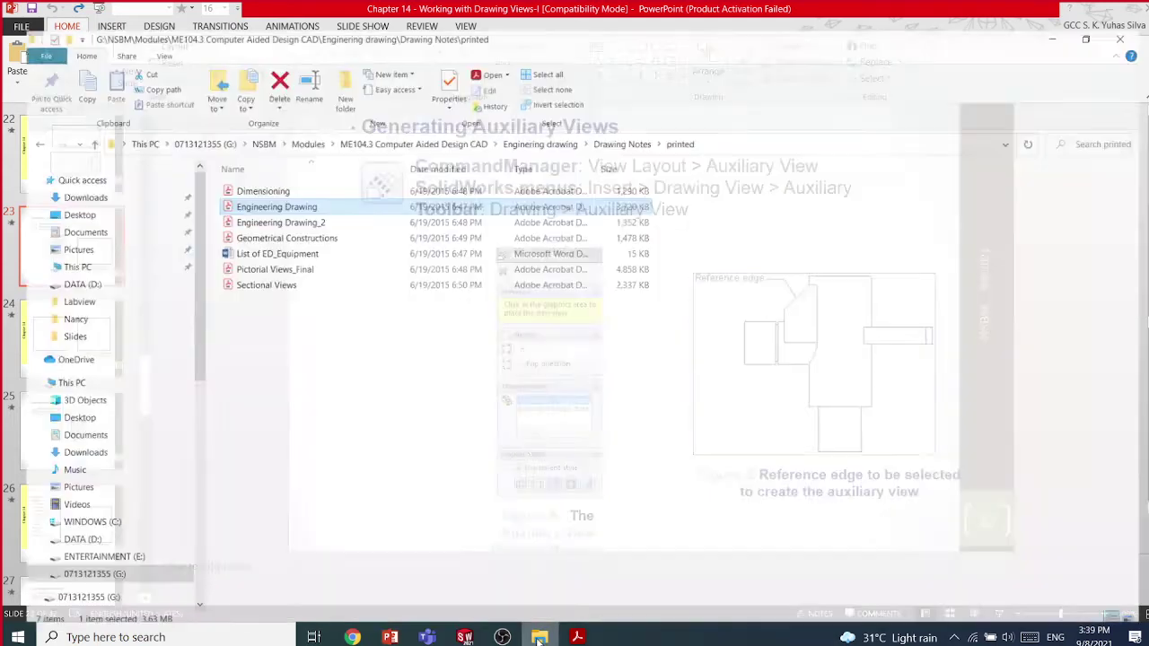
click(410, 120)
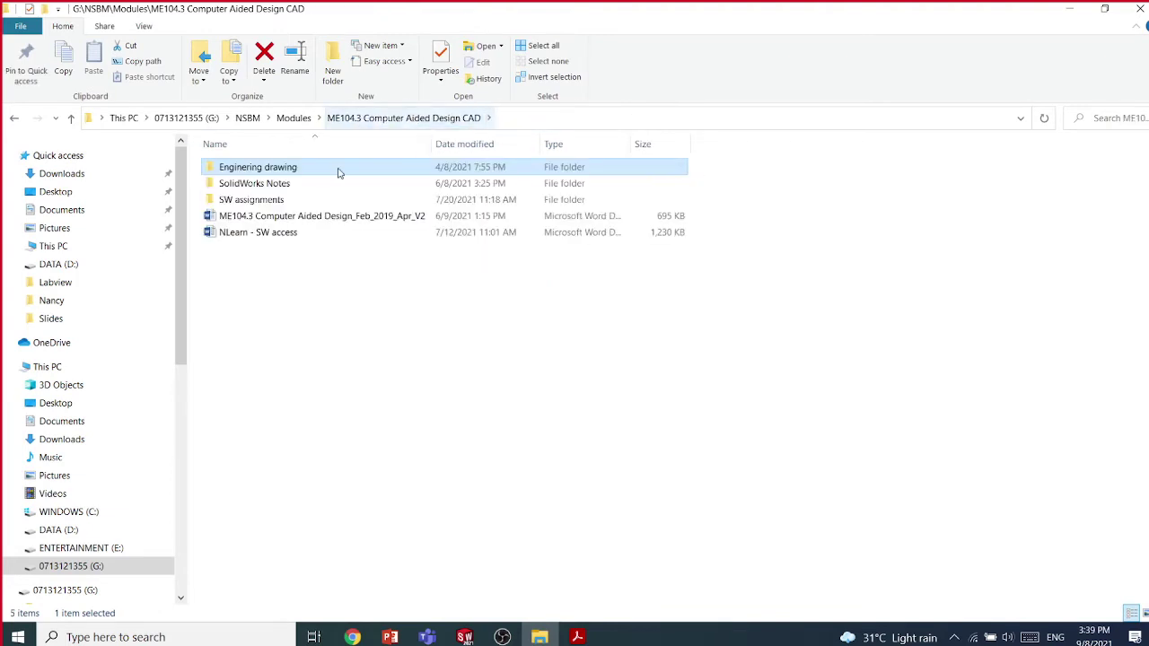
double_click(260, 184)
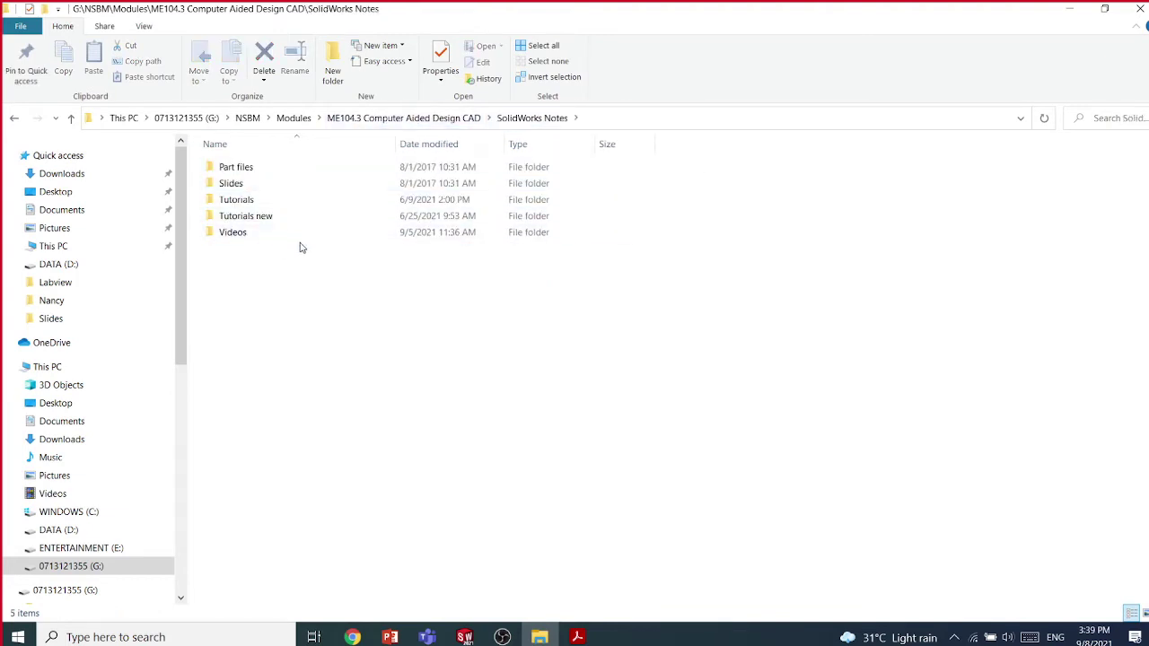
double_click(263, 184)
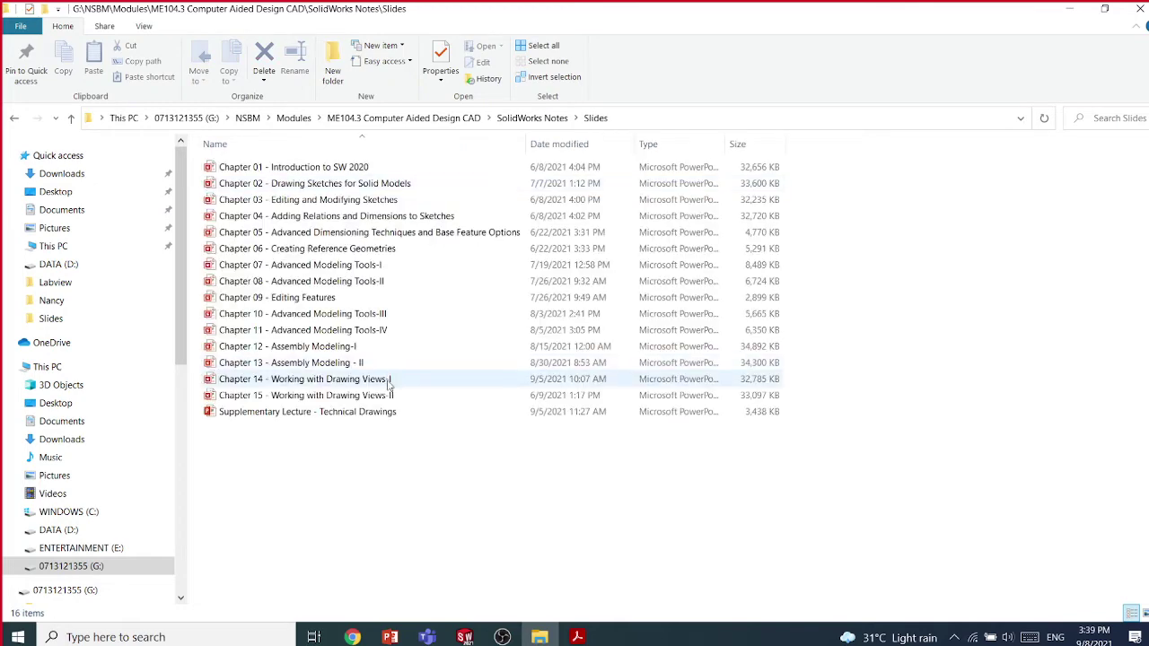
click(358, 411)
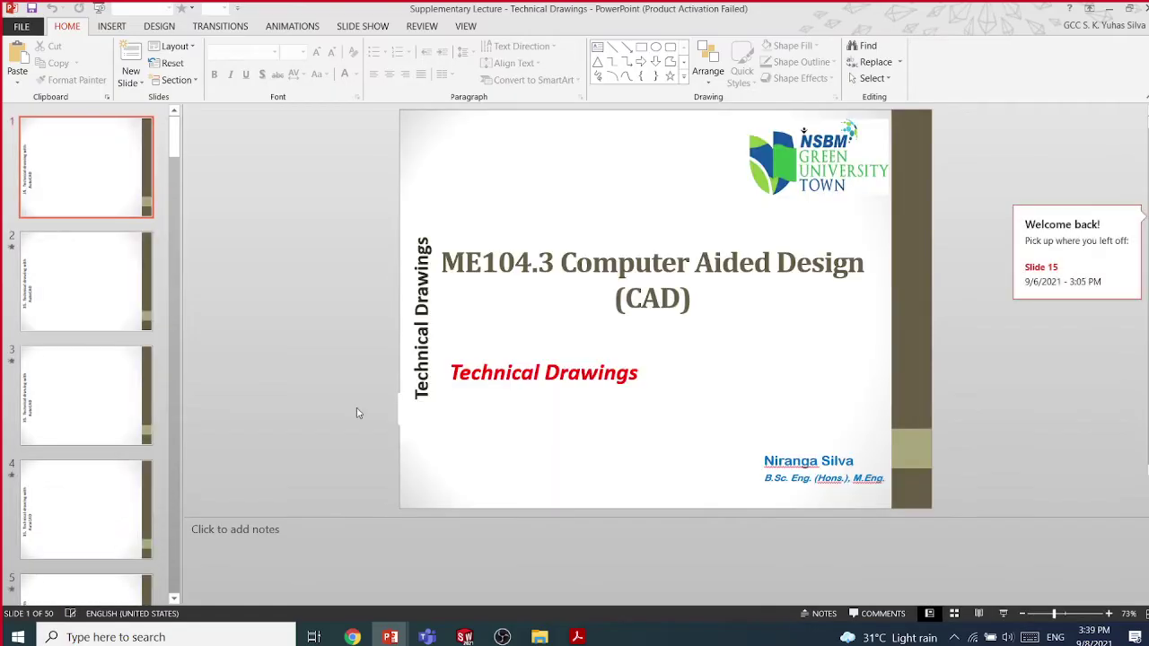
Resume the Technical Drawings deck at slide 15 and scroll to slide 34, Broken and Revolved Section
click(1032, 268)
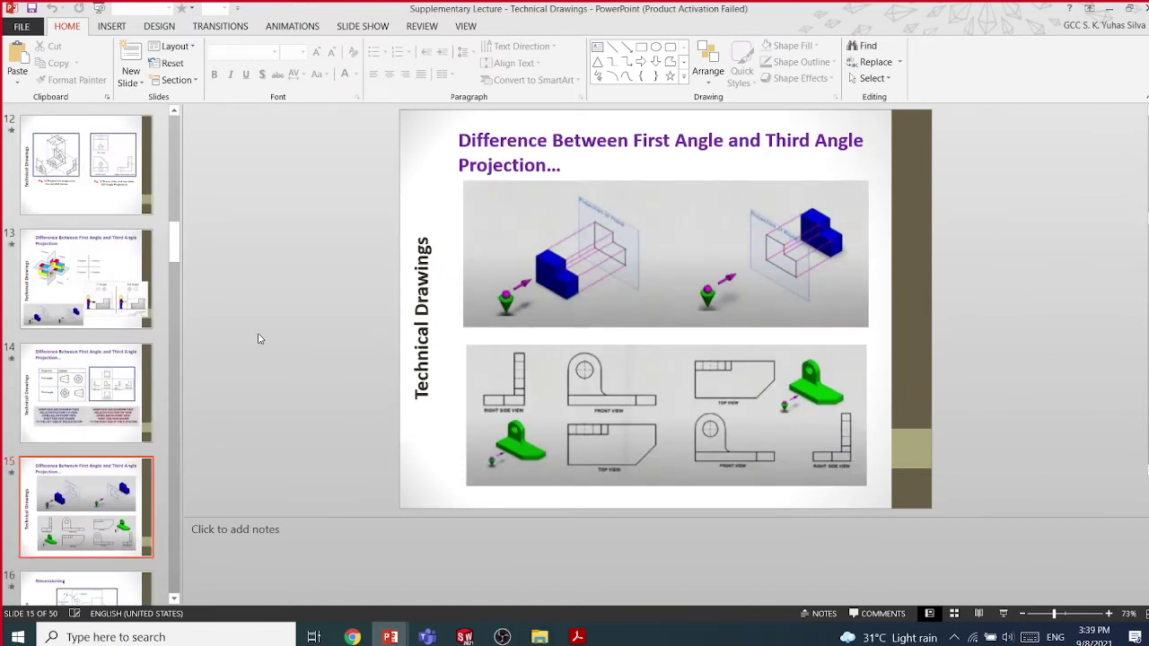
scroll(258, 338, down, 1)
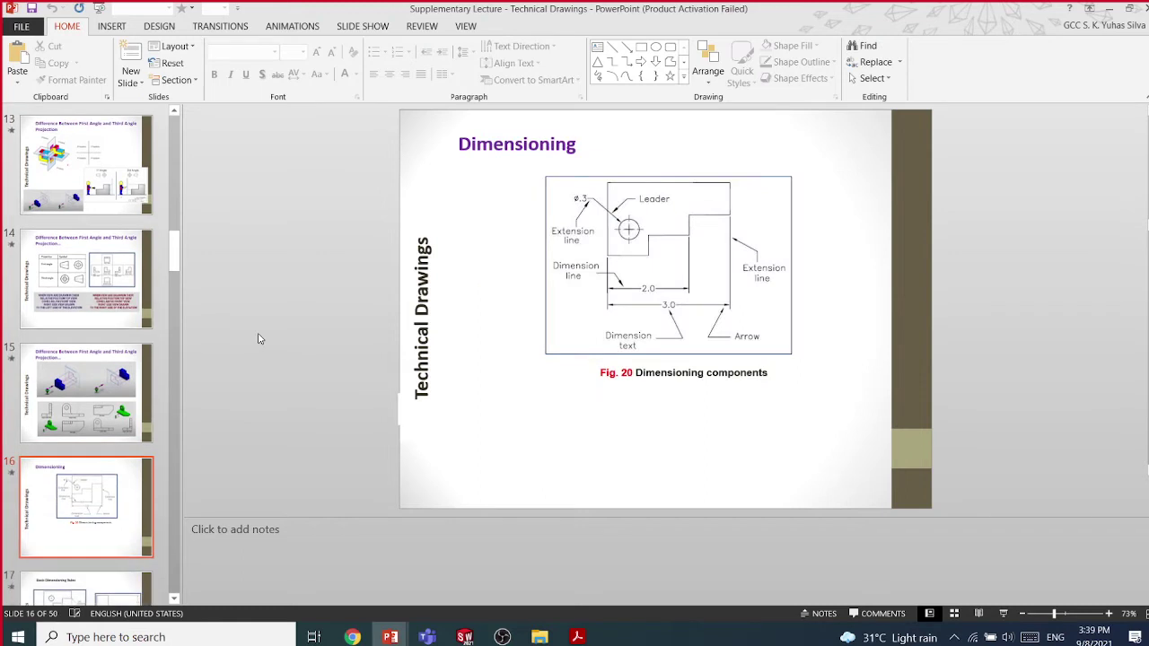
scroll(259, 339, down, 3)
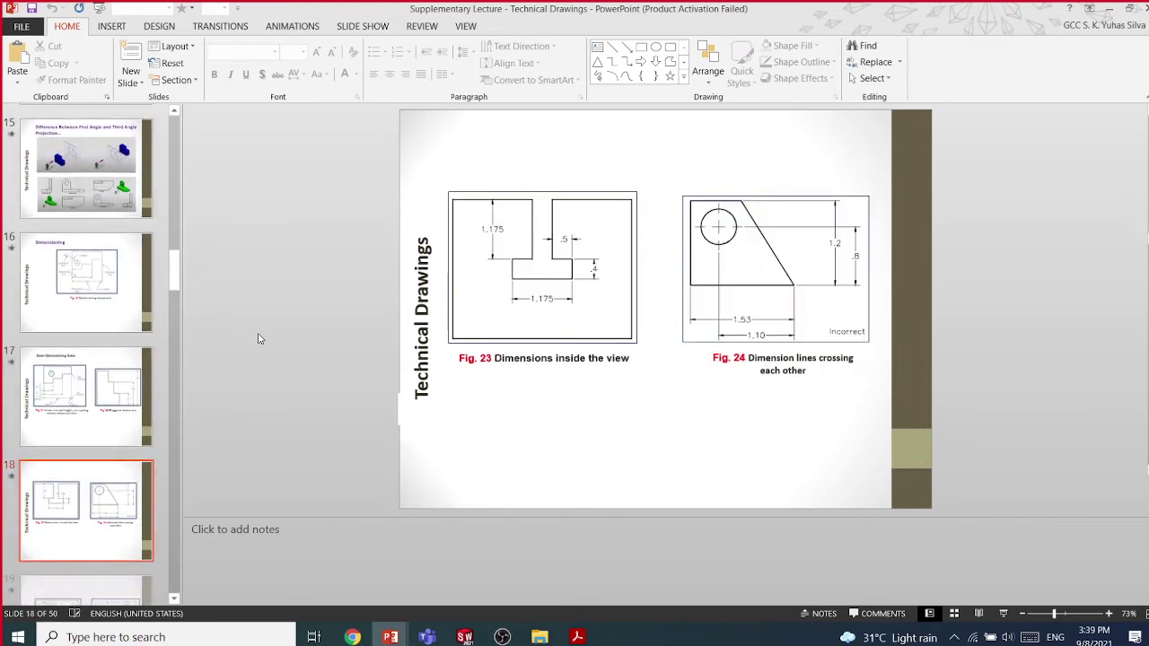
scroll(259, 338, down, 1)
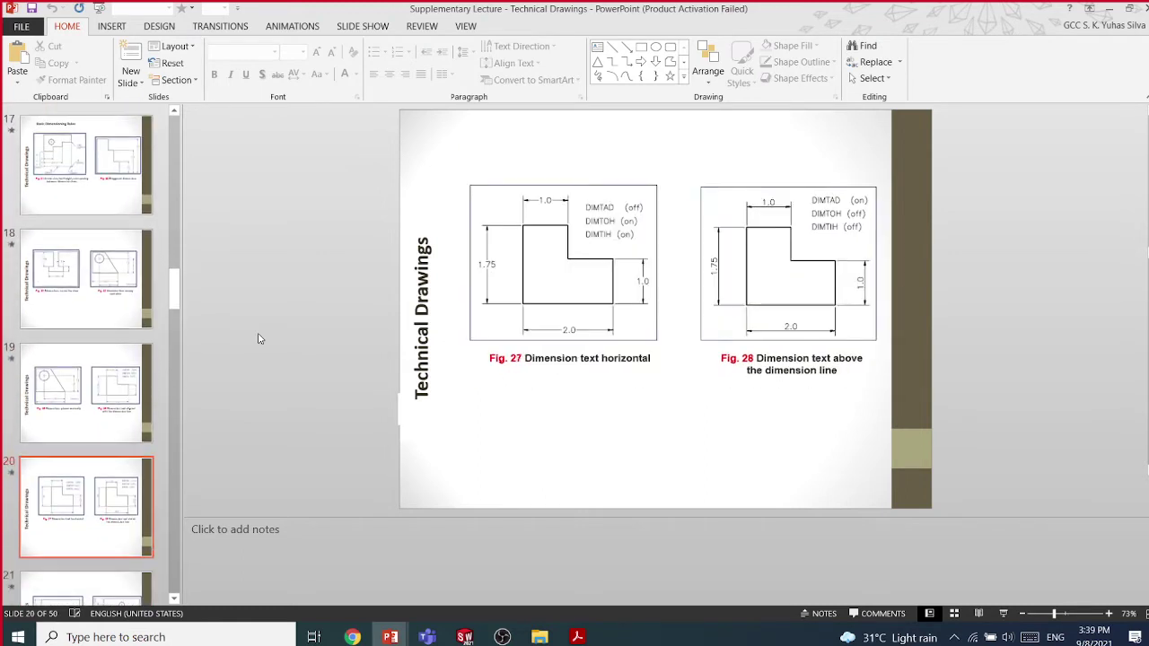
scroll(258, 339, down, 3)
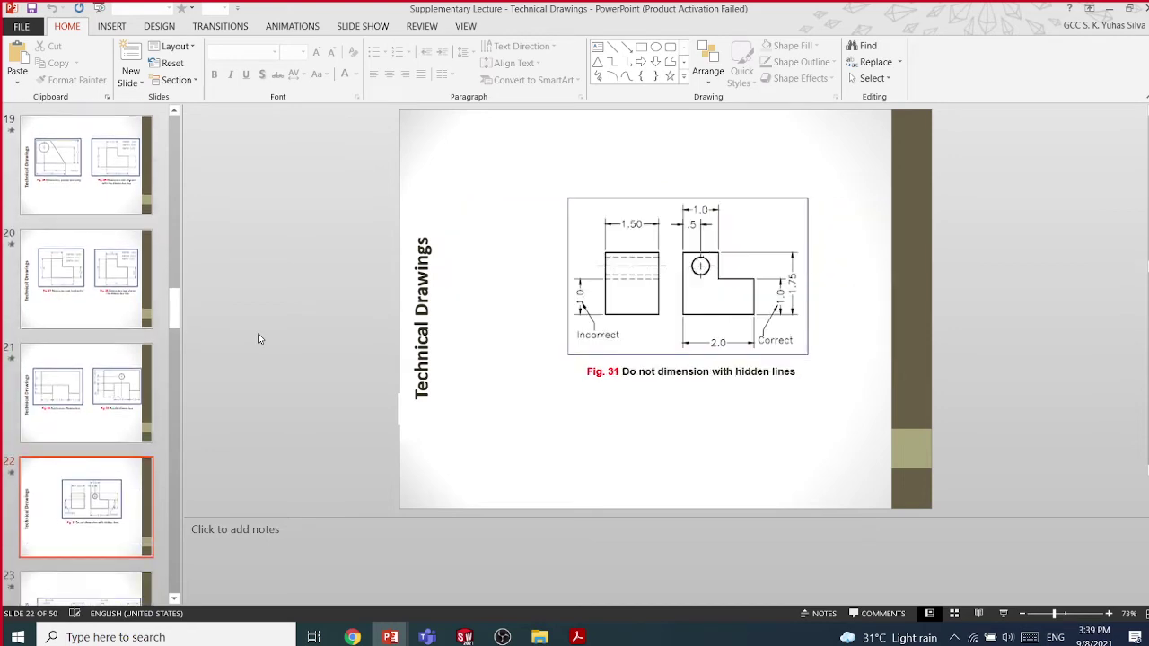
scroll(259, 338, down, 5)
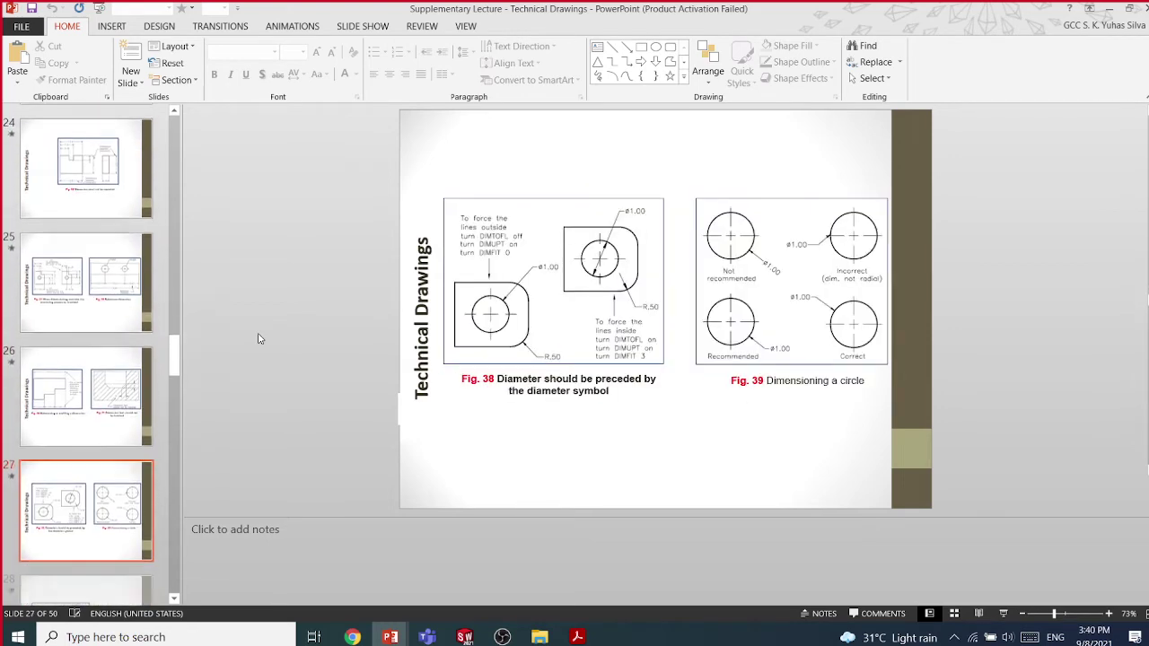
scroll(259, 338, down, 3)
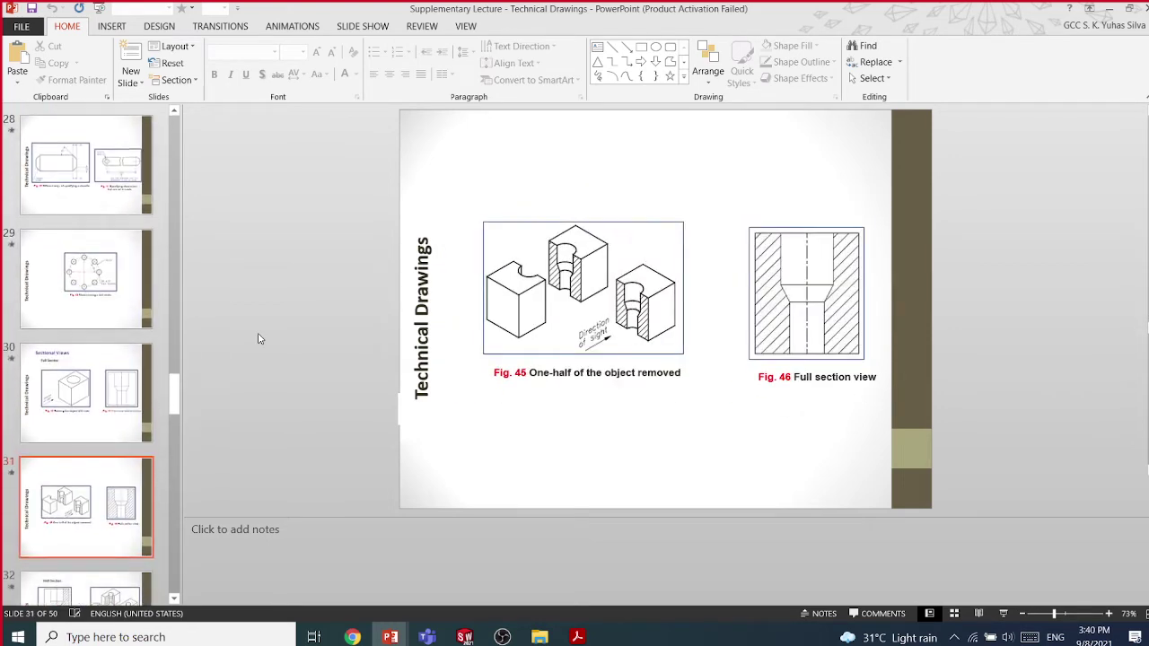
scroll(259, 338, down, 3)
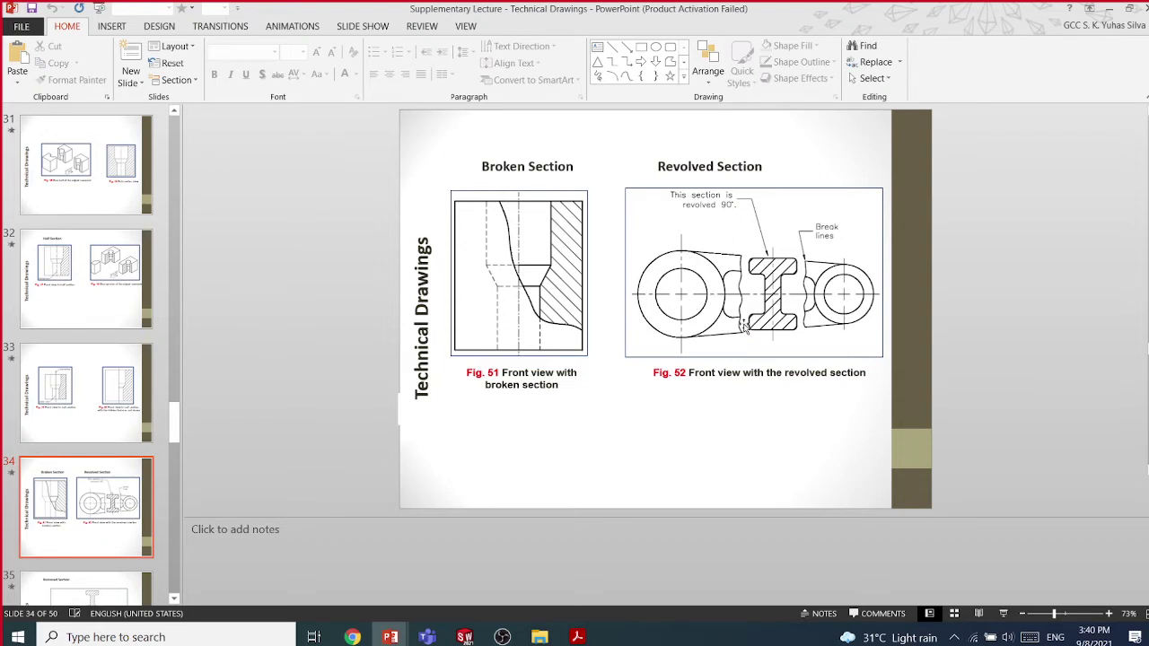
scroll(743, 327, down, 1)
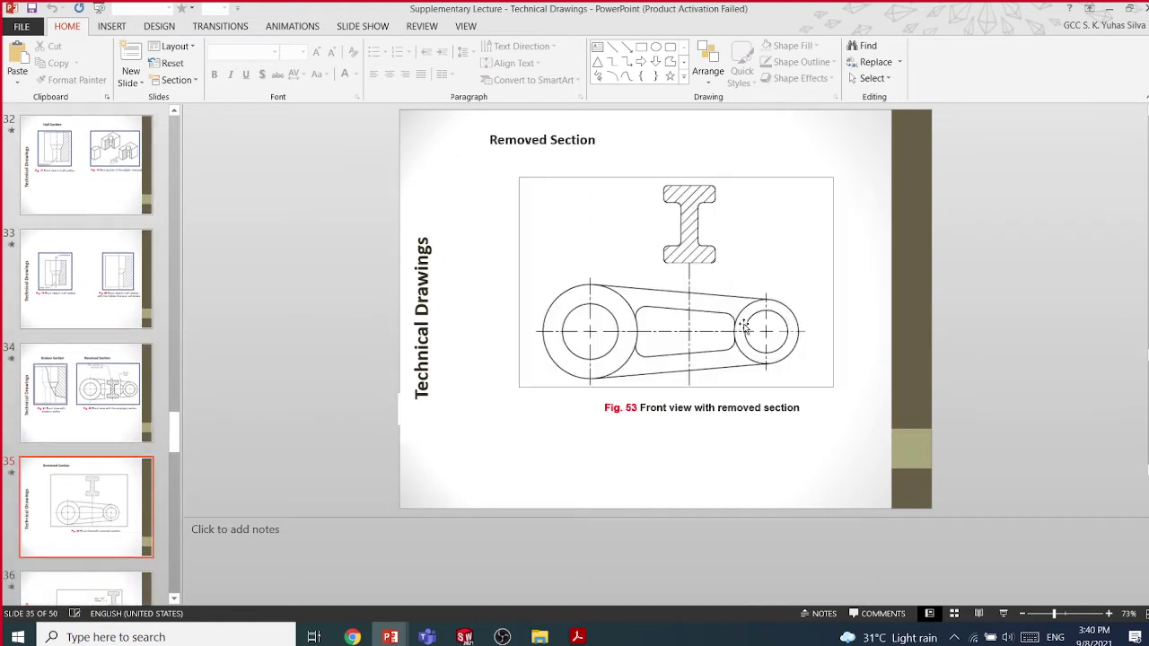
scroll(743, 326, up, 1)
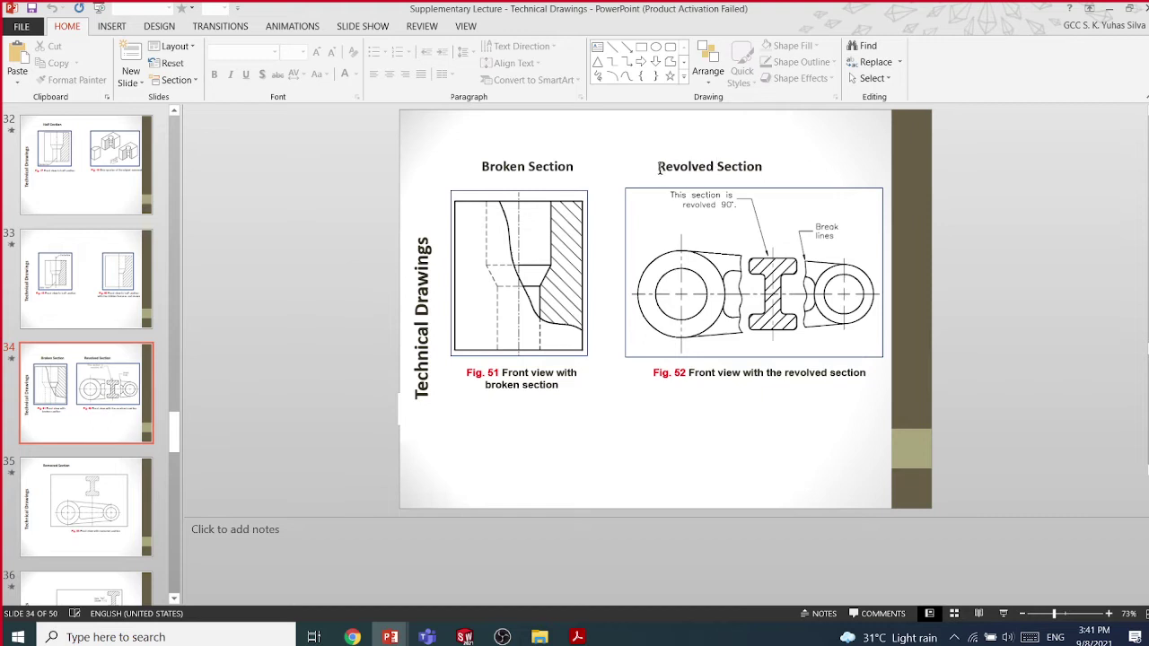
scroll(974, 270, down, 1)
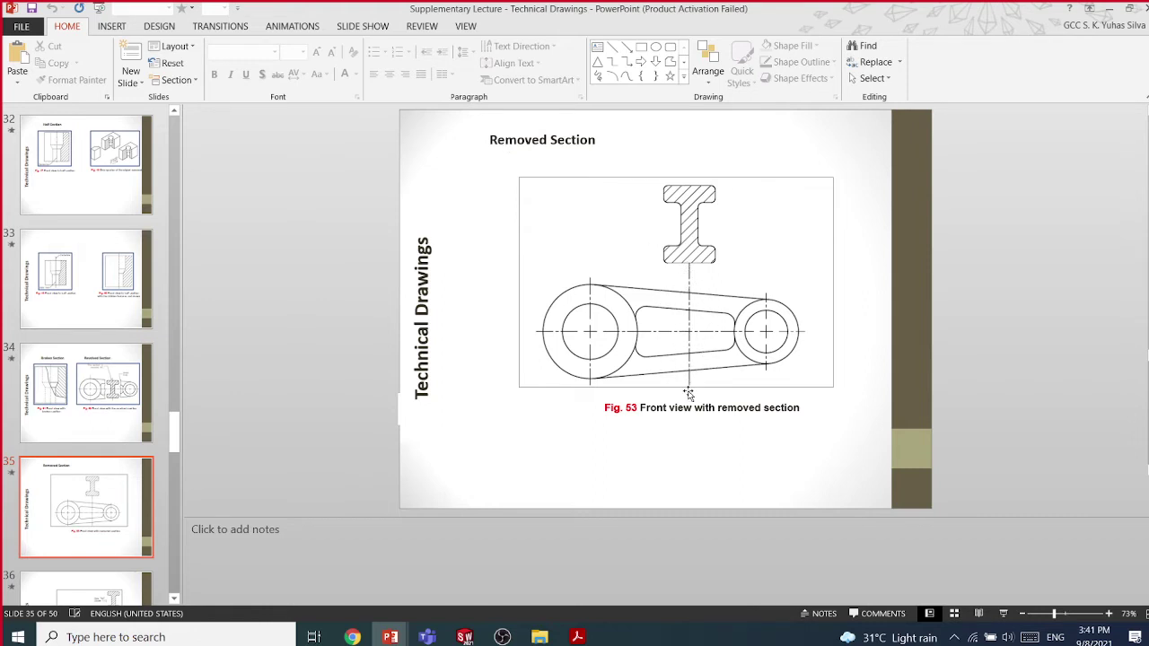
scroll(692, 281, up, 1)
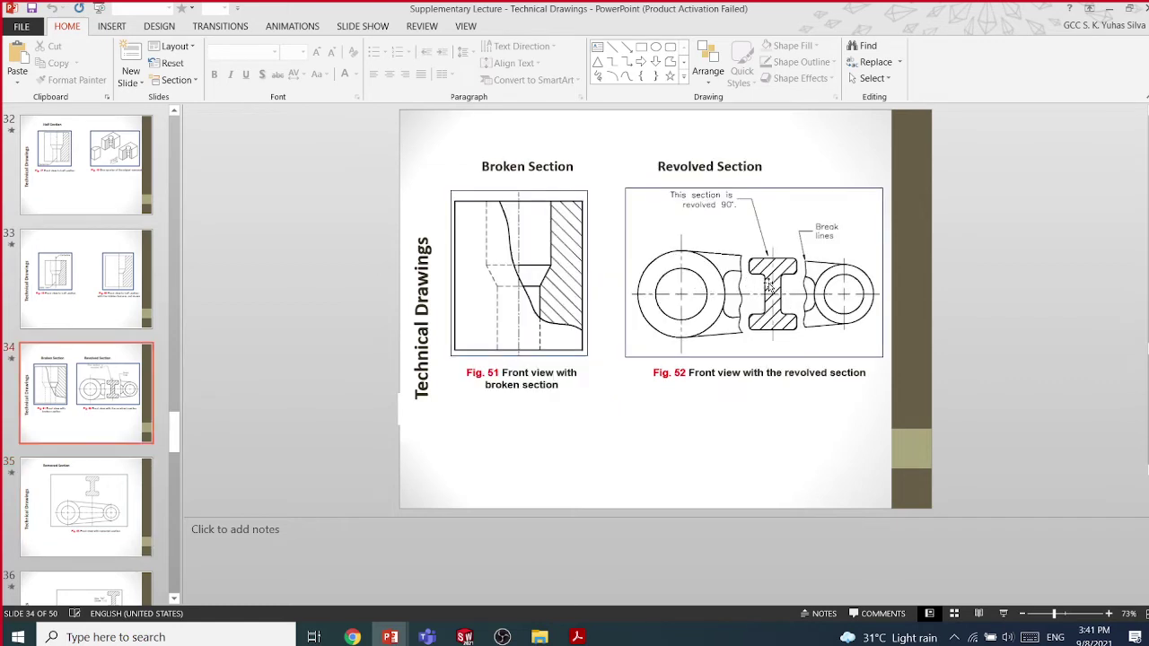
scroll(748, 158, down, 1)
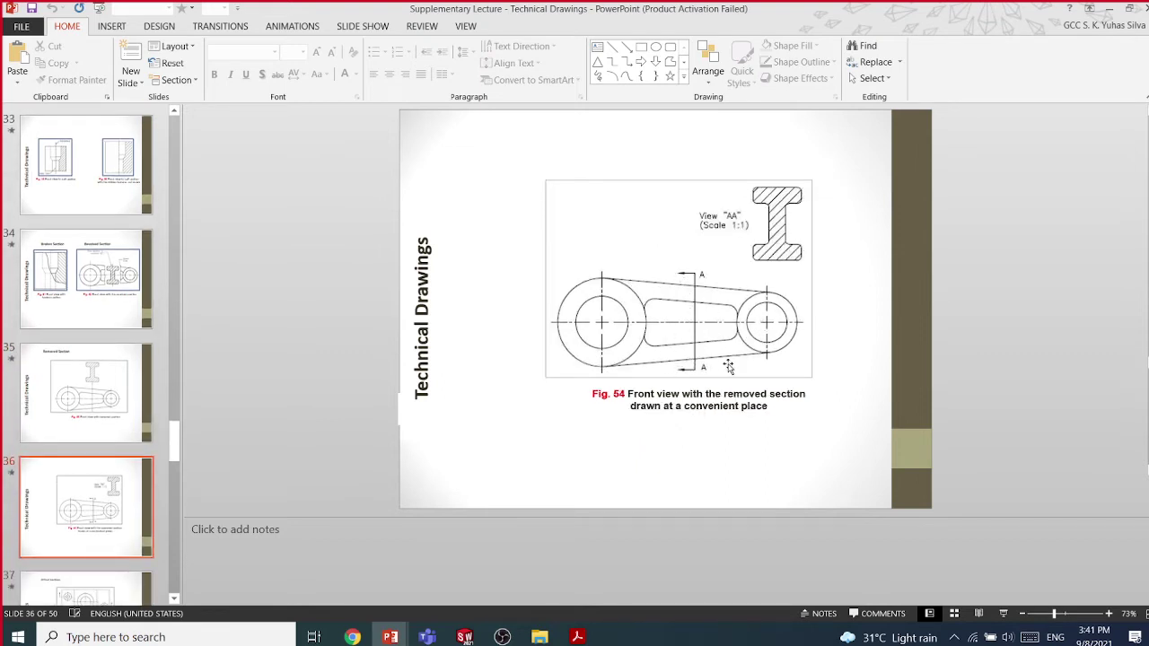
scroll(728, 367, up, 2)
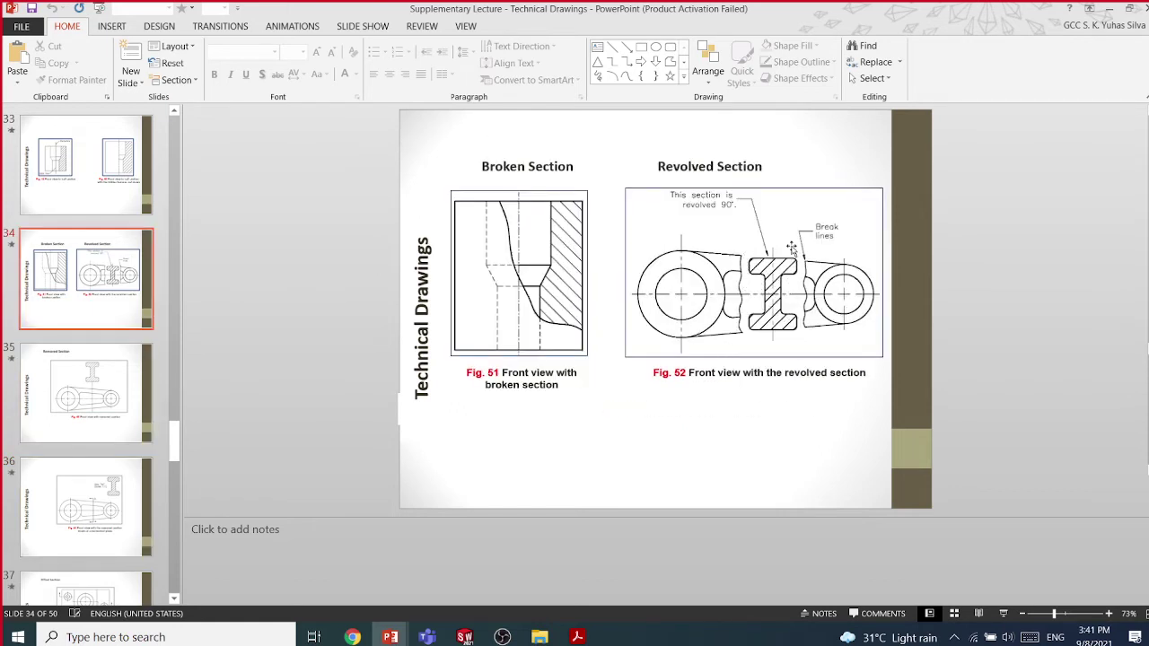
Inspect the revolved-section figure, then scroll to slide 37, the Offset Section front view
click(758, 331)
click(994, 342)
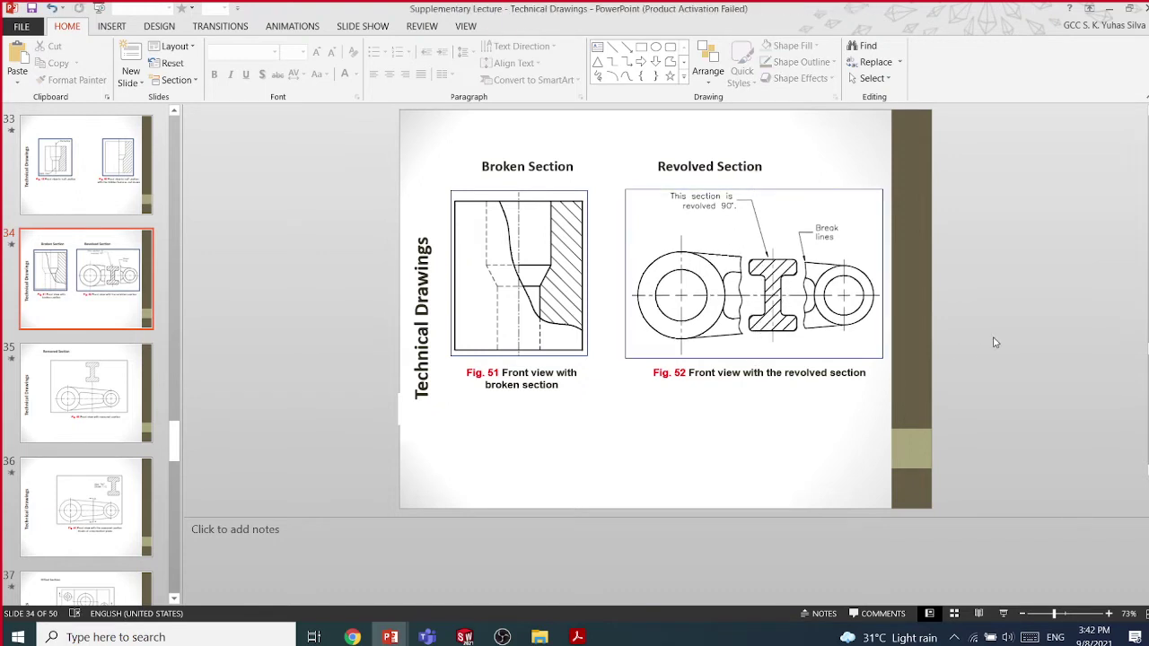
scroll(994, 342, down, 1)
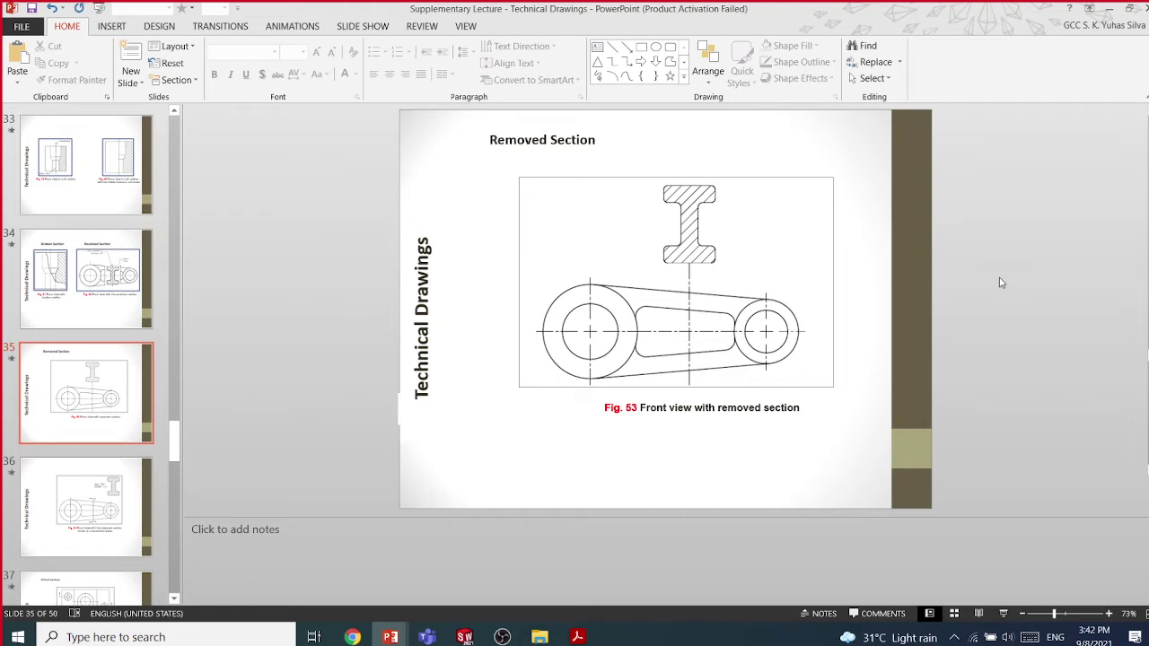
scroll(1002, 282, up, 1)
scroll(1002, 283, down, 2)
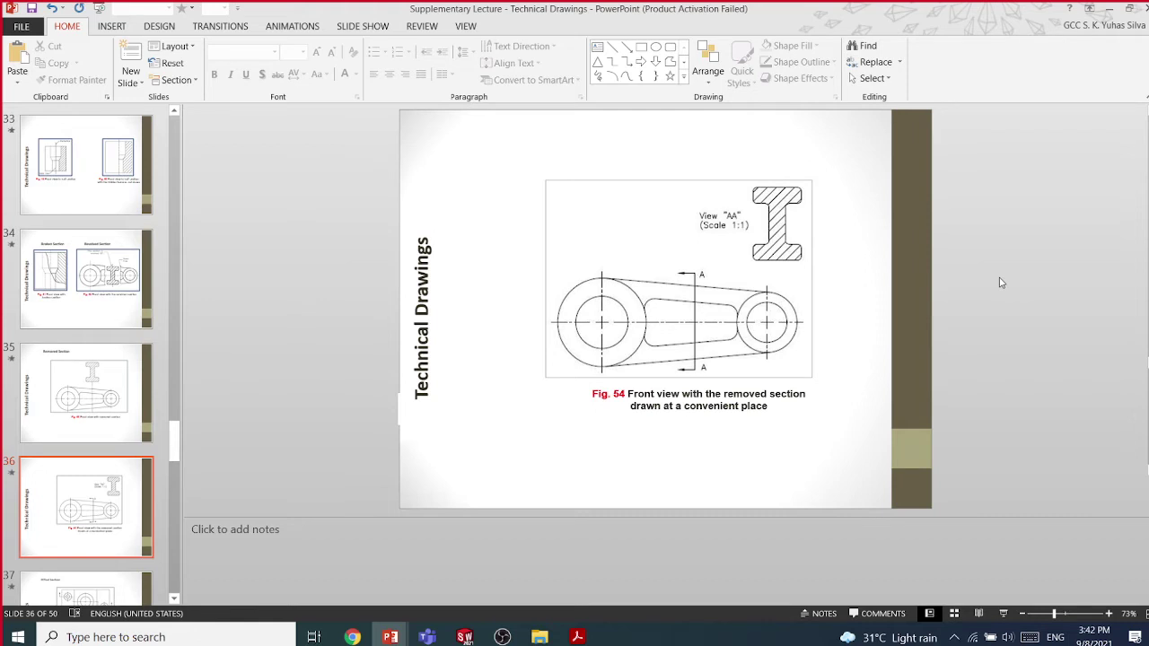
scroll(1001, 283, down, 1)
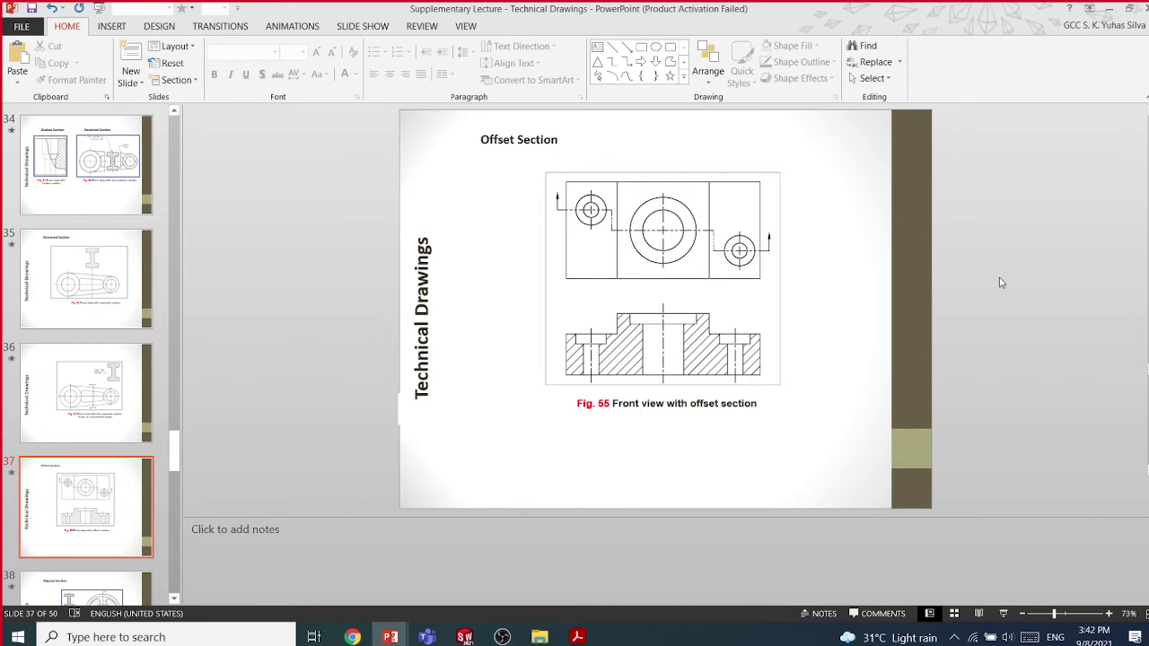
Look back at slides 32–34, return to slide 37, and zoom it from 73% to 90%
scroll(1001, 283, up, 3)
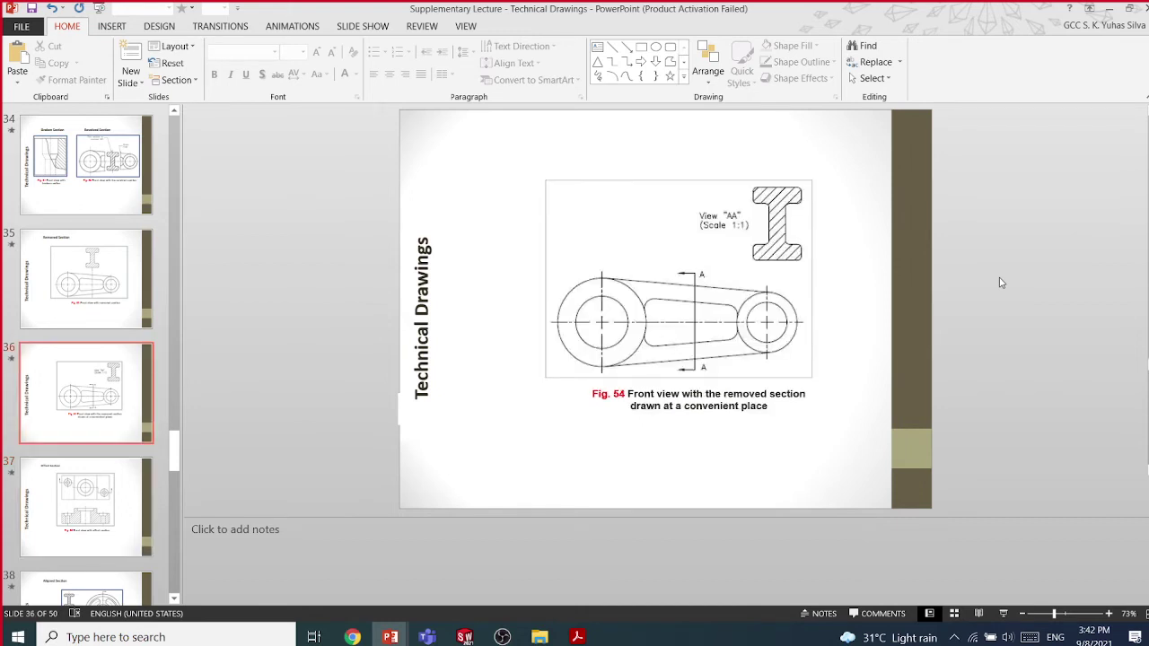
scroll(1002, 283, up, 1)
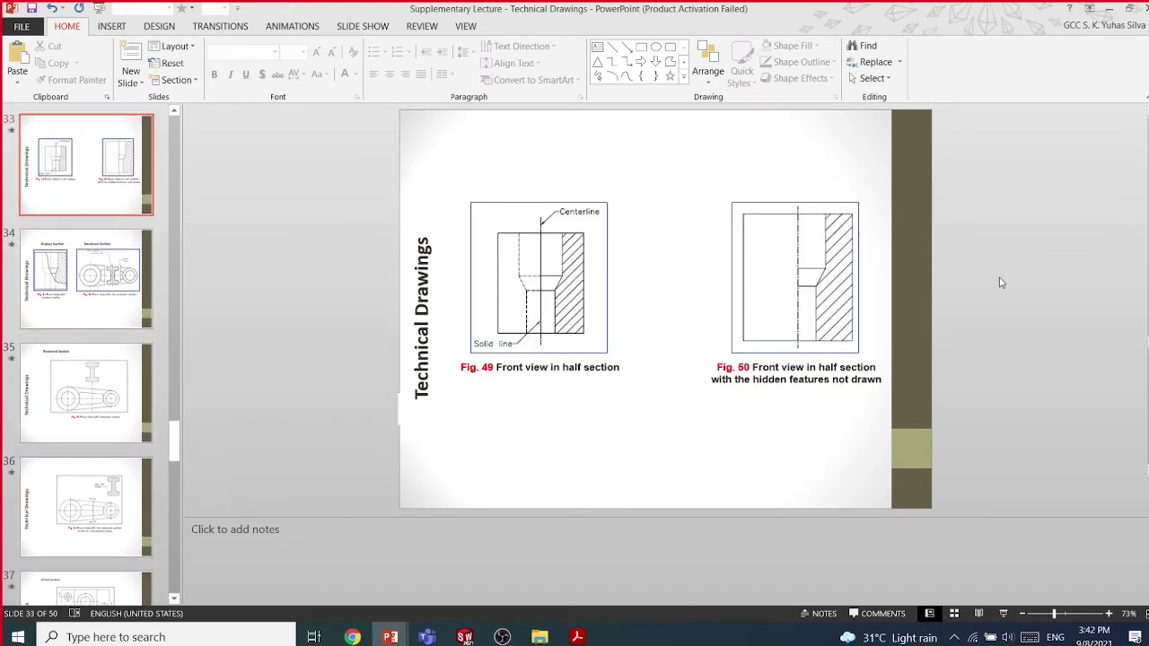
scroll(1001, 282, up, 1)
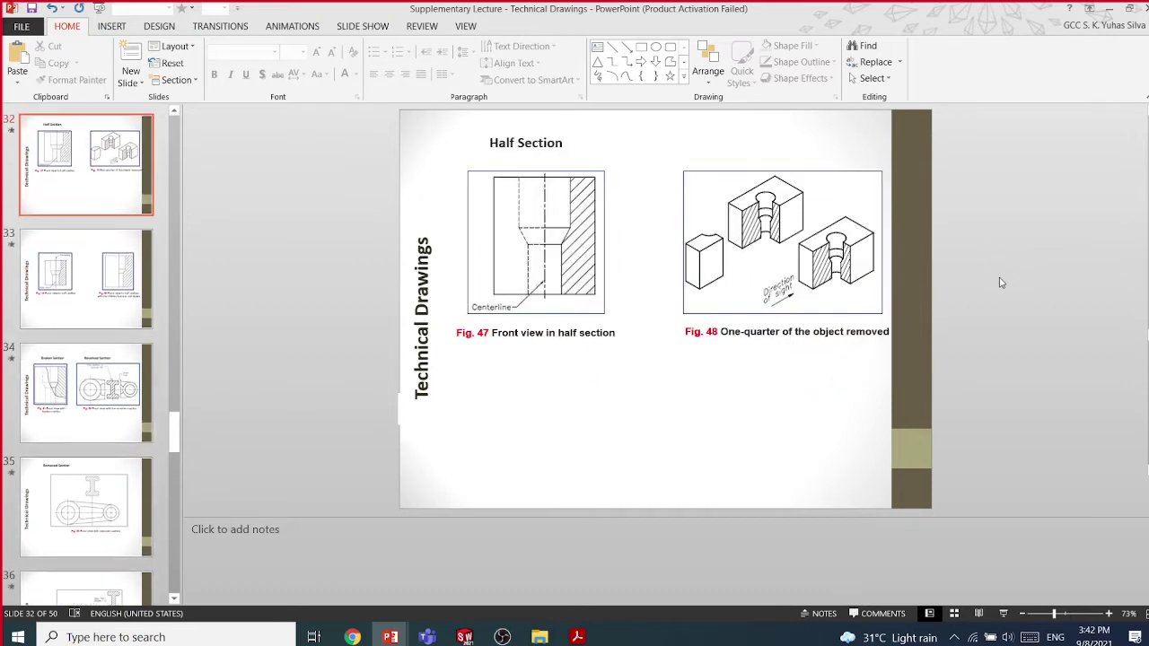
scroll(1001, 283, down, 2)
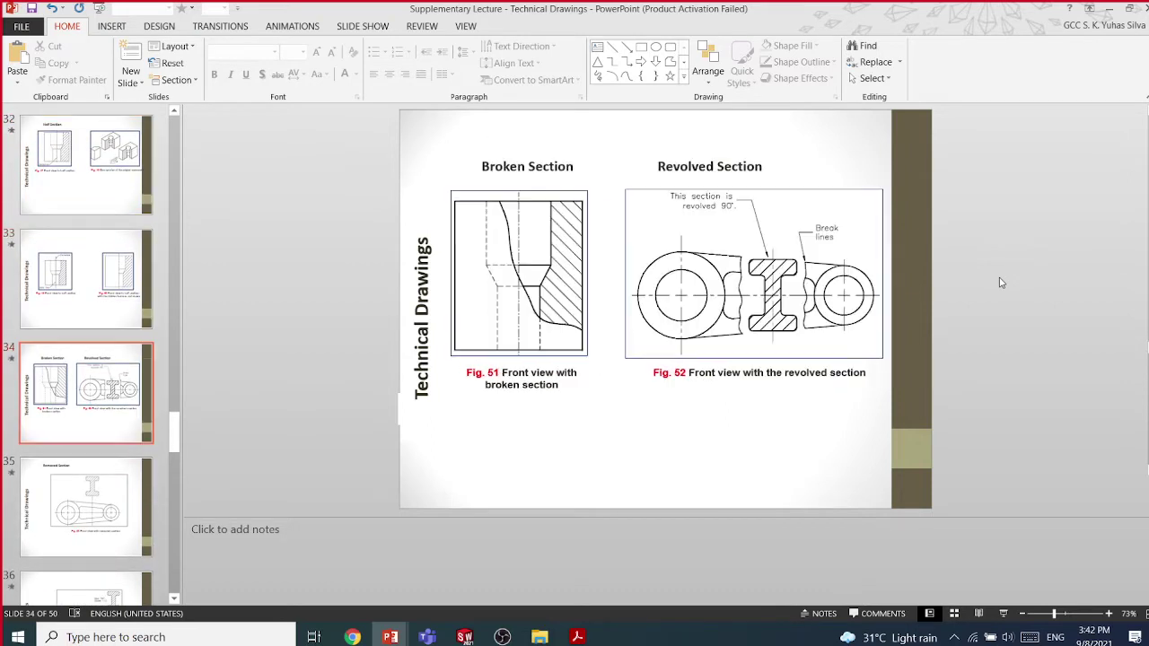
scroll(1001, 282, down, 3)
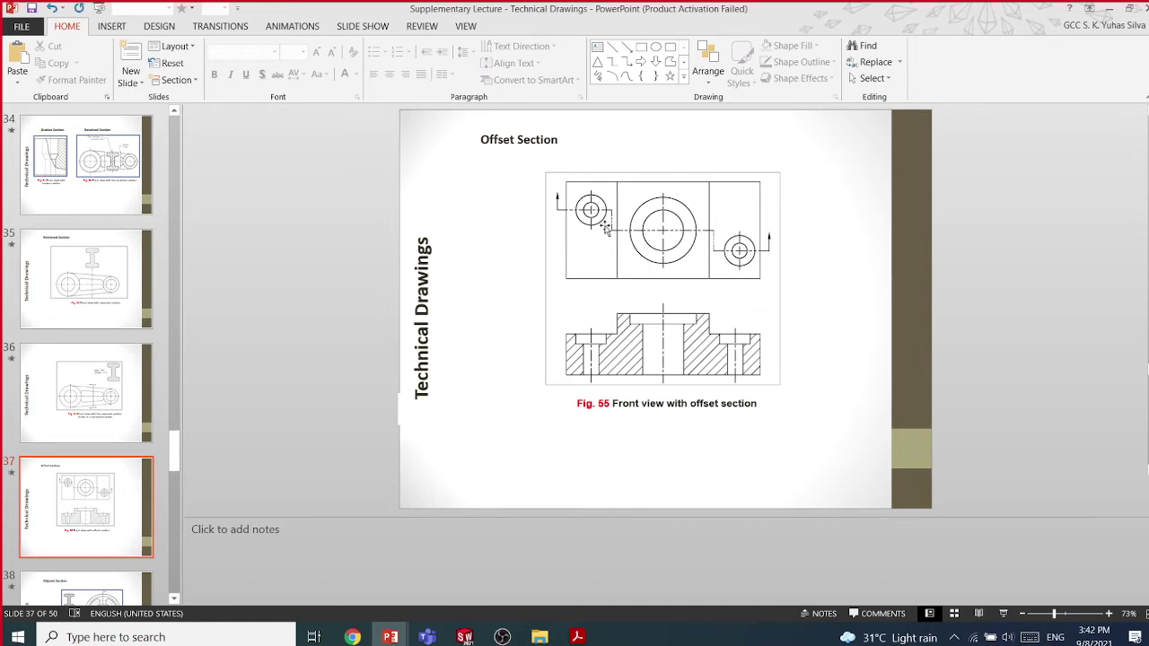
click(1108, 614)
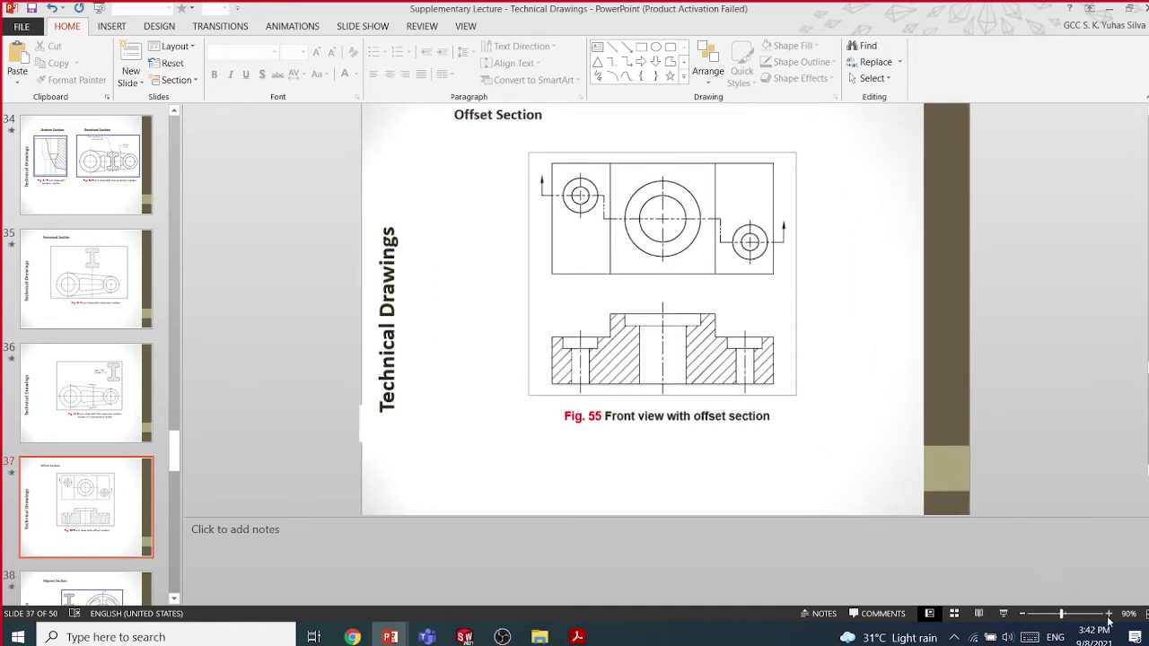
click(1108, 613)
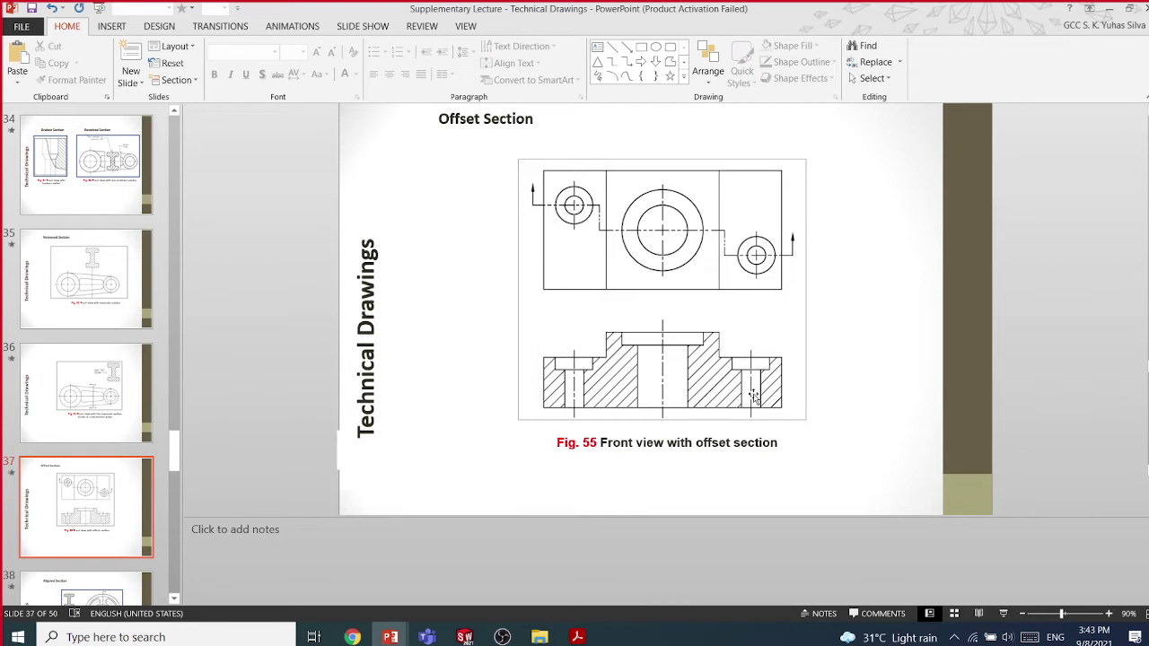
click(698, 268)
click(518, 29)
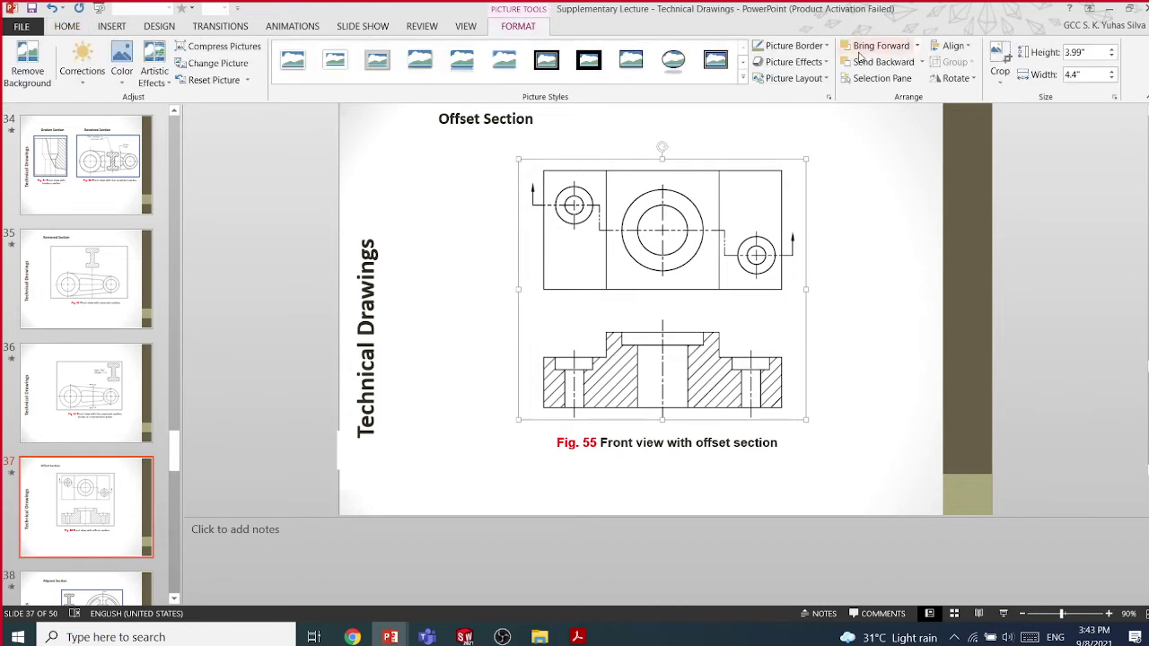
click(999, 61)
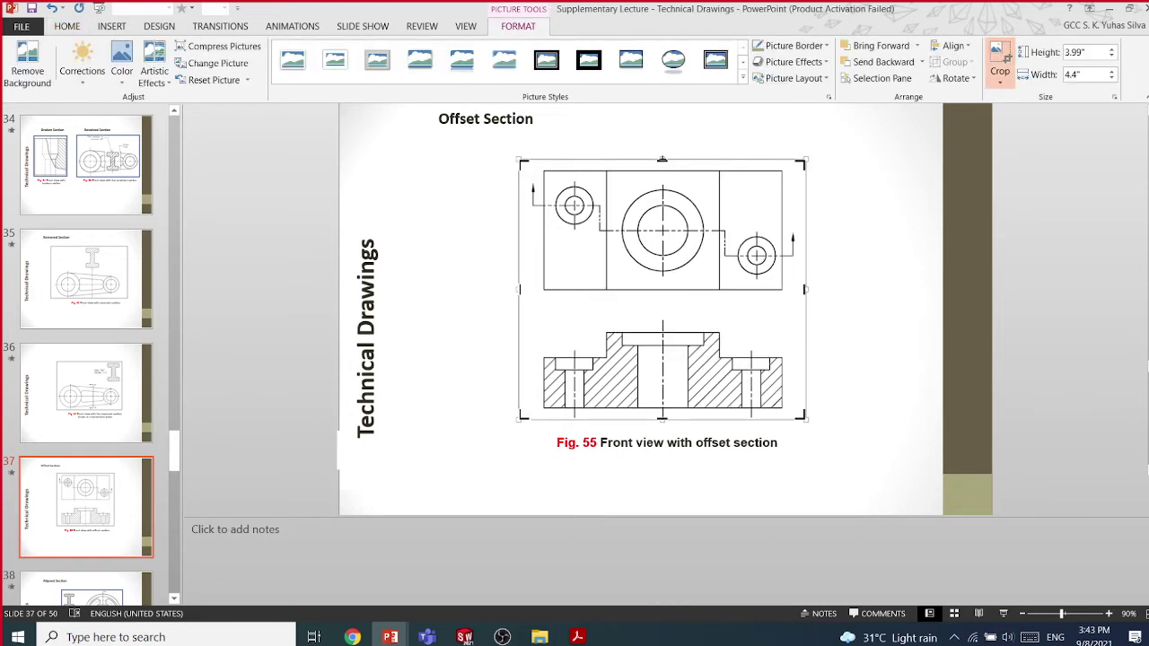
drag(661, 160, 661, 305)
click(1045, 308)
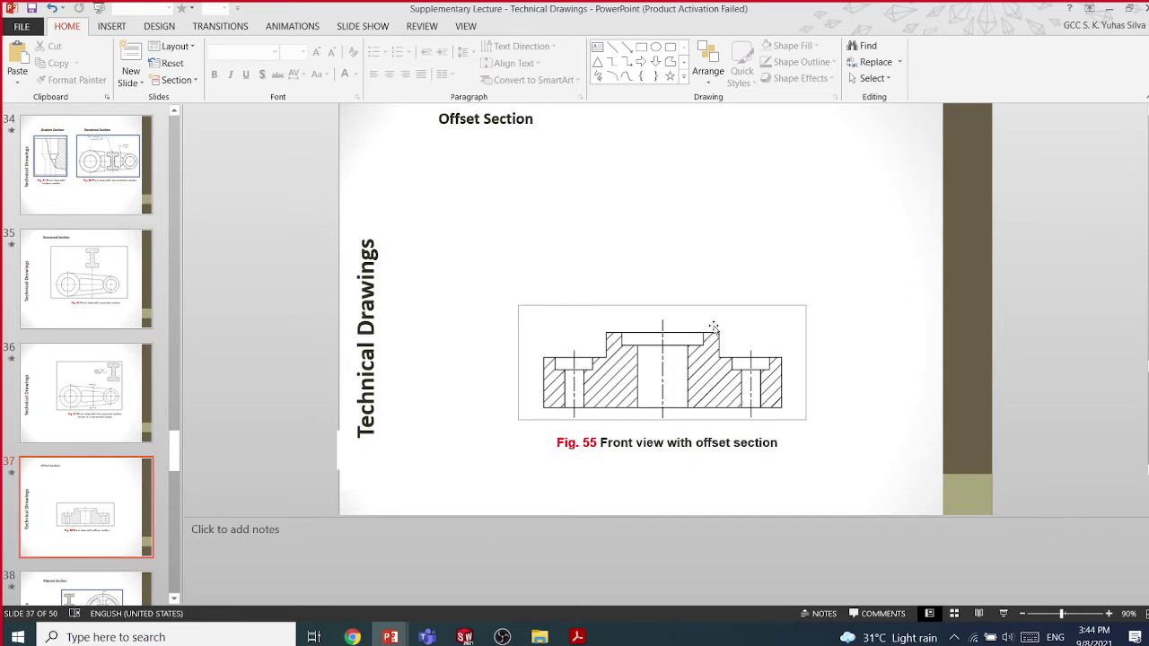
key(ctrl+z)
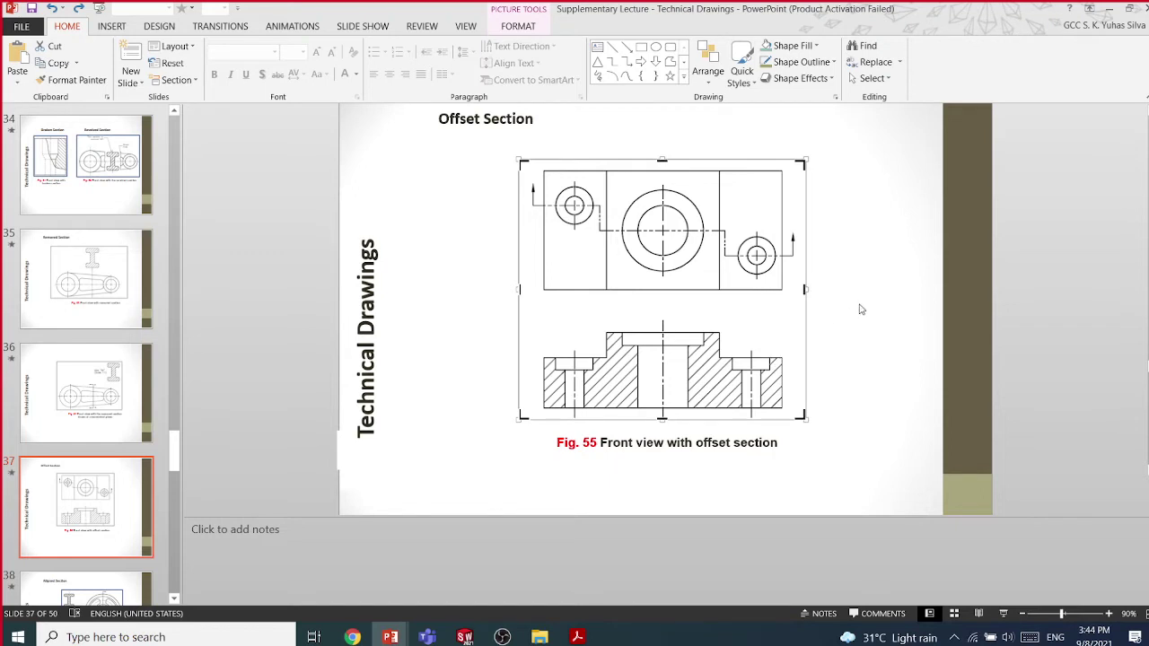
In SolidWorks, delete Drawing View1 from Sheet1 and open the Design Library pane
click(464, 637)
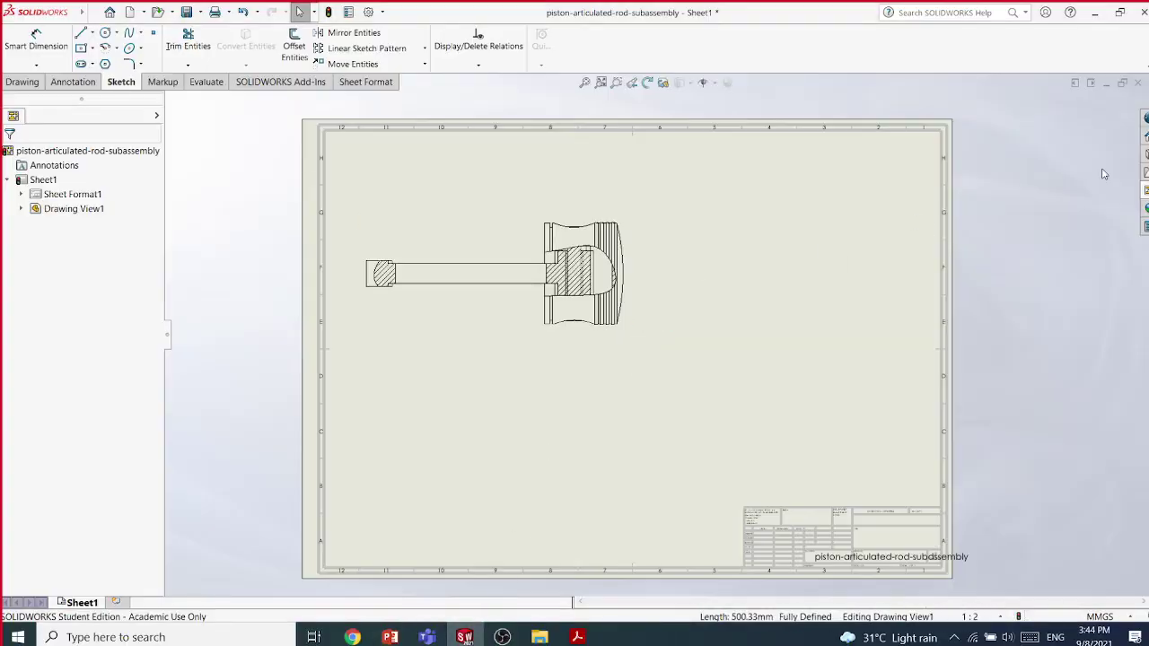
click(628, 341)
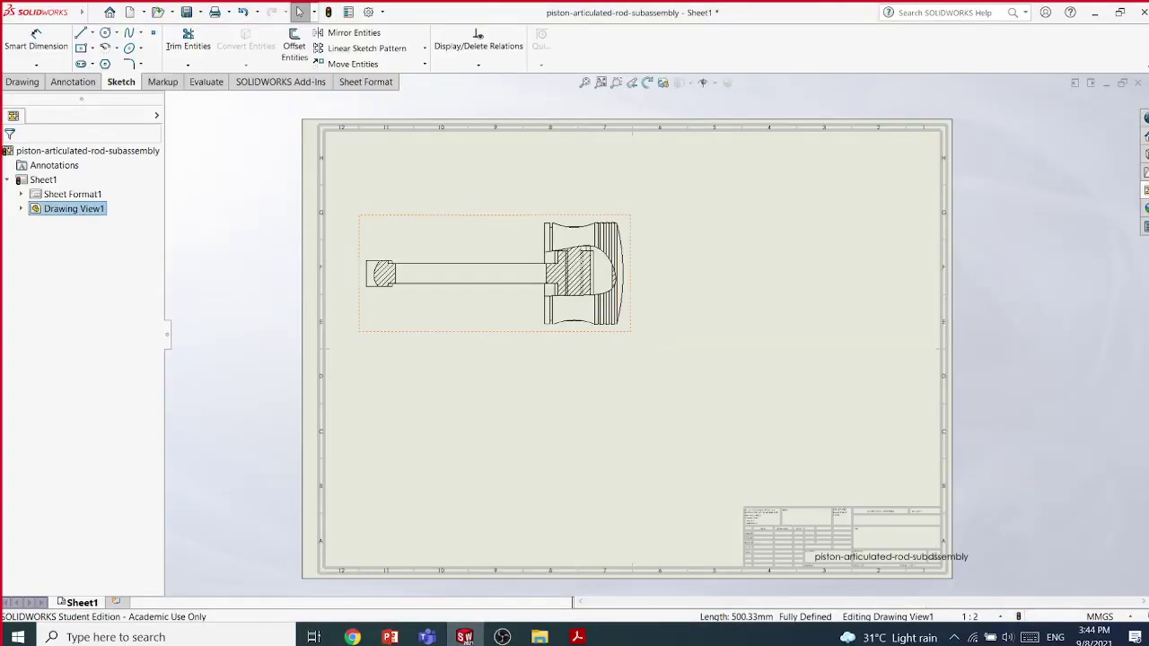
key(Delete)
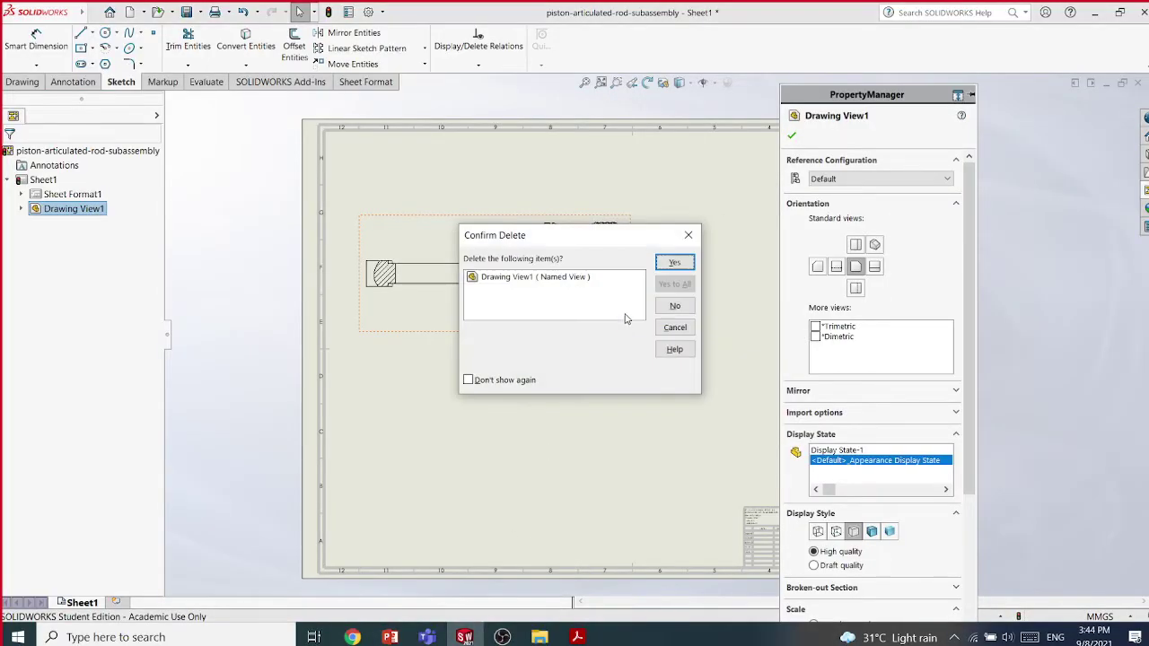
click(675, 261)
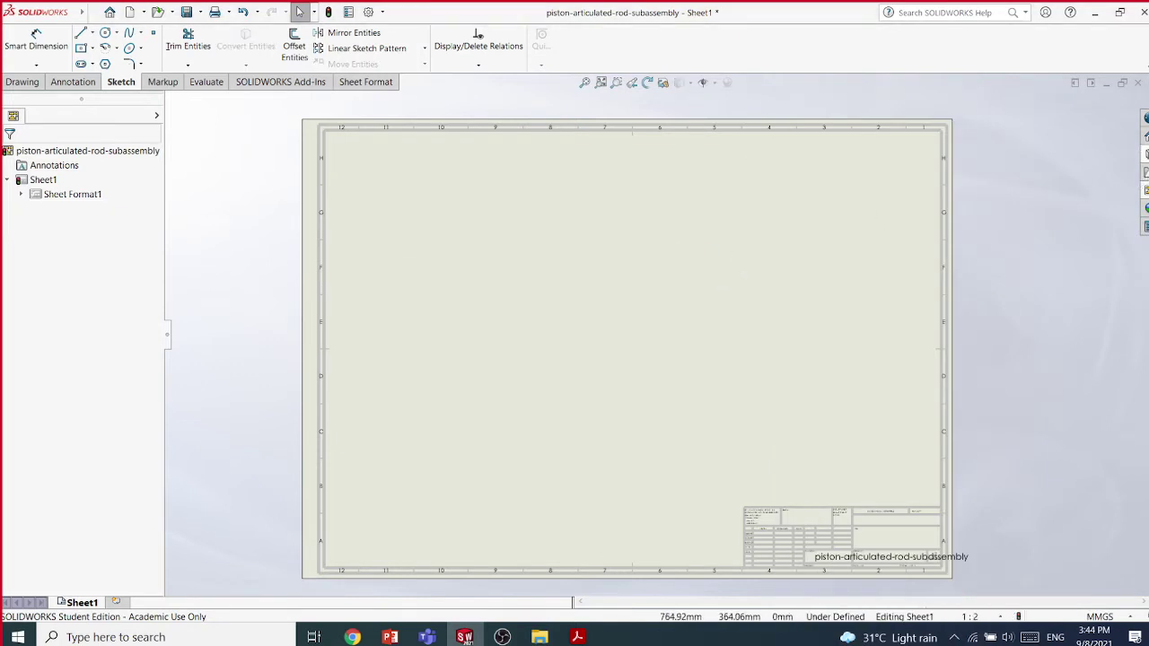
click(1145, 154)
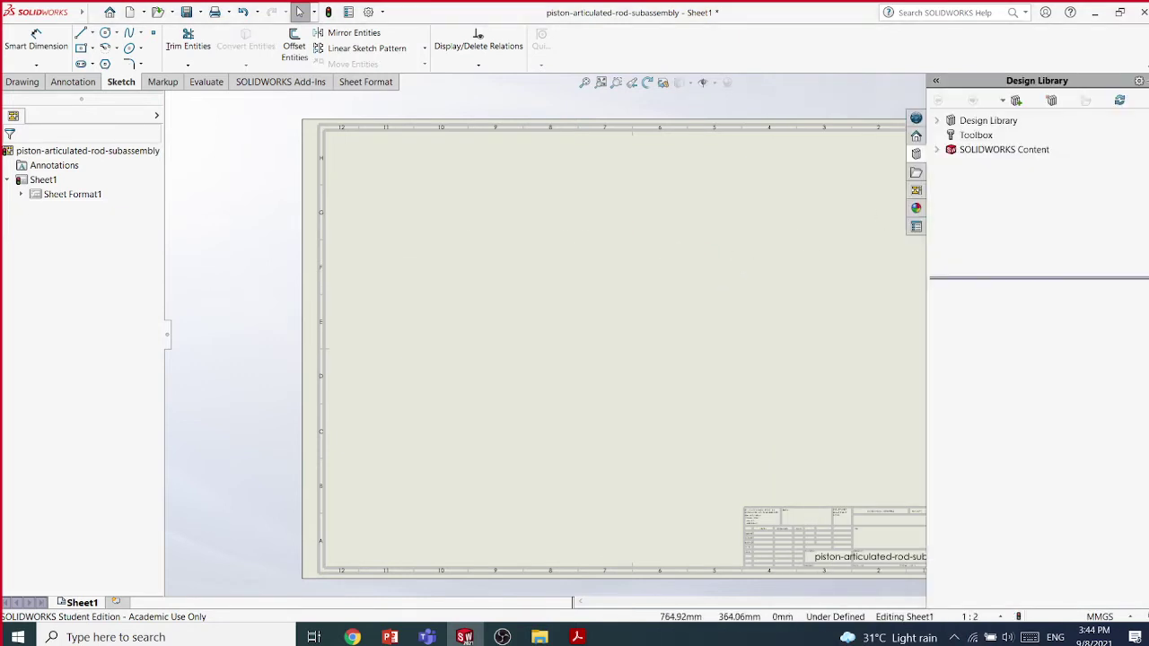
Browse from the View Palette and check Figure_14-31 to 14-33 and Figure_14-35 as large thumbnails
click(915, 191)
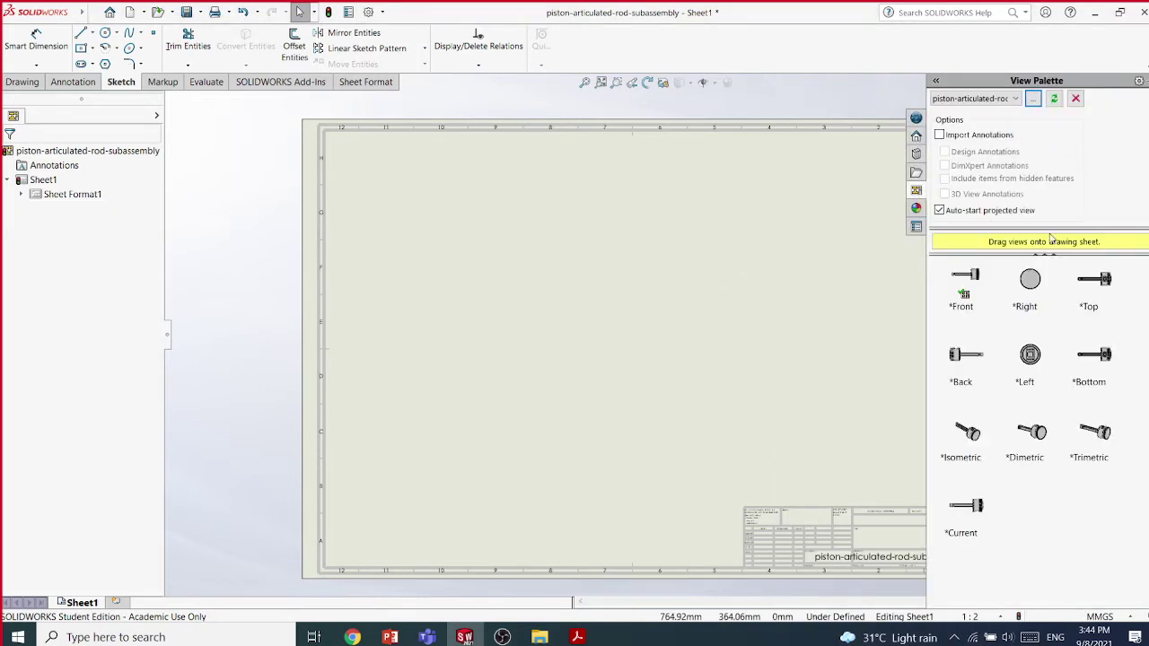
click(1033, 99)
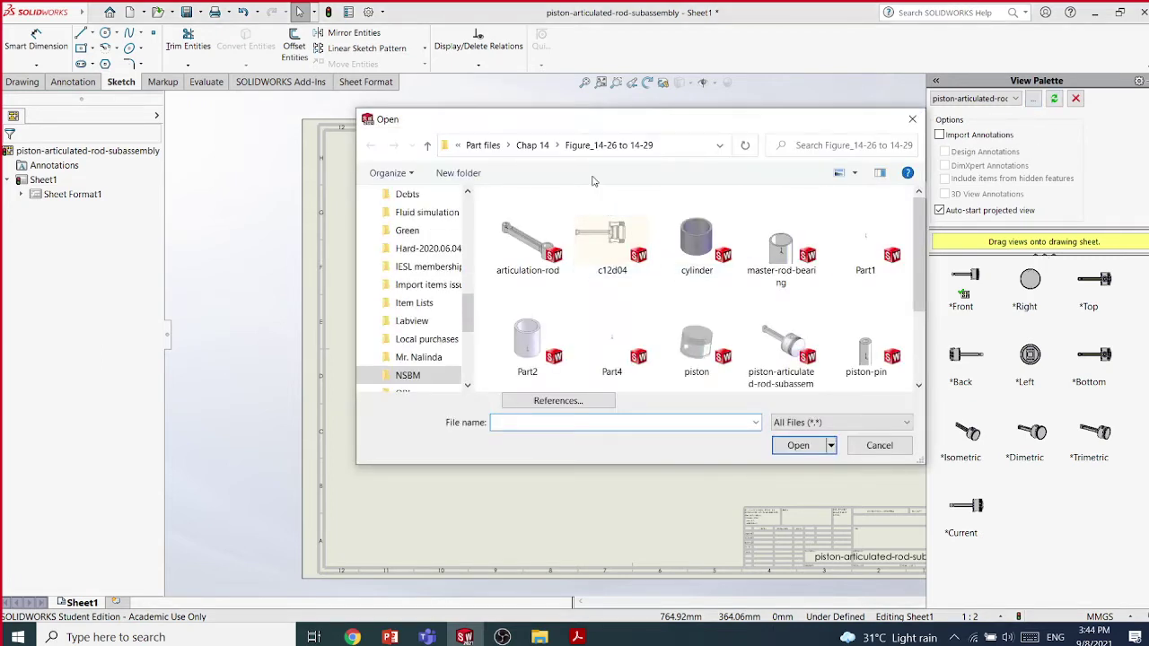
click(532, 144)
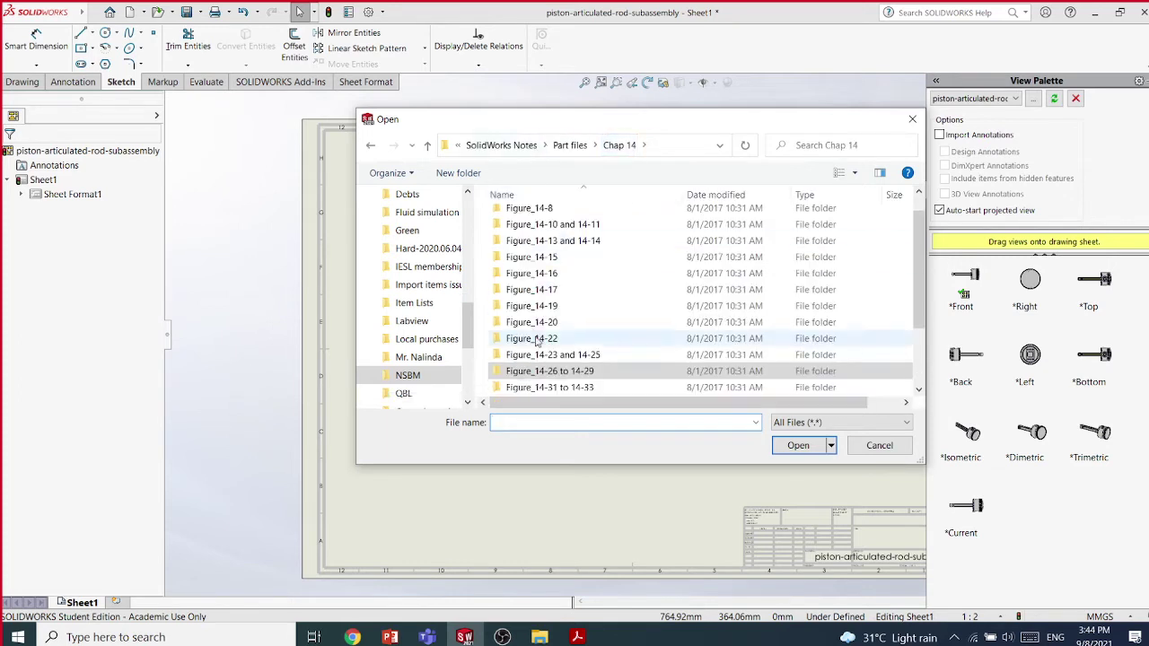
double_click(559, 388)
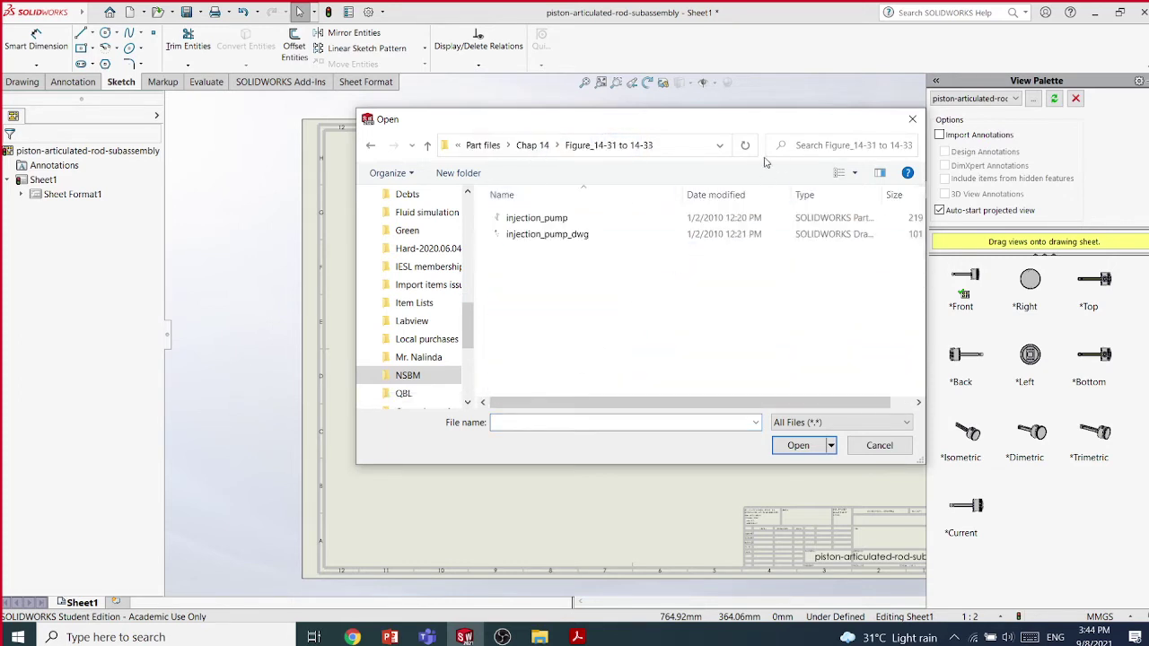
click(856, 174)
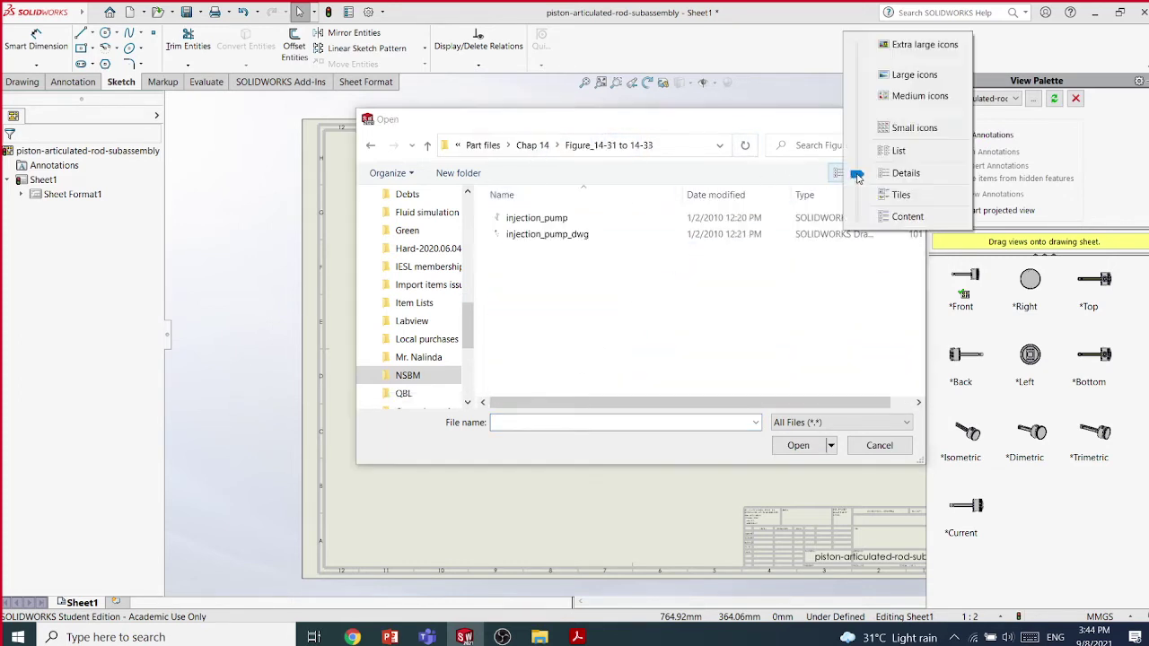
click(915, 76)
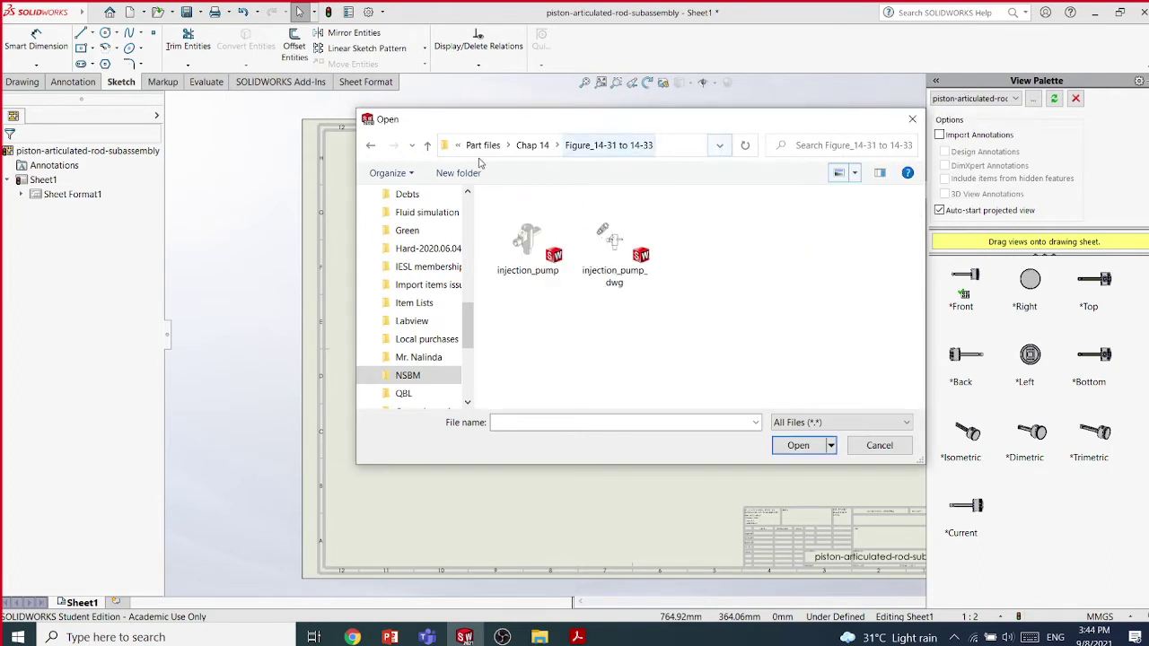
click(532, 145)
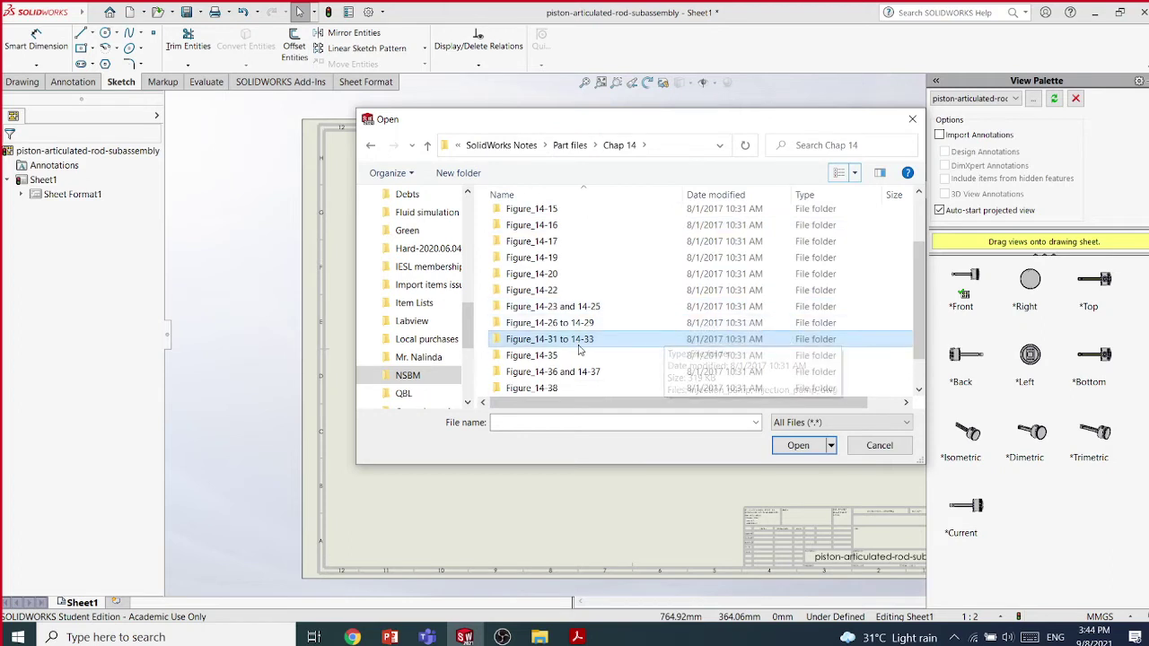
double_click(574, 371)
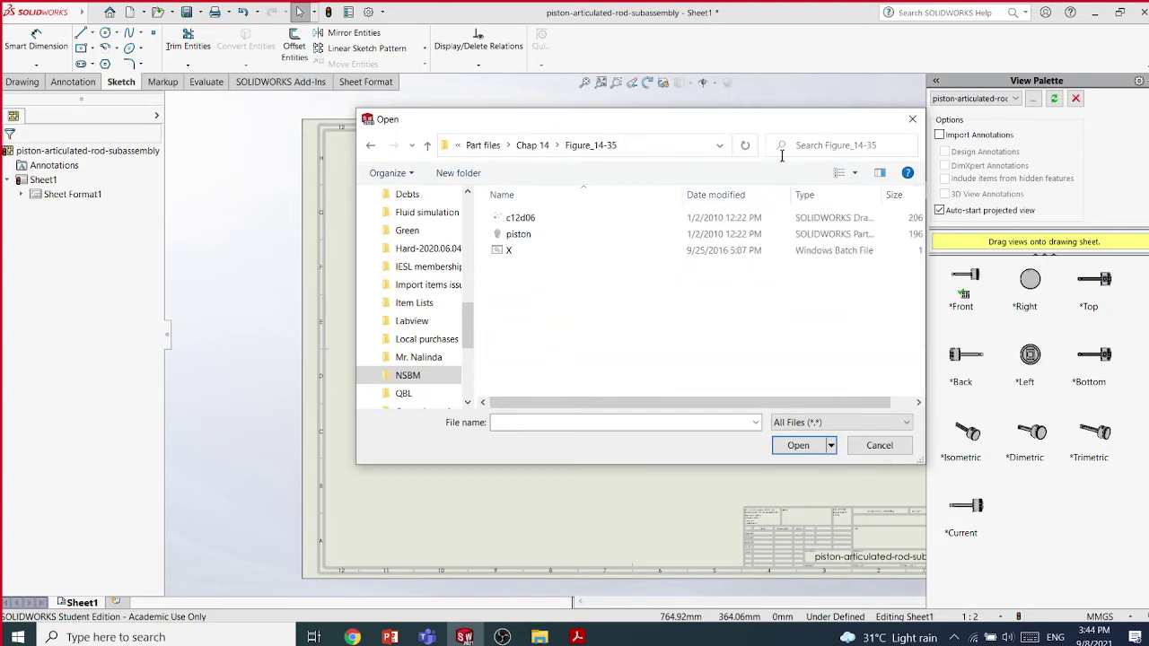
click(853, 173)
click(912, 78)
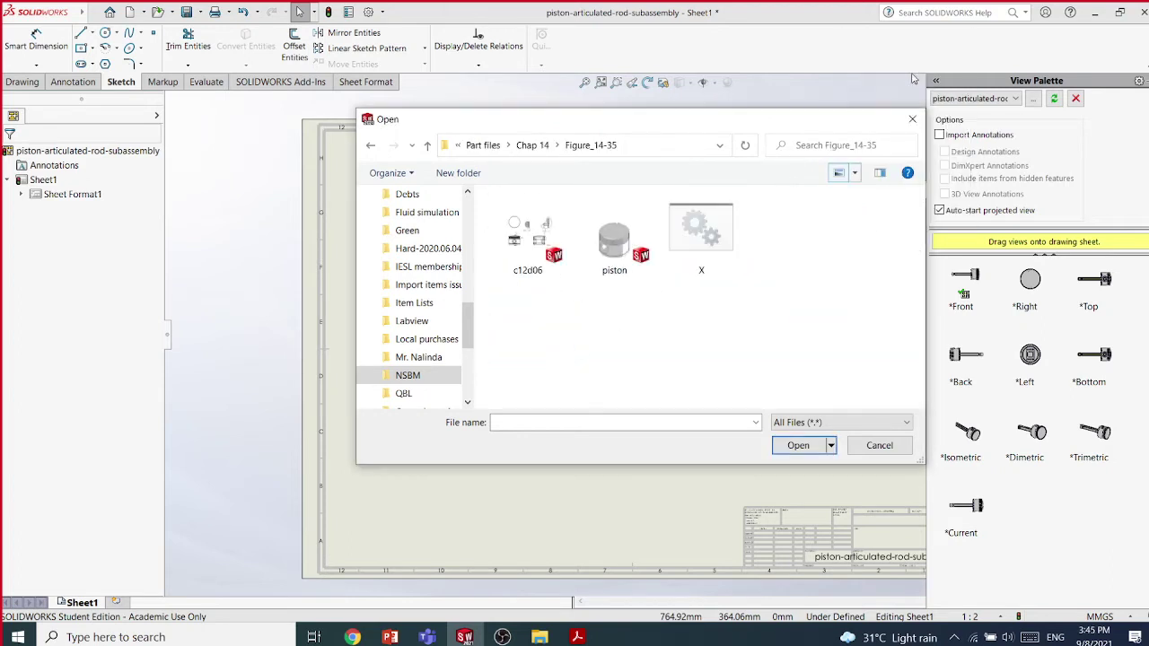
Check Figure_14-8 and Figure_14-10 and 14-11, then select c05-tut03 in Figure_14-13 and 14-14
click(525, 146)
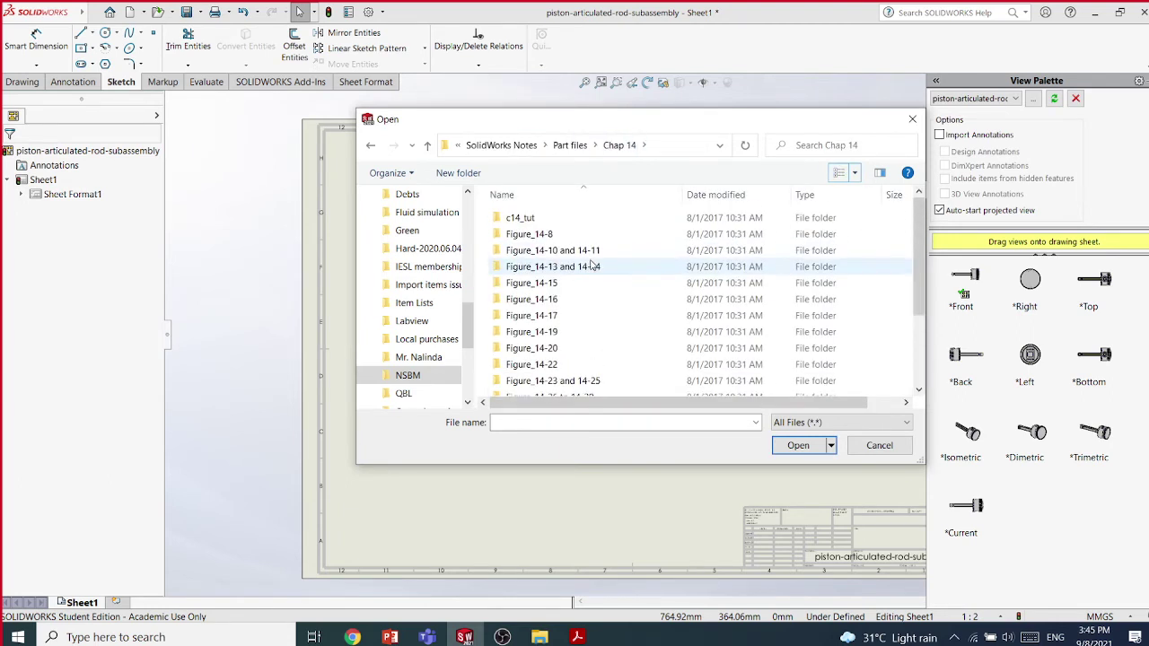
double_click(547, 232)
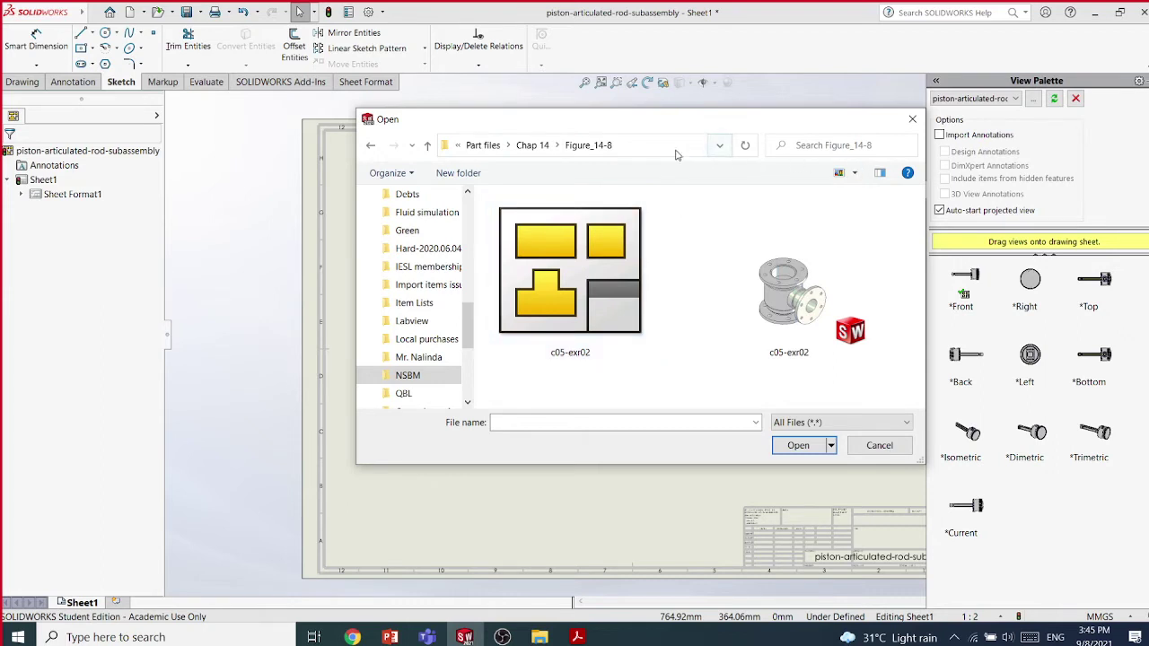
click(532, 144)
double_click(561, 253)
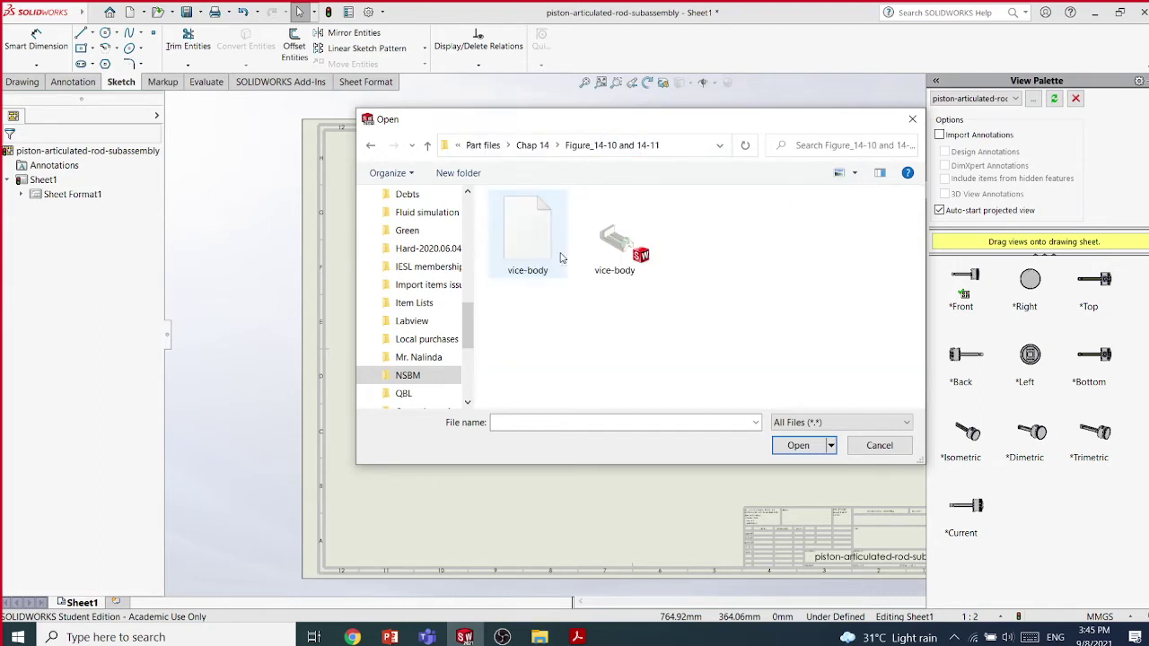
click(532, 145)
double_click(574, 274)
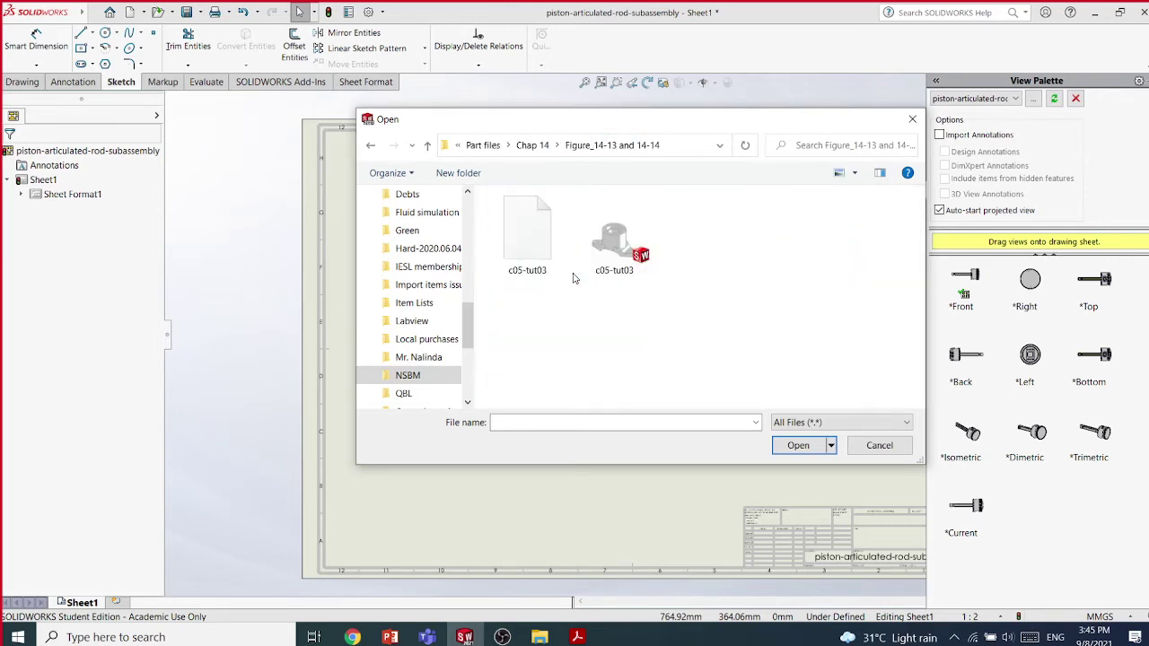
click(612, 239)
Open c05-tut03 and drag its *Top view onto Sheet1 without adding projected views
click(797, 453)
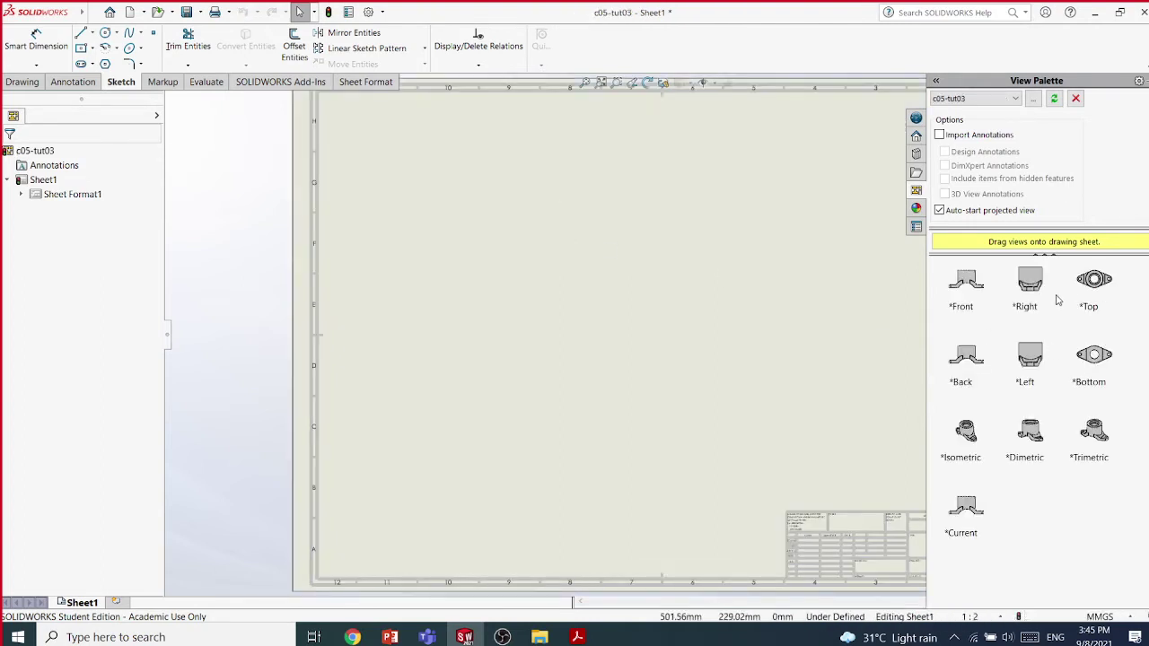
drag(1095, 286, 510, 215)
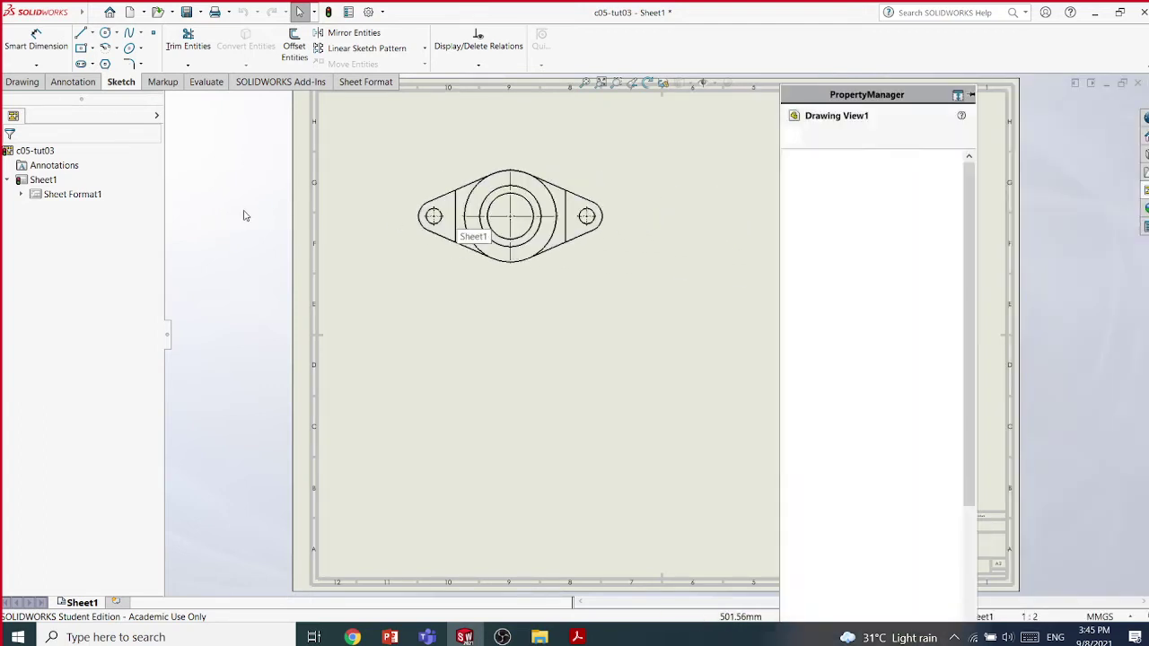
scroll(535, 191, down, 2)
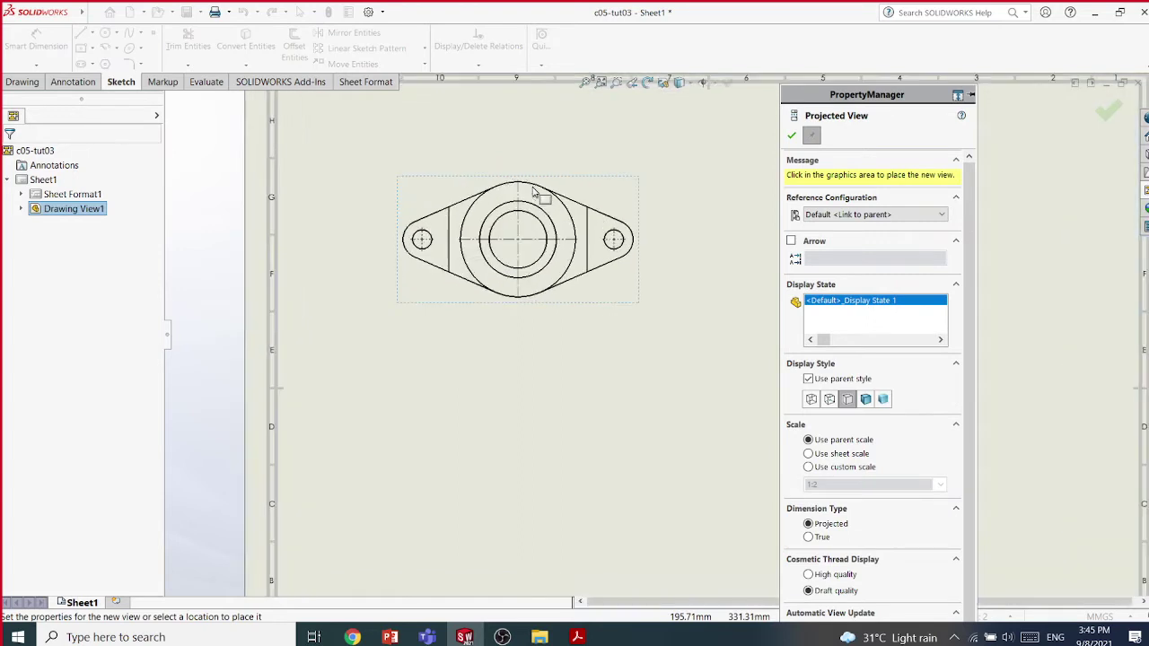
click(792, 135)
key(Escape)
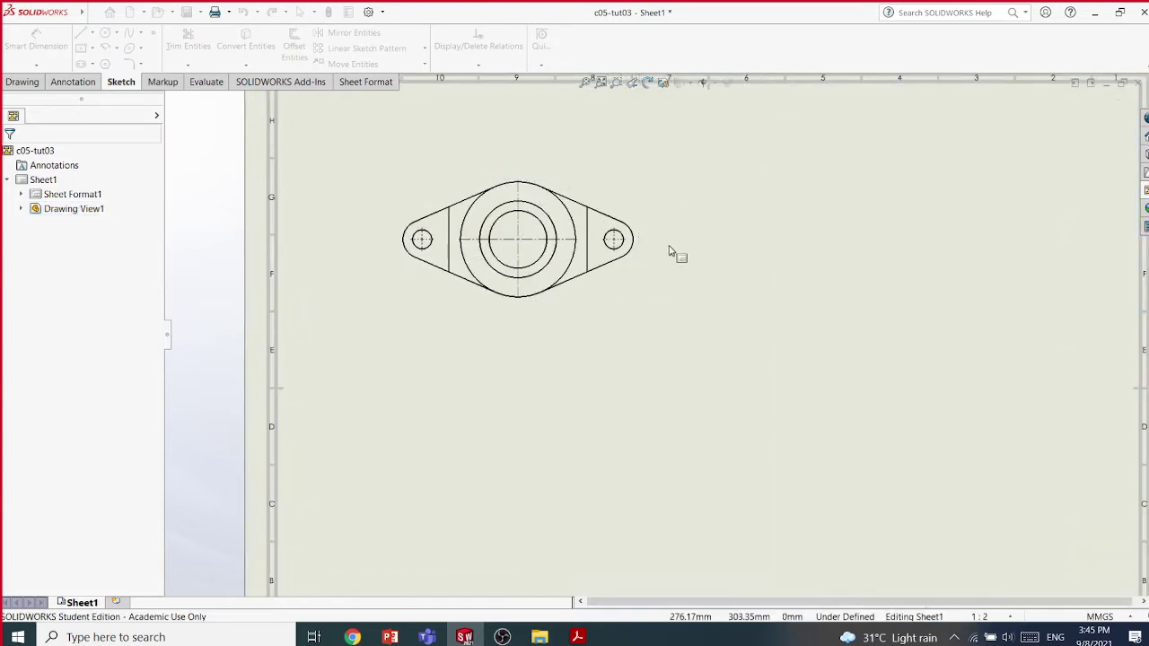
key(f)
scroll(717, 256, down, 1)
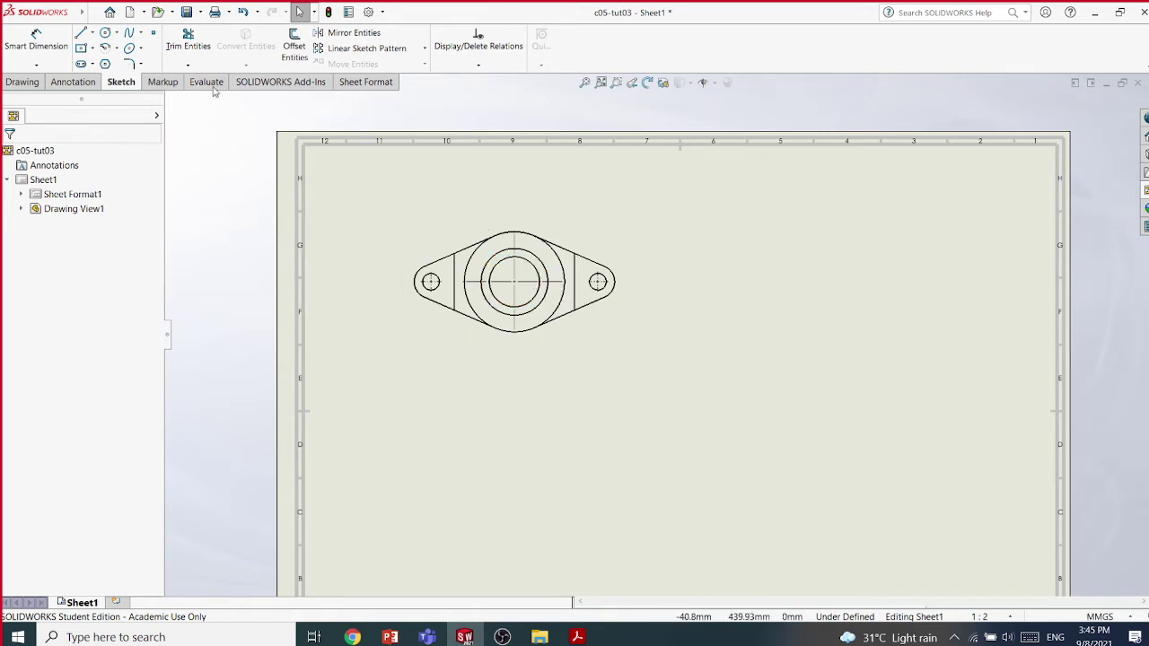
click(22, 81)
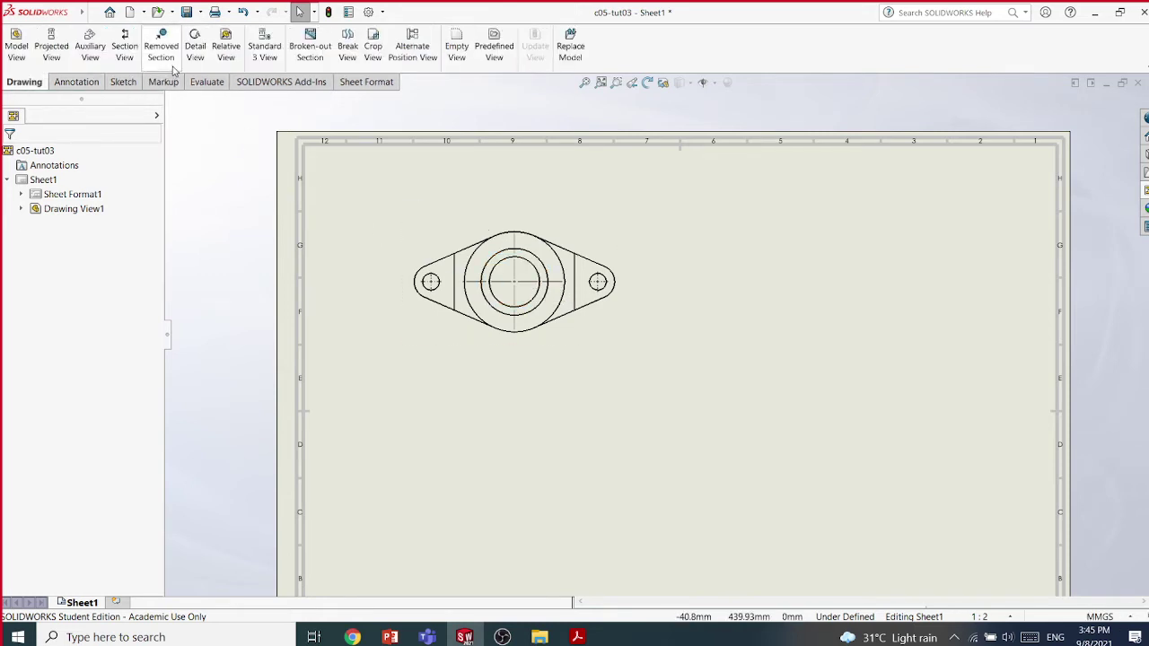
Define section A-A with a horizontal cutting line through the centre bore, jogged by a single offset
click(124, 45)
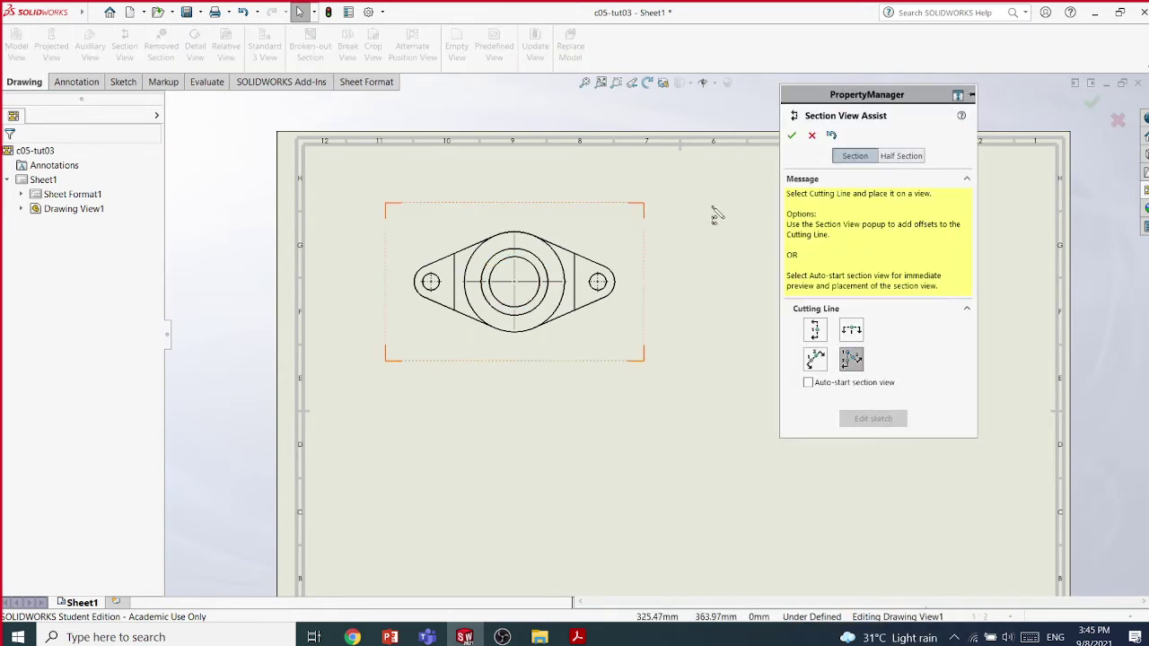
click(850, 329)
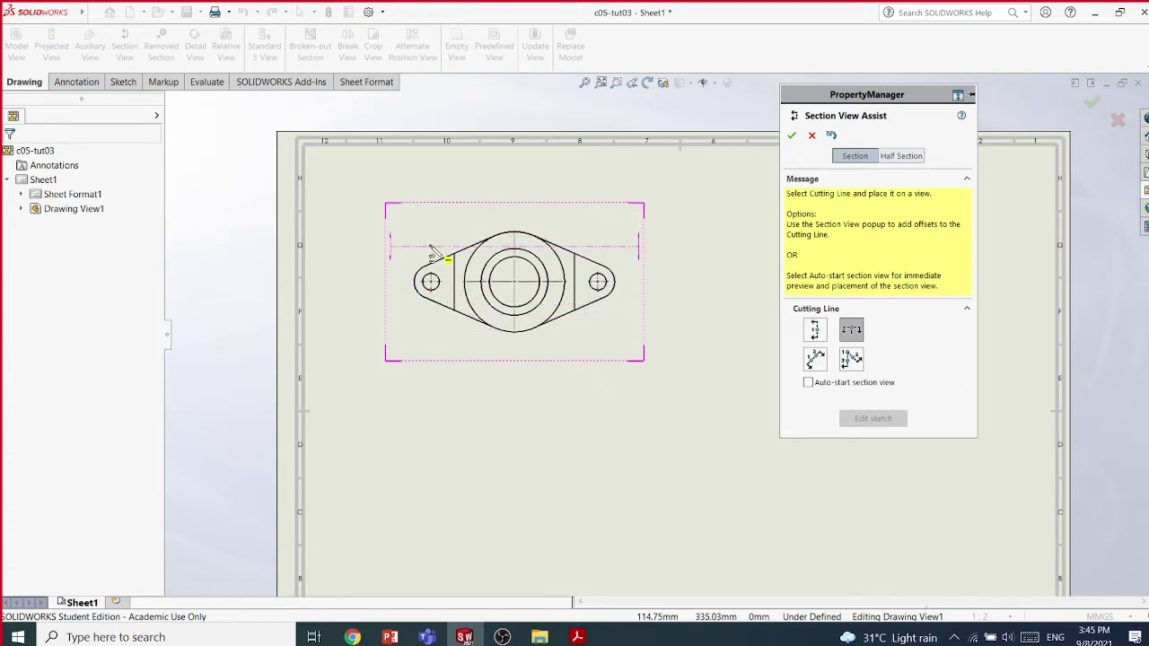
click(515, 282)
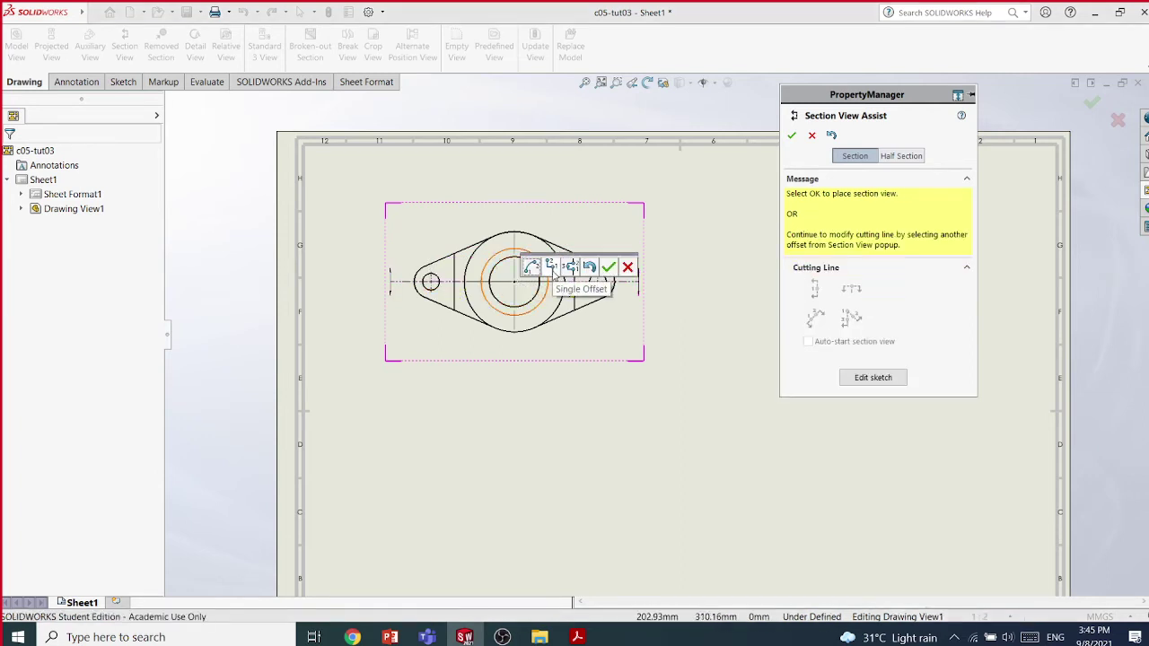
click(551, 267)
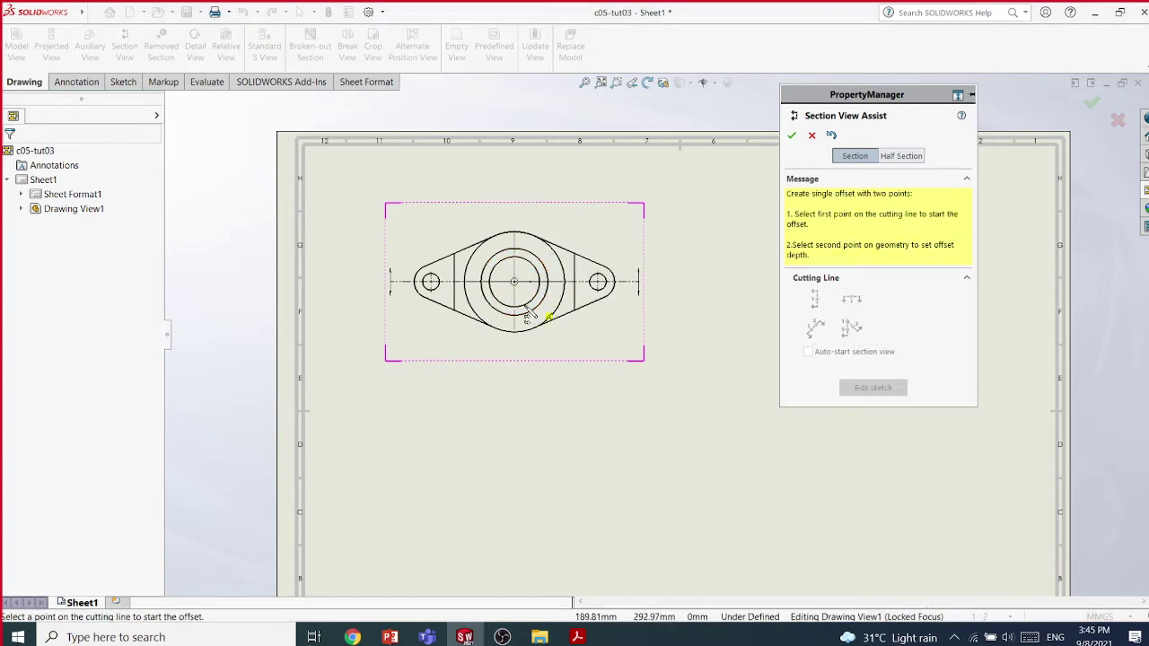
click(515, 283)
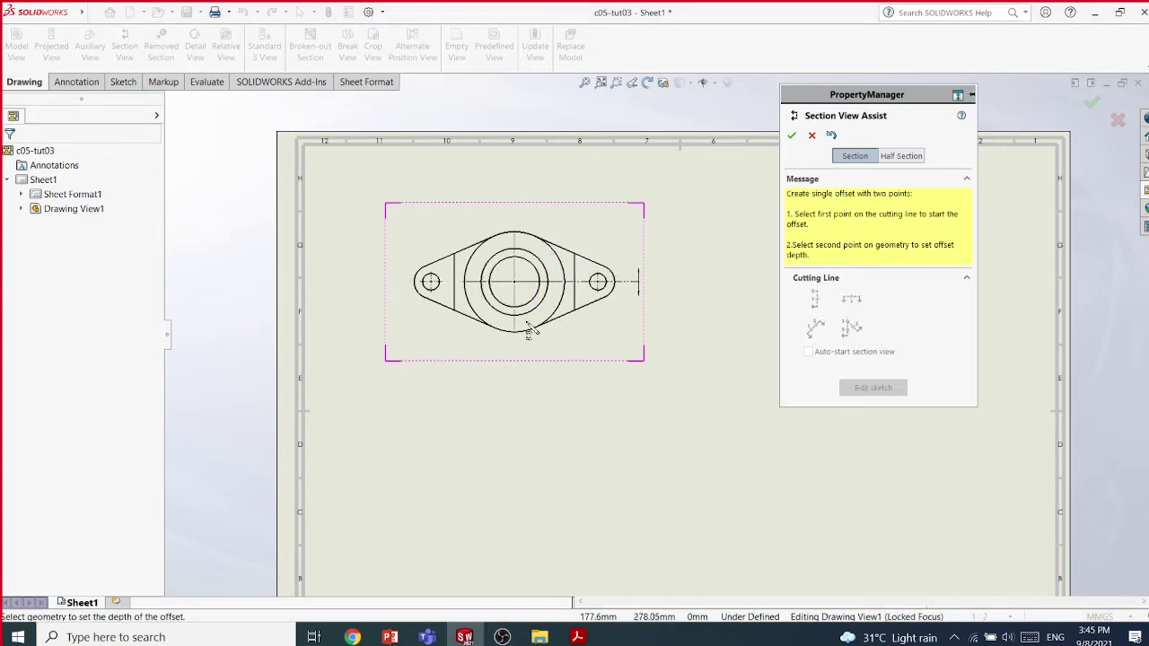
click(589, 350)
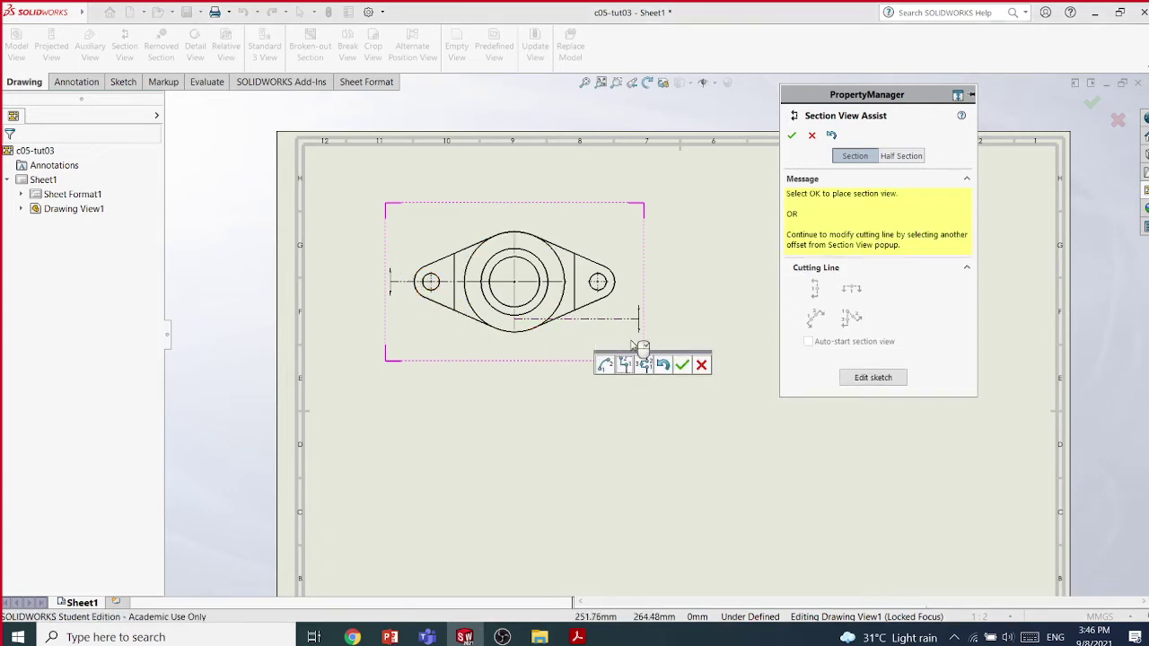
click(683, 366)
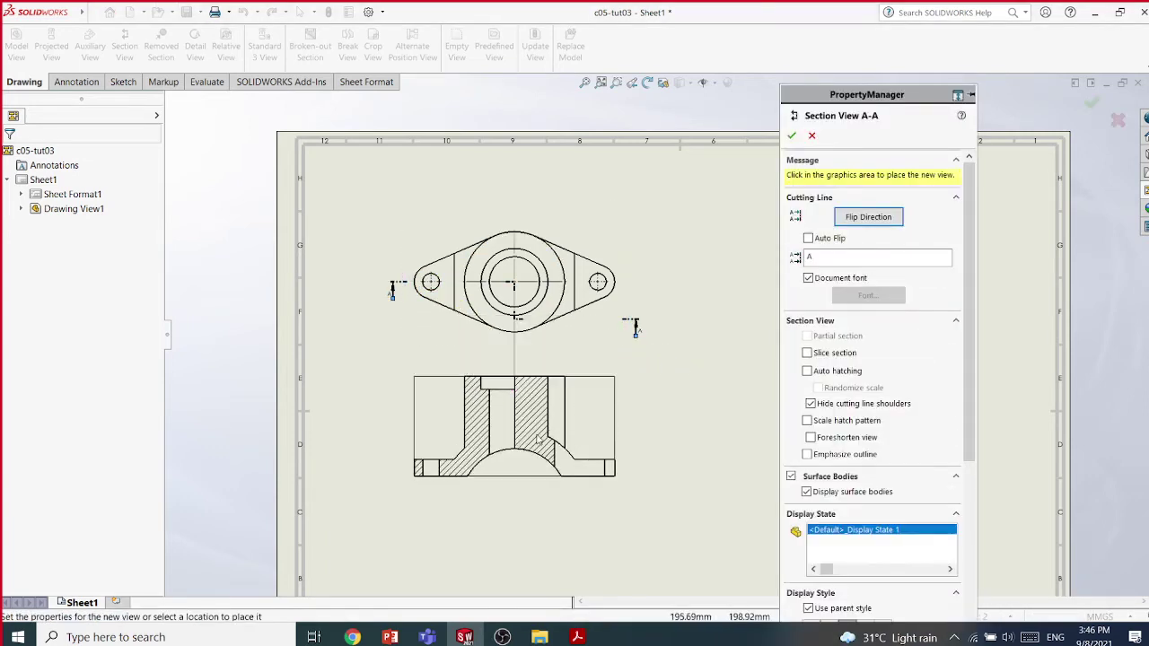
Place Section A-A below the top view, glance at the lecture slides, and return to SolidWorks
click(536, 473)
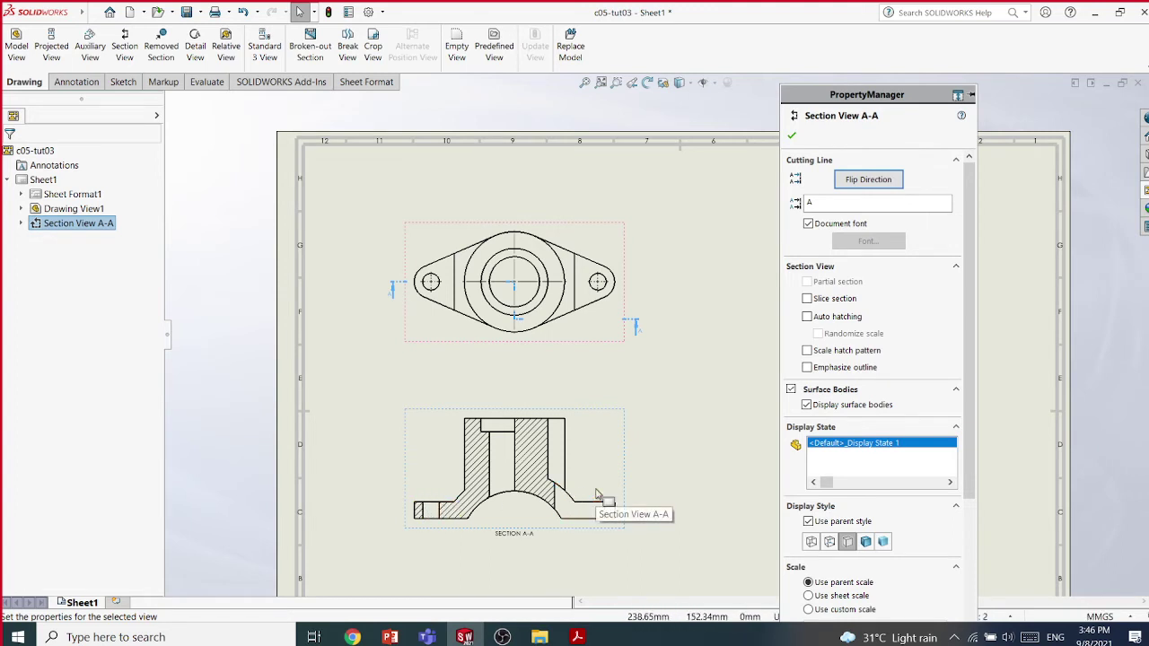
click(790, 137)
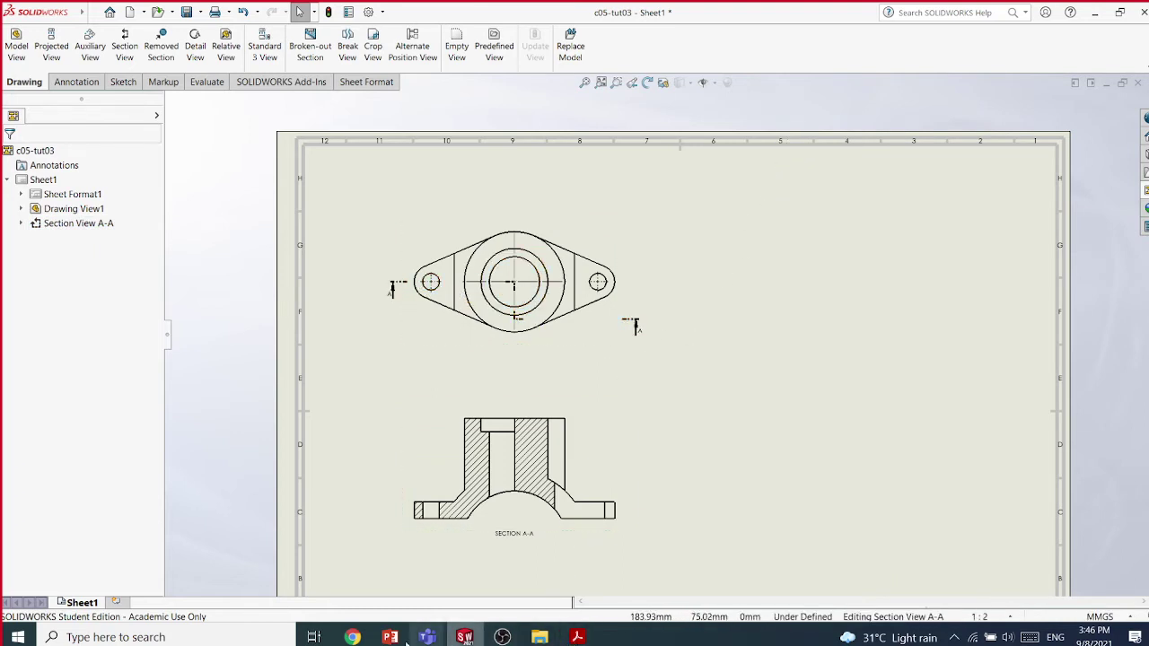
mouse_move(391, 637)
click(558, 564)
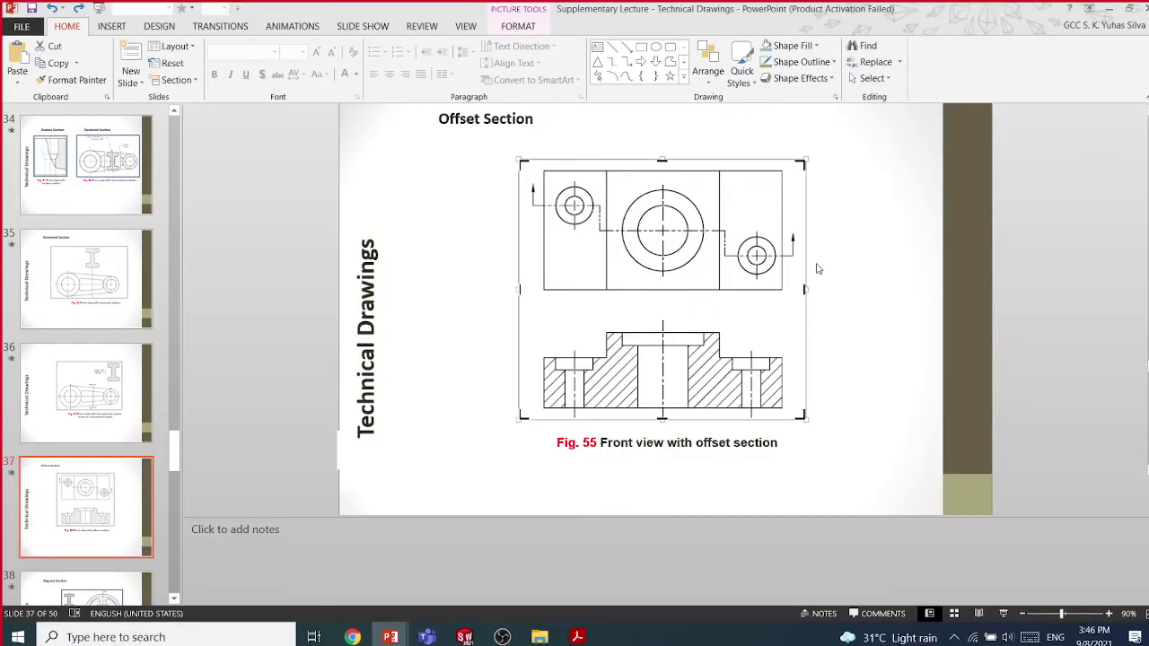
scroll(816, 297, up, 1)
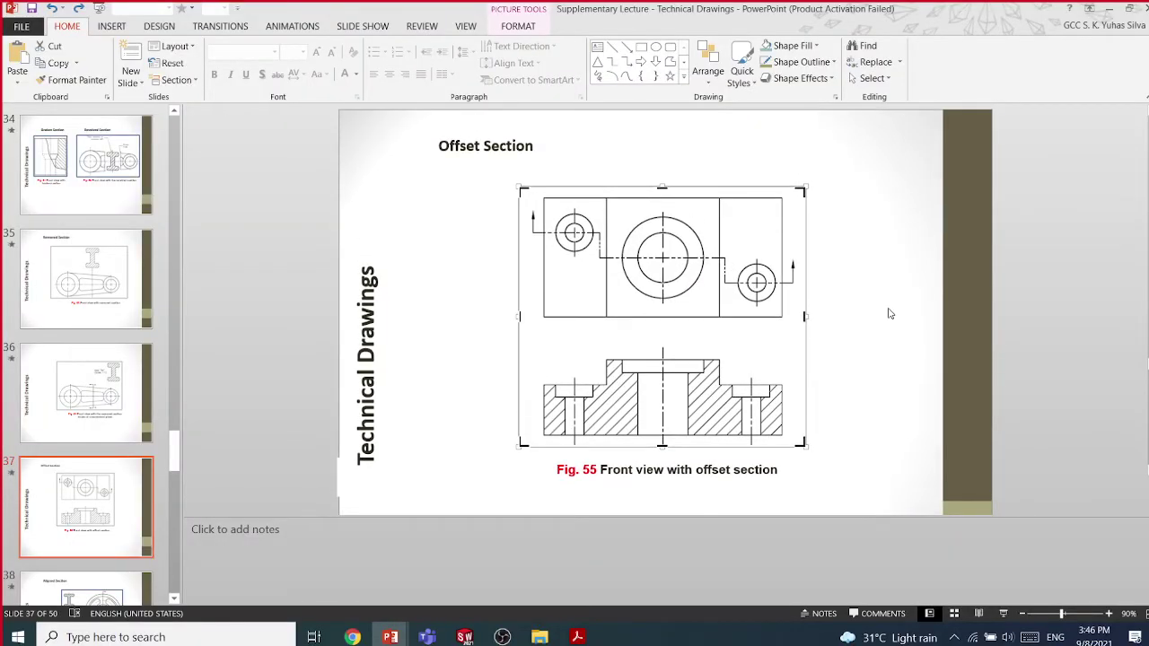
click(463, 637)
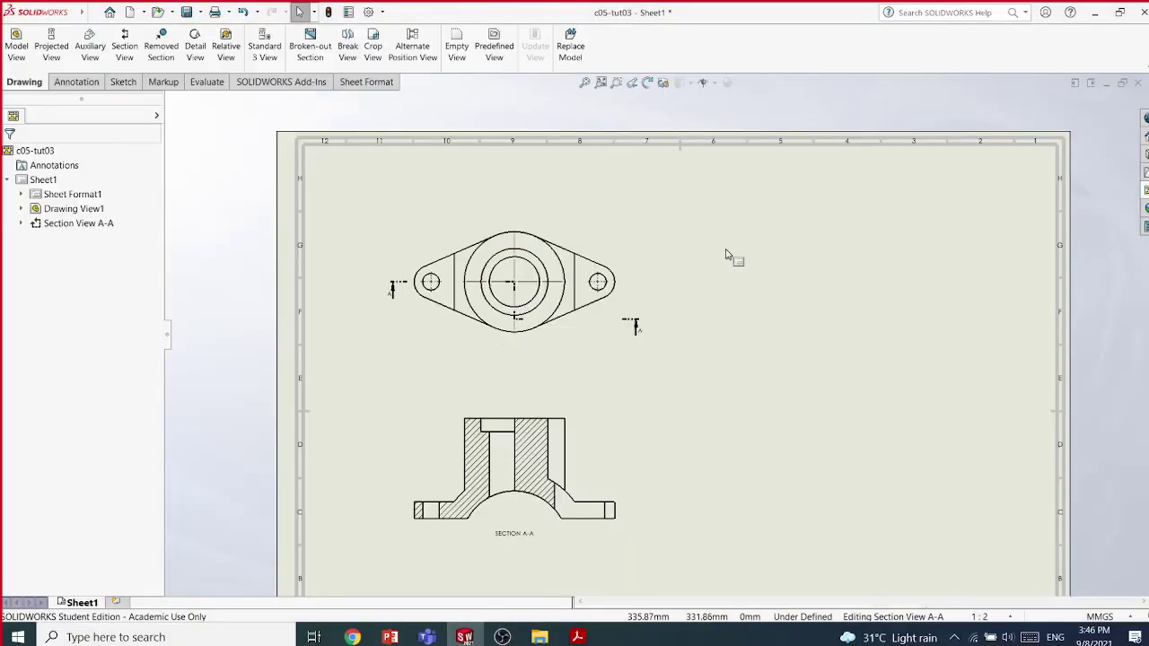
Undo Section A-A, then try a horizontal cut through the centre with a notch offset between the holes
key(ctrl+z)
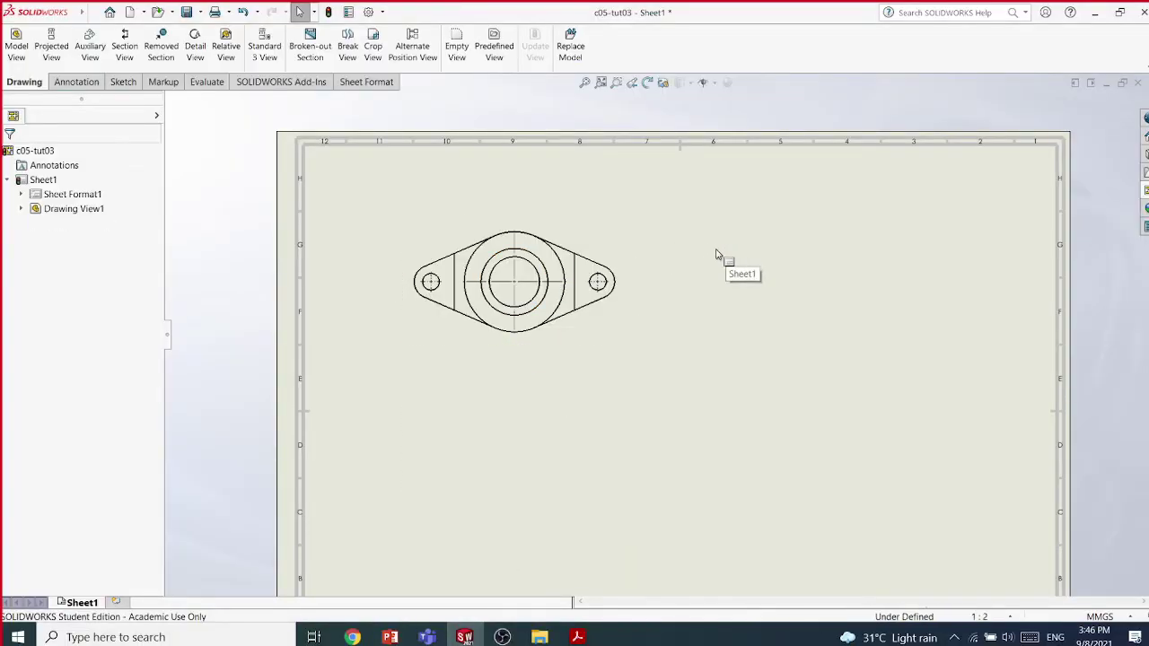
click(125, 44)
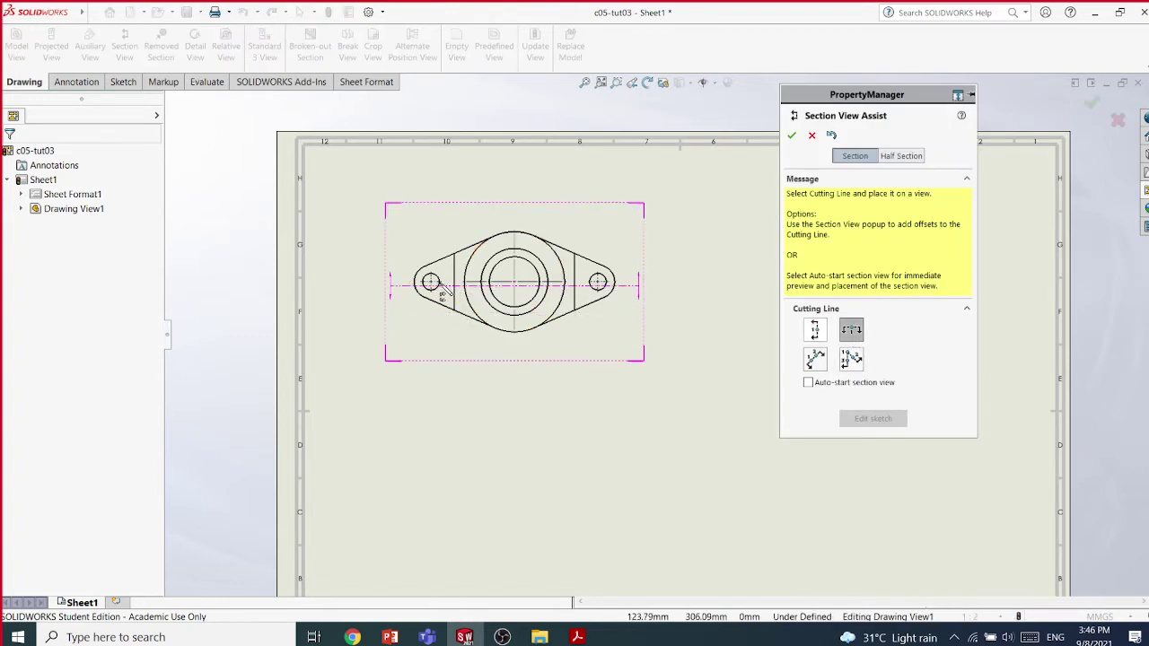
click(516, 283)
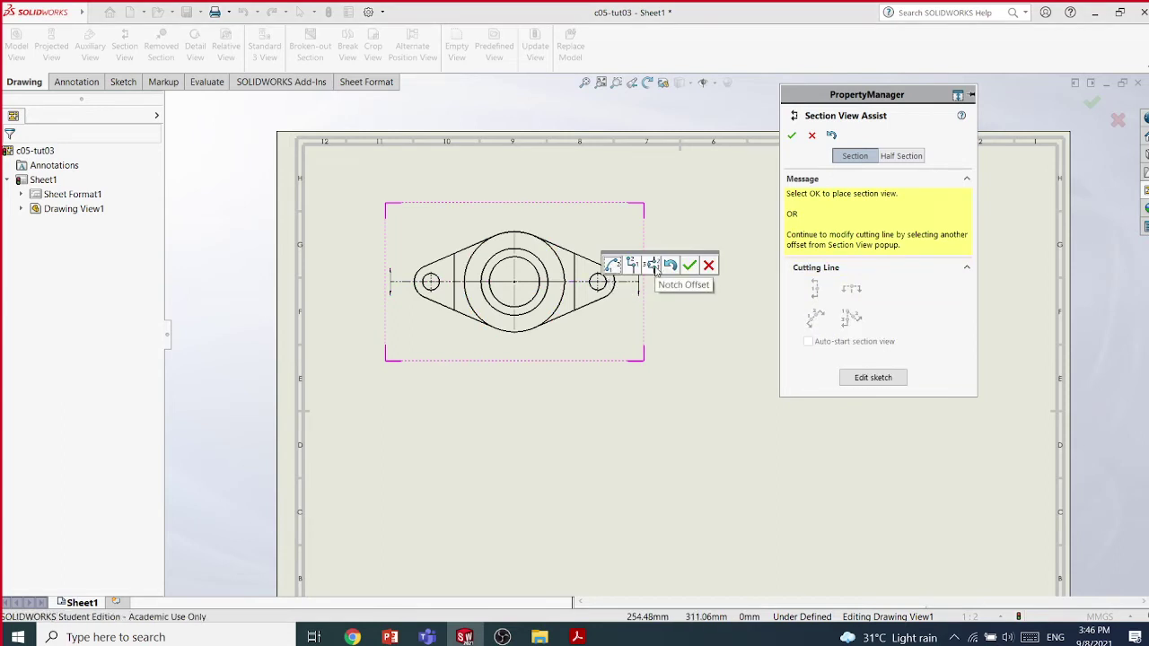
click(652, 267)
click(431, 282)
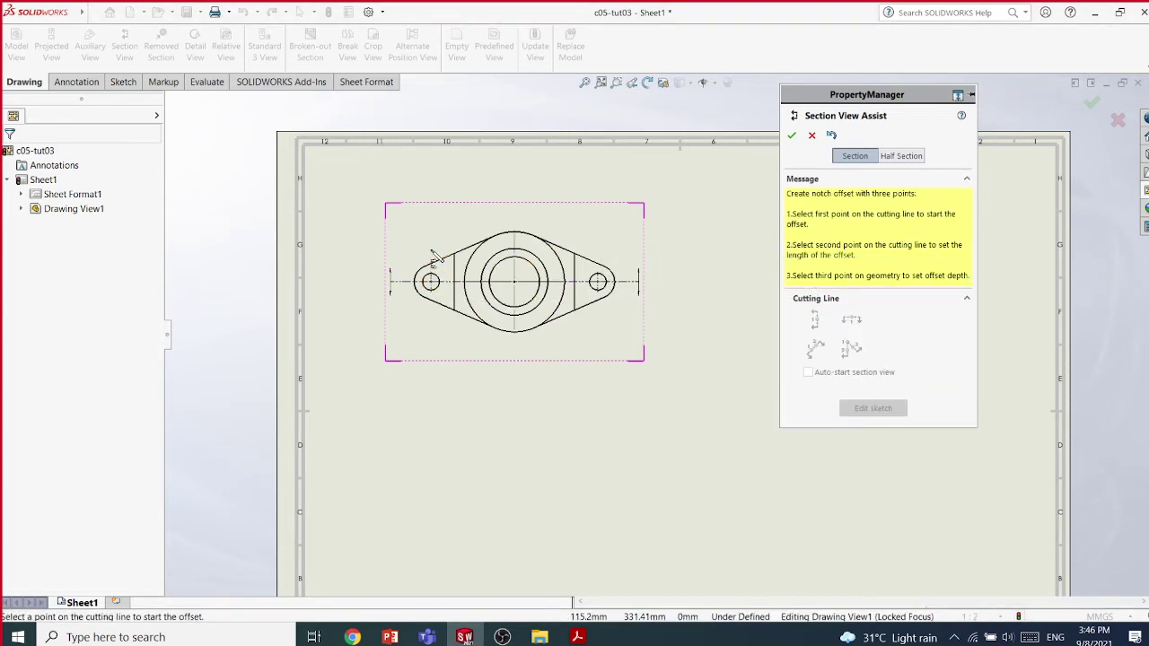
click(597, 282)
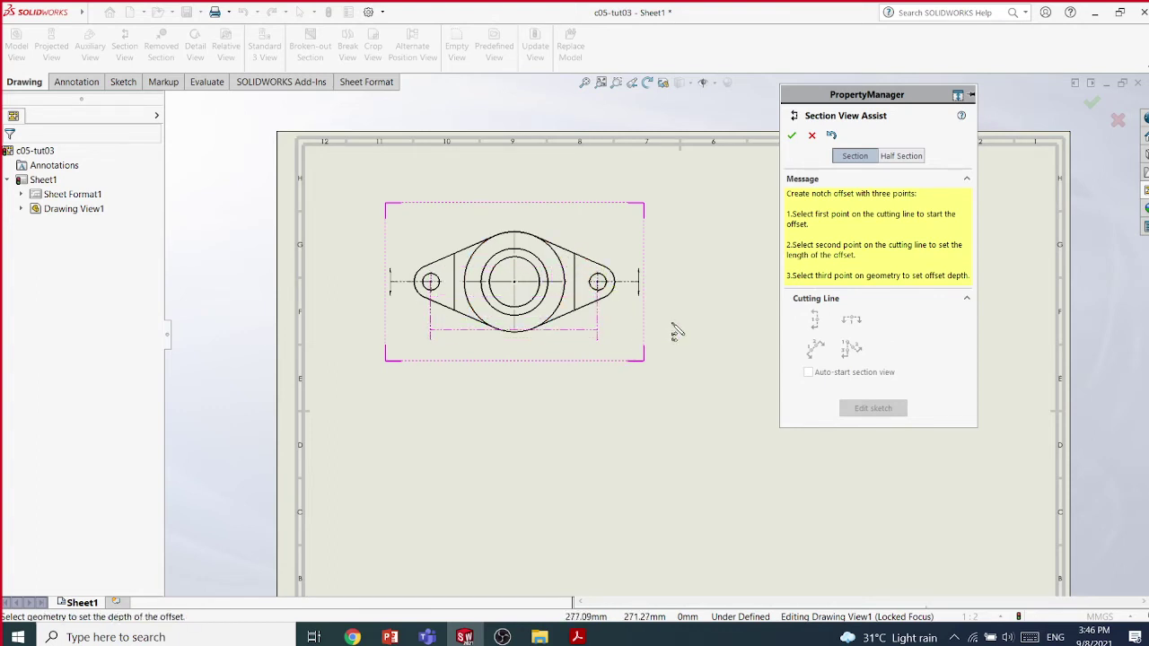
click(610, 282)
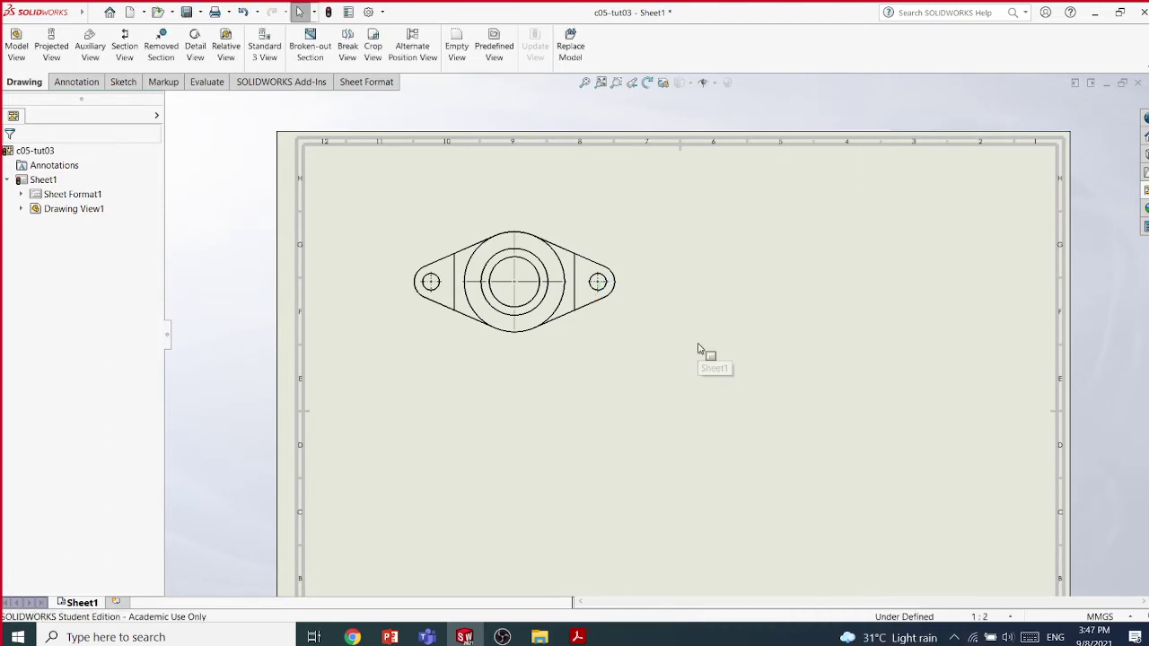
Cut horizontally through the centre with a notch between the bolt holes, placing Section C-C below
click(125, 47)
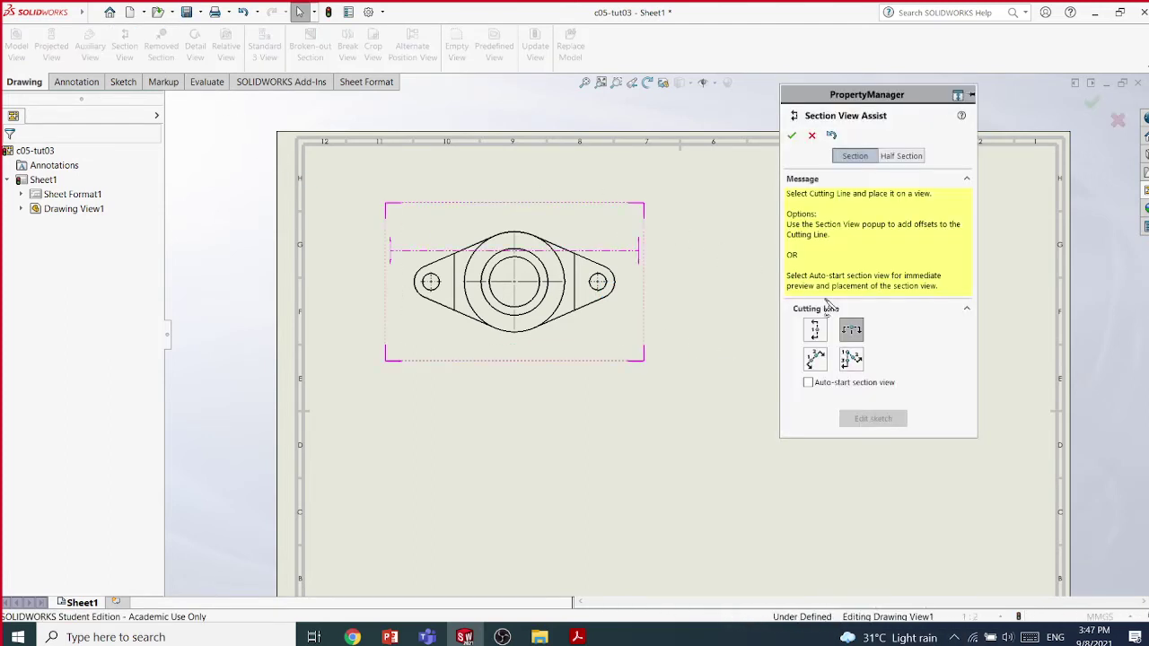
click(851, 331)
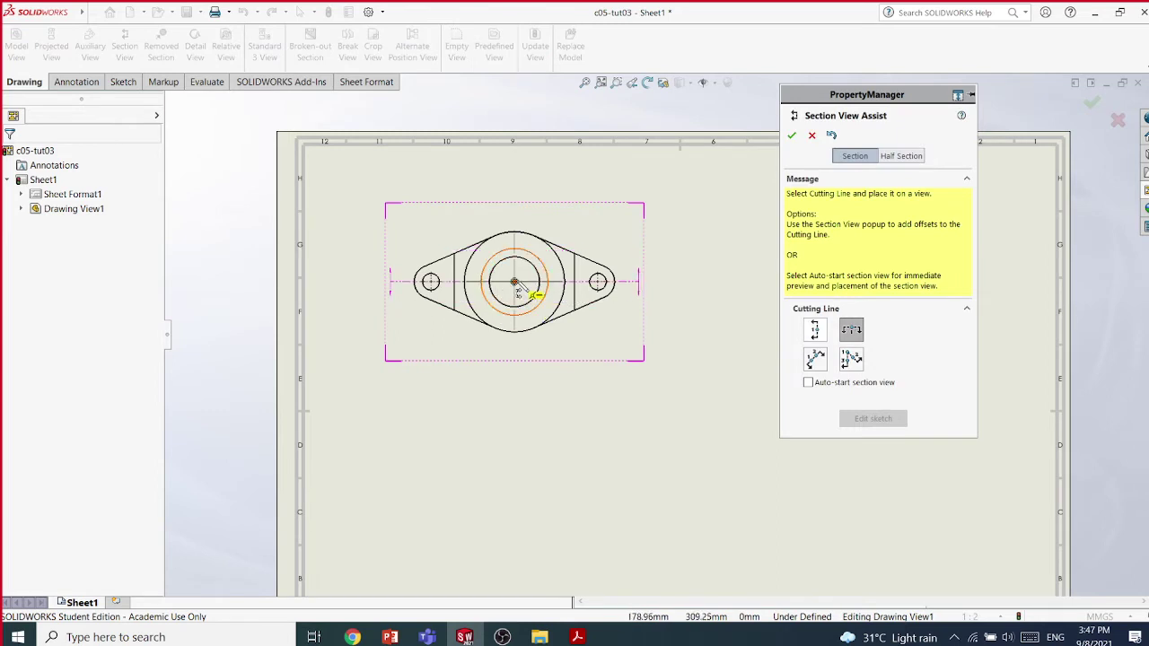
click(515, 283)
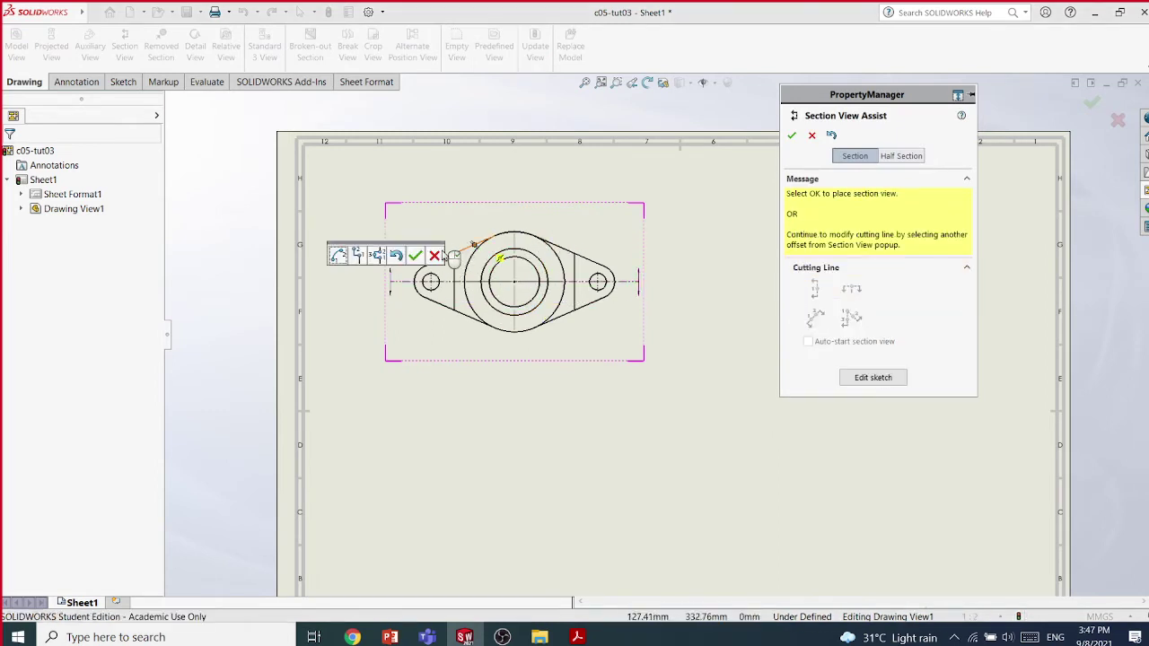
click(377, 256)
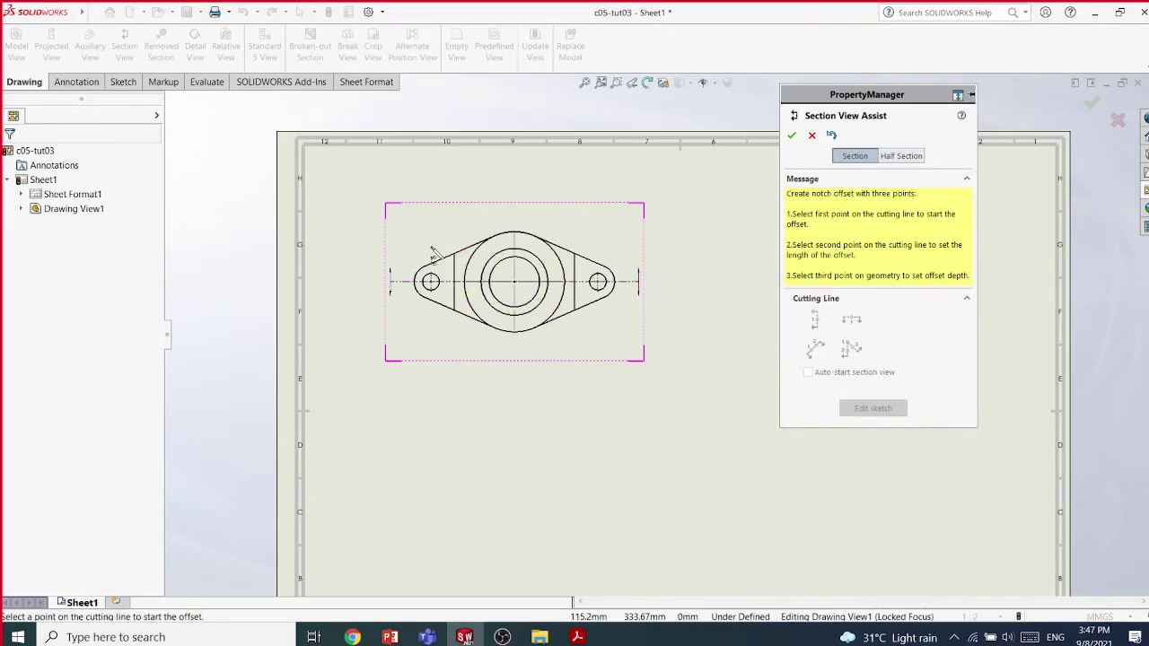
click(430, 267)
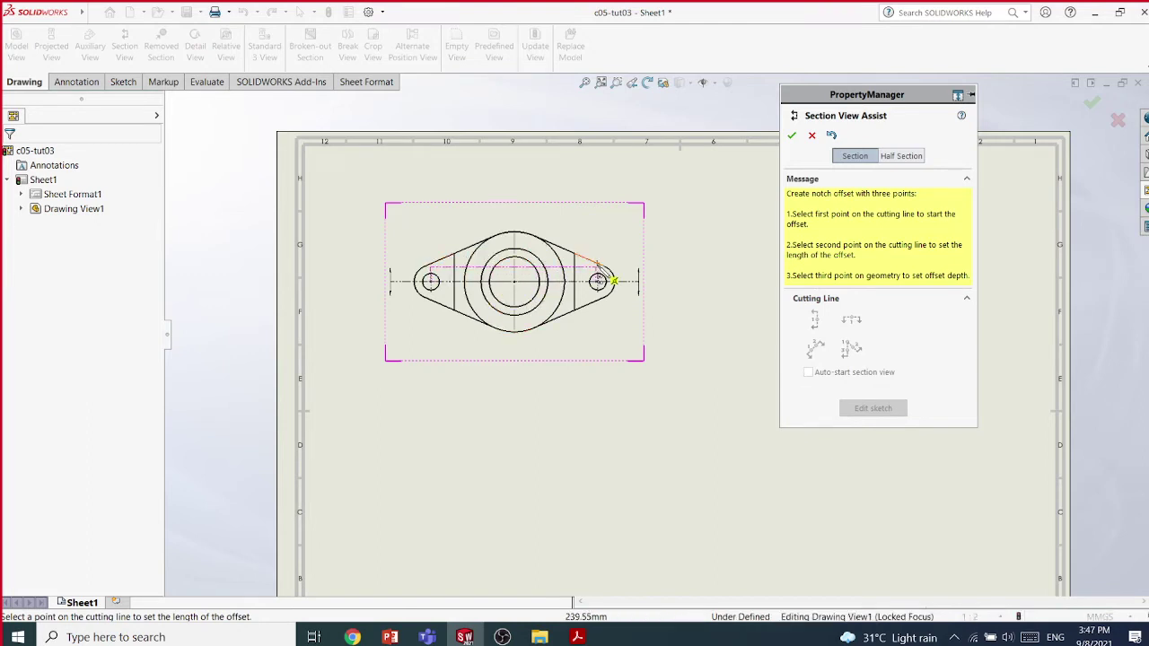
scroll(604, 335, down, 3)
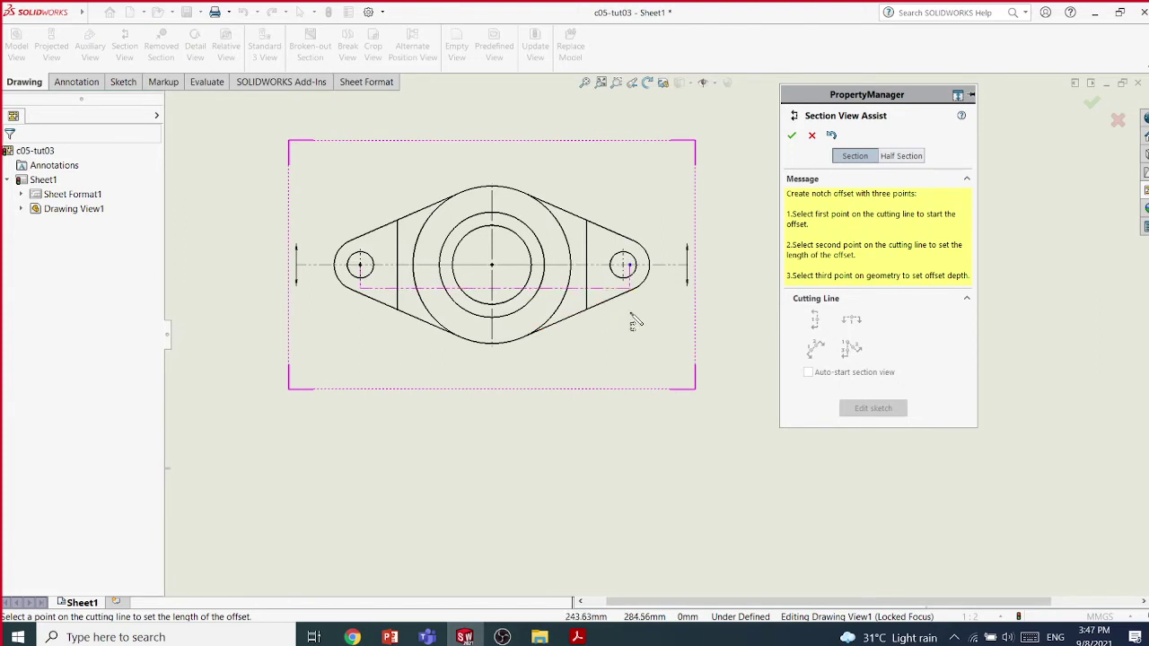
click(629, 324)
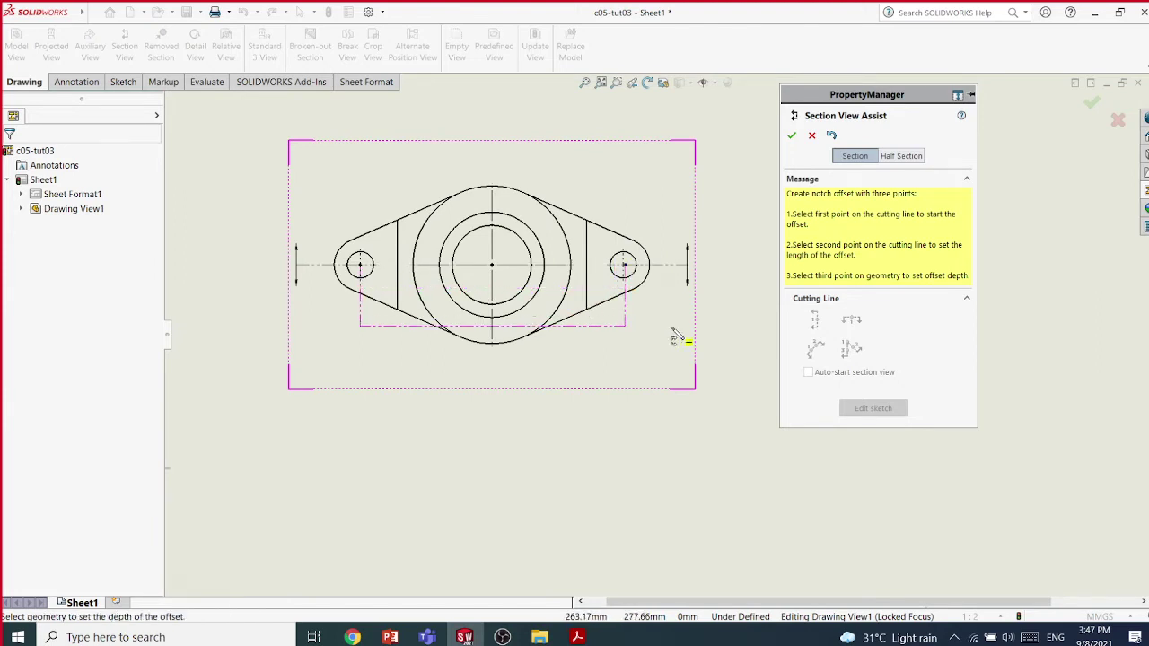
click(673, 329)
click(762, 309)
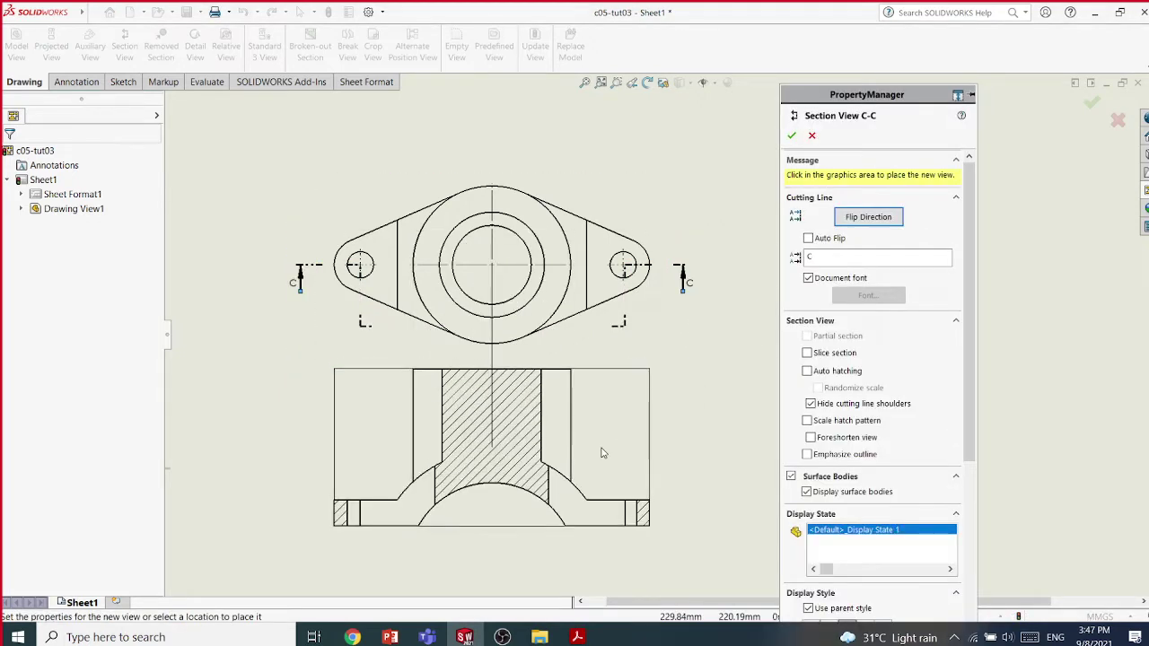
click(603, 452)
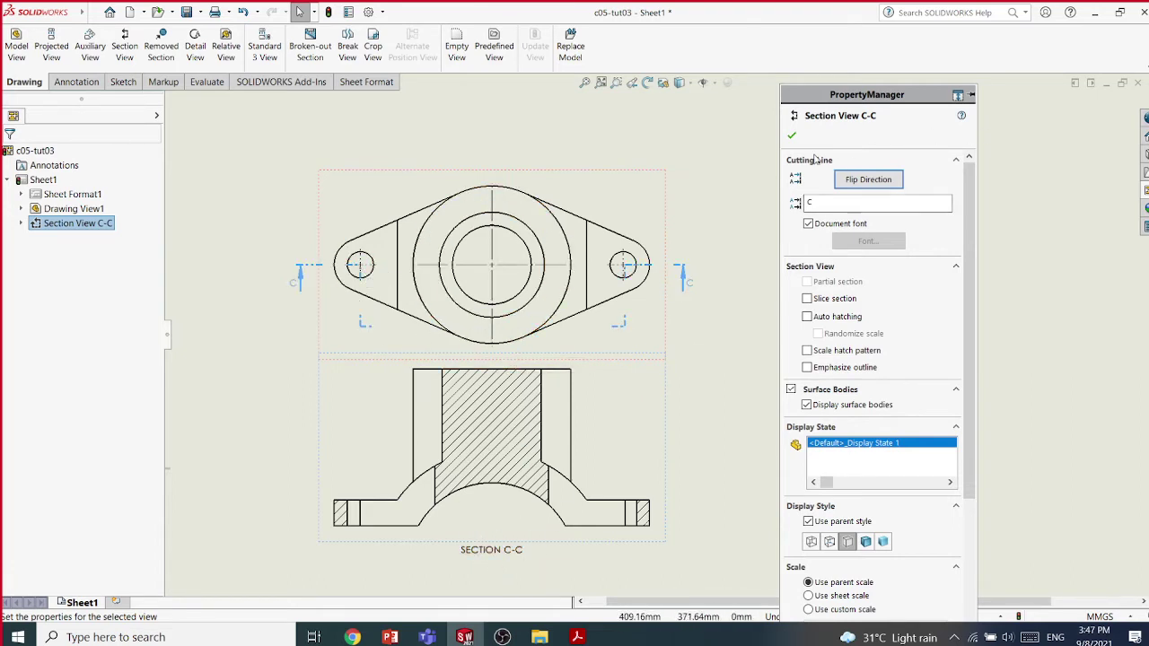
click(791, 135)
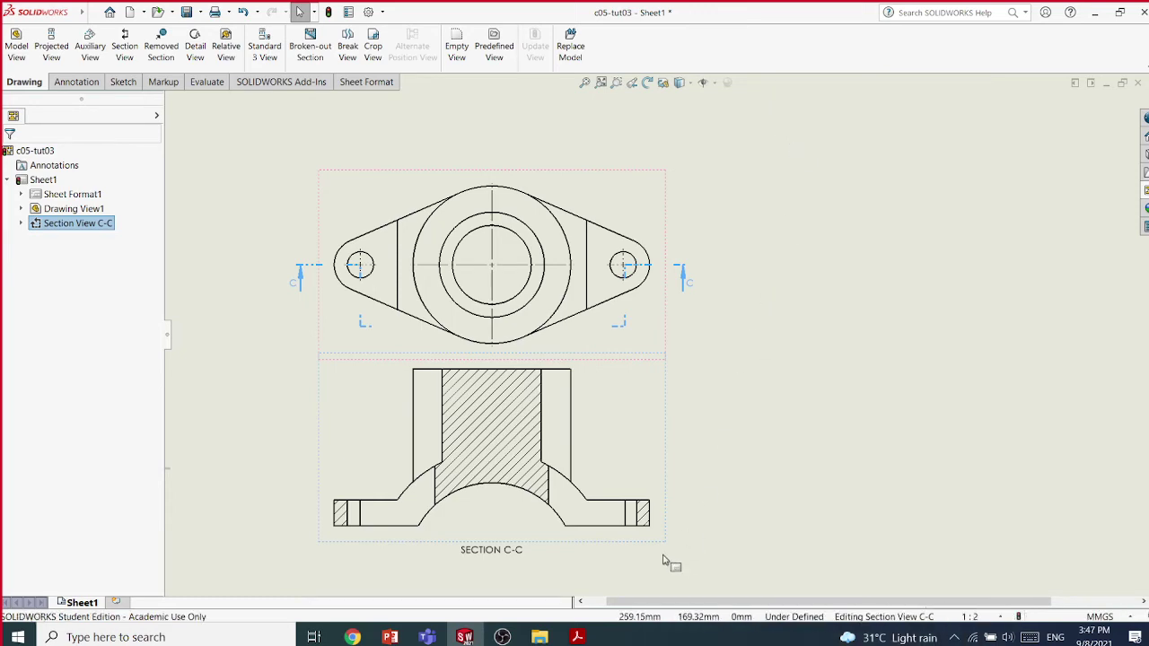
Bring the Supplementary Lecture deck forward, deselect the picture, and scroll down to slide 40
mouse_move(390, 634)
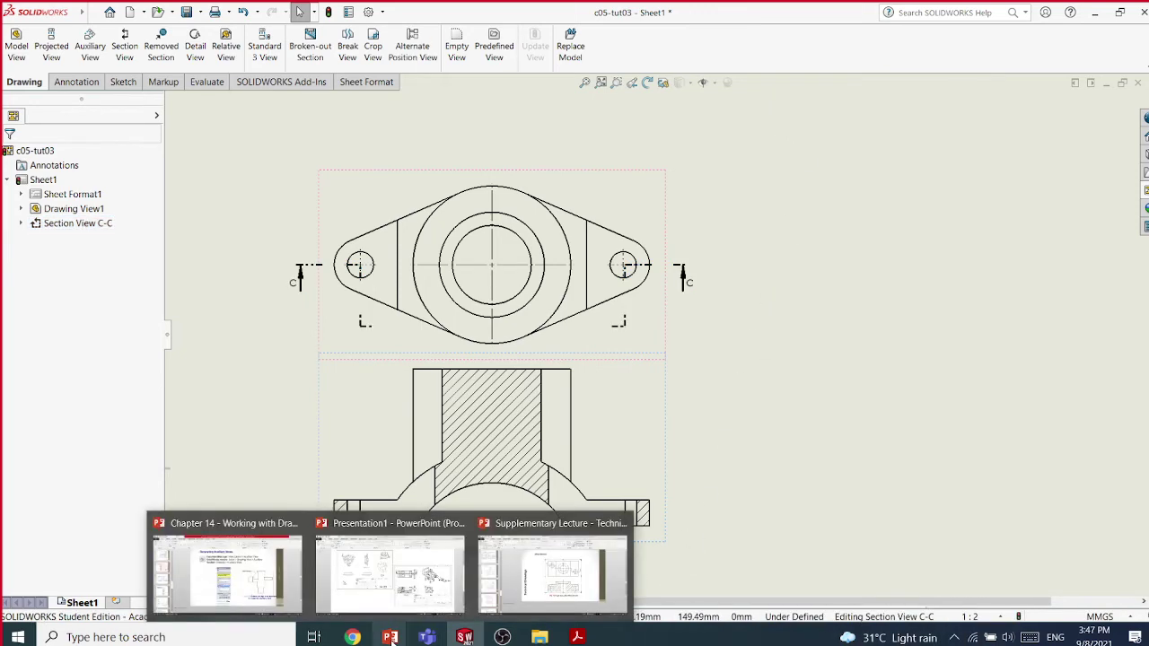
mouse_move(418, 618)
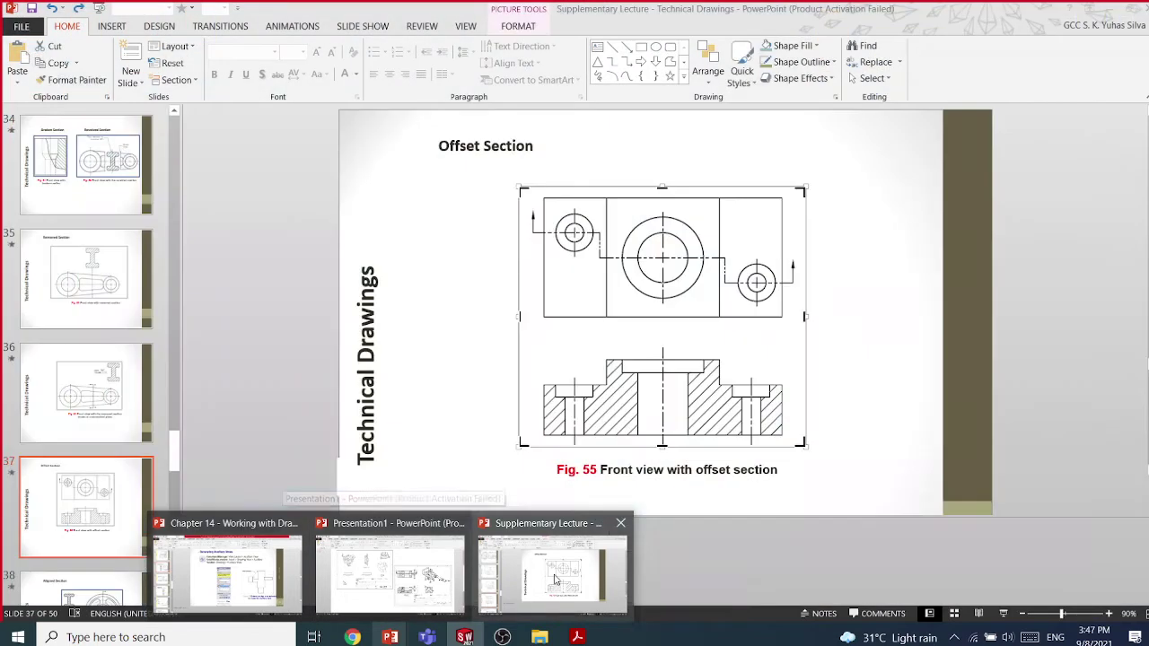
click(552, 565)
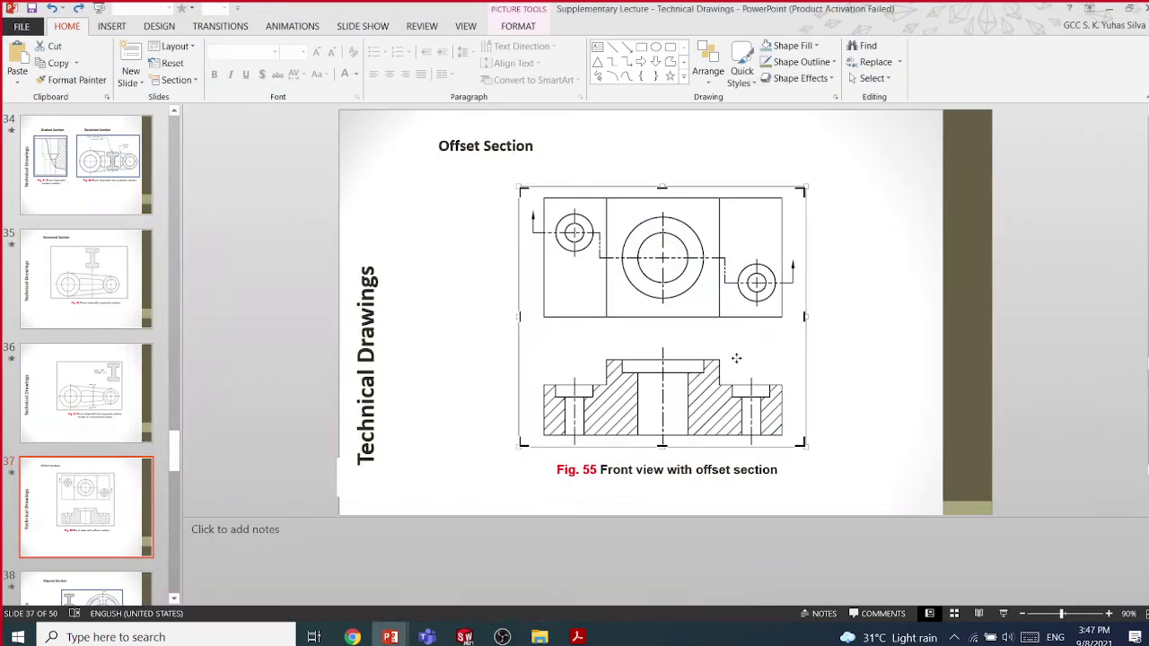
click(1057, 325)
scroll(1058, 325, down, 1)
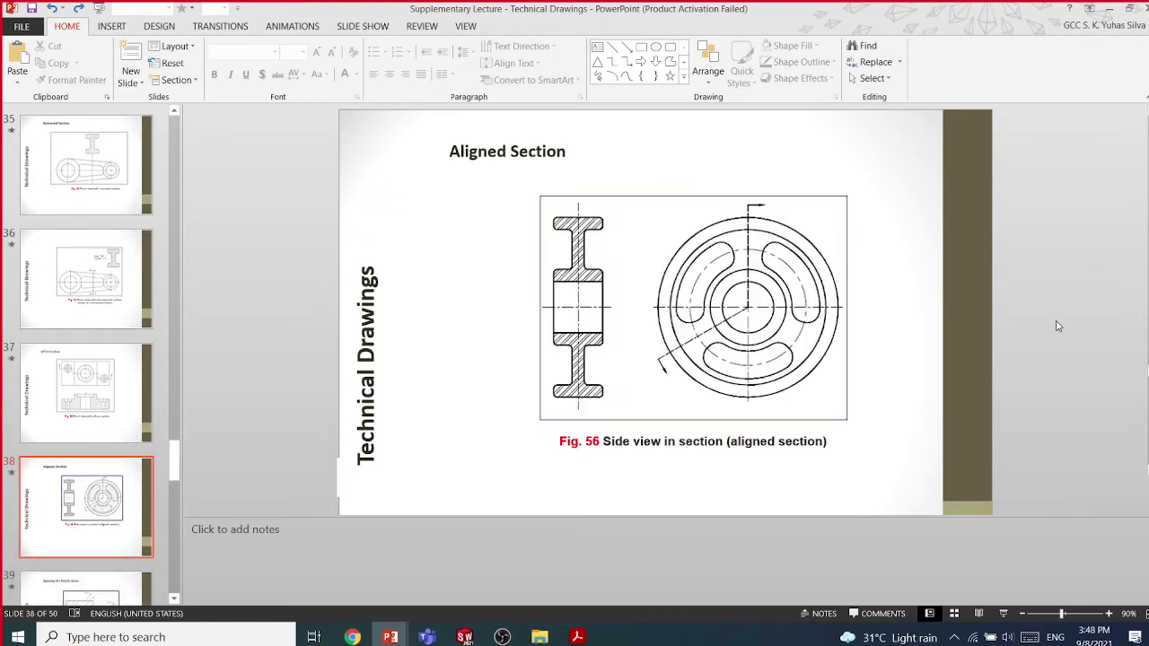
scroll(1057, 326, down, 1)
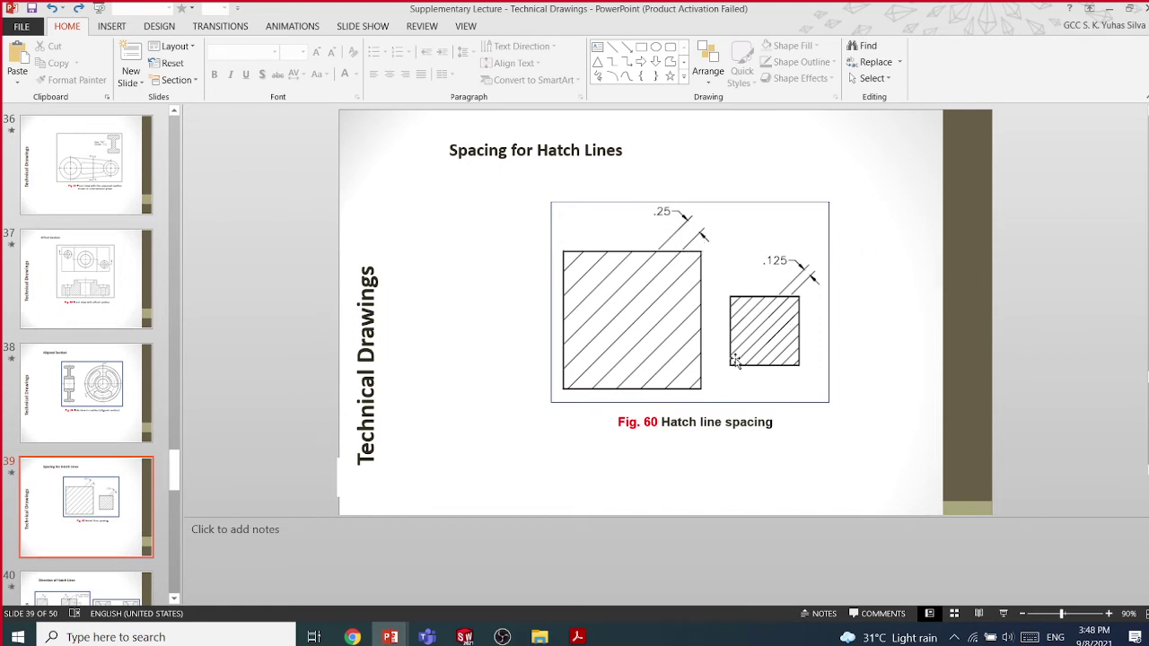
scroll(698, 345, down, 1)
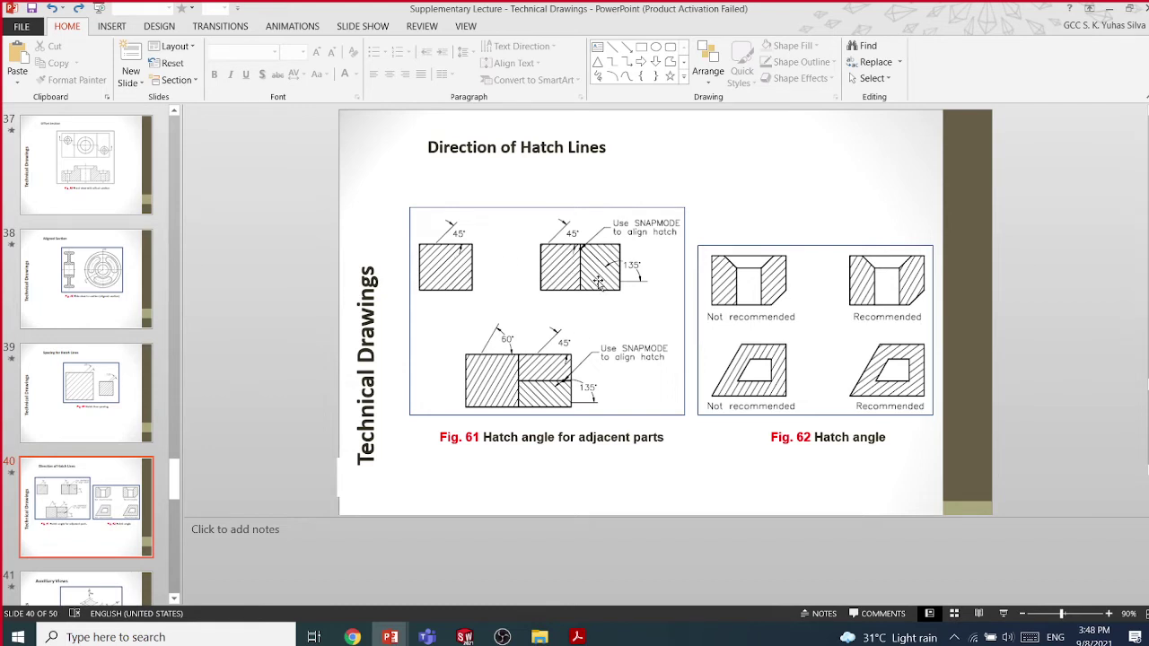
Zoom the Direction of Hatch Lines slide to 120%, then switch back to SolidWorks
click(1109, 613)
click(1109, 614)
click(1109, 614)
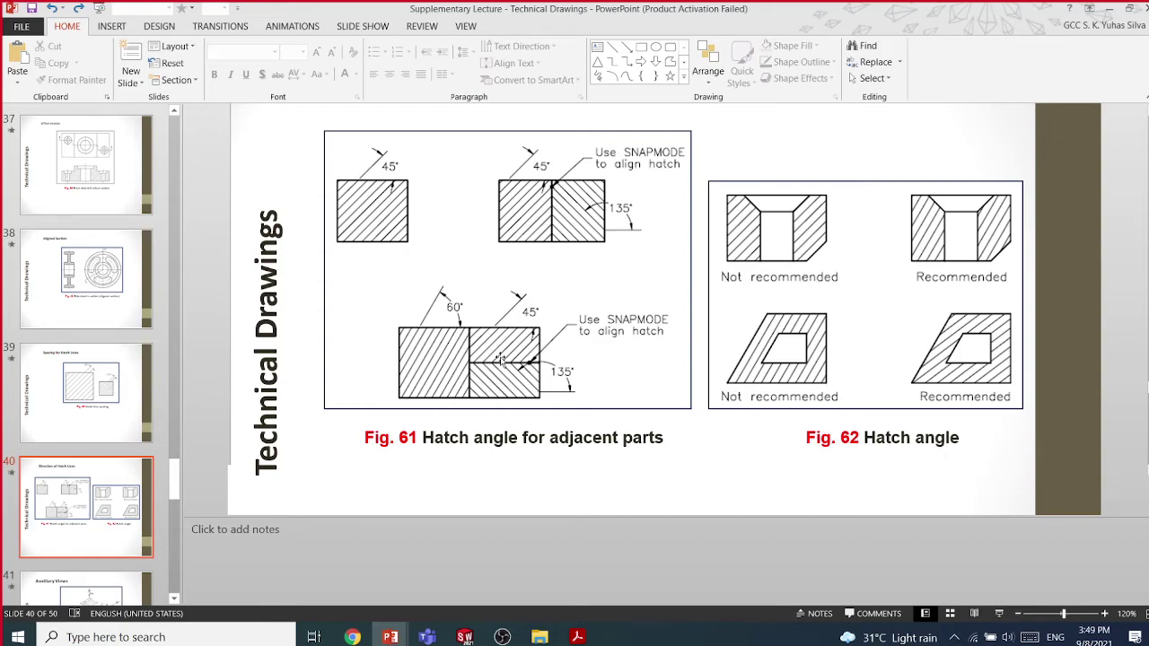
click(464, 636)
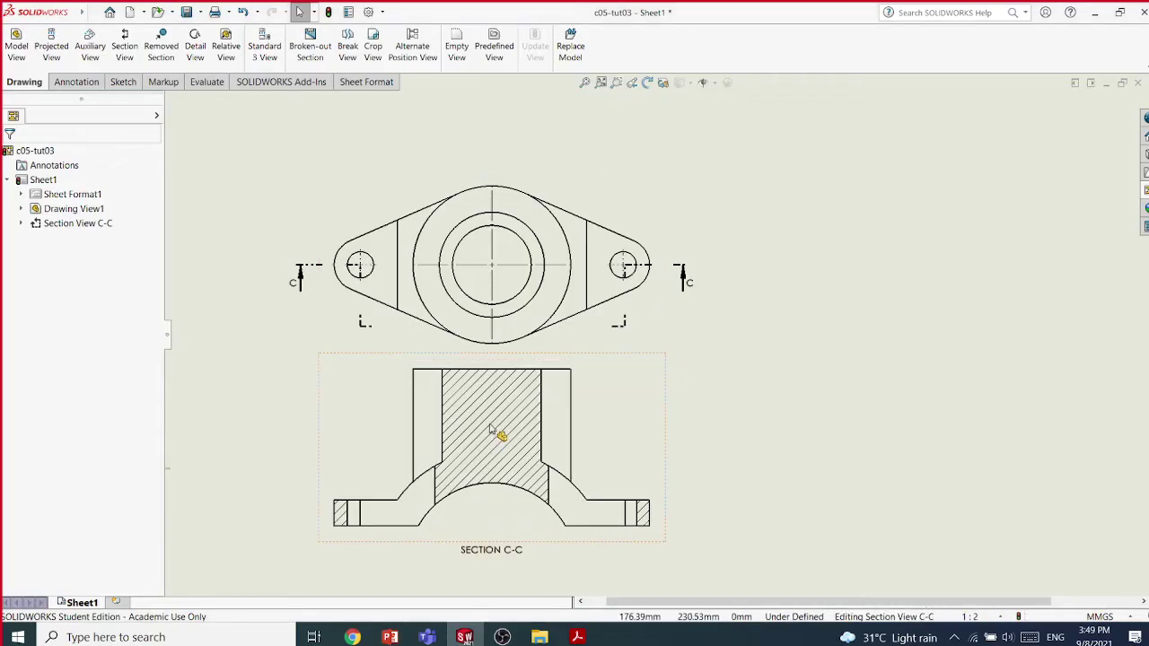
Show SolidWorks' Annotation tools, then return to the Supplementary Lecture's hatch-angle slide 40 in PowerPoint
click(91, 86)
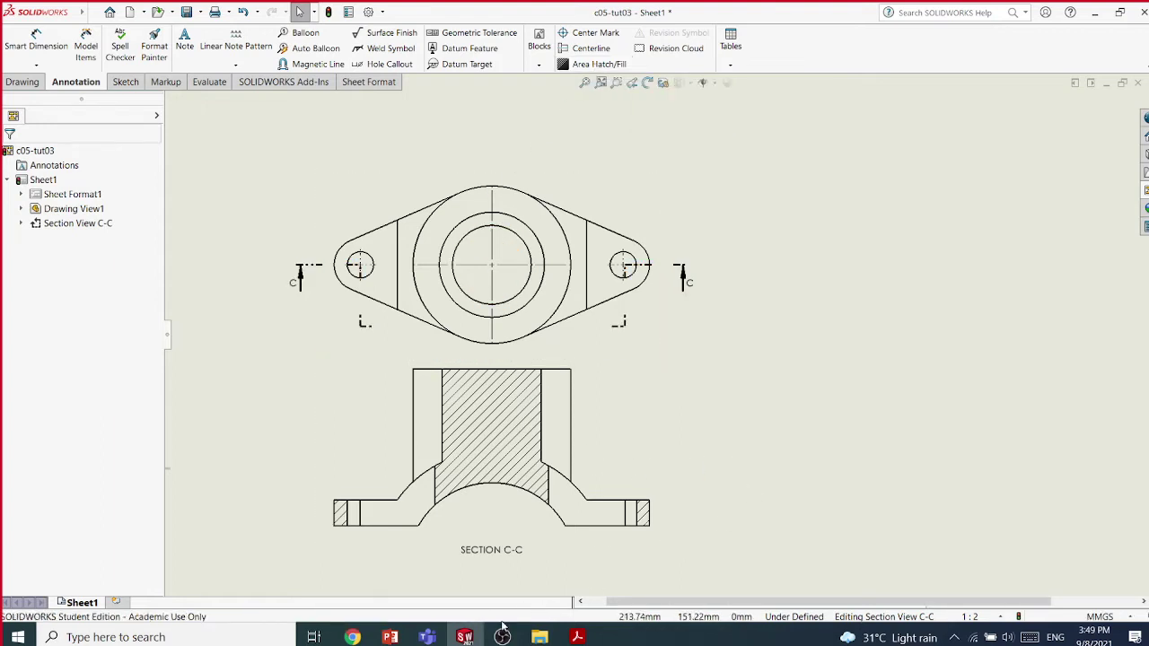
mouse_move(389, 637)
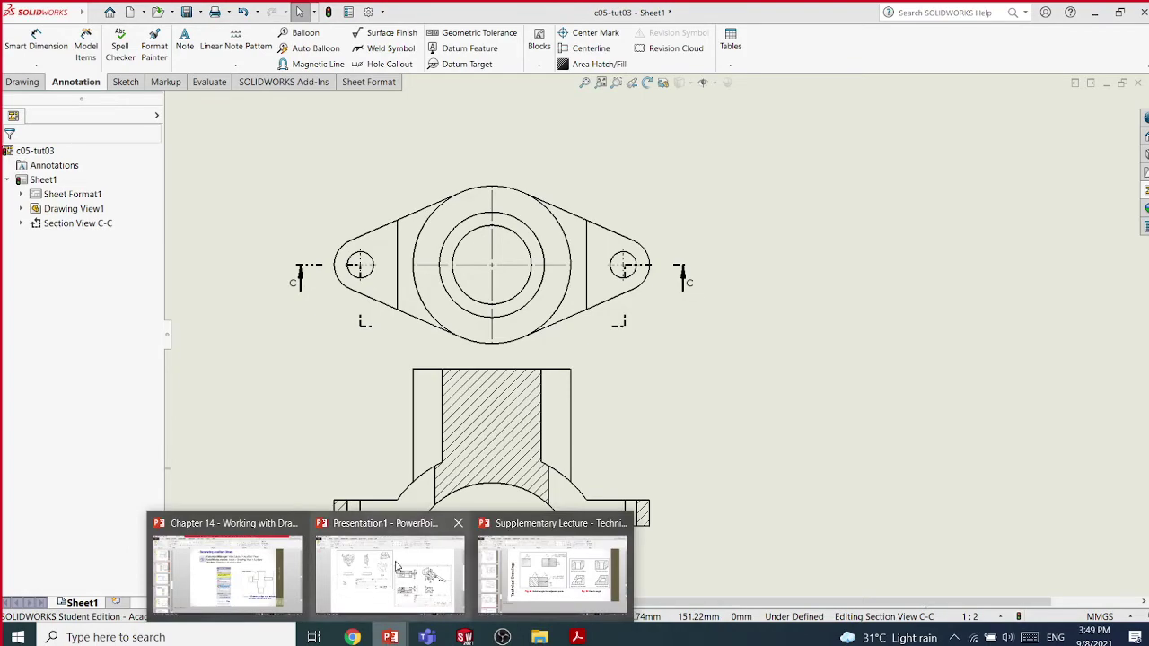
mouse_move(350, 562)
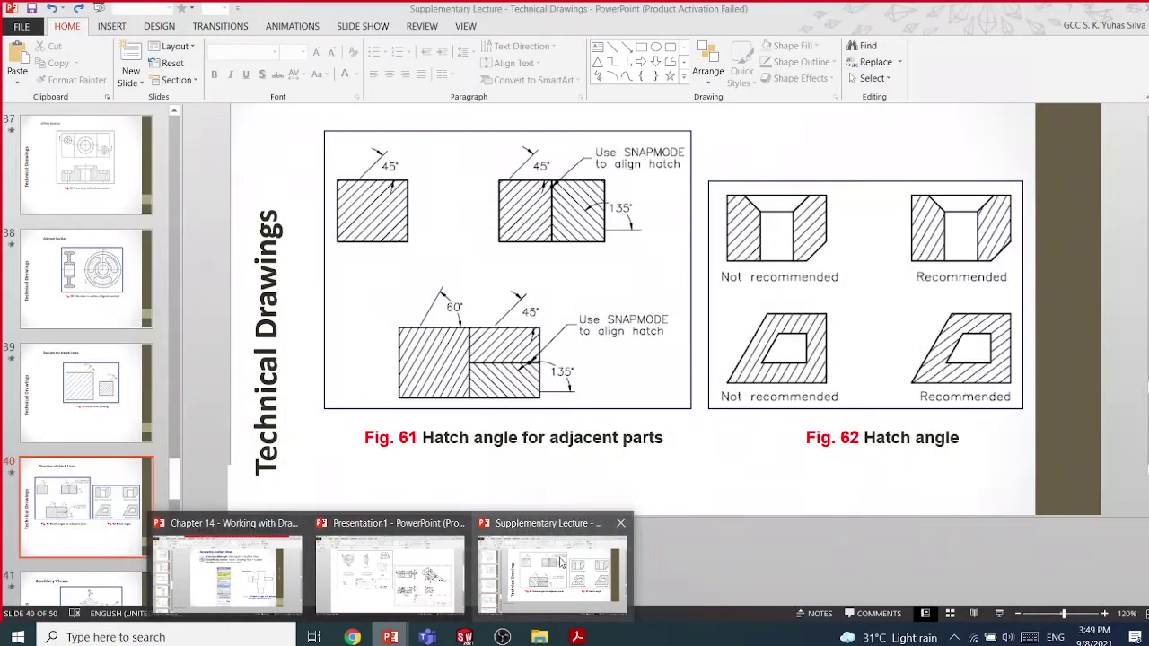
click(538, 564)
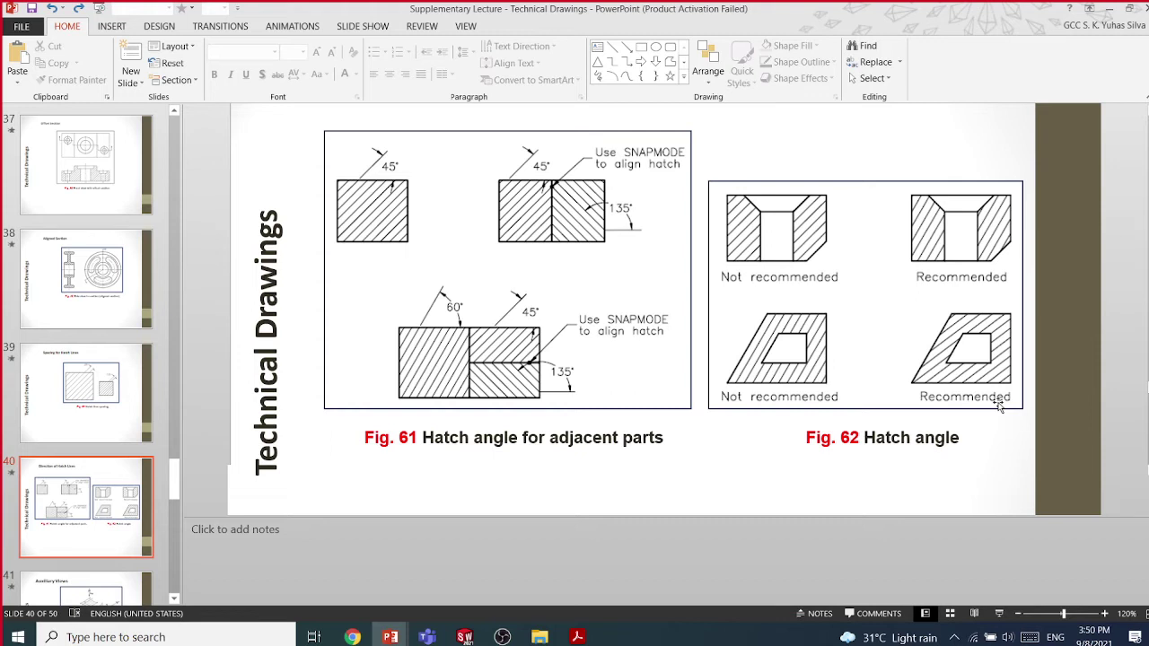
Snap PowerPoint to the right half, zoom the slide out to 80%, then bring Teams forward
double_click(384, 13)
drag(384, 13, 1146, 14)
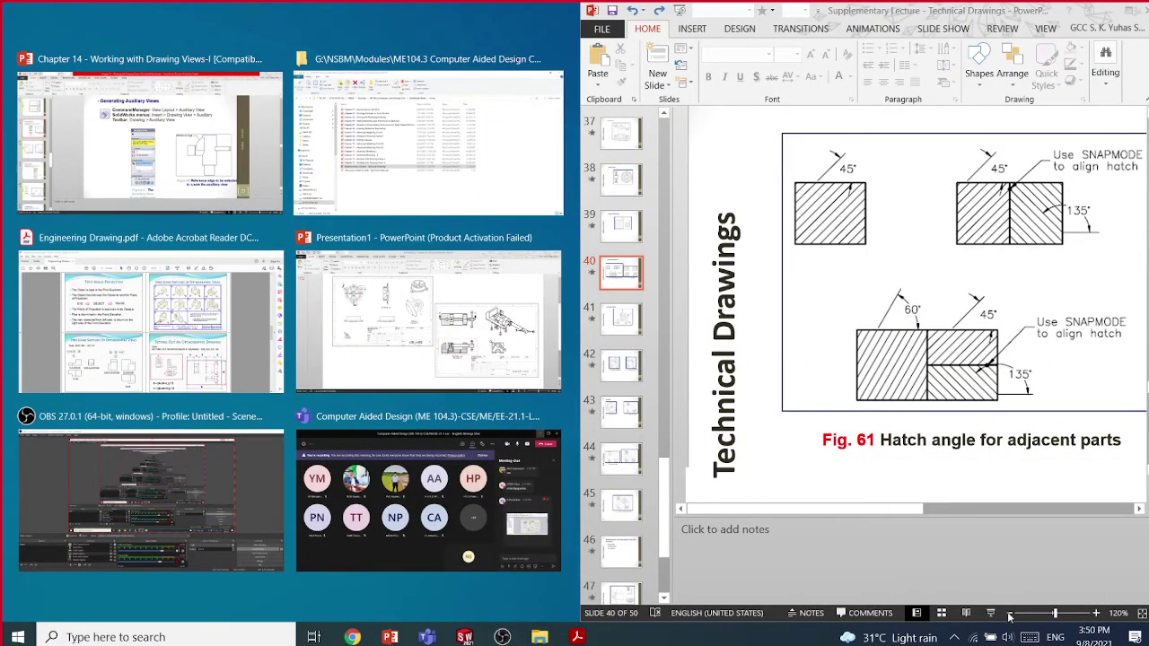
click(1008, 612)
click(1008, 612)
click(1008, 612)
click(1008, 613)
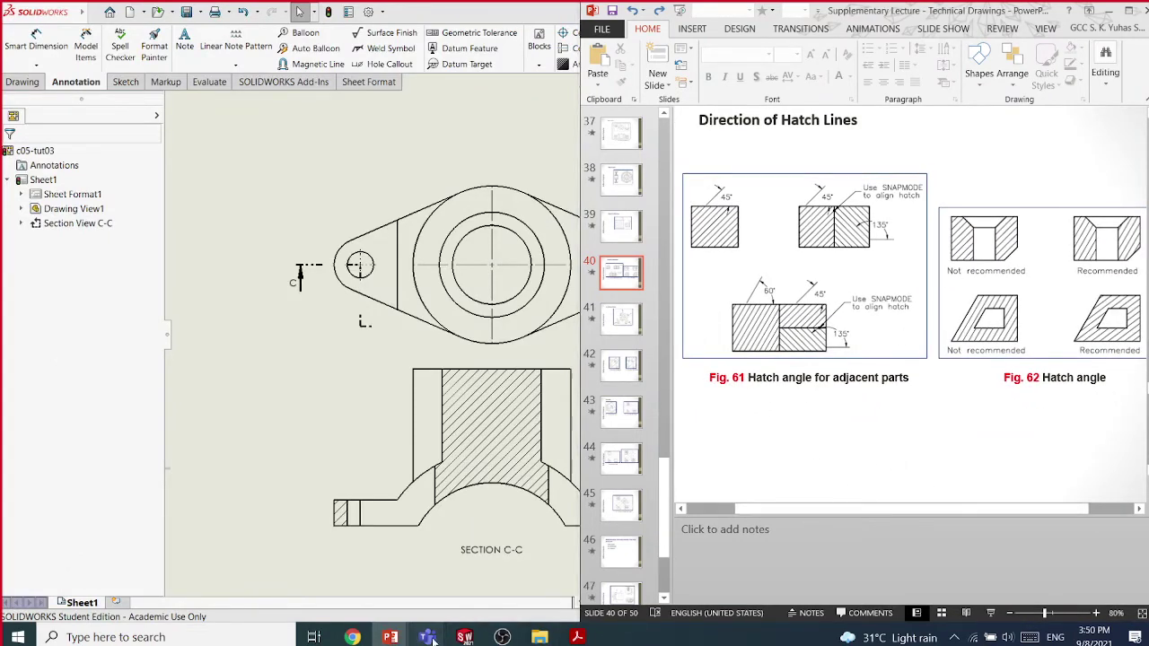
mouse_move(429, 638)
click(388, 549)
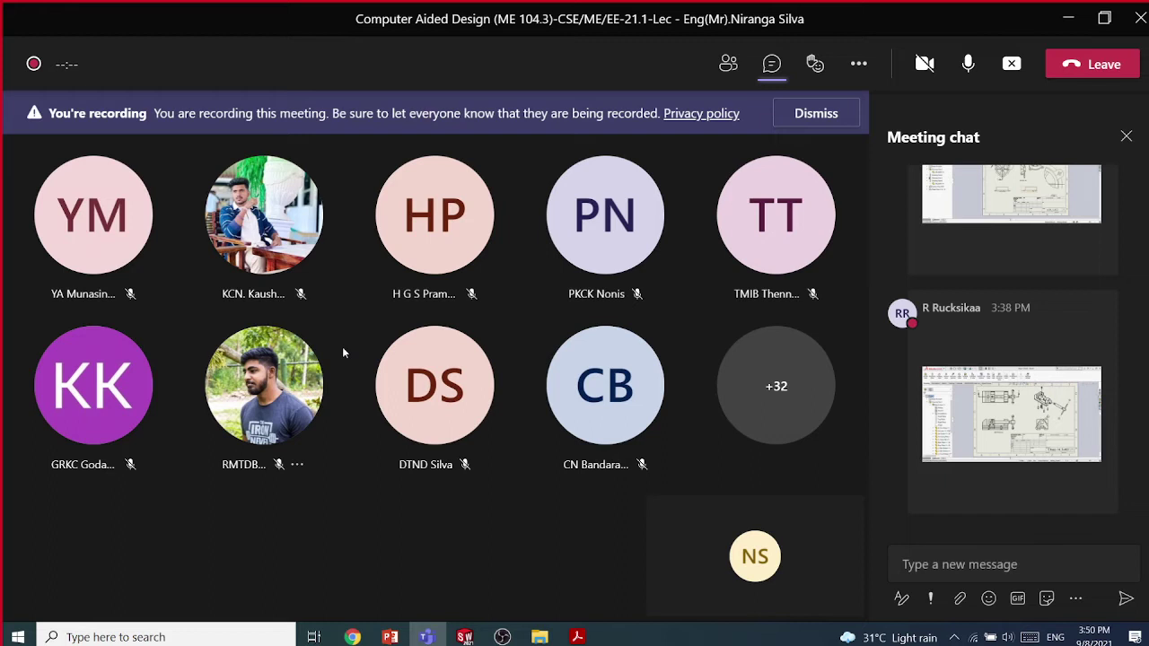
Review the Teams meeting's participant list, then minimize the meeting window
click(728, 70)
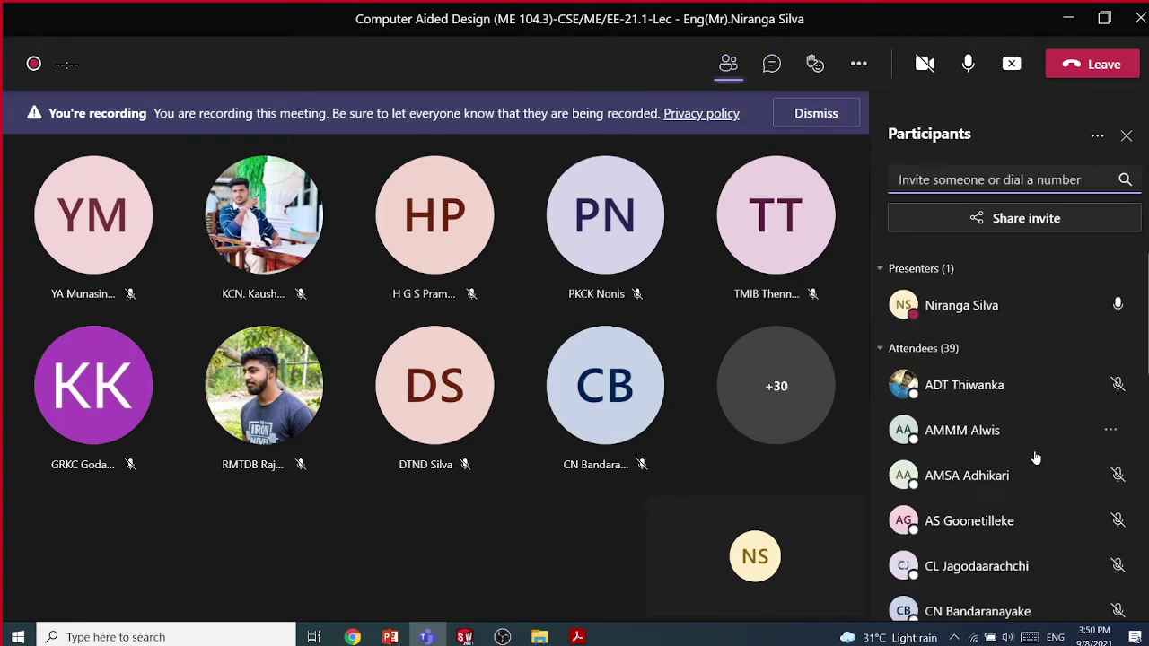
scroll(1041, 520, down, 1)
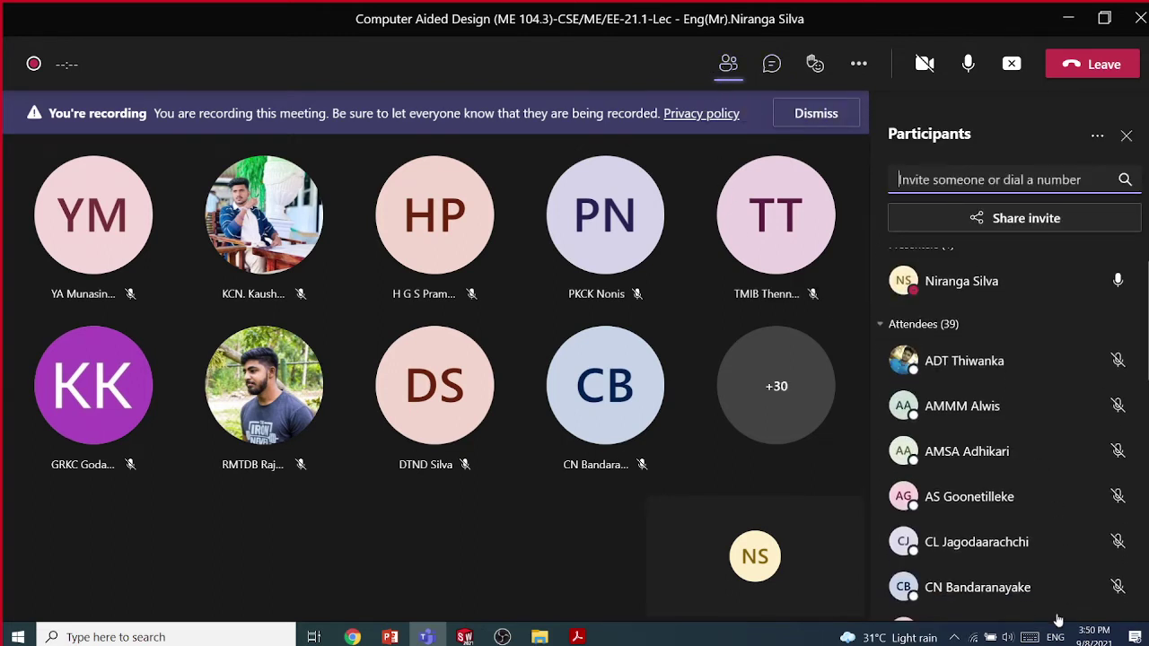
click(1063, 21)
click(1062, 22)
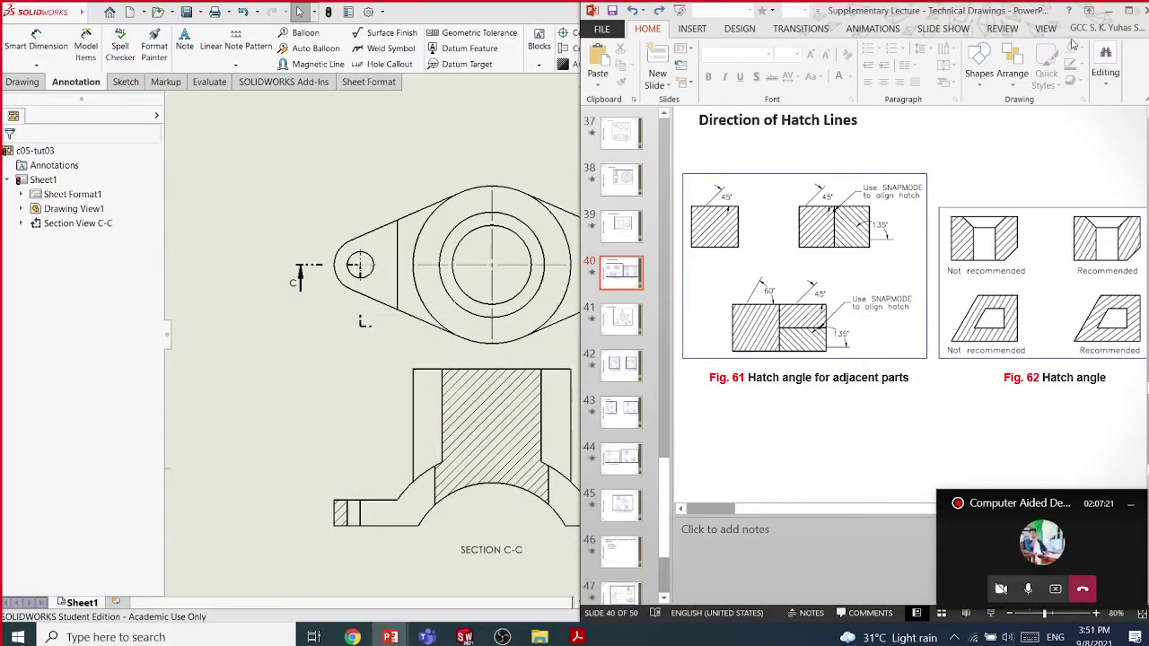
Maximize PowerPoint and adjust the slide zoom with the status-bar zoom buttons
click(1129, 10)
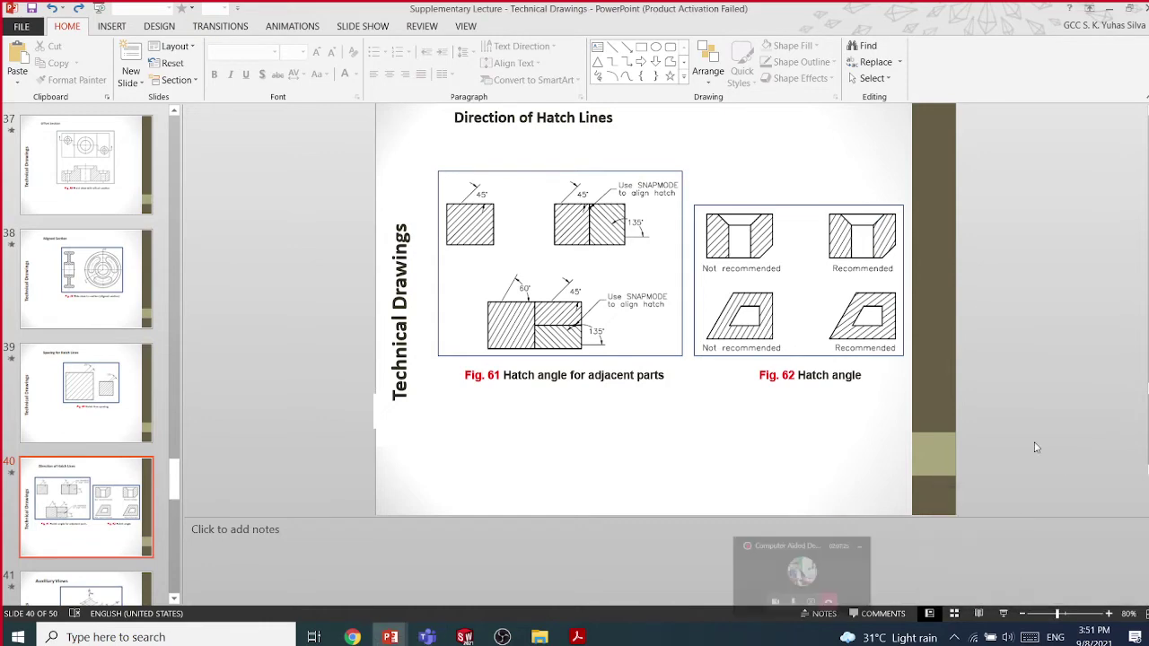
click(1109, 615)
click(1109, 615)
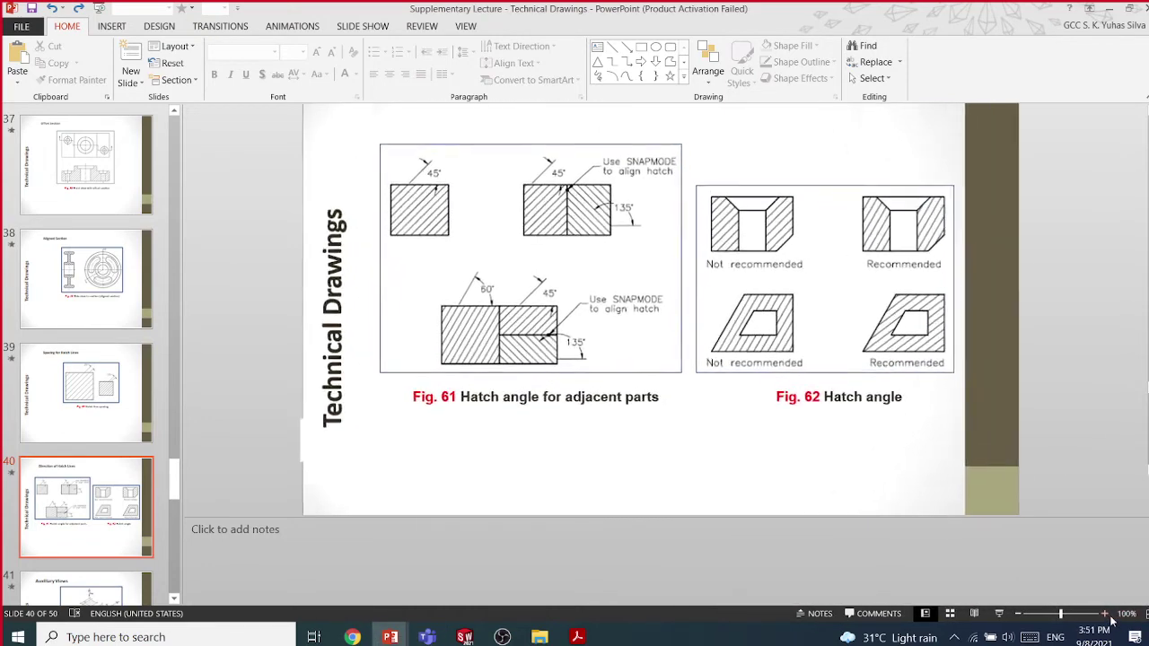
click(1109, 614)
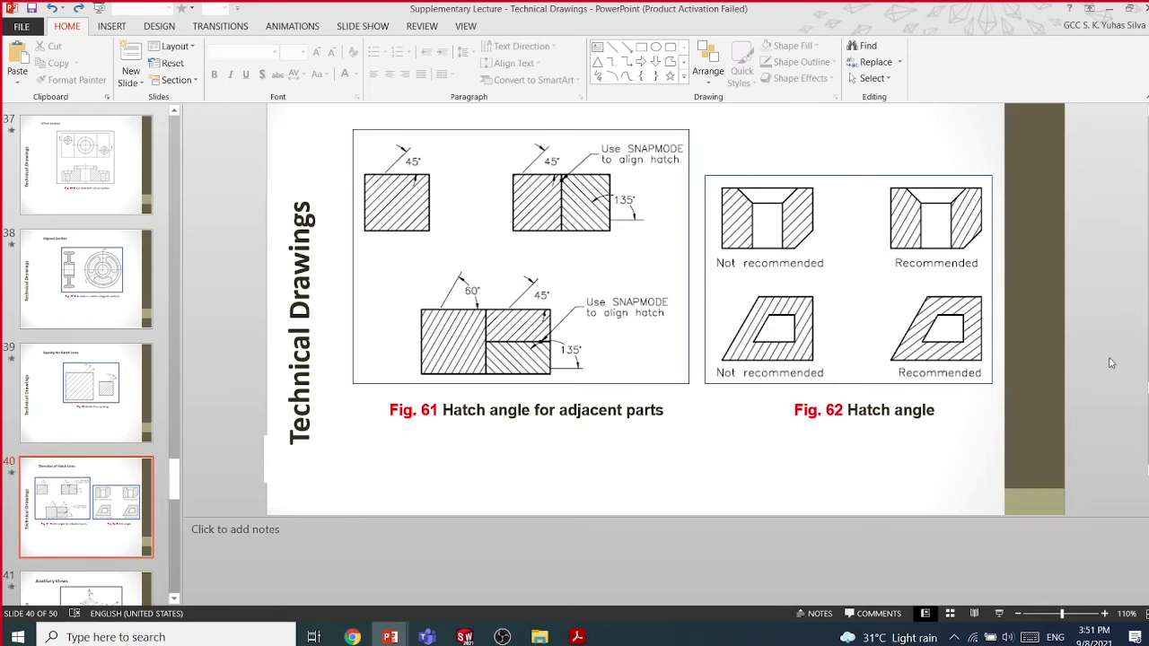
click(1105, 614)
click(1104, 614)
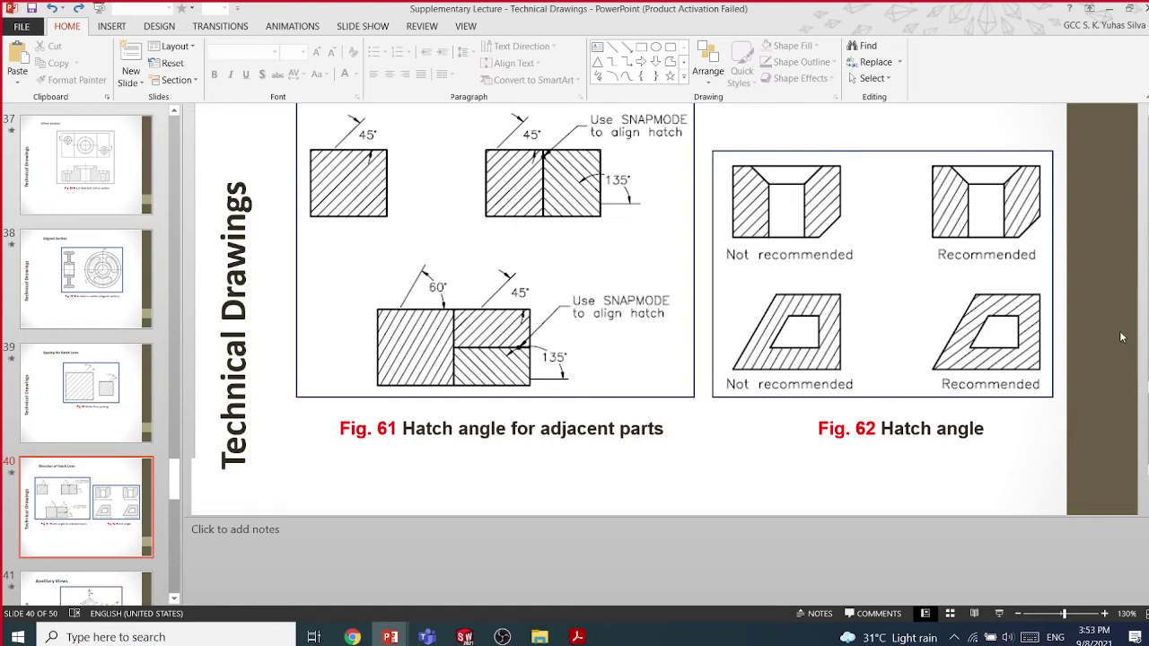
click(1018, 614)
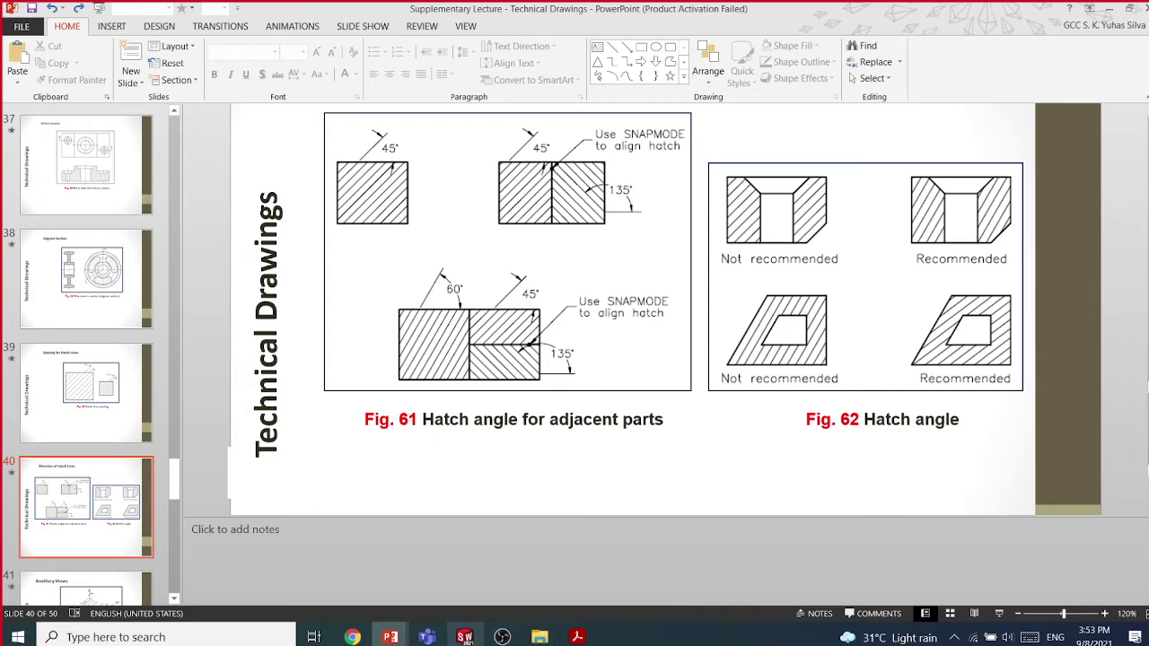
Glance at the SolidWorks drawing, then return to PowerPoint and browse back around slides 39–40
click(464, 636)
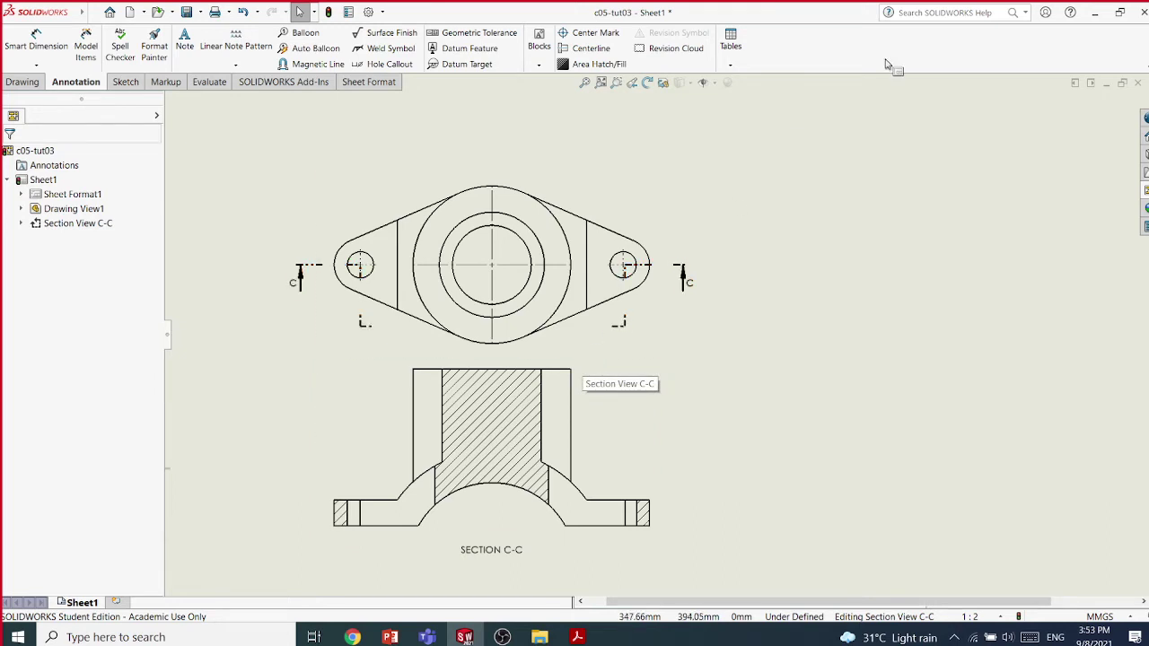
click(1091, 16)
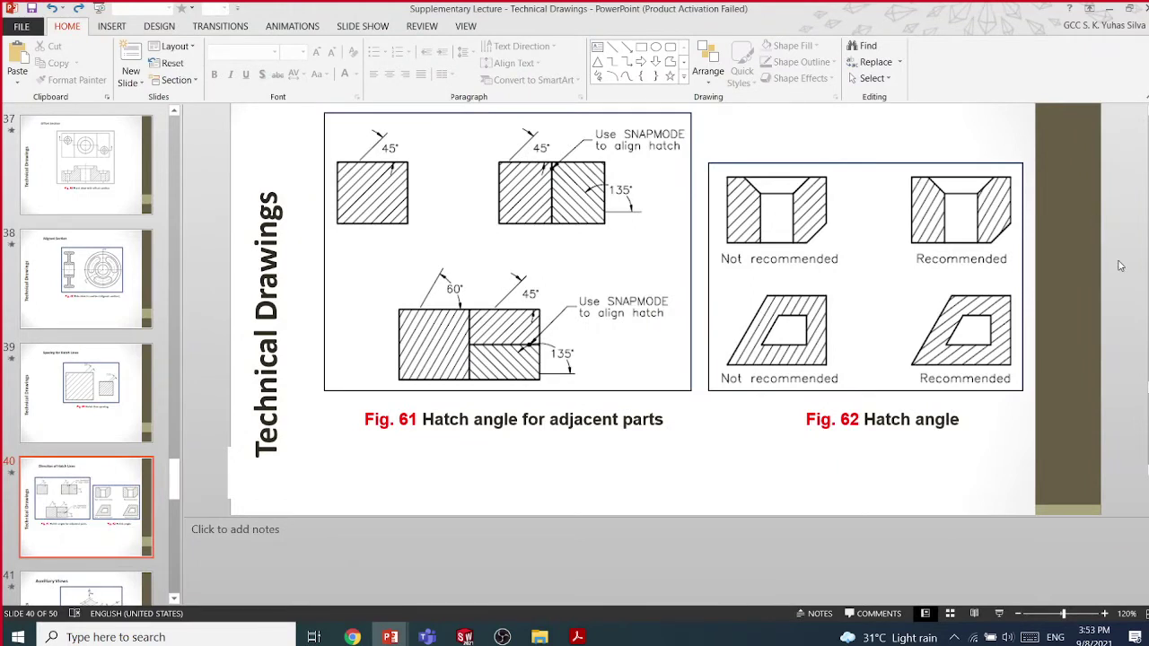
scroll(1120, 266, down, 3)
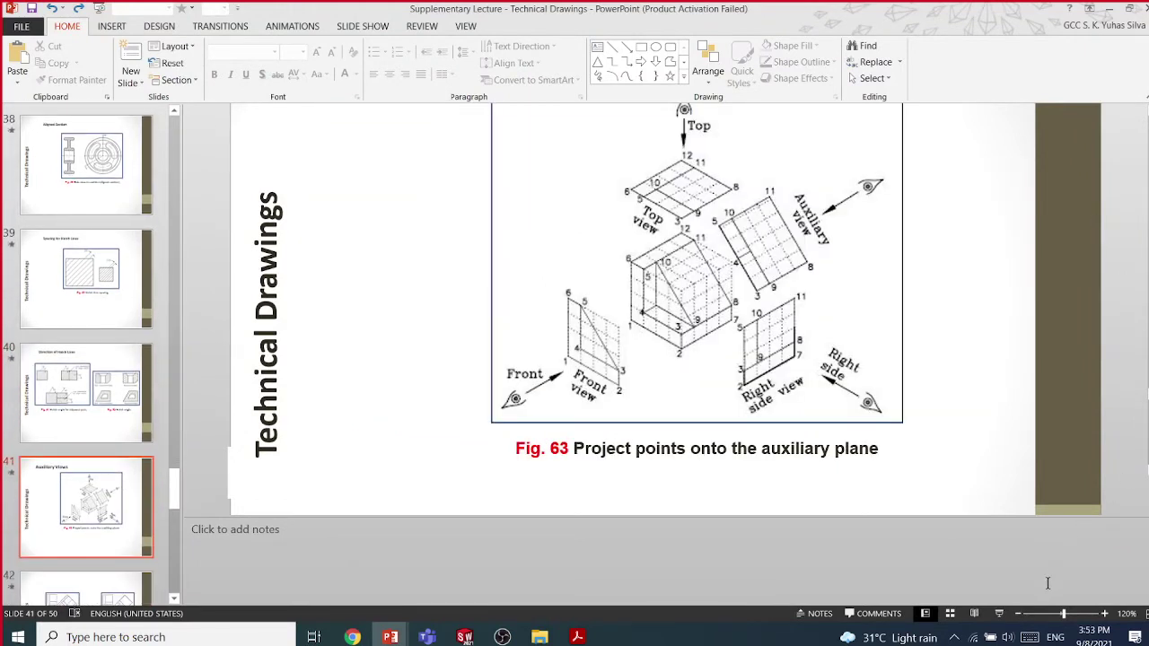
click(1018, 613)
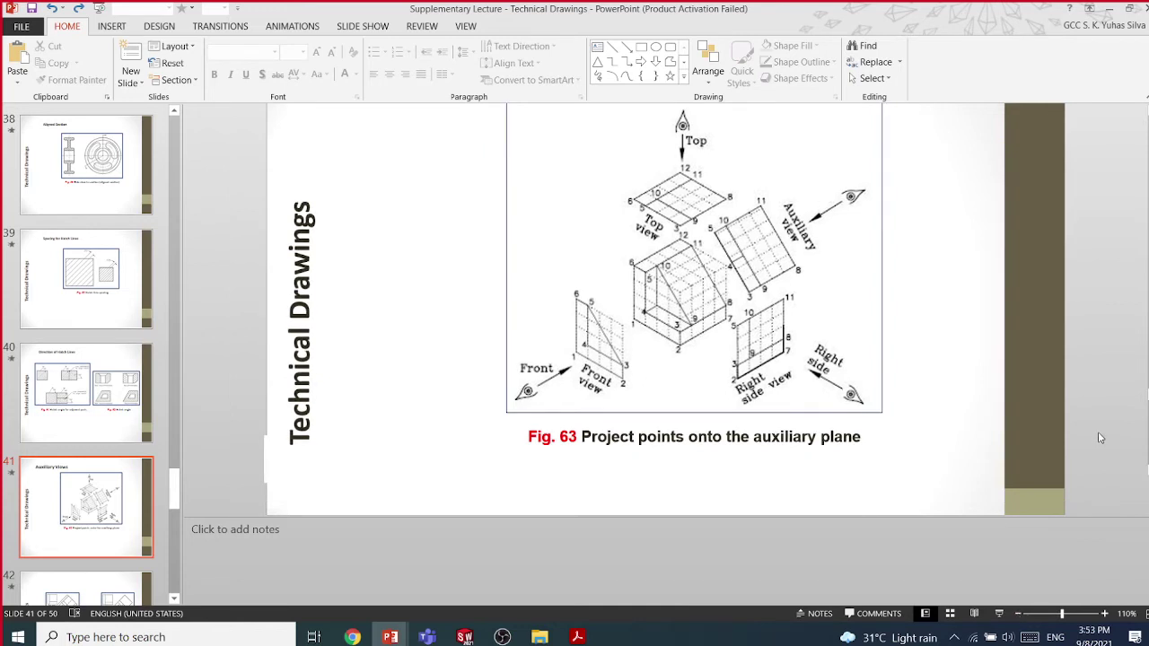
scroll(1100, 438, up, 1)
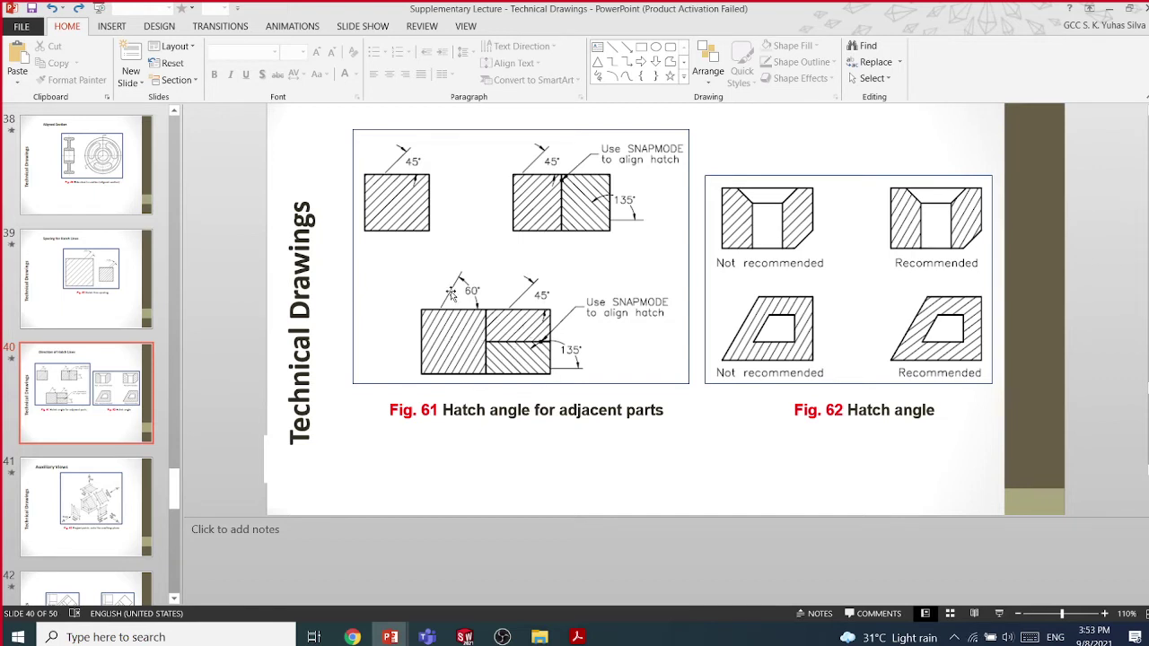
key(Page_Up)
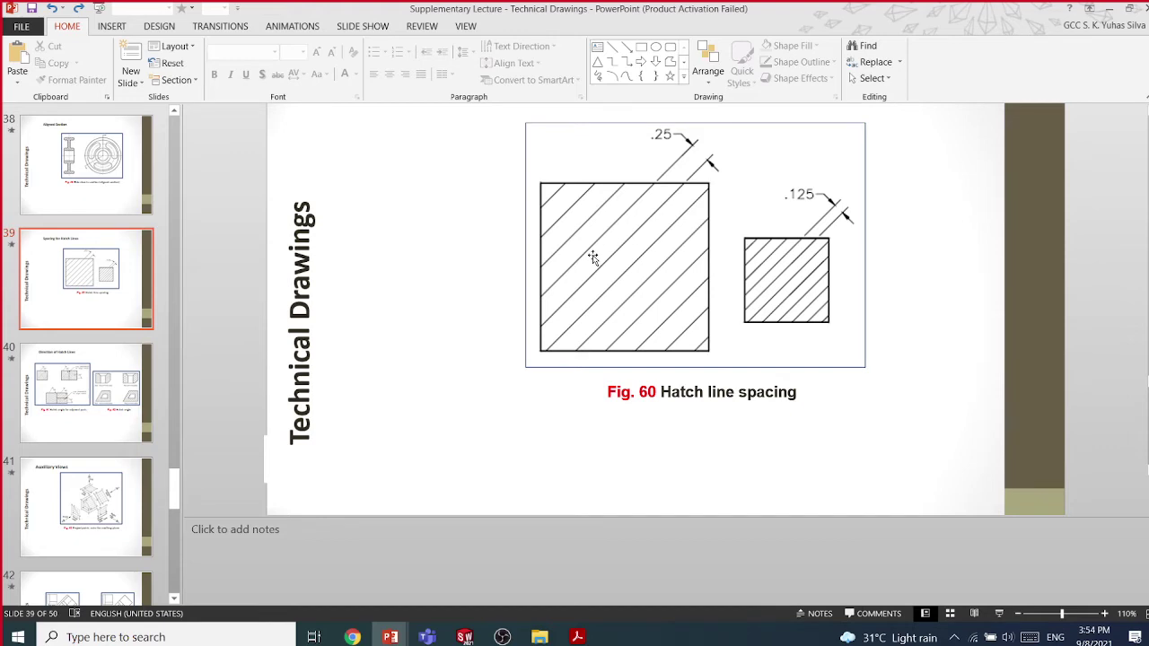
scroll(593, 258, up, 1)
scroll(593, 257, down, 3)
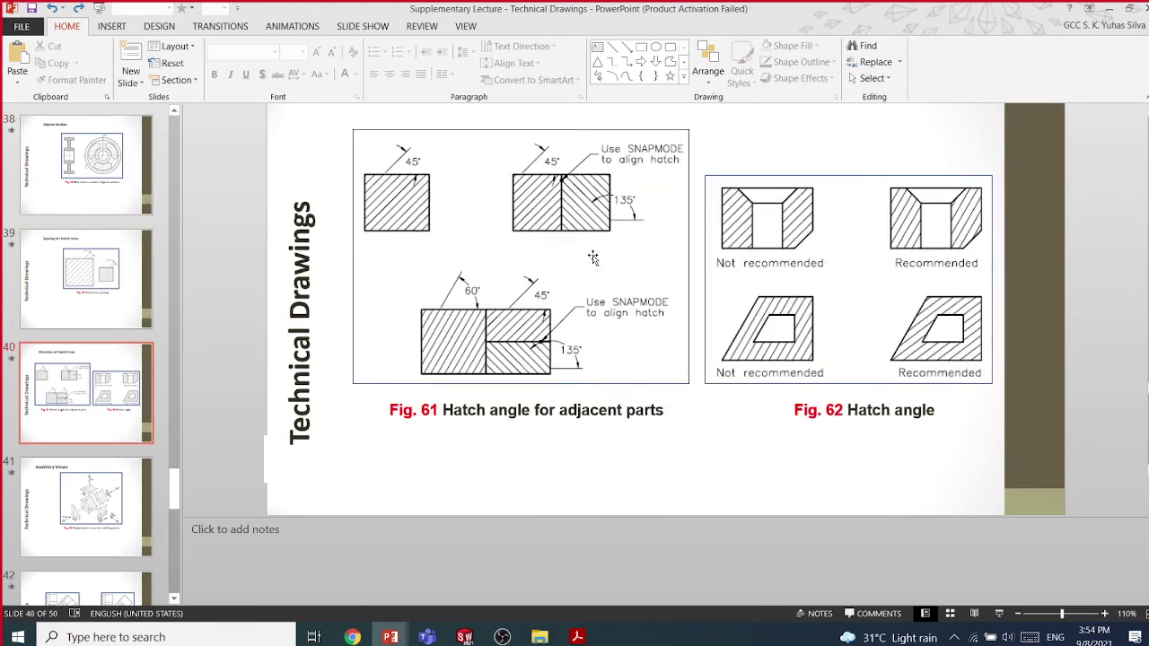
Set the slide zoom to 90% using three zoom-out steps and one zoom-in step
click(1019, 613)
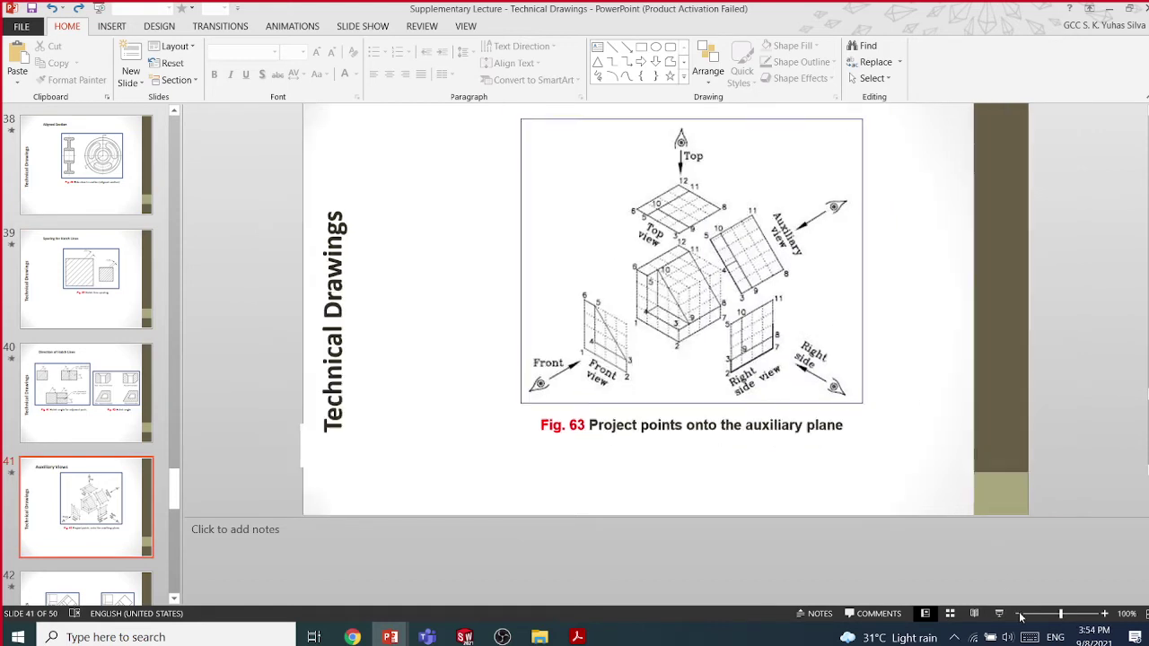
click(1019, 613)
click(1018, 613)
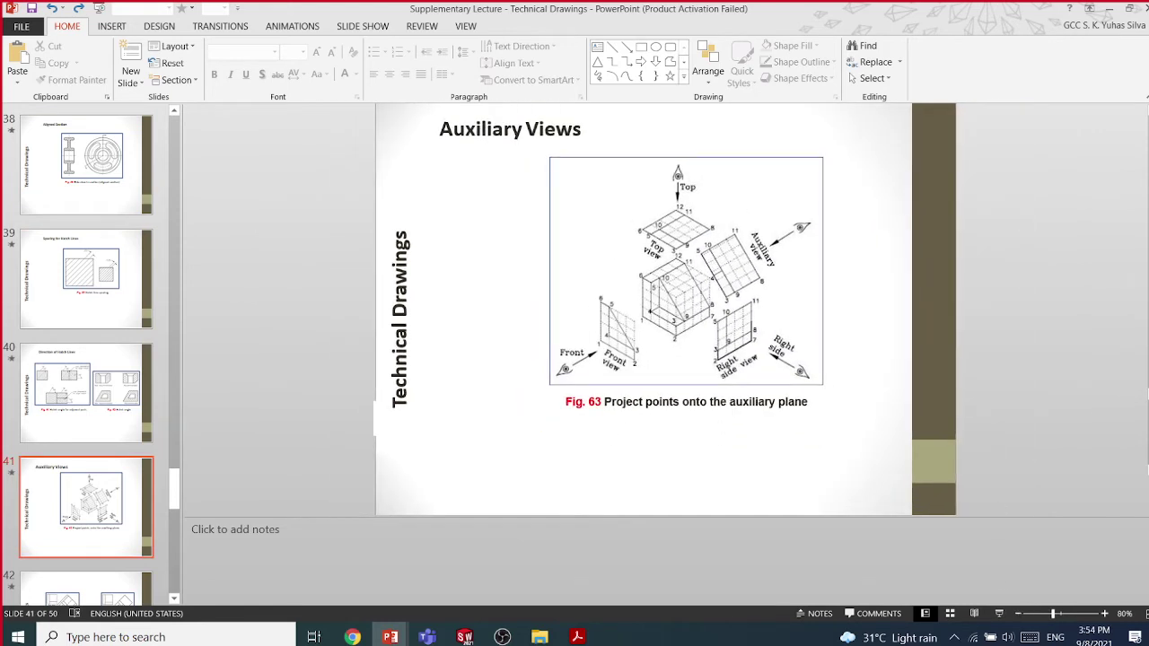
click(1104, 613)
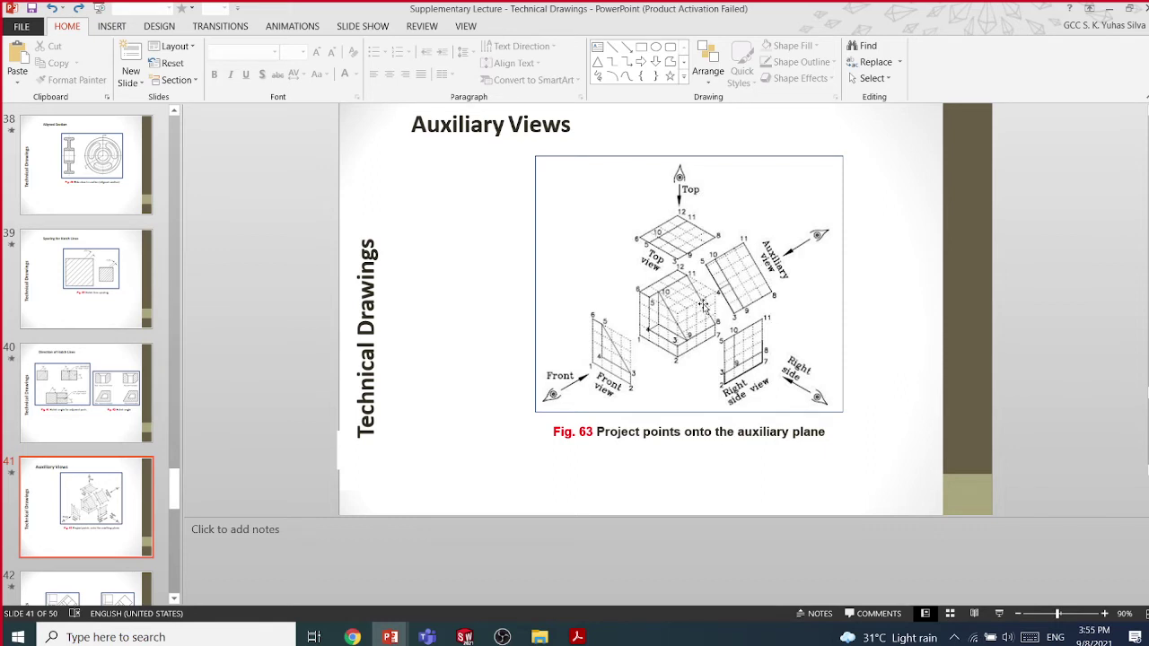
Scroll to slide 43 with Fig. 66's hollow triangular block and Fig. 67's three views
scroll(1001, 326, down, 1)
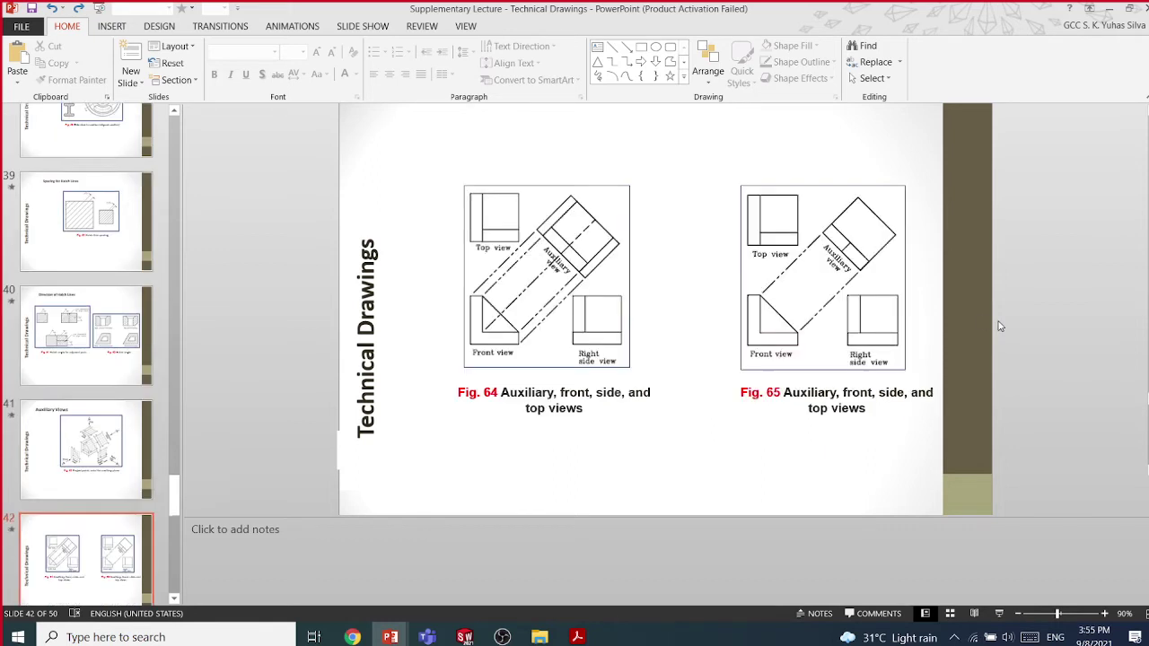
scroll(1000, 326, down, 1)
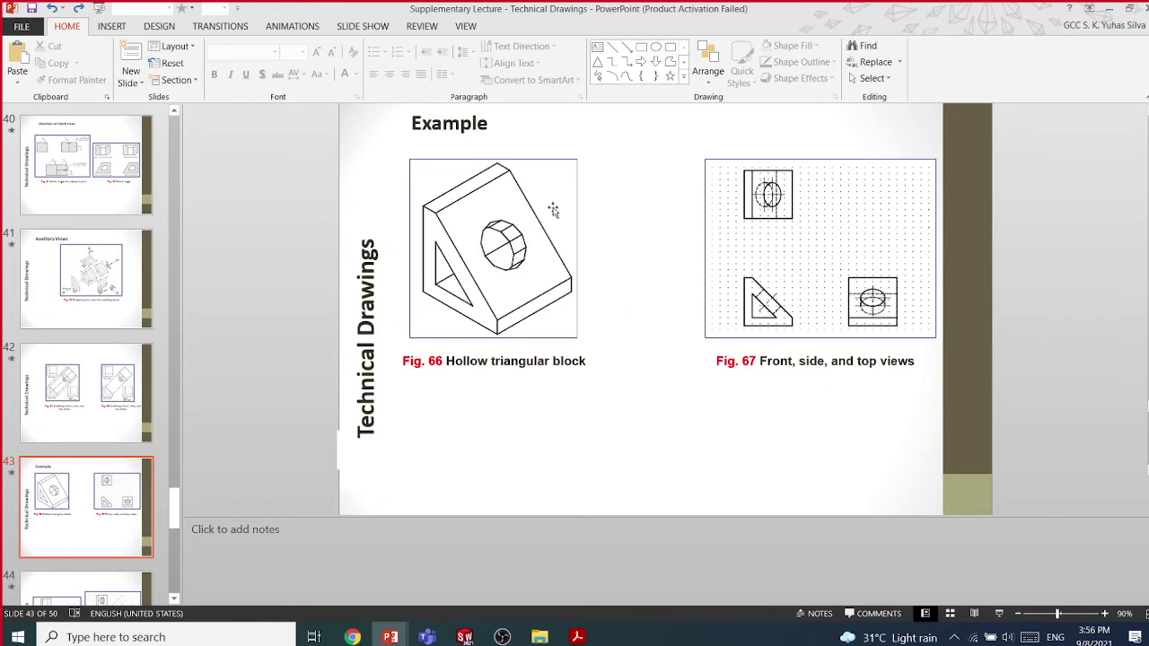
Scroll through slide 44 to slide 45 showing Fig. 70's auxiliary, front, side and top views
scroll(657, 246, down, 1)
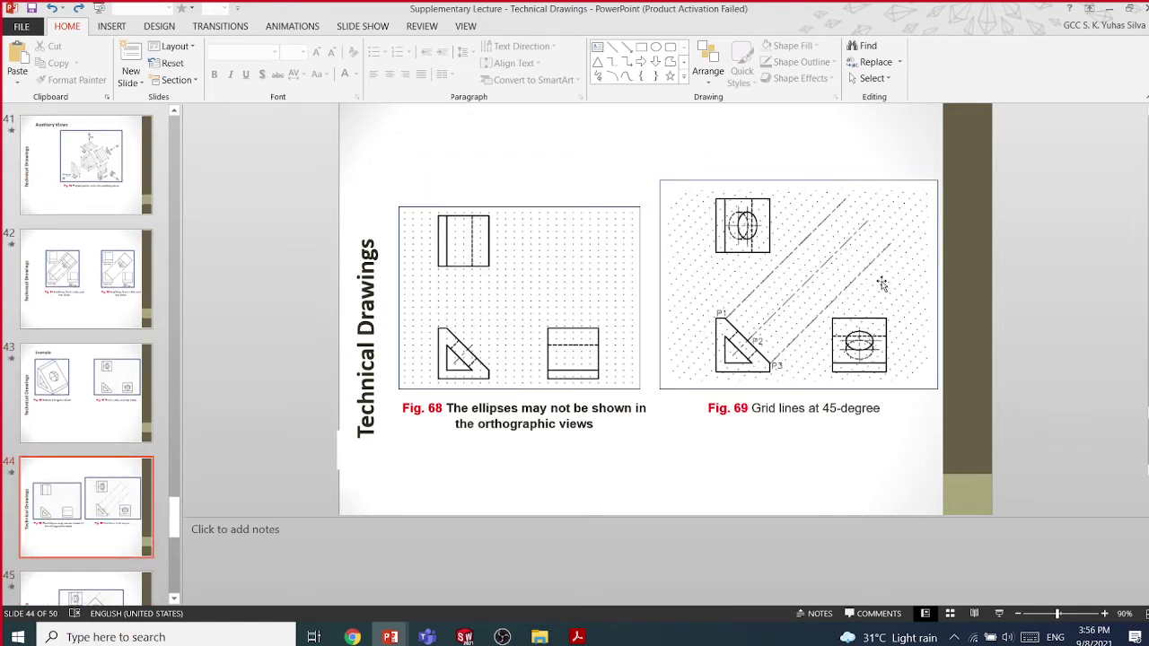
scroll(885, 280, down, 1)
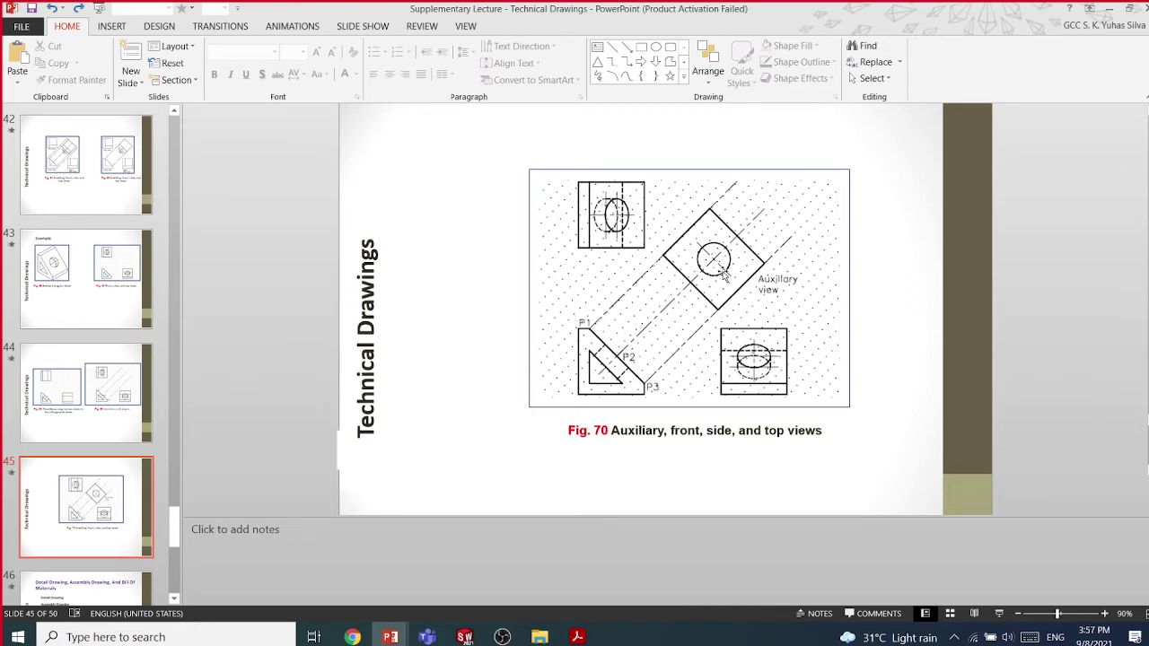
Revisit the earlier auxiliary-view slides and undo an accidental move of the Fig. 69 picture
key(Page_Up)
key(Page_Up)
key(Page_Up)
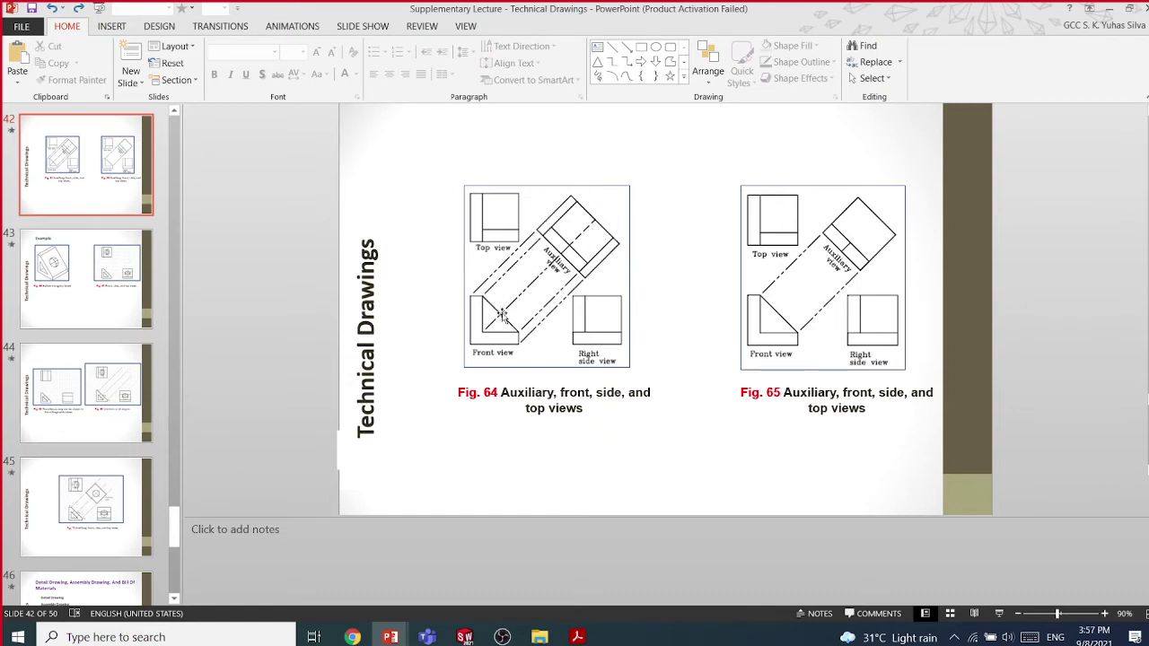
scroll(505, 308, down, 2)
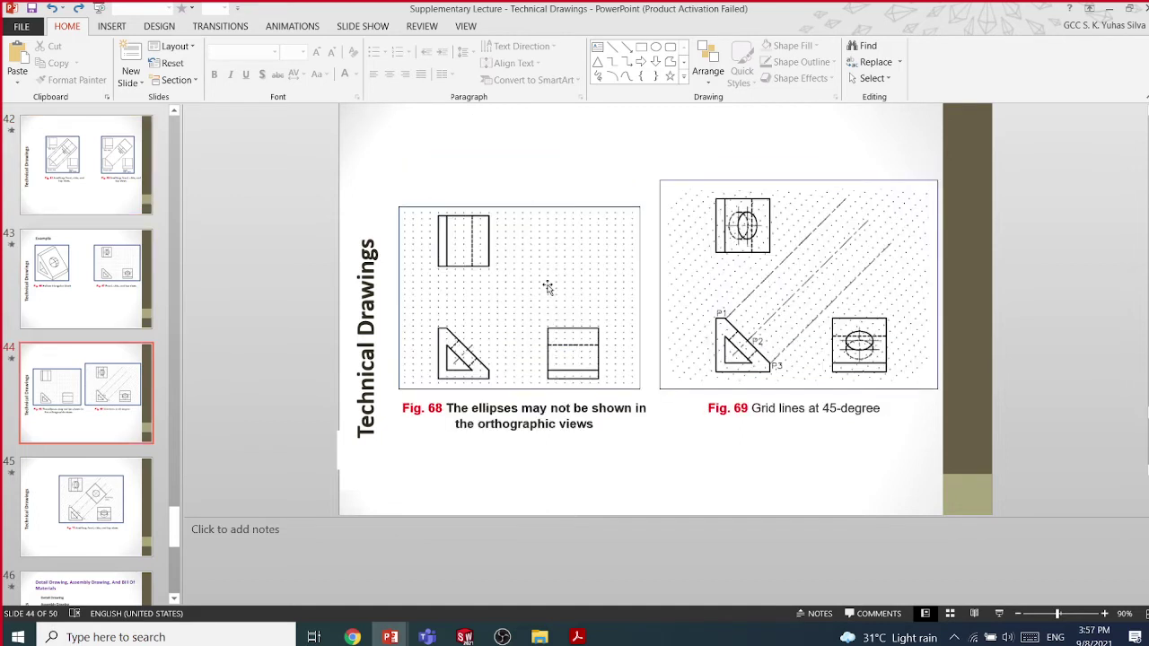
drag(798, 269, 809, 258)
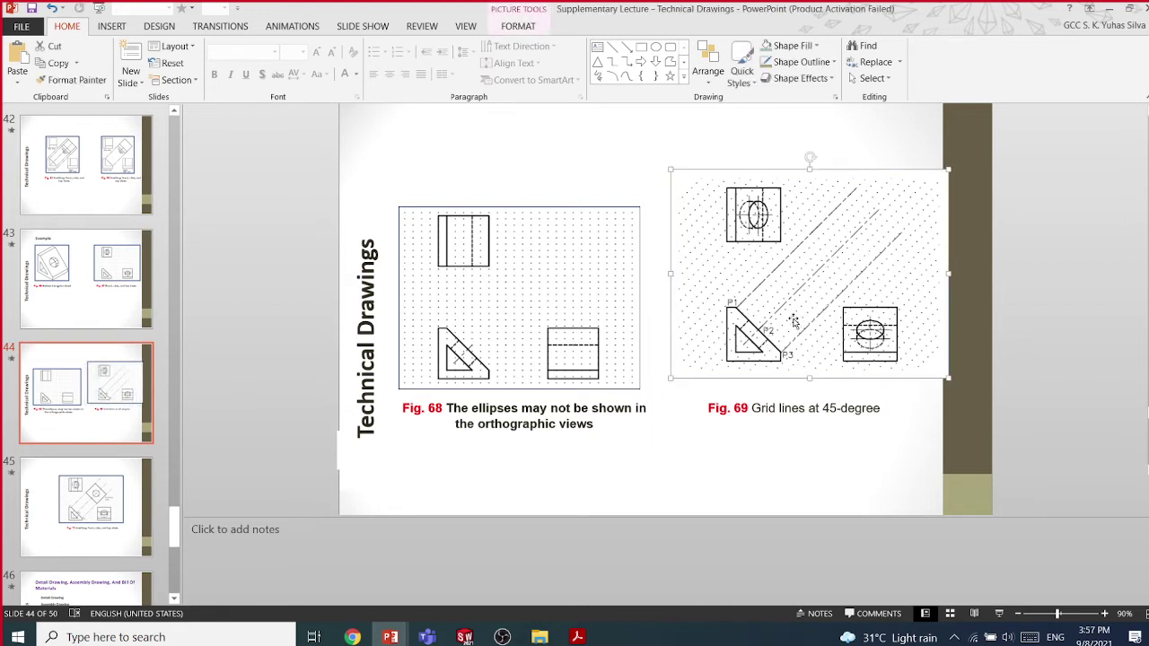
key(ctrl+z)
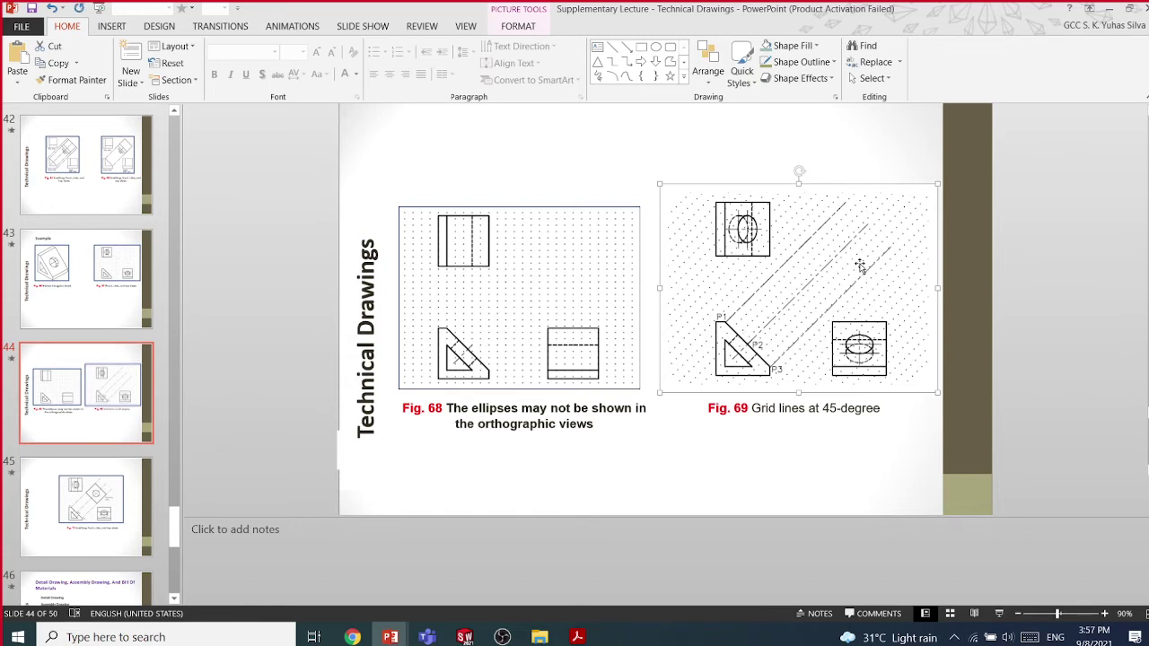
click(998, 286)
Scroll down to slide 45's Fig. 70, projected from the front view through P1, P2 and P3
scroll(944, 287, down, 1)
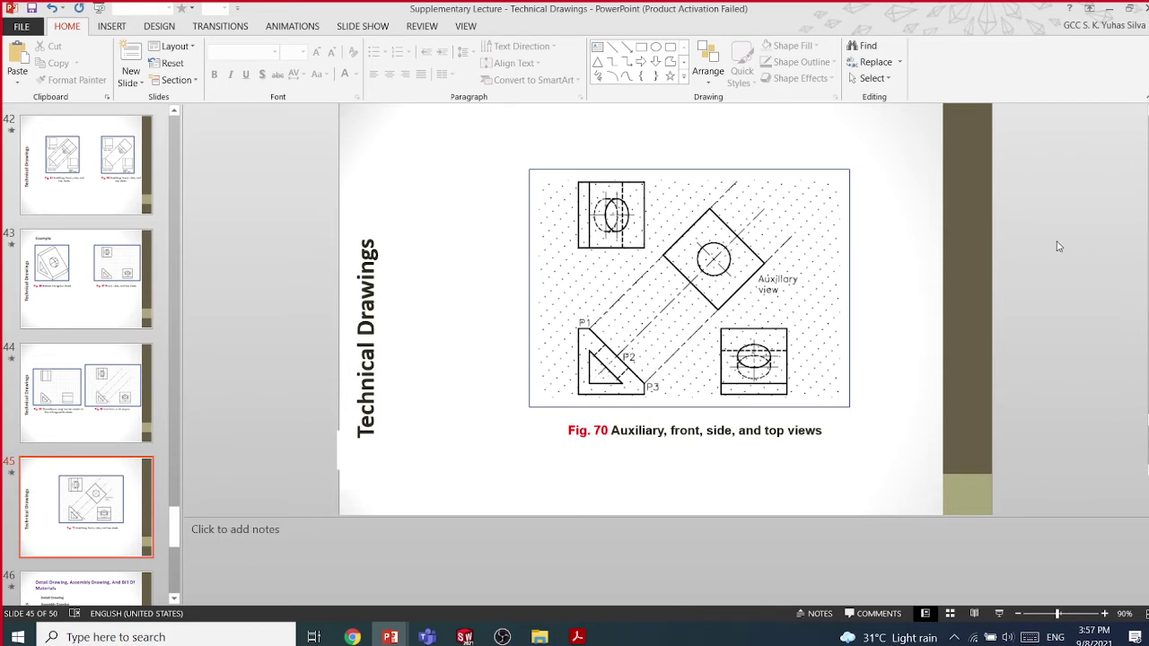
scroll(1057, 246, down, 1)
scroll(1057, 246, up, 1)
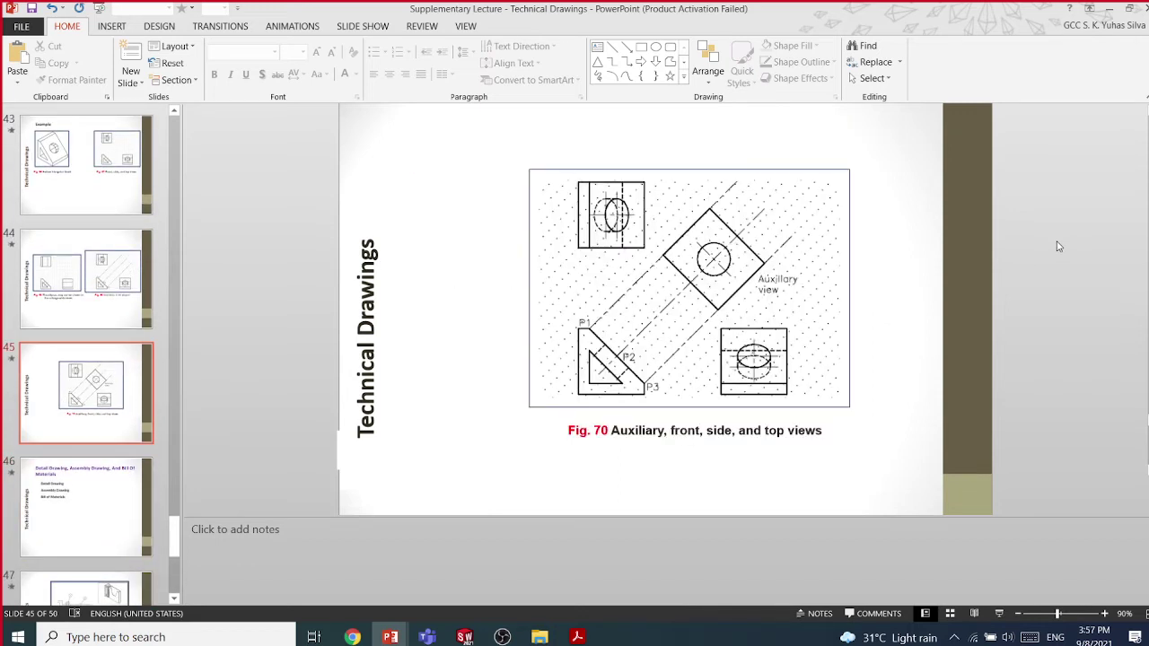
Close the c05-tut03 Section C-C drawing without saving, then switch to the Chapter 14 deck
click(464, 637)
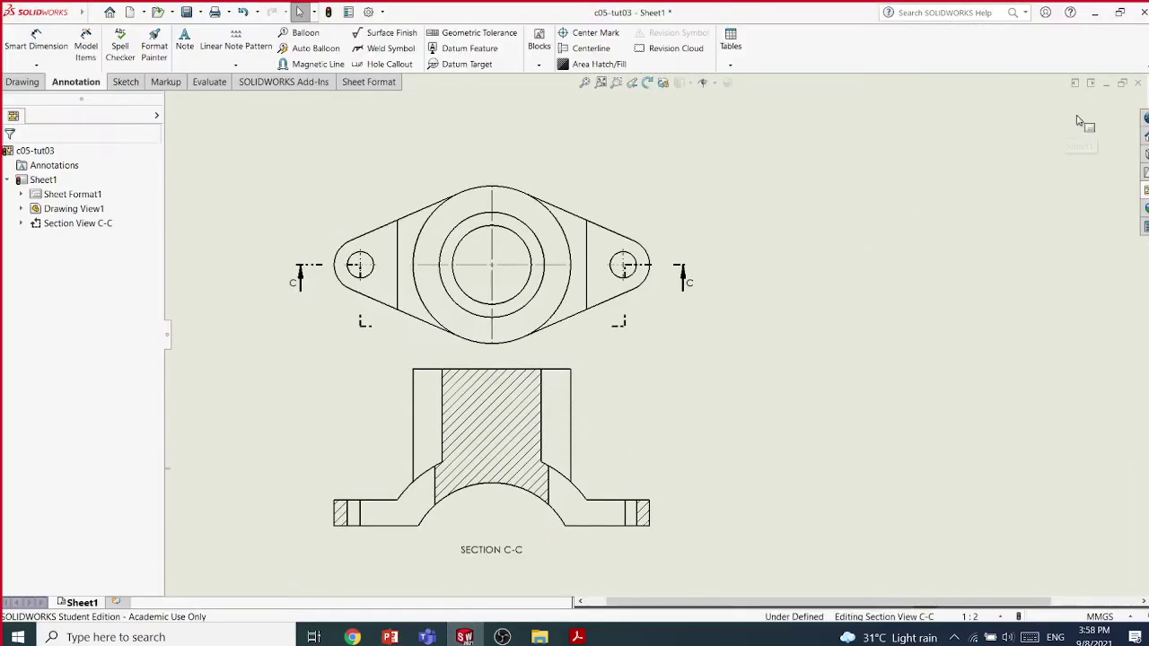
click(1143, 11)
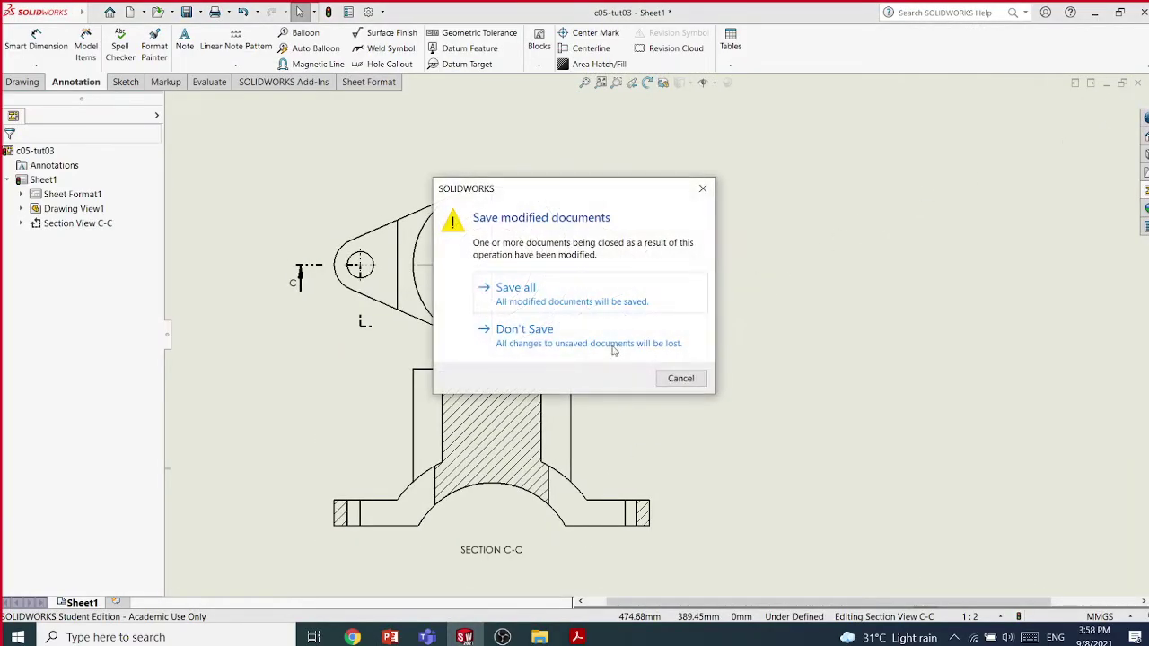
click(547, 343)
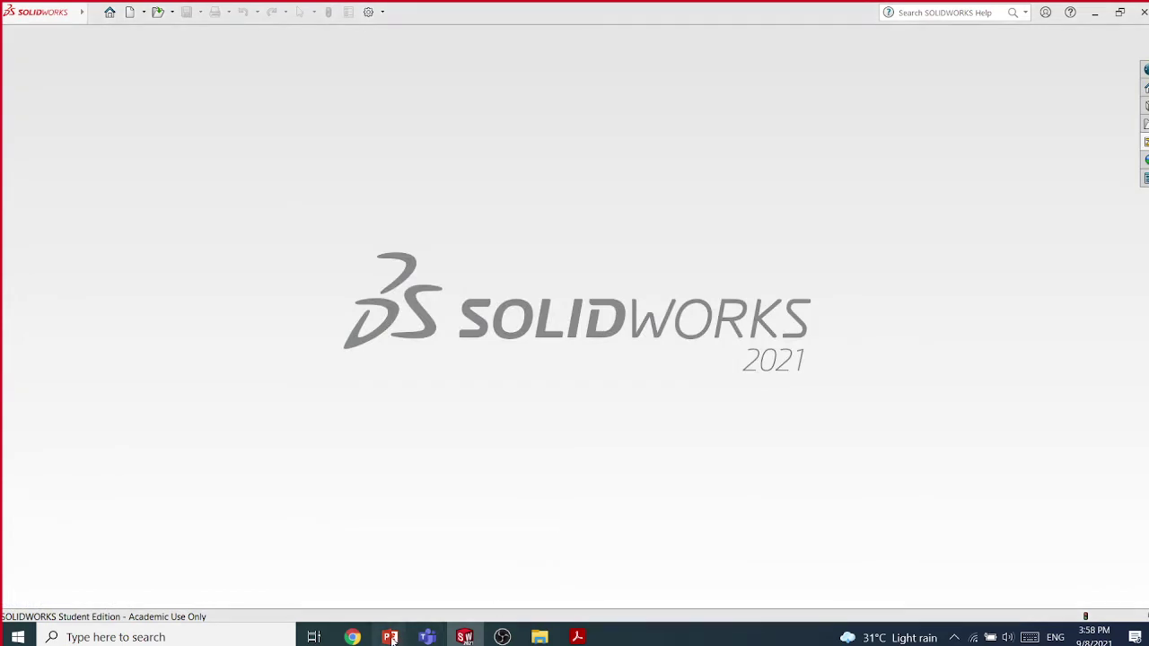
mouse_move(390, 636)
click(259, 559)
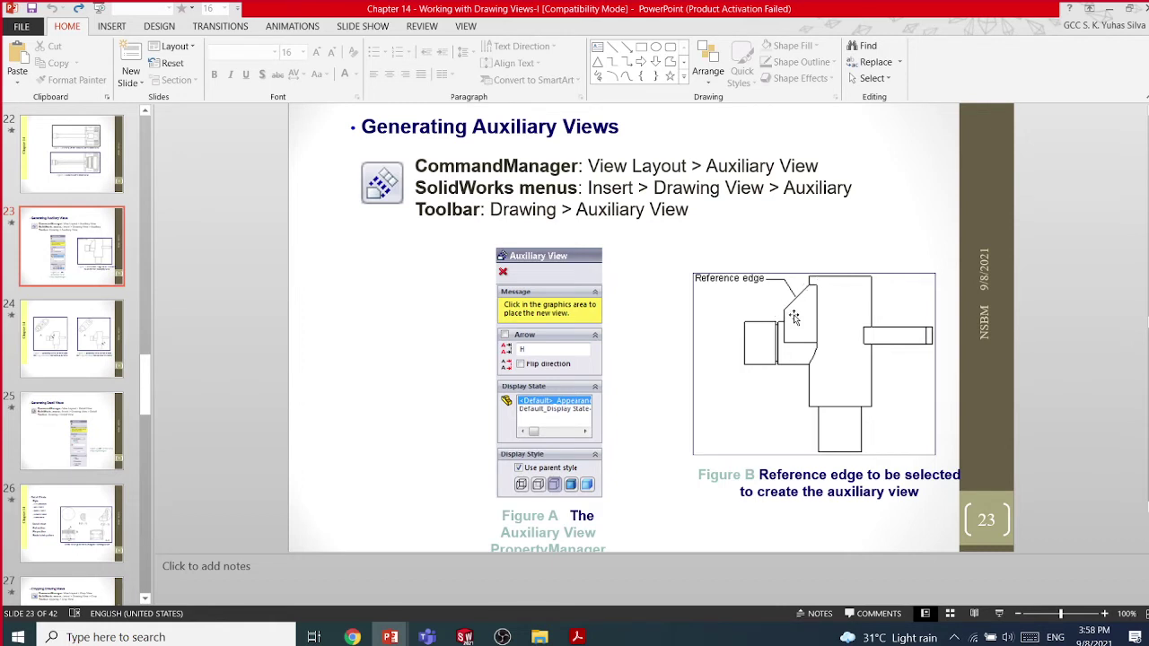
Advance to slide 24 on flipping the auxiliary view direction, then switch back to SolidWorks
scroll(794, 317, down, 1)
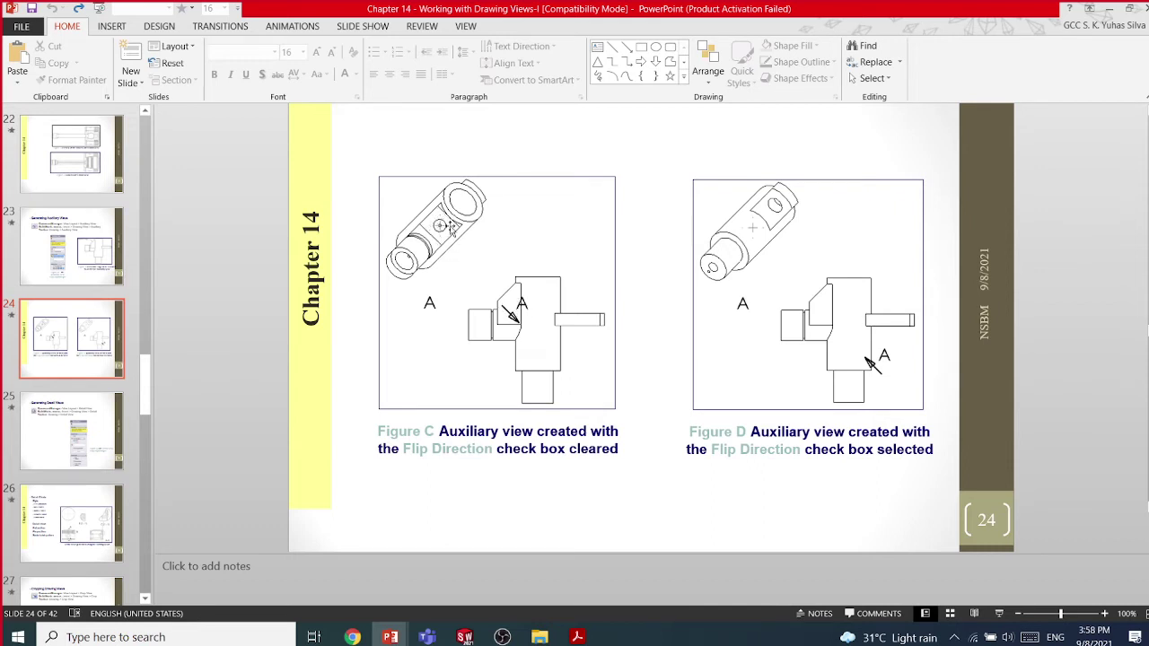
click(464, 636)
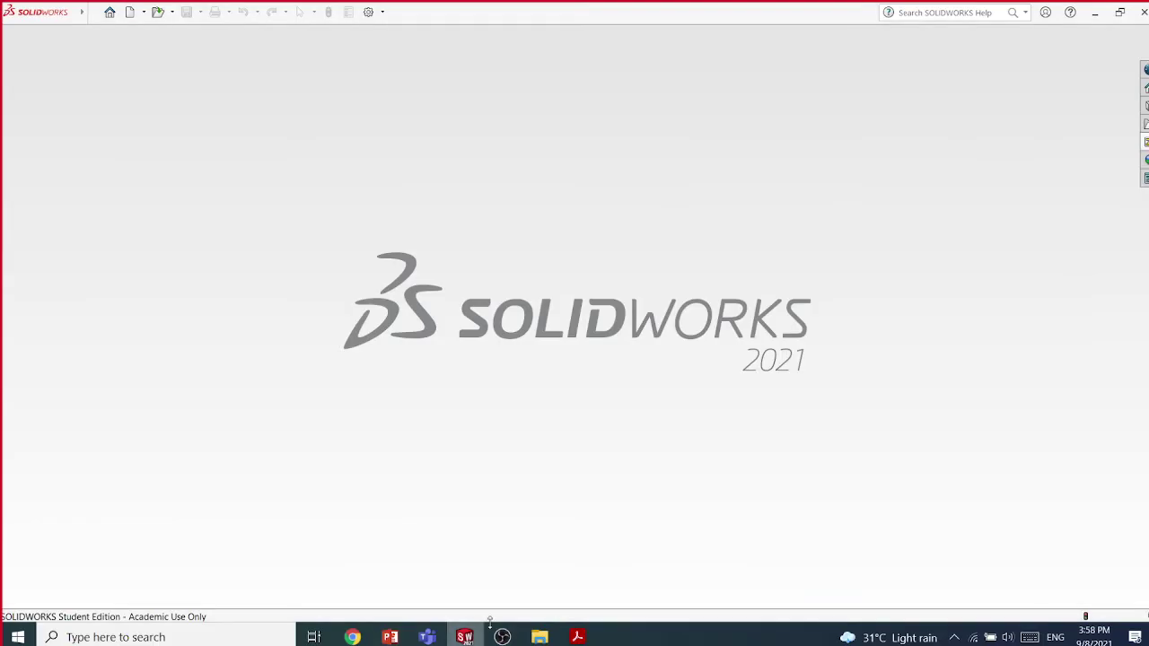
Create a new drawing on an A2 (ISO) sheet, skipping the Model View insertion
click(144, 12)
click(149, 32)
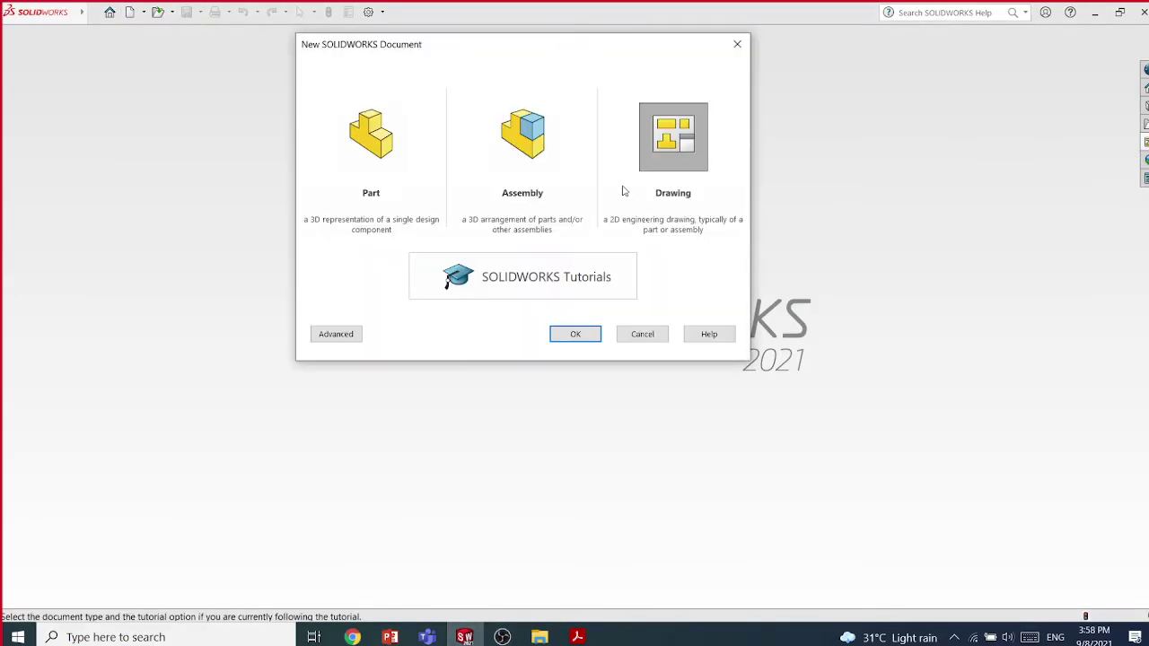
double_click(679, 153)
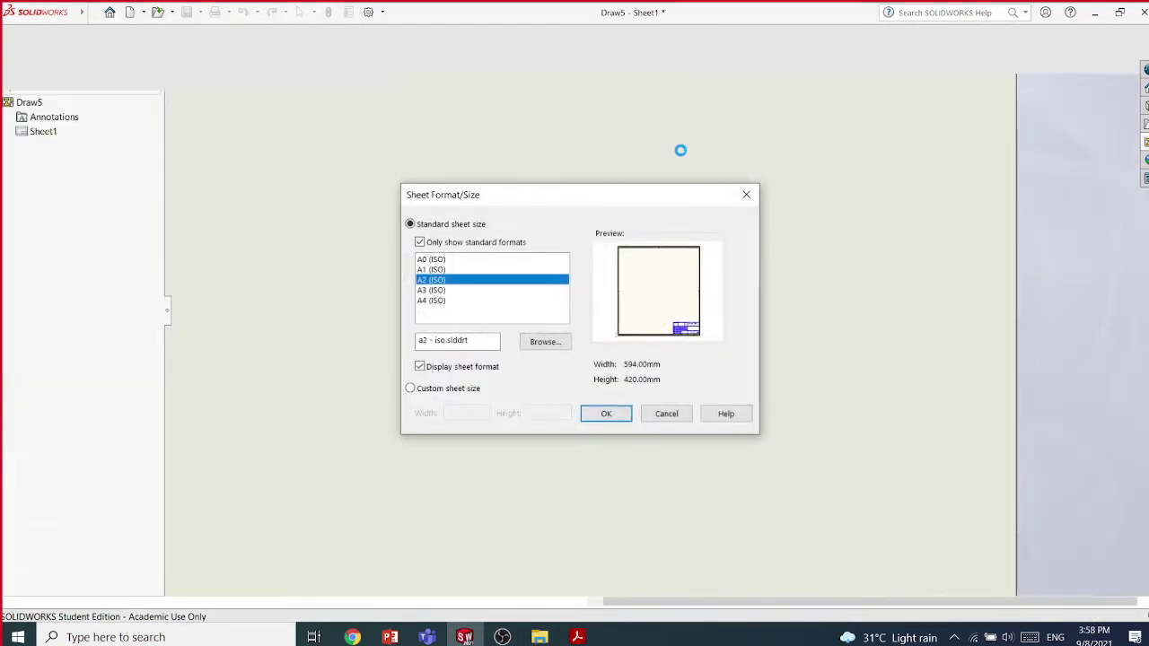
click(612, 413)
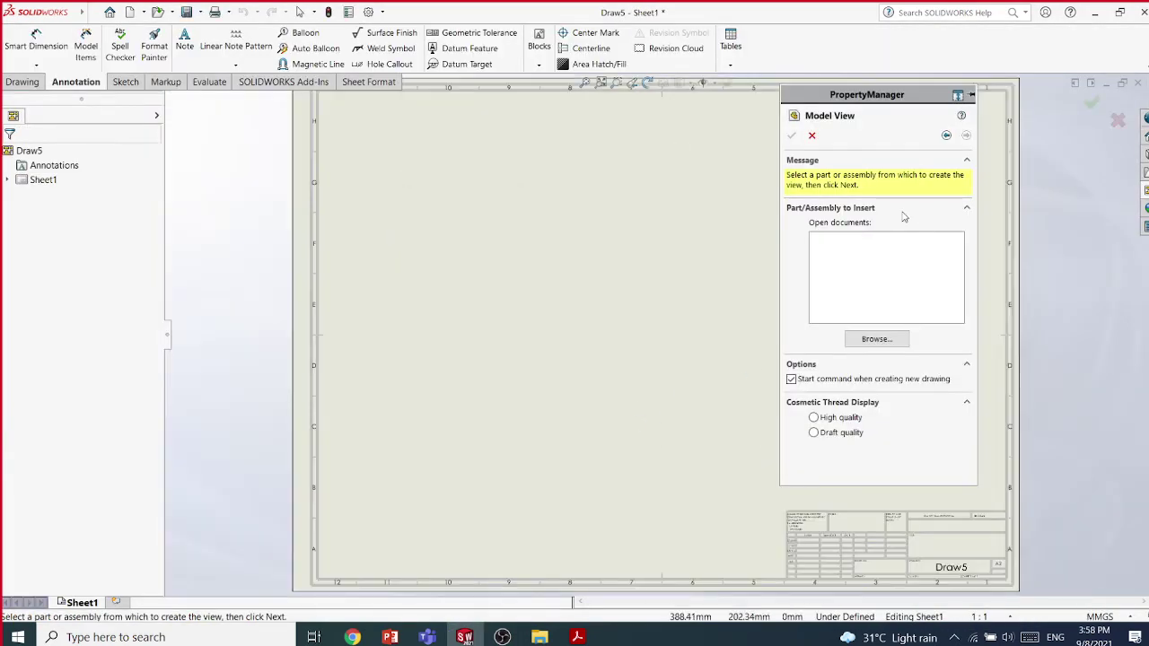
click(811, 135)
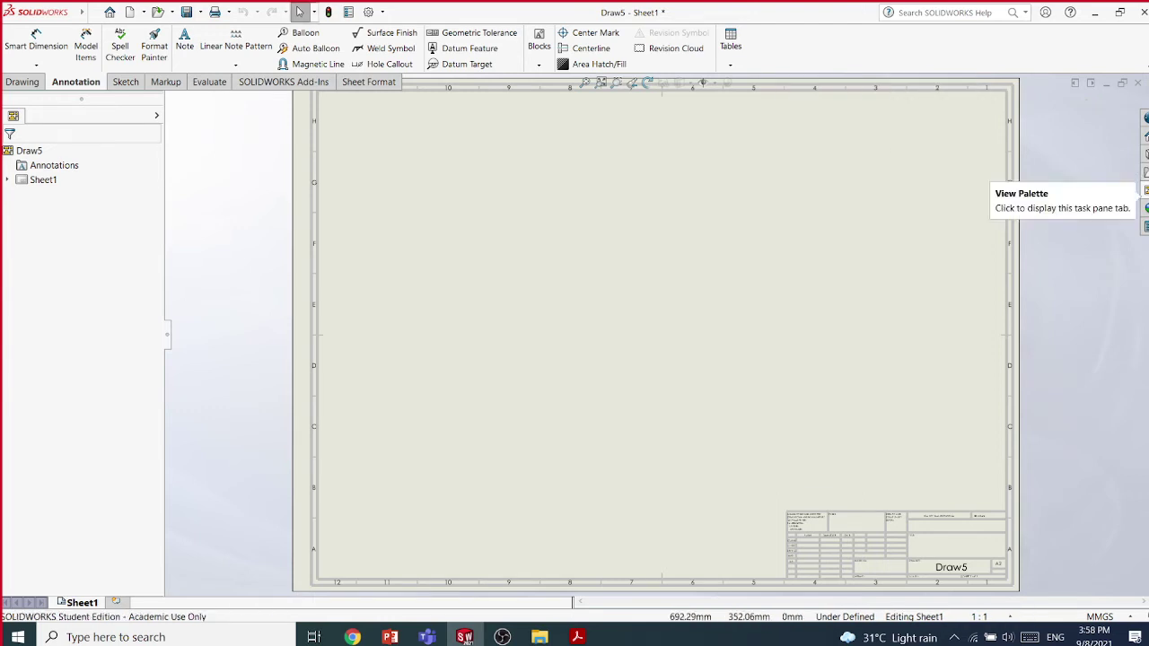
Browse the Chap 14 folders Figure_14-38 and Figure_14-35 for the model from the View Palette
click(1145, 190)
click(1033, 99)
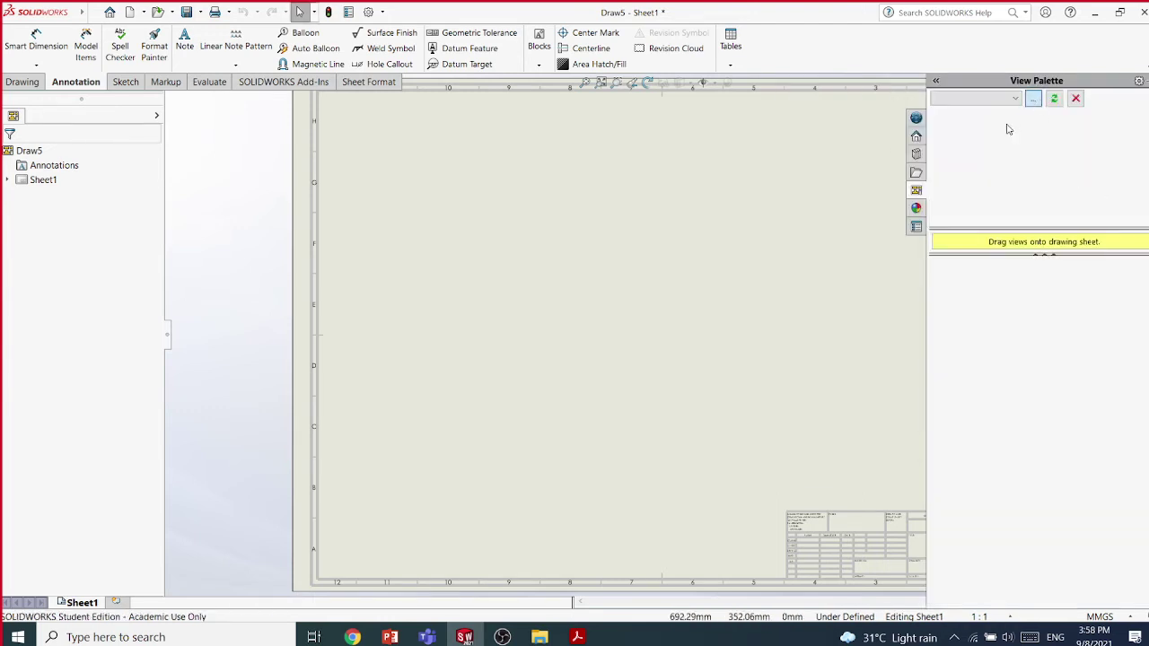
click(532, 145)
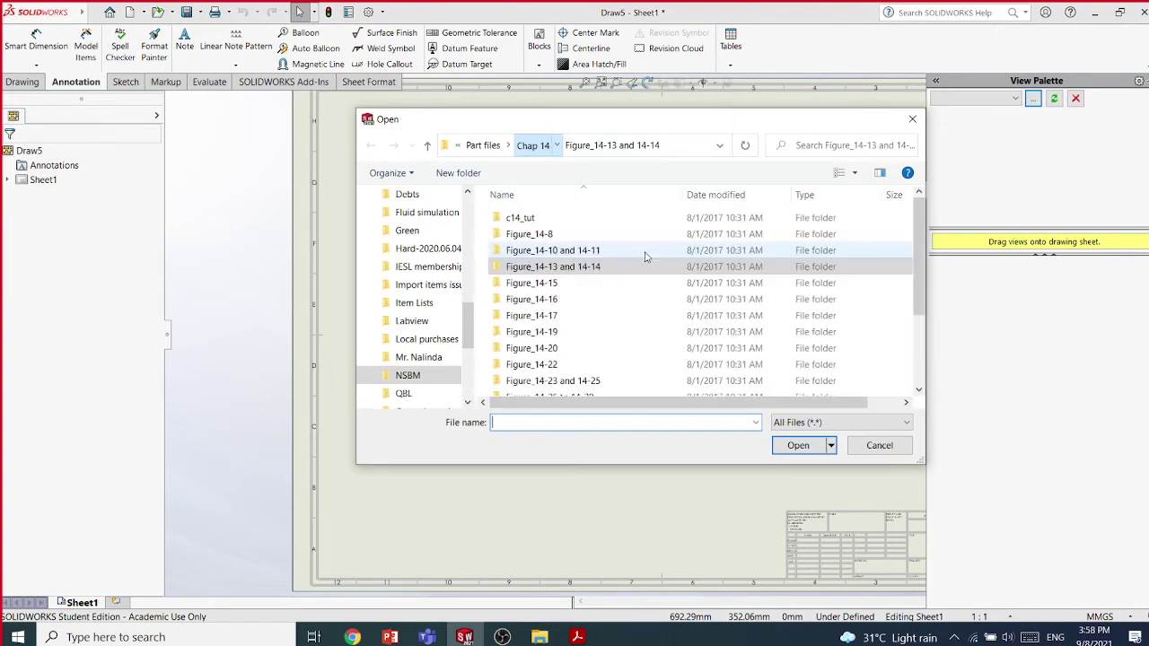
scroll(666, 285, down, 2)
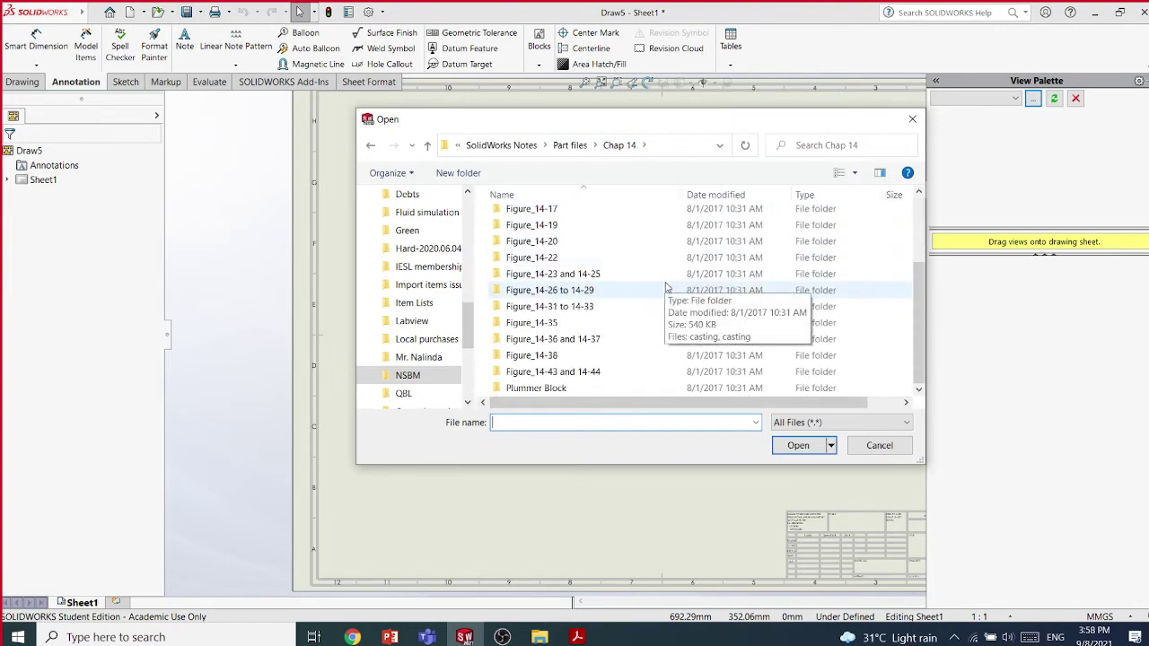
click(542, 358)
double_click(542, 359)
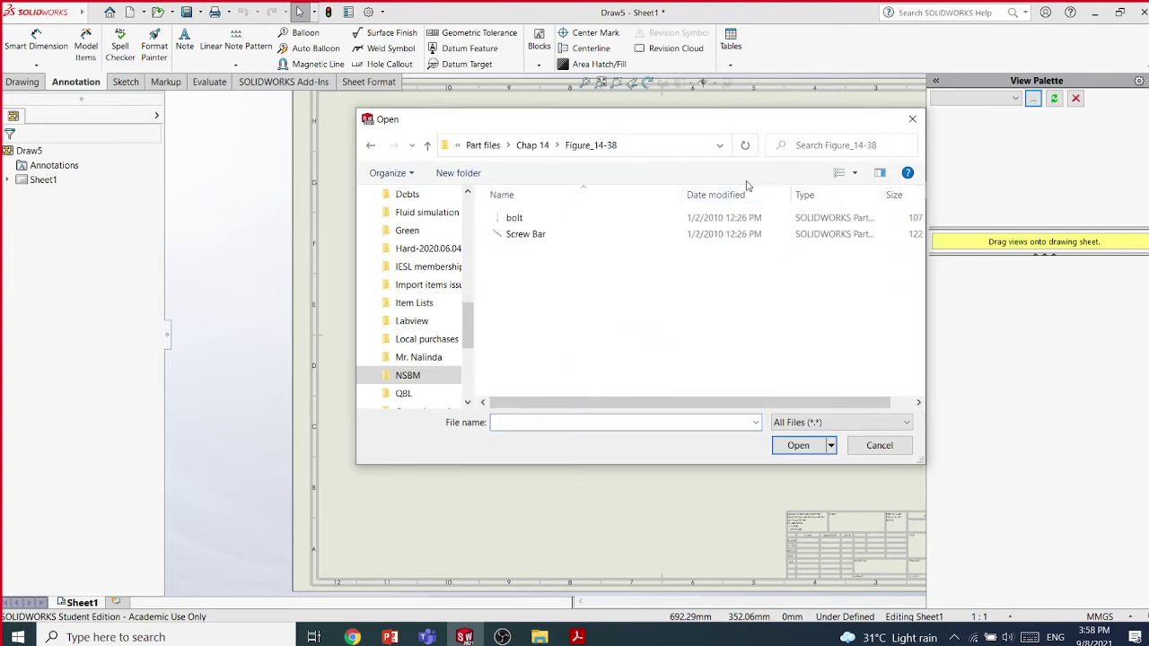
click(532, 145)
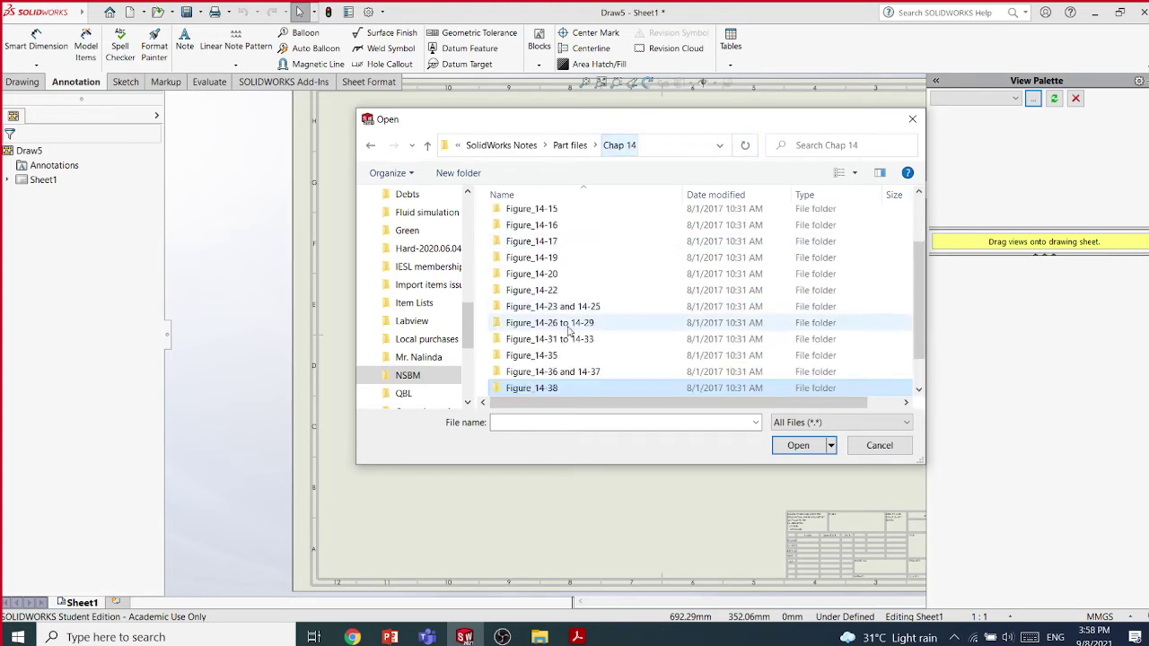
click(555, 357)
double_click(556, 357)
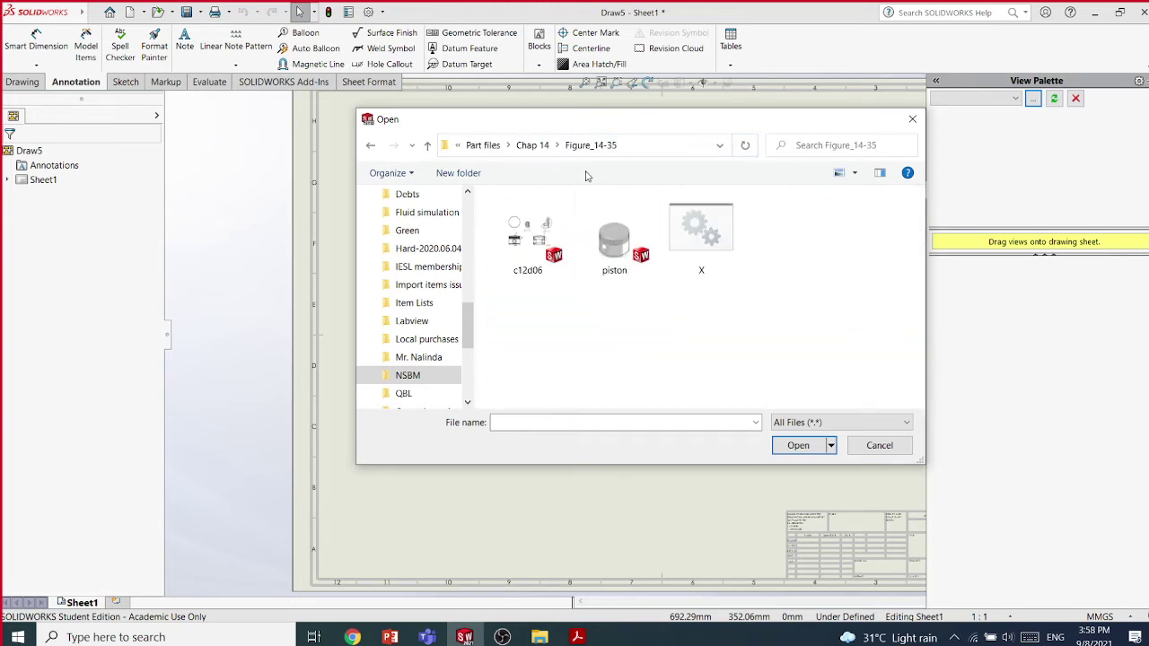
Open the Figure_14-31 to 14-33 folder and load injection_pump into the View Palette
click(533, 146)
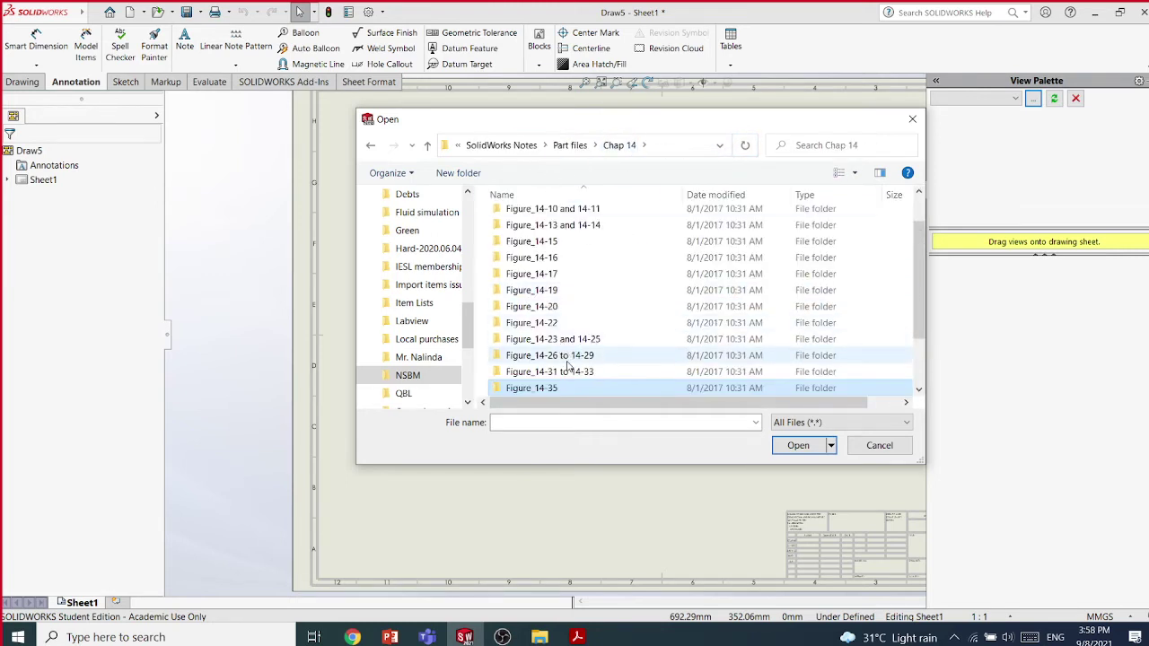
double_click(563, 355)
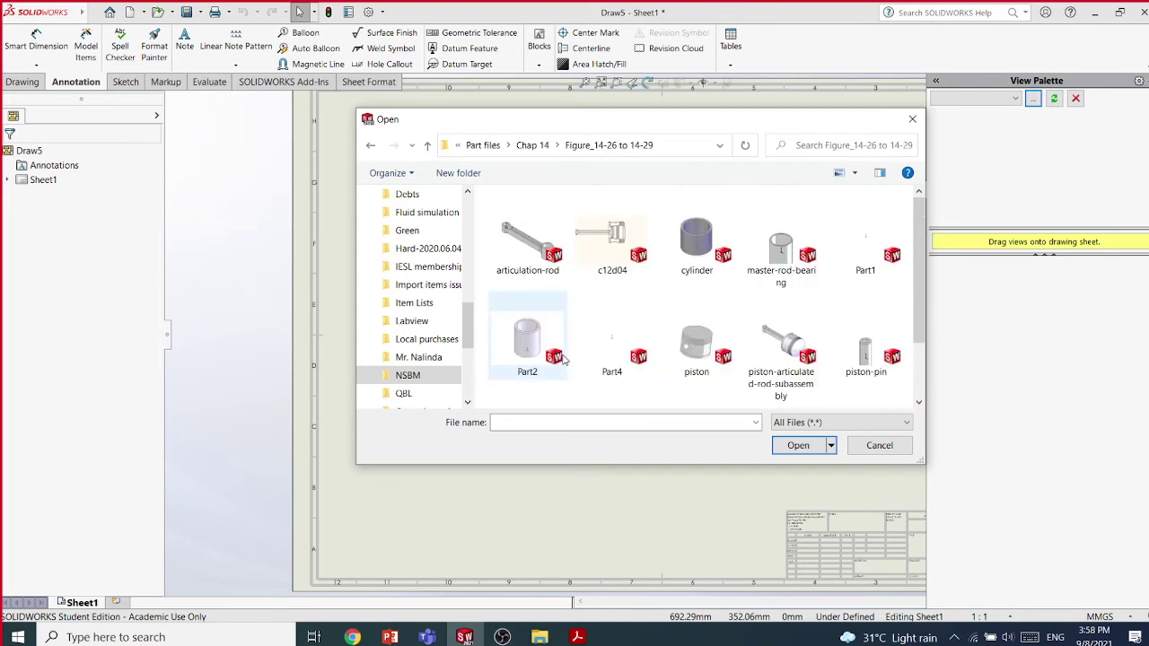
click(532, 145)
scroll(619, 353, down, 1)
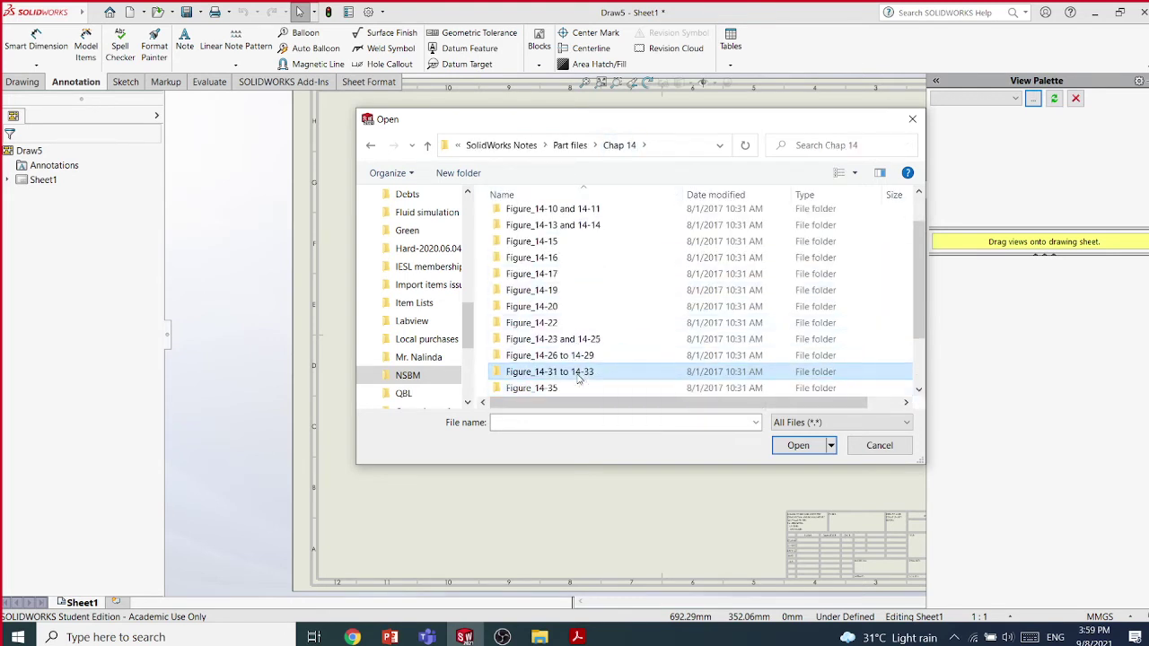
double_click(582, 373)
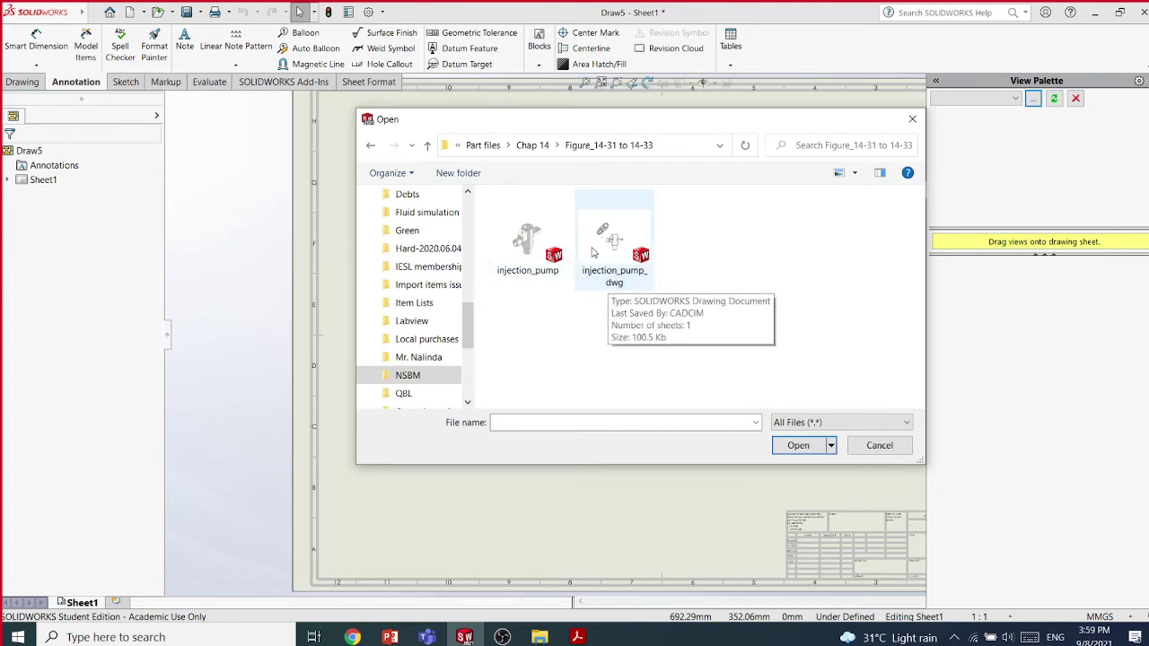
double_click(527, 259)
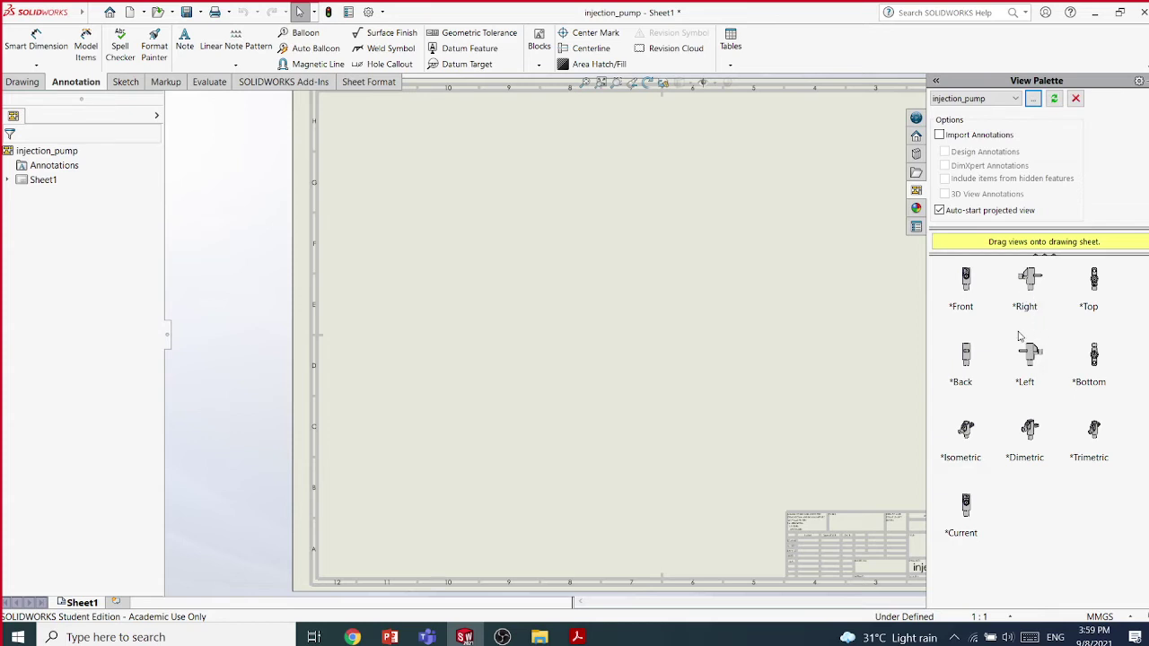
Drag the Left view from the View Palette toward the drawing sheet
drag(1020, 340, 574, 318)
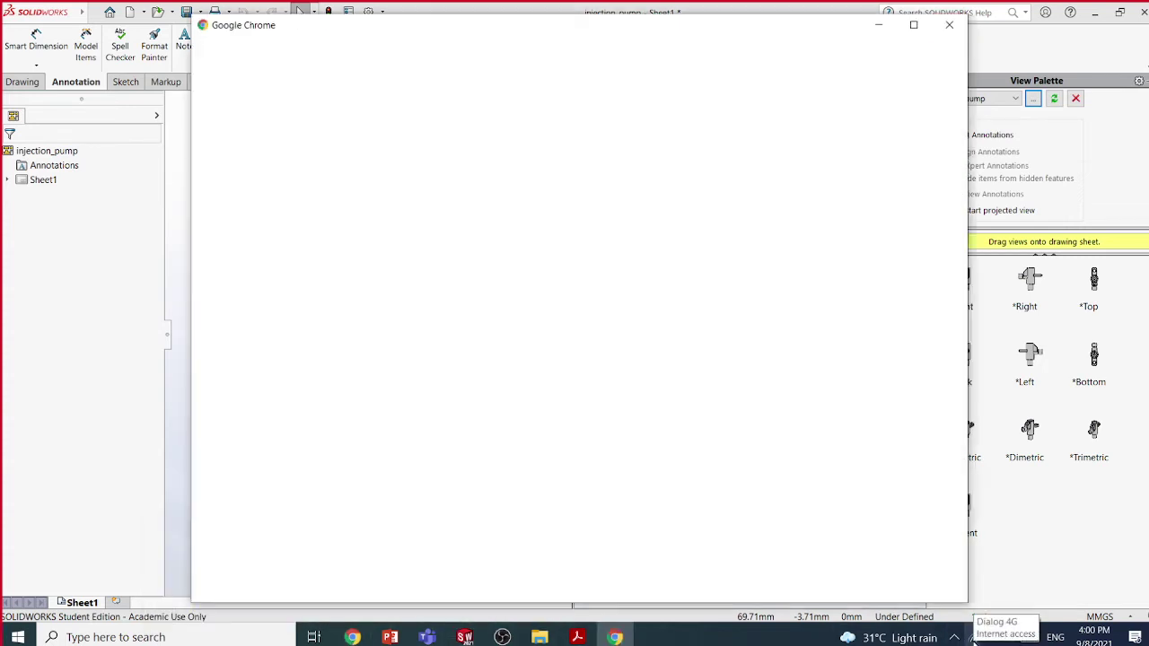
Maximise Chrome and load youtube.com in the address bar
click(914, 24)
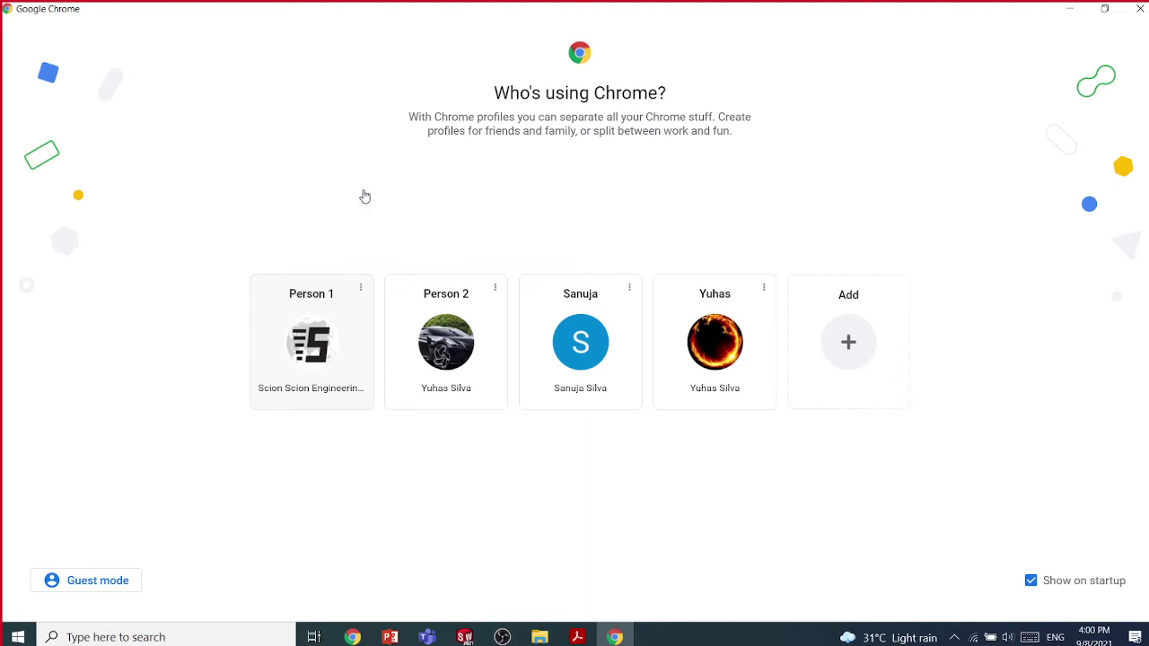
click(1071, 16)
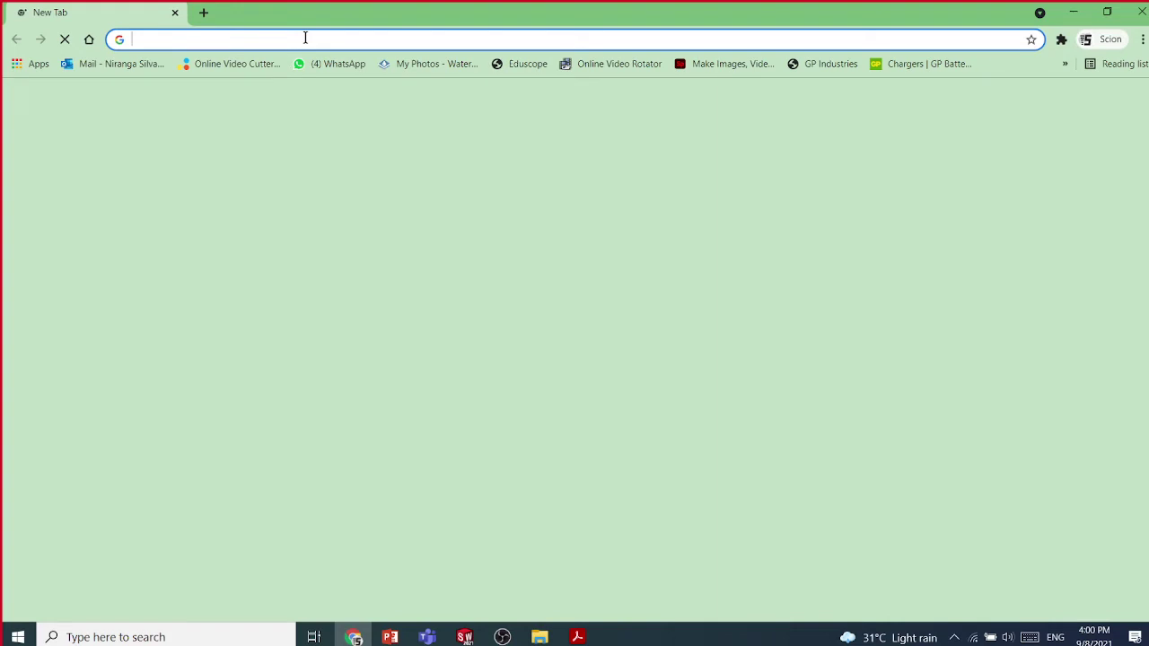
text(yo)
key(Right)
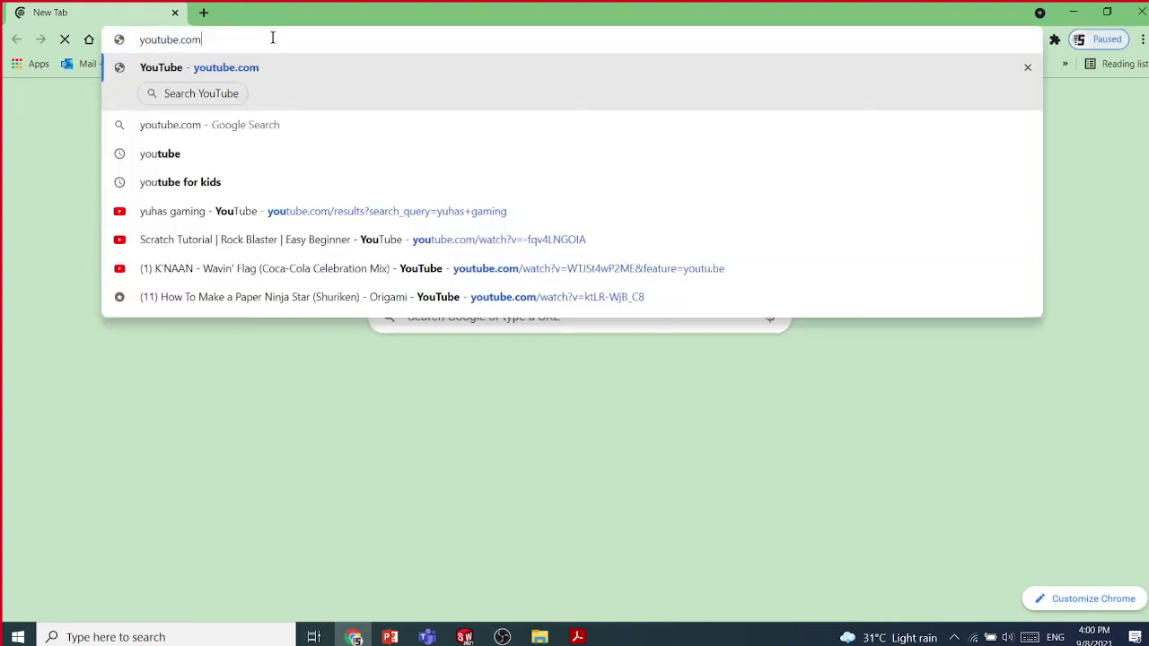
text(/)
key(Return)
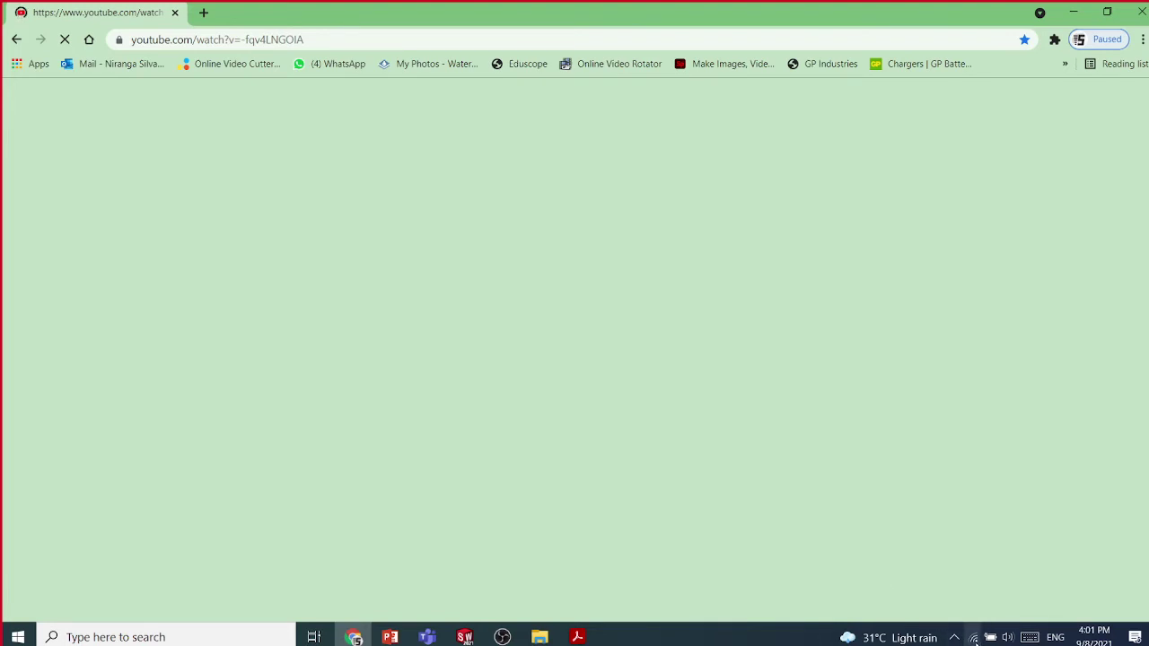
Check the Wi-Fi network list, then minimise Chrome to reveal the drawing
click(974, 639)
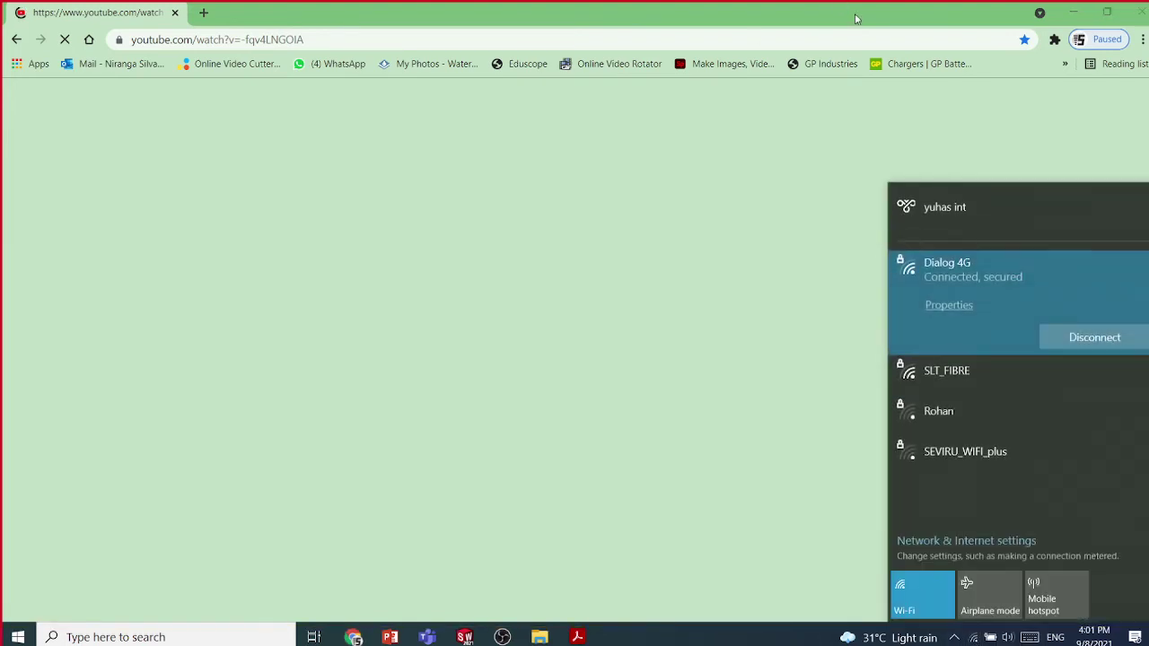
click(967, 23)
click(1073, 12)
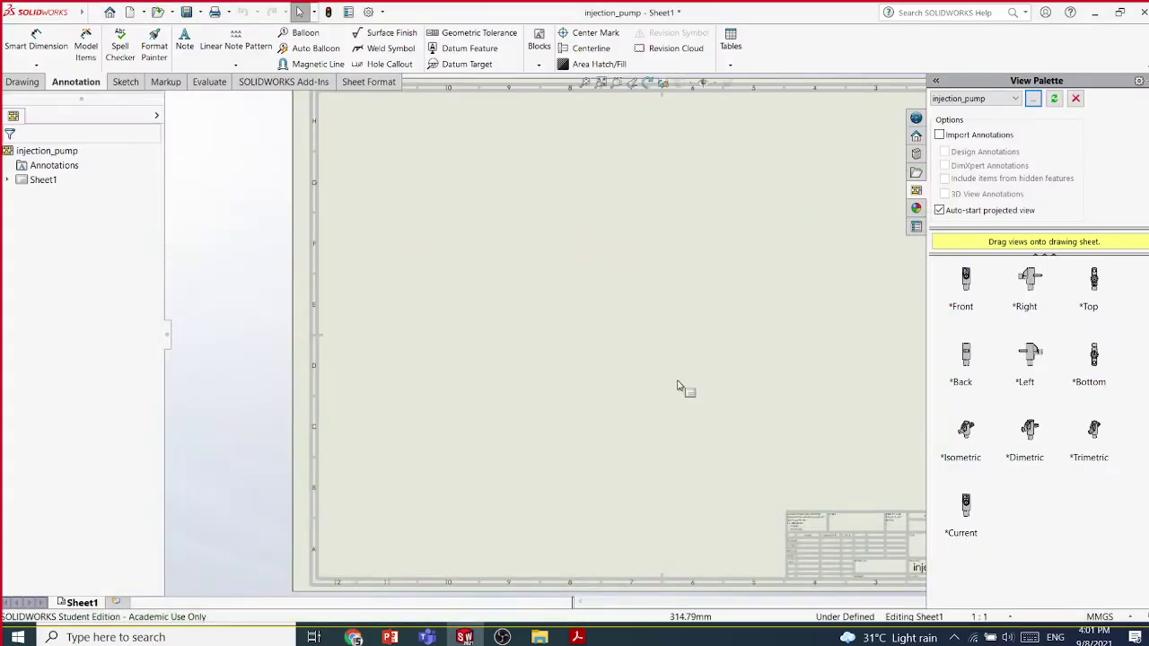
Fit the sheet and place a Right view of the pump, keeping parent scale and no projected views
key(f)
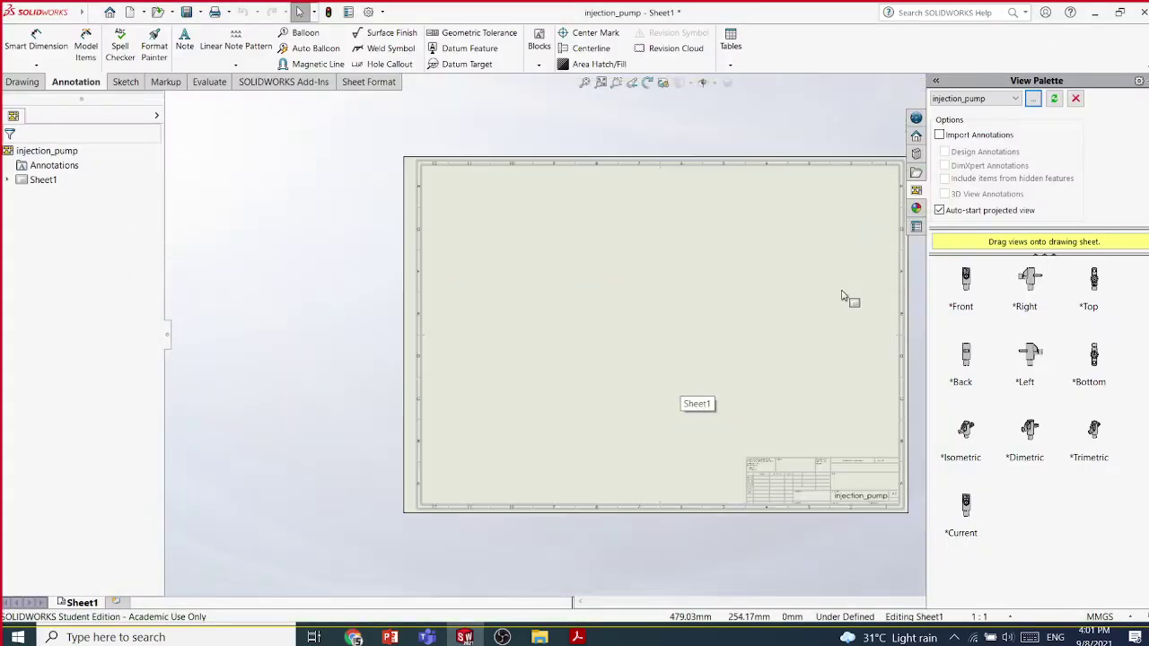
scroll(842, 296, down, 1)
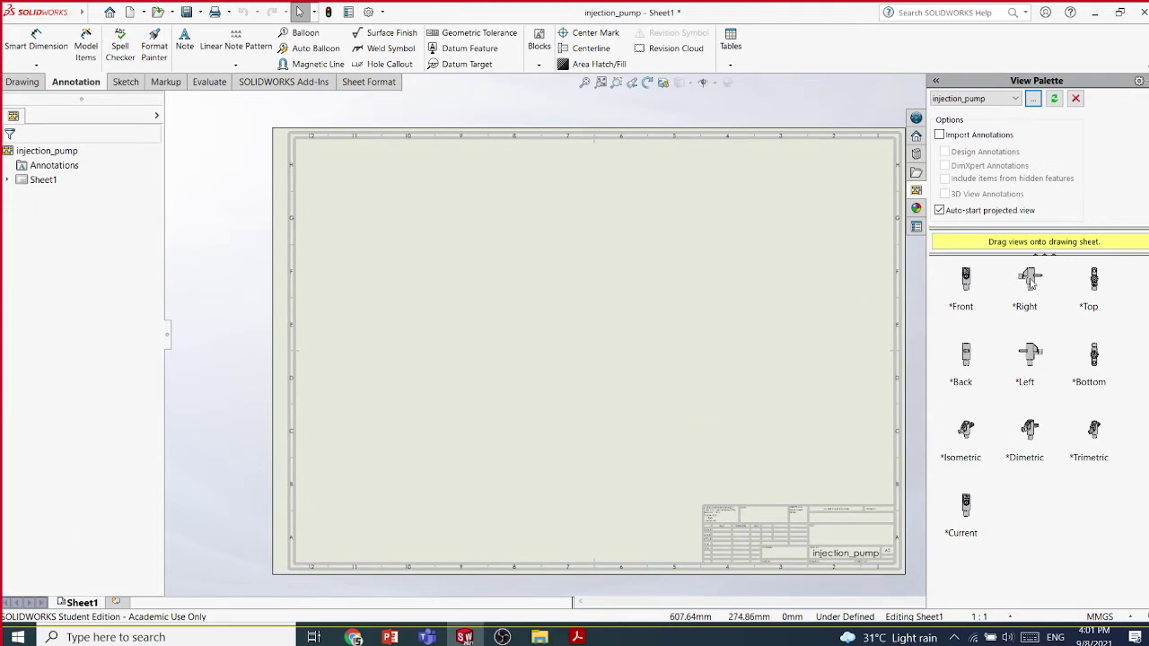
drag(1030, 280, 495, 267)
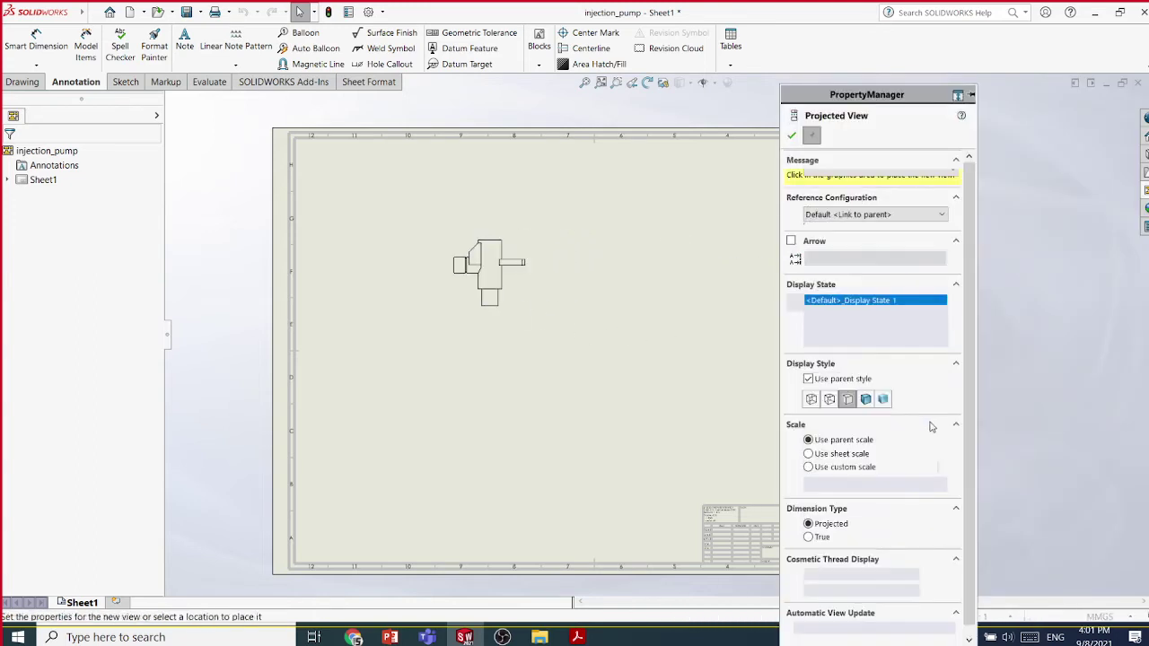
click(810, 467)
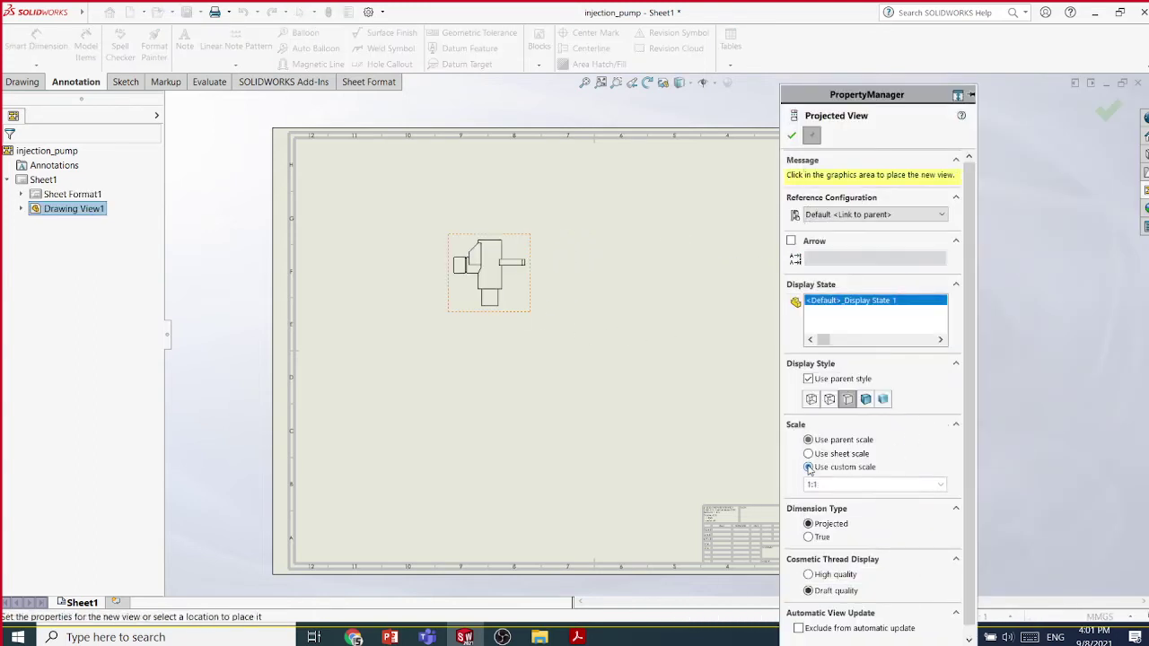
click(940, 485)
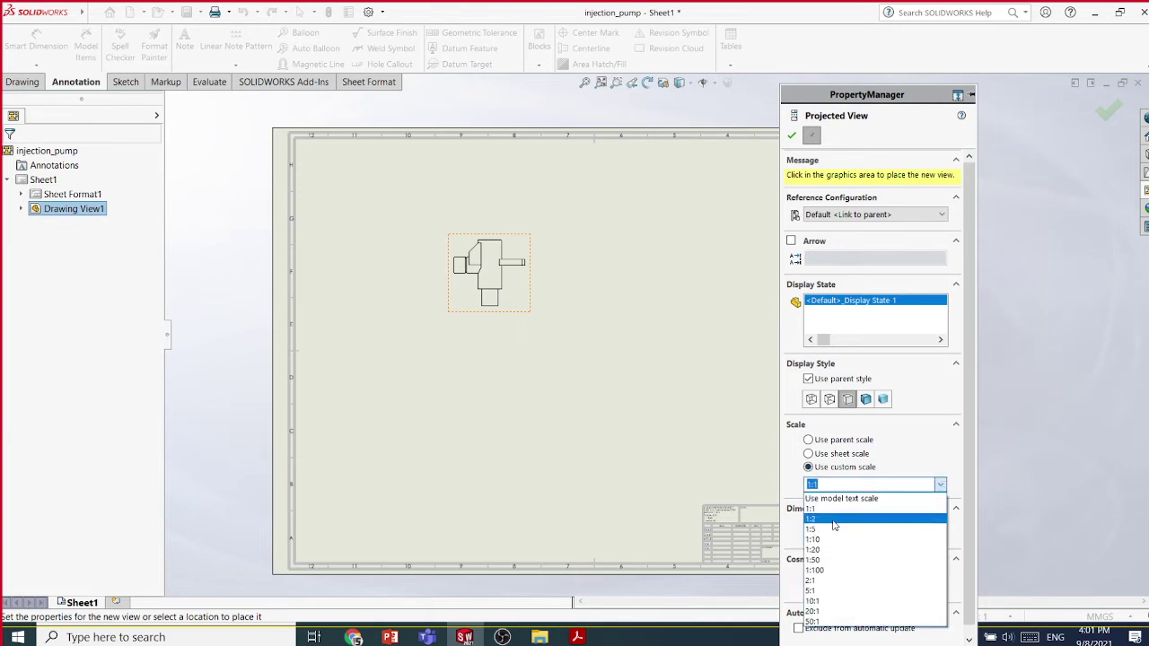
click(834, 524)
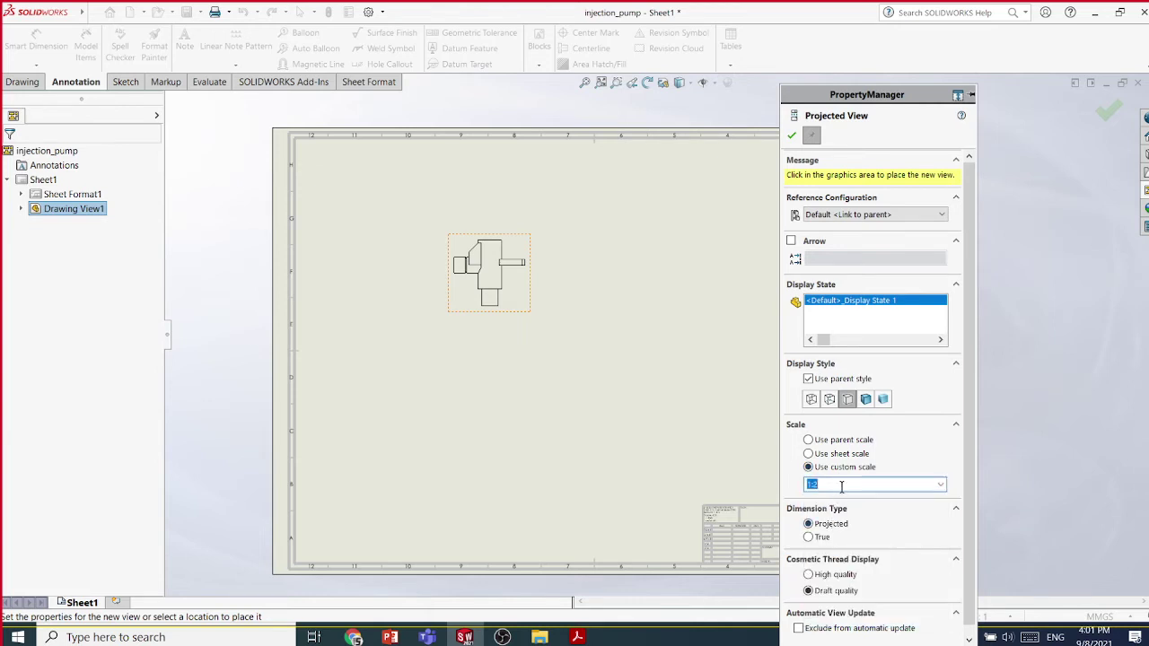
click(808, 440)
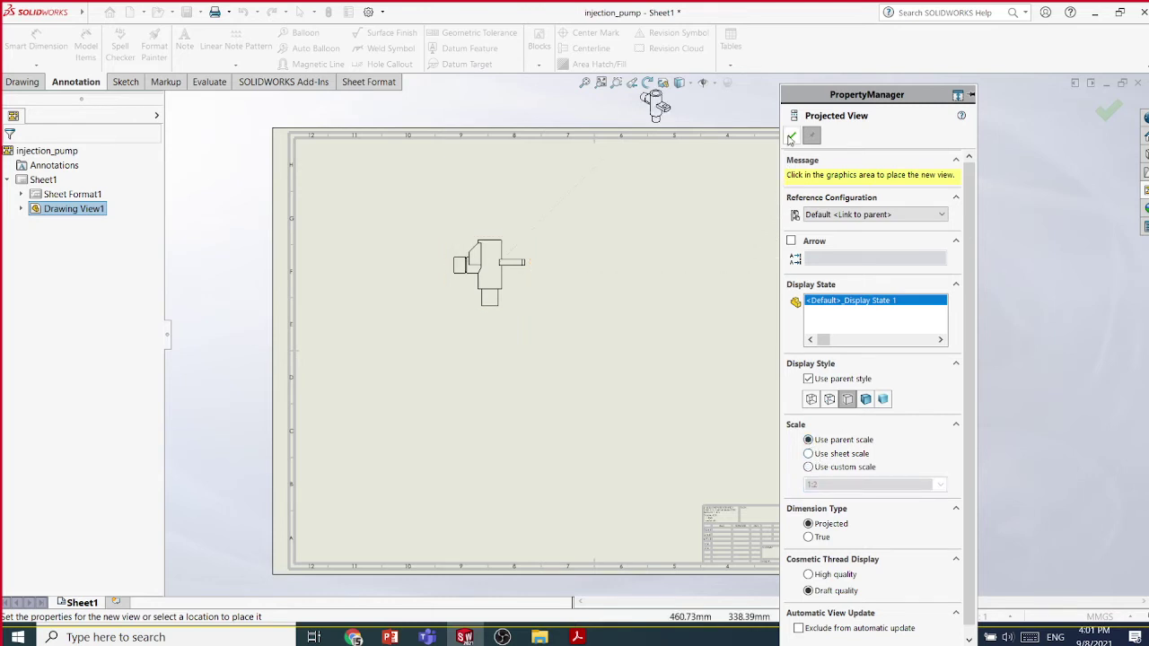
key(Escape)
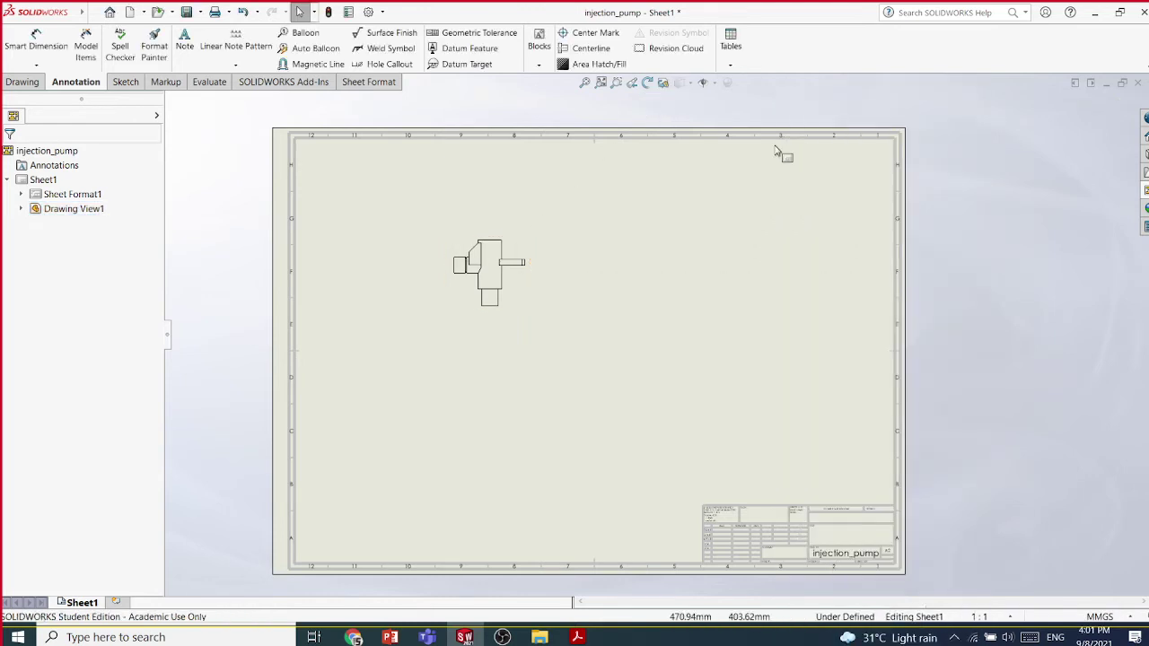
Set Drawing View1 to a custom 2:1 scale and move it toward the sheet centre
click(504, 291)
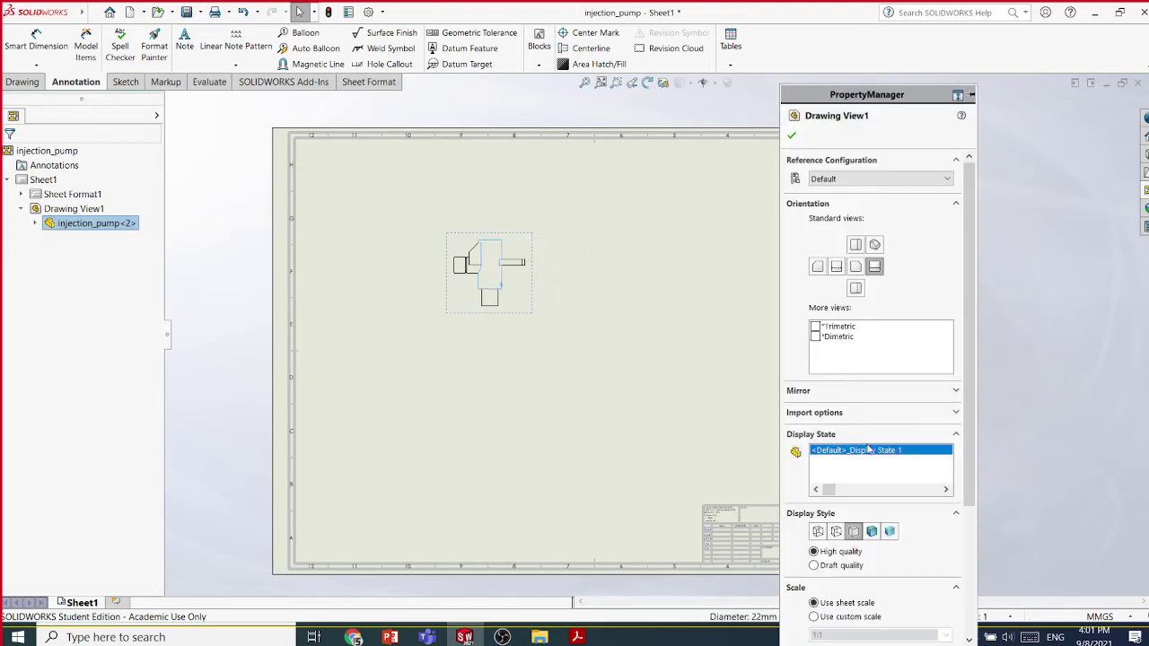
scroll(919, 514, down, 2)
scroll(923, 523, down, 2)
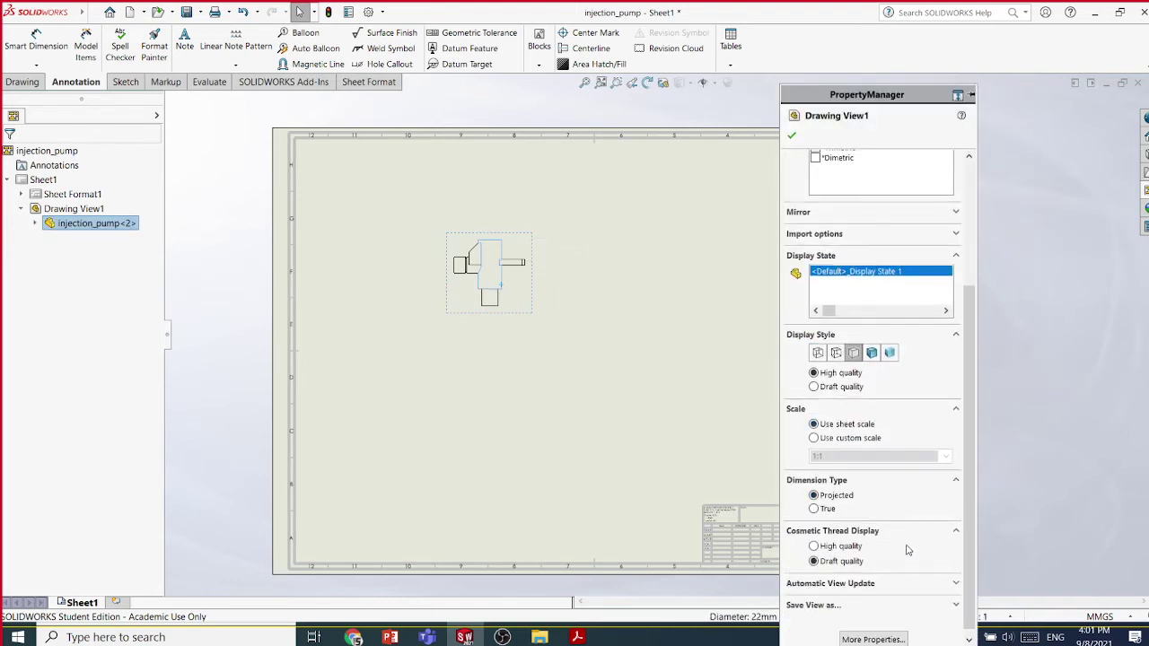
click(814, 438)
click(946, 456)
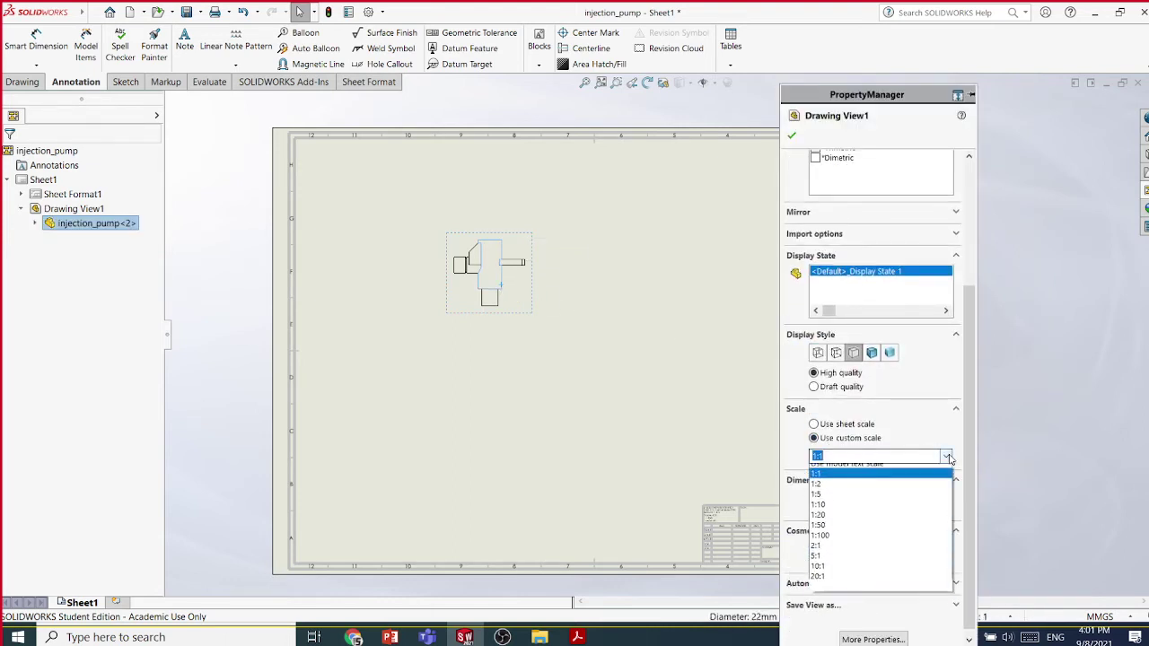
click(821, 552)
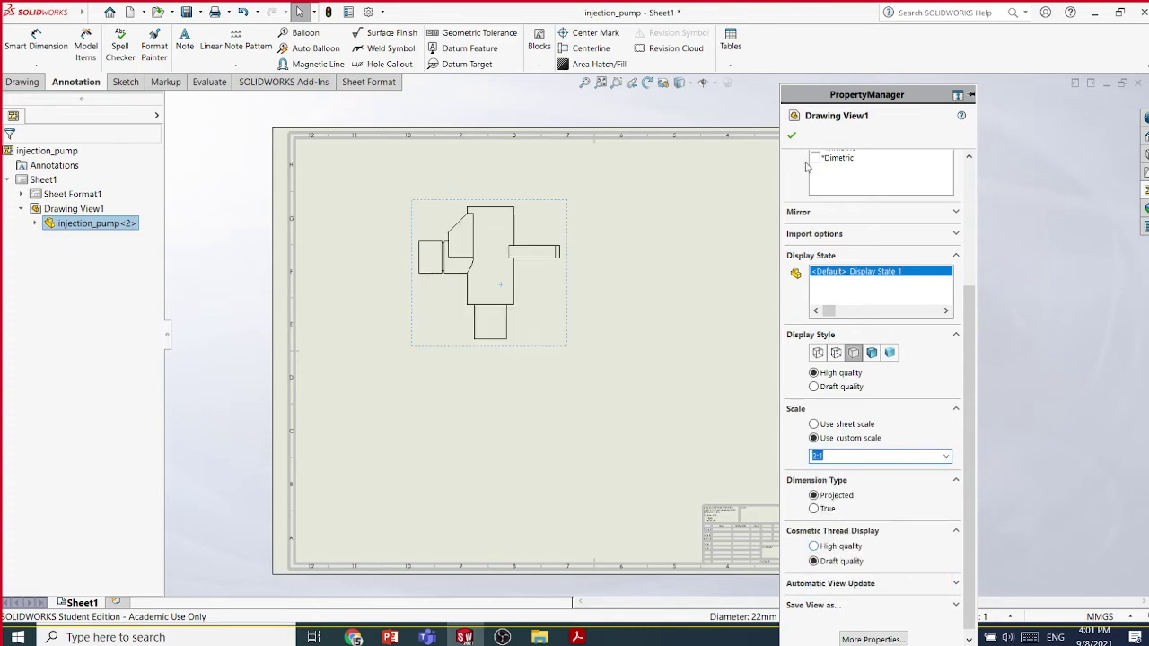
click(791, 136)
drag(574, 344, 598, 412)
Switch Drawing View1's display style to Hidden Lines Visible
click(1010, 282)
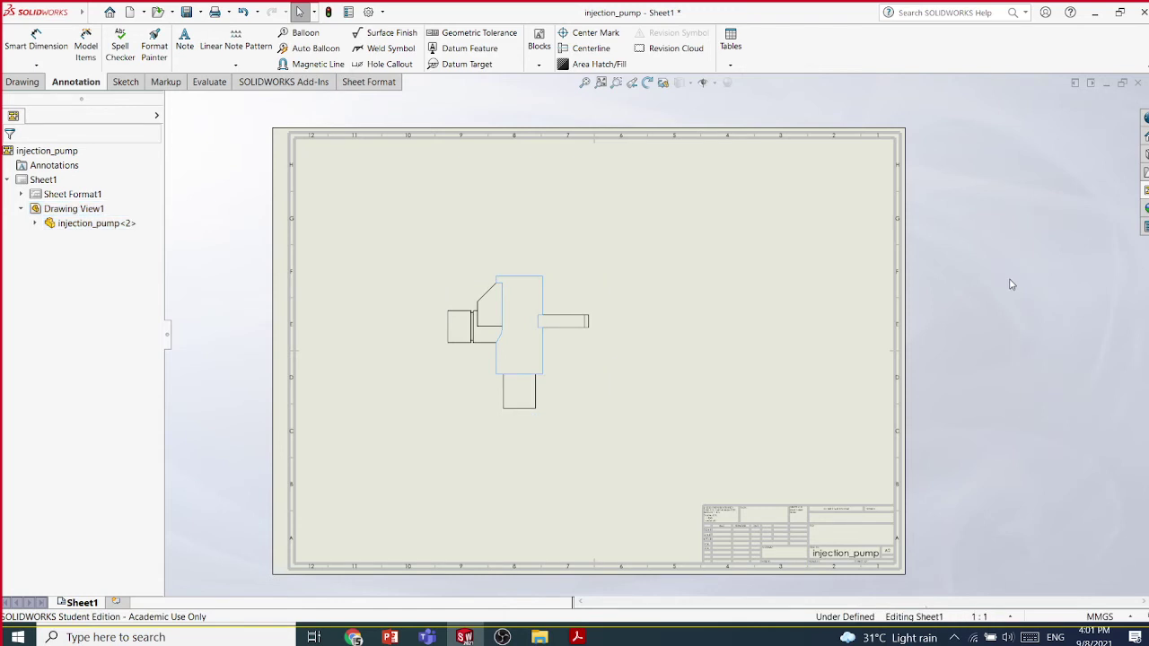
click(590, 398)
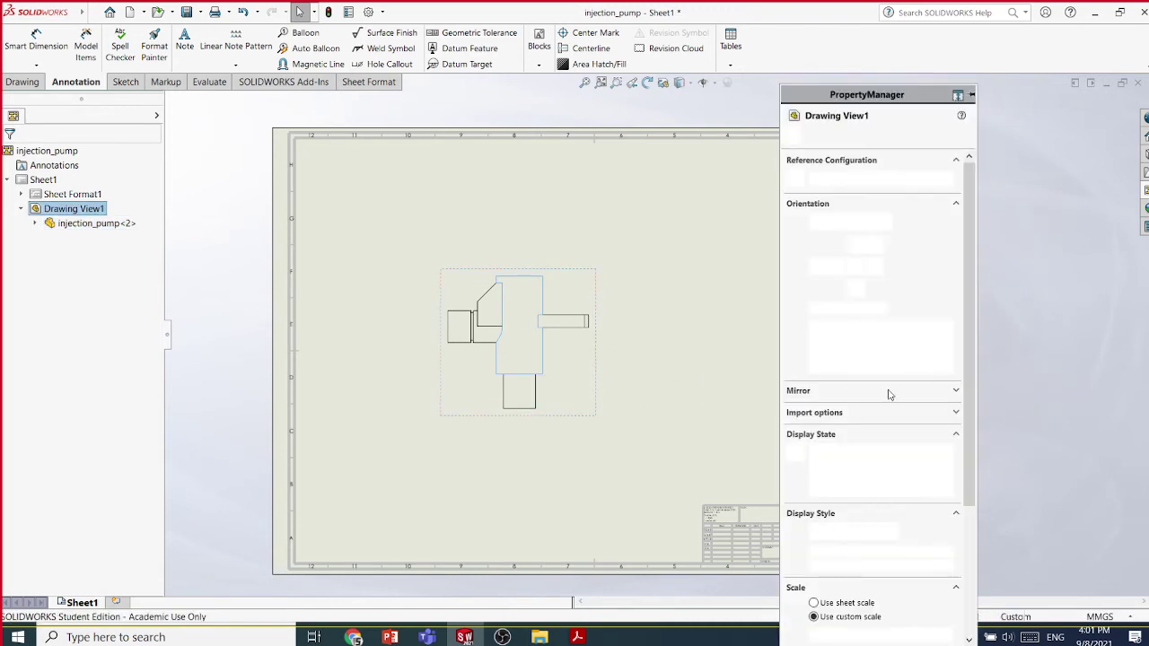
click(835, 532)
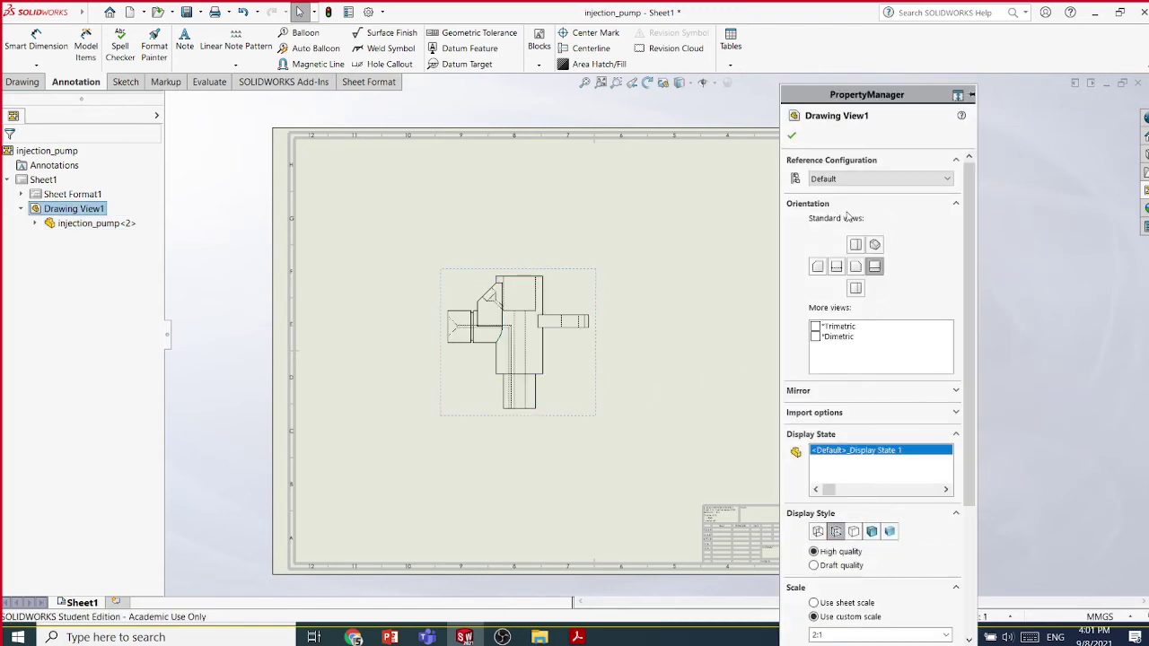
click(790, 136)
click(1044, 289)
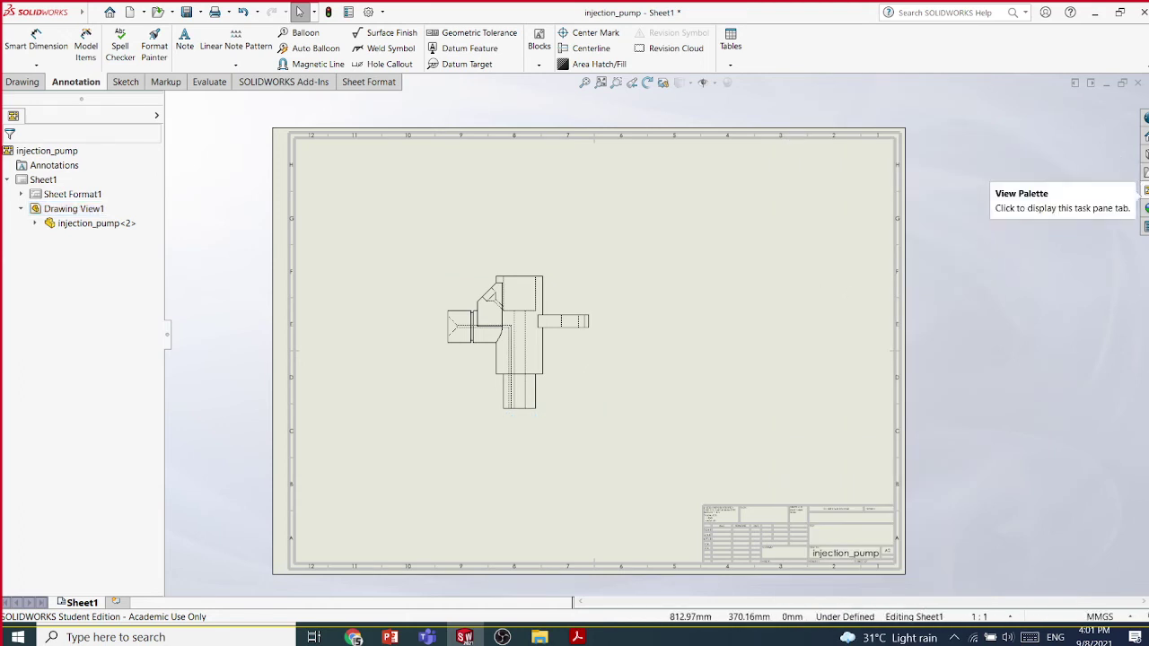
click(1145, 191)
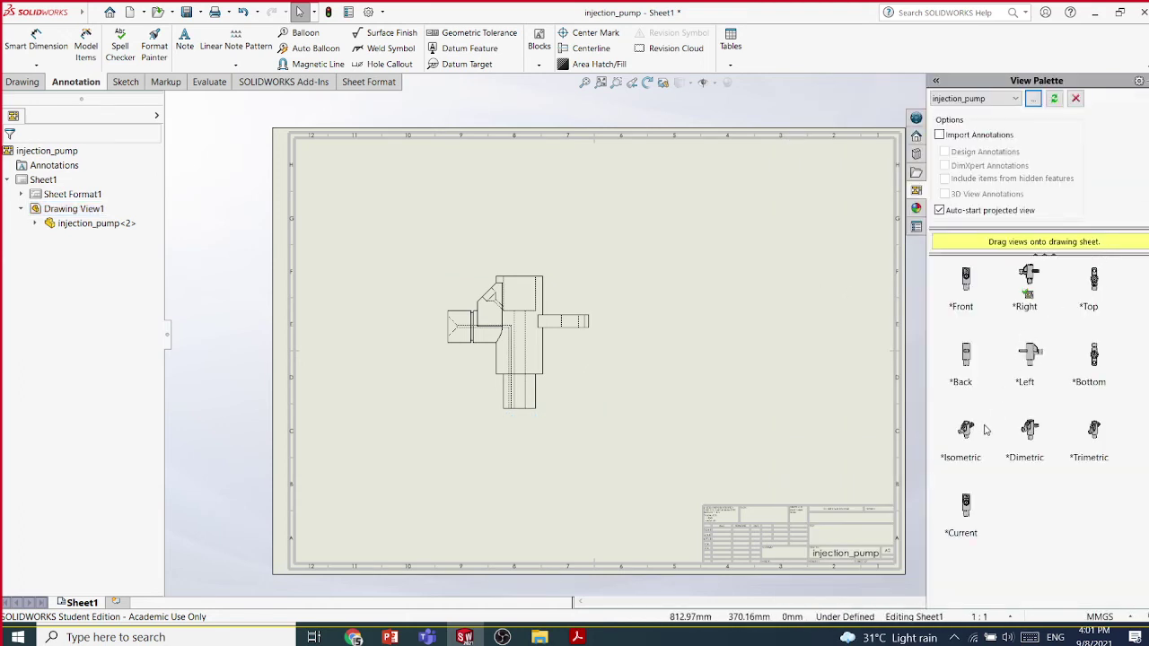
Place an Isometric view at the sheet's upper right with a custom 2:1 scale and nudge it lower
drag(965, 432, 834, 292)
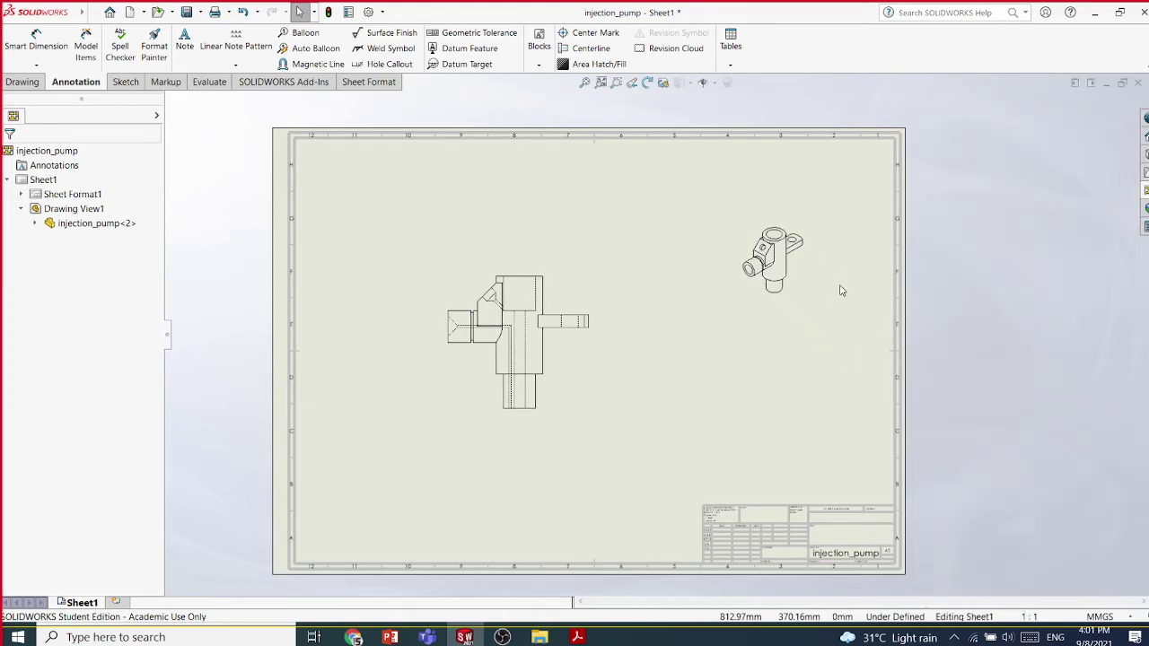
click(774, 321)
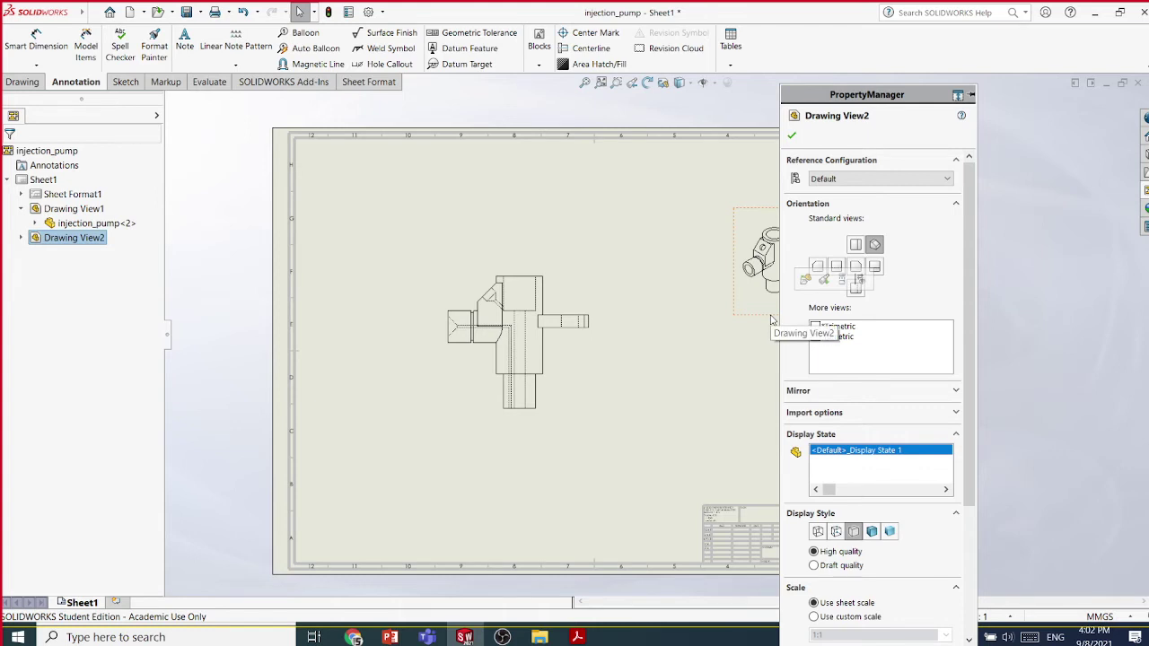
drag(971, 489, 965, 611)
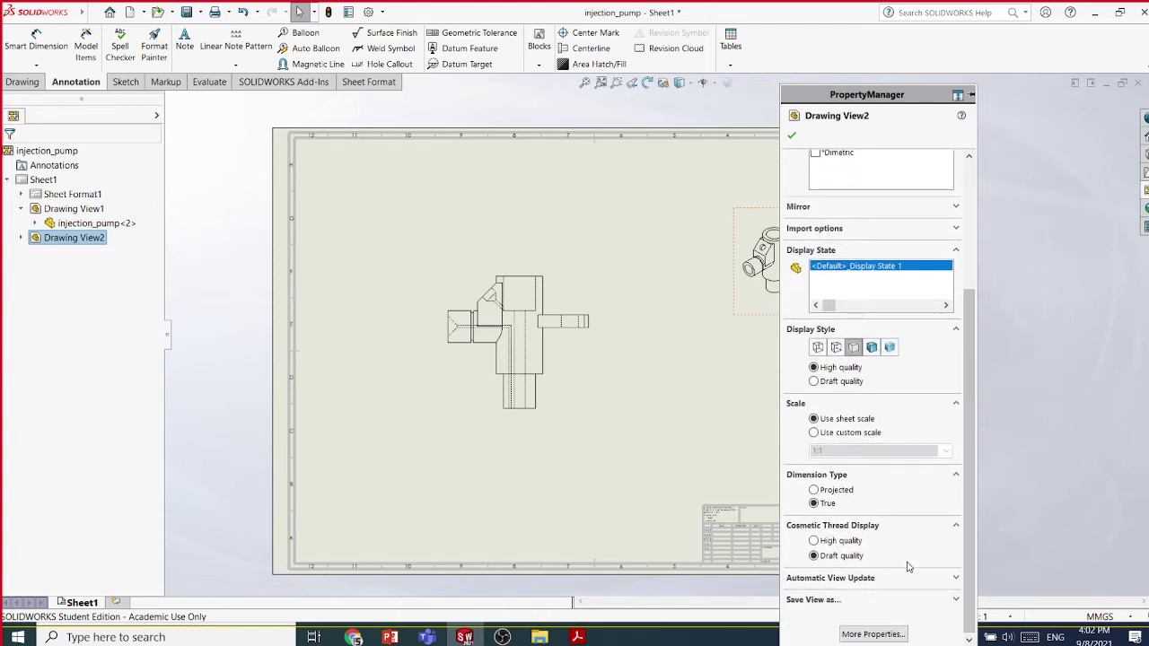
click(814, 433)
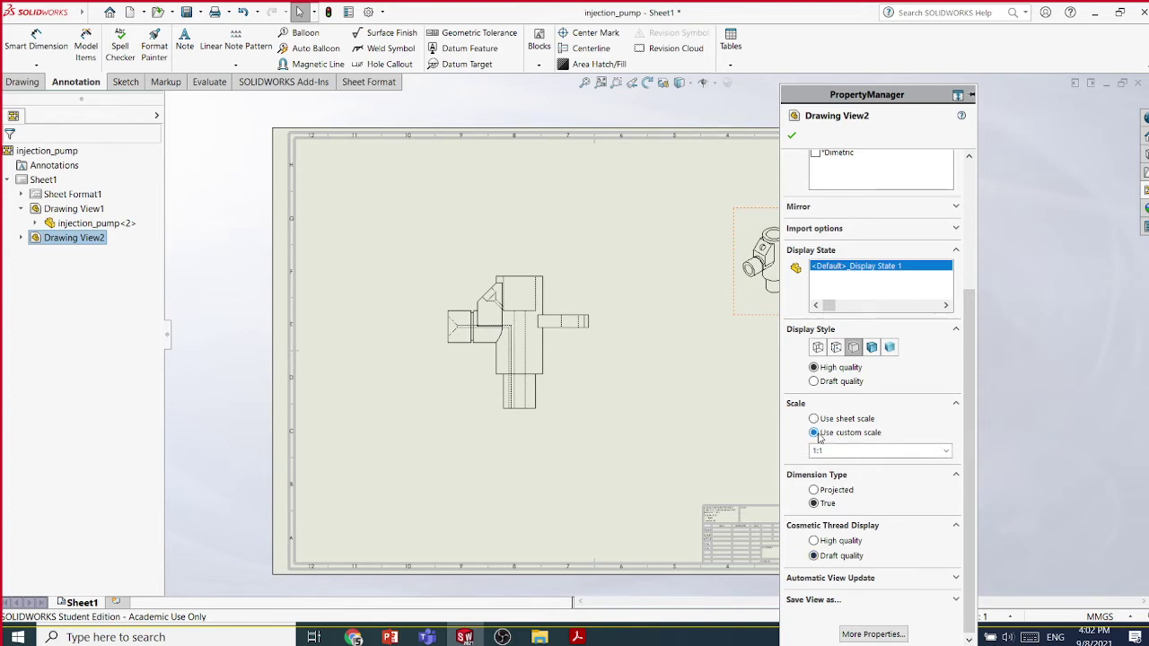
click(945, 450)
click(910, 546)
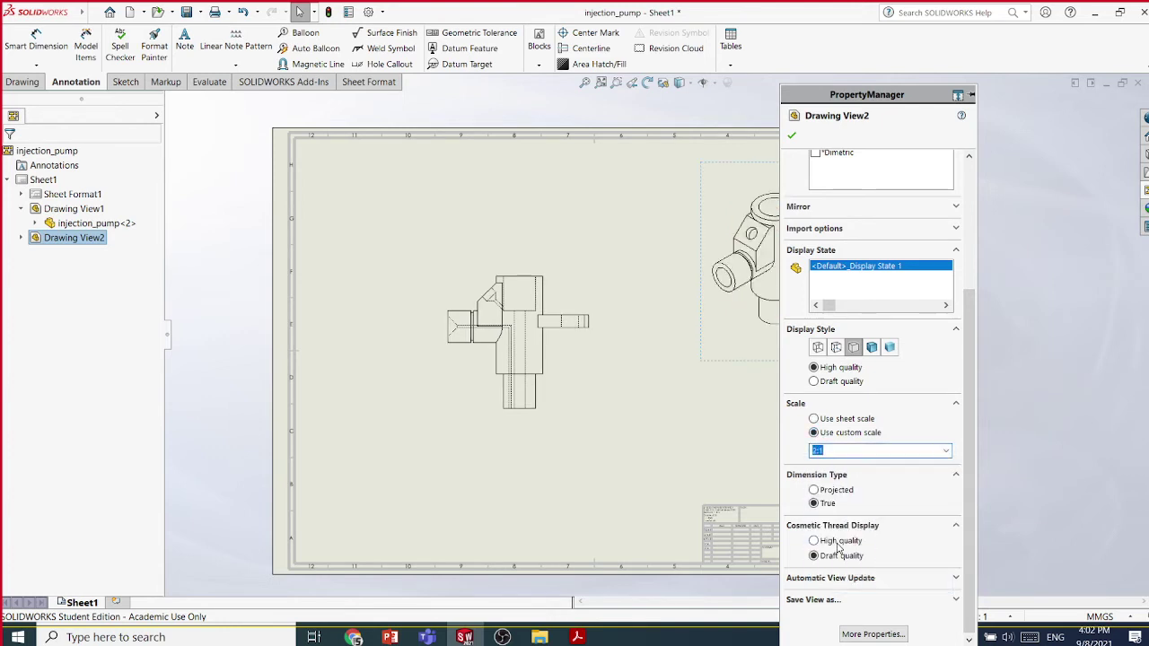
click(792, 135)
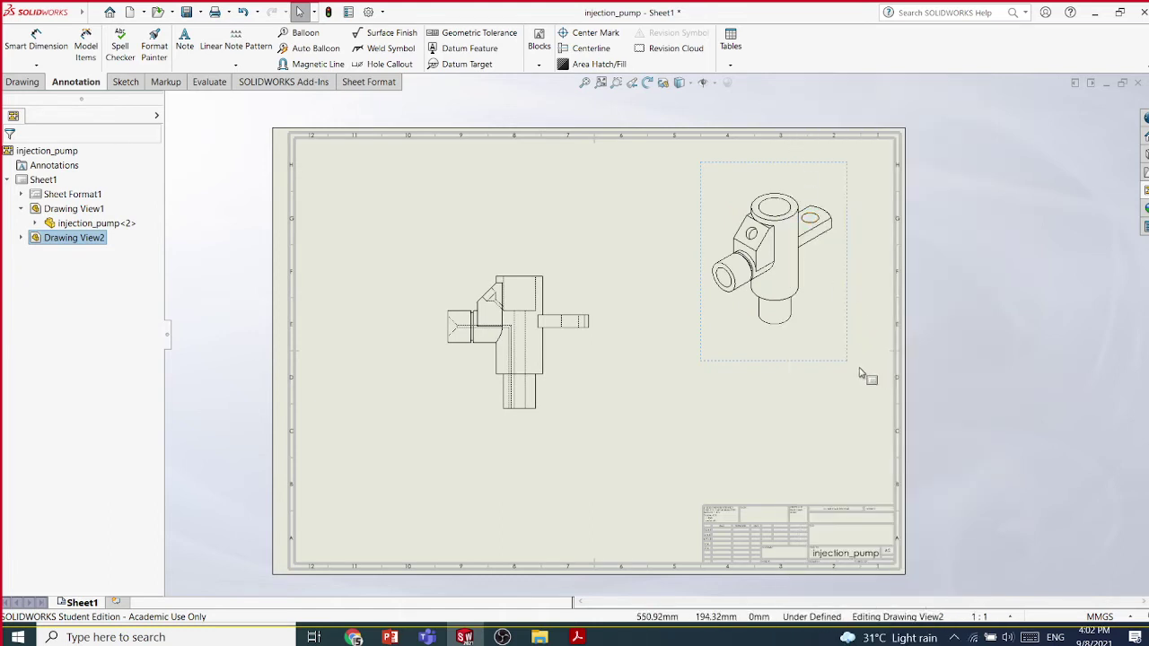
drag(853, 368, 856, 389)
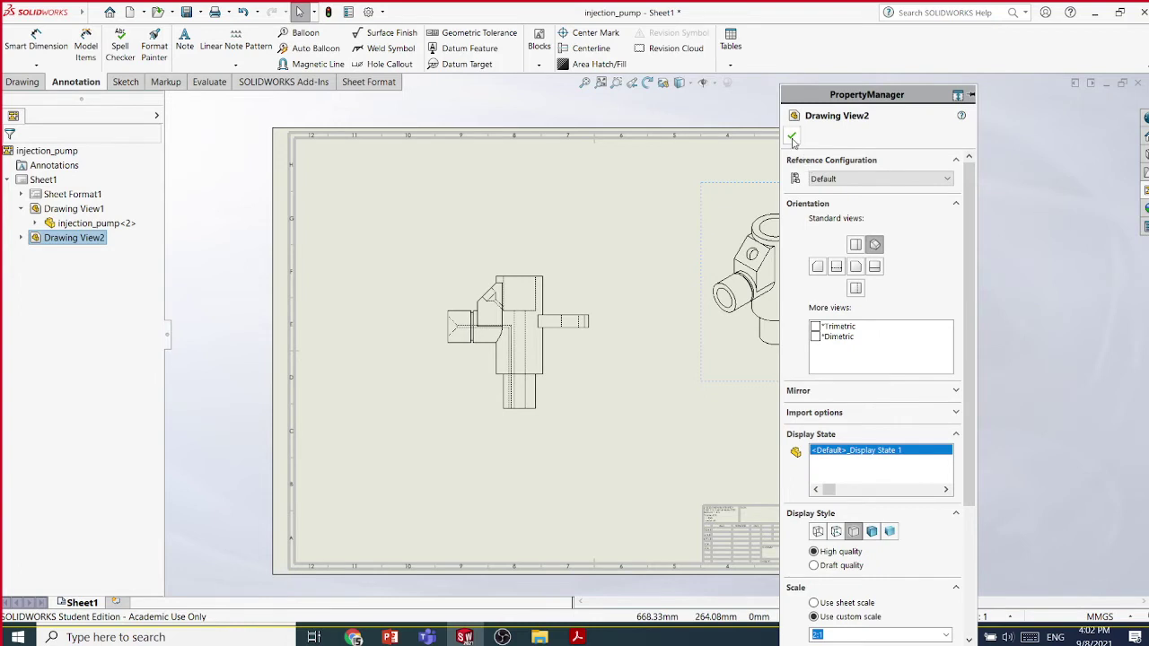
click(1032, 242)
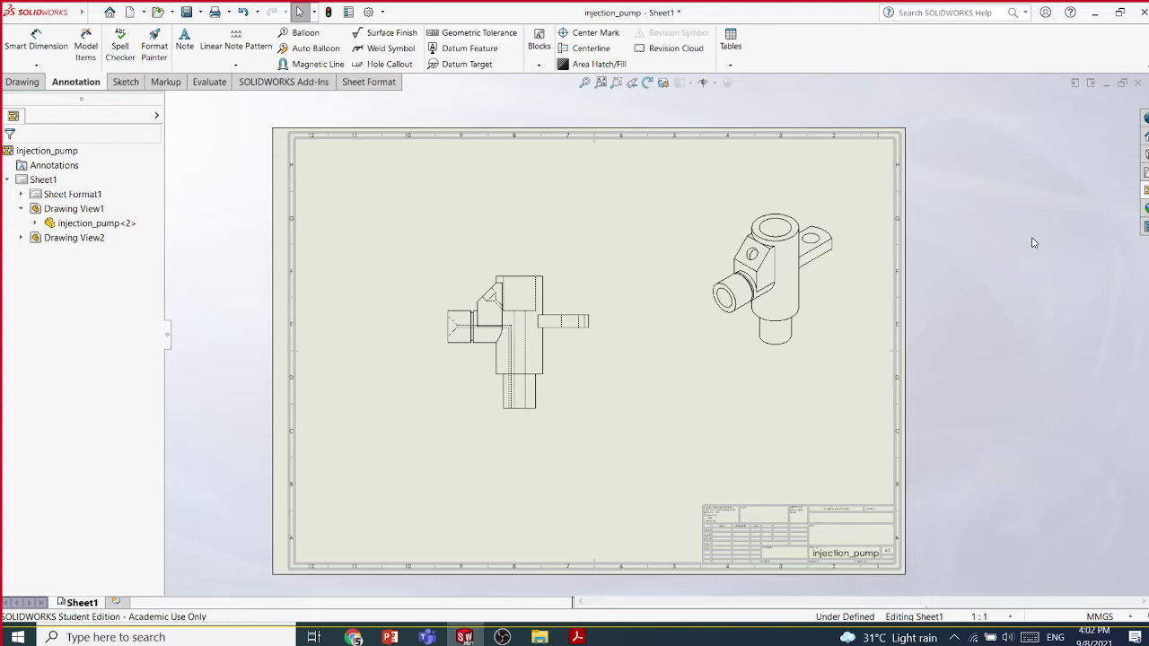
scroll(727, 249, down, 1)
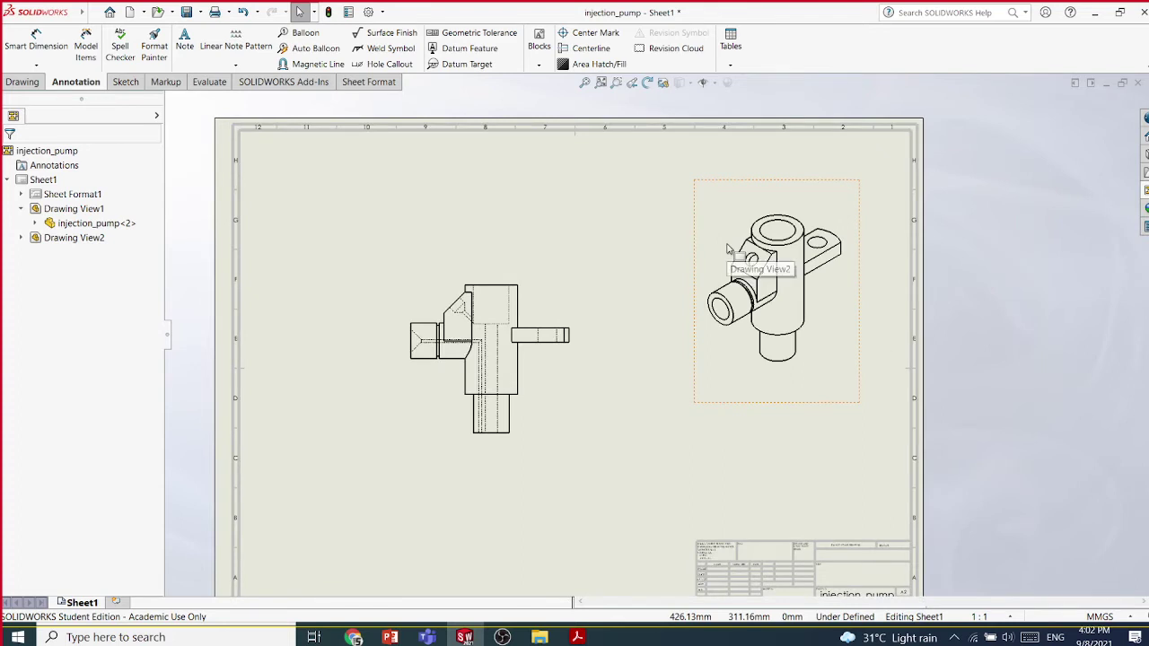
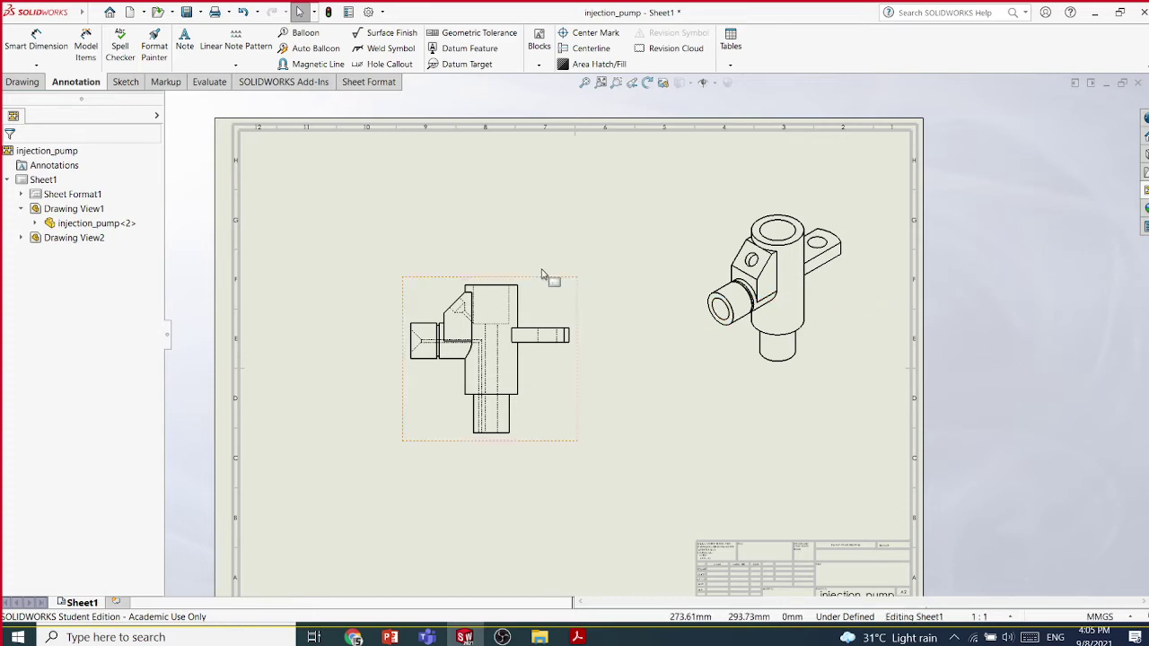
Start an auxiliary view from the Drawing tab, checking the Chapter 14 slides for reference
click(23, 82)
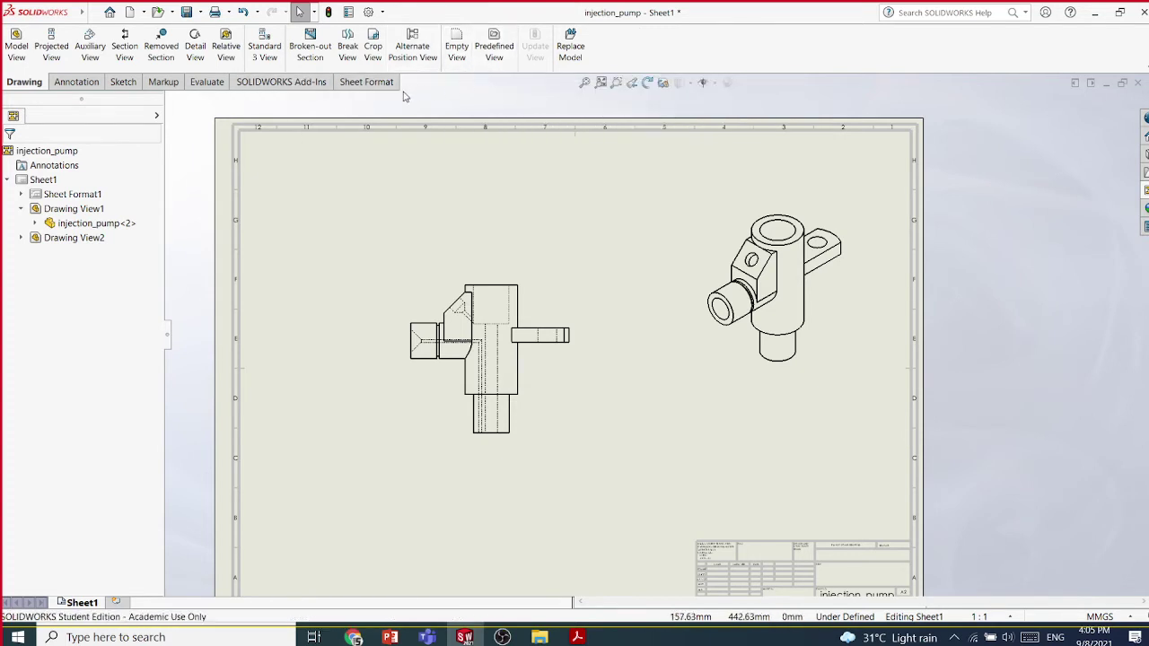
click(93, 60)
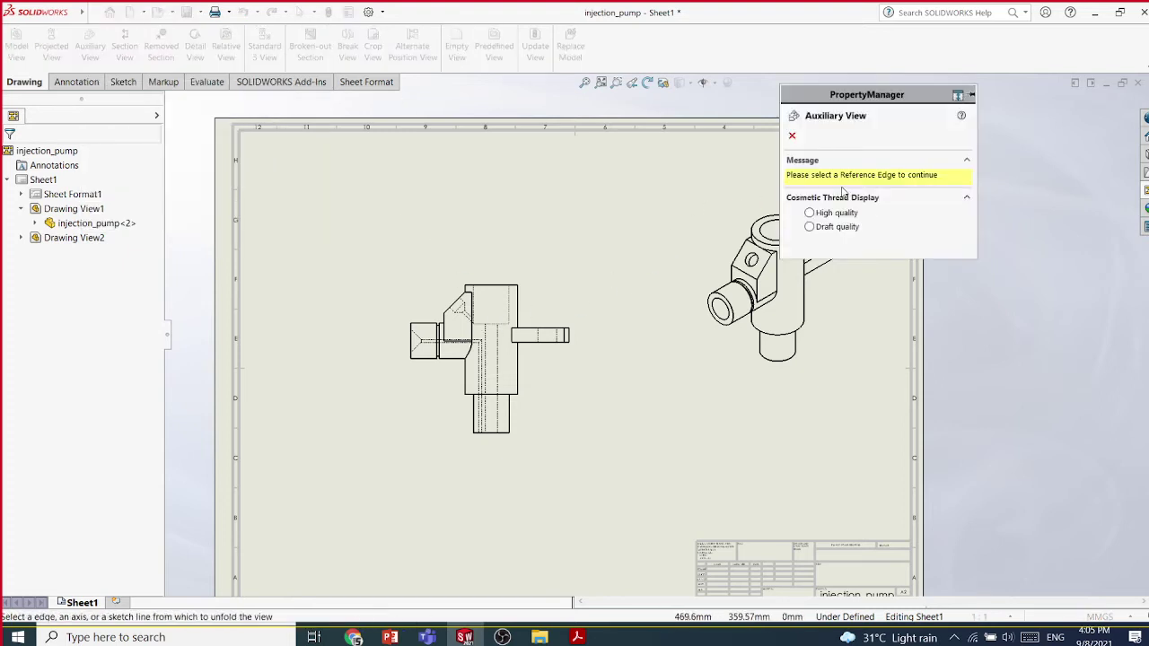
scroll(489, 336, down, 4)
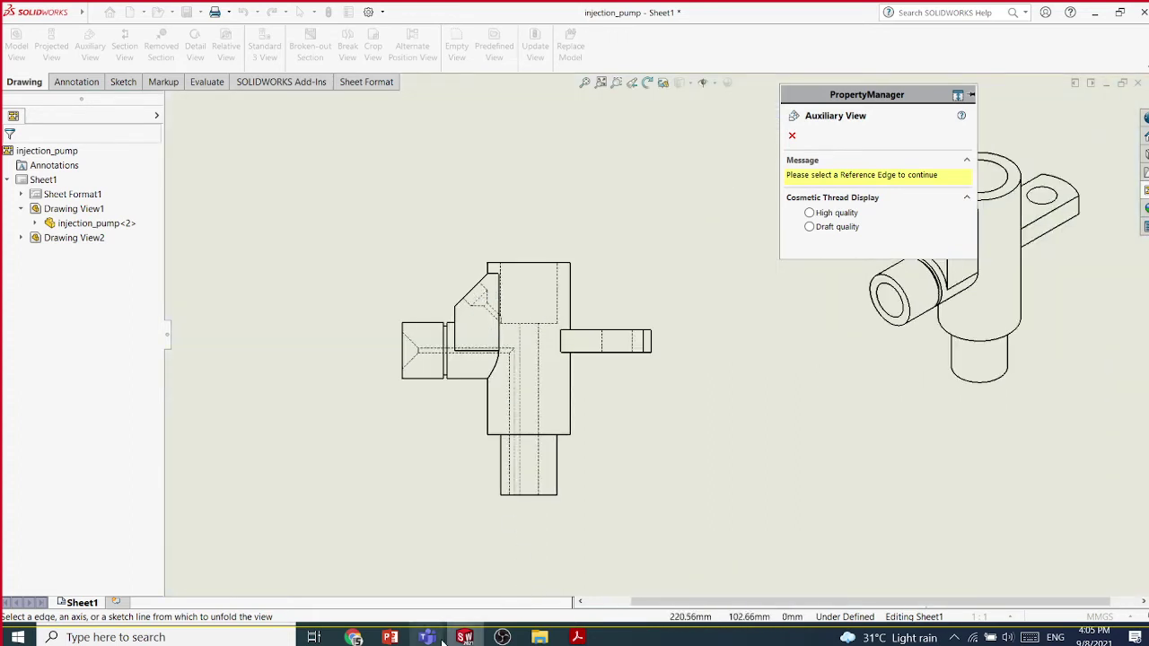
mouse_move(393, 639)
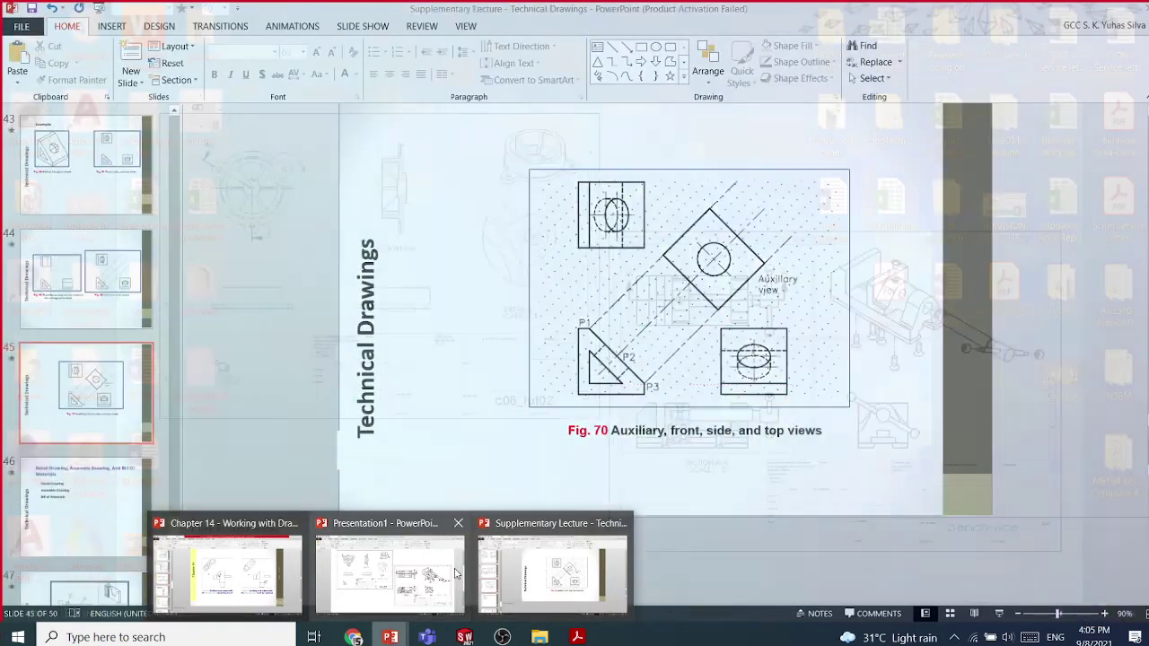
click(291, 554)
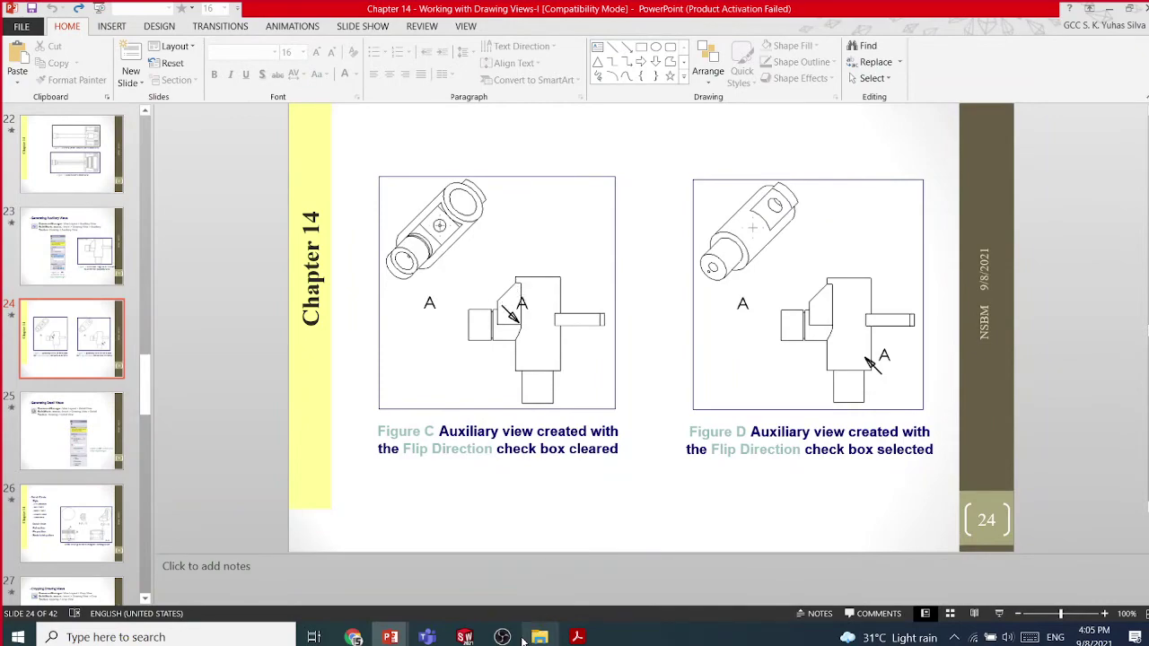
click(464, 636)
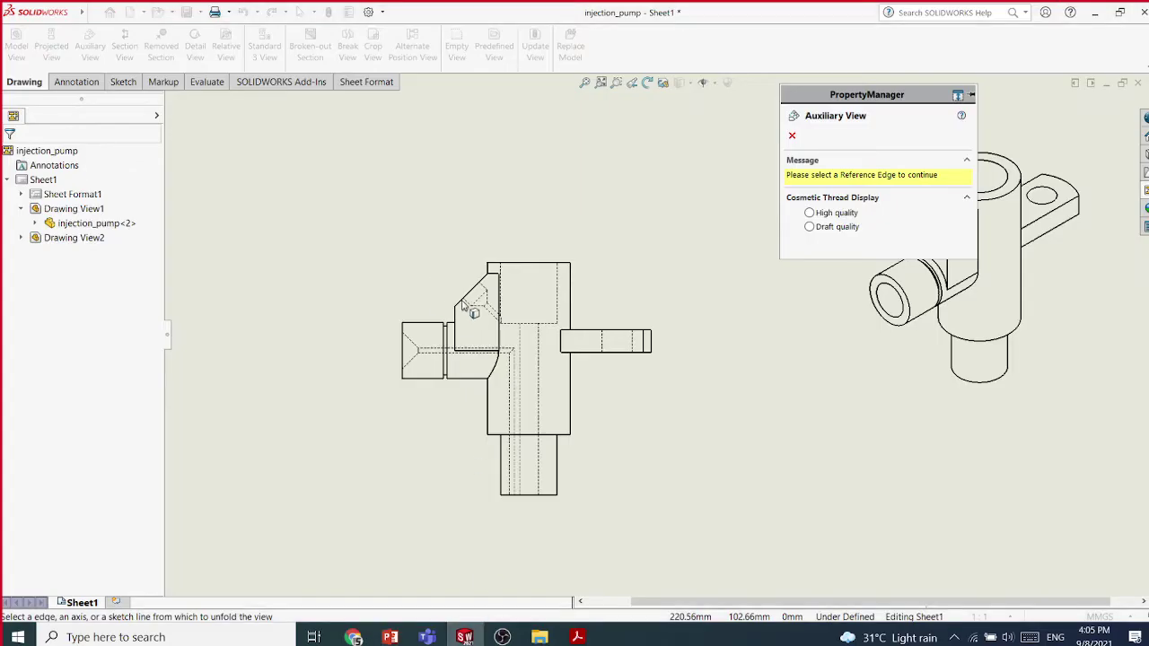
Project auxiliary view A from the front view's slanted edge and place it upper left
click(461, 307)
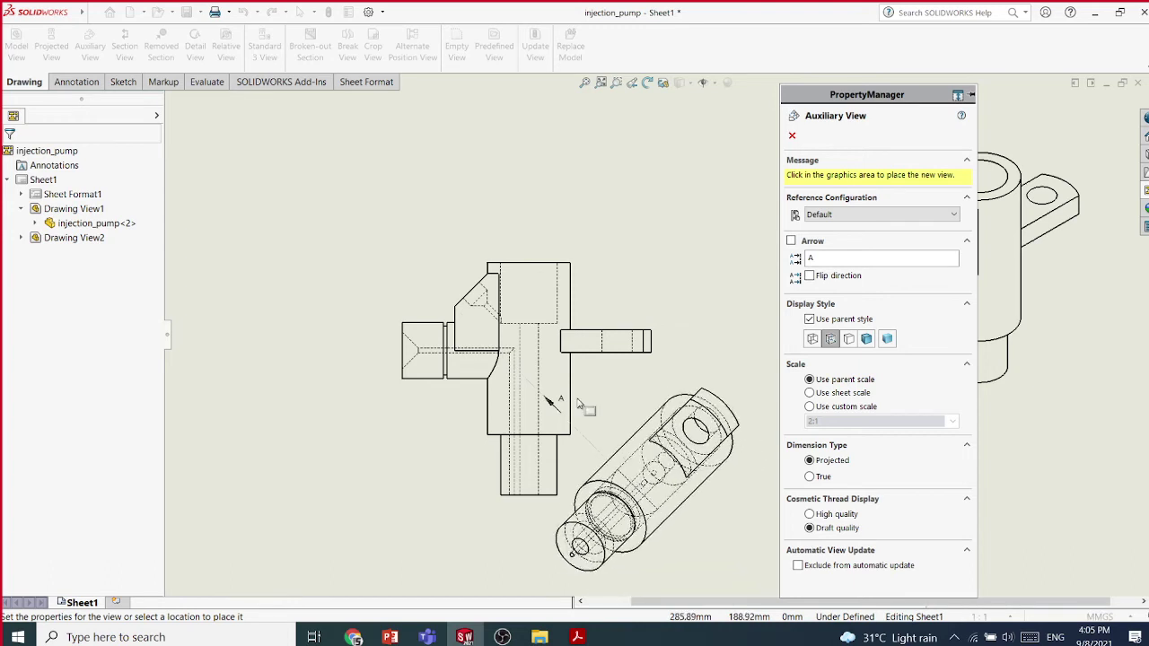
click(305, 134)
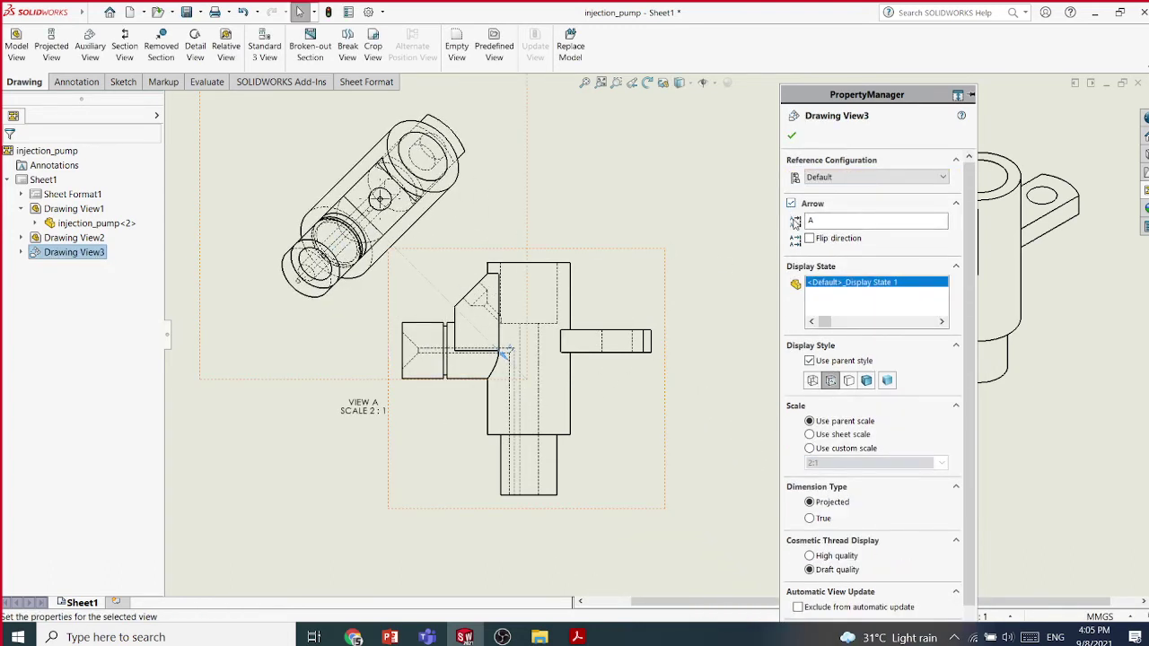
click(810, 239)
click(809, 239)
click(809, 238)
click(791, 135)
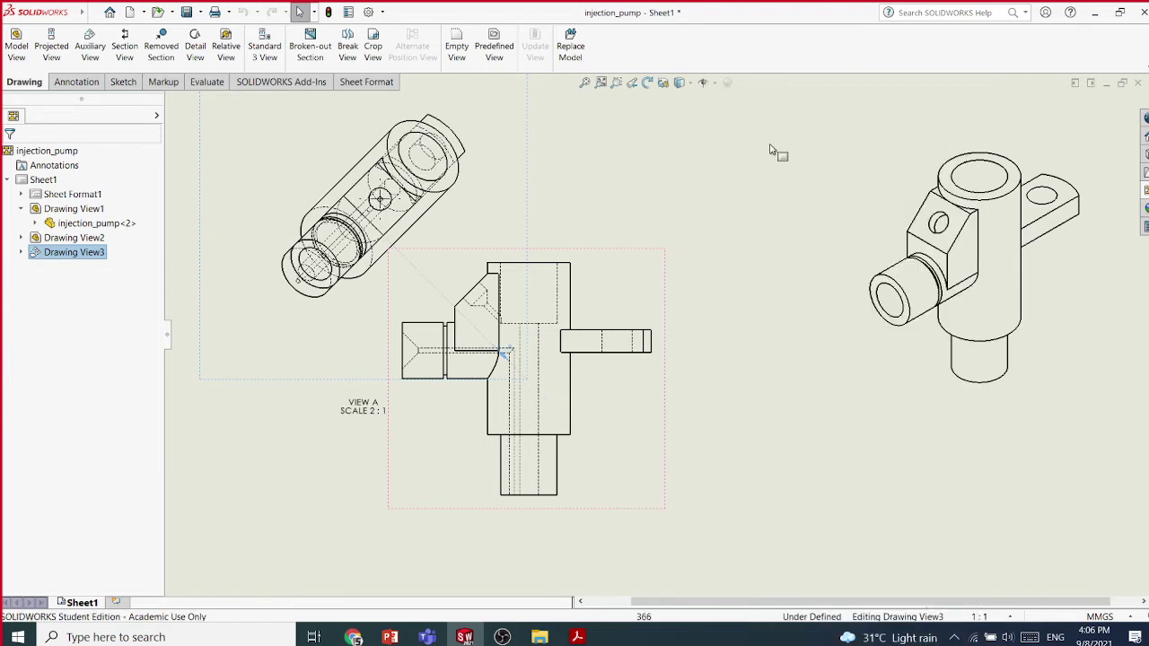
Set auxiliary view A's display style to Hidden Lines Removed
click(554, 194)
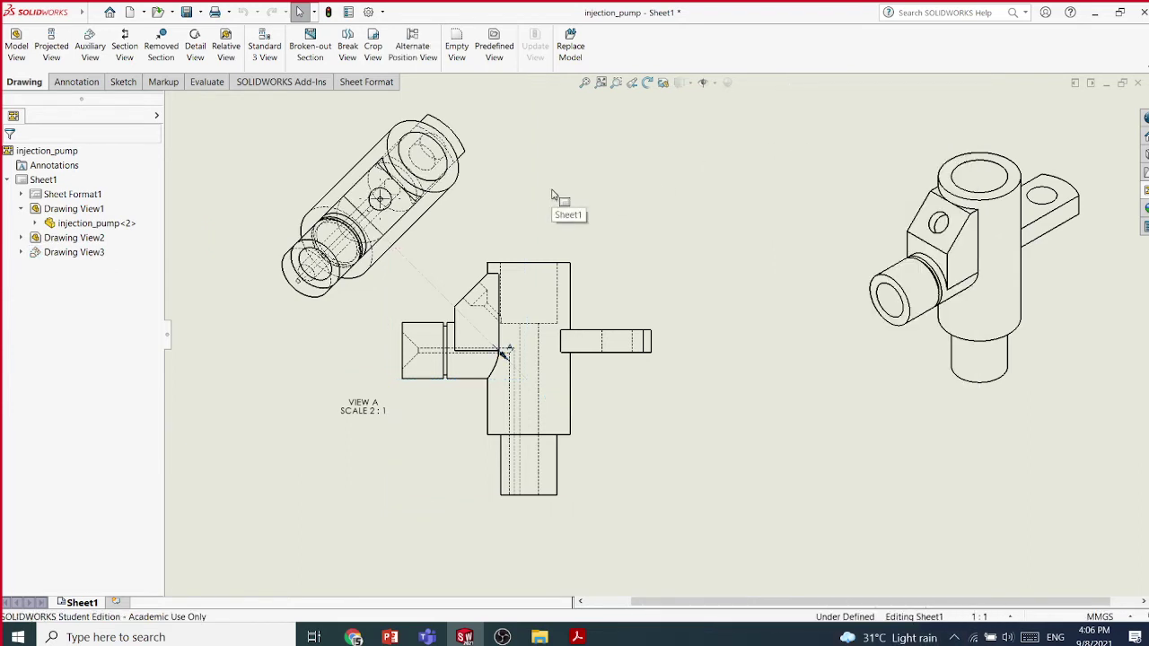
click(412, 233)
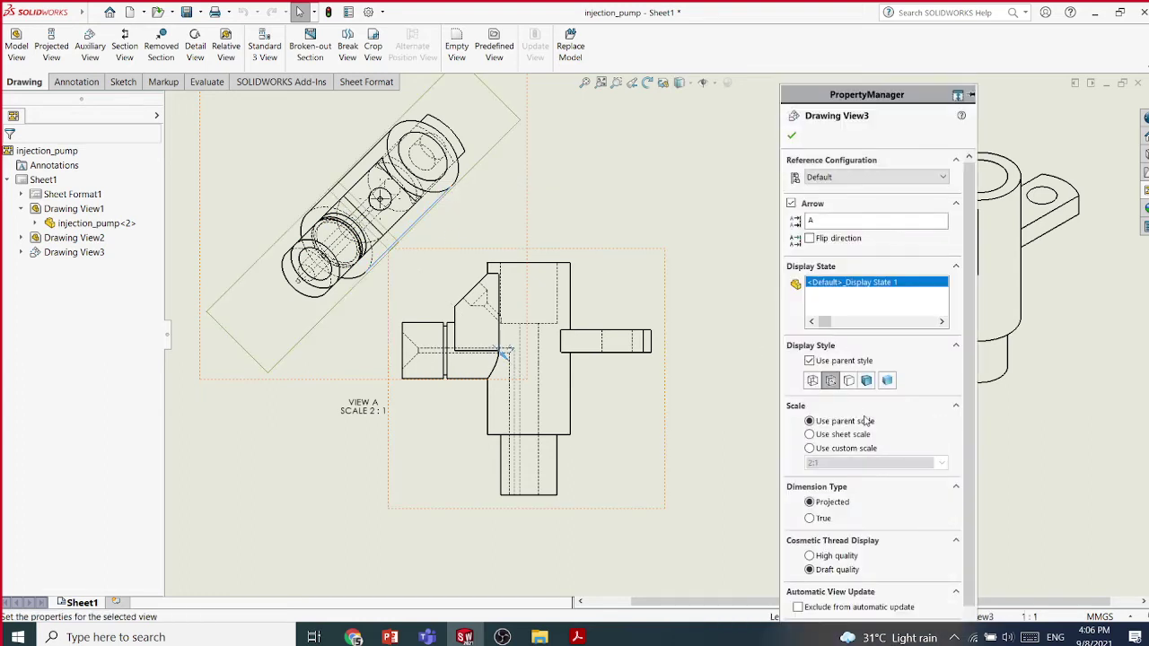
click(848, 381)
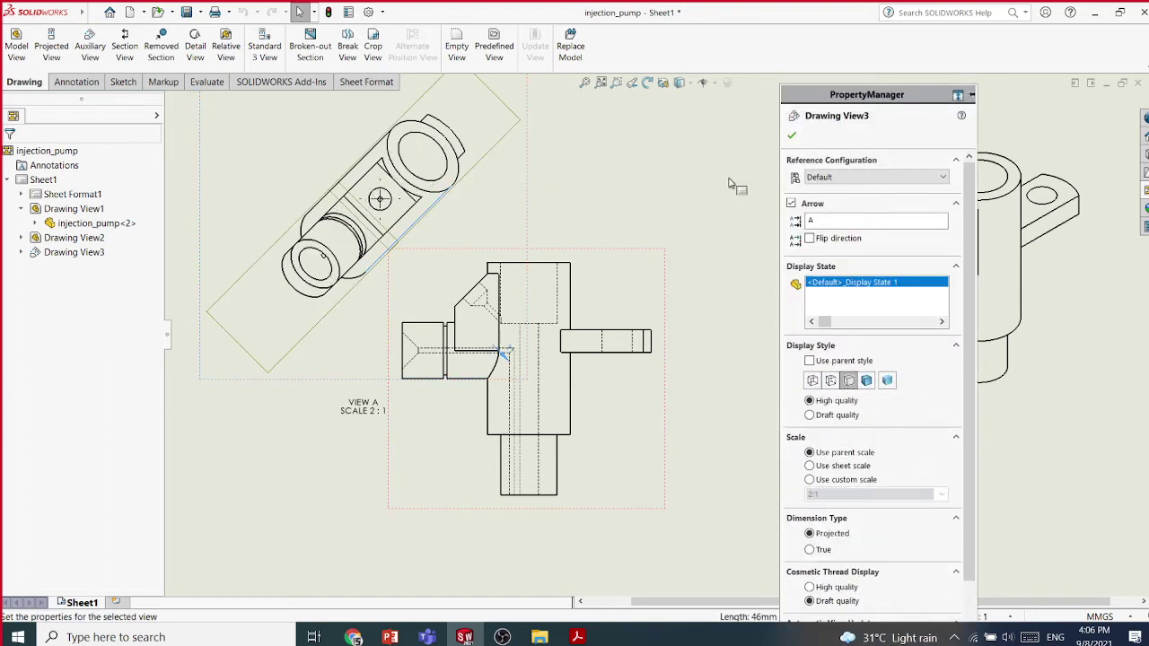
click(790, 136)
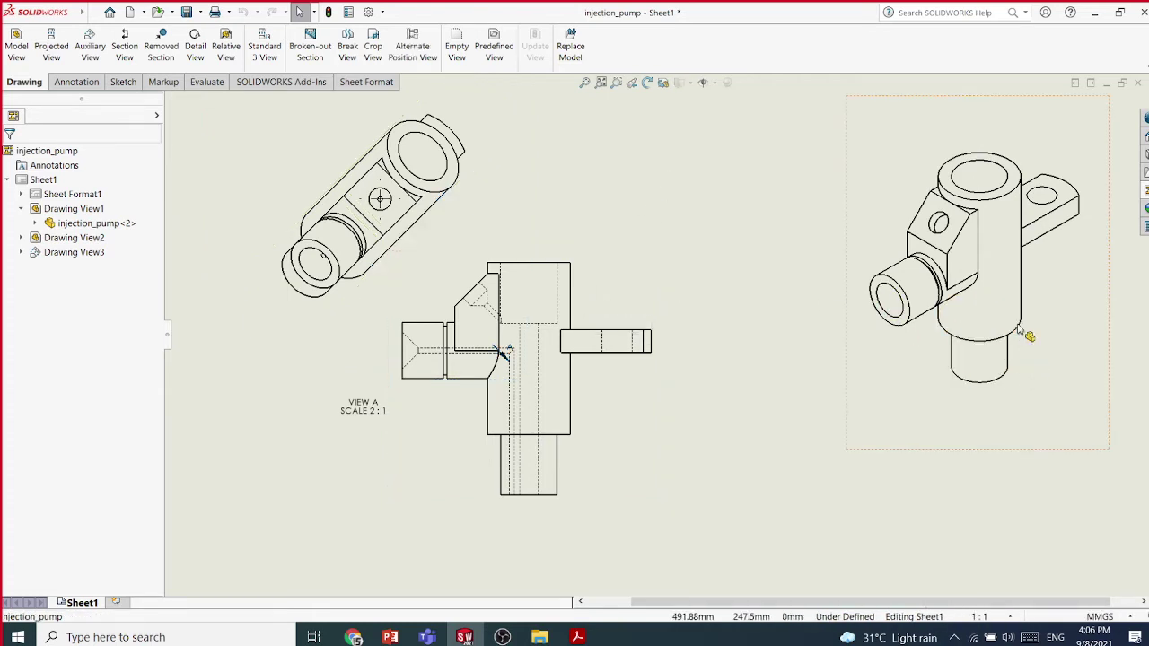
Set the isometric view's display style to Hidden Lines Visible
click(1109, 297)
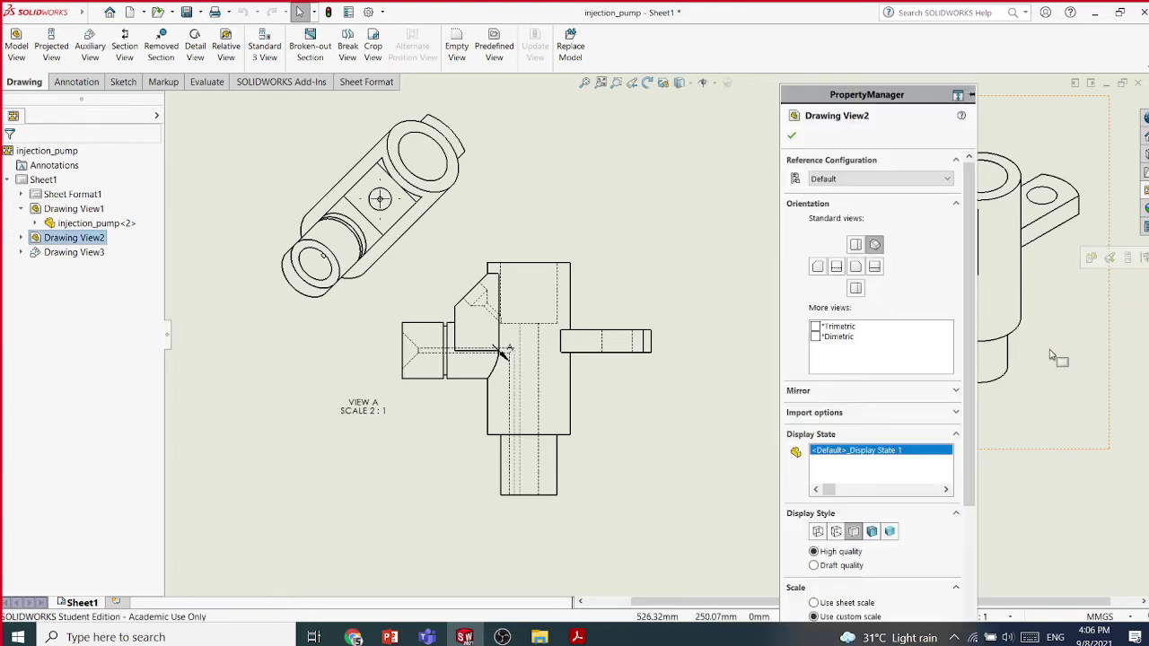
click(836, 532)
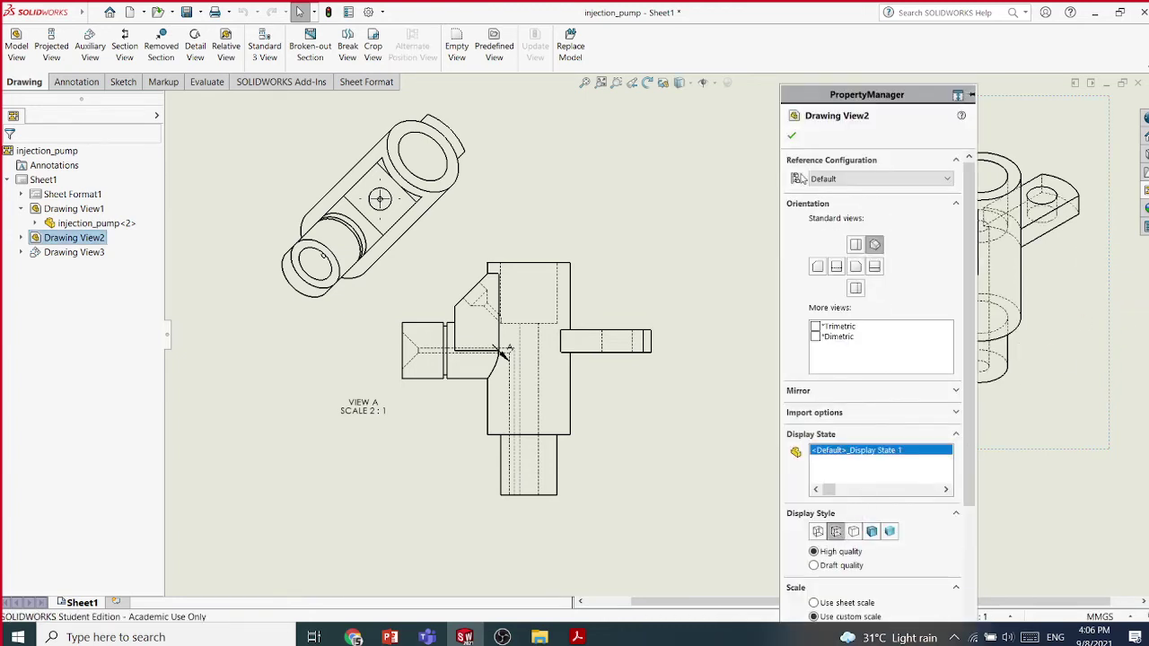
click(792, 137)
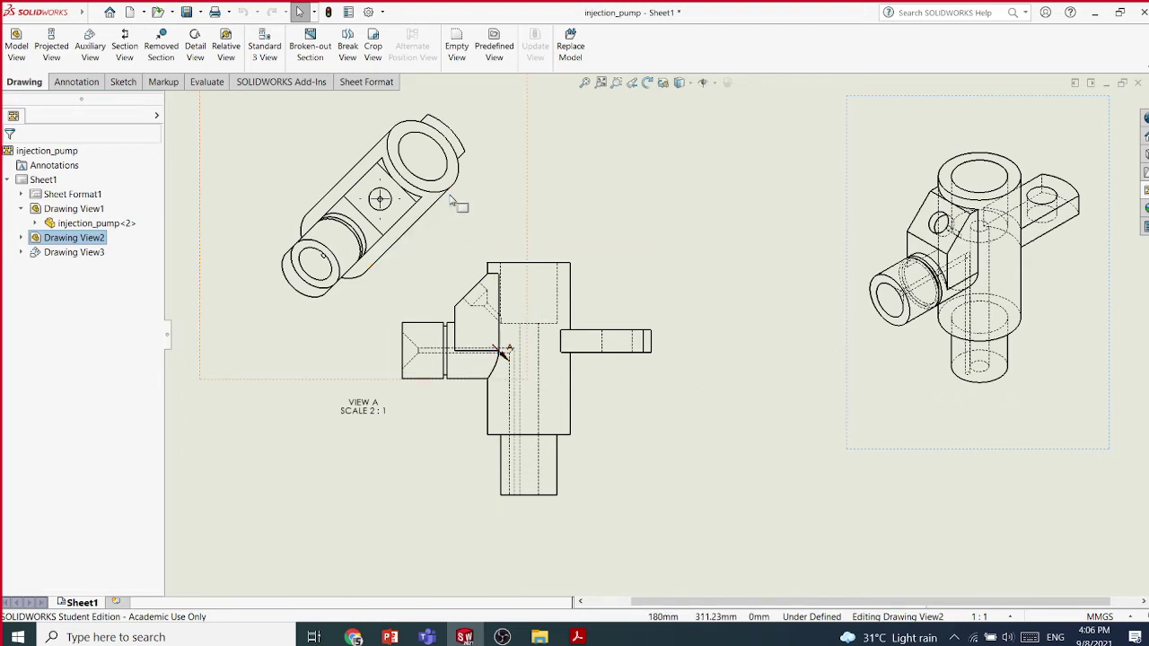
Try Hidden Lines Visible, shaded and wireframe styles on view A, settling on Hidden Lines Removed
click(529, 169)
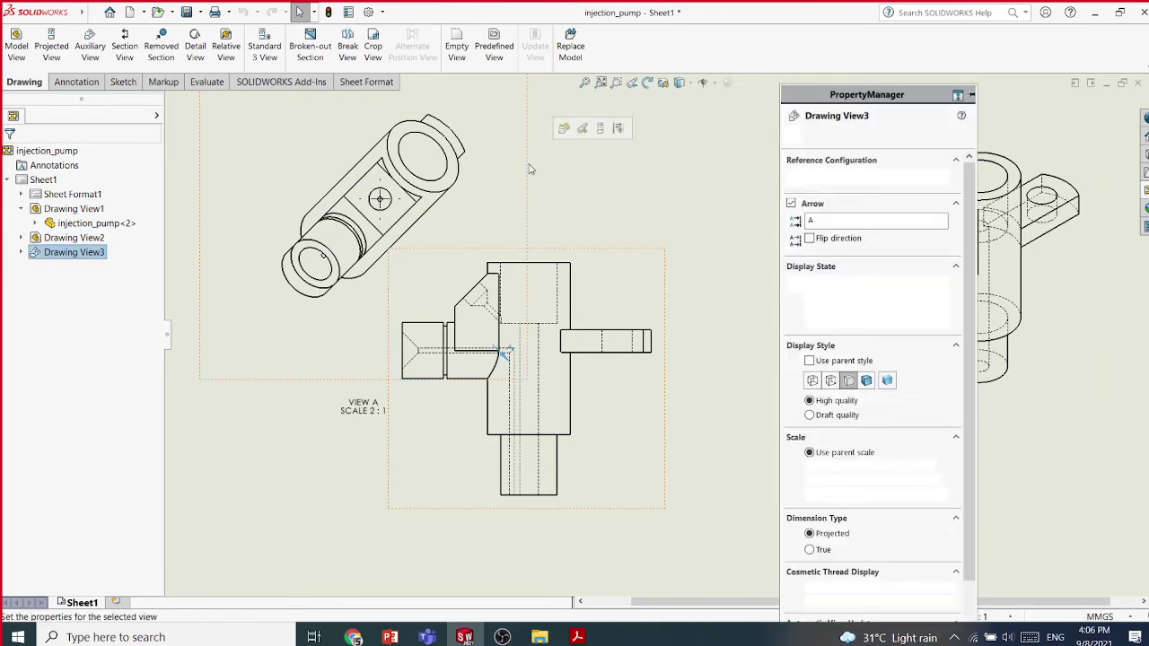
click(831, 381)
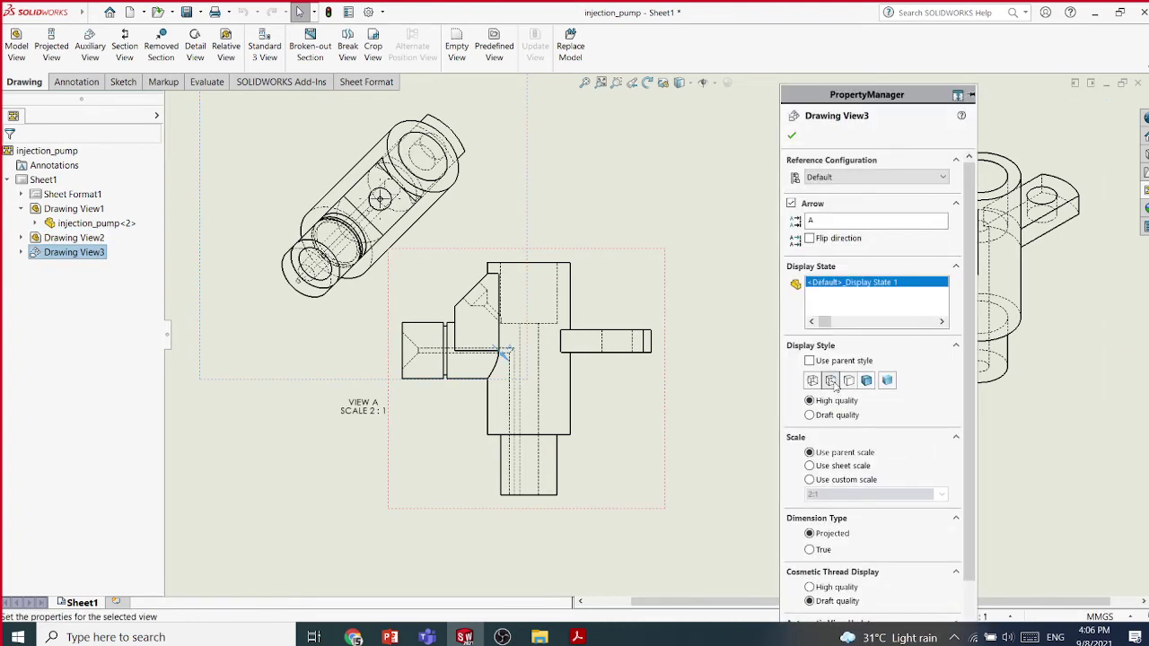
click(791, 135)
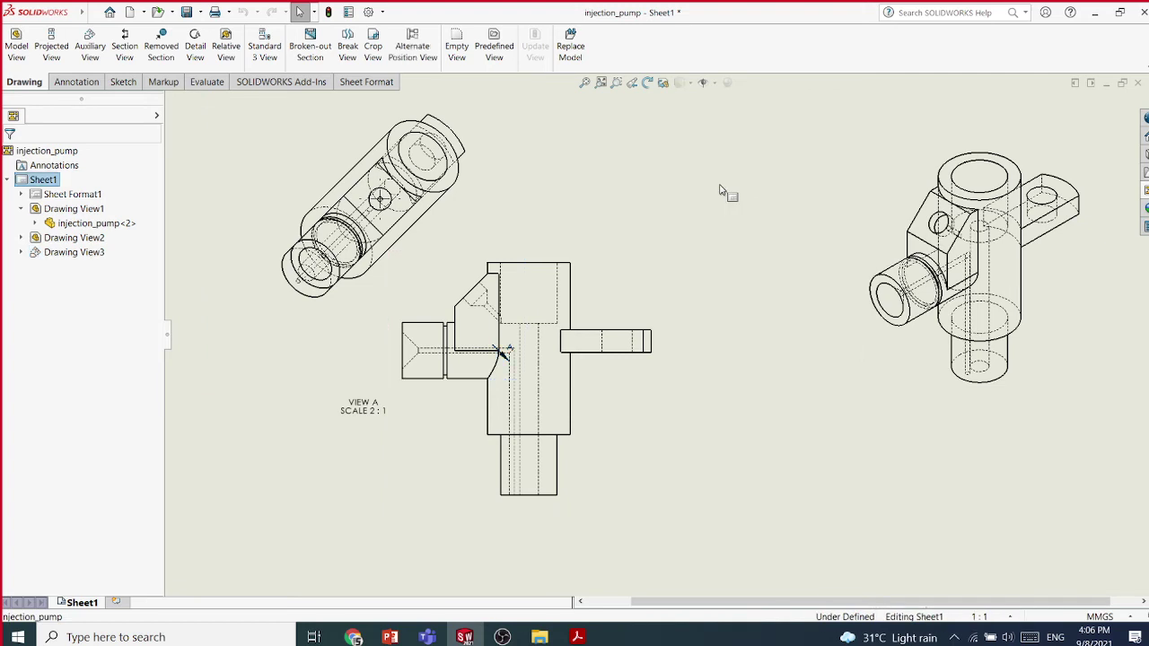
click(528, 200)
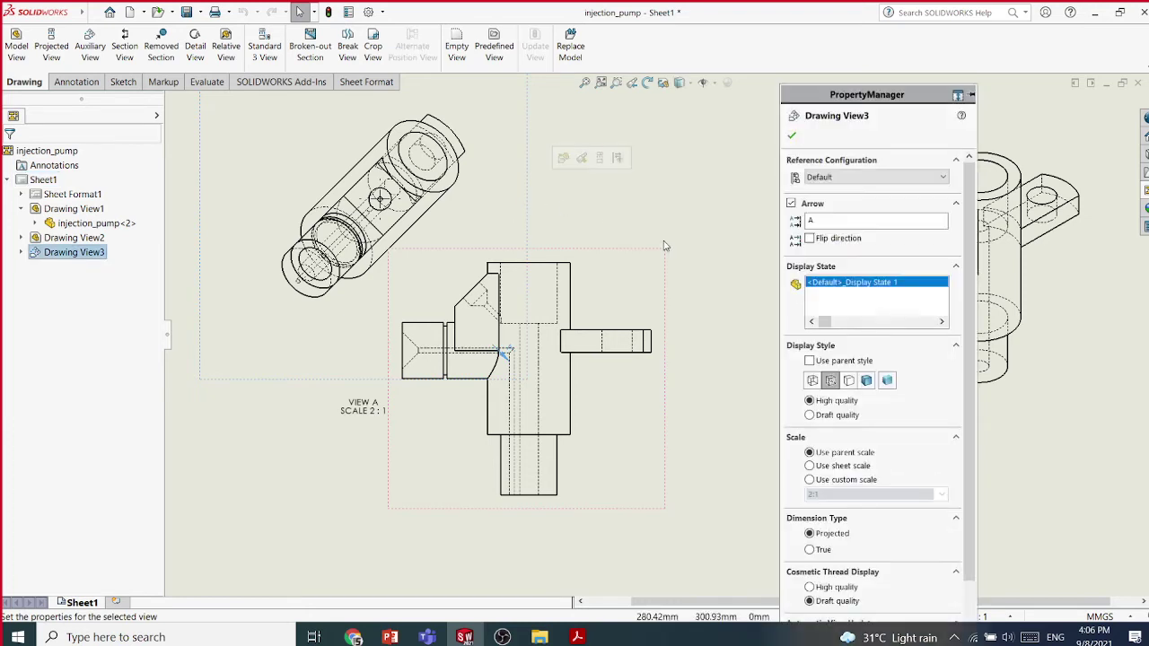
click(848, 381)
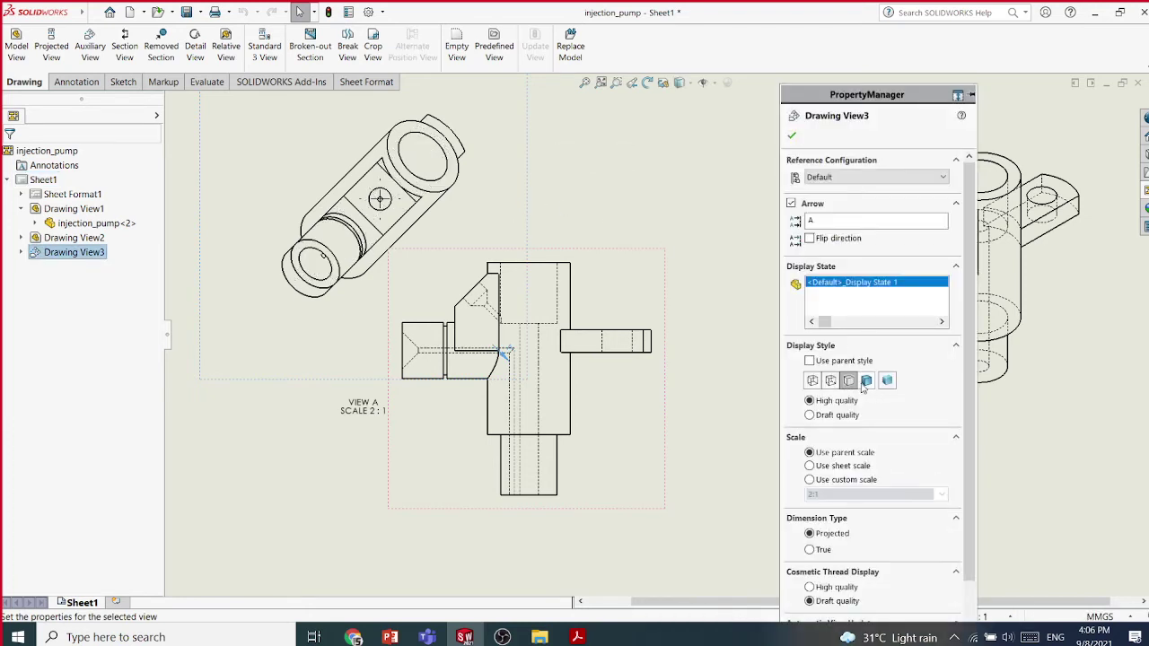
click(866, 381)
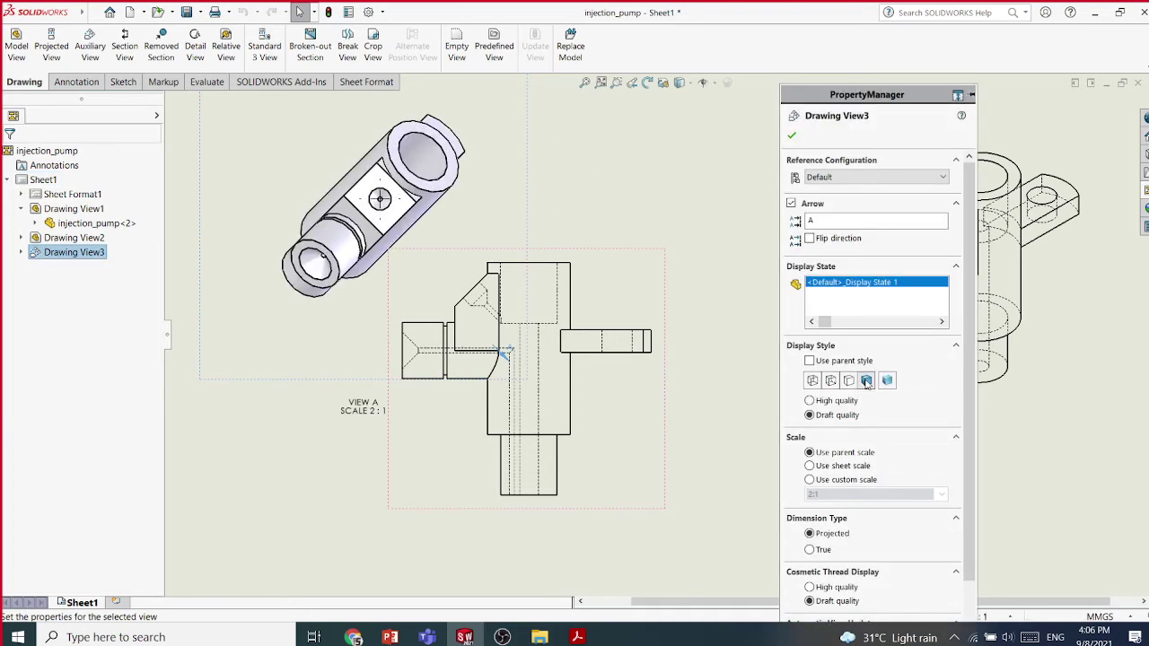
click(888, 381)
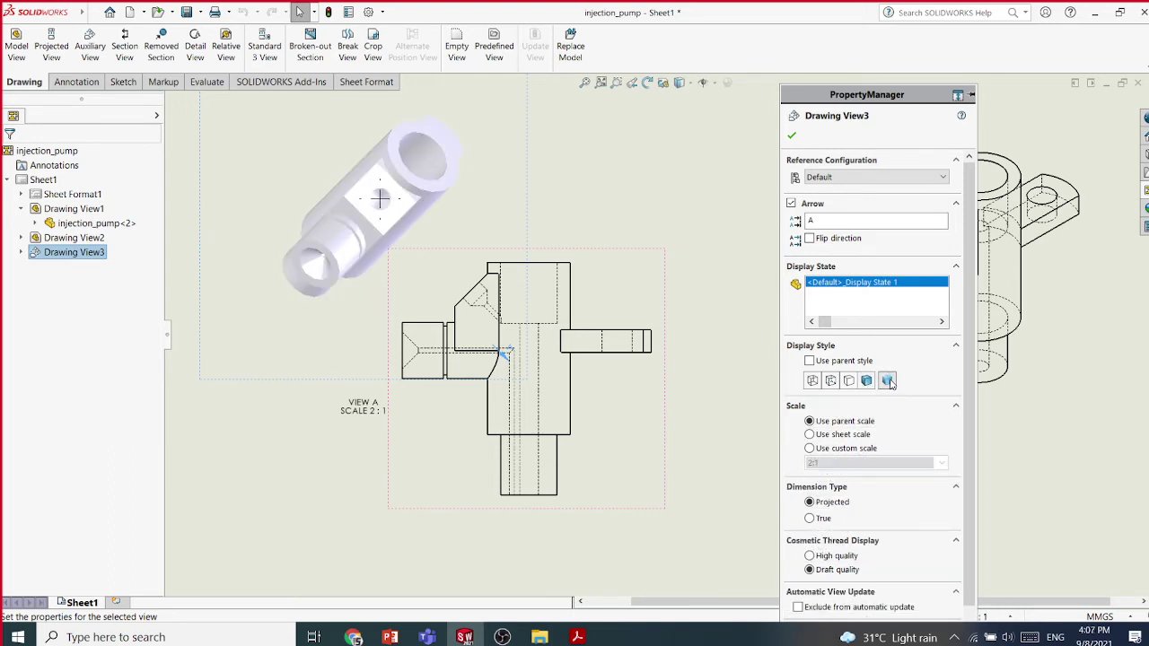
click(849, 382)
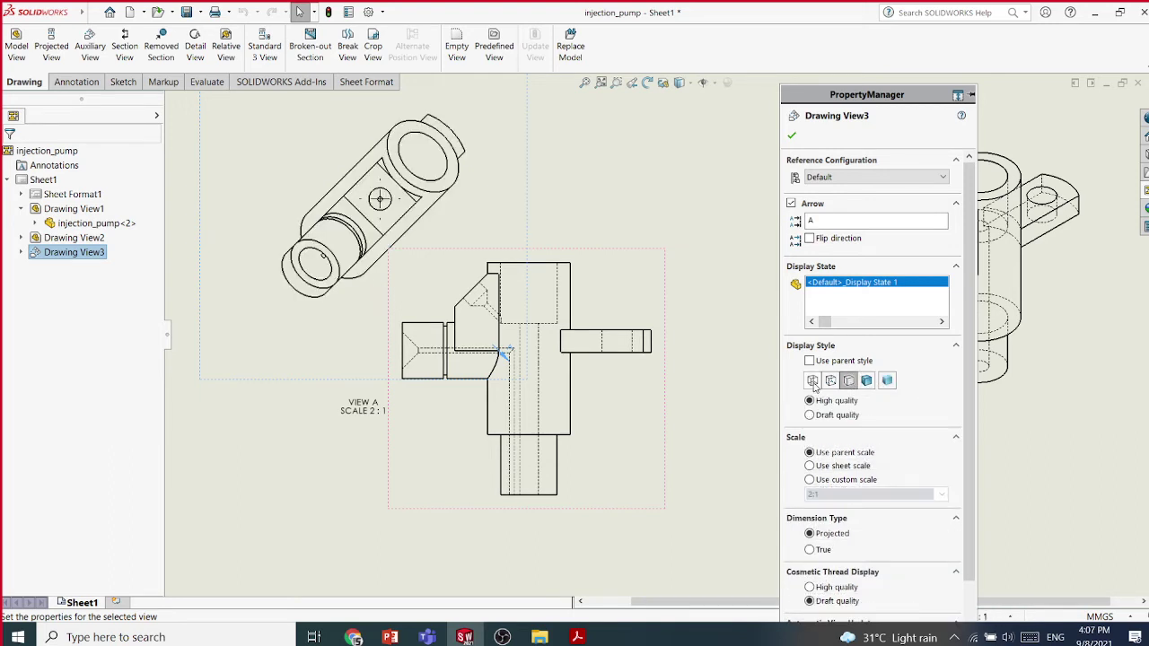
click(813, 380)
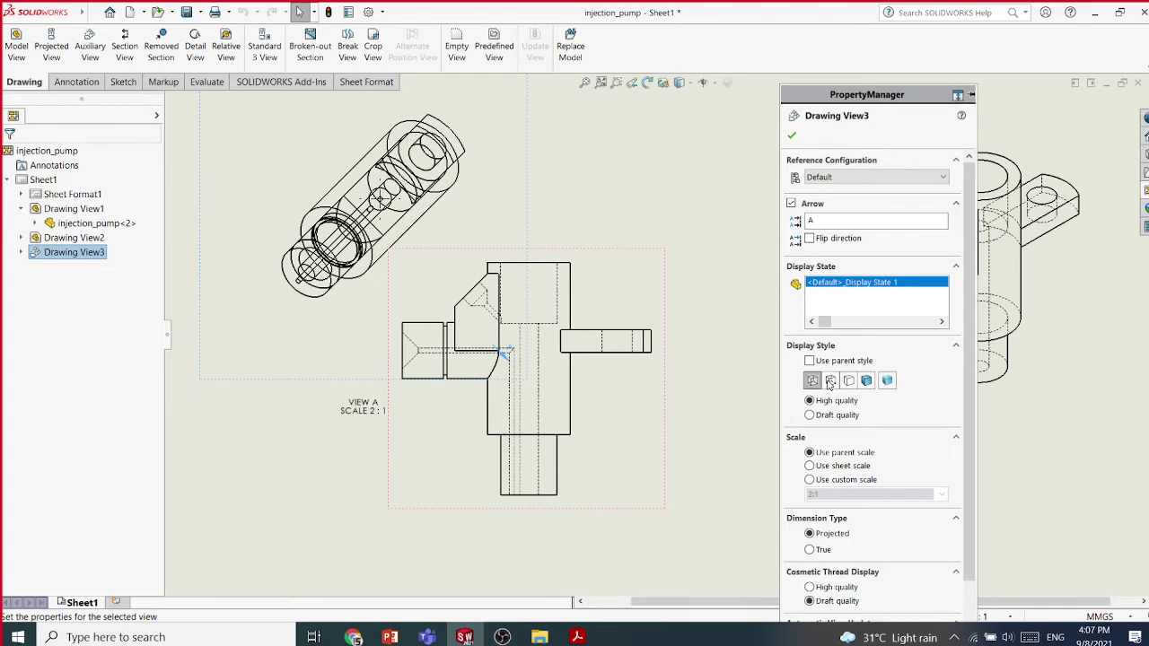
click(848, 382)
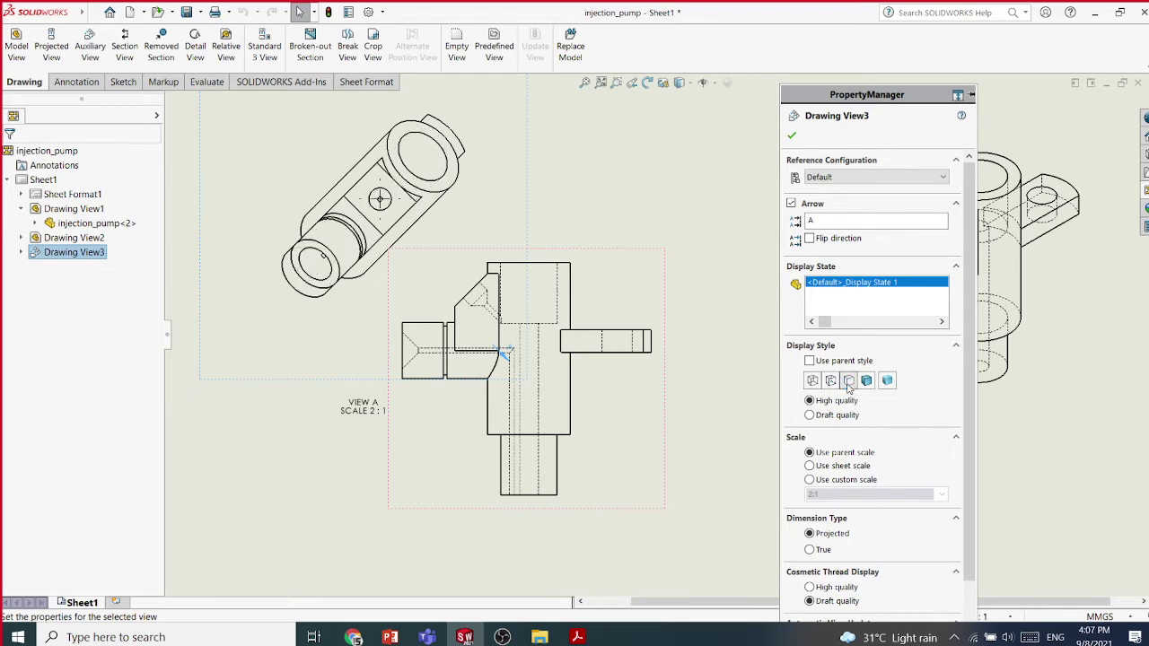
click(791, 135)
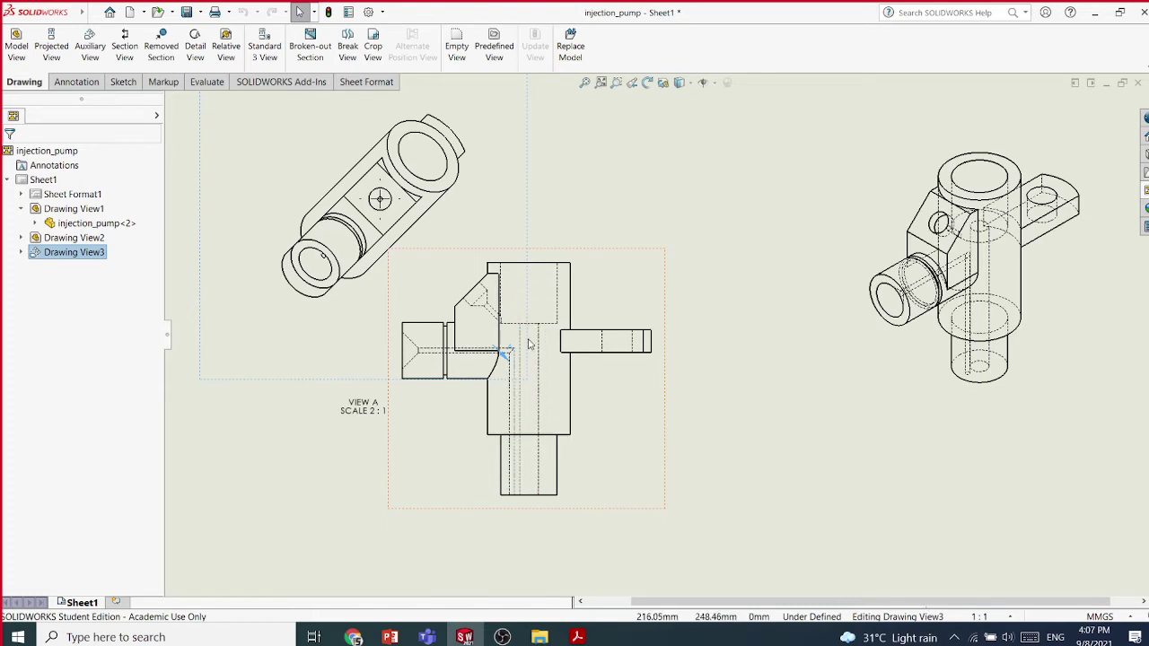
Set the isometric view's display style to Hidden Lines Removed
click(1113, 422)
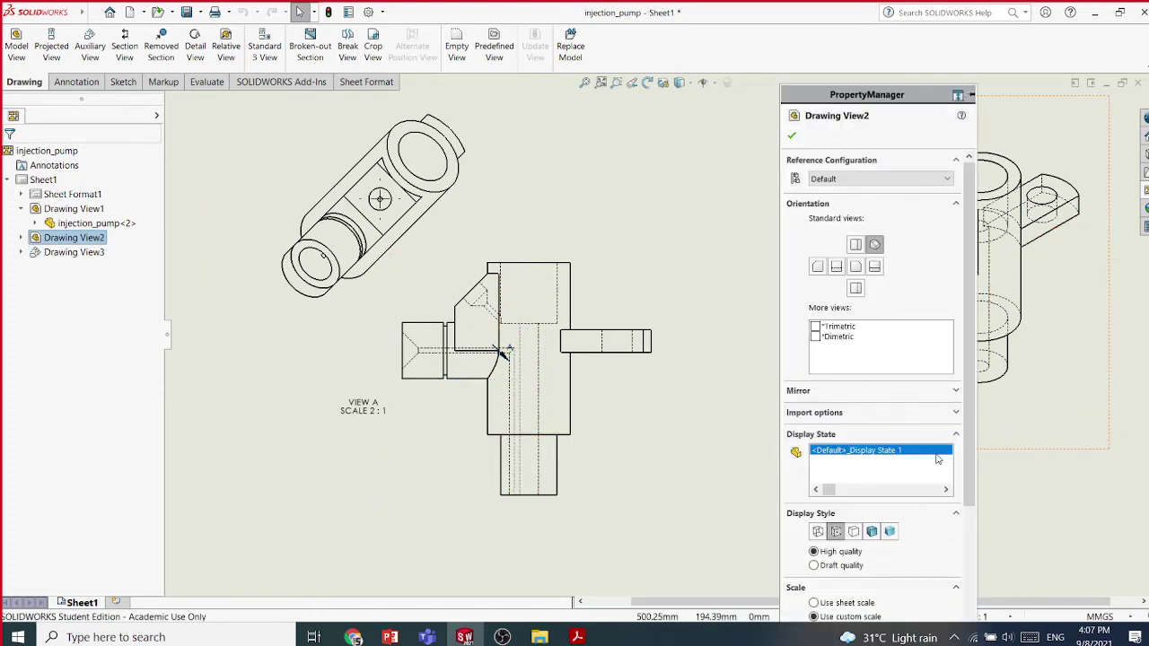
click(854, 532)
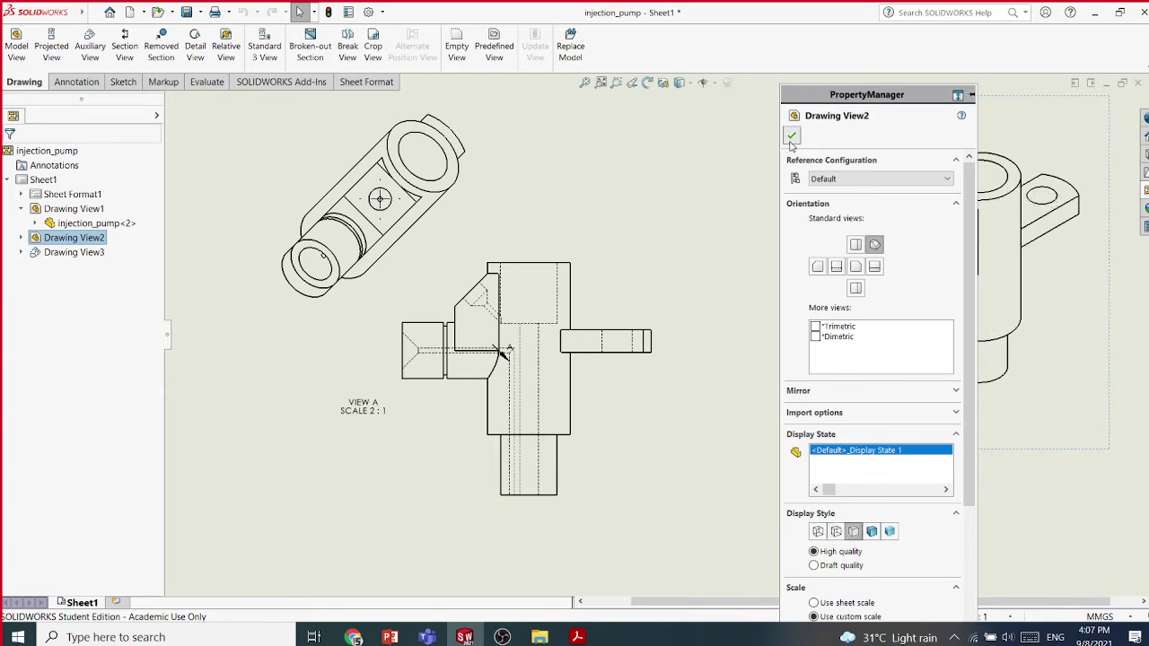
click(790, 135)
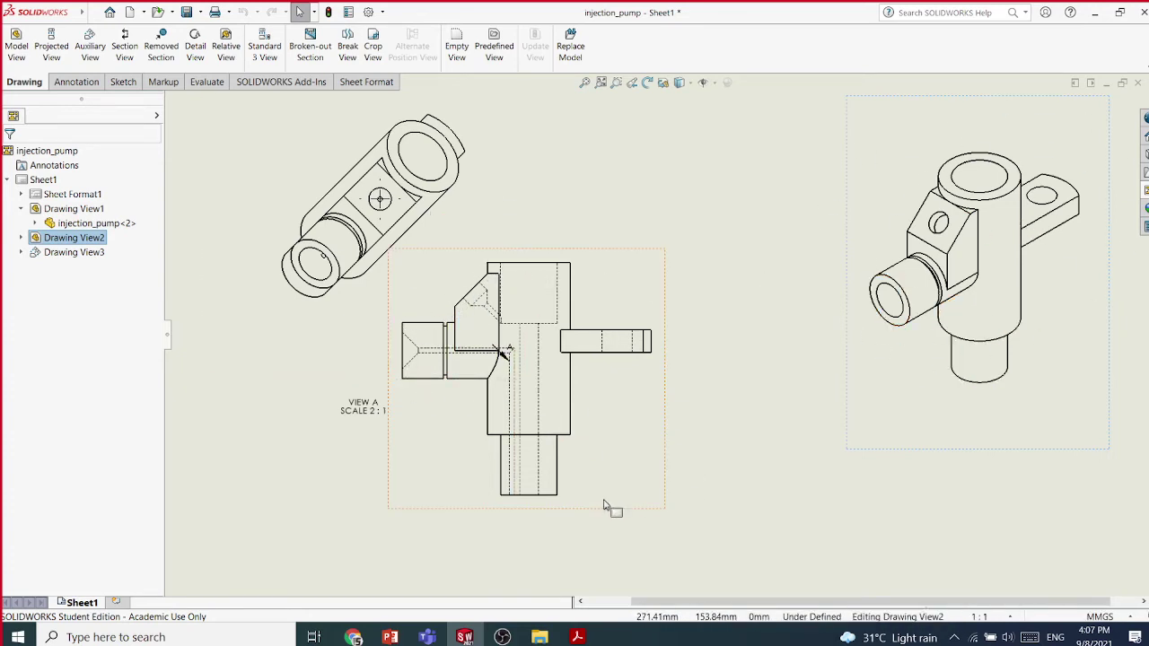
Zoom to fit the sheet and delete auxiliary view Drawing View3, confirming the deletion
key(f)
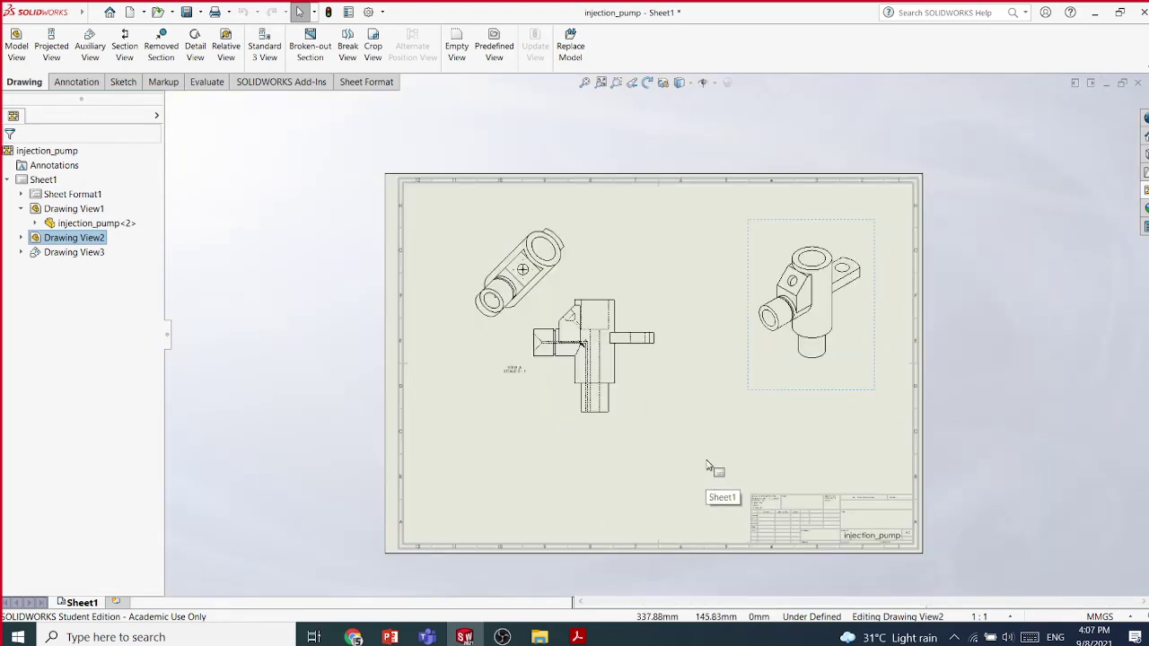
scroll(704, 370, down, 3)
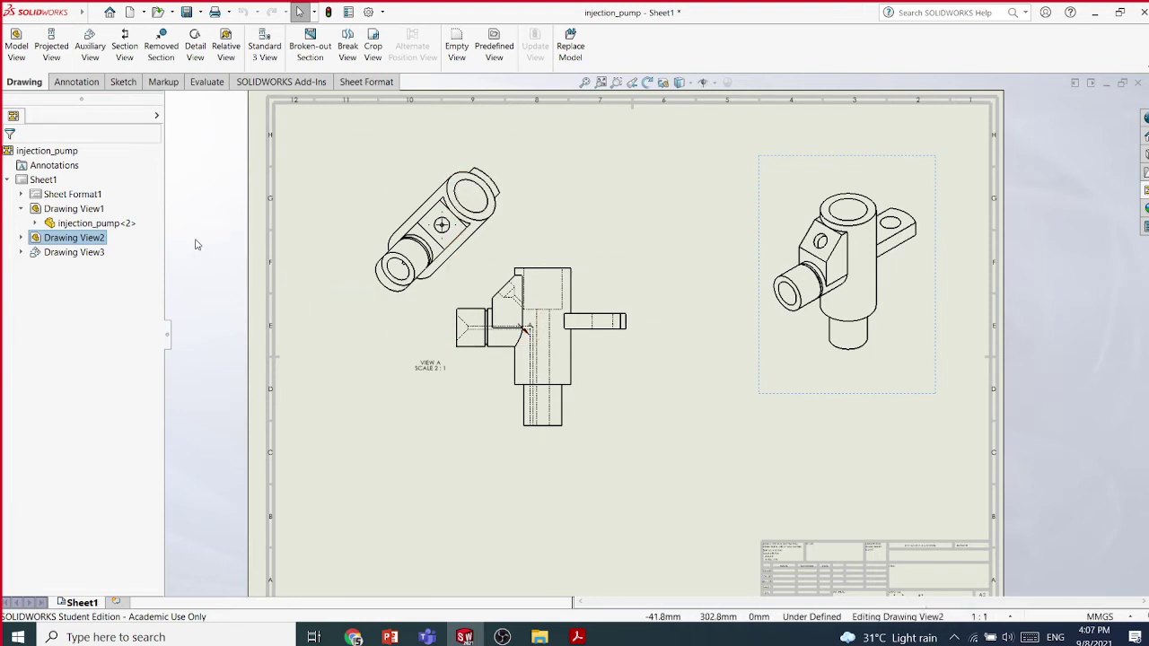
key(Escape)
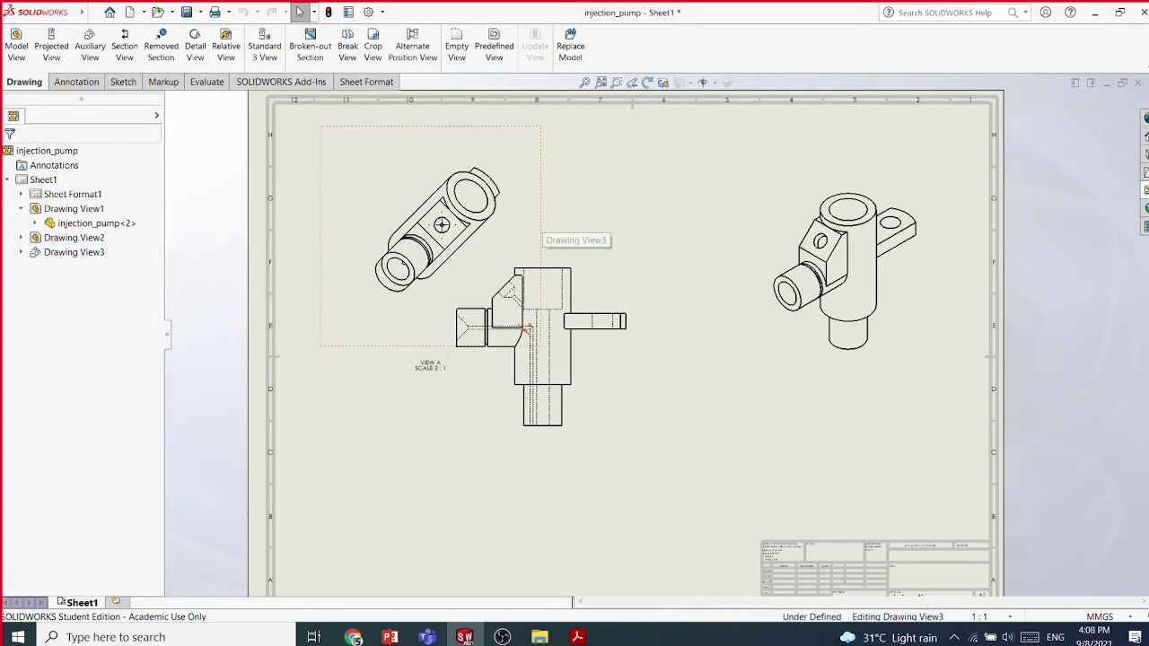
click(541, 220)
key(Delete)
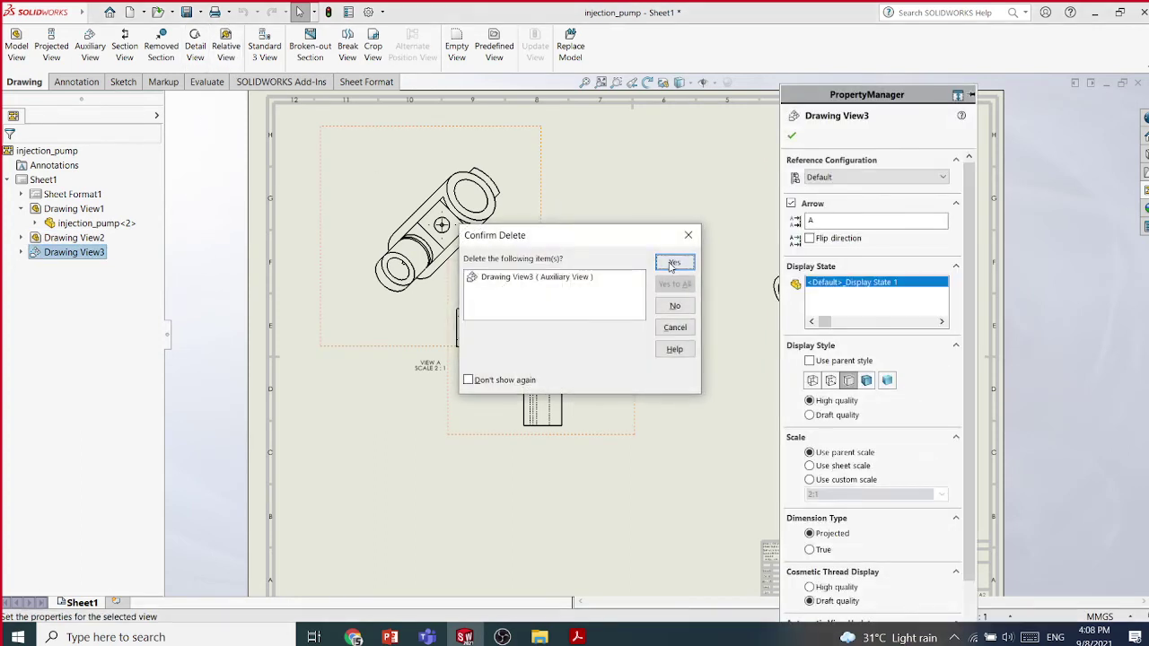
click(672, 264)
scroll(598, 310, down, 5)
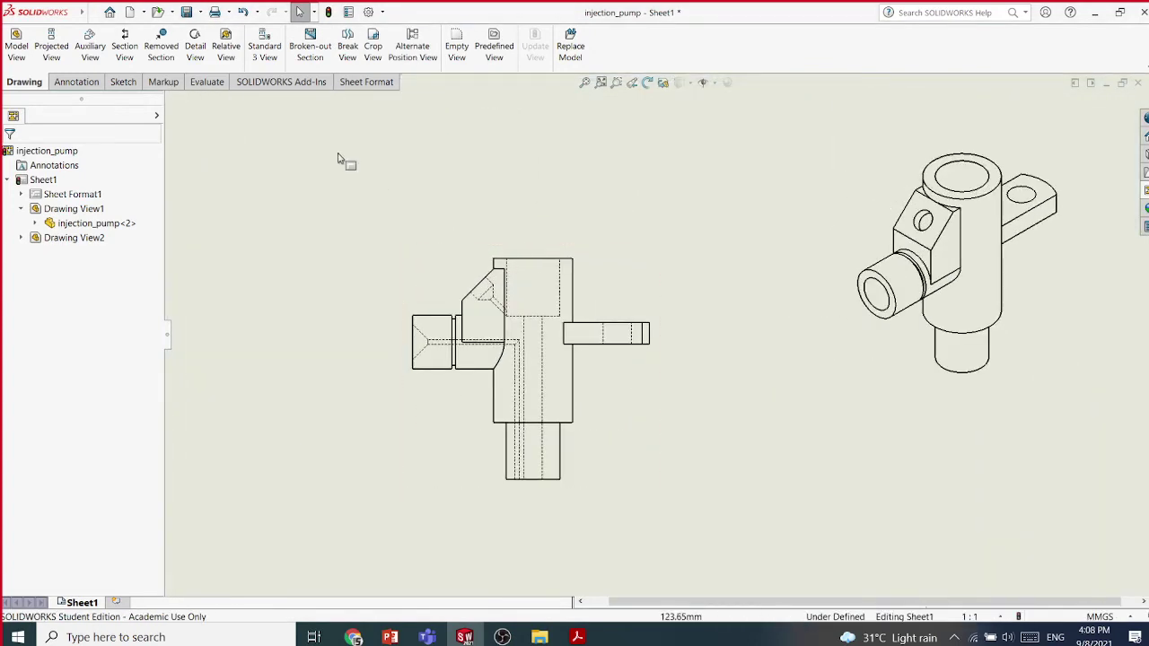
Begin an auxiliary view from a front view edge, then cancel the attempt
click(90, 44)
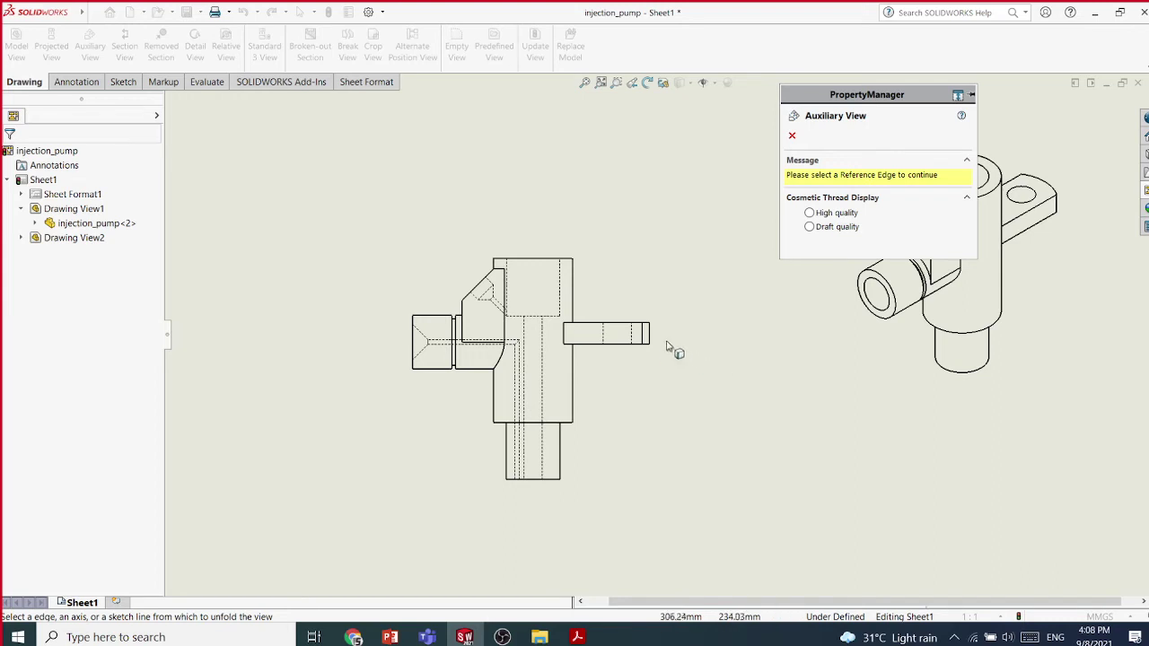
click(413, 346)
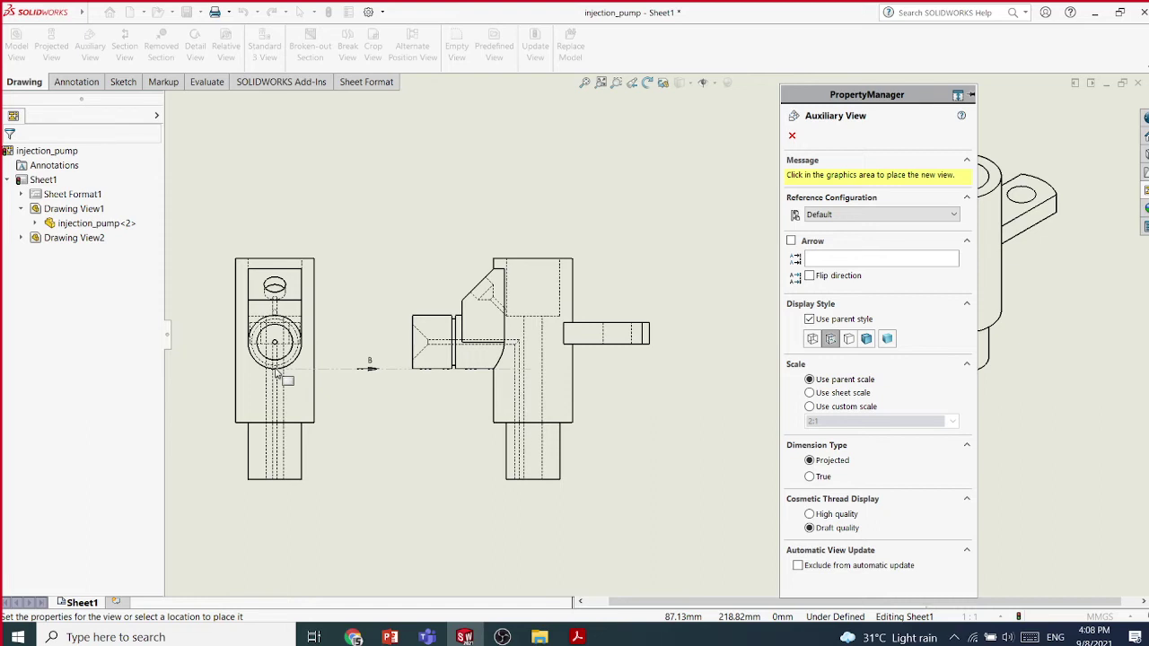
key(Escape)
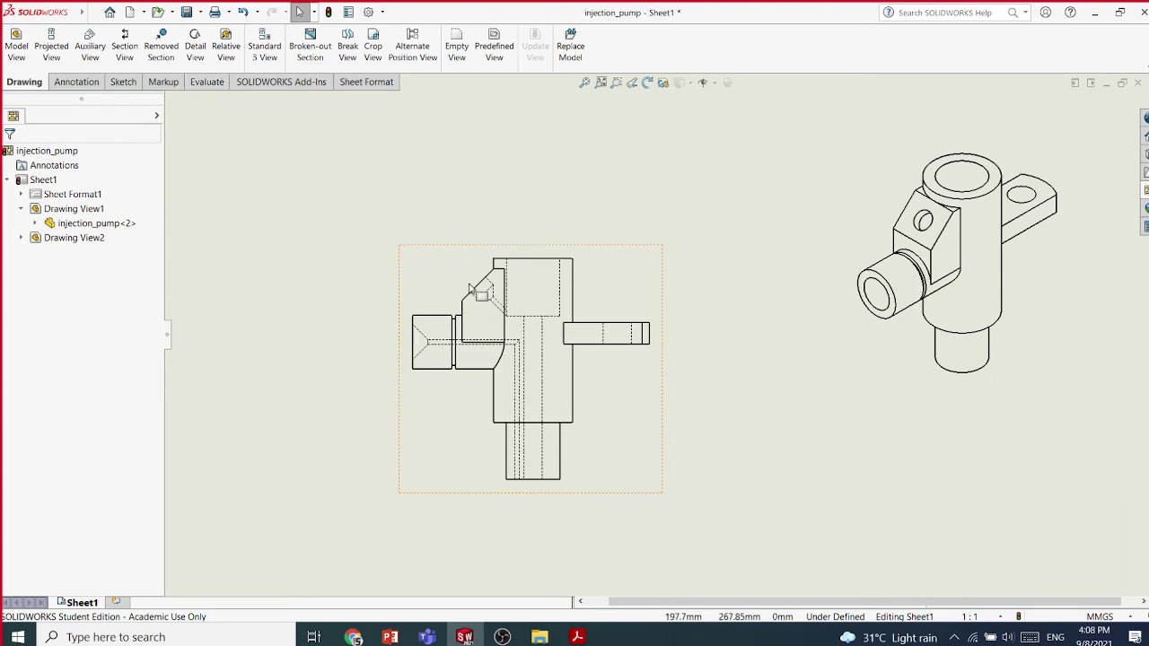
Create VIEW C at 2:1 from the angled edge, upper left, with Hidden Lines Removed
click(90, 46)
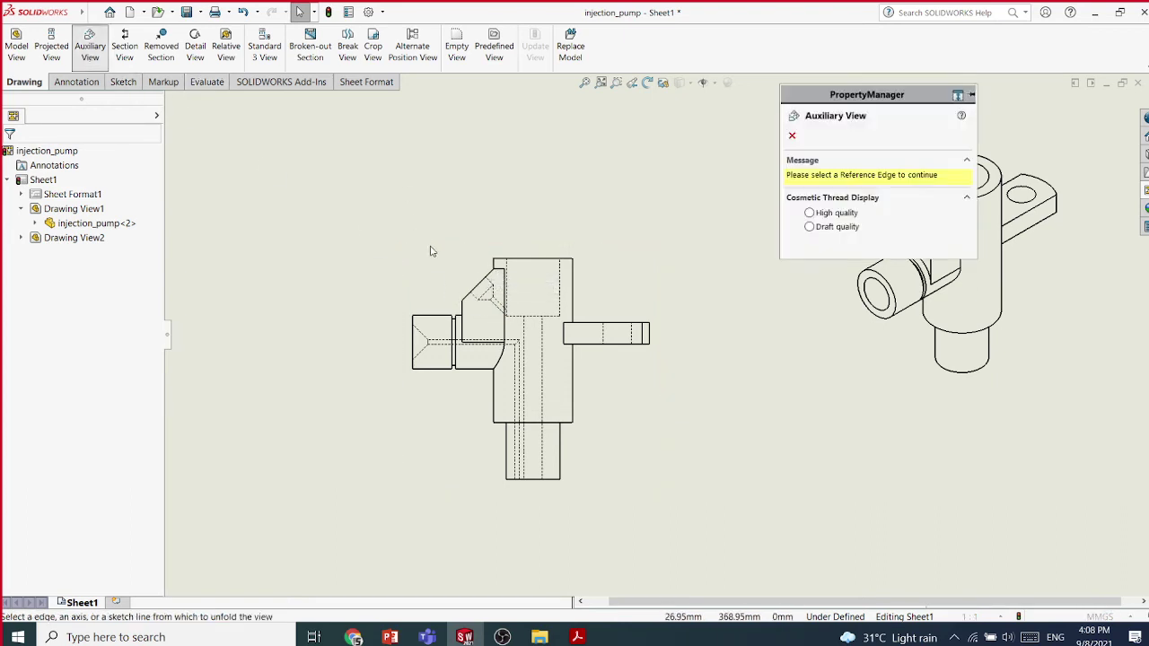
click(486, 284)
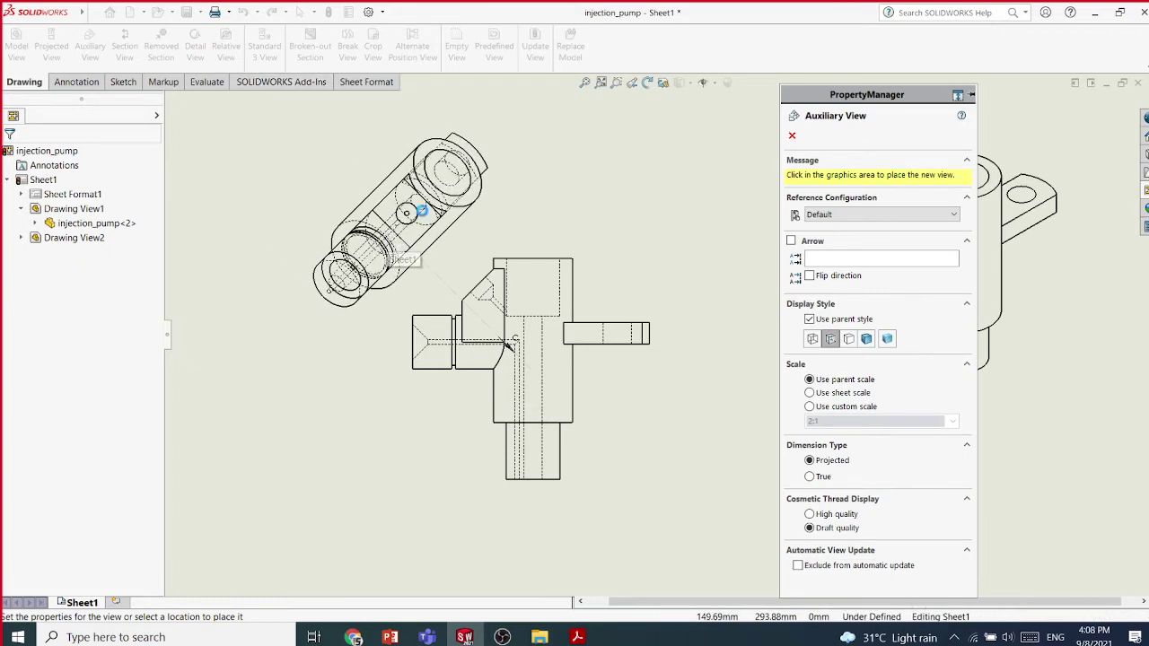
click(420, 210)
click(849, 383)
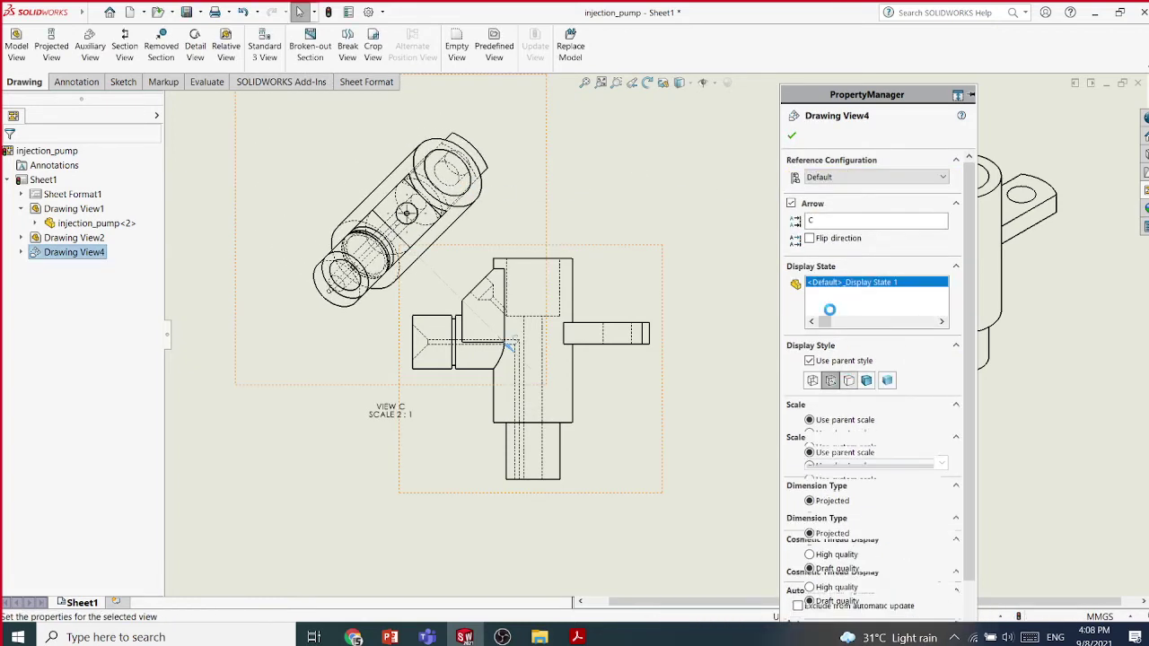
click(792, 134)
click(685, 148)
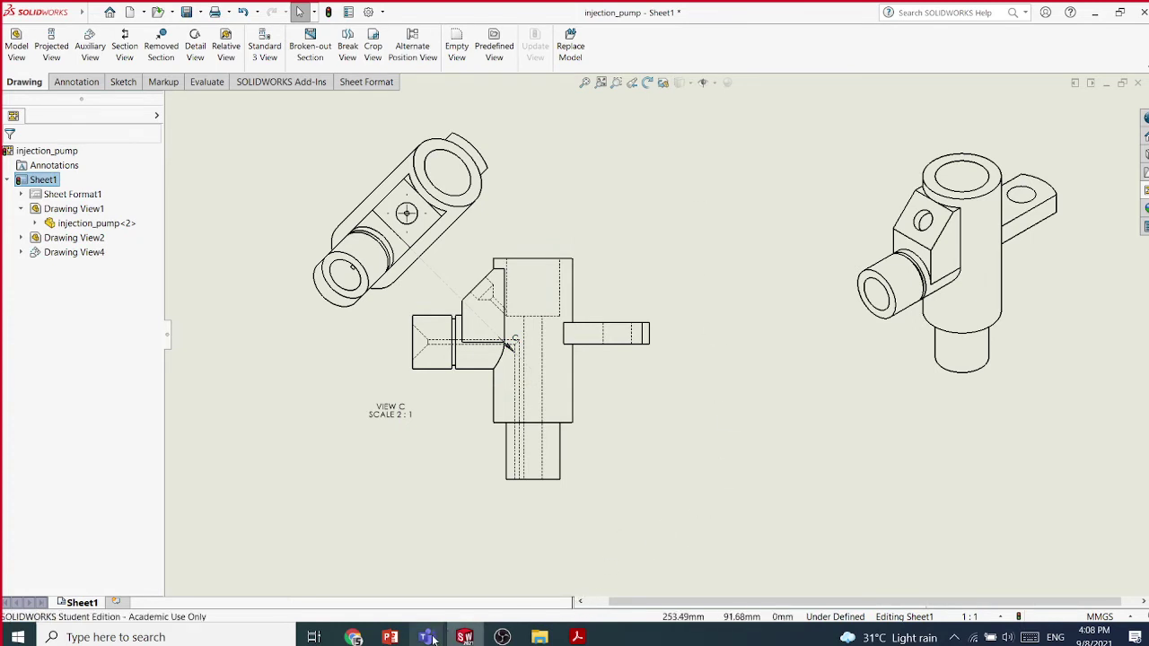
click(390, 636)
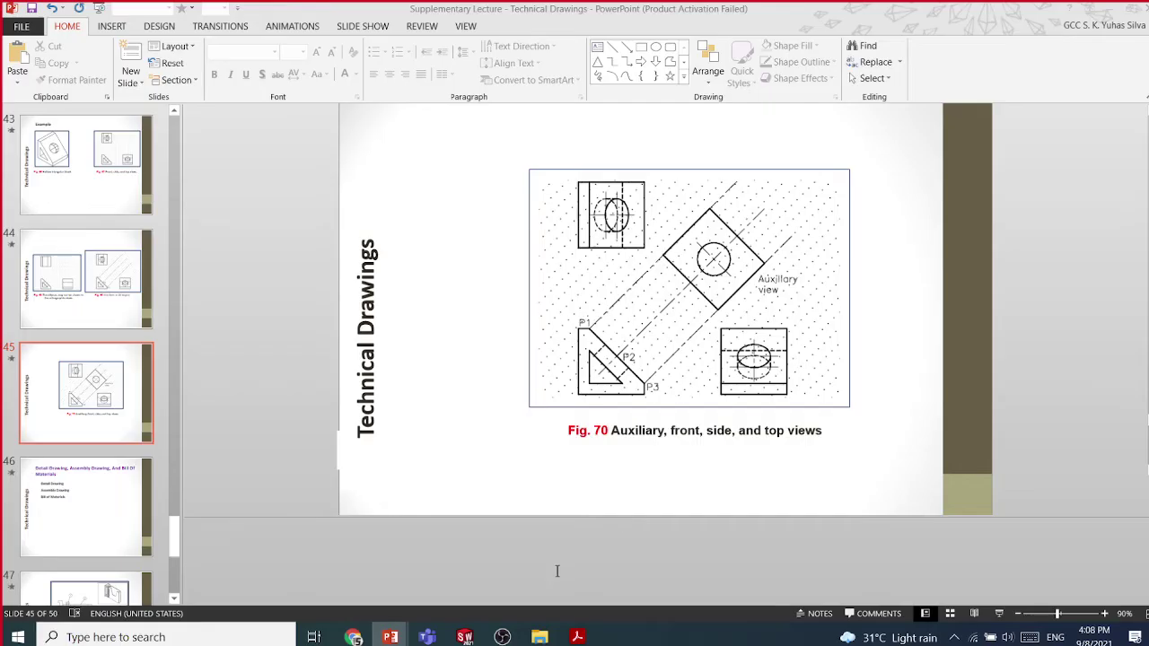
Scroll through the Supplementary Lecture slides, then close the presentation without saving
click(503, 576)
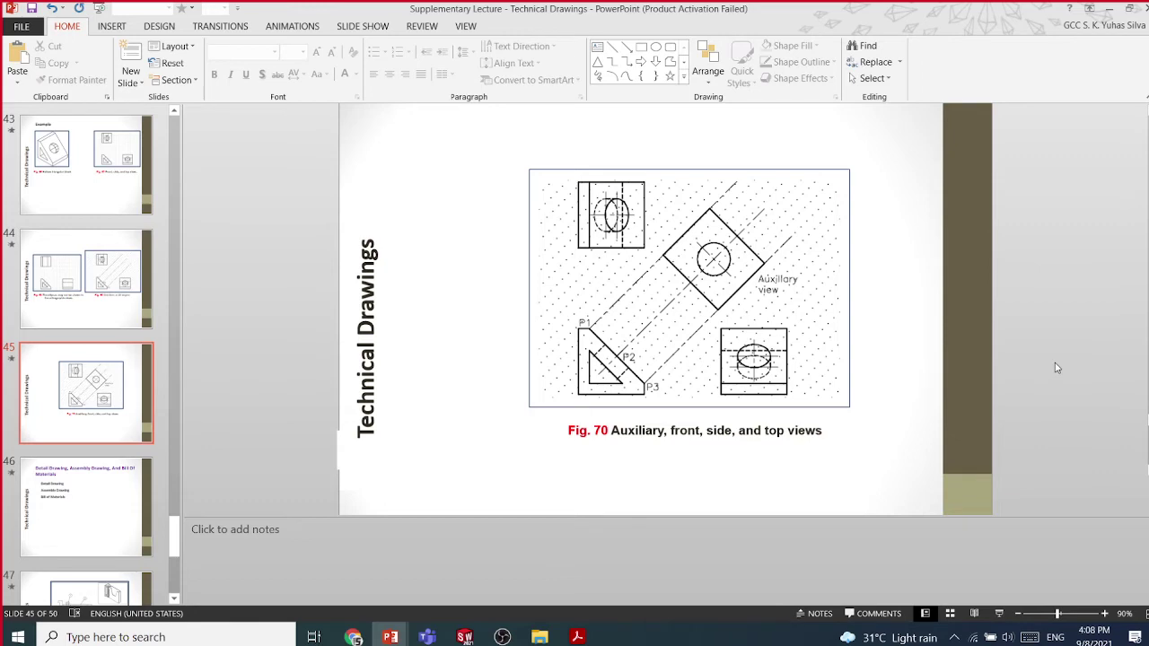
scroll(1056, 367, down, 1)
scroll(1056, 367, down, 3)
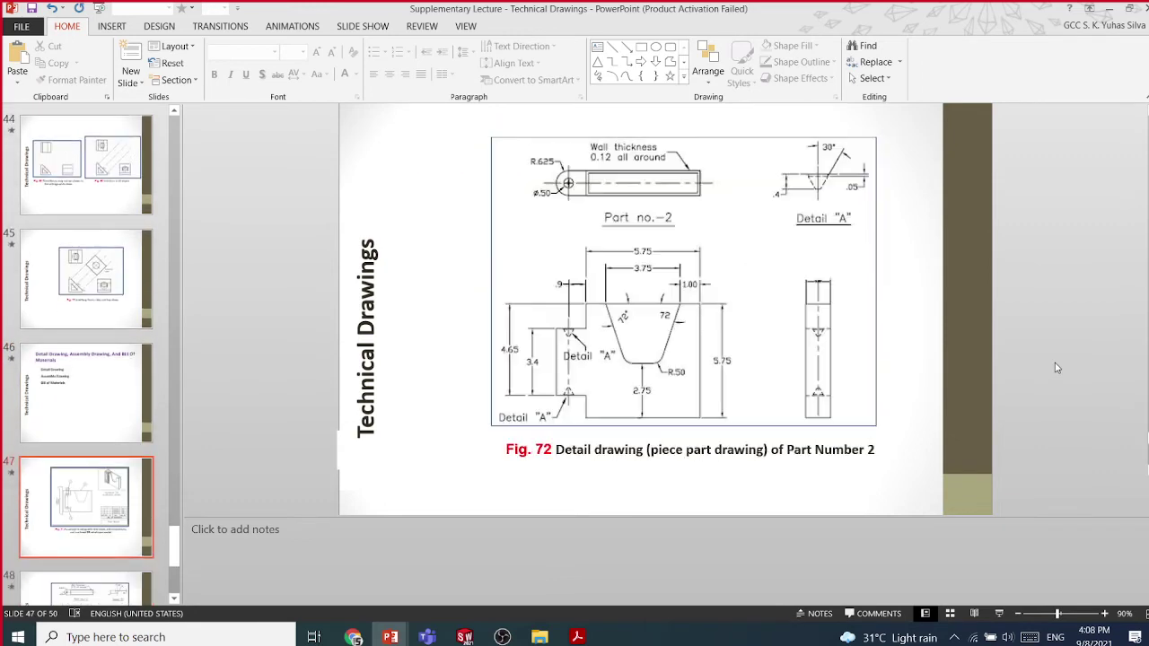
scroll(1056, 367, up, 1)
scroll(1056, 367, up, 3)
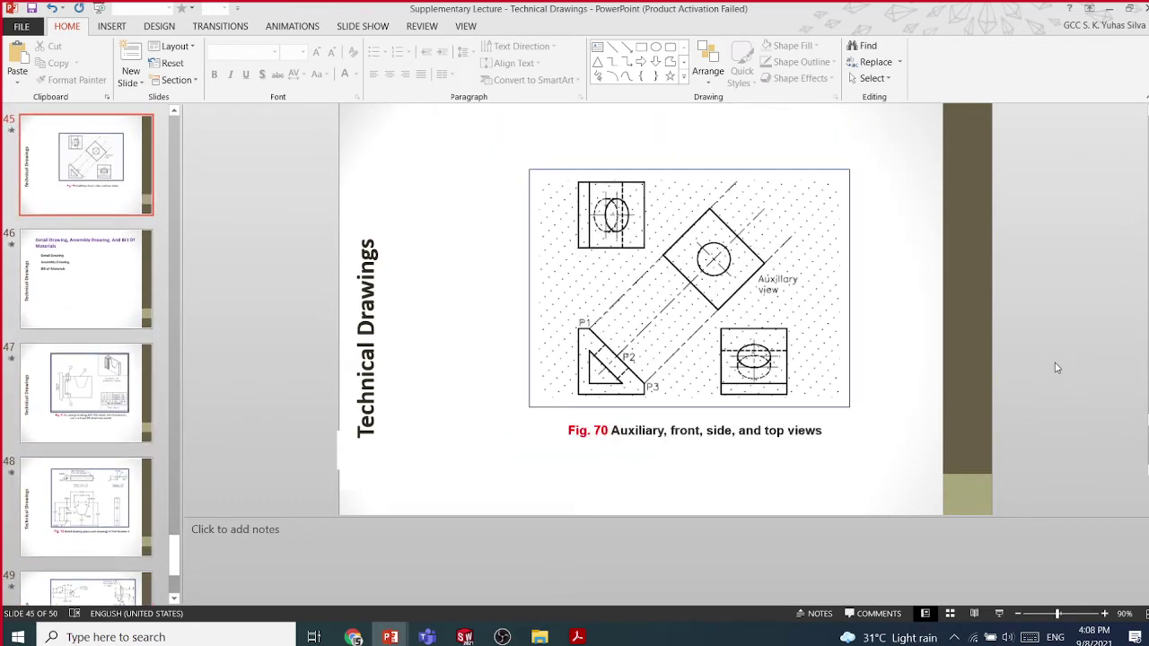
scroll(1056, 367, down, 2)
scroll(1056, 367, down, 2)
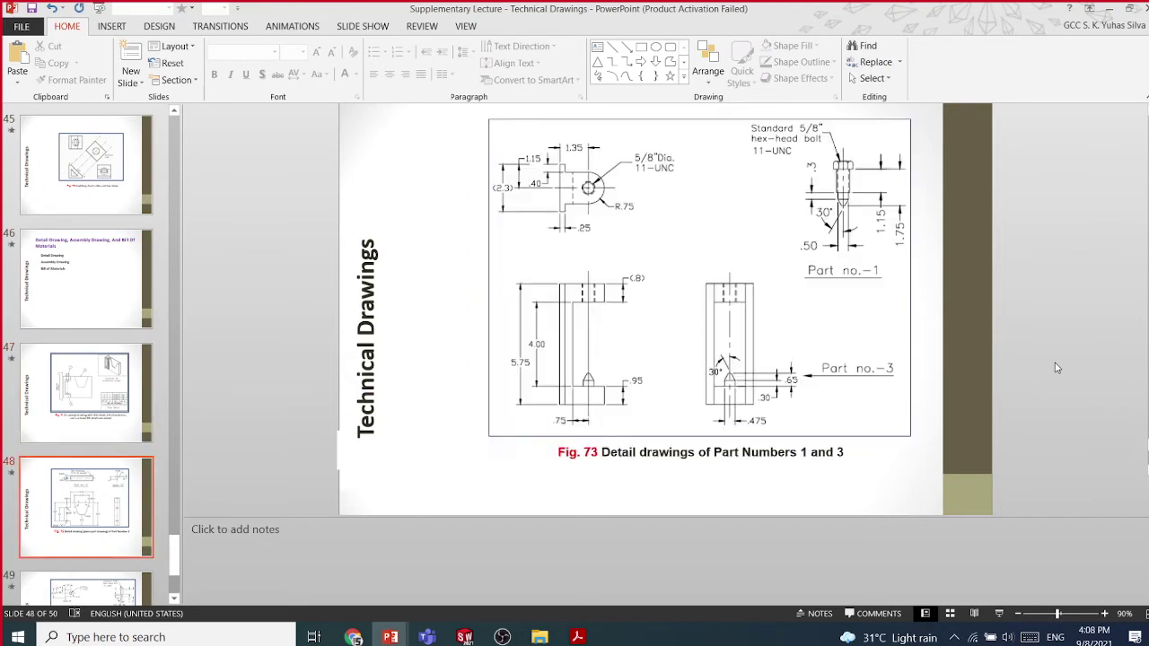
scroll(1057, 367, down, 1)
scroll(1057, 367, up, 1)
scroll(1056, 367, up, 3)
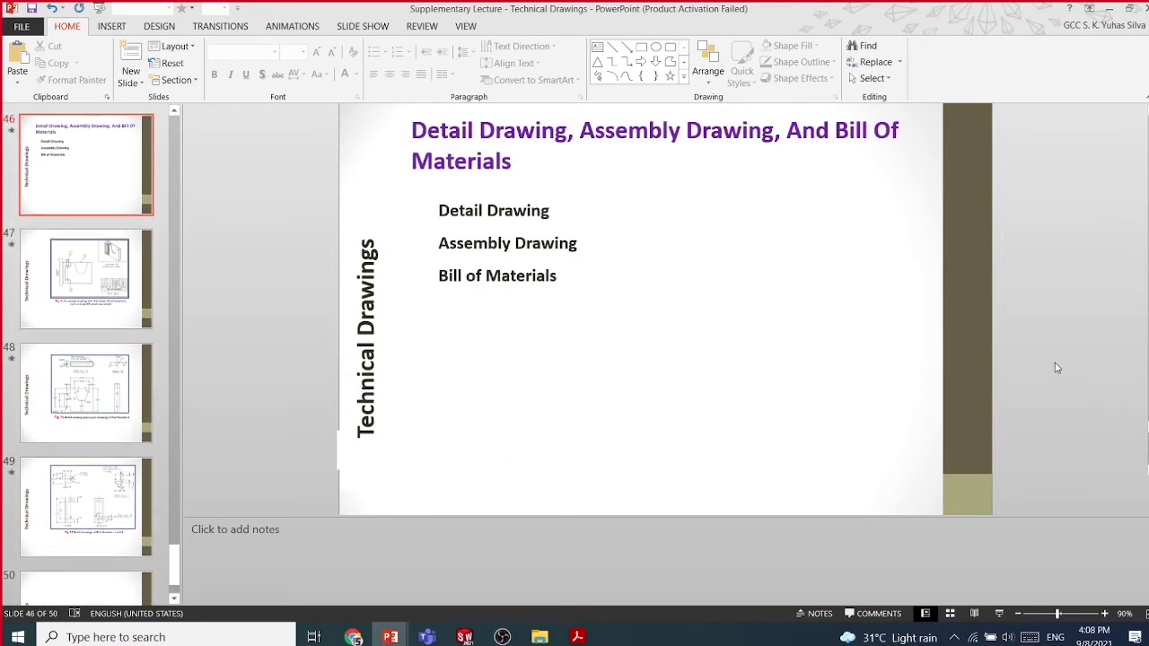
scroll(1056, 367, up, 5)
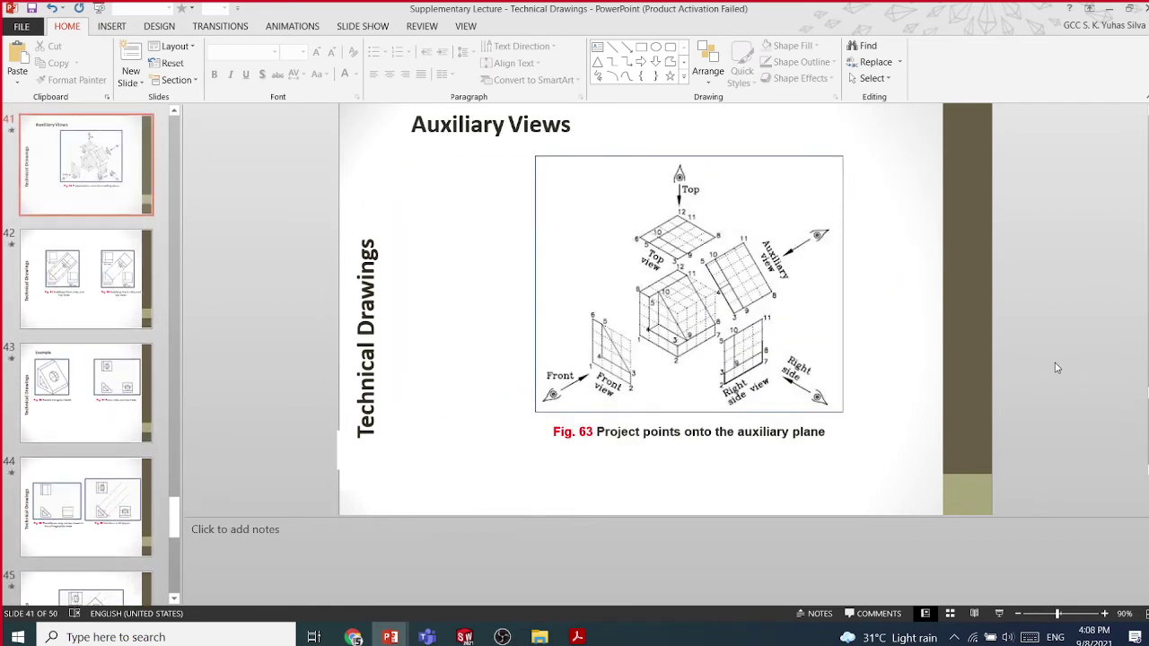
scroll(1057, 367, up, 4)
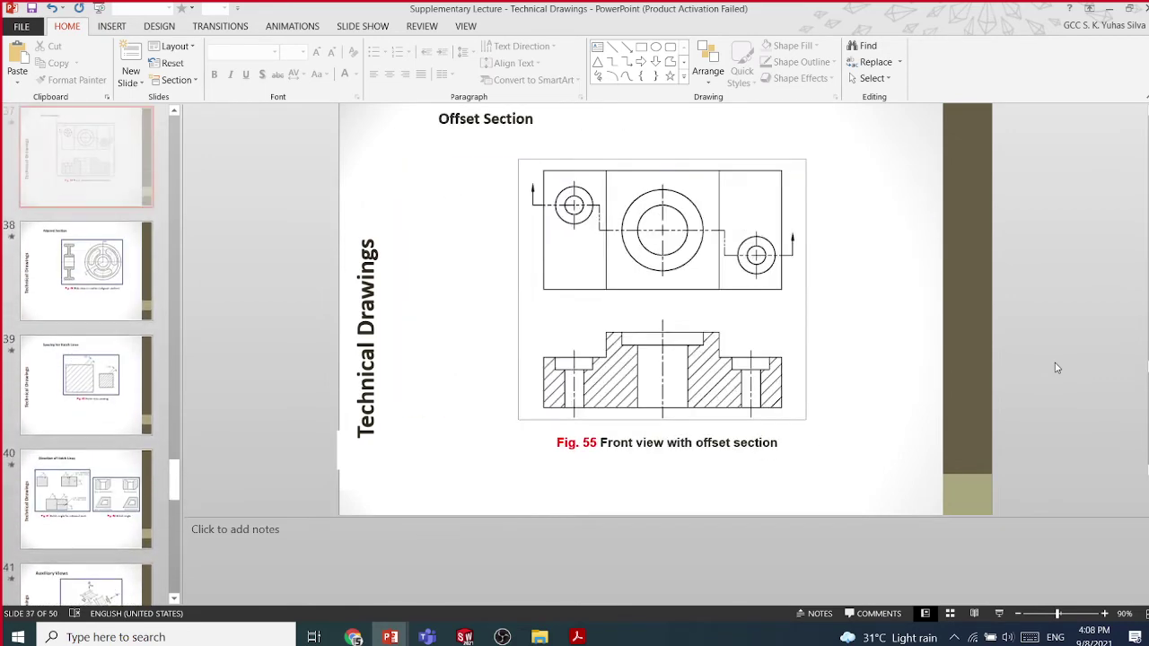
scroll(1056, 367, up, 5)
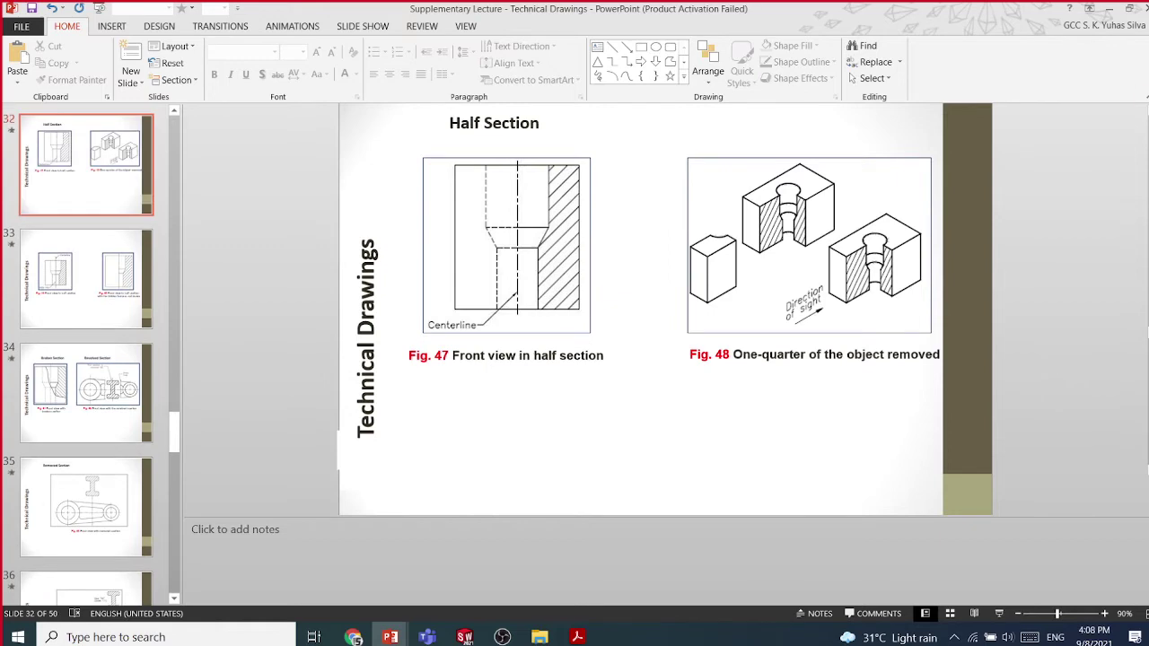
key(alt+F4)
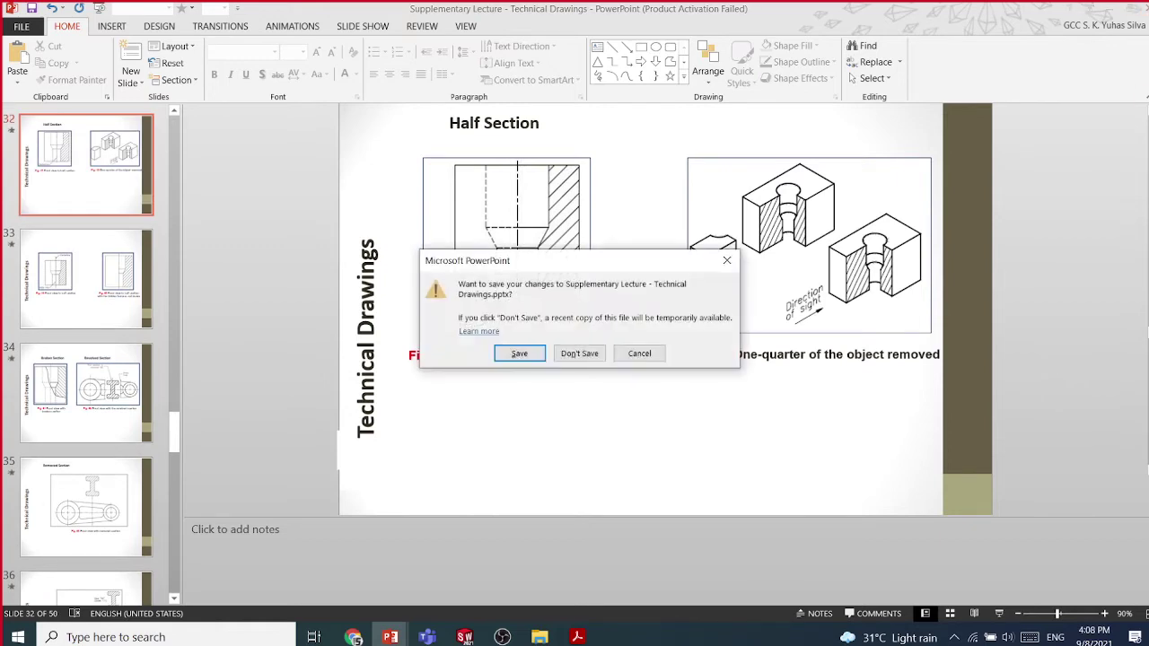
click(595, 353)
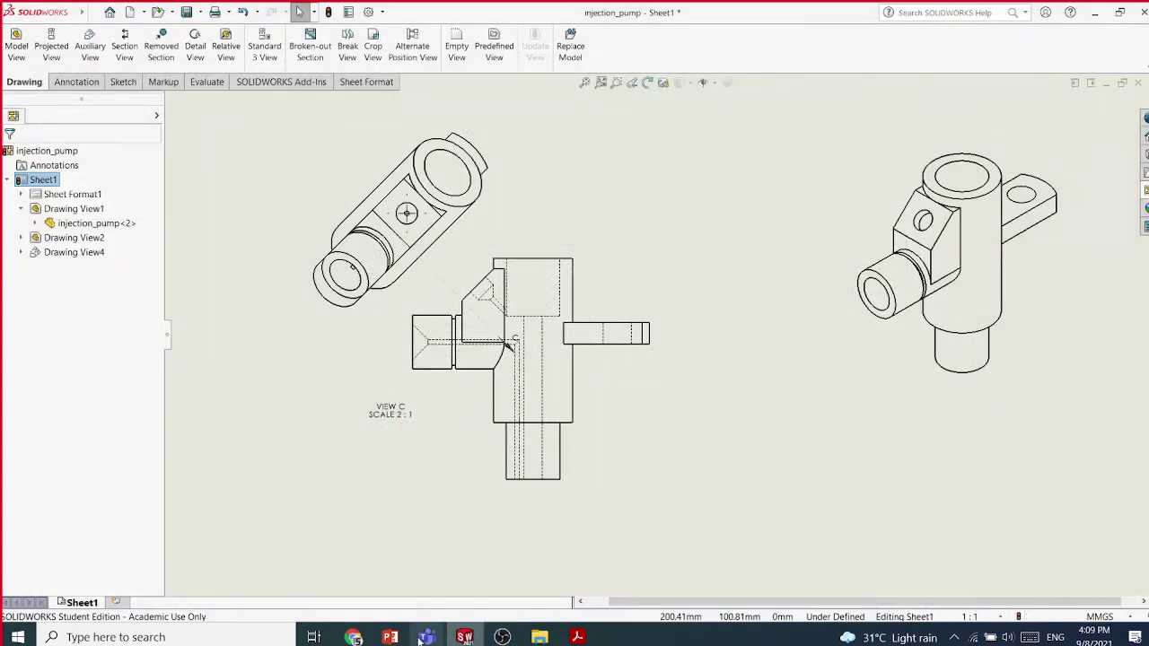
Bring the Chapter 14 deck forward and scroll to slide 27, Cropping Drawing Views
mouse_move(390, 637)
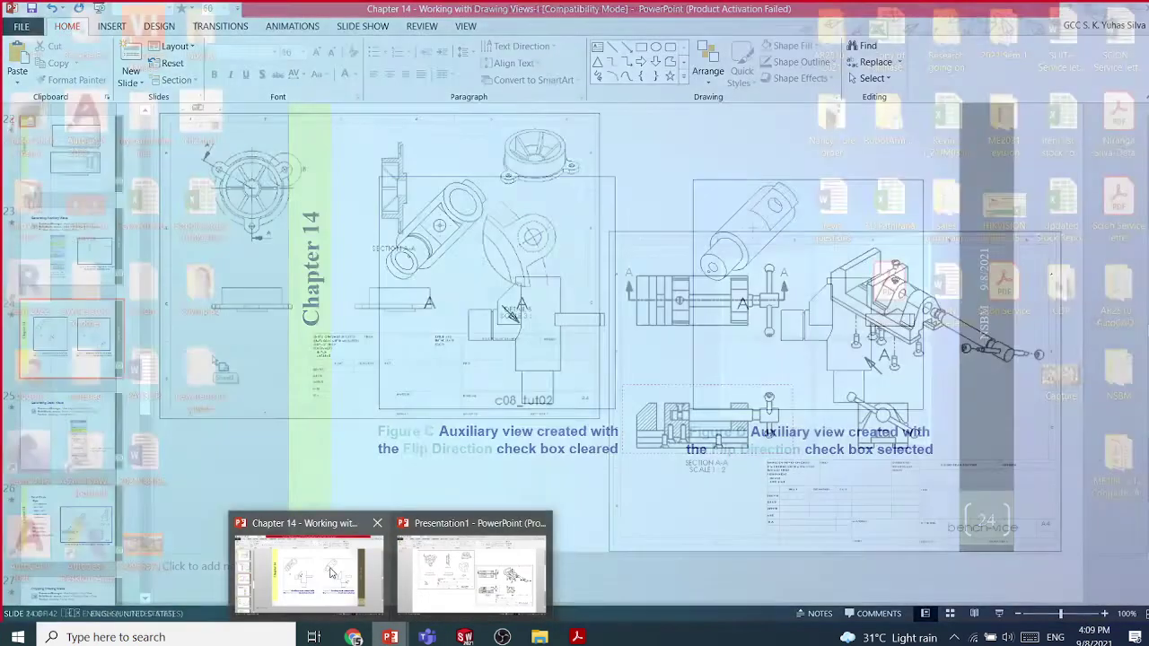
click(332, 573)
scroll(1086, 386, down, 1)
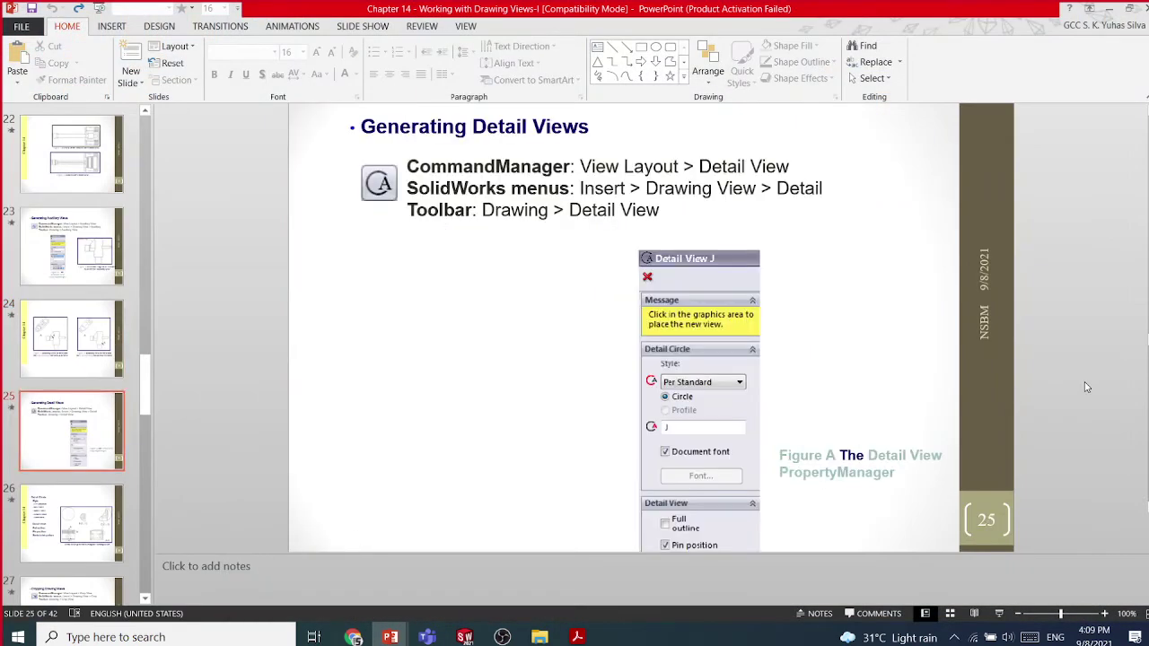
scroll(1086, 387, down, 1)
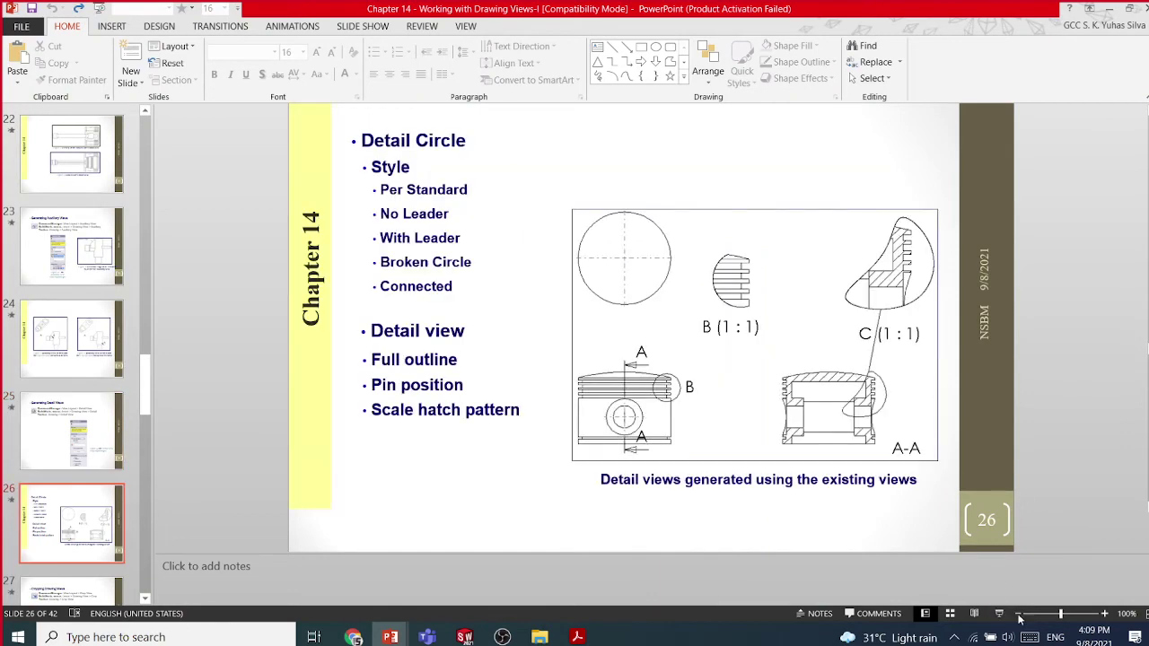
ctrl+scroll(1032, 496, down, 1)
scroll(1032, 496, up, 3)
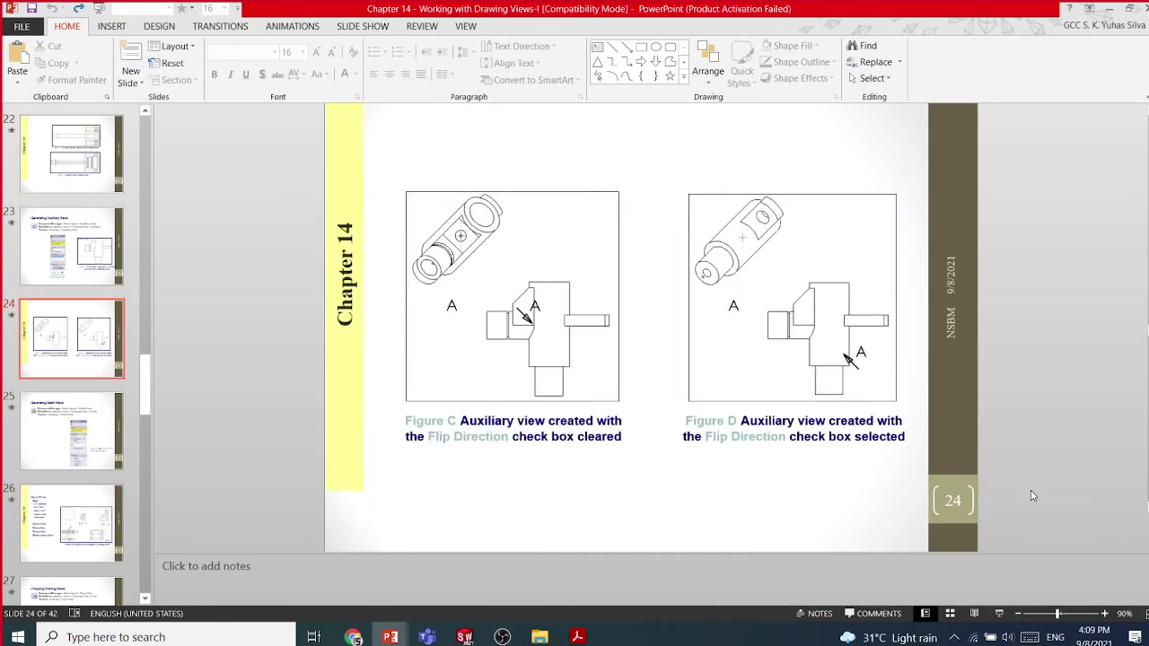
scroll(1032, 496, down, 2)
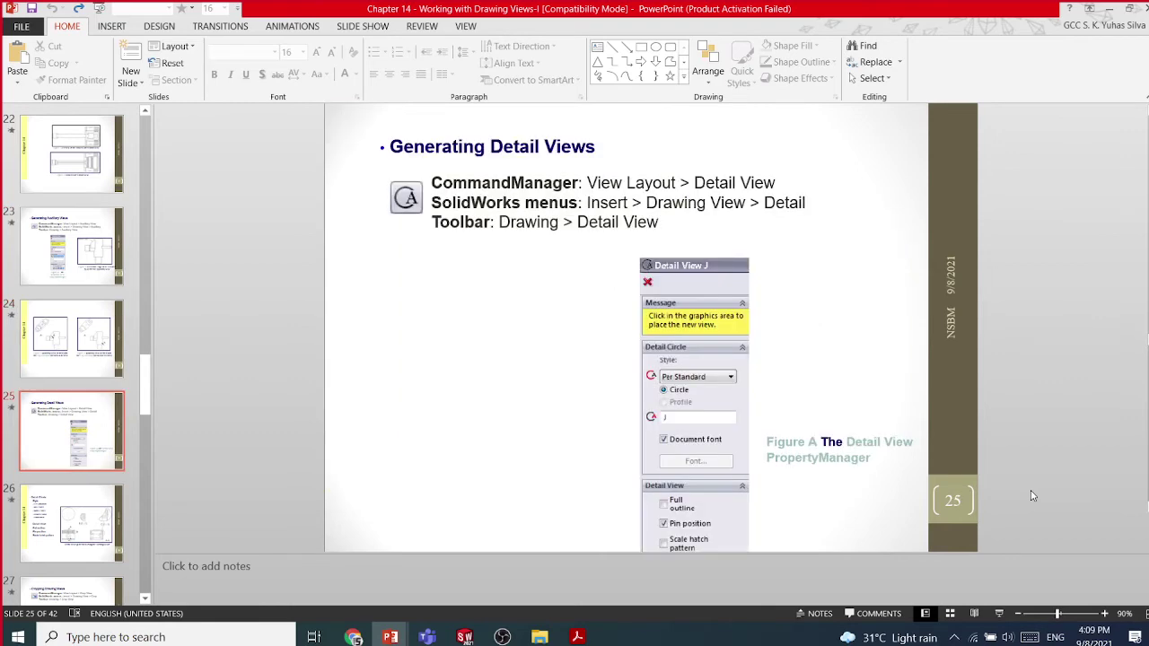
scroll(1032, 496, down, 2)
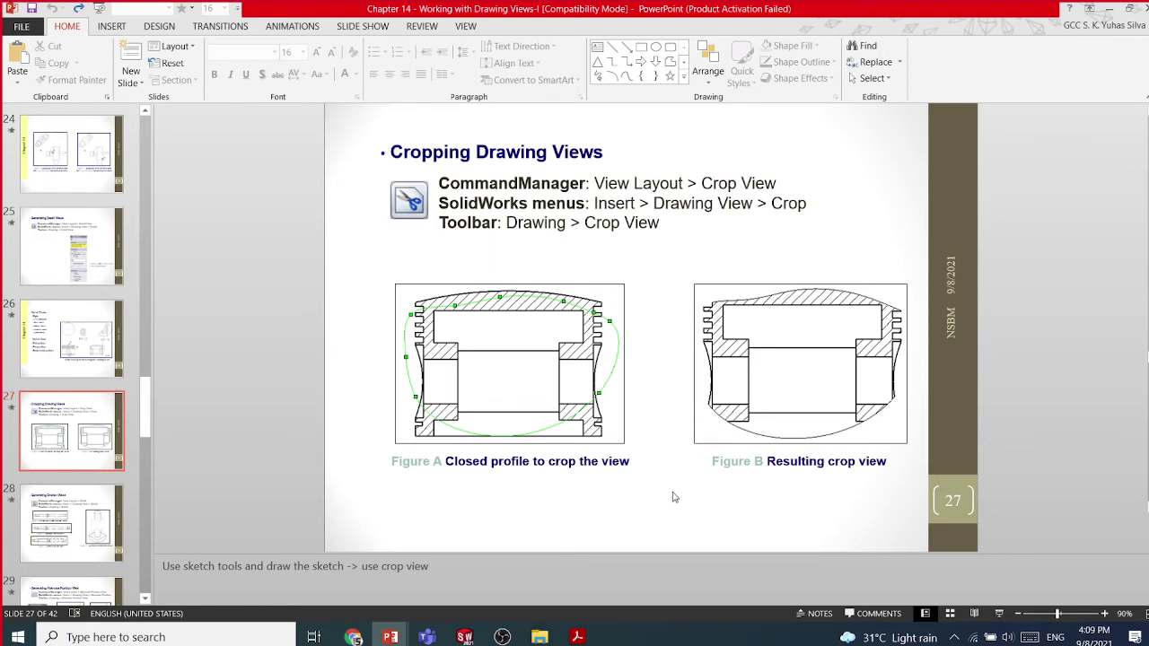
Back in SOLIDWORKS, delete the isometric view Drawing View2
click(465, 638)
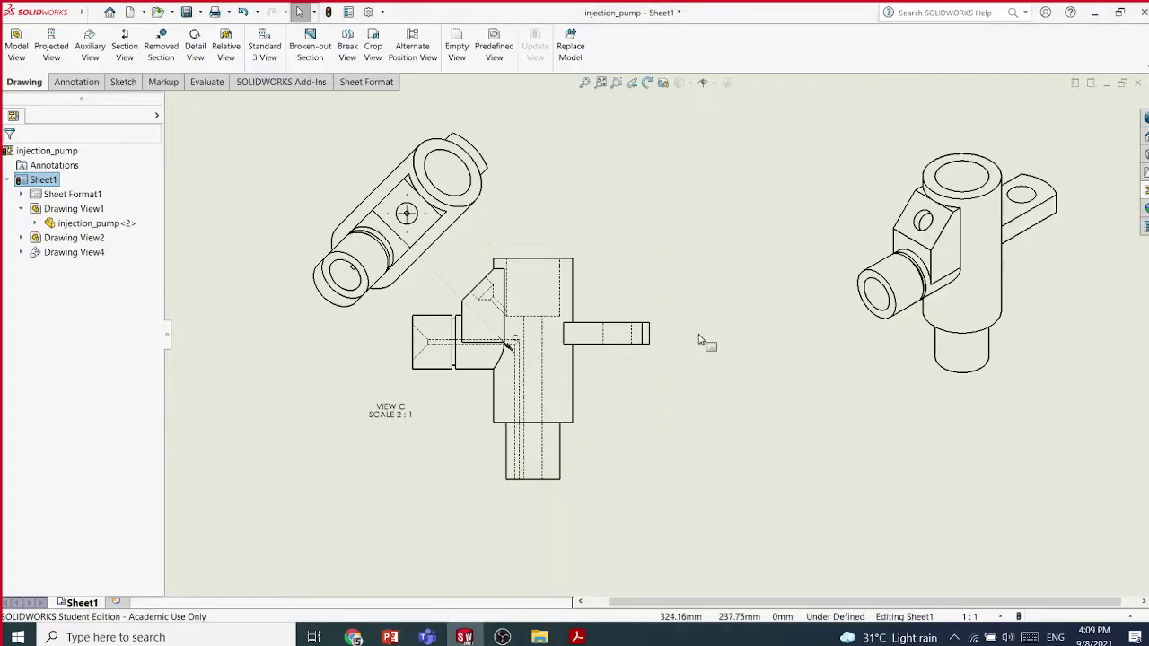
scroll(688, 354, down, 2)
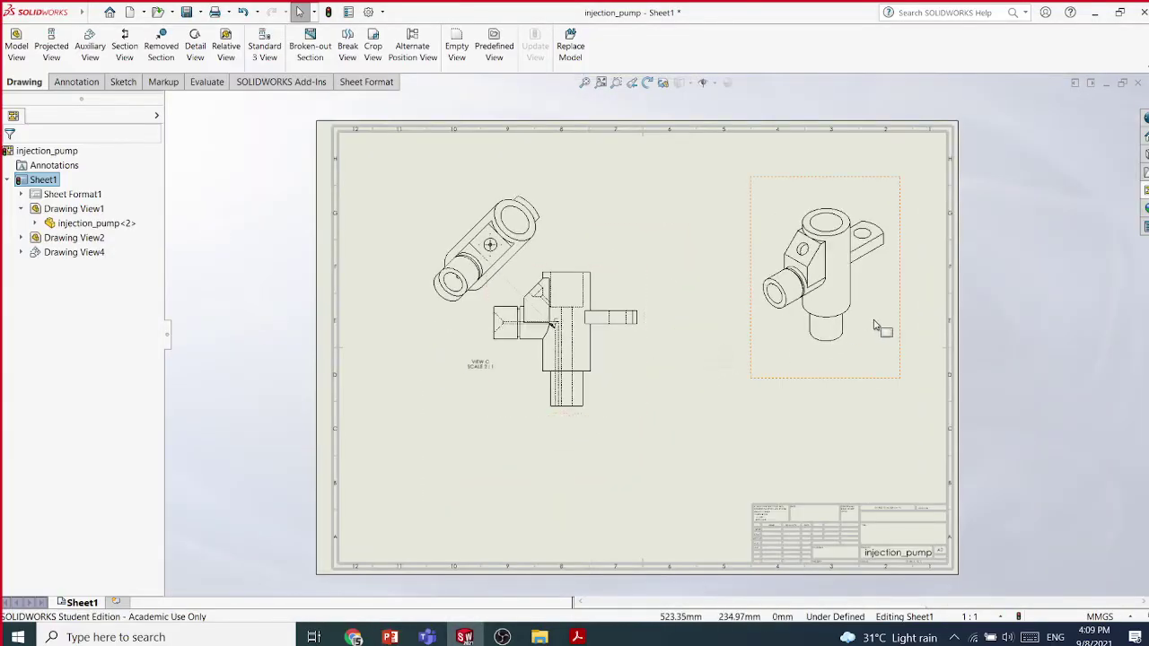
click(851, 186)
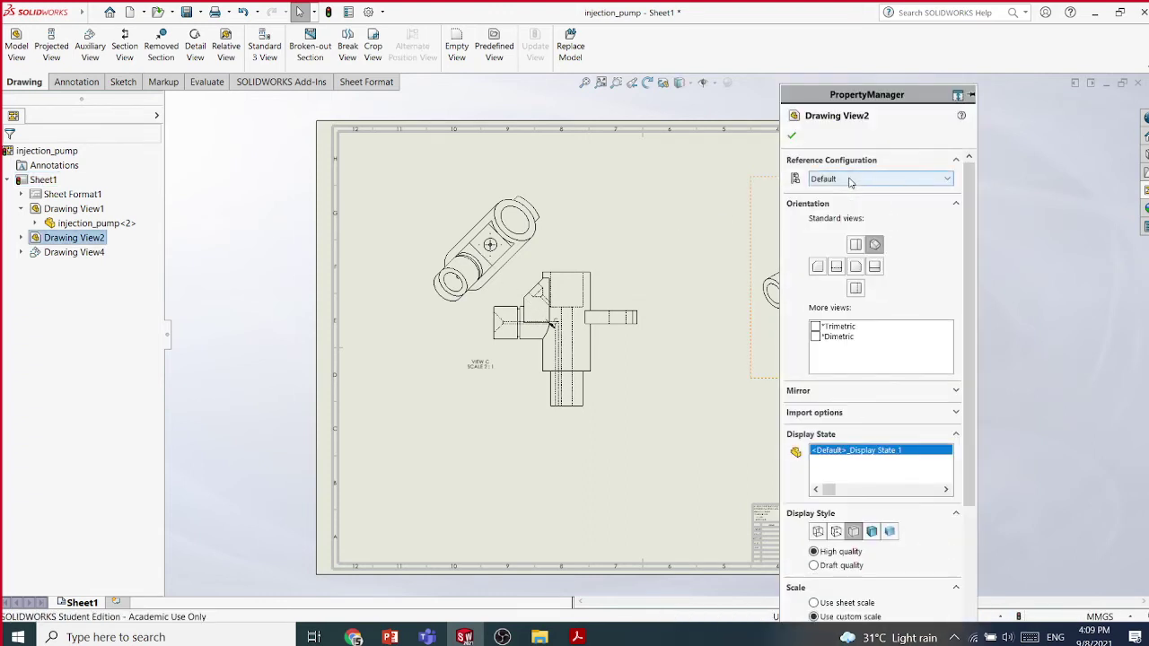
key(Delete)
click(671, 263)
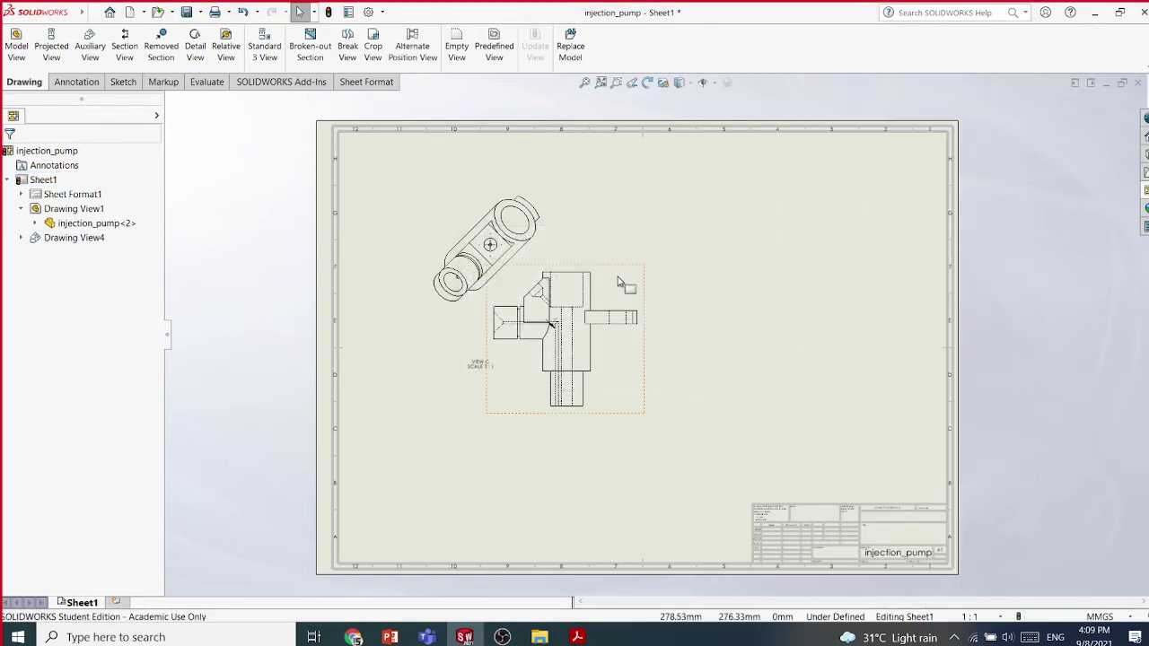
Delete auxiliary VIEW C and Drawing View1, confirming each deletion
click(579, 226)
key(Delete)
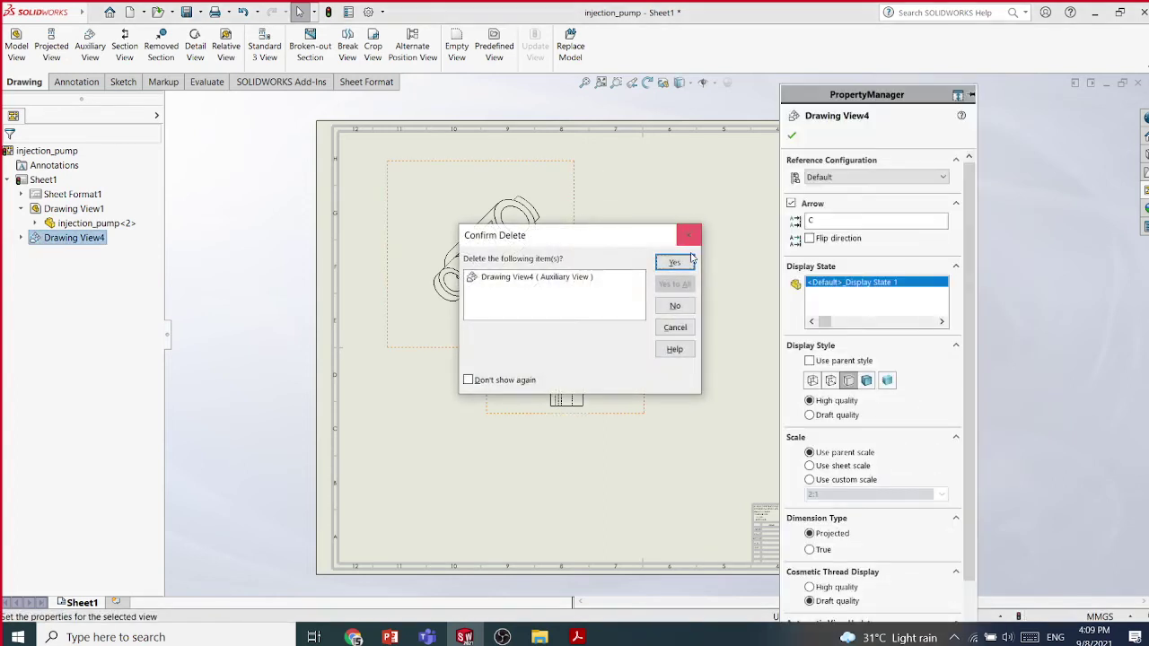
click(683, 265)
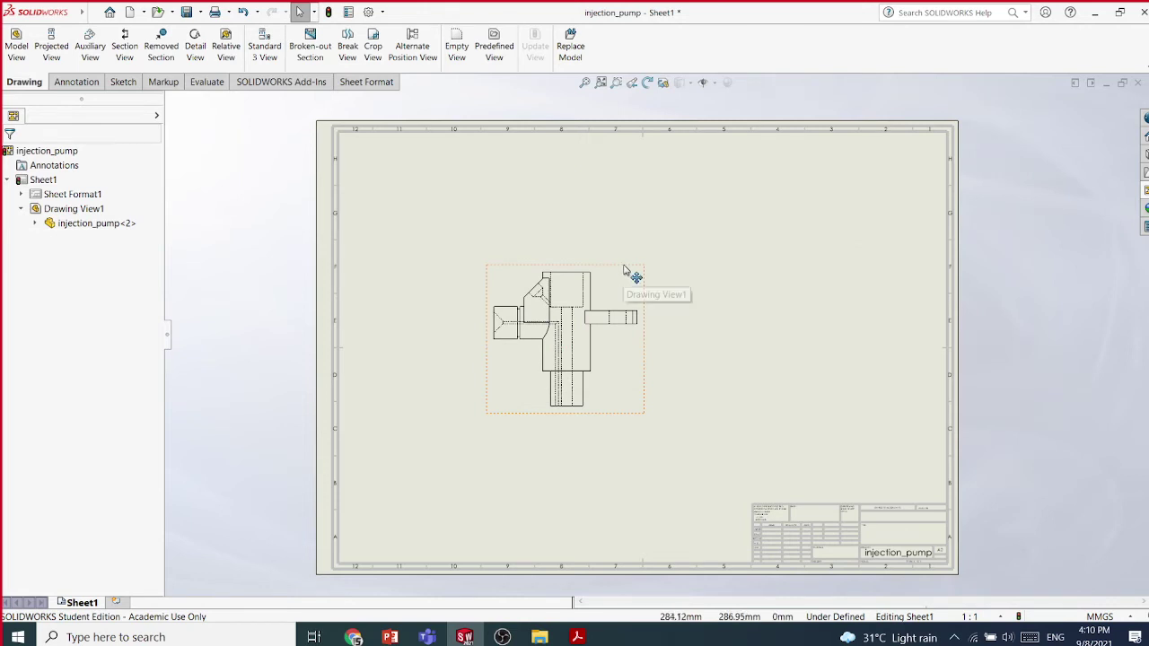
click(634, 284)
key(Delete)
click(673, 263)
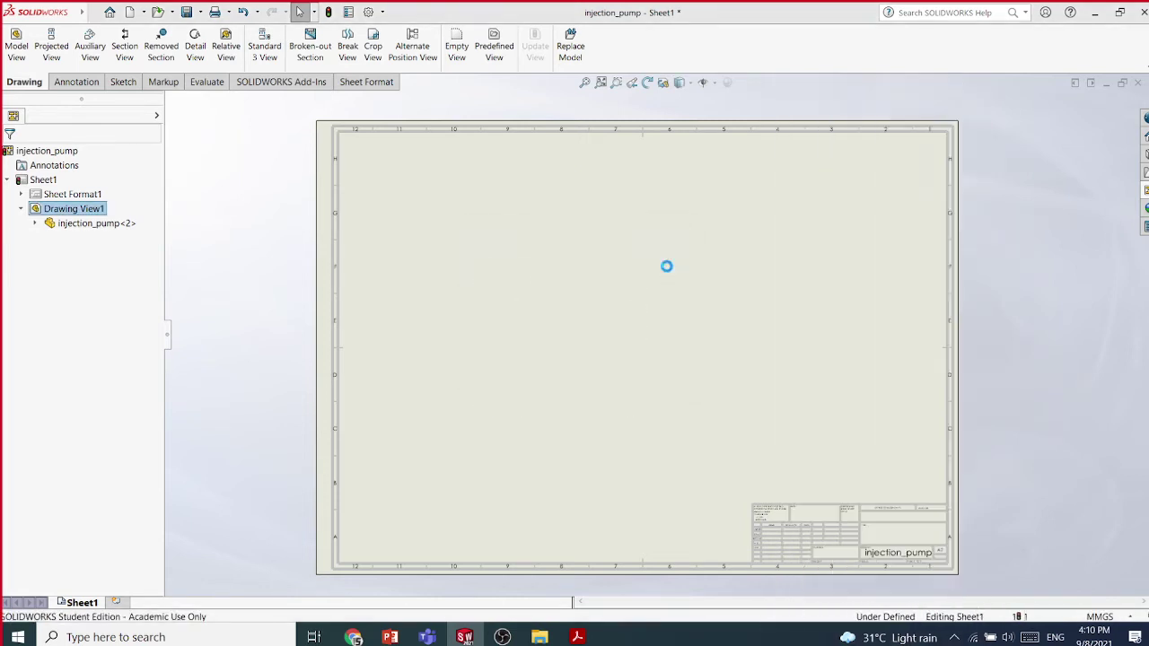
Load the piston part from Chap 14 > Figure_14-35 into the View Palette
click(1145, 190)
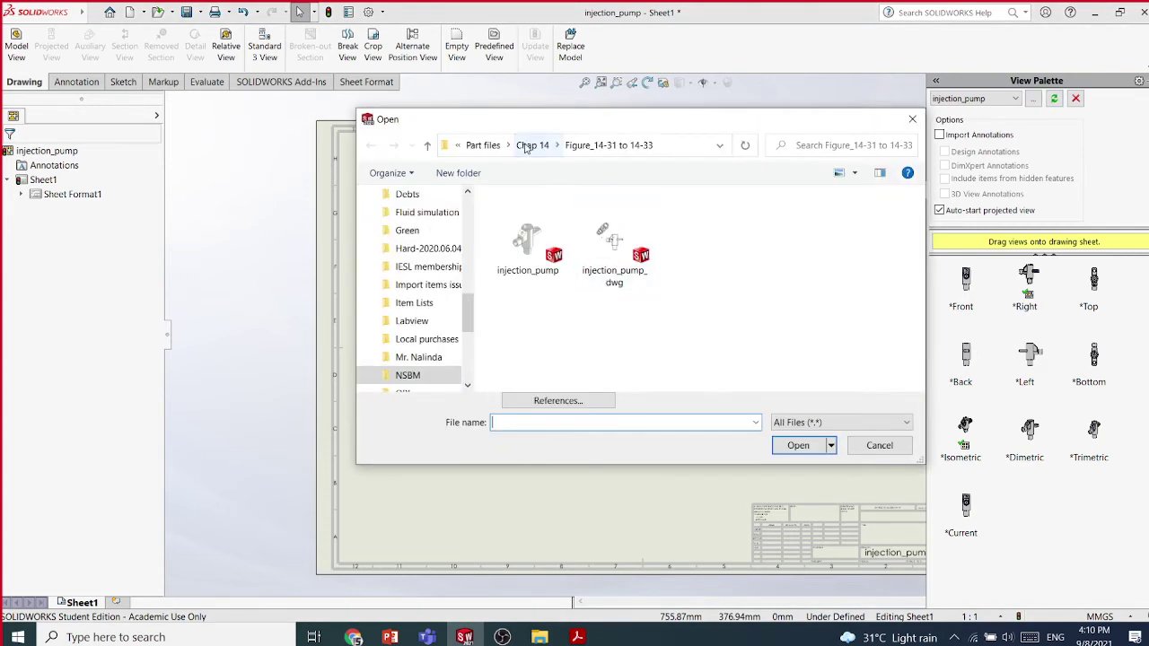
click(527, 146)
scroll(552, 337, down, 1)
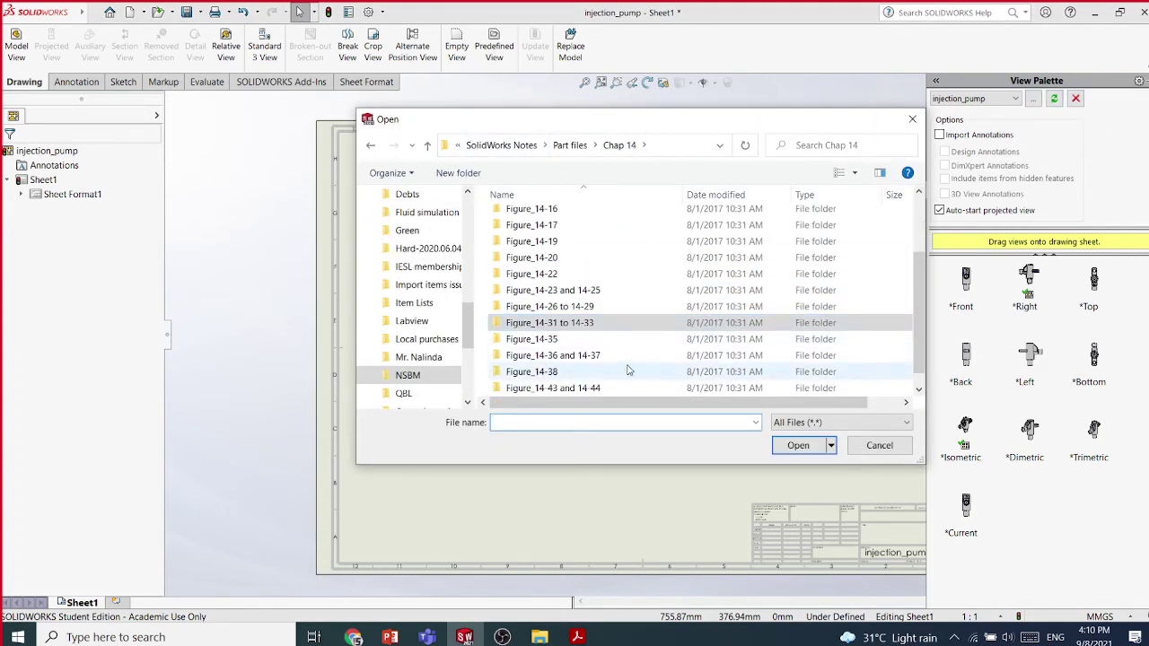
double_click(556, 351)
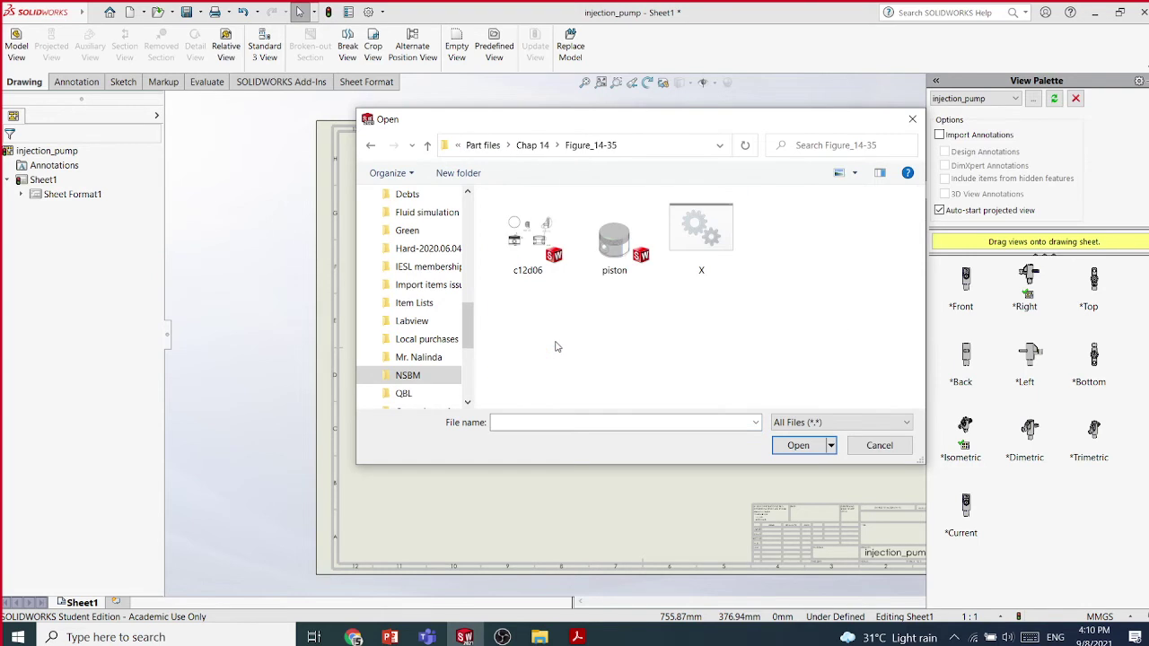
double_click(617, 254)
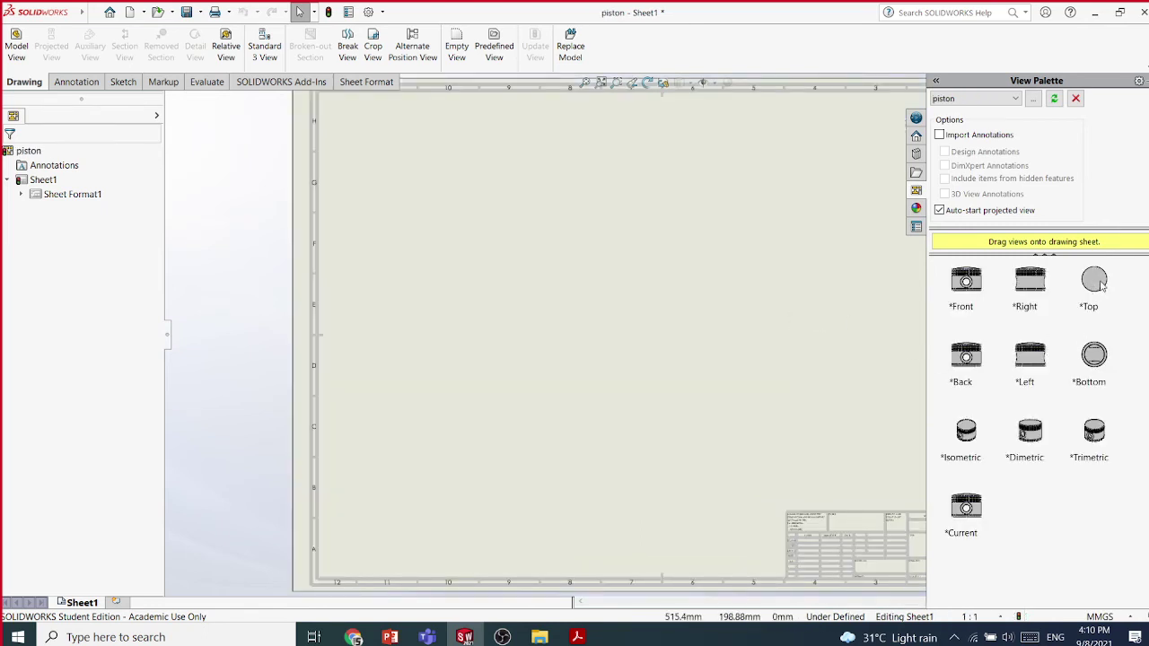
Drop the *Top view from the View Palette and add horizontal Section View D-D beneath it
drag(1102, 286, 491, 194)
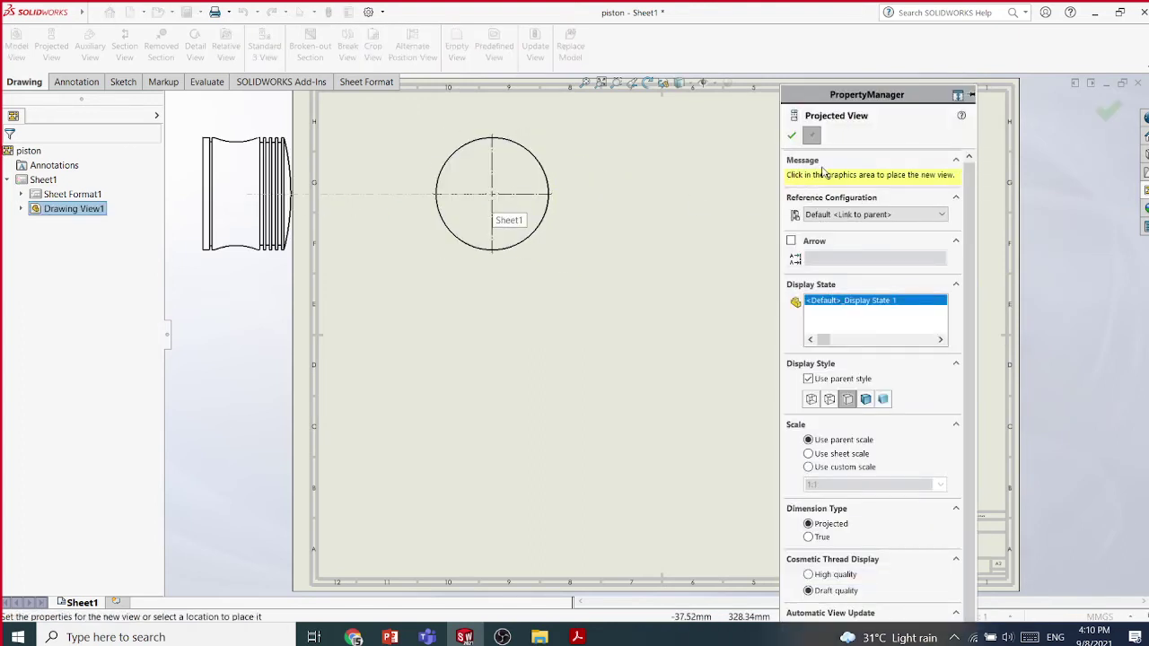
click(791, 135)
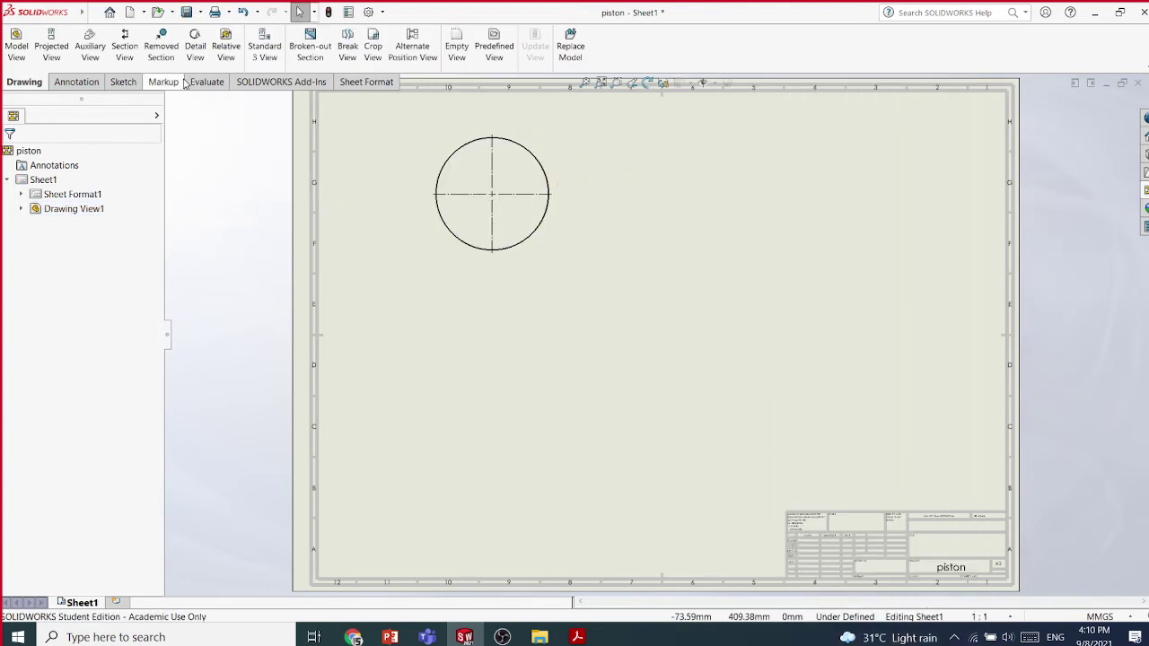
click(125, 46)
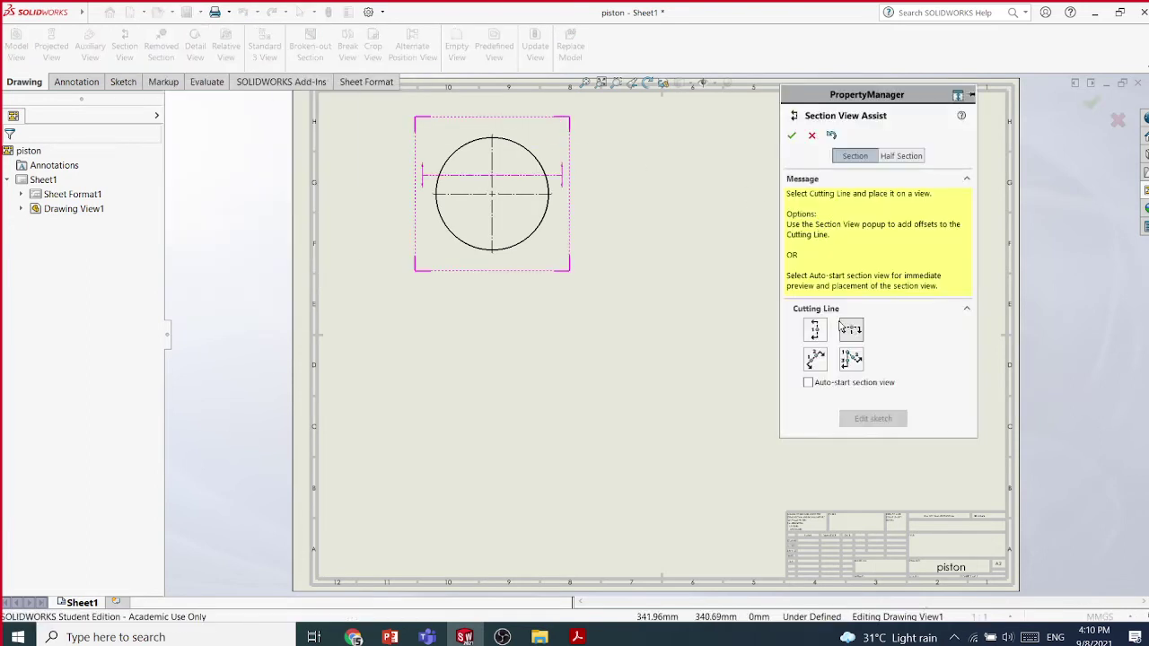
click(512, 200)
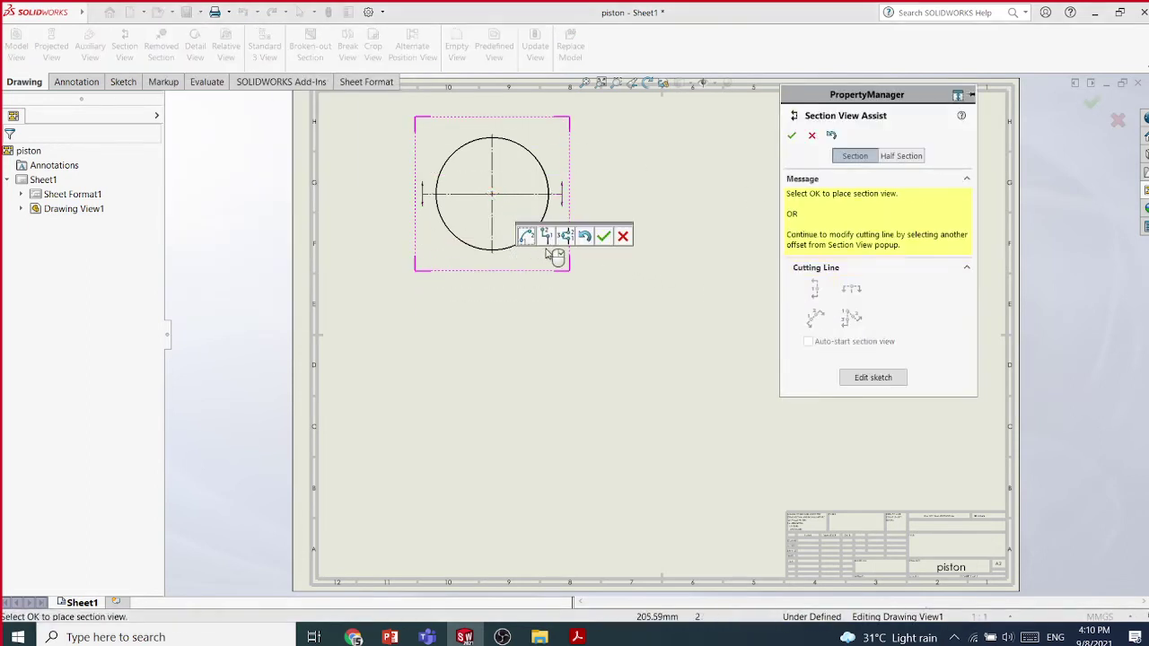
click(603, 236)
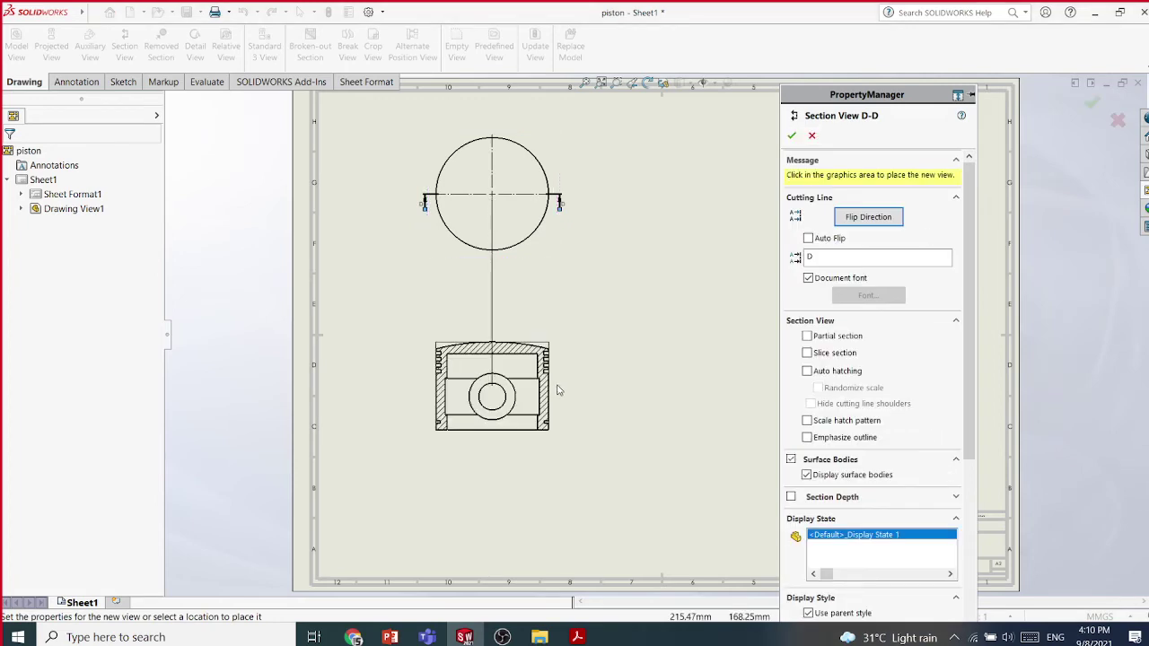
click(555, 361)
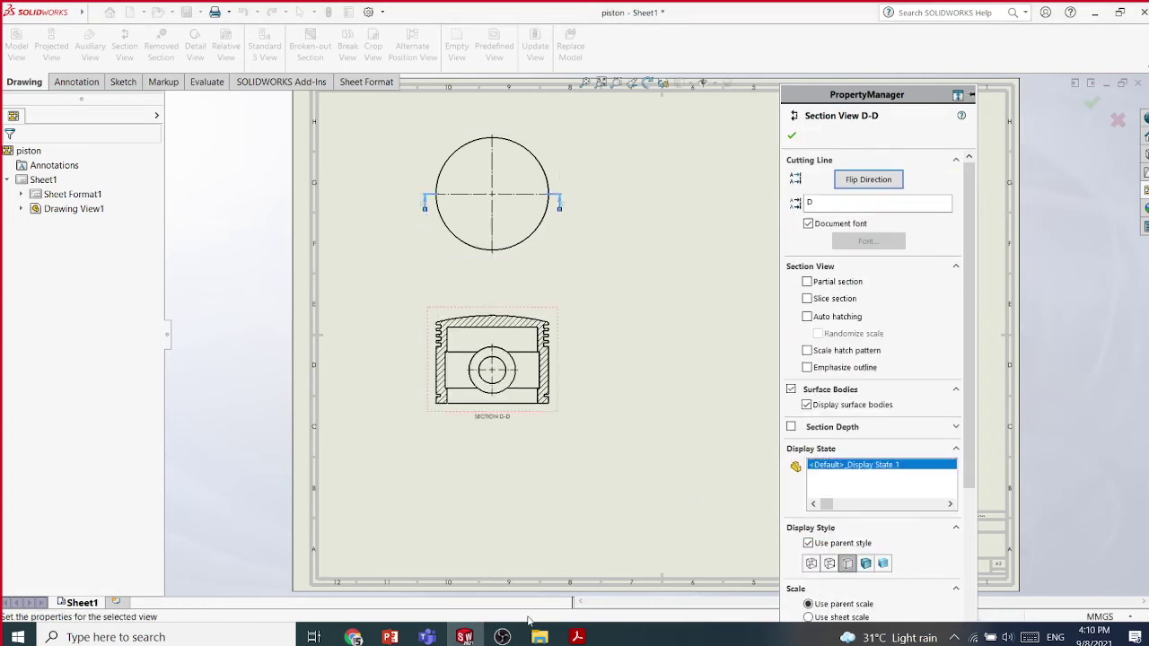
Bring the Chapter 14 slides forward, snap them to the right half, then return to SOLIDWORKS
mouse_move(390, 635)
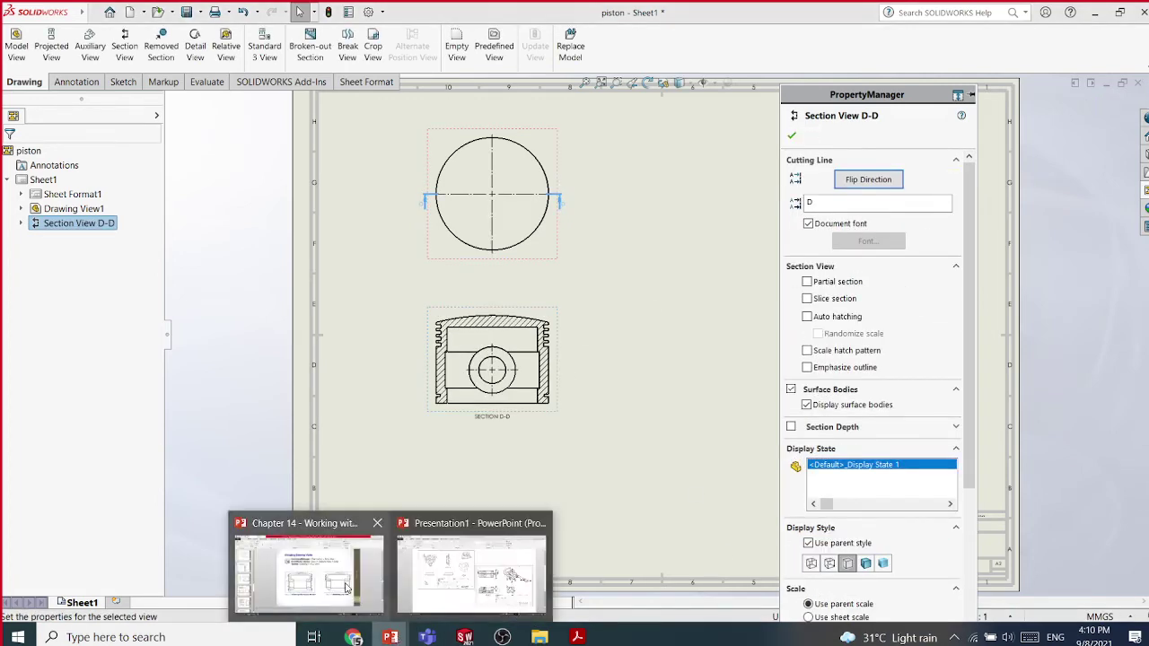
click(346, 588)
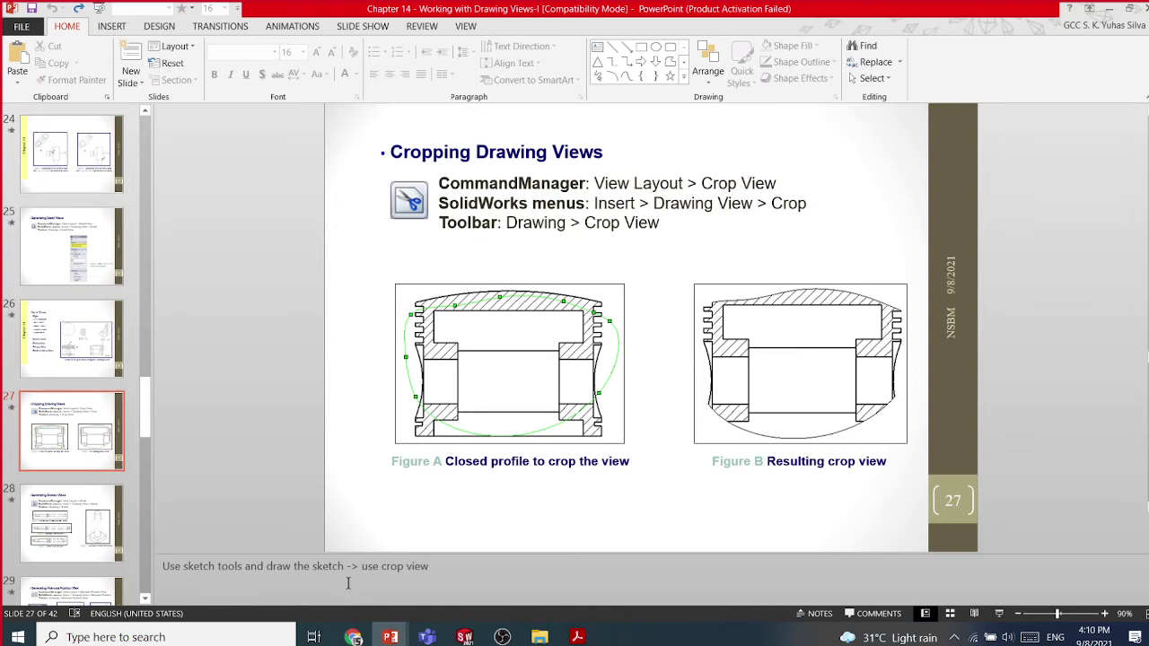
drag(830, 16, 1148, 13)
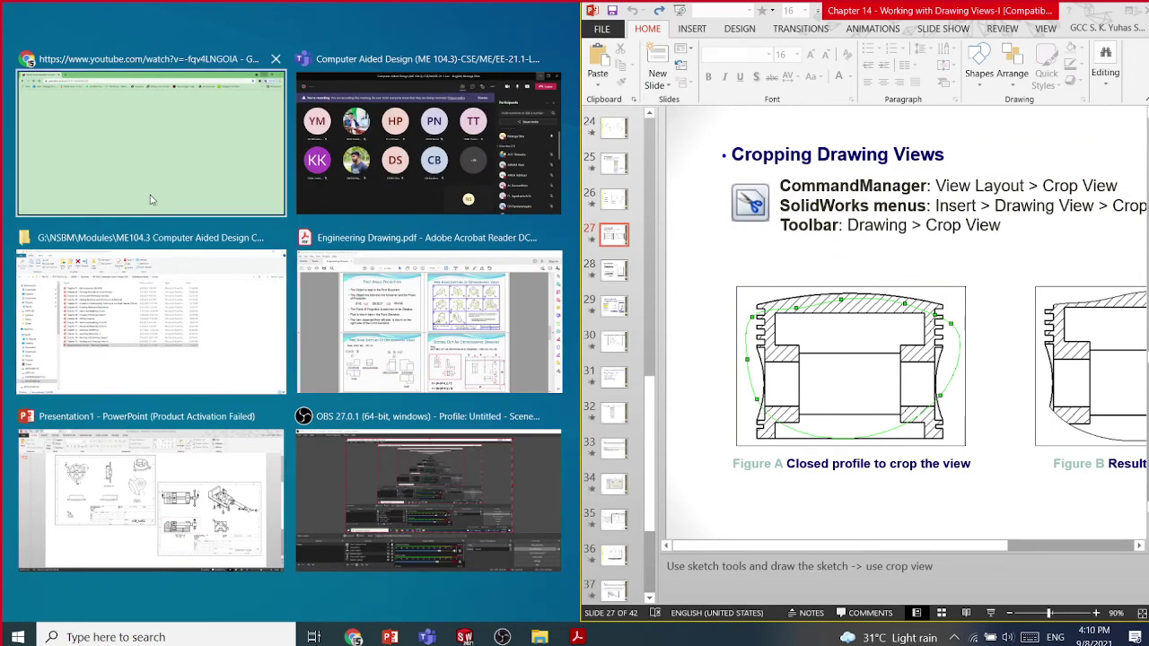
click(467, 639)
Snap the SOLIDWORKS drawing to the left half and accept Section View D-D
mouse_move(574, 9)
mouse_down()
mouse_move(6, 65)
mouse_move(2, 82)
mouse_up()
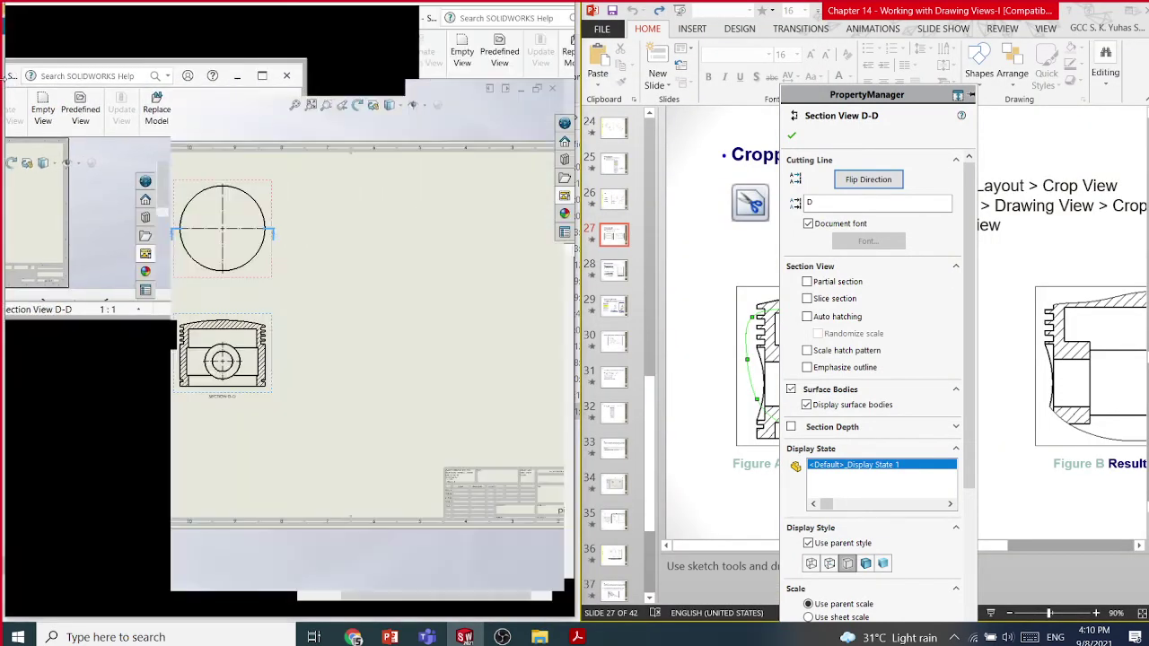
scroll(315, 361, down, 5)
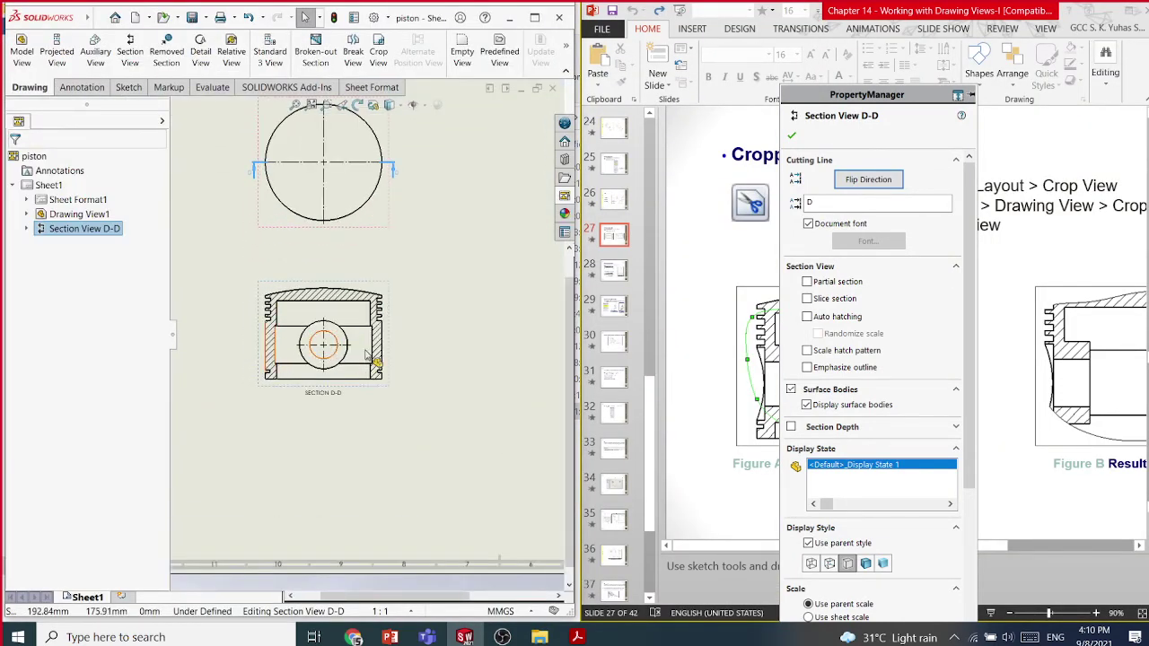
click(791, 135)
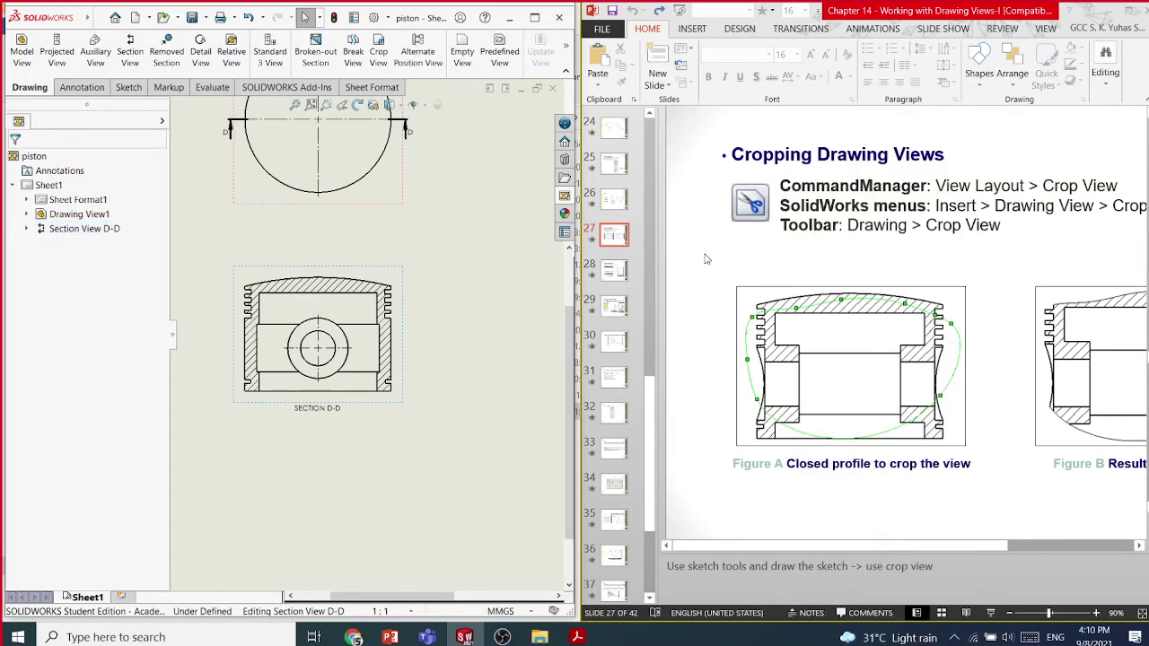
scroll(854, 309, up, 1)
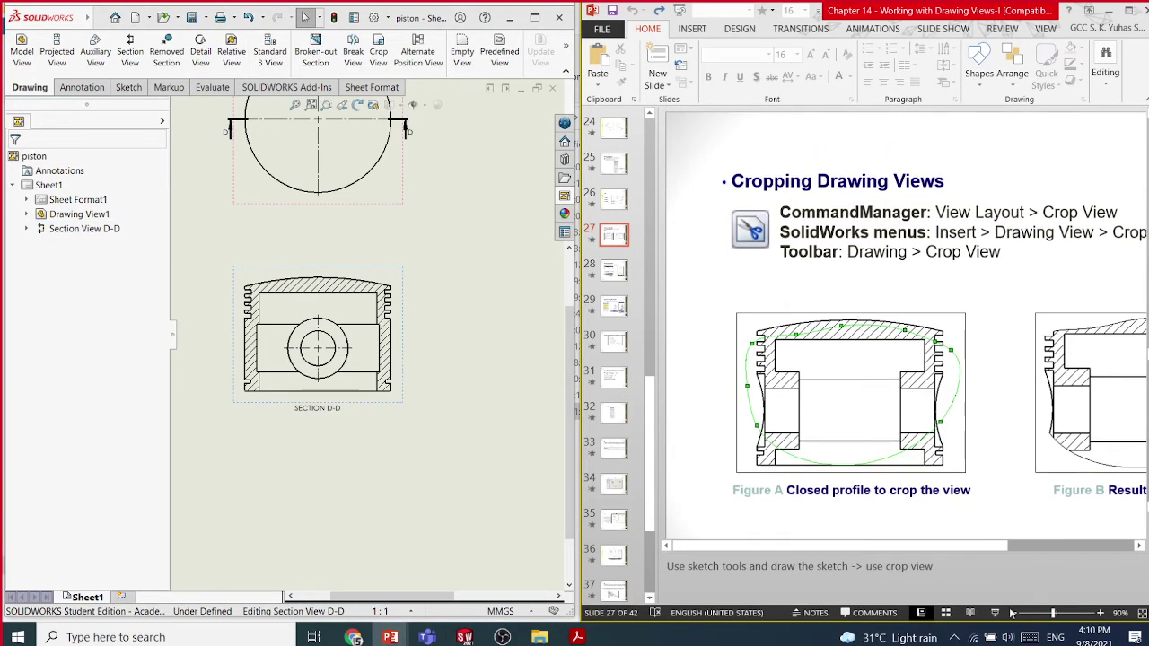
Zoom the Cropping Drawing Views slide out to fit its pane and refocus the drawing
click(1012, 613)
click(1013, 613)
click(451, 228)
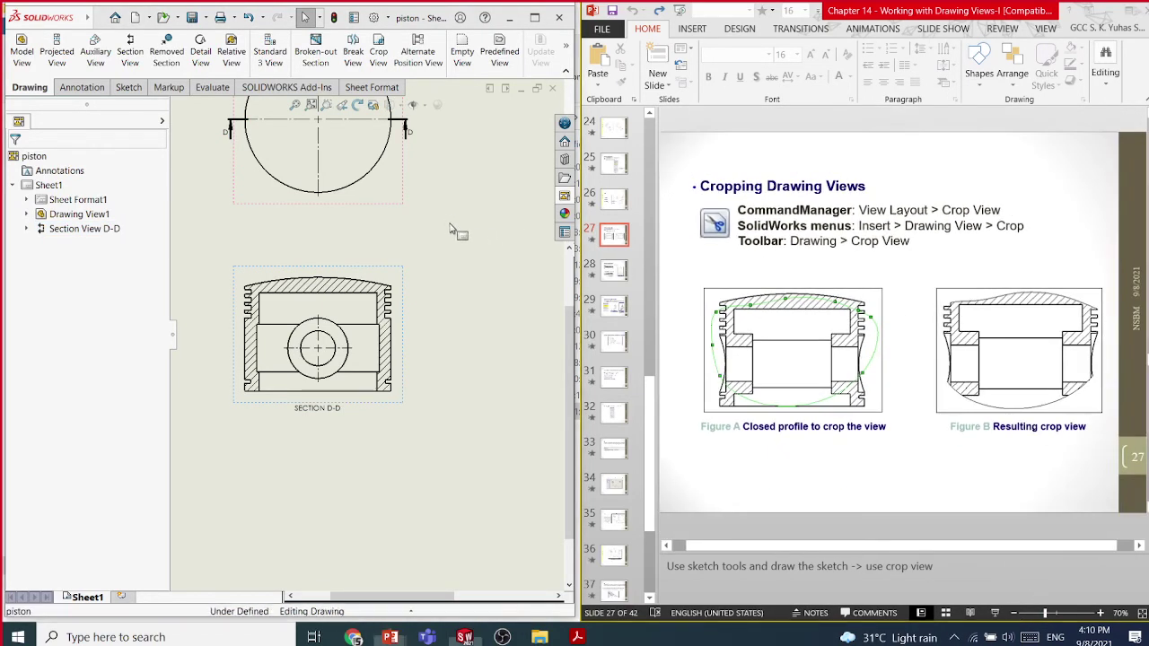
scroll(452, 229, up, 3)
scroll(410, 210, down, 1)
scroll(260, 285, down, 2)
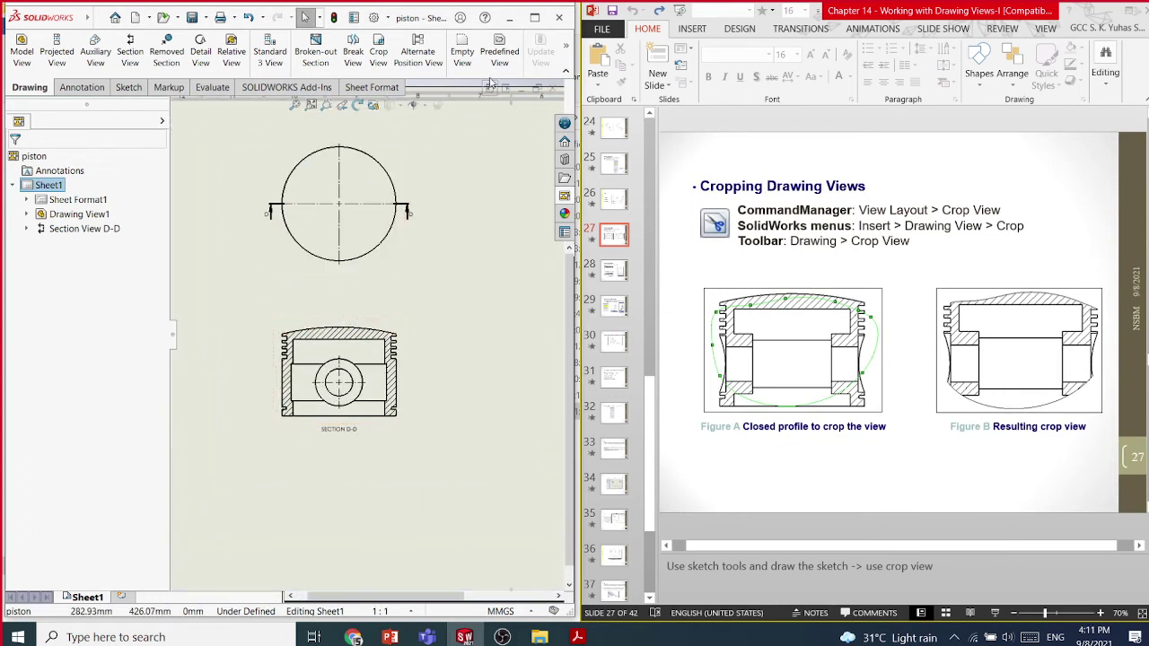
Launch Crop View on the Drawing tab, which prompts for a closed sketch profile
click(381, 59)
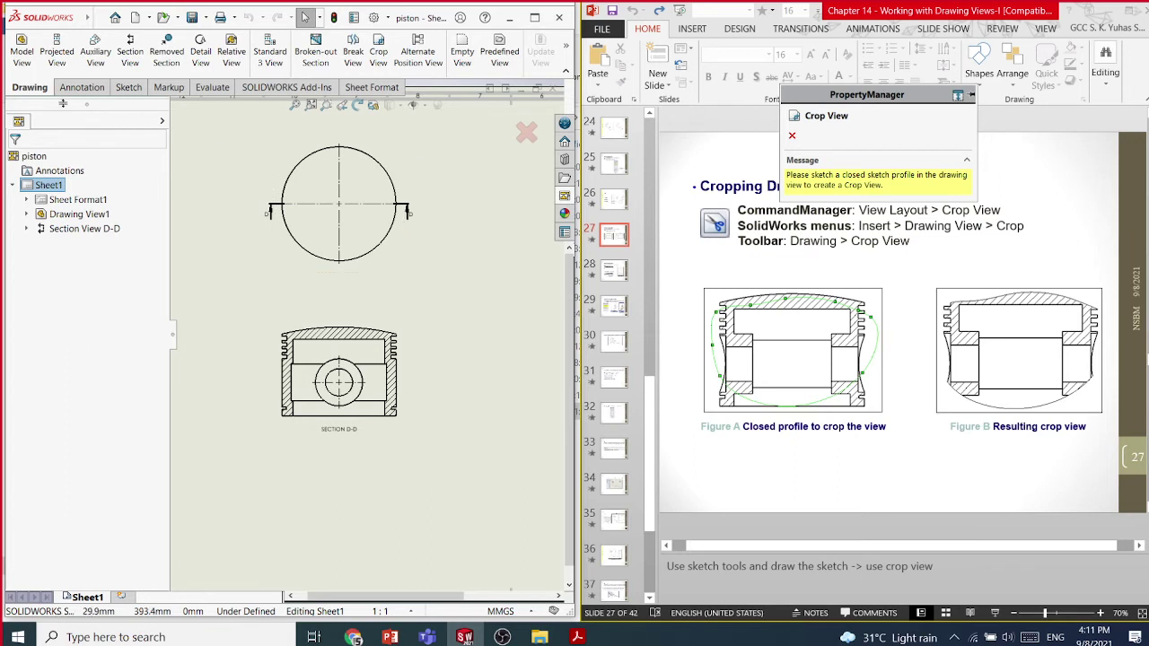
Sketch a closed four-point spline around section view D-D
click(129, 88)
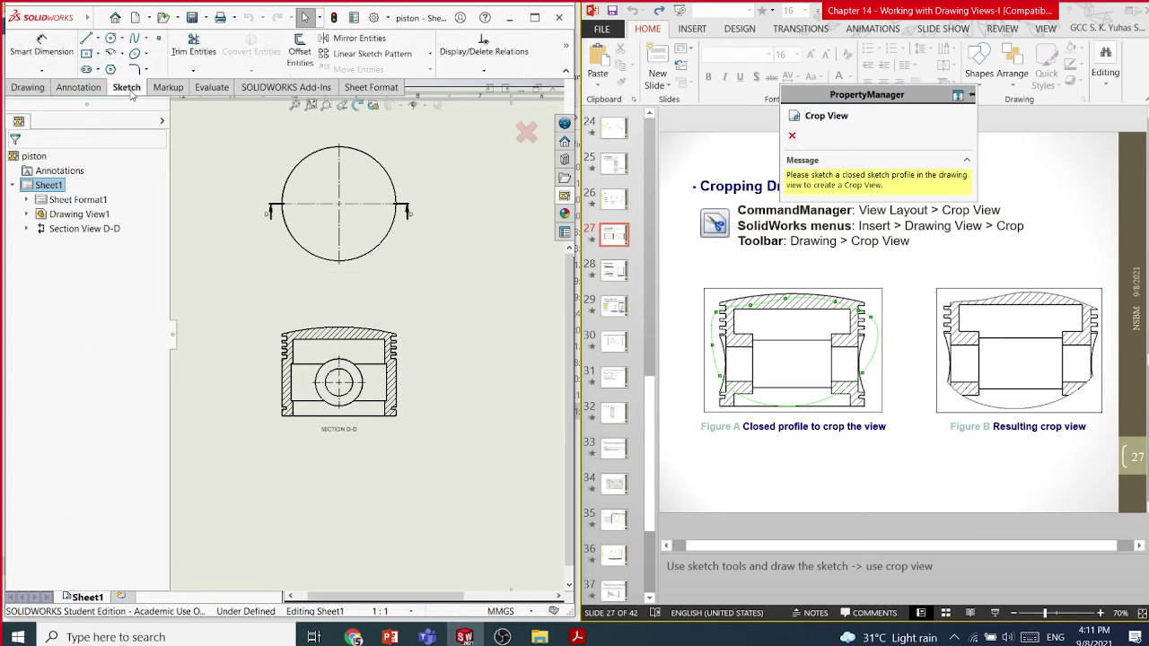
click(147, 70)
click(146, 39)
click(220, 46)
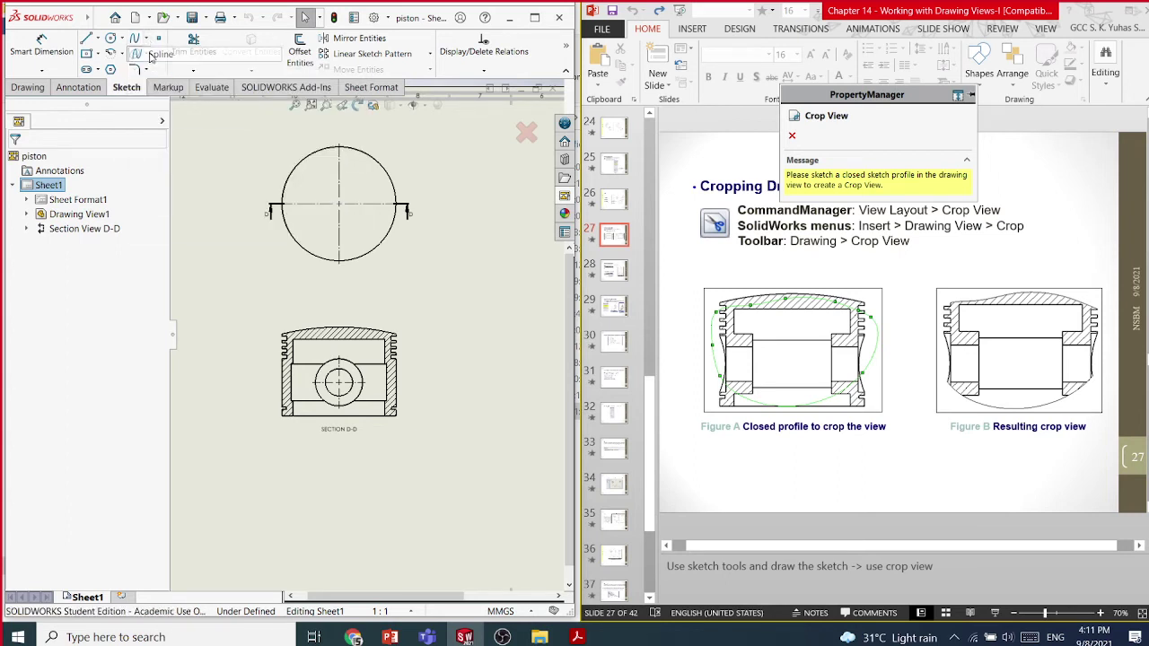
click(304, 315)
click(276, 381)
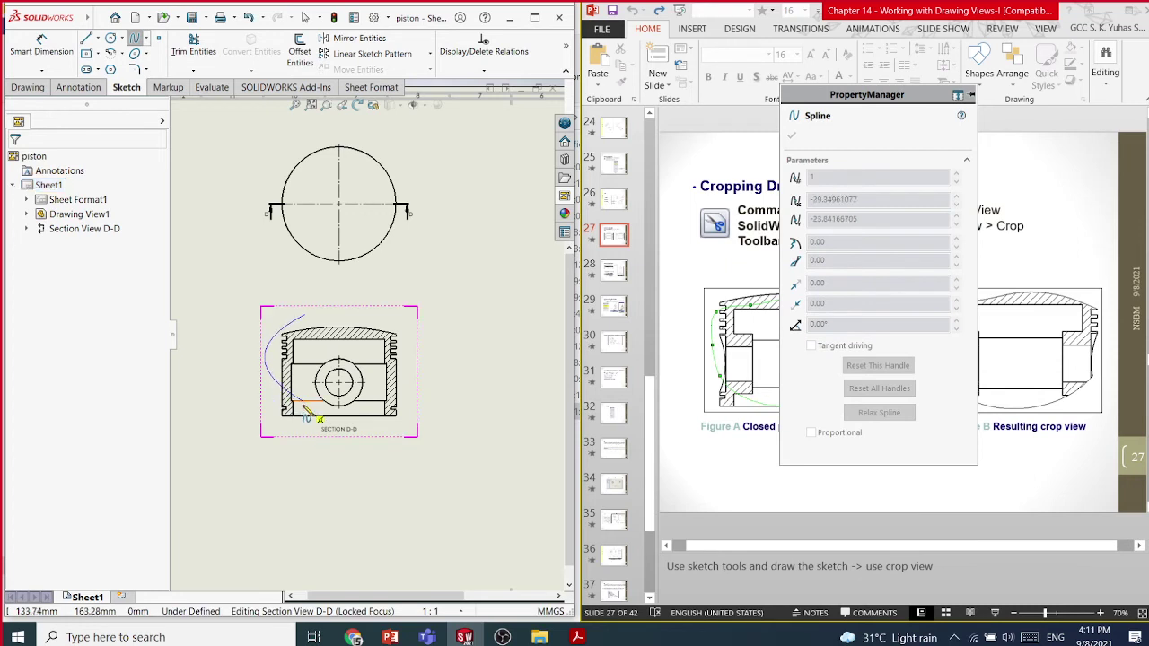
click(367, 415)
click(405, 358)
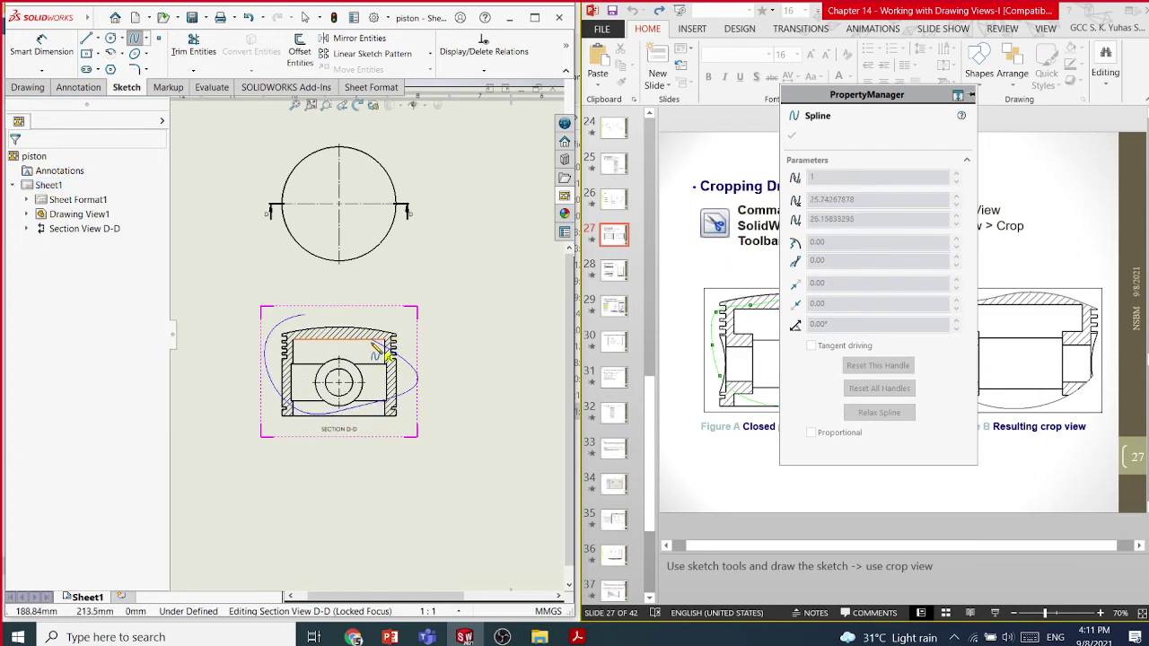
click(306, 316)
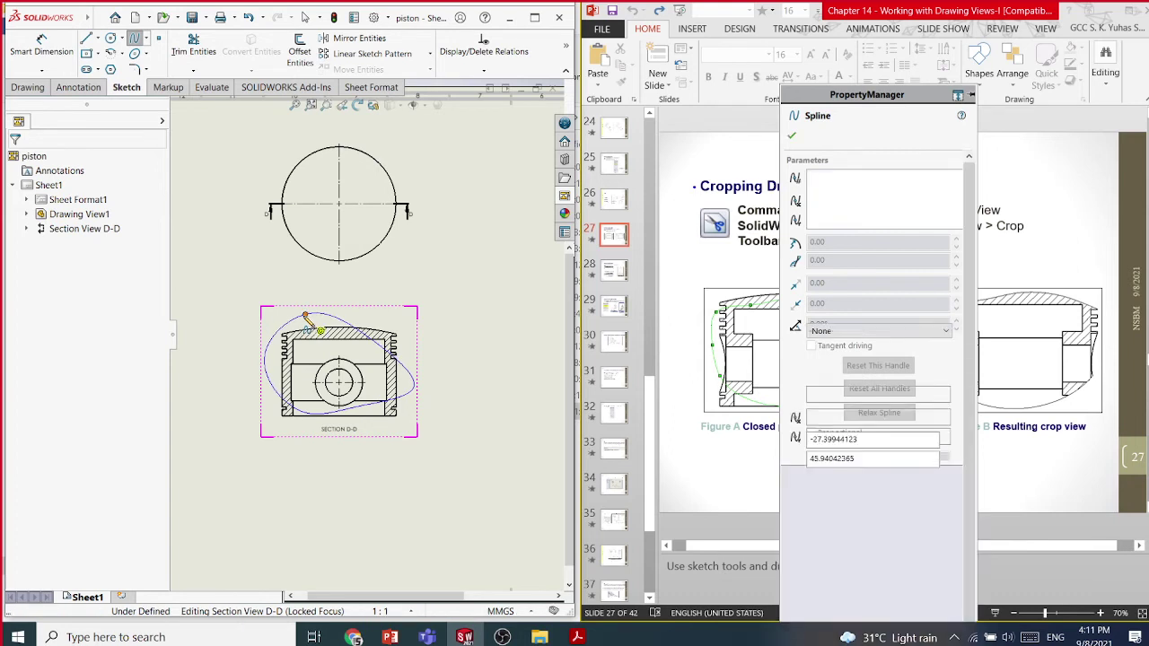
Accept the spline and crop section view D-D to it with Crop View
click(792, 136)
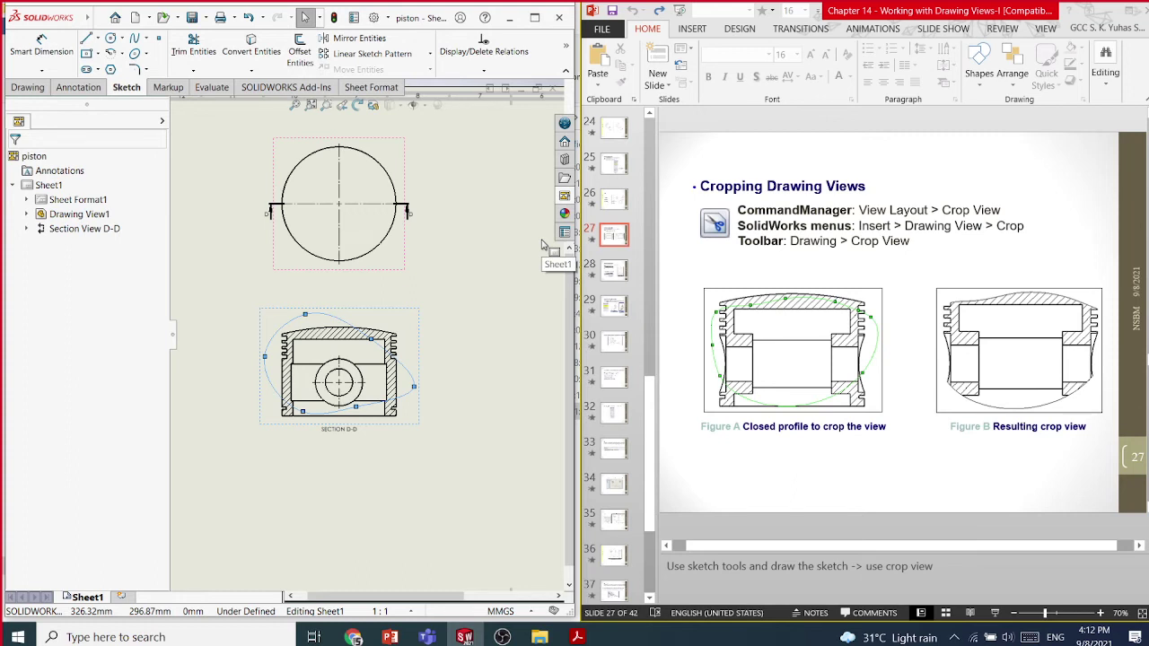
click(14, 88)
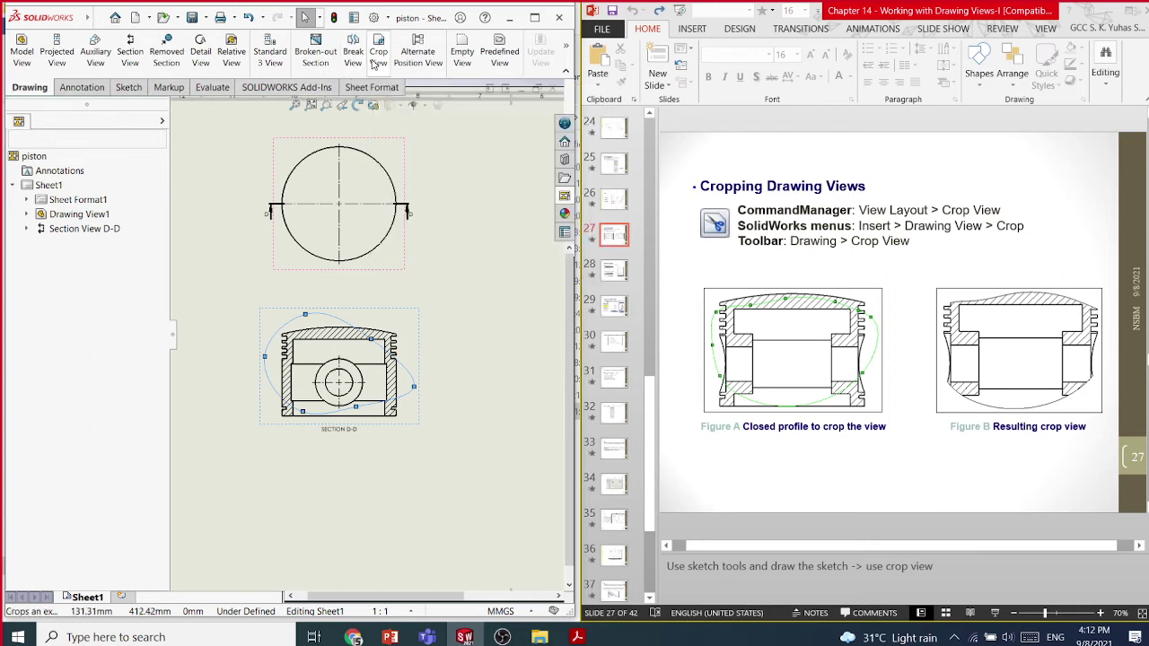
click(377, 56)
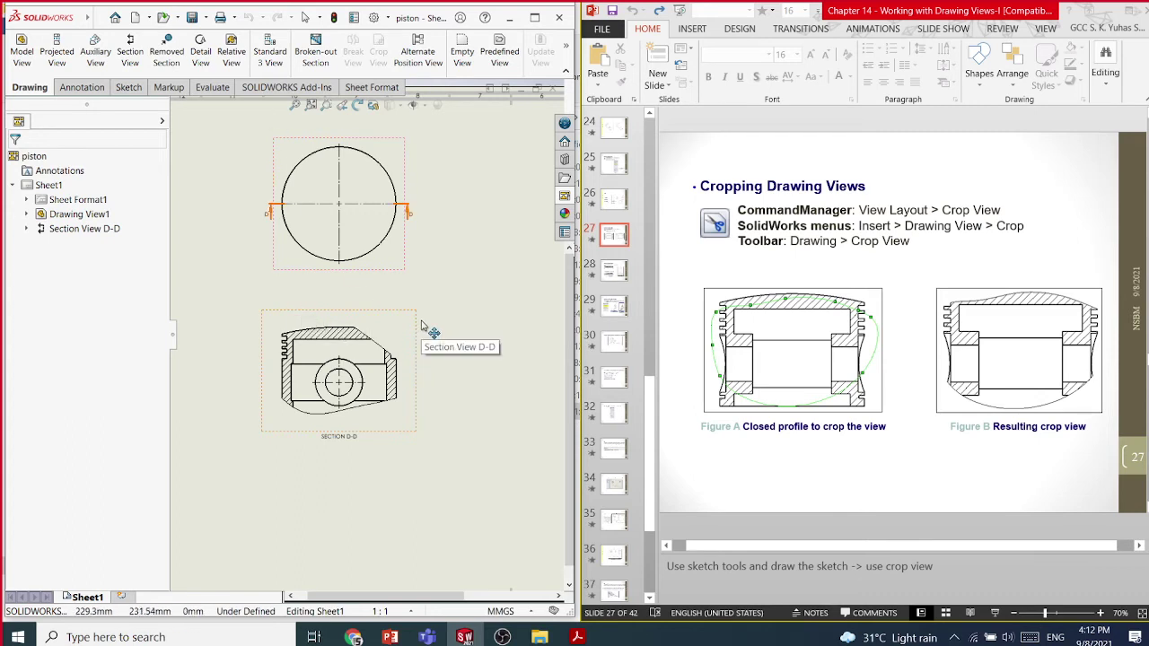
Delete cutting line D-D together with its section view
click(404, 210)
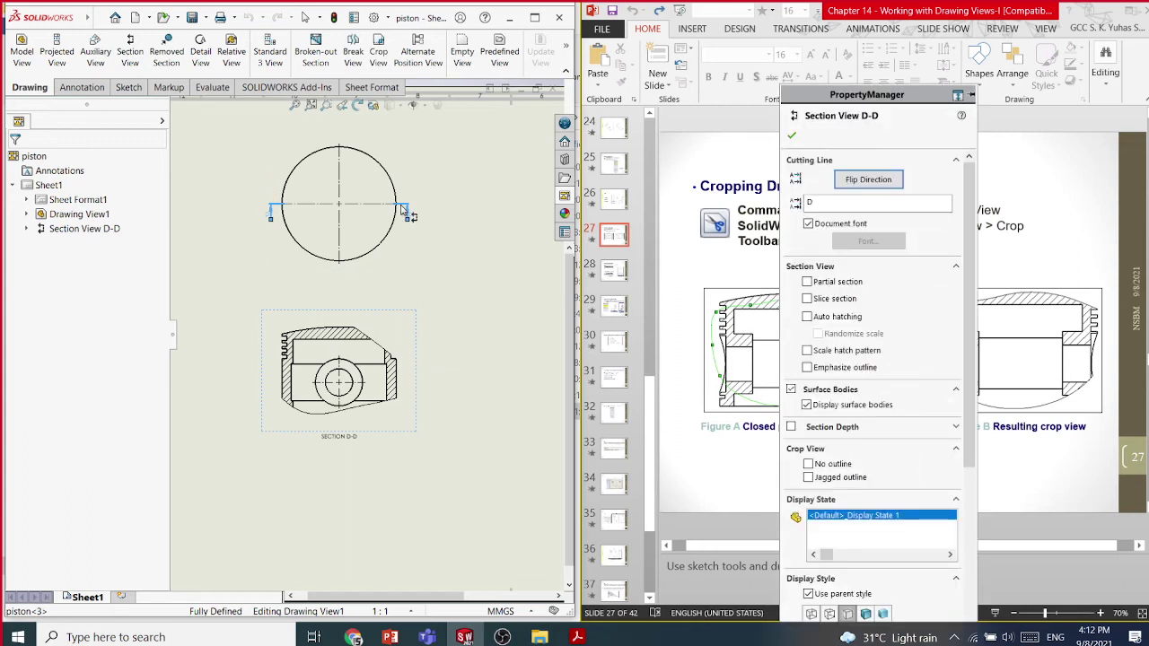
key(Delete)
click(673, 263)
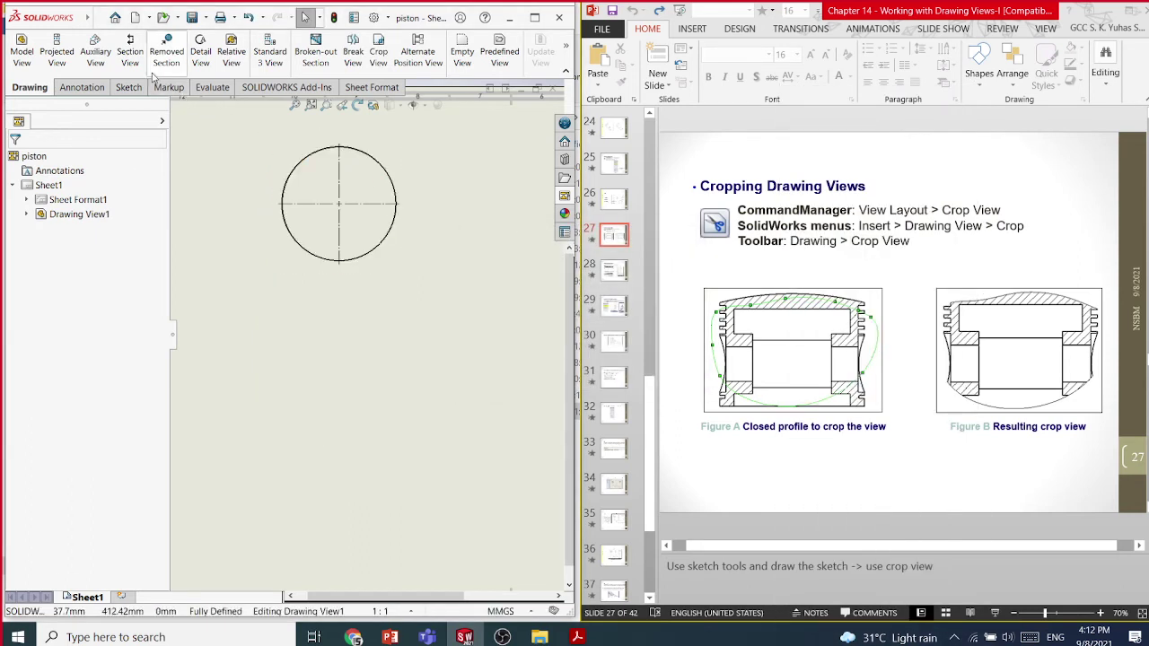
Cut a new horizontal section E-E through the circle and place it below the top view
click(130, 56)
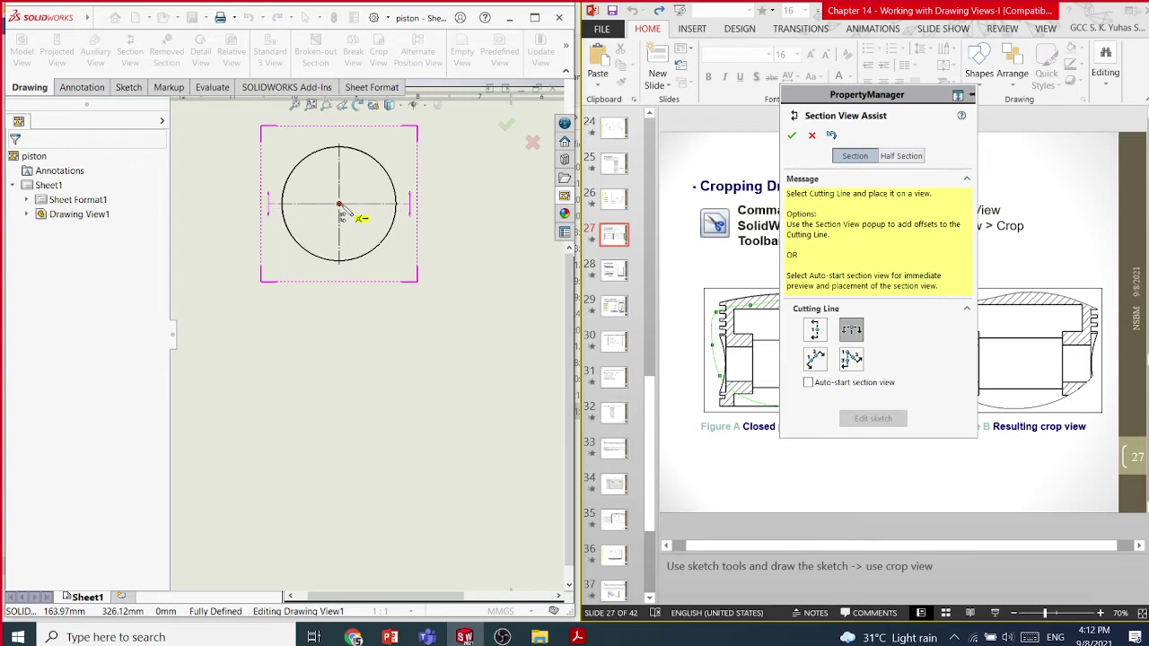
click(361, 218)
click(368, 269)
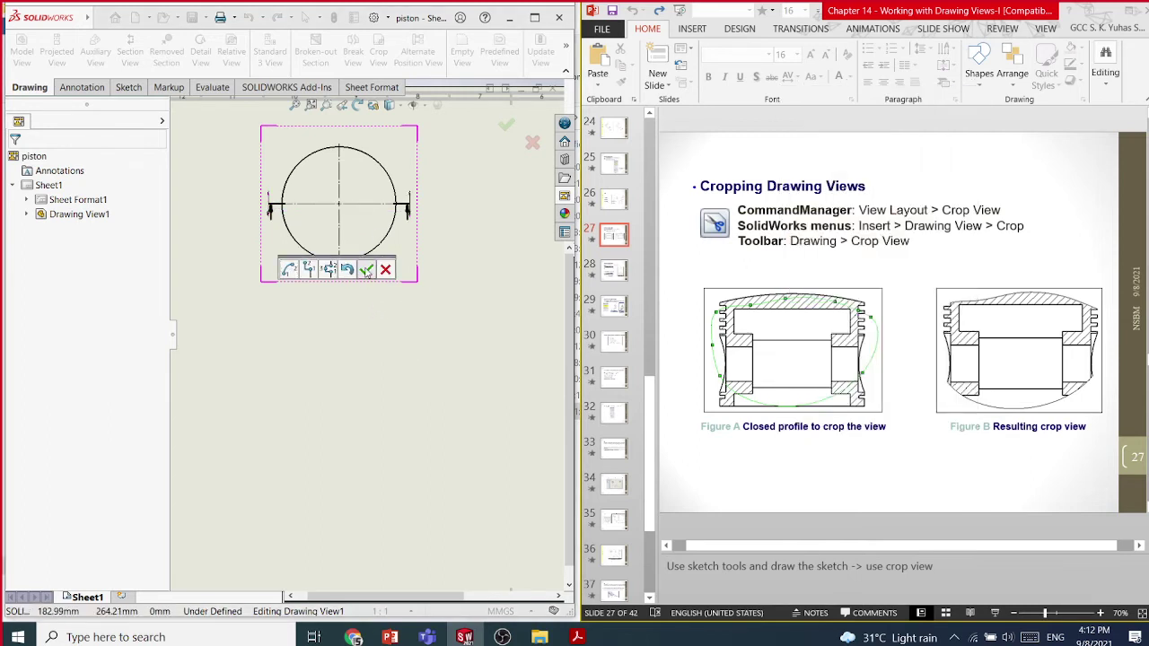
click(372, 394)
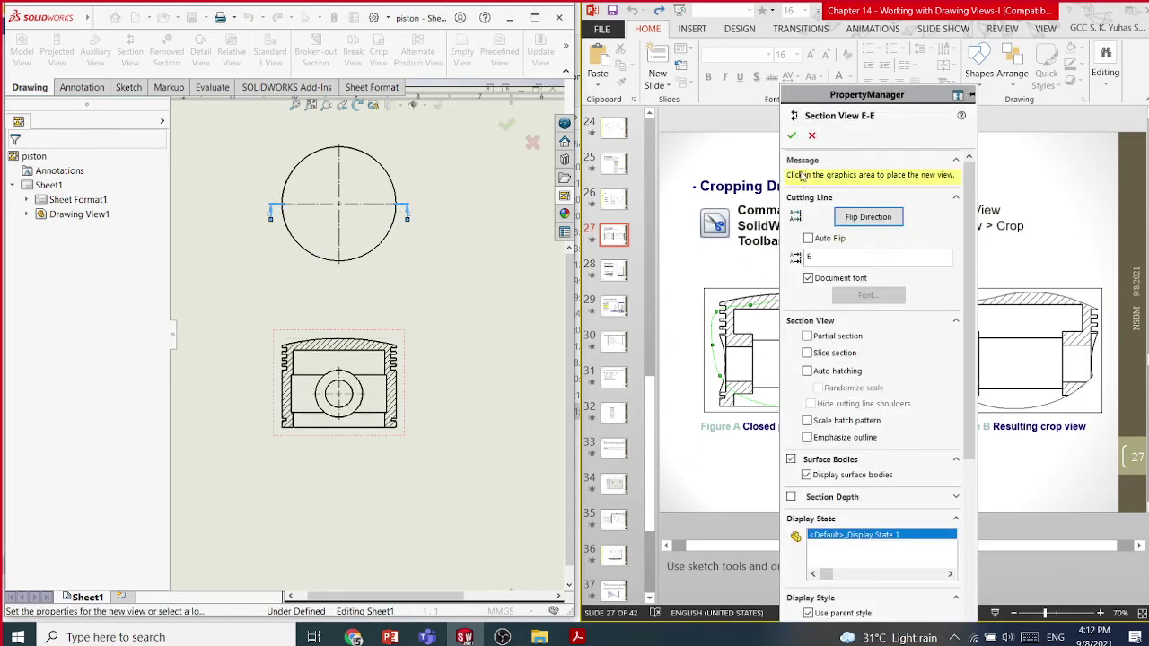
click(793, 134)
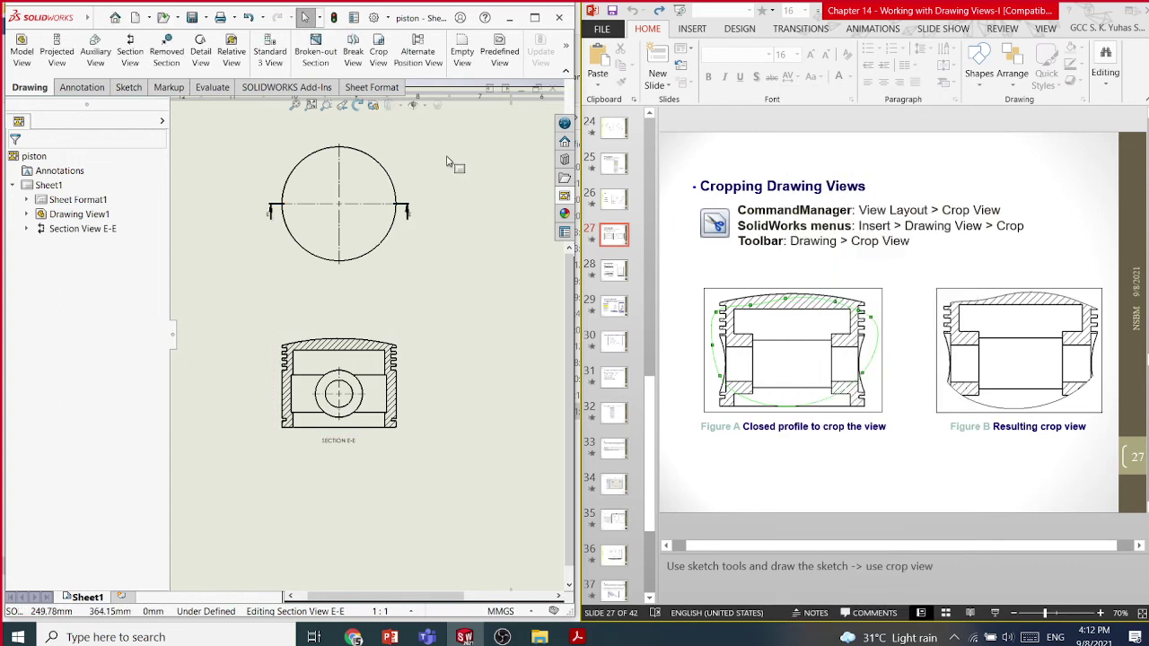
Start Crop View, then sketch a closed four-point spline around section view E-E
click(382, 66)
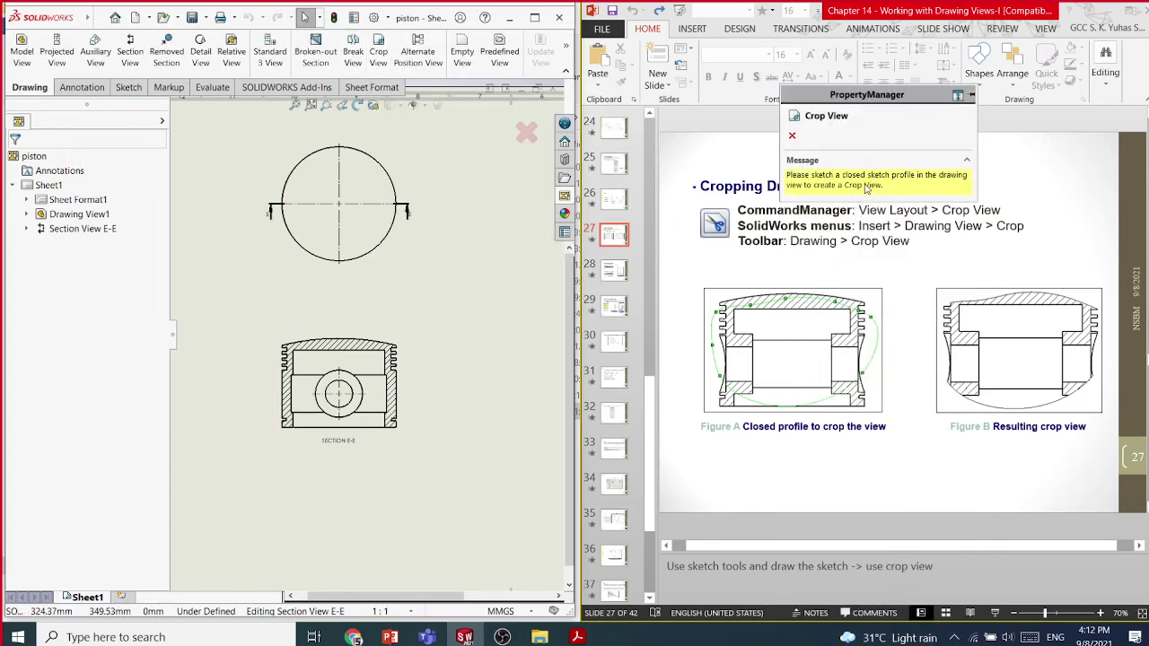
click(129, 87)
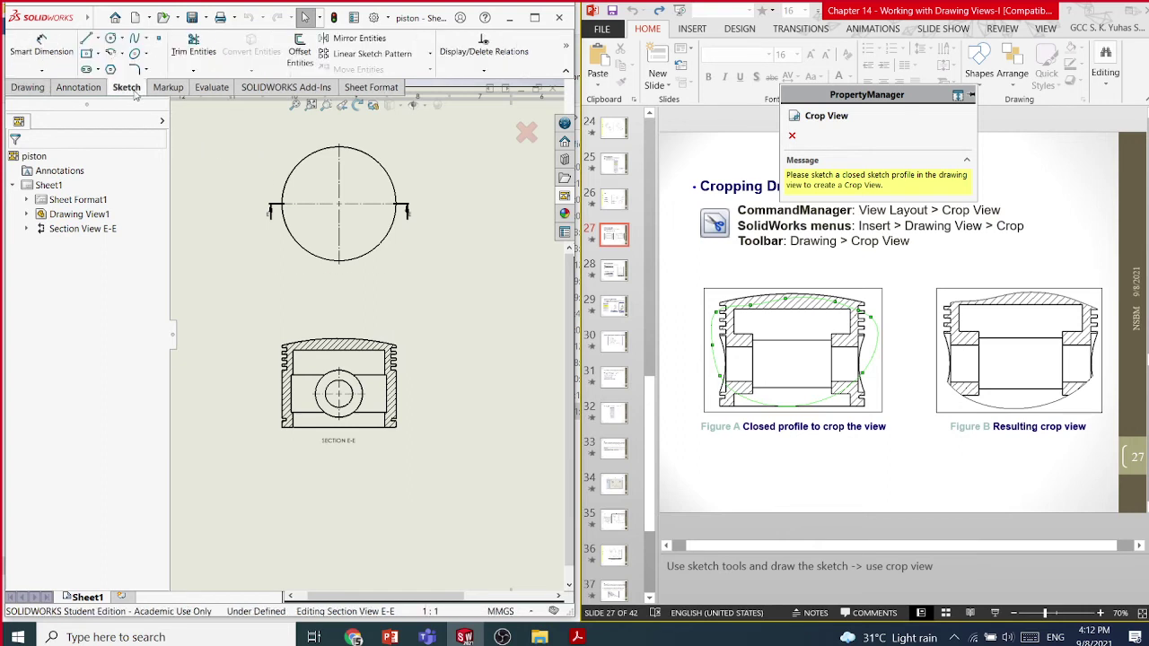
click(149, 39)
click(161, 40)
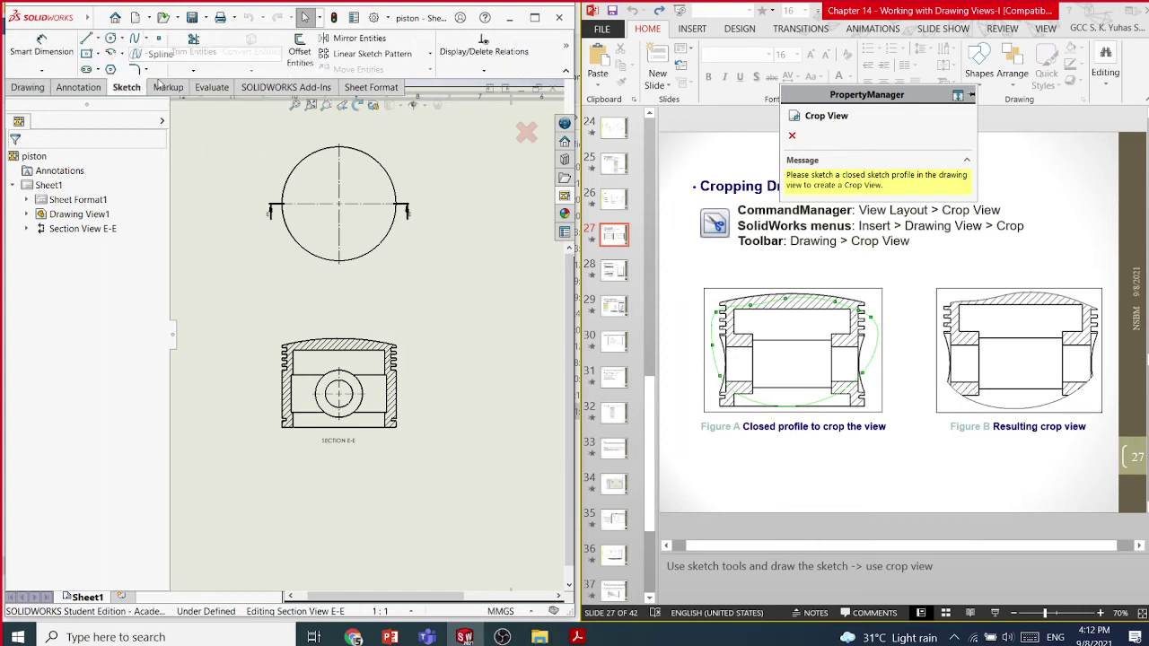
click(308, 327)
click(251, 381)
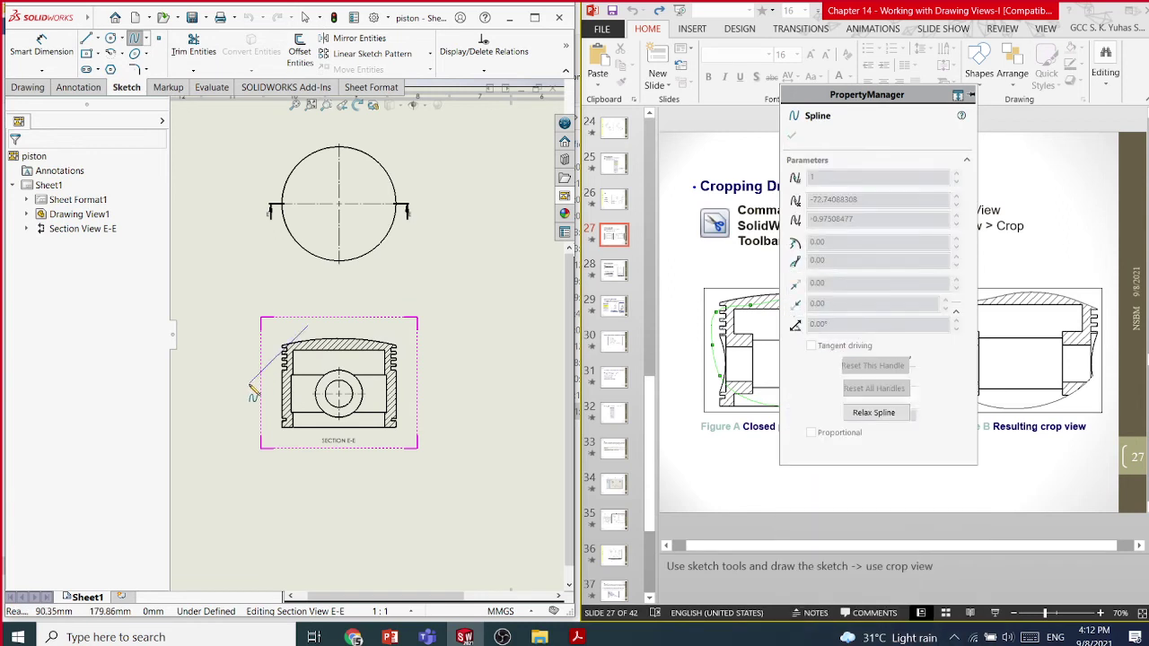
click(330, 459)
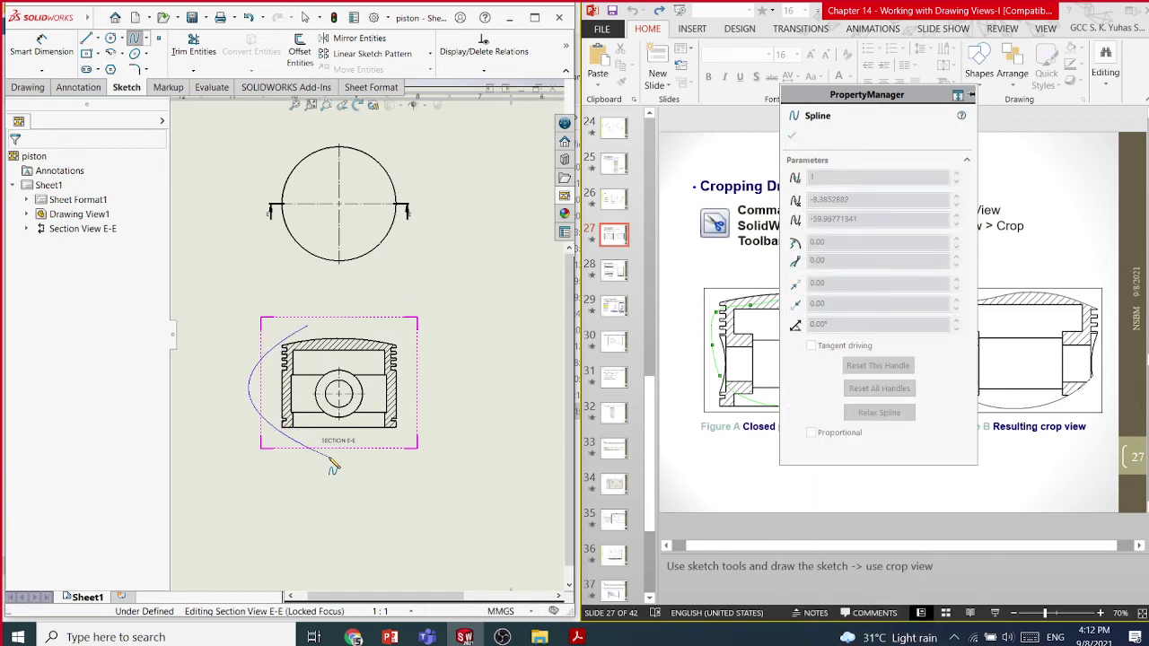
click(414, 399)
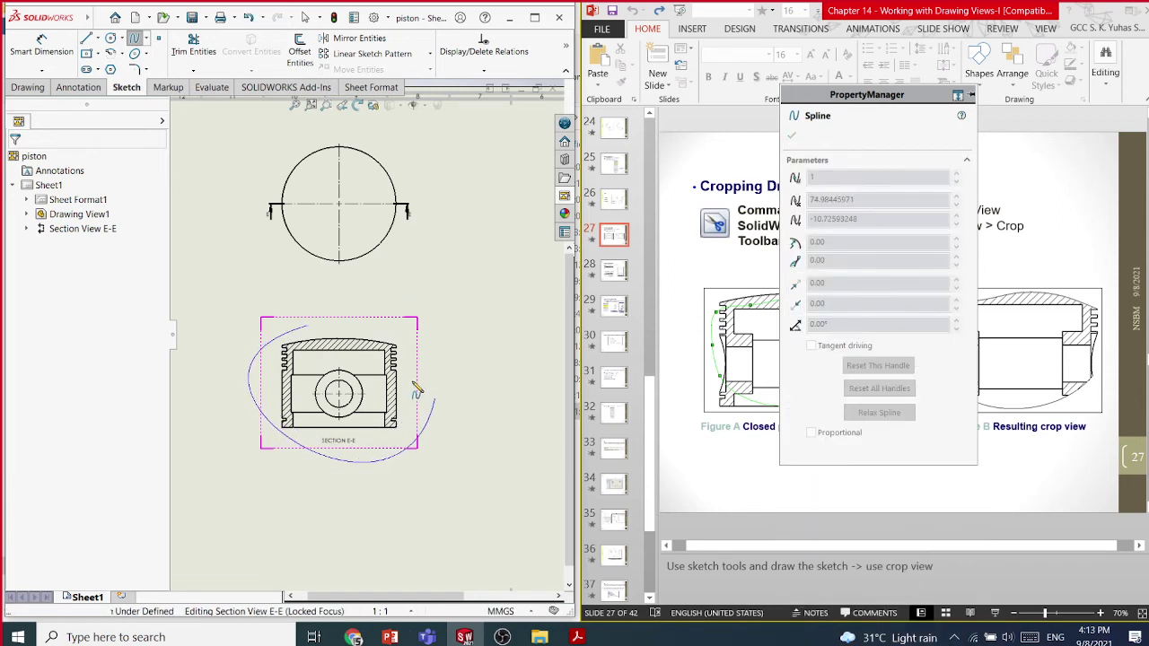
click(308, 327)
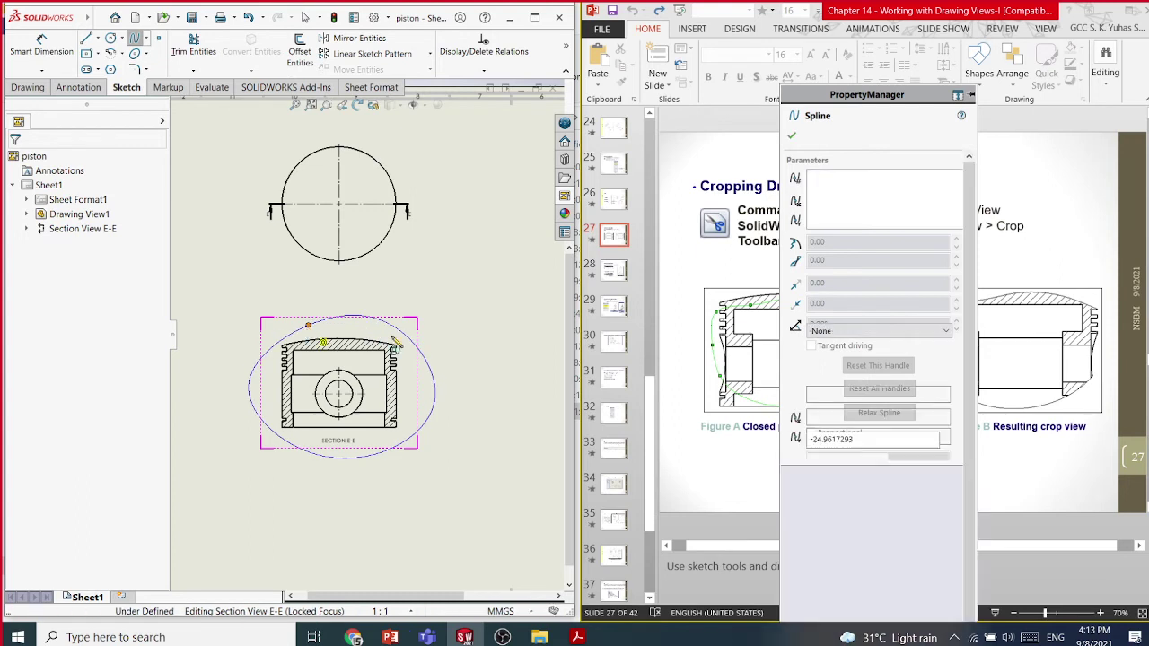
Accept the spline and crop section view E-E to it
click(792, 138)
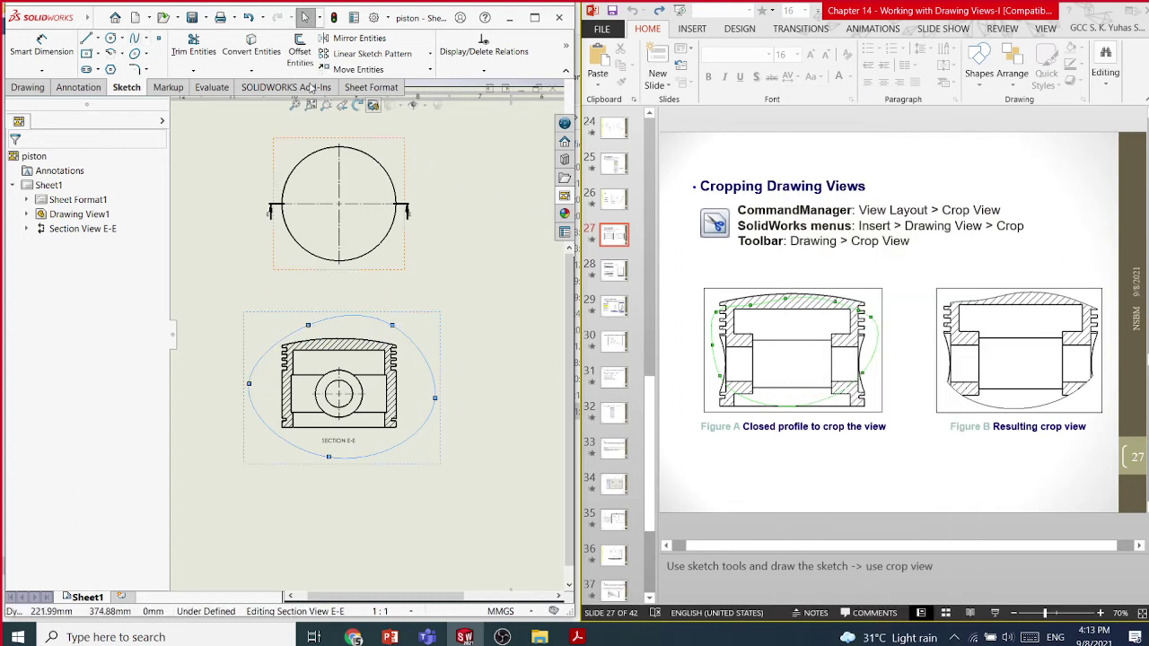
click(26, 88)
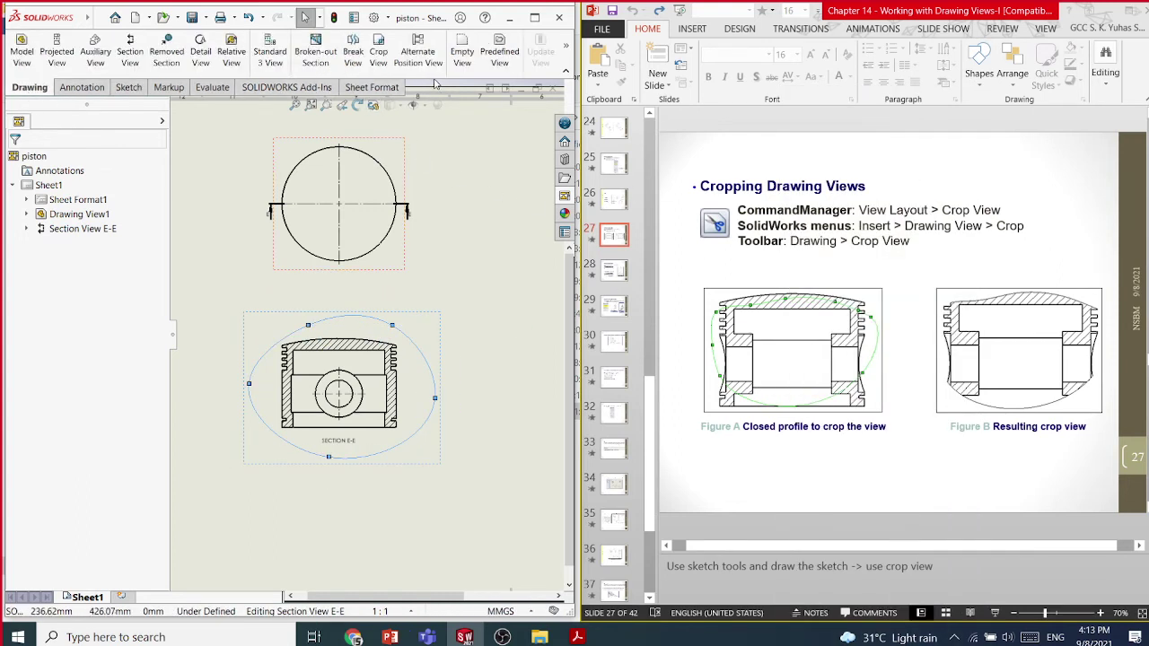
click(372, 57)
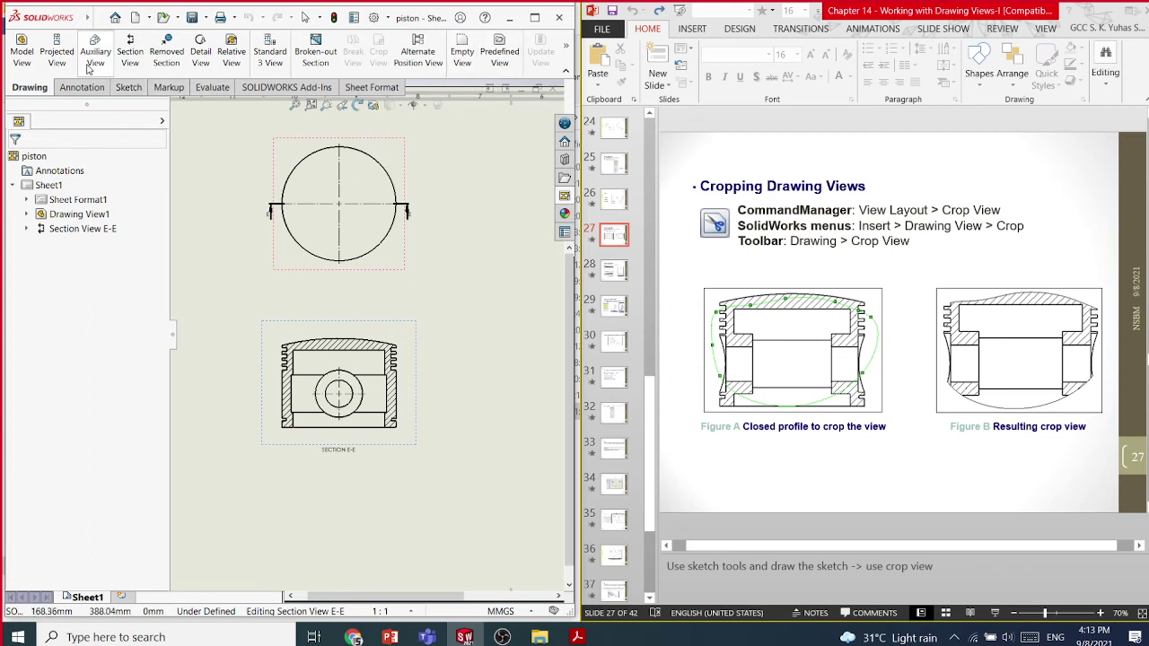
Sketch a tighter closed four-point spline around section view E-E
click(129, 87)
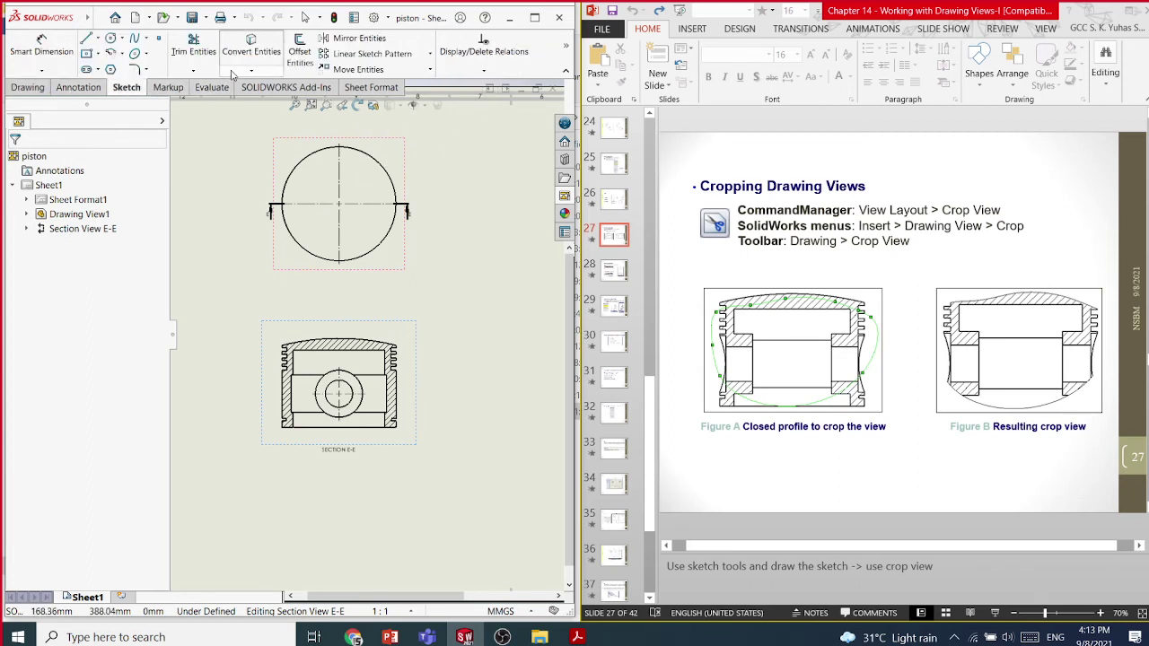
click(149, 41)
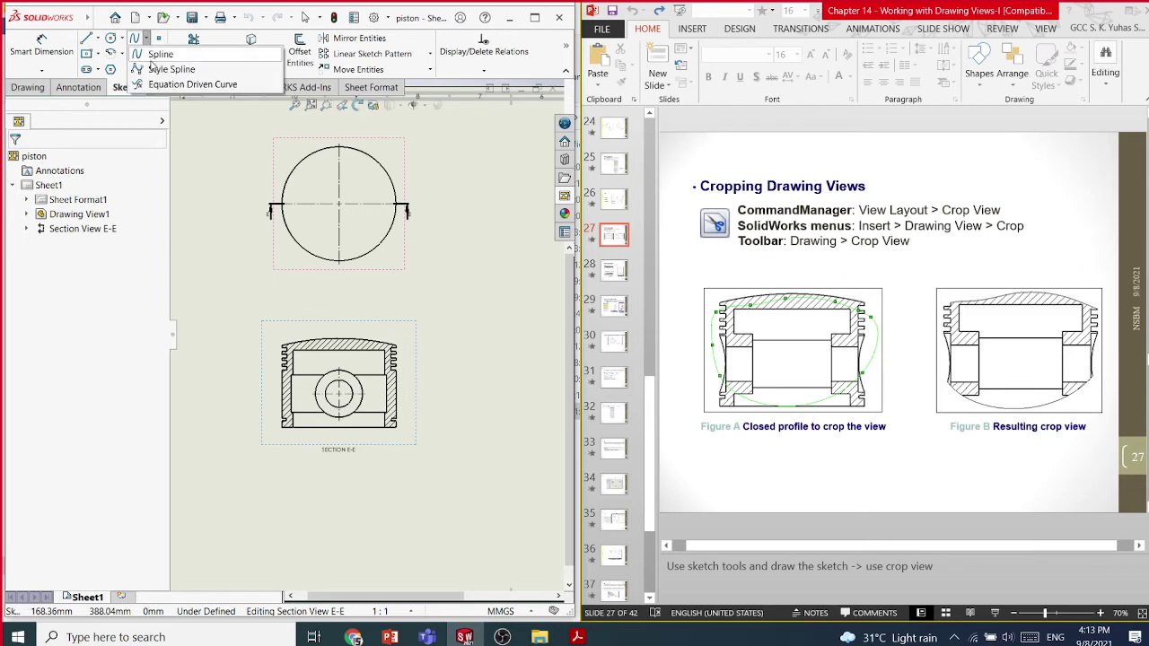
click(154, 55)
click(314, 331)
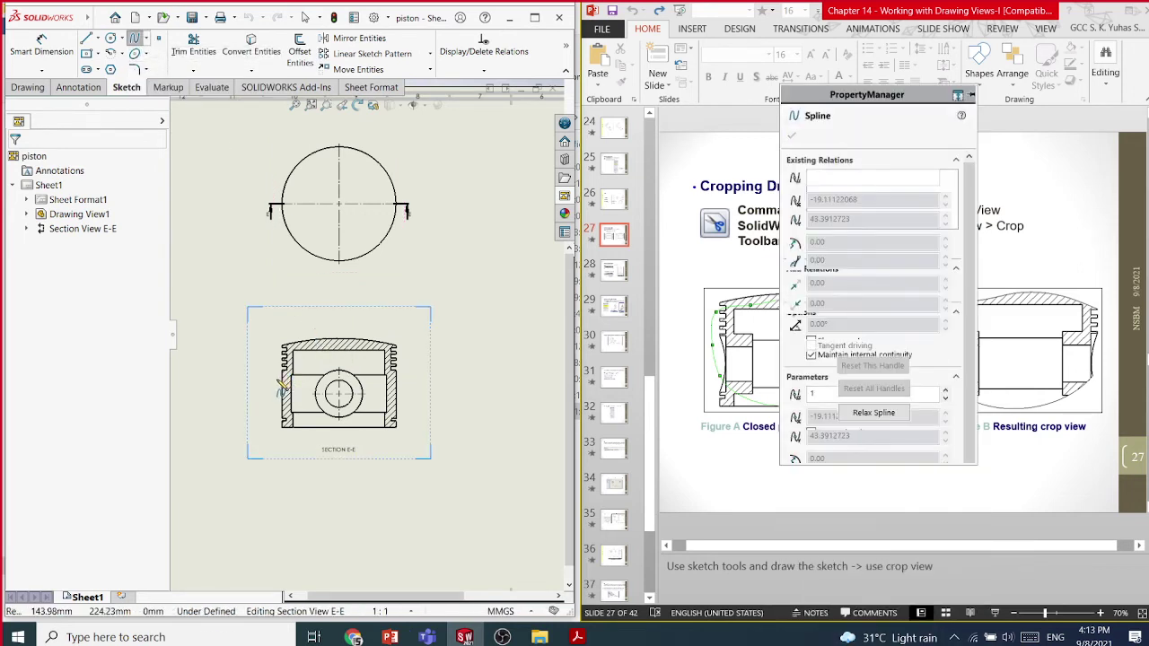
click(278, 381)
click(350, 427)
click(410, 401)
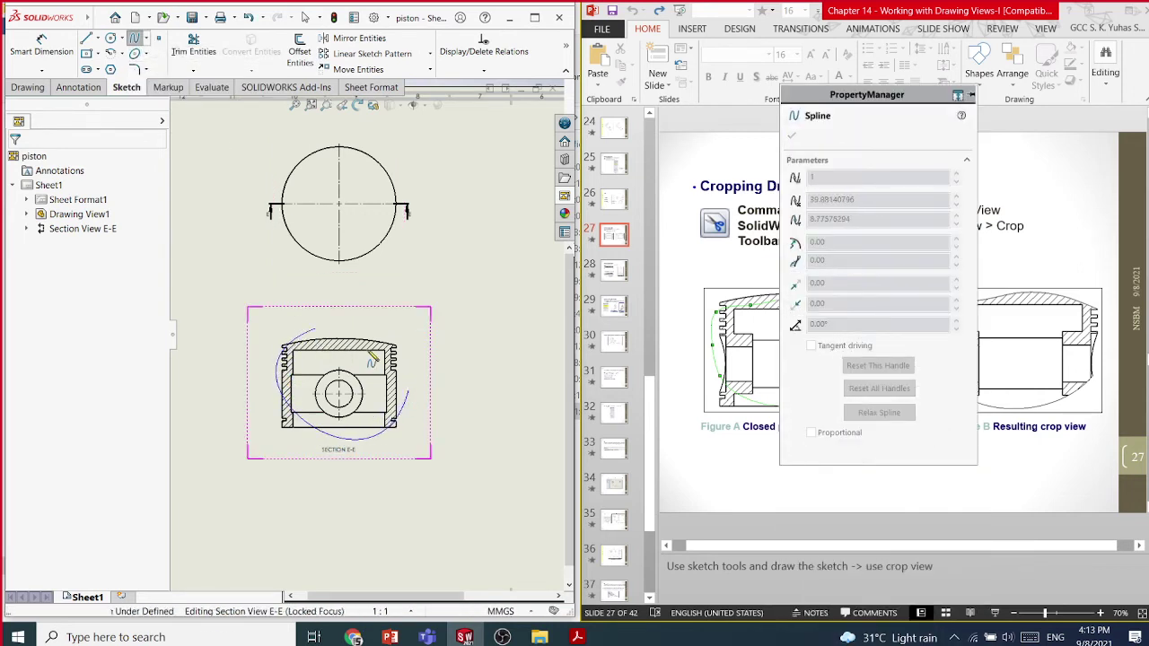
click(314, 331)
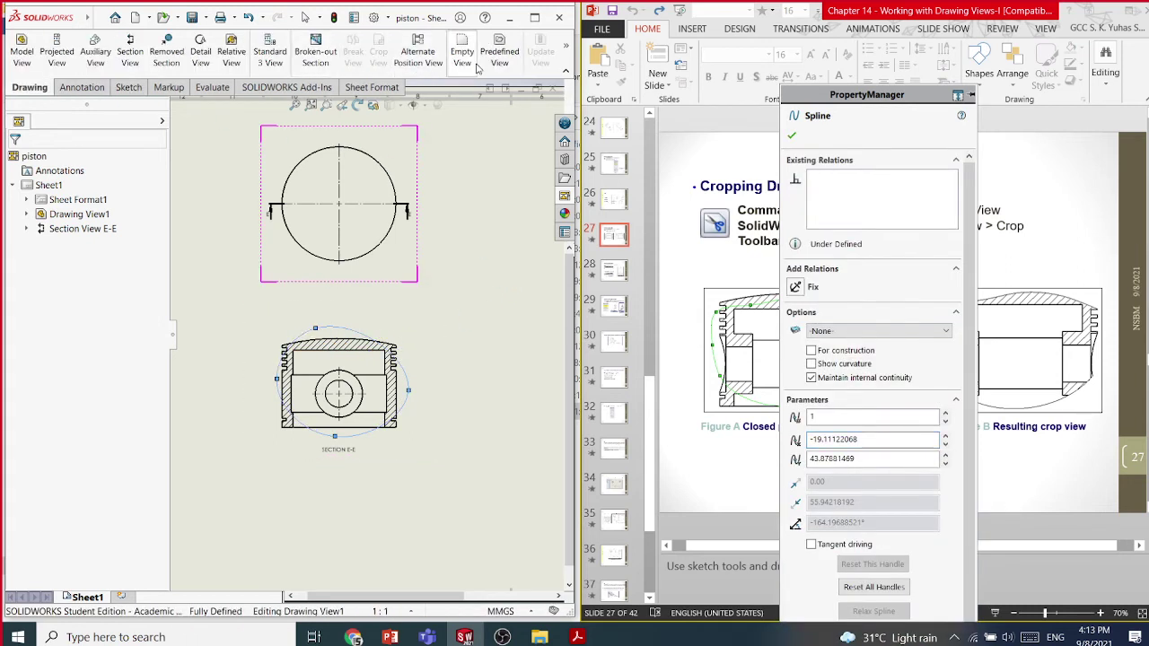
click(792, 137)
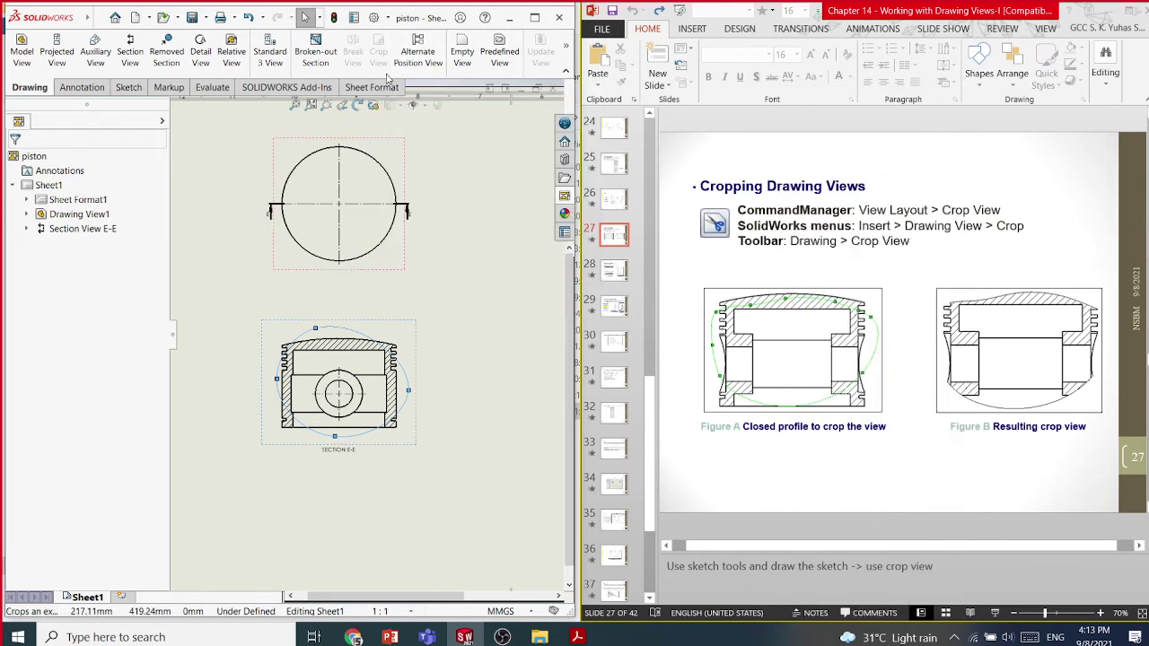
Try cropping E-E with the new spline, then delete Drawing View1 and its section
click(463, 228)
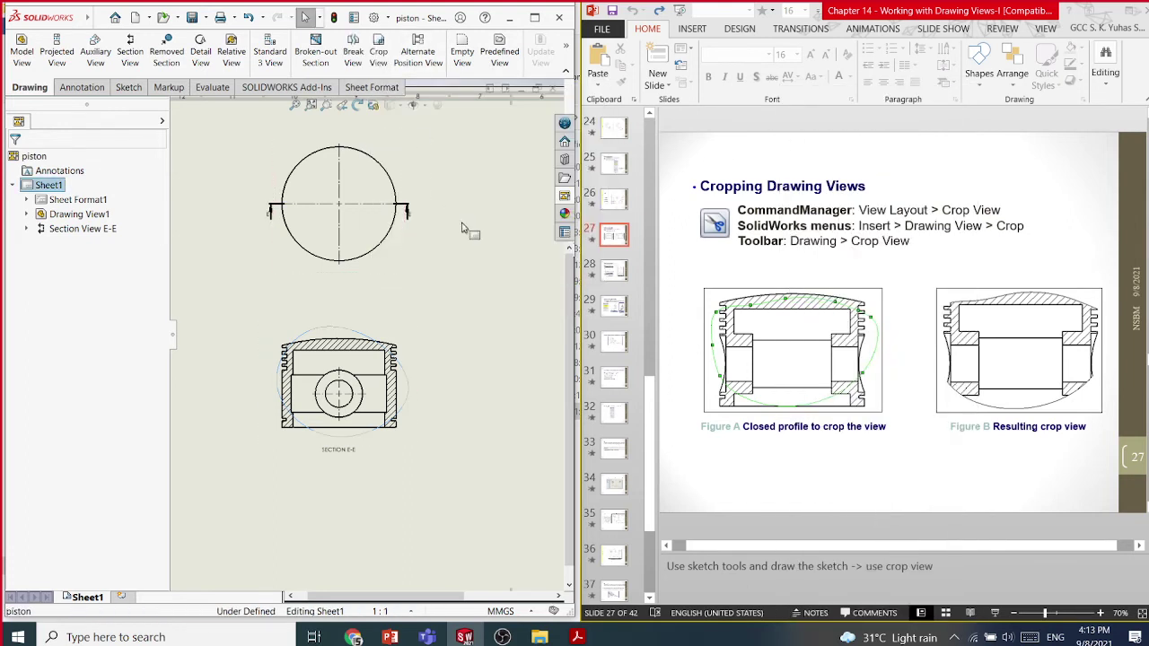
click(378, 50)
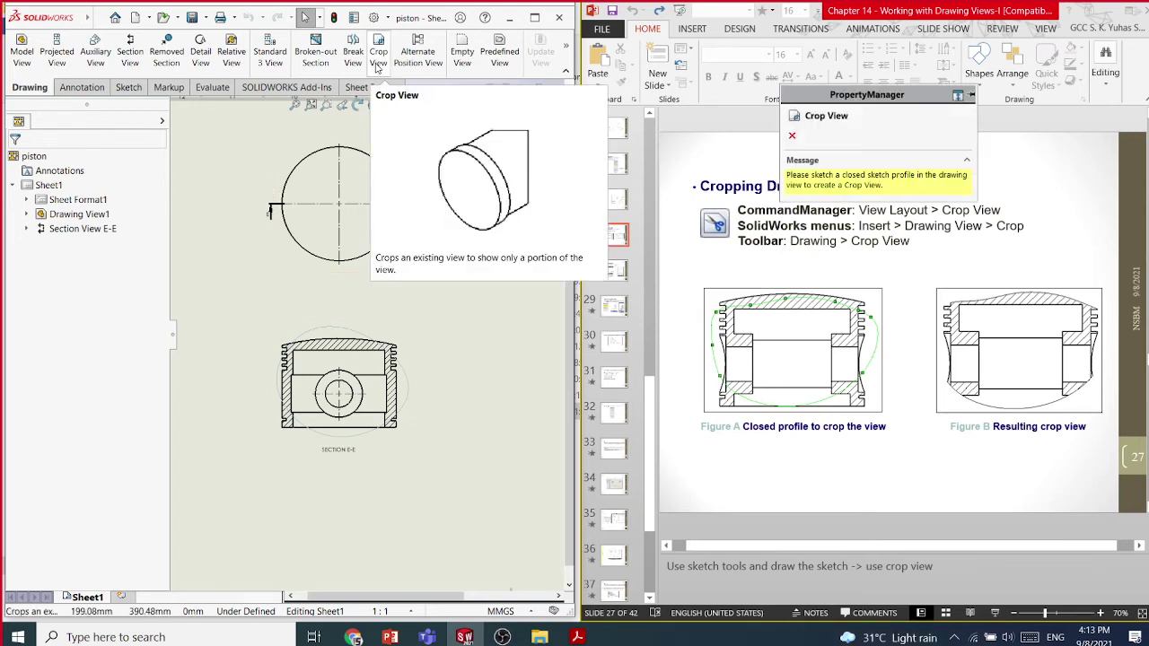
click(408, 404)
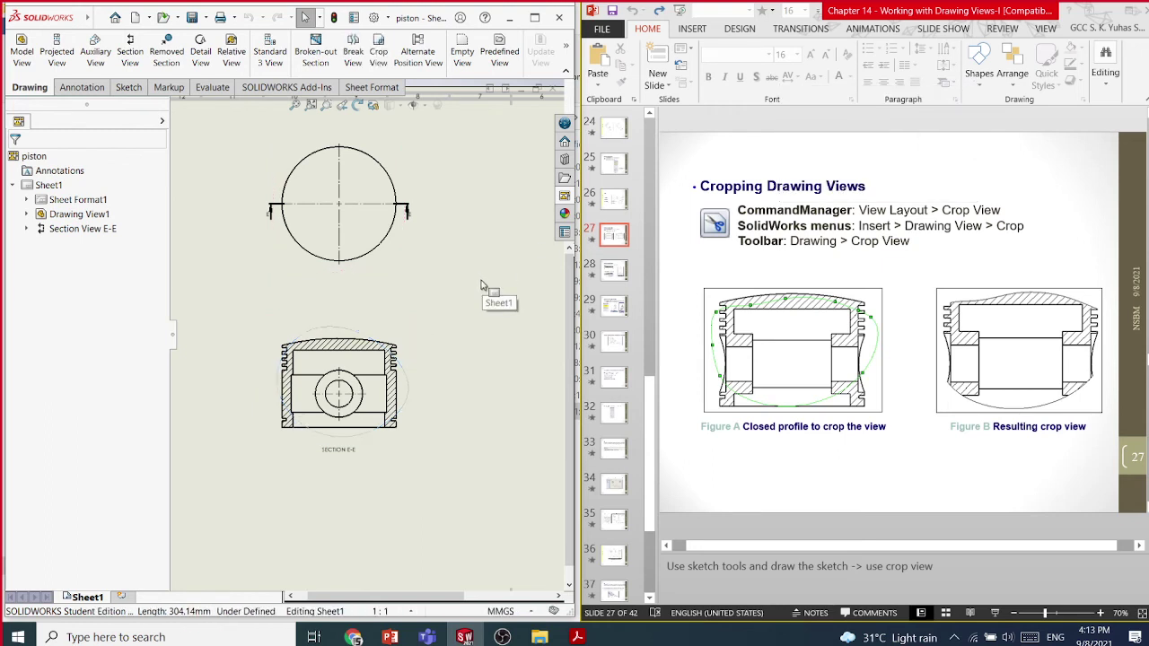
click(403, 329)
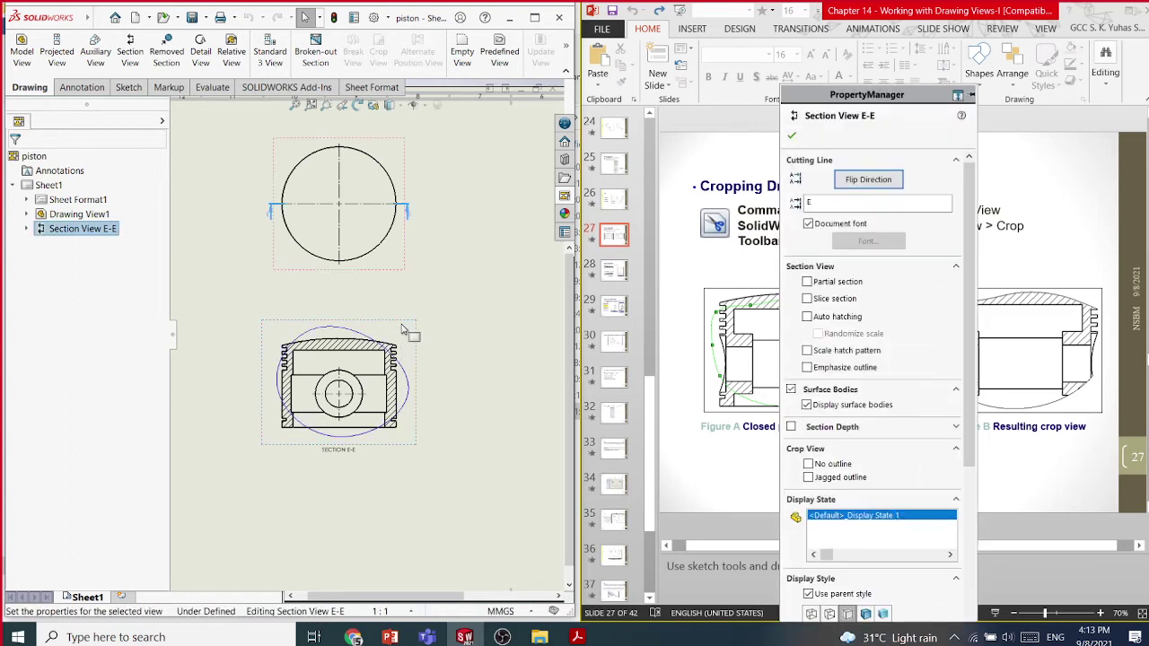
click(791, 137)
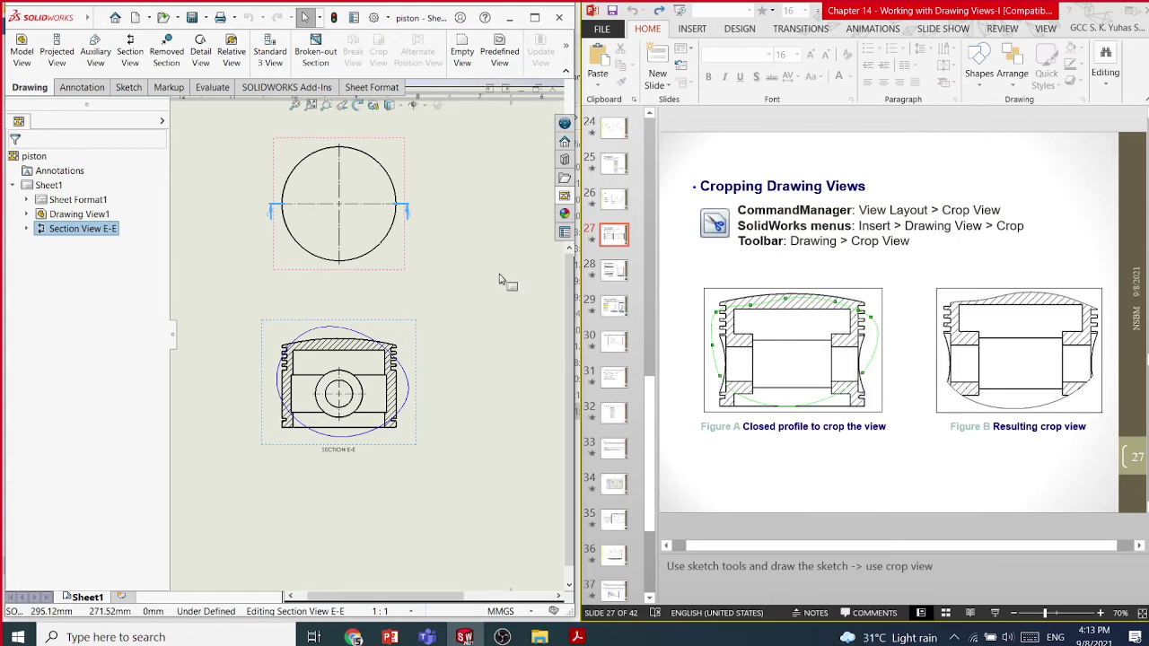
click(419, 220)
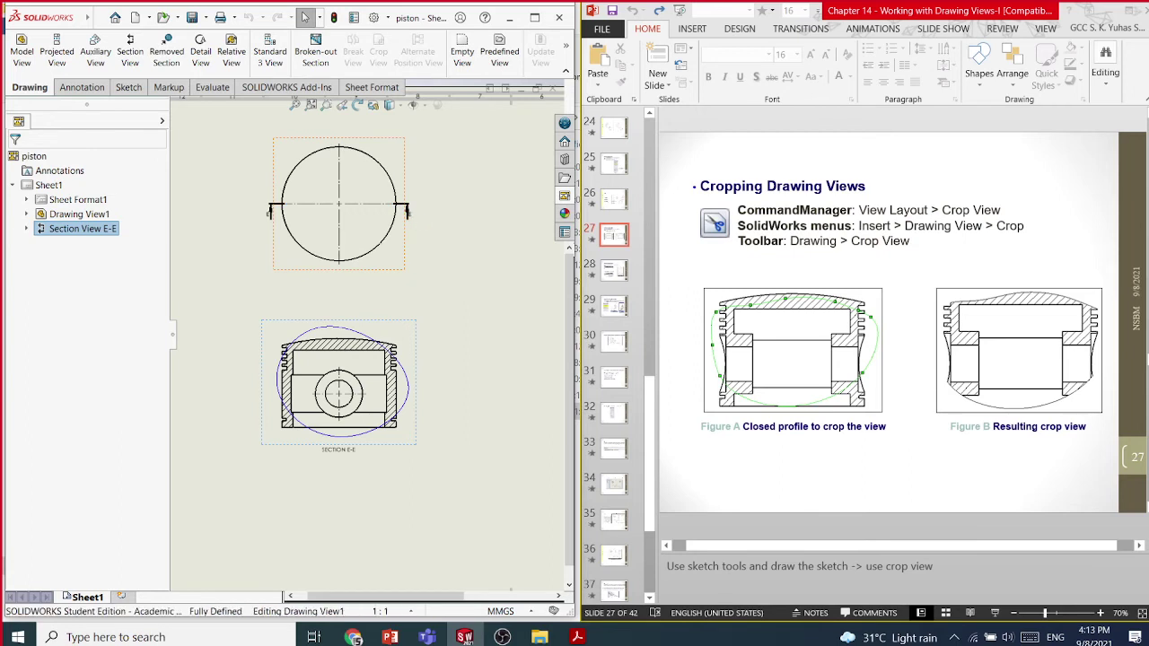
key(Delete)
Clear the sheet, place a fresh piston top view from the refreshed palette, and maximize SOLIDWORKS
click(673, 264)
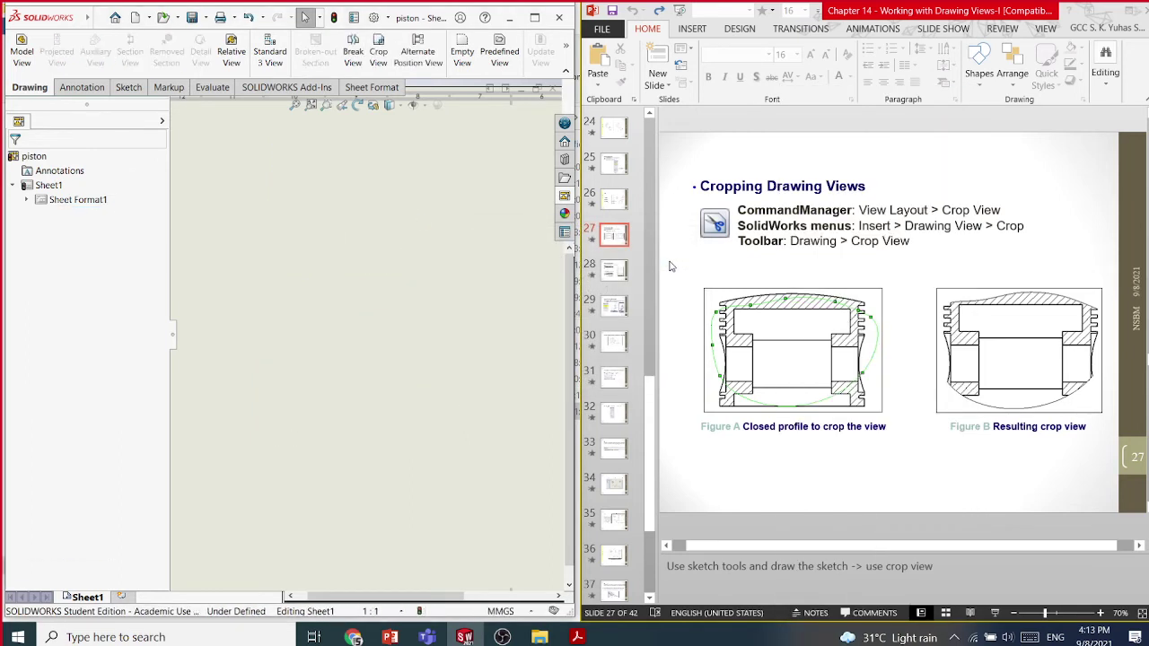
click(566, 197)
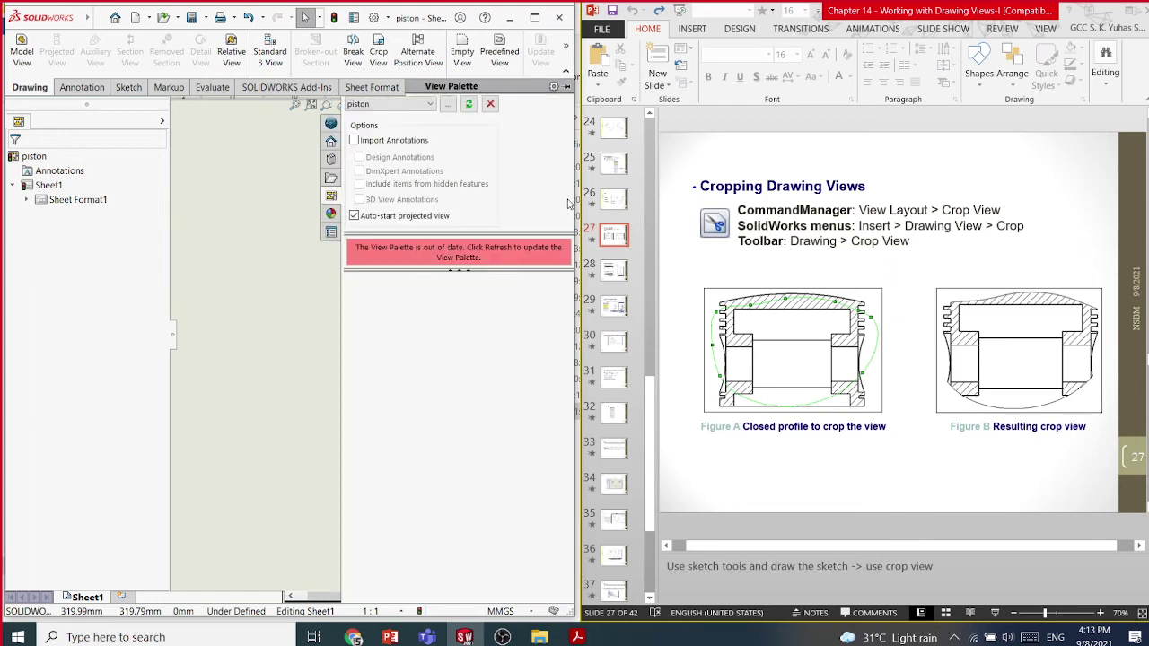
click(468, 105)
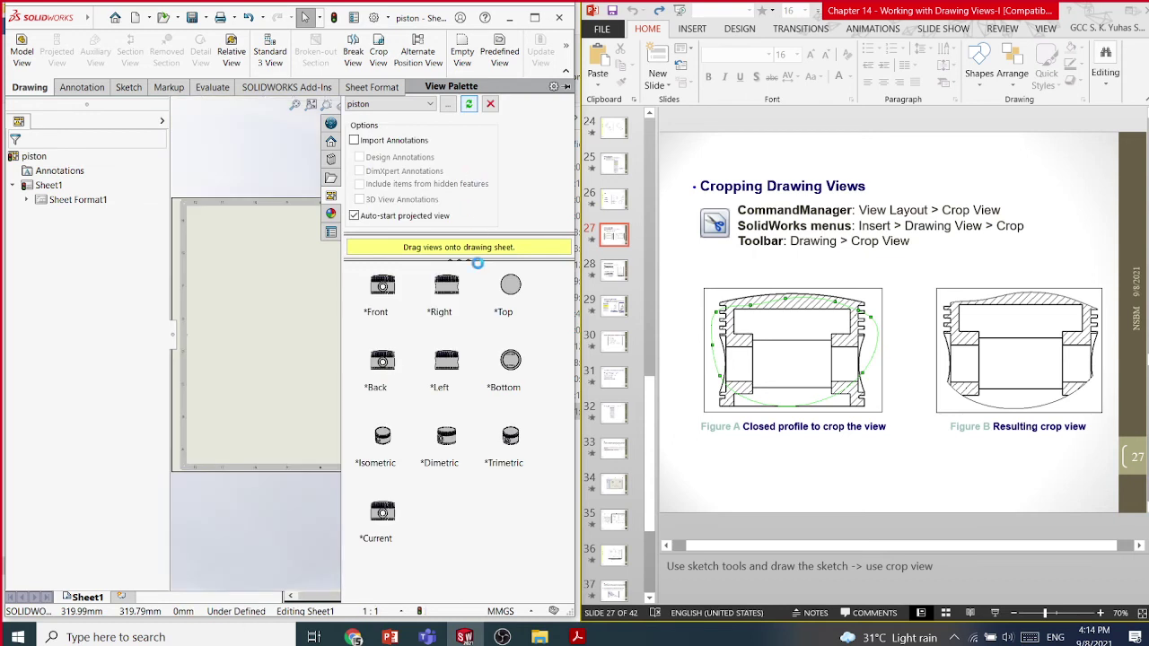
drag(525, 296, 293, 287)
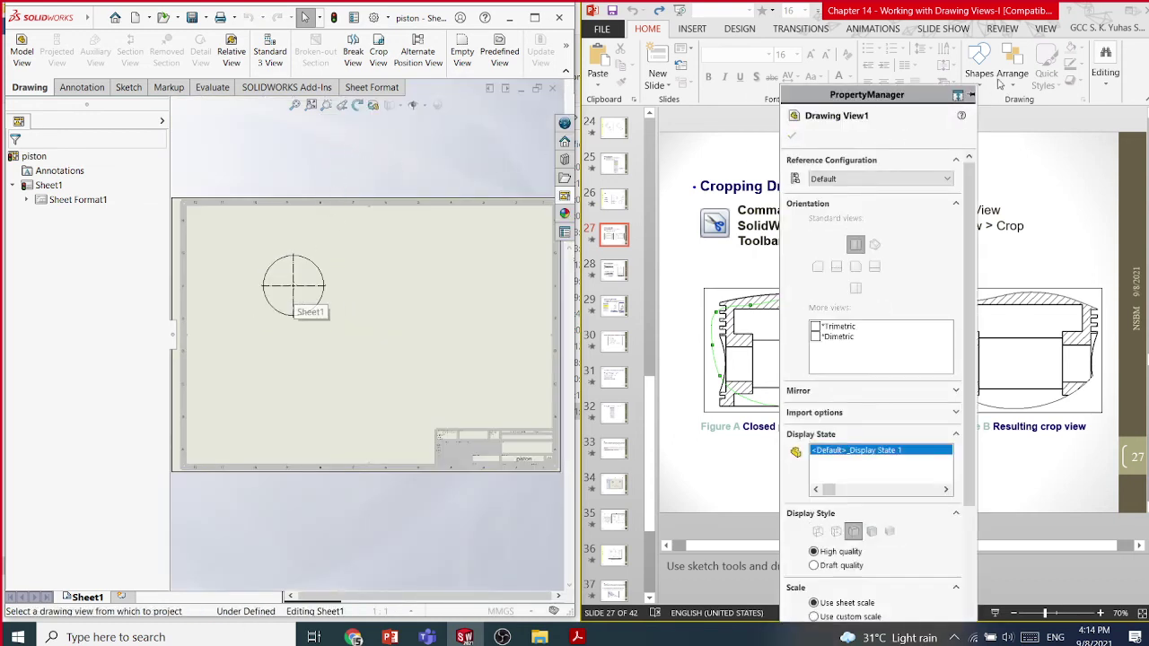
click(534, 17)
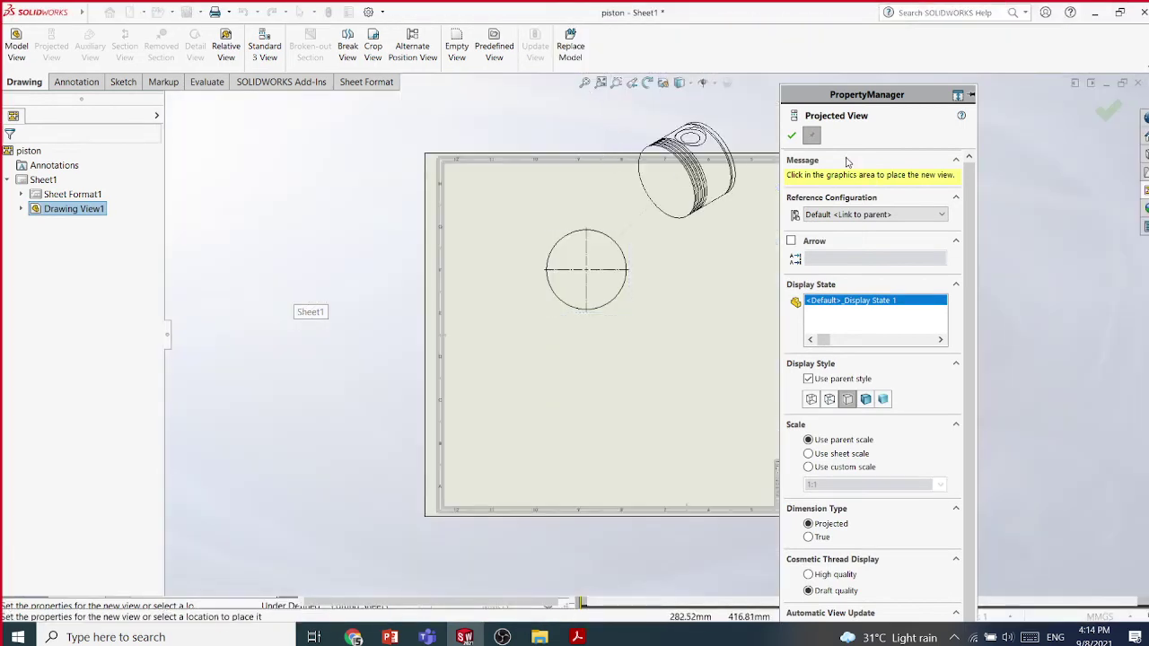
click(791, 136)
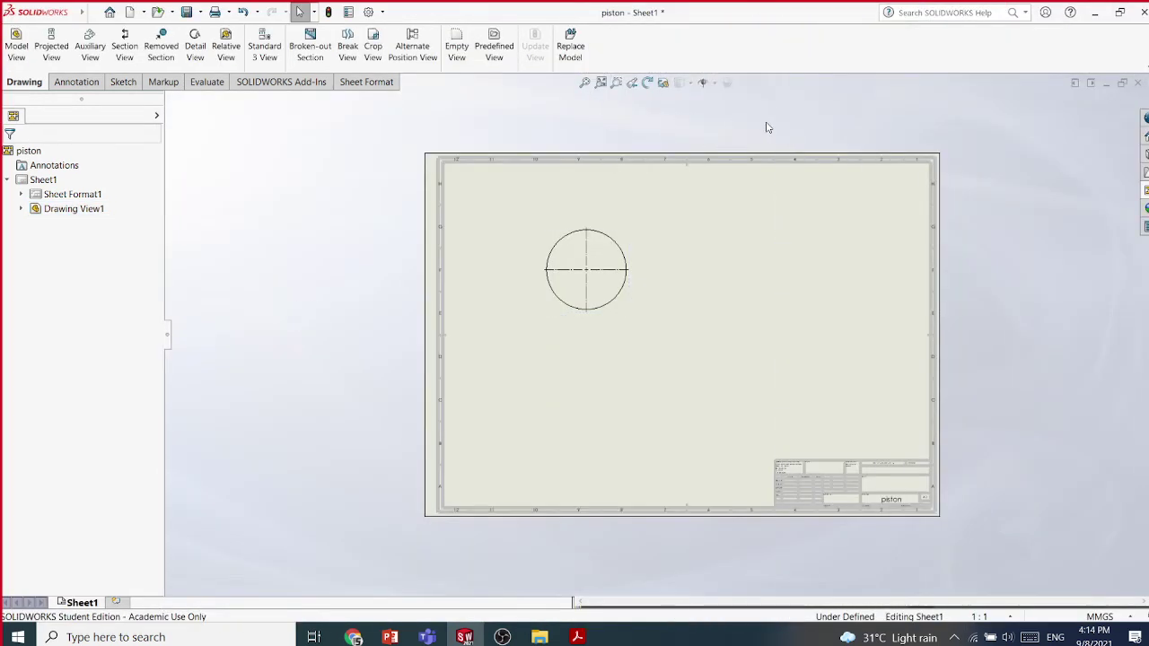
Frame the sheet and add Section View F-F, cut horizontally at the circle's centre, below Drawing View1
scroll(758, 180, down, 2)
middle_drag(736, 238, 680, 207)
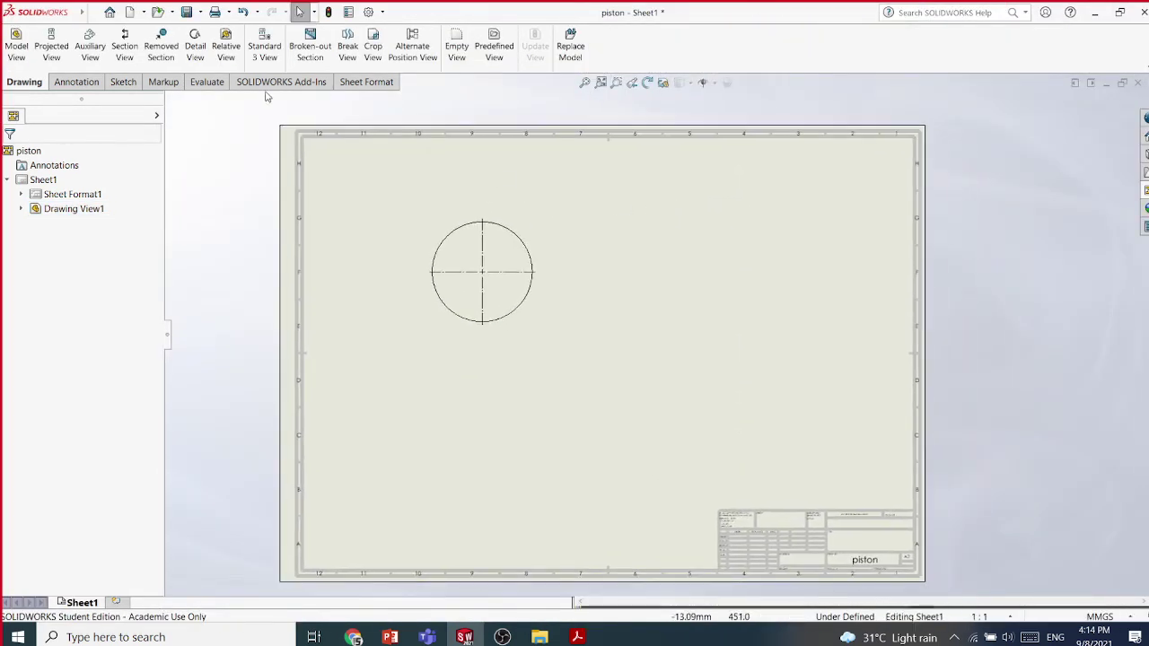
click(124, 45)
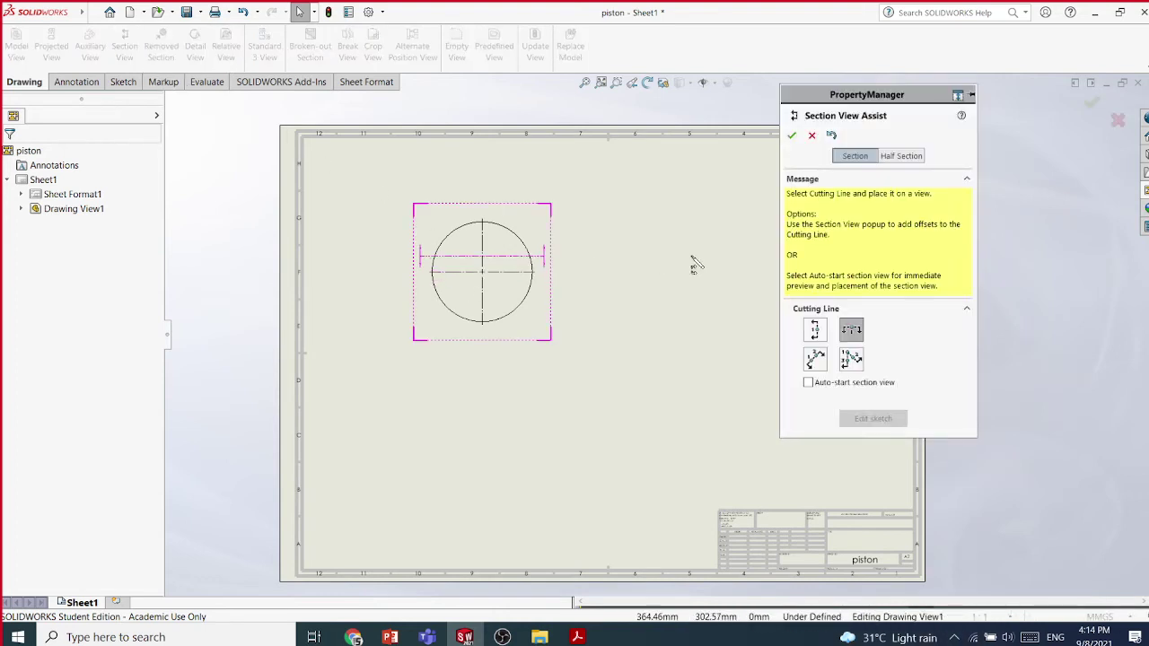
click(501, 286)
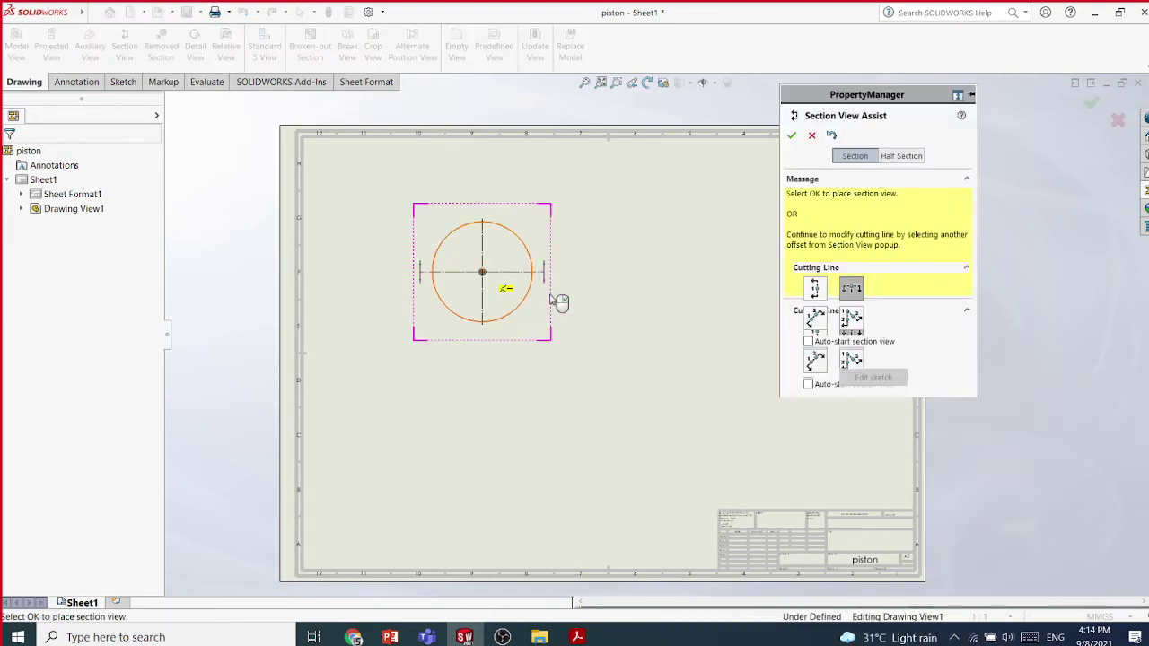
click(671, 280)
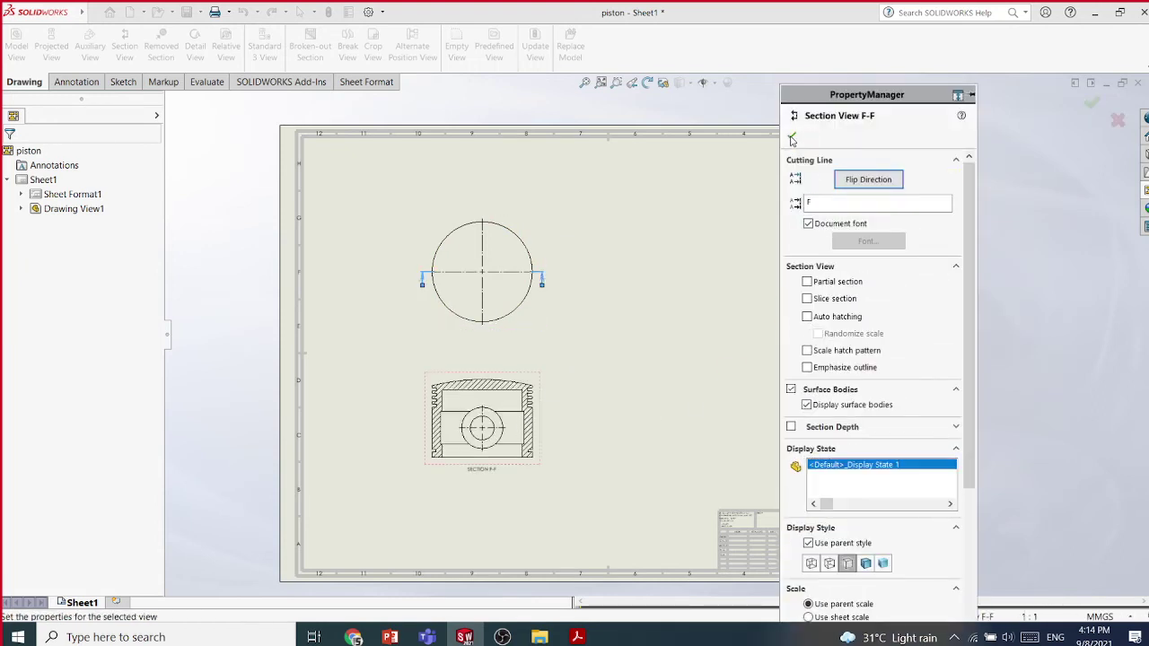
key(Return)
click(415, 183)
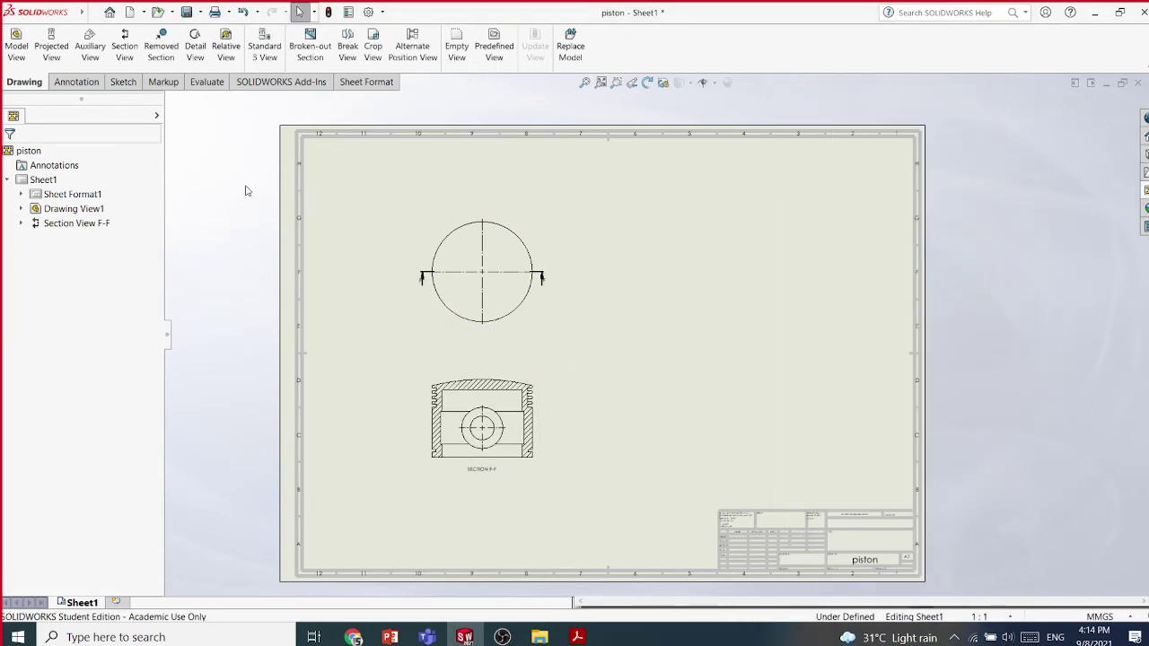
Draw a closed spline outline around Section View F-F
click(372, 45)
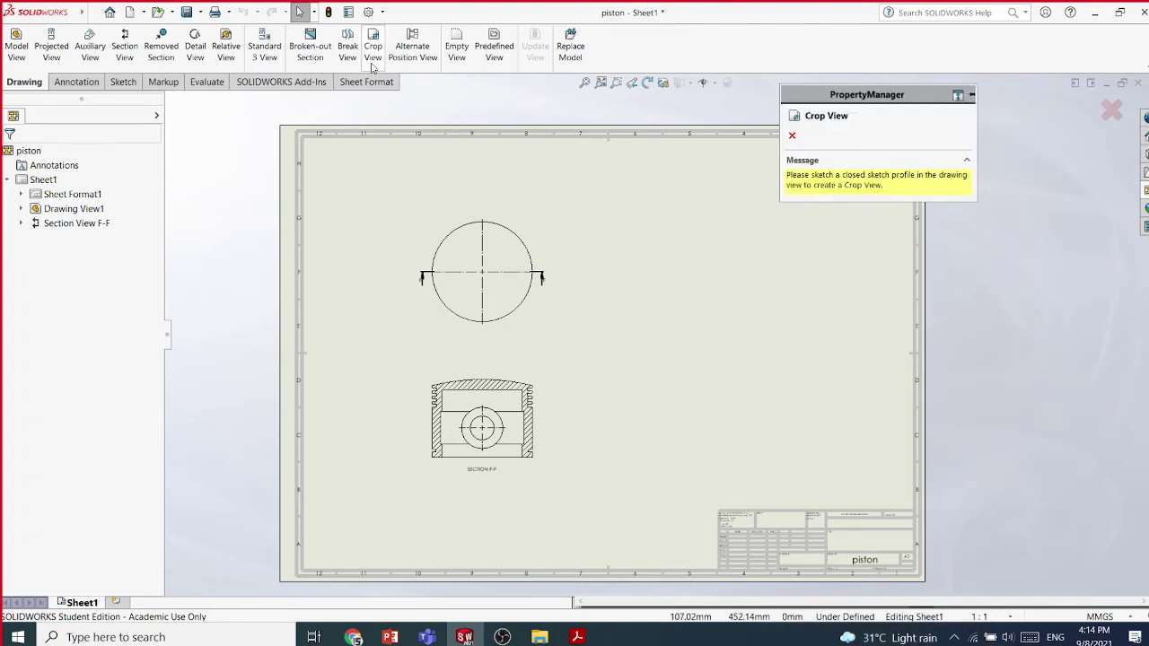
click(123, 82)
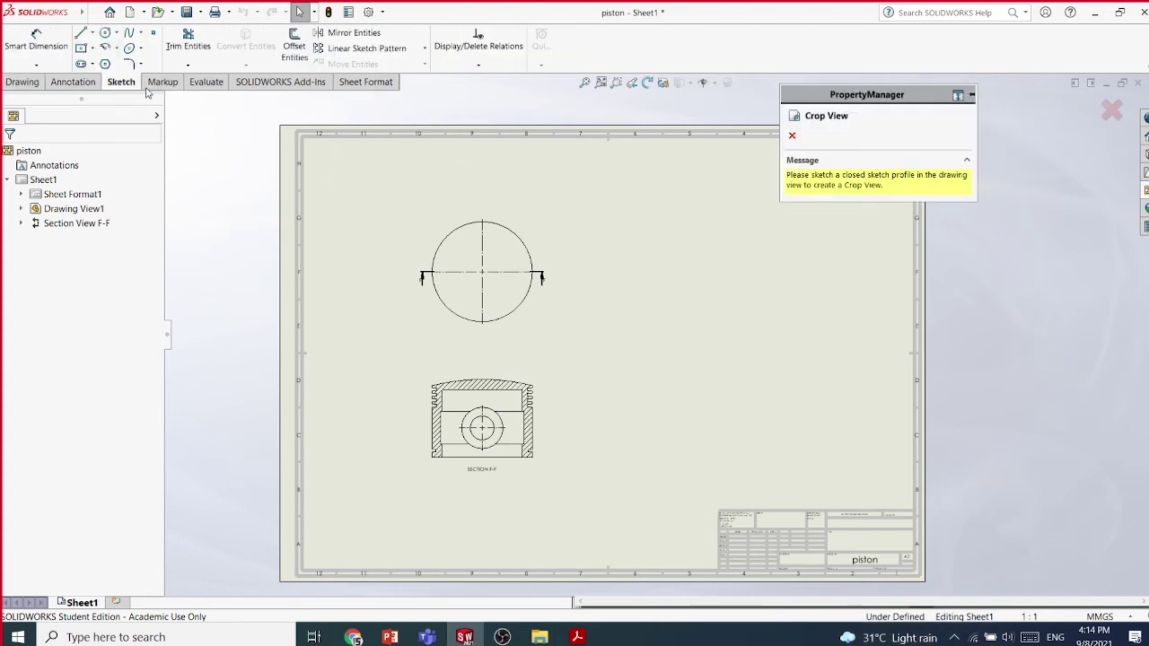
click(141, 34)
click(154, 48)
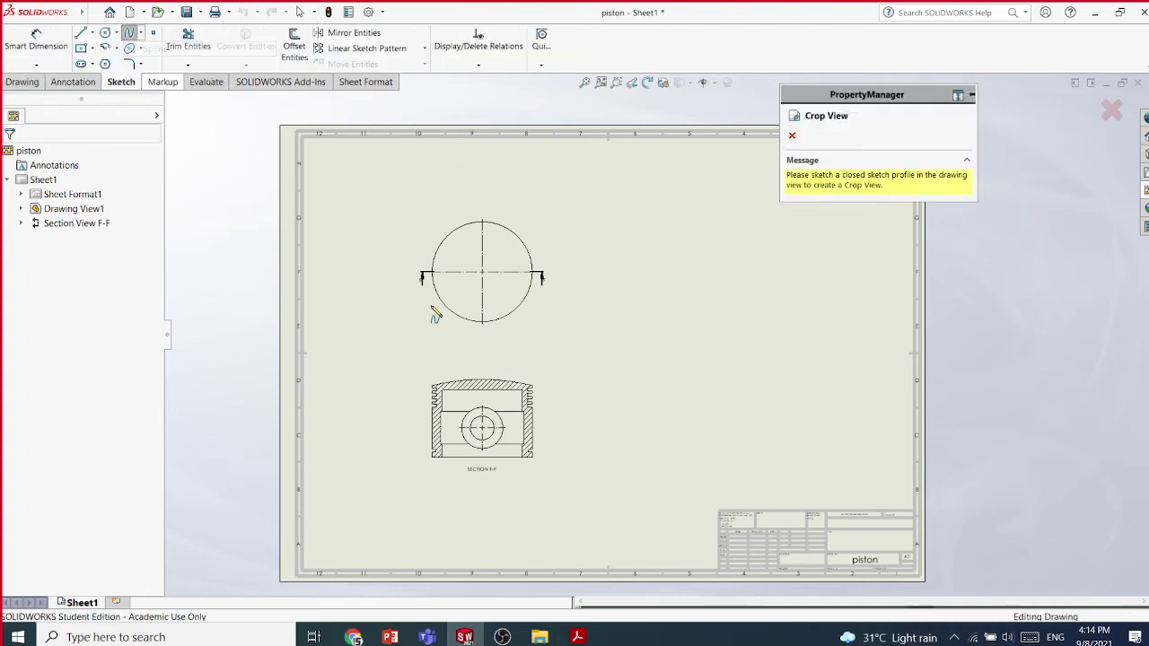
click(464, 381)
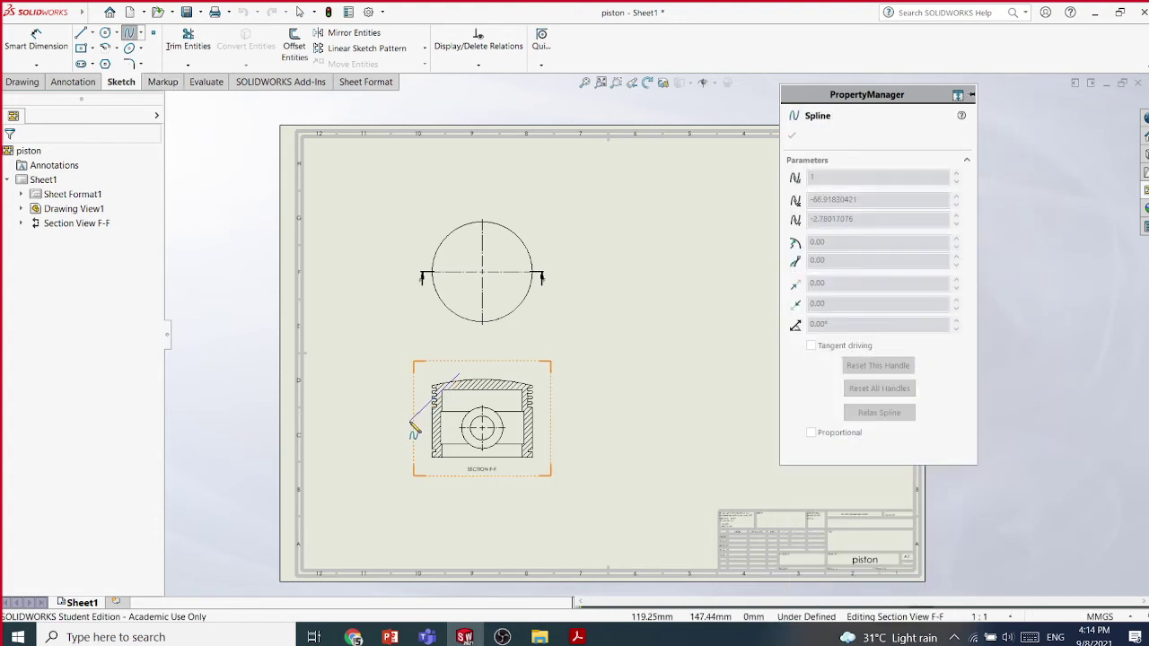
click(411, 418)
click(484, 447)
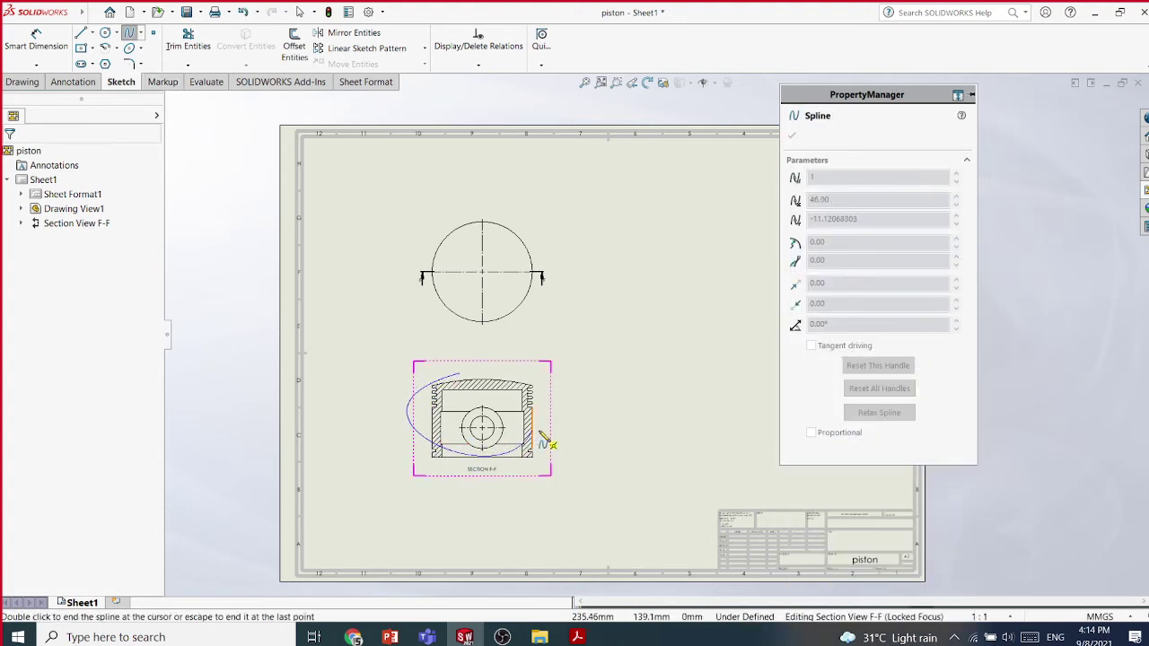
click(542, 423)
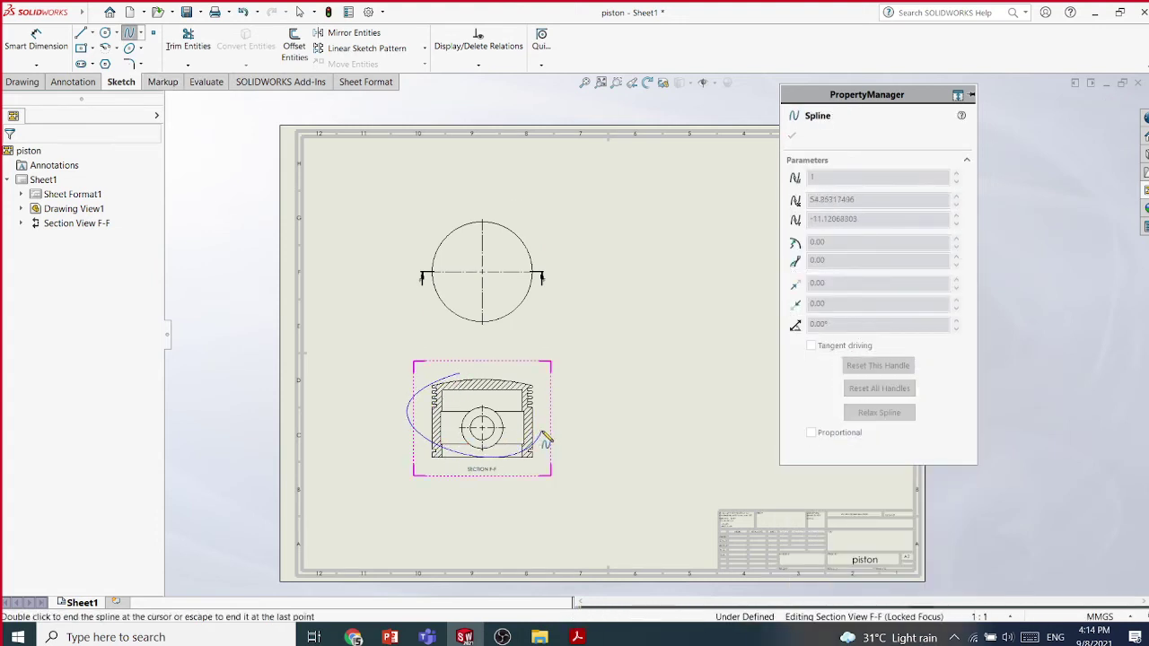
click(464, 381)
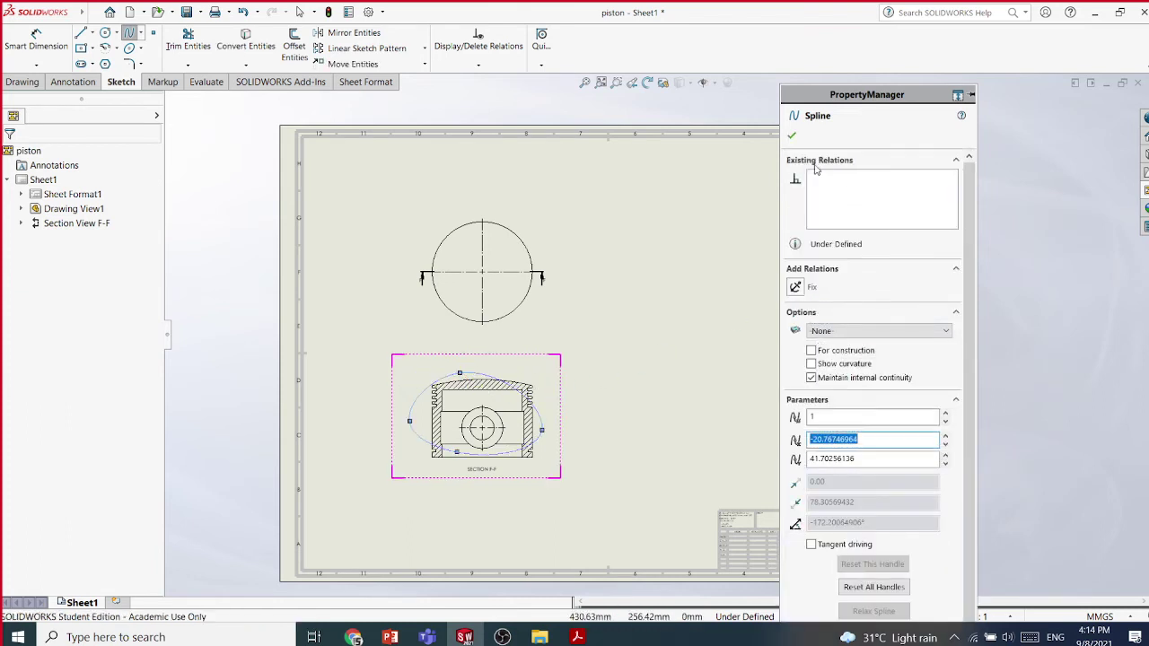
Finish the spline and crop Section View F-F to it
click(794, 137)
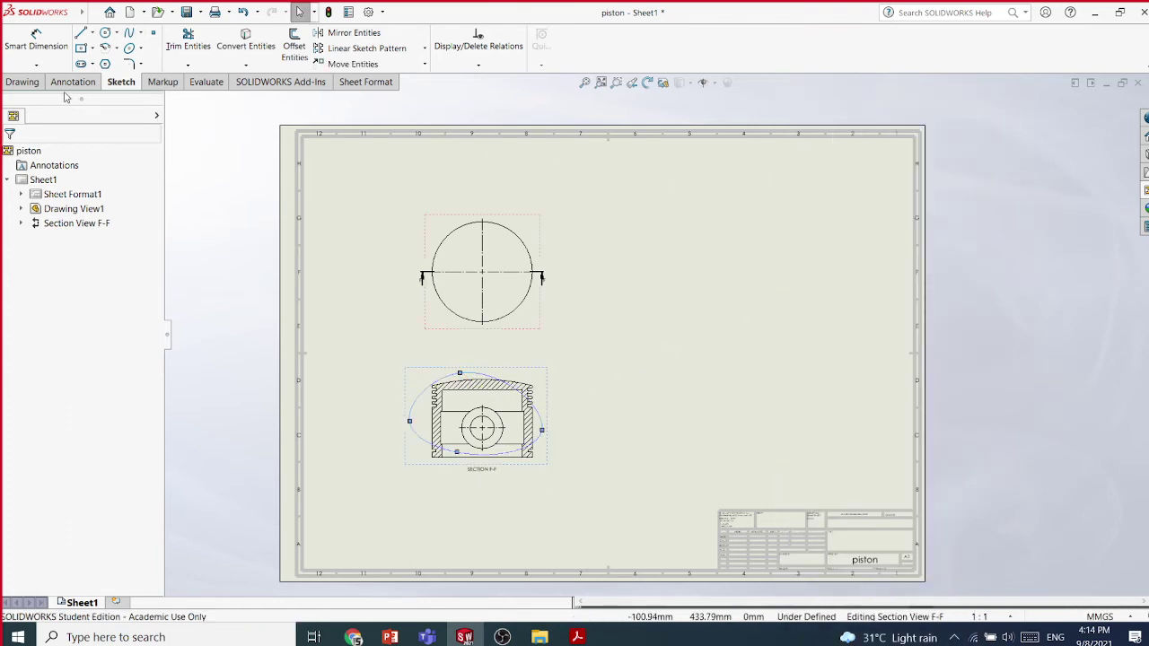
click(27, 83)
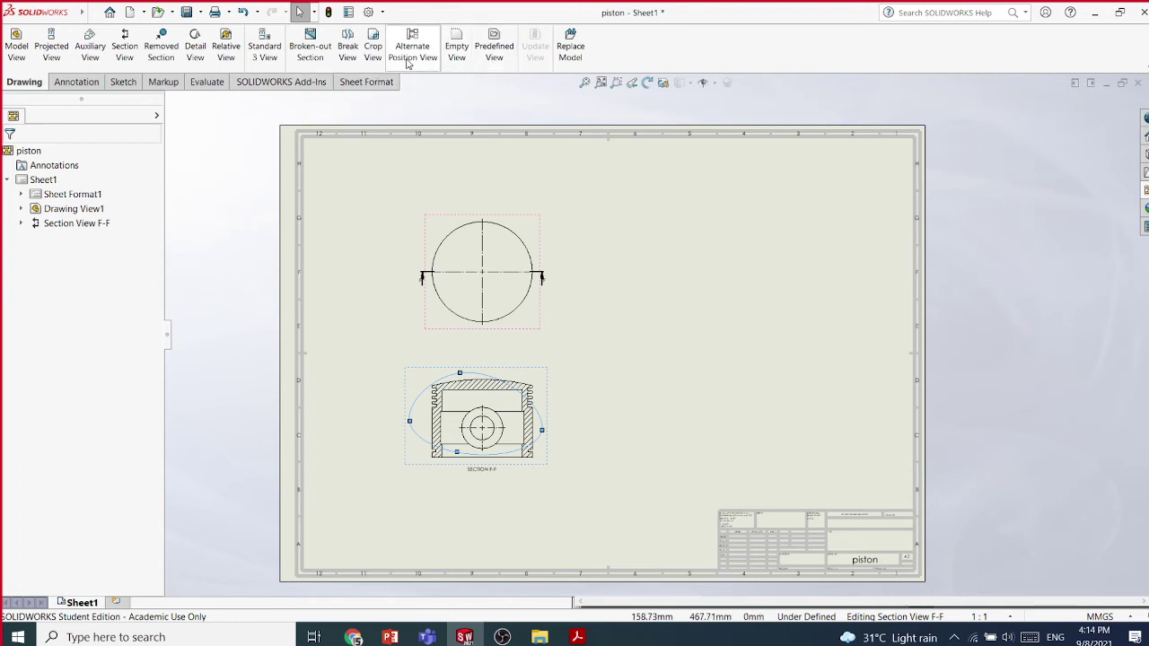
click(378, 61)
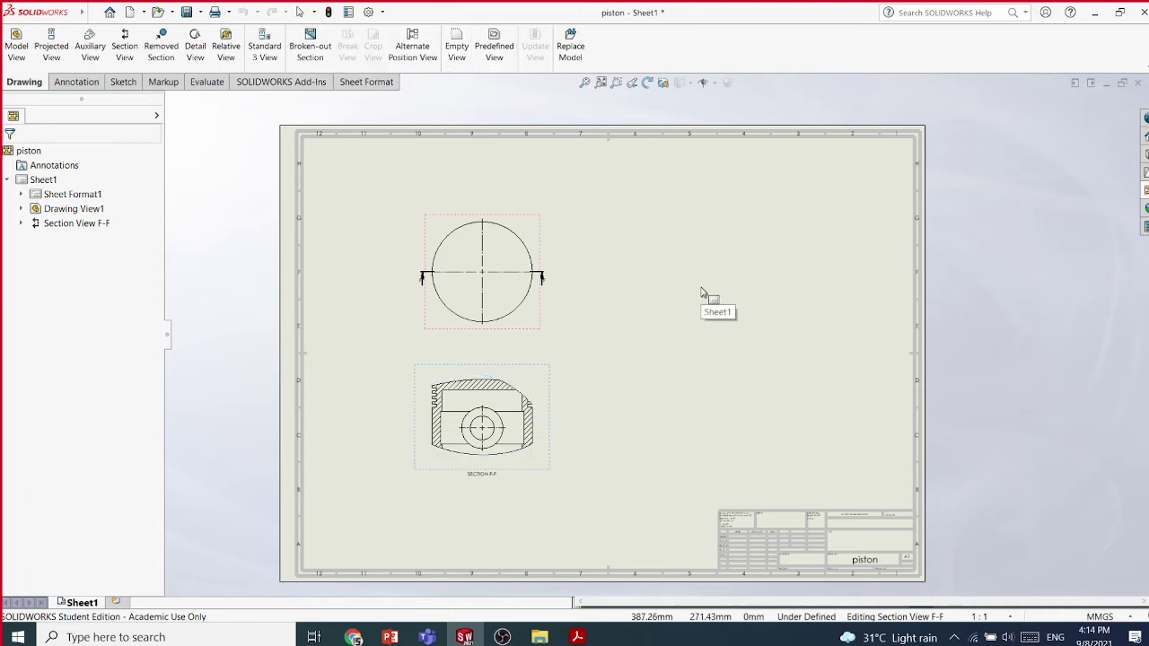
key(Escape)
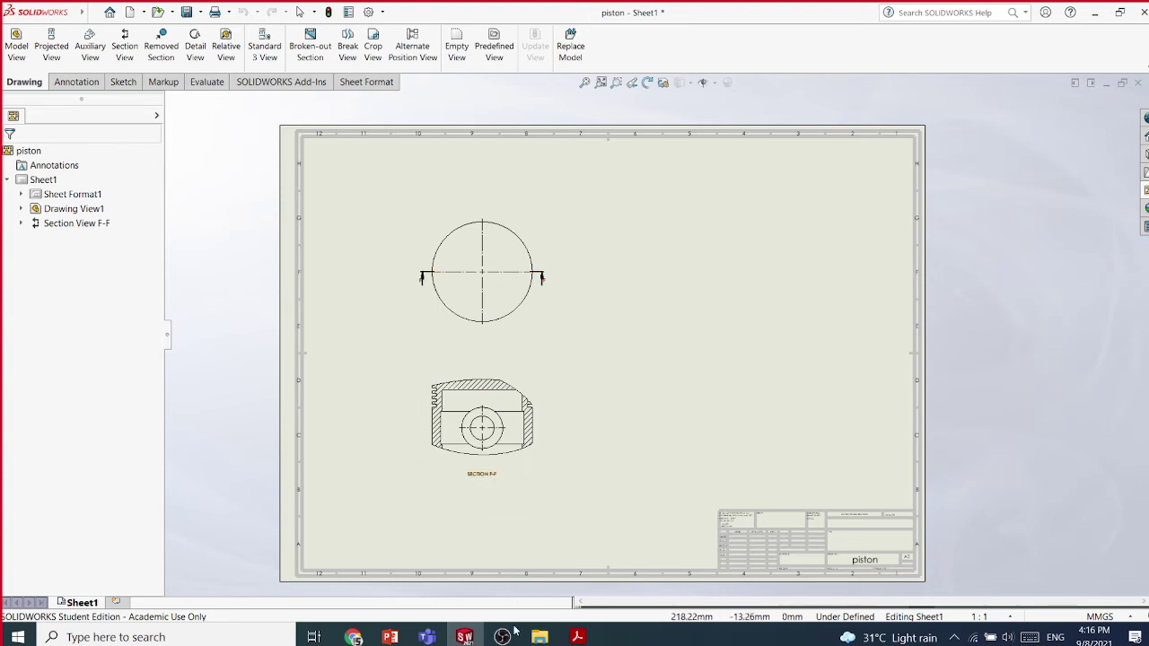
mouse_move(397, 638)
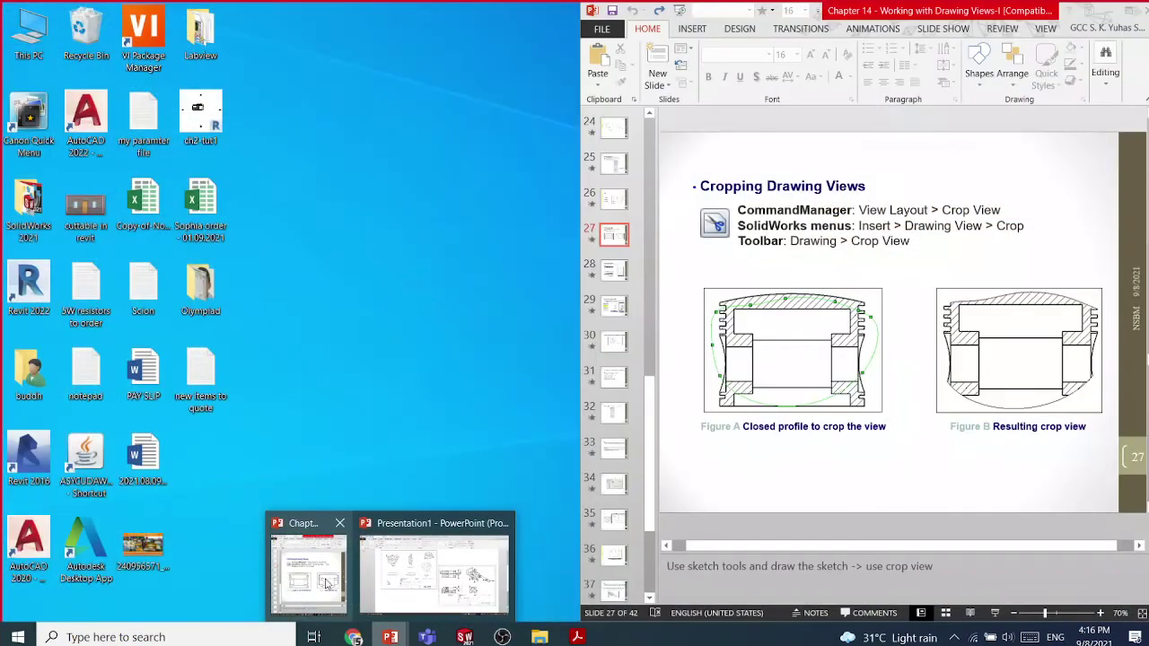
click(327, 584)
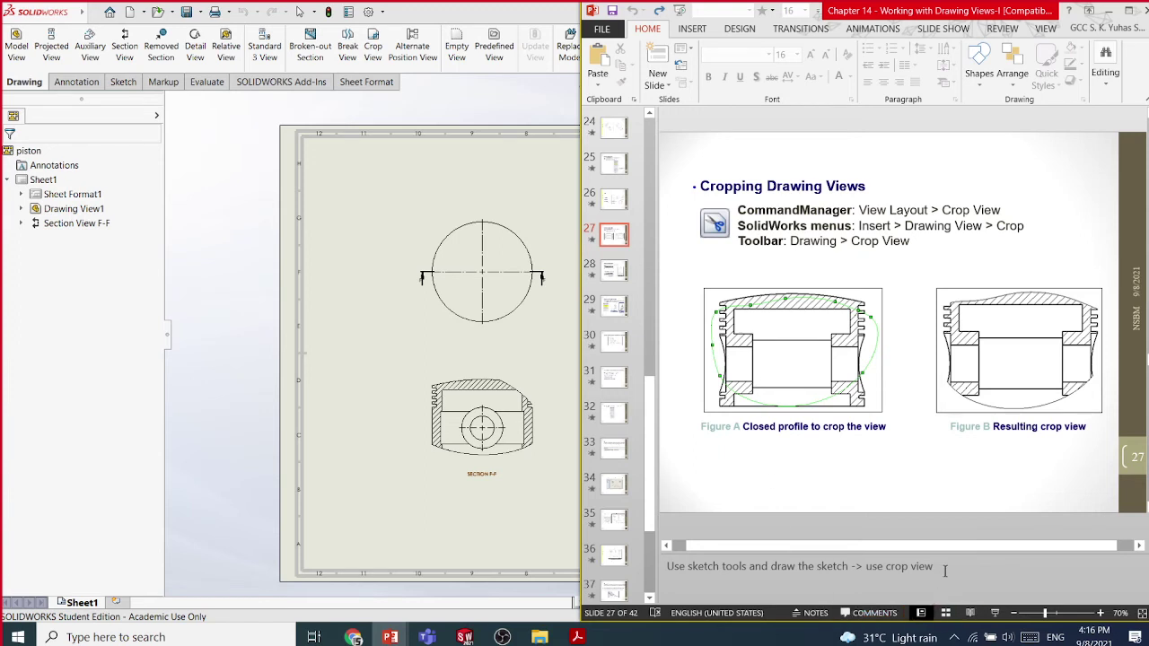
click(866, 124)
click(255, 168)
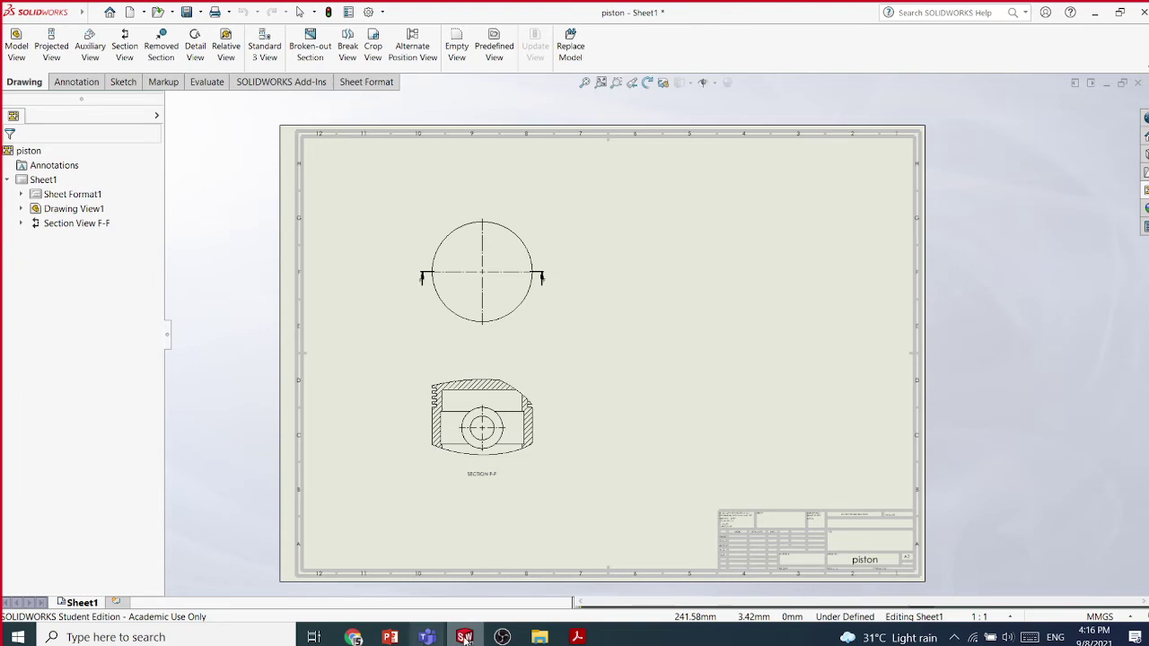
mouse_move(464, 638)
mouse_move(391, 639)
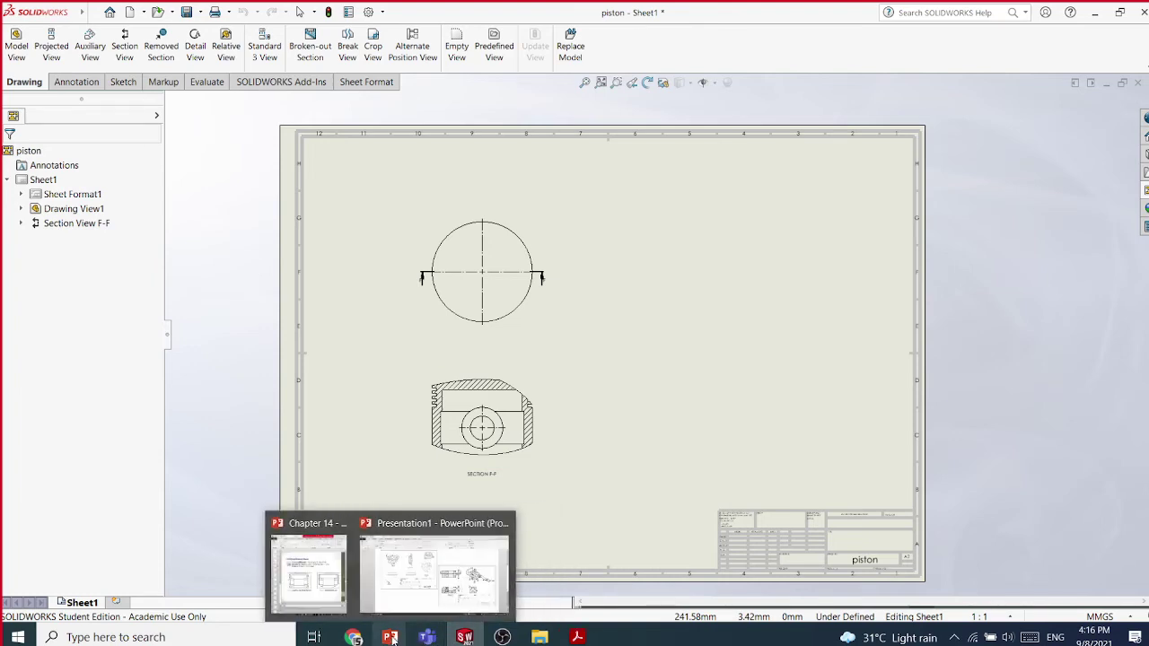
Check slide 28, Generating Broken Views, in Chapter 14, then maximize the SOLIDWORKS drawing
click(305, 570)
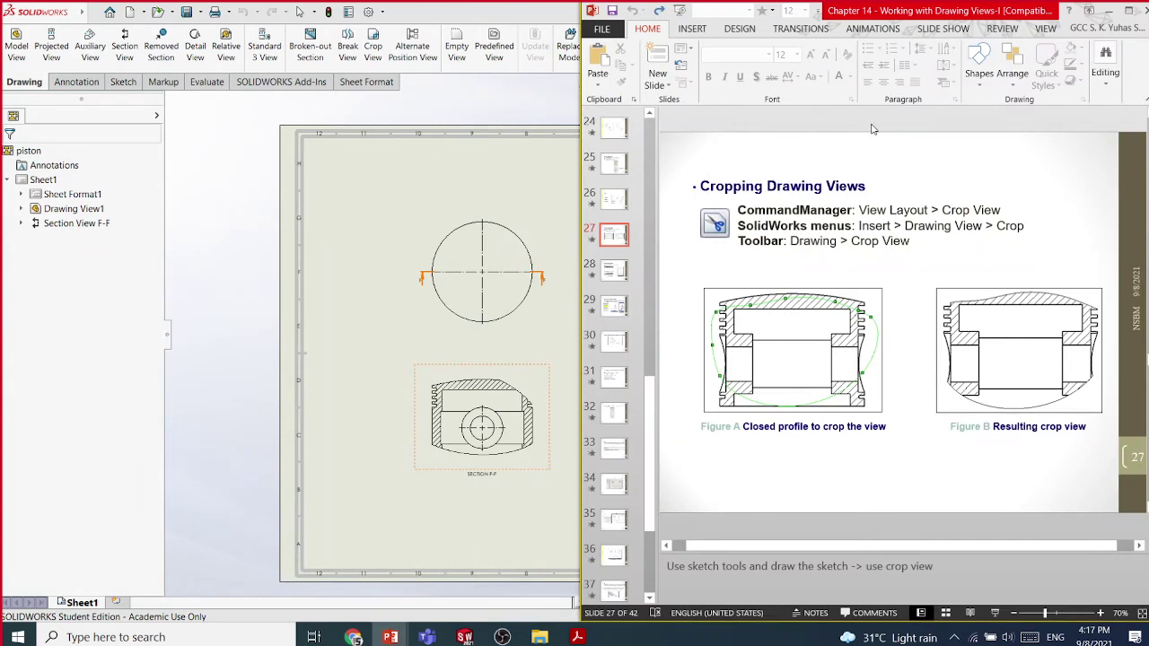
scroll(870, 128, down, 1)
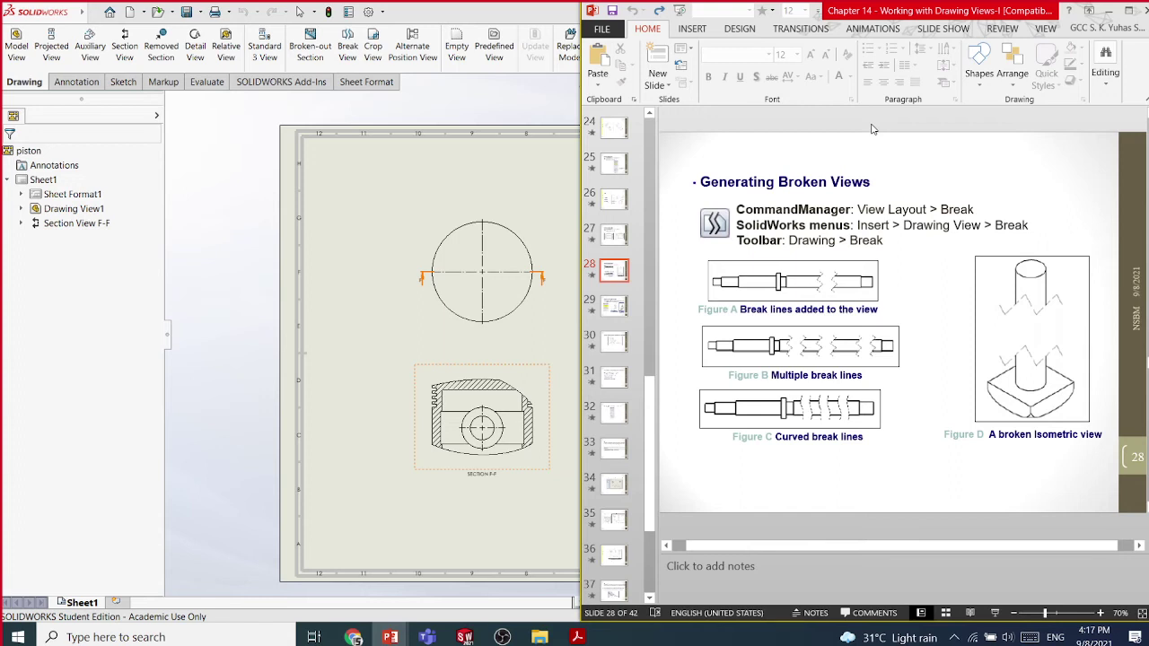
scroll(871, 129, up, 1)
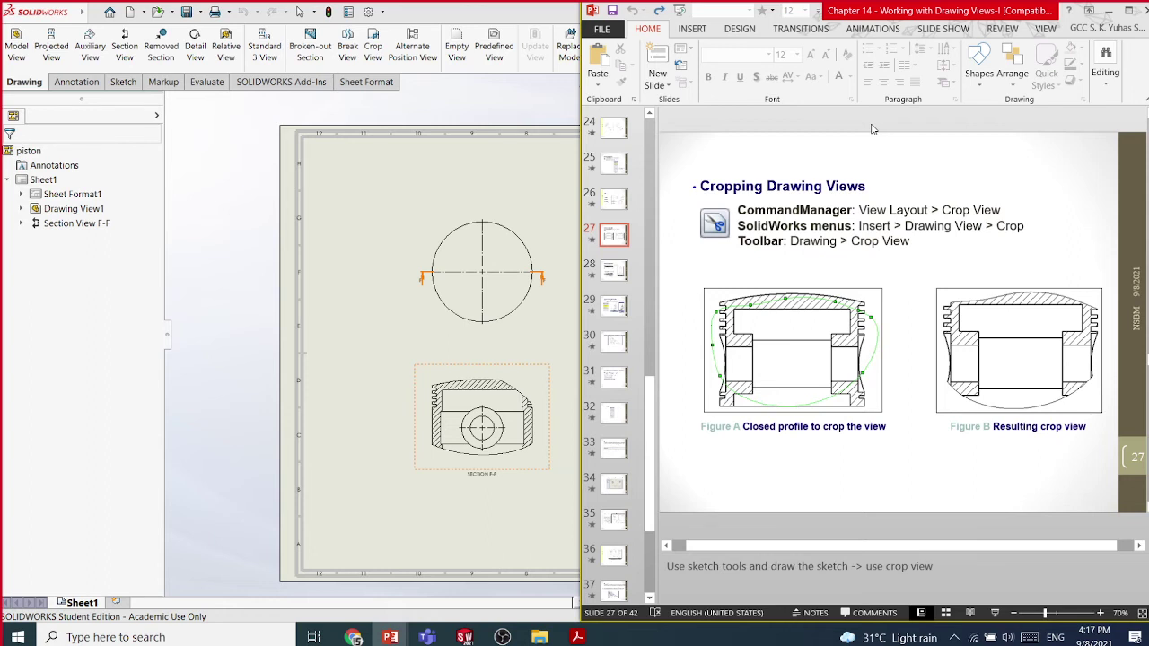
scroll(870, 128, down, 1)
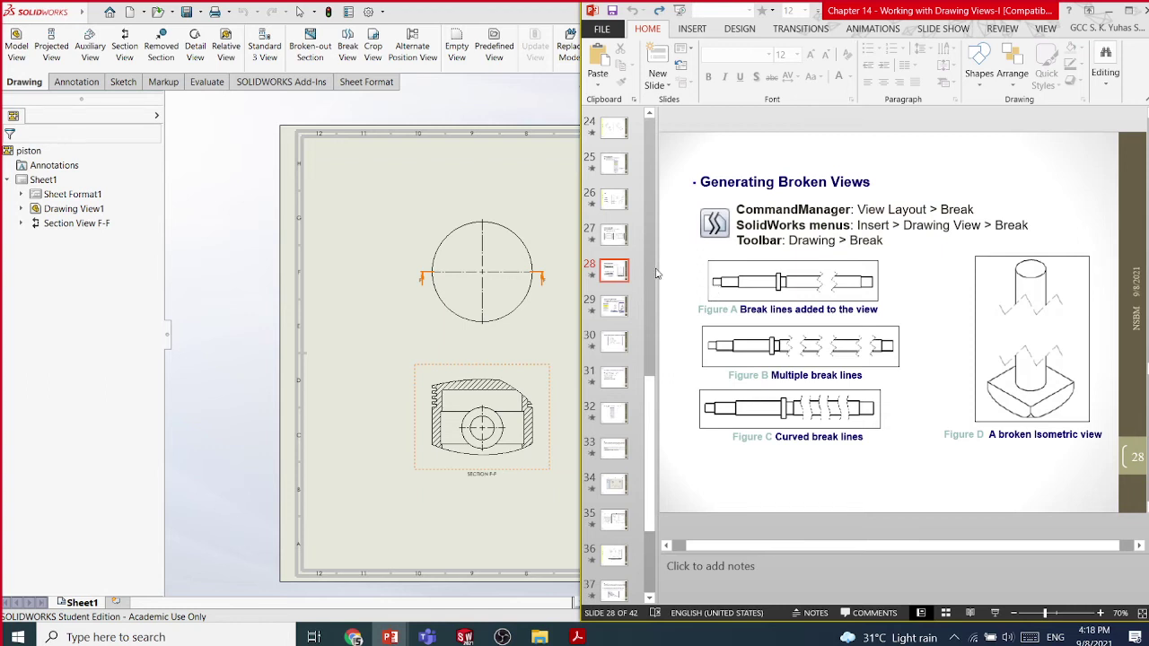
click(371, 201)
key(super+Up)
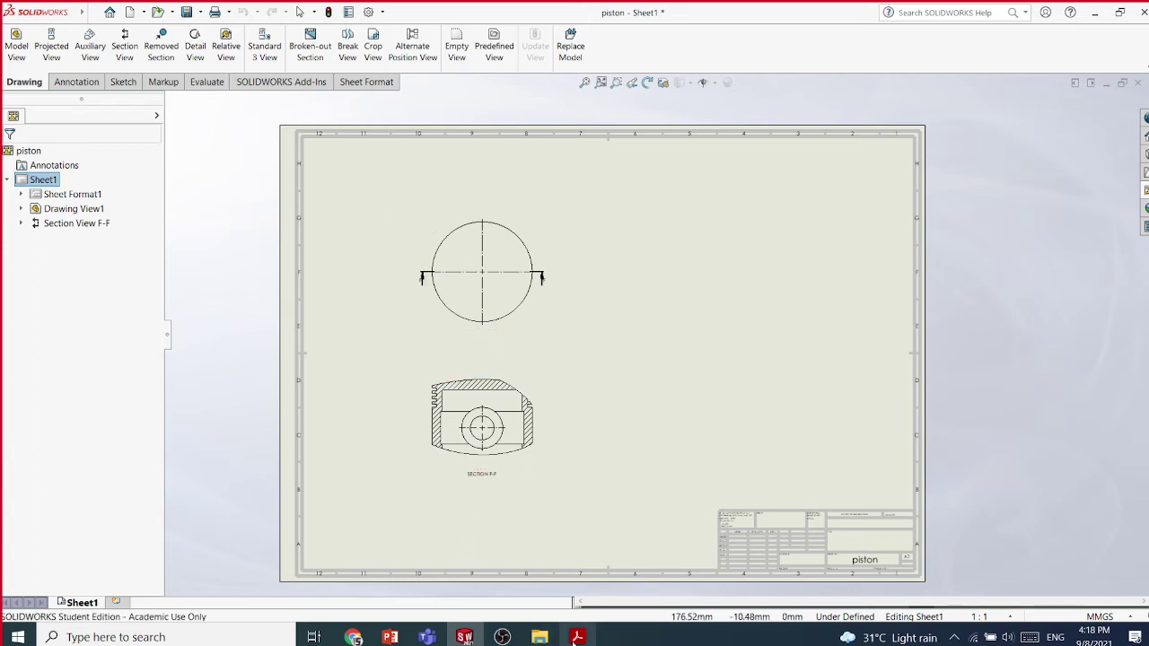
mouse_move(389, 637)
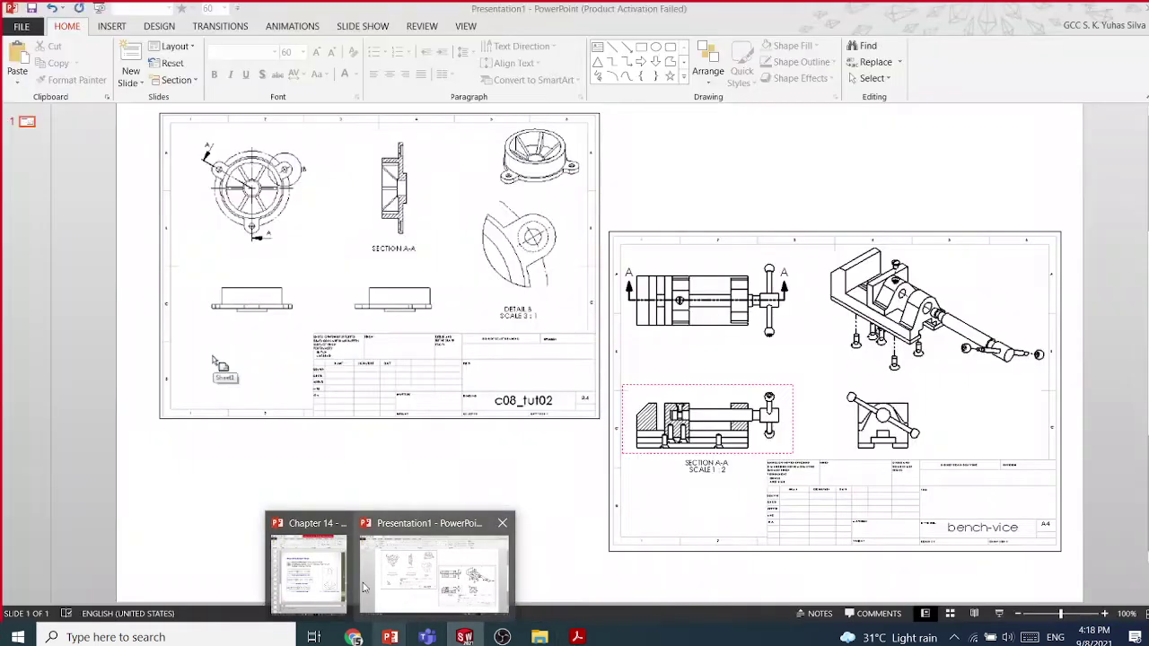
click(308, 574)
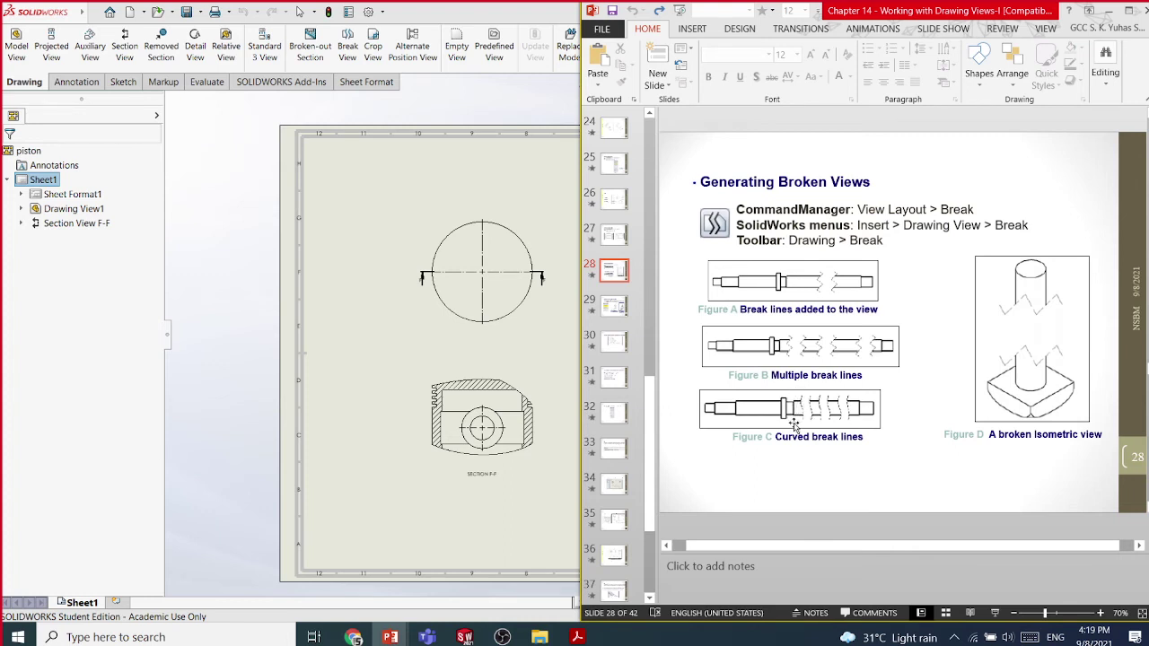
click(392, 180)
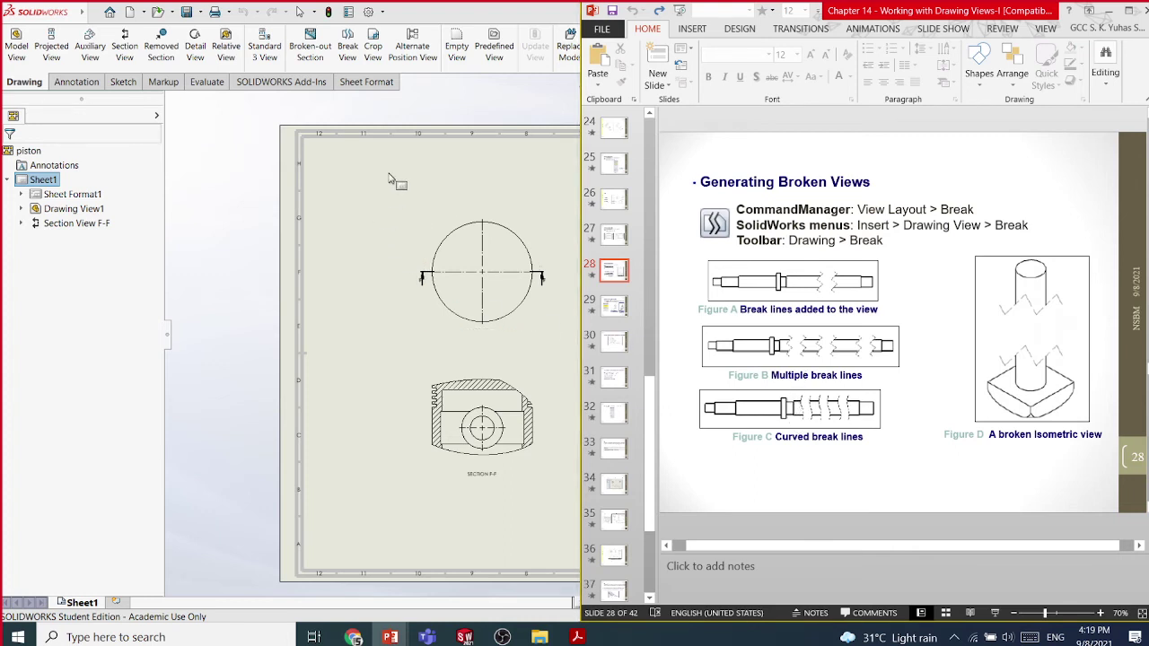
key(super+Up)
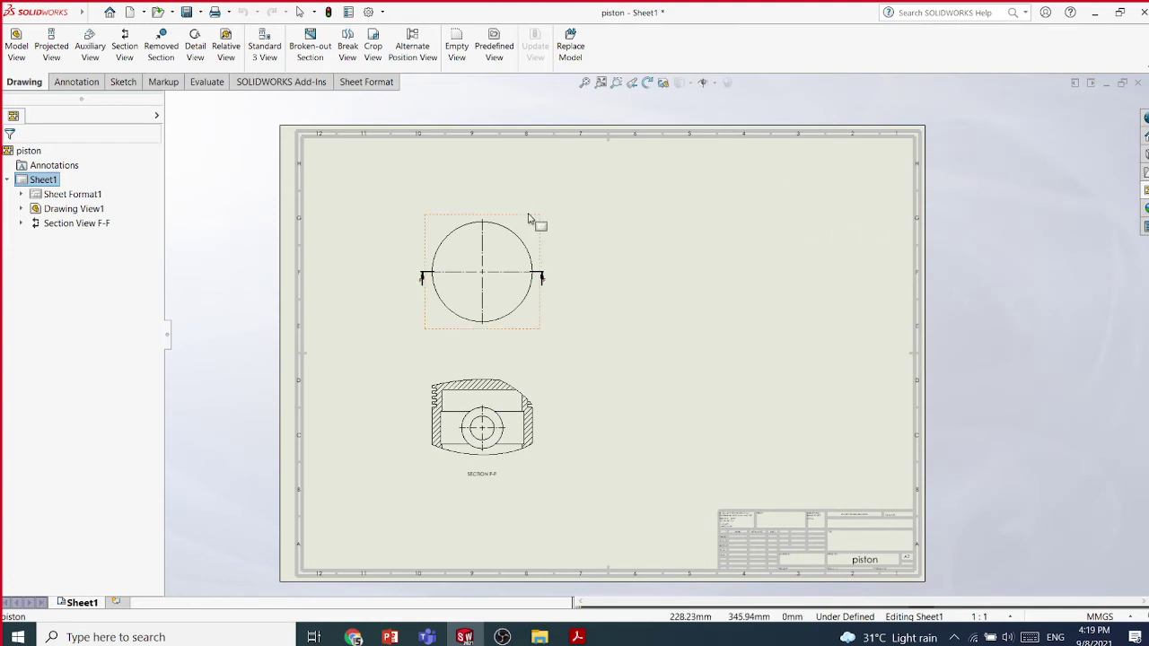
Delete the circular piston view and its section, and open the View Palette
click(541, 230)
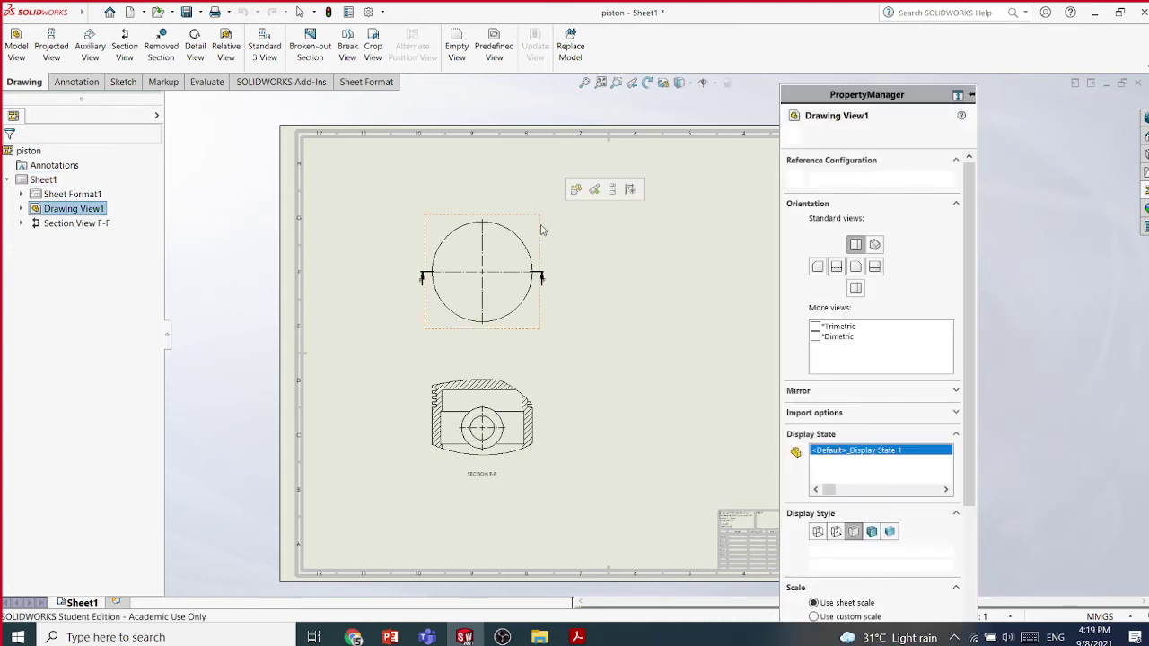
key(Delete)
click(674, 262)
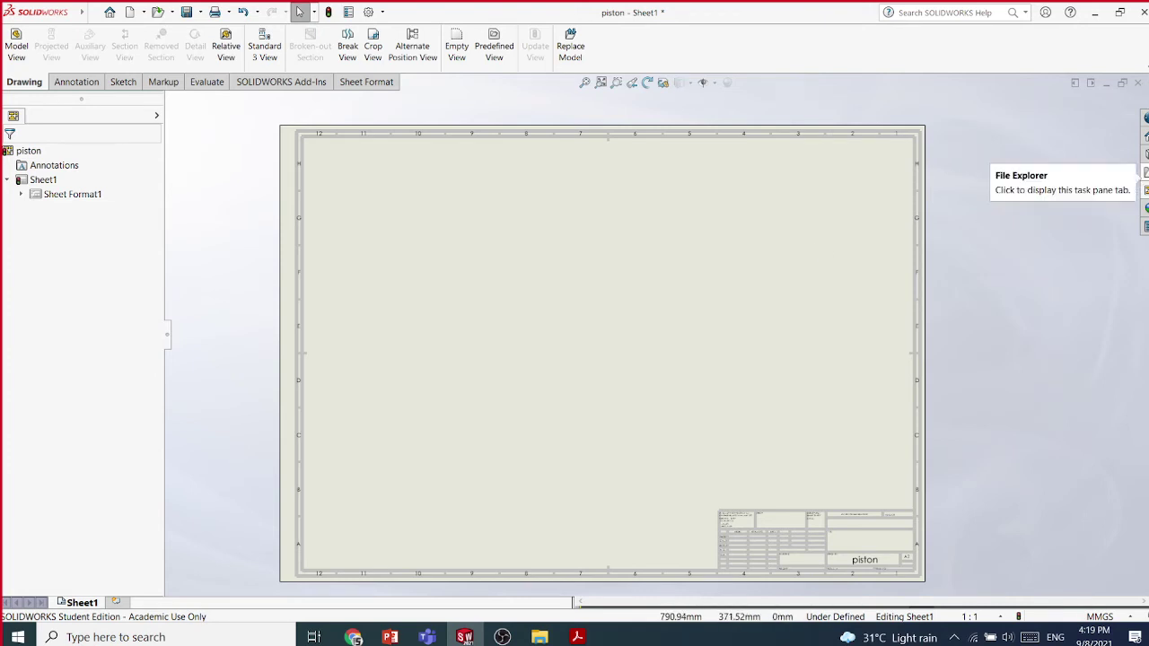
click(1145, 189)
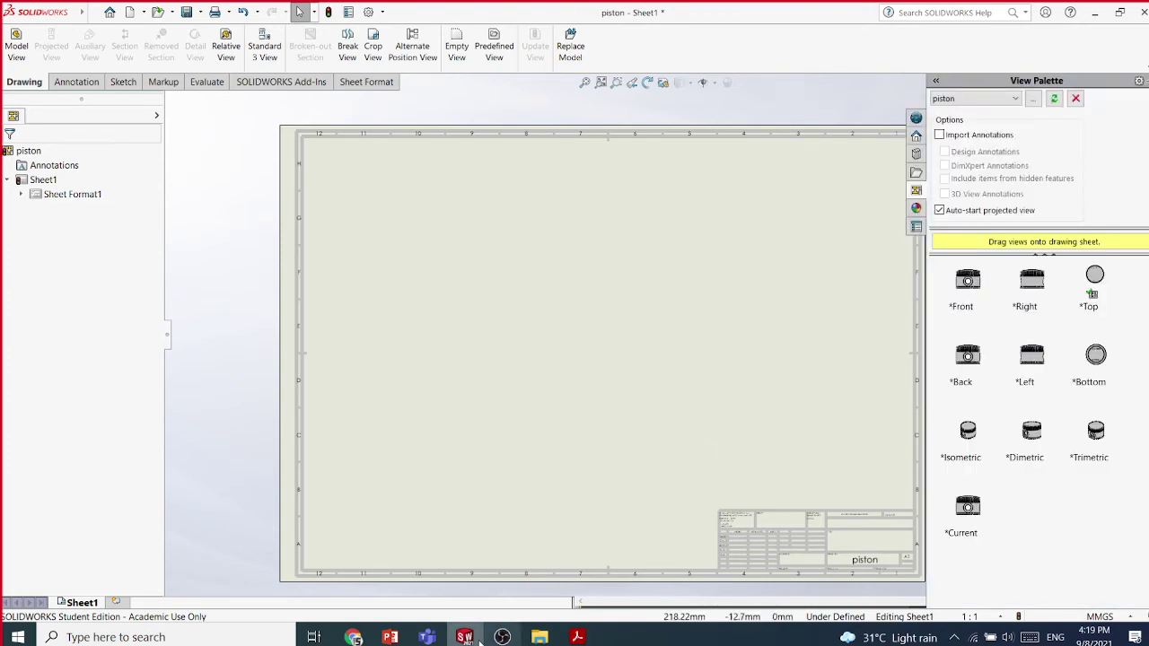
Close Presentation1 in PowerPoint without saving
click(405, 637)
click(433, 567)
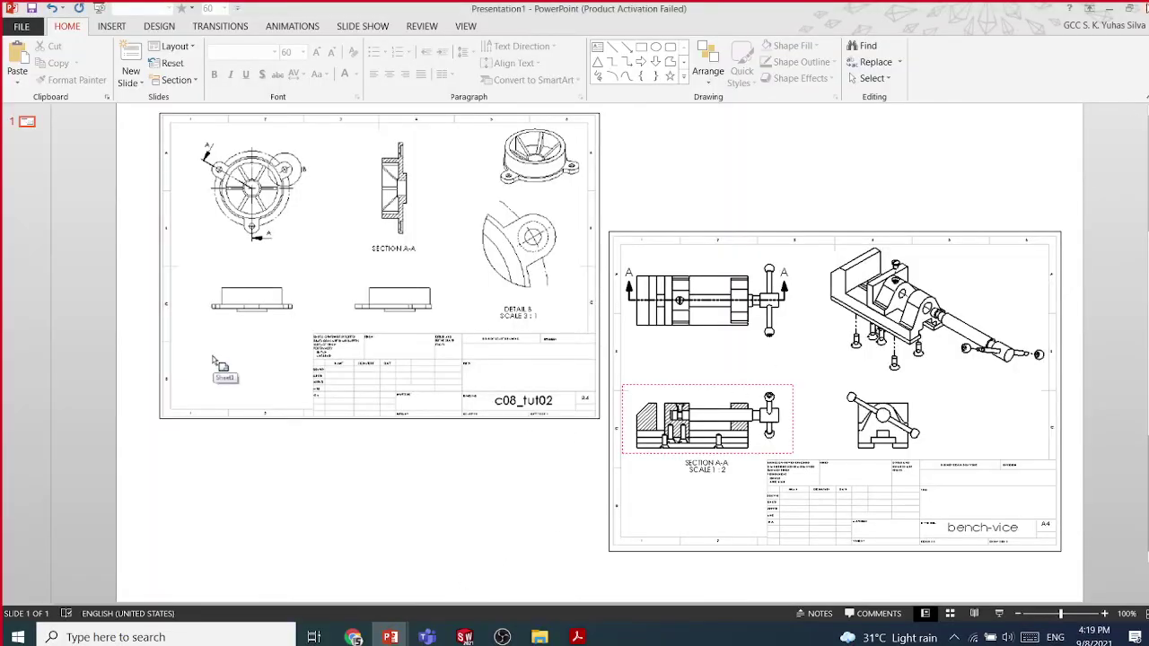
key(alt+F4)
click(579, 350)
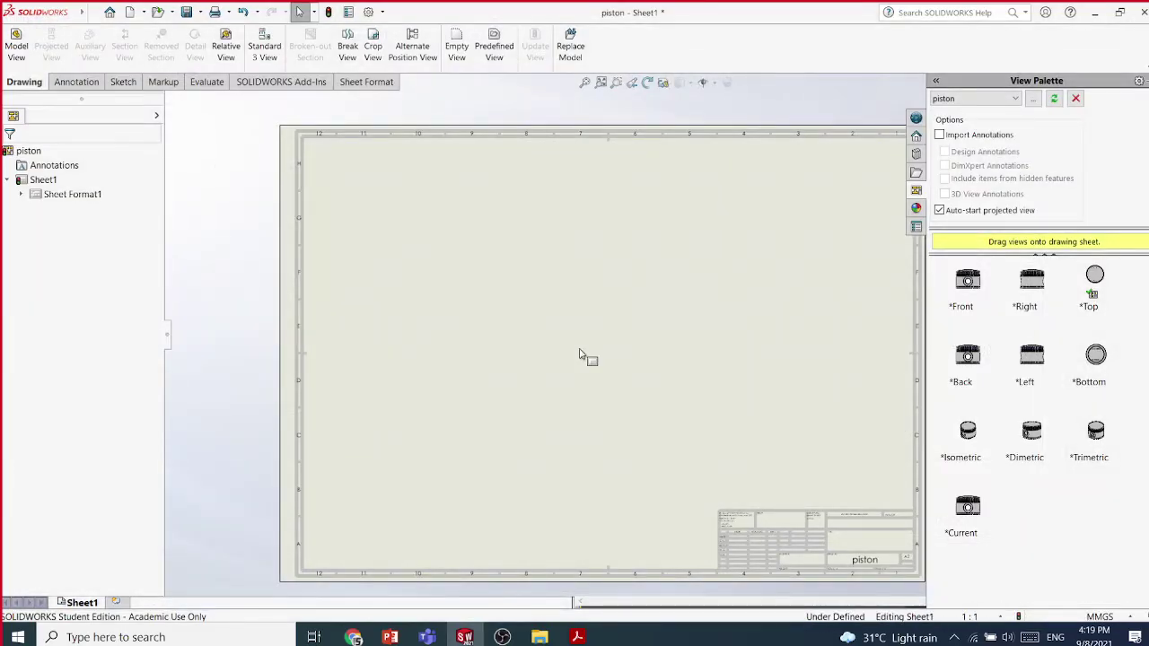
Glance at the Chapter 14 broken views slide, then reopen the View Palette
click(389, 638)
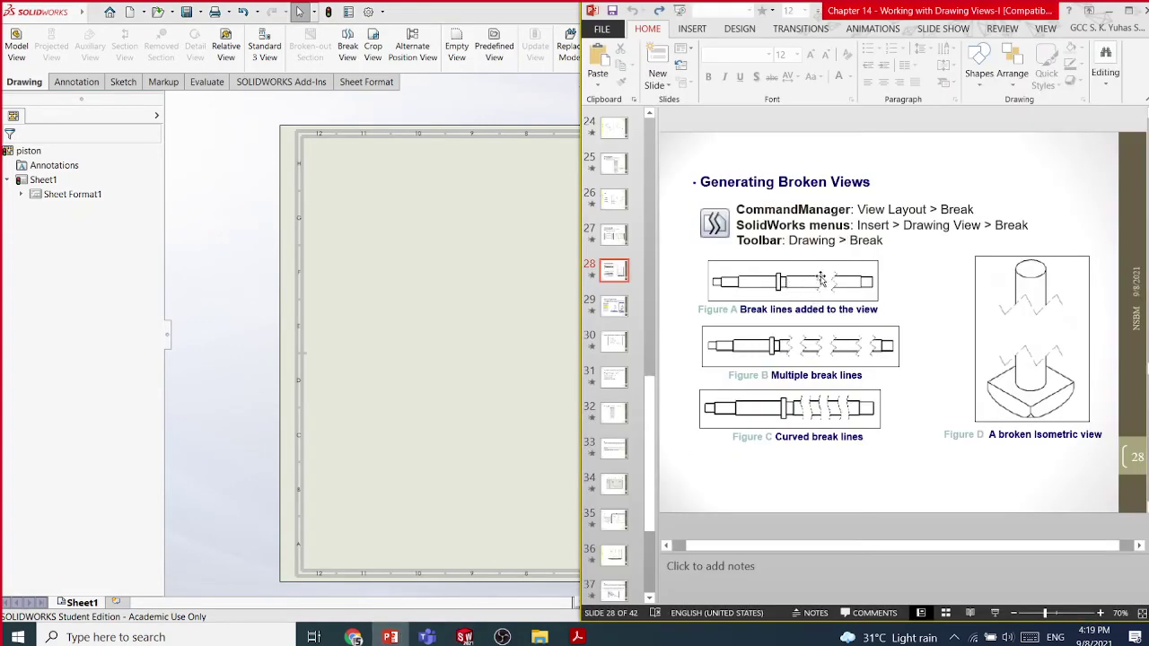
click(261, 169)
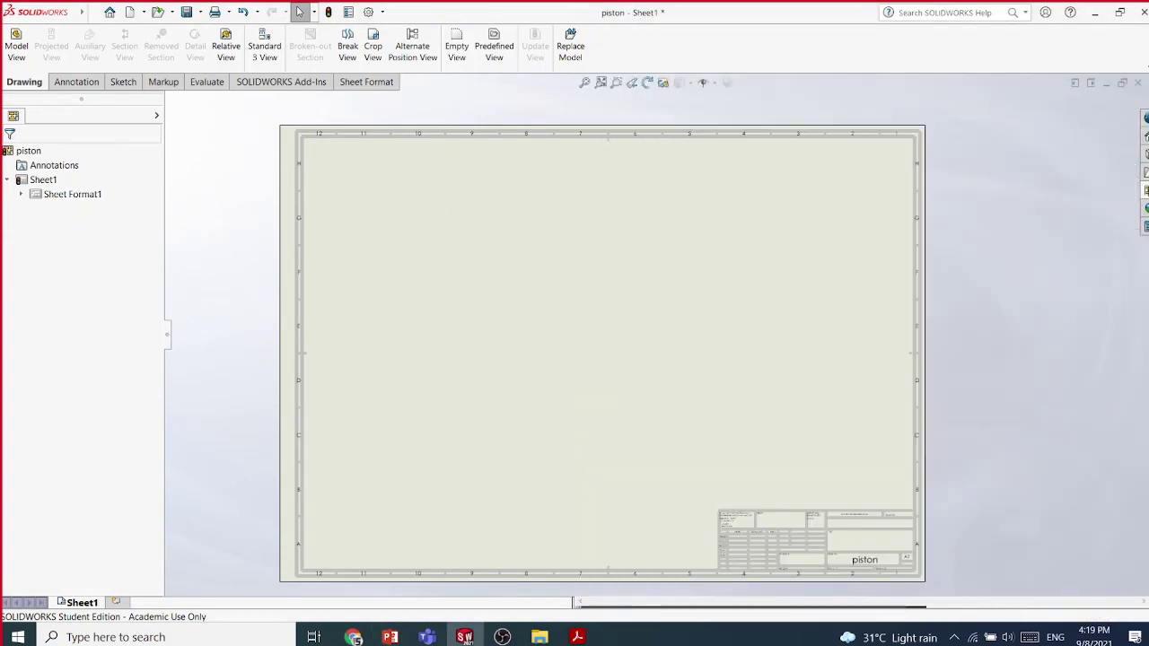
click(1146, 190)
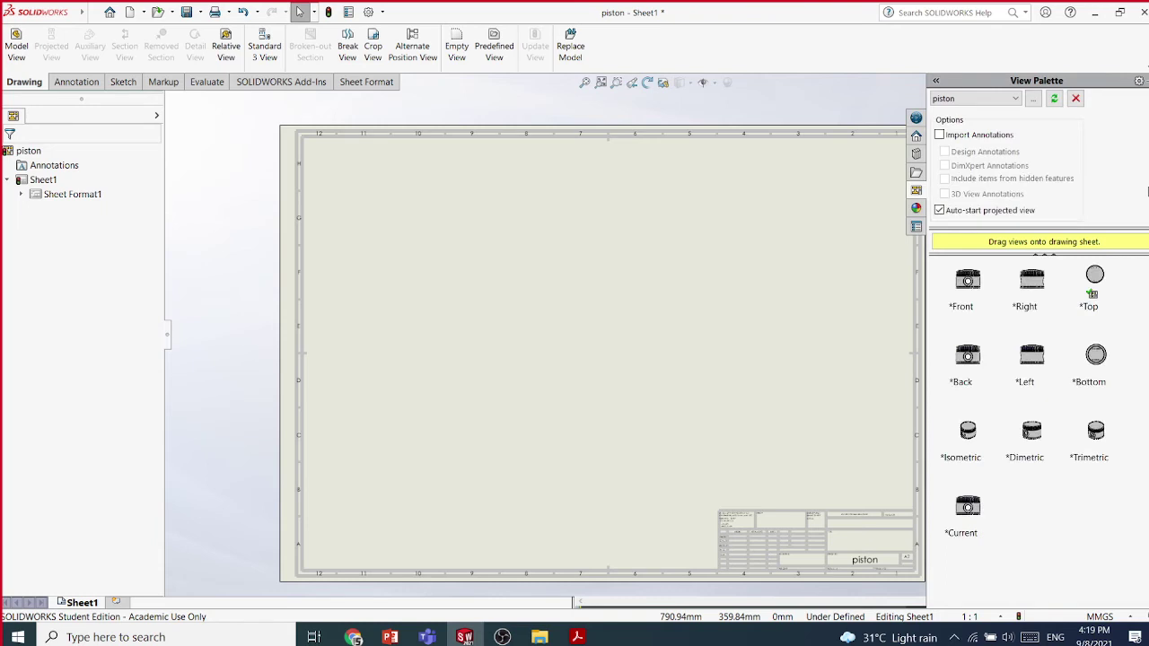
Browse to Chap 14 > Figure_14-38 and load the Screw Bar part into the View Palette
click(1032, 98)
click(530, 147)
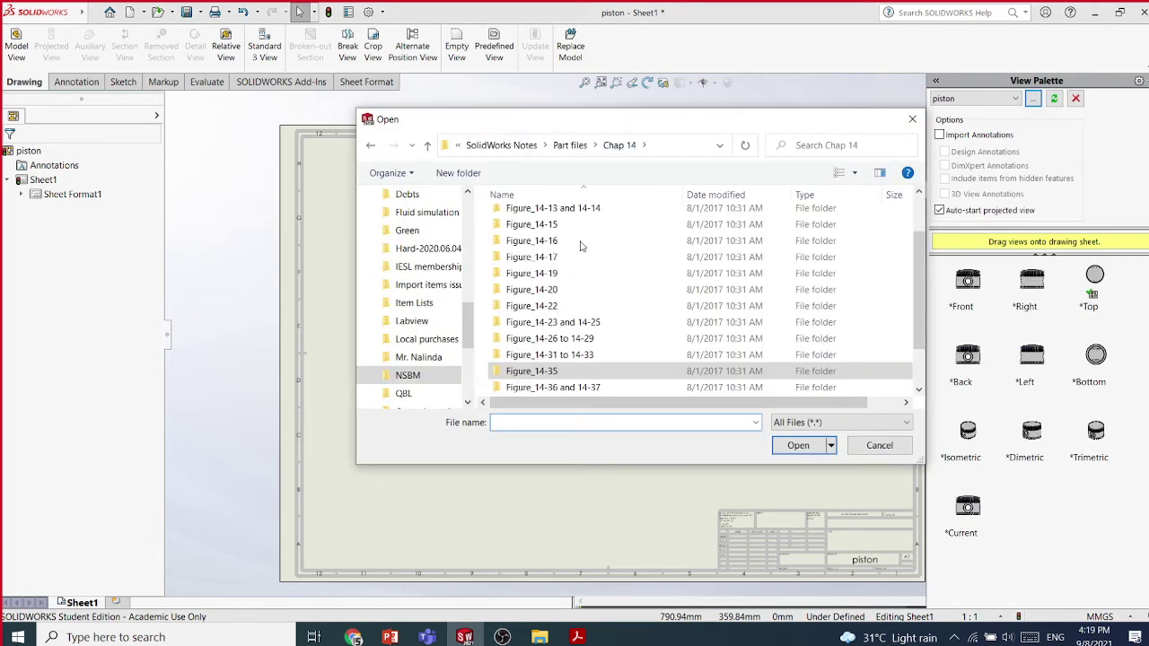
scroll(584, 314, down, 1)
double_click(571, 340)
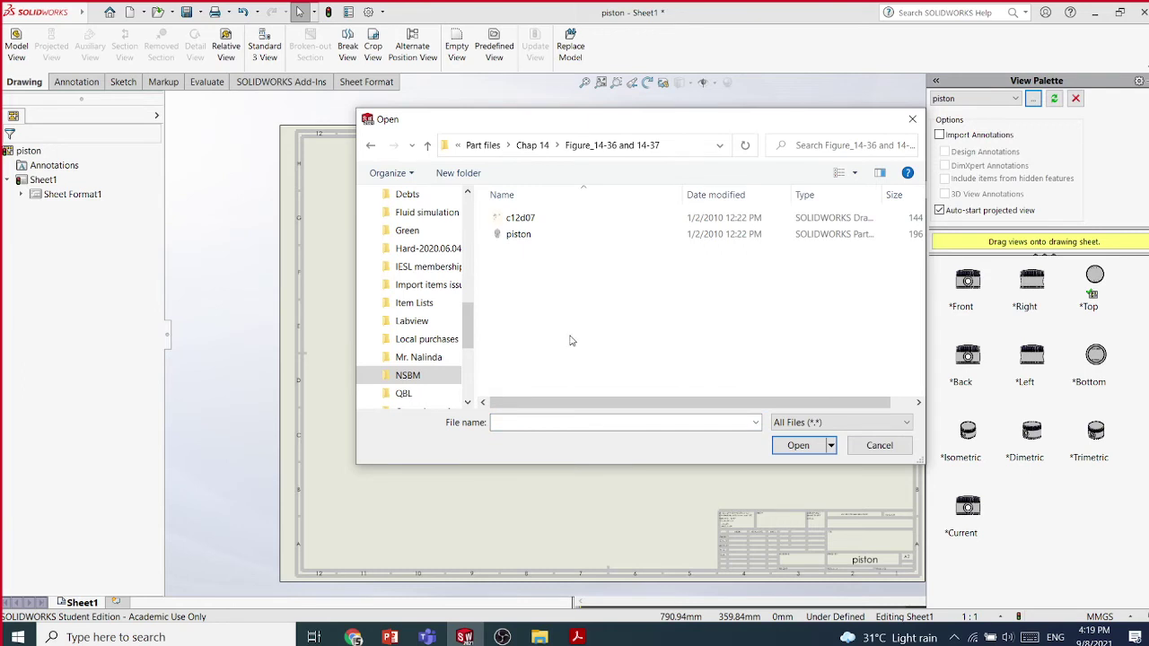
click(539, 145)
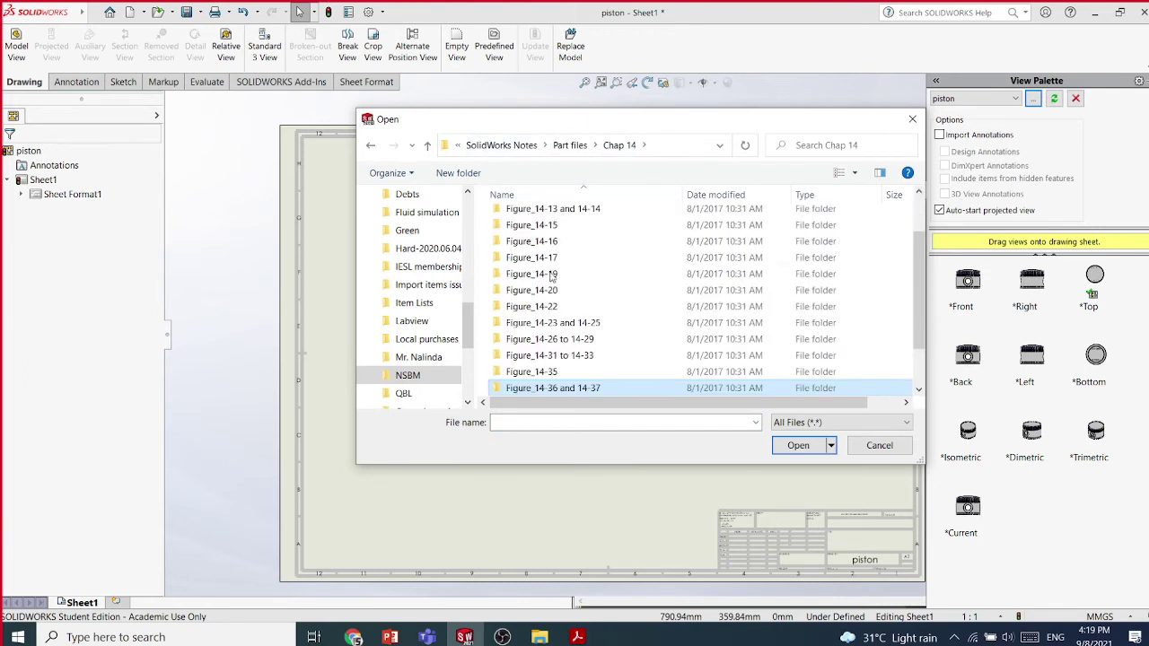
double_click(556, 356)
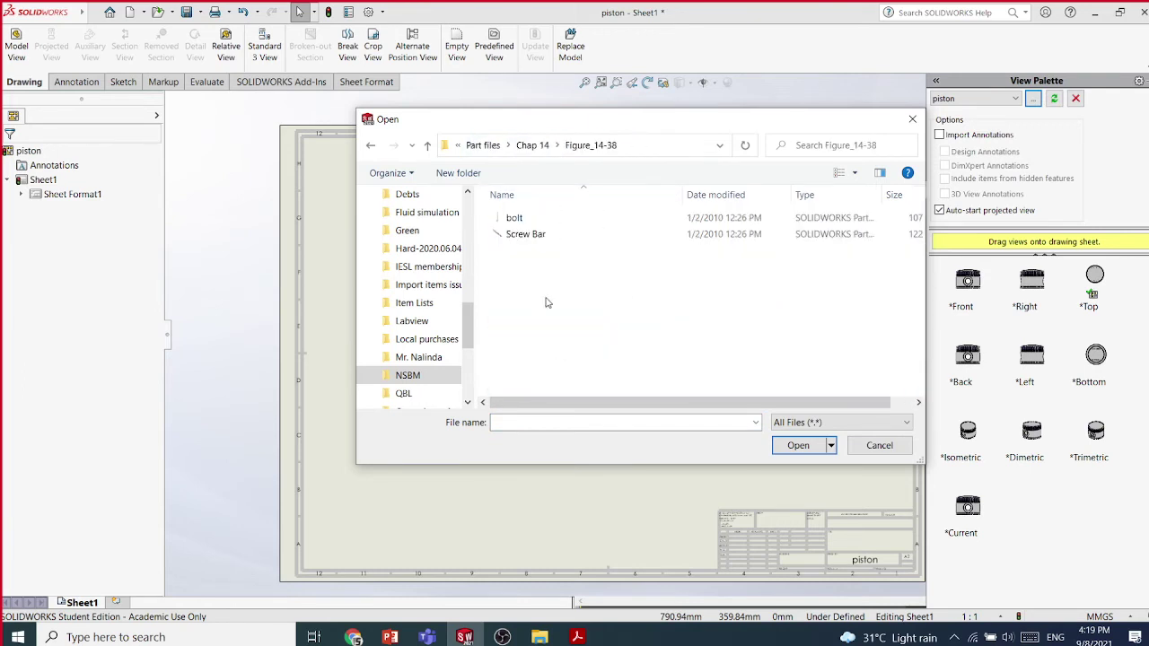
click(855, 173)
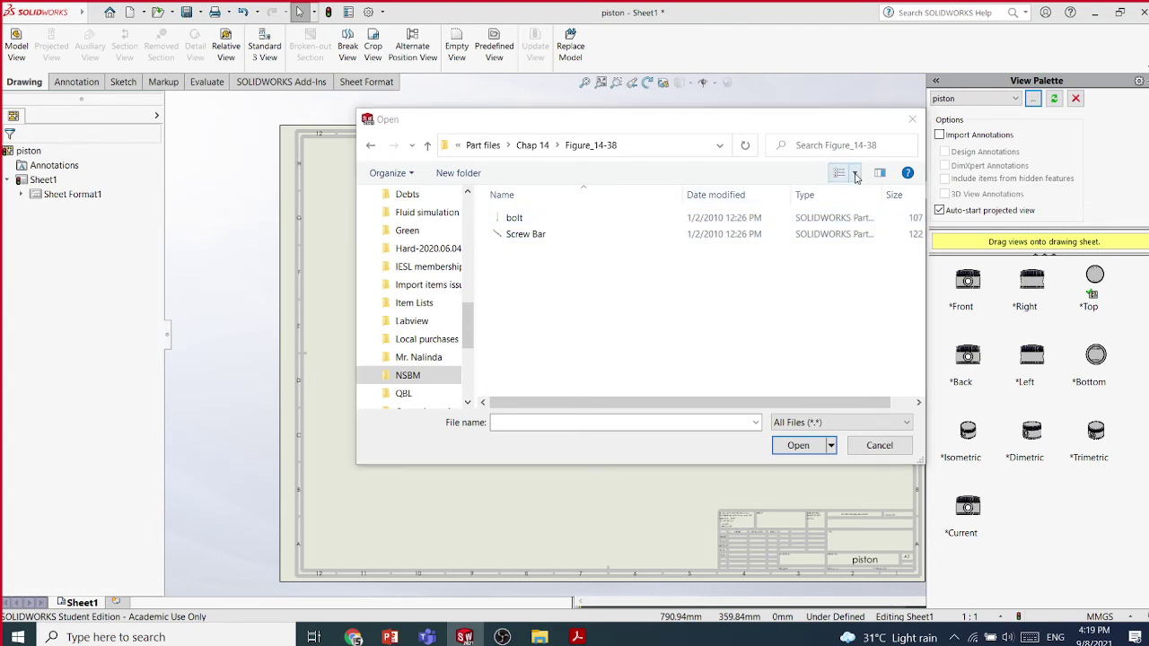
click(911, 75)
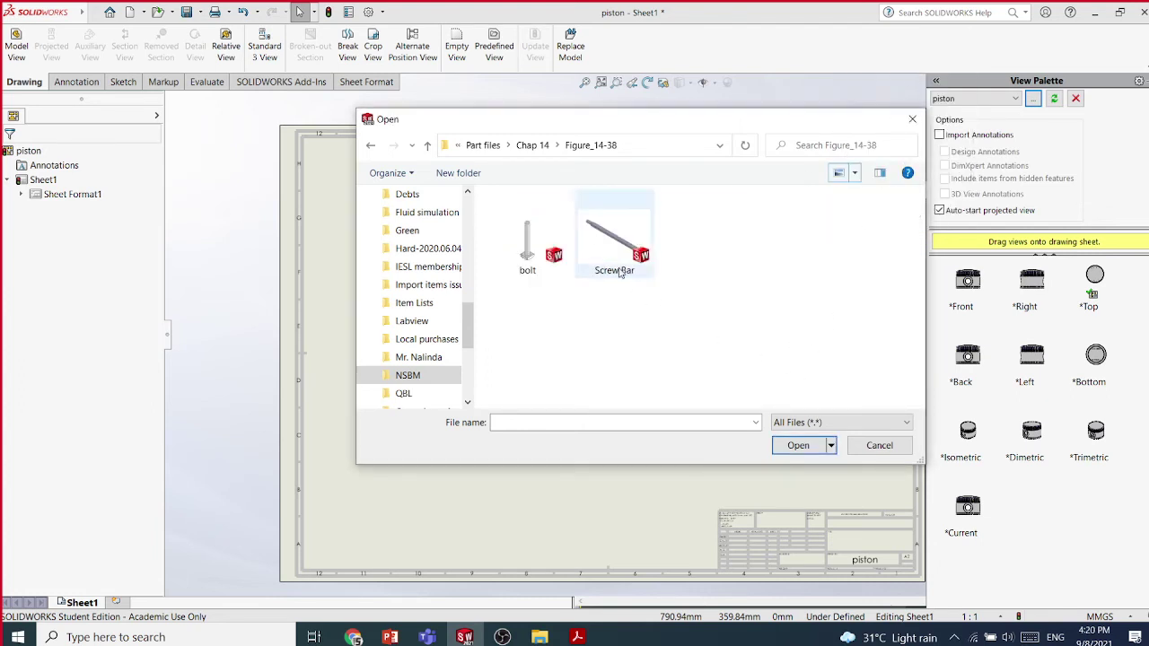
click(518, 234)
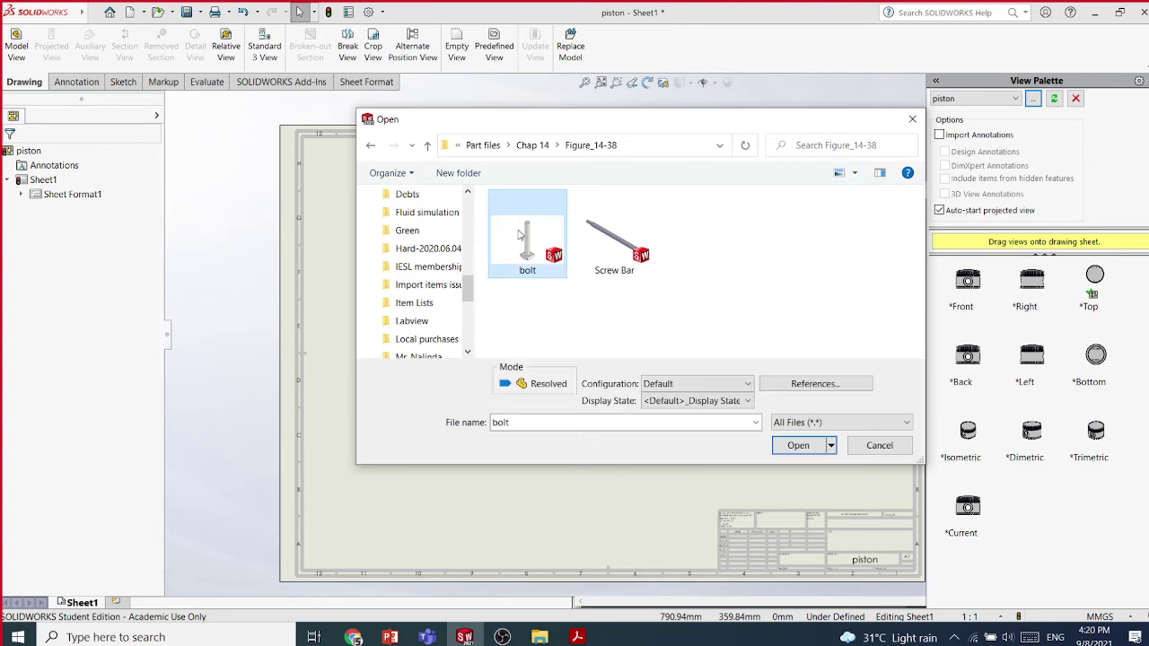
click(603, 238)
click(798, 445)
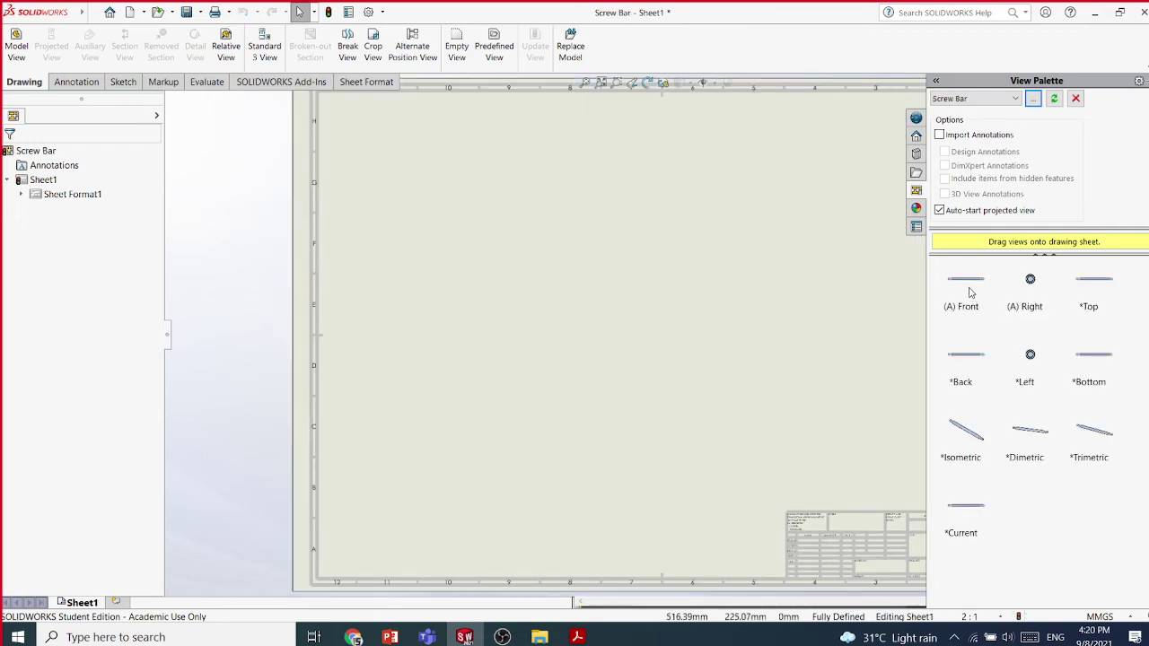
Drag the Screw Bar (A) Front view onto the sheet as Drawing View1, with no projected views
mouse_move(967, 289)
mouse_down()
mouse_move(536, 242)
mouse_move(533, 230)
mouse_up()
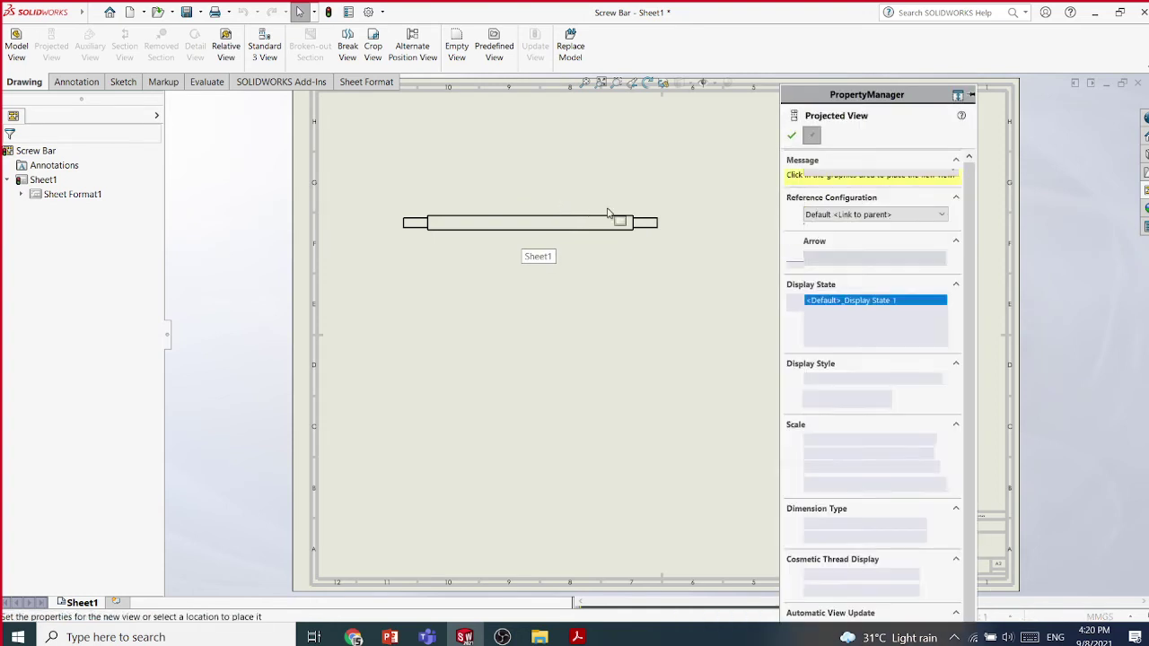
scroll(719, 295, down, 1)
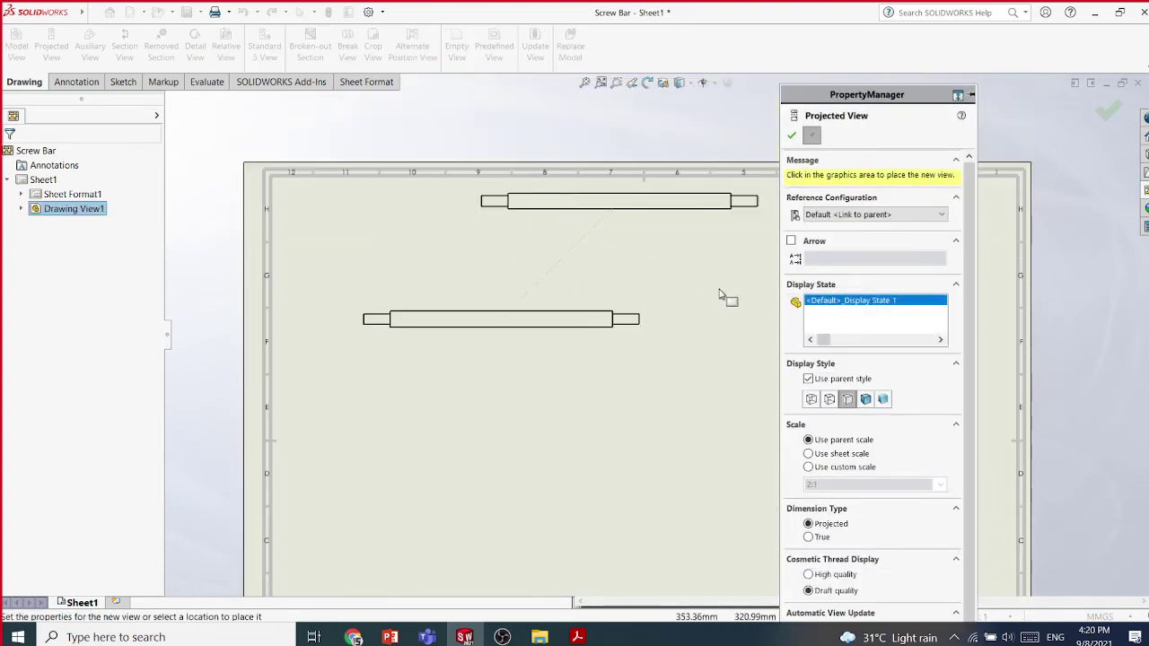
click(791, 135)
scroll(664, 289, up, 3)
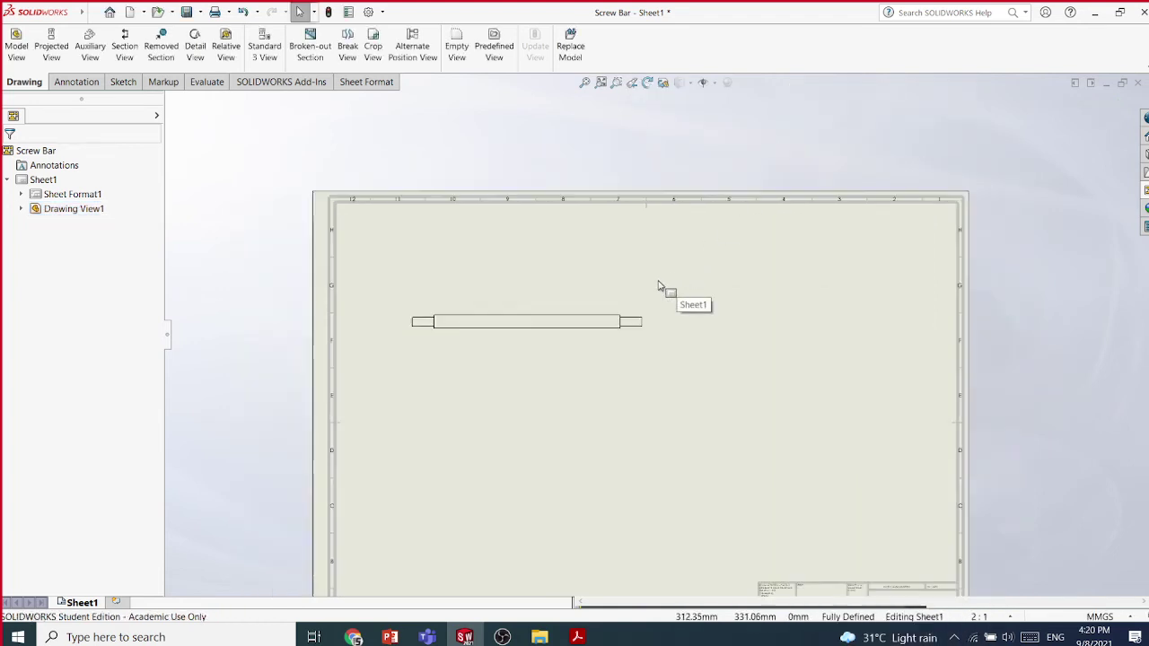
scroll(687, 377, down, 2)
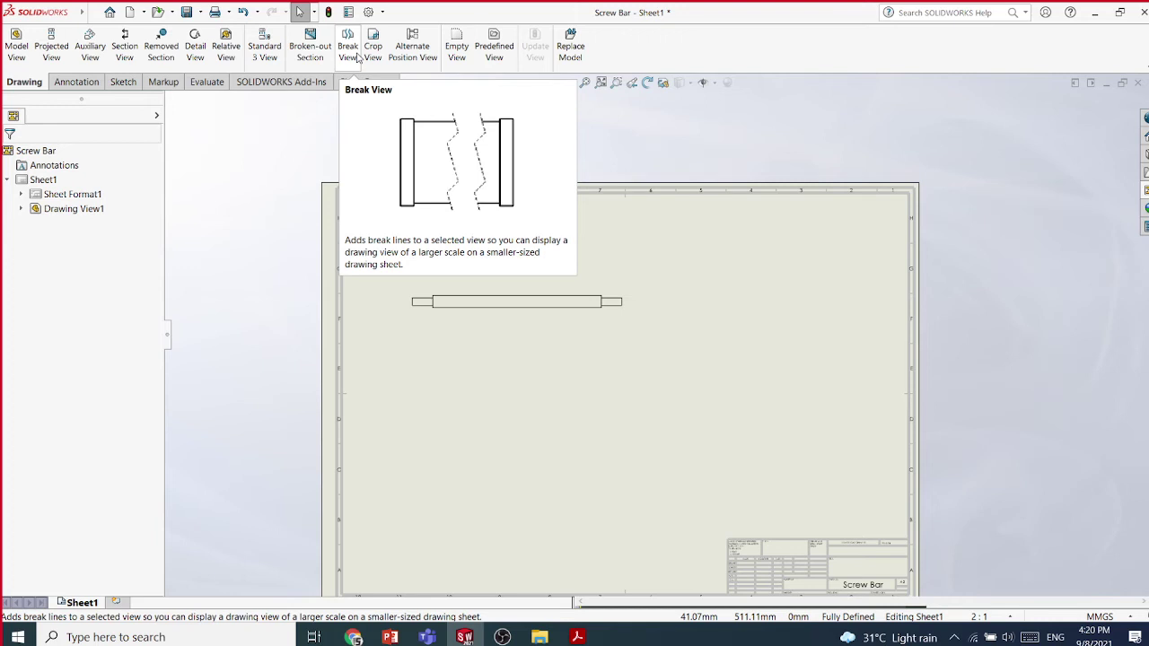
Start a Break View on Drawing View1 but cancel it, keeping the bar full length
click(349, 52)
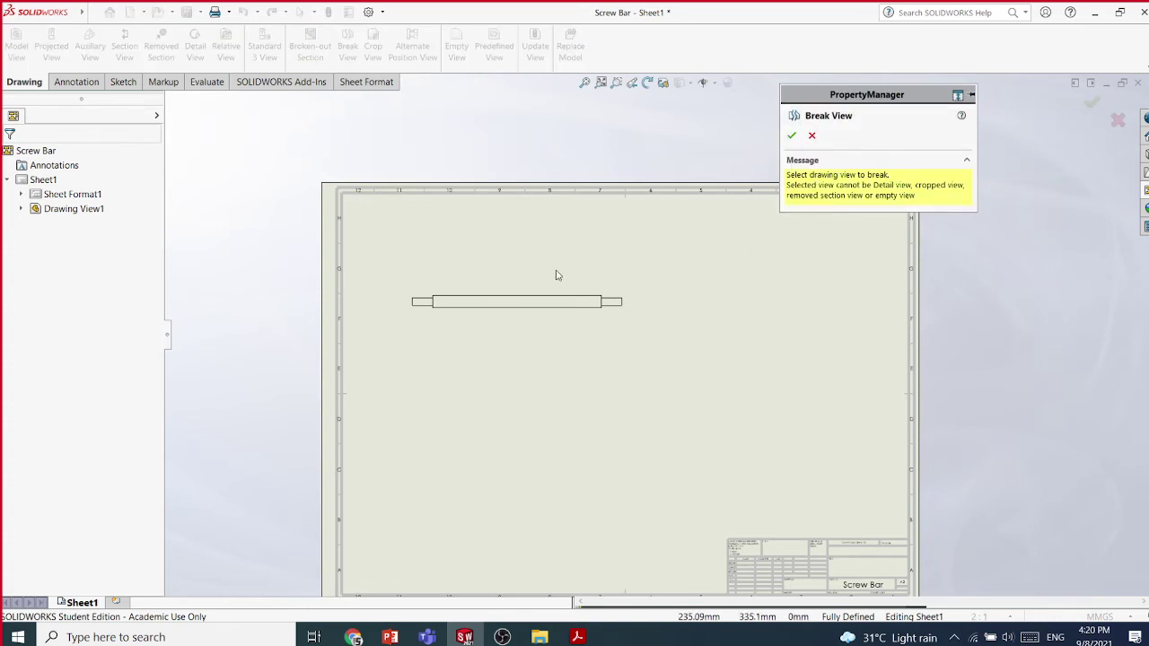
click(546, 300)
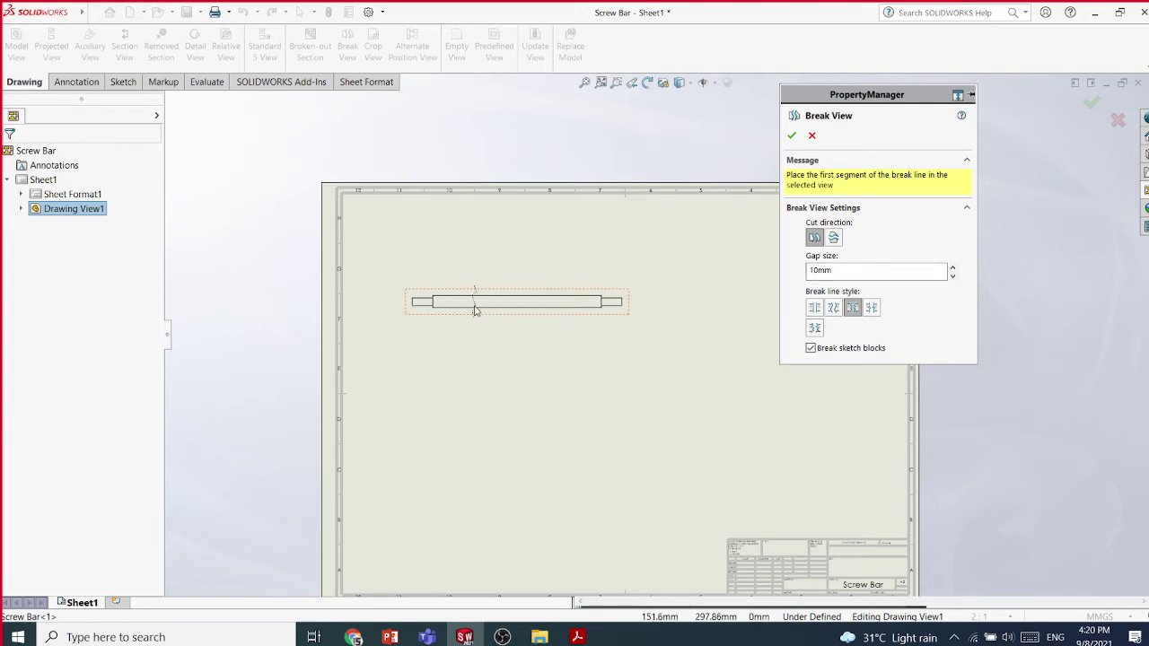
click(812, 135)
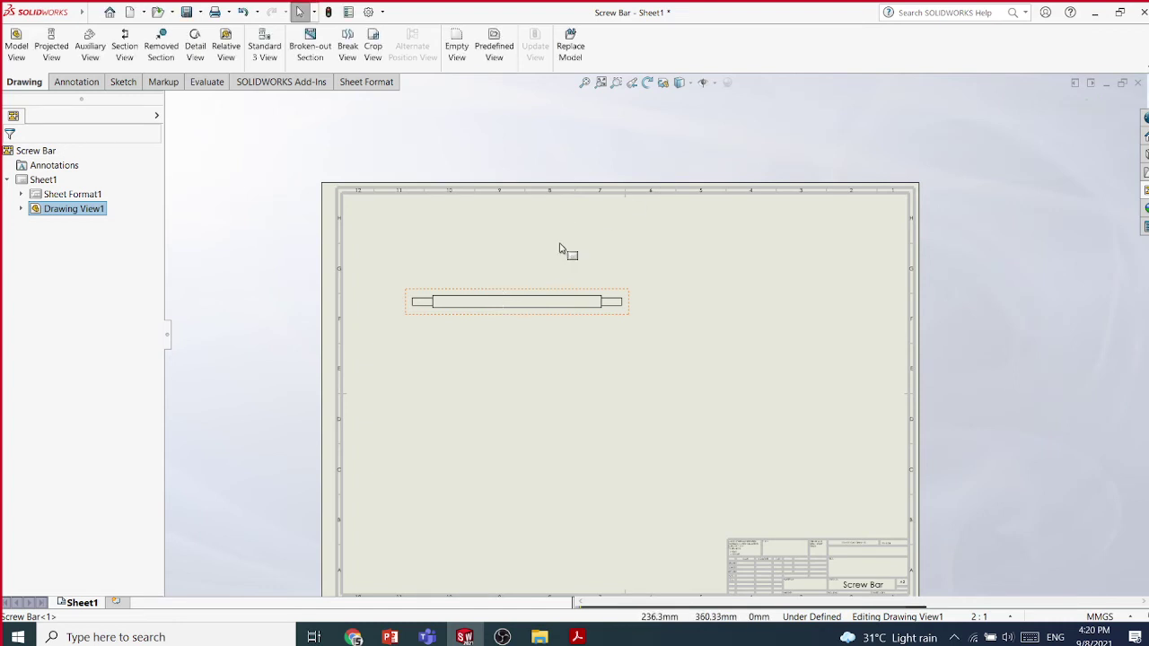
scroll(581, 290, down, 2)
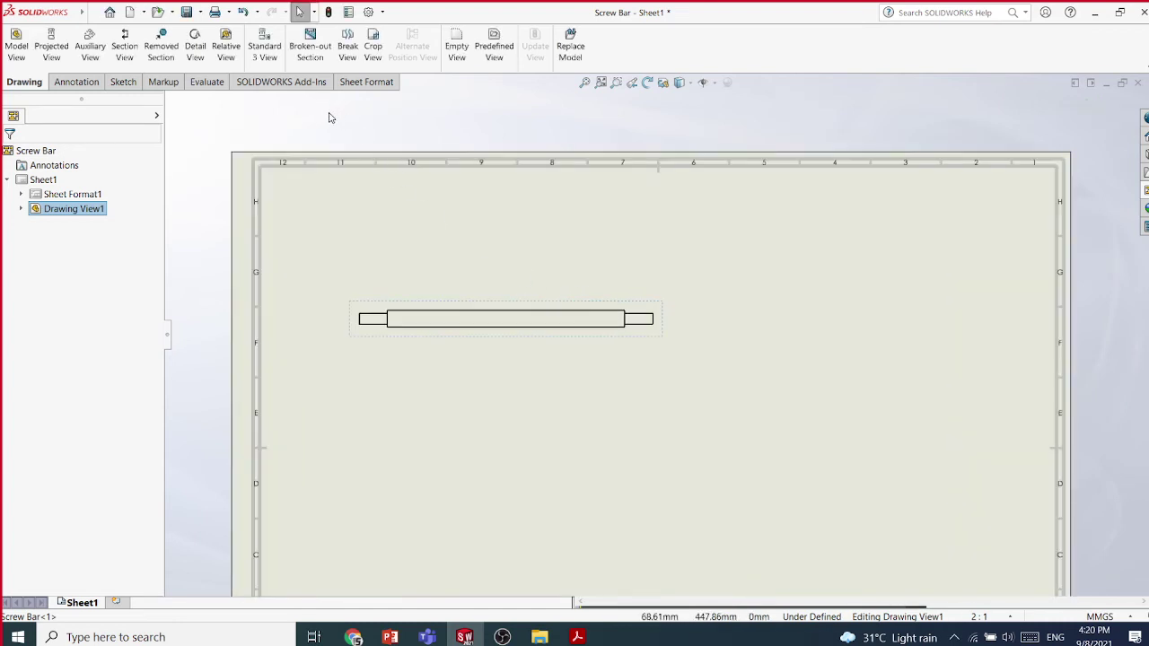
click(329, 118)
Dimension the bar between its left and right end edges as 104.00, placed above it
click(68, 83)
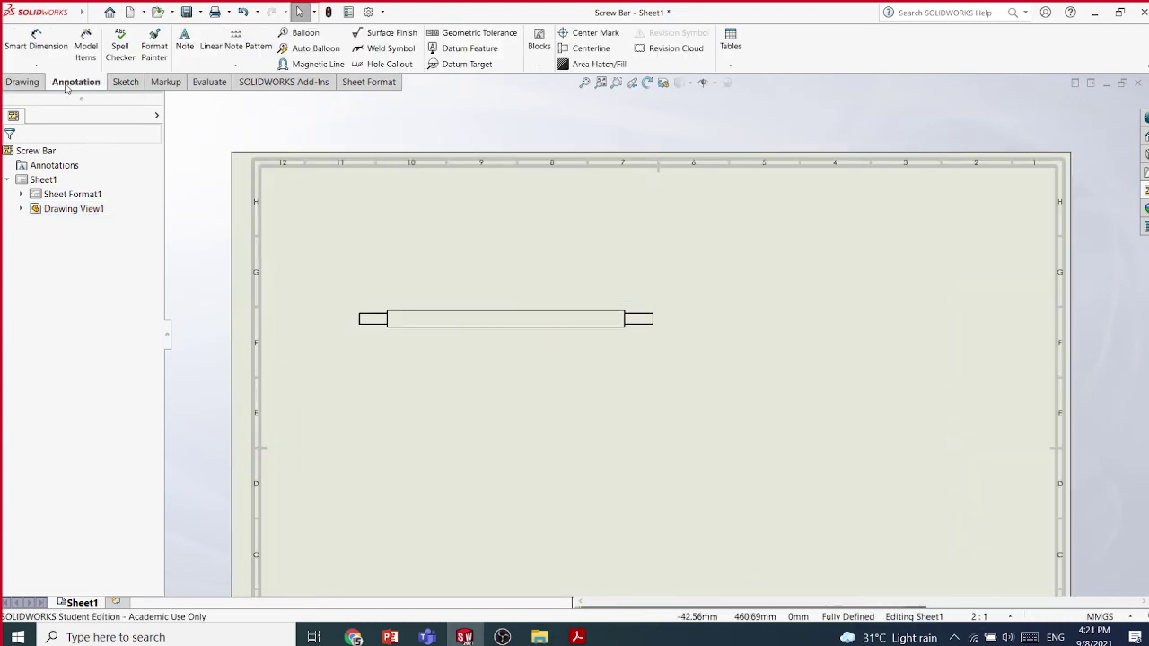
click(36, 66)
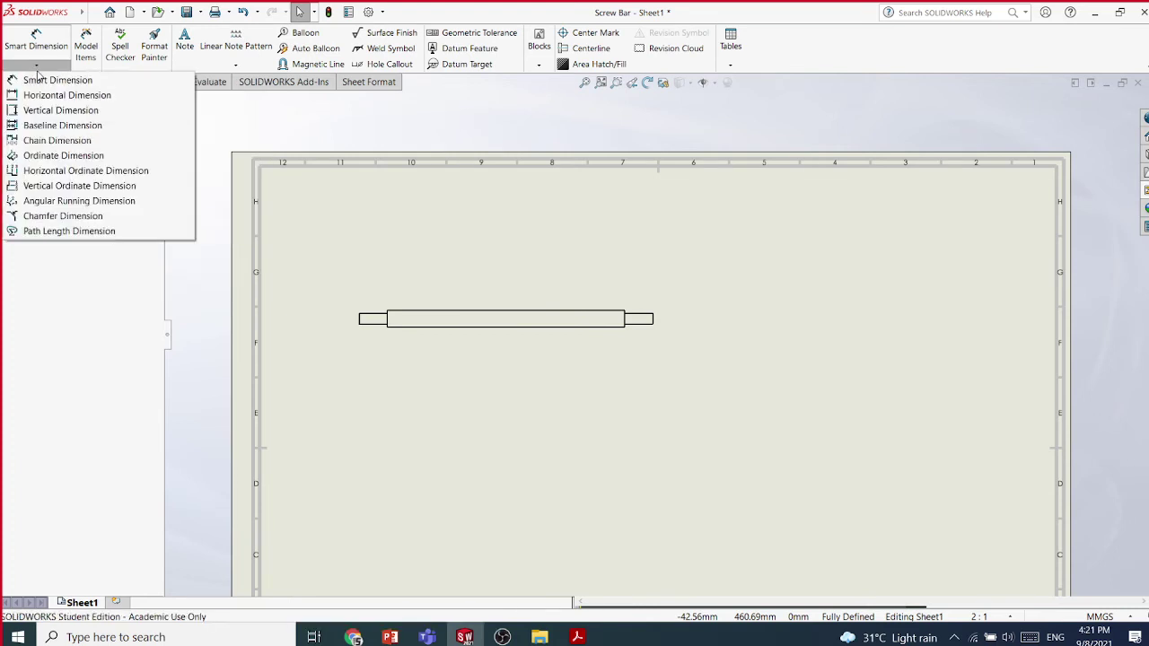
click(361, 321)
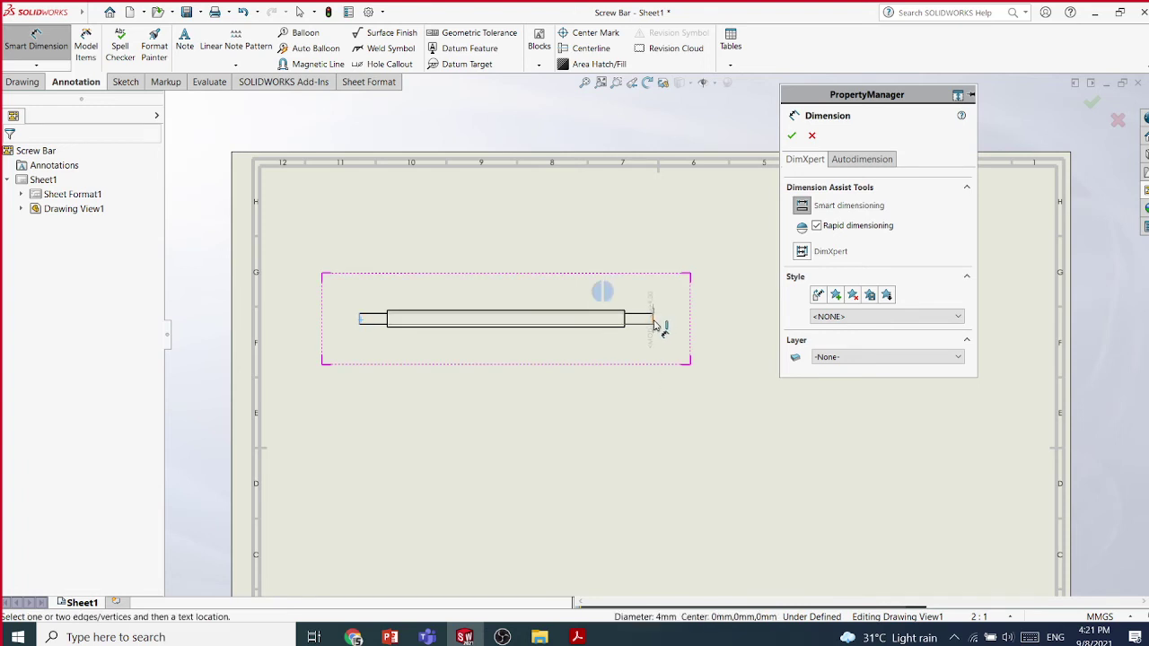
click(654, 321)
click(521, 296)
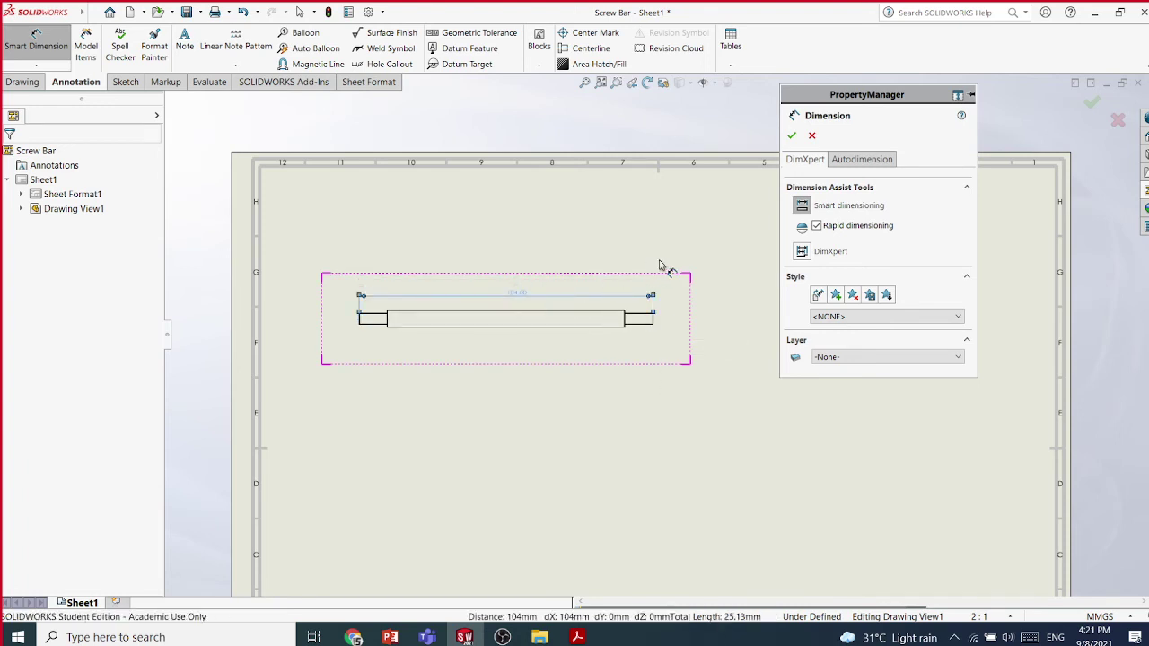
click(792, 136)
Reopen Smart Dimension and close it without adding another dimension
scroll(500, 359, up, 1)
scroll(503, 357, up, 3)
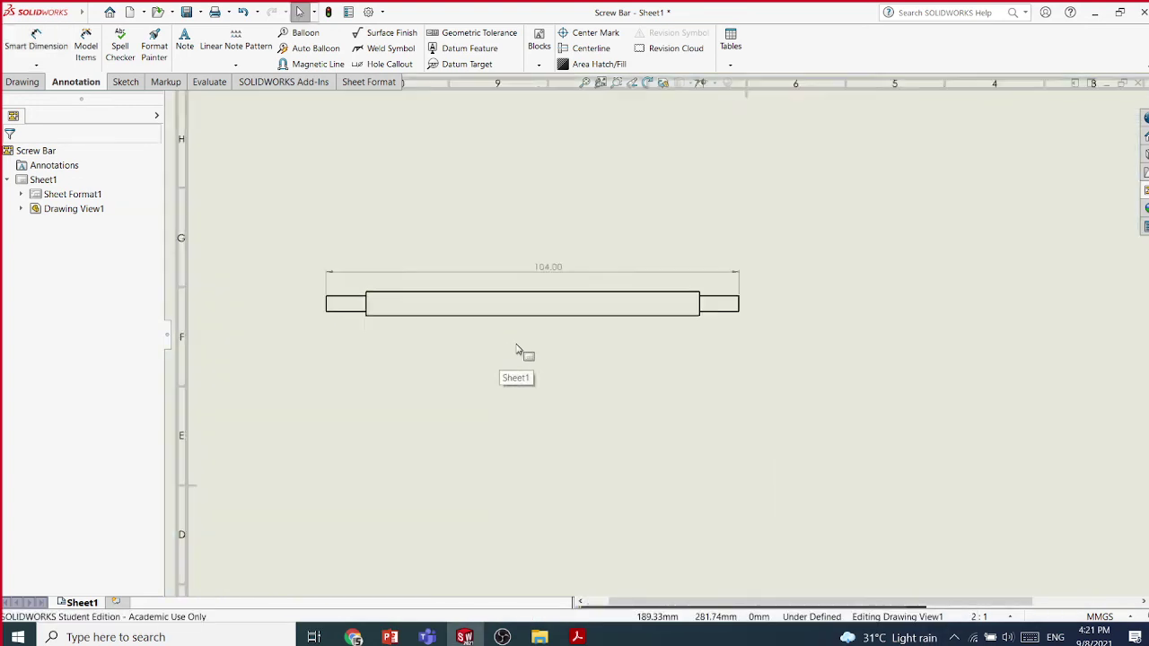
click(36, 64)
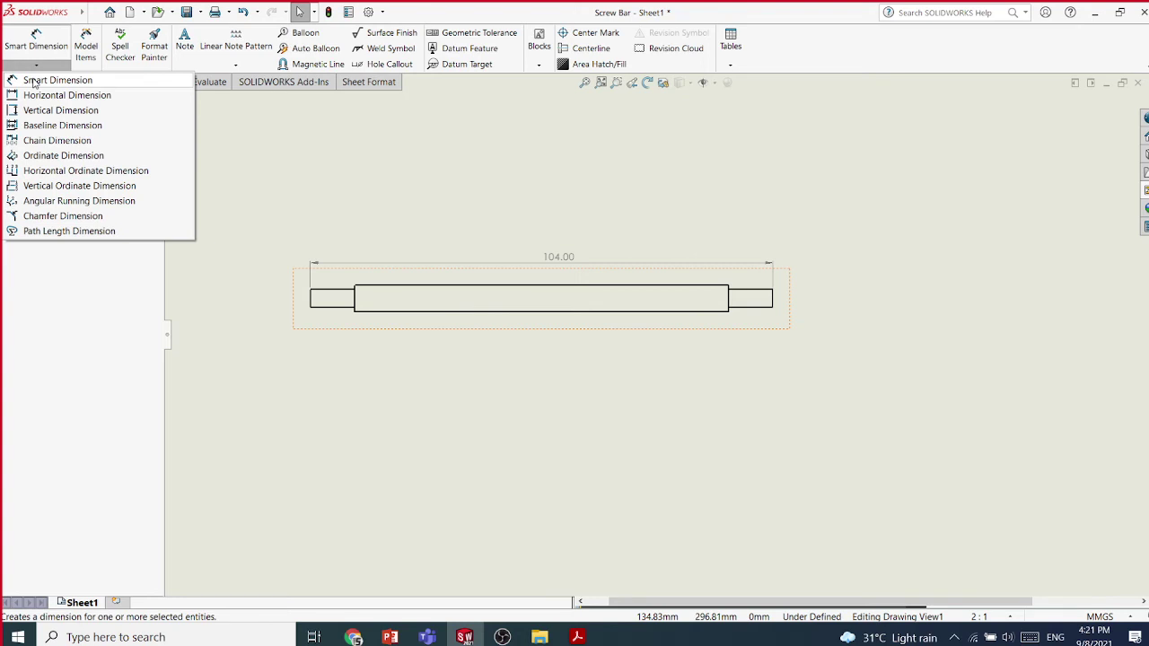
click(33, 82)
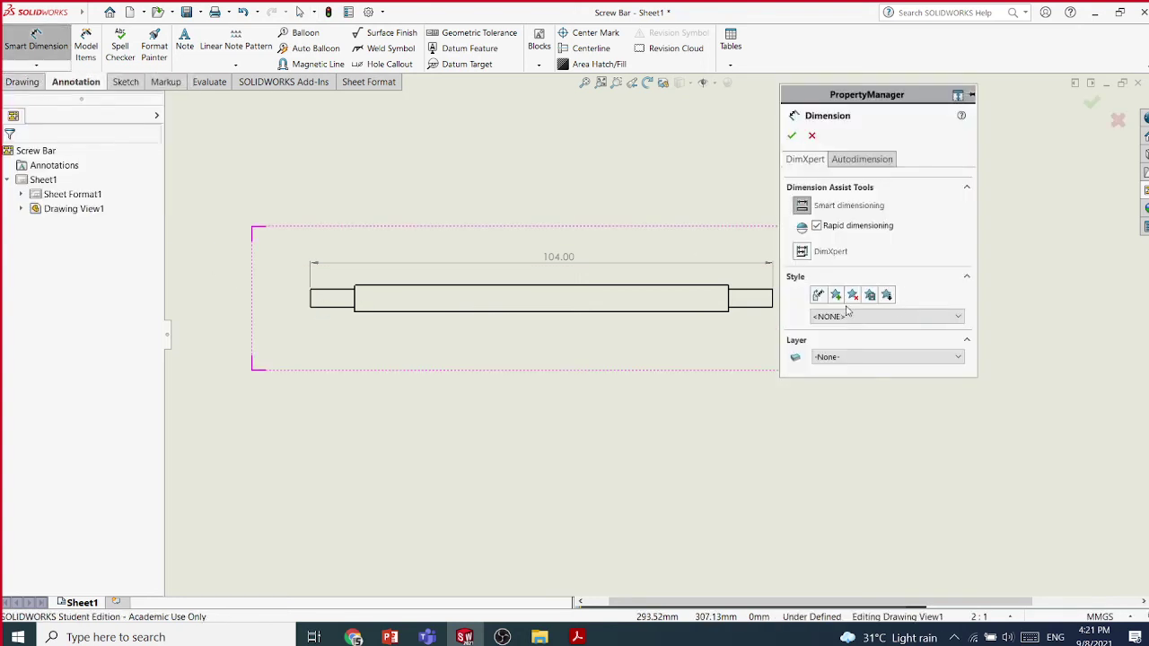
click(791, 136)
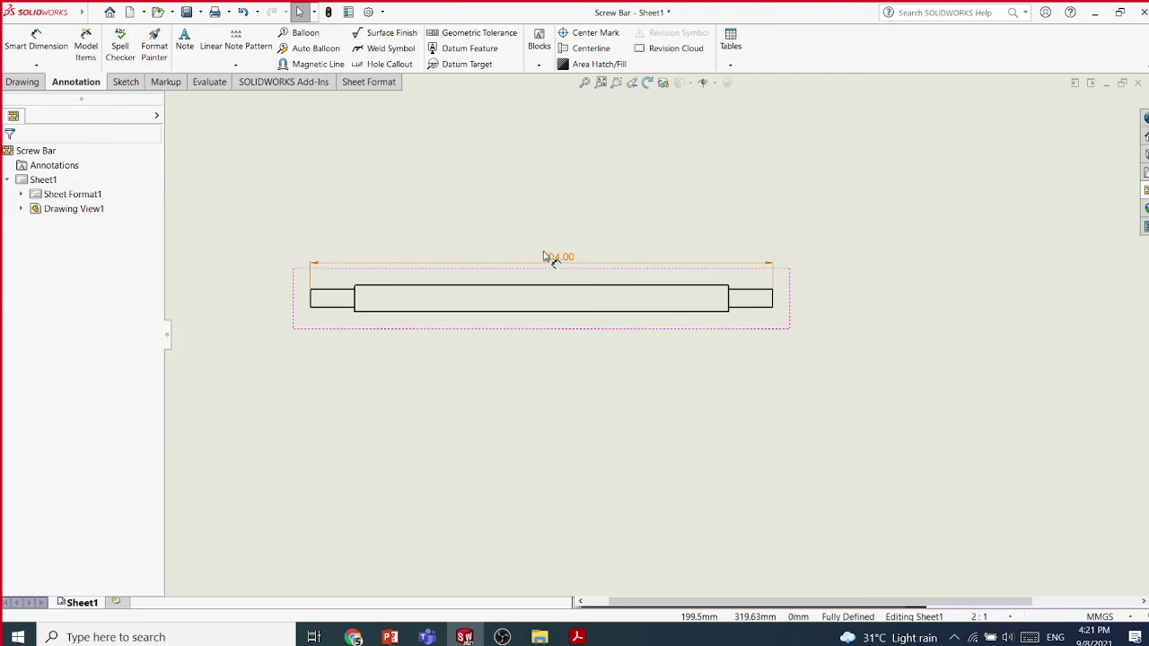
click(32, 82)
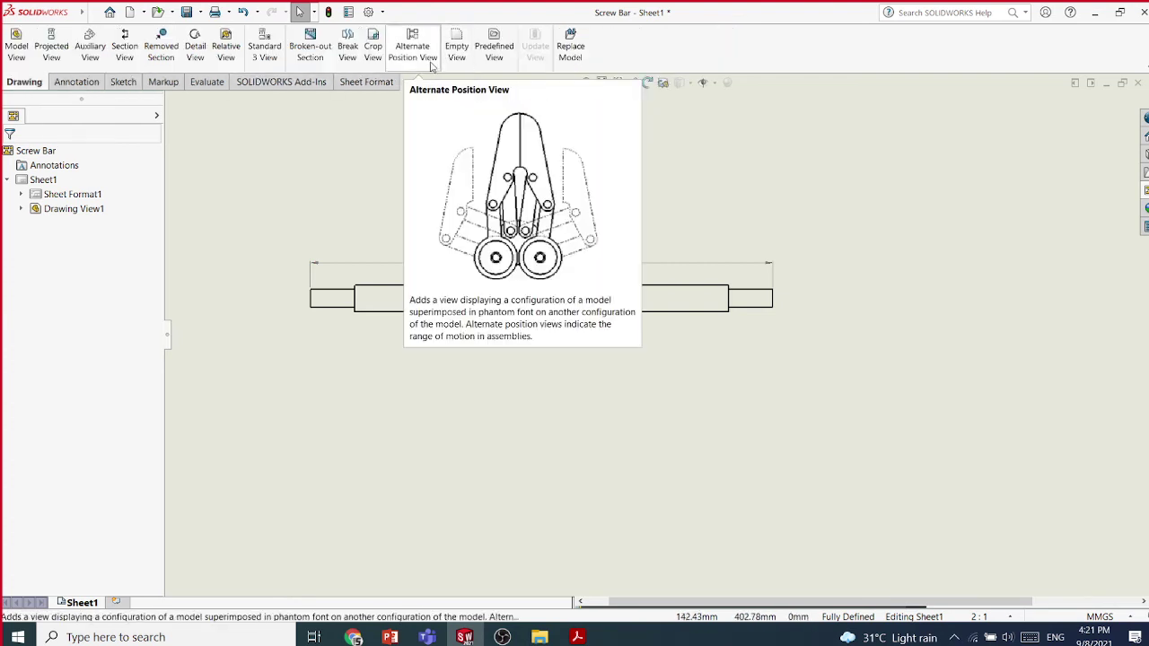
click(348, 51)
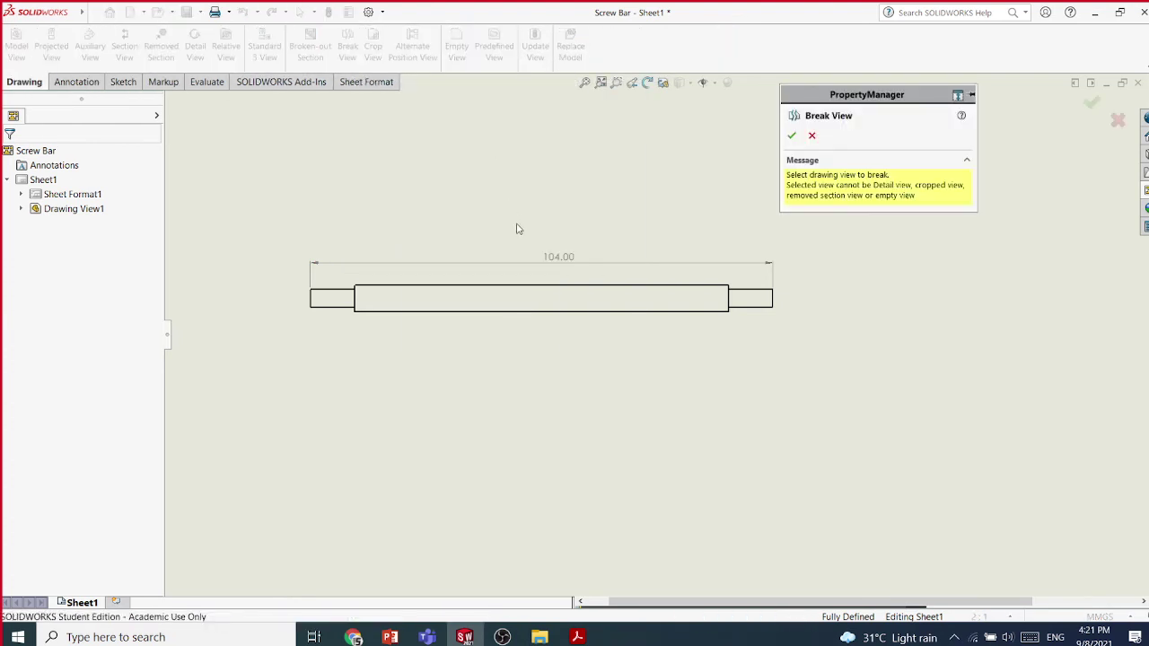
click(509, 291)
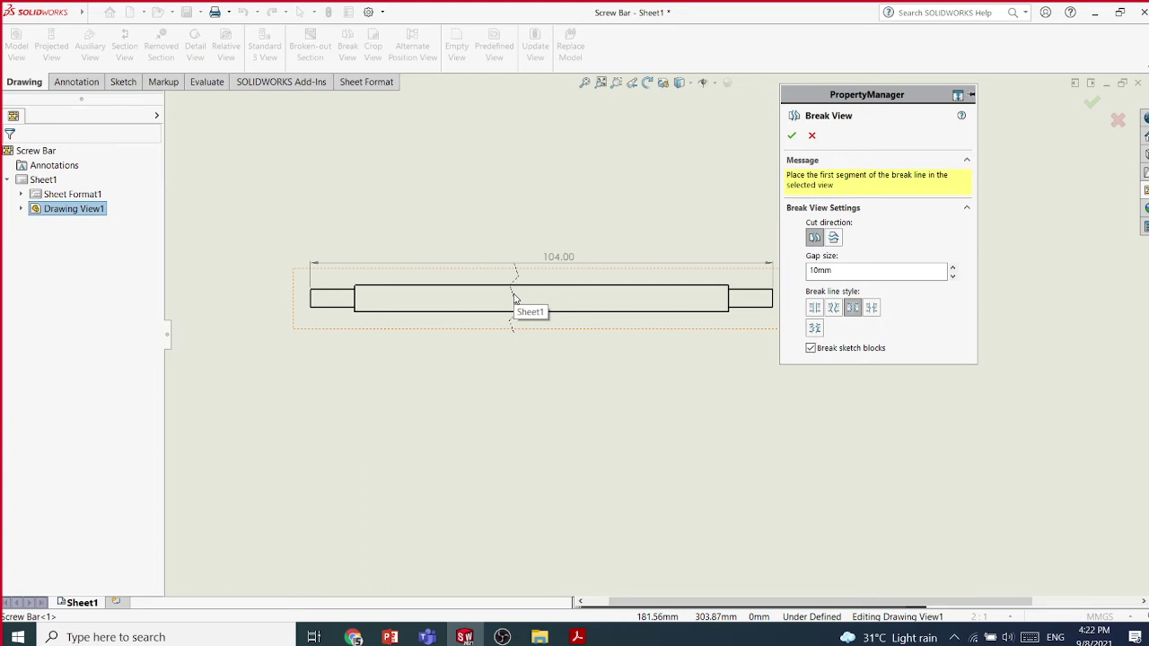
click(514, 298)
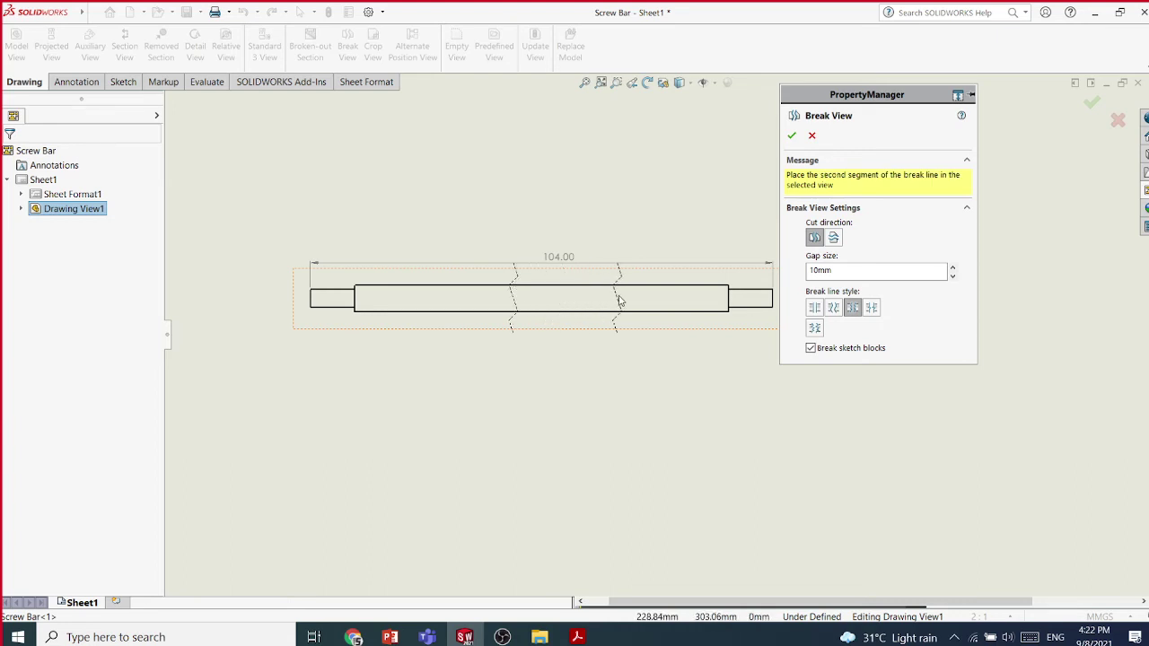
click(619, 300)
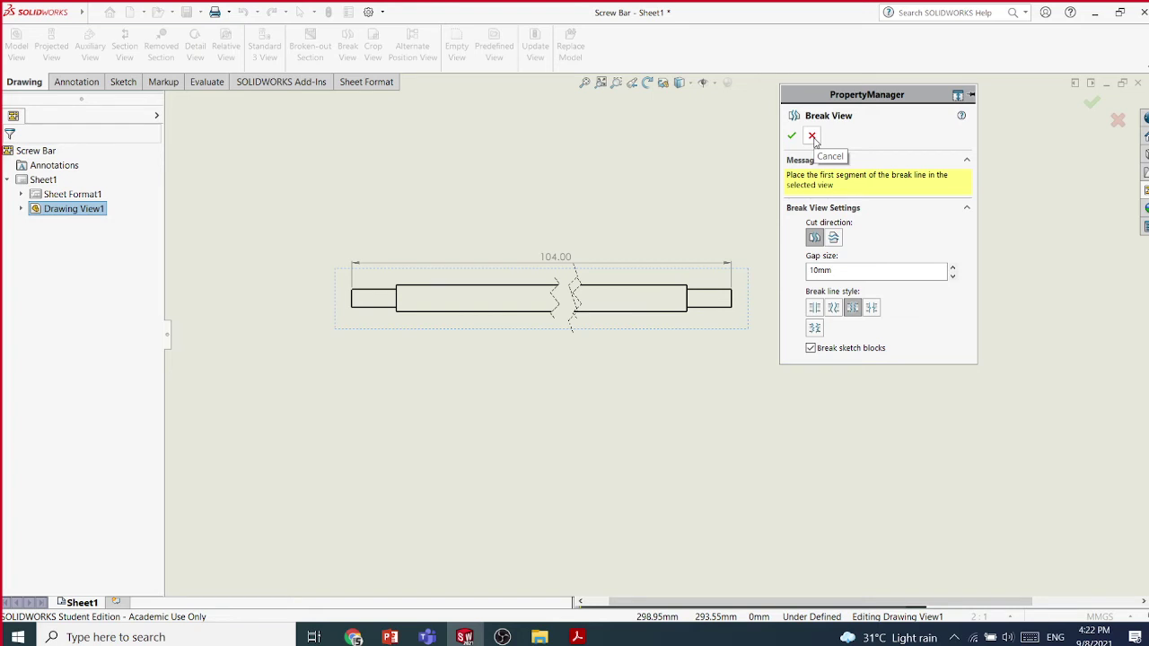
click(812, 136)
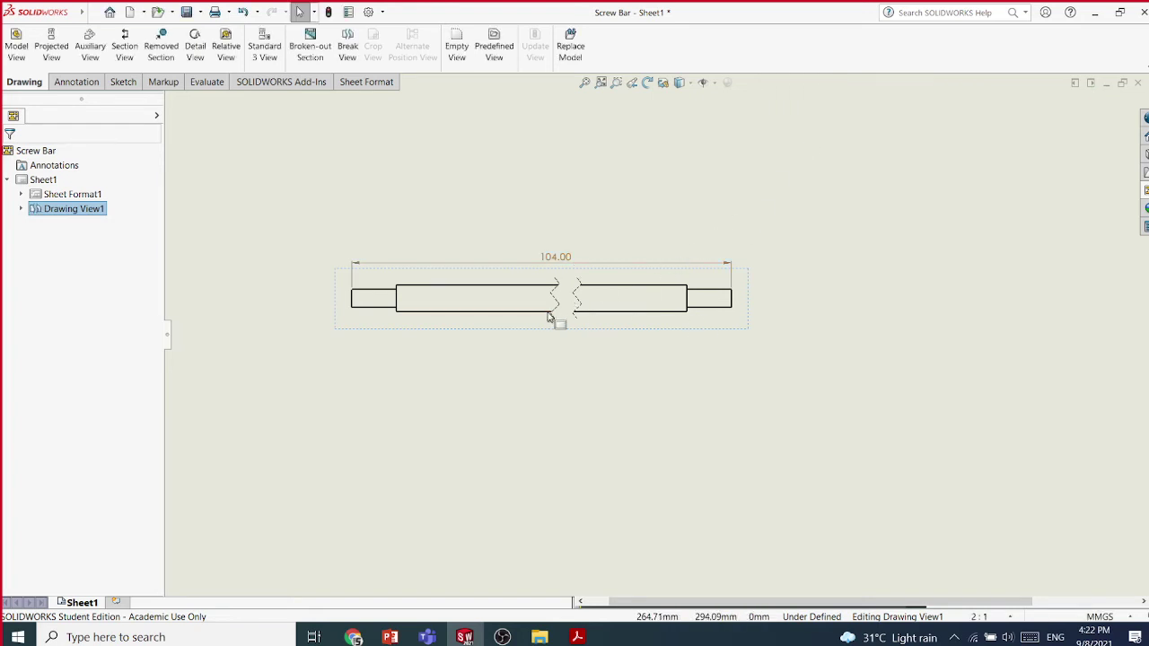
click(541, 227)
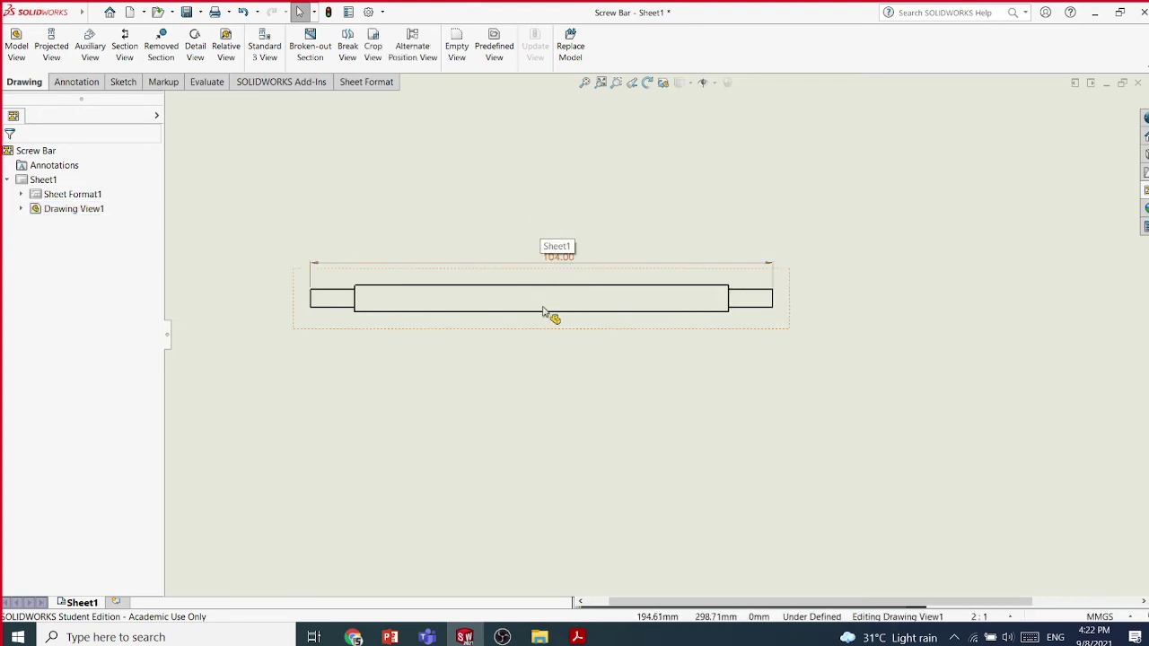
Drag another (A) Front view from the View Palette below the first bar, creating Drawing View2
scroll(558, 391, down, 1)
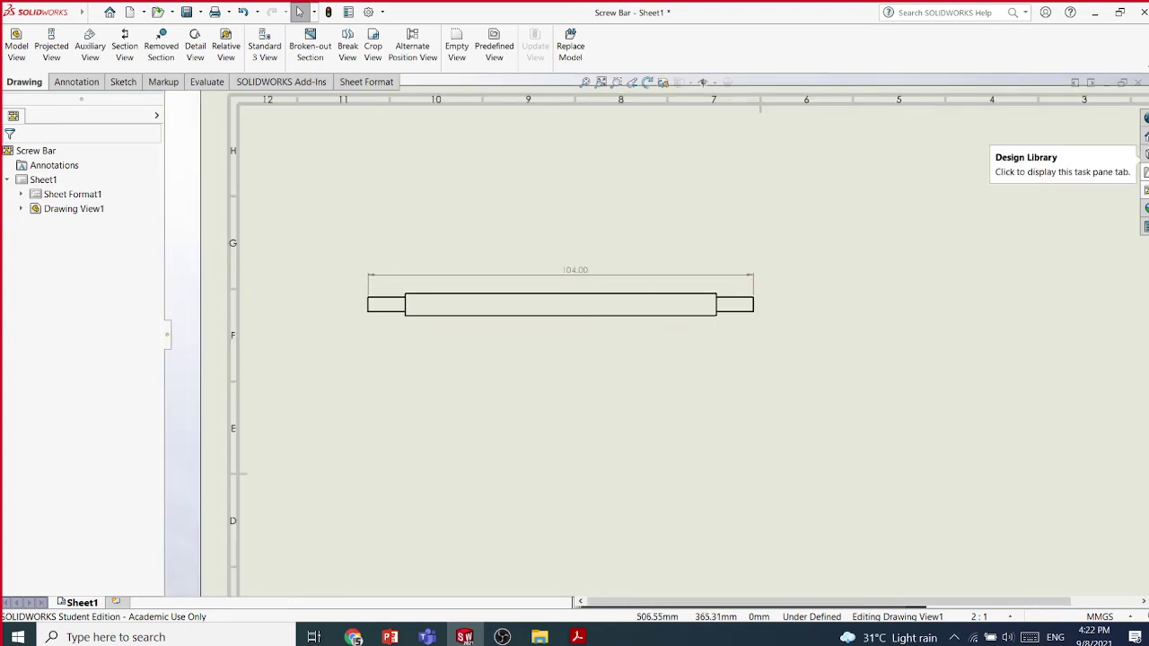
click(1145, 189)
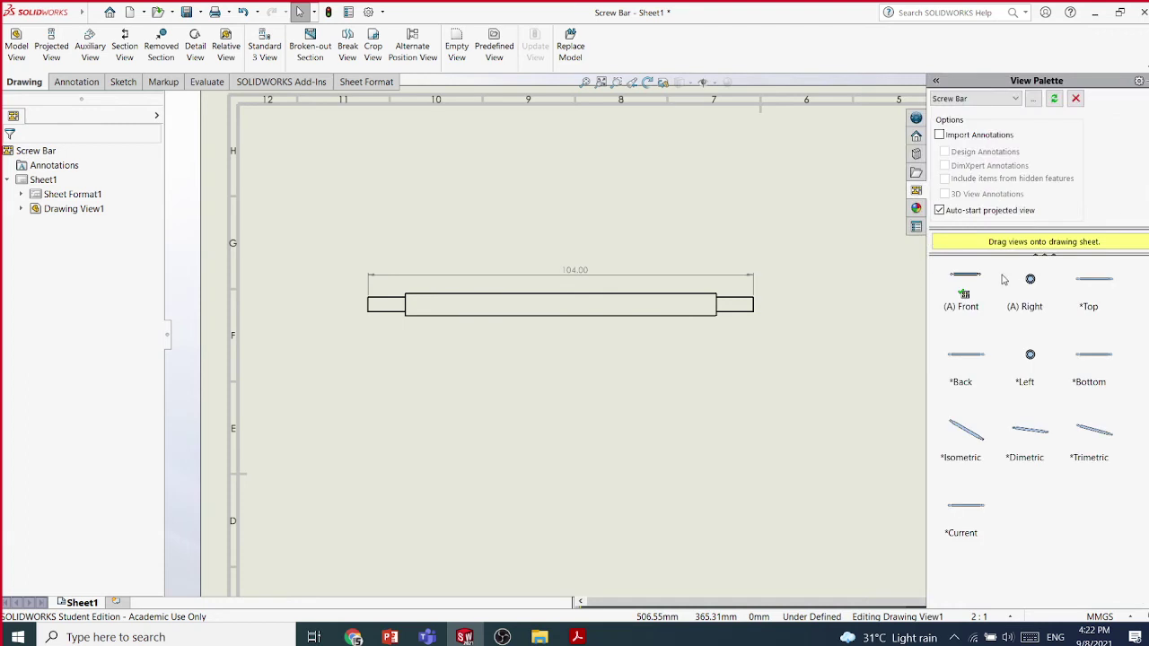
mouse_move(967, 278)
mouse_down()
mouse_move(267, 397)
mouse_move(441, 313)
mouse_move(557, 362)
mouse_move(565, 391)
mouse_up()
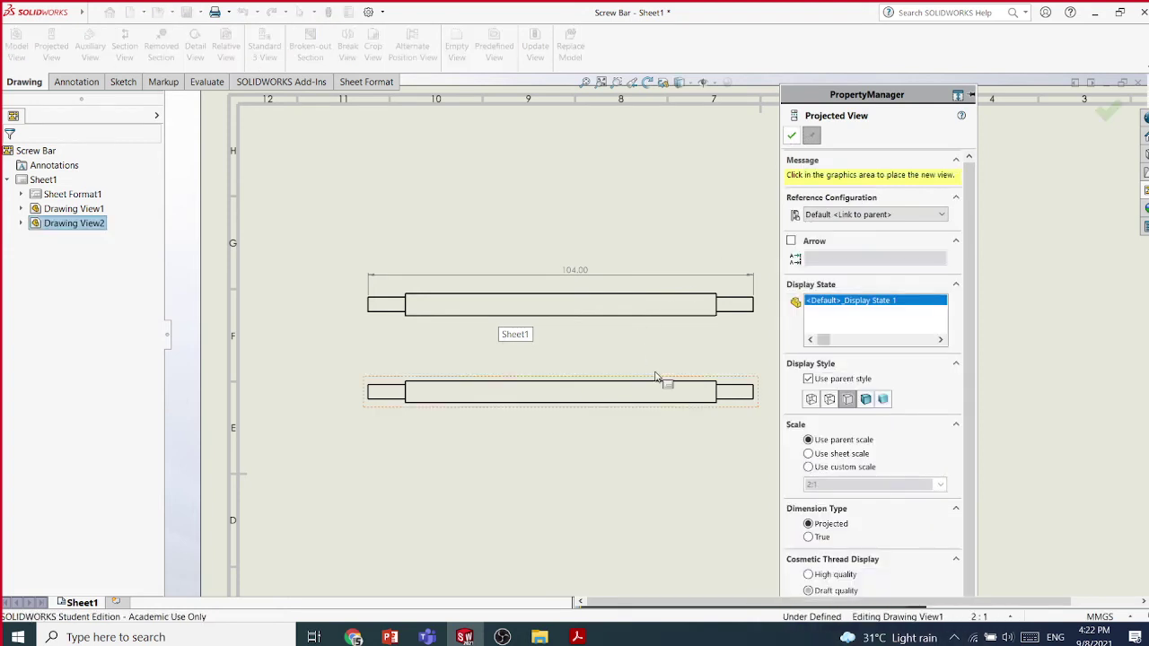
scroll(661, 359, up, 2)
scroll(643, 392, down, 4)
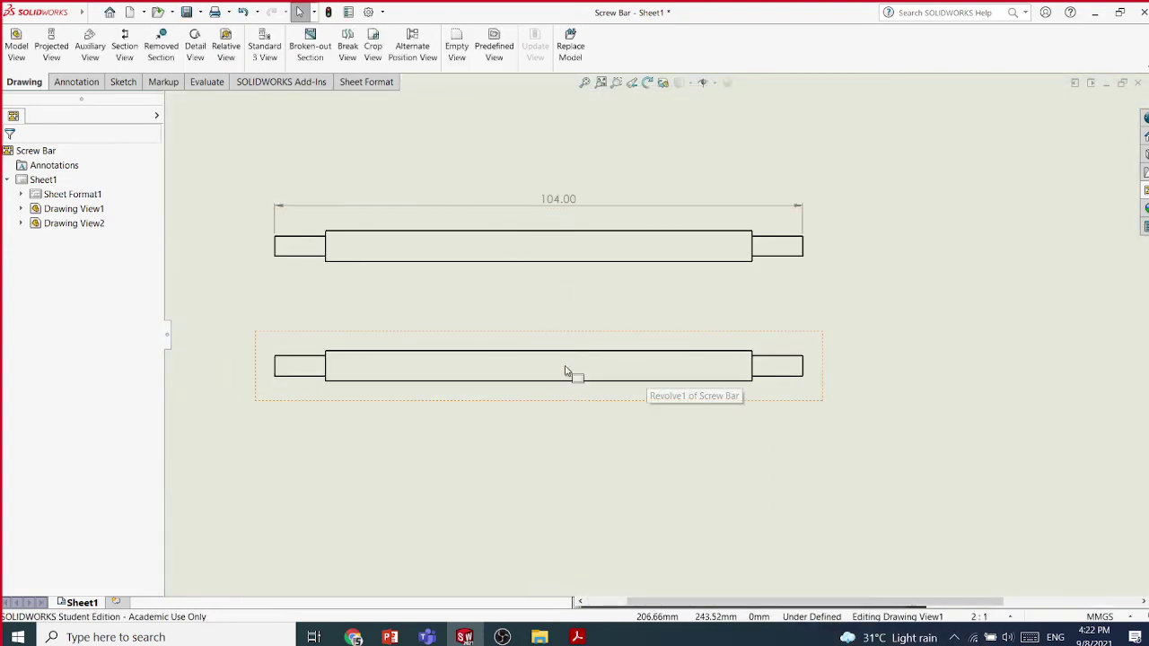
Break Drawing View2 across its middle with a 10mm gap and confirm
click(347, 57)
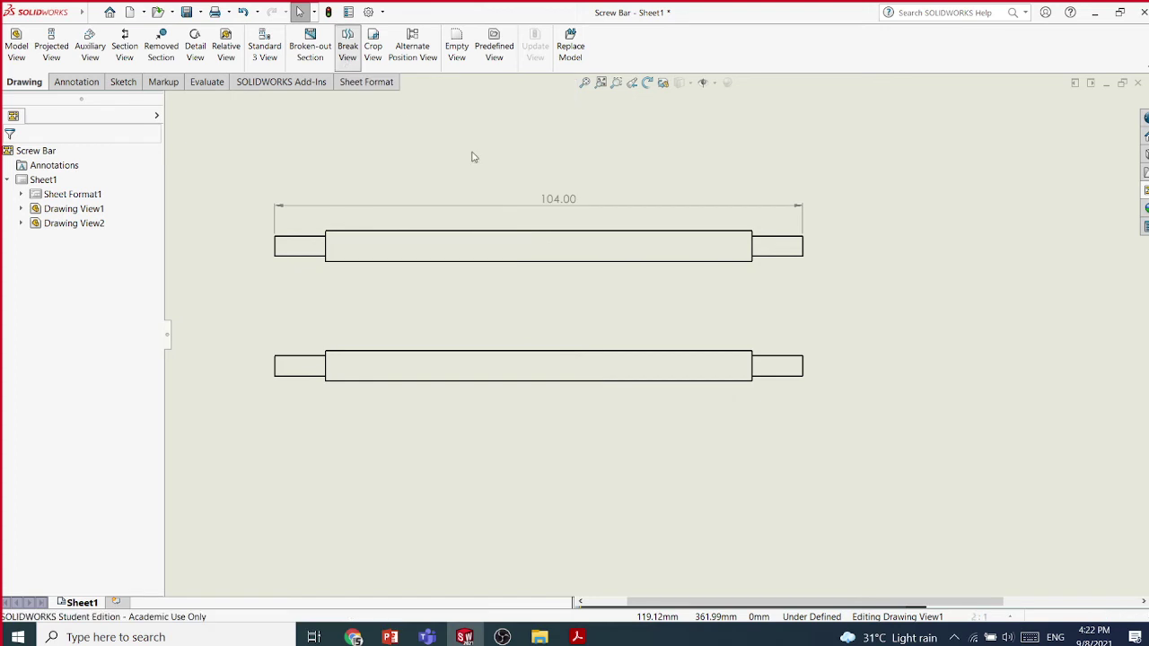
click(585, 359)
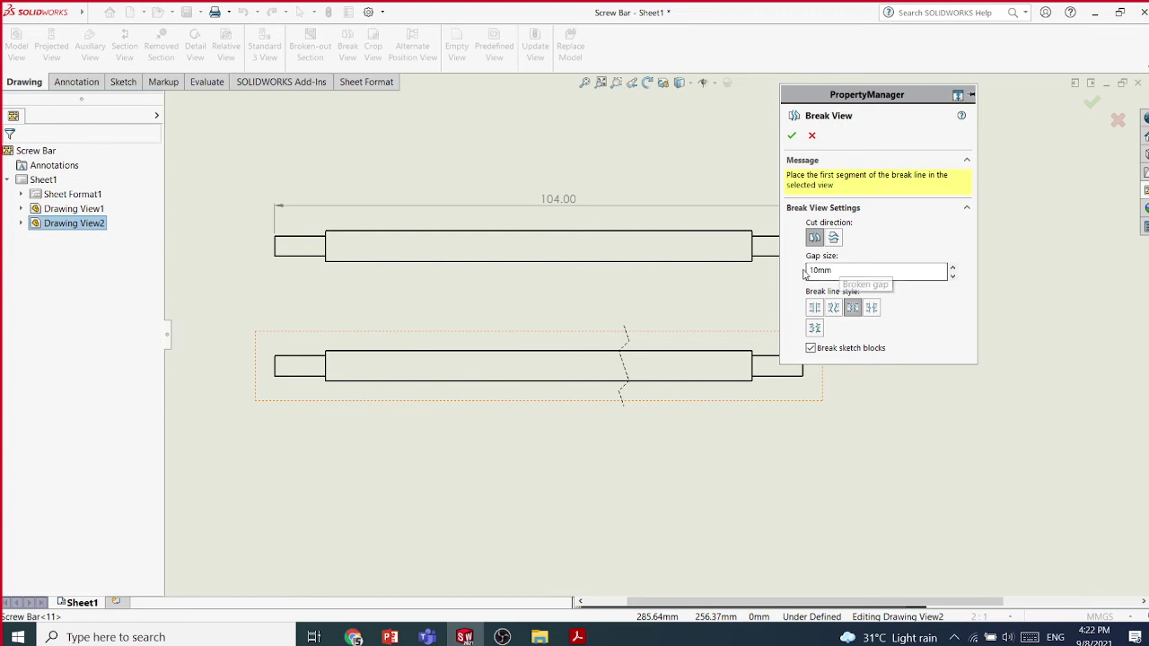
click(435, 363)
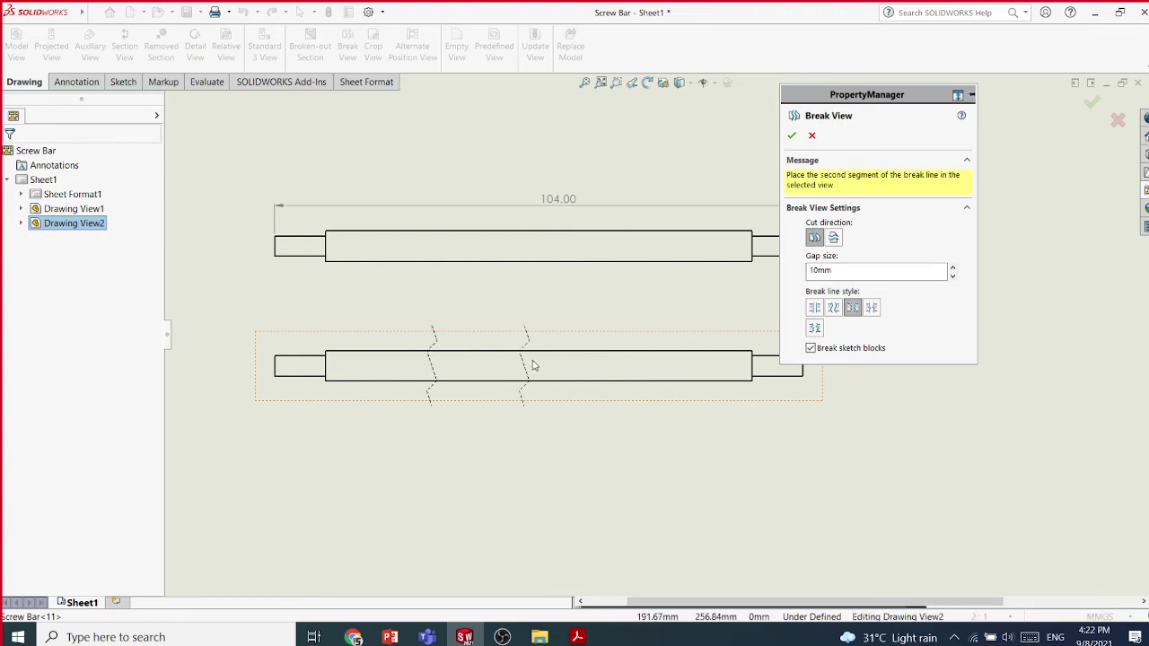
click(438, 364)
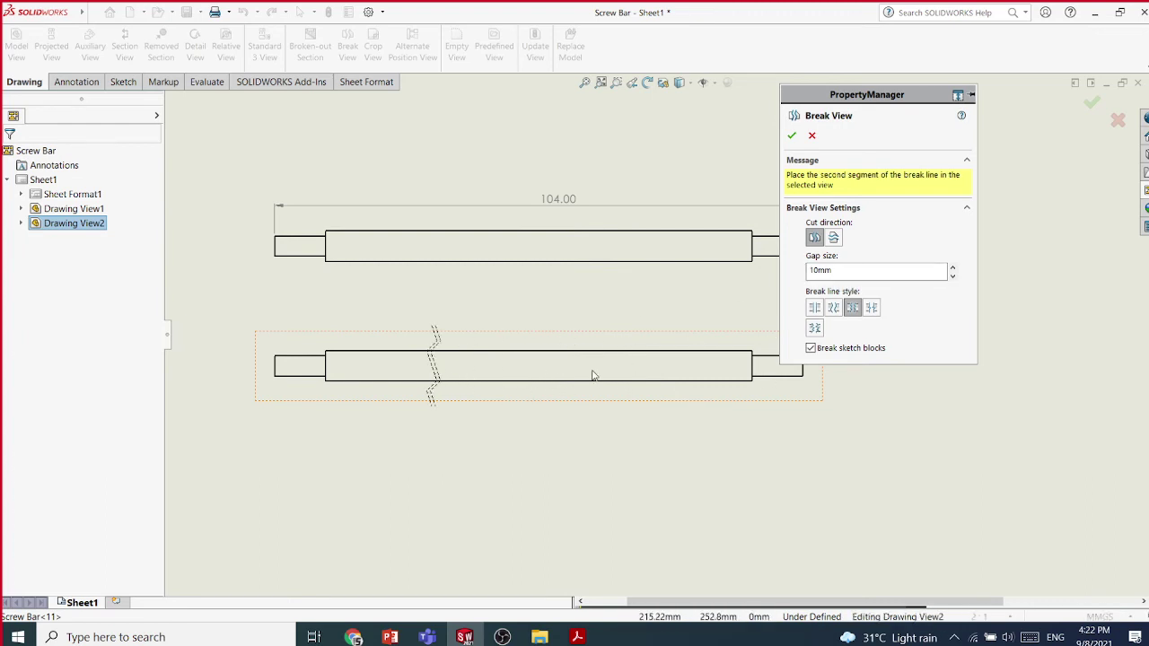
click(611, 372)
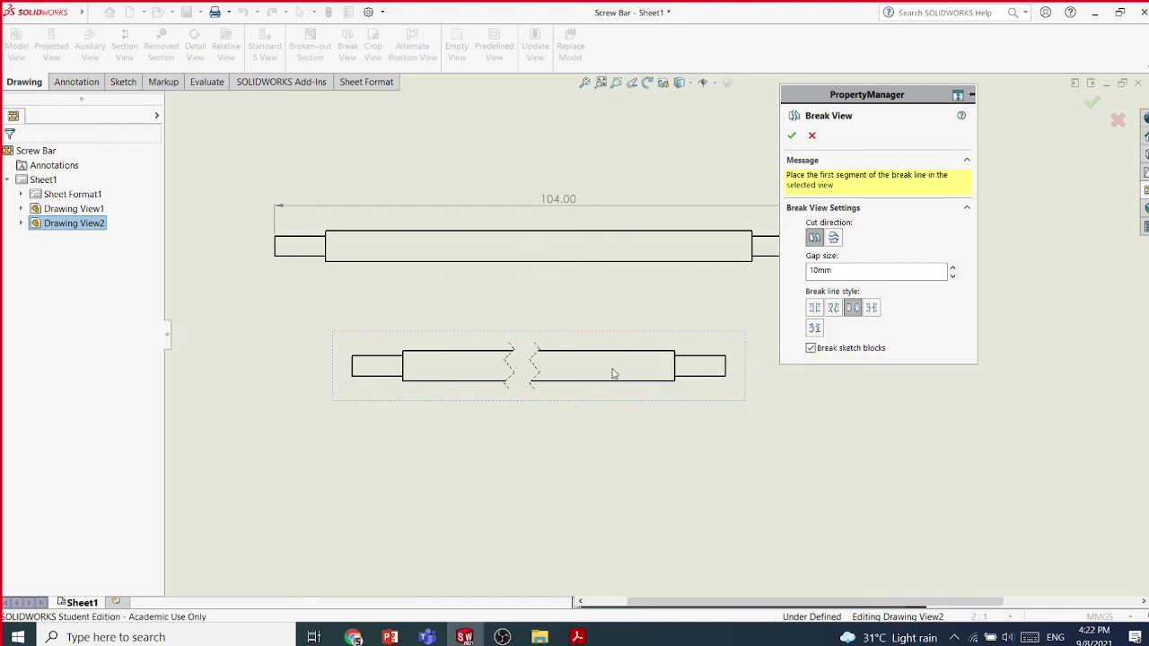
click(790, 136)
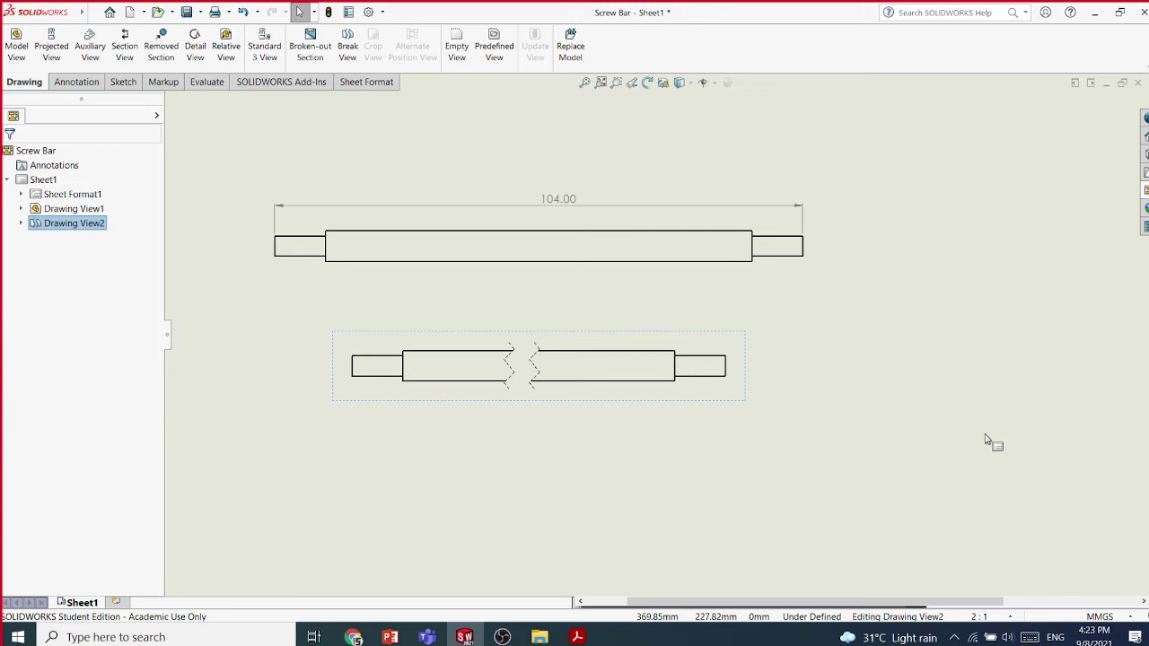
Dimension the broken lower bar end to end as 104.00, placed above it
click(76, 85)
click(35, 65)
click(36, 80)
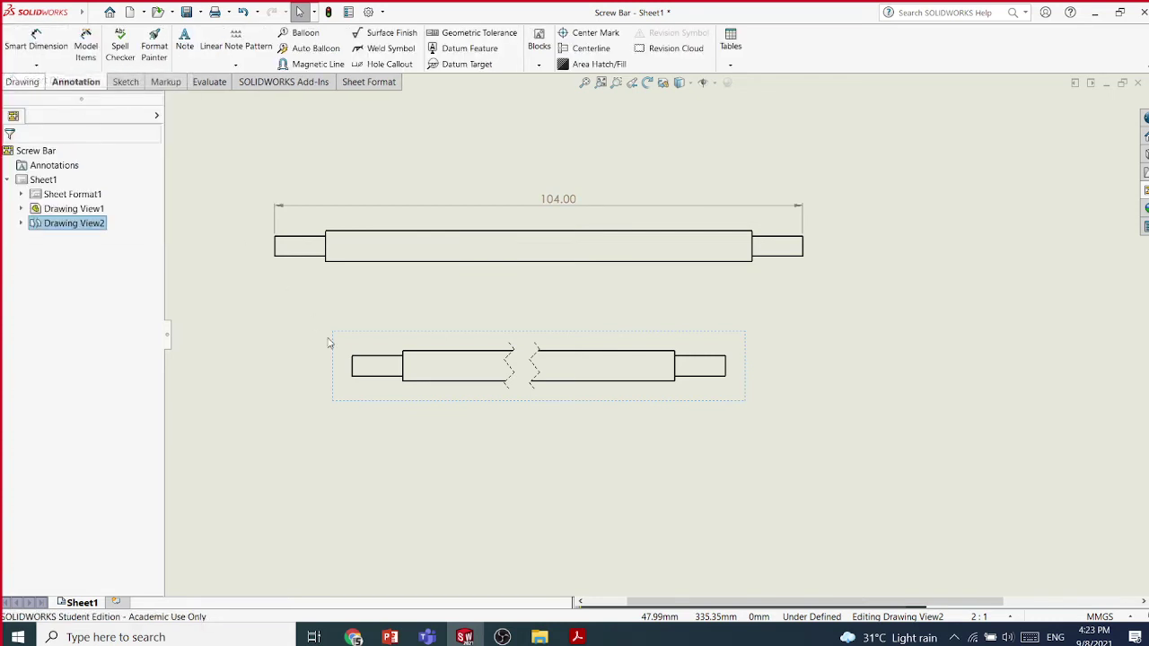
click(353, 369)
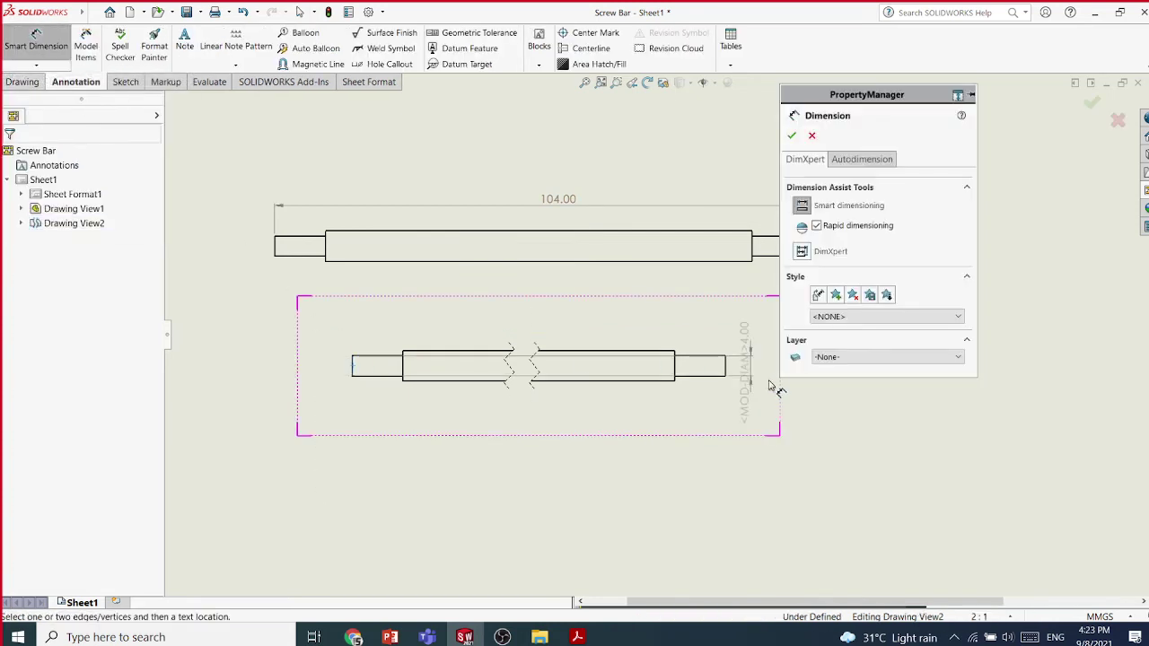
click(727, 370)
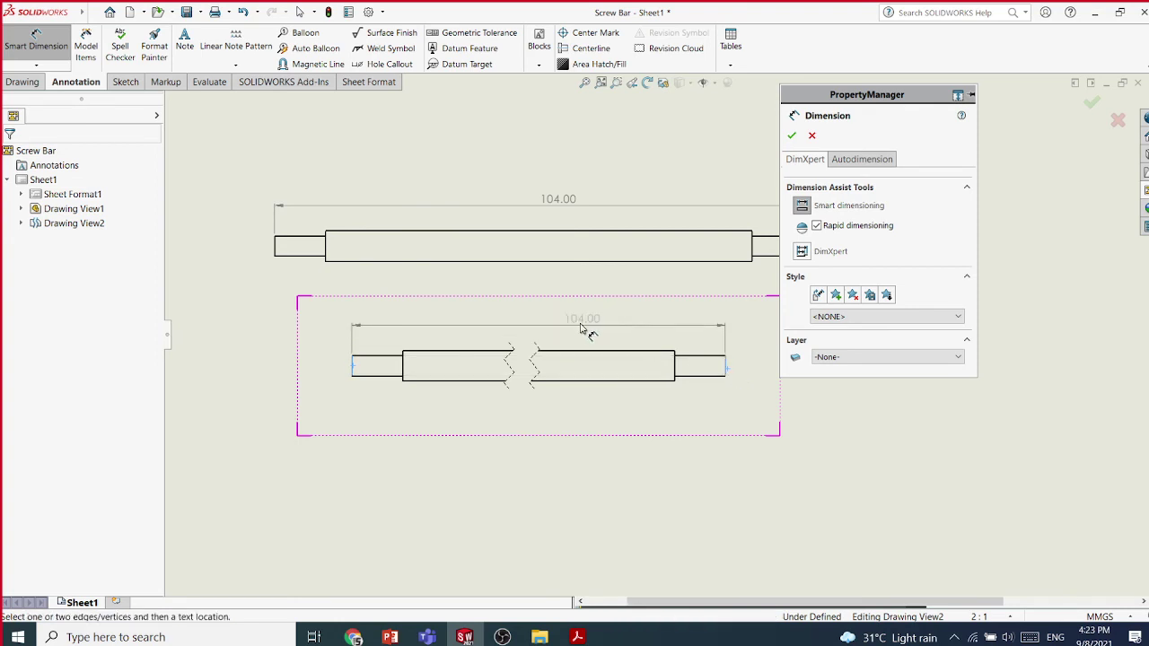
click(543, 330)
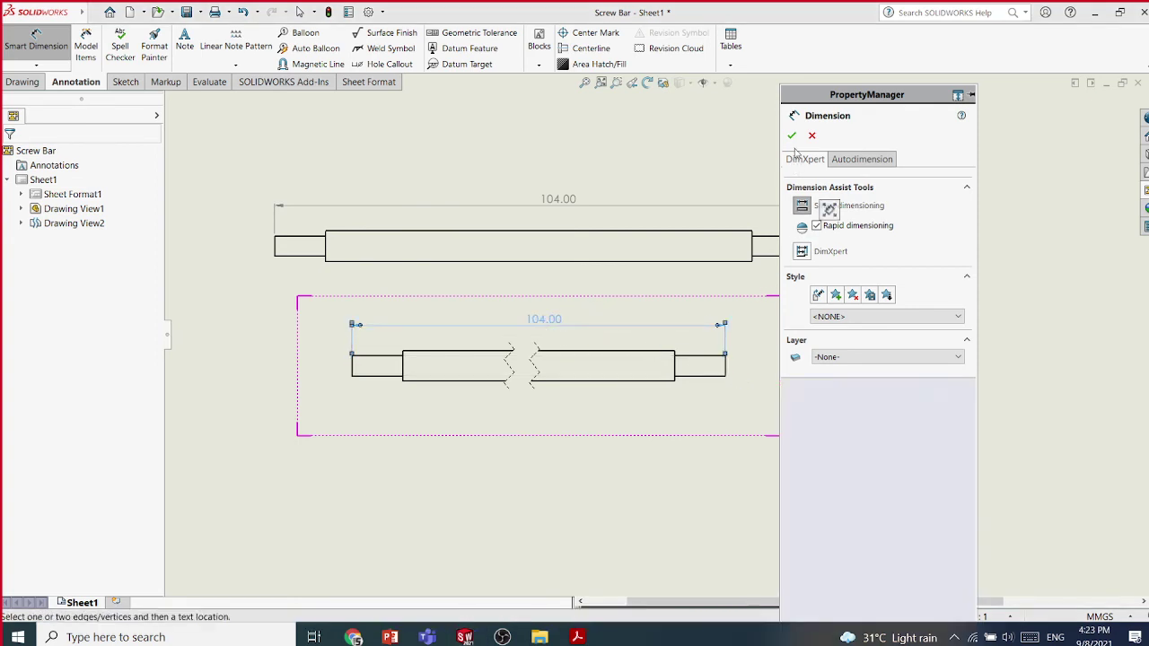
key(Escape)
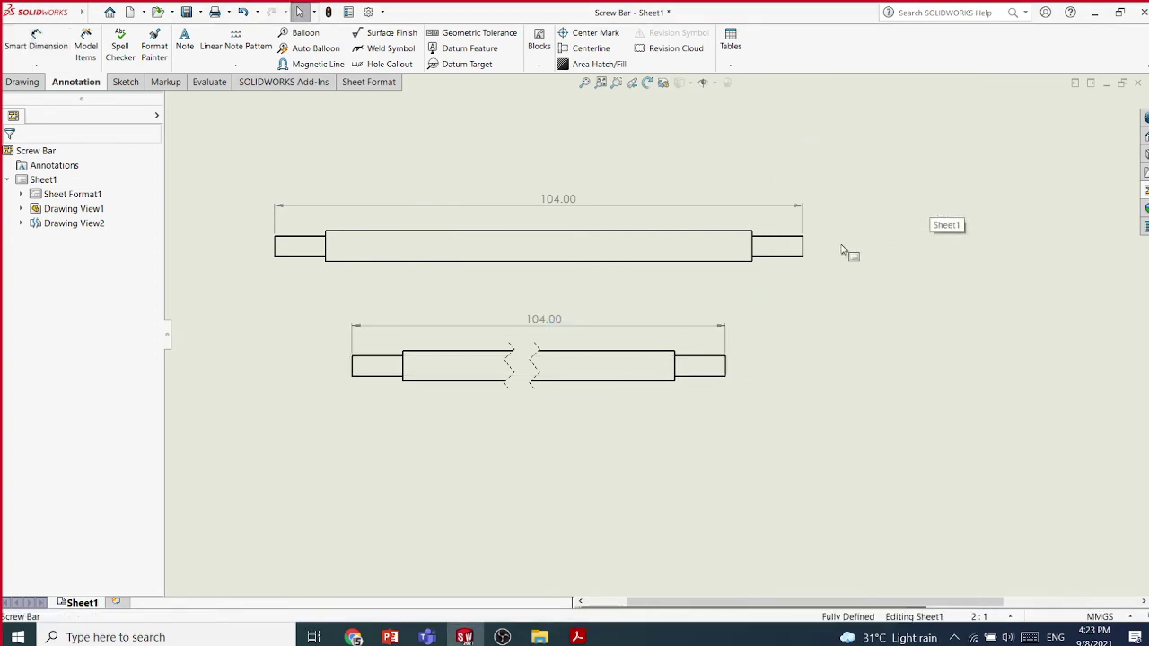
Undo the 104.00 dimension and the break, restoring the lower bar to full length
click(390, 290)
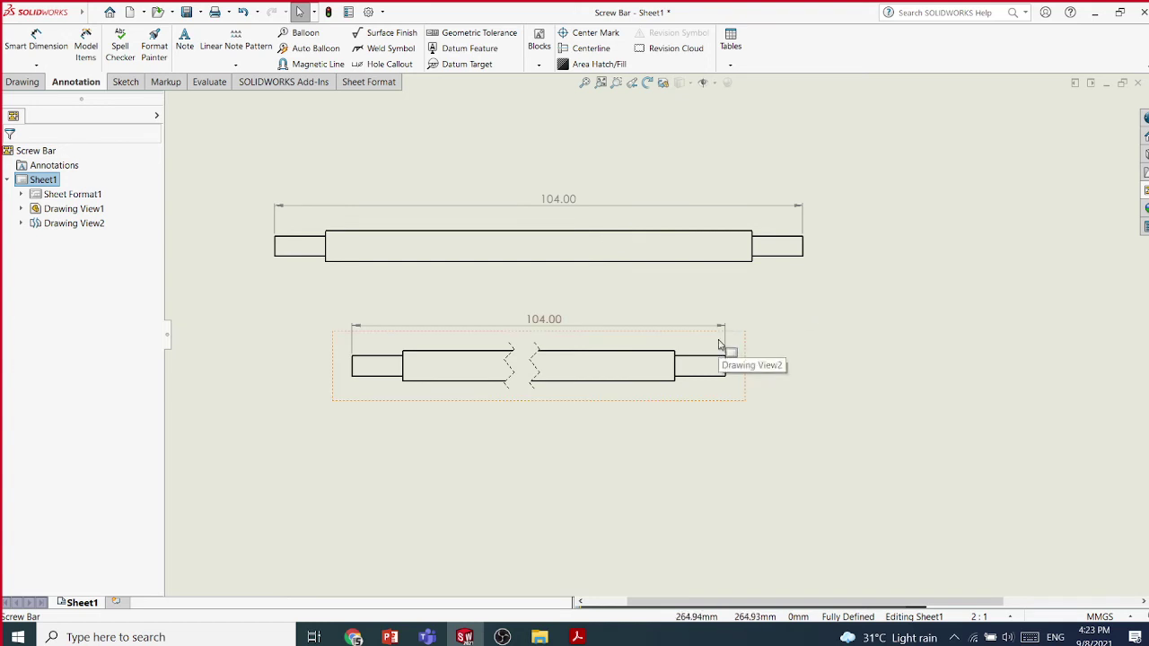
key(ctrl+z)
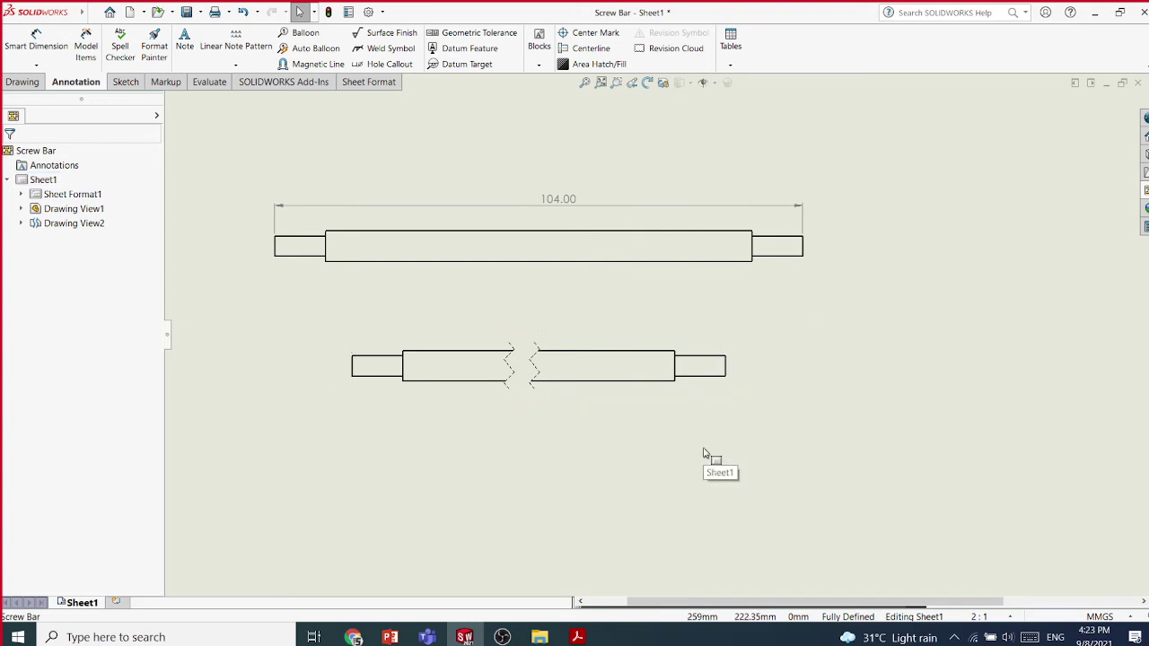
key(ctrl+z)
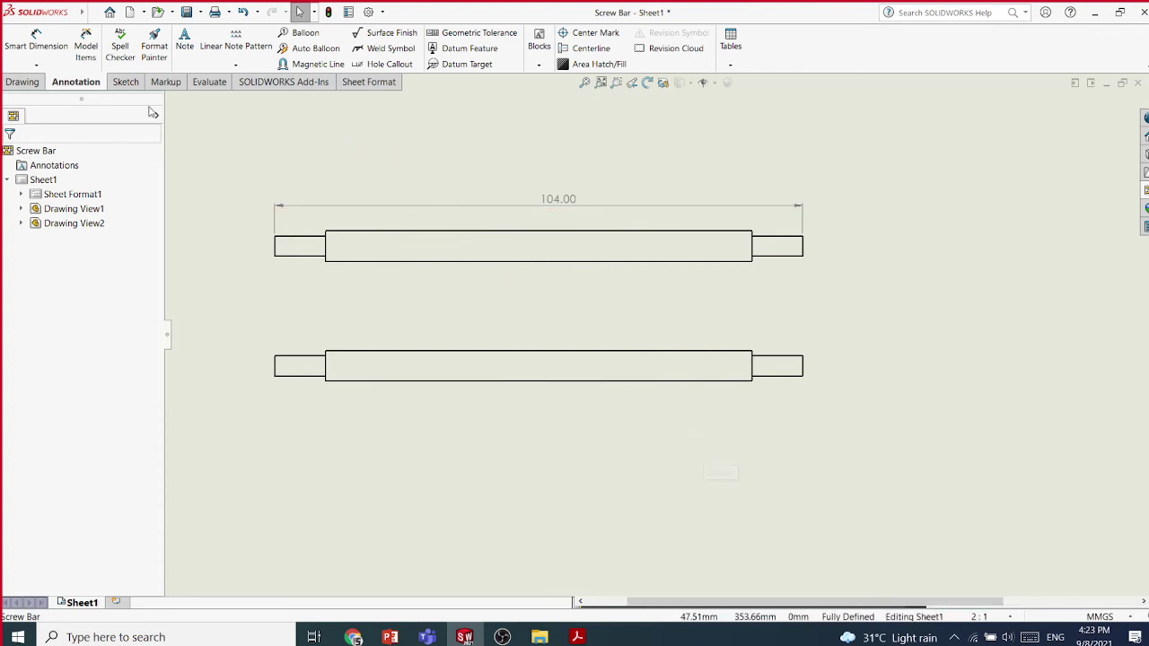
Start a Break View on the lower bar view, check its gap size, then close the settings
click(22, 82)
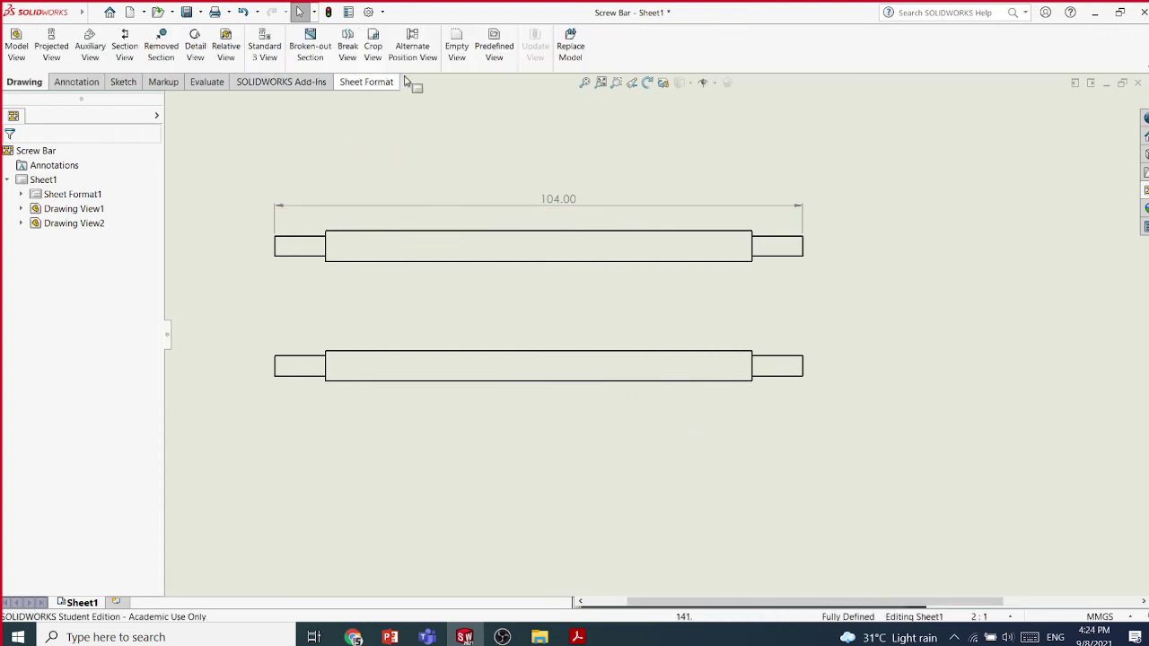
click(347, 49)
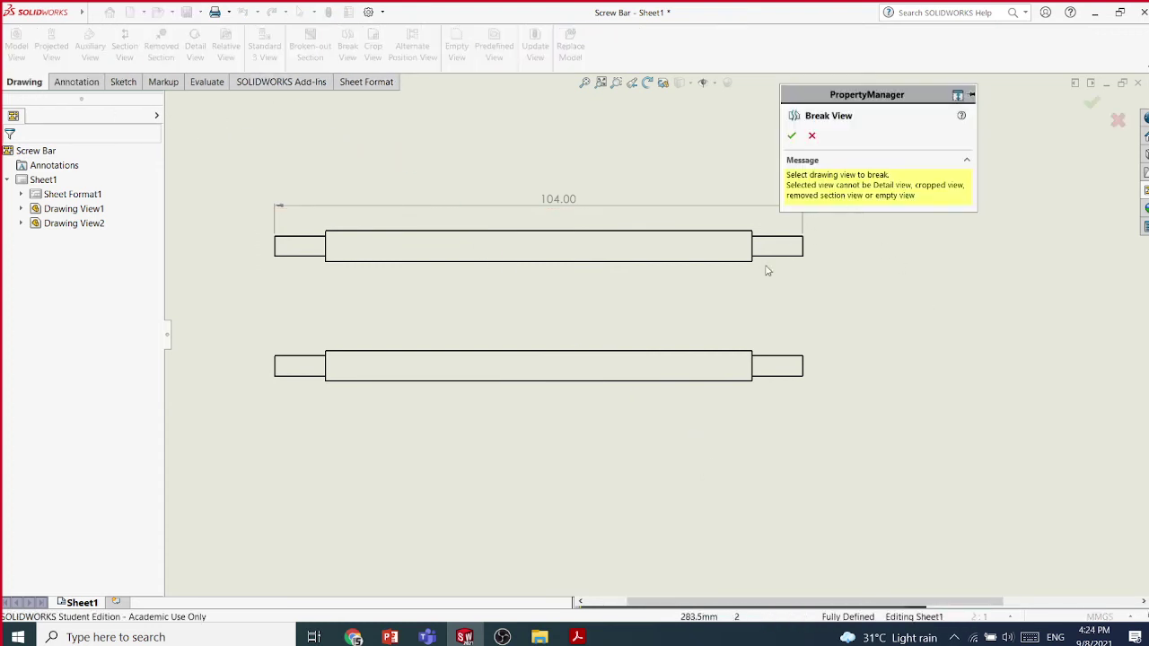
click(719, 358)
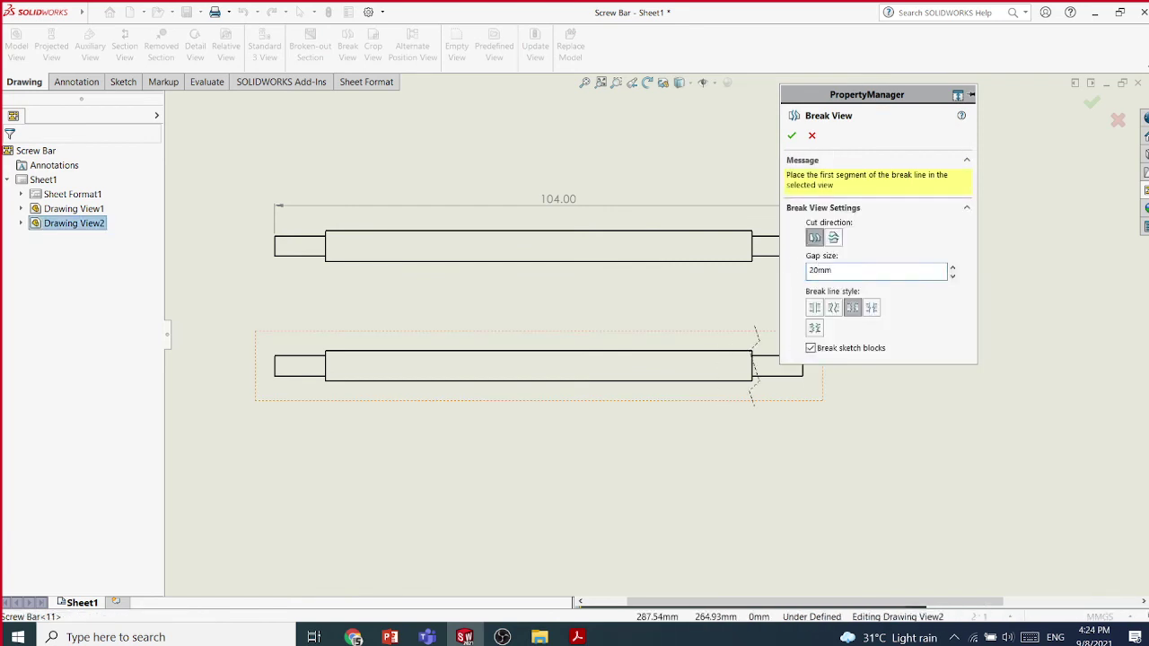
drag(809, 272, 793, 276)
click(795, 138)
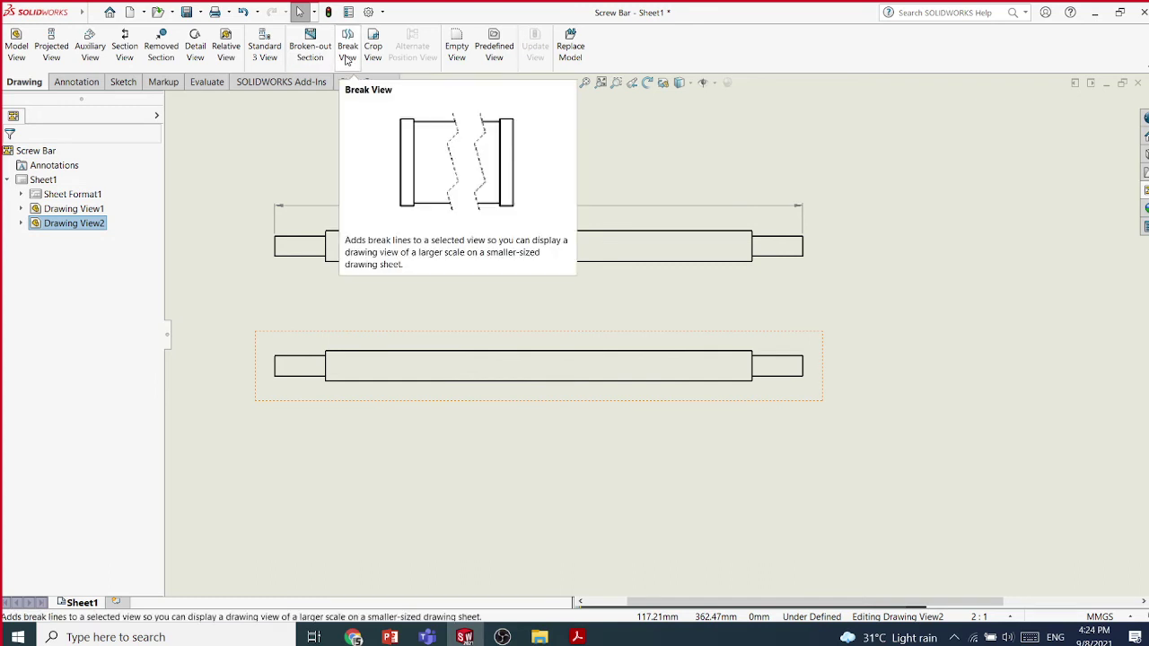
Re-break the lower bar mid-length with a 30mm gap, discarding the extra break line
click(347, 59)
drag(844, 271, 761, 268)
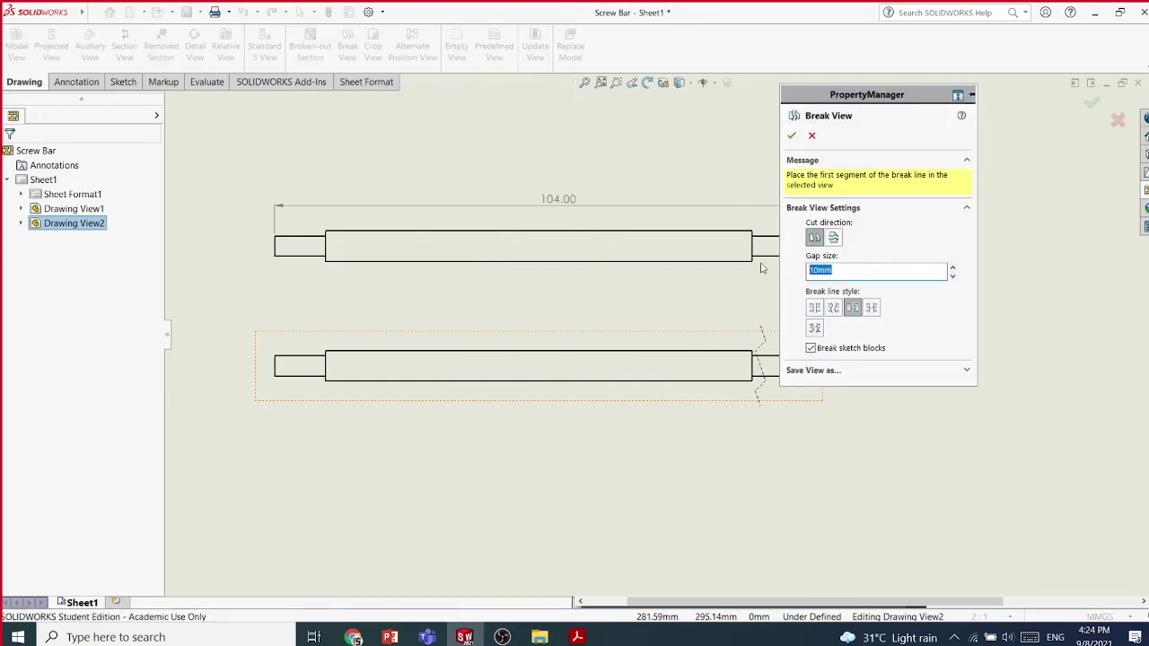
click(453, 364)
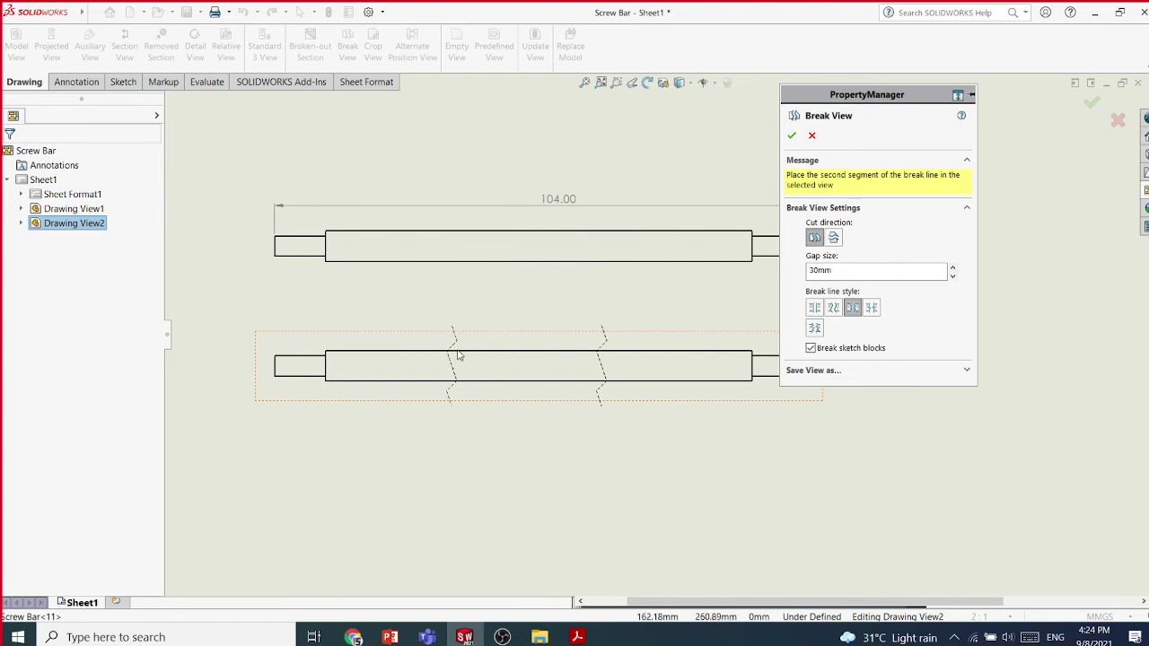
click(461, 356)
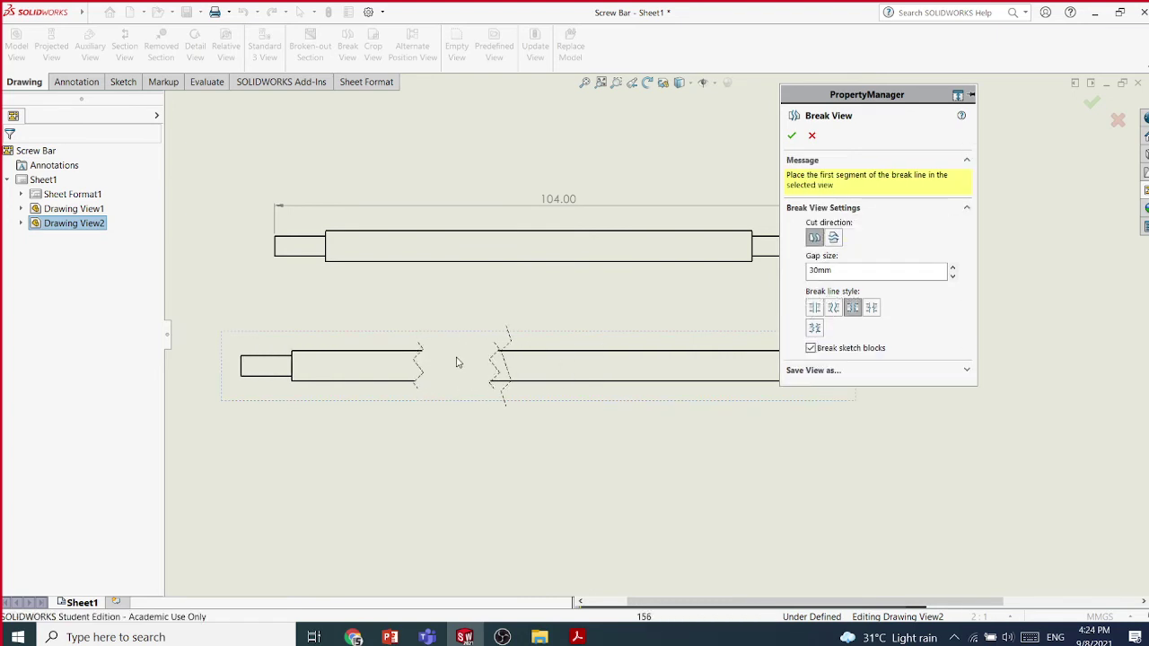
scroll(707, 306, up, 1)
scroll(707, 306, up, 1)
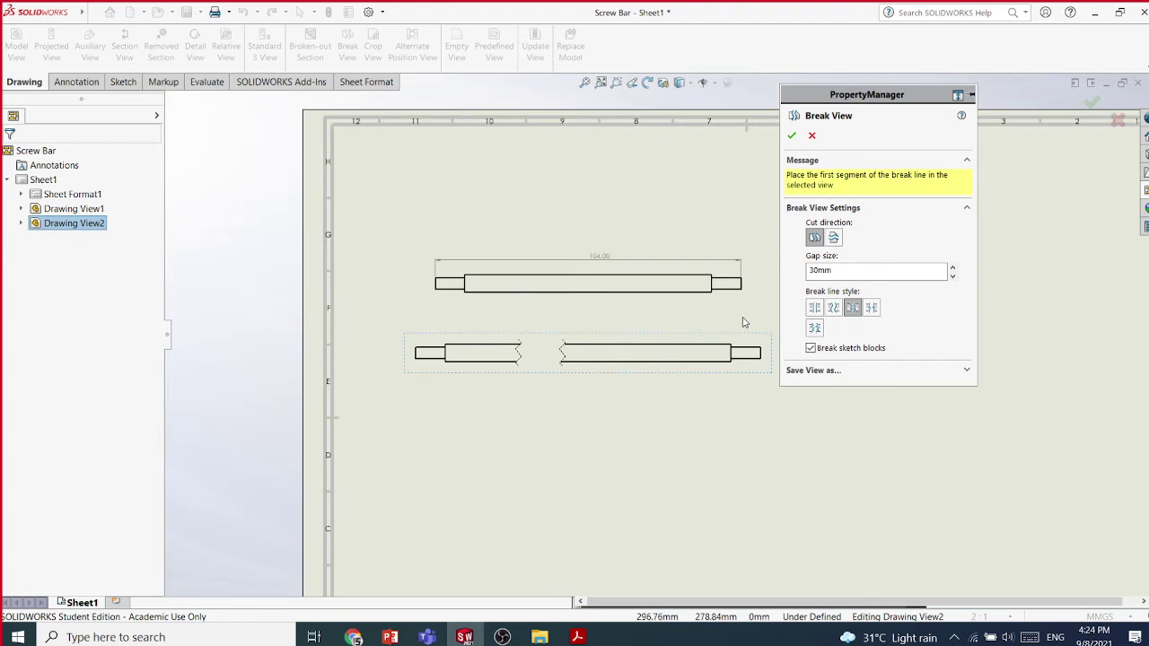
scroll(745, 322, up, 1)
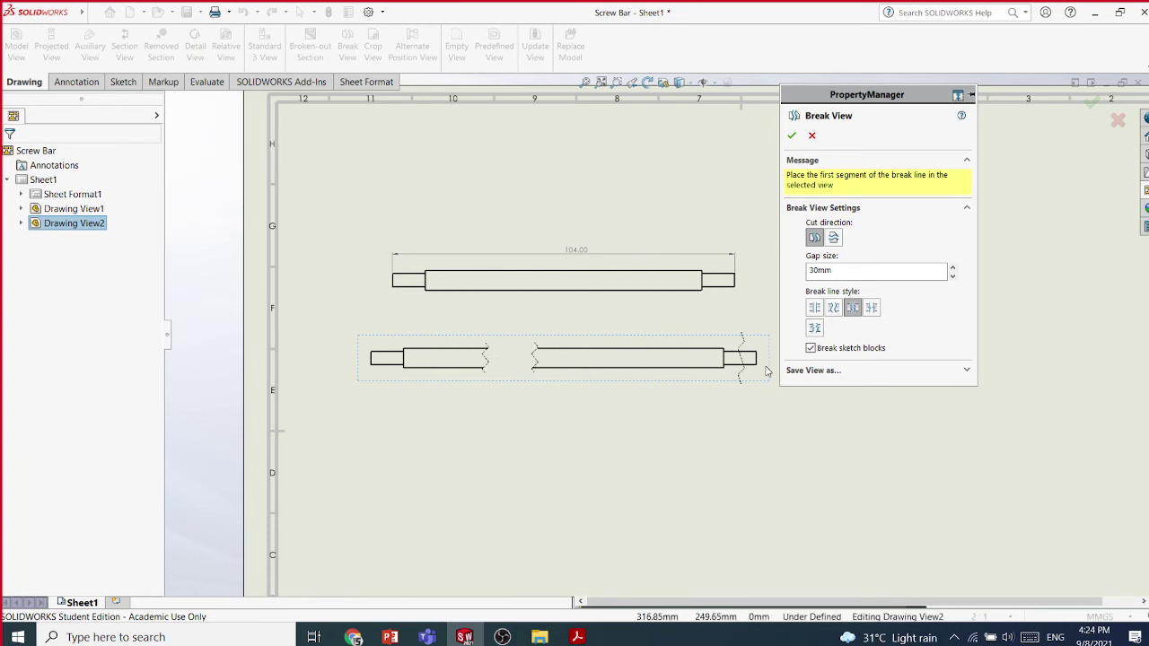
drag(843, 271, 797, 270)
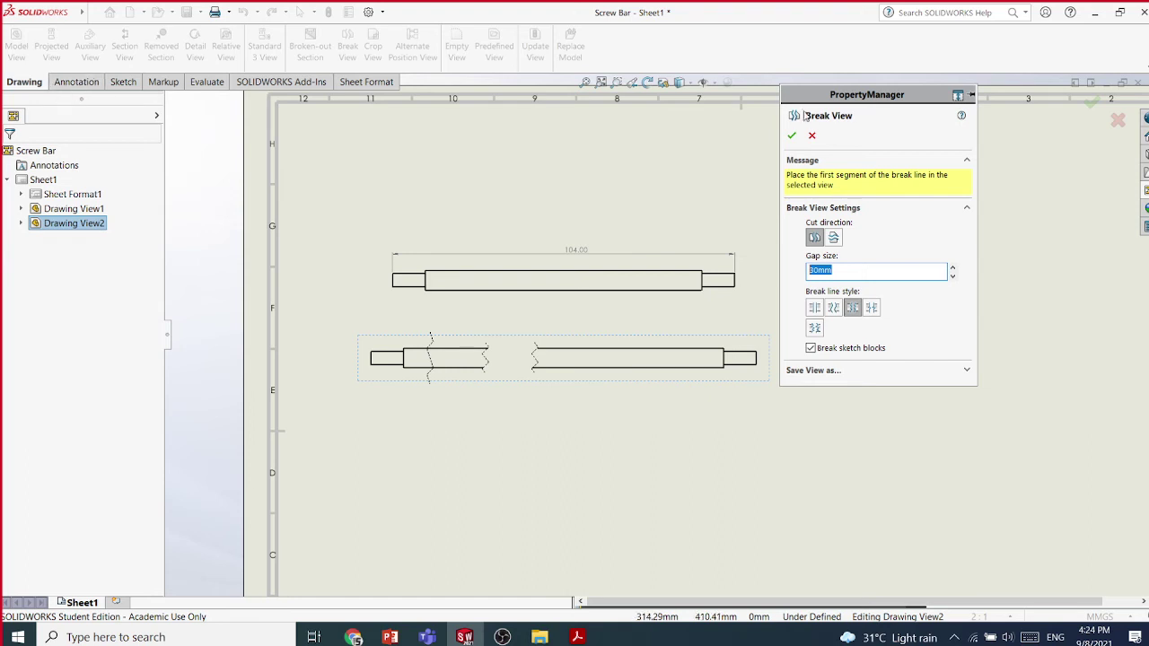
key(Escape)
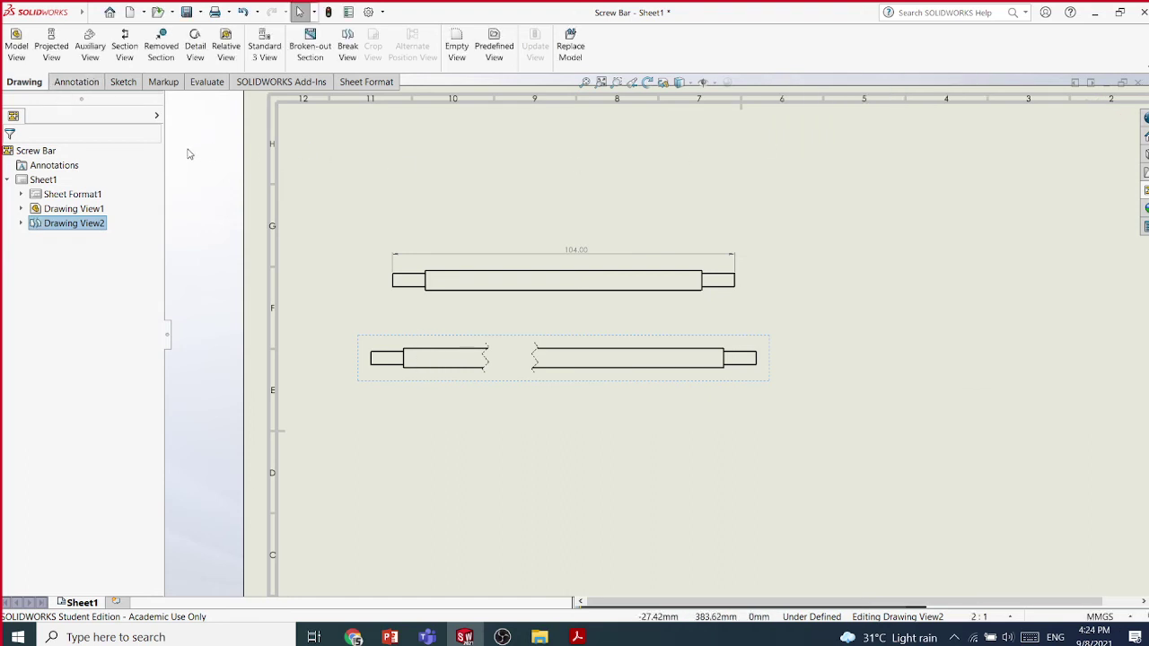
Dimension the broken bar end to end as 104.00 above it, then zoom to fit the sheet
click(76, 81)
click(36, 65)
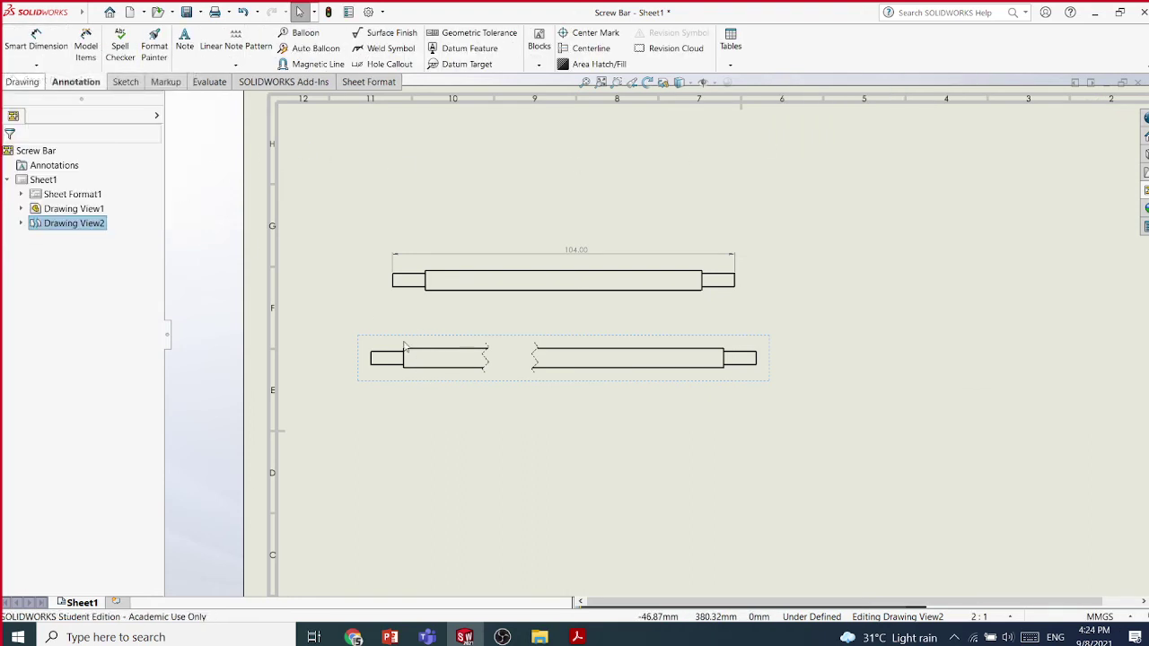
click(377, 361)
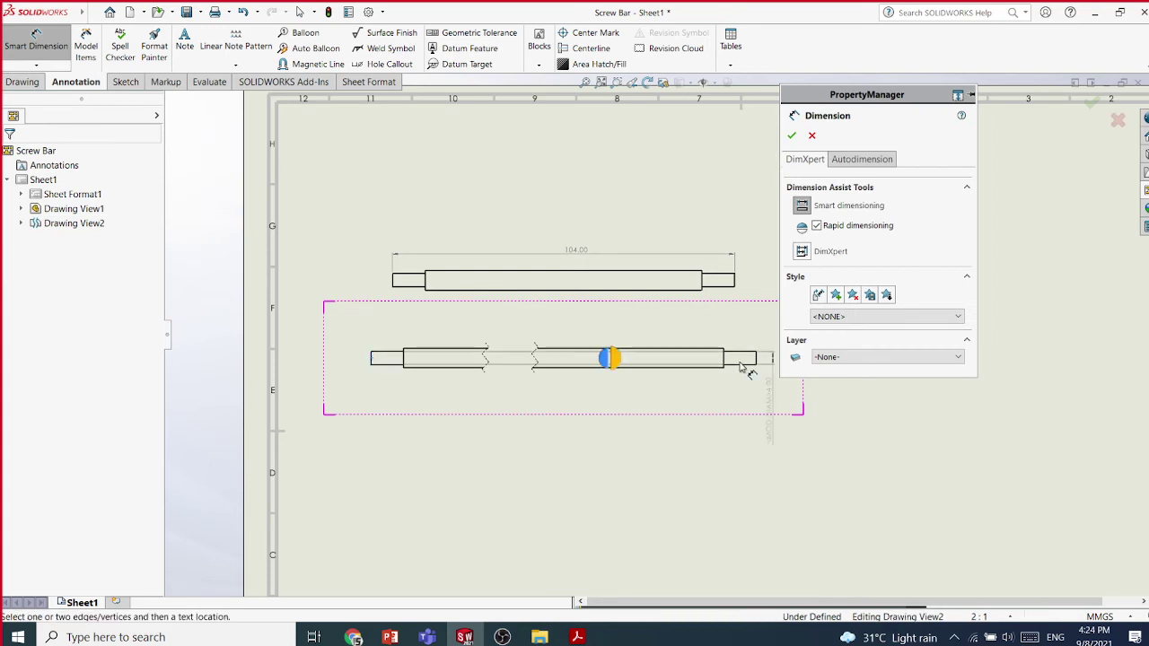
click(757, 359)
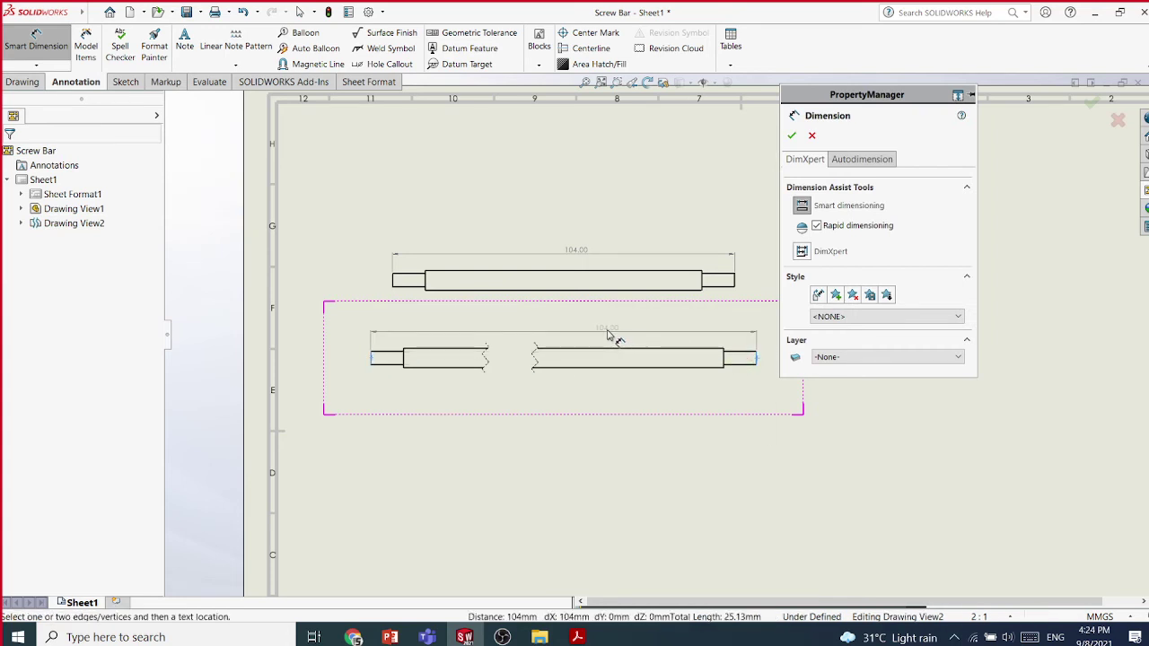
click(579, 330)
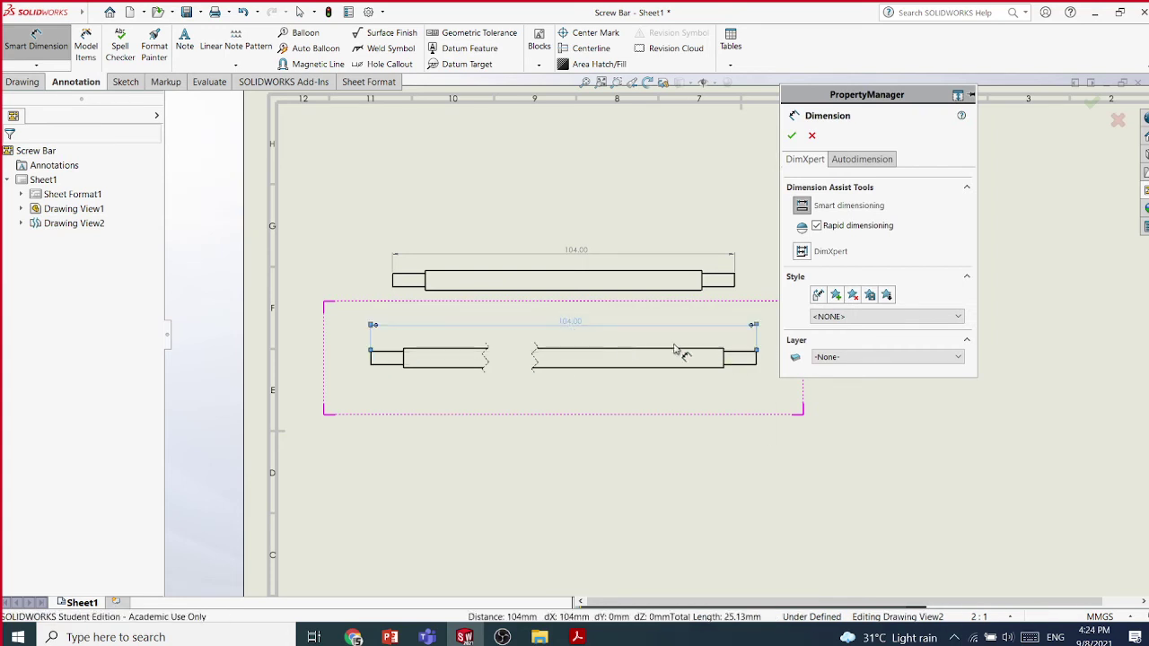
click(791, 135)
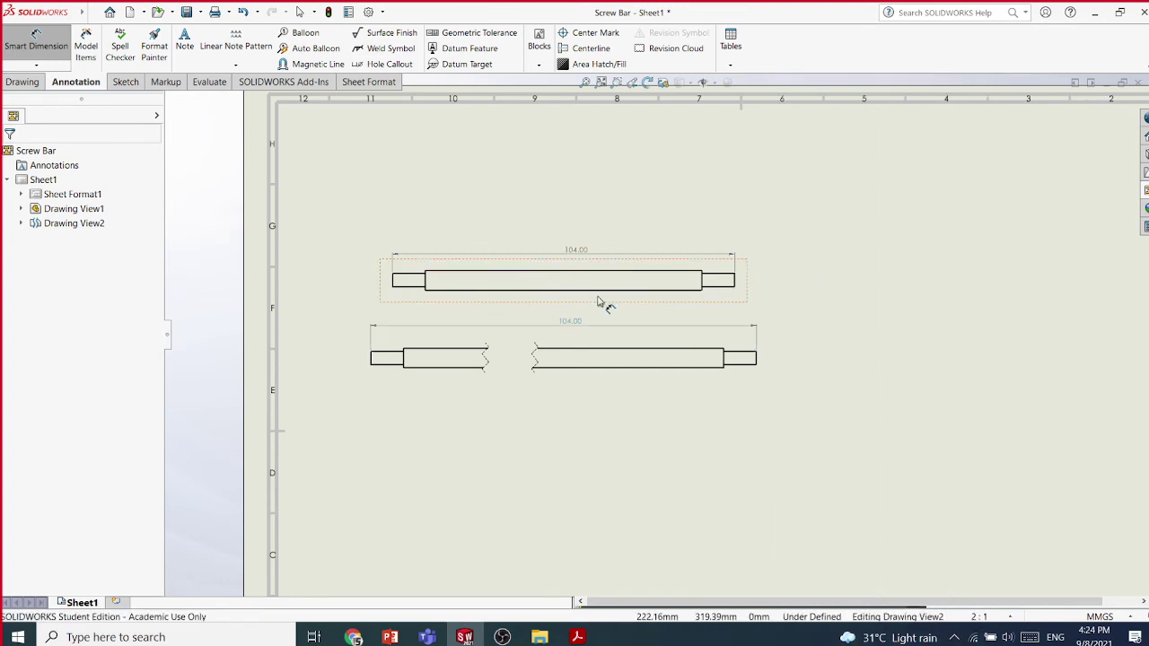
key(Escape)
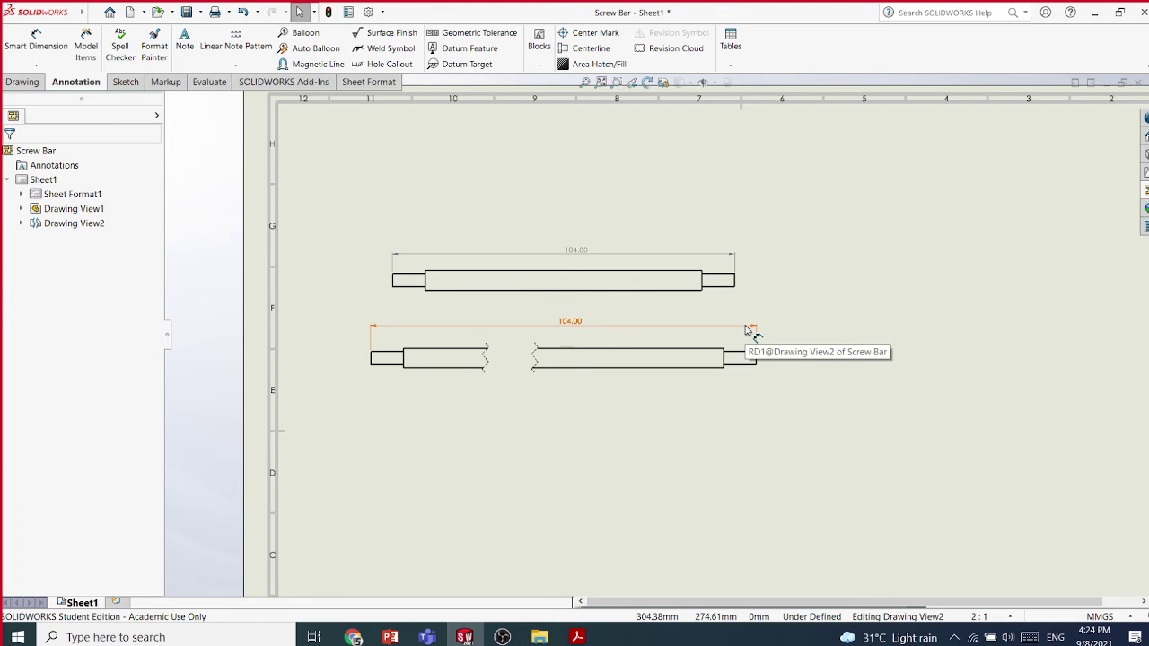
key(f)
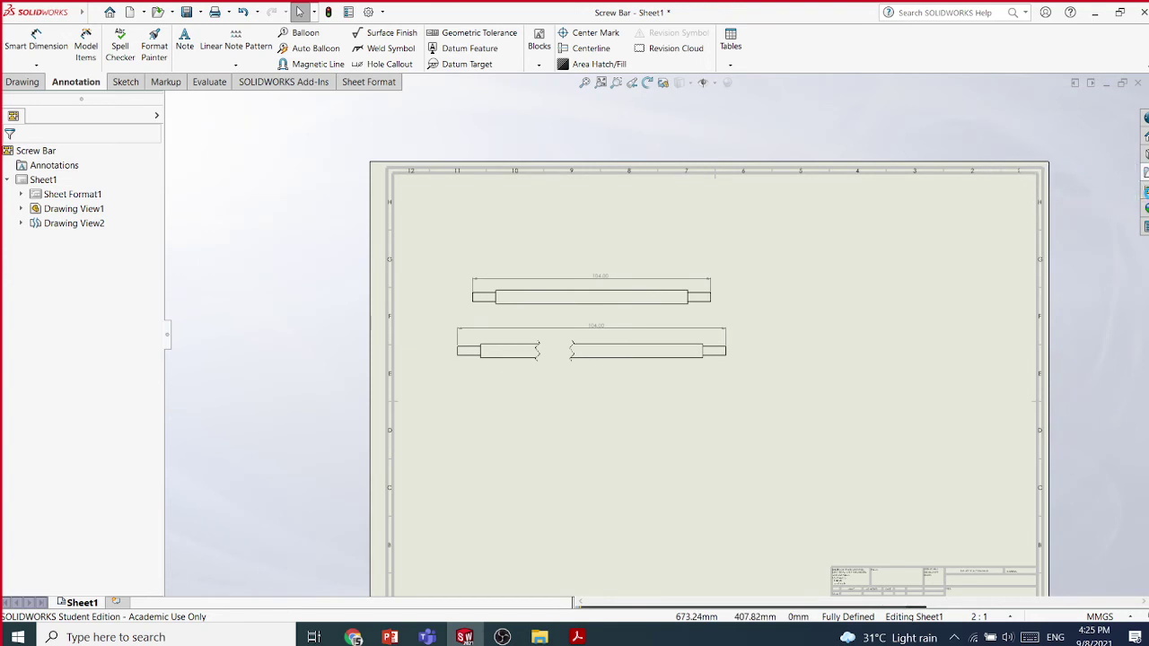
Load the bolt model into the View Palette and place its *Front view right of the bars
click(1145, 192)
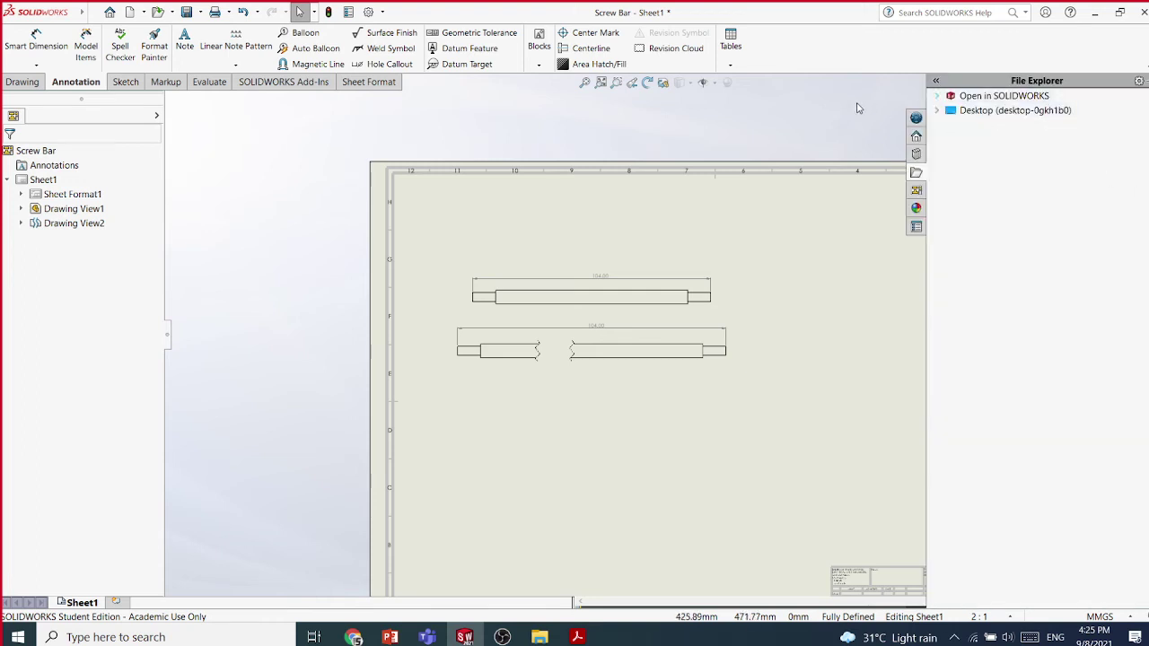
click(1145, 190)
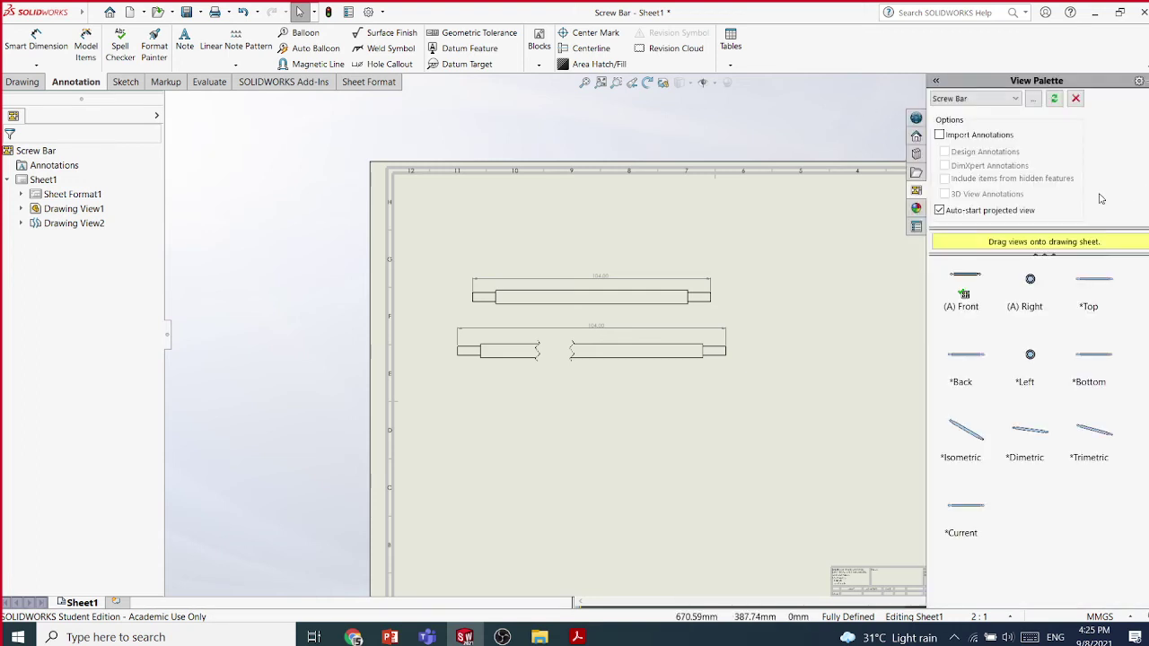
click(1033, 98)
double_click(609, 260)
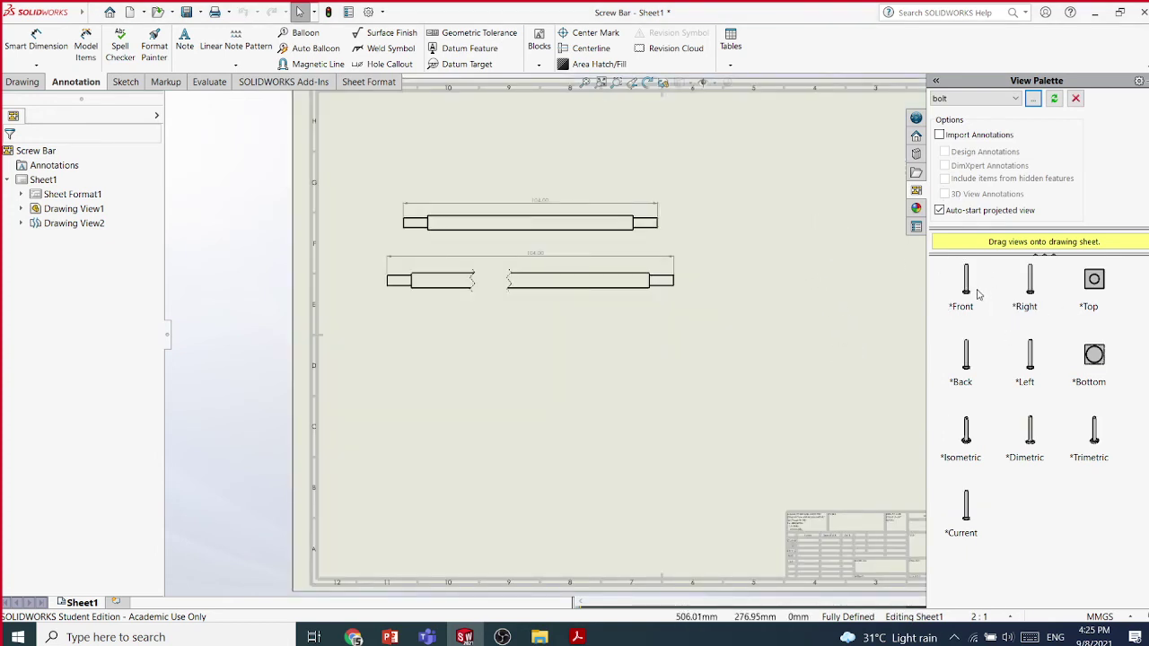
drag(967, 289, 789, 325)
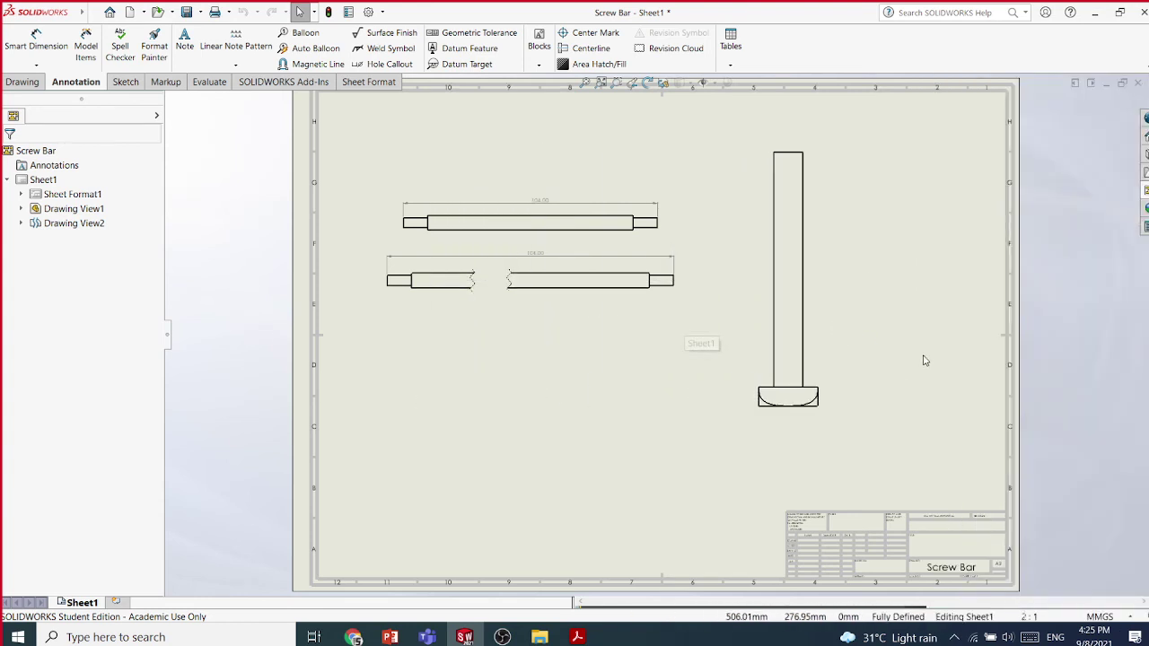
click(793, 136)
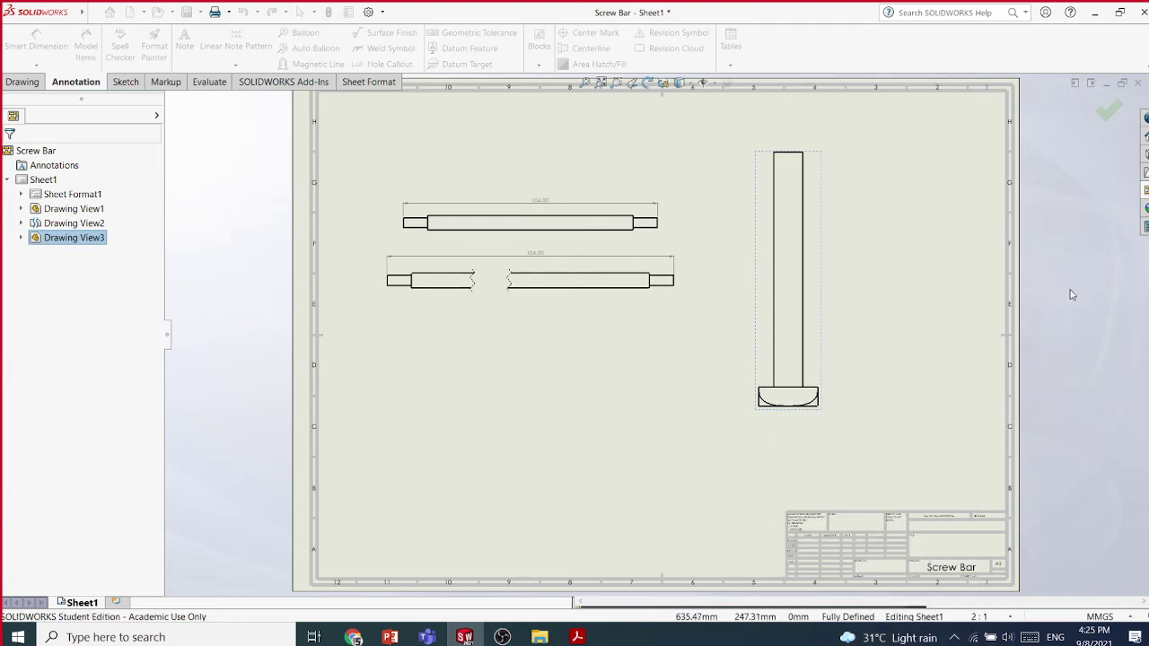
scroll(854, 323, up, 2)
scroll(853, 323, down, 4)
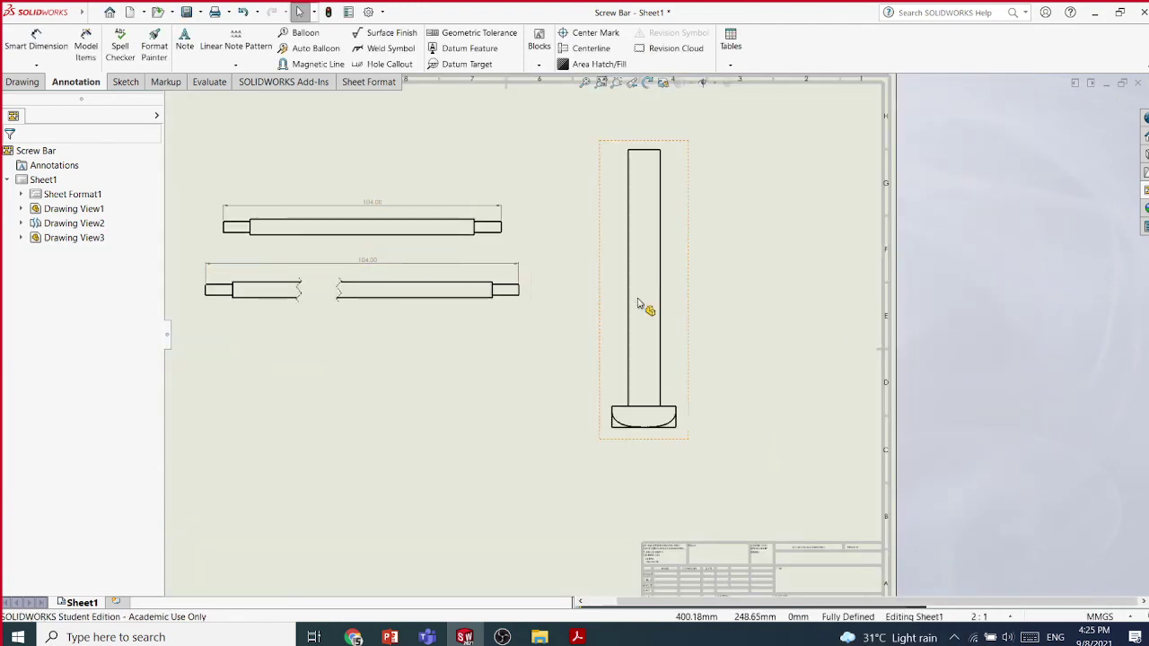
Break Drawing View3 with horizontal break lines across the bolt shank, leaving a 10mm gap
click(21, 82)
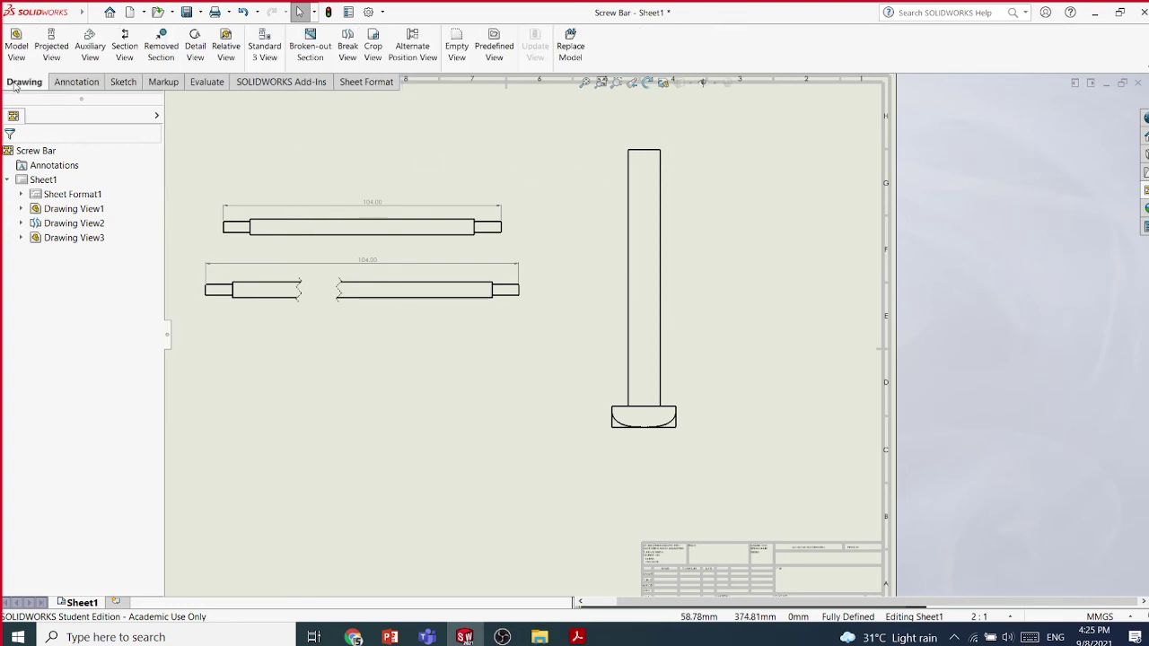
click(348, 53)
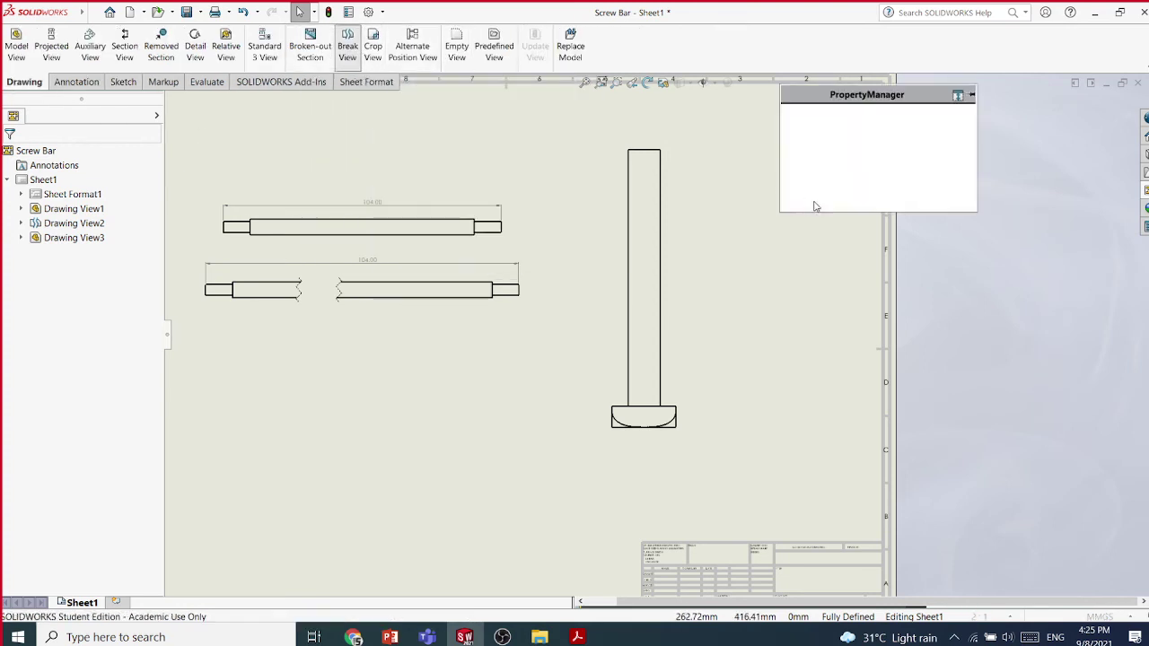
click(665, 359)
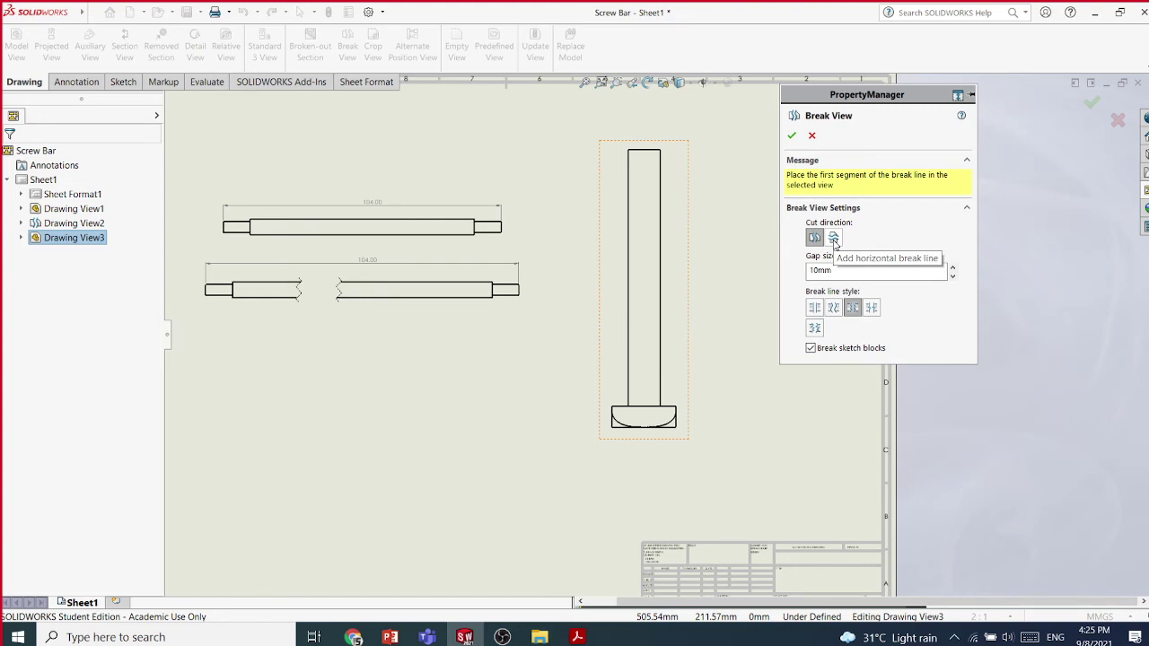
click(834, 238)
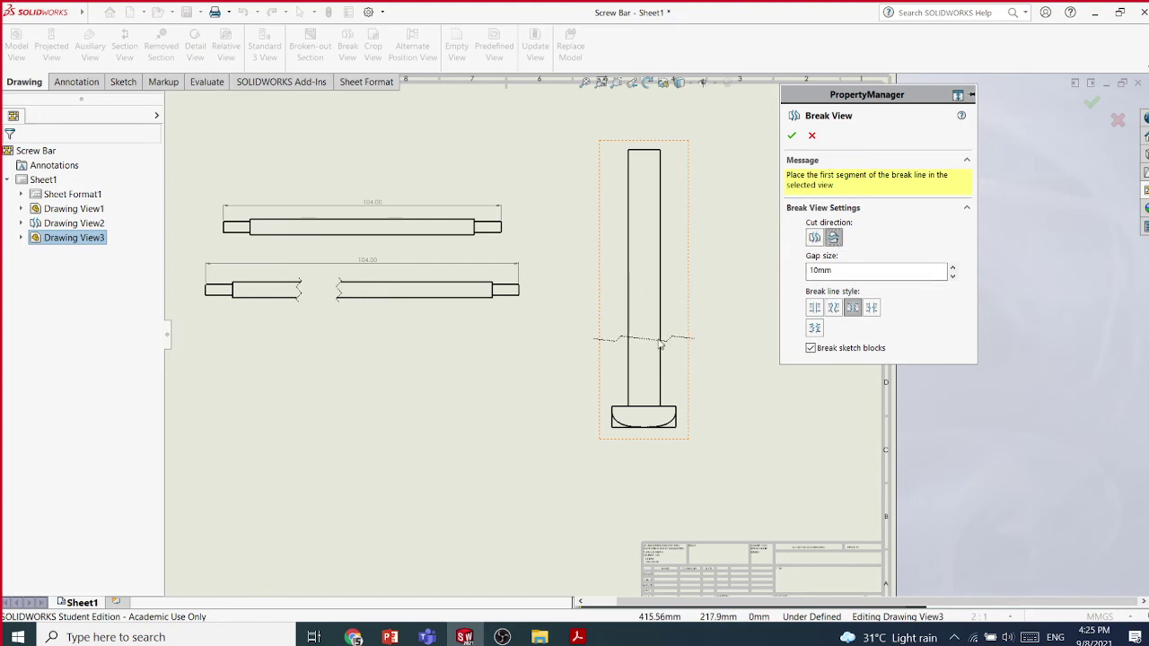
click(660, 342)
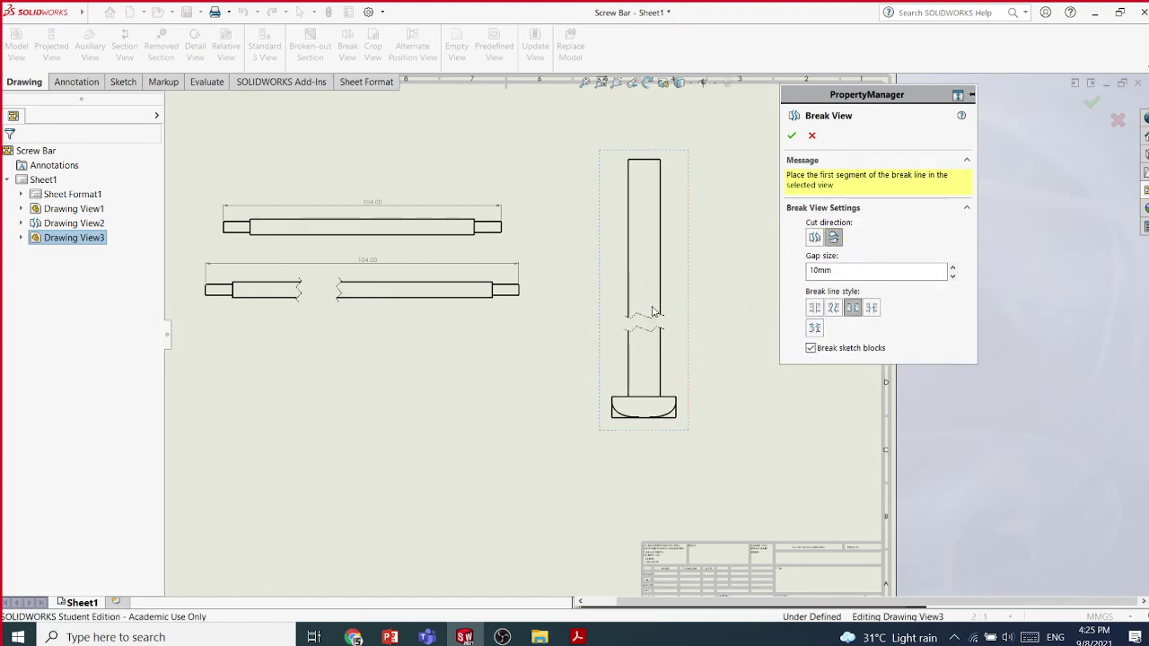
click(653, 310)
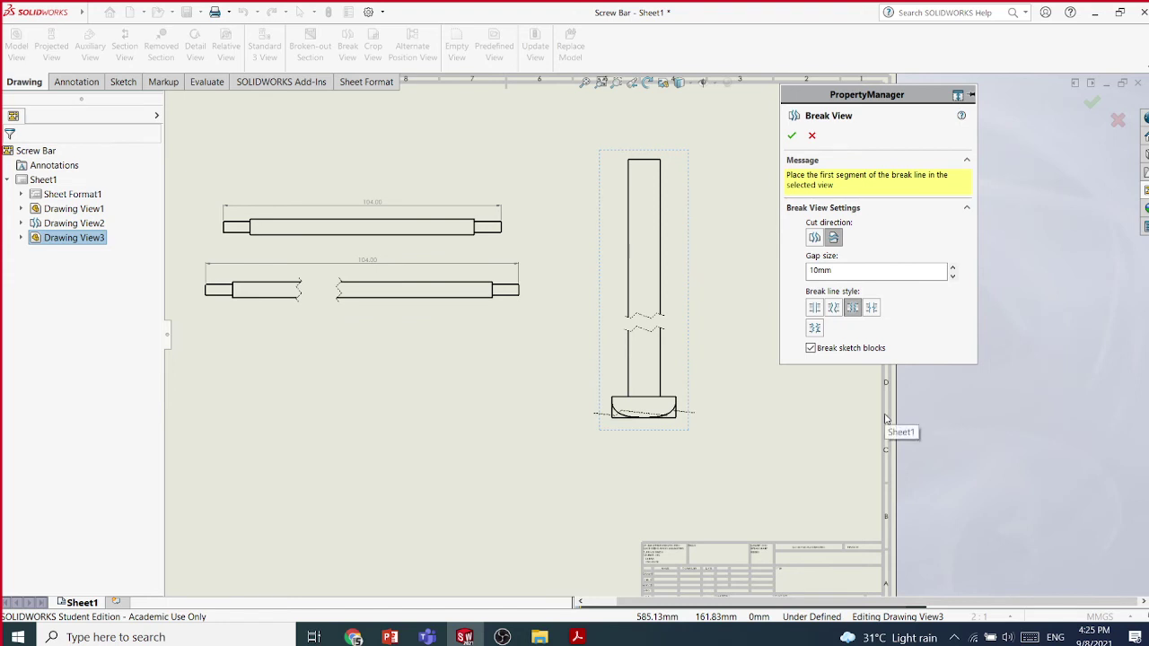
click(791, 135)
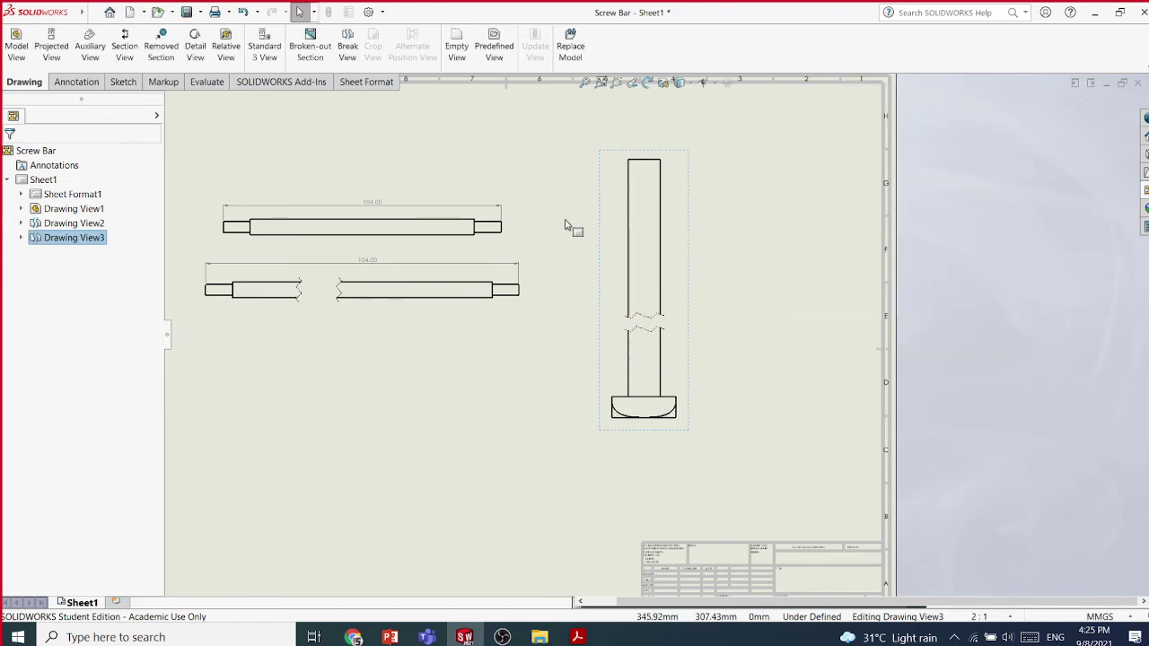
scroll(596, 290, down, 1)
scroll(596, 290, up, 3)
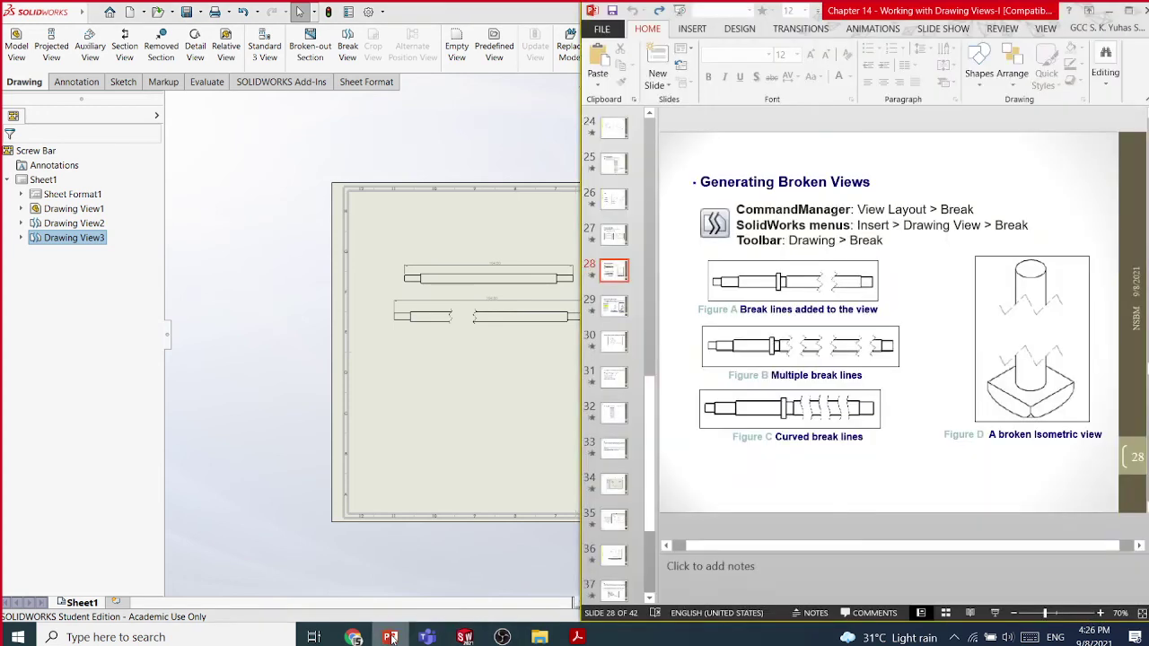
Switch to the Chapter 14 PowerPoint deck and settle on slide 29, Generating Alternate Position View
click(390, 637)
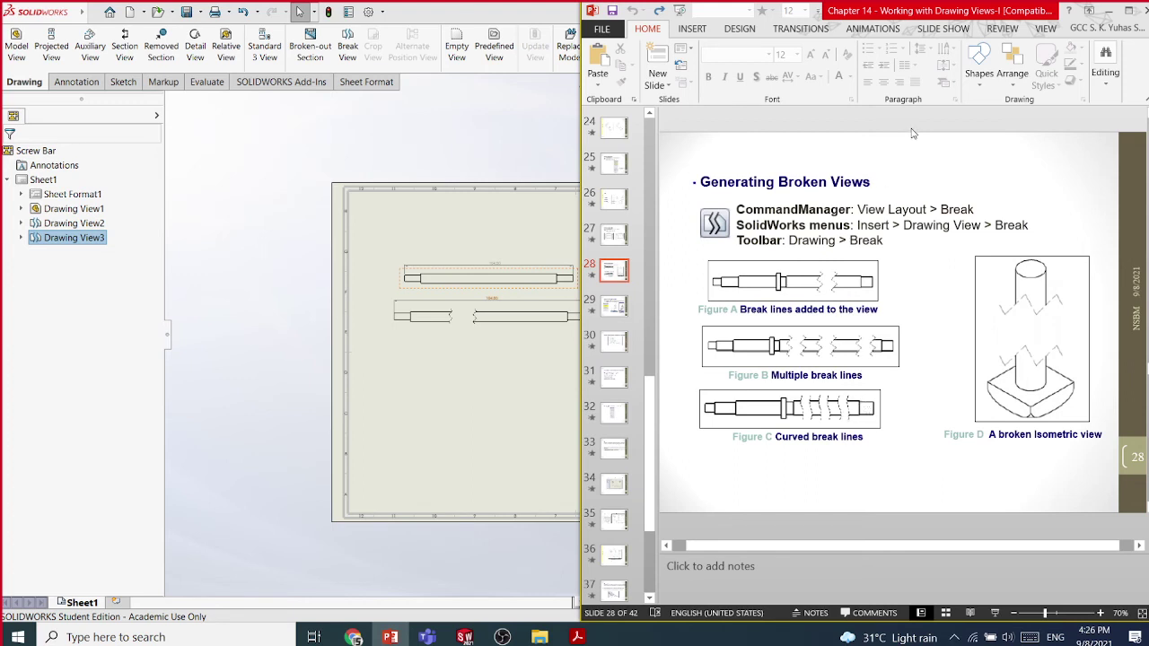
scroll(912, 132, down, 1)
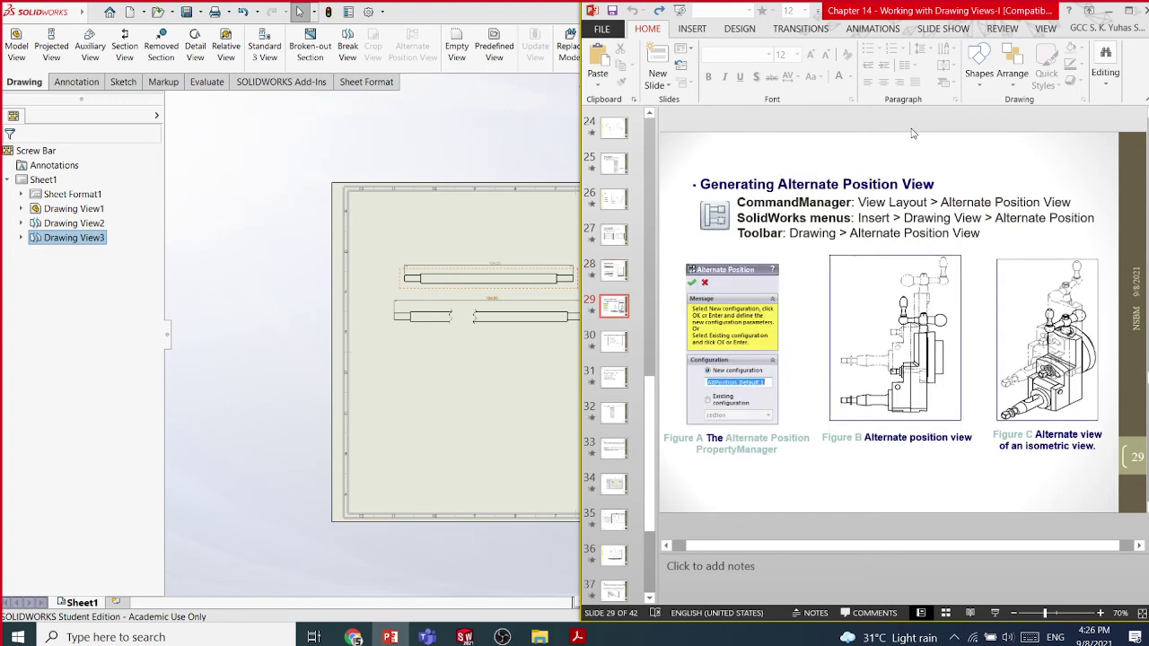
scroll(912, 133, down, 2)
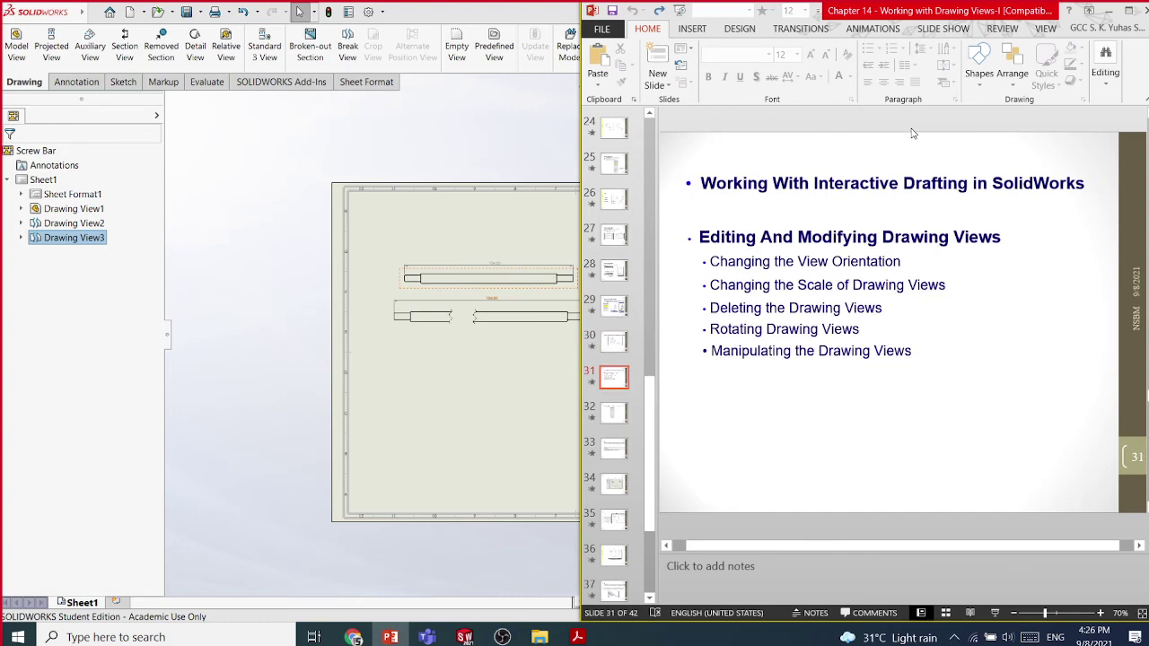
scroll(912, 133, down, 3)
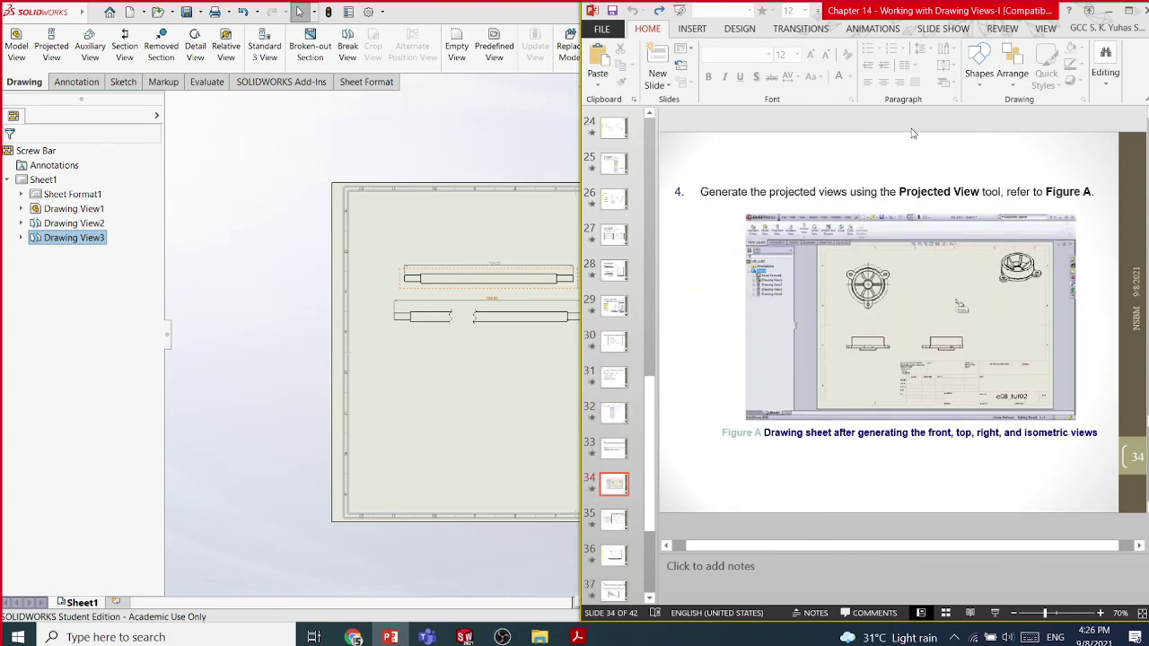
scroll(911, 133, up, 1)
scroll(912, 133, up, 3)
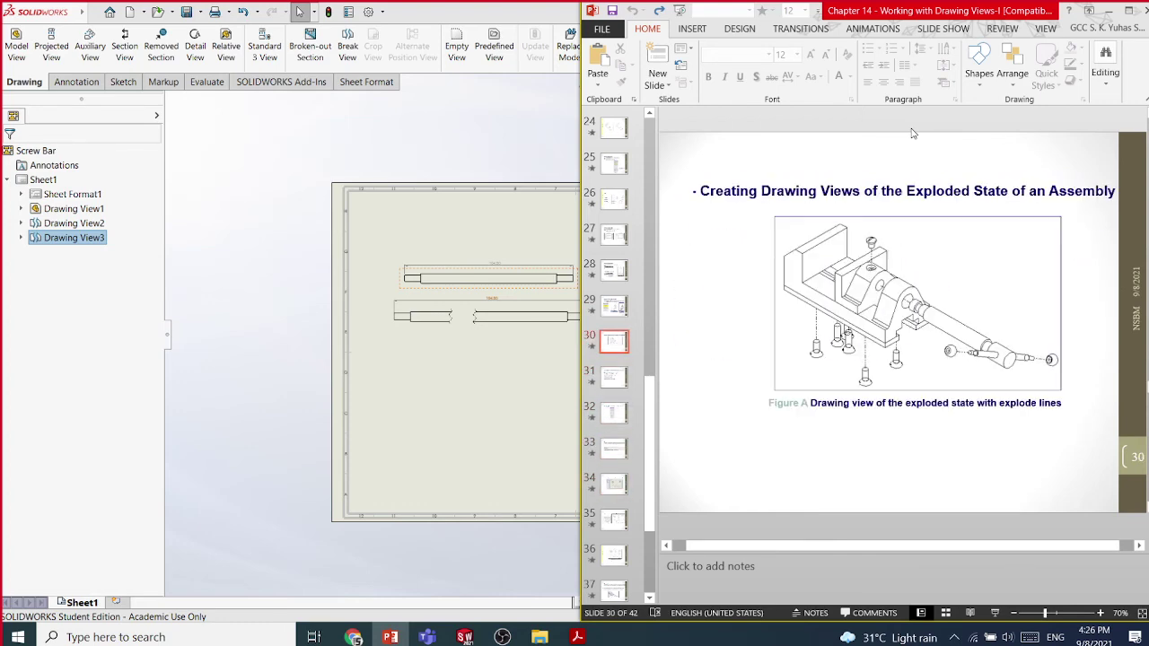
scroll(912, 133, up, 1)
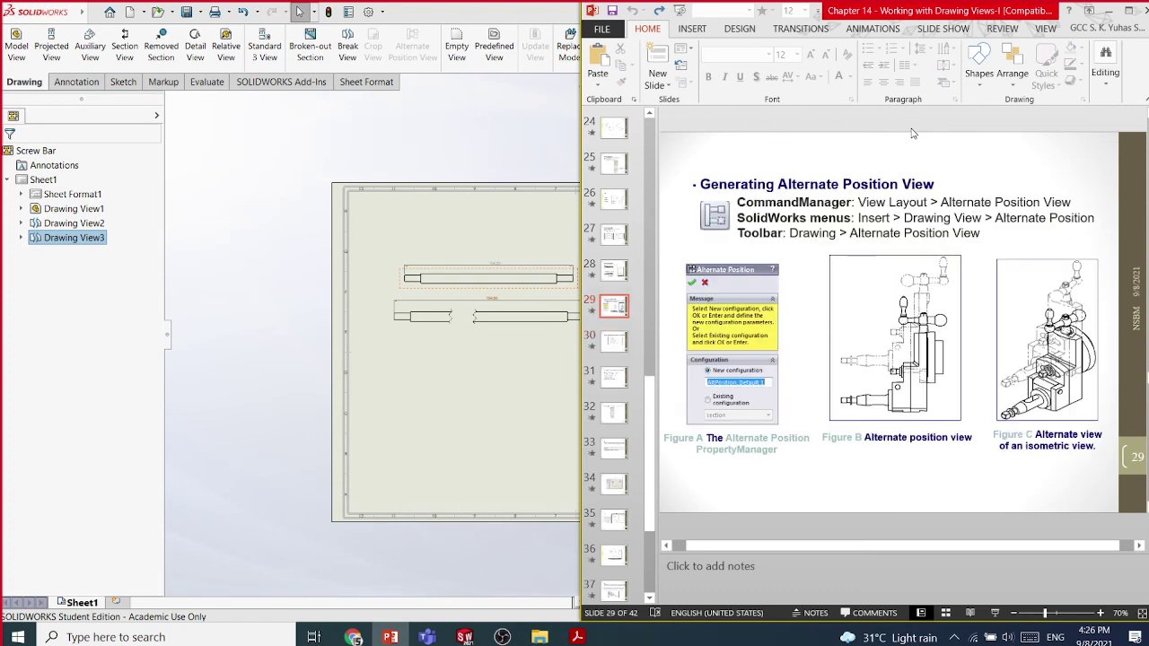
scroll(912, 133, down, 1)
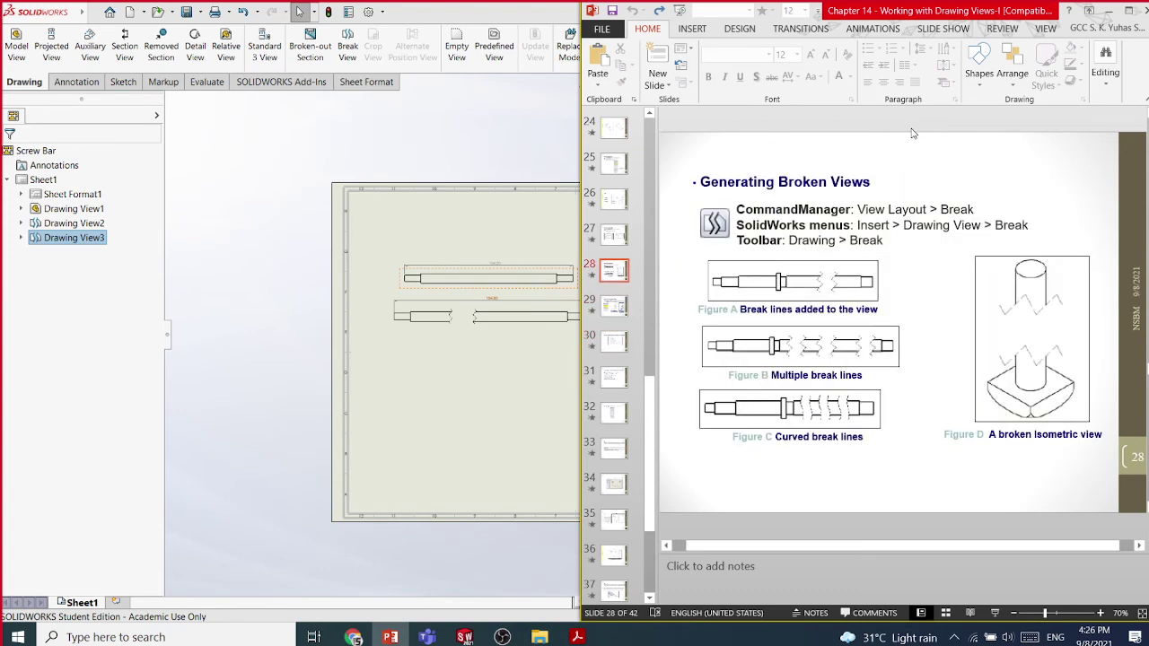
scroll(911, 133, up, 1)
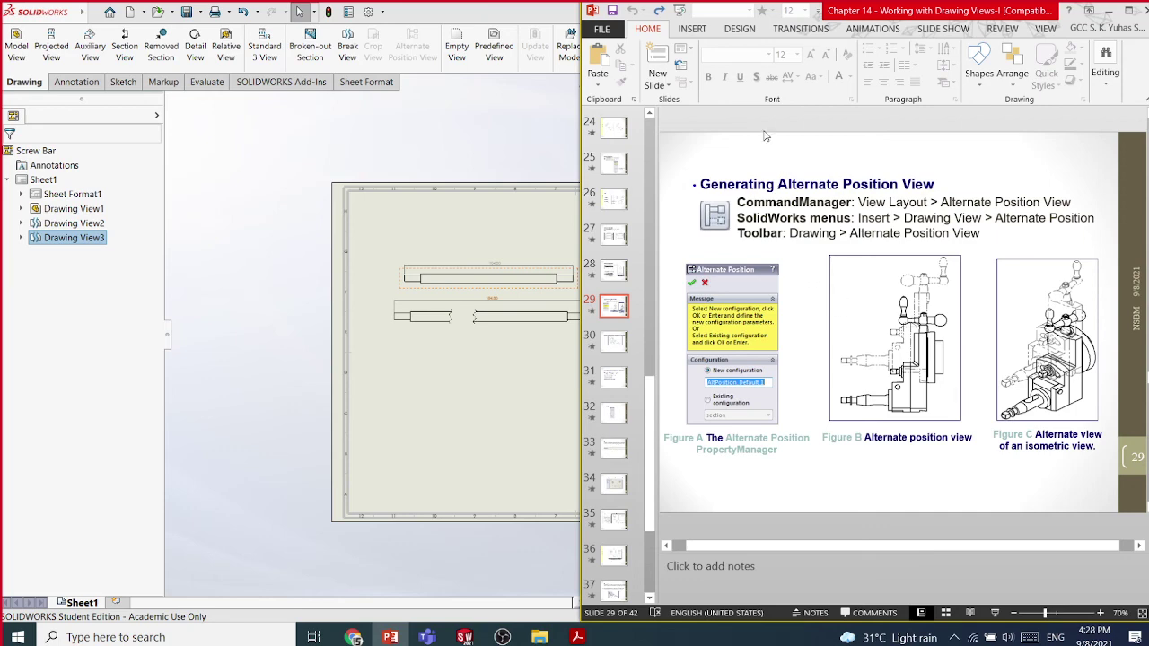
Review lecture slides 30–33 full-screen, end on slide 29, then return to the Screw Bar drawing
click(1127, 13)
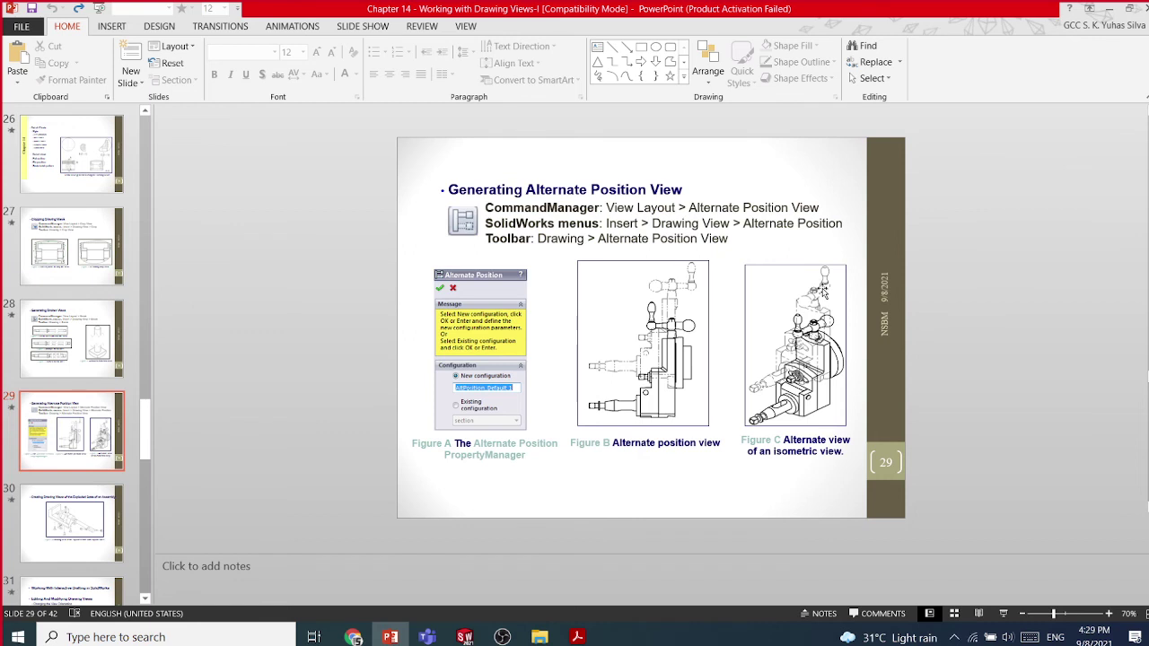
scroll(824, 290, down, 1)
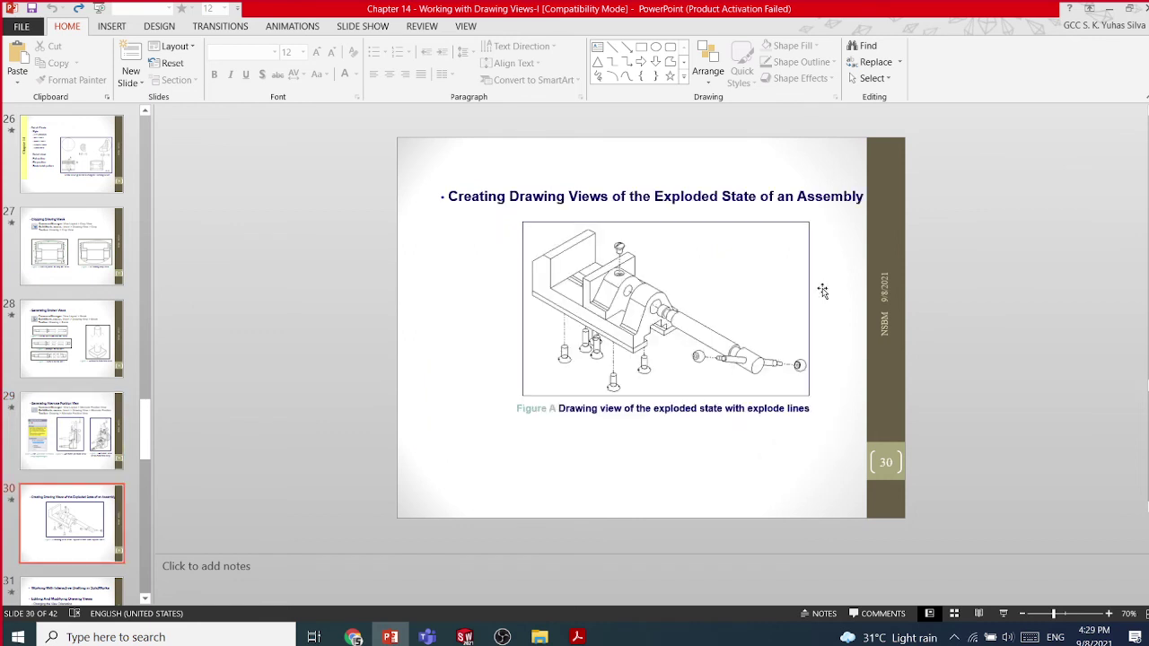
scroll(824, 293, down, 1)
scroll(822, 292, up, 1)
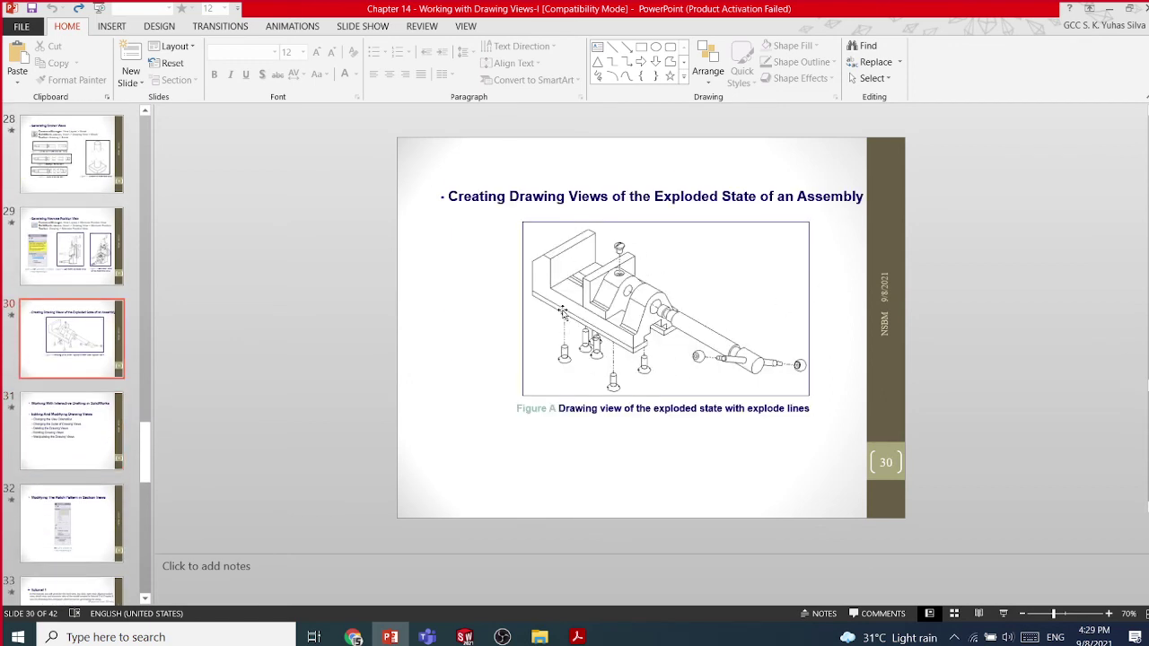
scroll(598, 364, down, 1)
scroll(598, 358, down, 2)
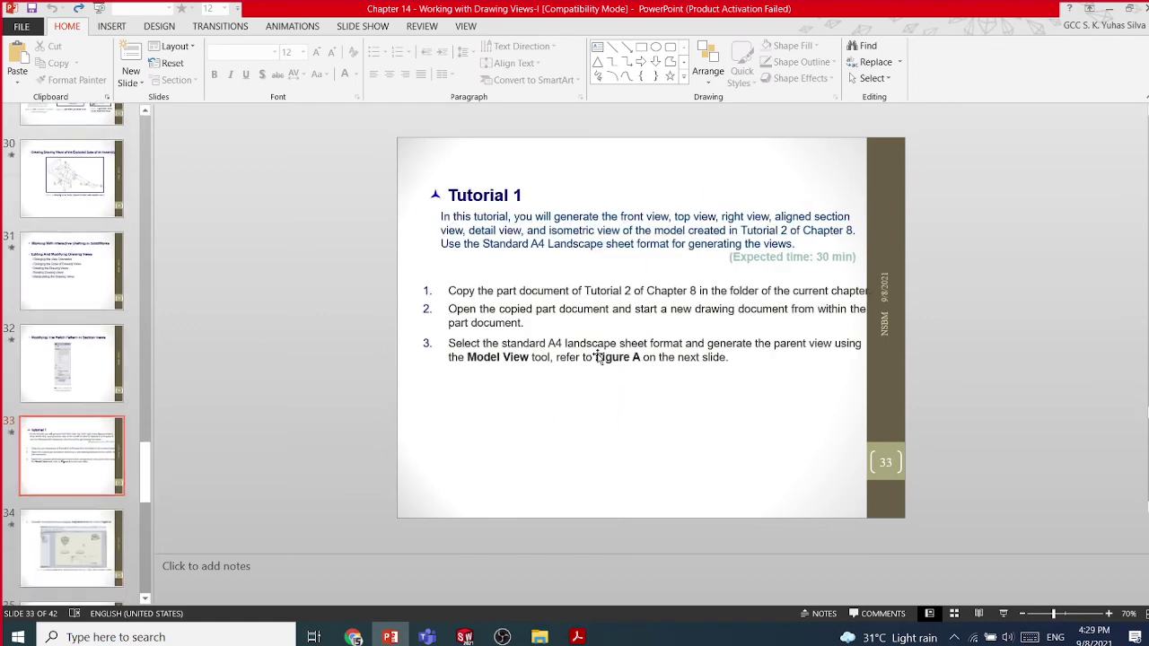
scroll(596, 355, up, 3)
scroll(597, 354, up, 1)
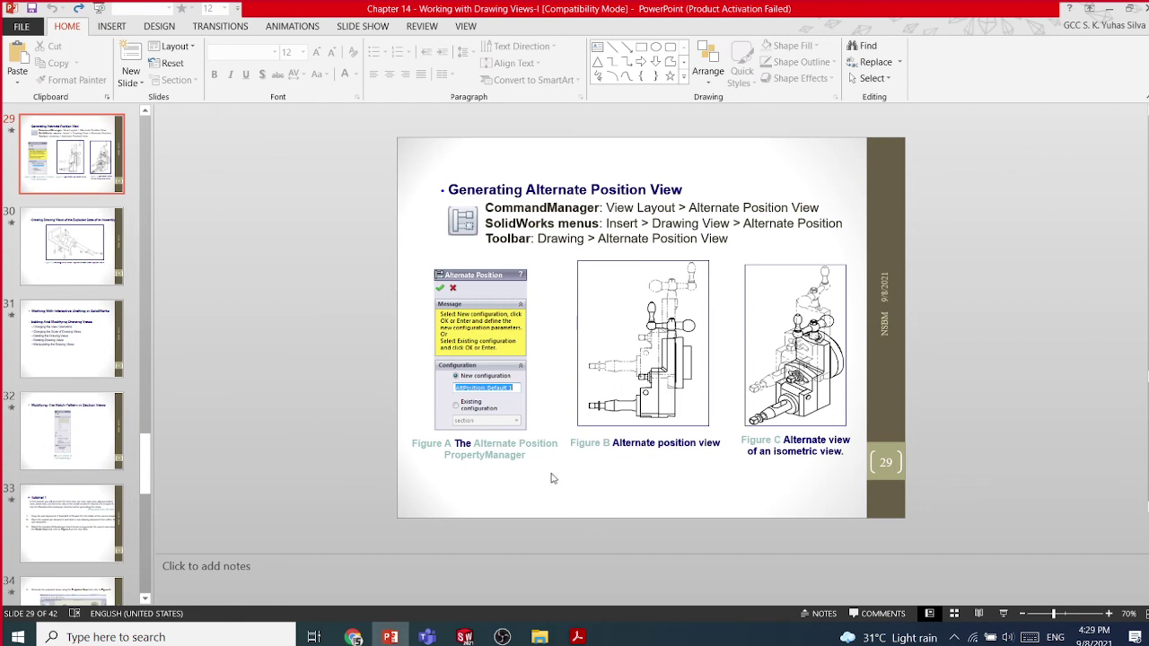
click(464, 636)
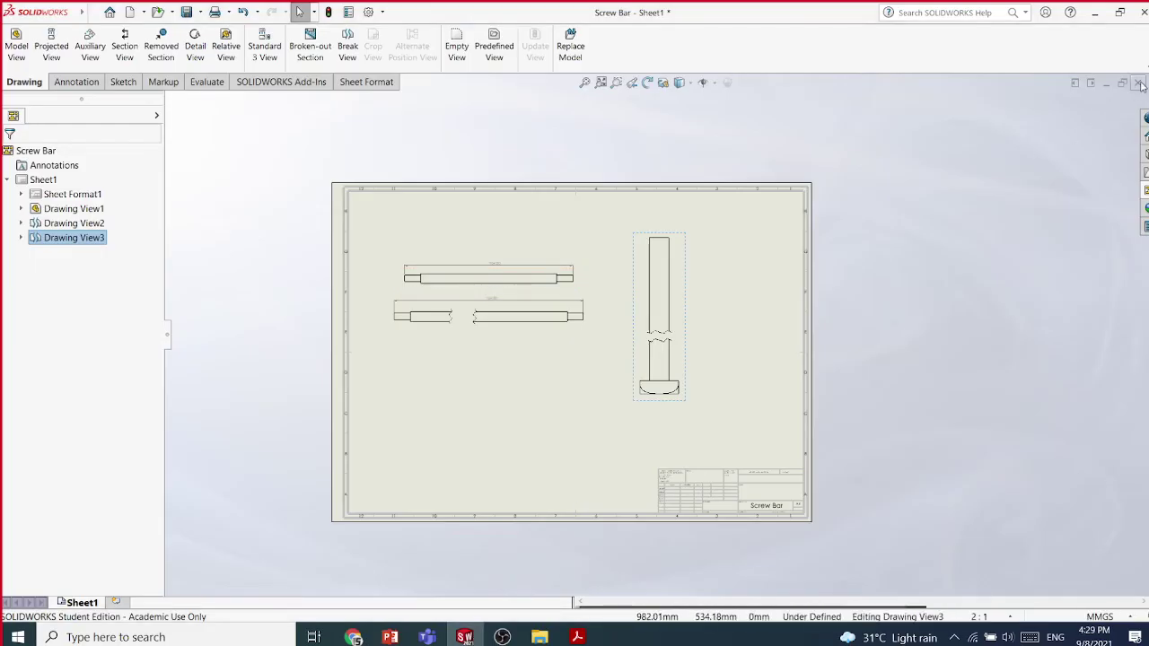
Delete Drawing View3, View1 and View2 from the Screw Bar sheet, then show the View Palette
click(678, 368)
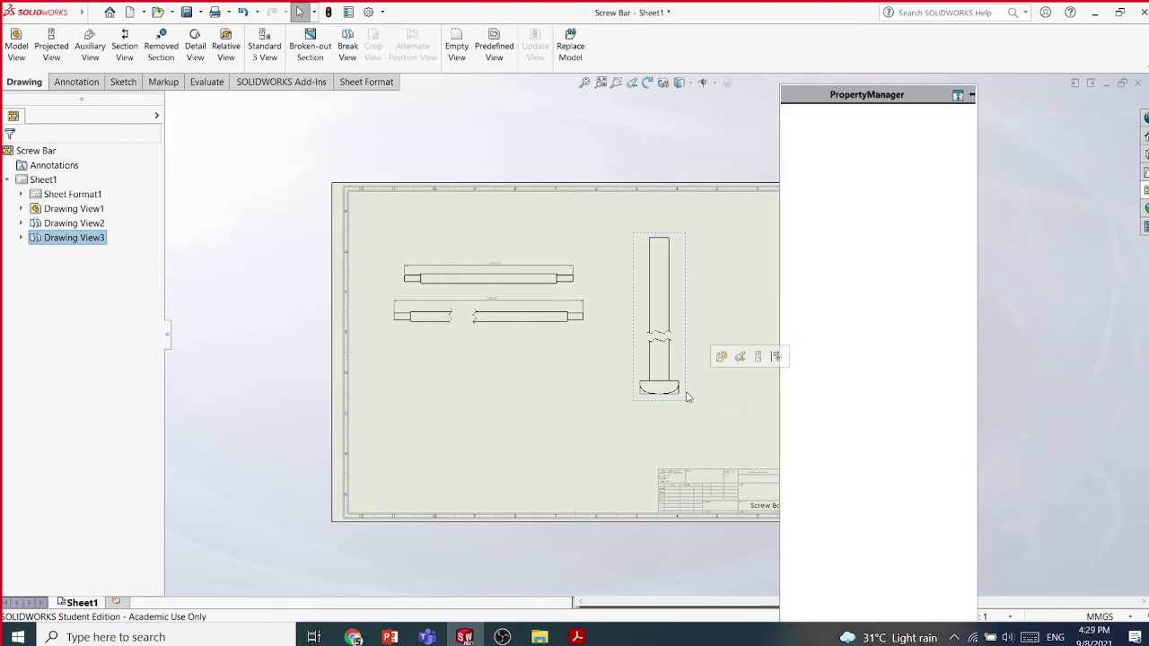
key(Delete)
click(678, 261)
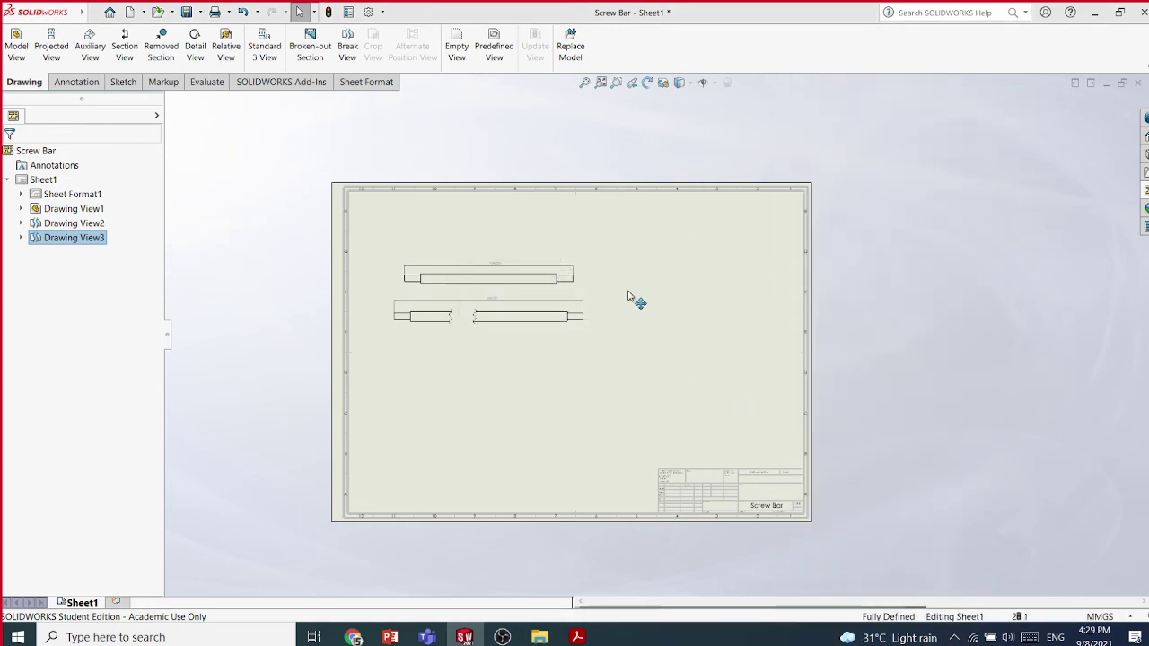
key(Delete)
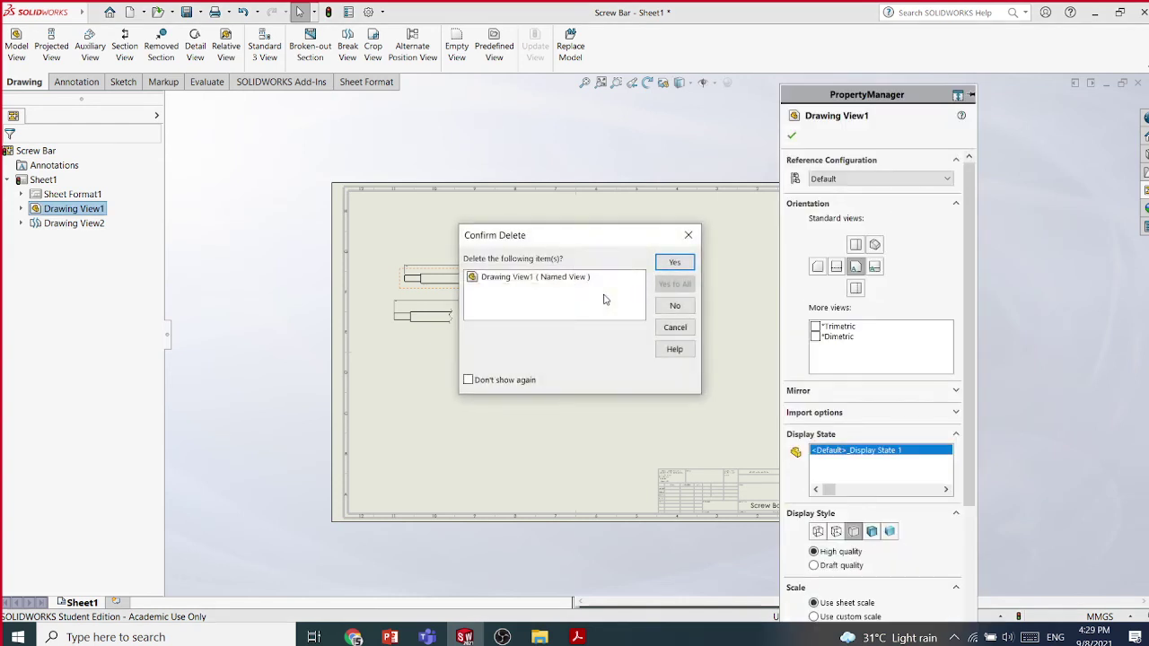
click(675, 261)
click(596, 327)
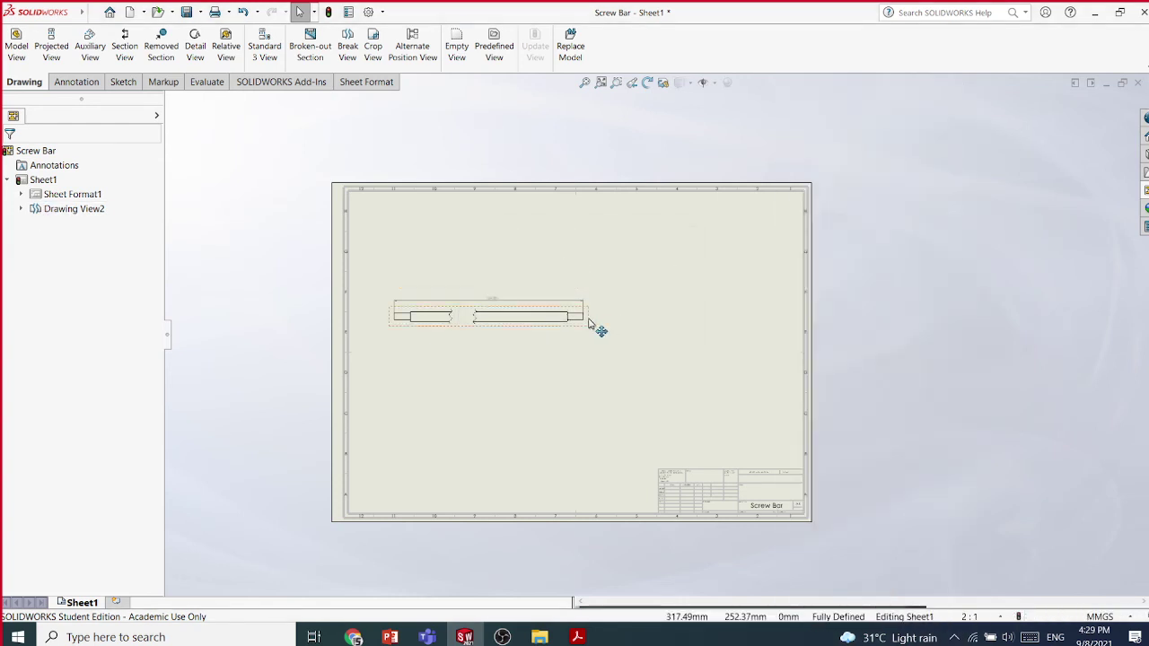
key(Delete)
click(675, 261)
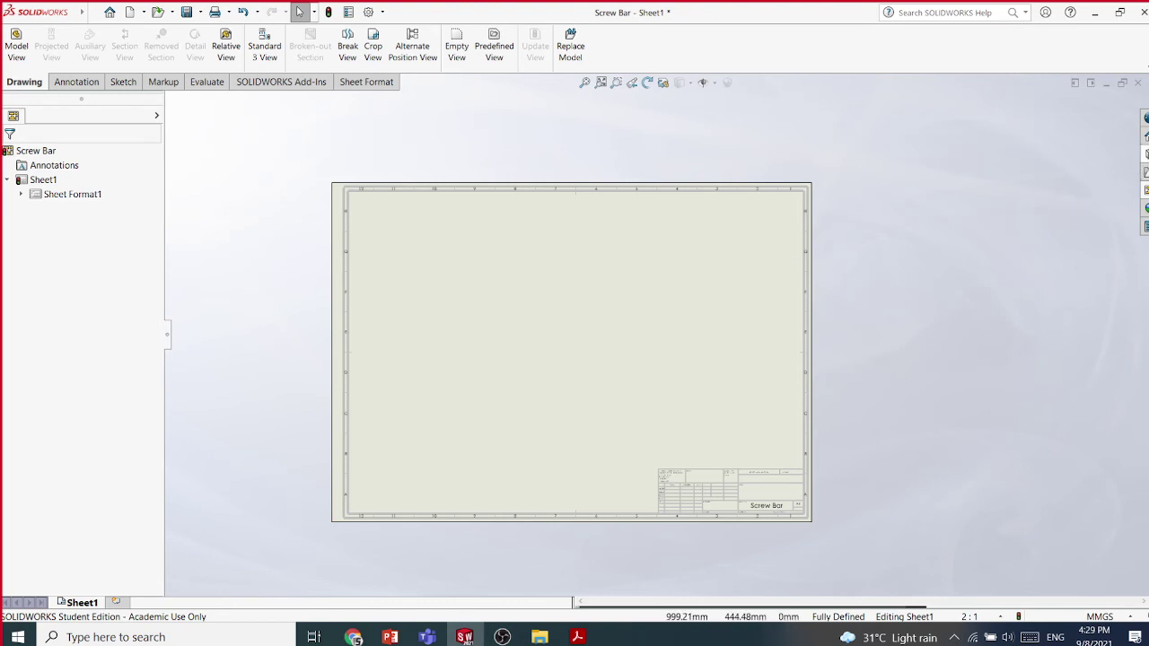
click(1145, 190)
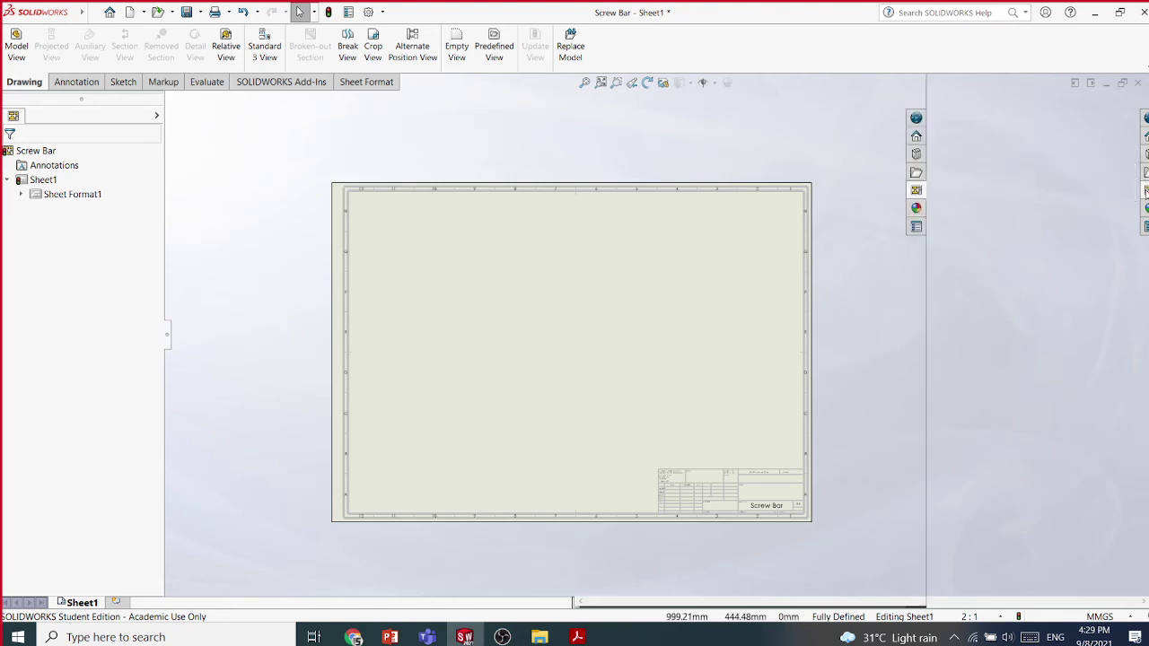
From the View Palette, browse to Chap 14 > Figure_14-43 and 14-44 > shaping-machine-tool-head in large thumbnails
click(1032, 99)
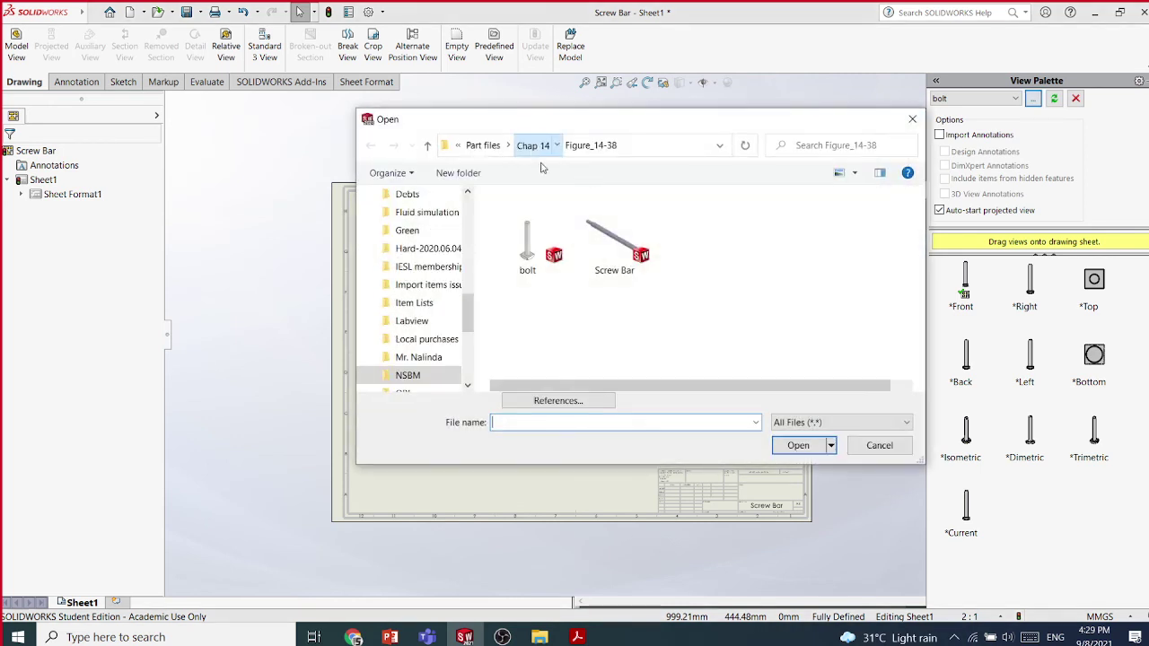
click(531, 144)
scroll(601, 359, down, 2)
double_click(604, 372)
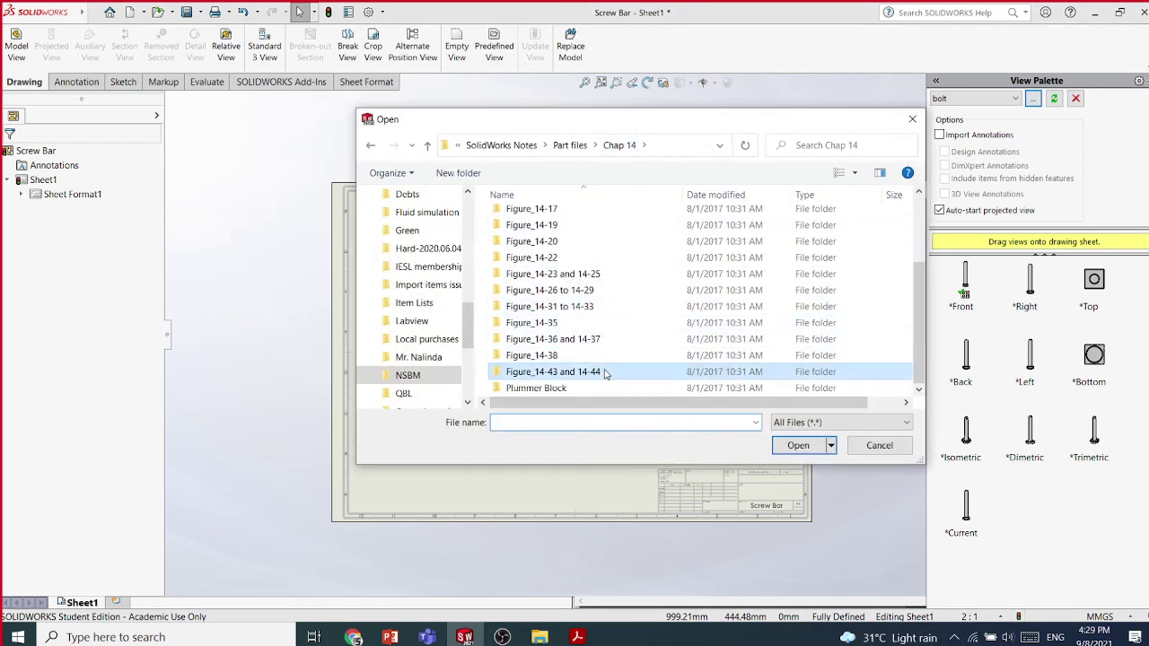
click(854, 172)
double_click(563, 223)
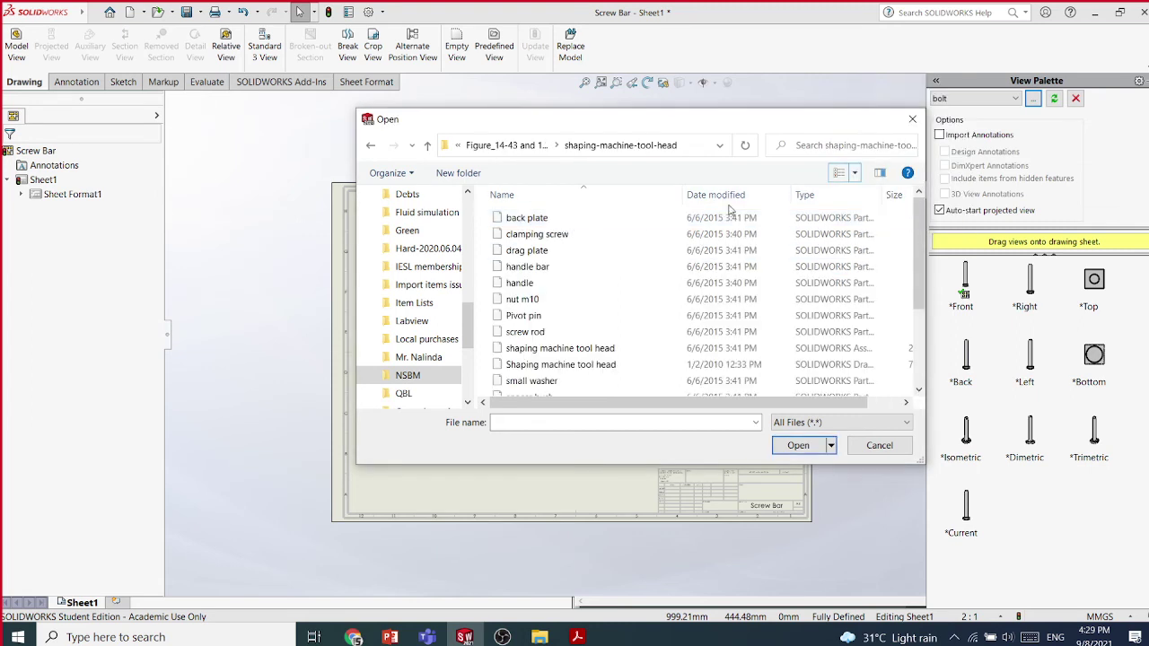
click(853, 174)
click(910, 74)
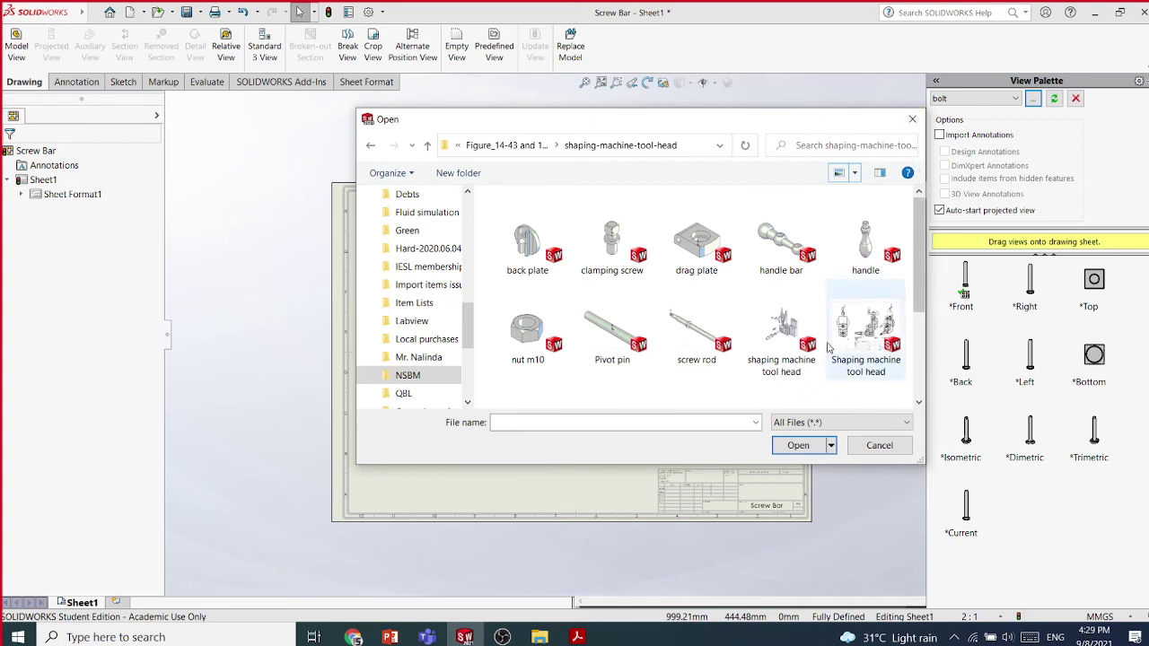
List the files in details sorted by type and open the shaping machine tool head assembly
click(785, 335)
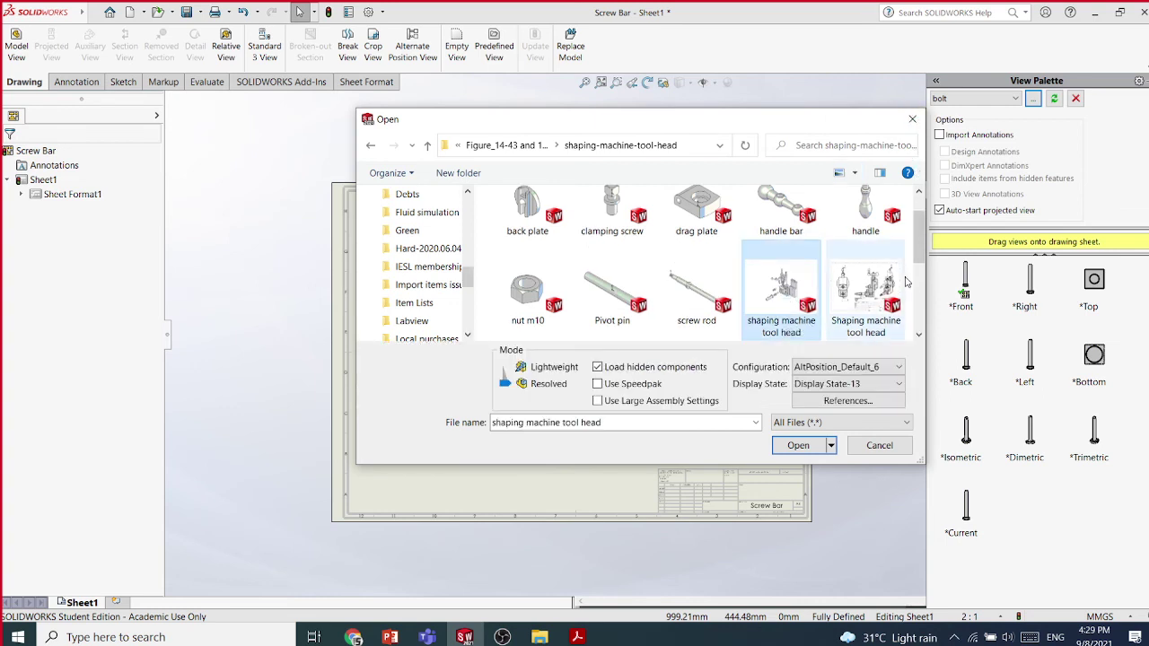
drag(917, 282, 918, 320)
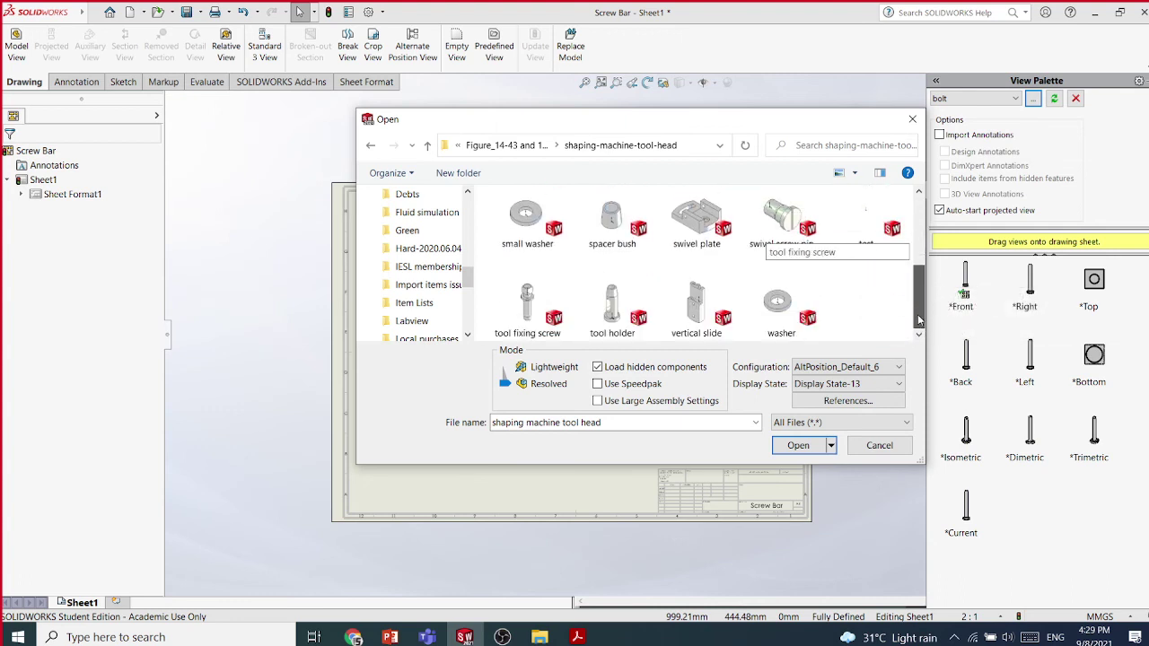
click(853, 172)
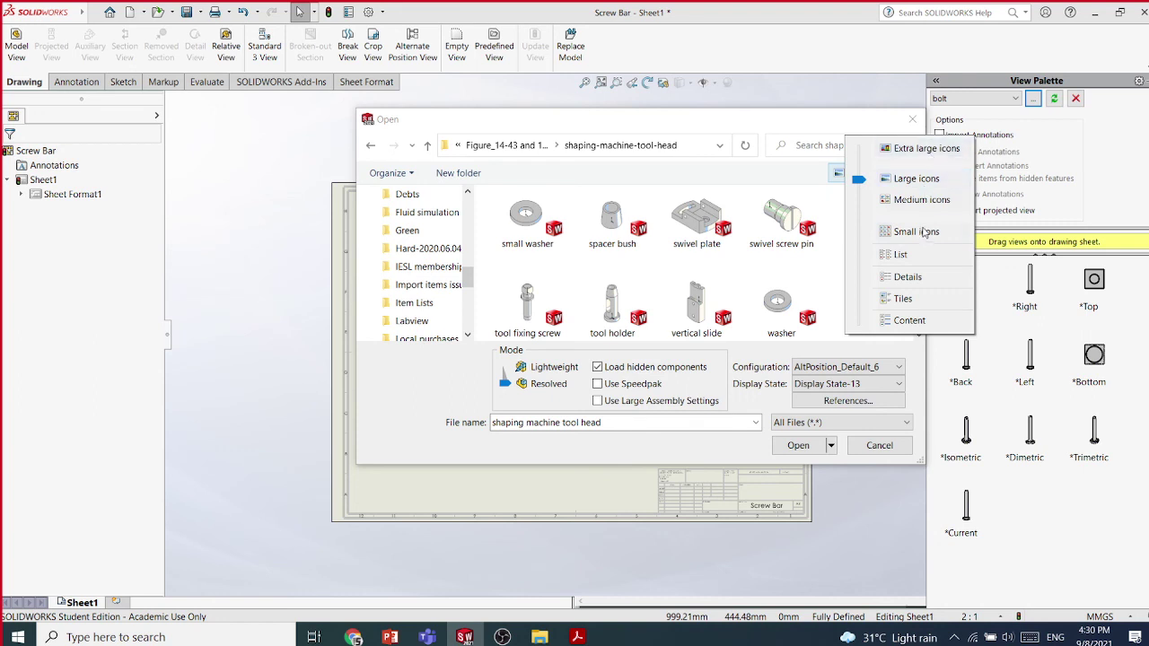
click(907, 277)
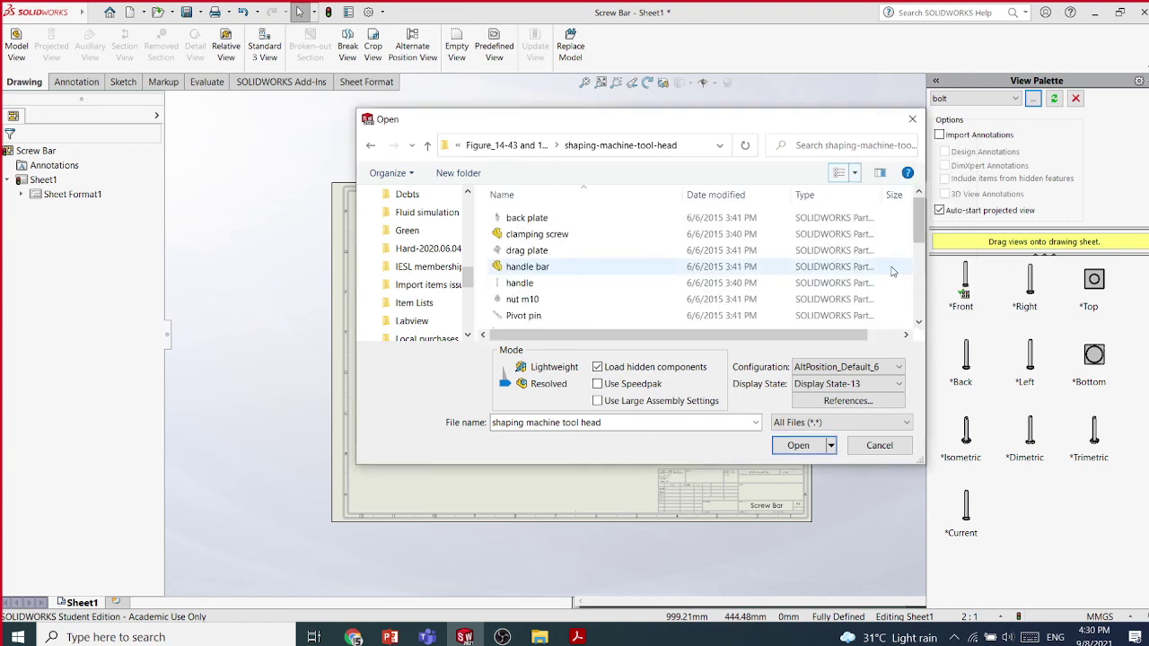
click(846, 197)
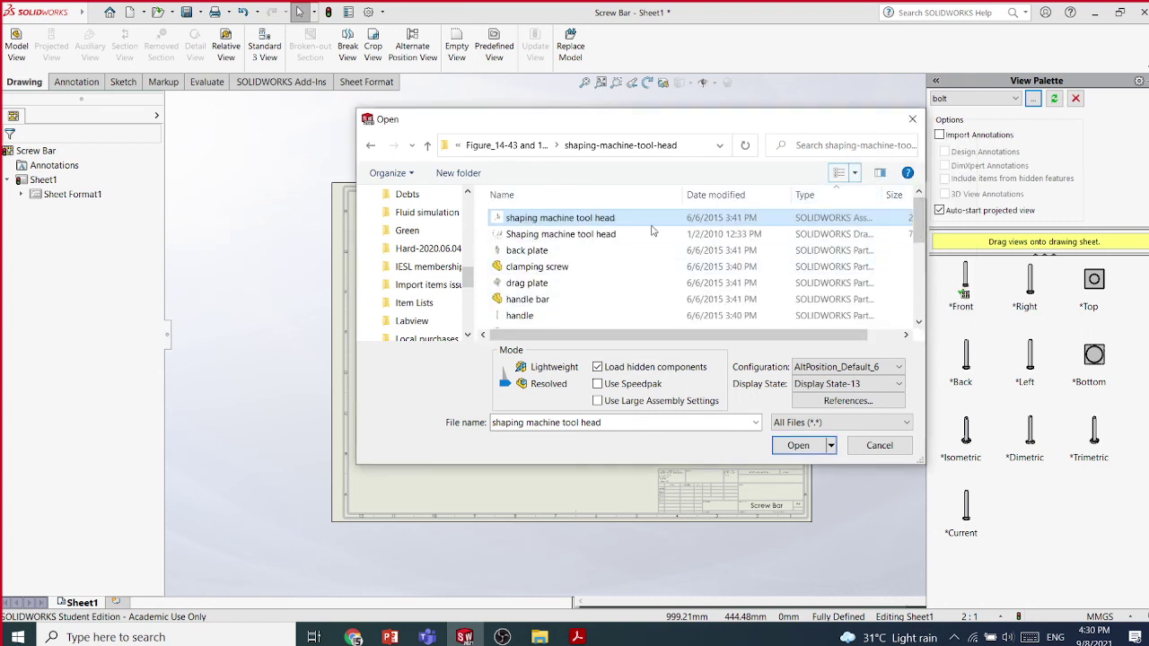
click(802, 446)
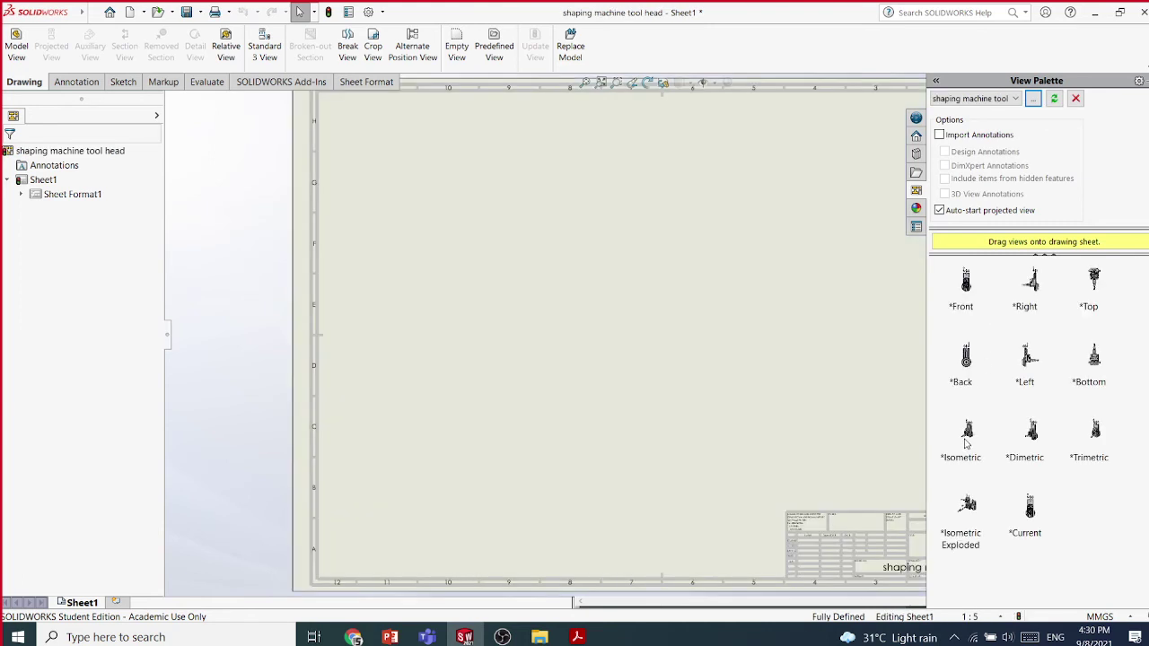
Place the isometric view on Sheet1 in high quality at a custom 1:5 scale
drag(968, 439, 564, 270)
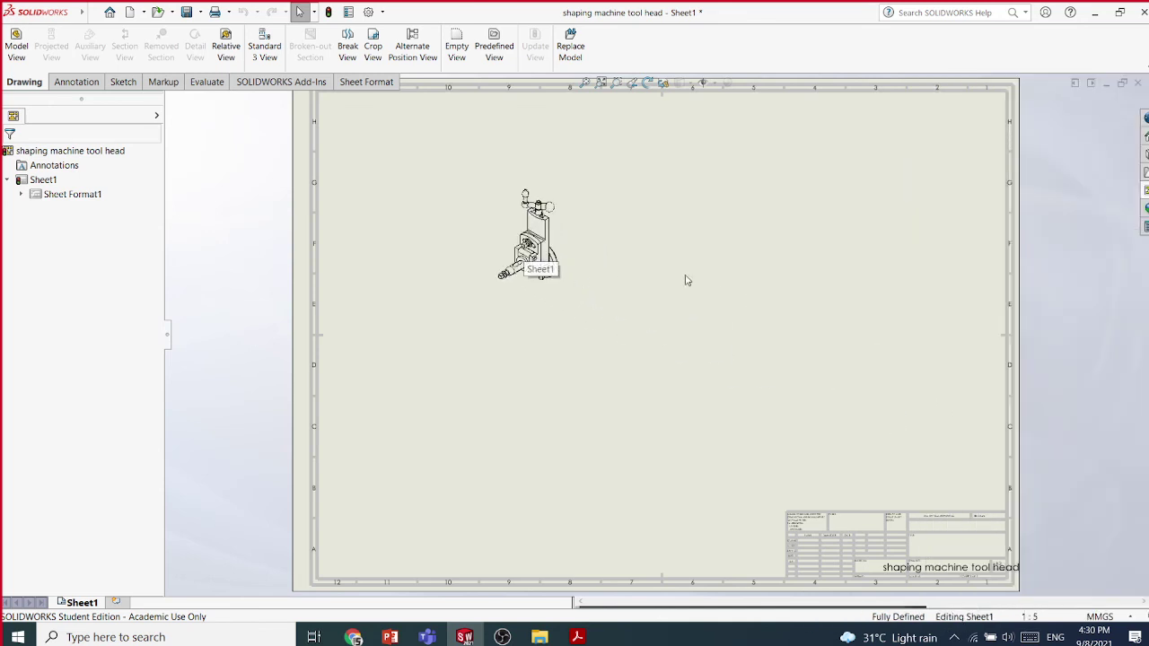
drag(970, 407, 970, 516)
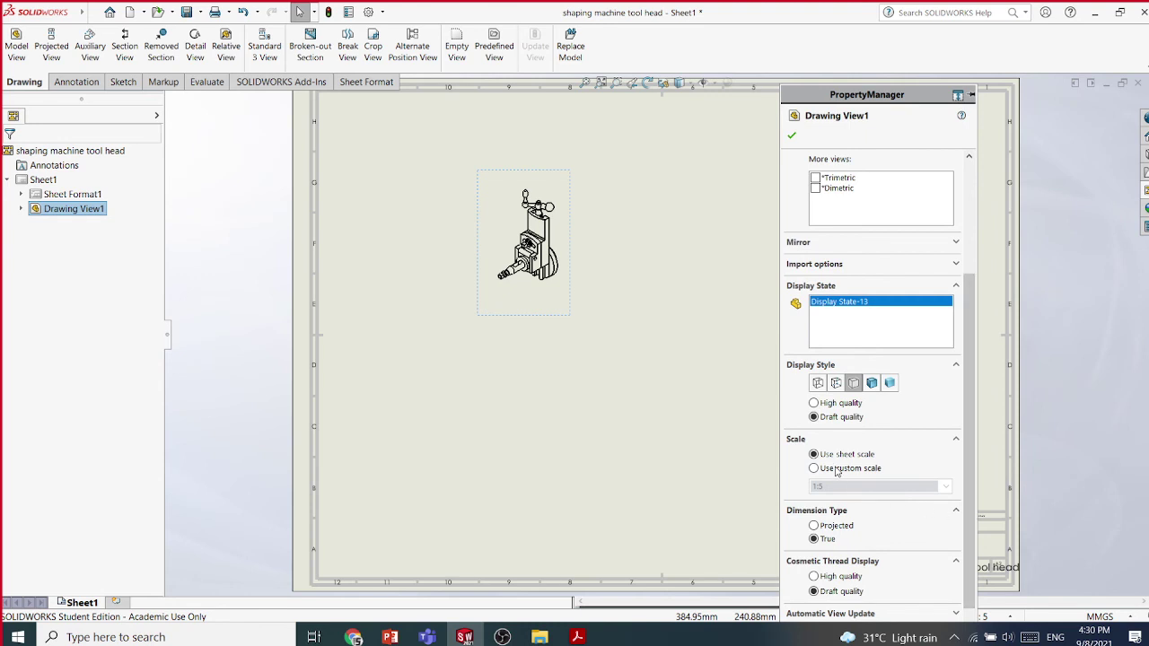
click(813, 402)
click(813, 467)
click(945, 486)
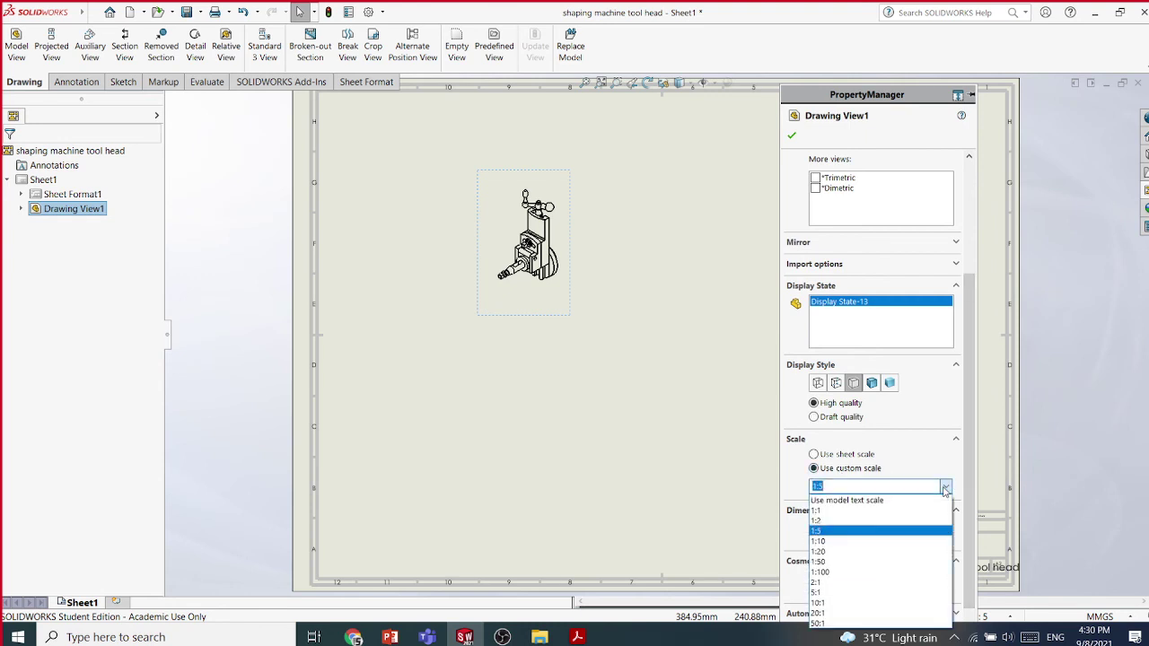
click(829, 583)
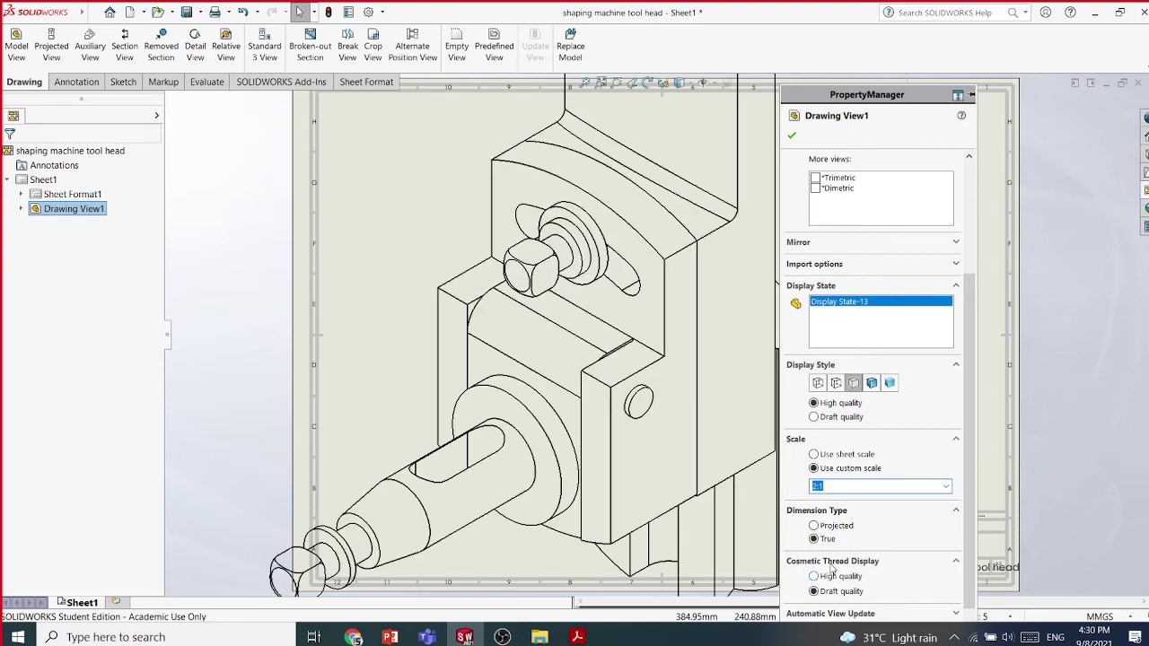
click(945, 485)
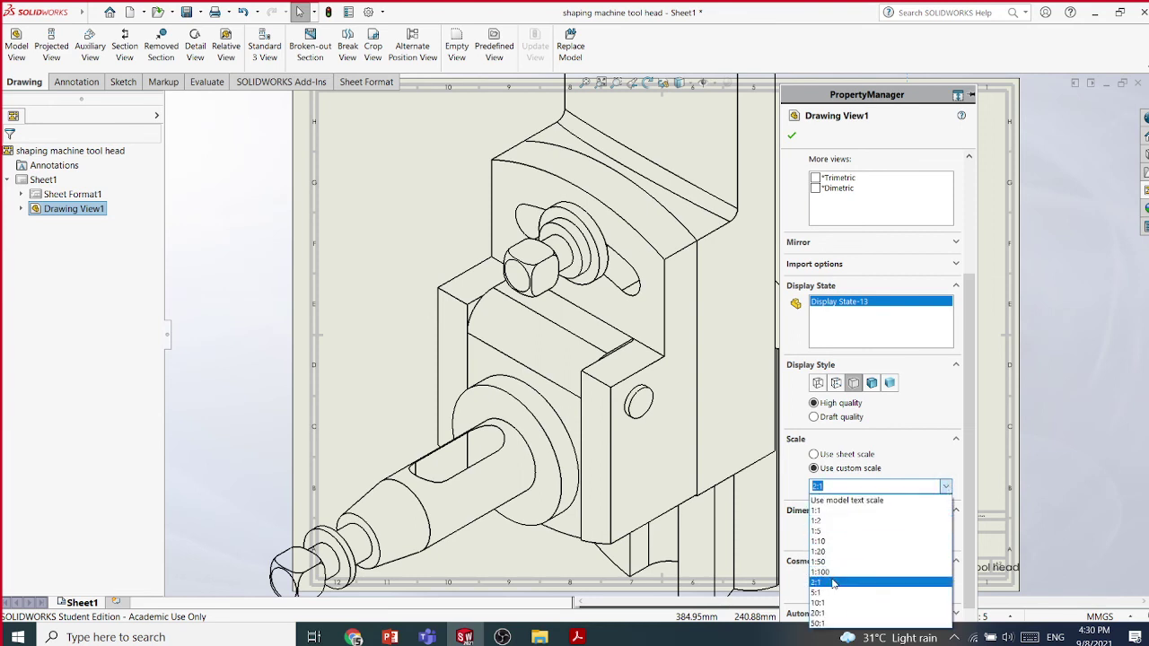
click(831, 521)
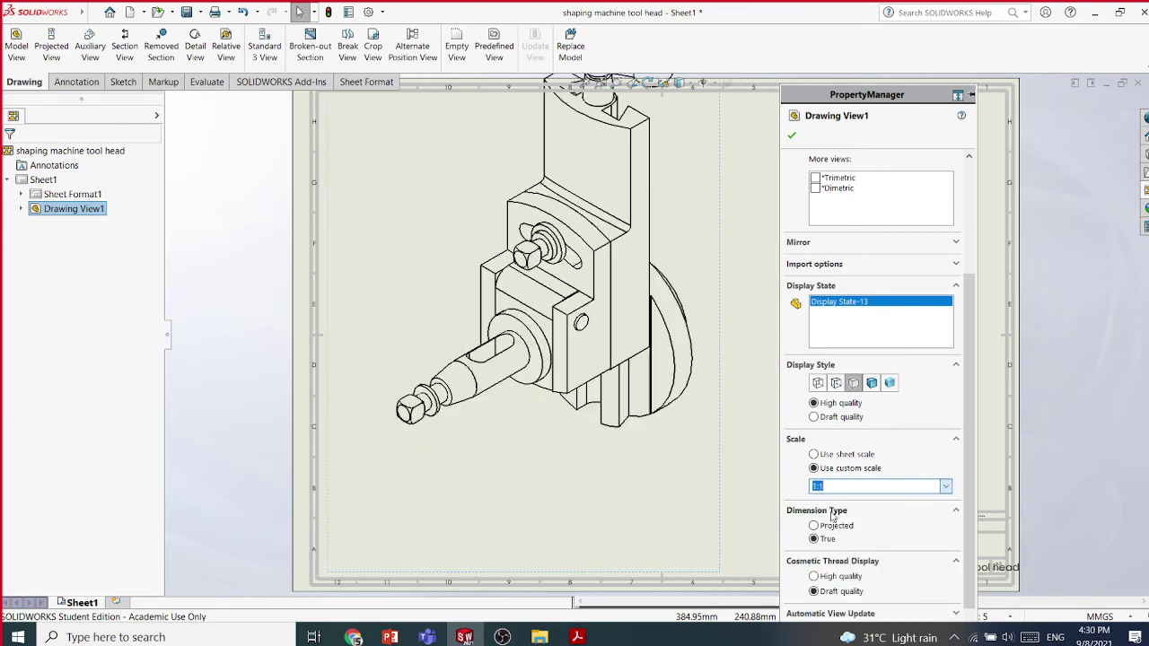
click(945, 486)
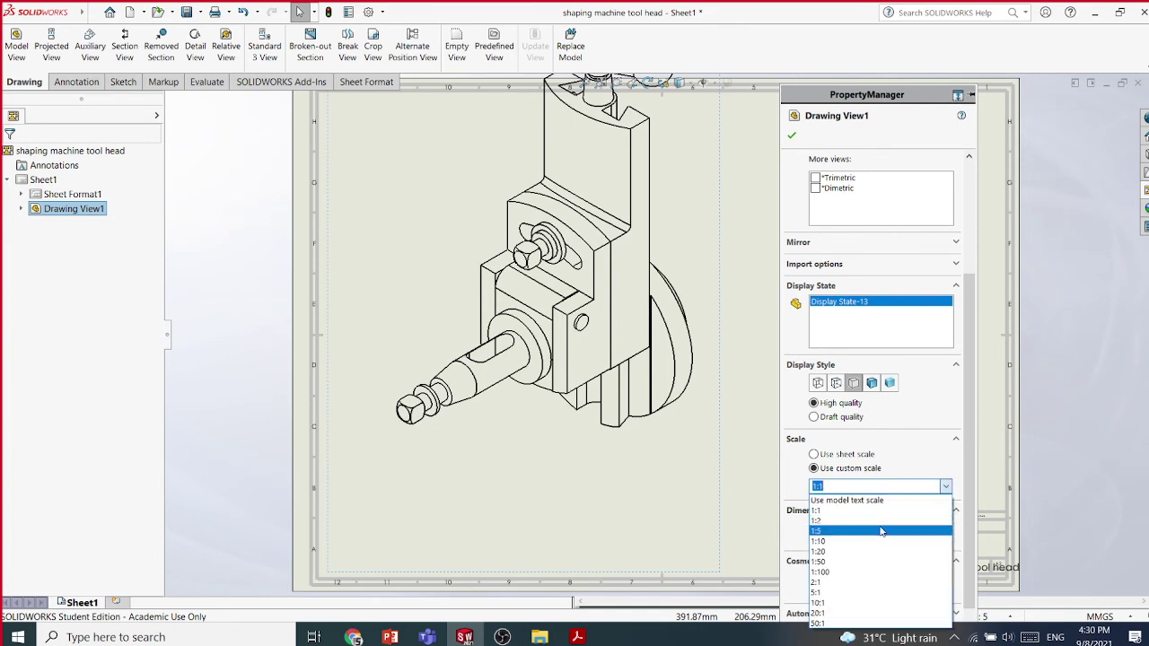
click(880, 530)
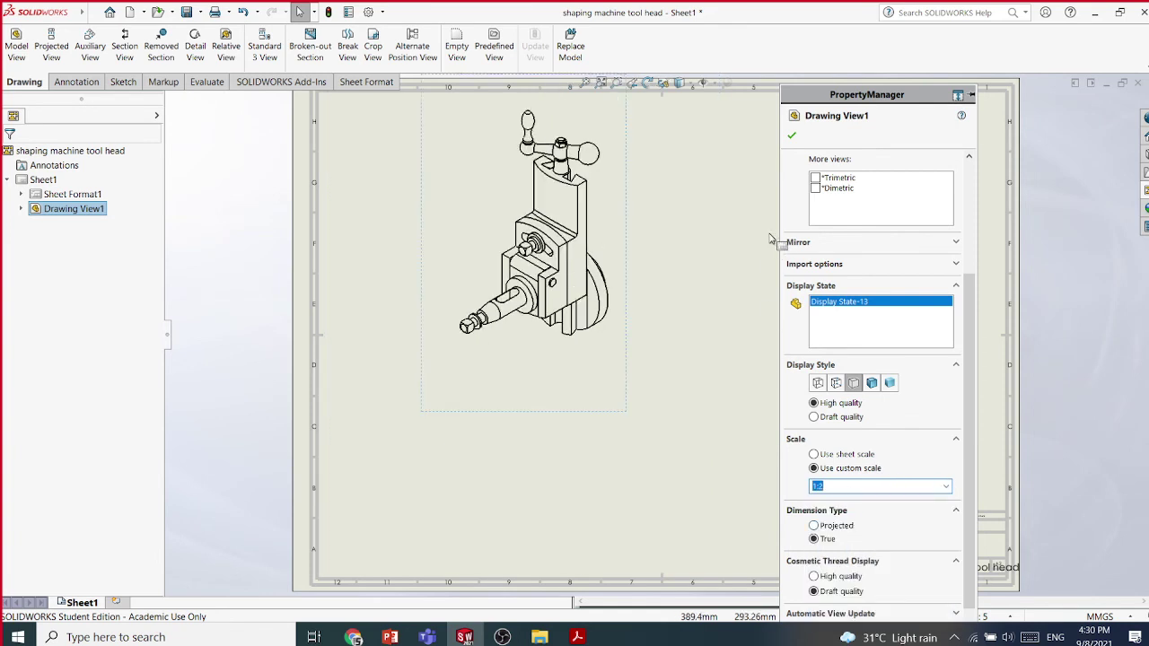
click(791, 134)
Move the isometric view lower on the sheet, then briefly show and hide the lecture slides
mouse_move(631, 319)
mouse_down()
mouse_move(631, 354)
mouse_move(649, 381)
mouse_up()
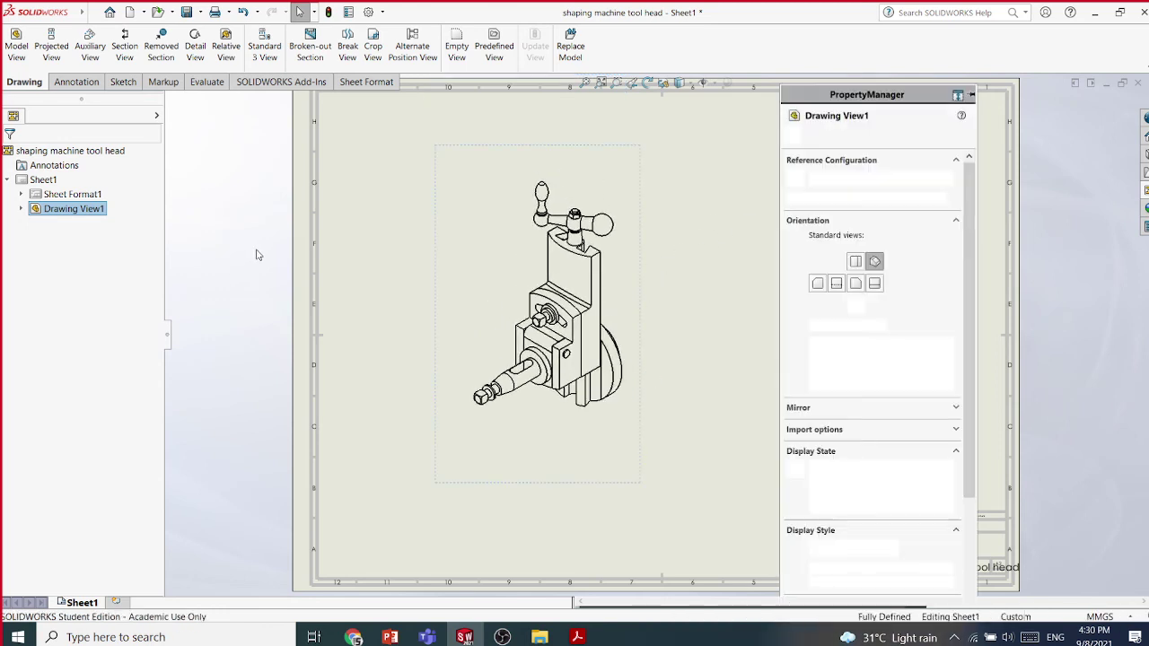
click(255, 255)
click(391, 636)
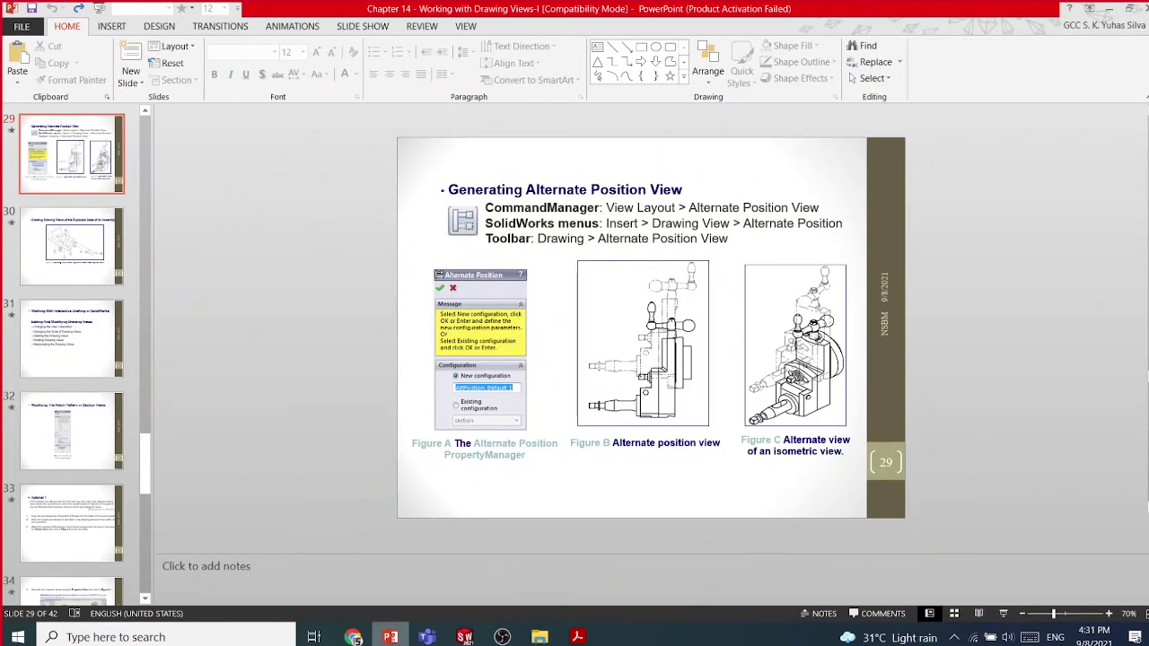
click(391, 636)
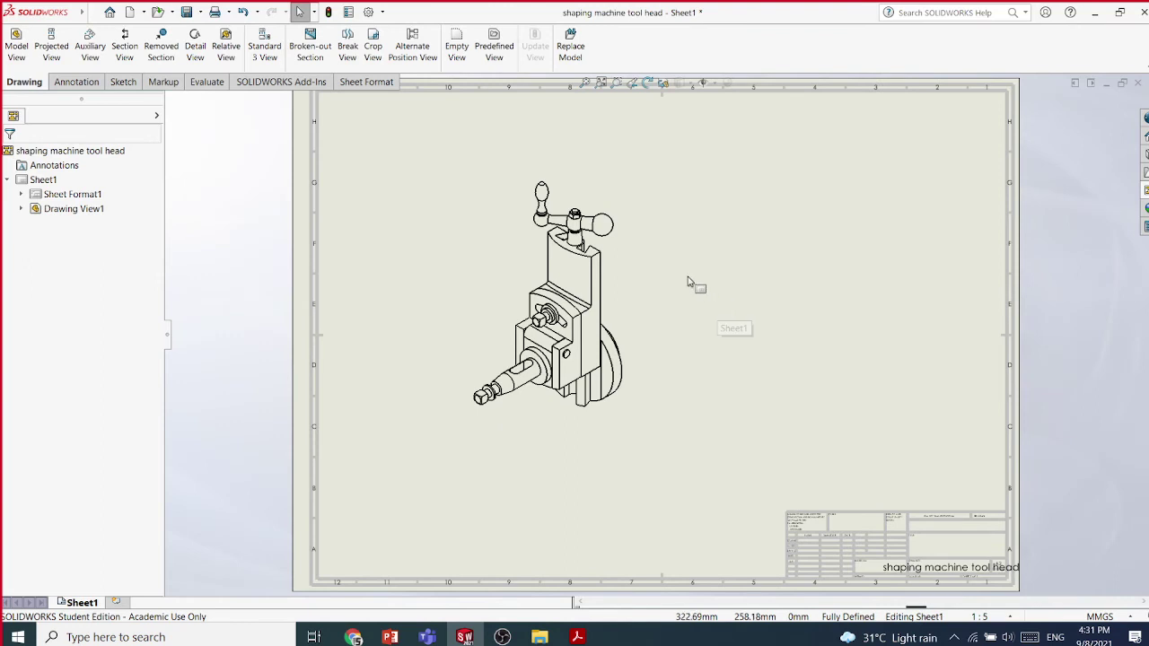
Fit the sheet and create an Alternate Position View of Drawing View1 with a new configuration
key(f)
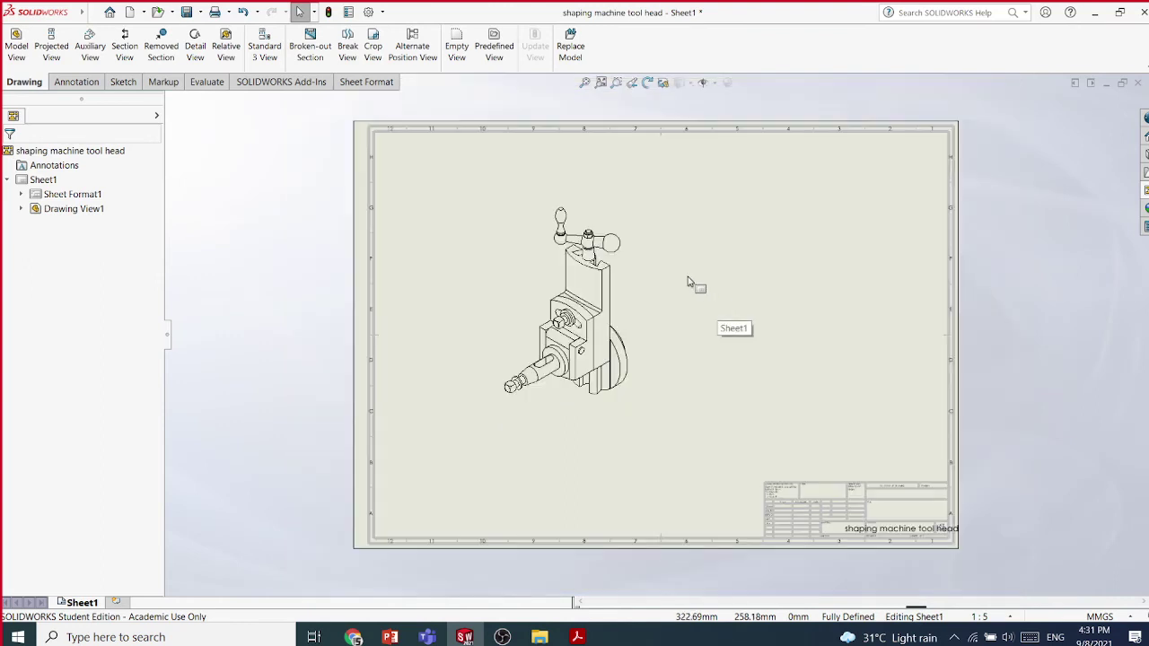
click(424, 55)
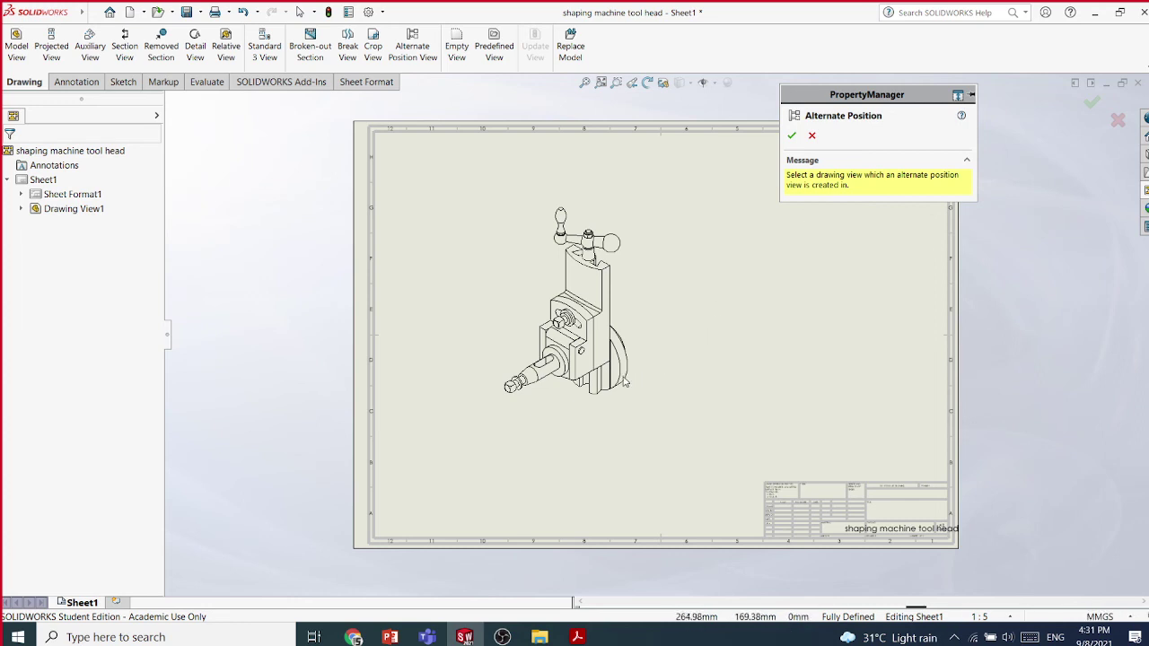
click(606, 382)
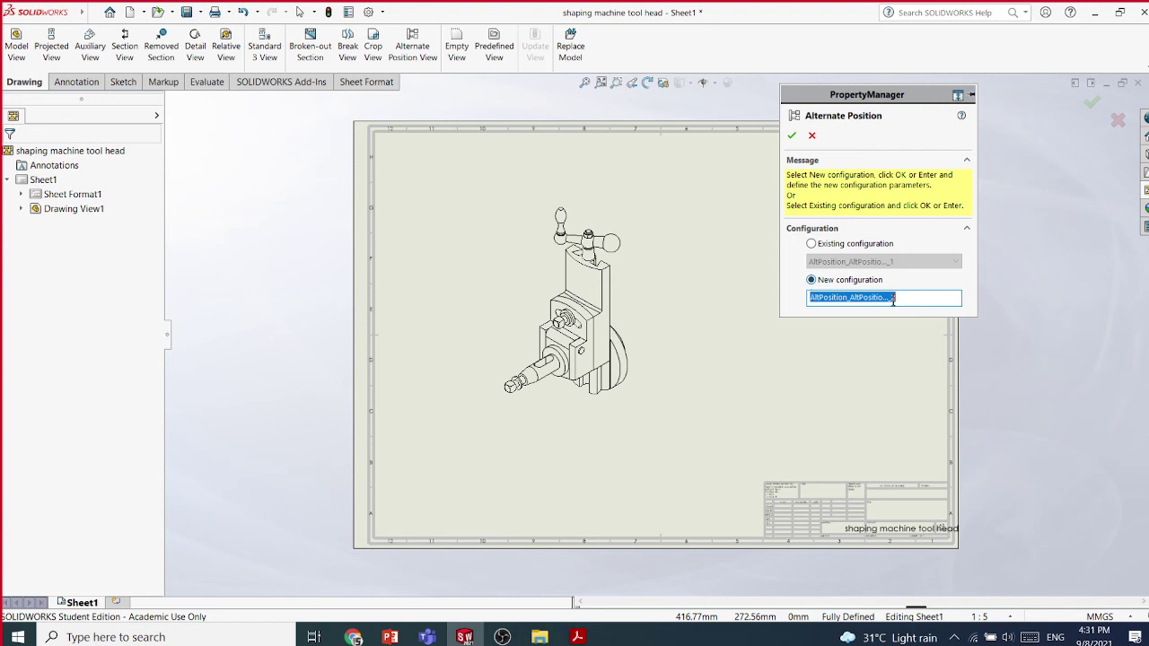
click(792, 135)
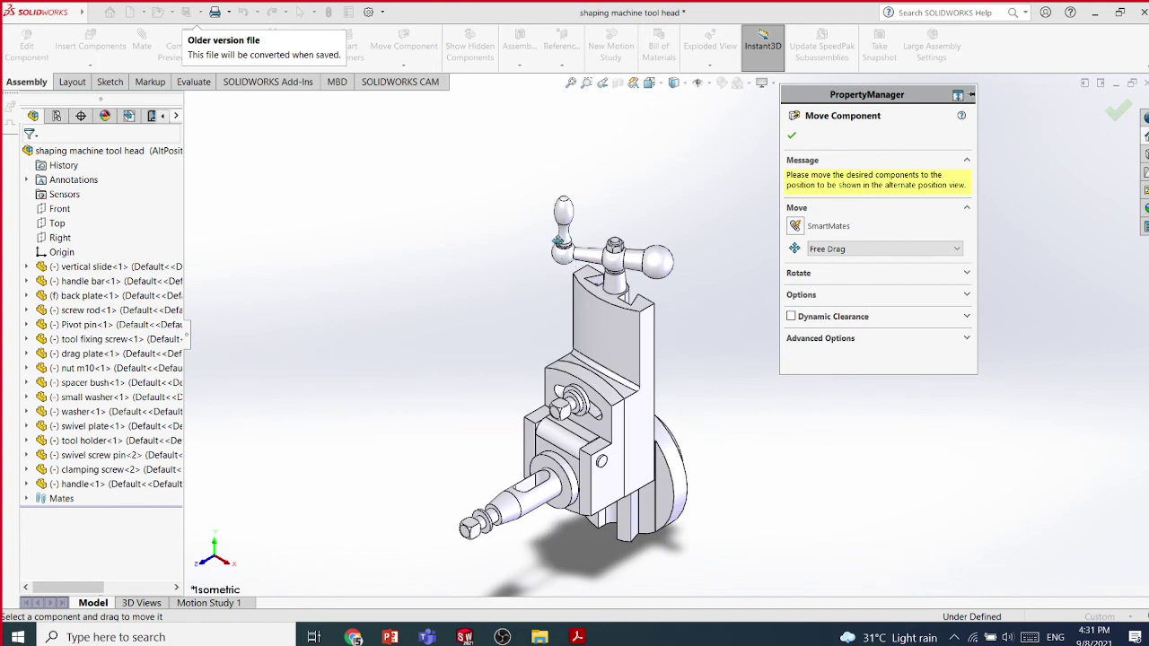
Drag the handle bar to a new position and confirm to return to the drawing
mouse_move(604, 183)
mouse_down()
mouse_move(628, 179)
mouse_move(685, 205)
mouse_move(583, 64)
mouse_move(645, 169)
mouse_move(616, 103)
mouse_move(611, 177)
mouse_up()
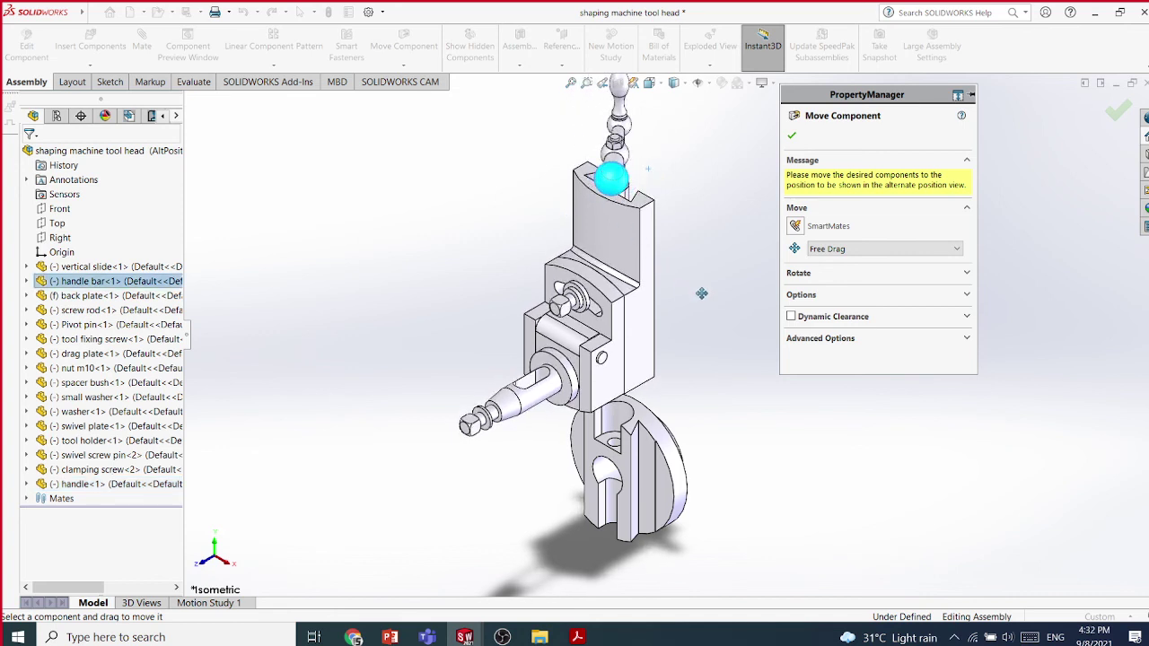
click(793, 138)
key(ctrl+Tab)
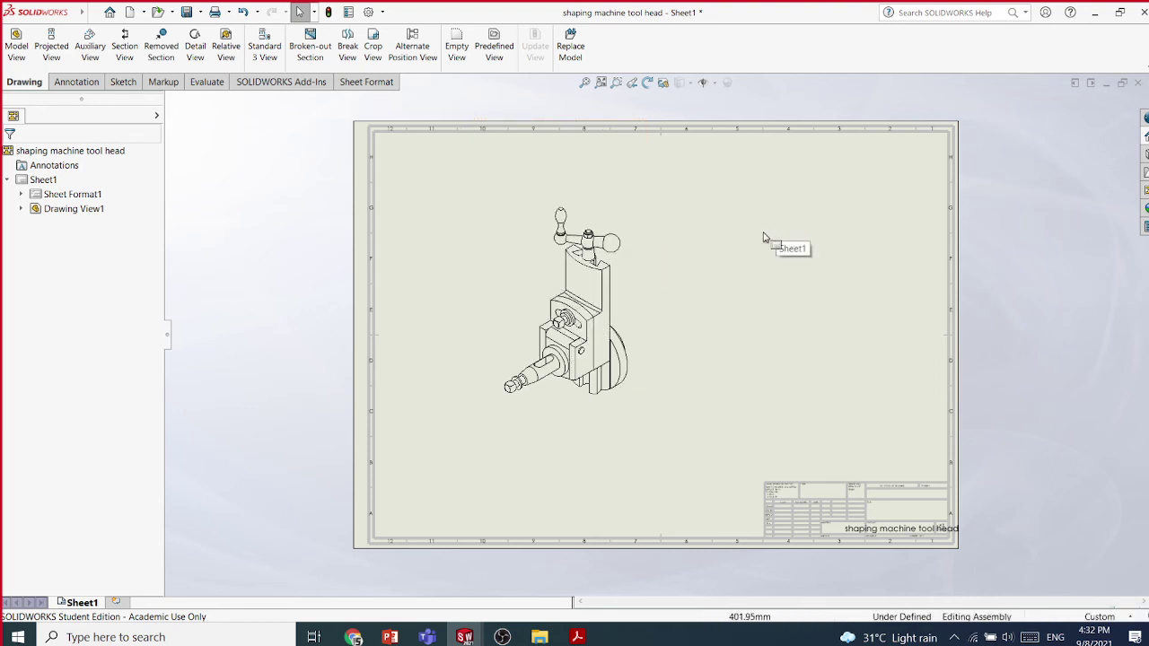
Start a second alternate position configuration from the tool head view and drag the tool holder
click(412, 52)
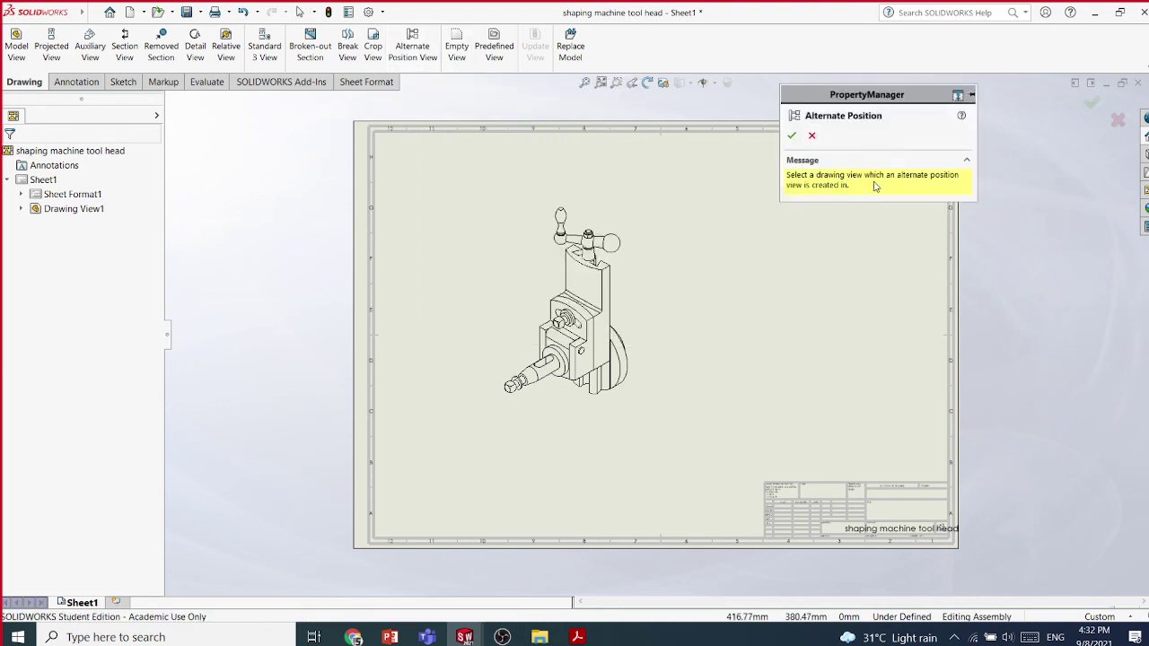
click(609, 319)
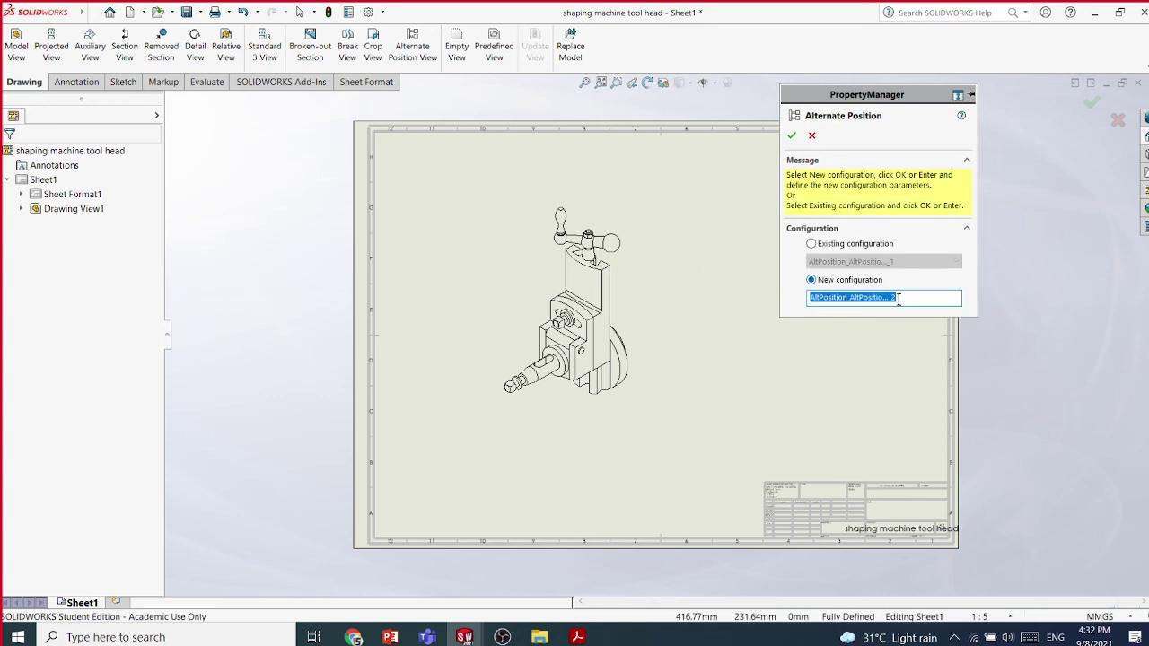
click(791, 135)
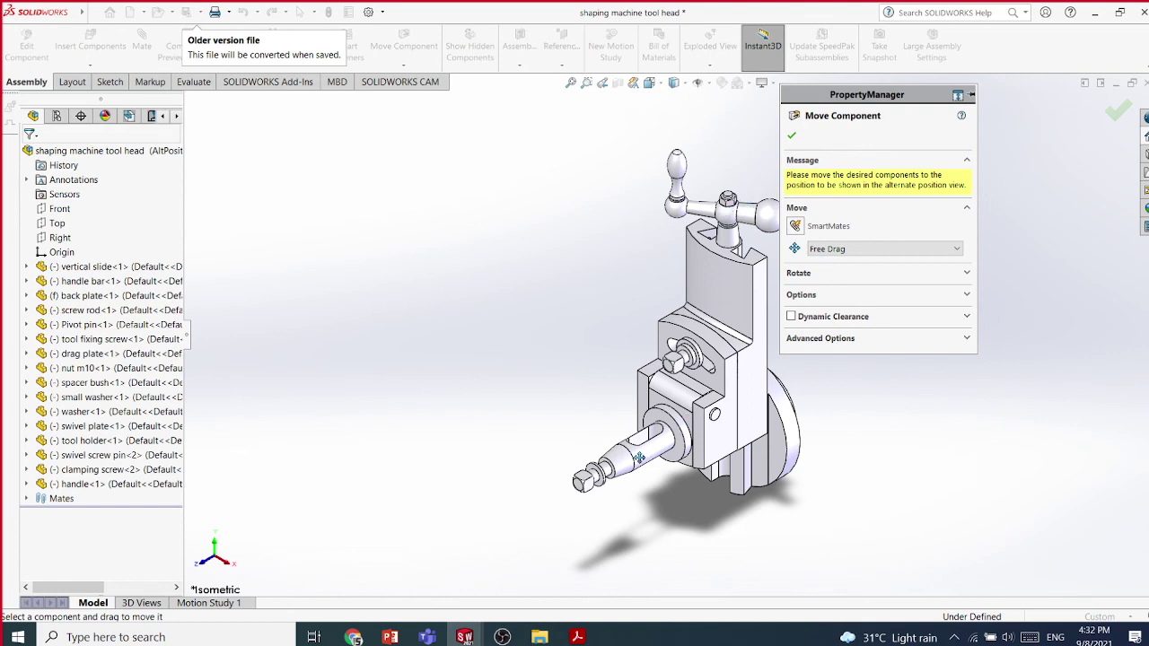
drag(637, 457, 634, 359)
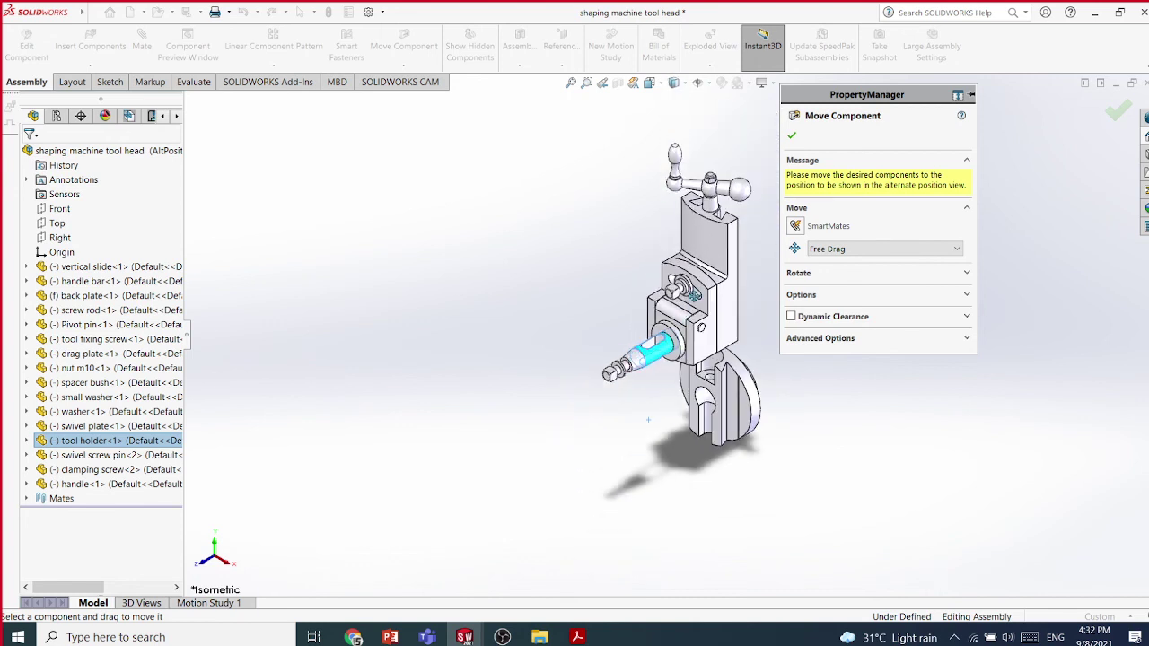
Drag the upper tool head upward and confirm, adding phantom lines above the original view
drag(745, 189, 773, 157)
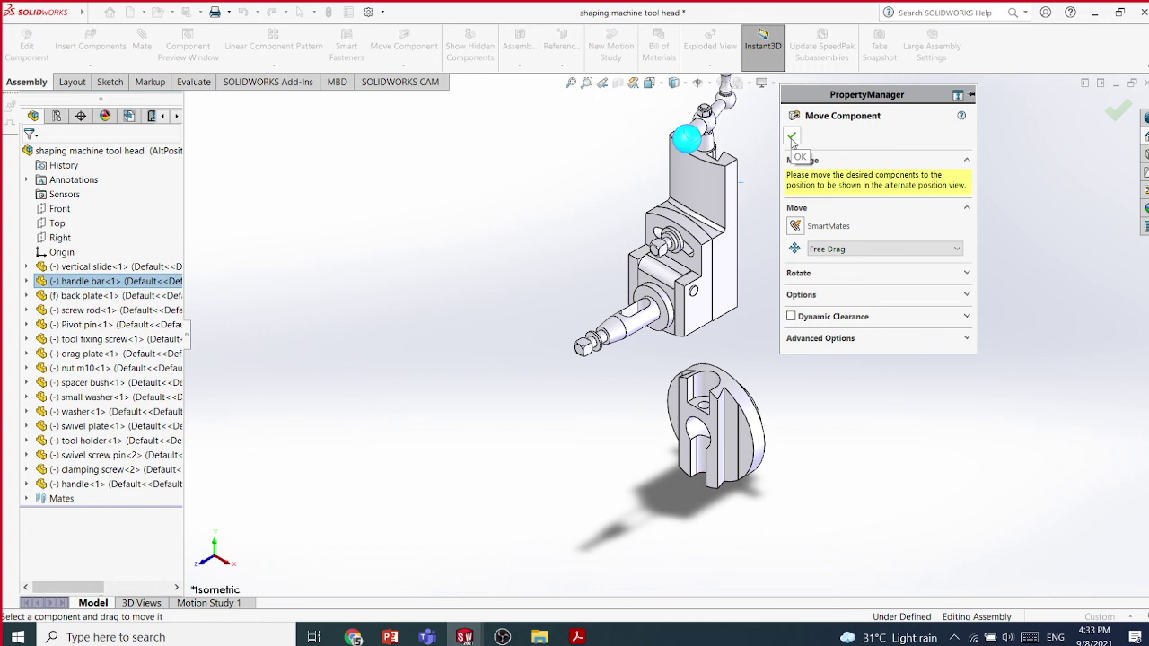
click(791, 139)
key(ctrl+Tab)
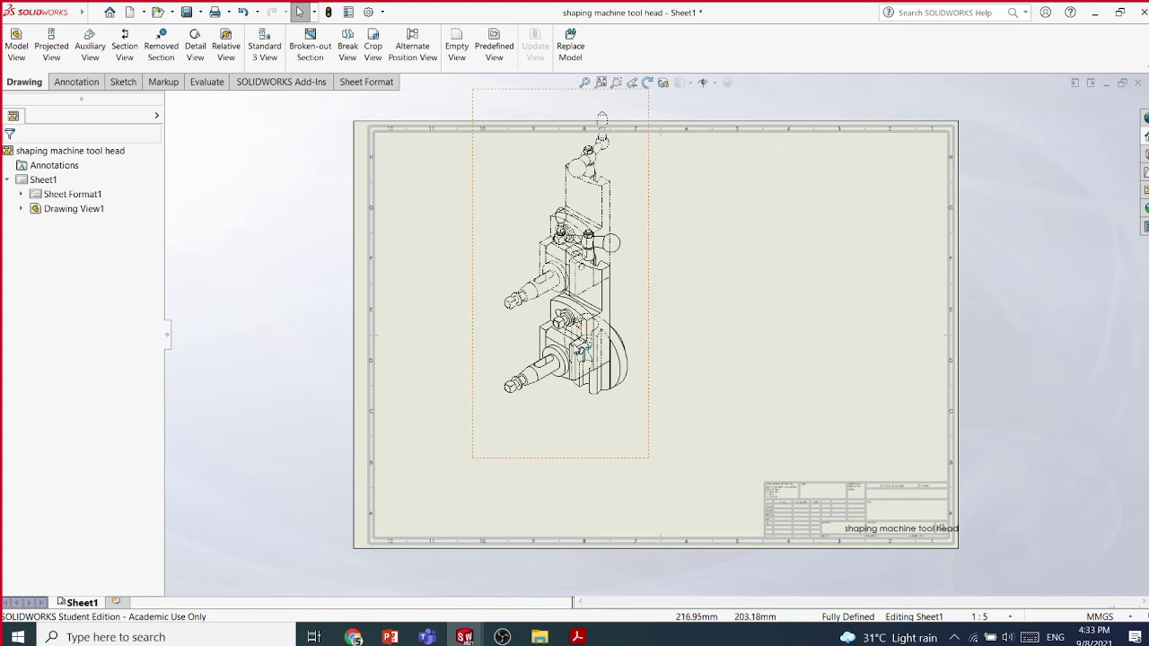
Browse the Insert > Drawing View and Annotations menus, then bring up the lecture slides folder
click(95, 13)
mouse_move(170, 13)
mouse_move(216, 57)
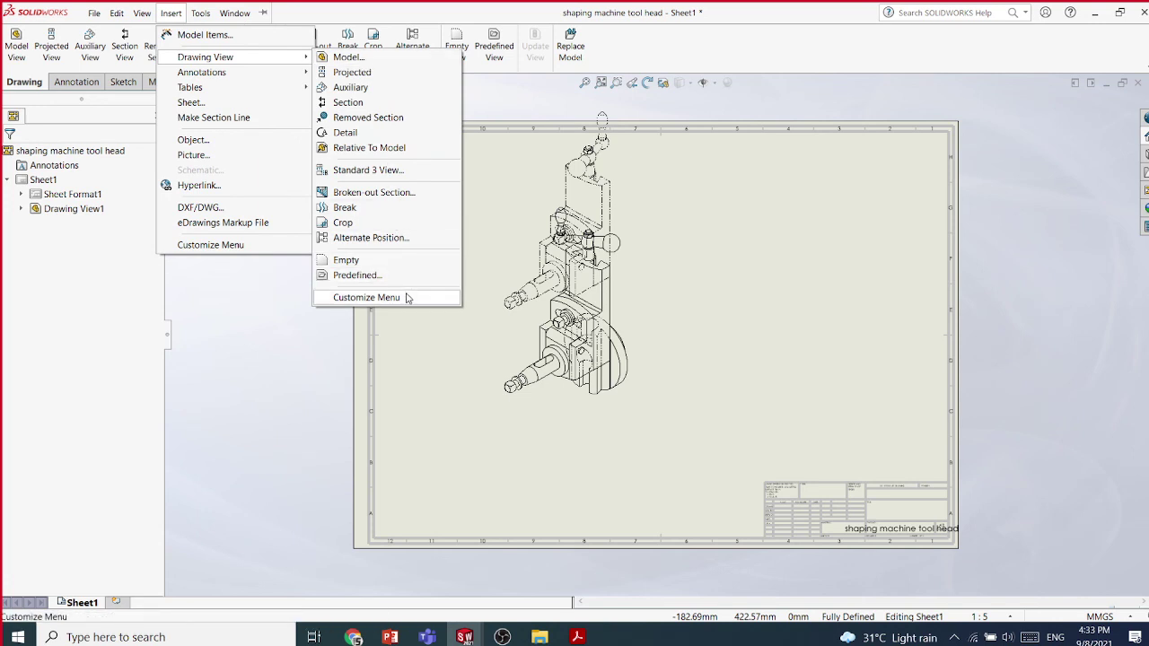
mouse_move(266, 81)
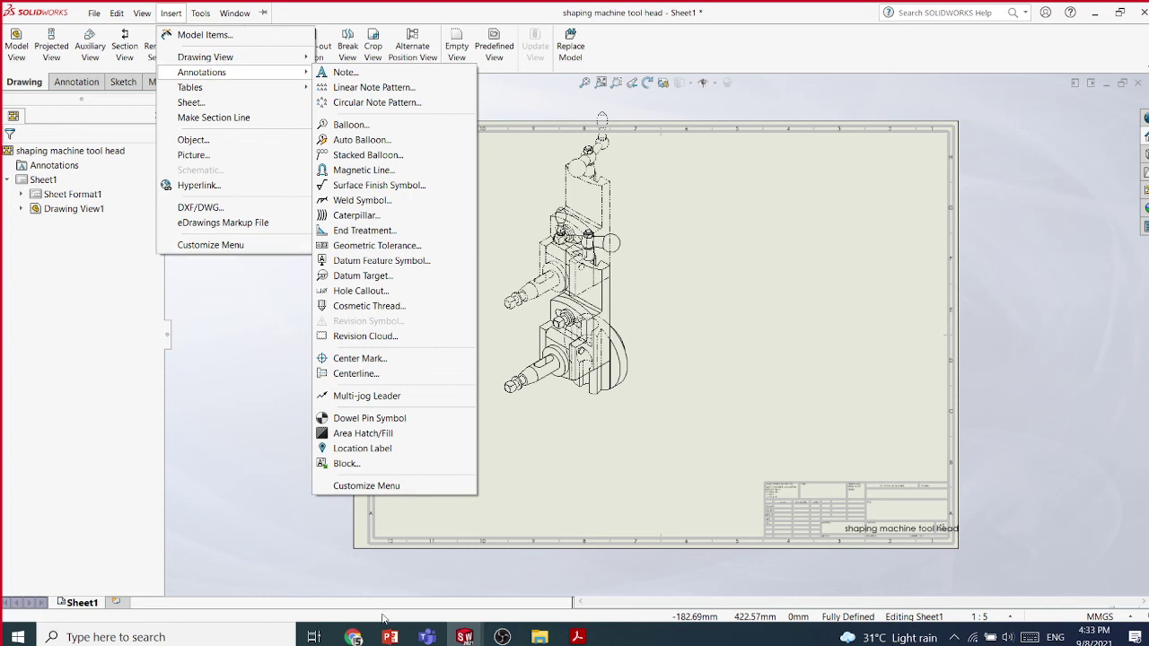
click(540, 637)
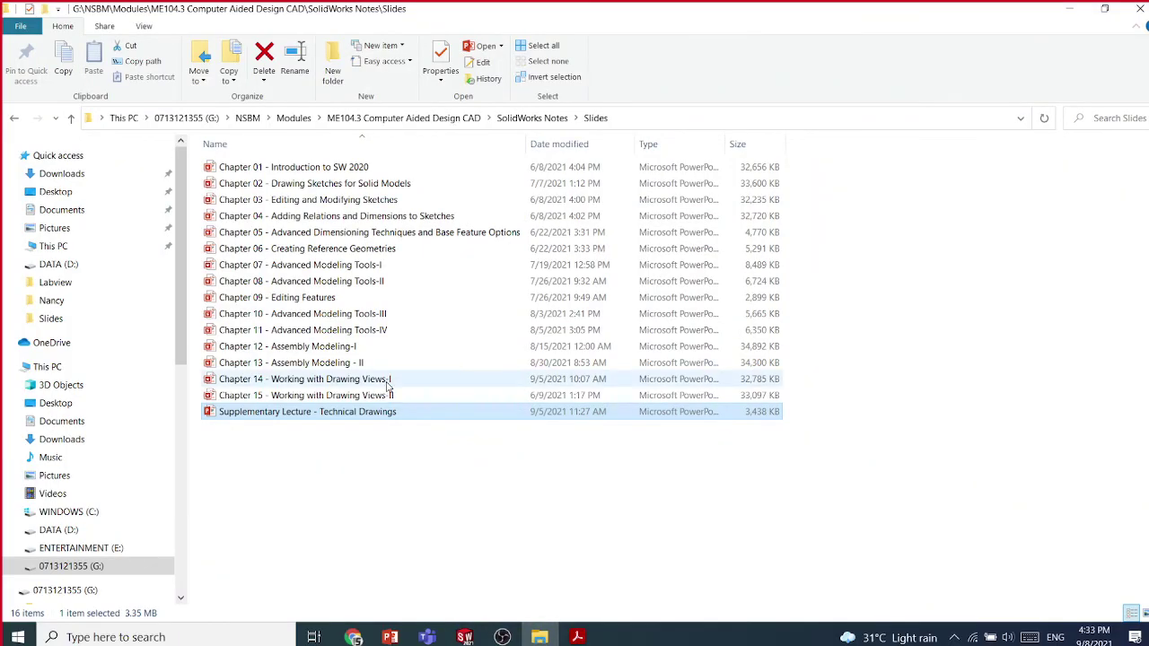
Open the Chapter 15 Working with Drawing Views-II PowerPoint file
click(314, 398)
double_click(314, 398)
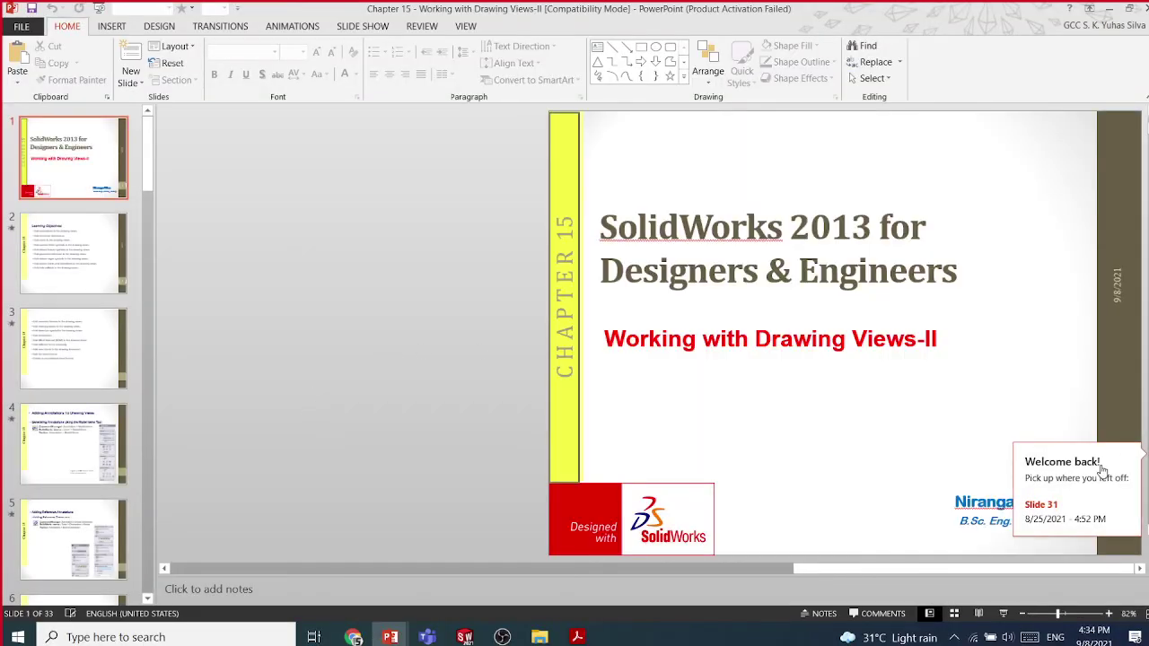
Page from slide 4 on adding annotations to slide 11 on datum target symbols
click(72, 456)
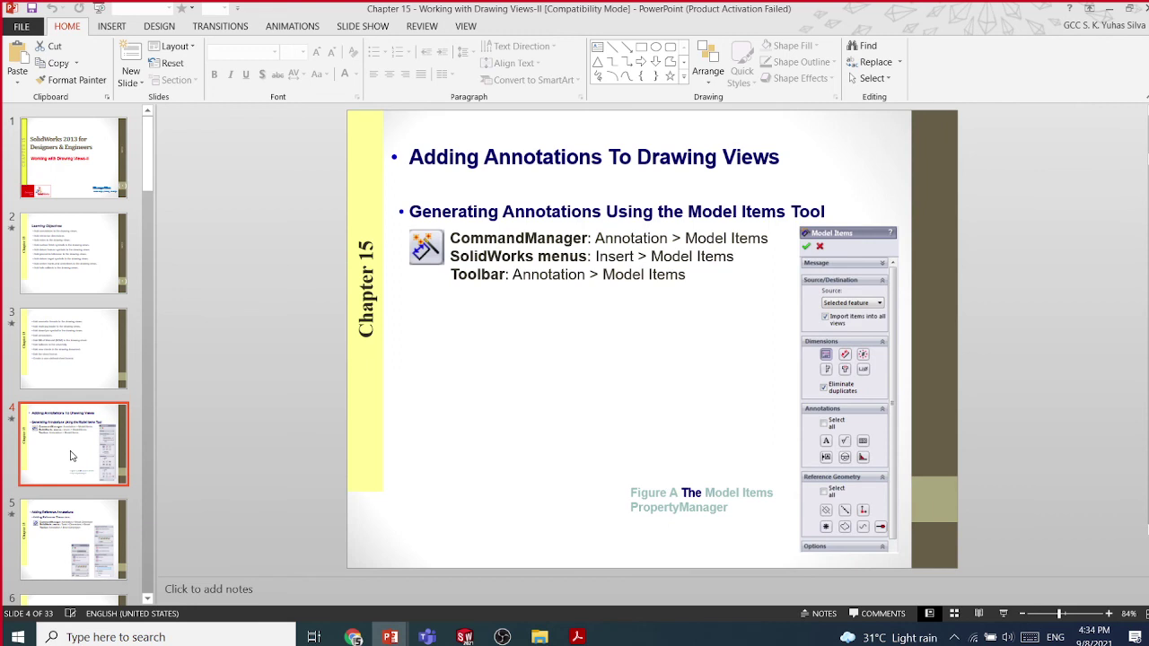
key(Down)
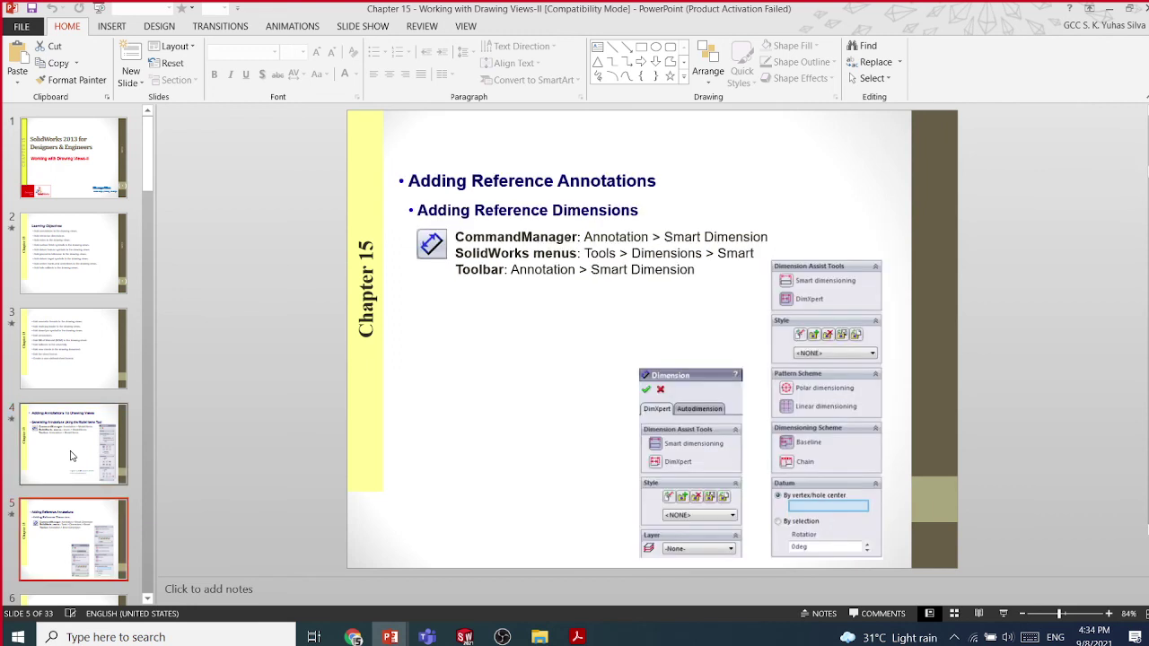
key(Down)
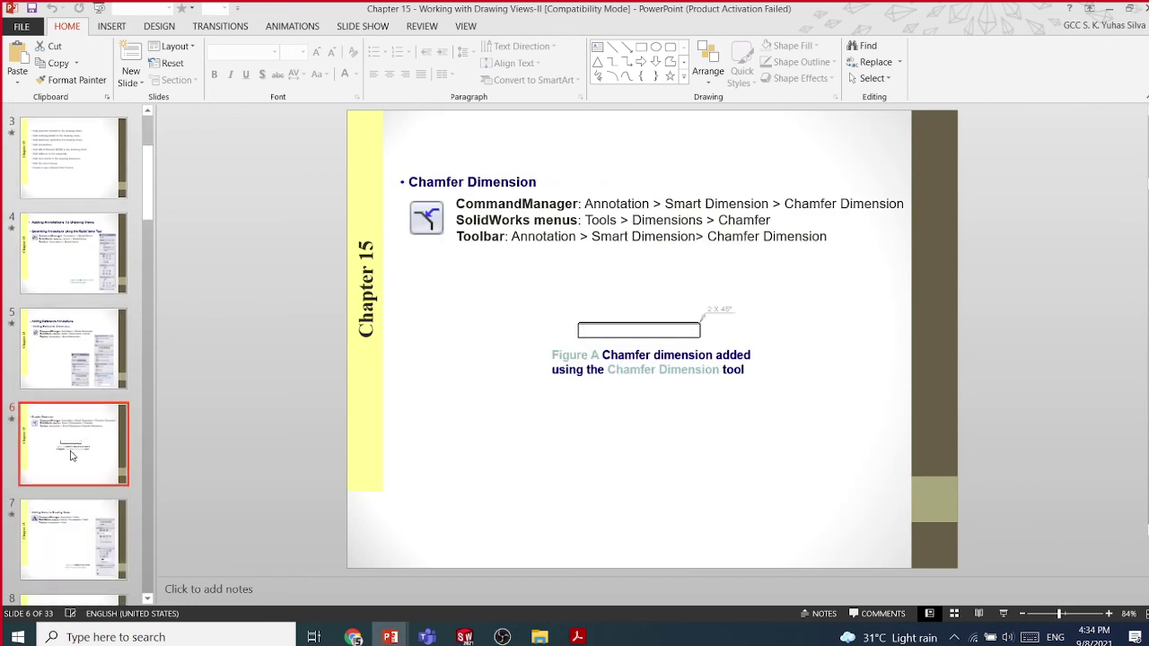
key(Down)
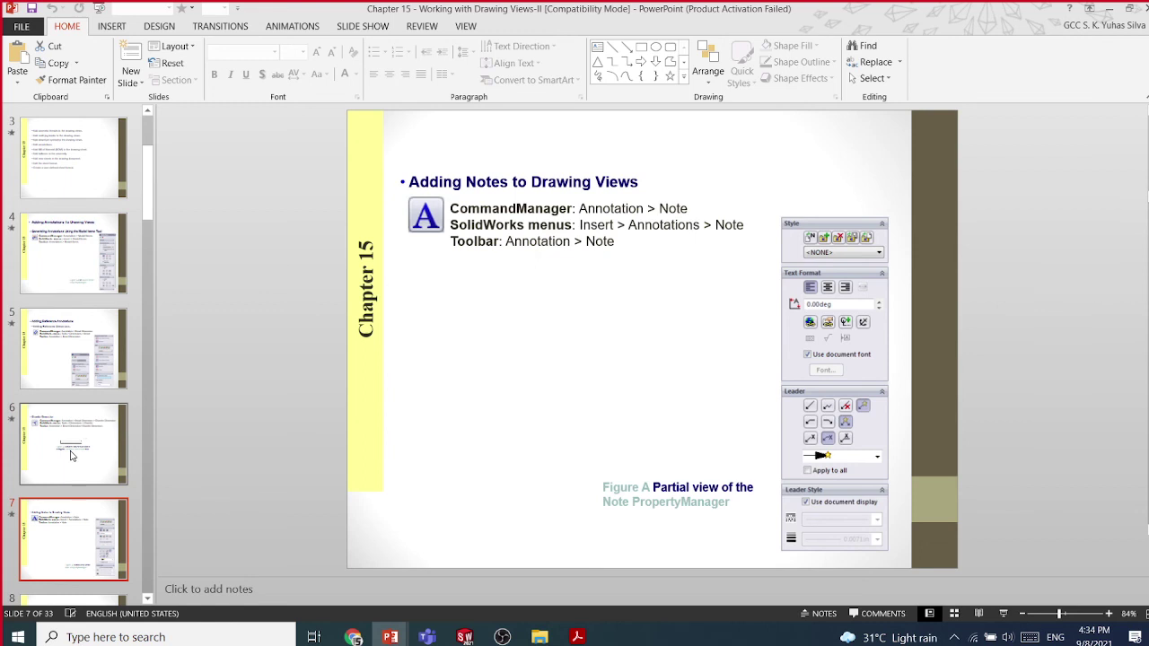
key(Down)
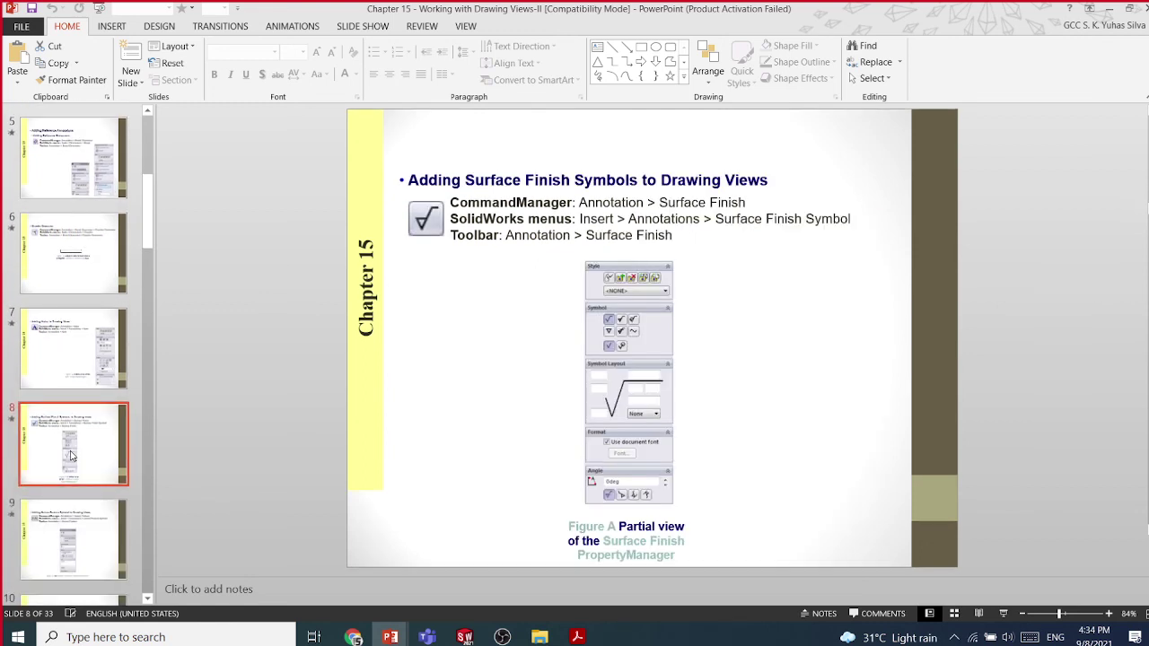
key(Down)
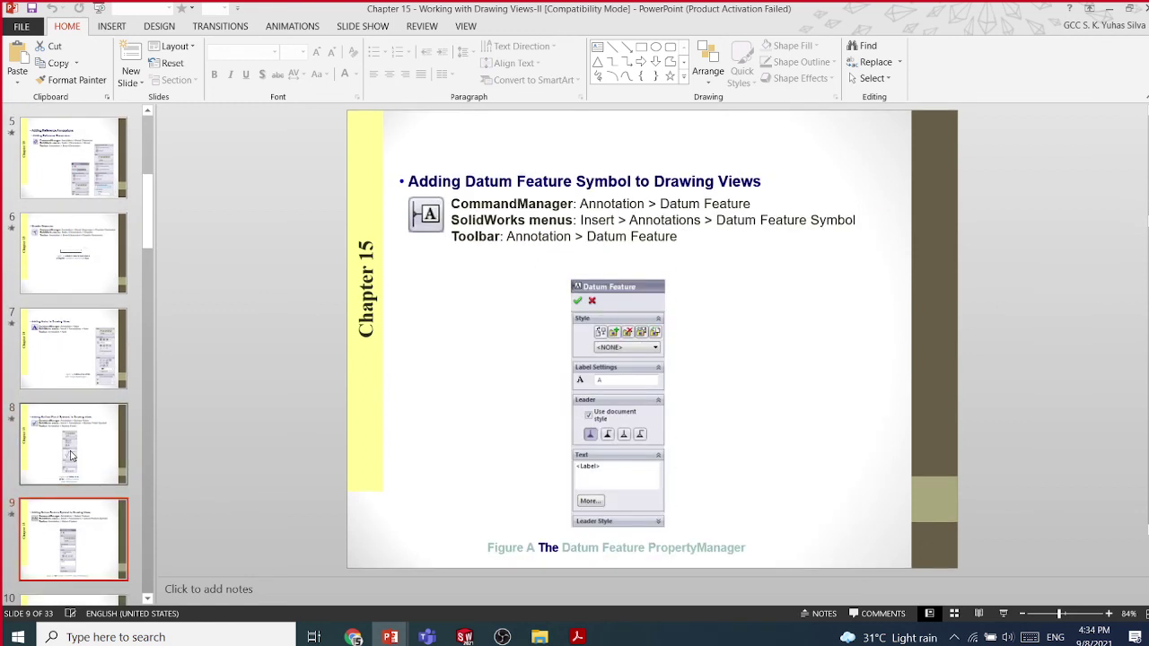
key(Down)
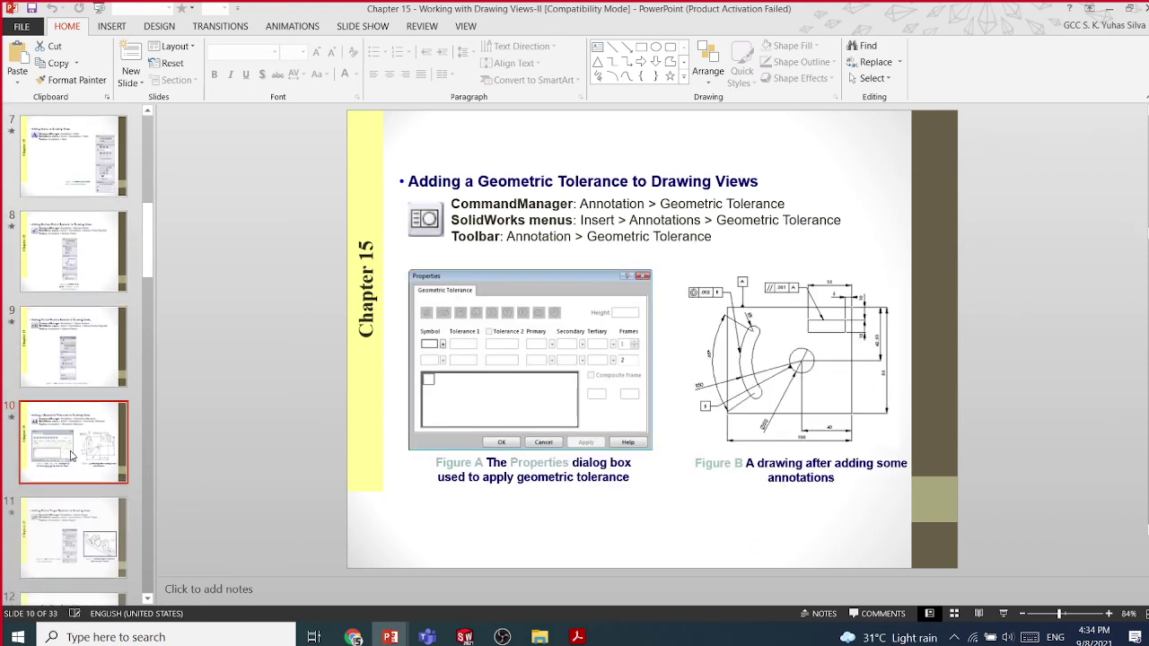
key(Down)
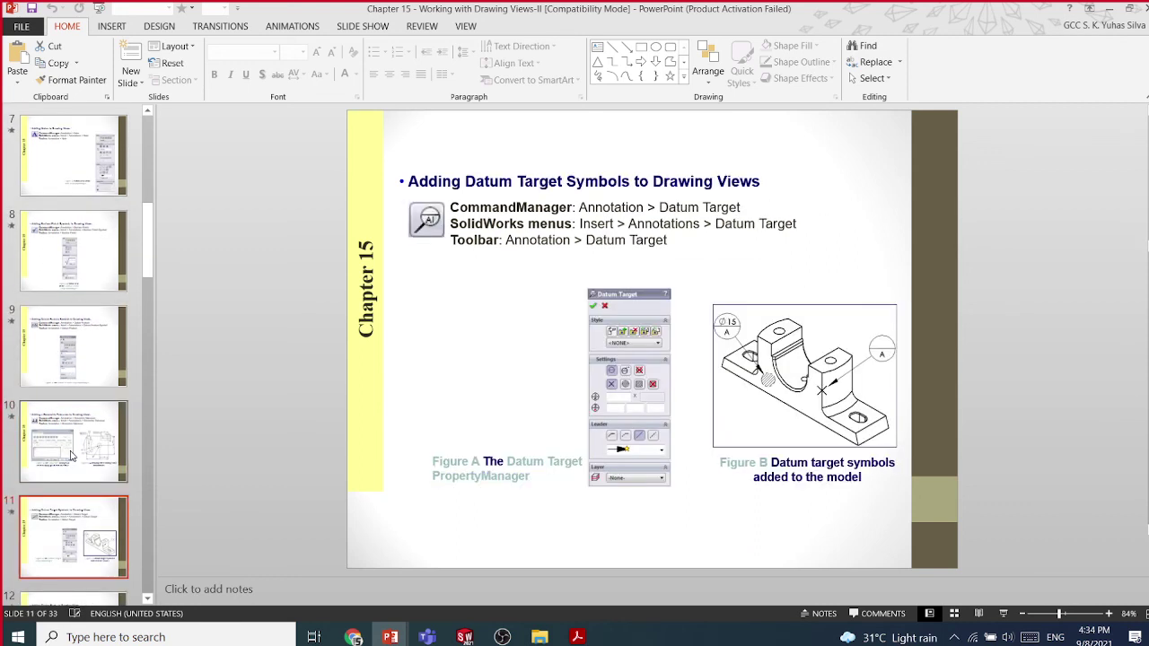
Continue through center marks, centerlines, cosmetic threads and multi-jog leaders to the BOM drawing slide
key(Down)
key(Down)
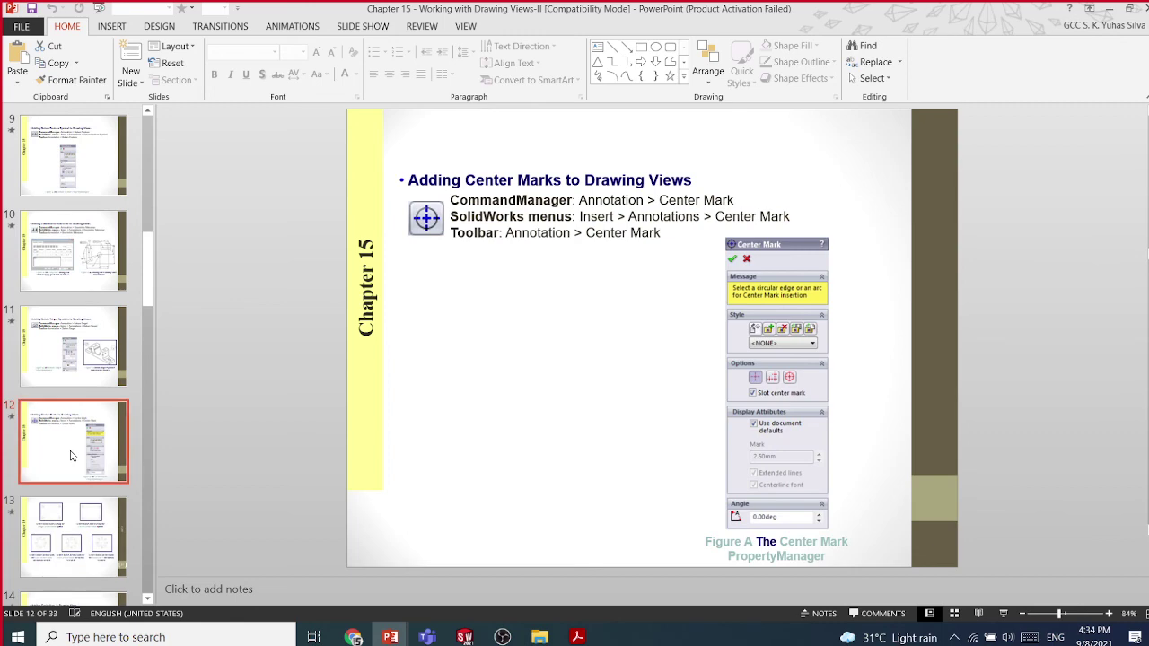
key(Down)
key(Down)
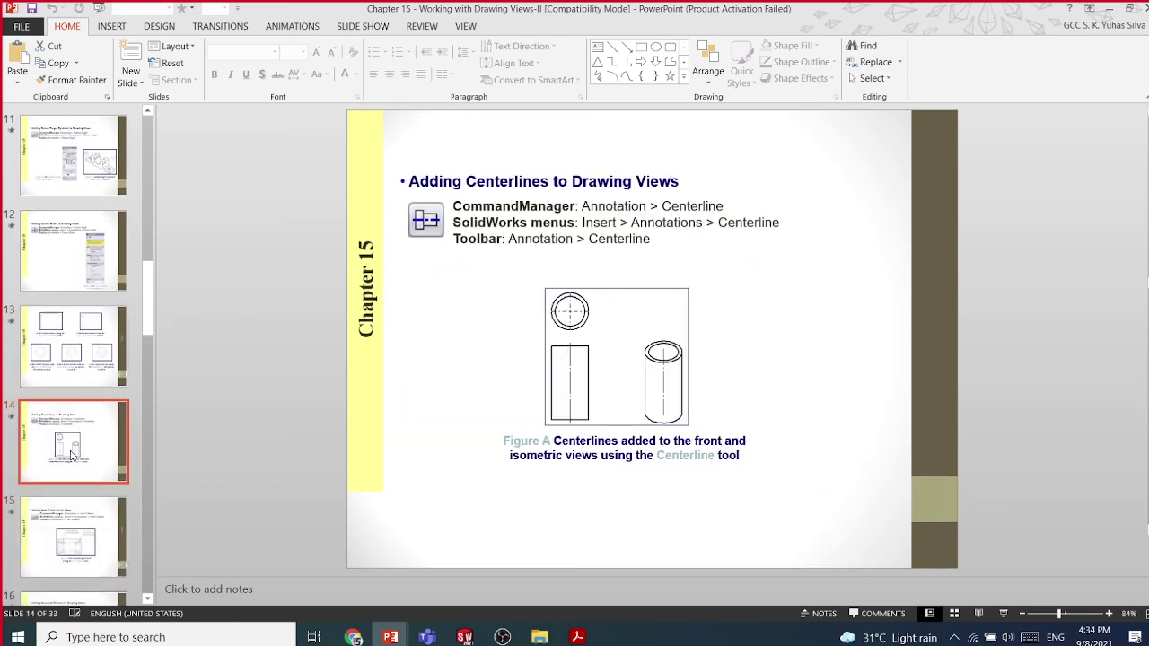
key(Down)
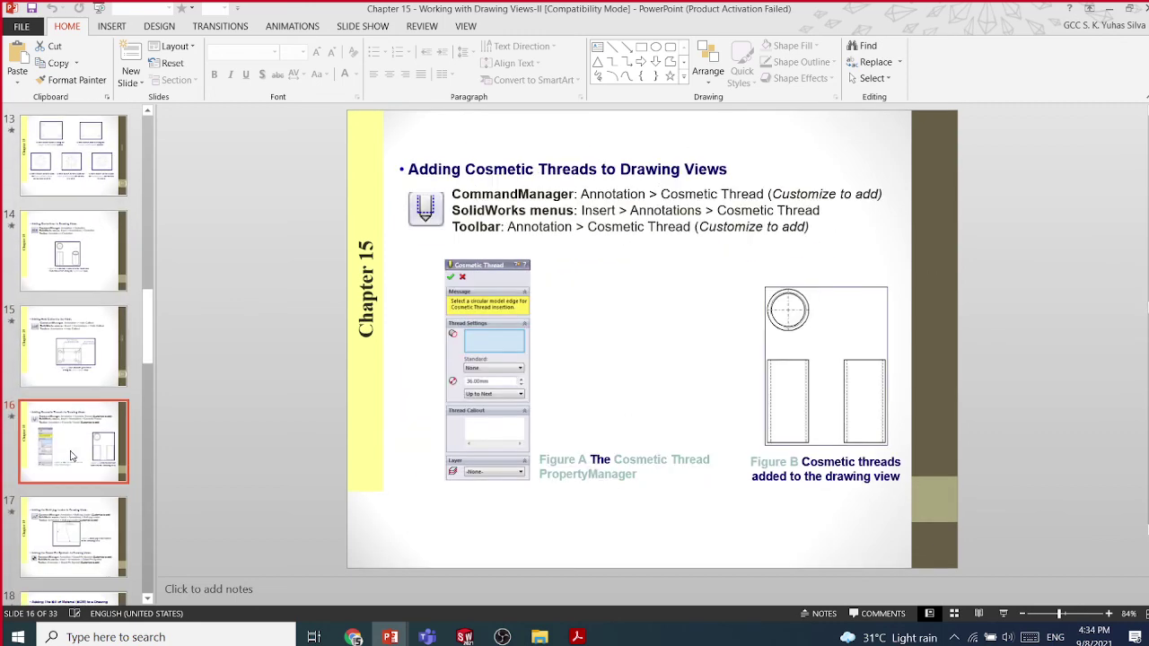
key(Down)
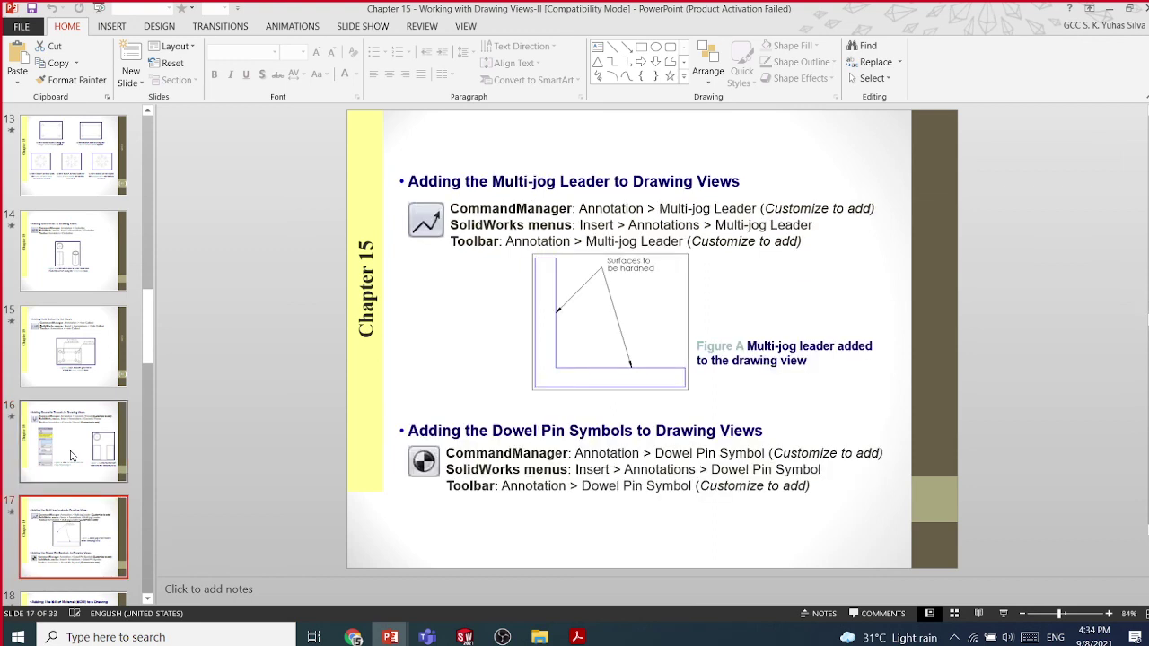
key(Down)
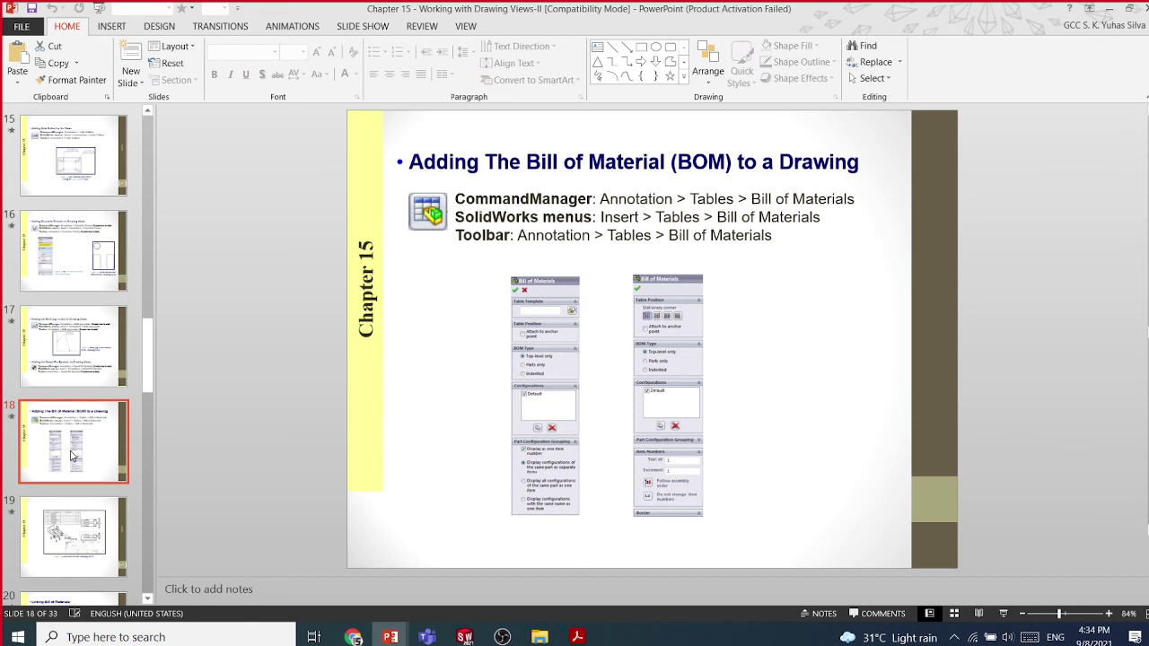
key(Down)
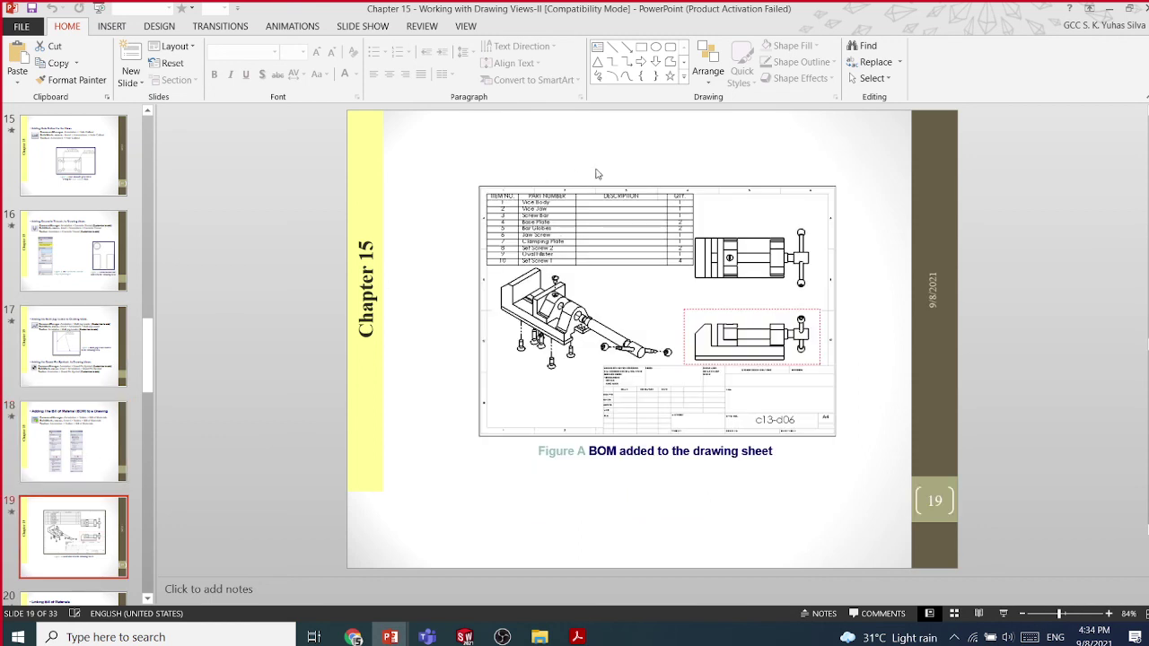
Scroll past the balloons and sheet-format slides to slide 24, Tutorial 1
scroll(404, 240, down, 1)
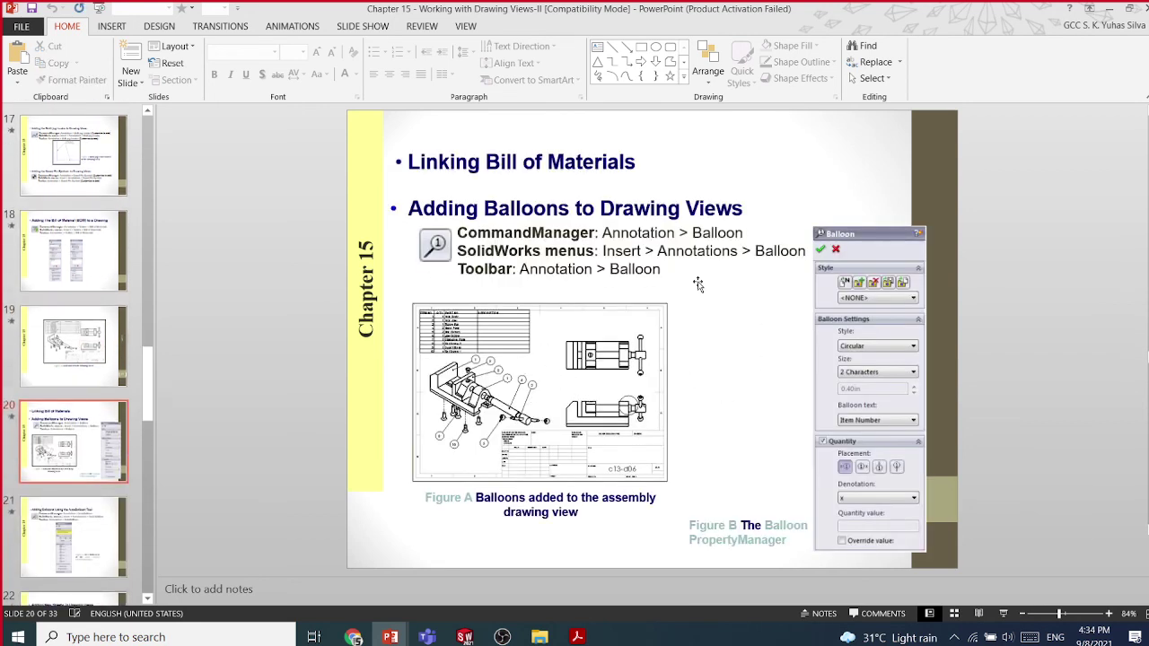
scroll(699, 285, down, 1)
scroll(698, 285, down, 1)
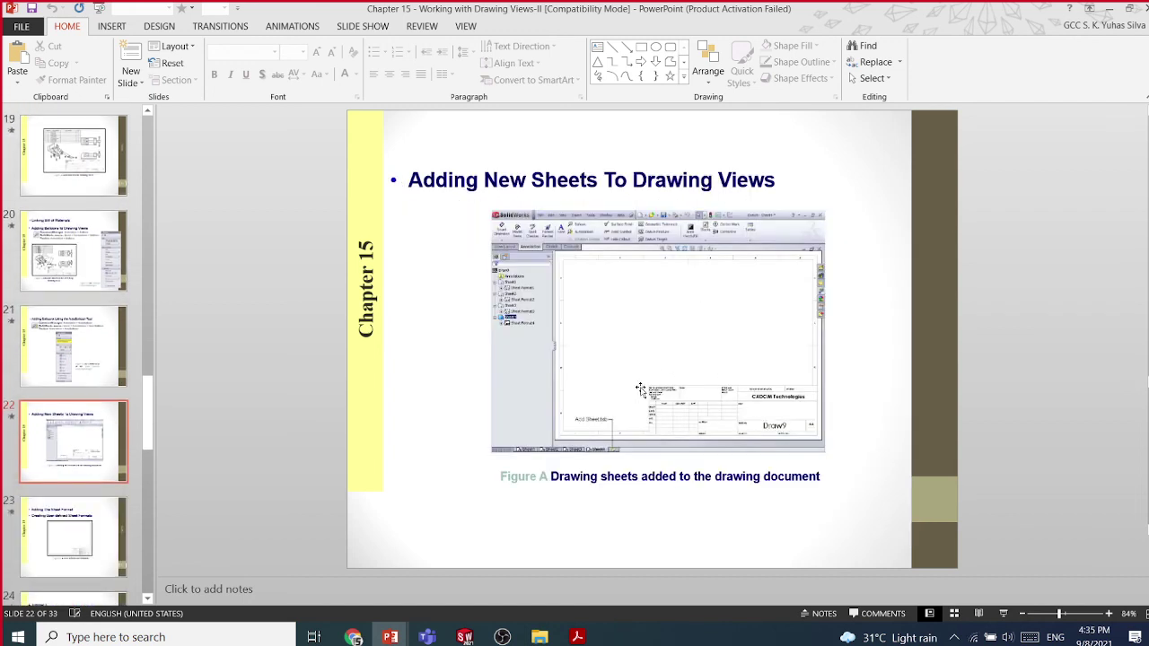
scroll(793, 418, down, 1)
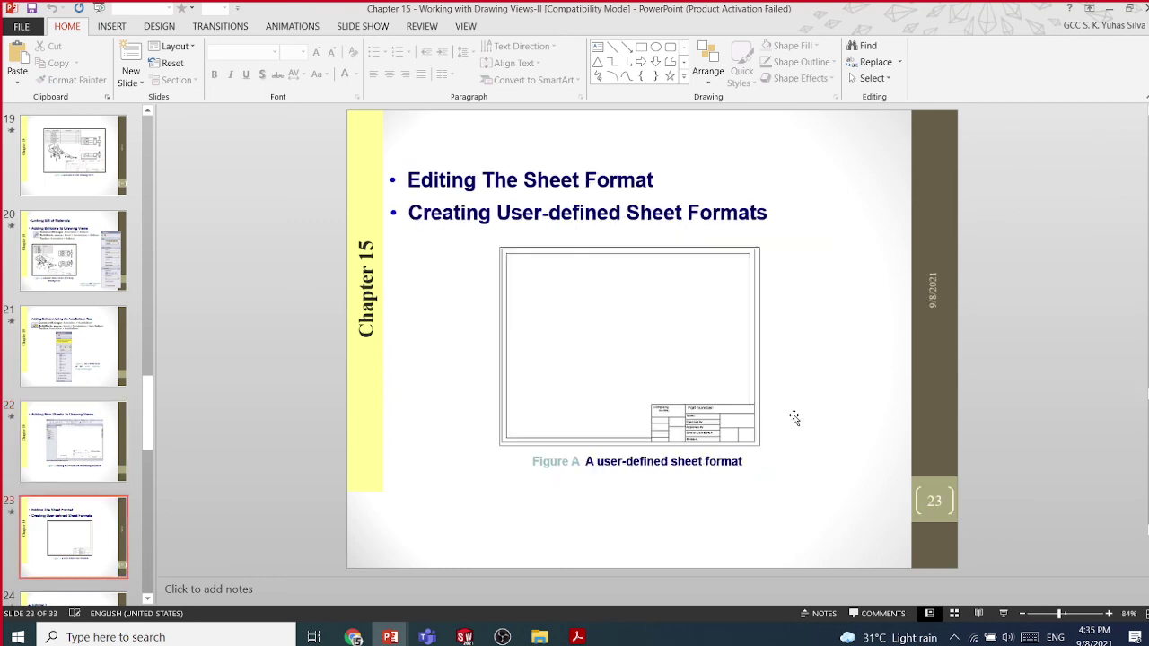
scroll(793, 418, down, 1)
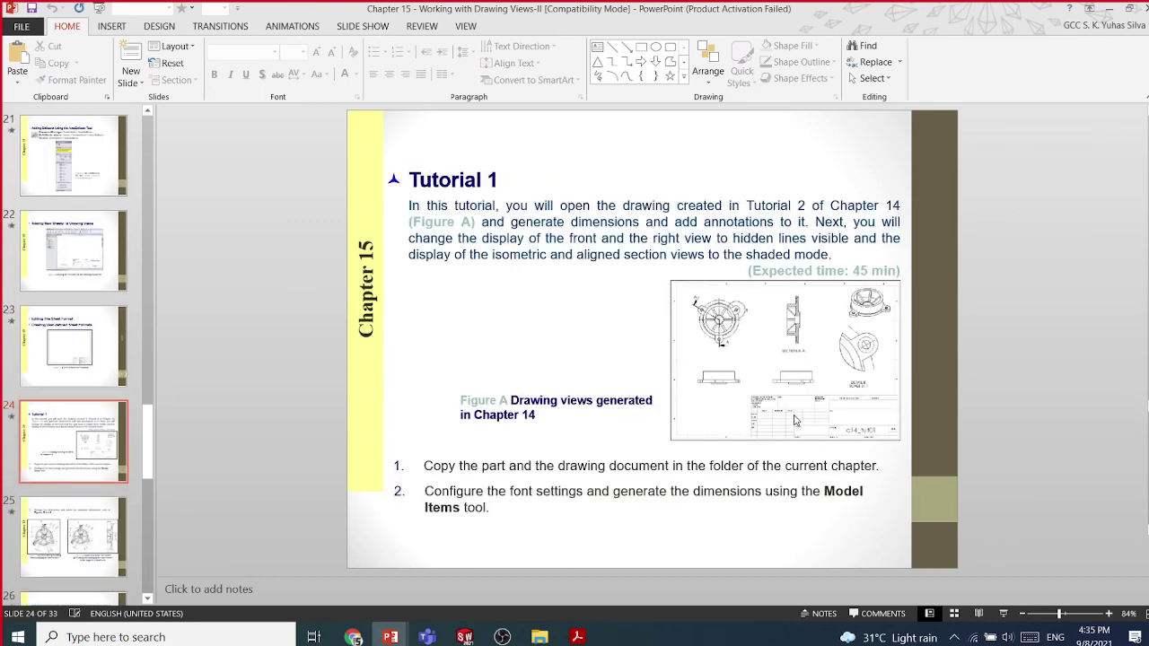
Scroll slides 25–32 to Exercise 1, then close the Chapter 15 presentation
scroll(793, 419, down, 1)
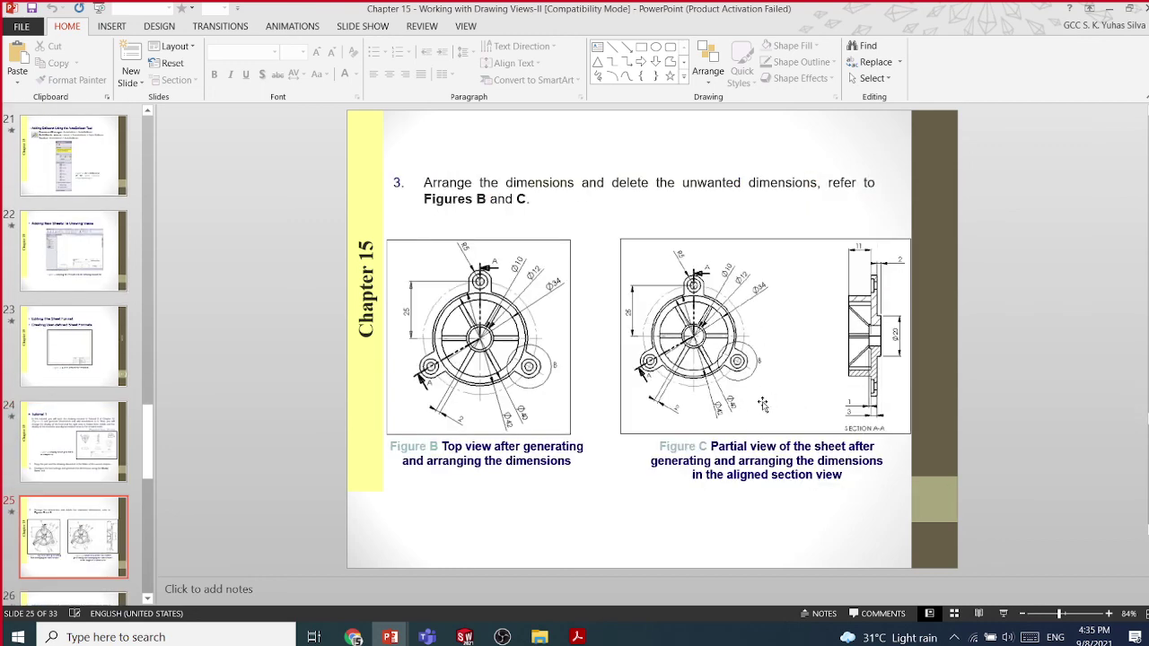
scroll(616, 354, down, 1)
scroll(616, 354, down, 1)
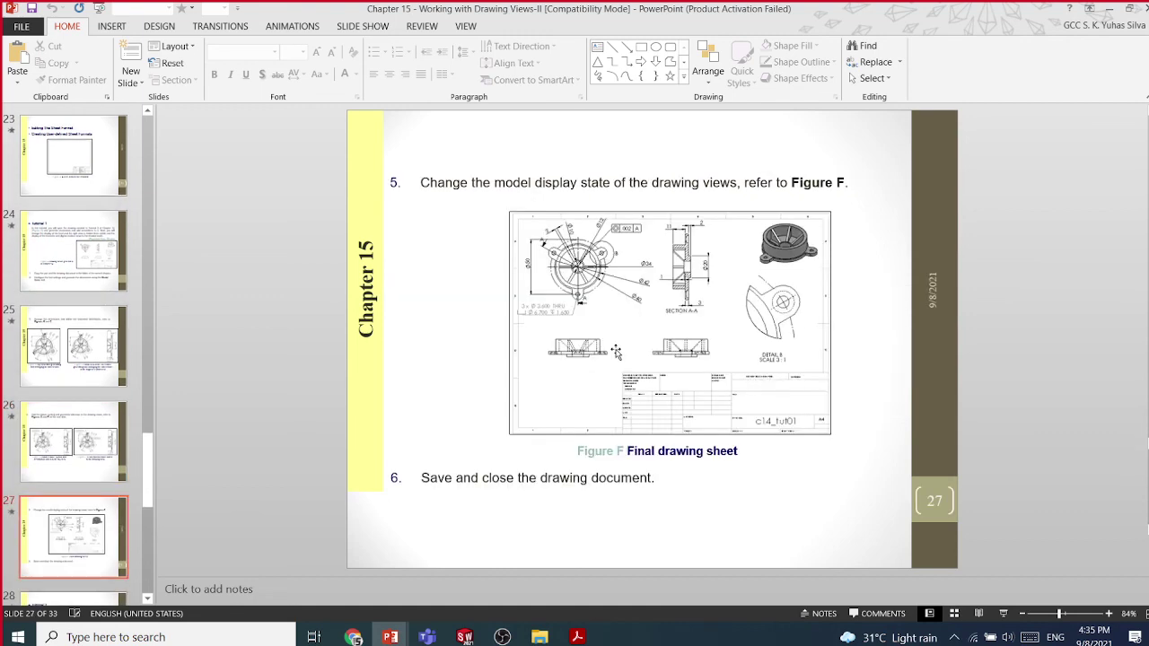
scroll(616, 353, down, 1)
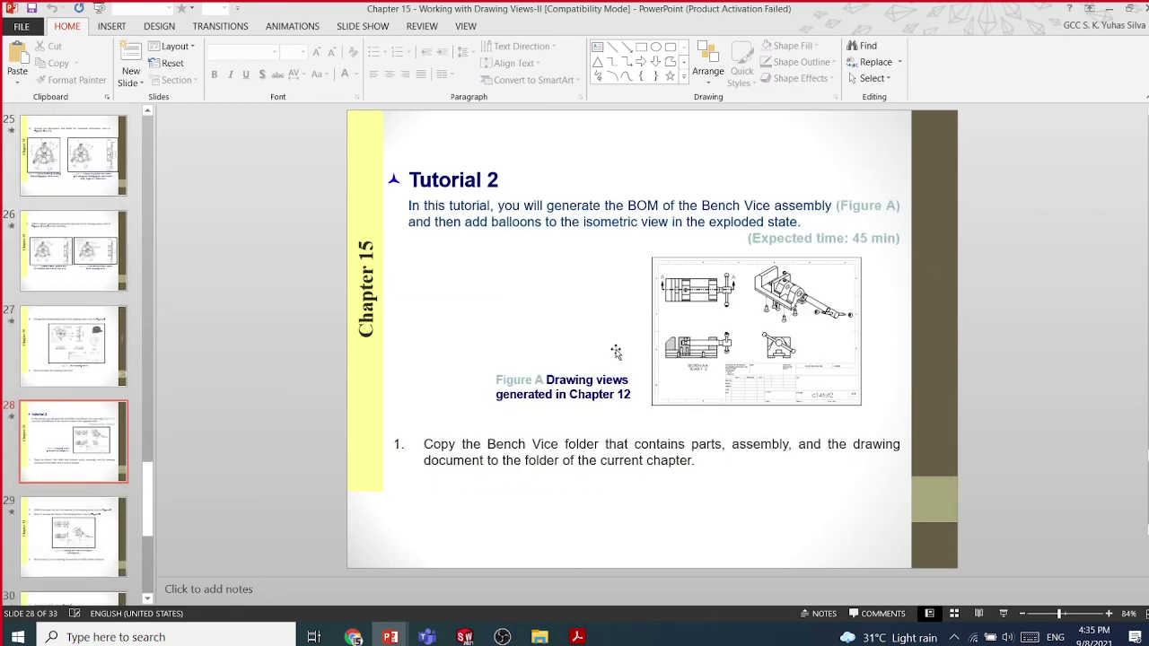
scroll(616, 352, down, 1)
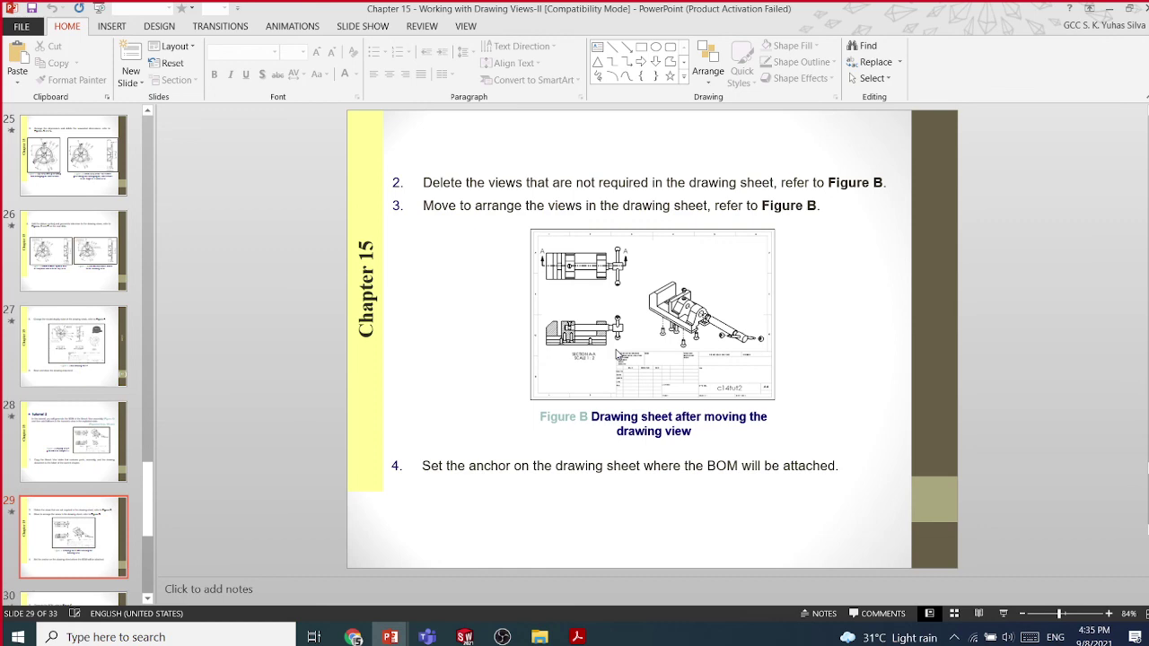
scroll(615, 354, down, 3)
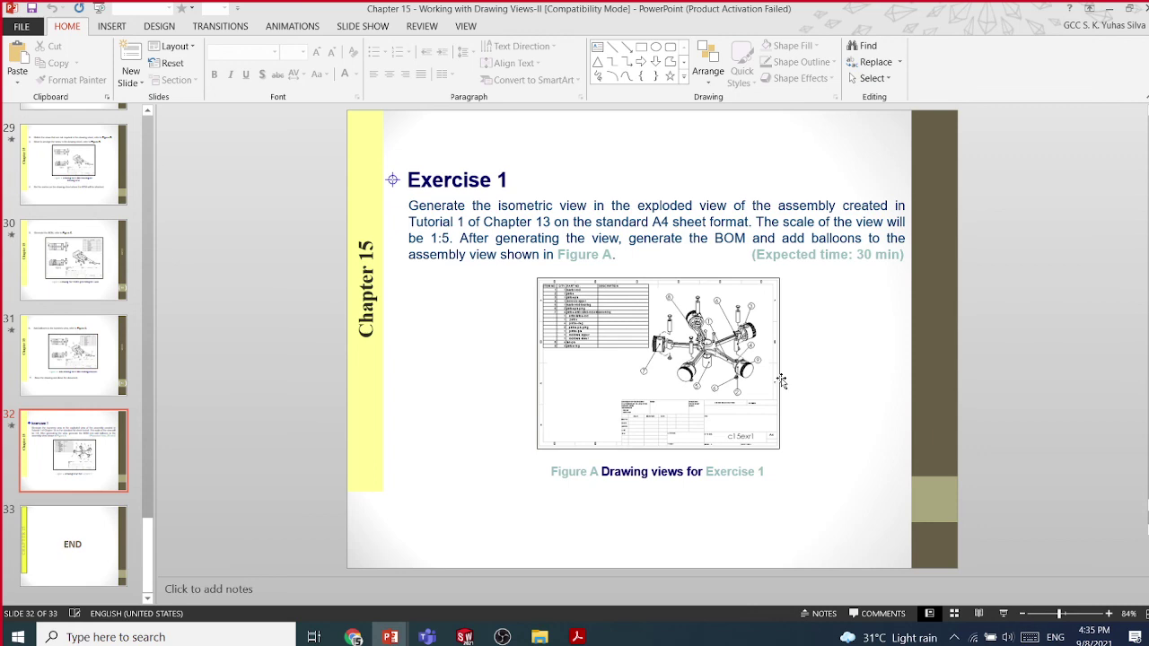
scroll(900, 334, down, 1)
scroll(900, 334, up, 1)
click(1142, 8)
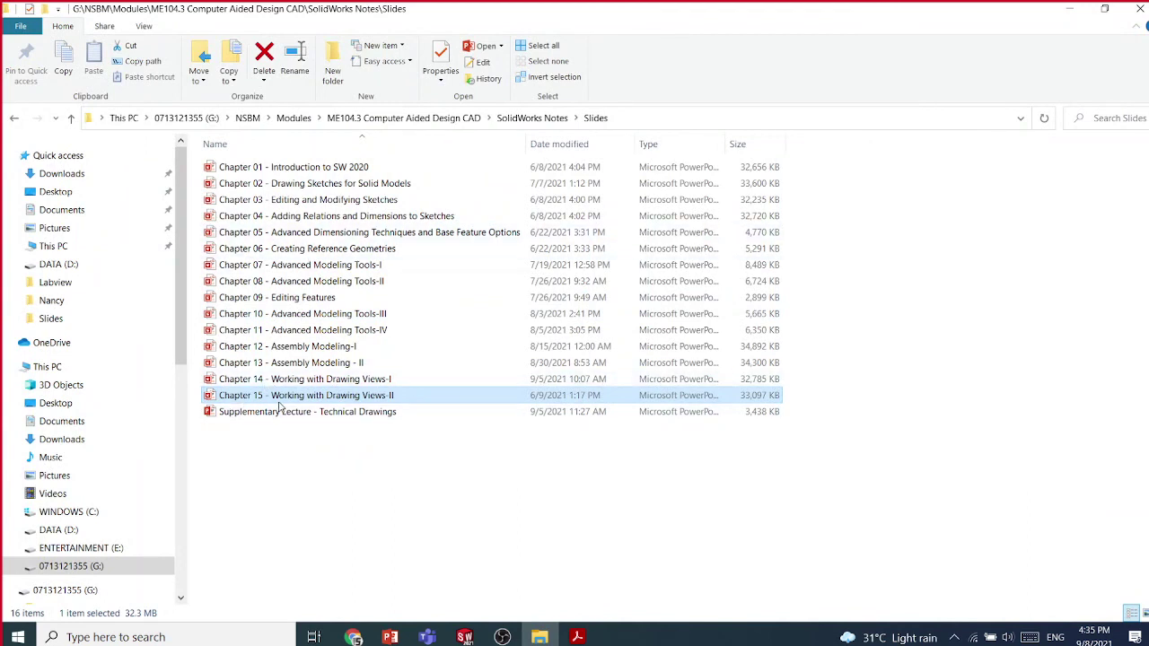
Close the Chapter 14 Working with Drawing Views-I deck, choosing Don't Save
click(438, 556)
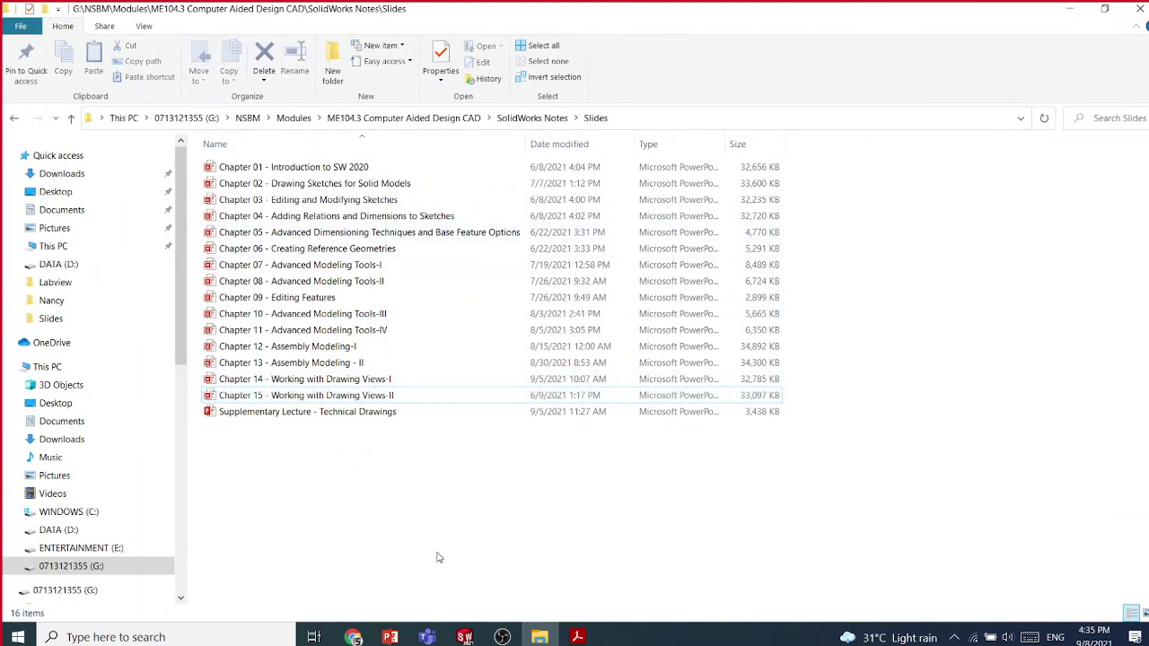
click(392, 635)
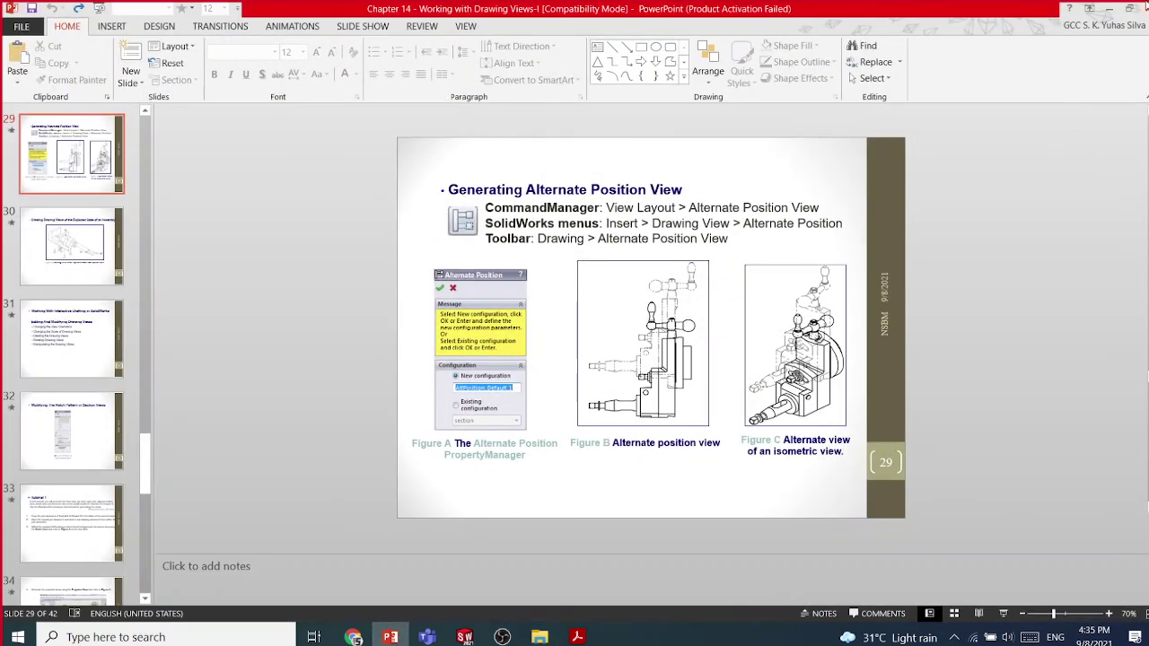
click(1138, 8)
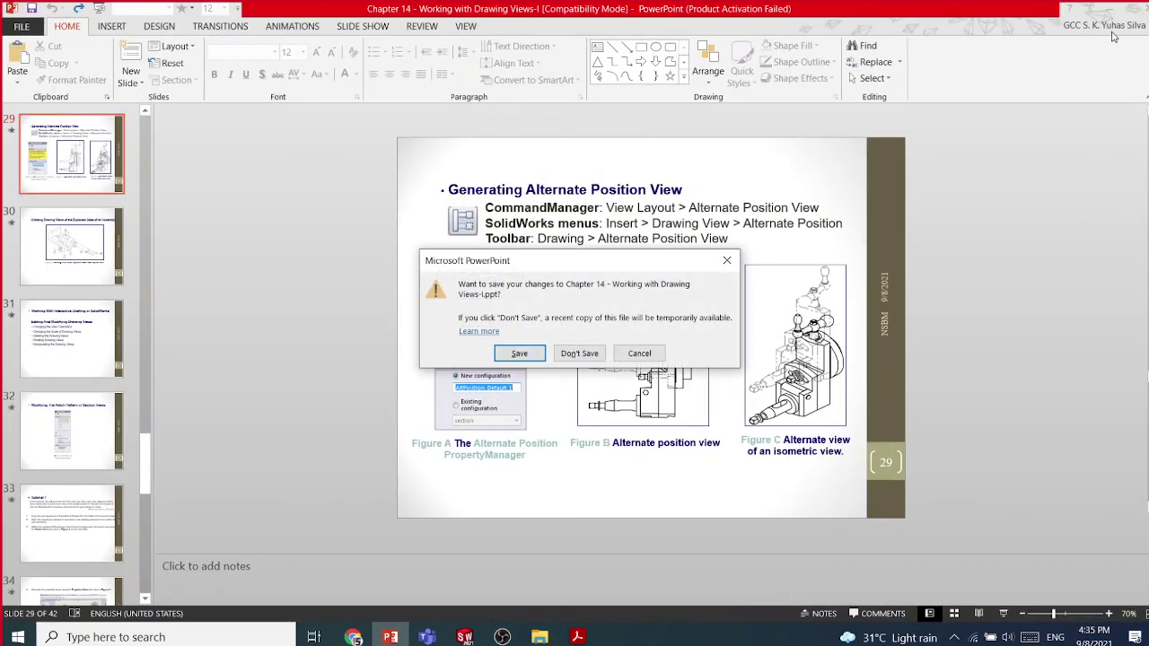
click(566, 357)
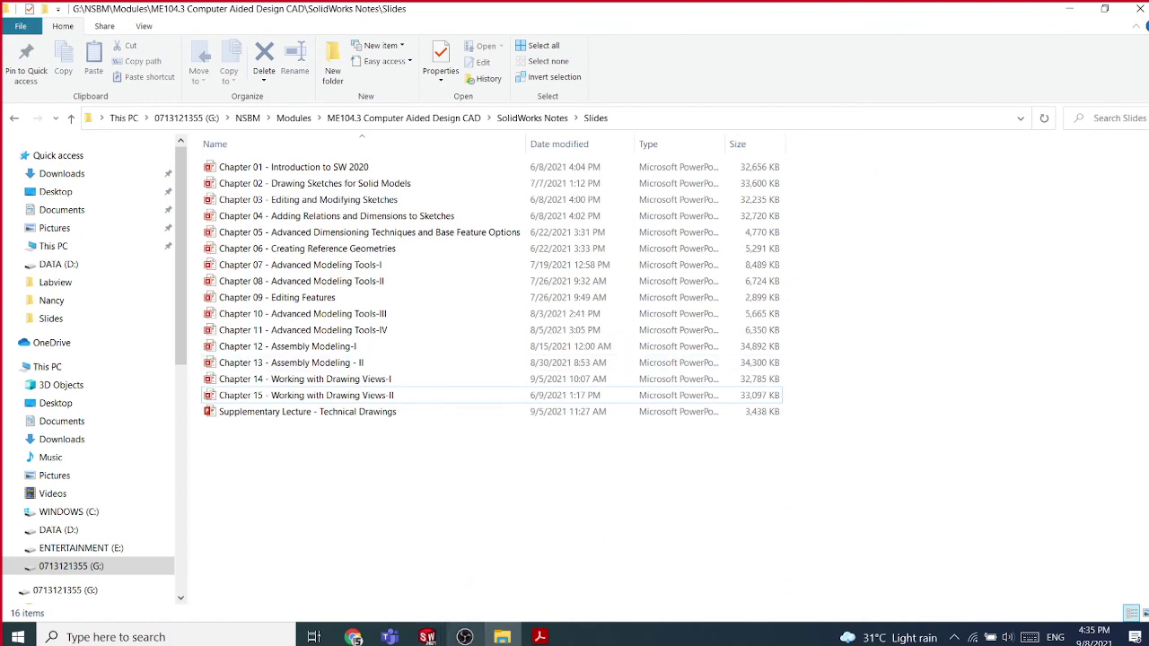
mouse_move(464, 636)
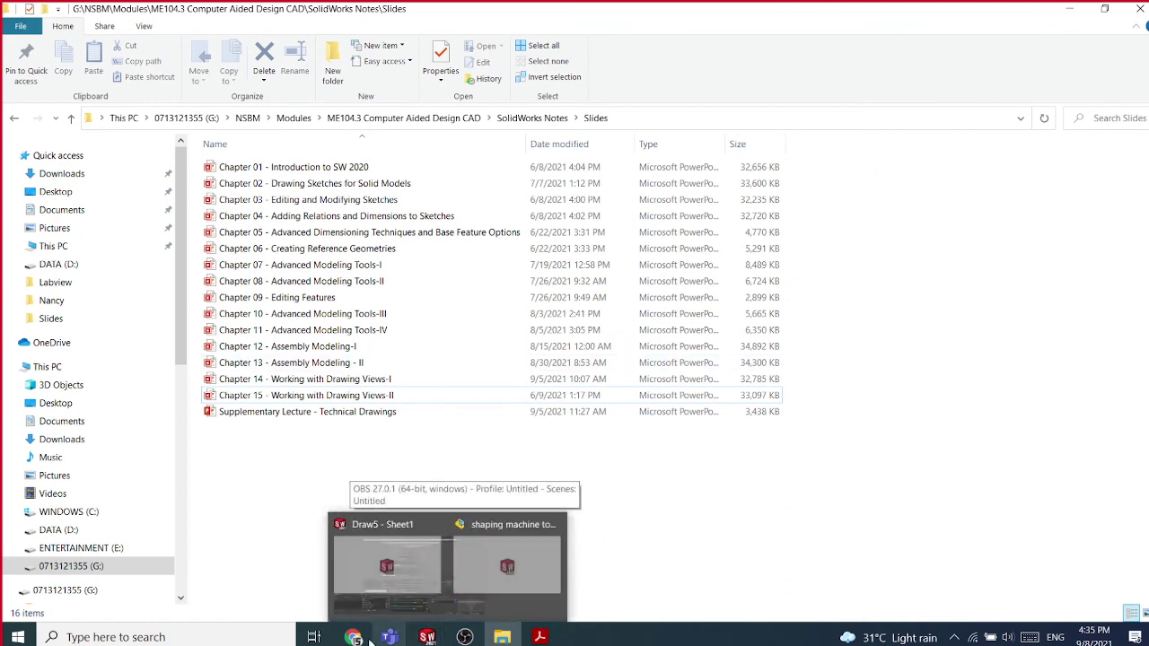
Show the Teams course meeting's chat, scroll its history, then return to the Slides folder
mouse_move(386, 637)
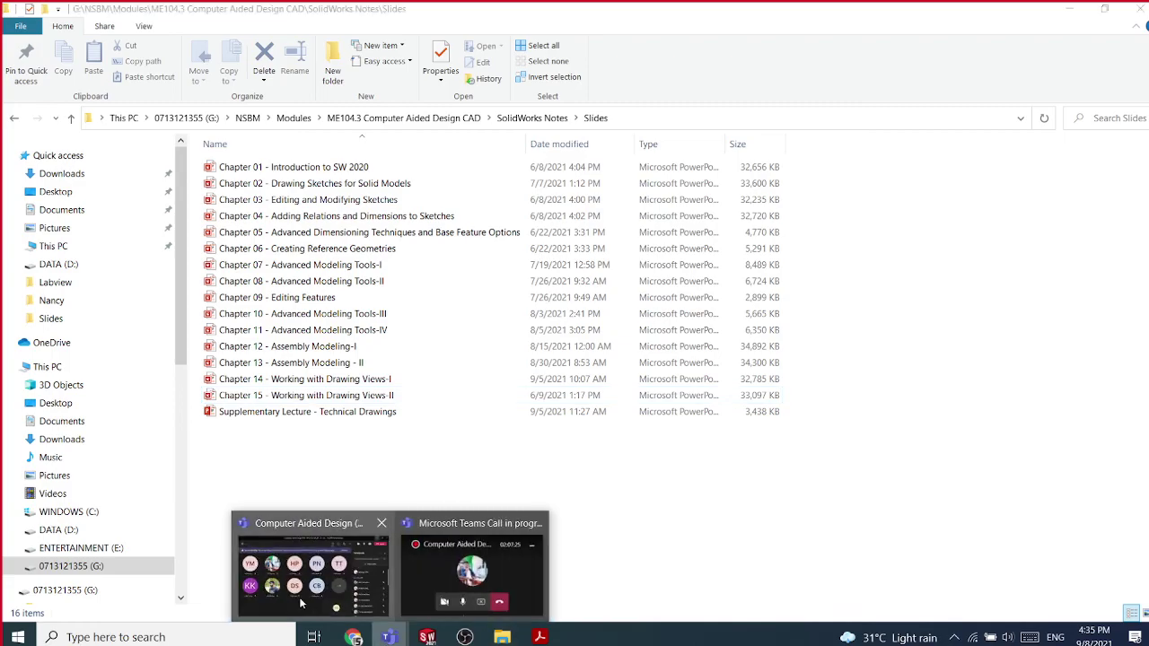
click(367, 600)
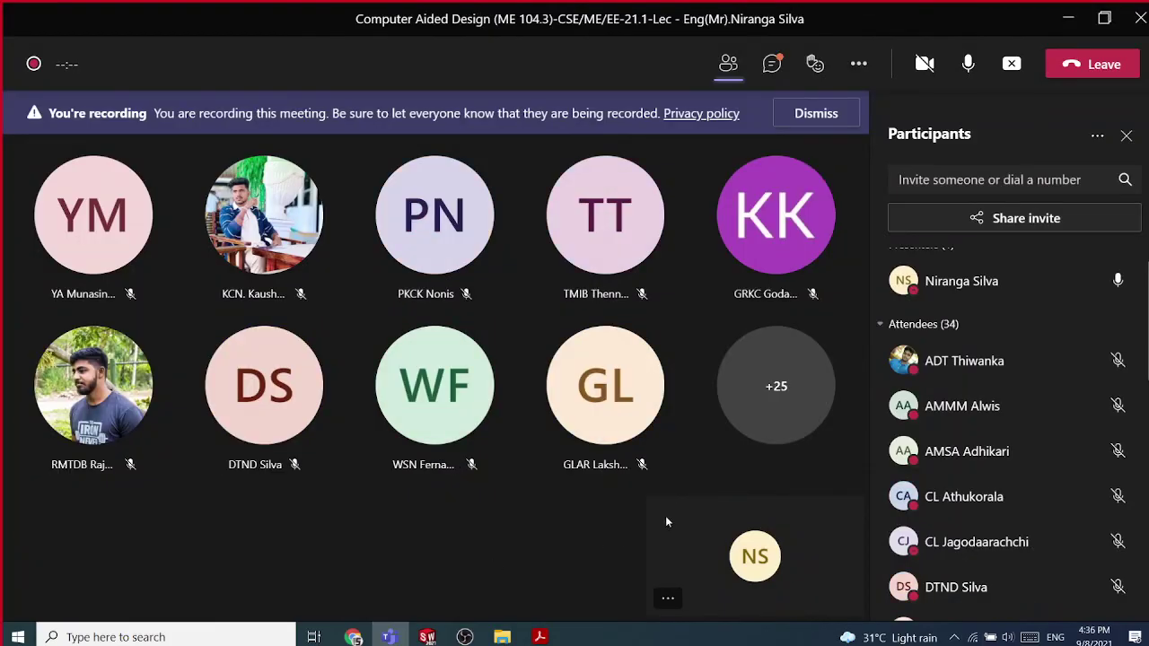
click(813, 63)
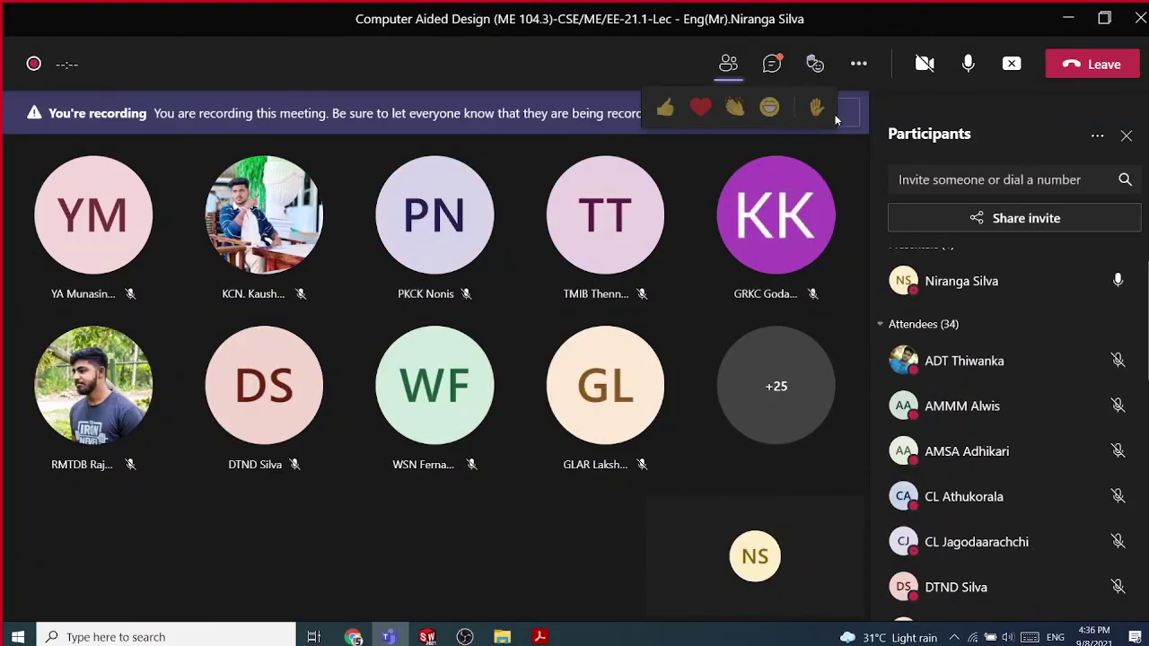
click(771, 64)
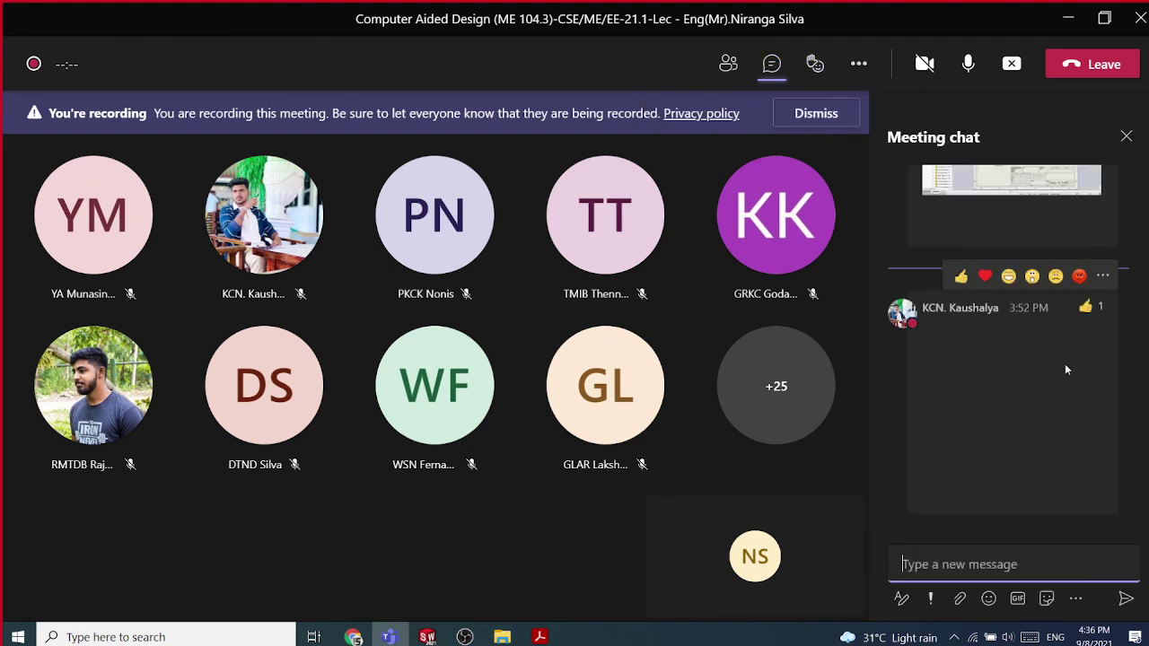
scroll(1066, 371, up, 5)
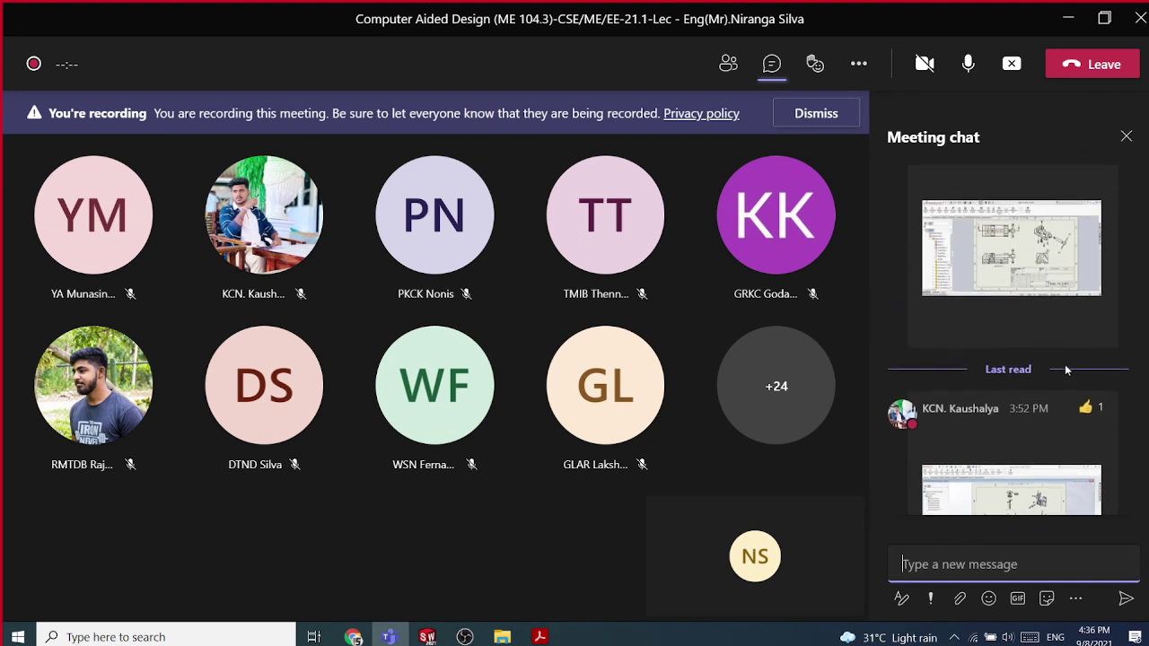
scroll(1066, 368, up, 3)
scroll(1066, 364, down, 5)
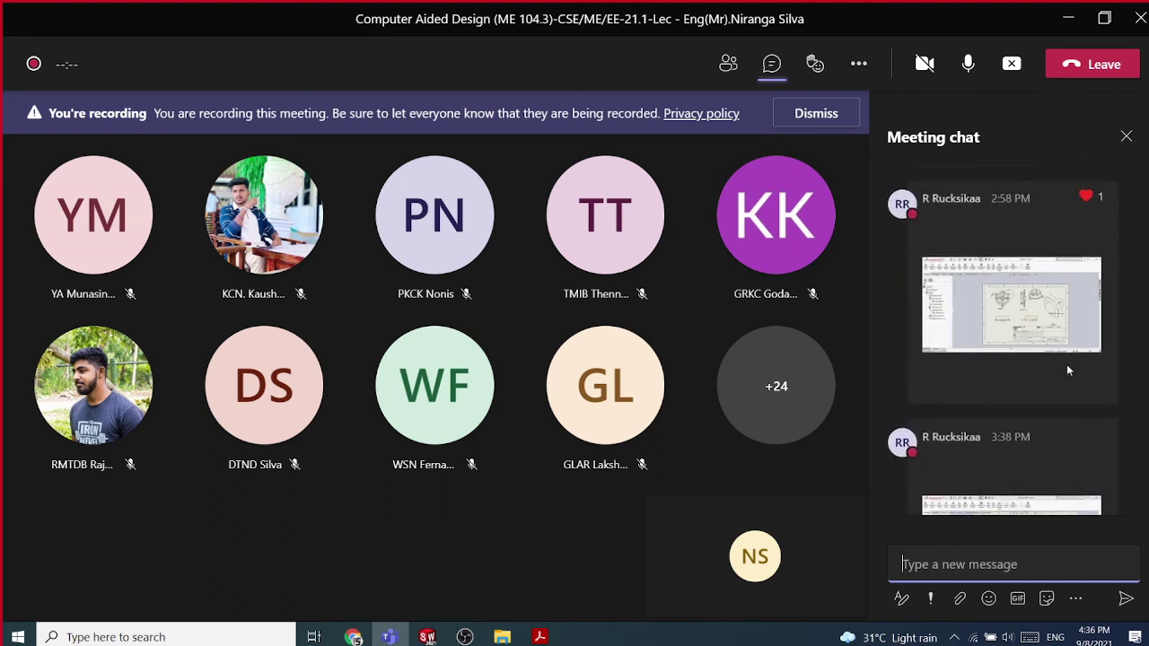
scroll(1066, 371, down, 3)
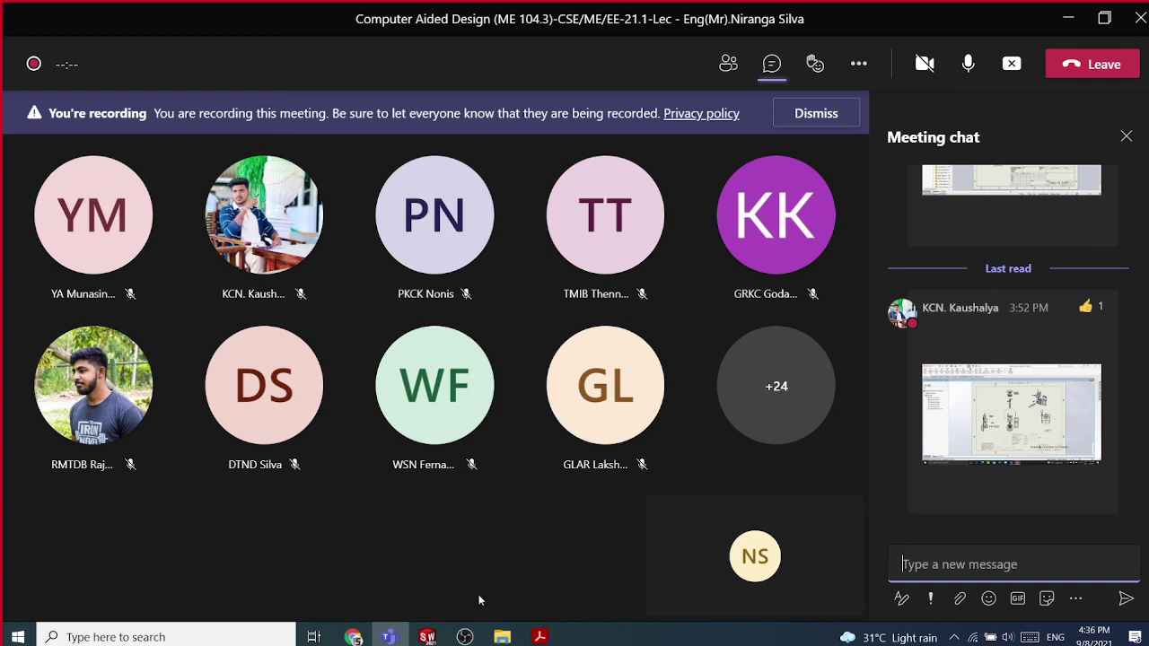
click(501, 637)
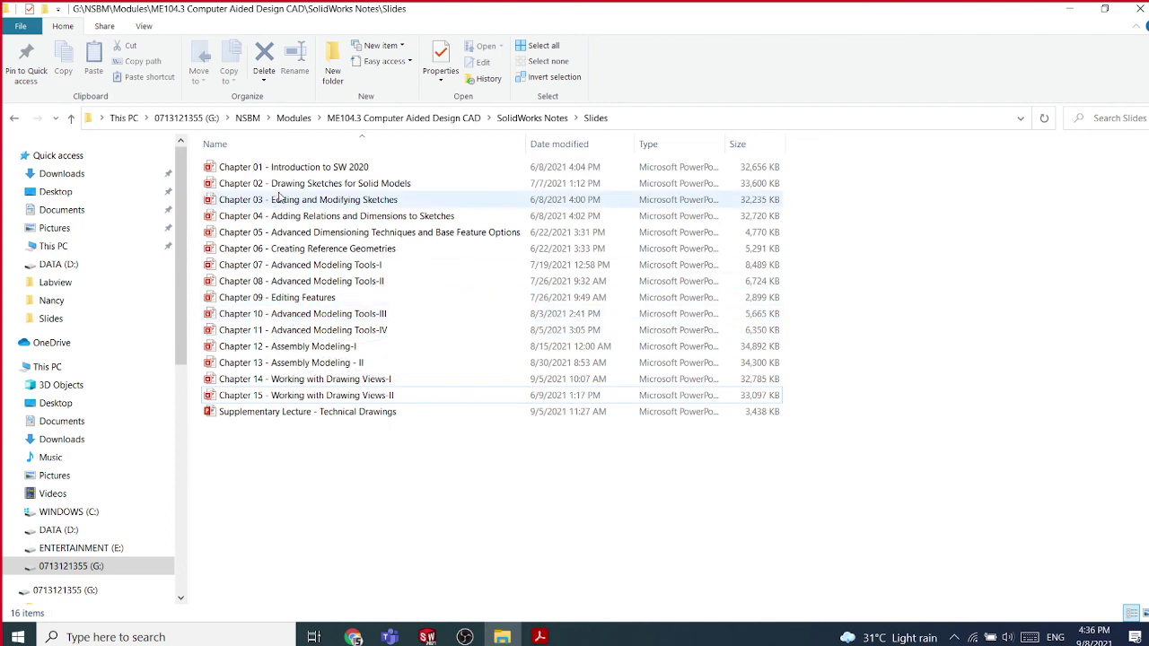
Pick the Chapter 10 - Advanced Modeling Tools-III file to open it in PowerPoint
click(294, 316)
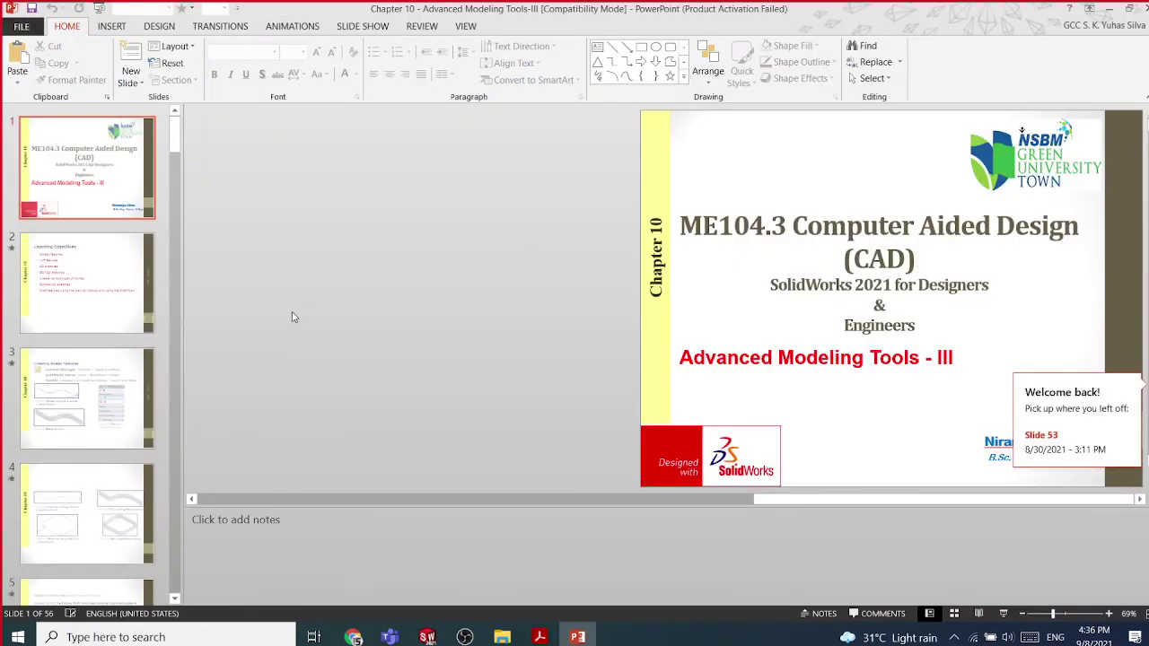
Jump to slide 3, dismiss the Office activation notice, and scroll through the early slides
click(80, 378)
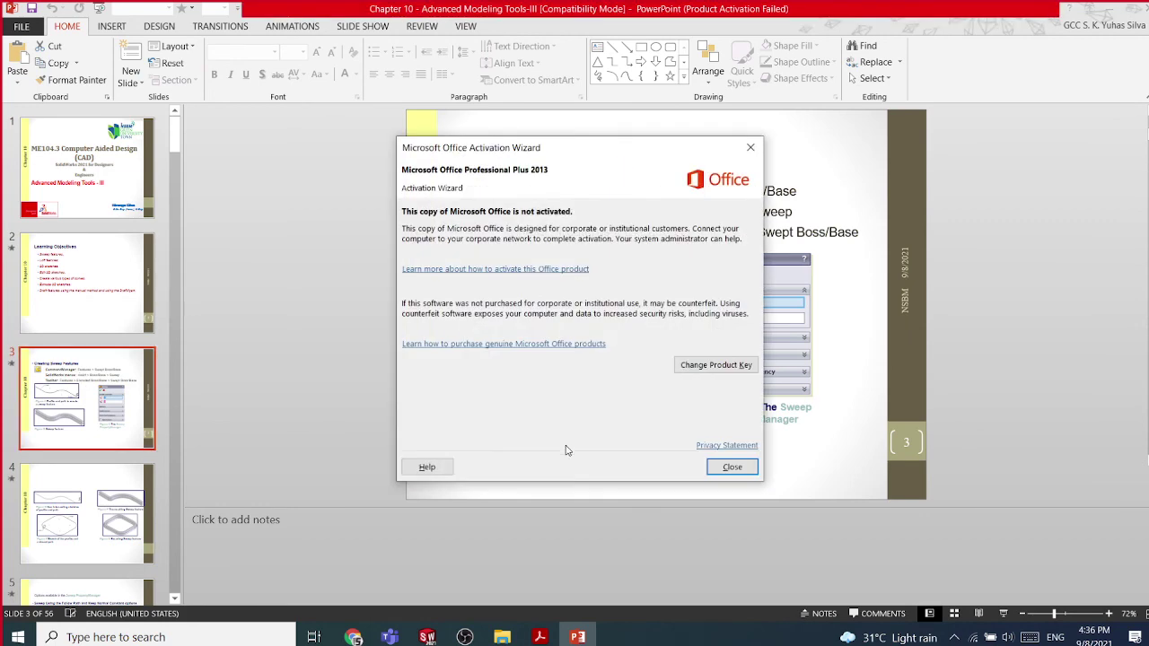
click(731, 467)
scroll(324, 425, down, 1)
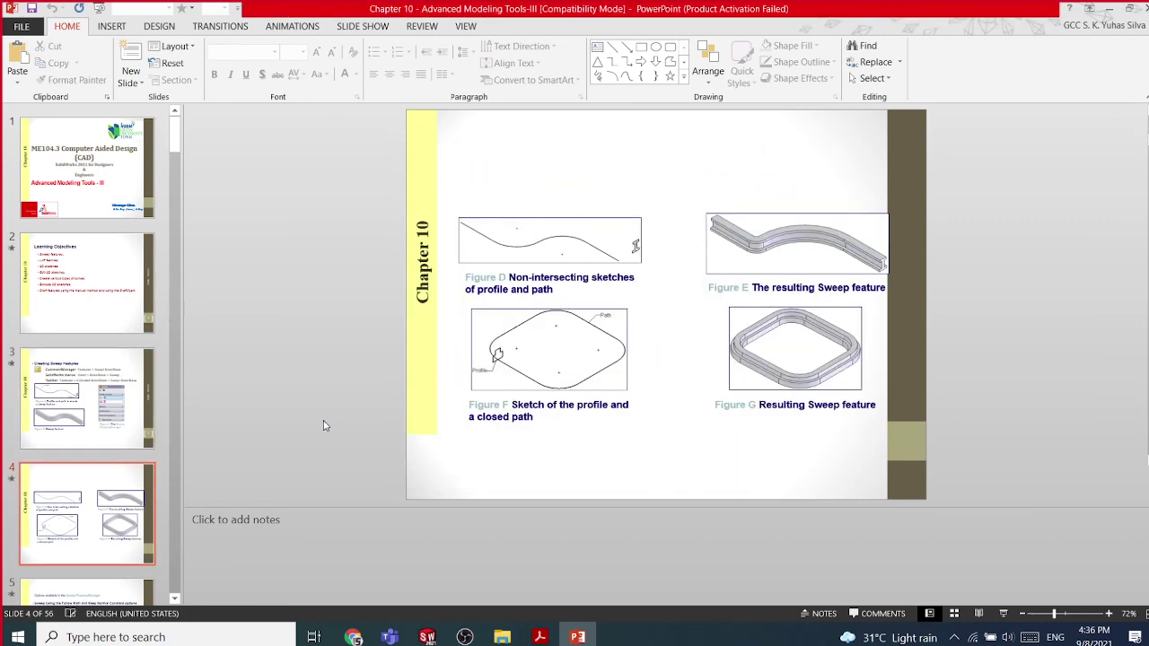
scroll(325, 425, down, 4)
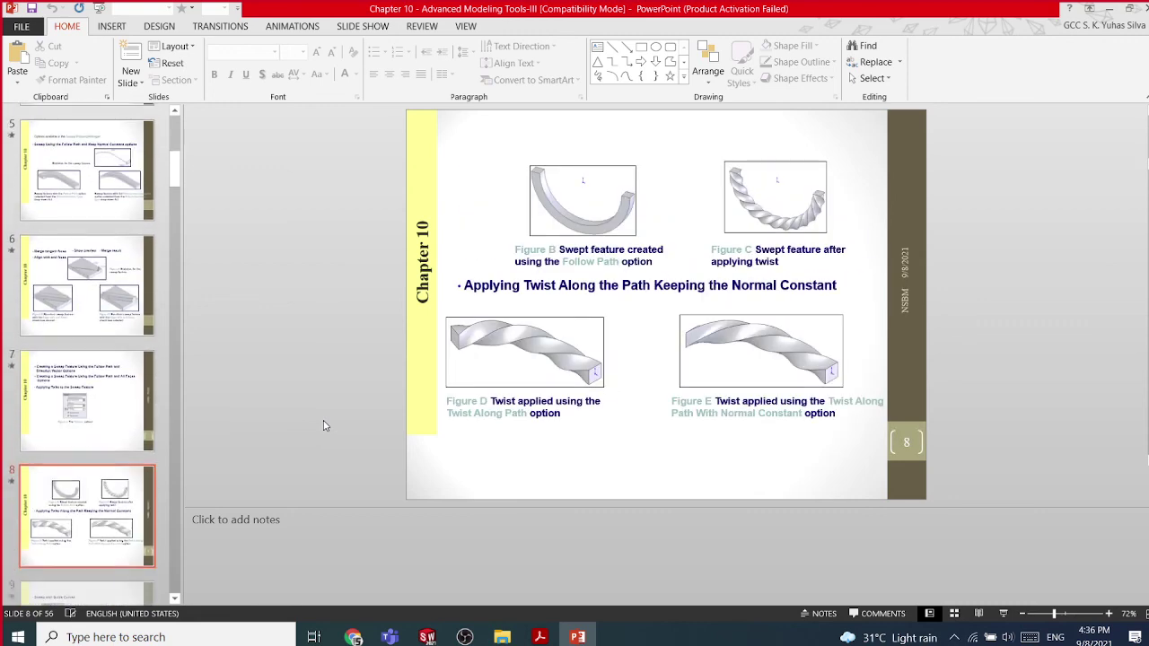
scroll(325, 426, down, 3)
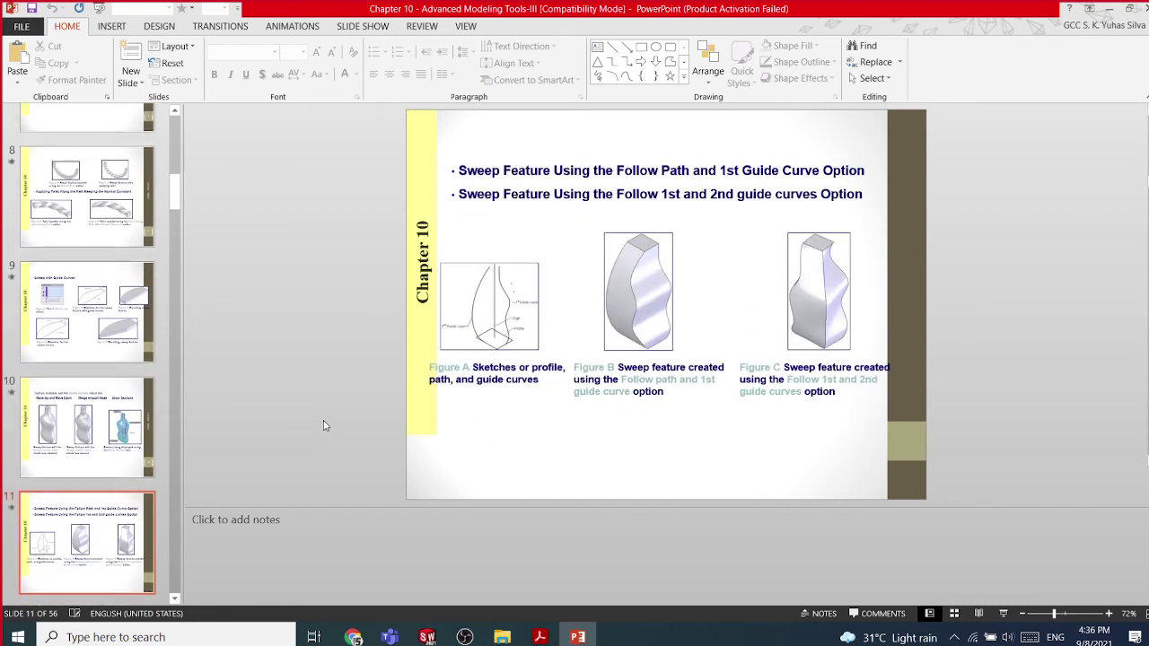
scroll(324, 425, down, 3)
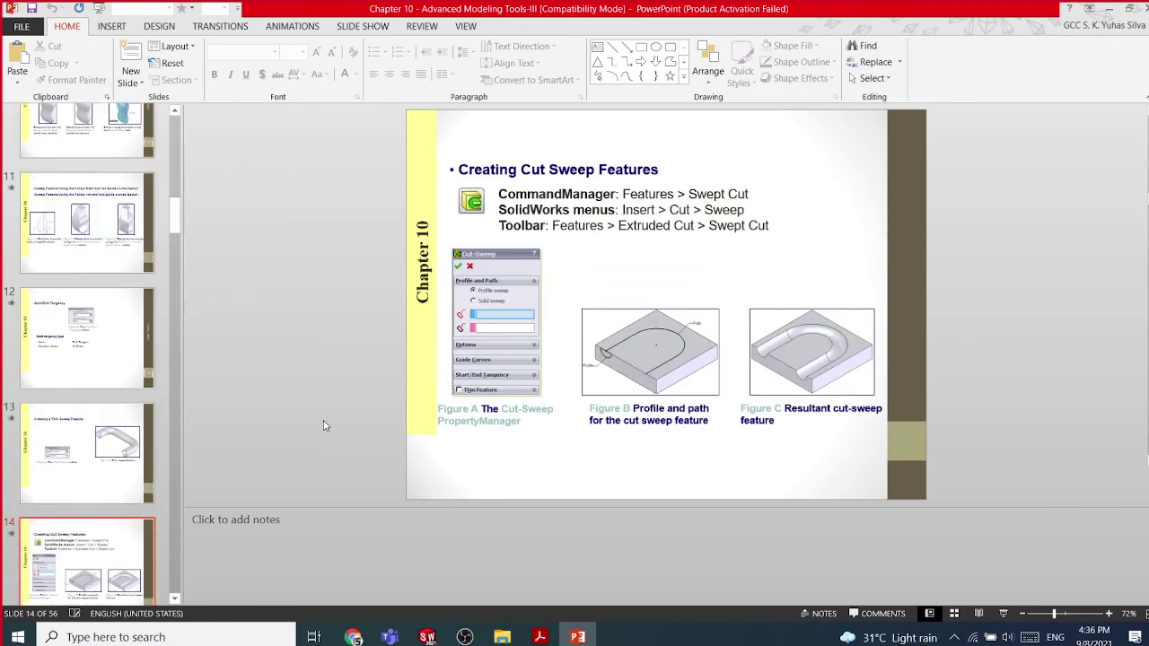
scroll(325, 425, down, 3)
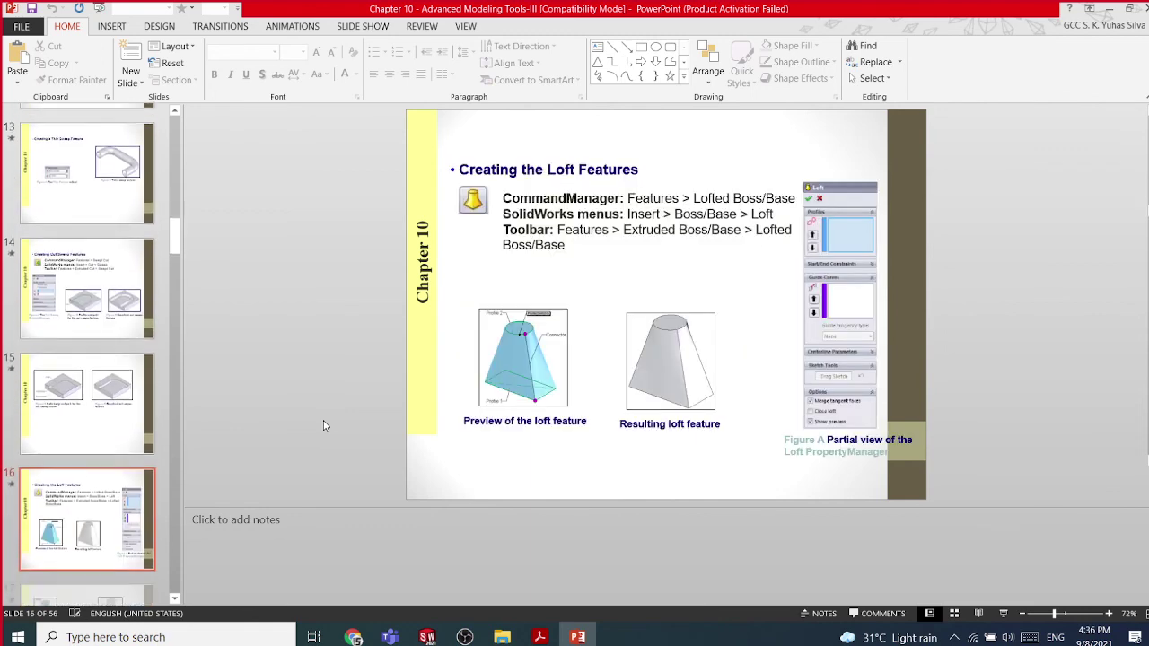
scroll(325, 425, down, 4)
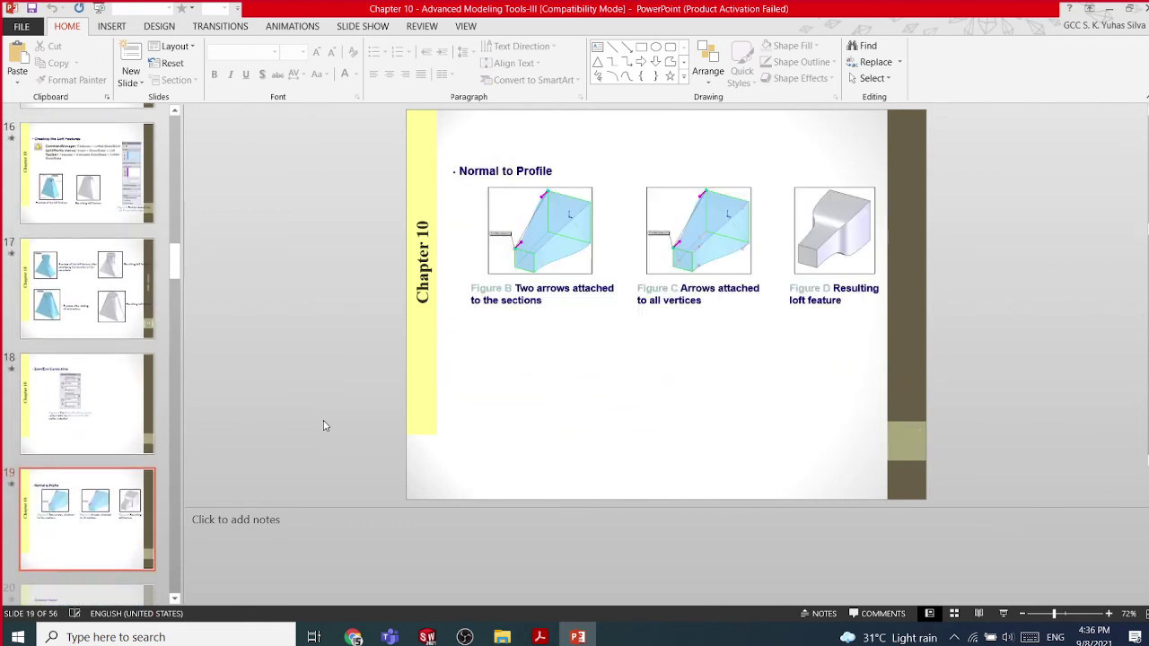
scroll(325, 425, down, 2)
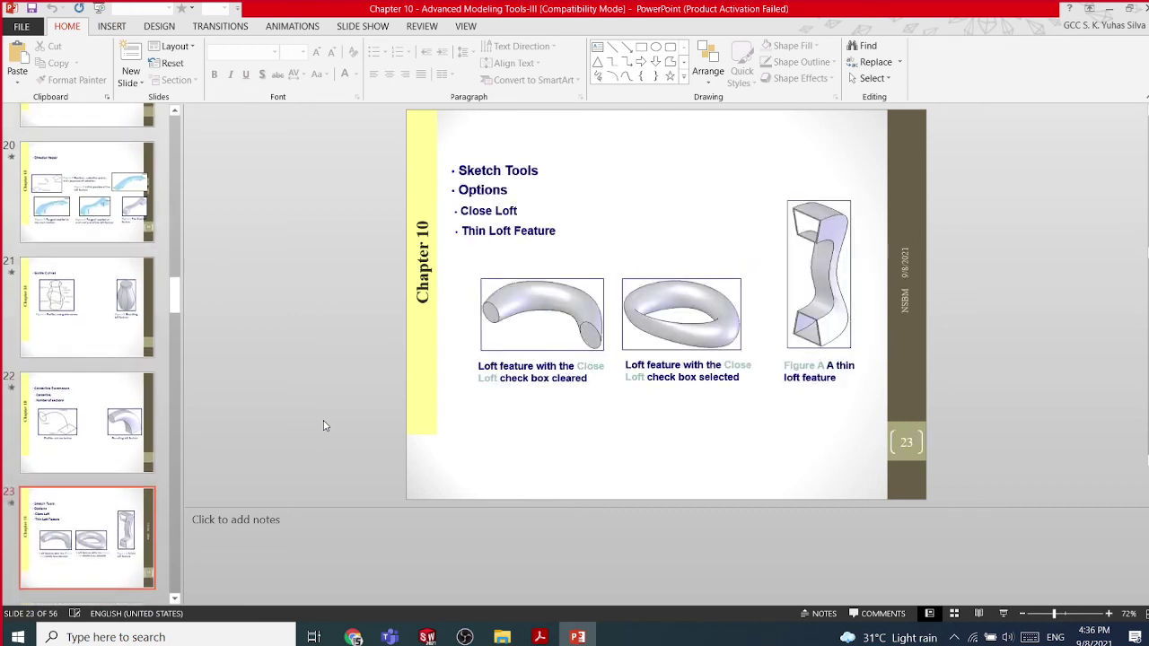
Scroll on to slide 46, Tutorial 1, then minimize PowerPoint
scroll(325, 425, up, 1)
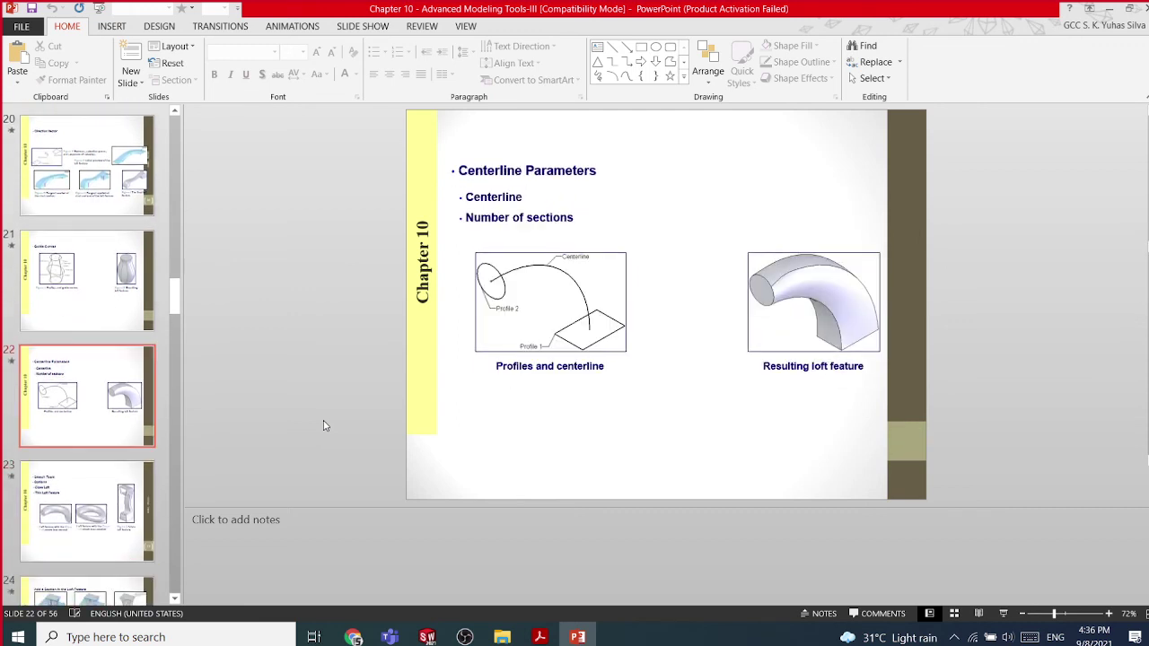
scroll(325, 426, down, 2)
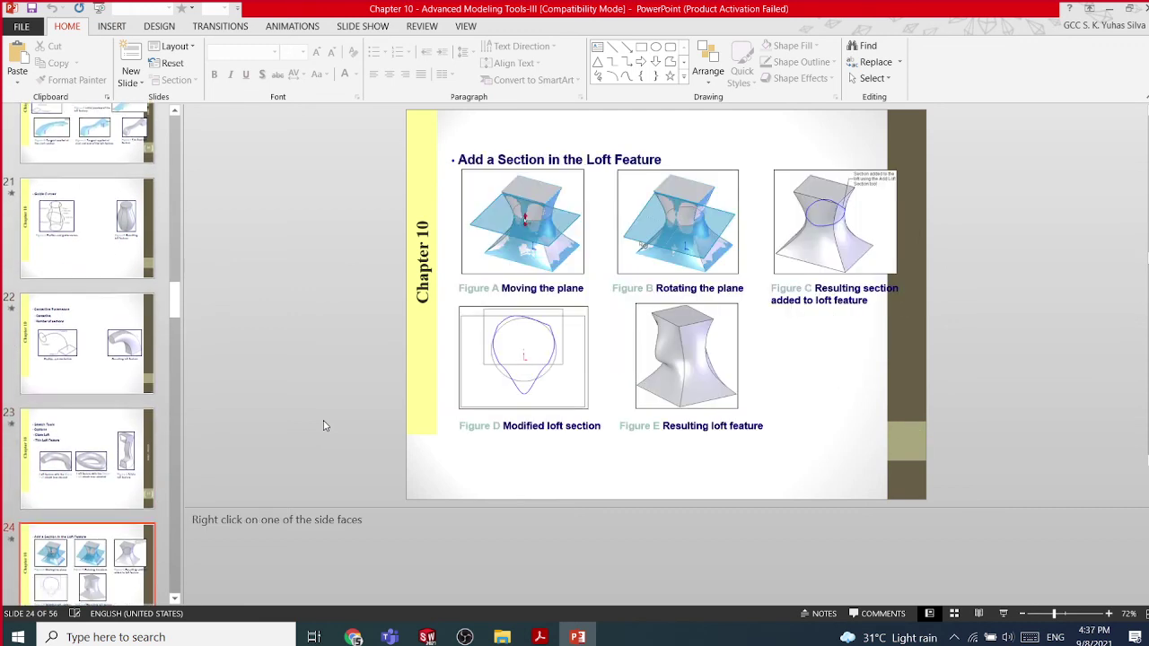
scroll(325, 426, down, 1)
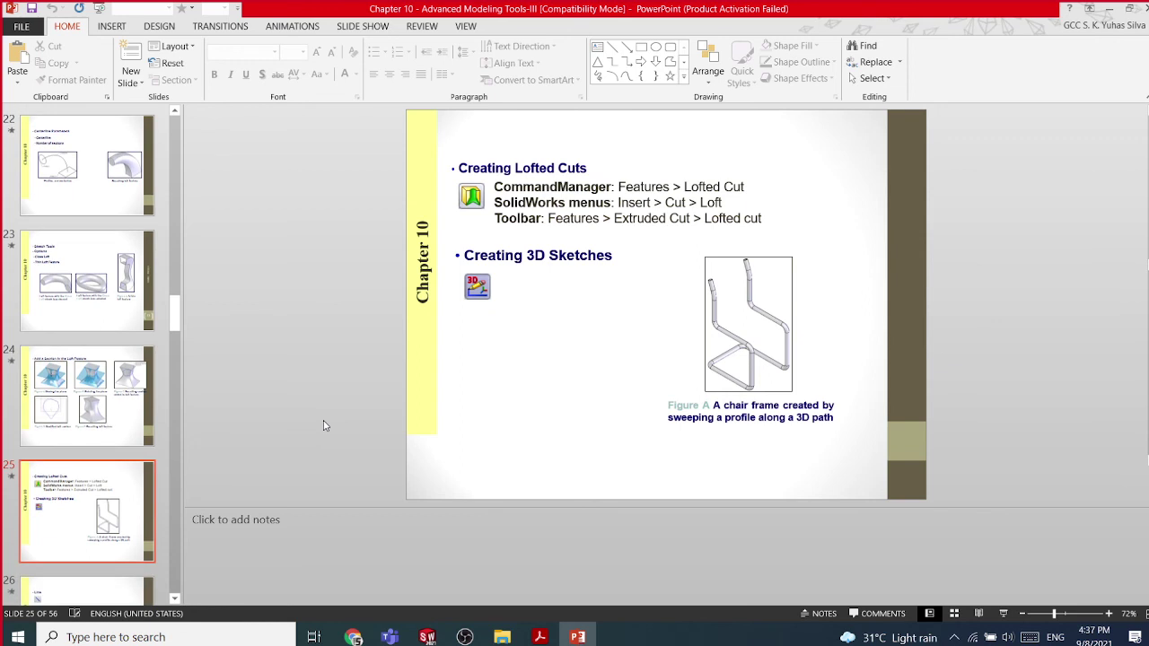
scroll(325, 425, down, 2)
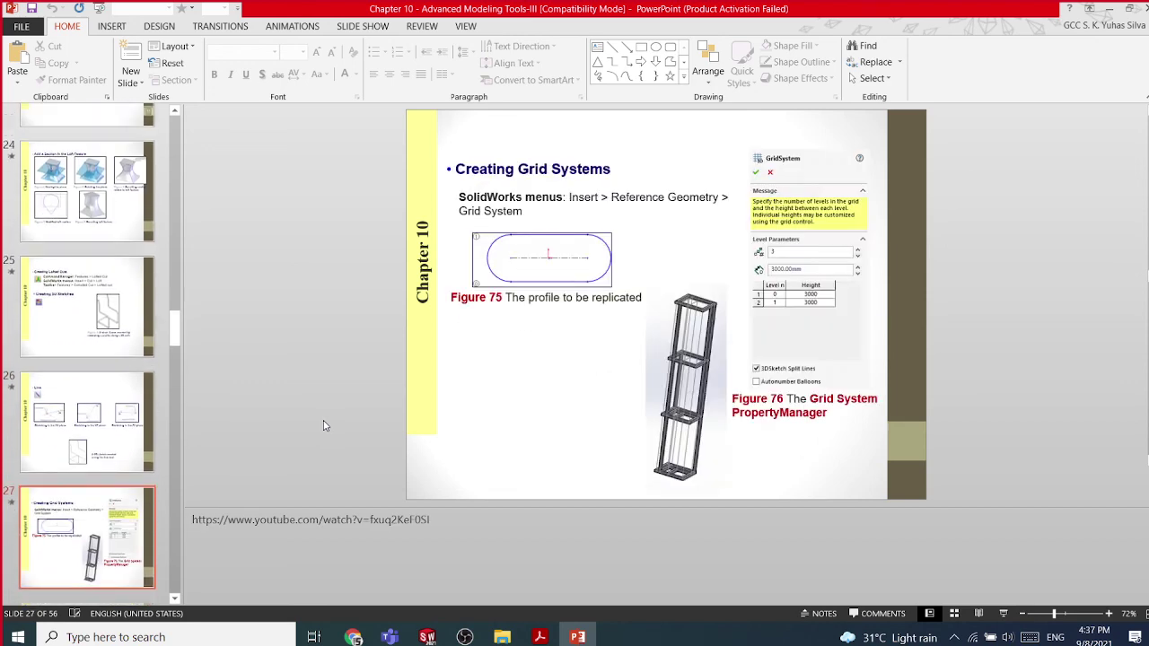
scroll(324, 425, down, 3)
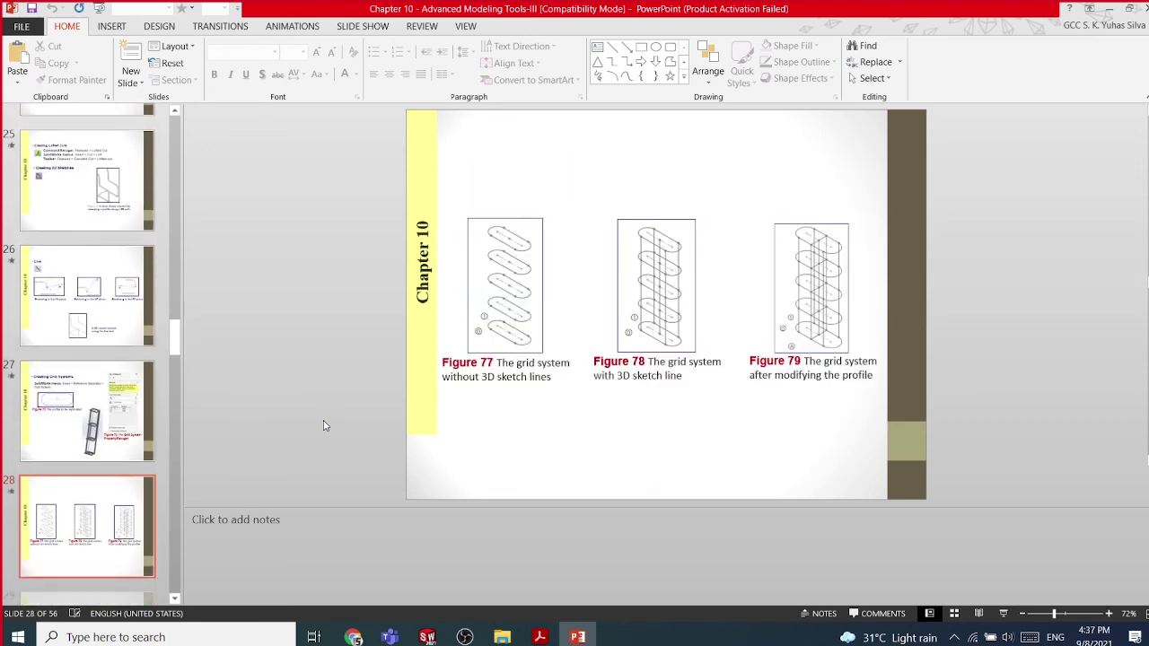
scroll(325, 425, down, 2)
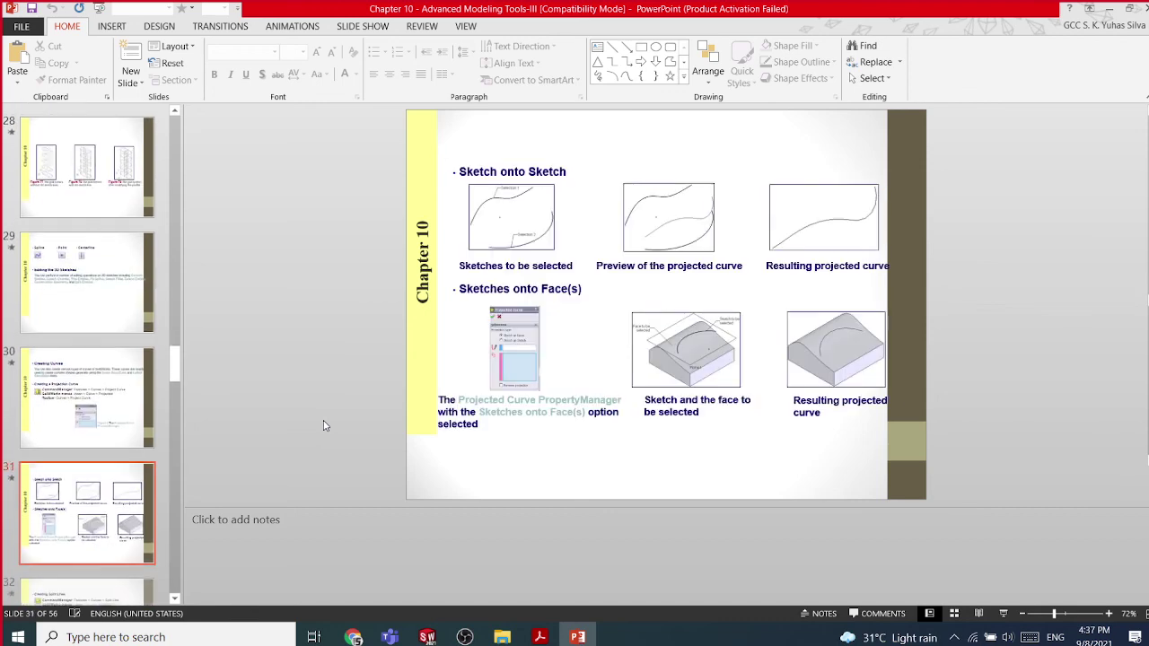
scroll(325, 426, down, 4)
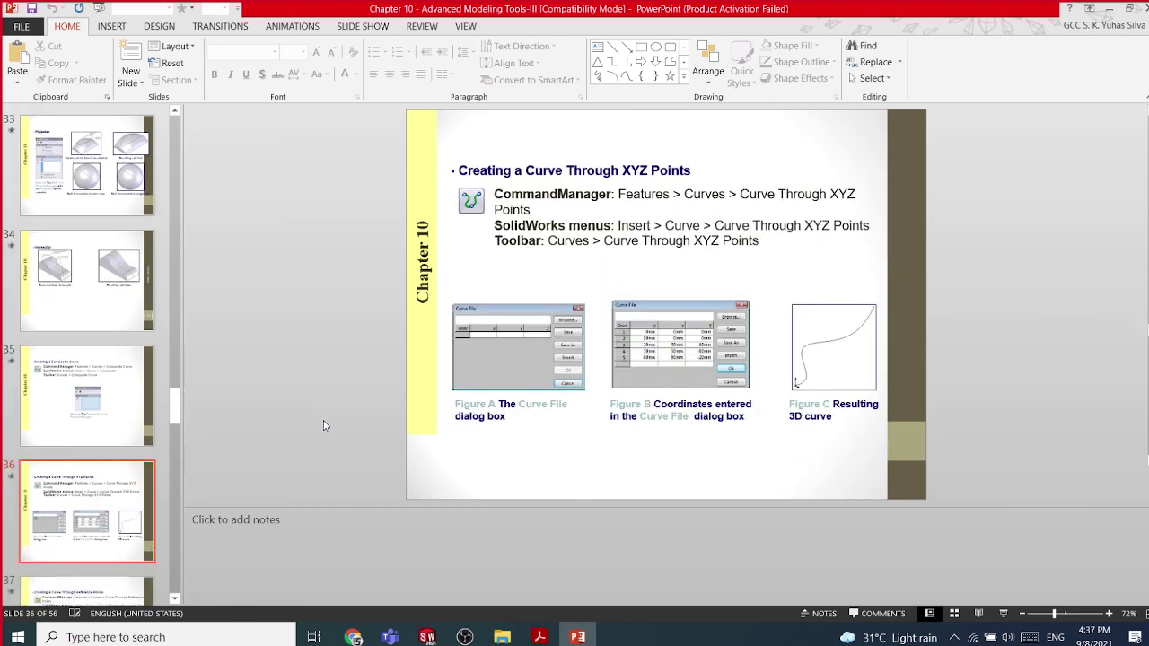
scroll(325, 425, down, 3)
scroll(325, 425, down, 5)
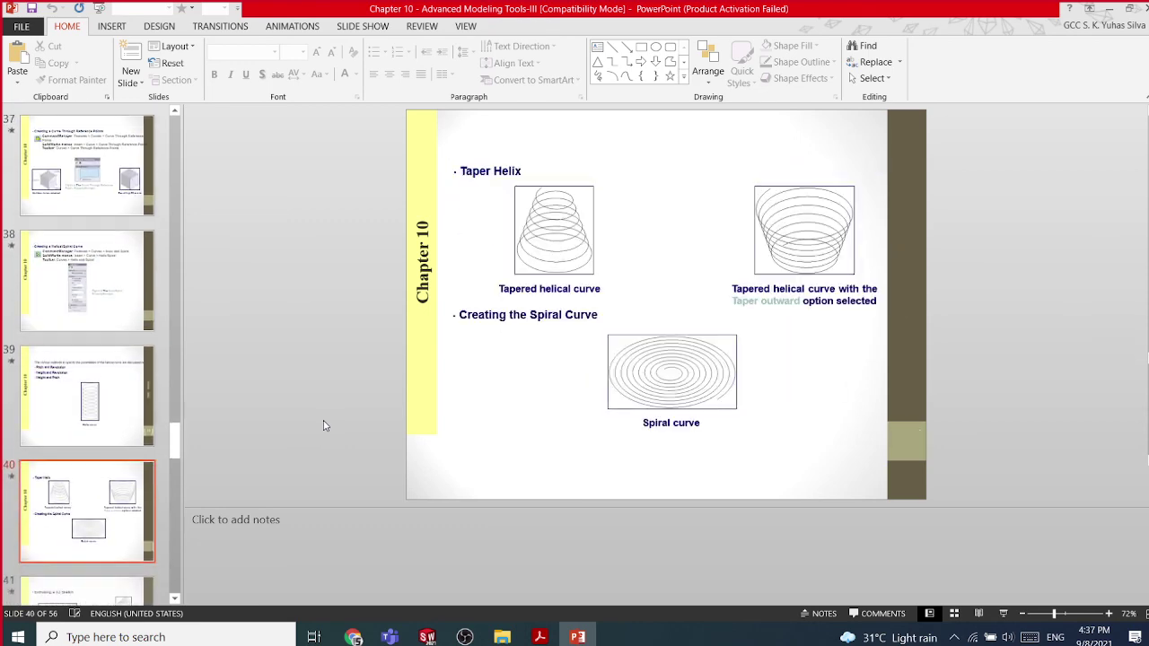
scroll(325, 426, down, 3)
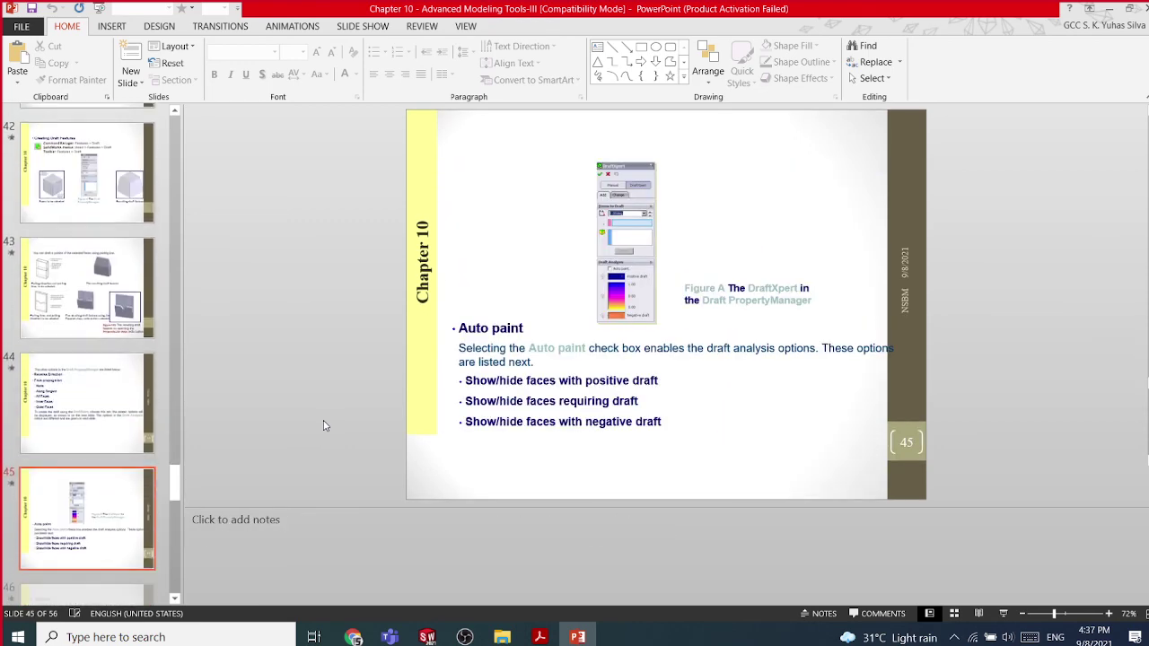
scroll(325, 426, up, 1)
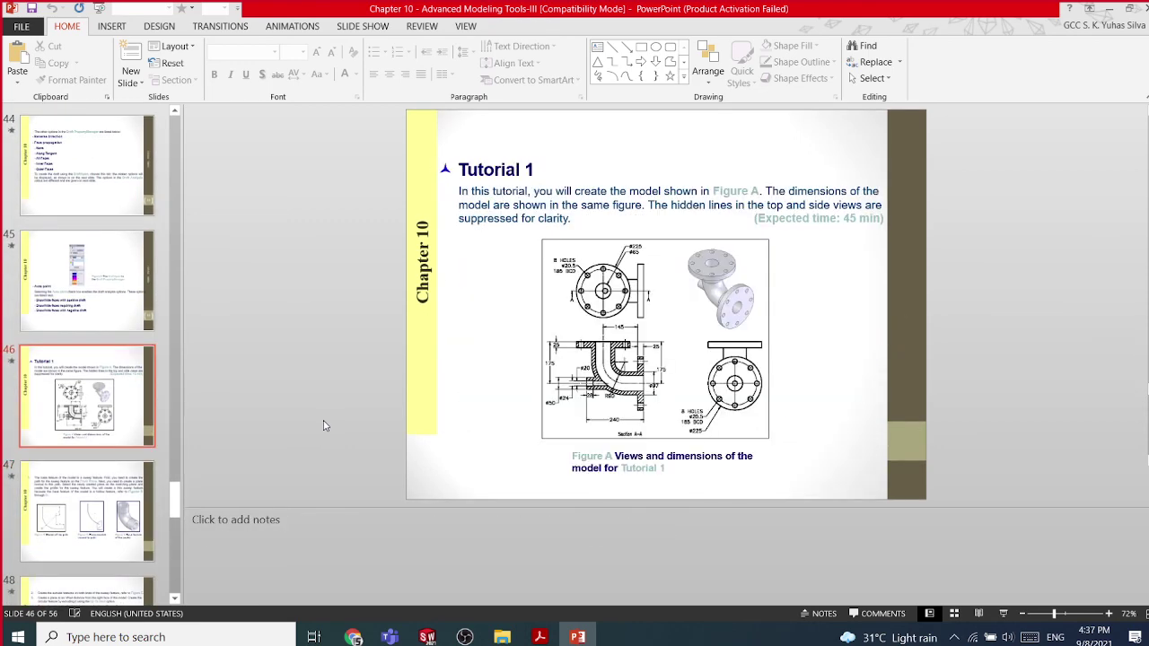
click(1110, 13)
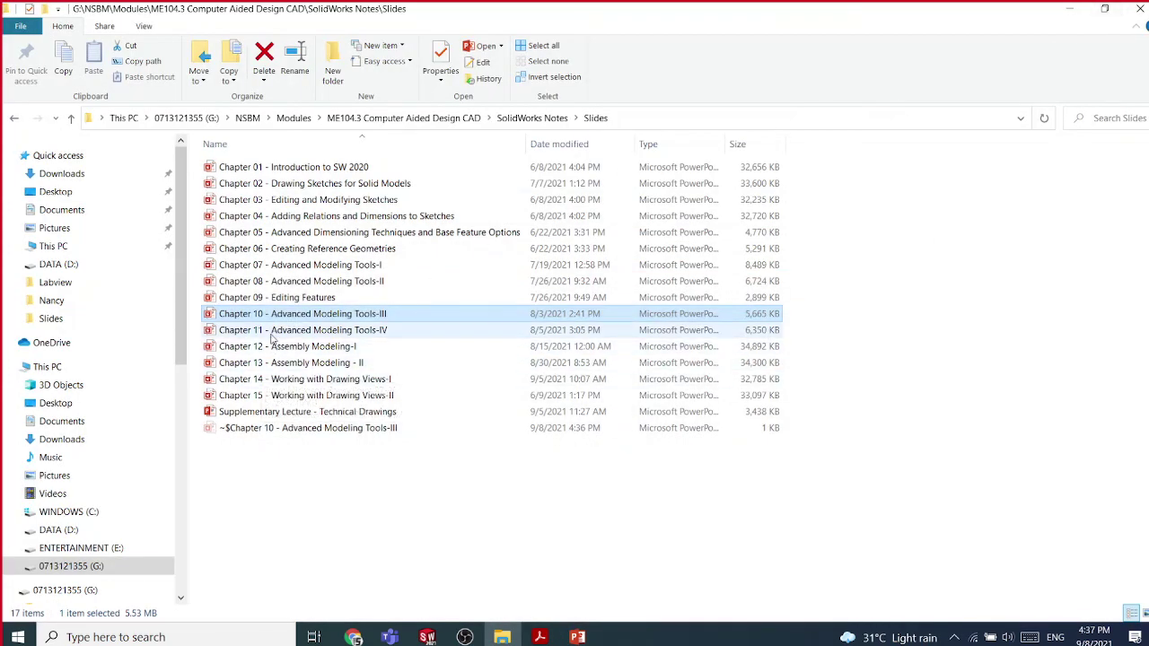
Open Chapter 11 - Advanced Modeling Tools-IV, showing title slide 1 of 51
double_click(272, 336)
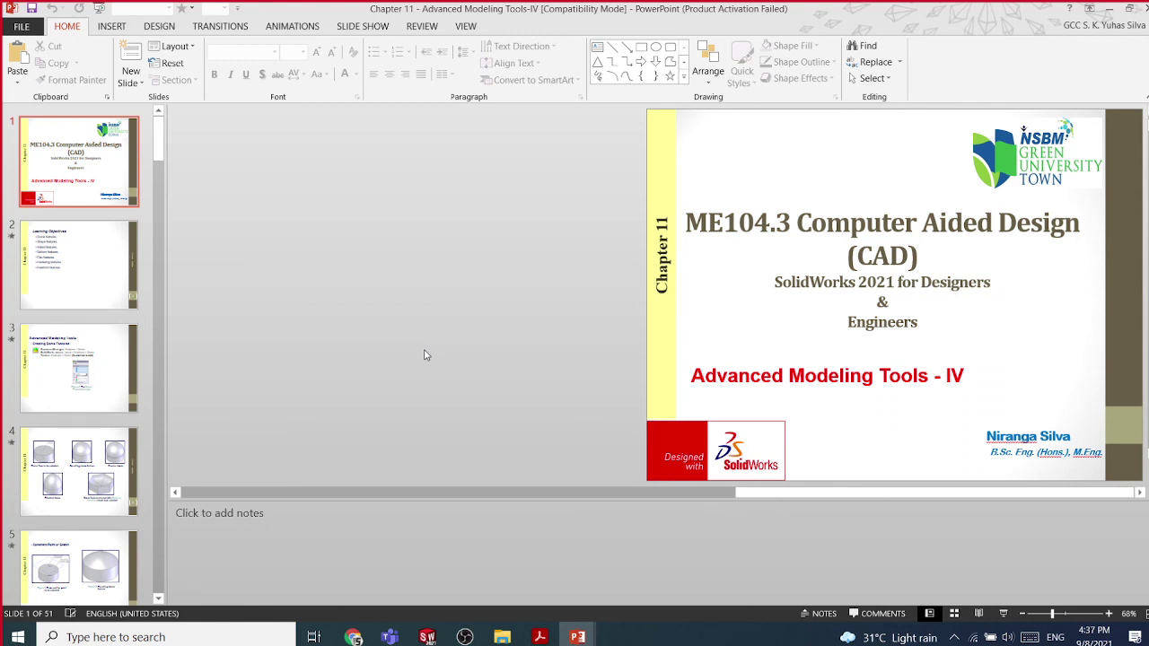
Scroll through the opening part of the Chapter 11 slides
scroll(425, 356, down, 1)
scroll(426, 355, down, 1)
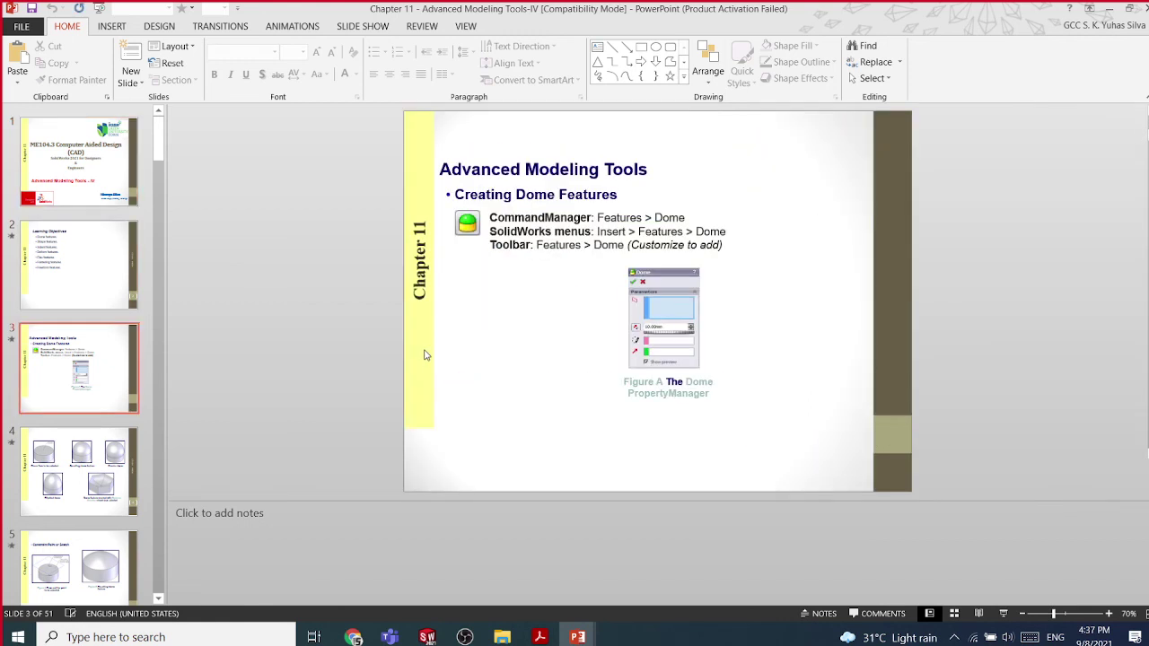
scroll(425, 355, down, 1)
scroll(426, 355, down, 1)
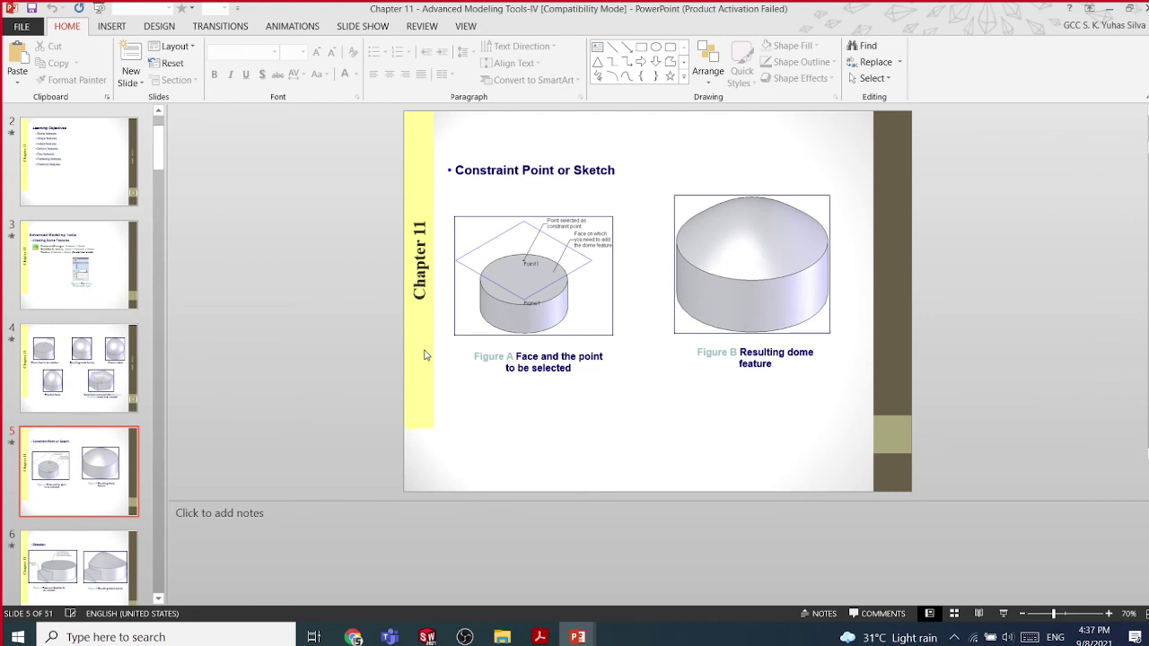
scroll(425, 355, down, 2)
scroll(426, 356, down, 1)
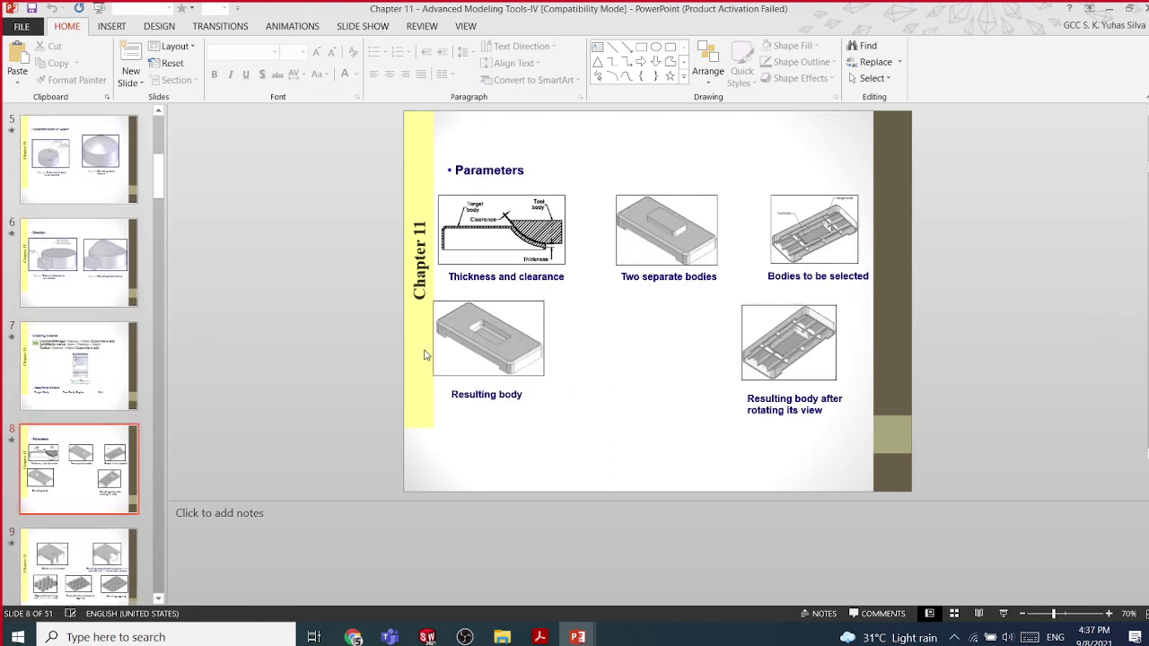
scroll(426, 356, down, 1)
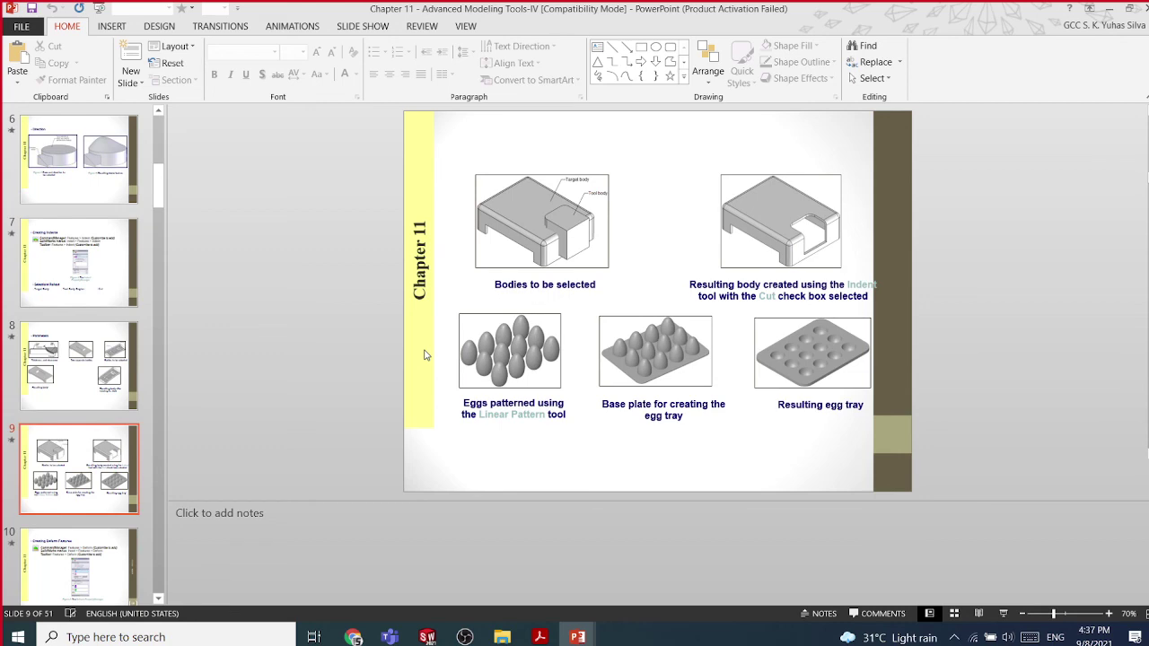
scroll(425, 355, down, 1)
scroll(426, 356, down, 4)
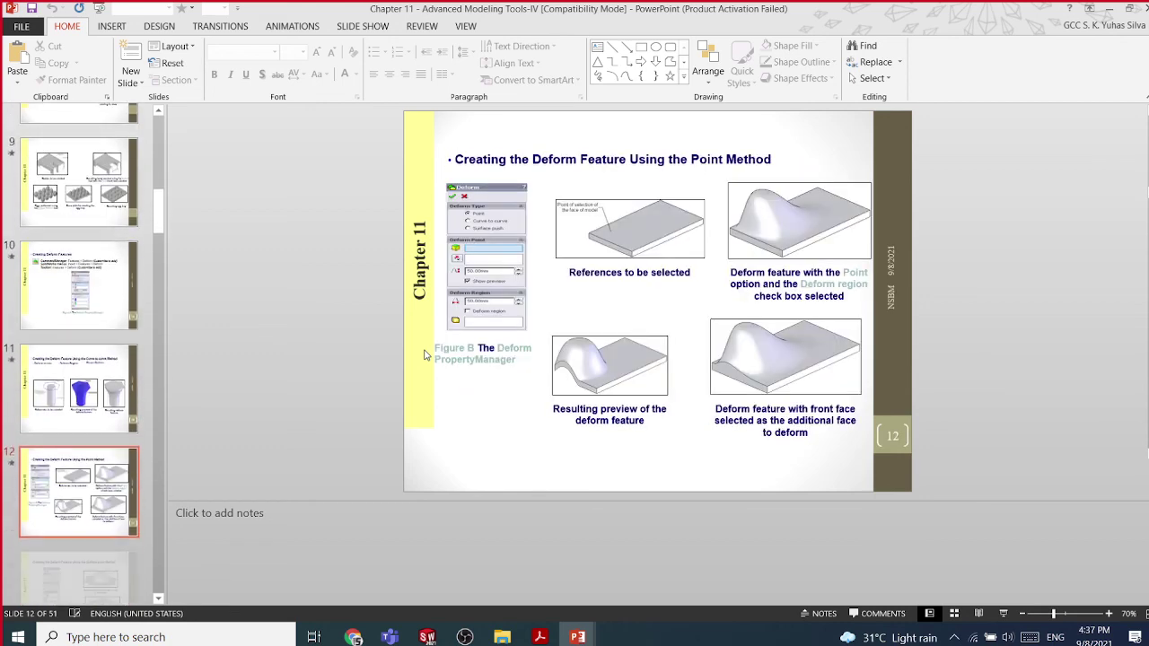
scroll(425, 355, down, 4)
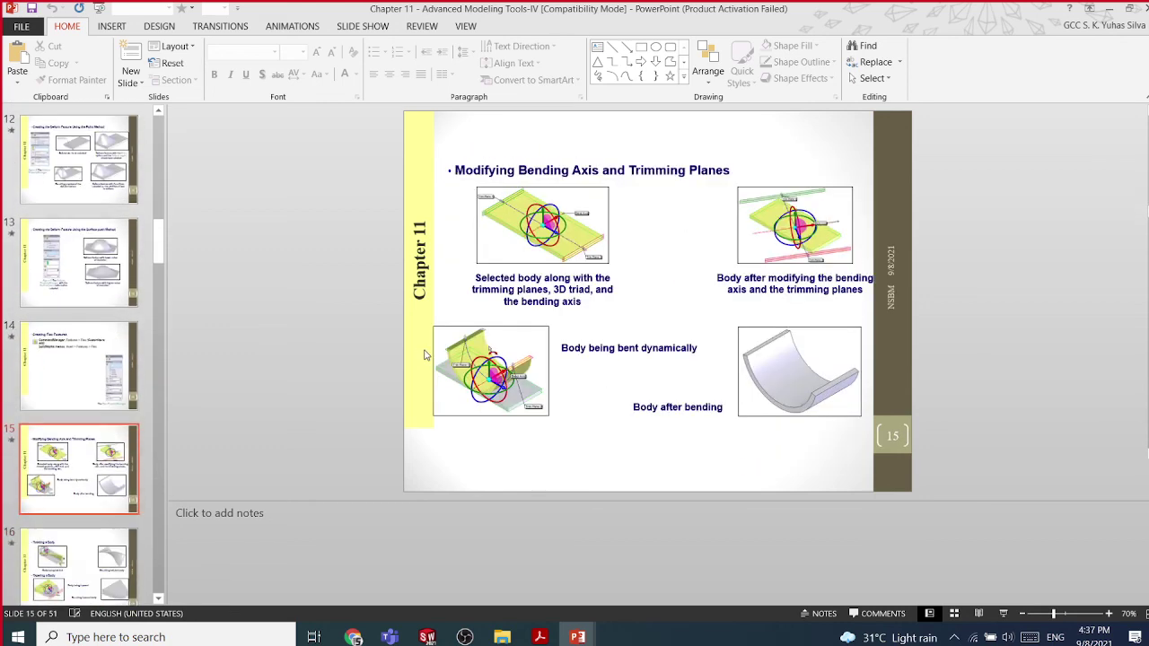
scroll(426, 355, down, 1)
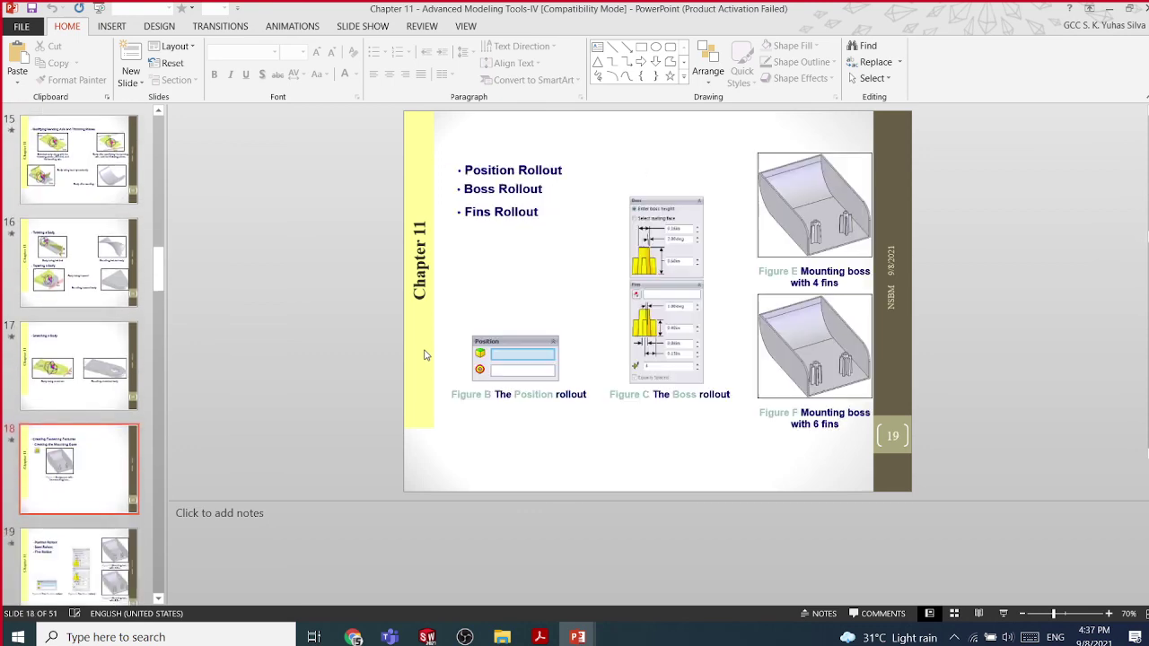
scroll(425, 355, down, 3)
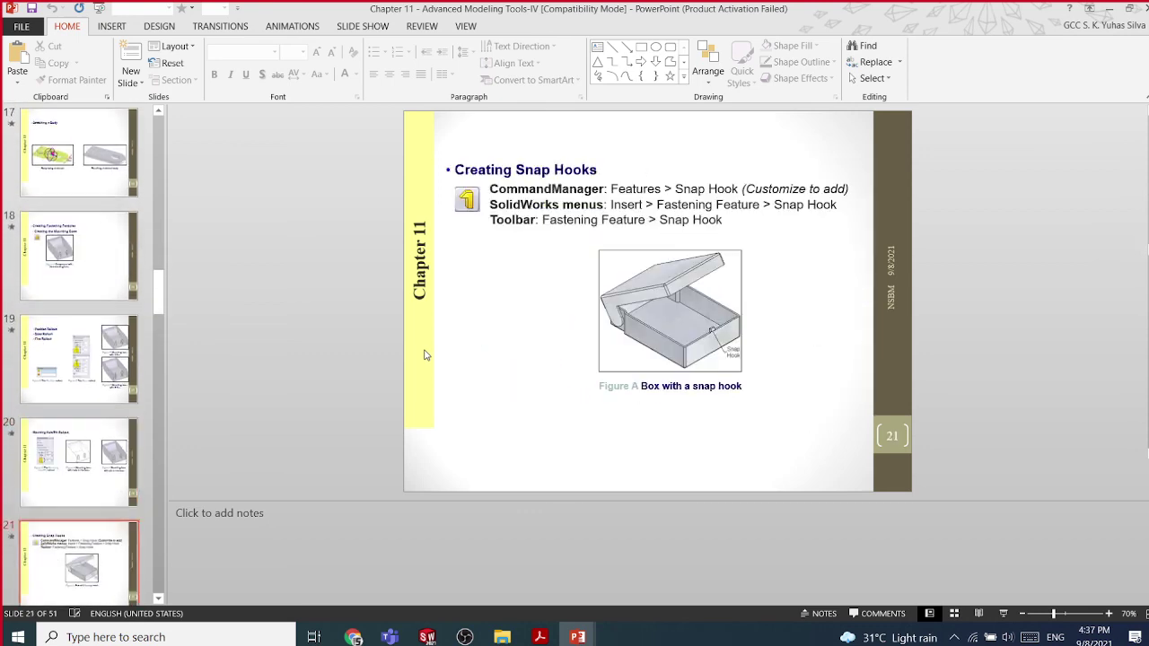
scroll(425, 355, down, 4)
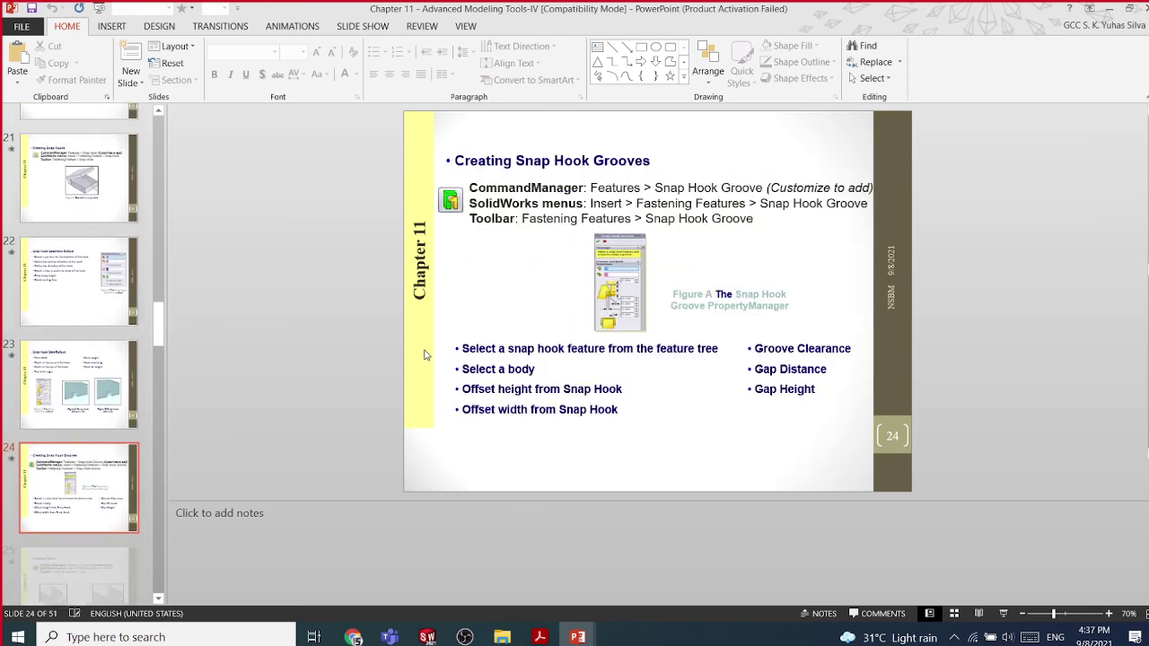
scroll(425, 355, down, 4)
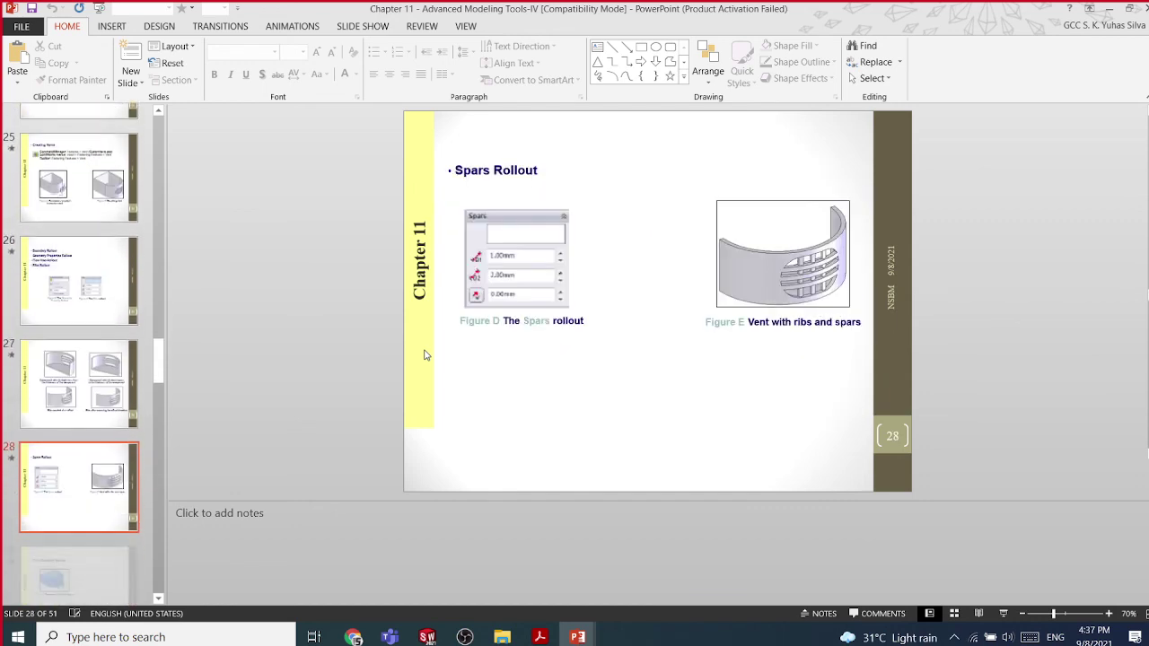
scroll(425, 355, down, 4)
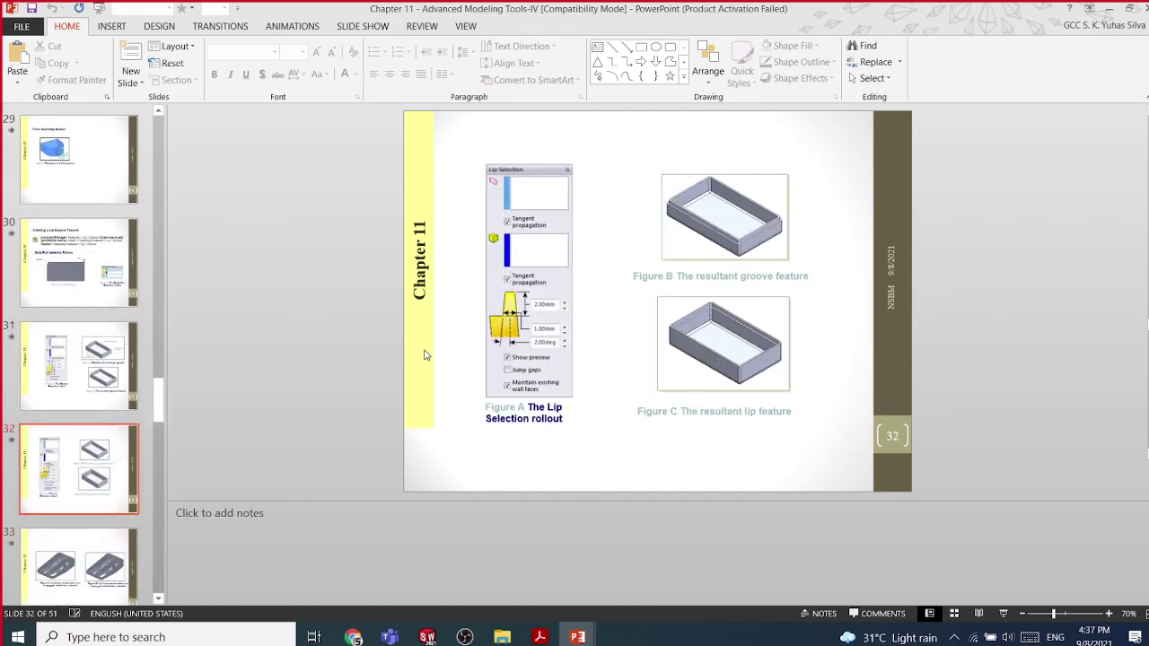
scroll(426, 355, down, 3)
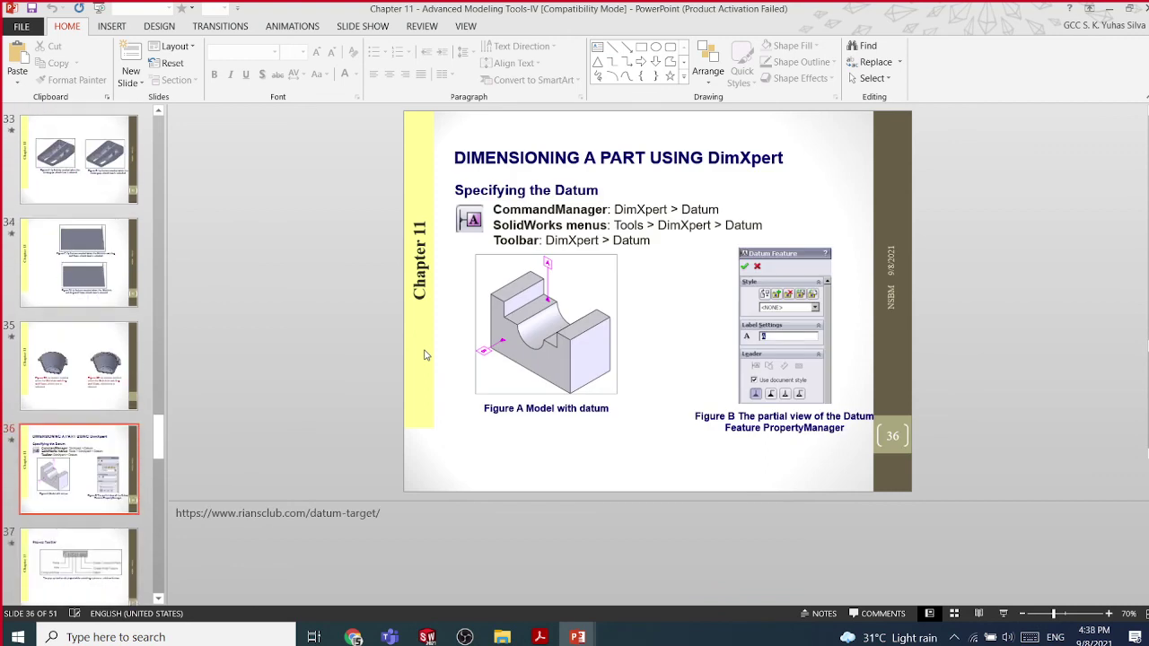
Reach slide 50, Exercise 1, close the deck, and bring OBS Studio forward
scroll(425, 356, up, 1)
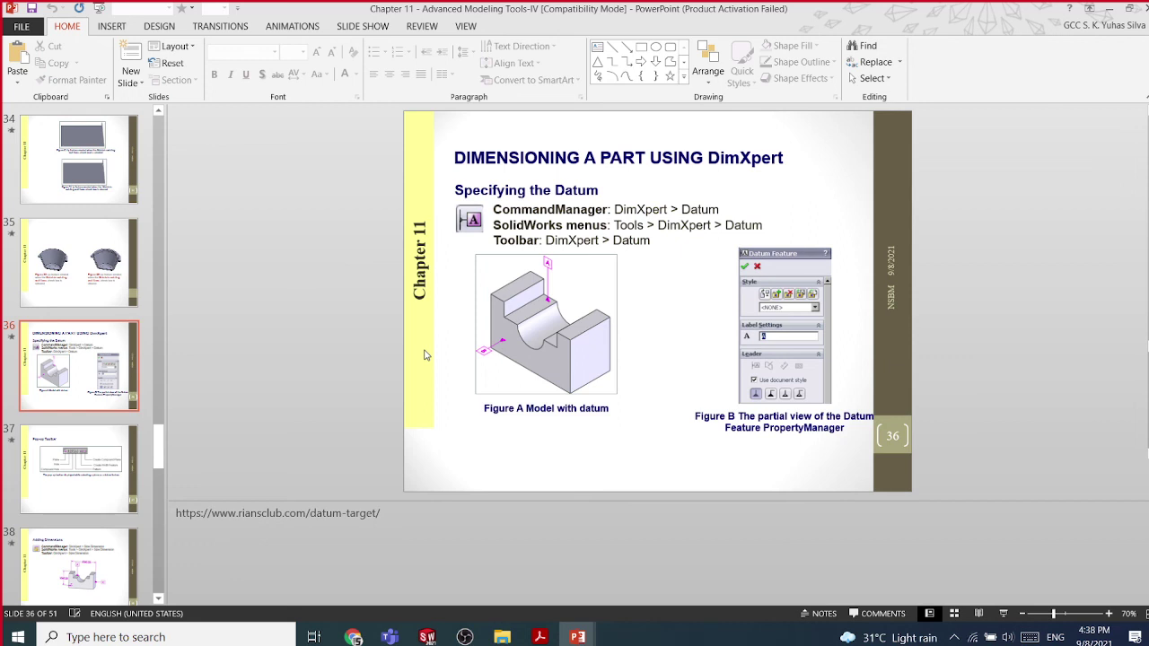
scroll(426, 355, down, 3)
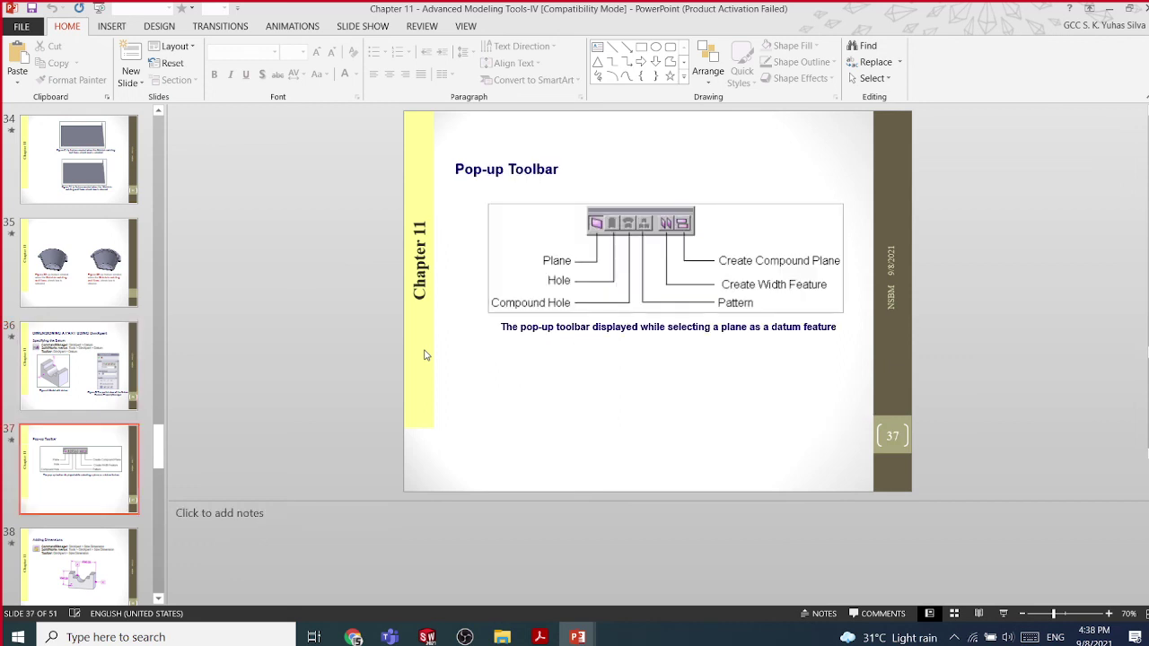
scroll(425, 356, down, 3)
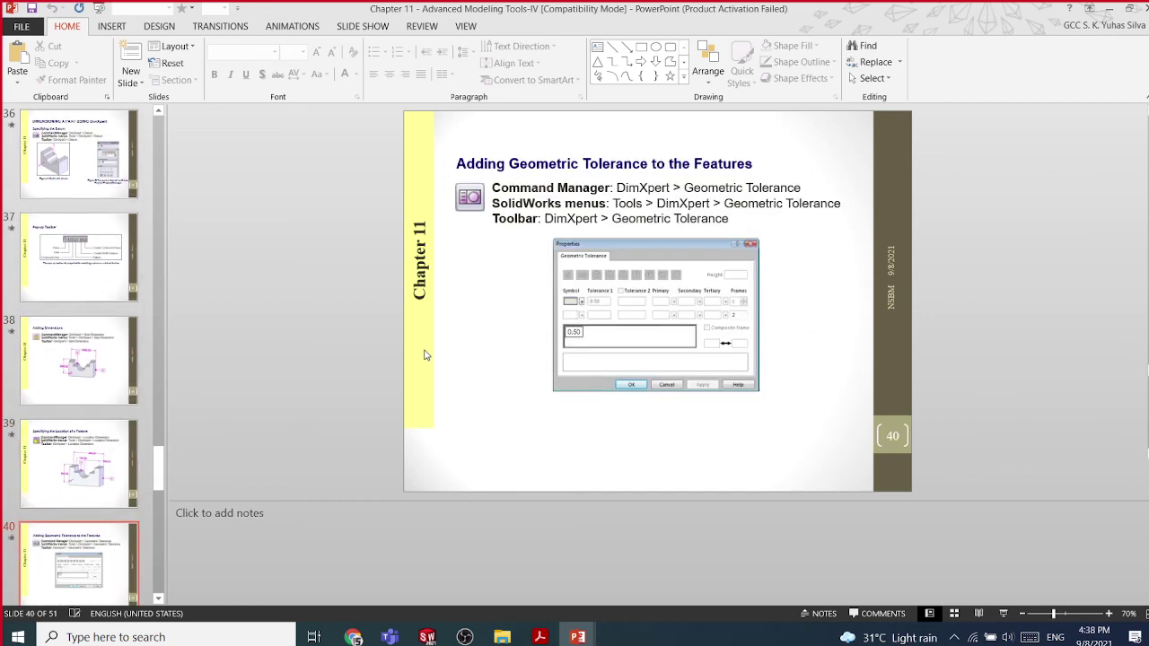
scroll(425, 356, down, 2)
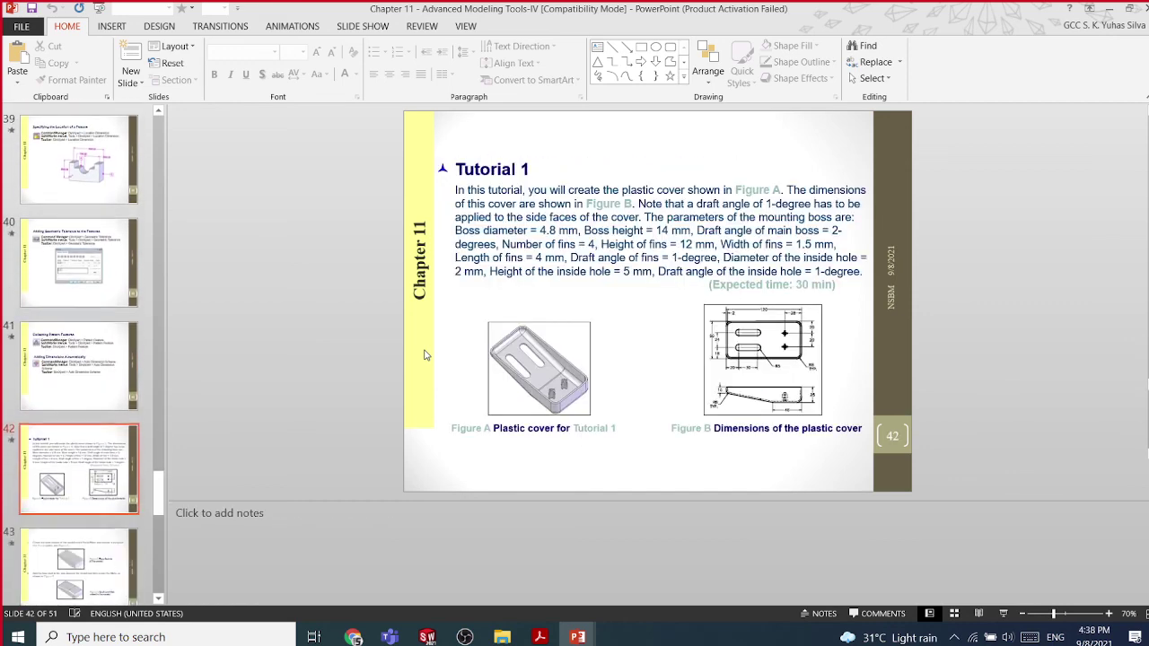
scroll(425, 355, down, 2)
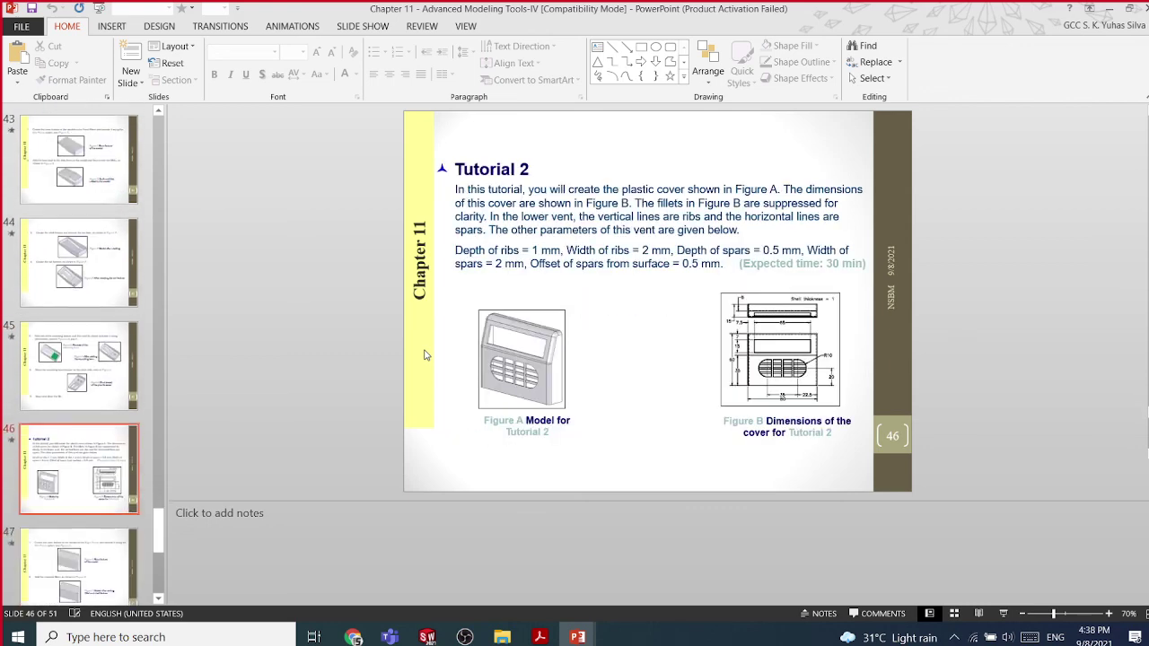
scroll(425, 355, down, 4)
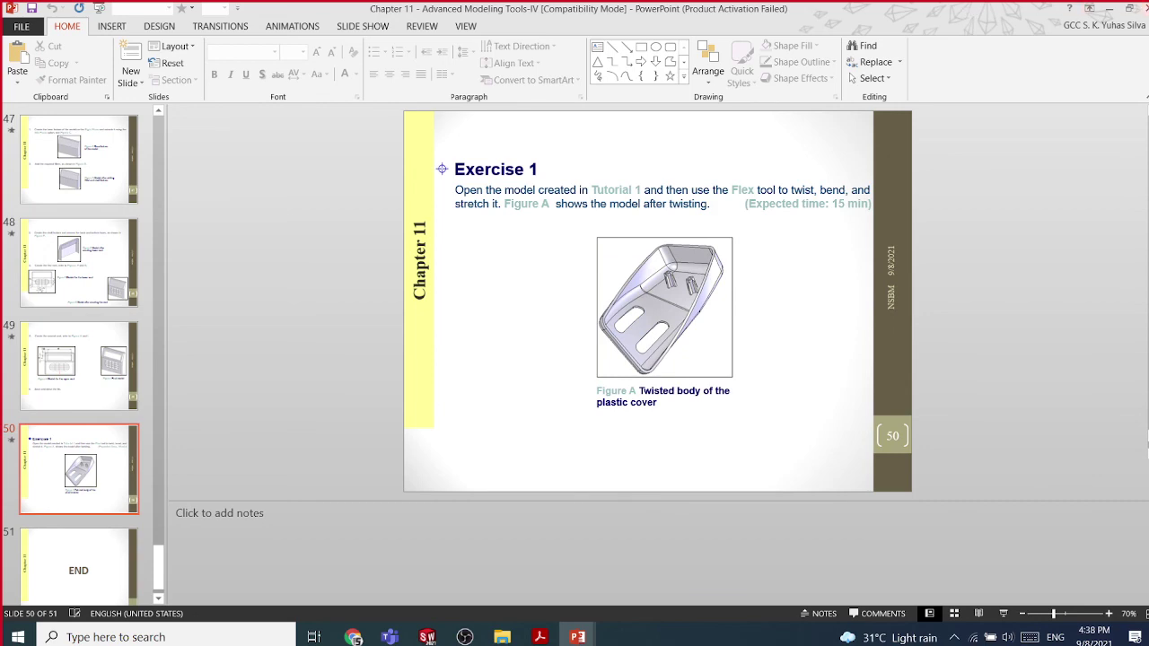
click(1141, 8)
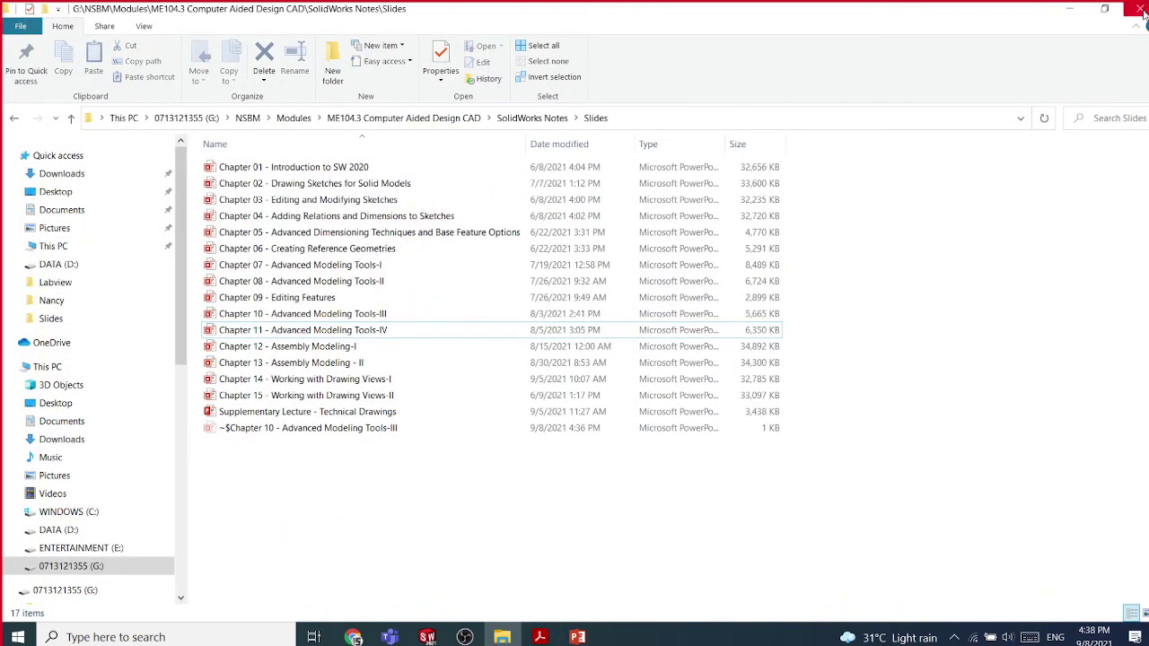
click(465, 633)
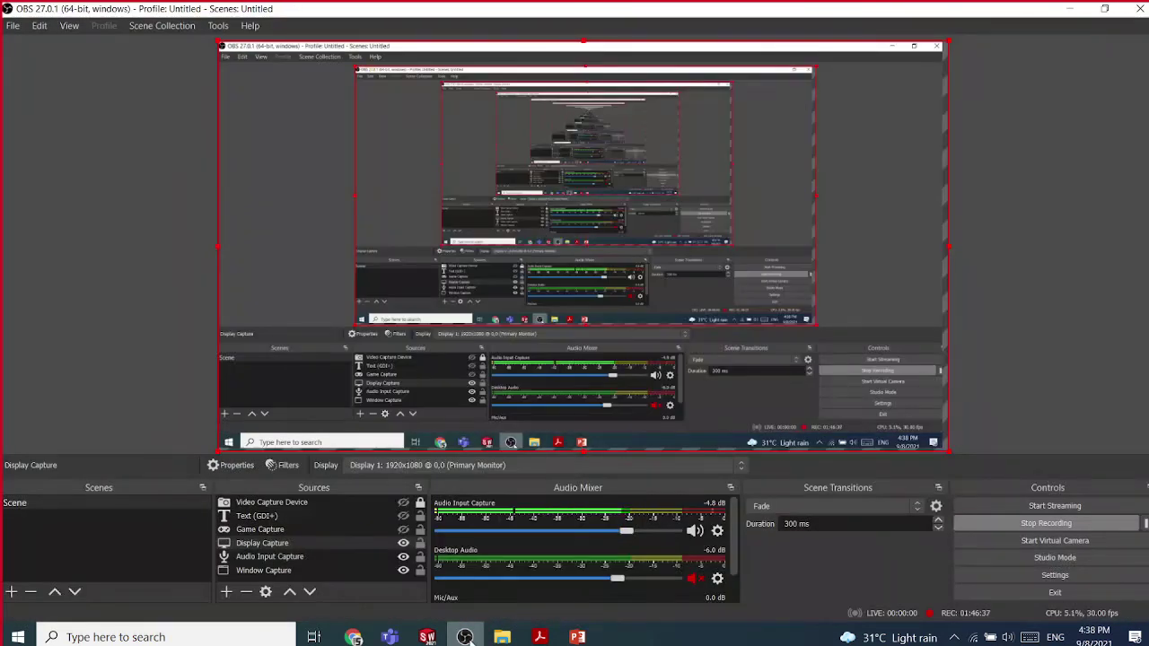